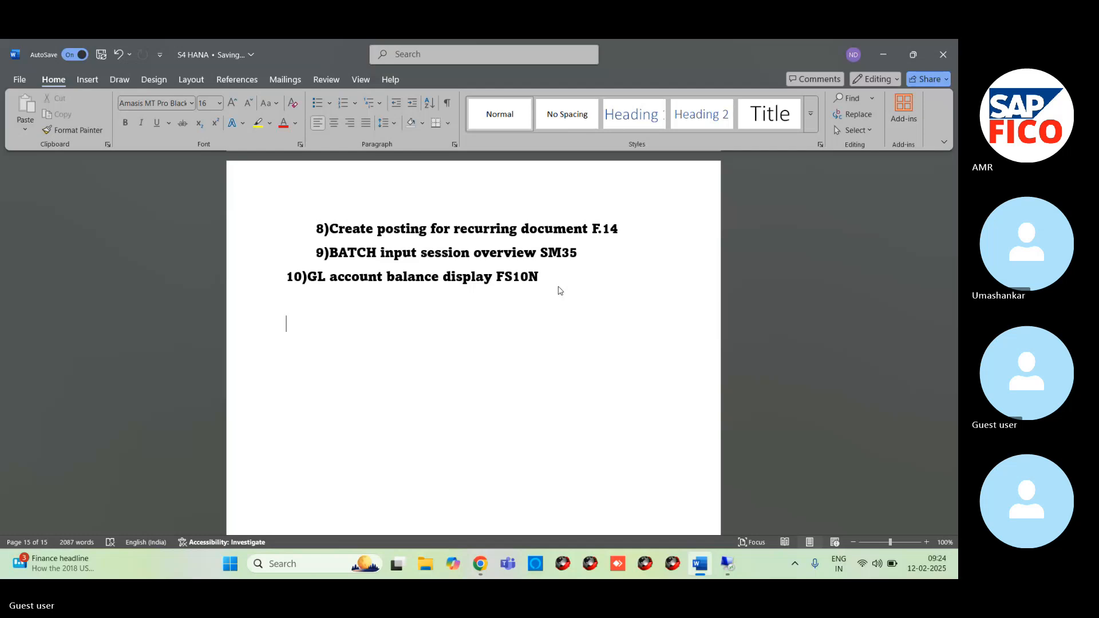
- Enter the heading "Account payable & Account Receivable" on the empty line below item 10
type("a")
key("BackSpace")
type("account payable")
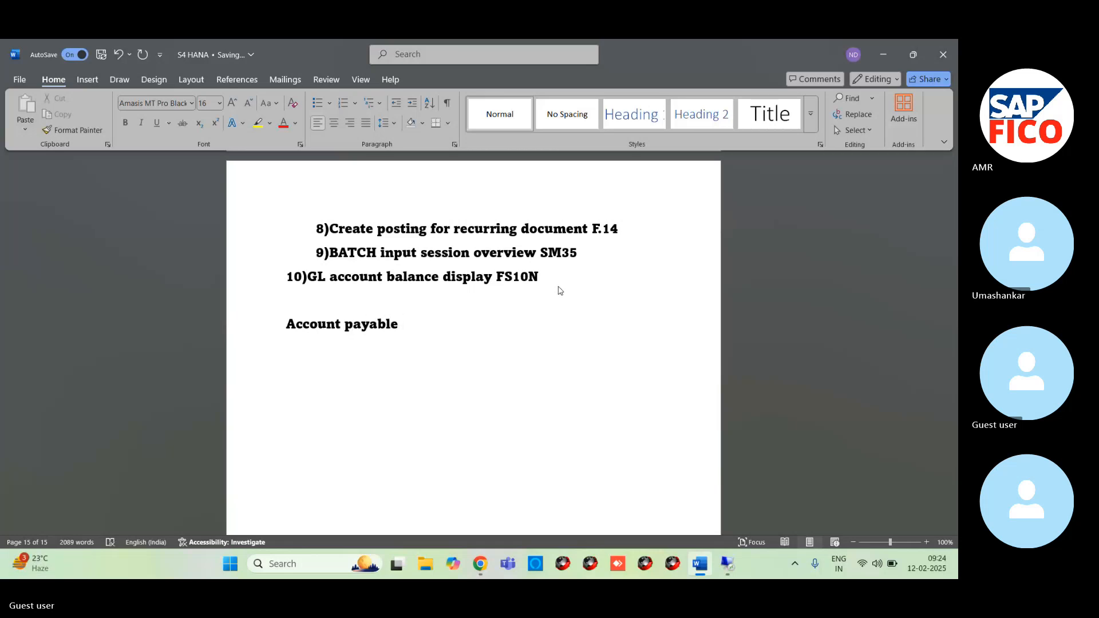
type(" & Account E")
key("BackSpace")
type("Rece")
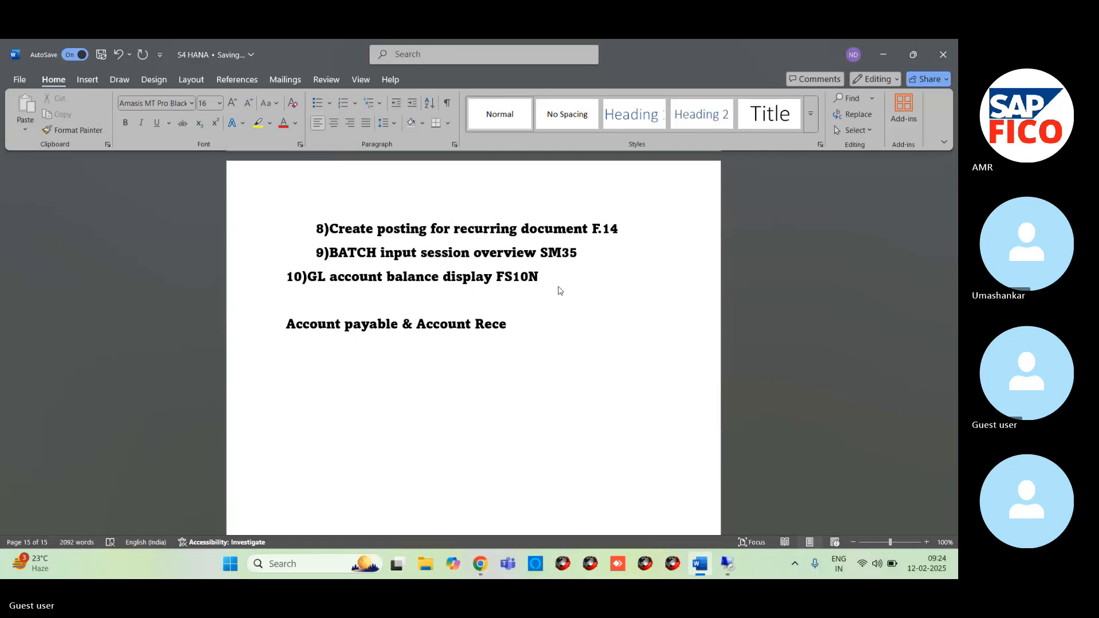
type("ivable")
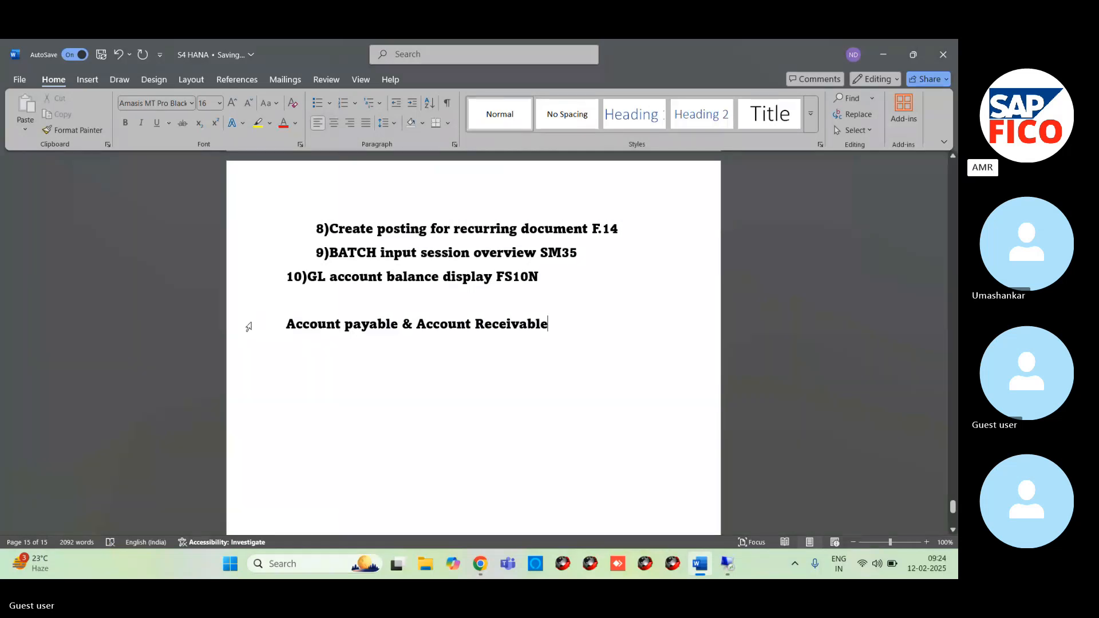
left_click_drag(288, 302, 554, 327)
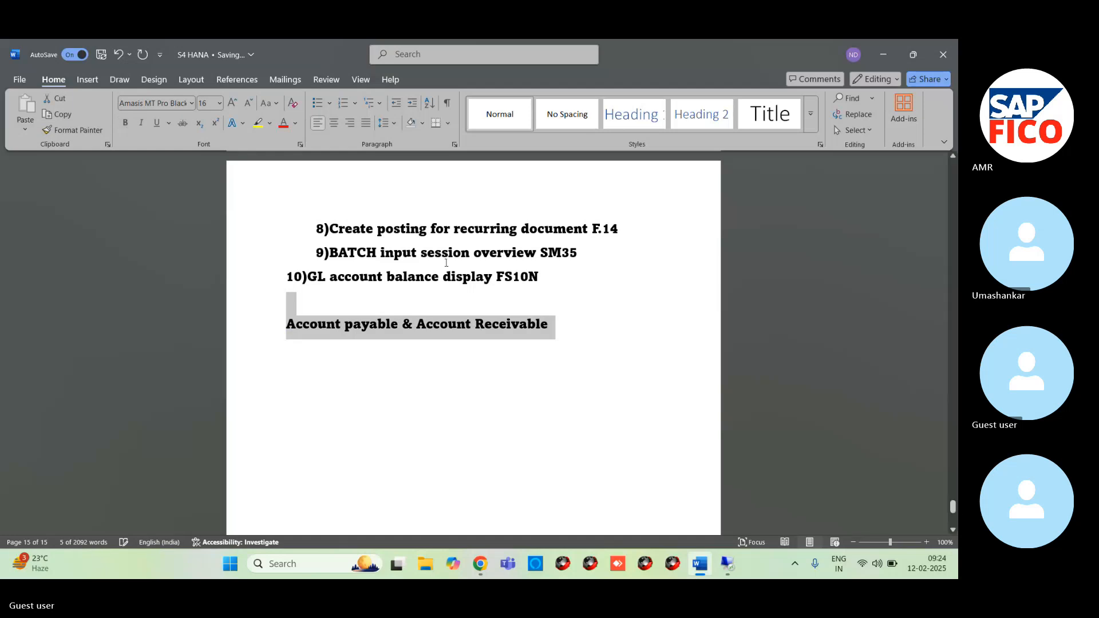
left_click(443, 339)
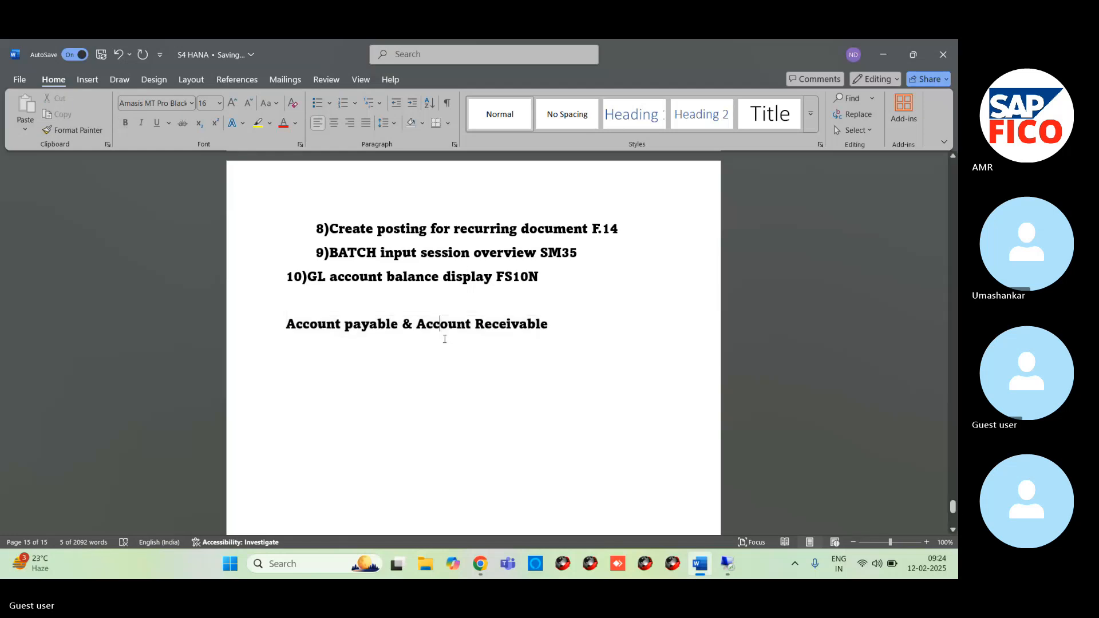
left_click(560, 331)
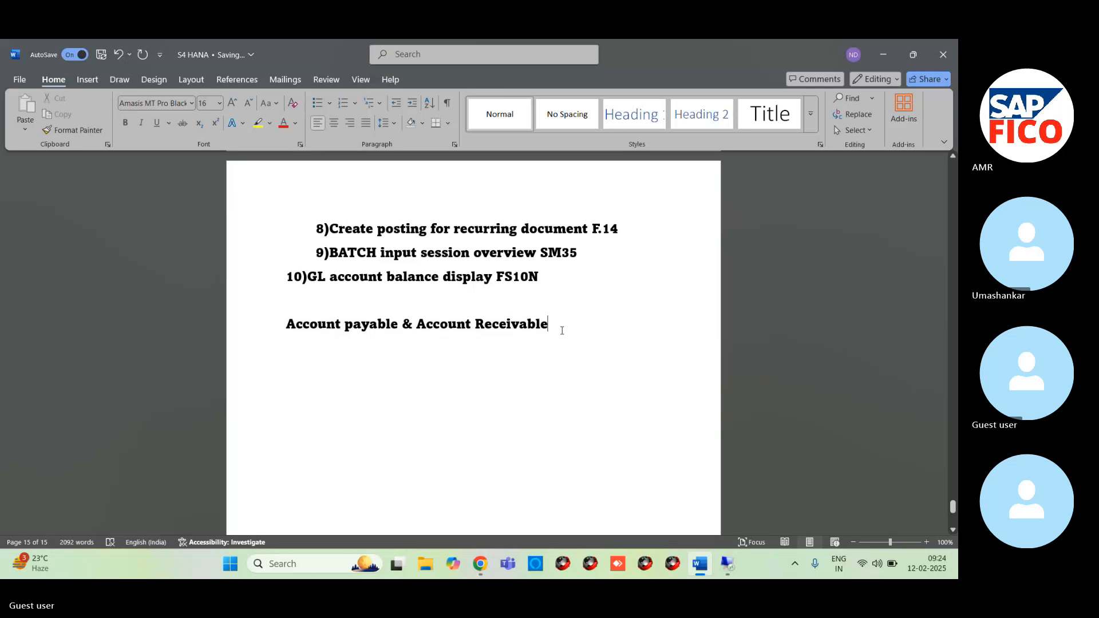
scroll(562, 331, "down", 5)
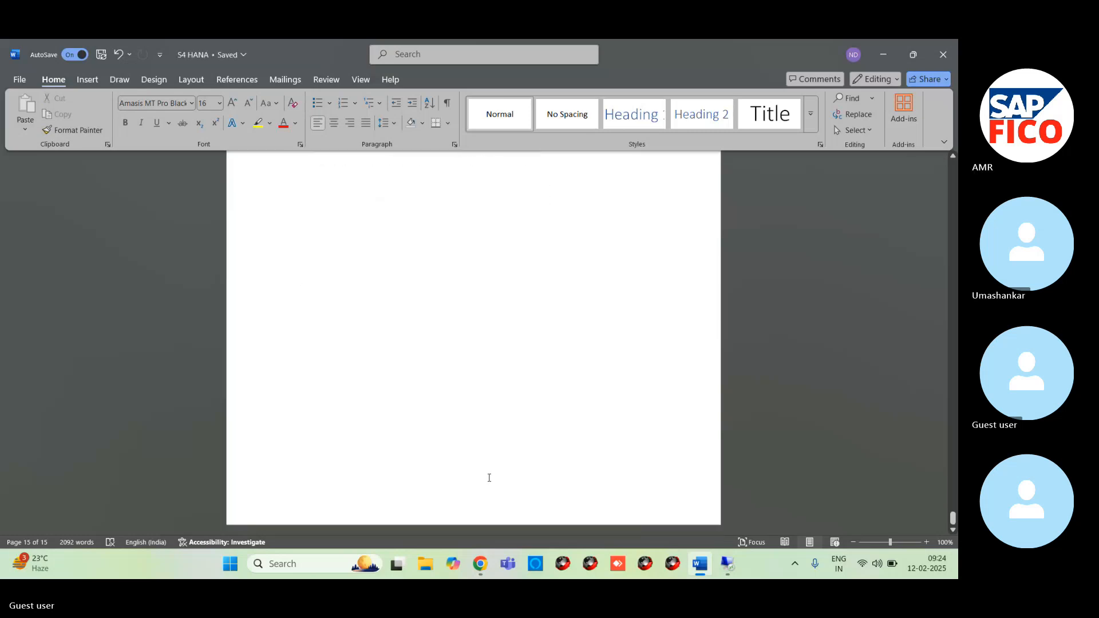
scroll(482, 305, "up", 2)
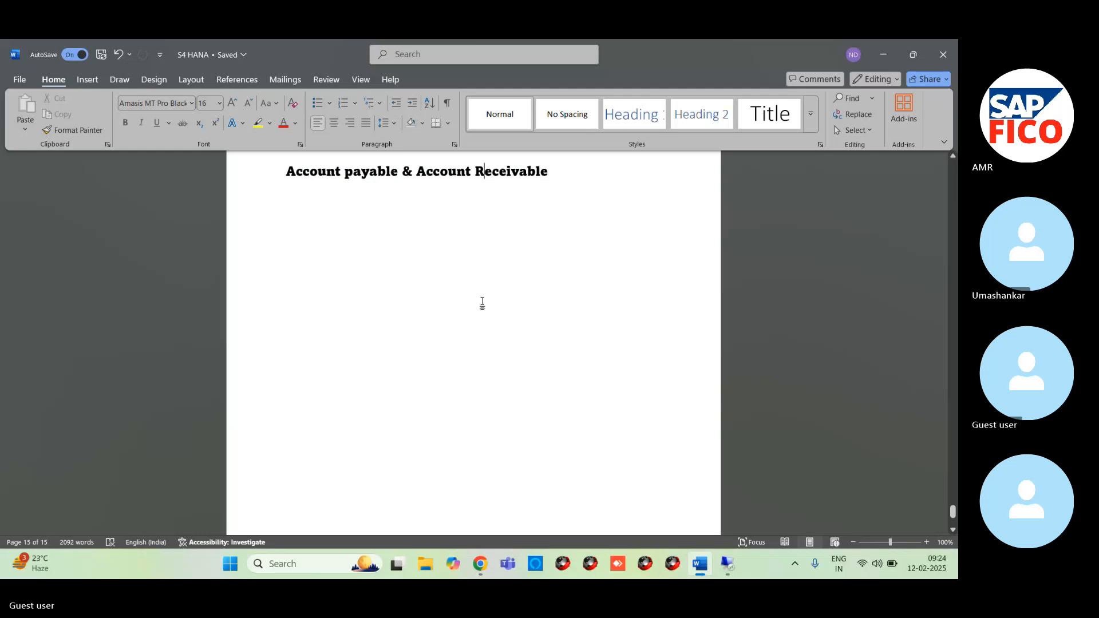
- Make the "Account payable & Account Receivable" heading bold
left_click_drag(286, 172, 591, 186)
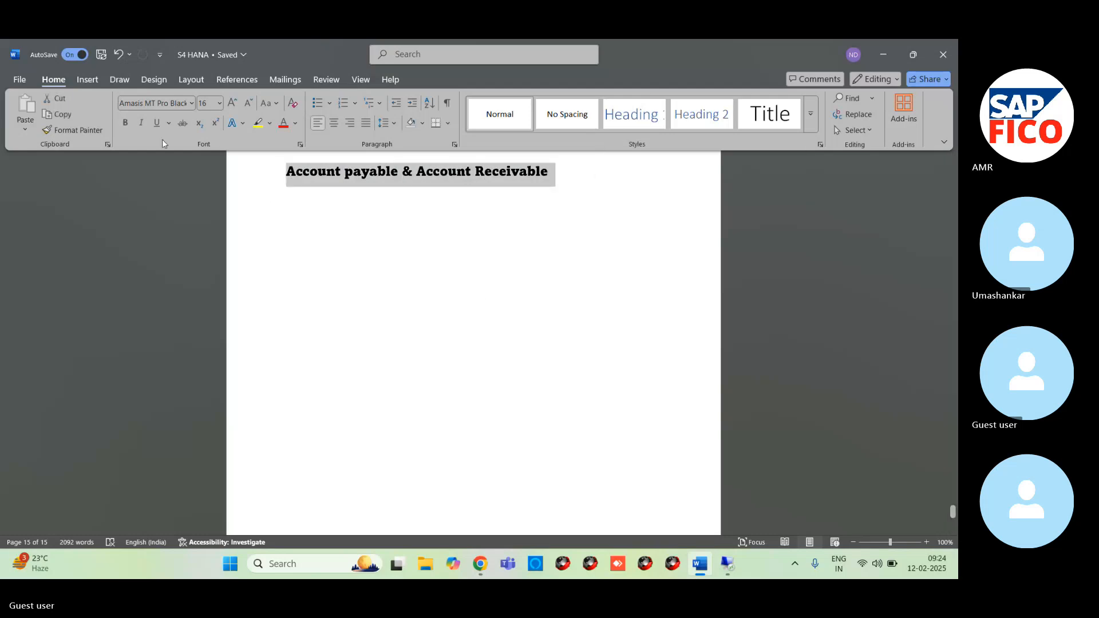
left_click(123, 122)
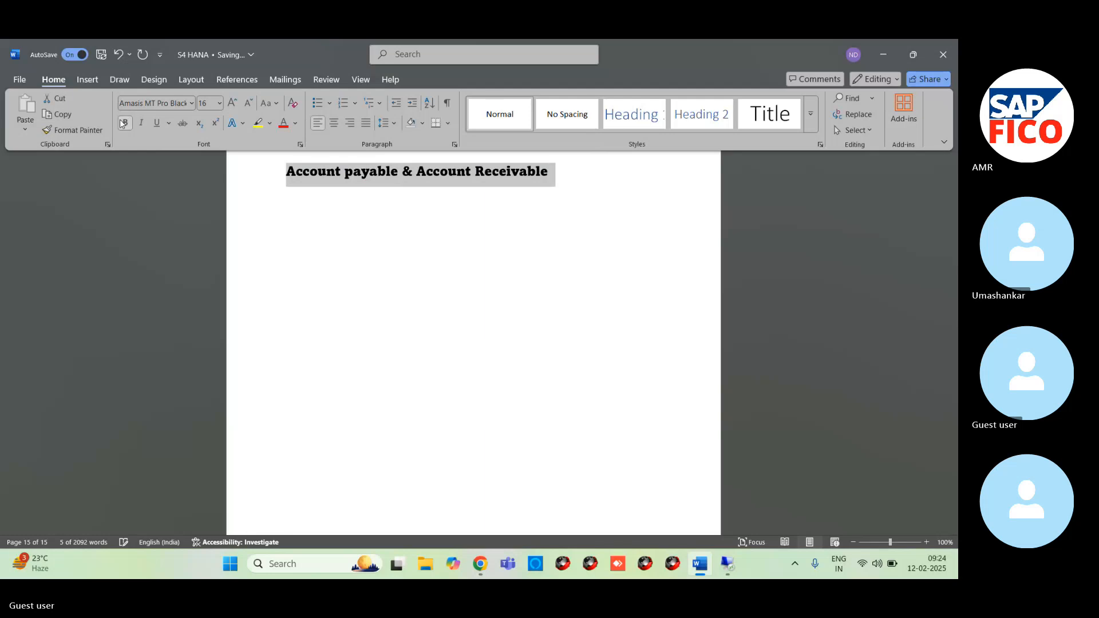
left_click(562, 168)
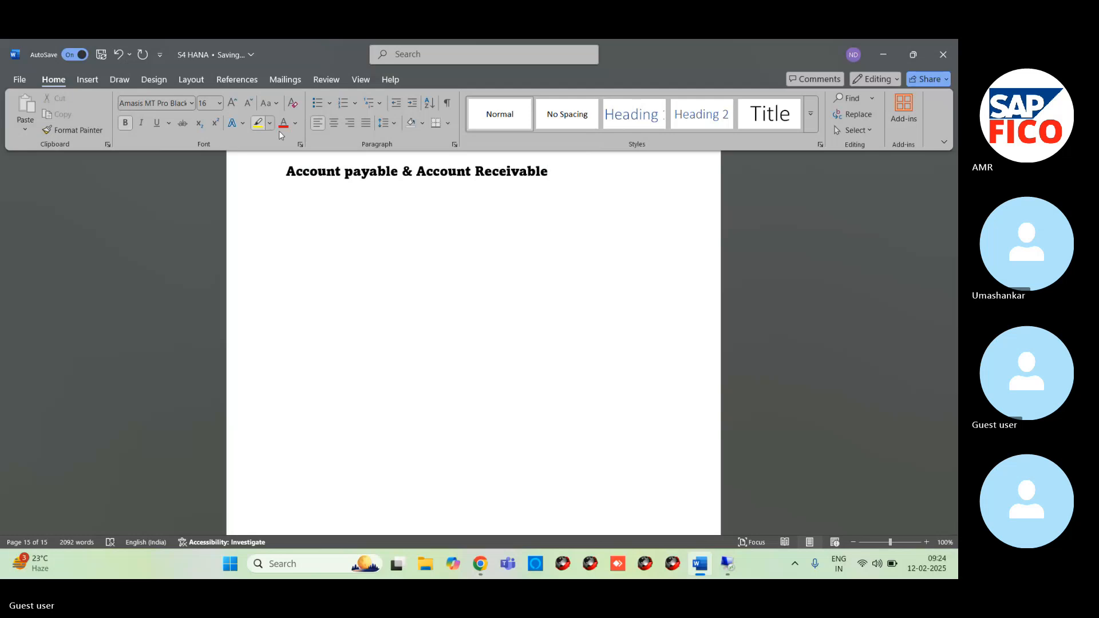
- Change the font of the "Account payable & Account Receivable" heading to Calibri (Body)
left_click_drag(279, 178, 558, 176)
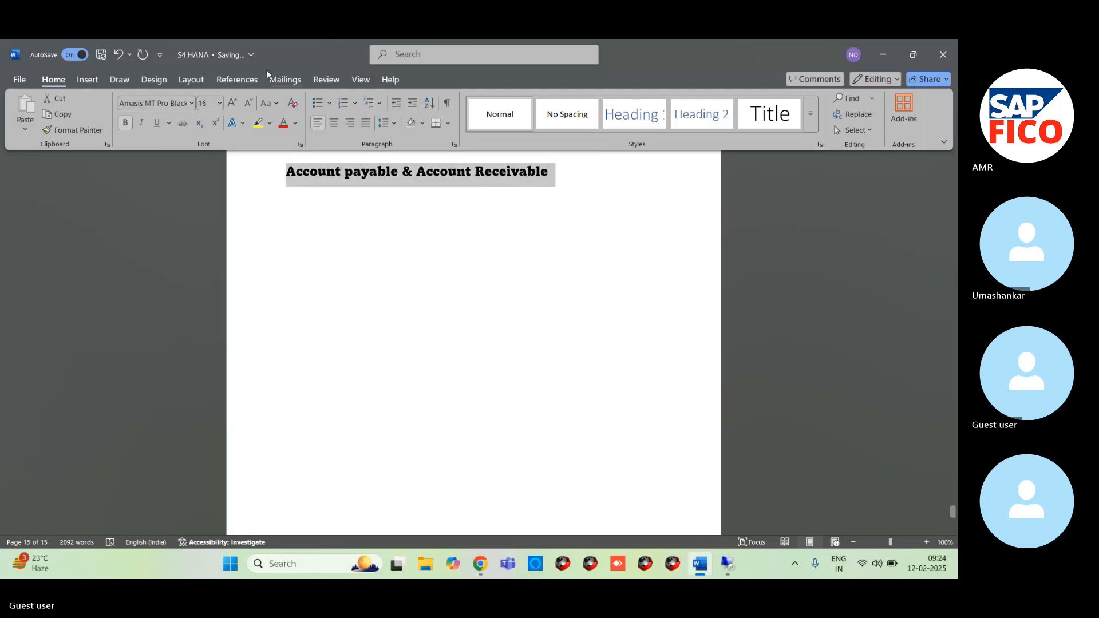
left_click(220, 104)
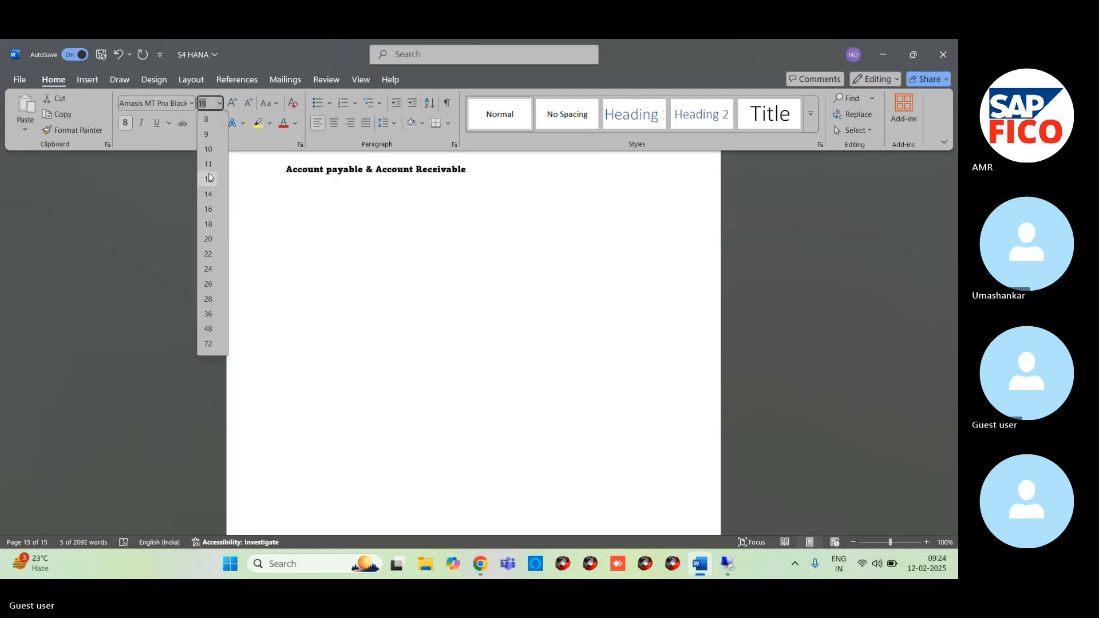
left_click(454, 306)
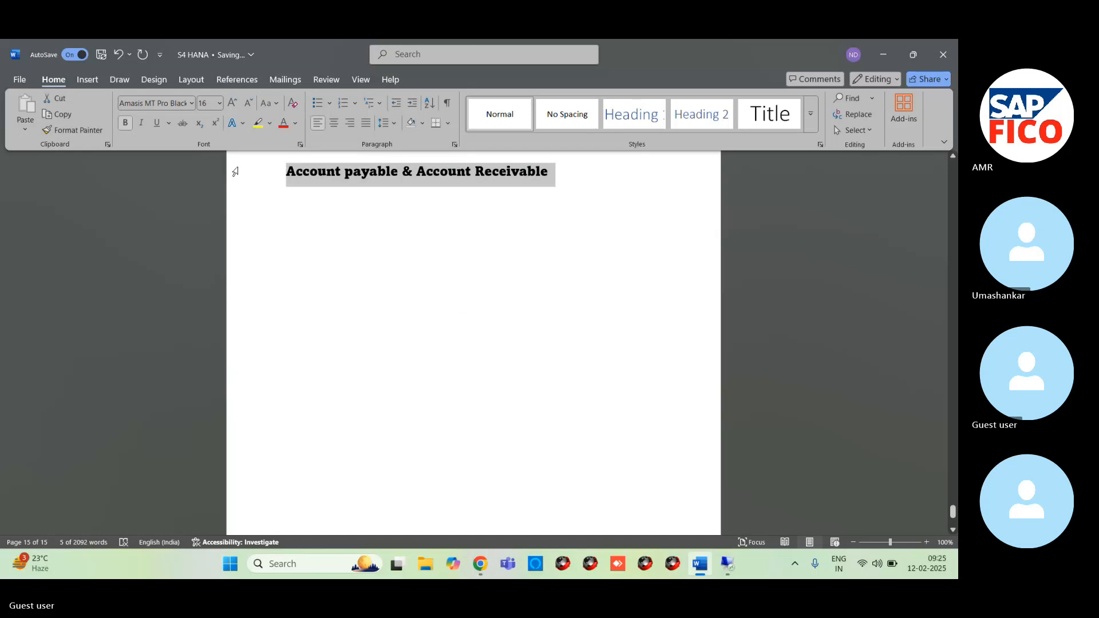
left_click(191, 103)
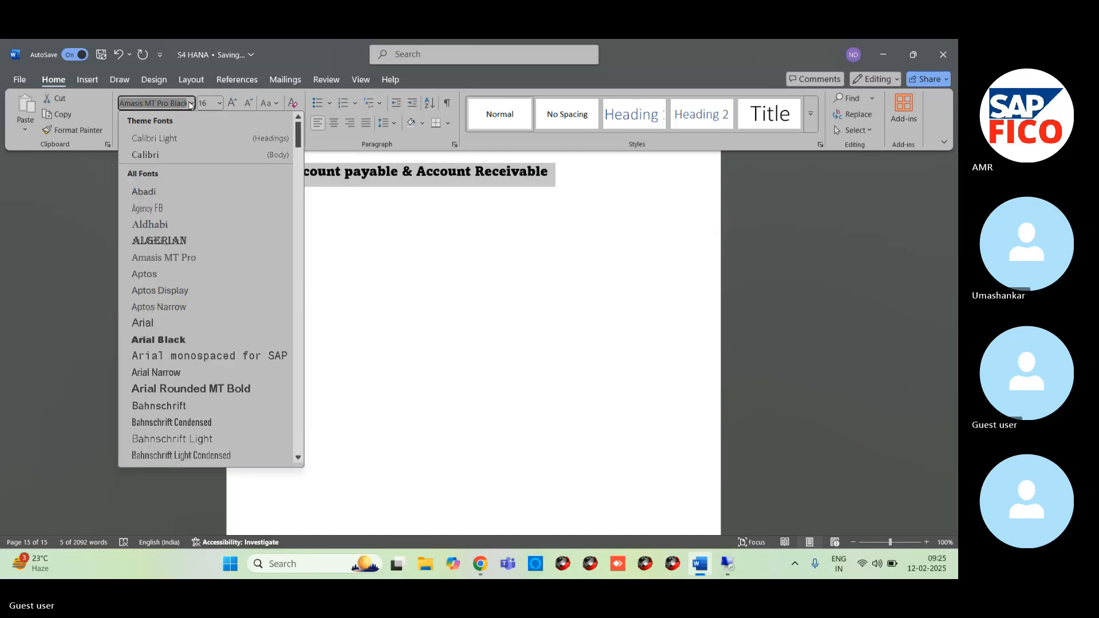
left_click(159, 161)
left_click(292, 241)
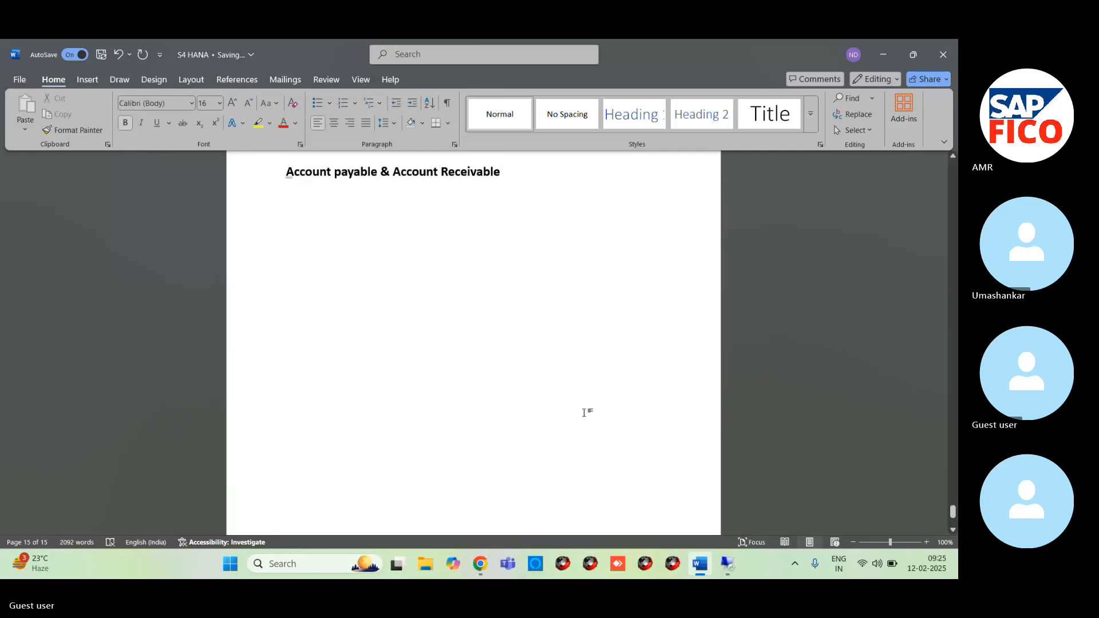
- Remove the bold formatting from the "Account payable & Account Receivable" heading
left_click_drag(586, 412, 2, 578)
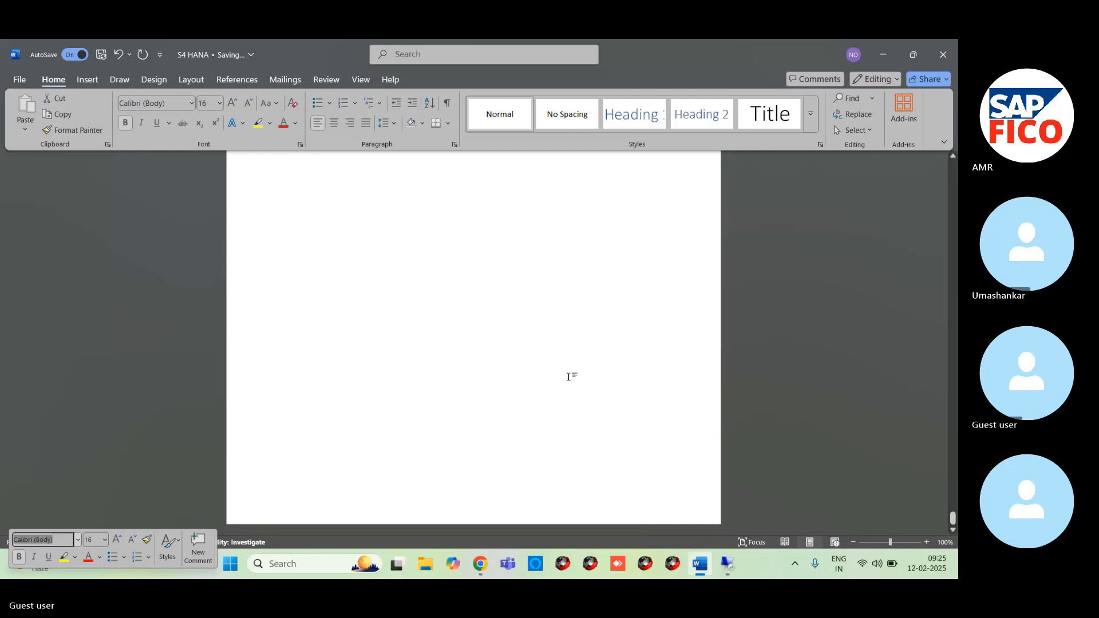
scroll(298, 466, "up", 5)
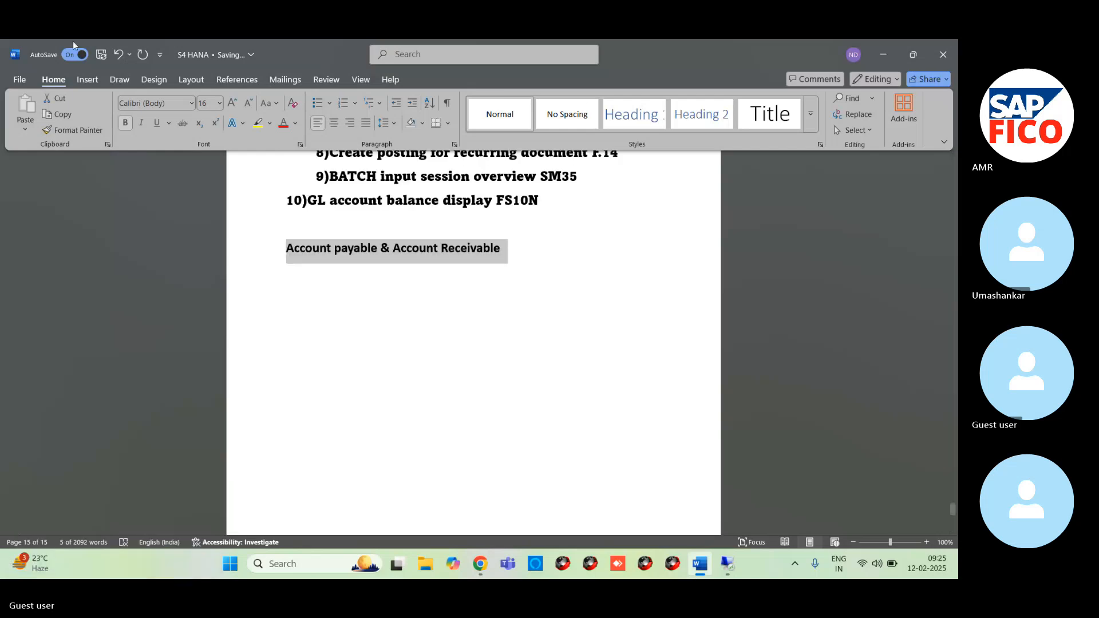
left_click(130, 121)
left_click(502, 301)
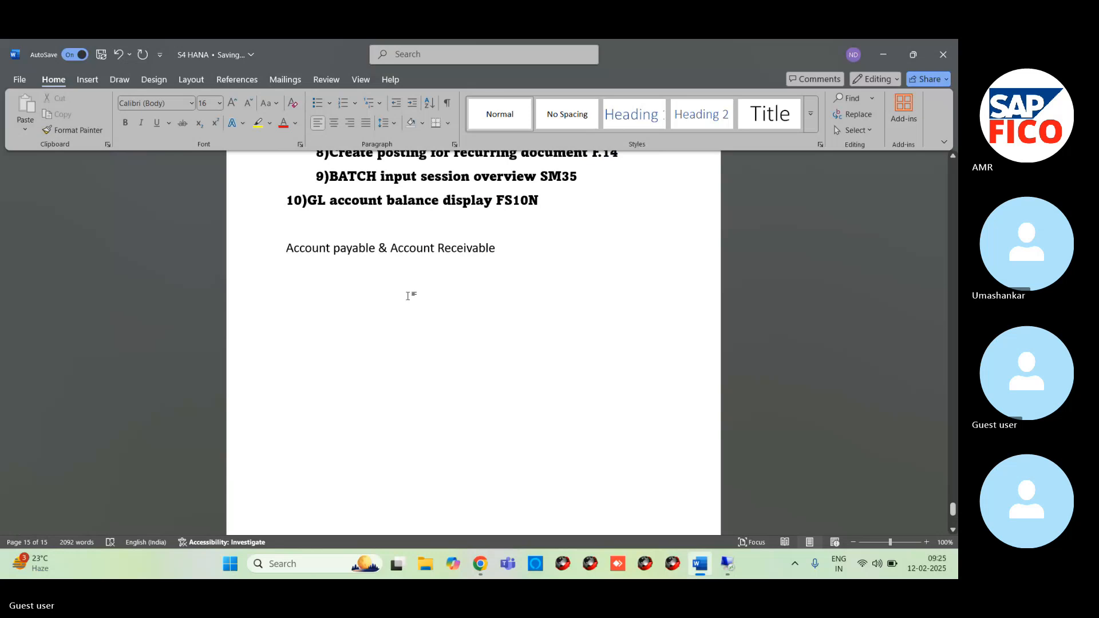
- Highlight the "Account payable & Account Receivable" heading in yellow and start a new line below it
scroll(408, 296, "up", 3)
scroll(429, 315, "down", 5)
scroll(429, 256, "up", 2)
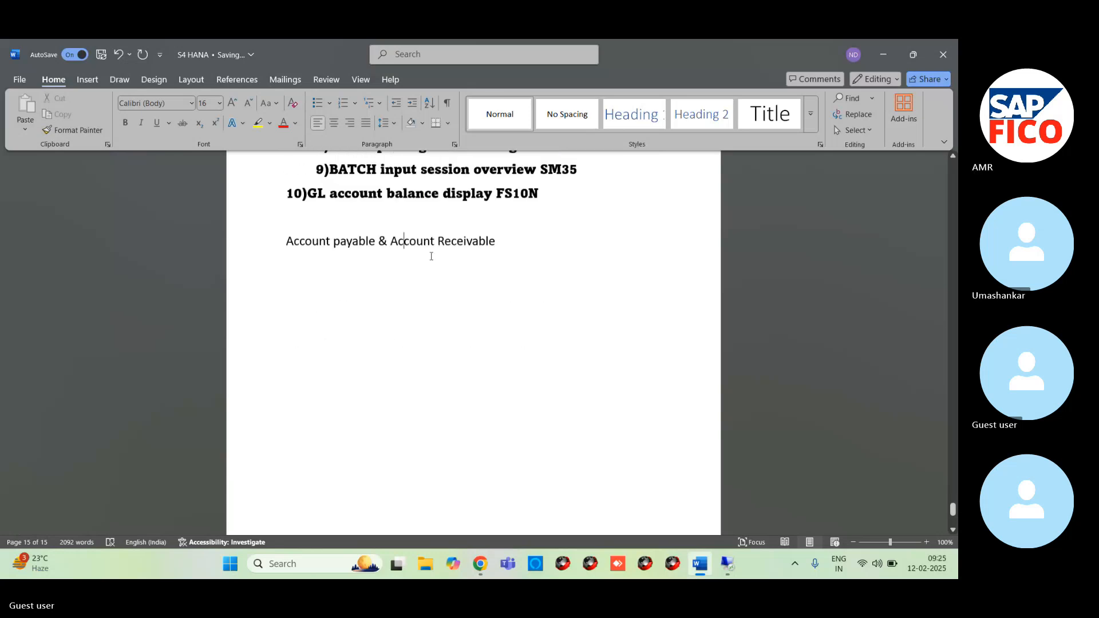
scroll(401, 309, "up", 5)
scroll(363, 358, "down", 5)
left_click_drag(282, 248, 501, 252)
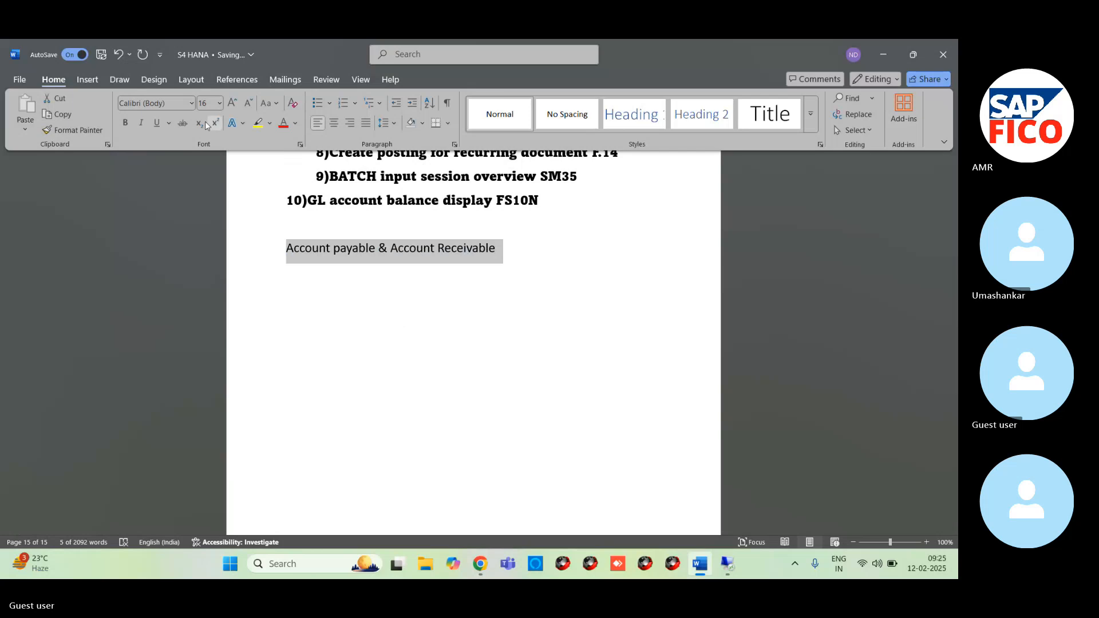
left_click(258, 123)
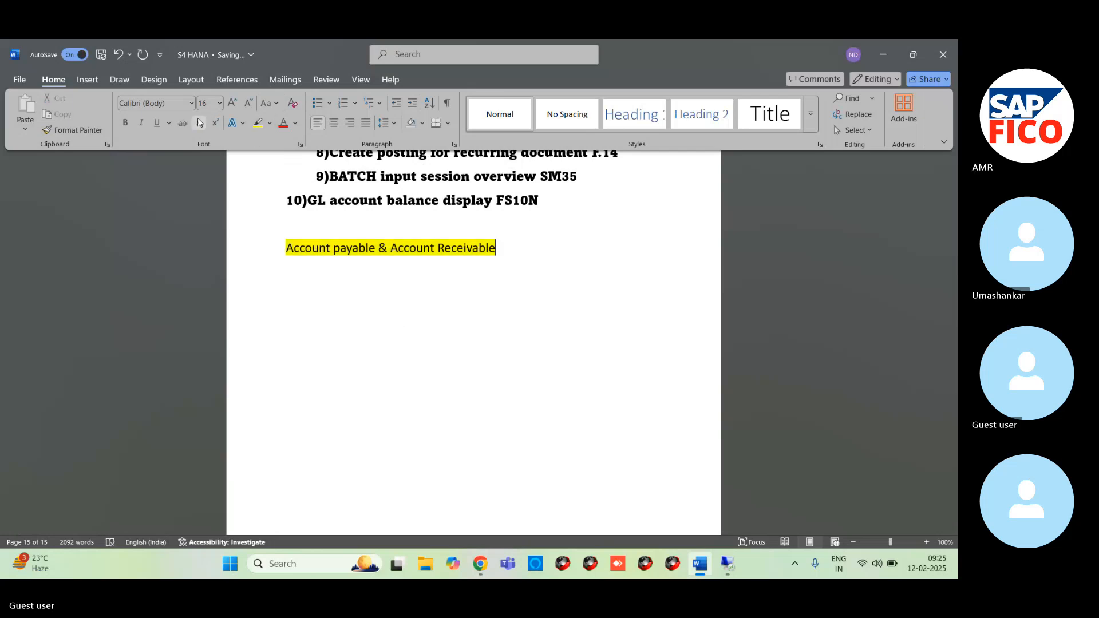
left_click(513, 246)
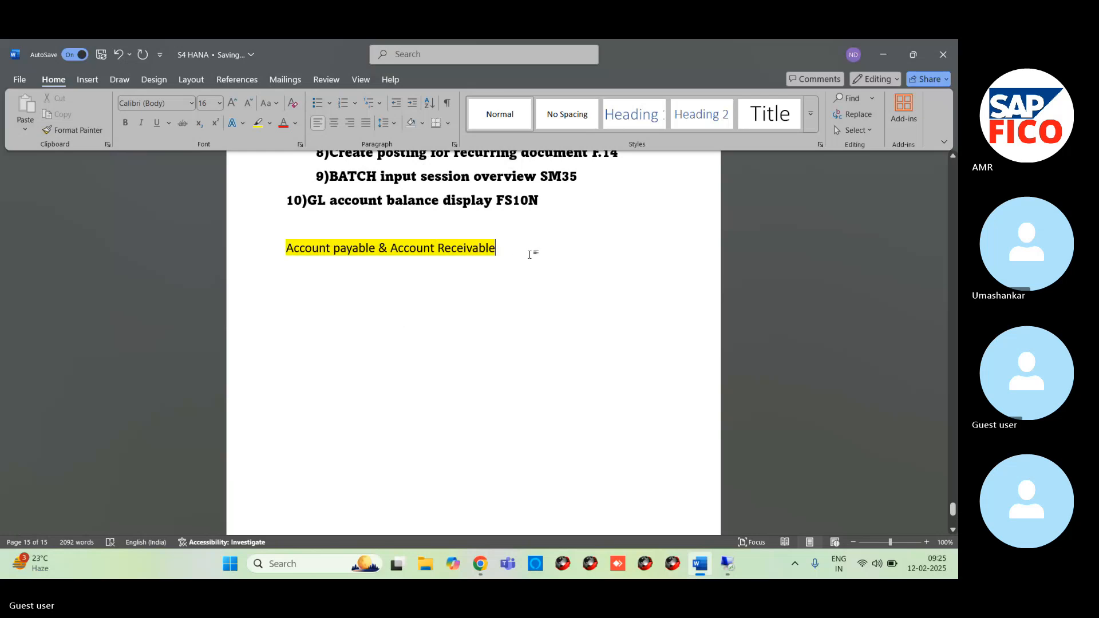
key("Return")
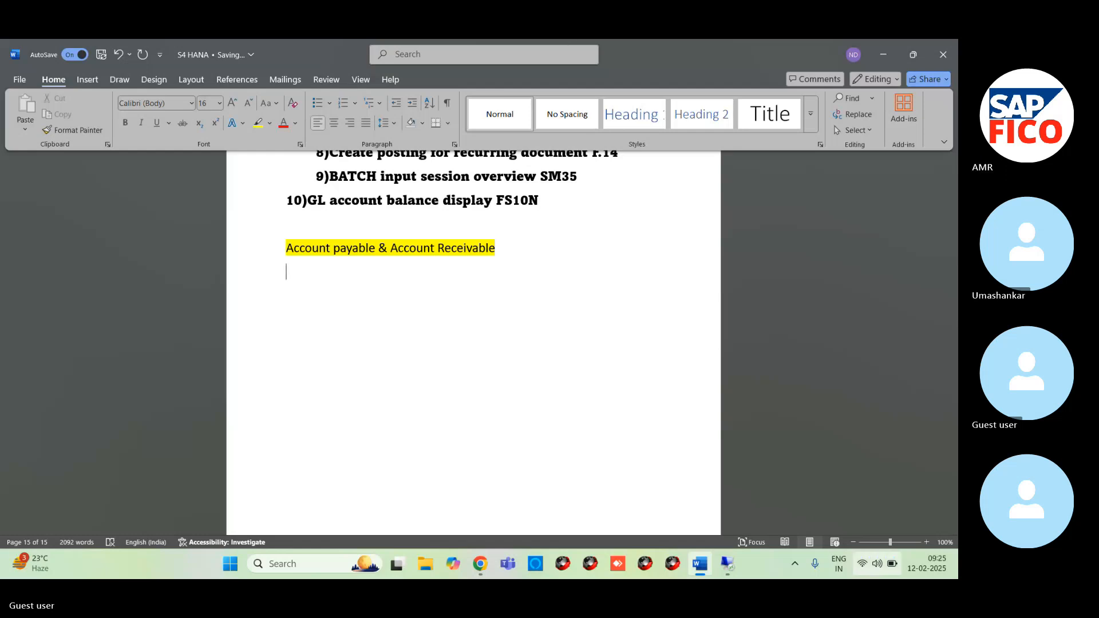
- Switch to the Skype call in Chrome and open the meeting chat
mouse_move(481, 565)
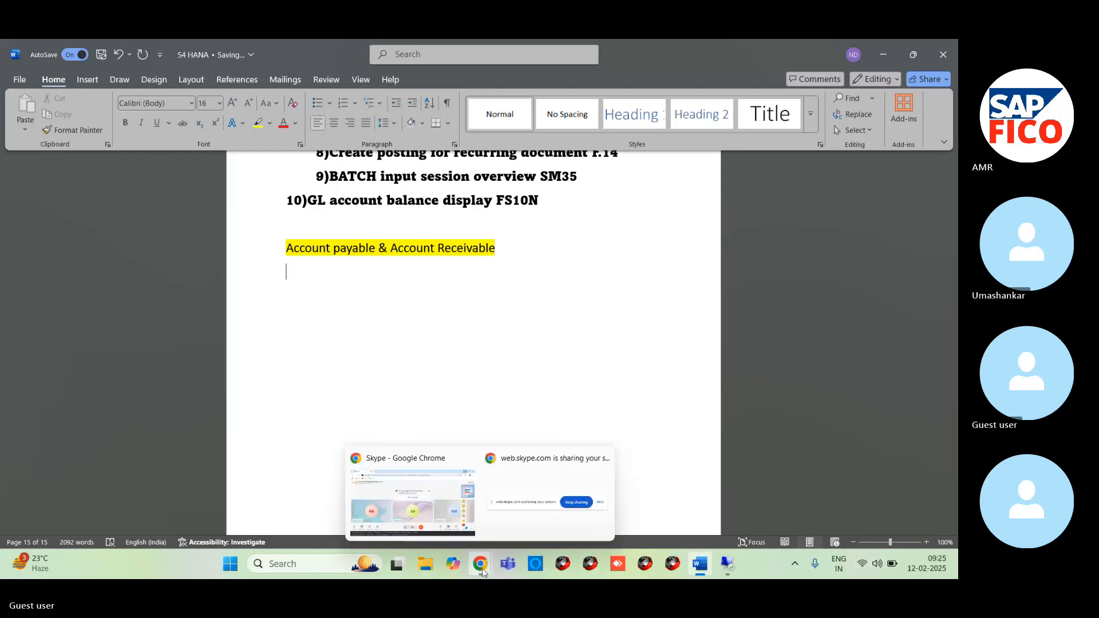
left_click(469, 527)
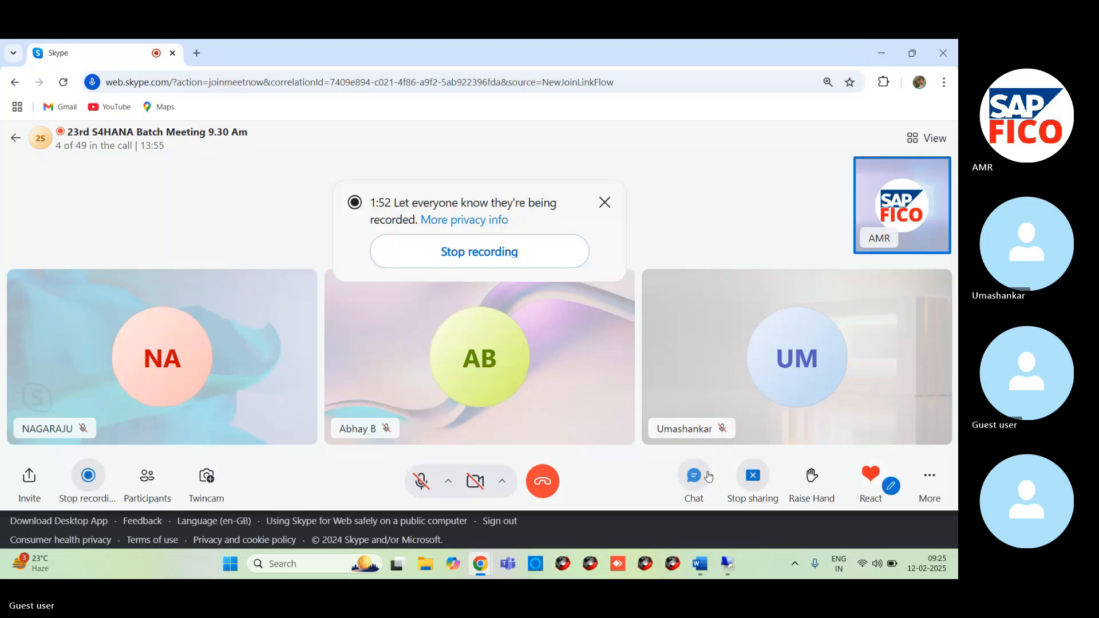
left_click(709, 476)
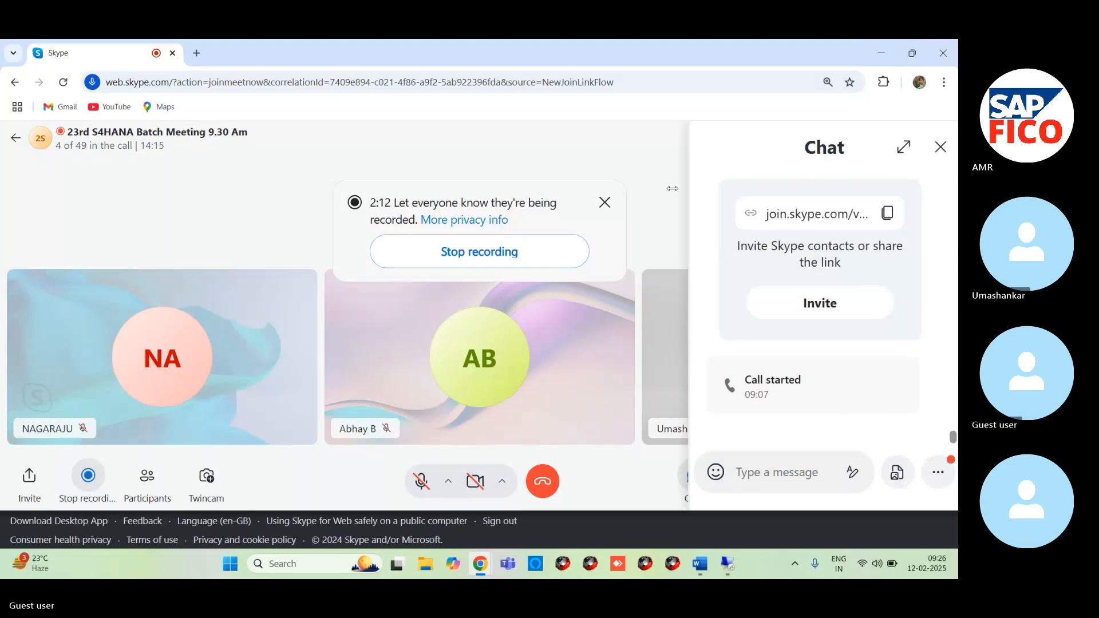
right_click(573, 193)
left_click(510, 362)
right_click(252, 522)
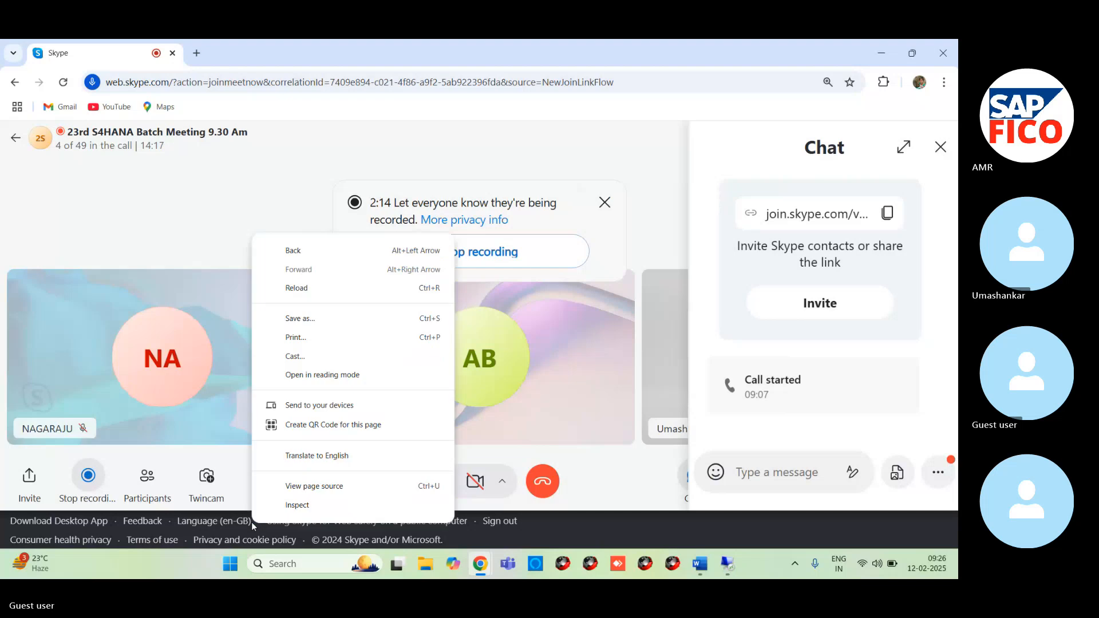
left_click(491, 145)
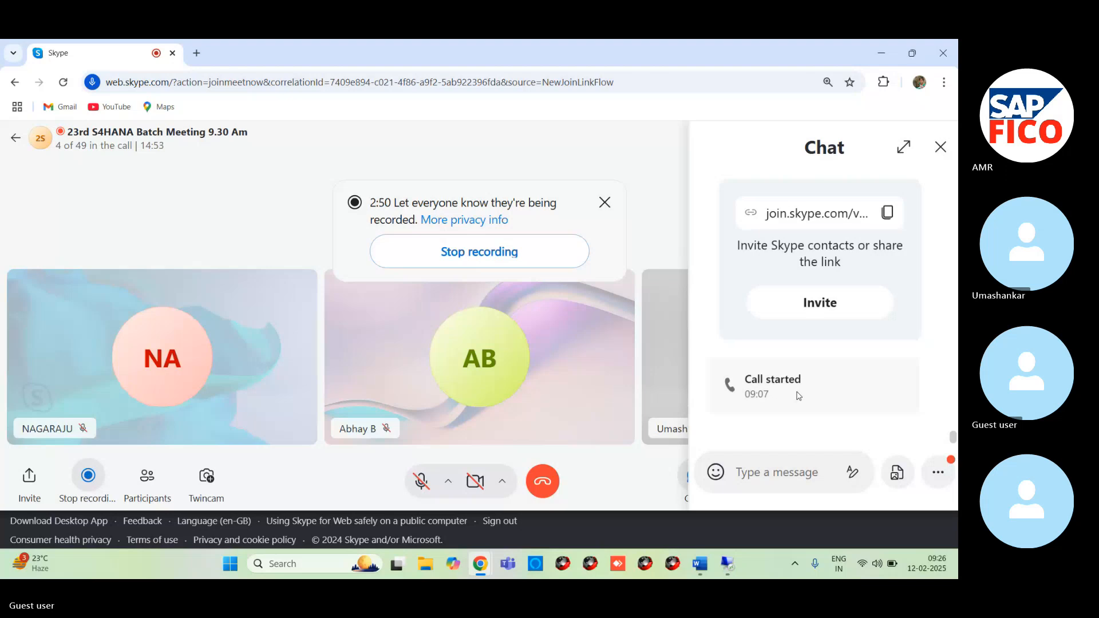
- Download the shared NOT.DOCX file from the chat, accepting the file, and open it in Word
scroll(801, 395, "up", 5)
scroll(801, 397, "down", 5)
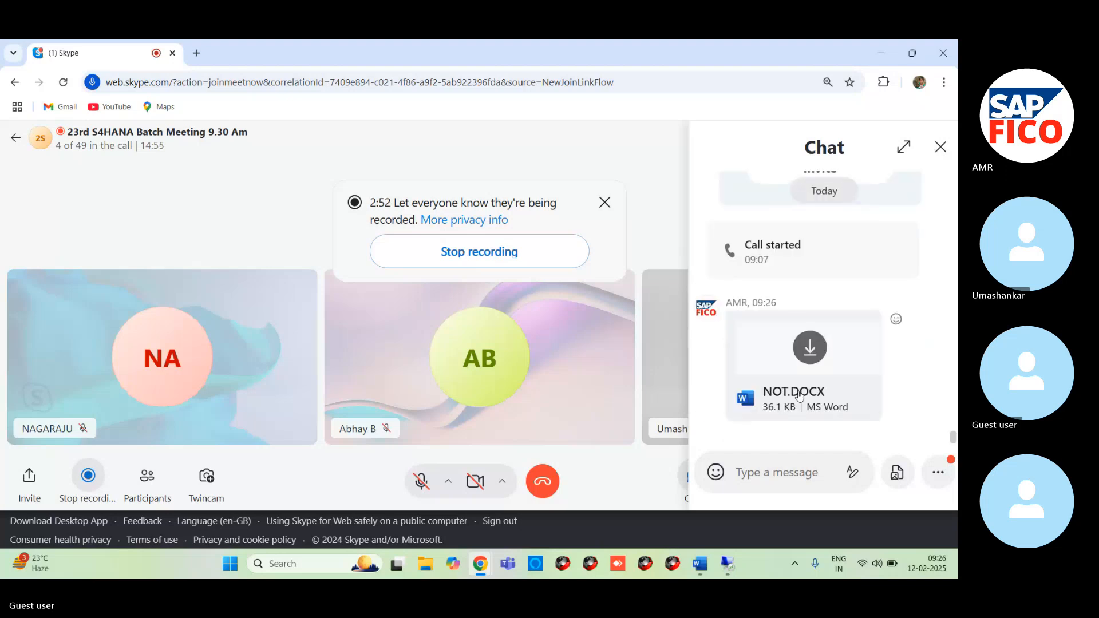
left_click(817, 347)
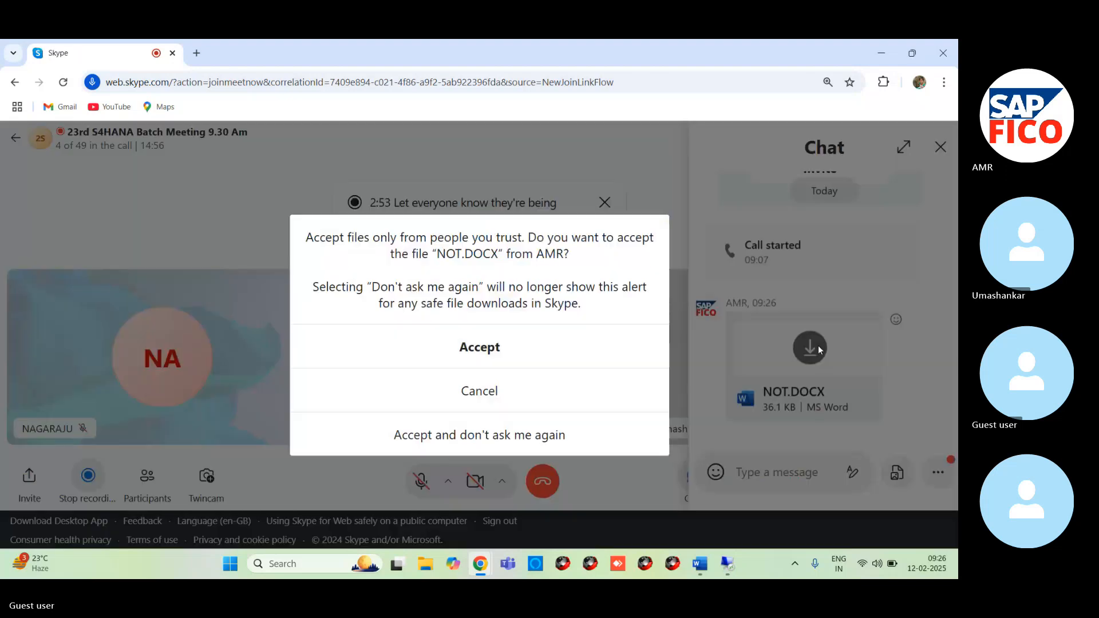
left_click(511, 355)
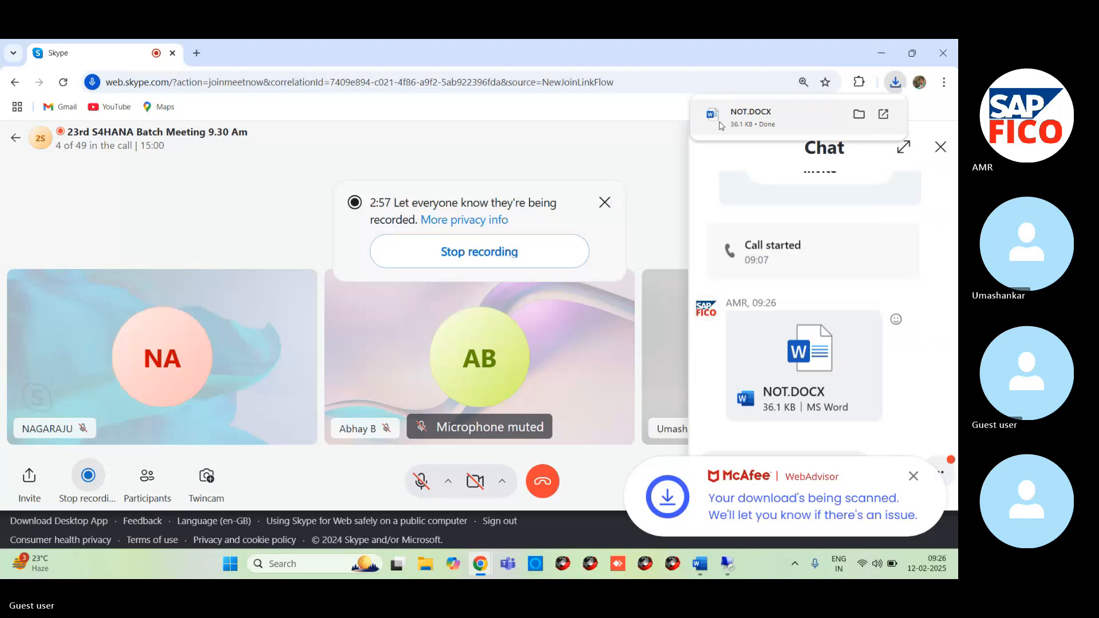
left_click(735, 118)
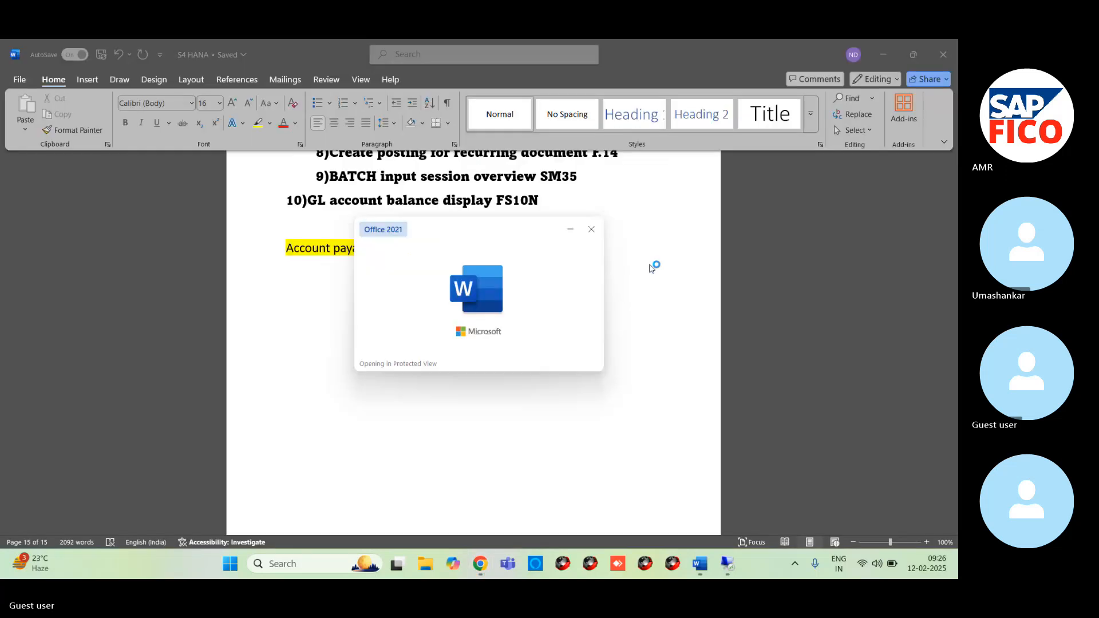
- Skim the notes in the NOT document and enable editing for it
scroll(445, 344, "down", 12)
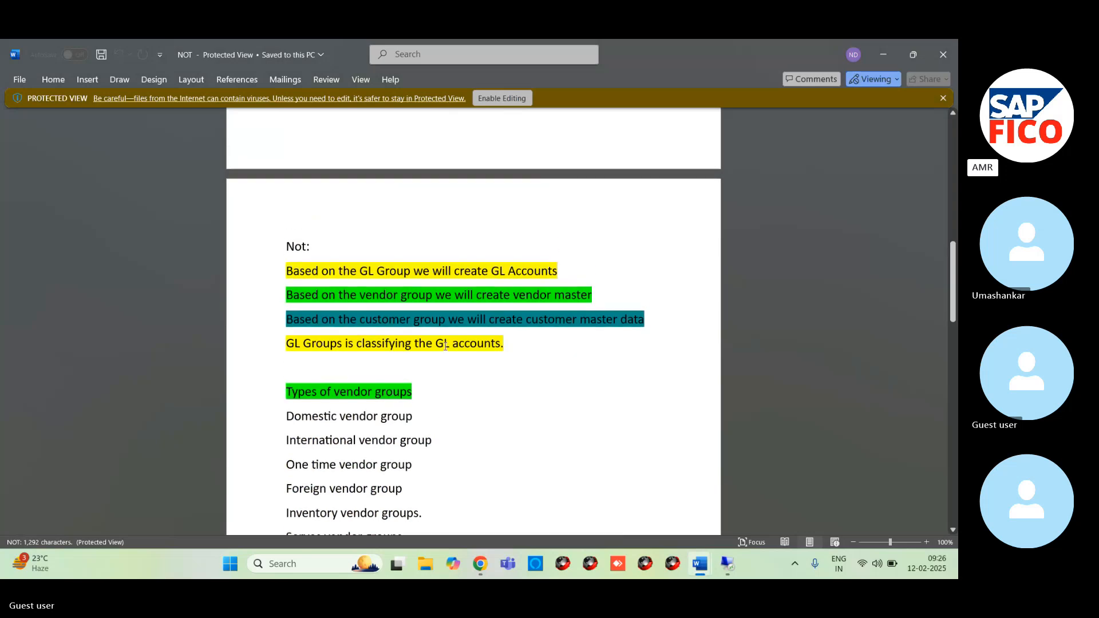
scroll(452, 352, "down", 2)
scroll(459, 360, "down", 4)
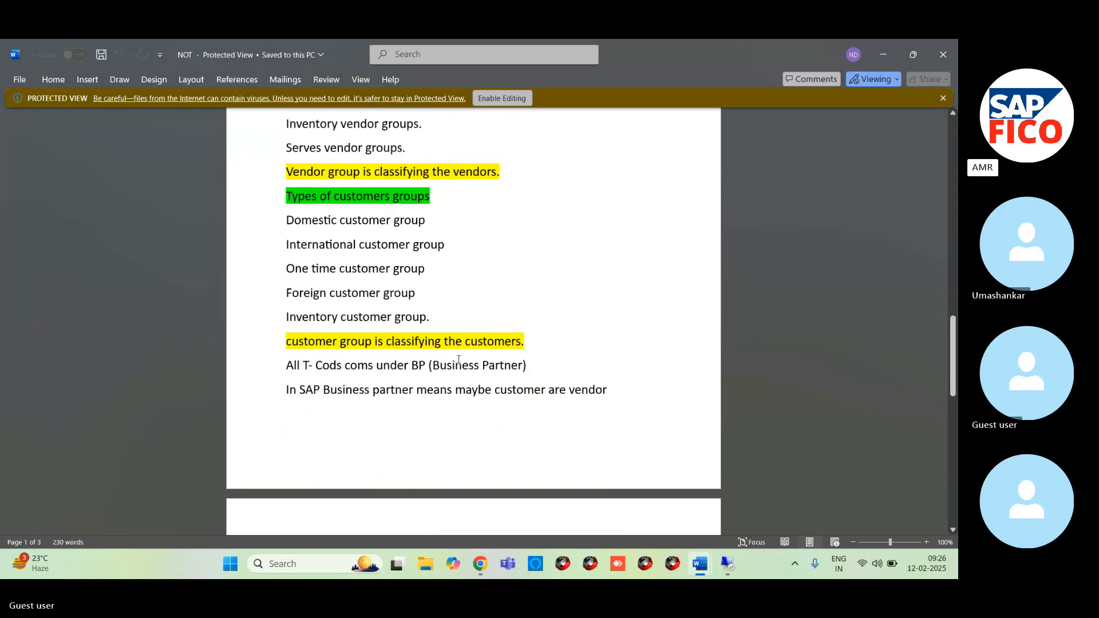
scroll(457, 360, "up", 6)
scroll(457, 360, "up", 10)
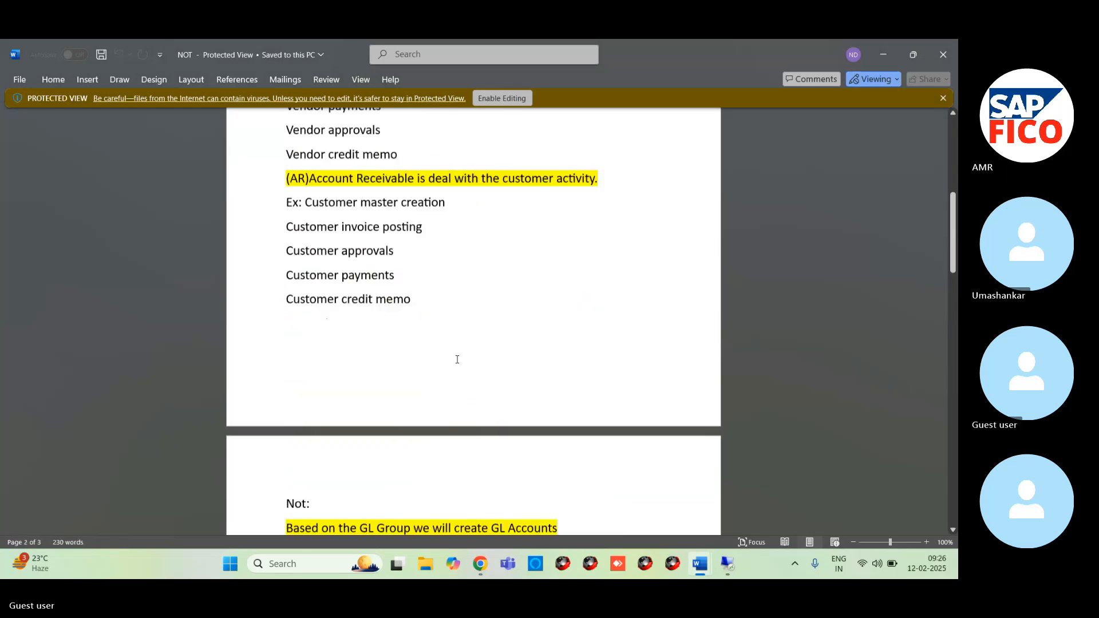
left_click(514, 98)
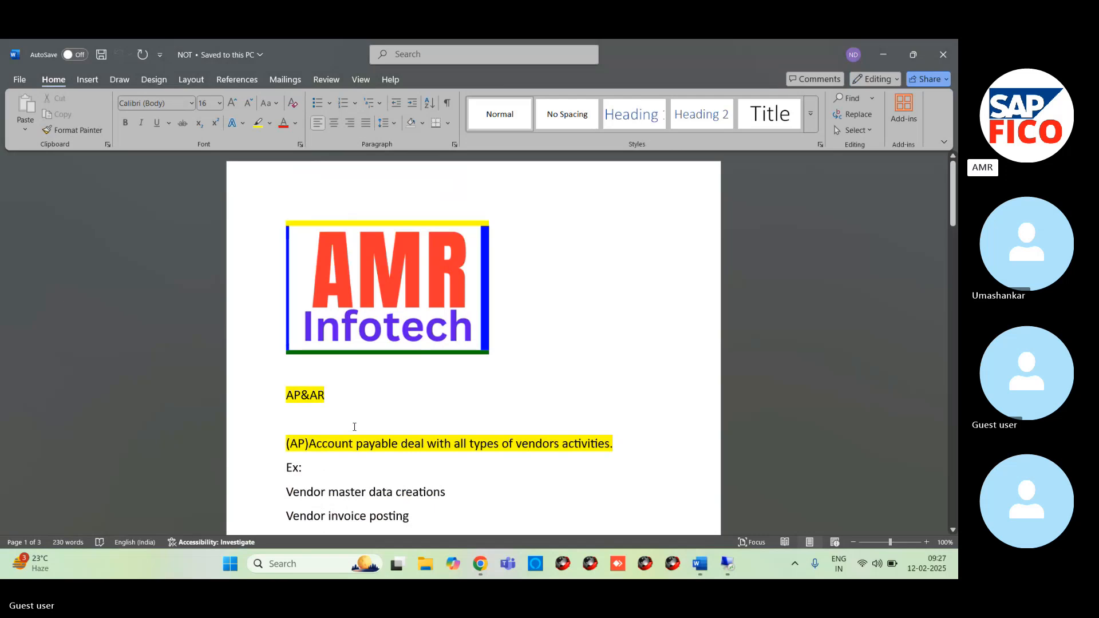
- Review the Account Payable and Account Receivable definitions with their vendor and customer activity examples, selecting each passage being read
scroll(355, 427, "down", 1)
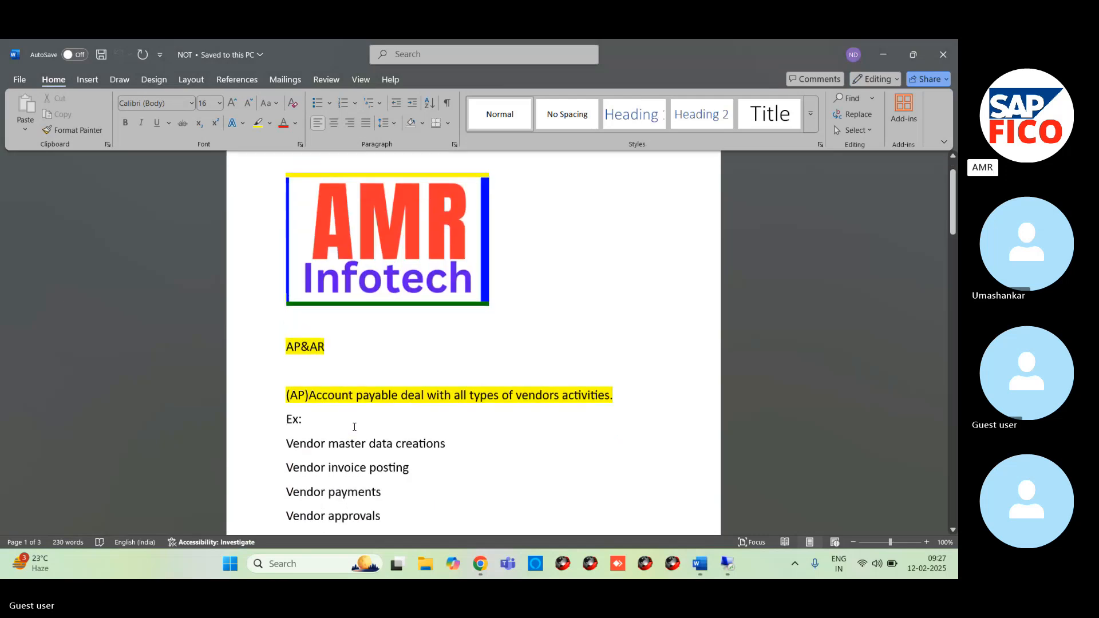
scroll(354, 426, "up", 1)
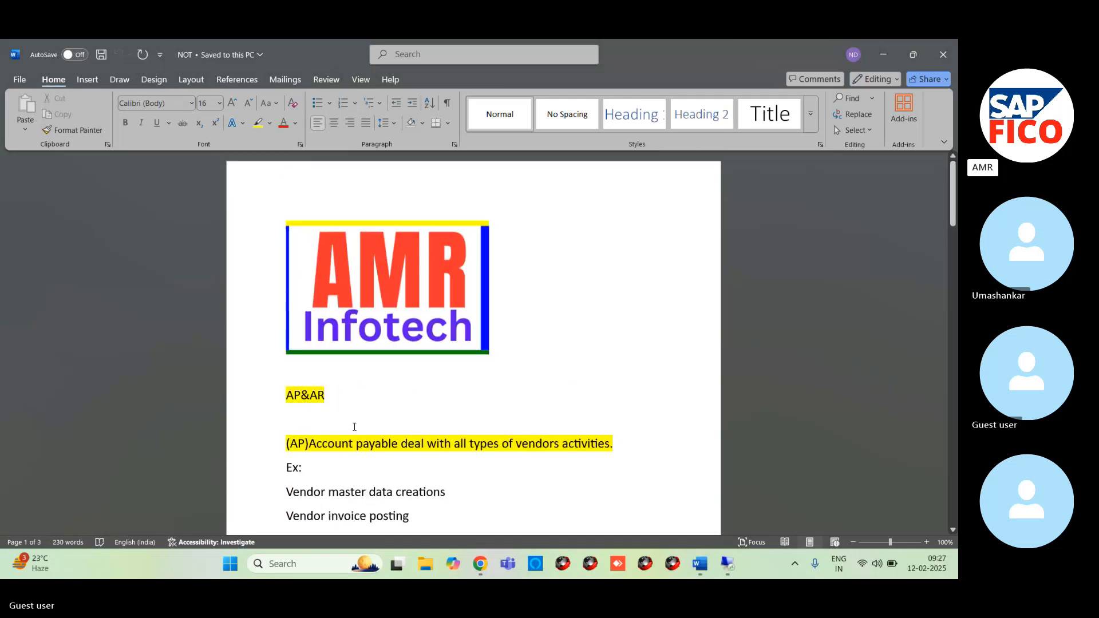
left_click(954, 530)
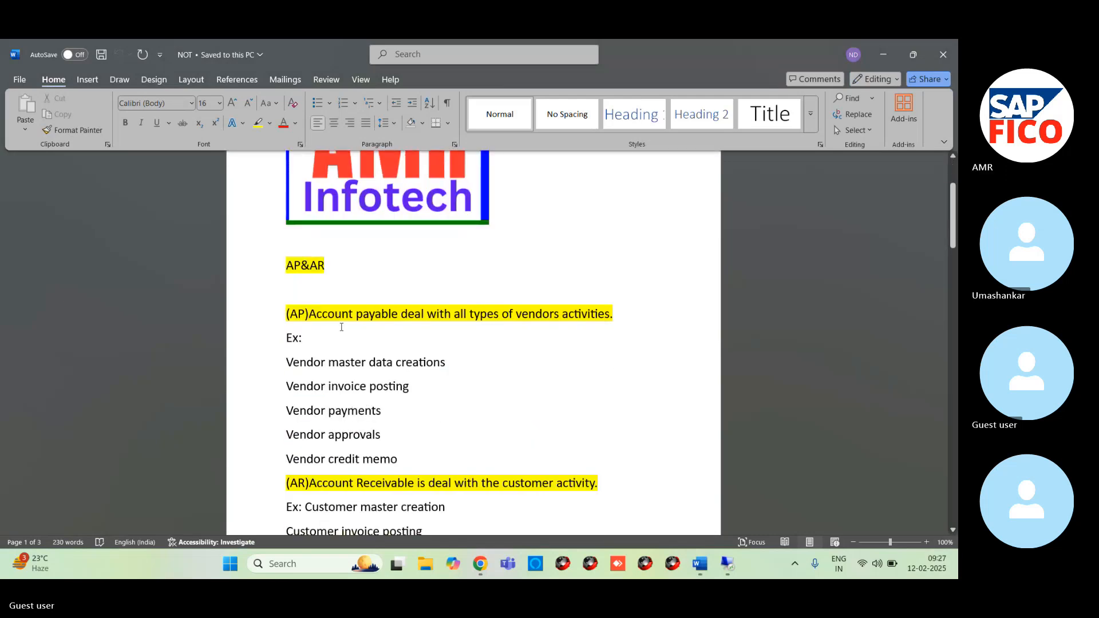
left_click_drag(292, 314, 589, 328)
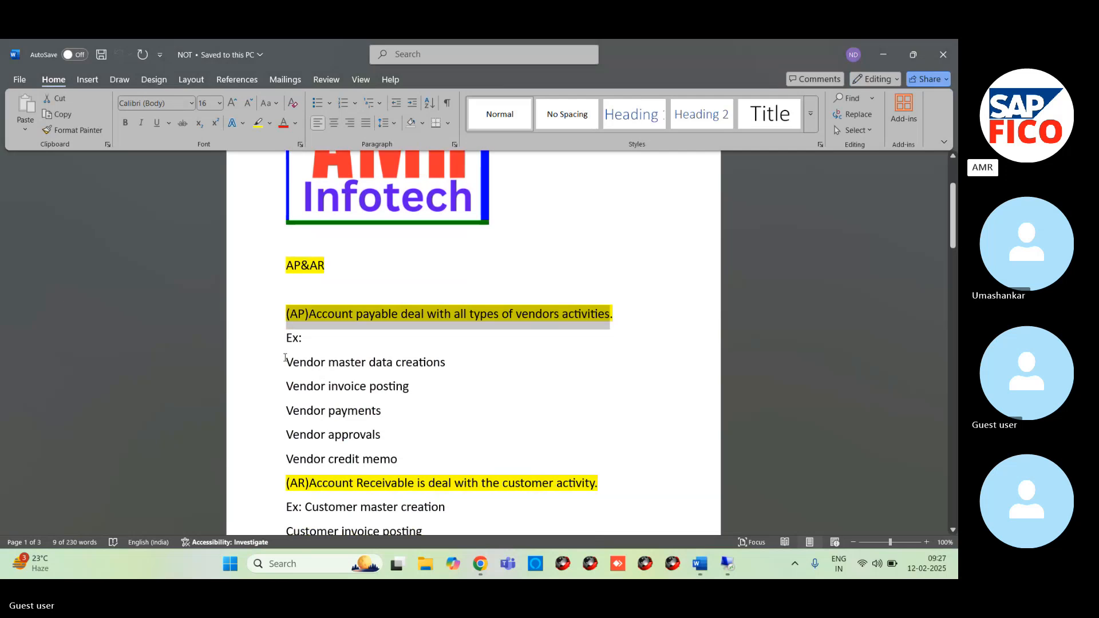
left_click_drag(285, 358, 406, 459)
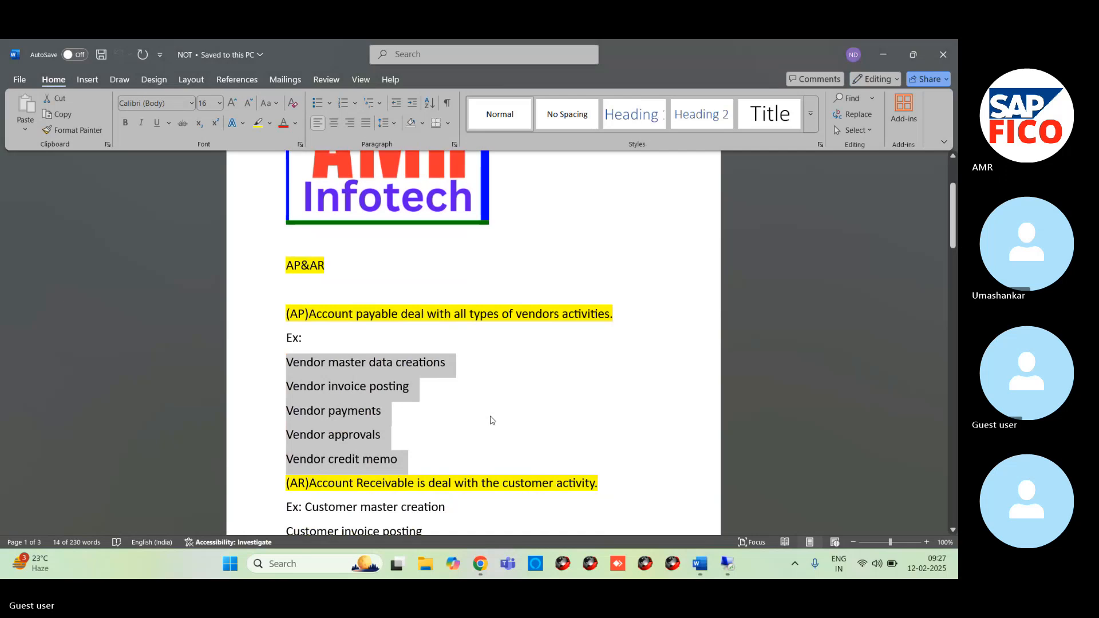
scroll(491, 421, "down", 2)
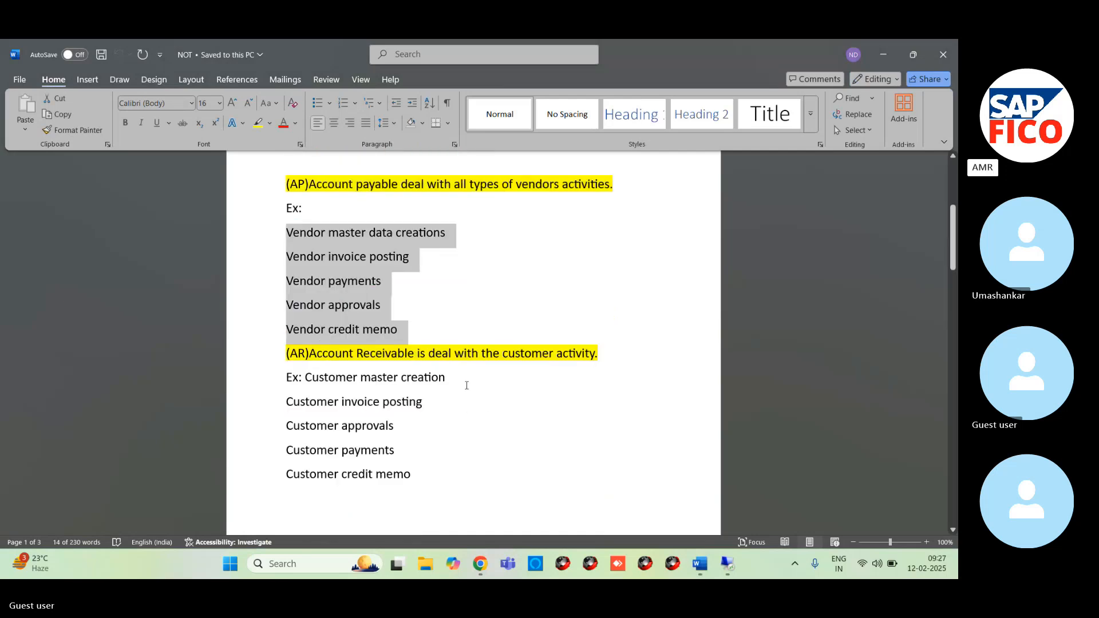
left_click_drag(282, 355, 592, 356)
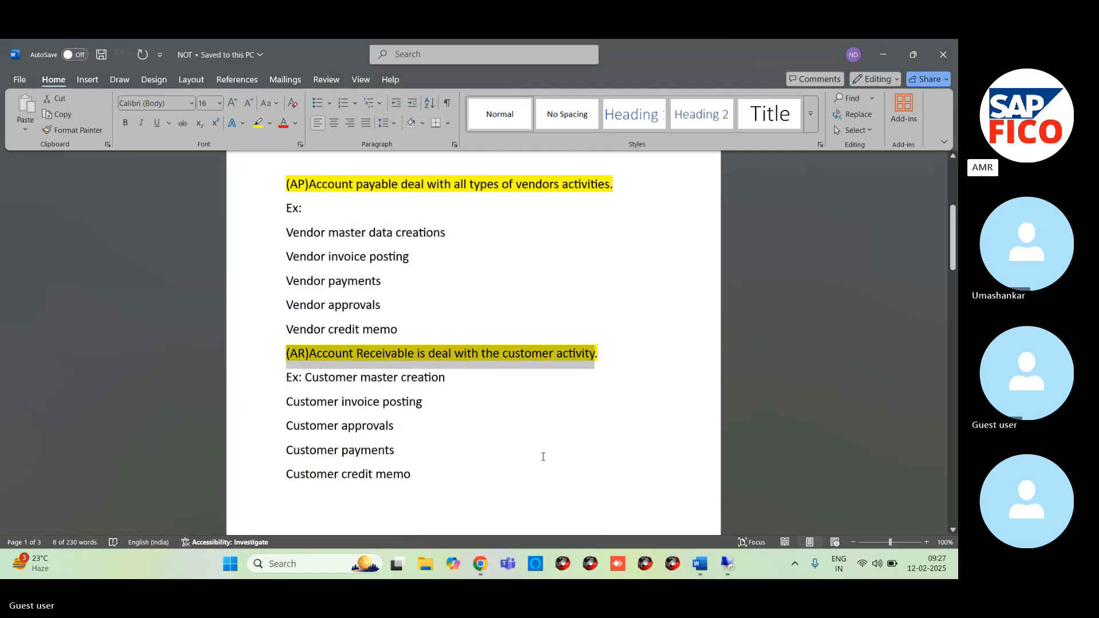
left_click_drag(280, 377, 392, 491)
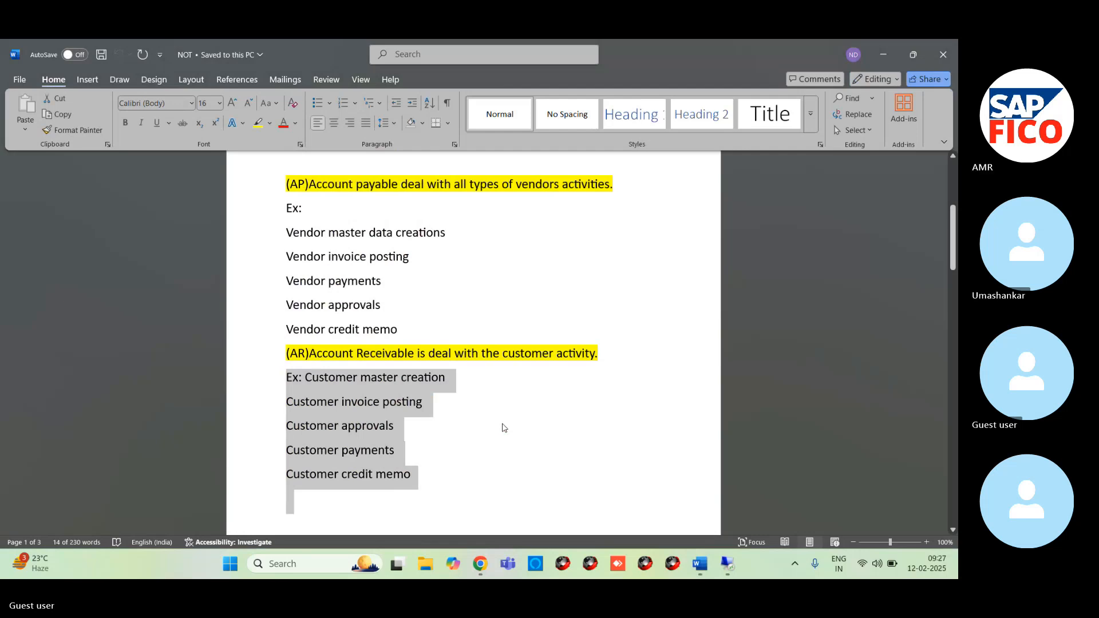
- Examine the lines under "Not:" on how GL, vendor and customer groups are used to create accounts and master data
scroll(502, 425, "down", 4)
scroll(457, 401, "up", 1)
scroll(456, 406, "down", 2)
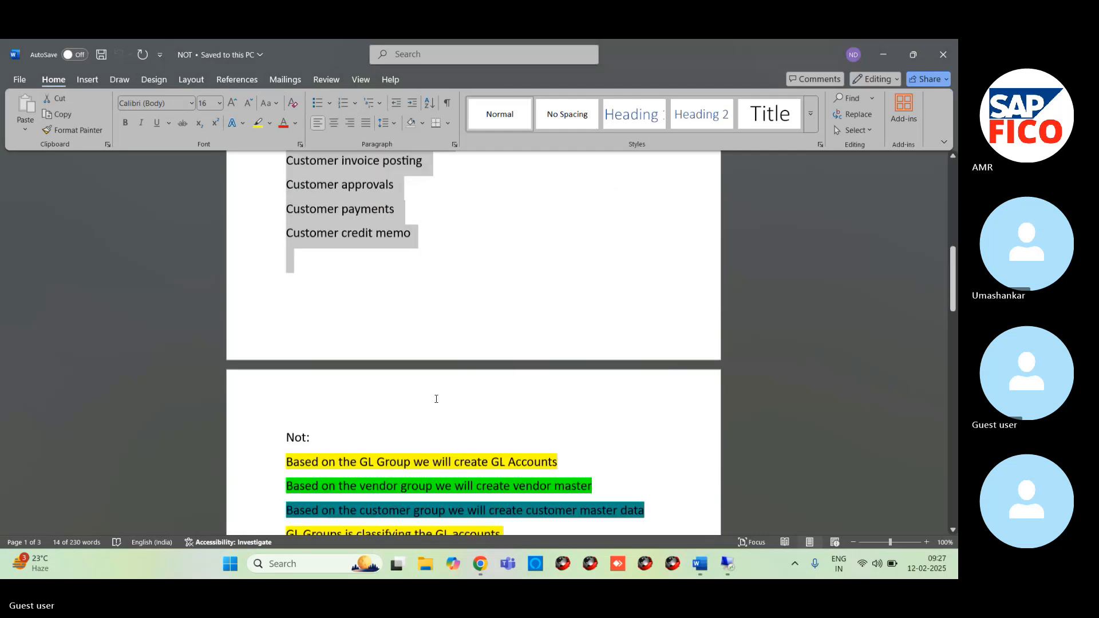
scroll(437, 401, "up", 3)
scroll(473, 344, "down", 2)
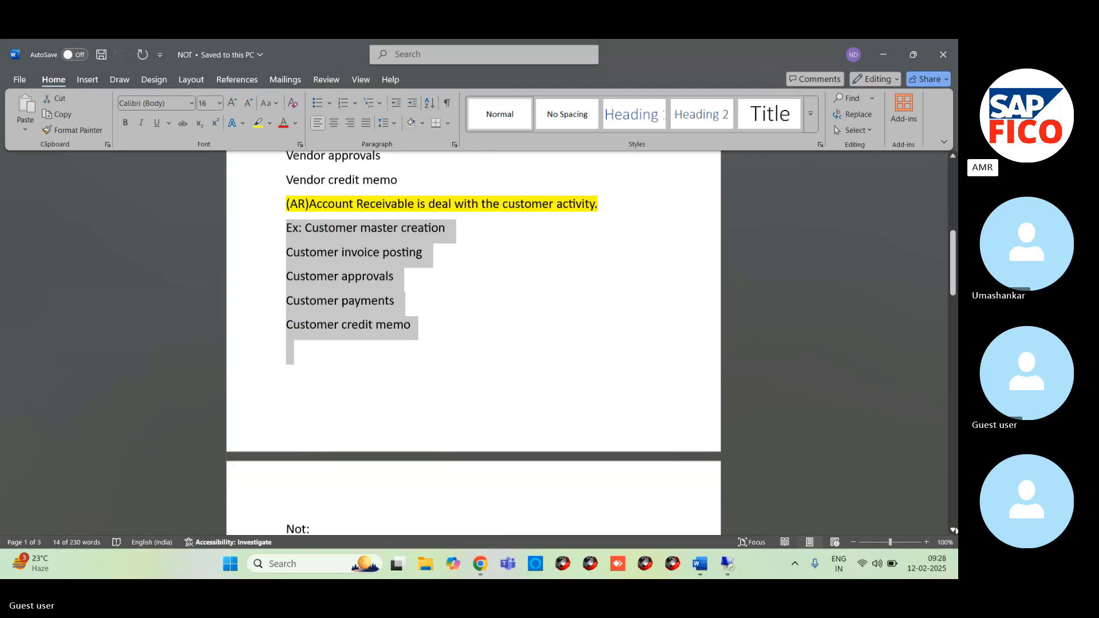
scroll(473, 344, "down", 4)
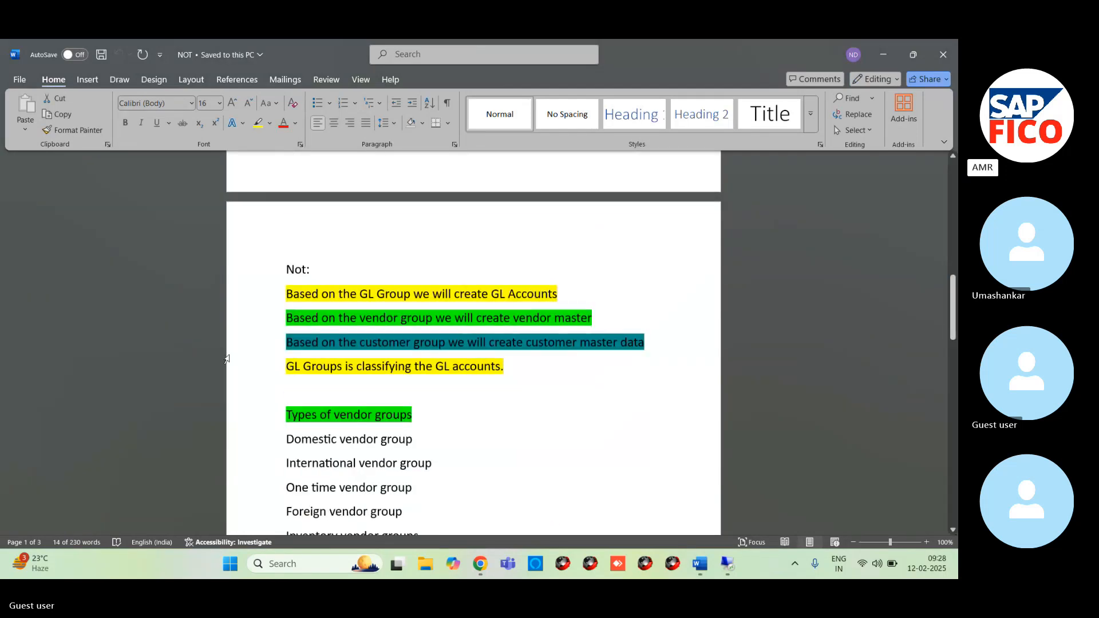
left_click_drag(297, 292, 592, 324)
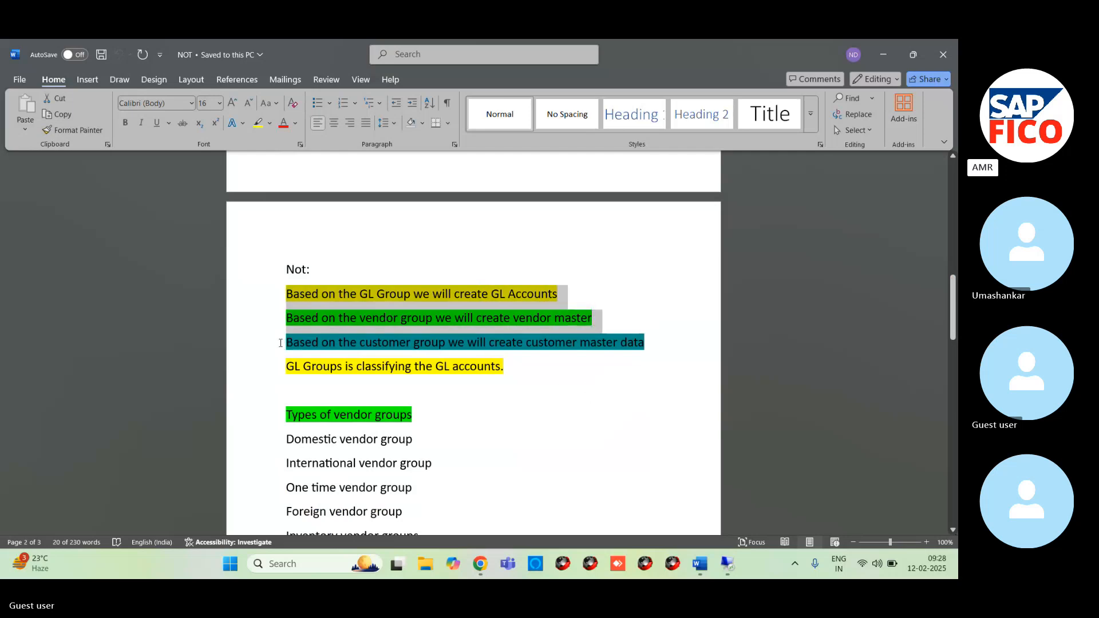
left_click_drag(283, 344, 629, 338)
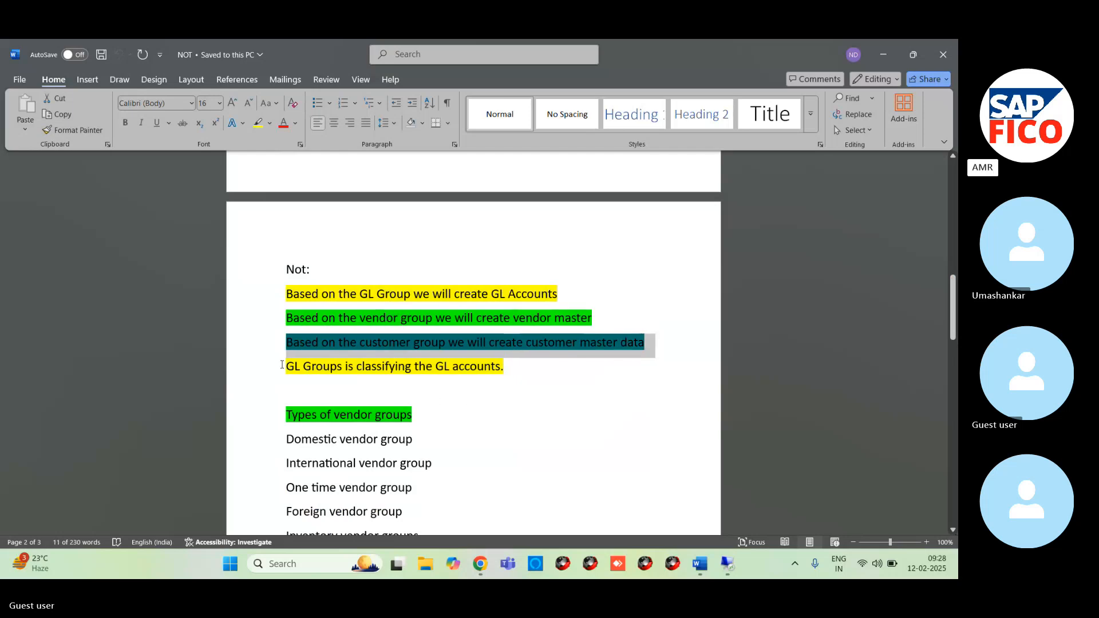
left_click_drag(289, 366, 433, 368)
left_click(496, 419)
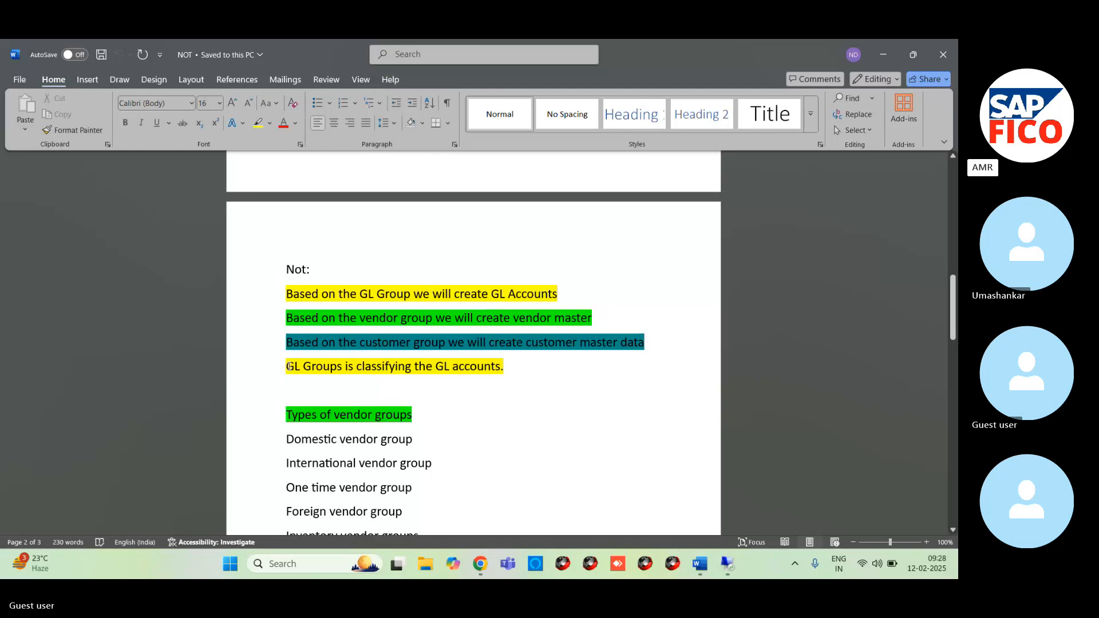
- Read through the "Types of vendor groups" list, marking the heading and its entries, including the one time vendor group
scroll(549, 434, "down", 3)
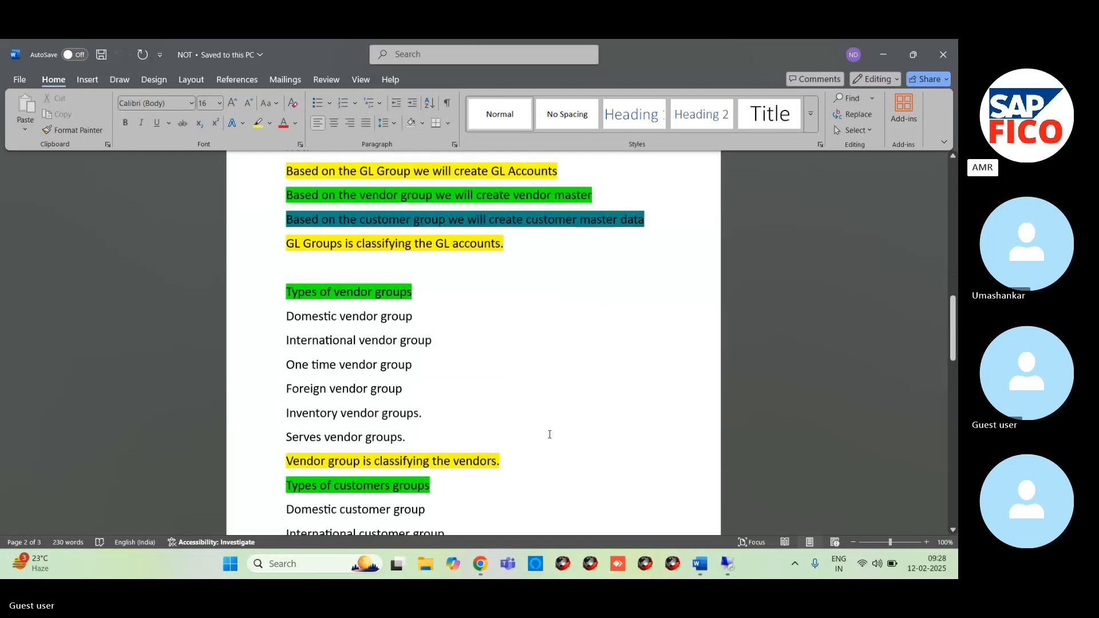
scroll(549, 435, "down", 3)
scroll(486, 375, "up", 6)
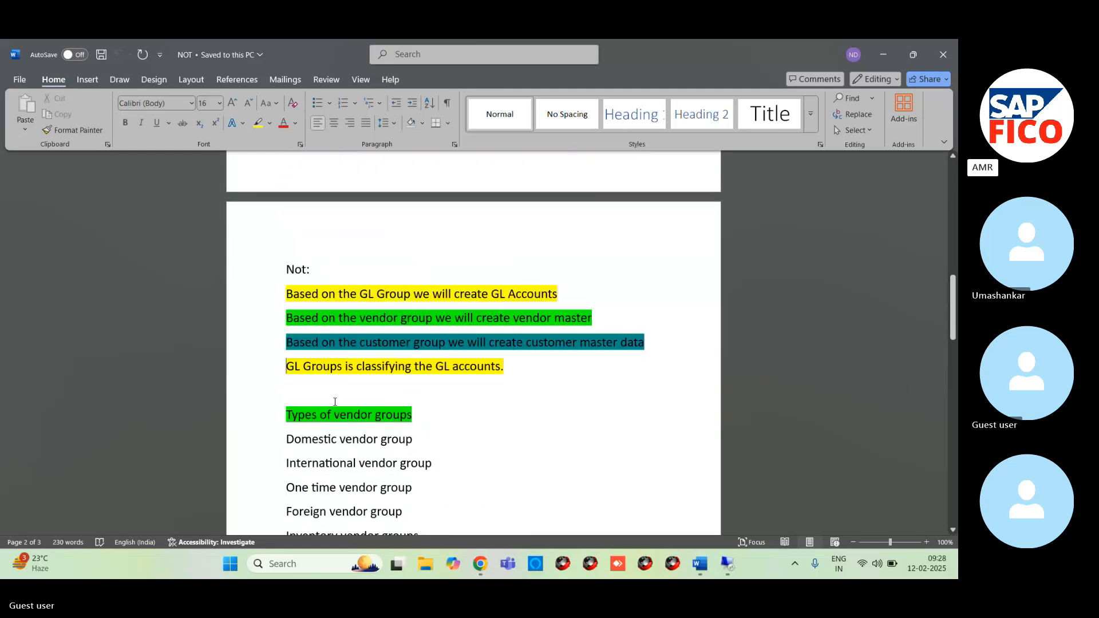
left_click_drag(283, 411, 456, 410)
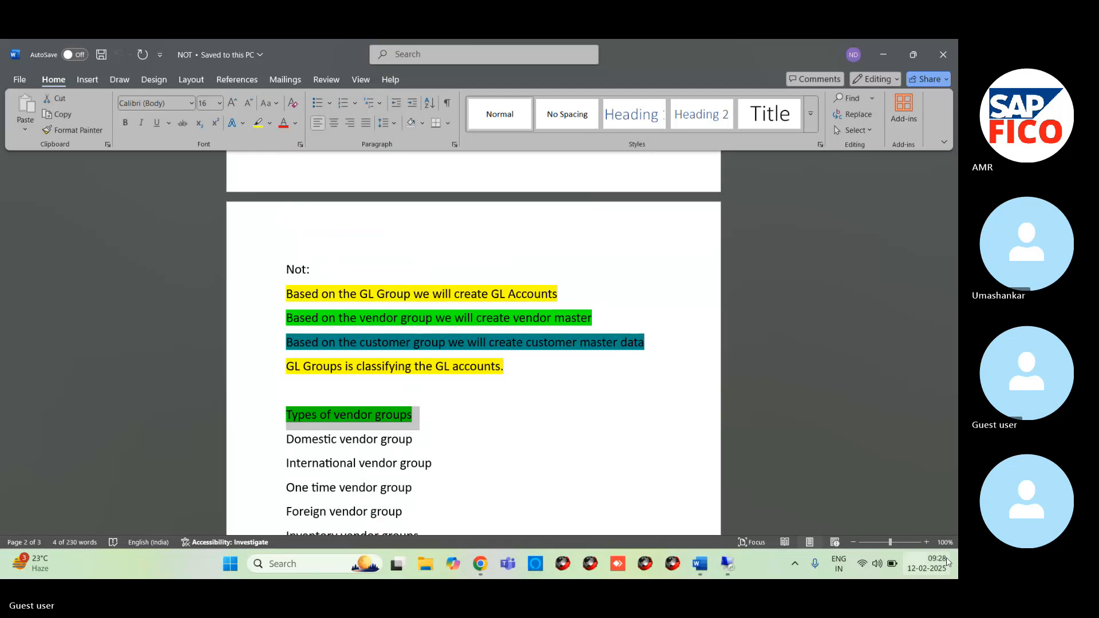
scroll(946, 529, "down", 3)
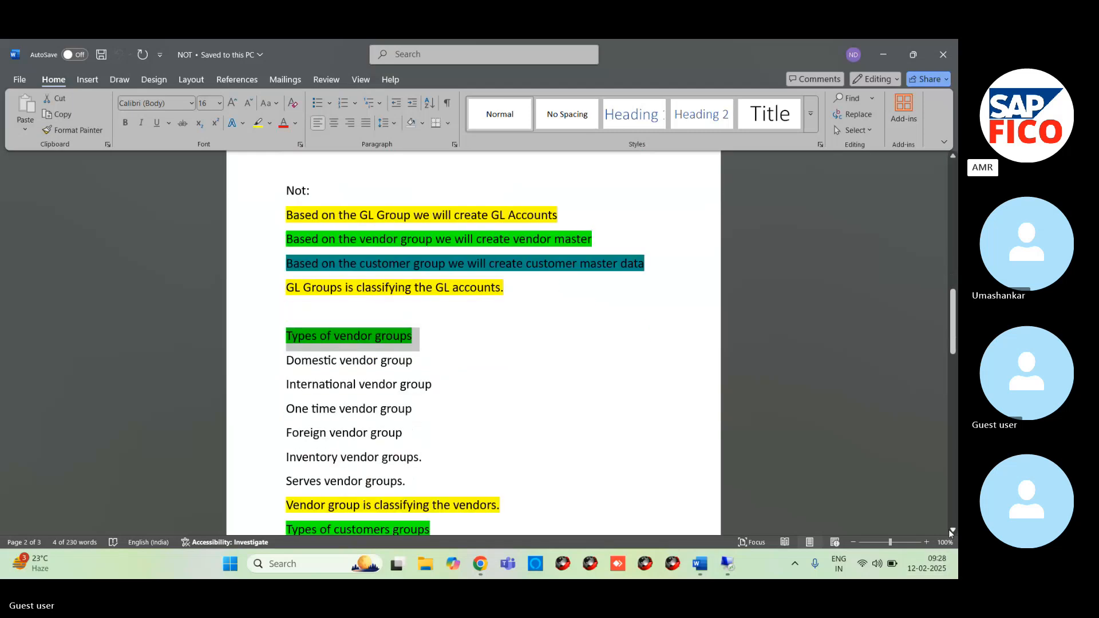
left_click_drag(288, 299, 429, 417)
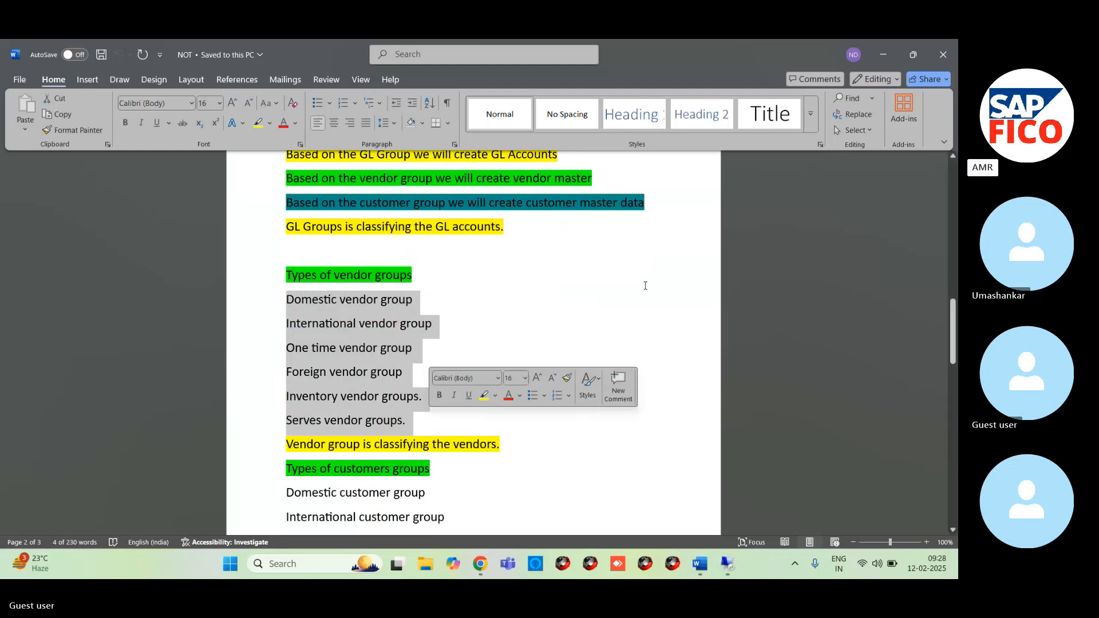
left_click(475, 291)
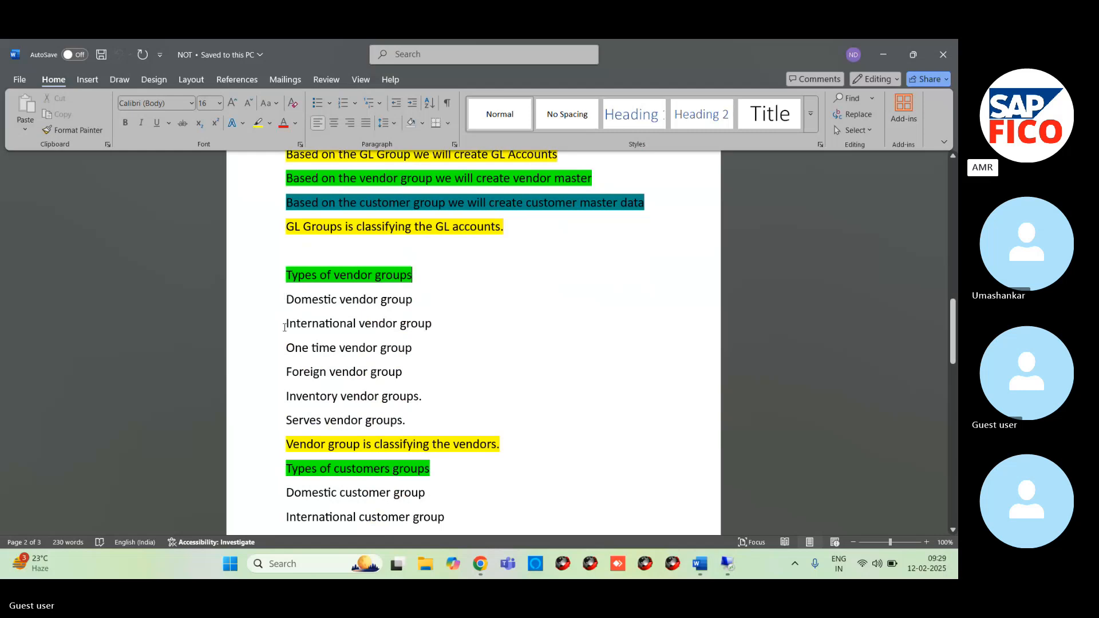
mouse_move(286, 327)
left_mouse_down()
mouse_move(322, 332)
mouse_move(287, 325)
left_mouse_up()
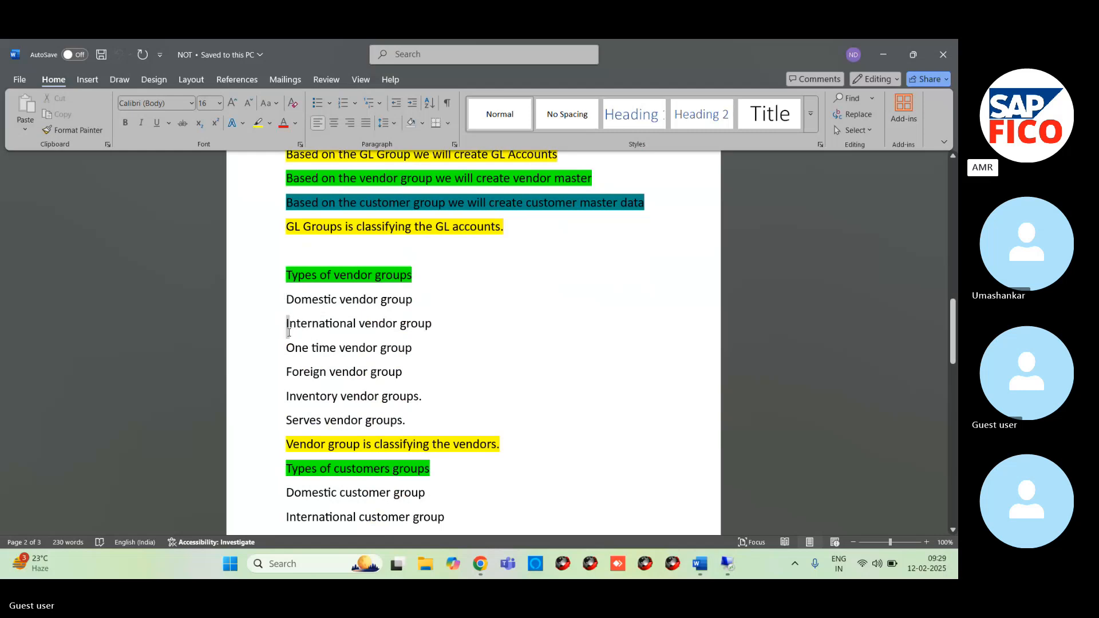
left_click(264, 359)
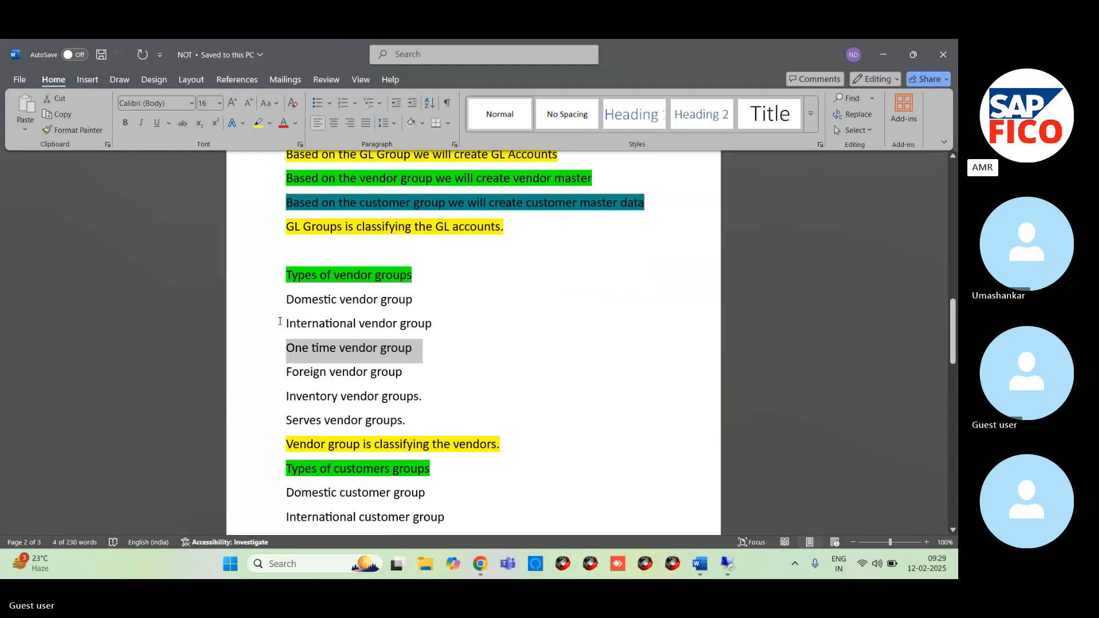
- Review the "Types of customers groups" list and the highlighted statement about what the customer group classifies
scroll(458, 343, "up", 5)
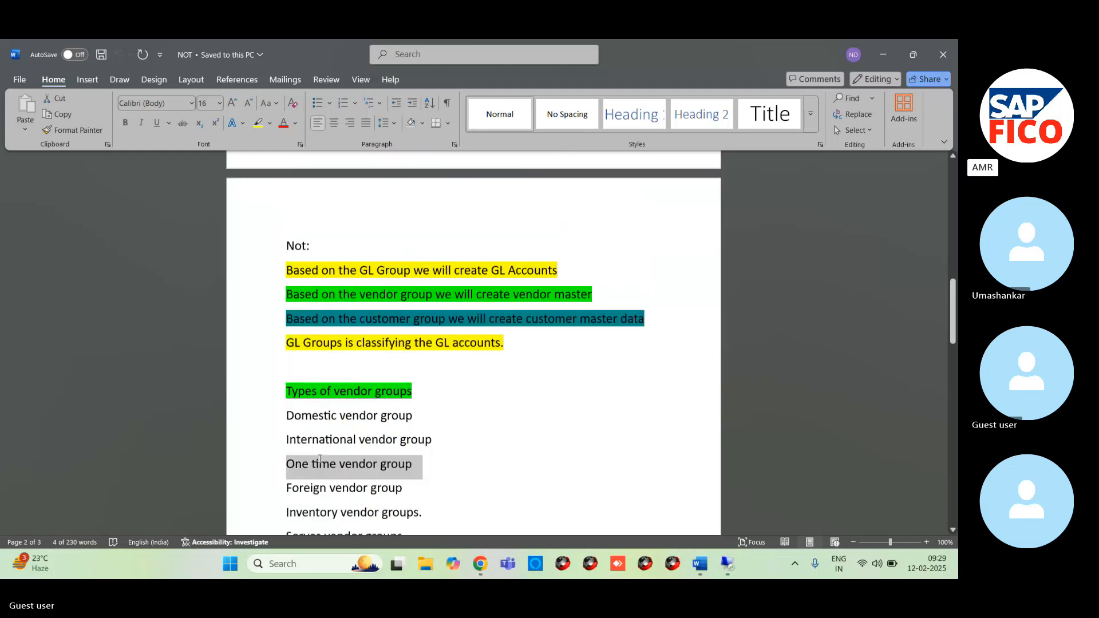
scroll(952, 530, "down", 5)
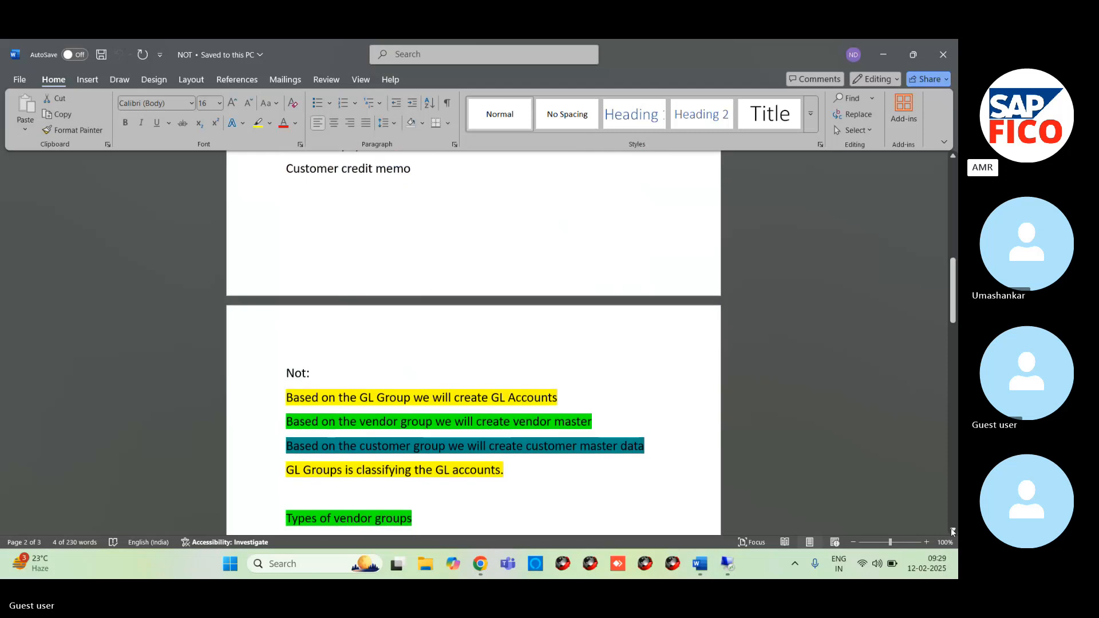
scroll(952, 529, "down", 6)
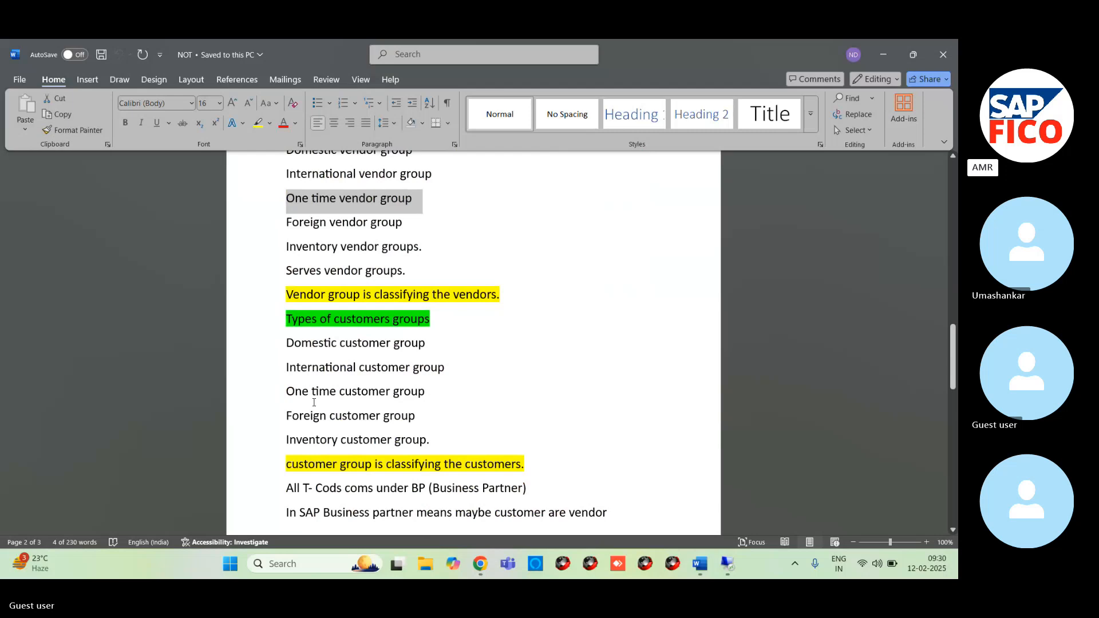
triple_click(285, 470)
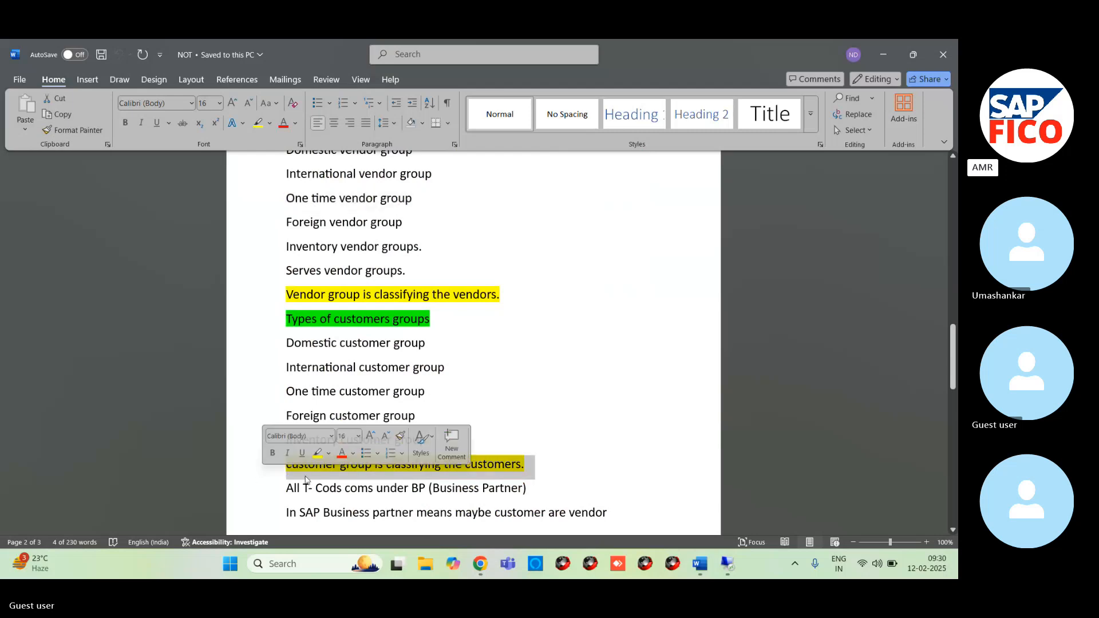
left_click(637, 417)
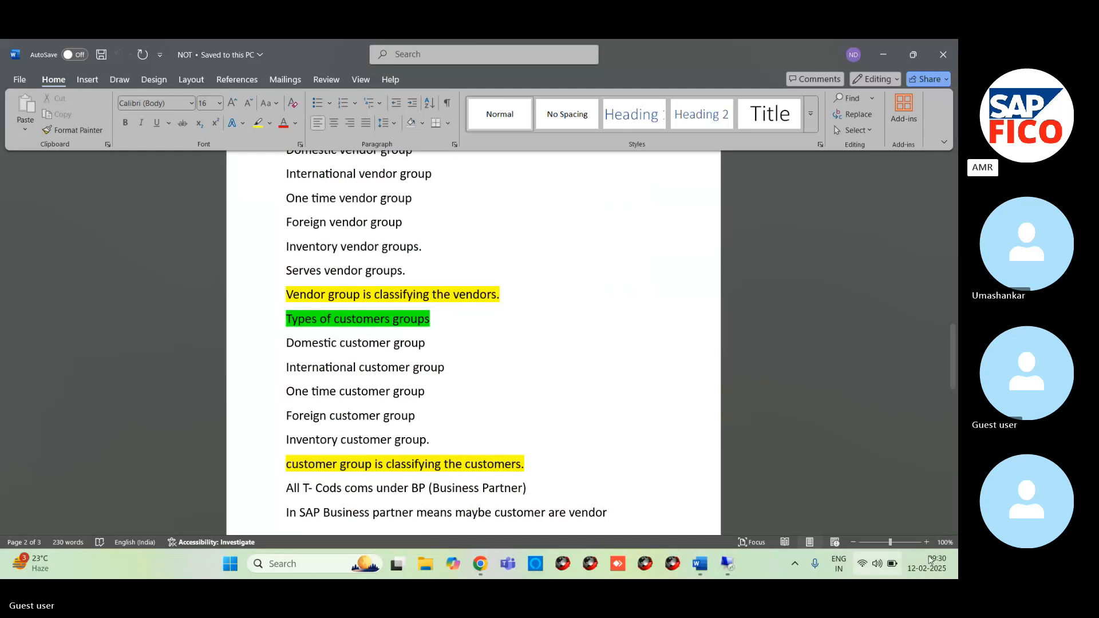
- Insert an empty line after "Inventory customer group." in the customer groups list
left_click(953, 530)
left_click(953, 530)
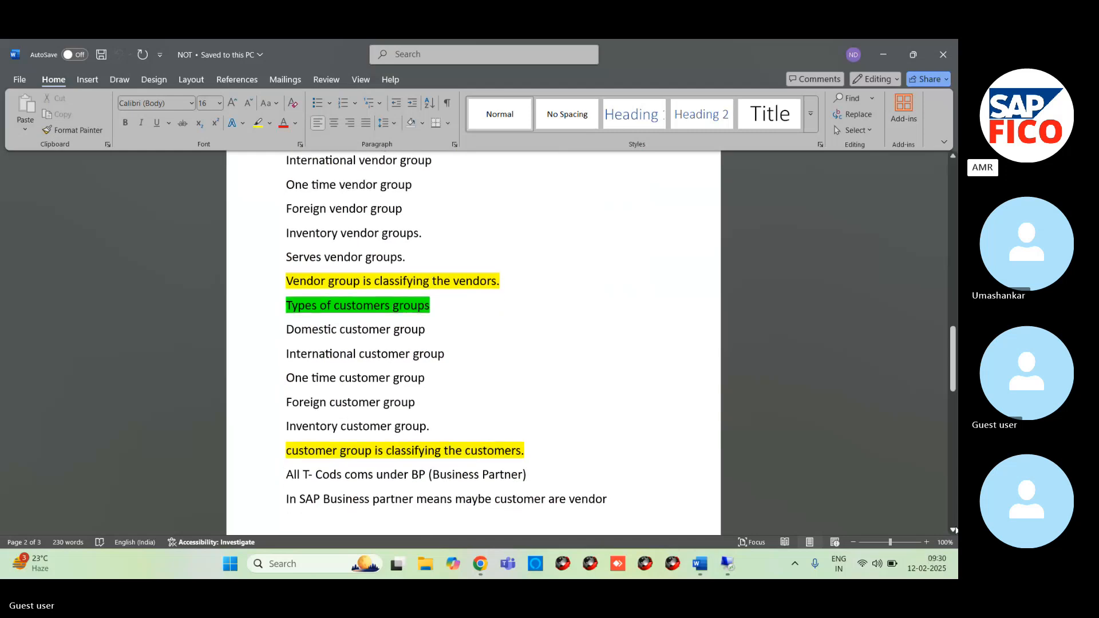
scroll(953, 530, "down", 1)
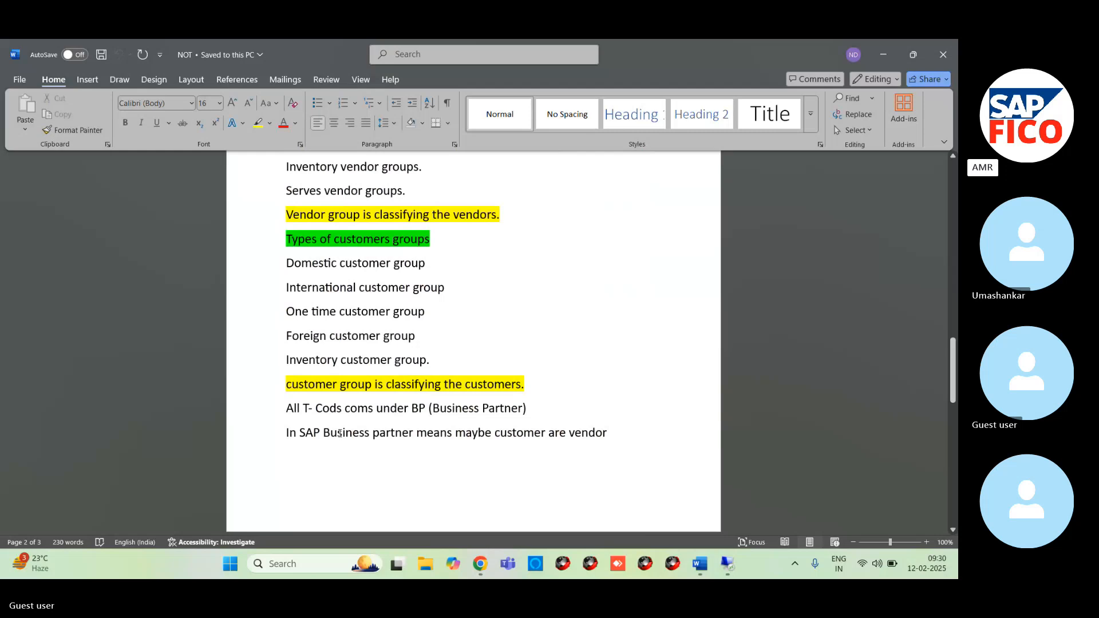
left_click(430, 360)
key("Return")
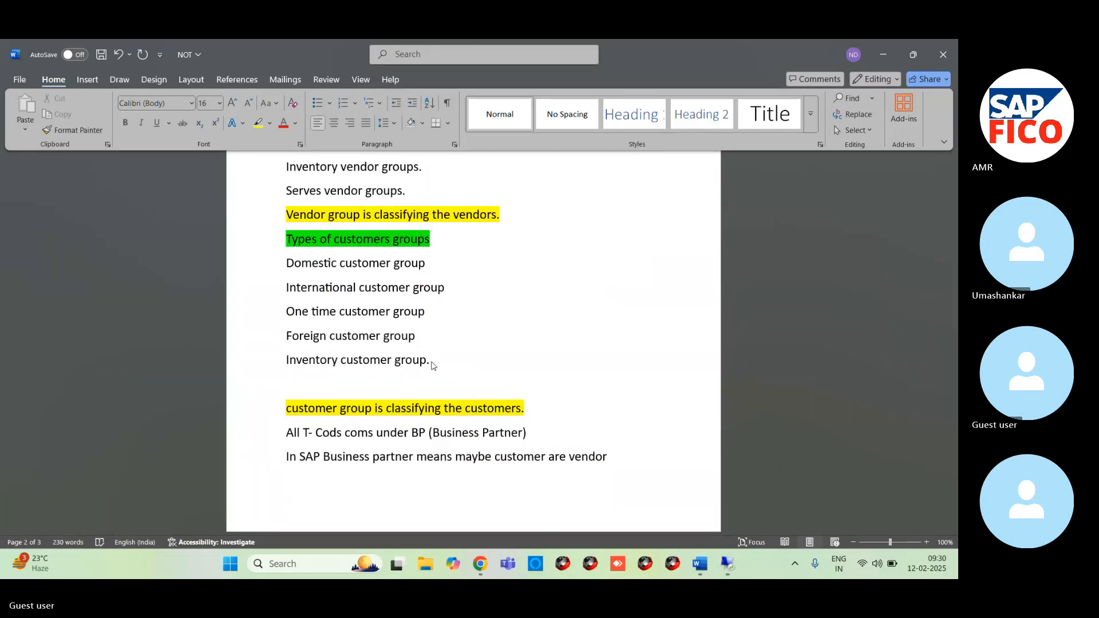
- Skim the whole document from the AP&AR heading to the business partner group examples and return to the customer groups list
scroll(431, 365, "down", 2)
scroll(453, 348, "up", 10)
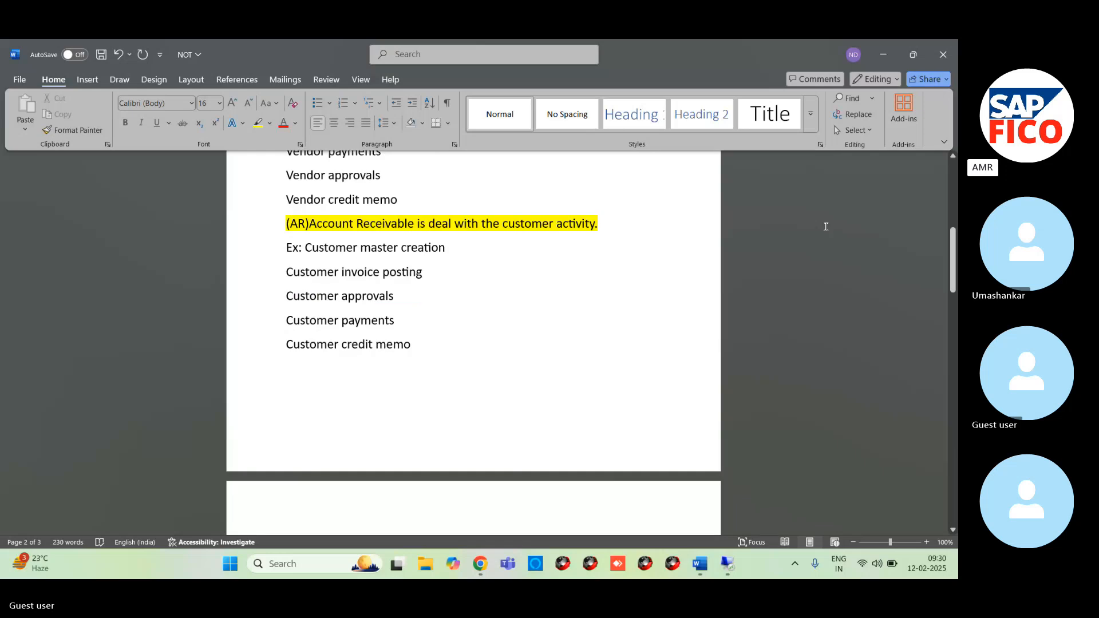
scroll(453, 348, "up", 3)
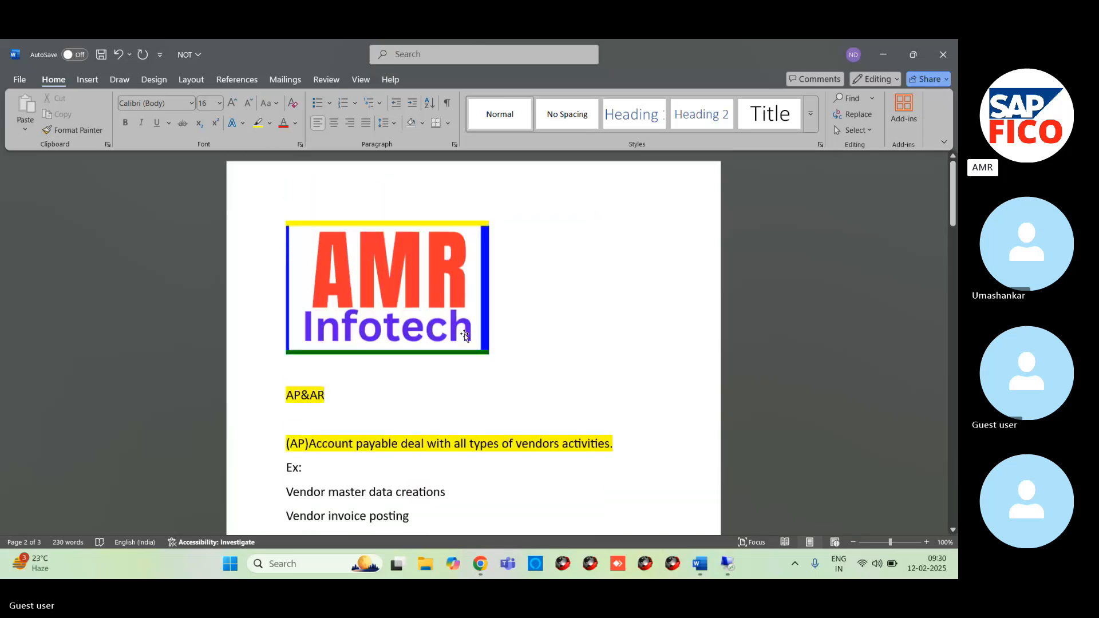
scroll(465, 335, "down", 20)
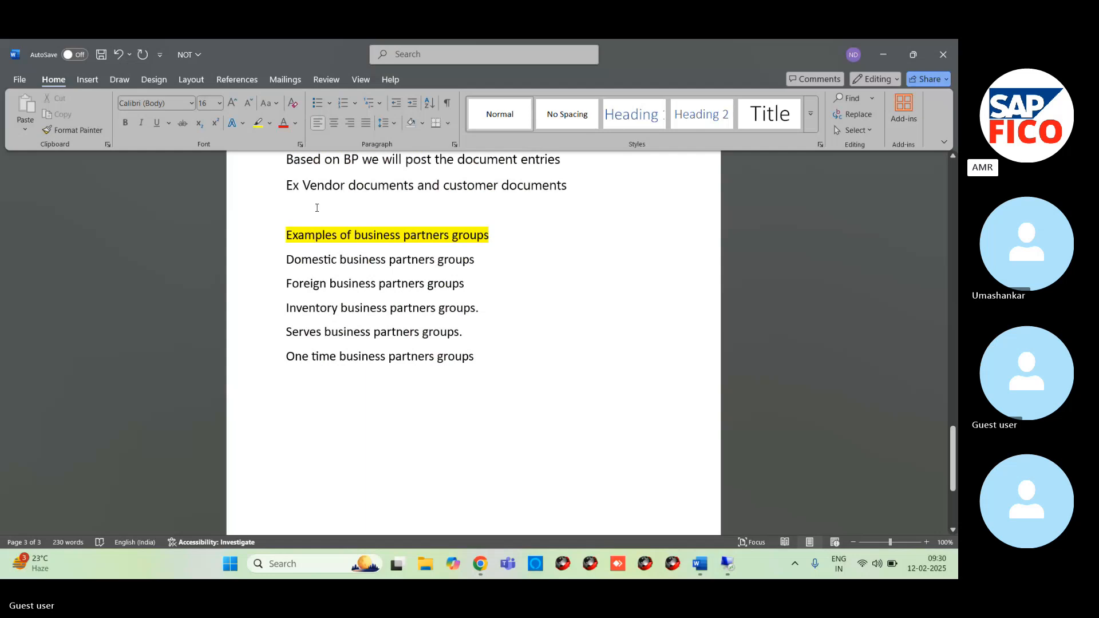
scroll(345, 331, "down", 3)
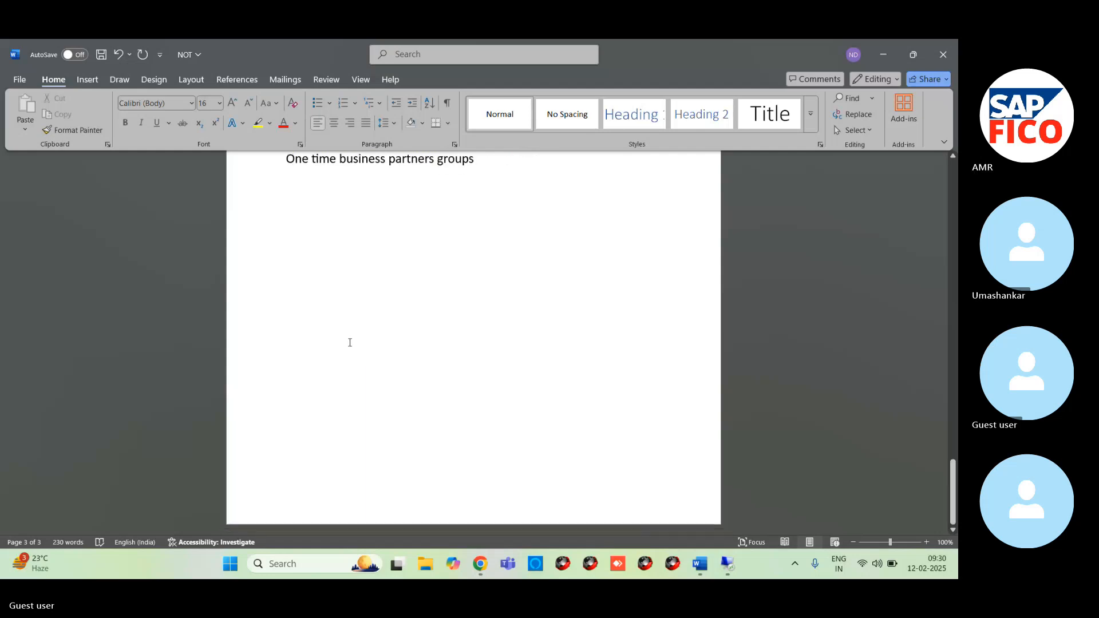
scroll(354, 330, "up", 4)
scroll(354, 330, "up", 10)
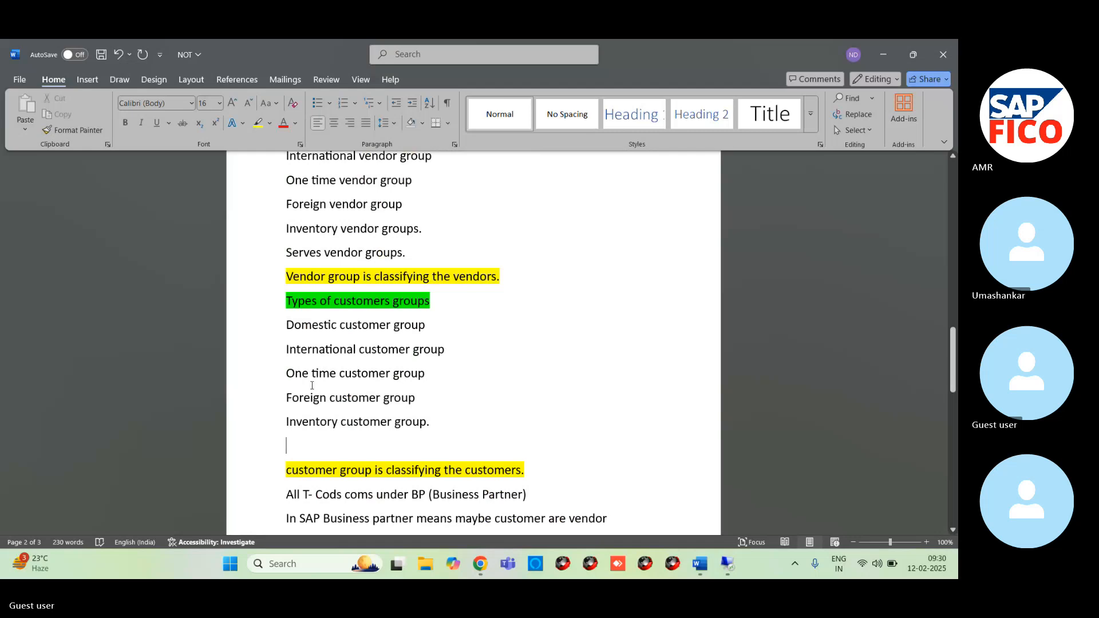
- Enter the codes "XK01, XK02, XK03, XK04" on the empty line below "Inventory customer group."
type("x")
key("BackSpace")
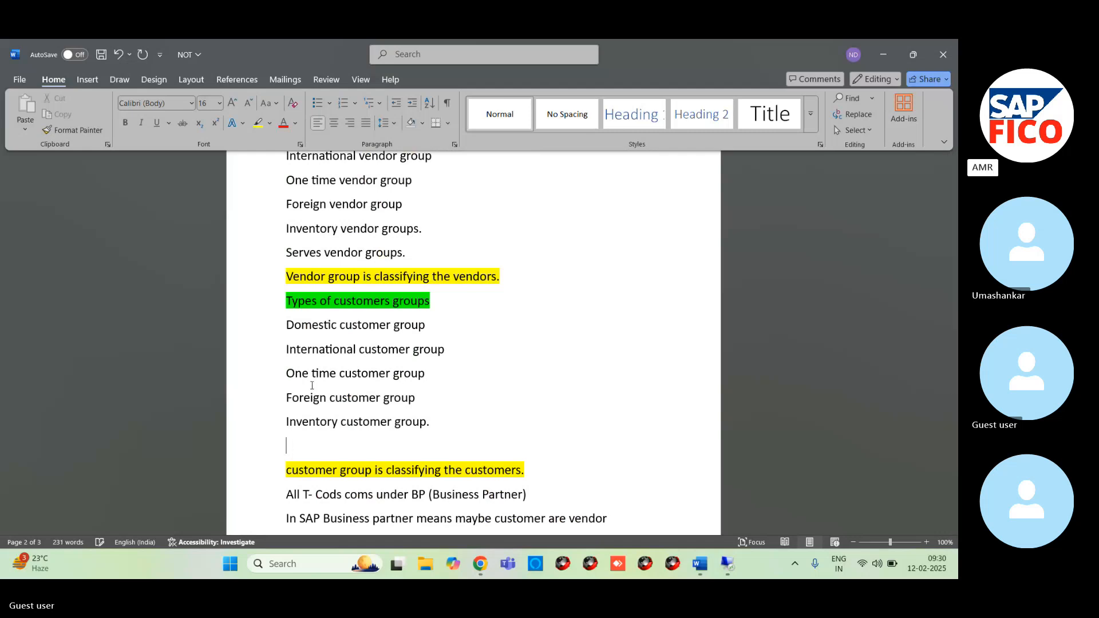
type("XK01 ")
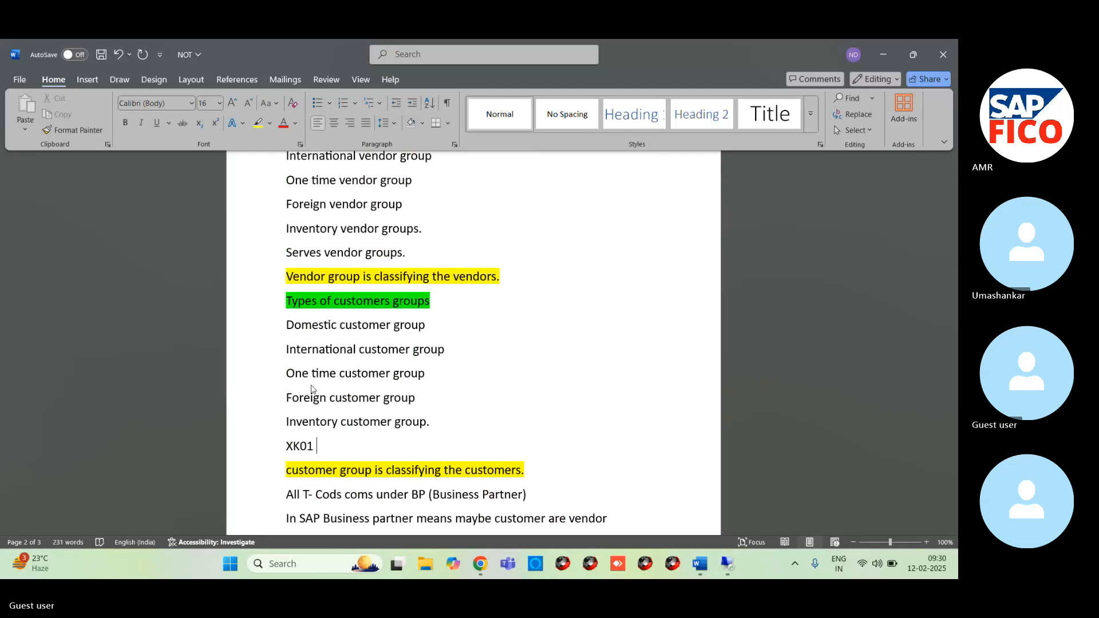
type(", XK")
type("02")
type("XK0")
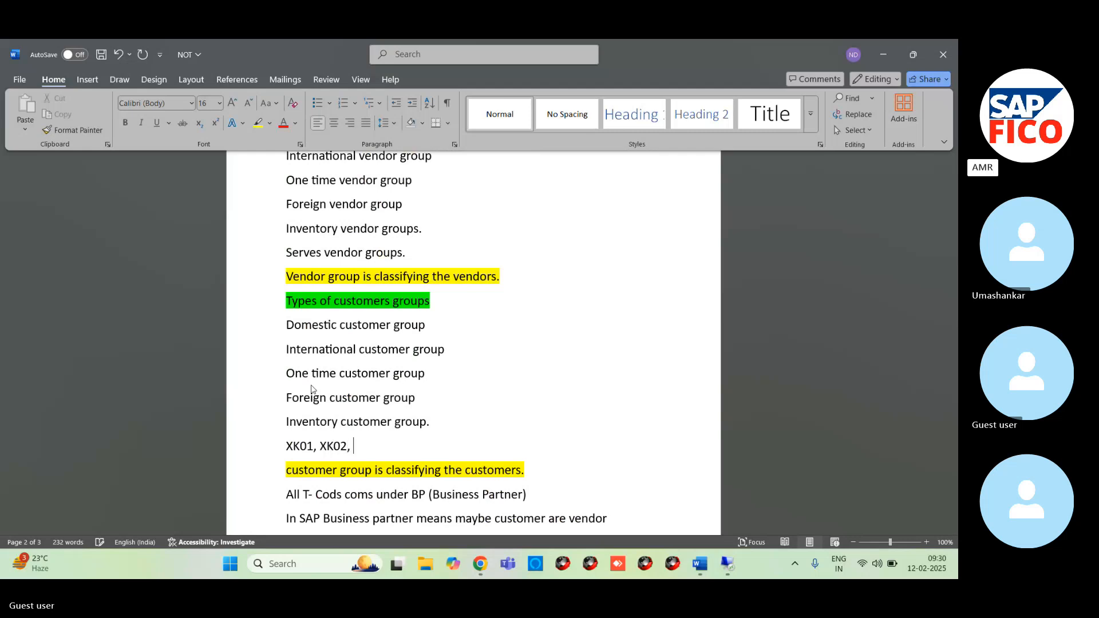
type("3")
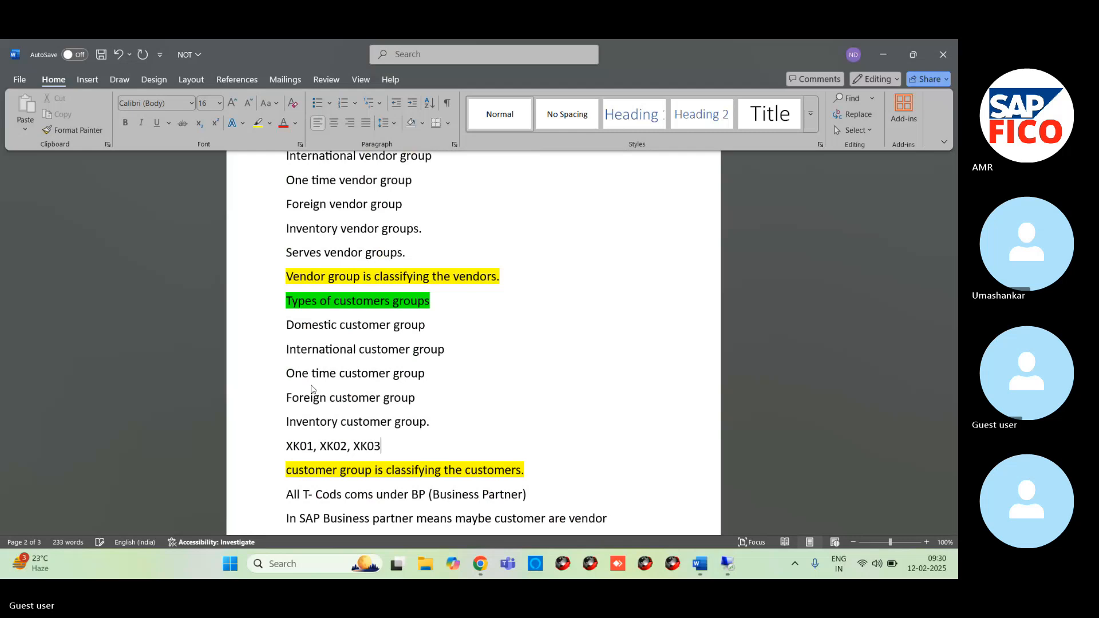
type(", XK04")
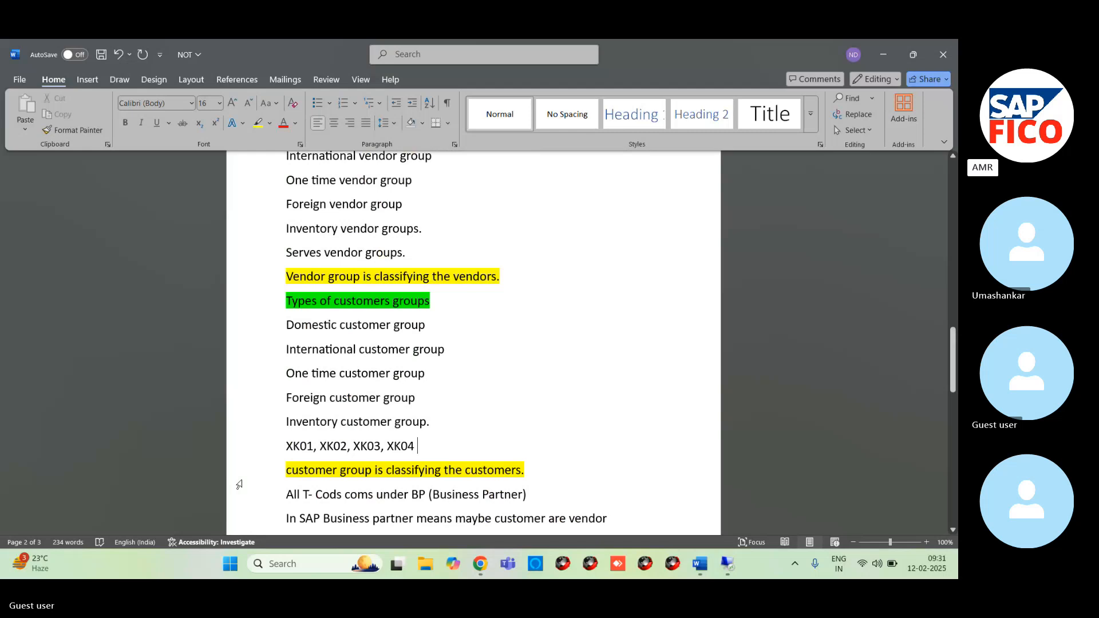
- Add a new line below the XK codes reading "FK01, FK02, FK03, FK04"
type("FK")
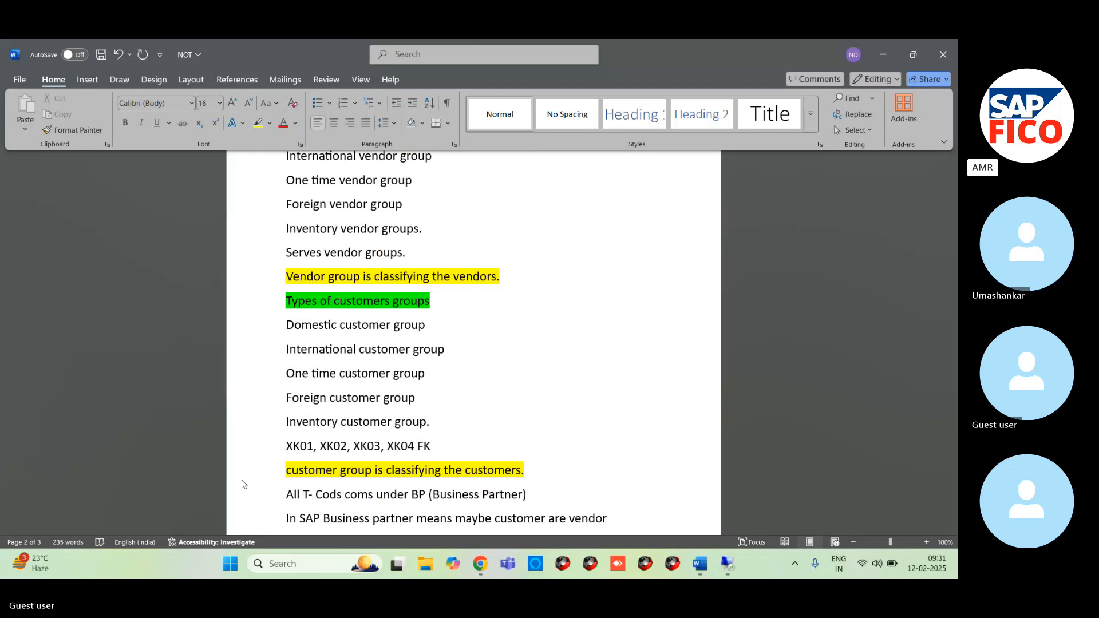
key("BackSpace")
key("BackSpace")
key("Return")
type("F")
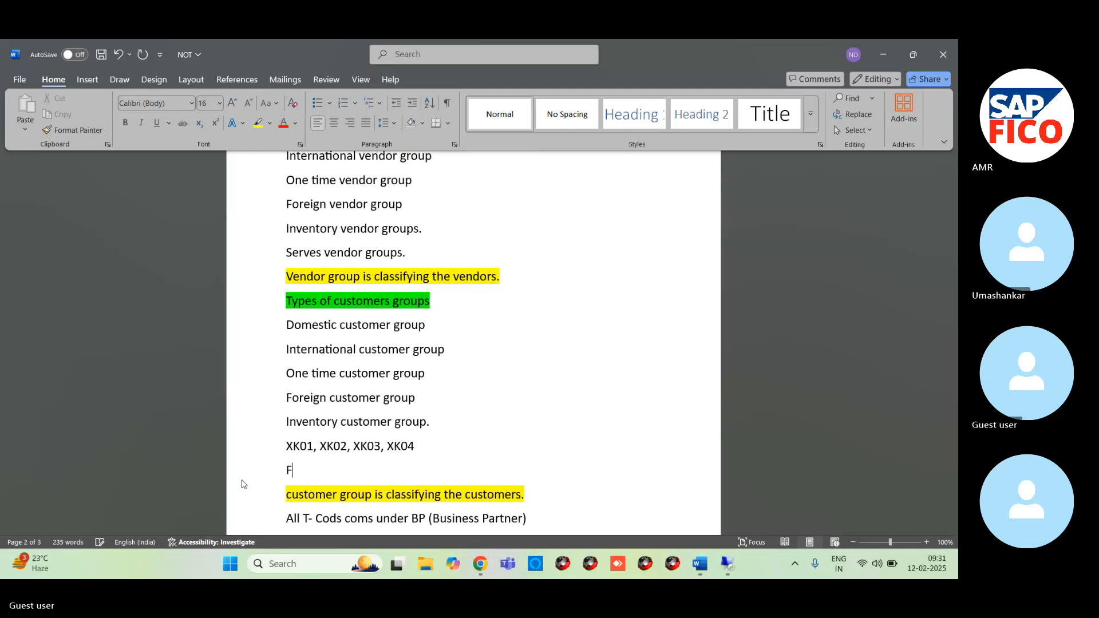
type("K01, FK0")
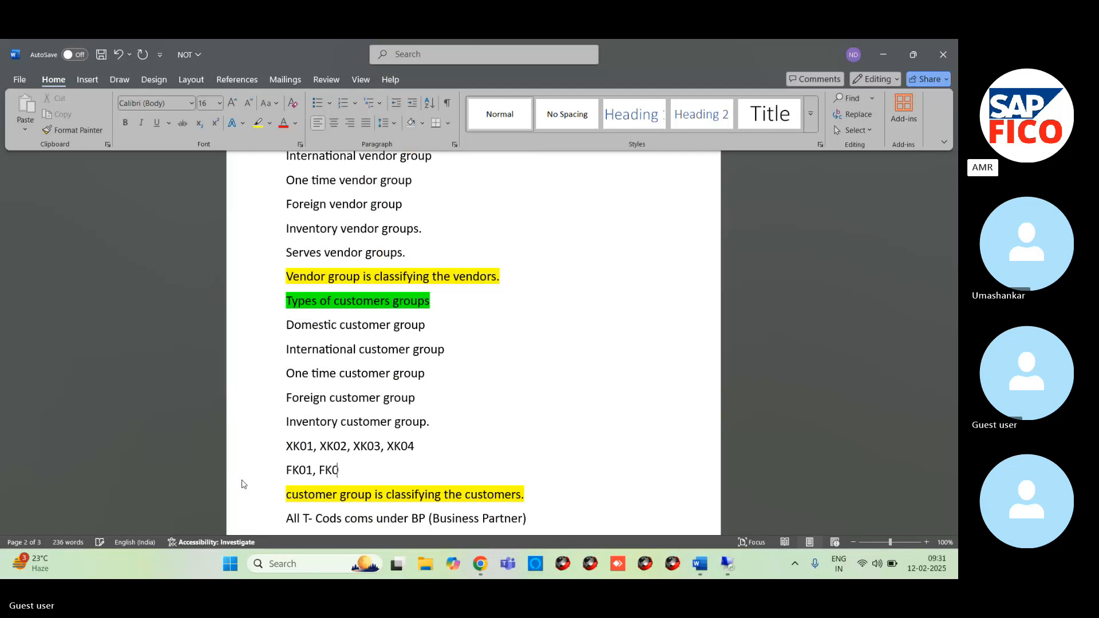
type("2, FK0")
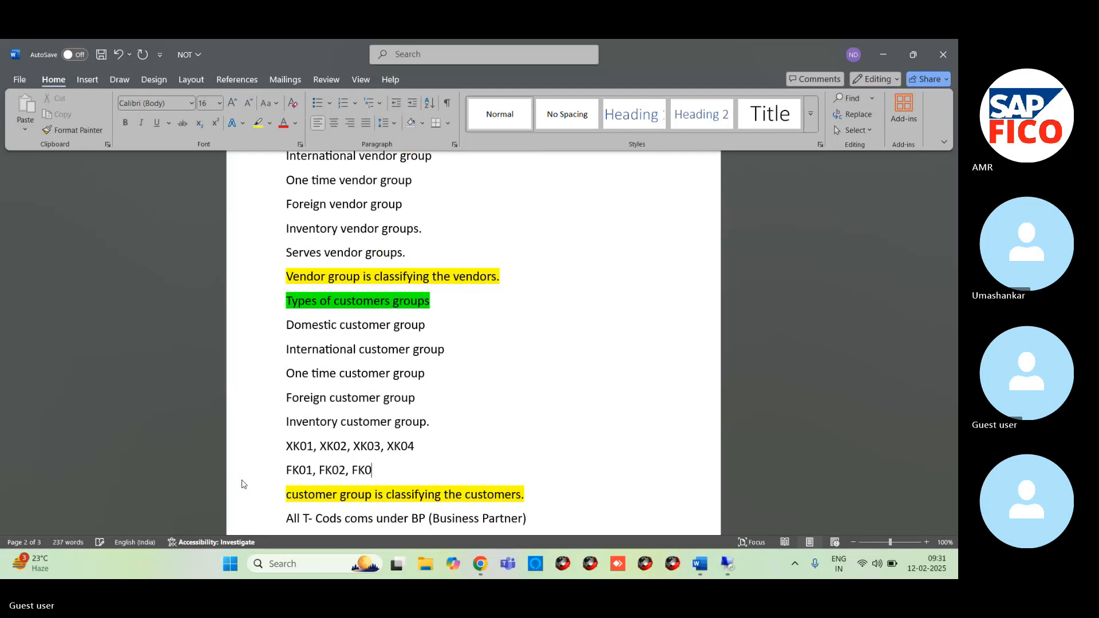
type("3, FK04")
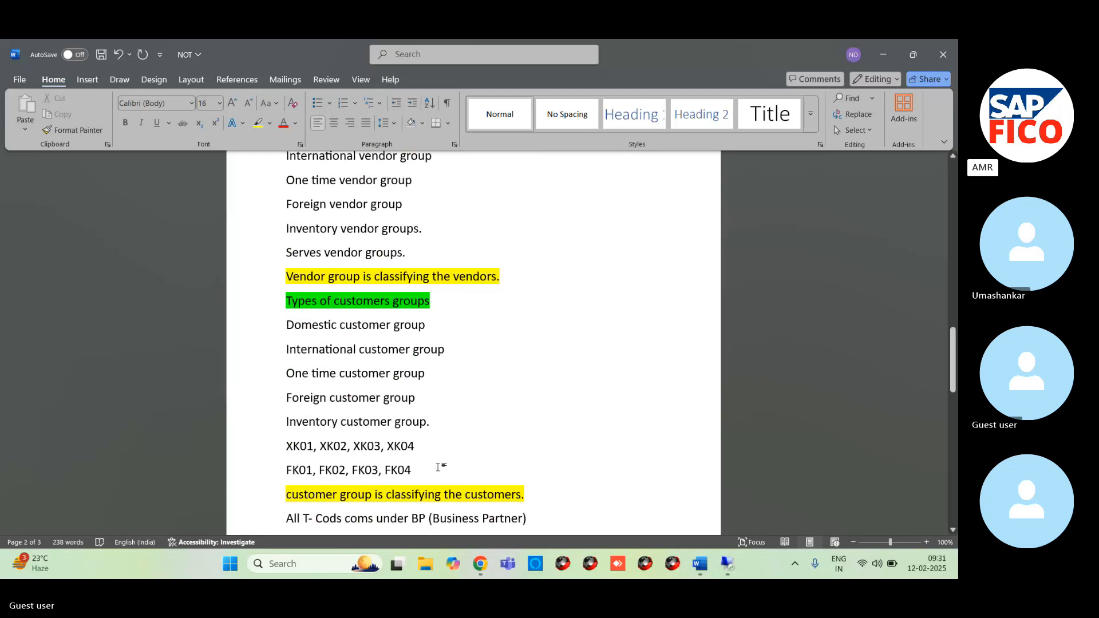
- Move the XK and FK code lines to just below the highlighted sentence "customer group is classifying the customers."
left_click_drag(287, 439, 418, 471)
key("ctrl+c")
key("BackSpace")
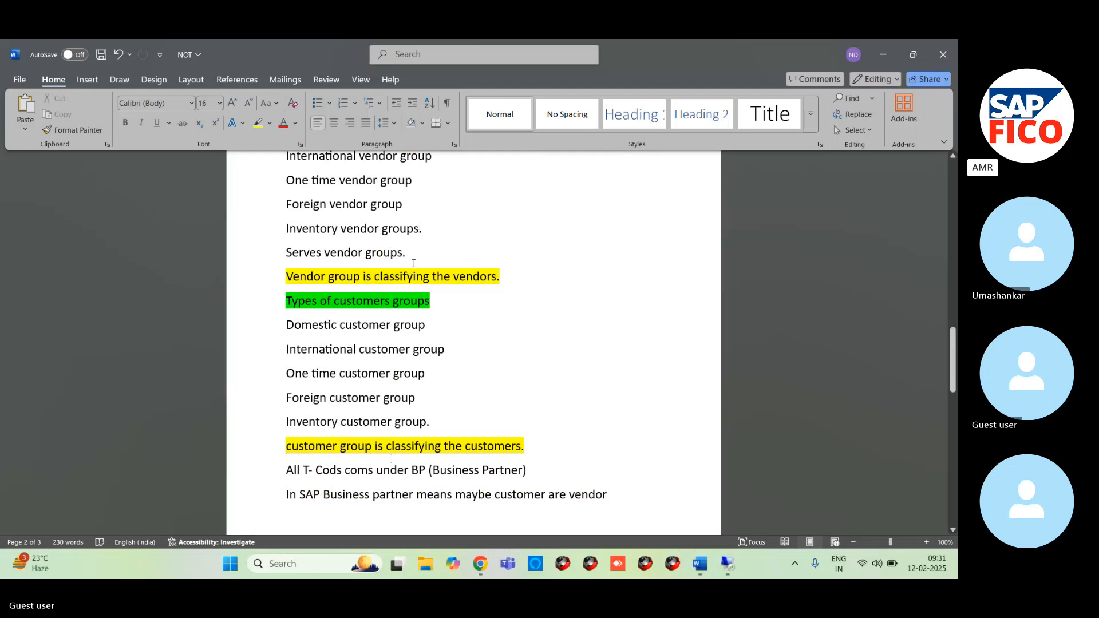
scroll(410, 352, "down", 3)
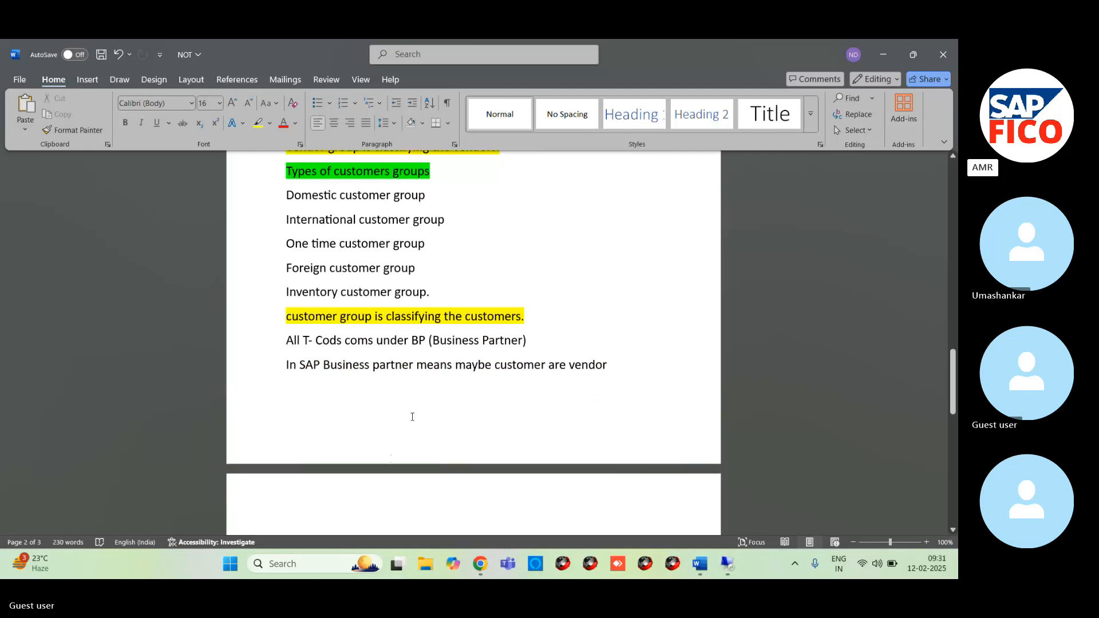
scroll(412, 417, "down", 3)
scroll(415, 426, "up", 6)
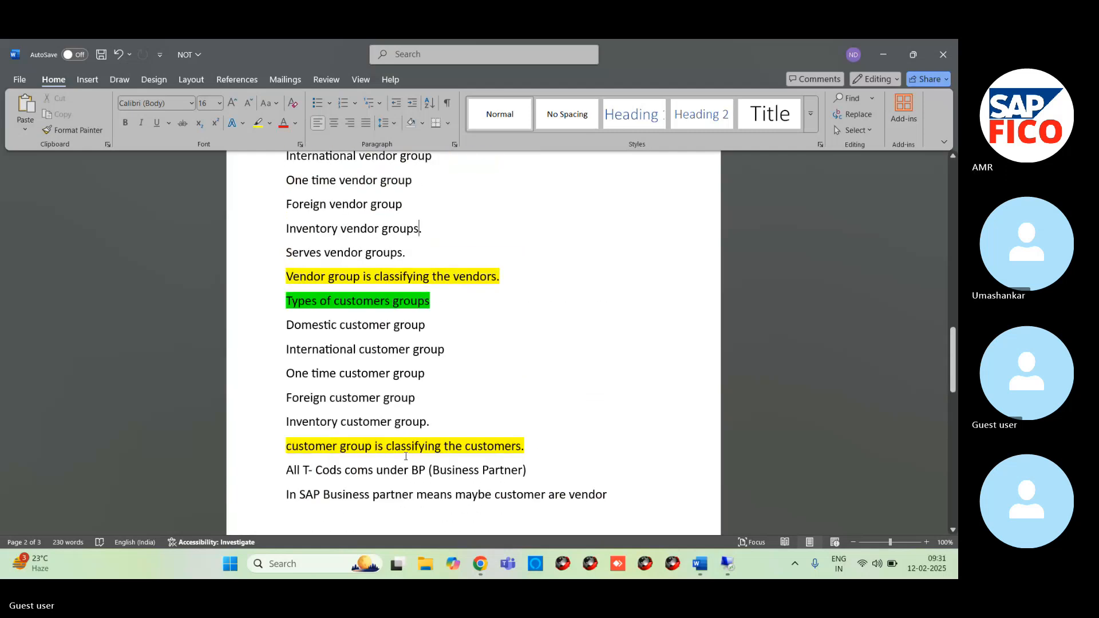
left_click(435, 425)
left_click(535, 448)
key("Return")
key("ctrl+v")
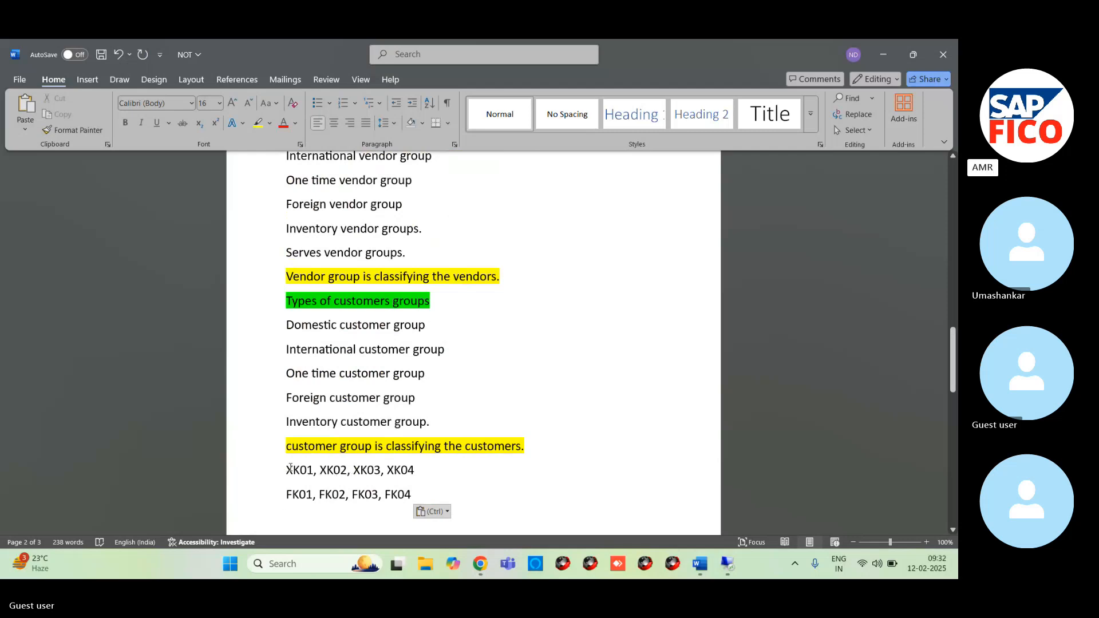
- Move the XK and FK code lines to below "Vendor group is classifying the vendors." and mark that sentence
left_click_drag(286, 469, 424, 494)
key("ctrl+c")
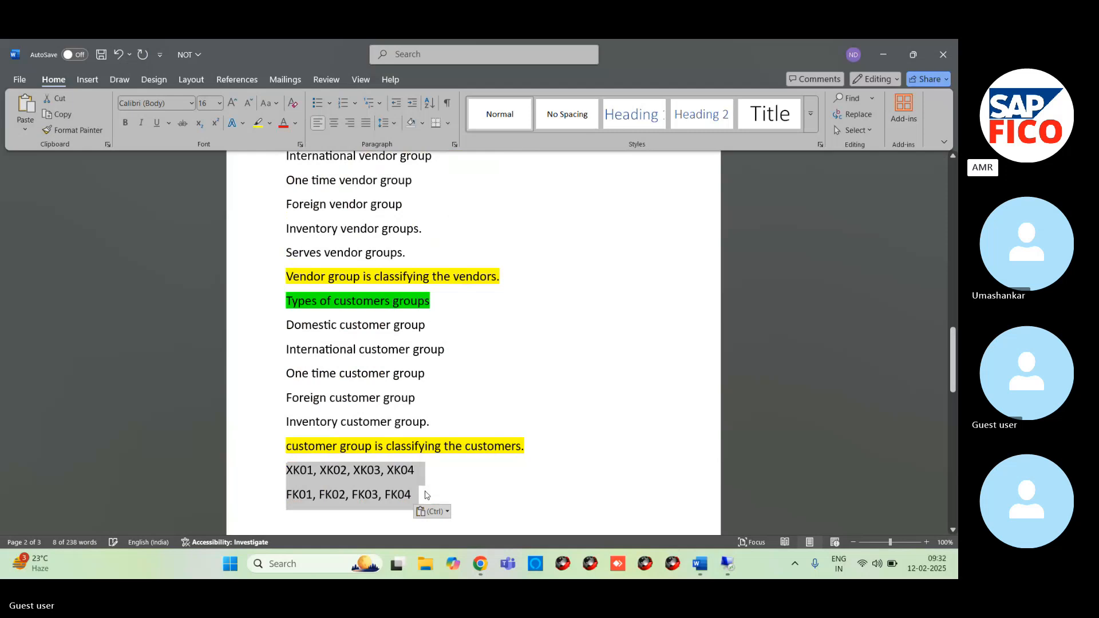
key("Delete")
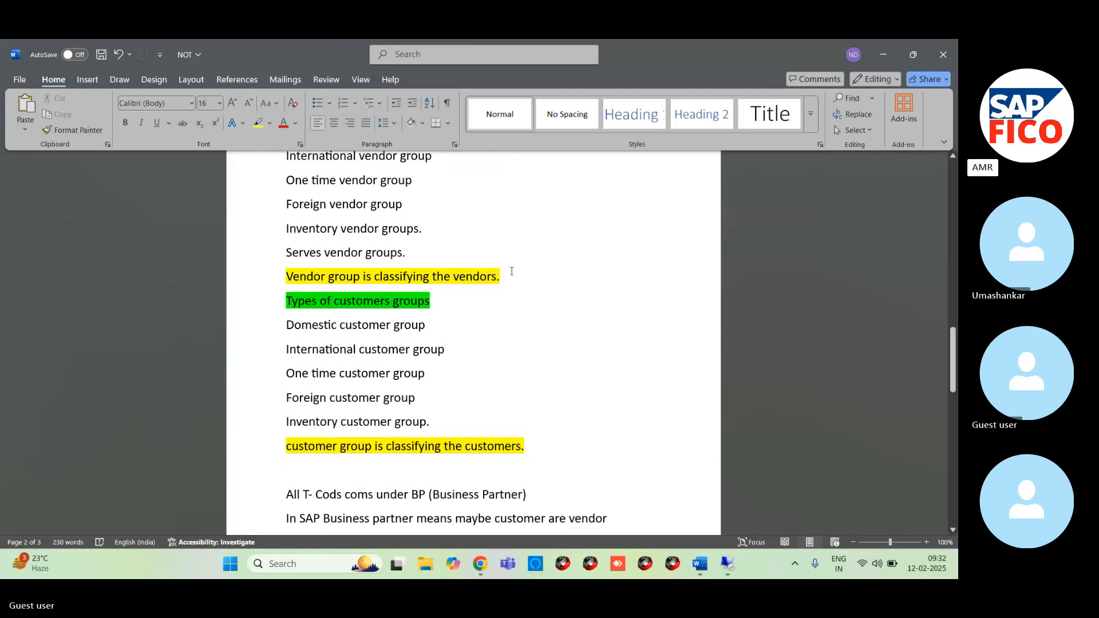
left_click(512, 271)
key("Return")
key("ctrl+v")
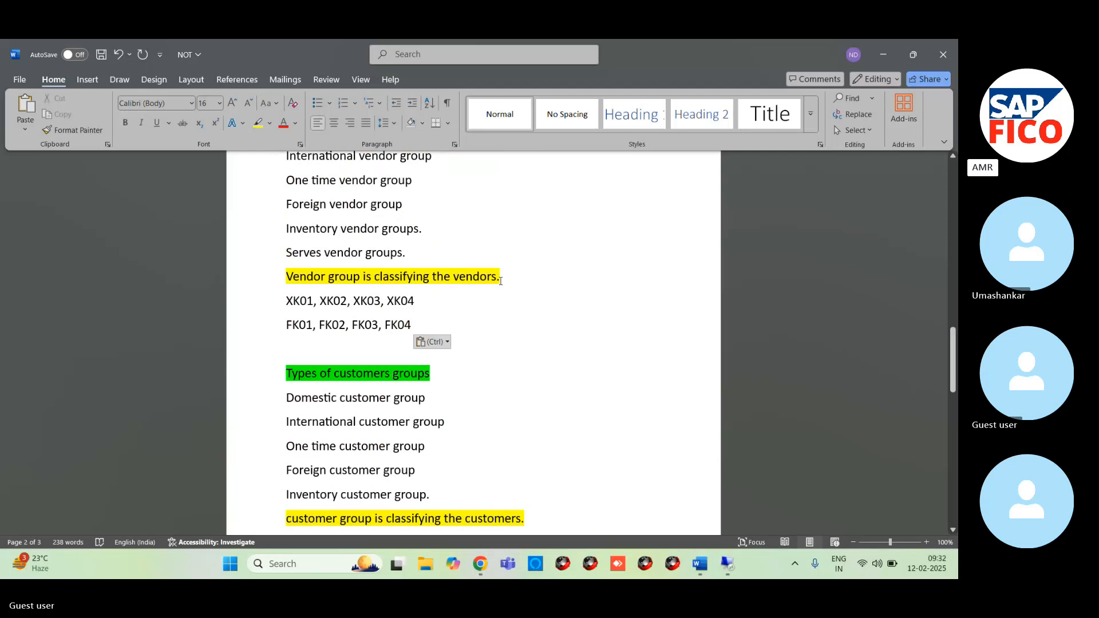
triple_click(323, 278)
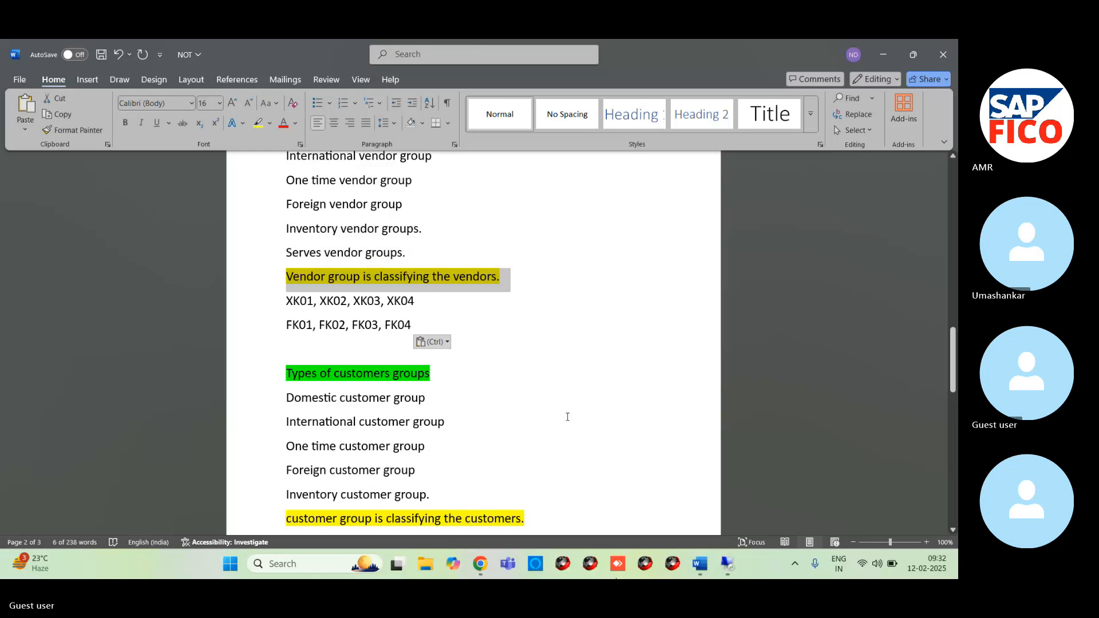
- Switch to the Skype meeting in the browser, mute the microphone and return to the Word notes
left_click(474, 567)
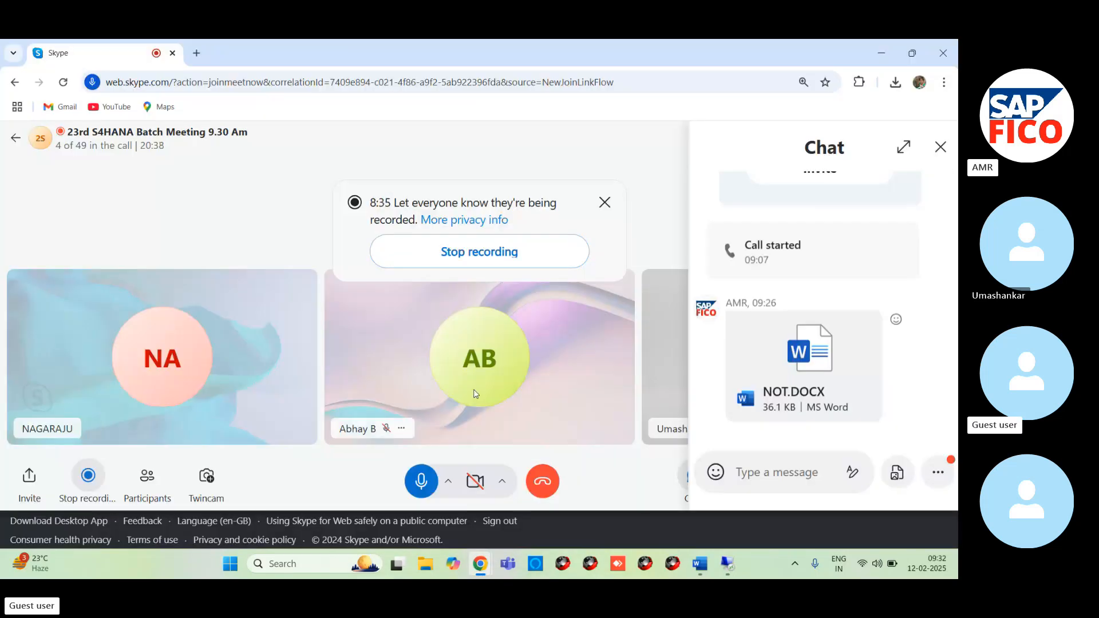
left_click(424, 481)
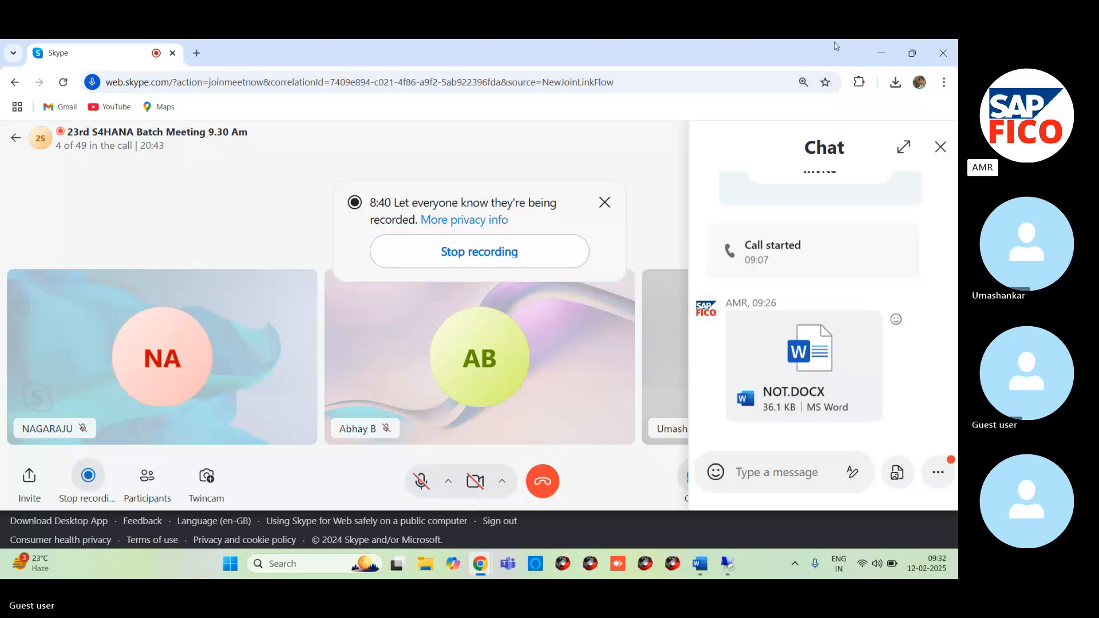
left_click(880, 53)
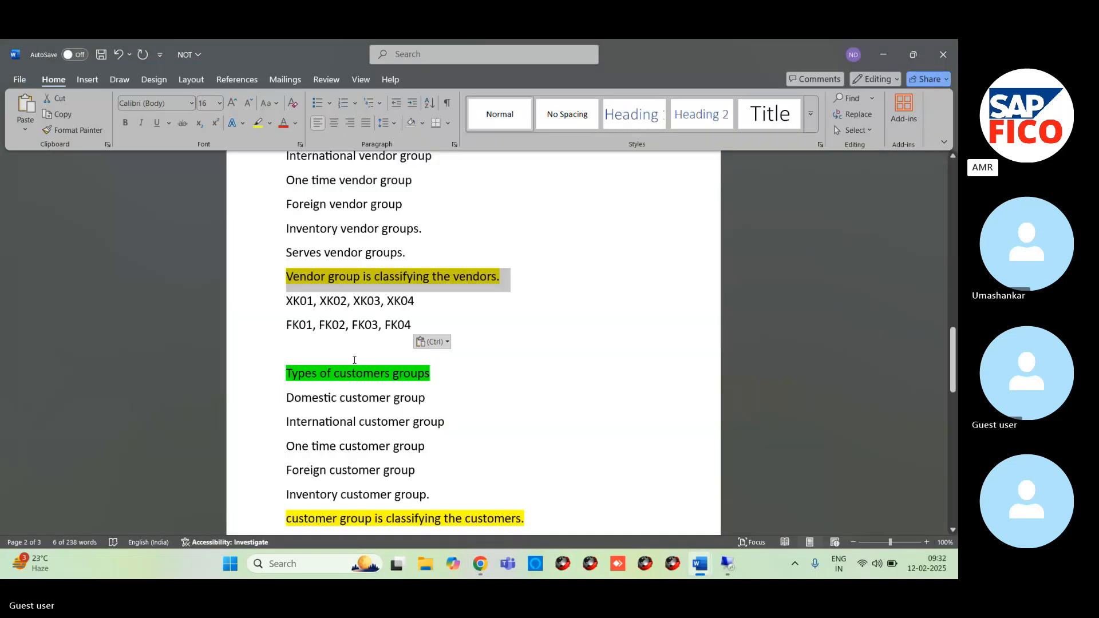
- Undo pasting the codes under the vendor statement, remove the leftover line and place them below "customer group is classifying the customers."
key("ctrl+z")
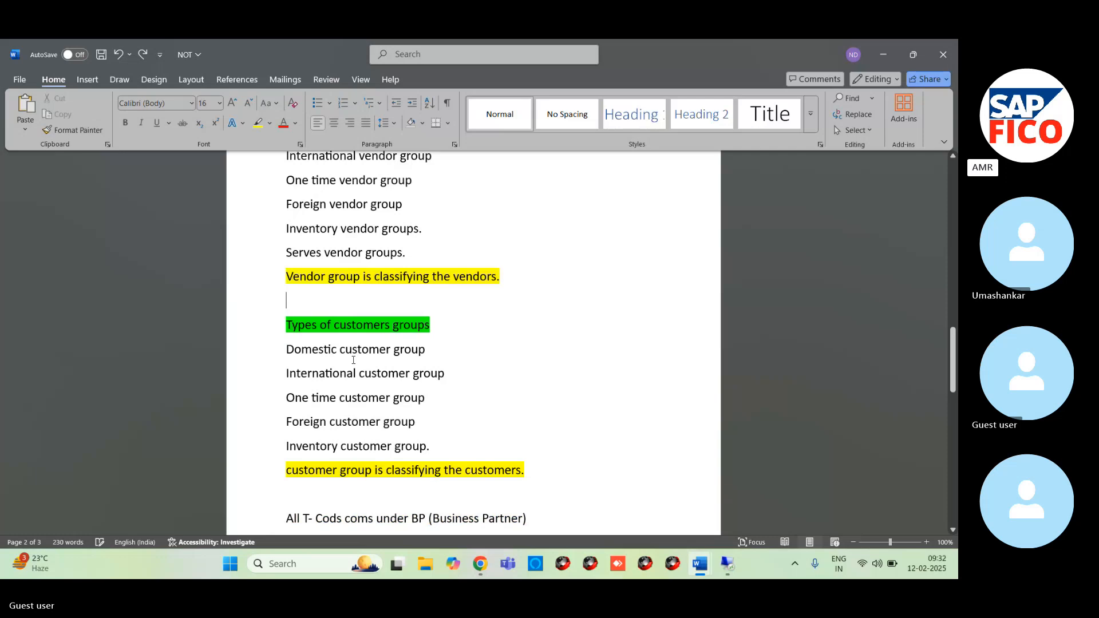
key("BackSpace")
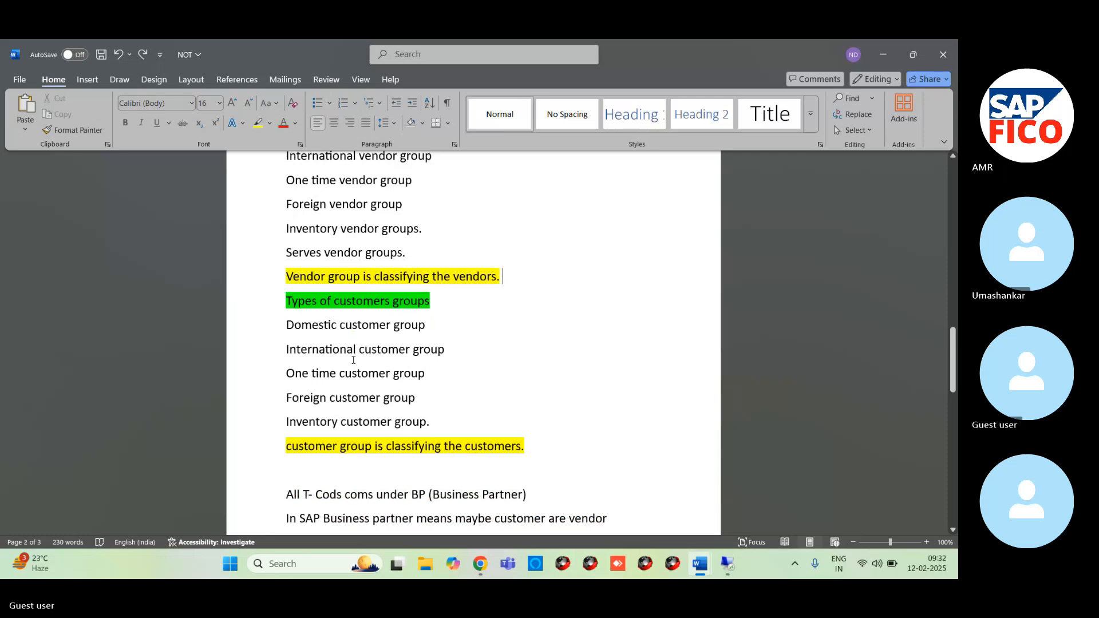
key("ctrl+v")
scroll(418, 457, "down", 5)
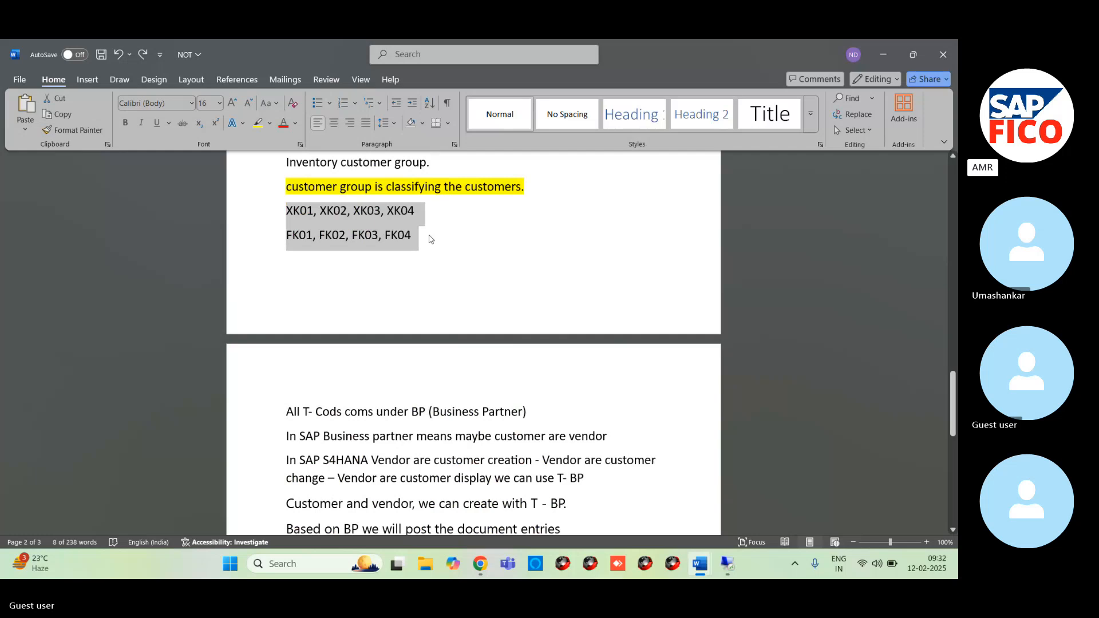
- Append "(MM)" to the XK codes line and "(FI)" to the FK codes line, adding space before "(FI)"
left_click(434, 197)
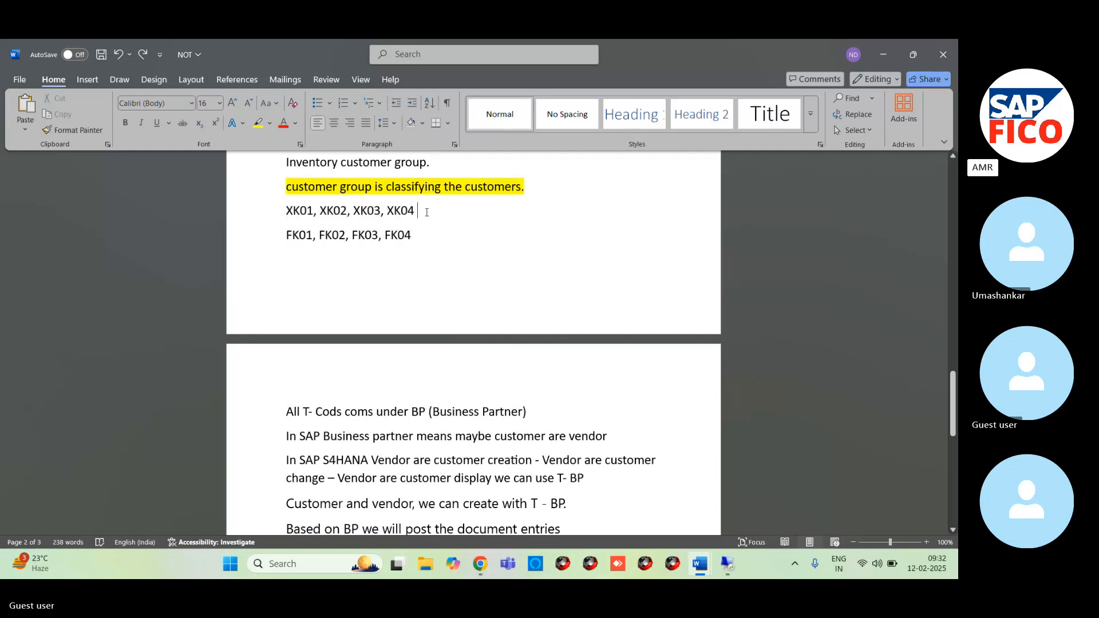
left_click(426, 212)
type("(")
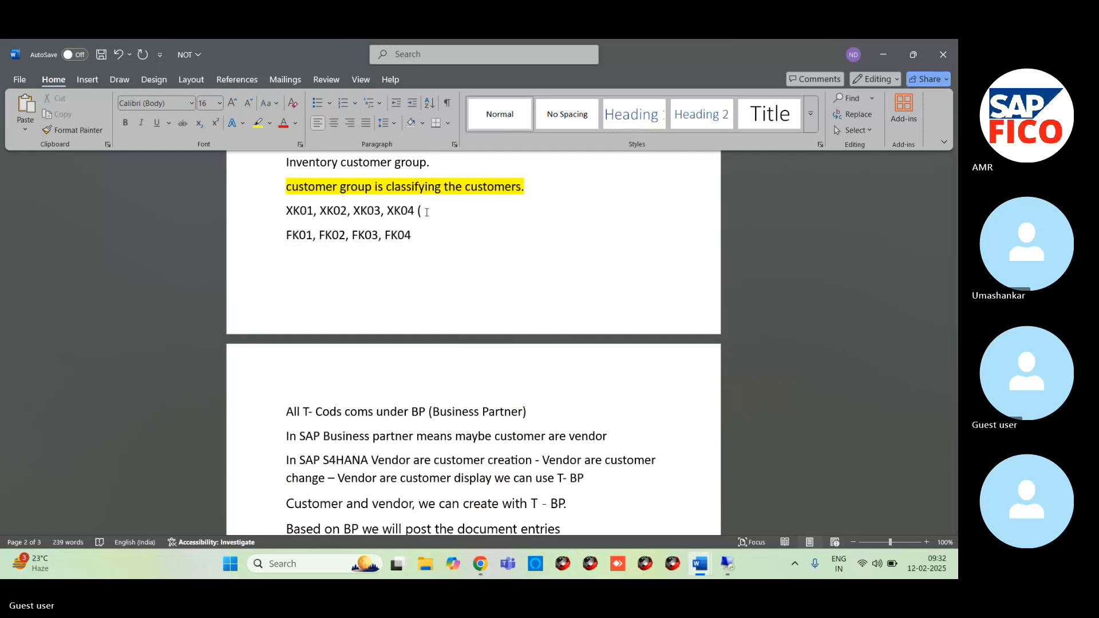
type("MM)")
left_click(427, 237)
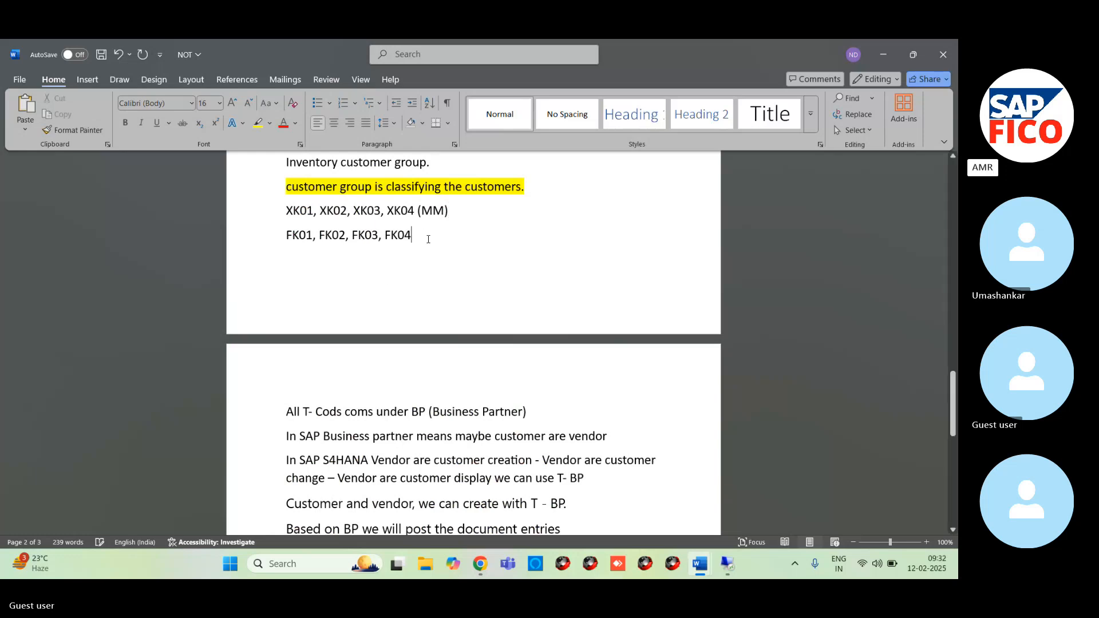
type("(")
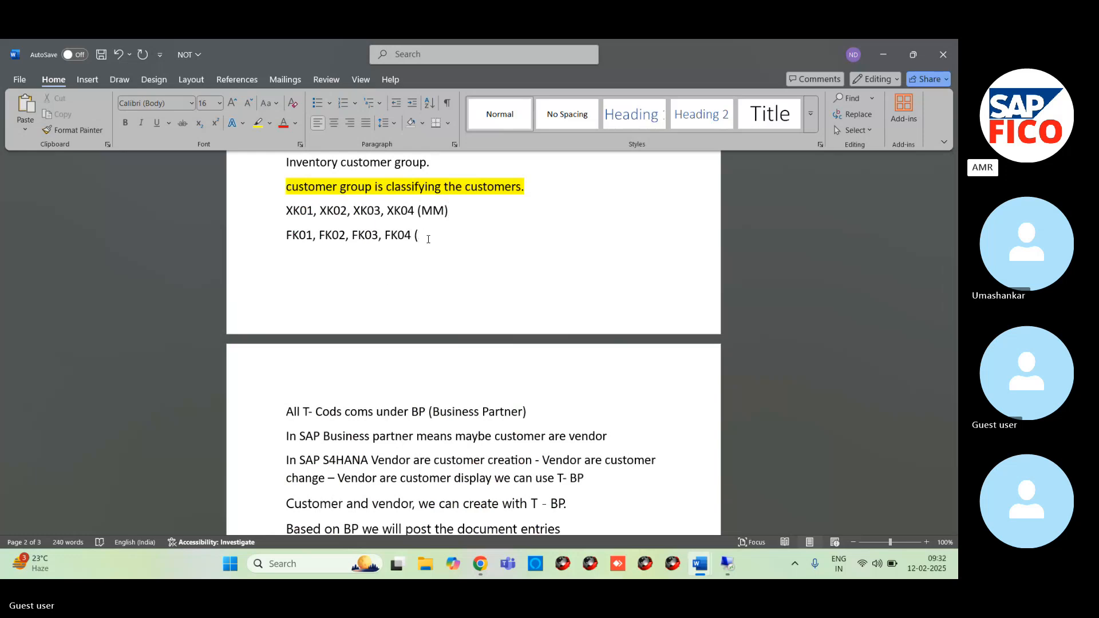
type("FI)")
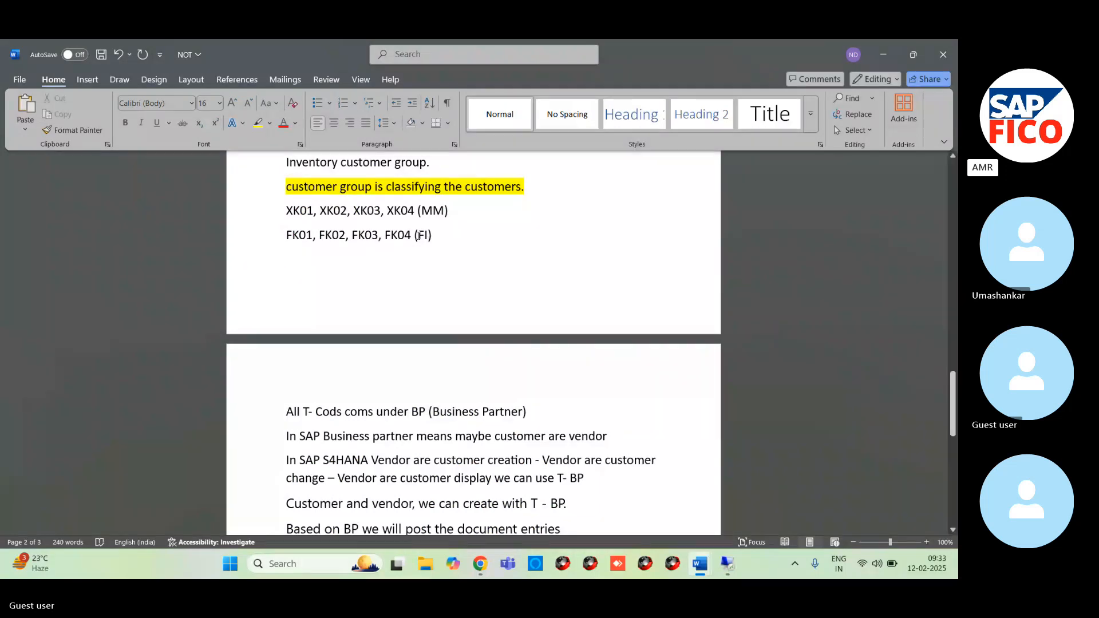
left_click(416, 235)
left_click(448, 209)
- Review the business partner notes from "All T- Cods coms under BP (Business Partner)" to the vendor and customer documents example
left_click(293, 403)
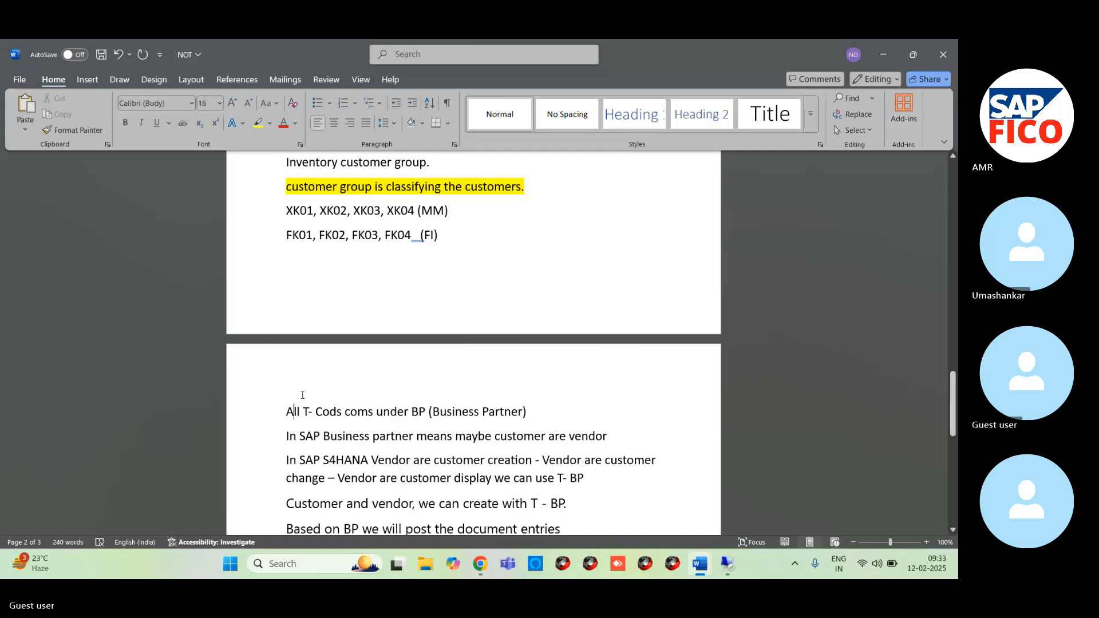
left_click(269, 411)
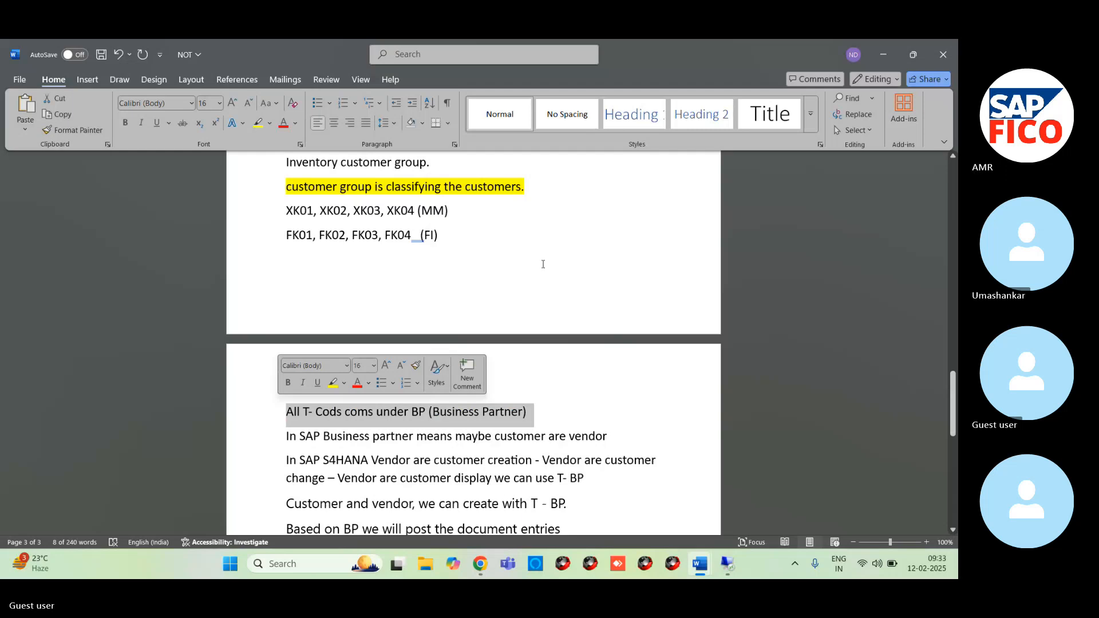
left_click(471, 269)
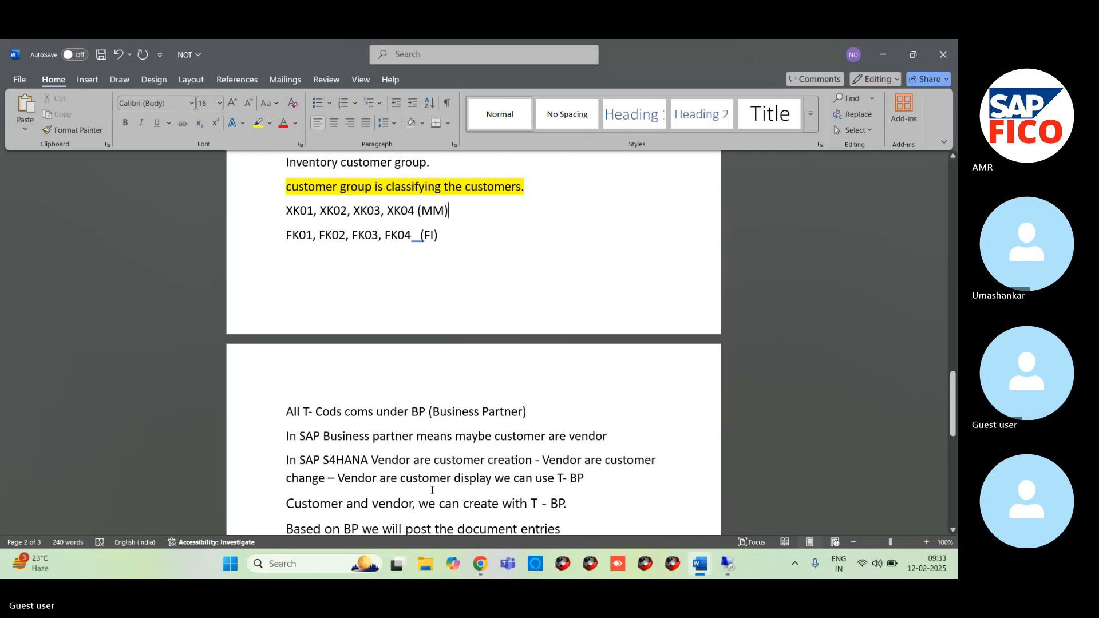
left_click(953, 531)
scroll(954, 532, "down", 2)
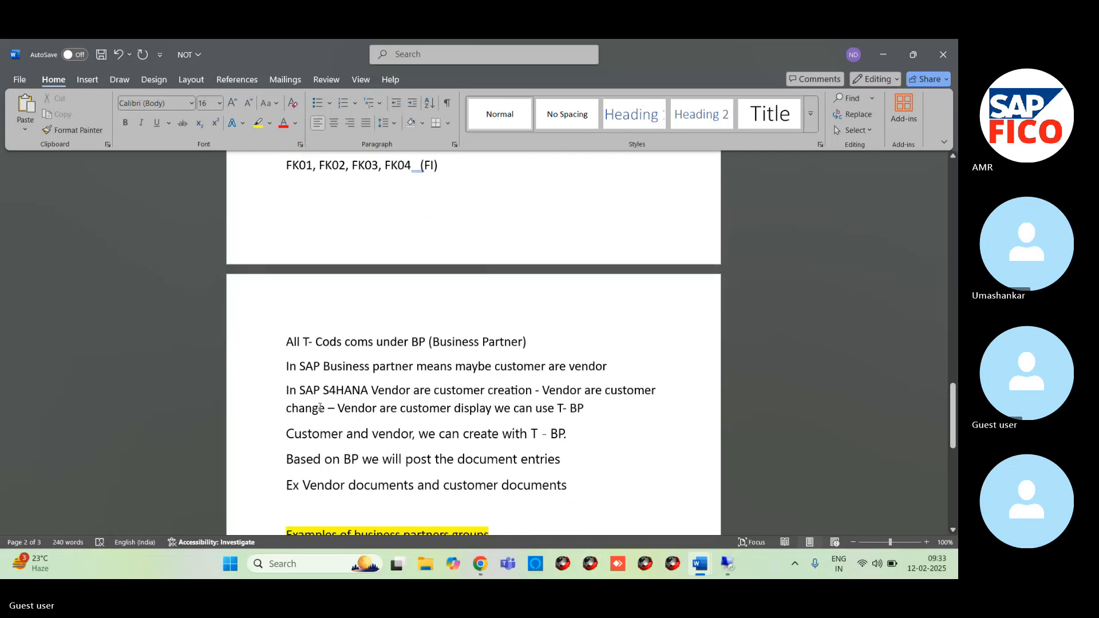
left_click(318, 486)
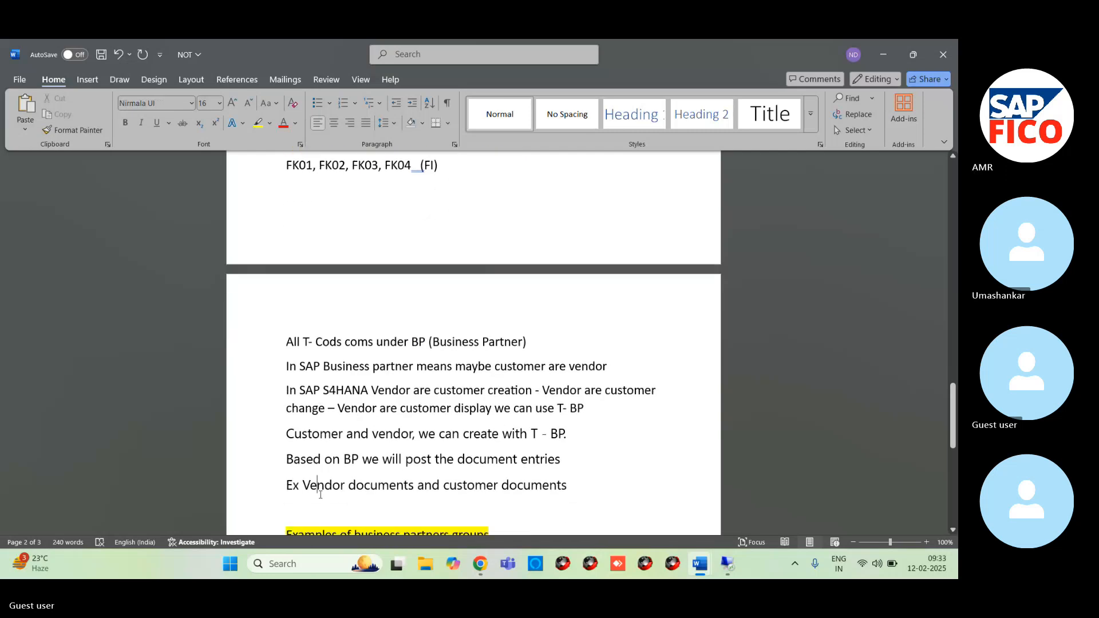
left_click(445, 172)
key("Return")
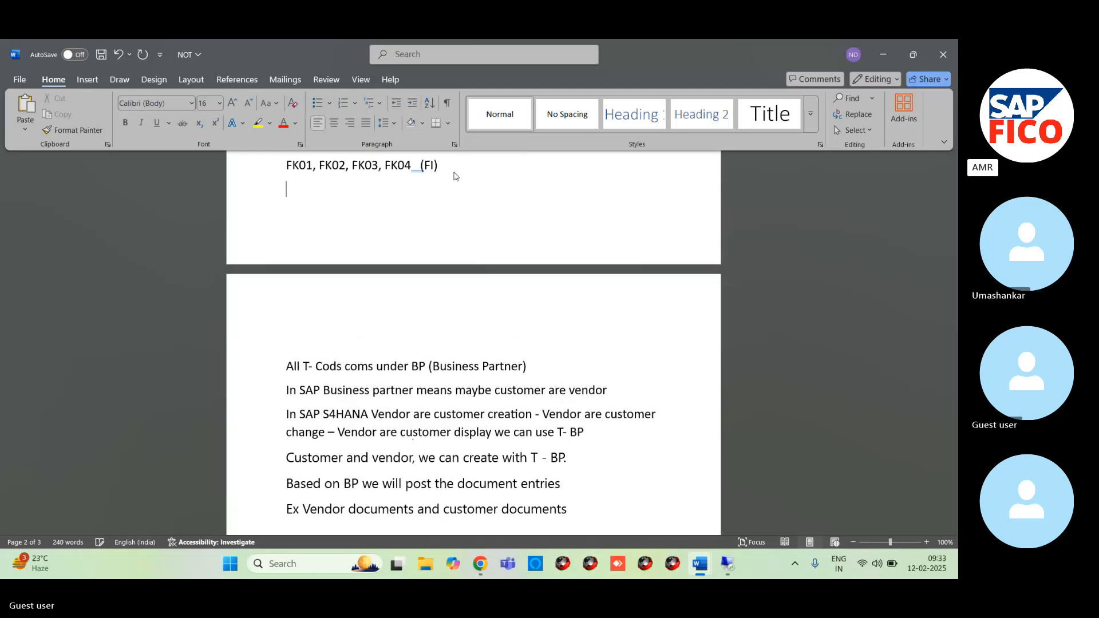
type("IN")
left_click(119, 54)
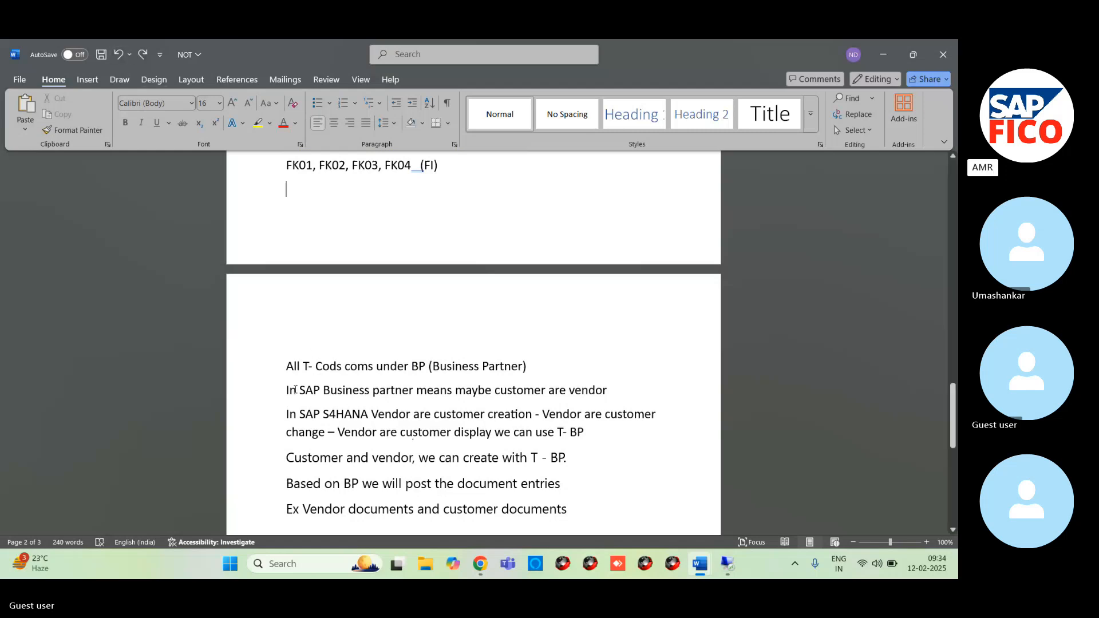
- Review the business partner definition, the T- BP notes and the examples of business partners groups
left_click_drag(324, 396, 617, 395)
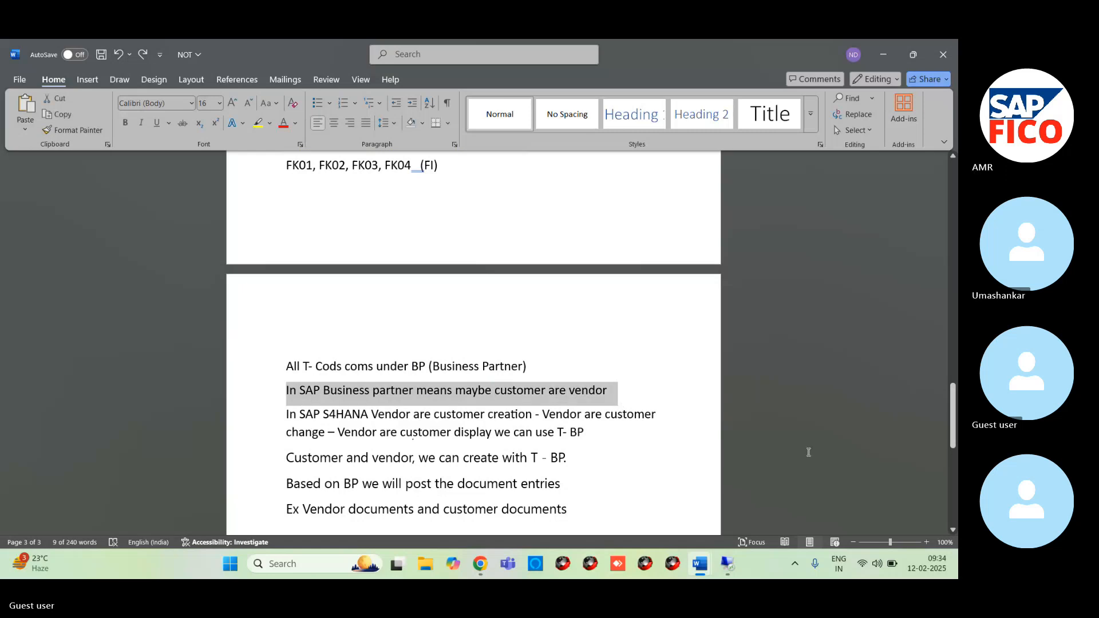
scroll(953, 530, "down", 4)
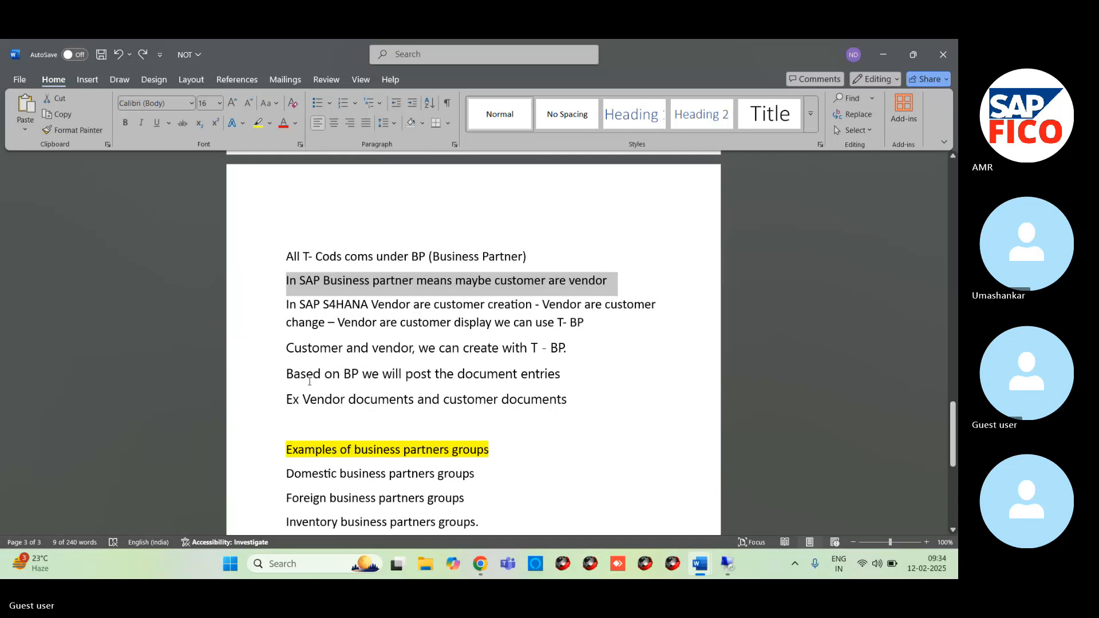
left_click(284, 306)
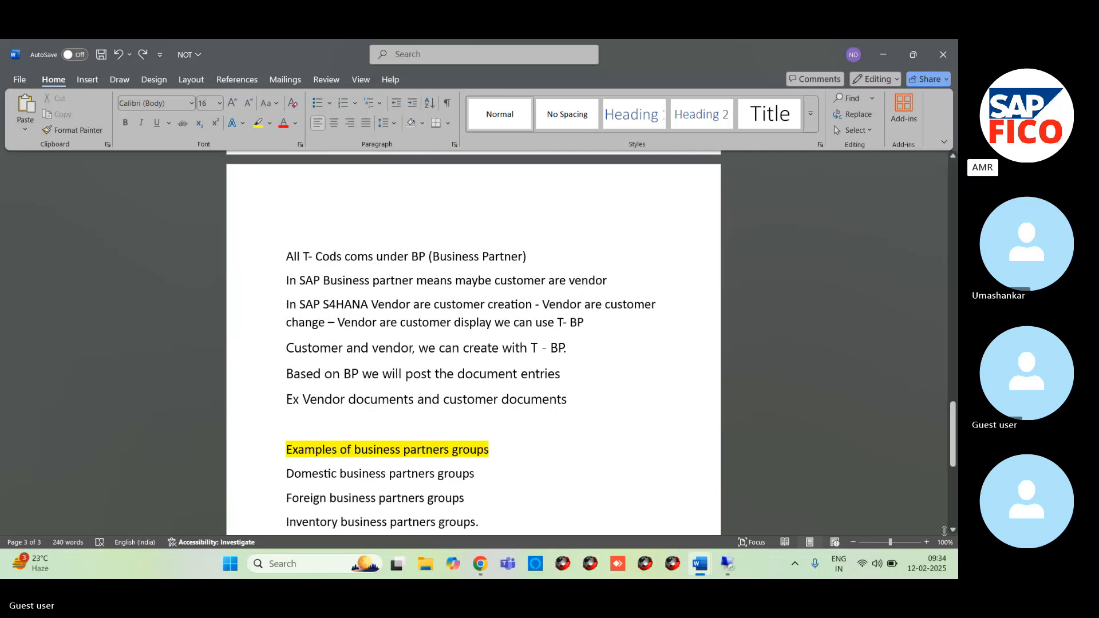
scroll(950, 530, "down", 5)
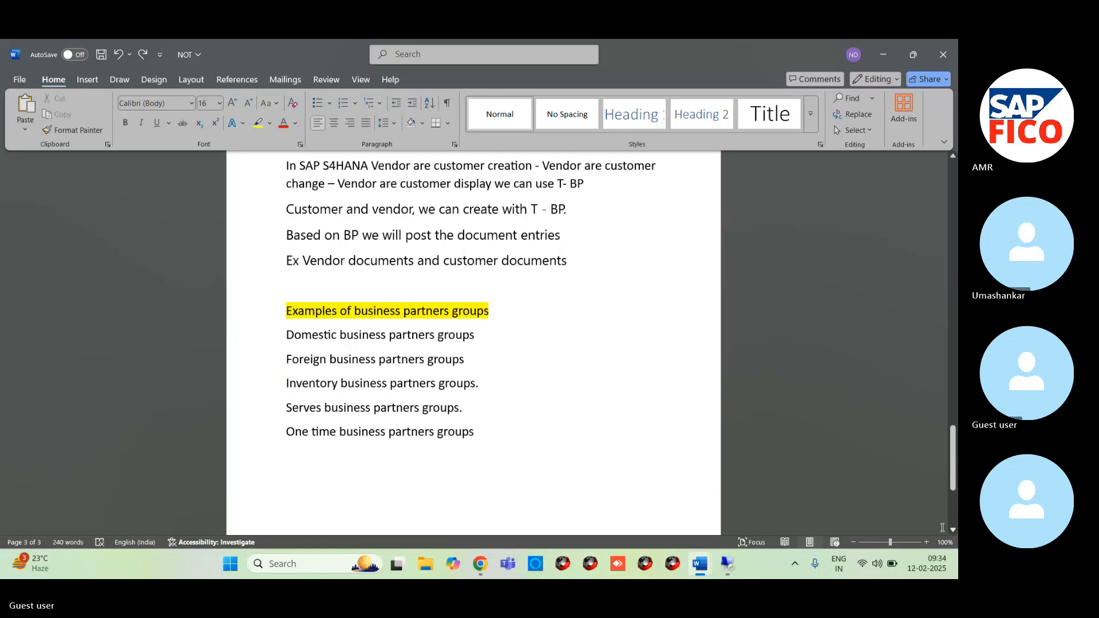
- Append "- BP" to both the XK (MM) and FK (FI) transaction code lines and save the document
scroll(522, 344, "up", 8)
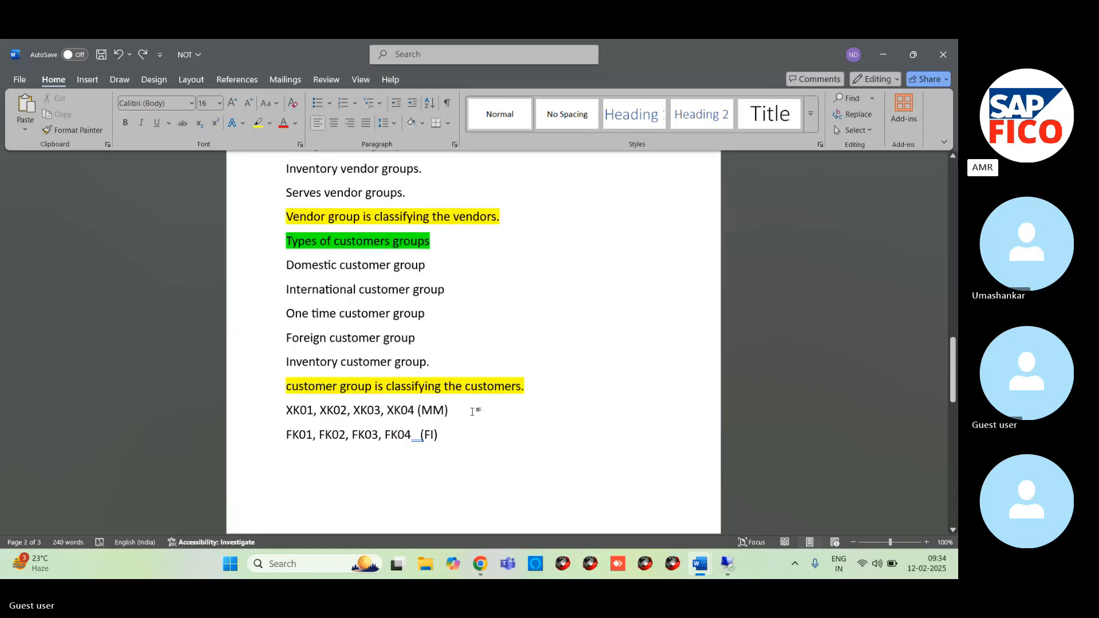
left_click(472, 411)
type("-")
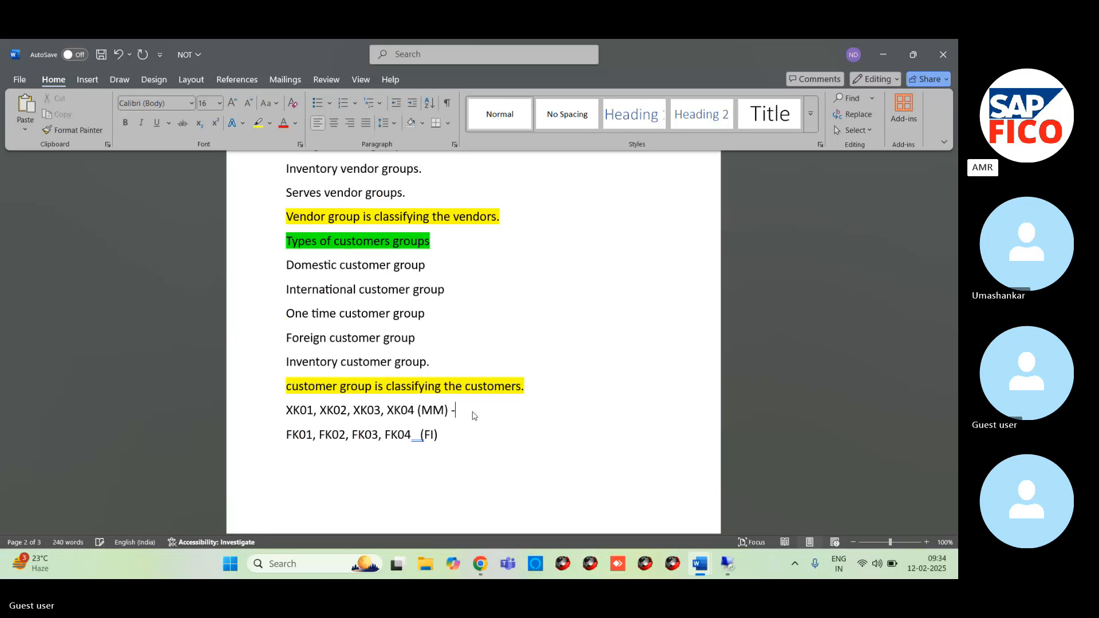
type(" BP")
left_click(453, 438)
type("- BP")
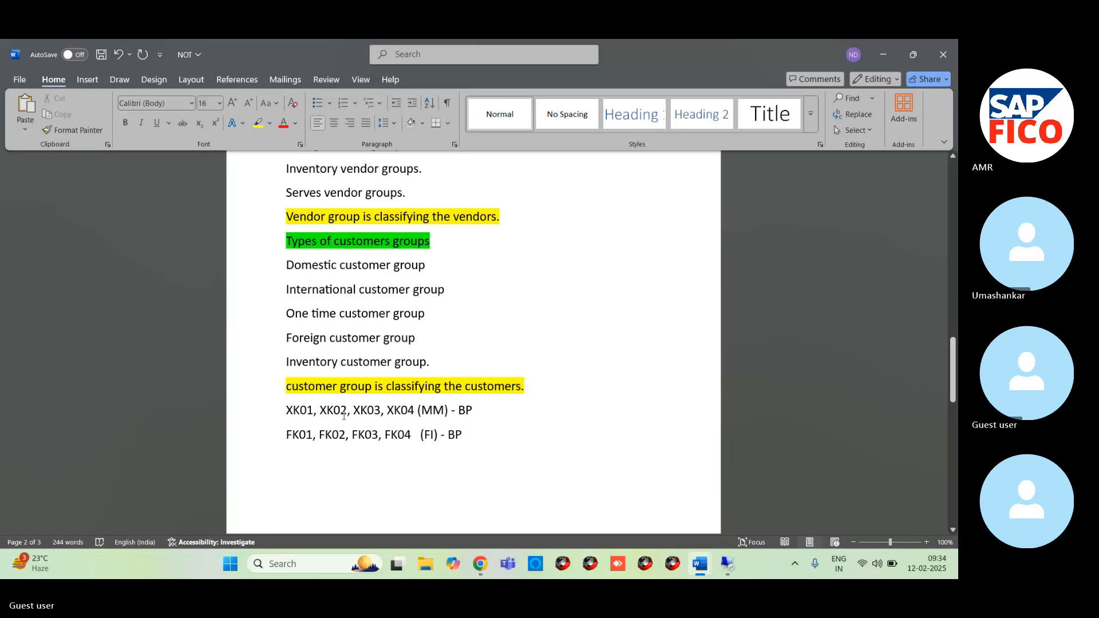
left_click(101, 55)
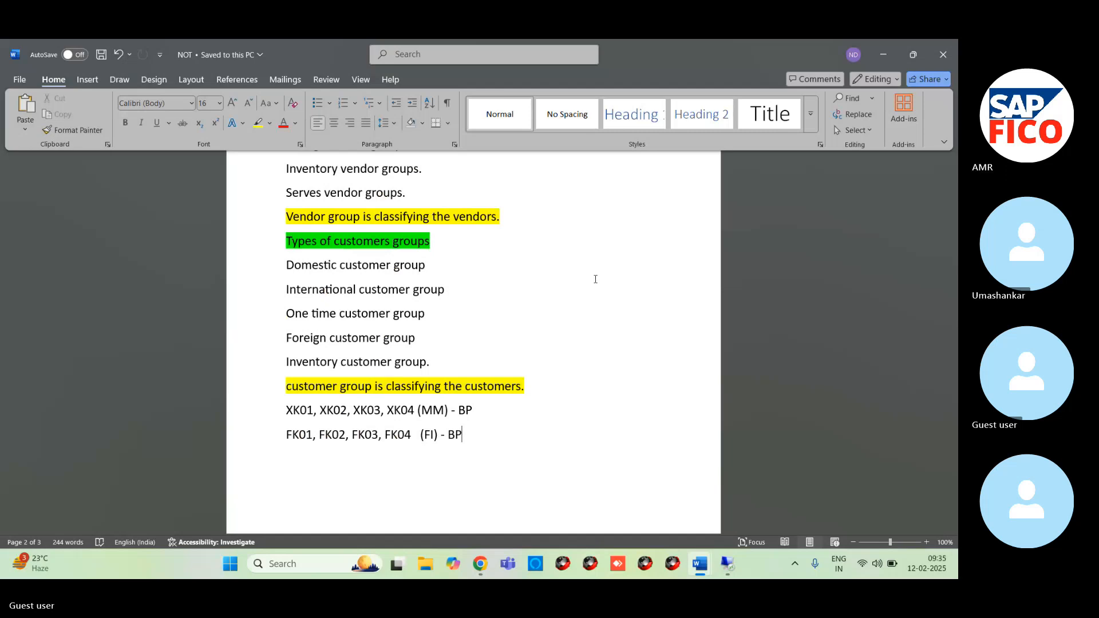
- Switch to the Skype meeting in the browser and copy the whole numbered BUSINESS PARTNER GROUP message from the chat
left_click(480, 568)
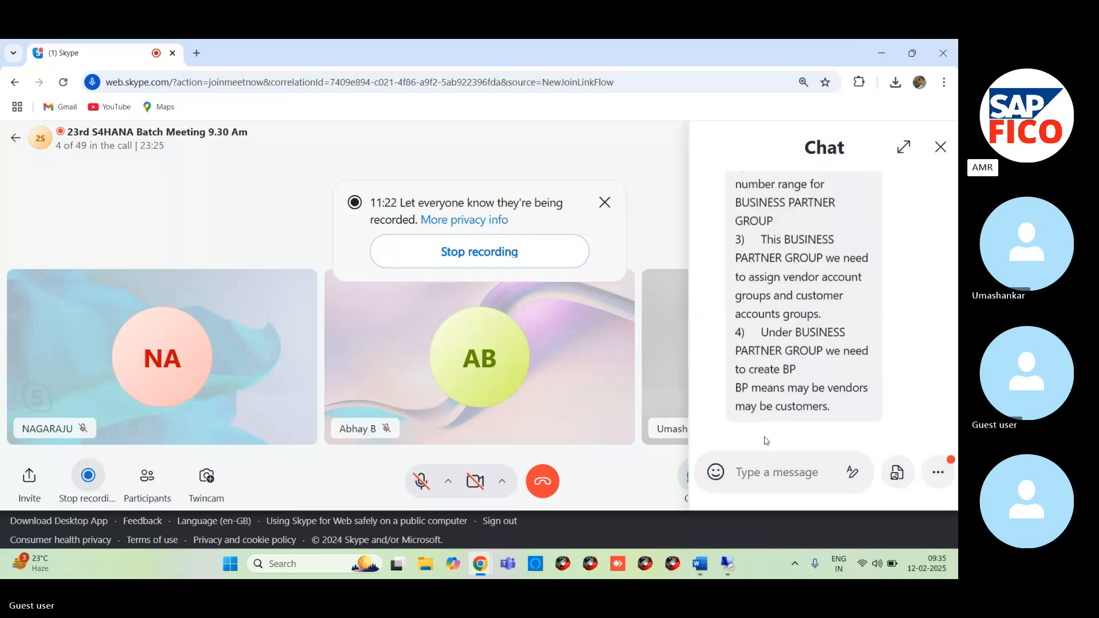
scroll(749, 311, "up", 5)
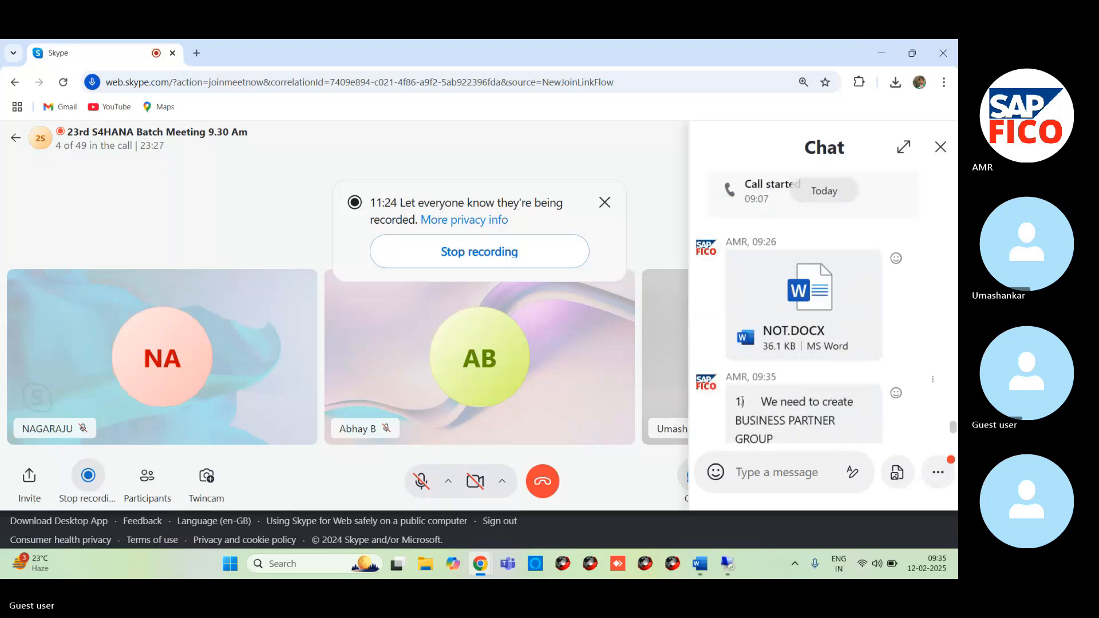
left_click_drag(740, 402, 858, 425)
key("ctrl+c")
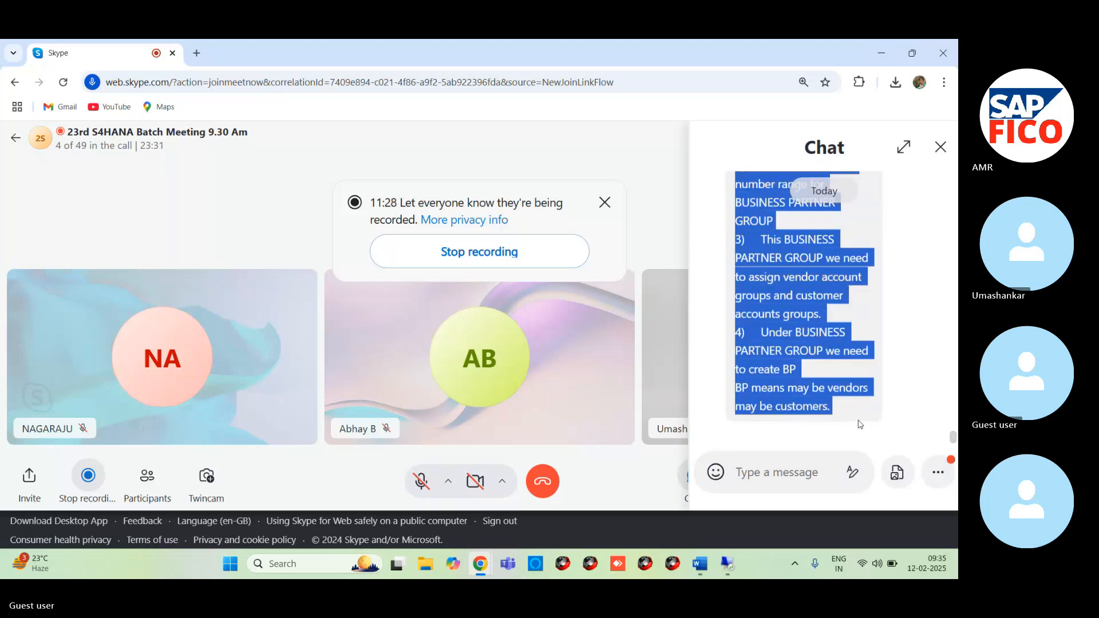
- Return to the Word notes and paste the copied business partner points below "One time business partners groups"
left_click(700, 563)
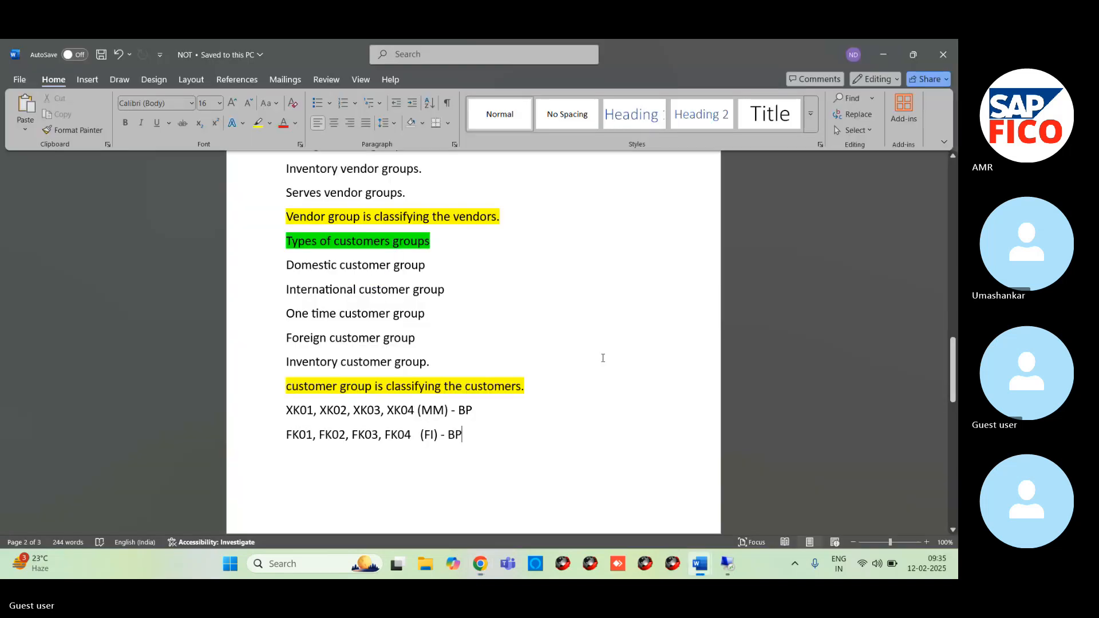
left_click(507, 440)
scroll(504, 438, "down", 8)
left_click(477, 302)
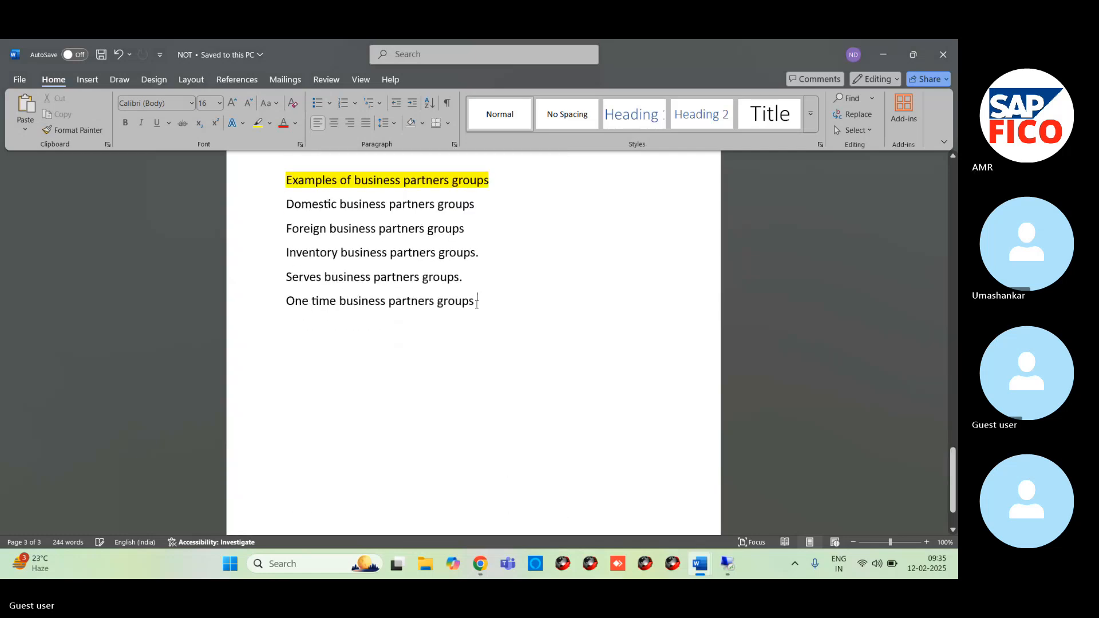
key("Return")
key("ctrl+z")
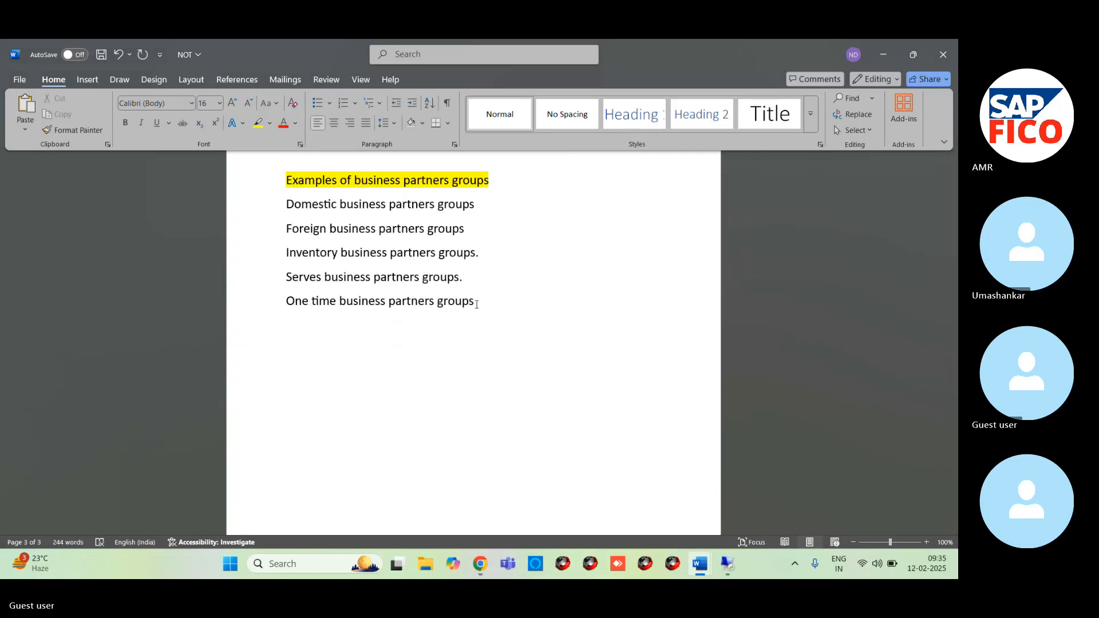
key("ctrl+v")
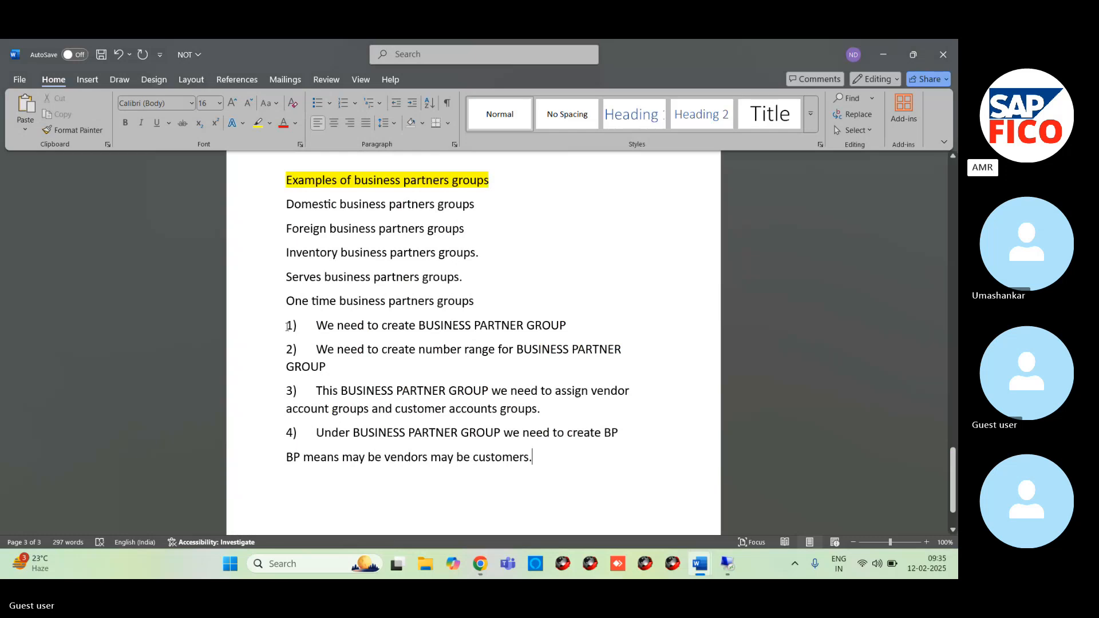
- Review points 1 and 2 on creating the BUSINESS PARTNER GROUP and its number range
left_click(255, 340)
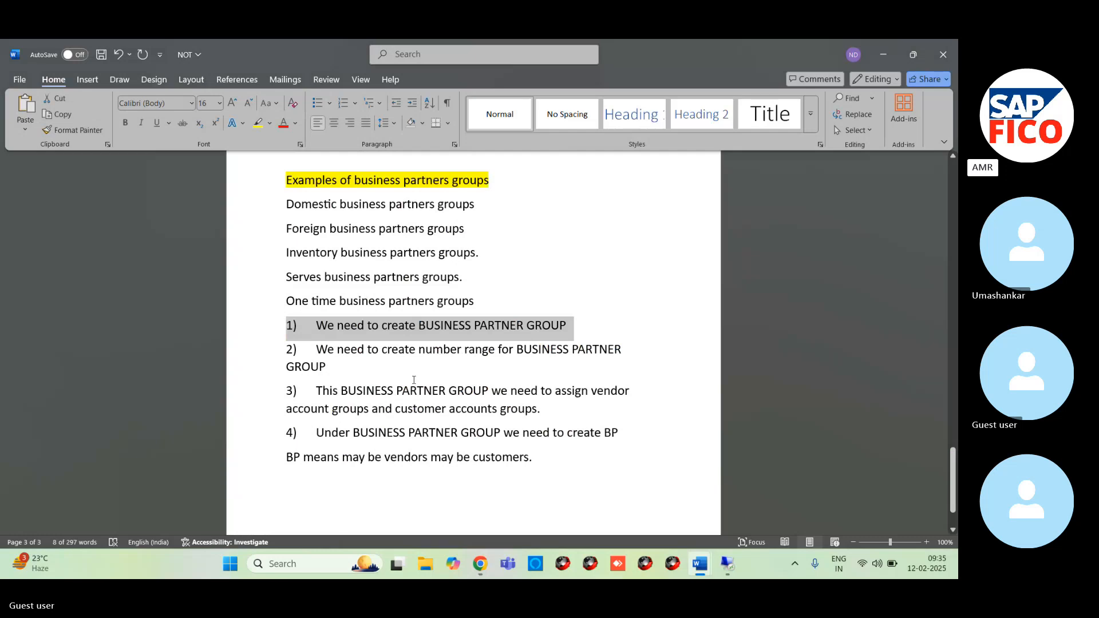
left_click(266, 364)
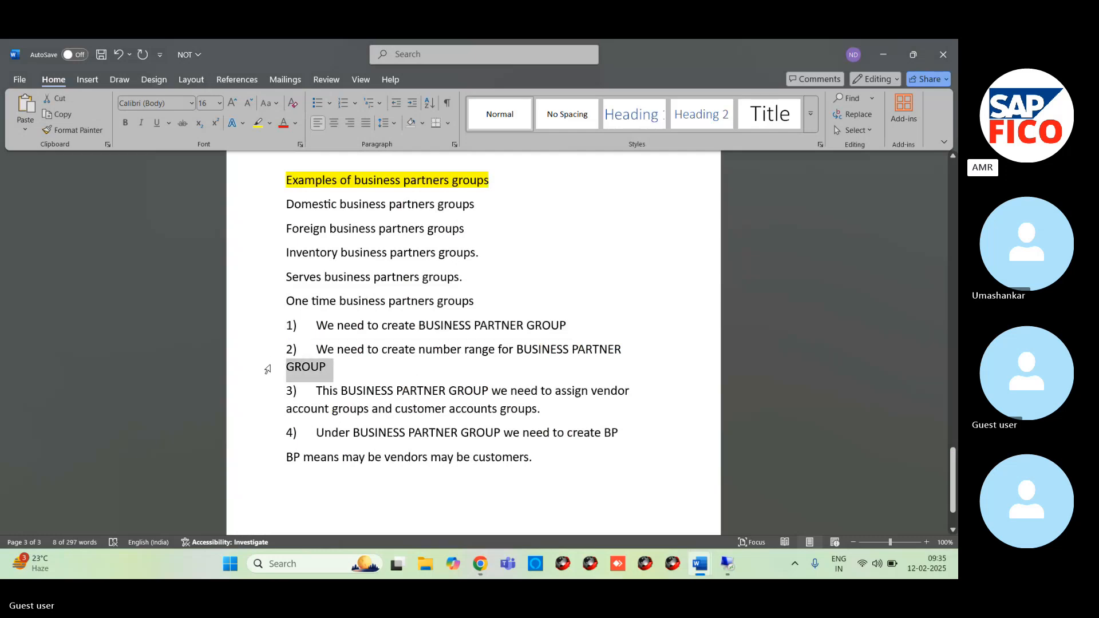
left_click(267, 365)
left_click(408, 368)
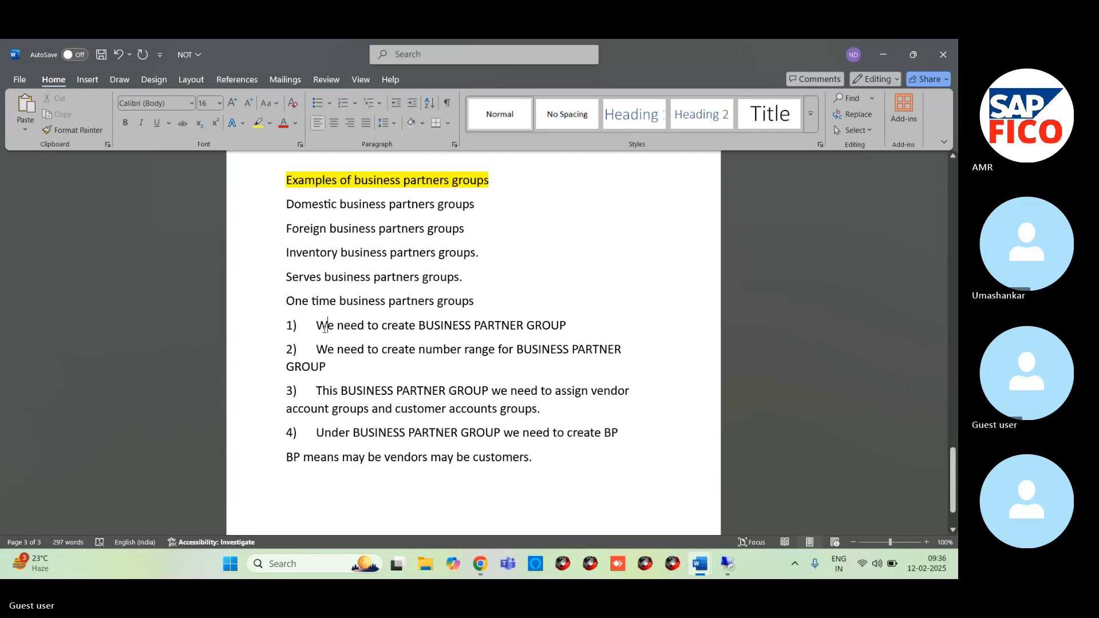
- Add the line "Configurations" below "BP means may be vendors may be customers." with blank space around it
key("ctrl+End")
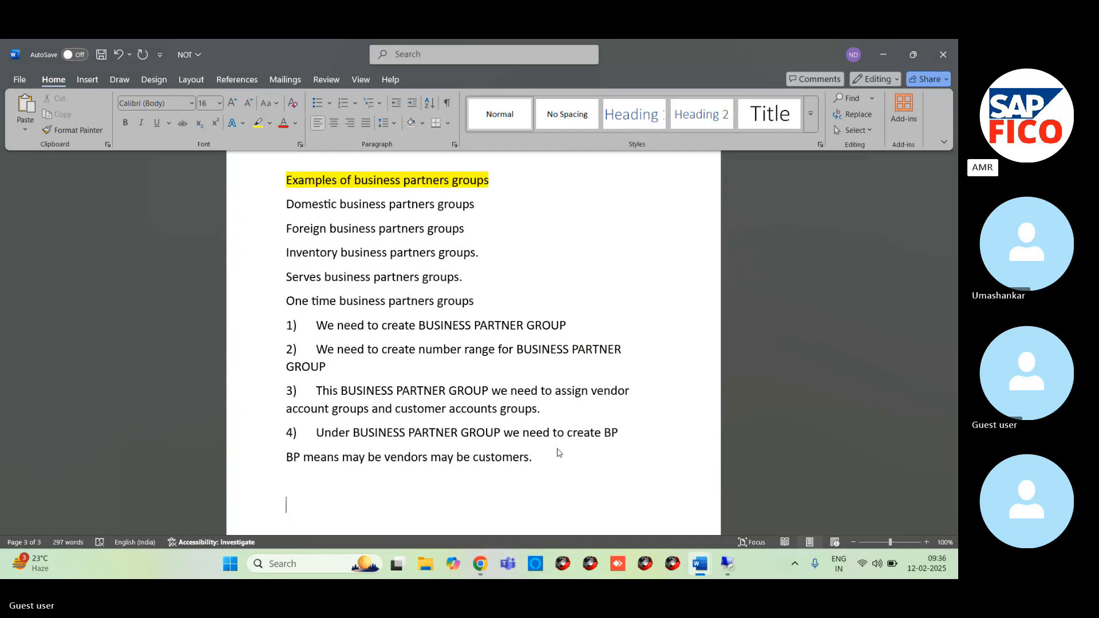
type("cON")
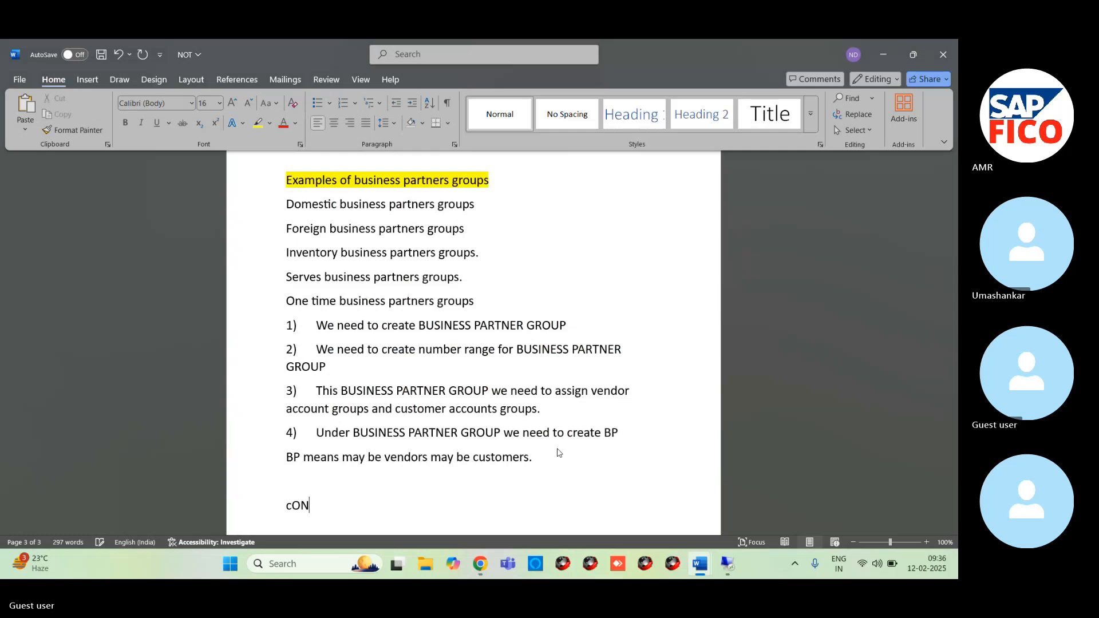
type("FIGURAT")
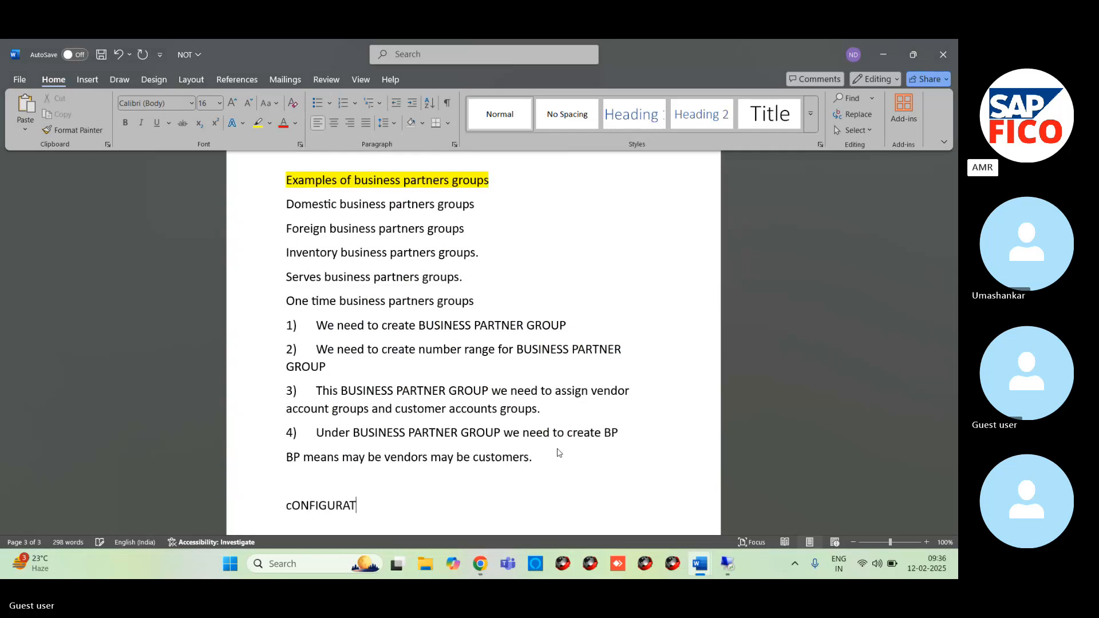
type("ION")
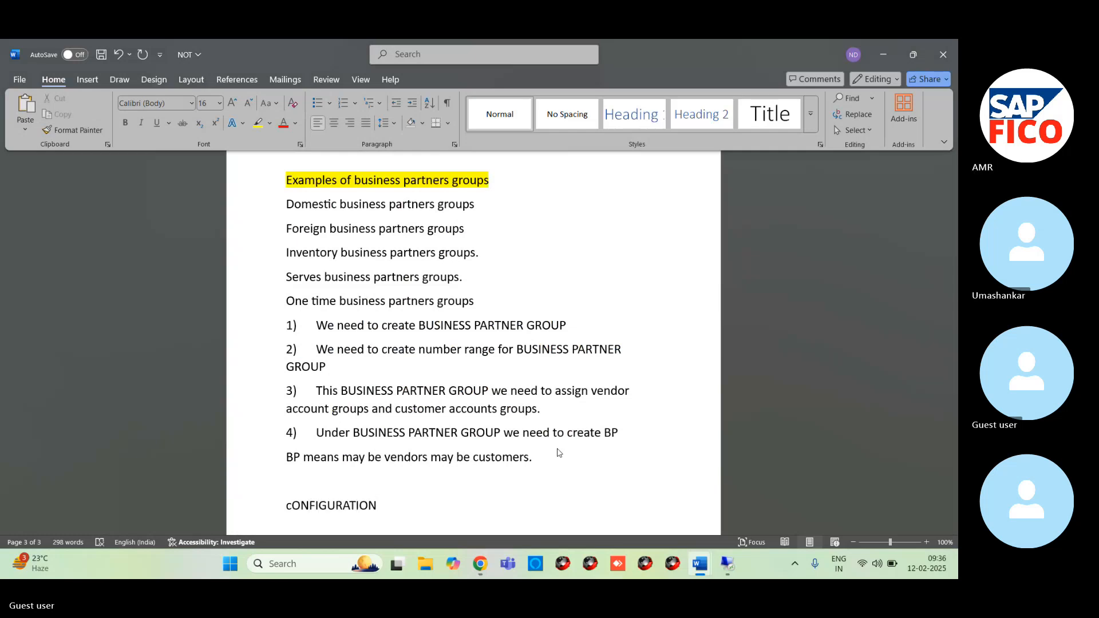
type("S")
key("Return")
key("Return")
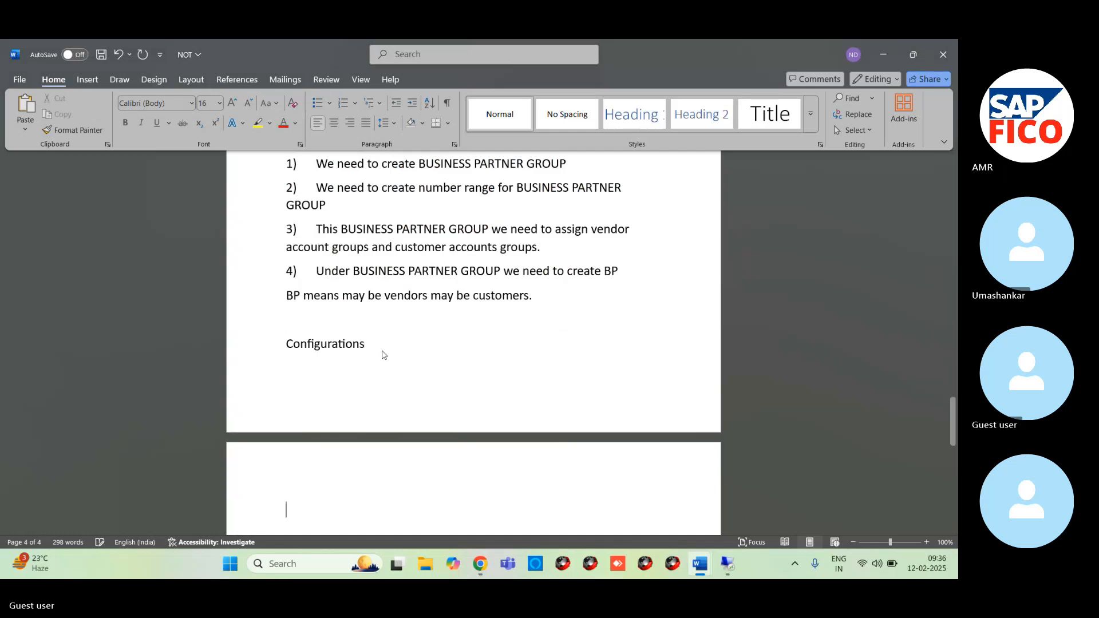
- Write "Define Number range for BP" as the first entry under Configurations
type("De")
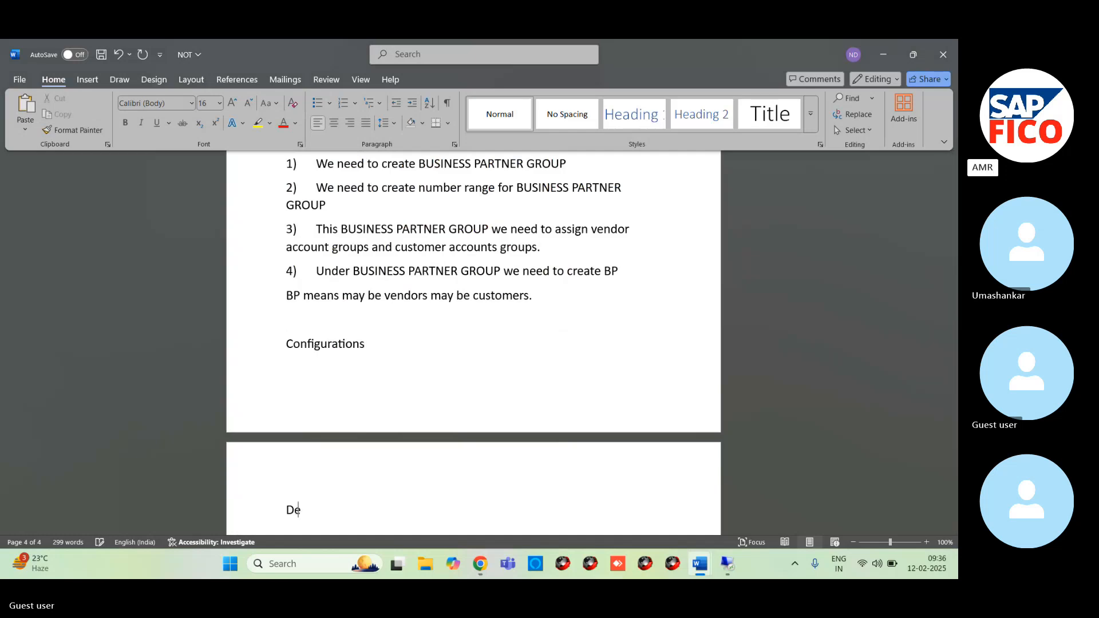
type("fine Numb")
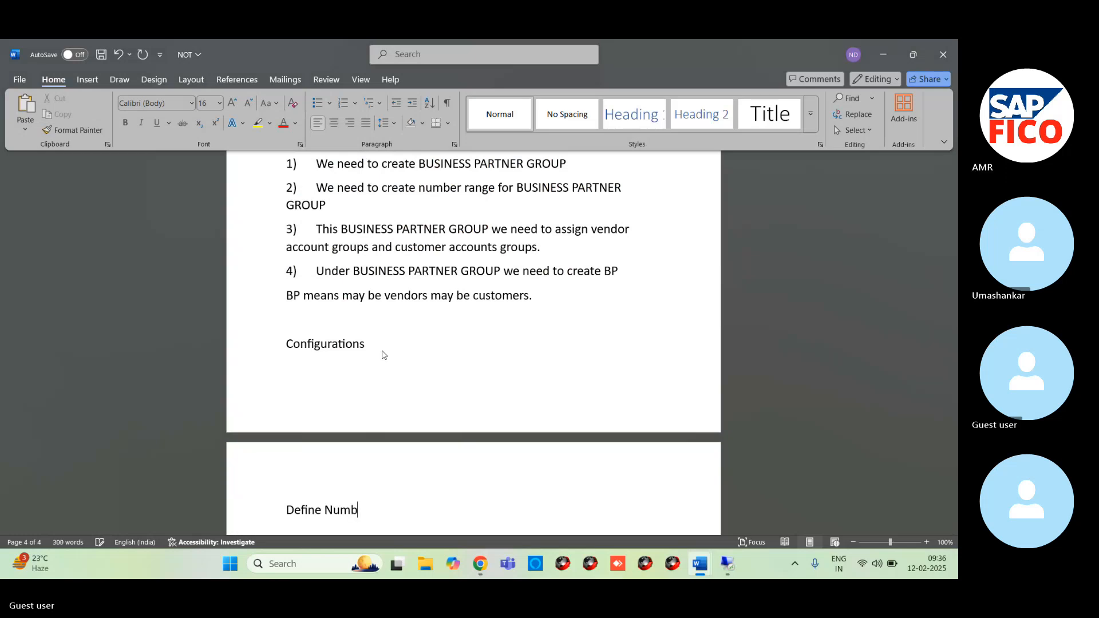
type("er ran")
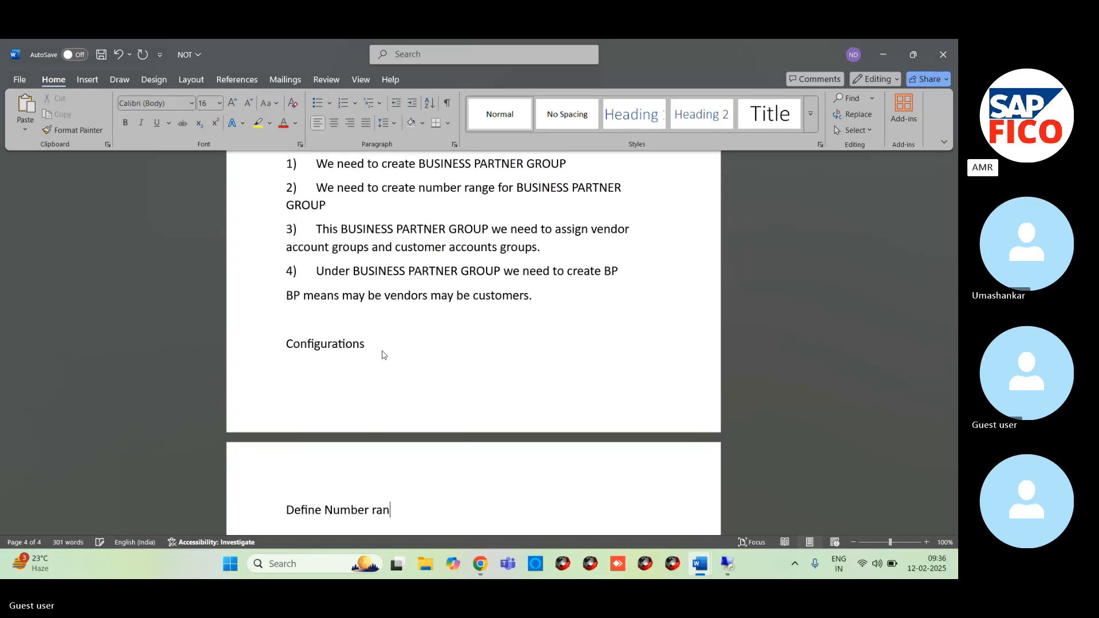
type("ge for BP")
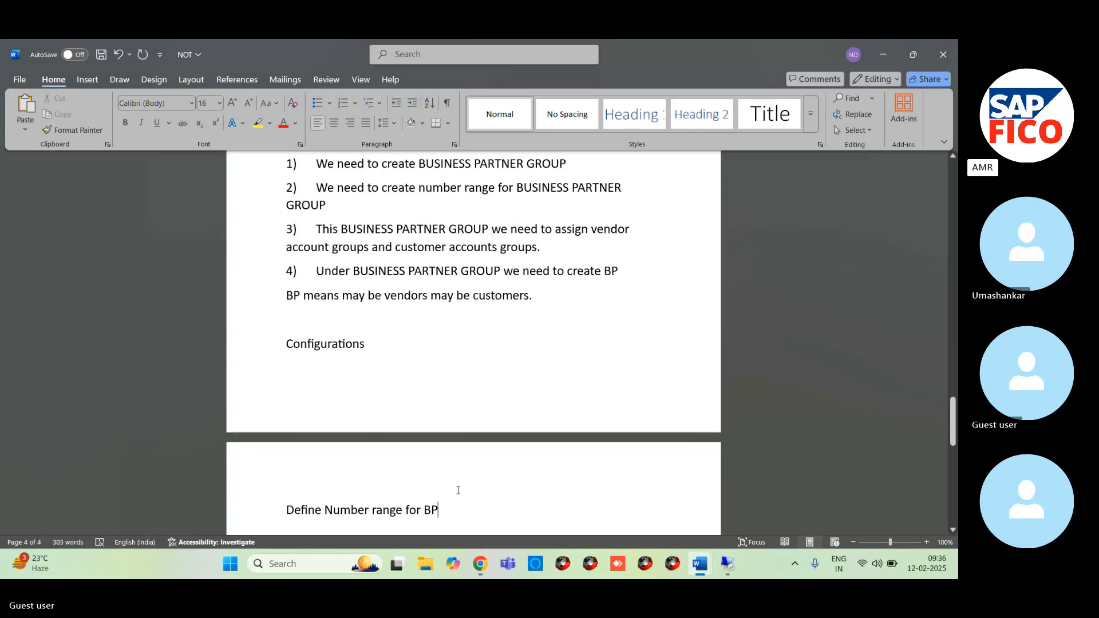
- Add the entry "Define BP Group and Assign number range" on a new line, correcting the misspelled "number"
scroll(452, 481, "down", 3)
key("Return")
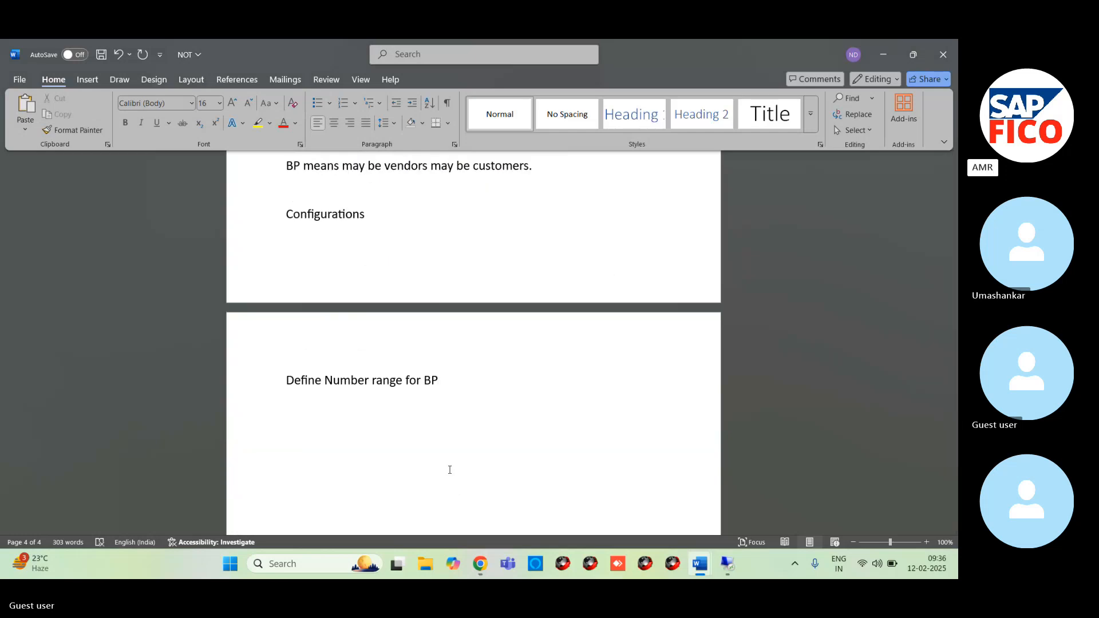
type("Define BP Group ")
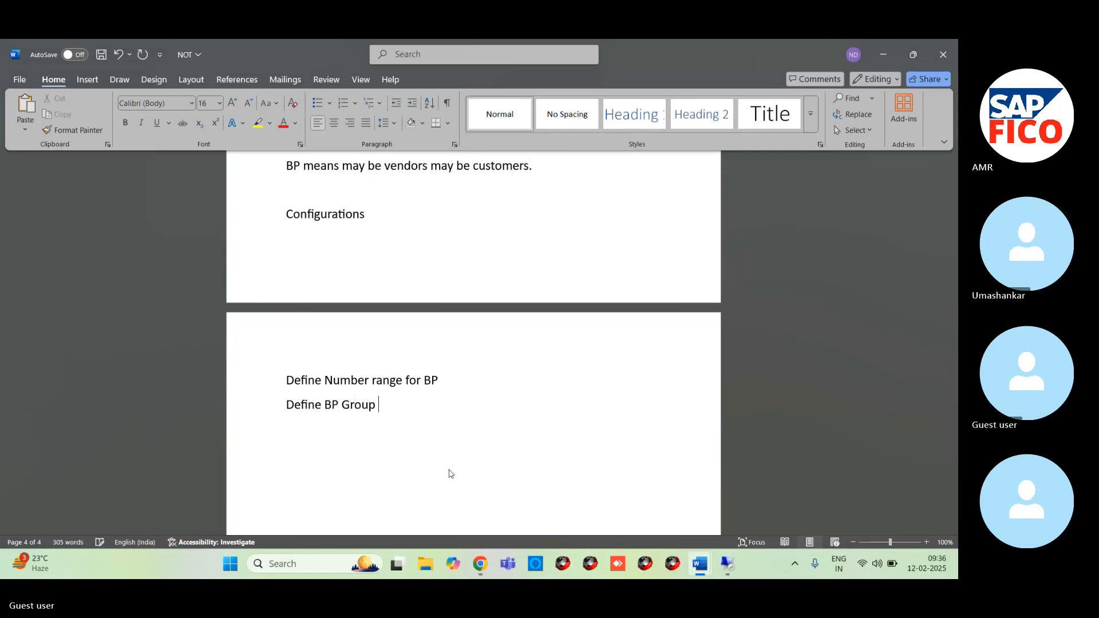
type("and Assign ")
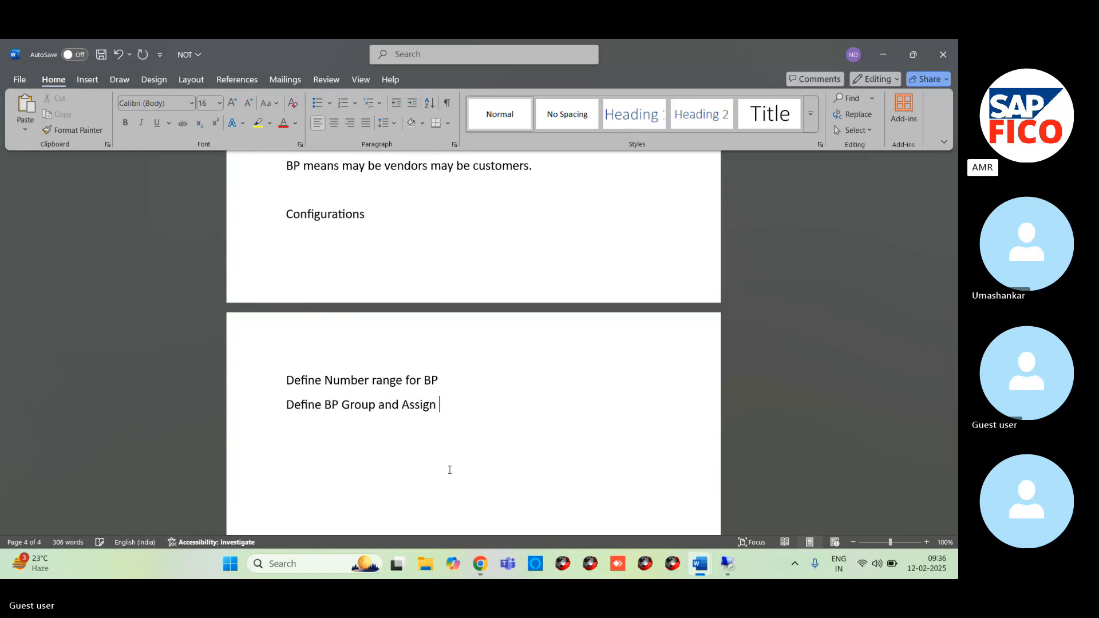
type("nuber range")
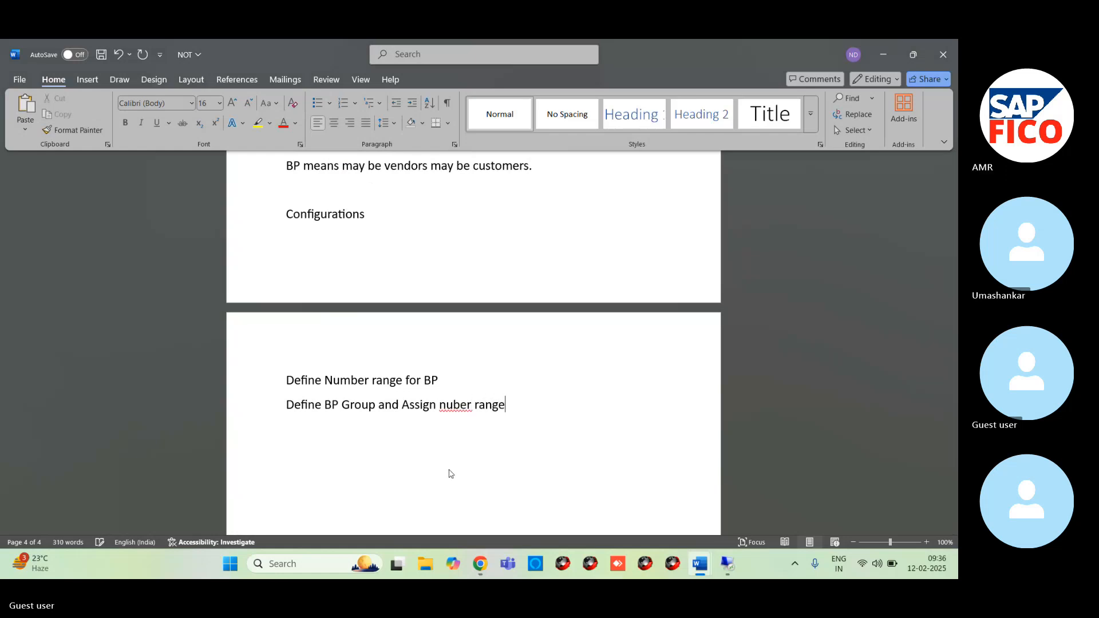
right_click(445, 405)
left_click(448, 146)
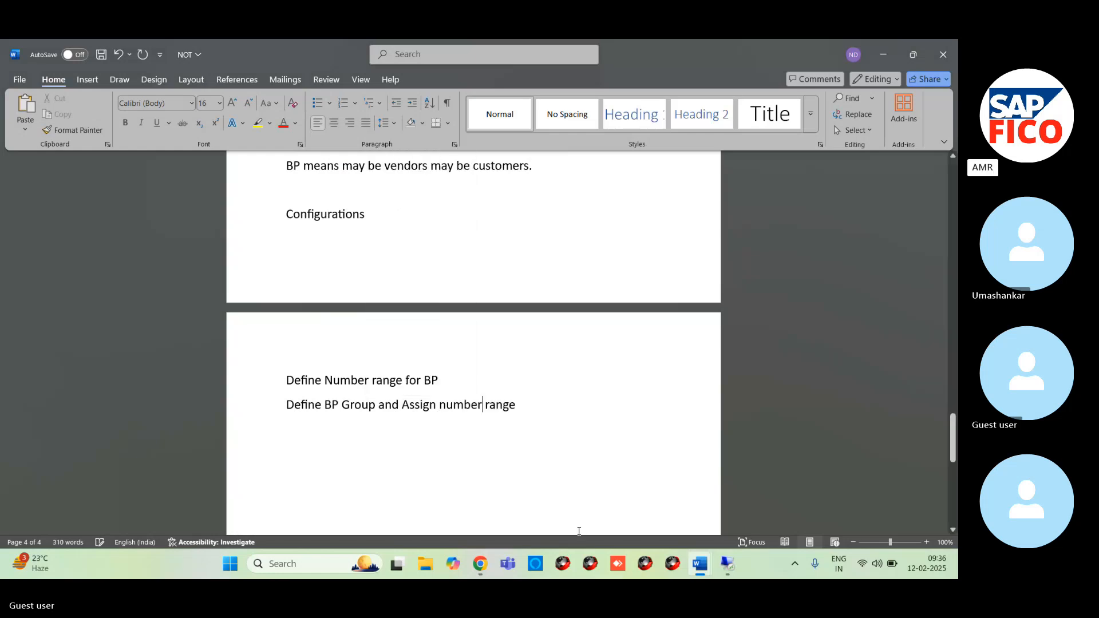
- Switch to the remote desktop server and bring up the SAP Easy Access session
left_click(716, 509)
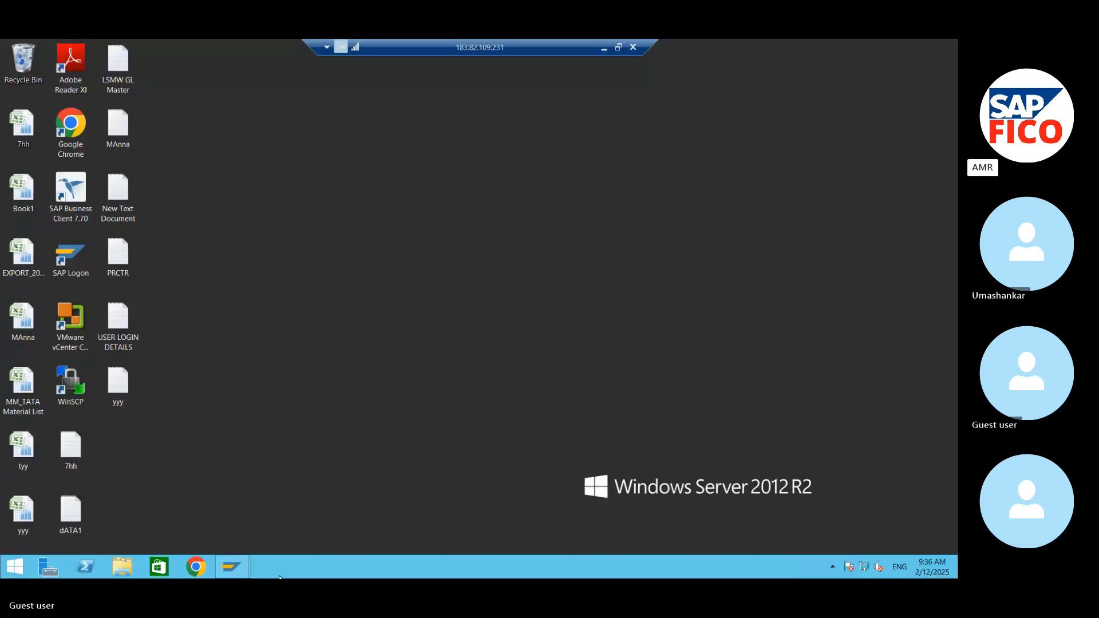
mouse_move(232, 567)
left_click(294, 504)
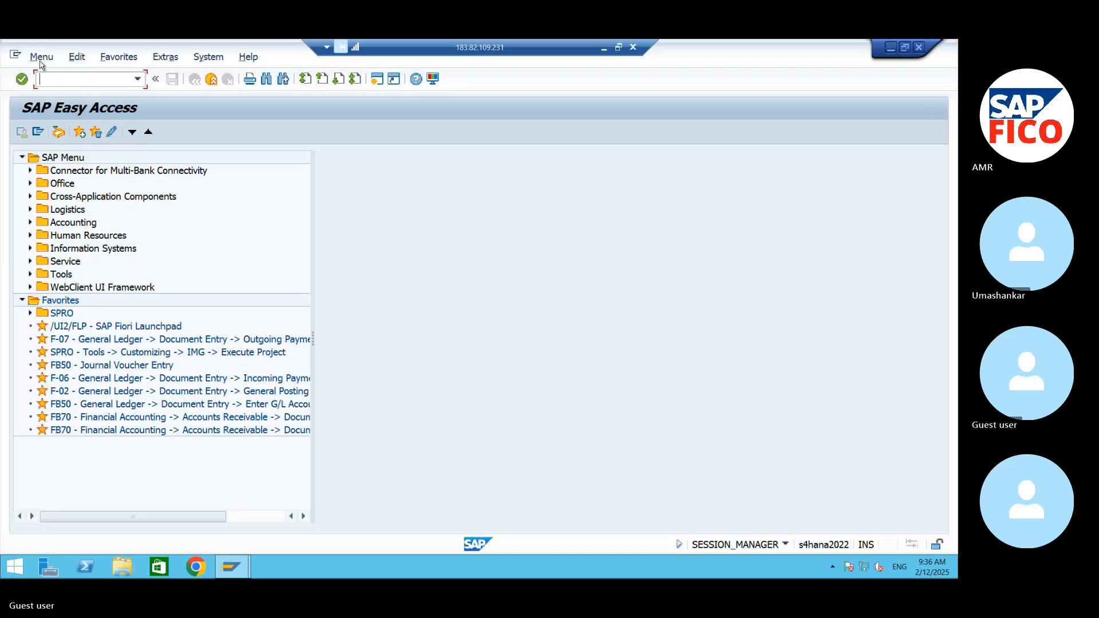
- Run transaction SPRO and open the SAP Reference IMG structure
type("SPRO")
key("Return")
key("F5")
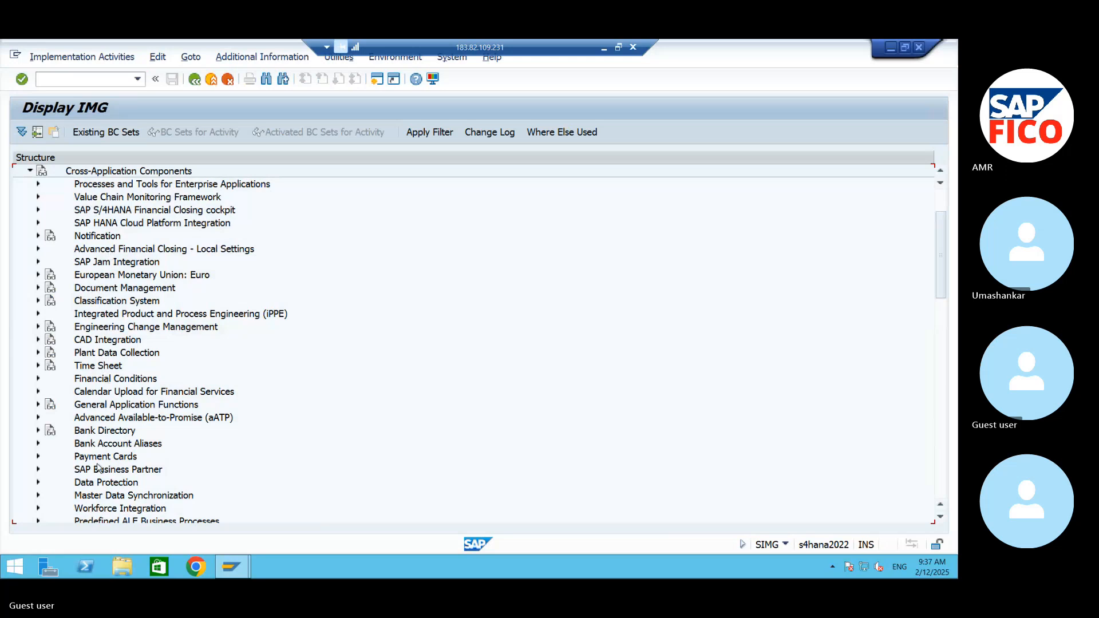
- Under Cross-Application Components, expand SAP Business Partner, Business Partner, Basic Settings, and Number Ranges and Groupings
scroll(108, 474, "down", 1)
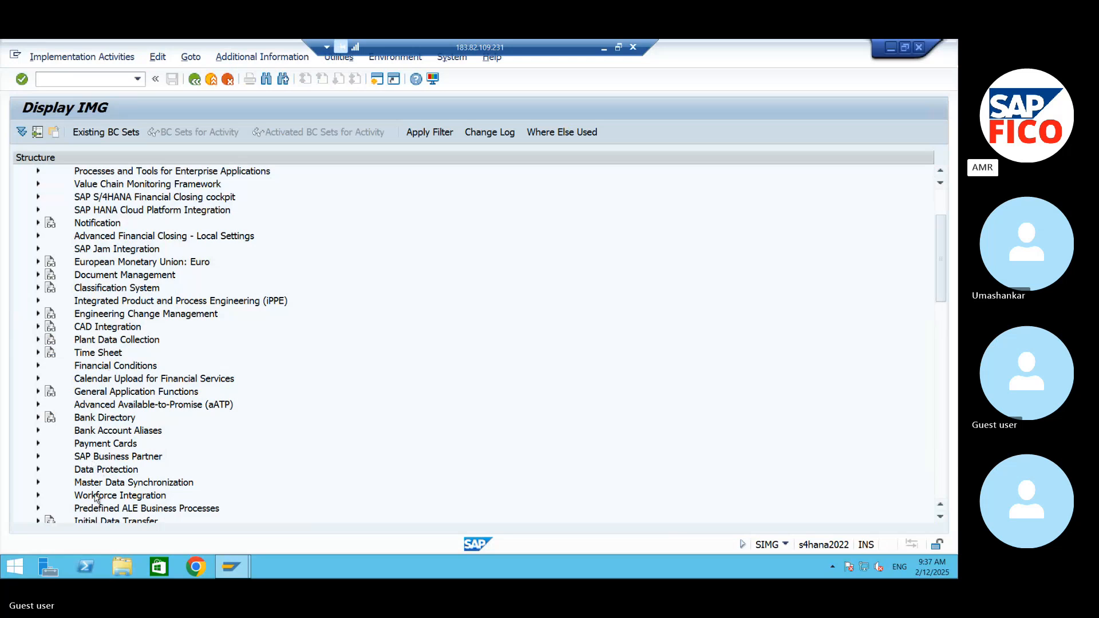
left_click(102, 458)
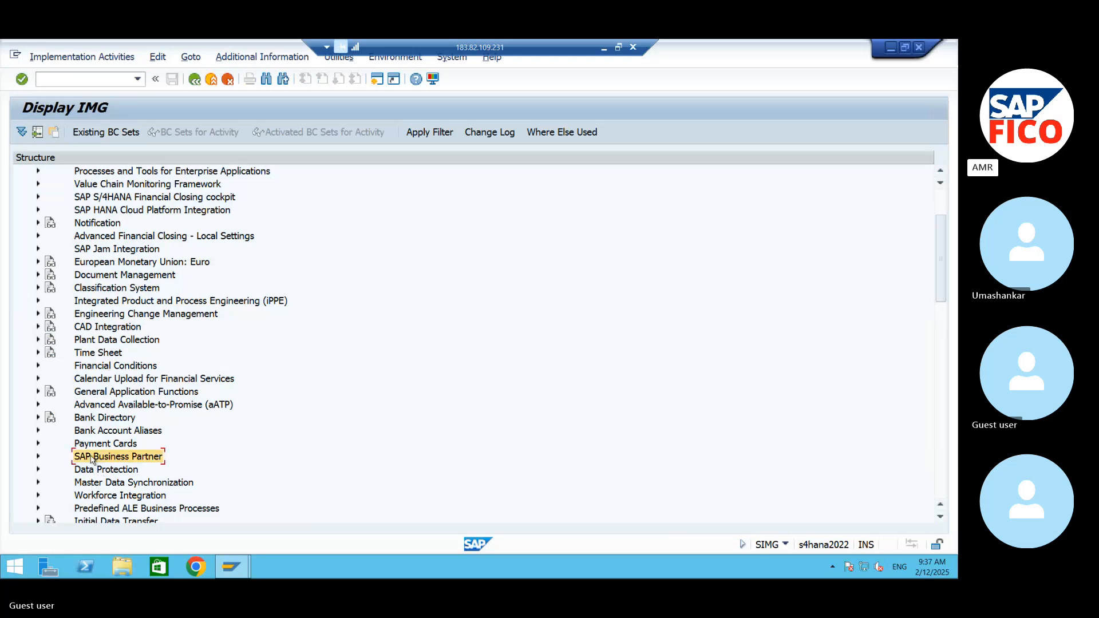
left_click(38, 457)
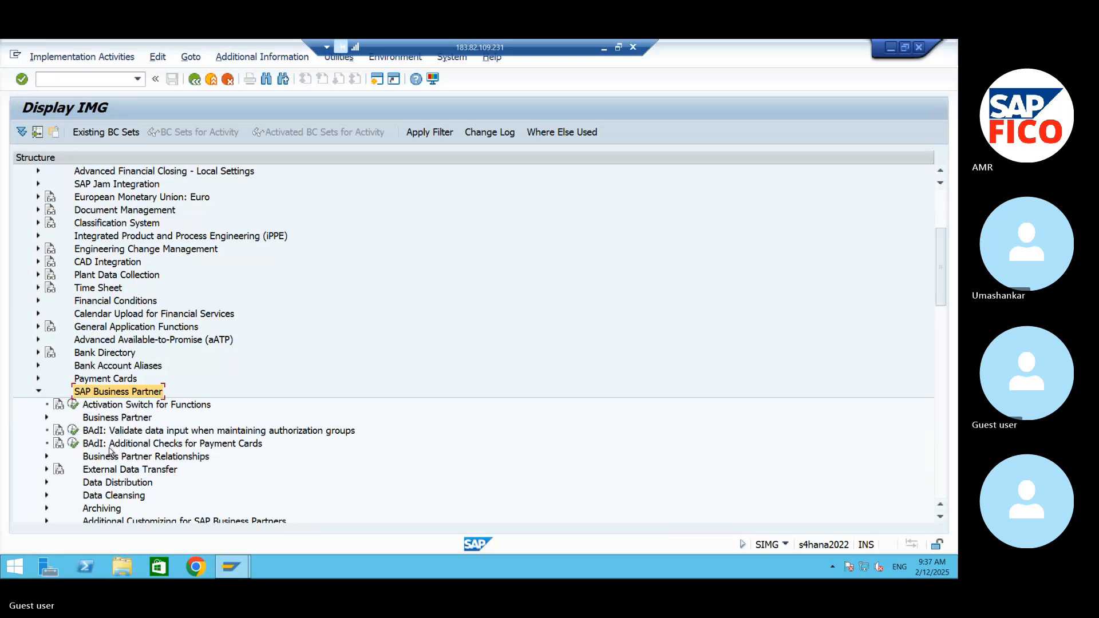
left_click(47, 418)
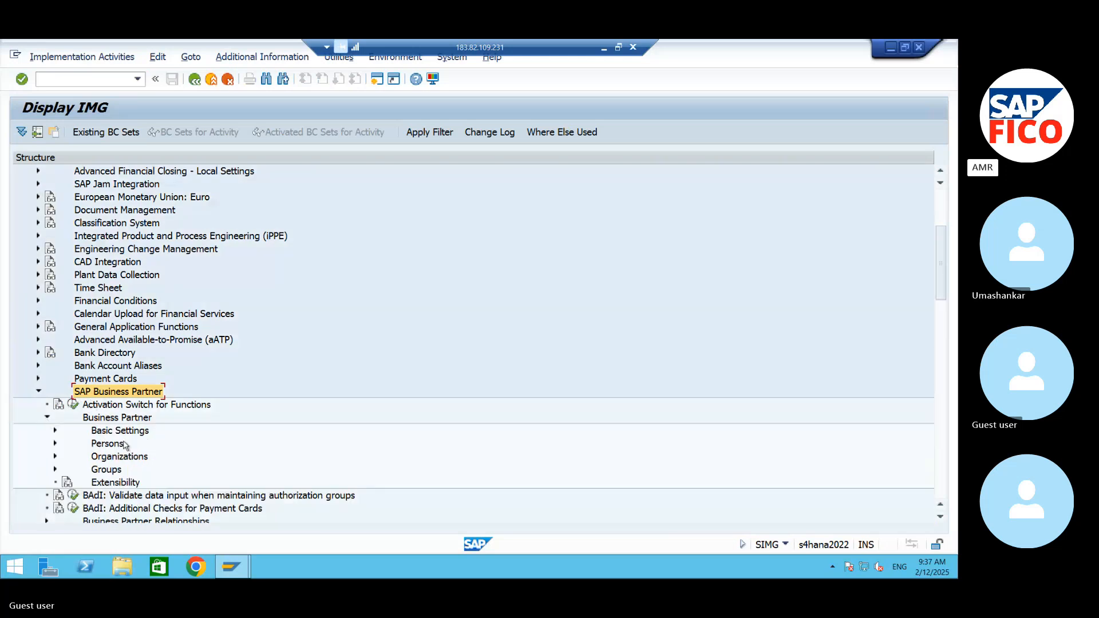
left_click(55, 431)
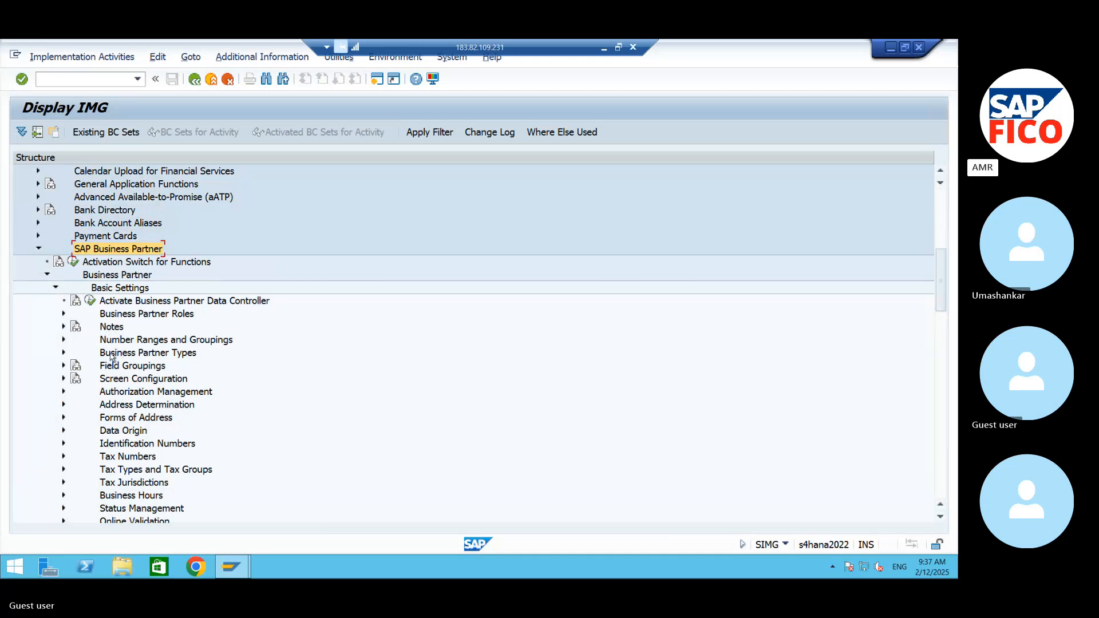
left_click(65, 340)
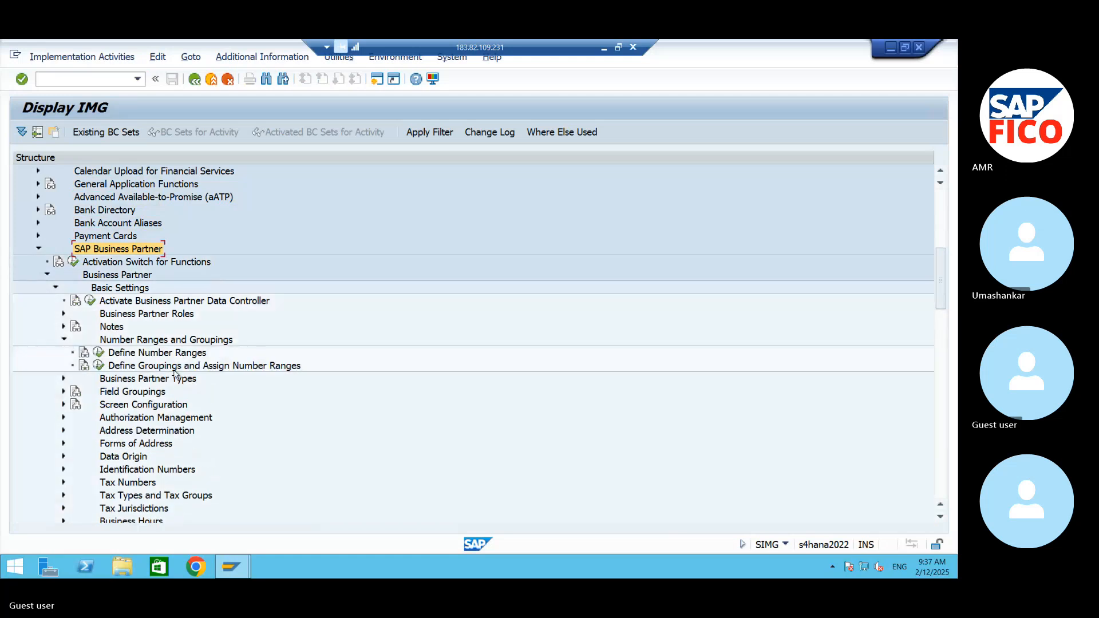
- Show the IMG activity keys as additional information beside the structure and widen that column slightly
left_click(222, 57)
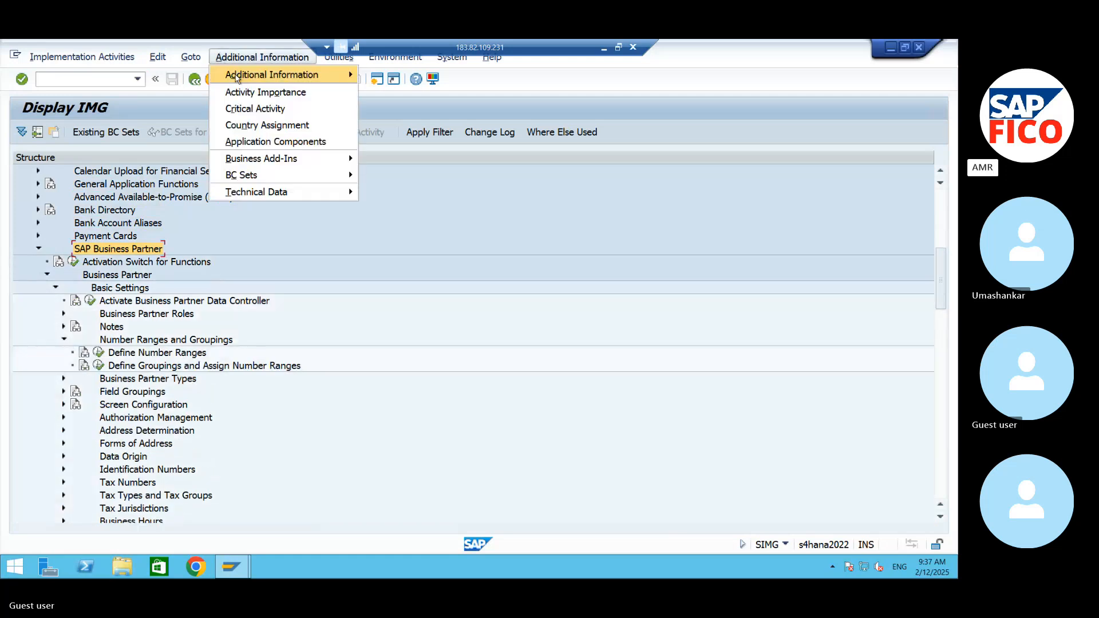
mouse_move(321, 75)
mouse_move(424, 91)
left_click(525, 108)
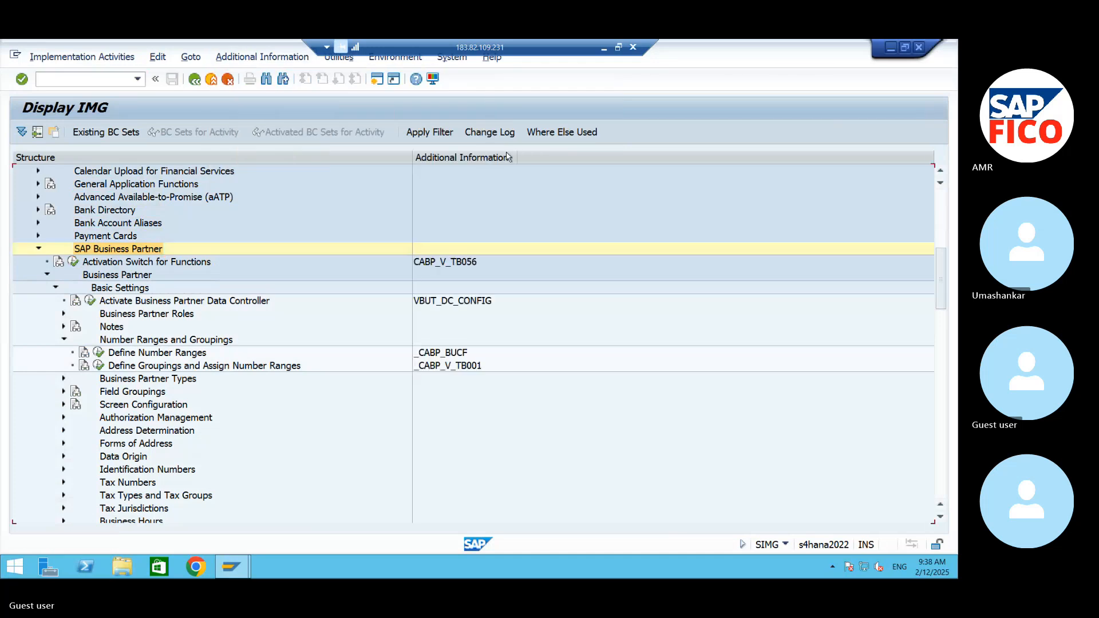
left_click_drag(517, 158, 547, 163)
- Review business partner number range intervals 01 to 05 in Define Number Ranges, then return to the IMG structure
left_click(102, 357)
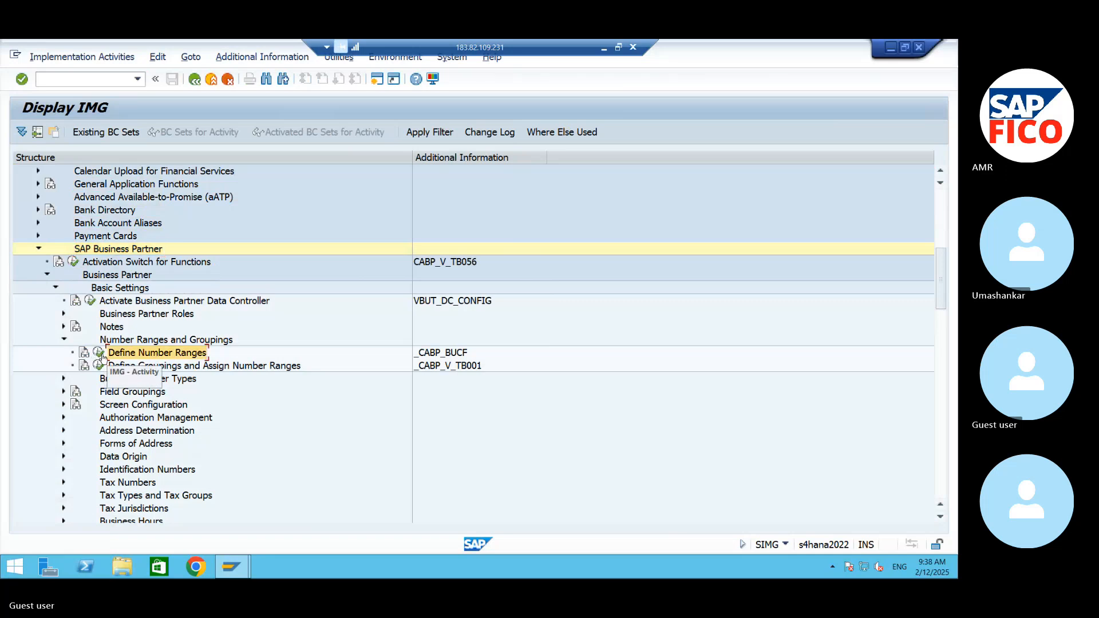
left_click(98, 357)
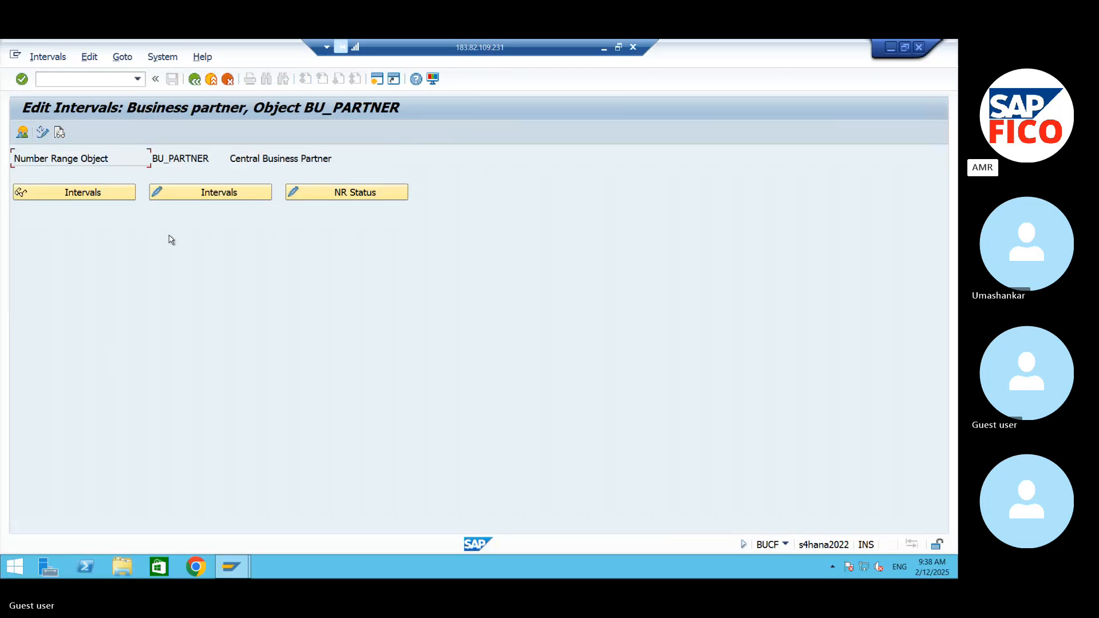
left_click(224, 195)
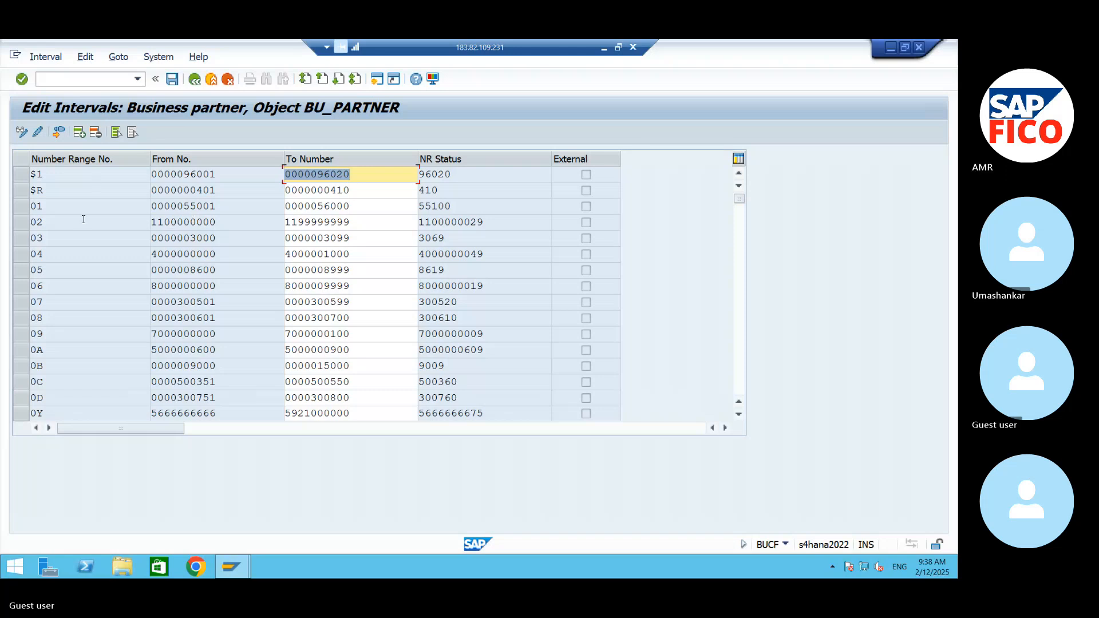
left_click(22, 206)
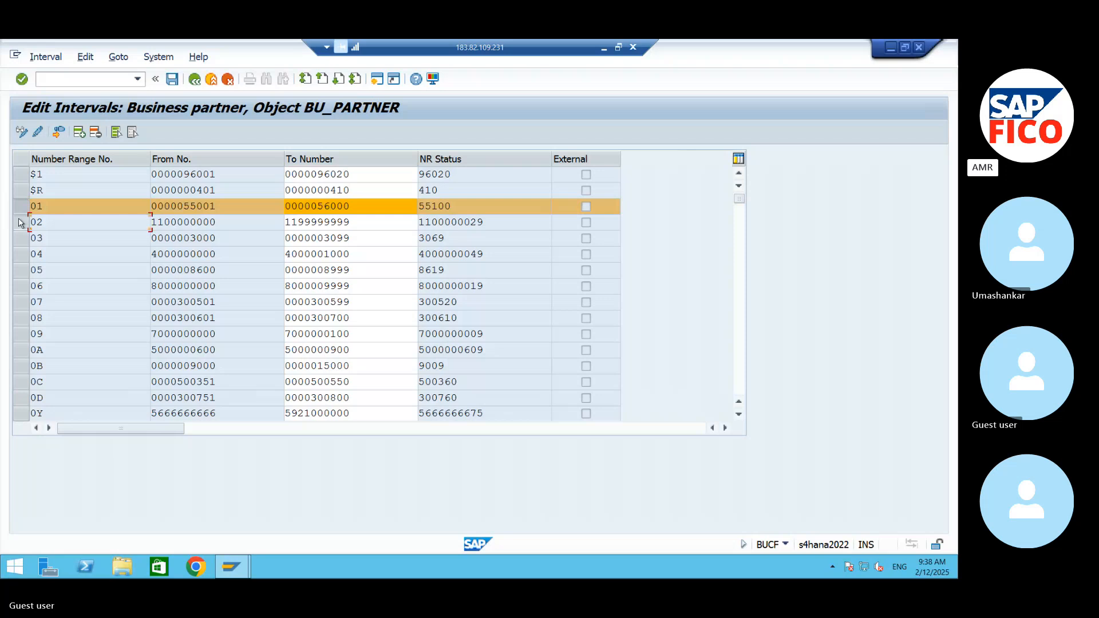
left_click_drag(21, 223, 23, 245)
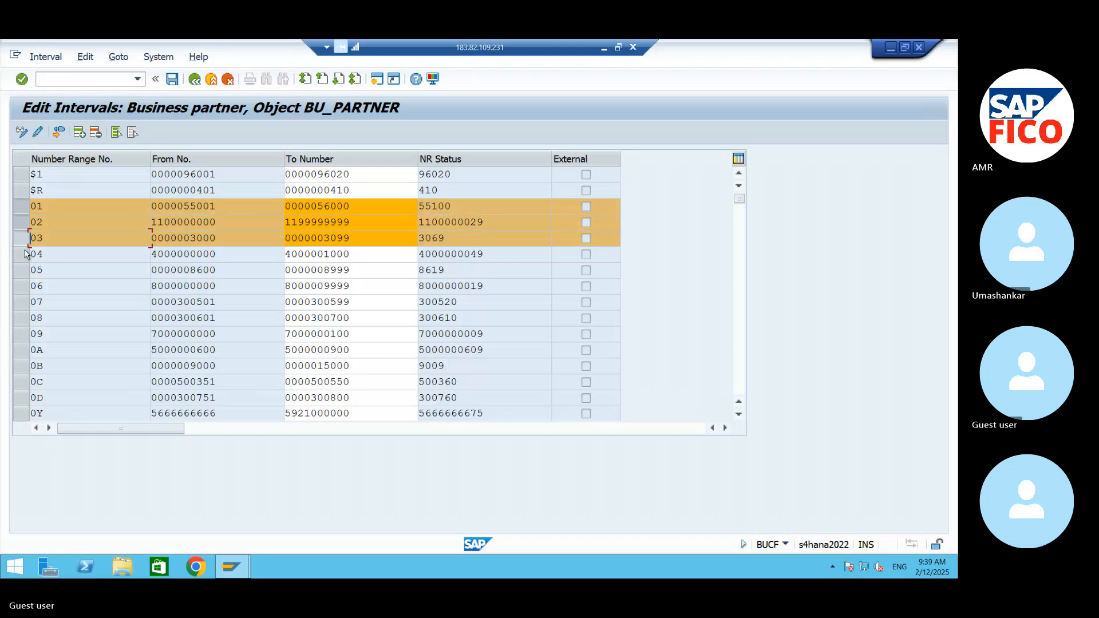
left_click(23, 254)
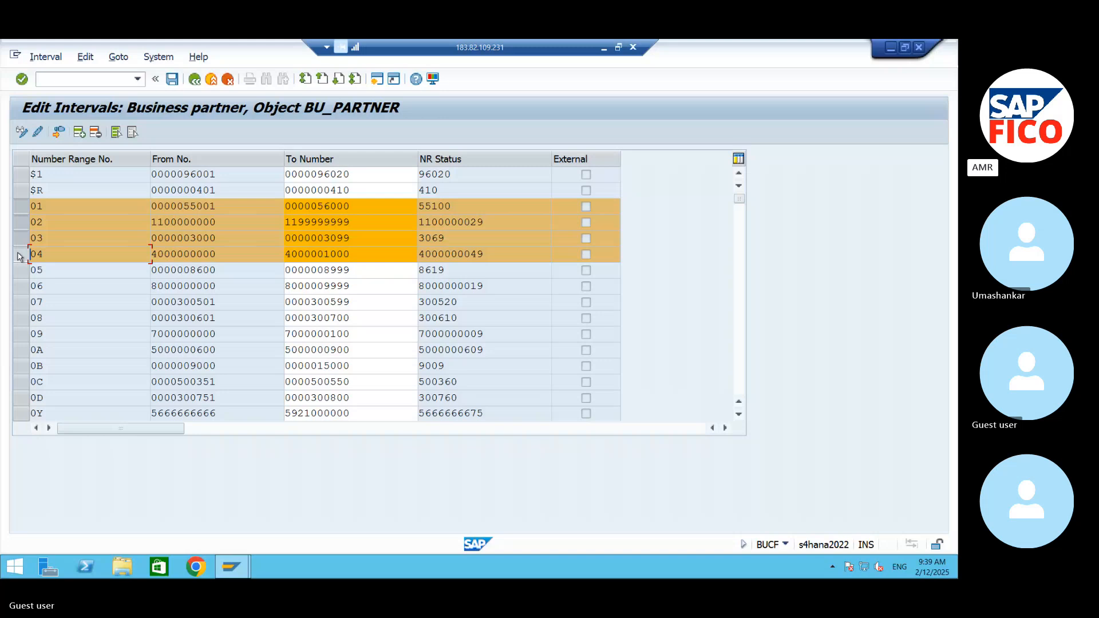
left_click(21, 270)
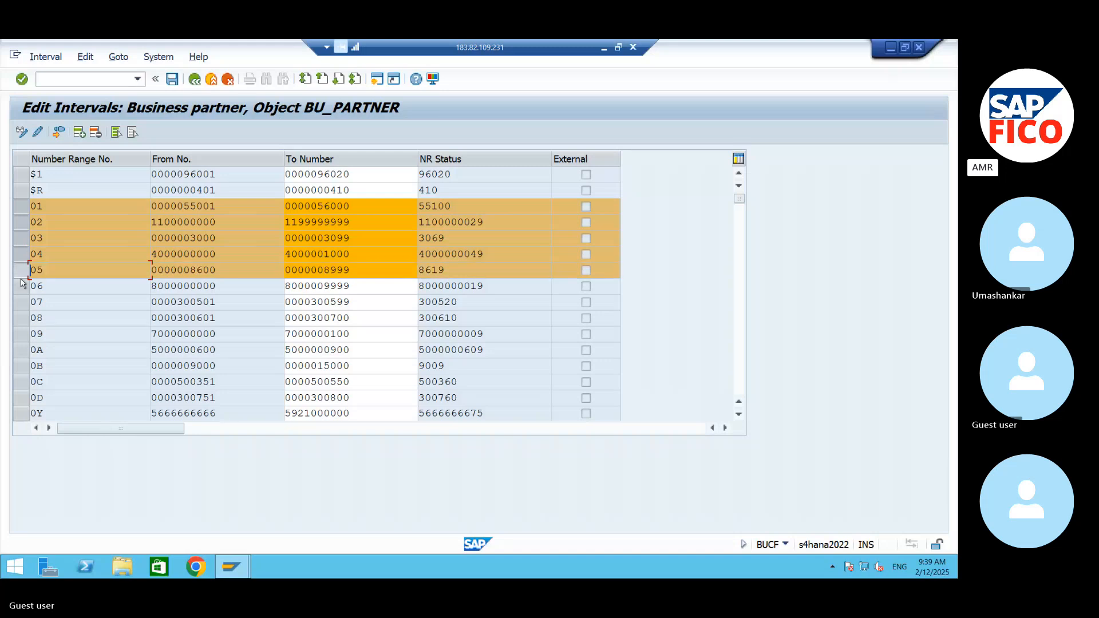
left_click(195, 79)
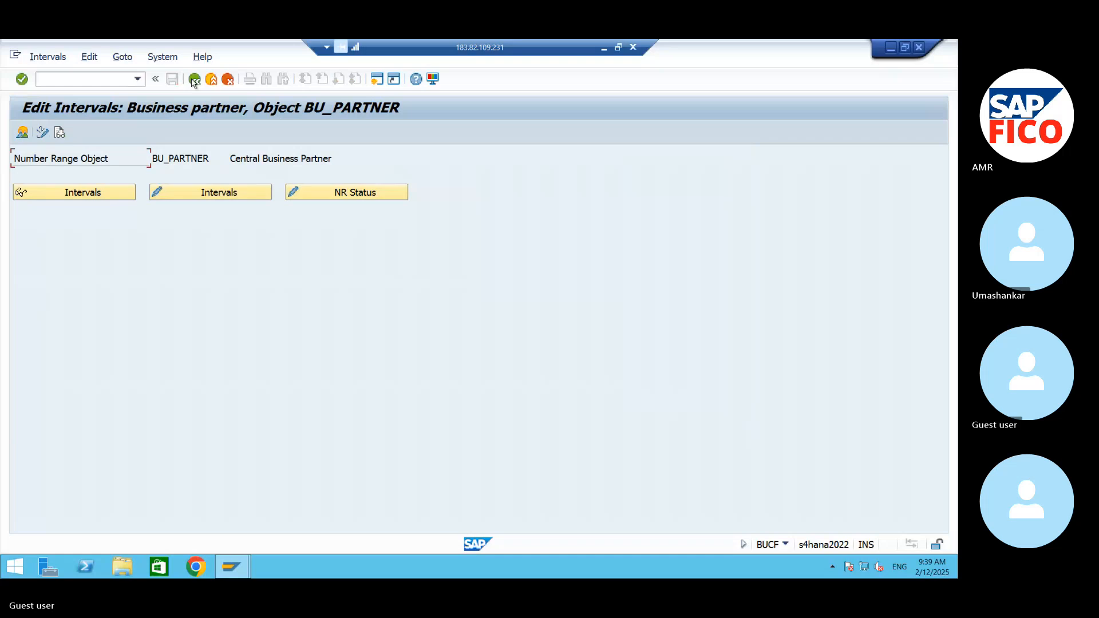
left_click(195, 80)
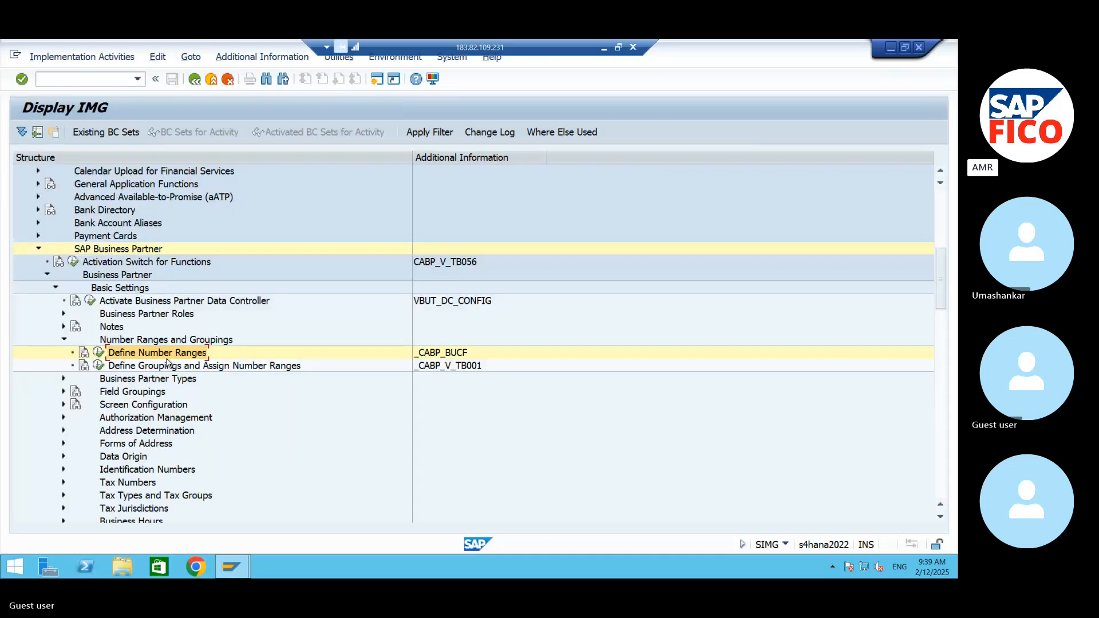
- Open Define Groupings and Assign Number Ranges and start a new entry with grouping AMDB
left_click(98, 367)
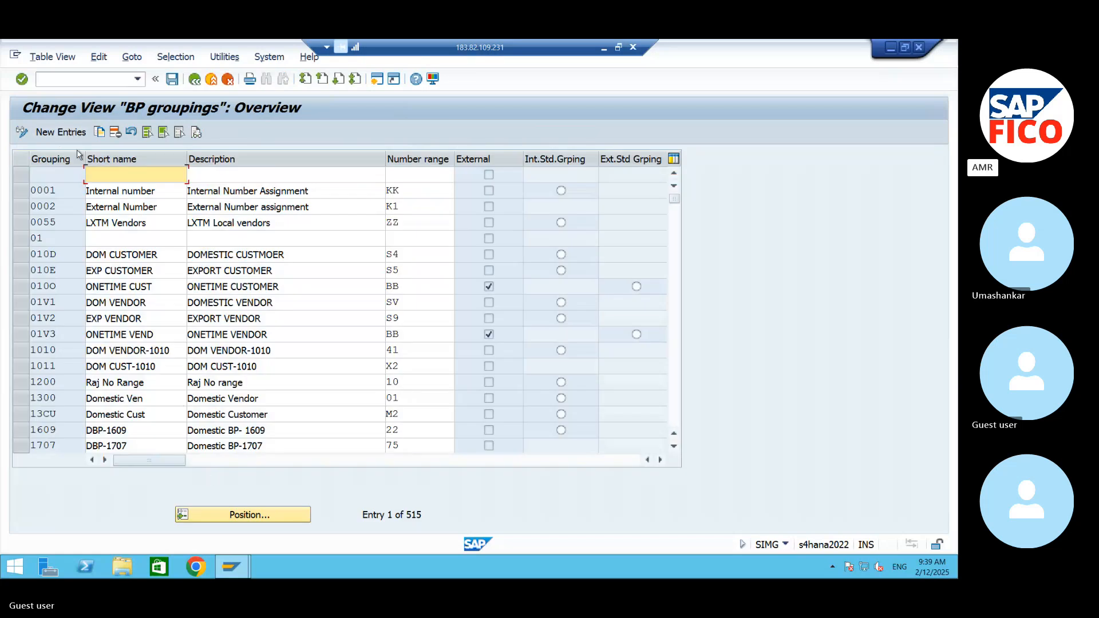
left_click(70, 133)
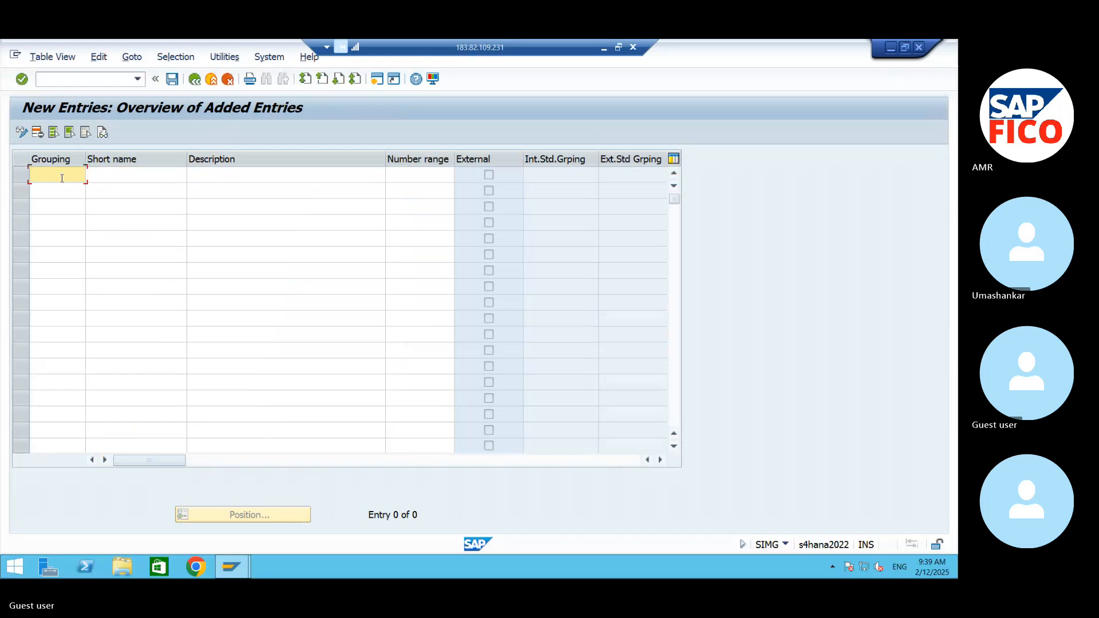
type("AM")
type("99")
key("BackSpace")
key("BackSpace")
key("BackSpace")
key("BackSpace")
type("AMDB")
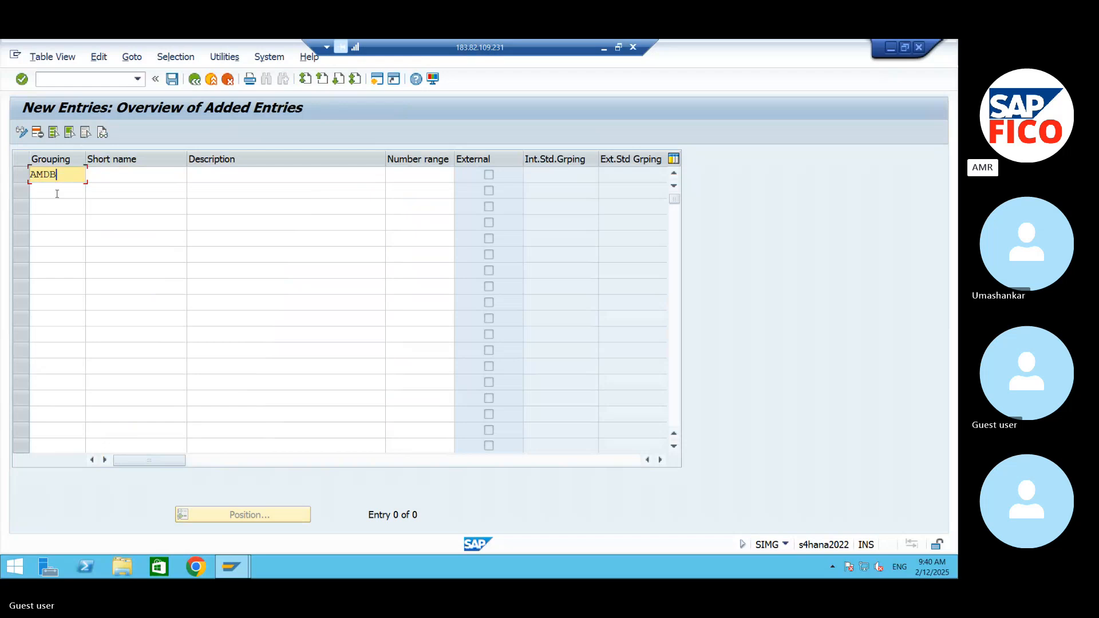
left_click(54, 190)
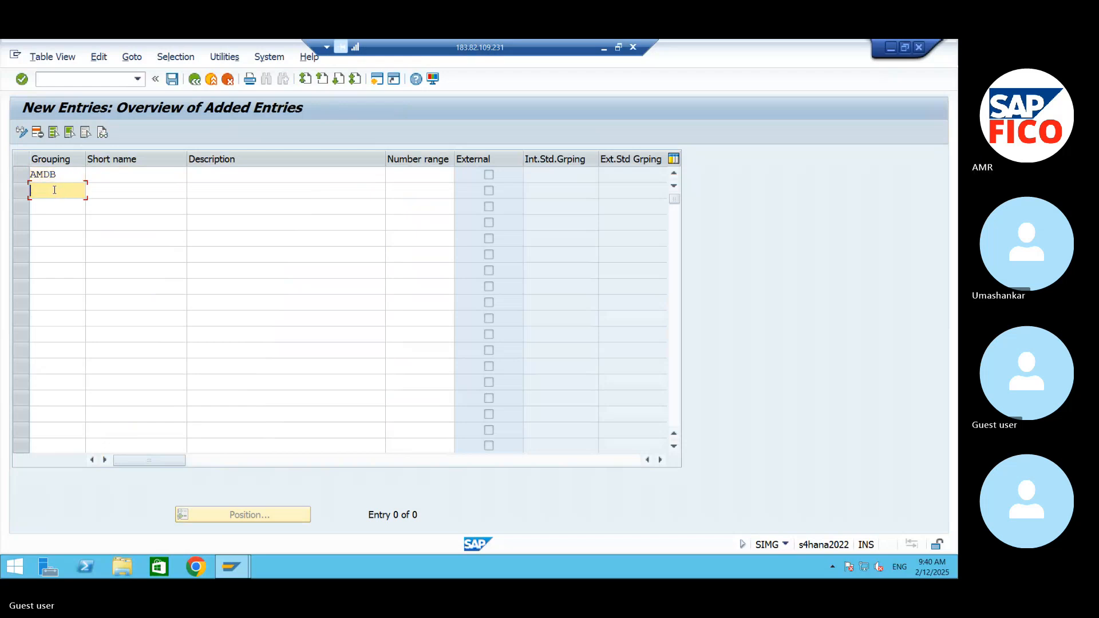
- Give grouping AMDB the short name AMDB, the description "DOMESTIC BP GROUP -AM99" and number range 01
left_click(99, 175)
type("A")
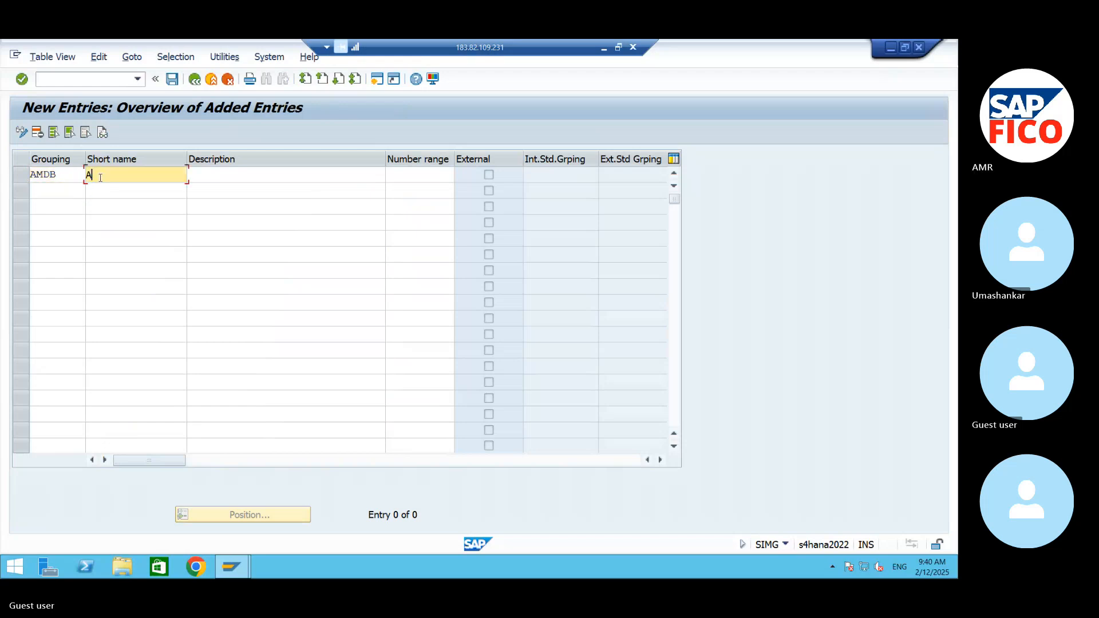
type("MDB")
left_click(196, 174)
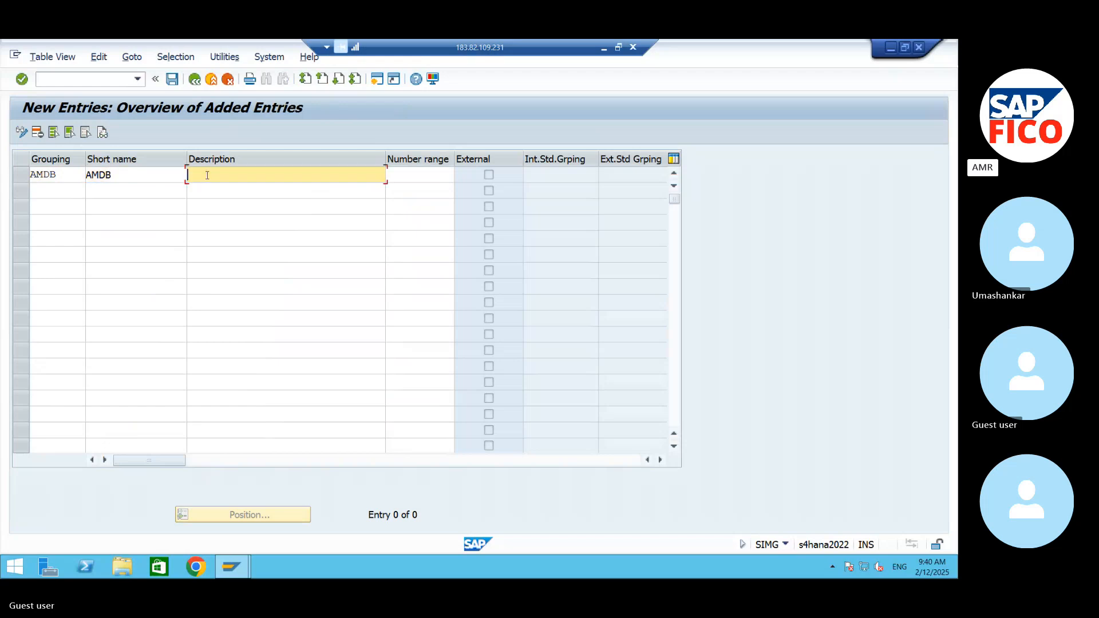
type("DOMESTIC B")
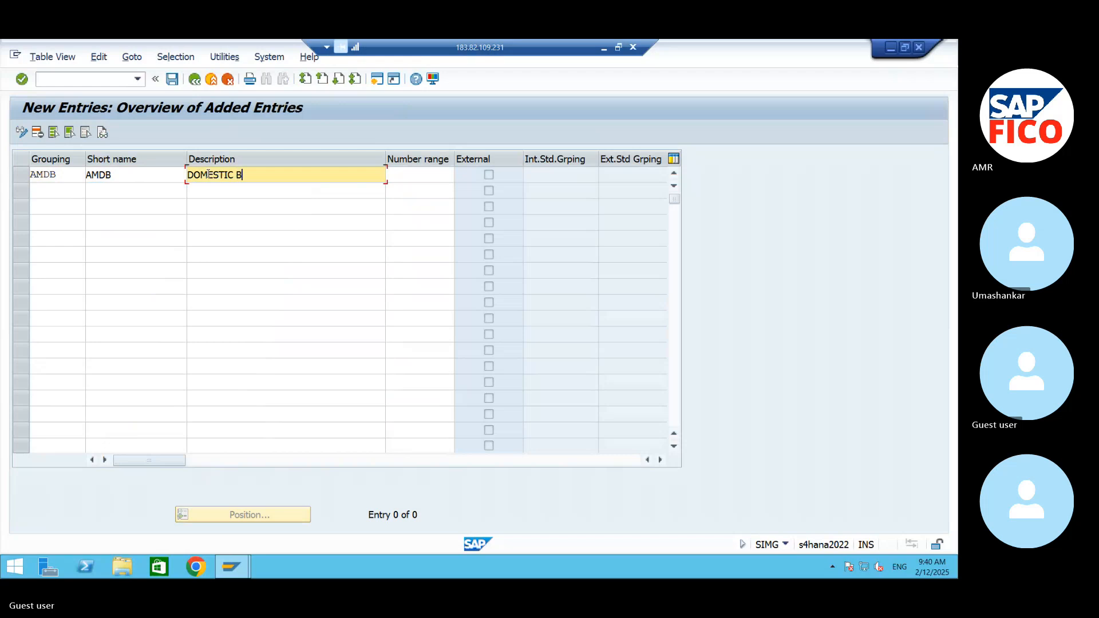
type("P GROUP -AM99")
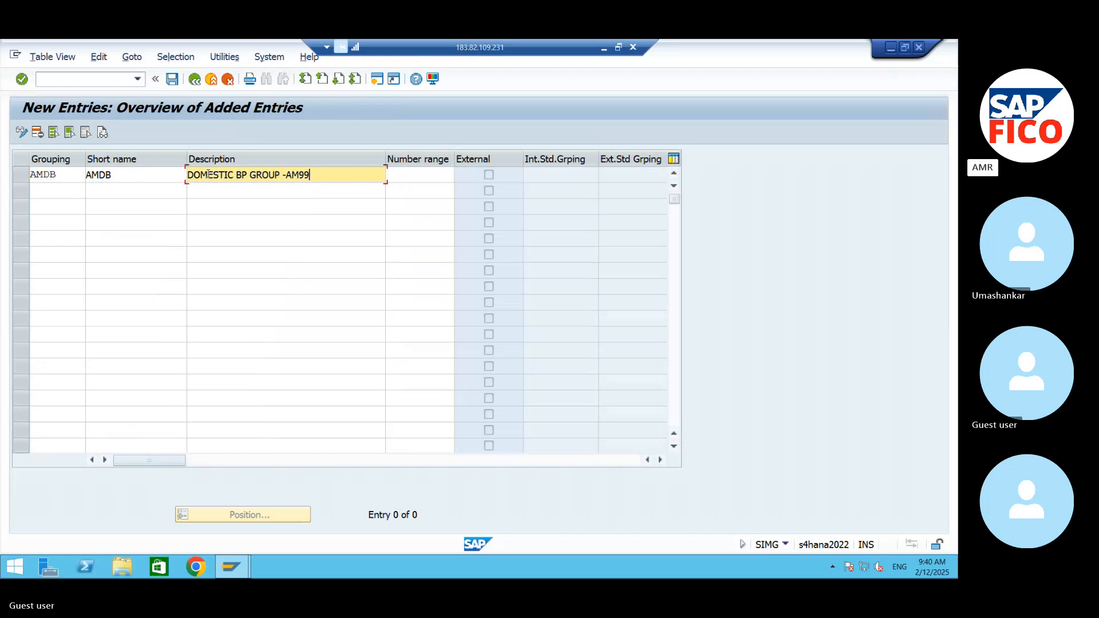
key("Tab")
type("01")
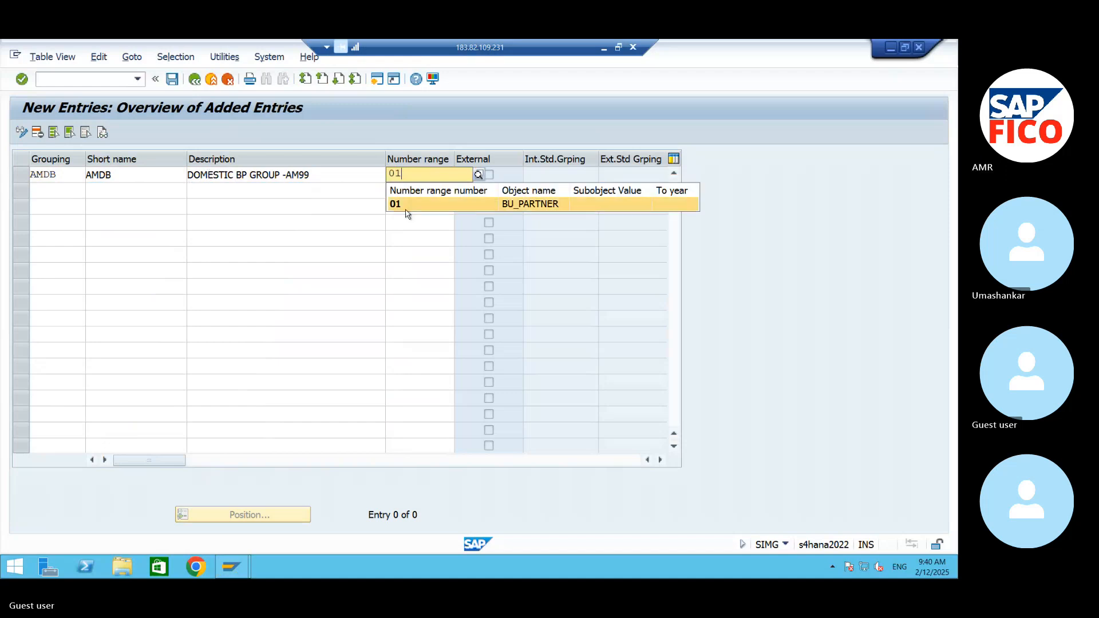
left_click(403, 205)
- Add a second grouping AMFB with the short name AMFB below the domestic one
left_click(52, 190)
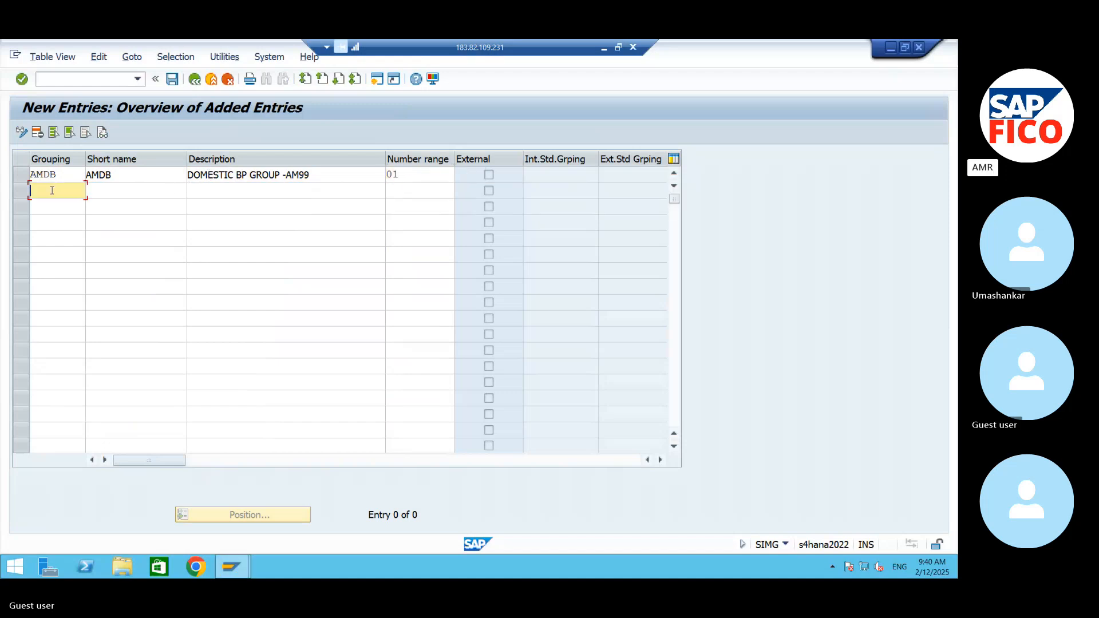
type("AMFB")
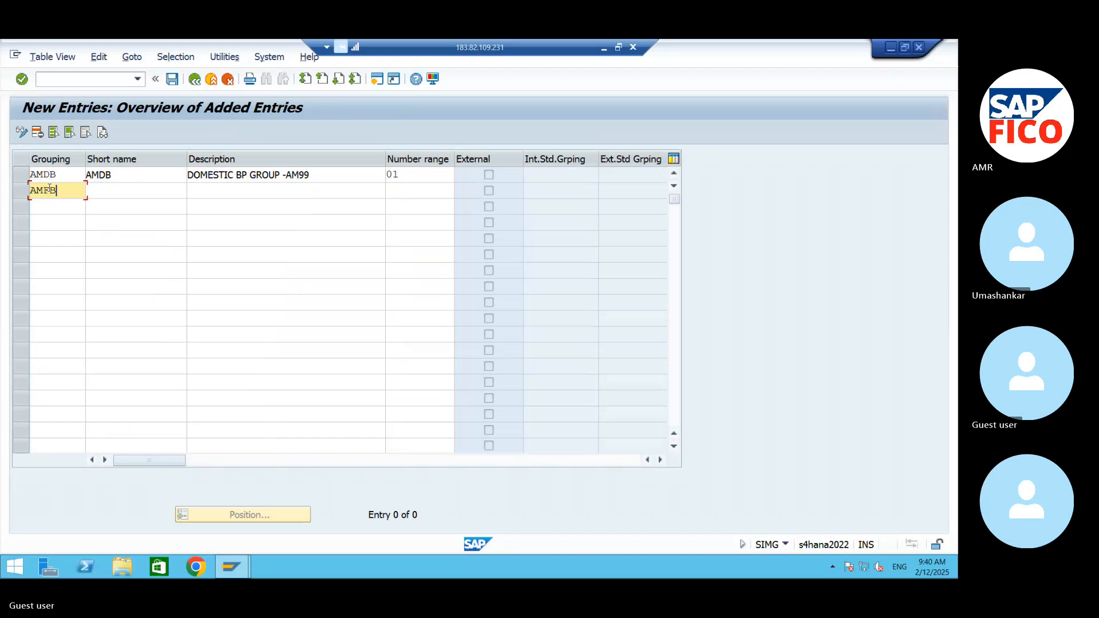
key("Tab")
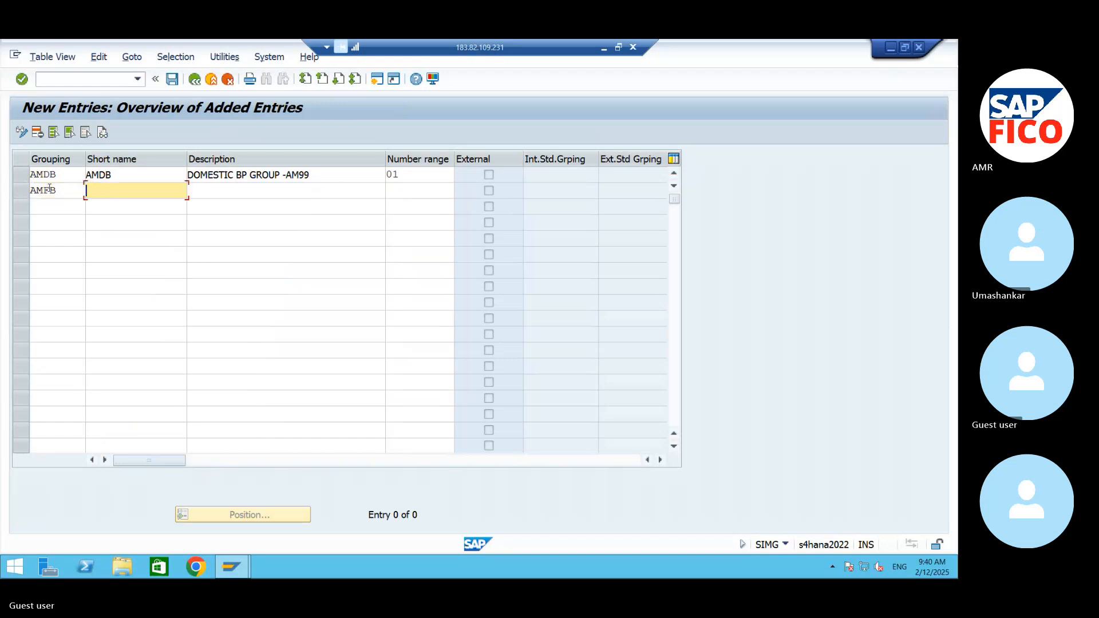
type("AMD")
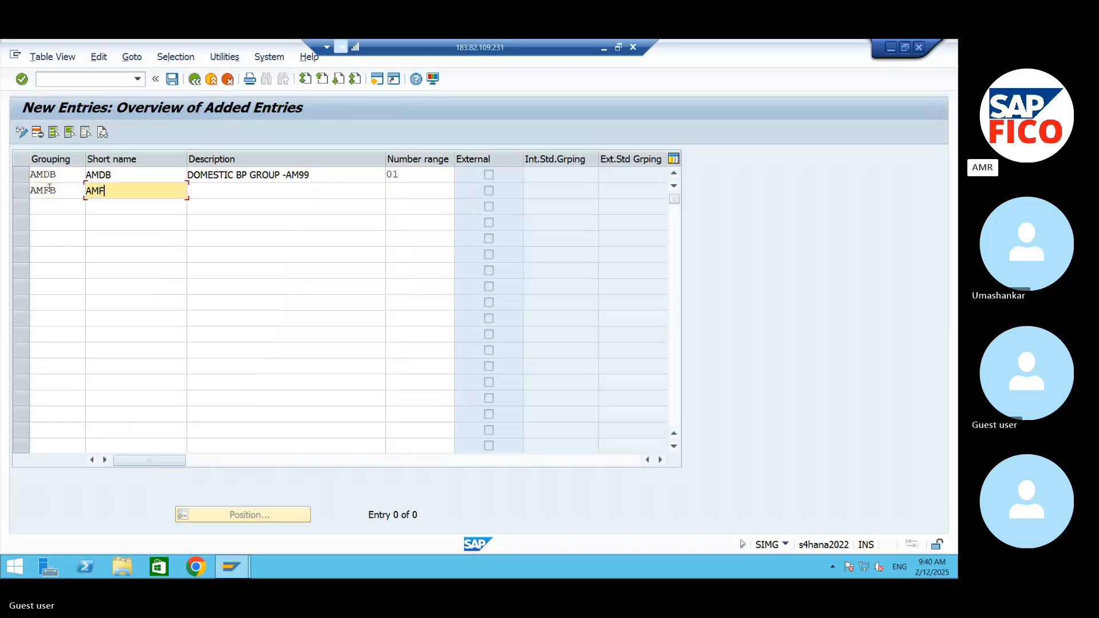
type("B")
key("Tab")
- Describe grouping AMFB as "FOREIGN BP GROUP-AM99" and assign it number range 02
type("FOR")
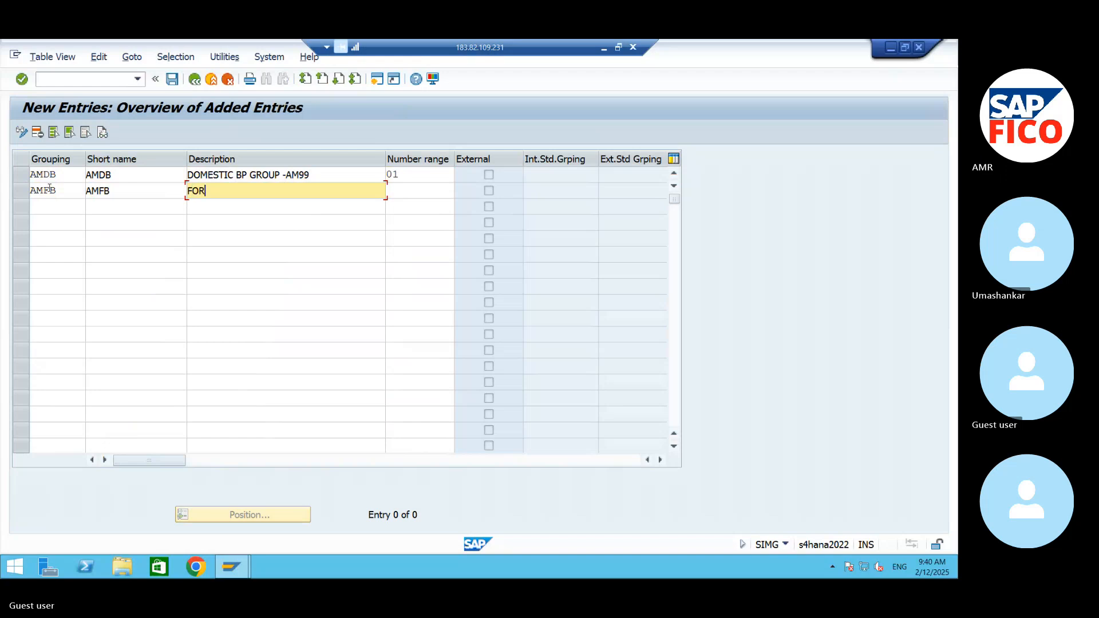
type("EIGN BP GROUP-AM99")
key("Tab")
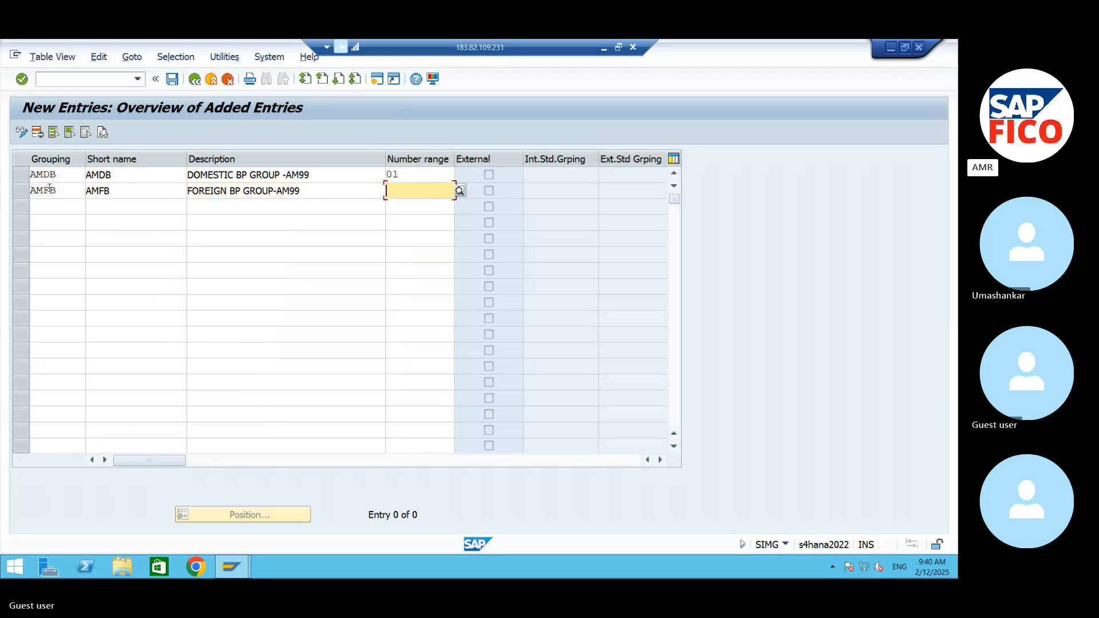
type("02")
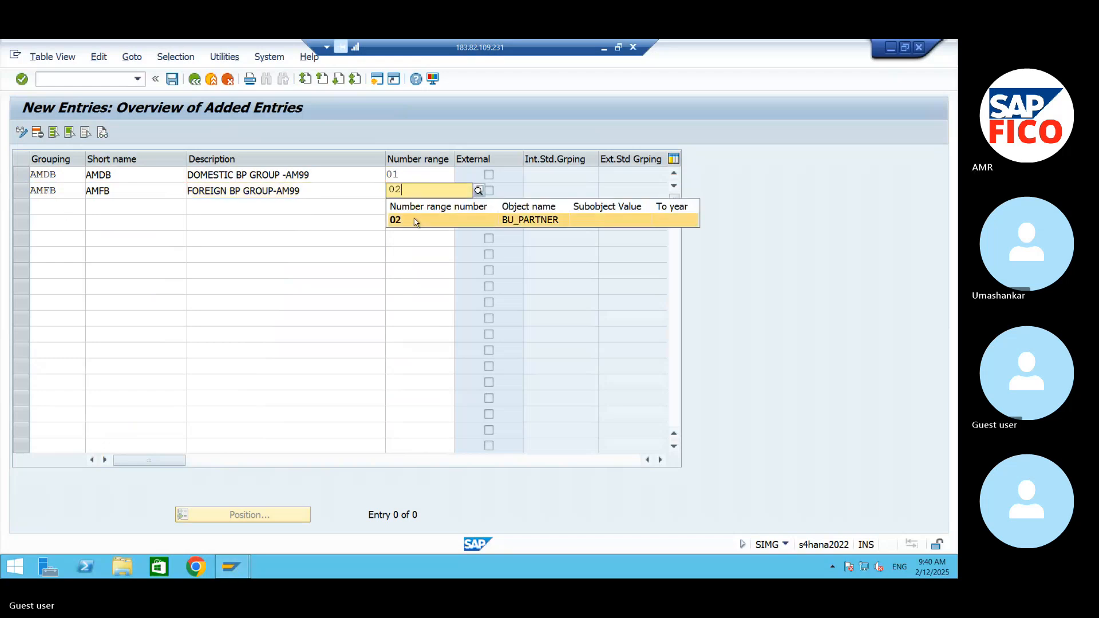
- Accept number range 02 for the foreign grouping and add a third grouping AMIB with the short name AMIB
left_click(411, 222)
left_click(62, 206)
type("A")
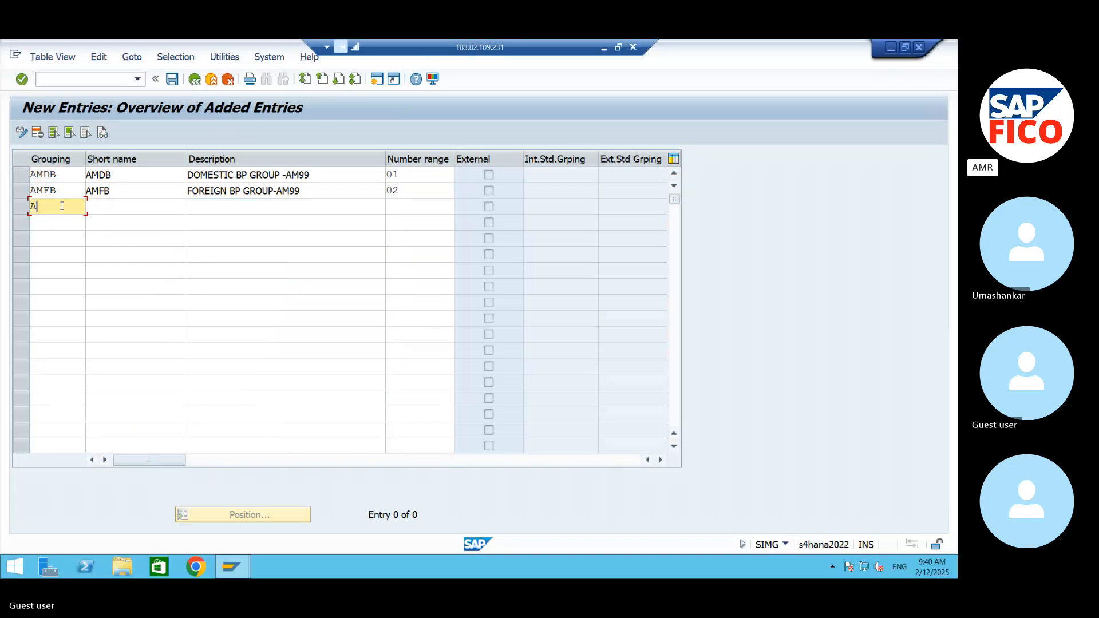
type("MIB")
key("Tab")
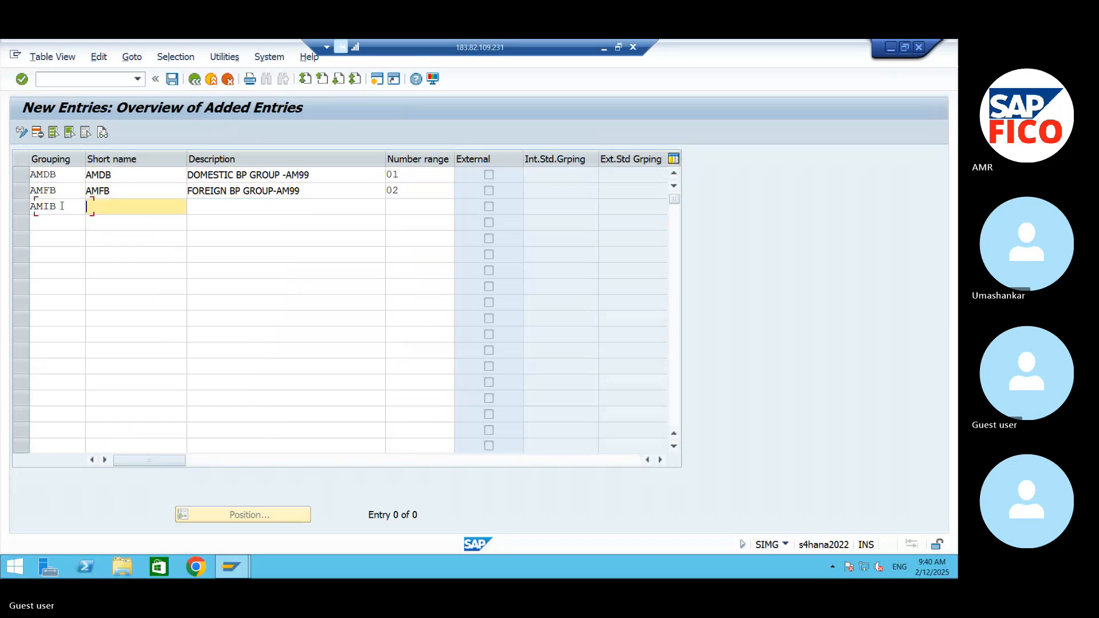
type("AMIB")
key("Tab")
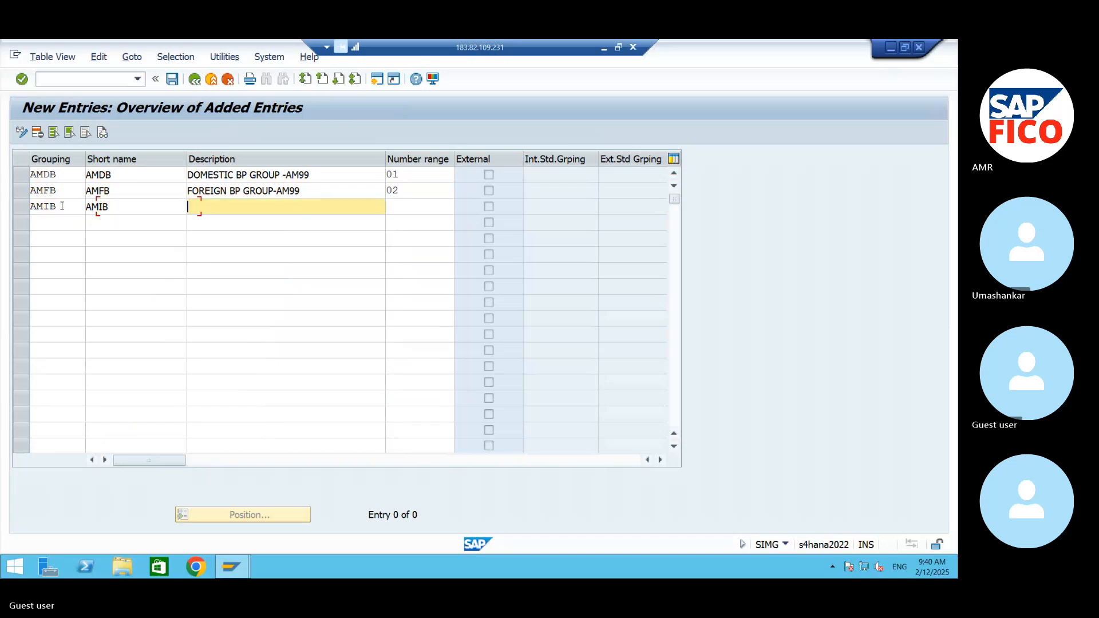
- Describe grouping AMIB as "INVENTORY BP GROUP - AM99" and assign it number range 03
type("INR")
key("BackSpace")
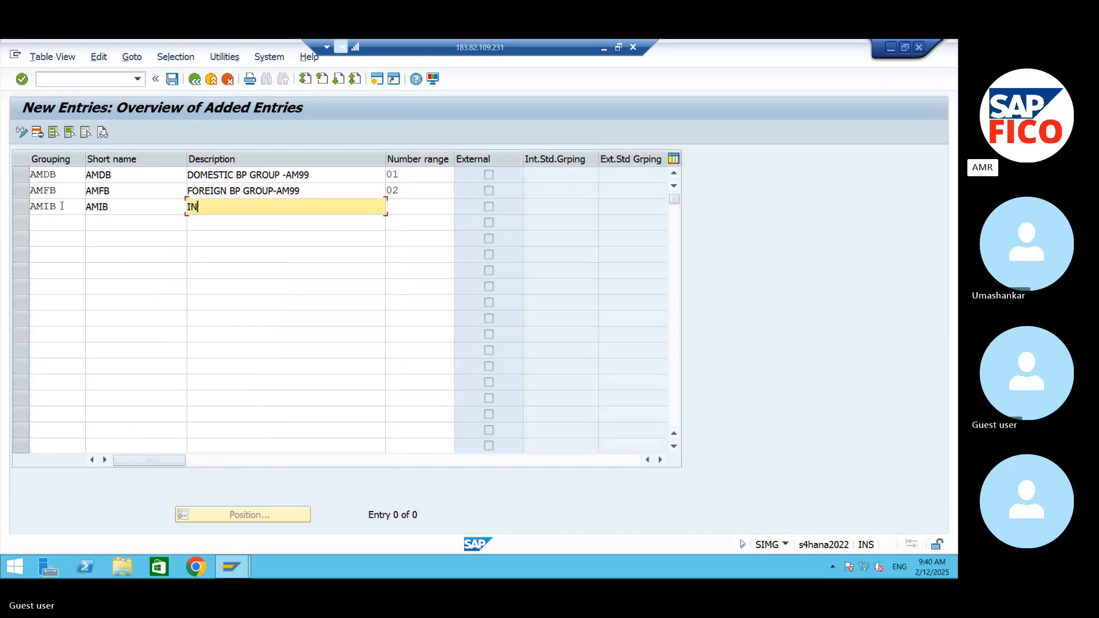
type("T")
key("BackSpace")
type("V")
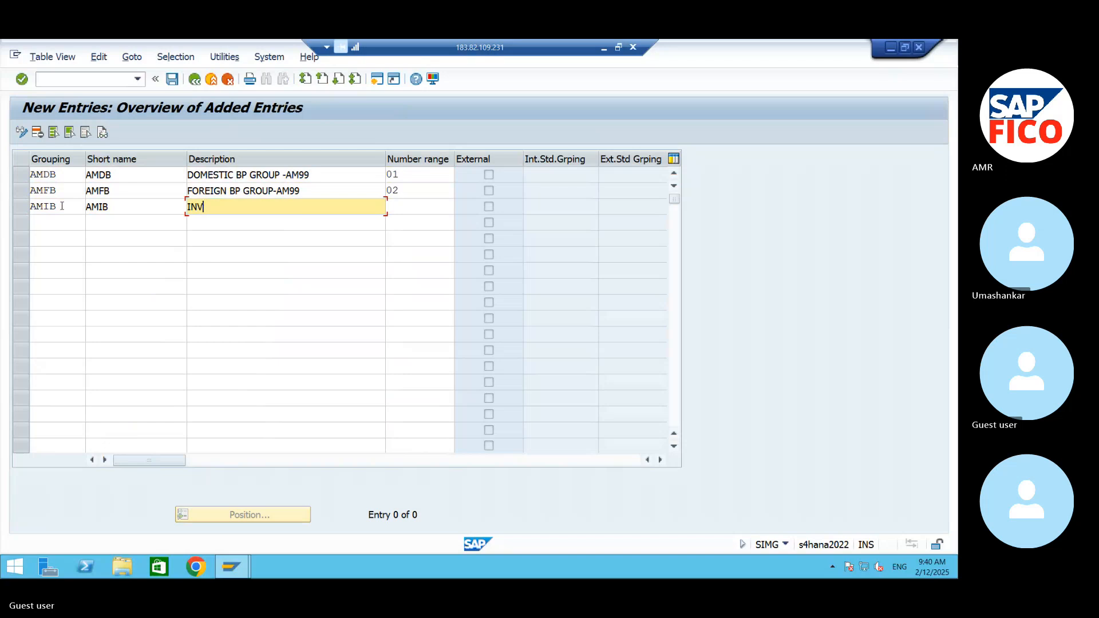
type("ENTORY BP GROUP - AM9")
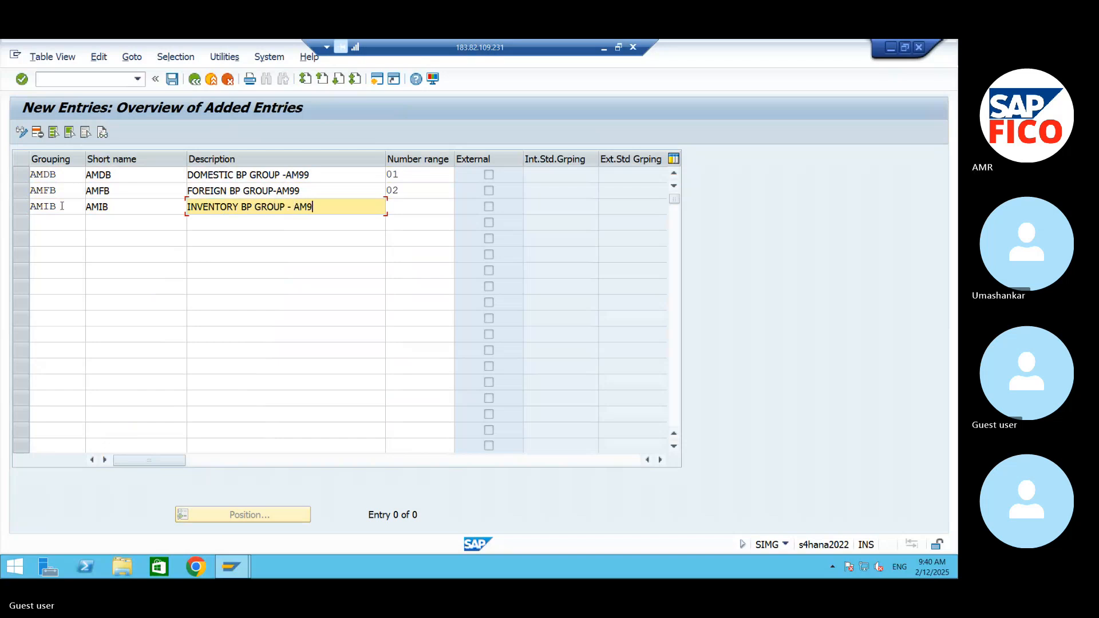
type("9")
key("Tab")
type("03")
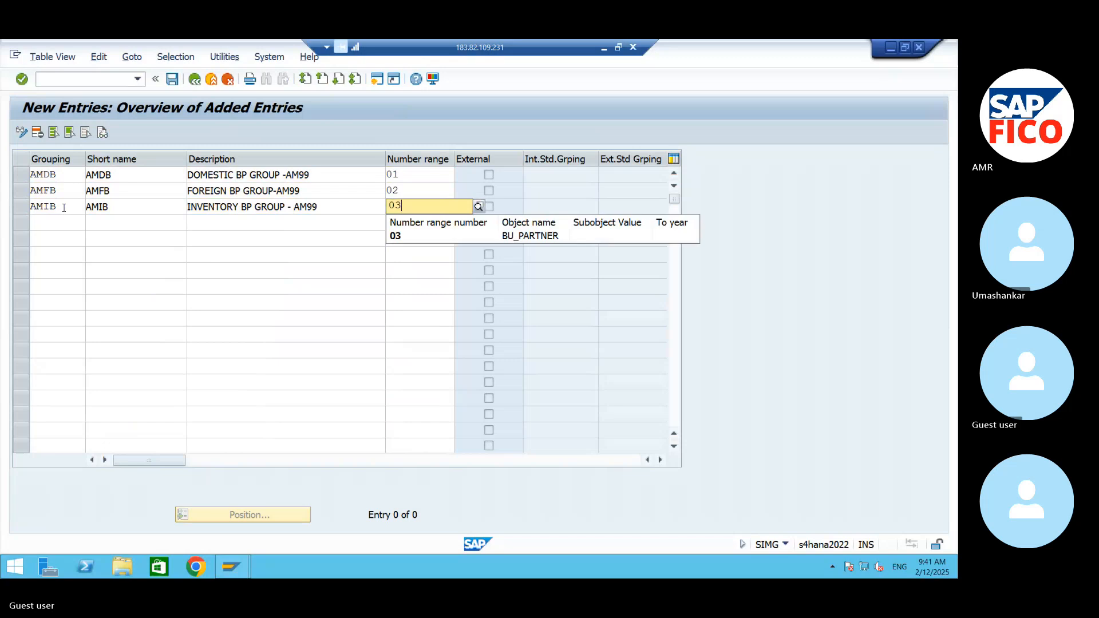
left_click(398, 235)
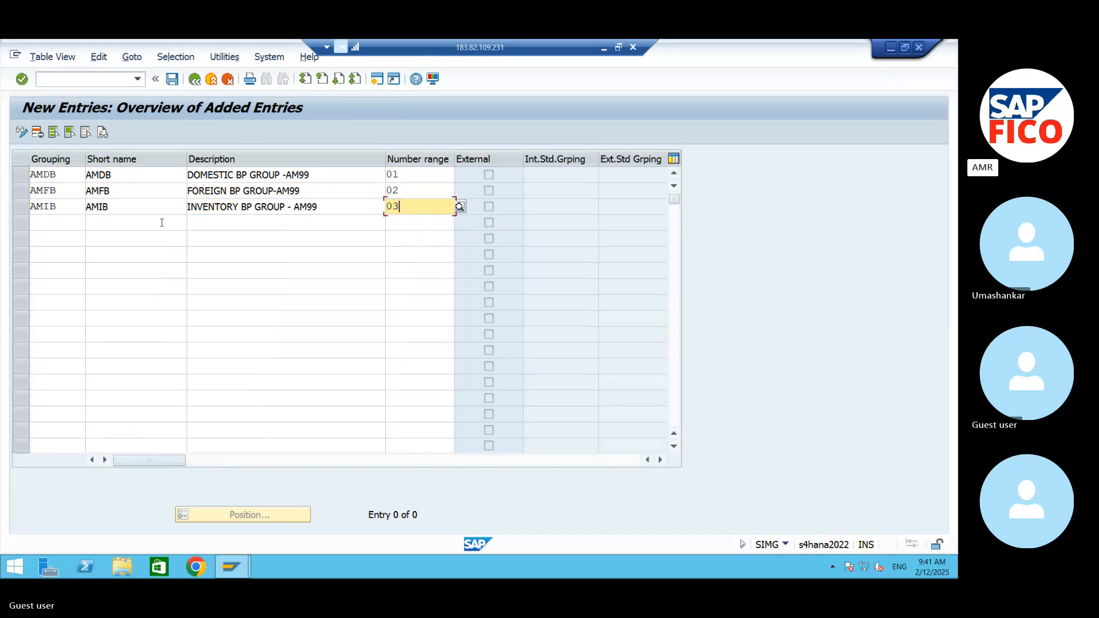
- Add a fourth grouping AMSB with the short name AMSB below the inventory one
left_click(37, 226)
type("AMS")
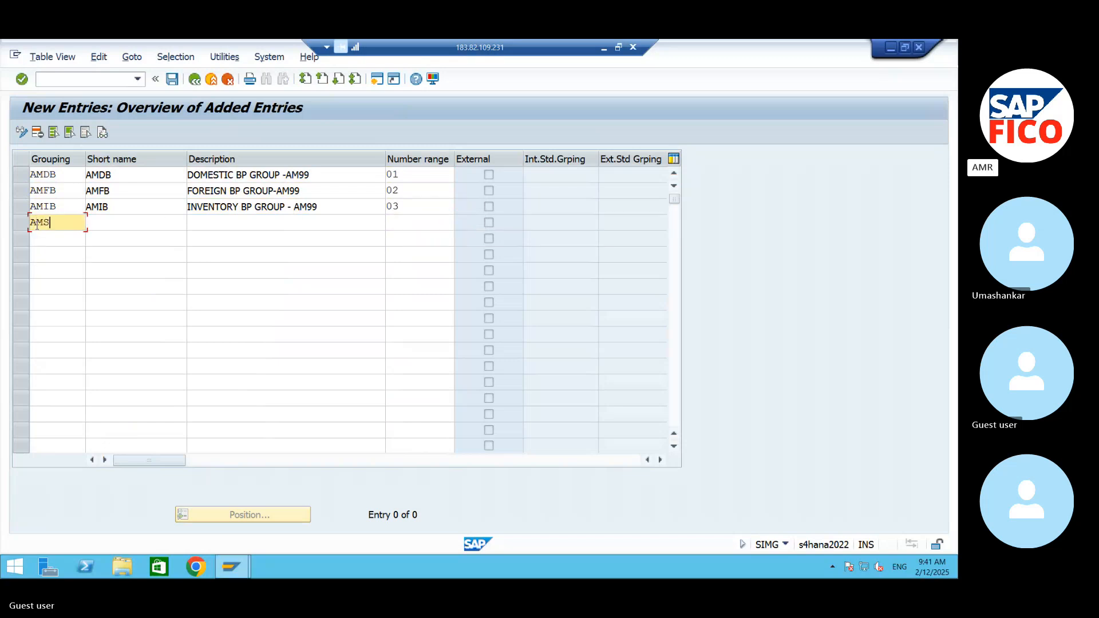
type("B")
key("Tab")
type("AMSB")
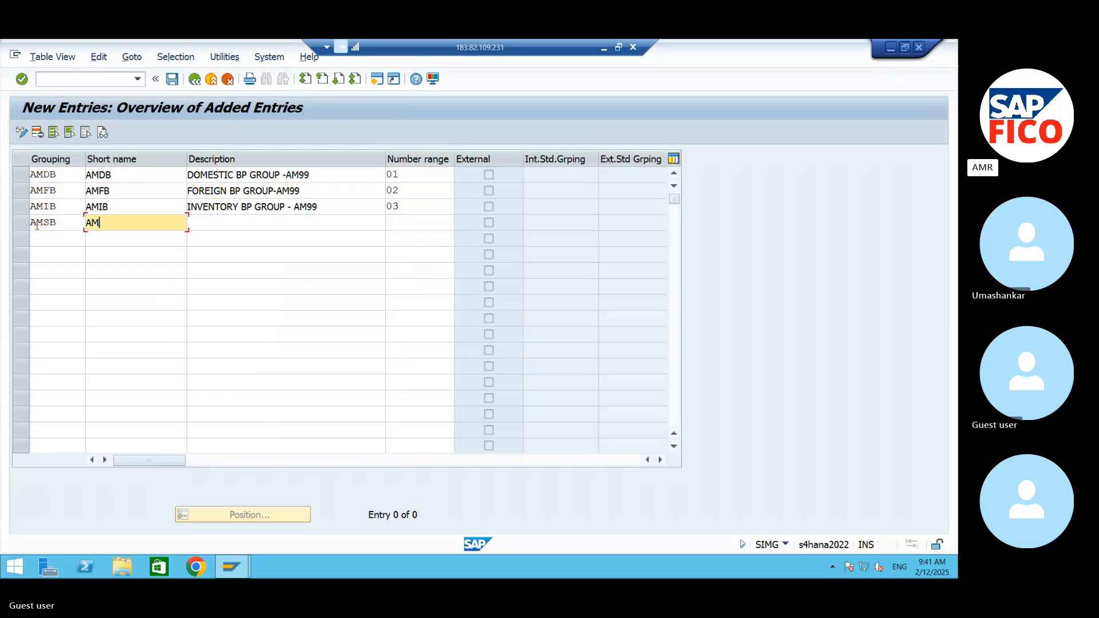
key("Tab")
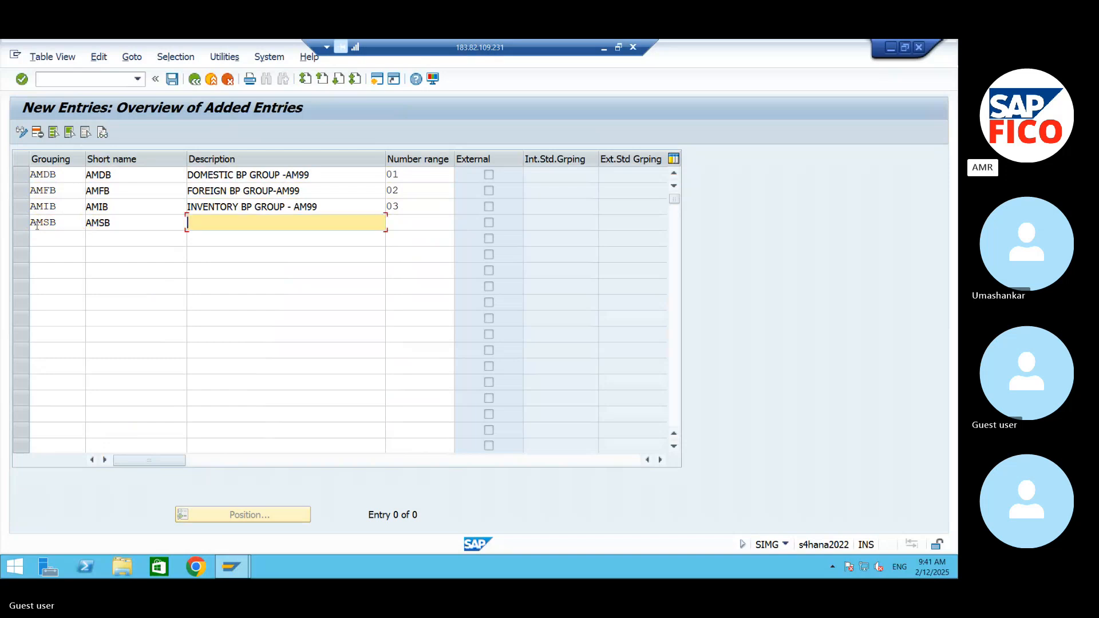
- Describe grouping AMSB as "SERVICE BP GROPU-AM99" and assign it number range 04
type("SERVI")
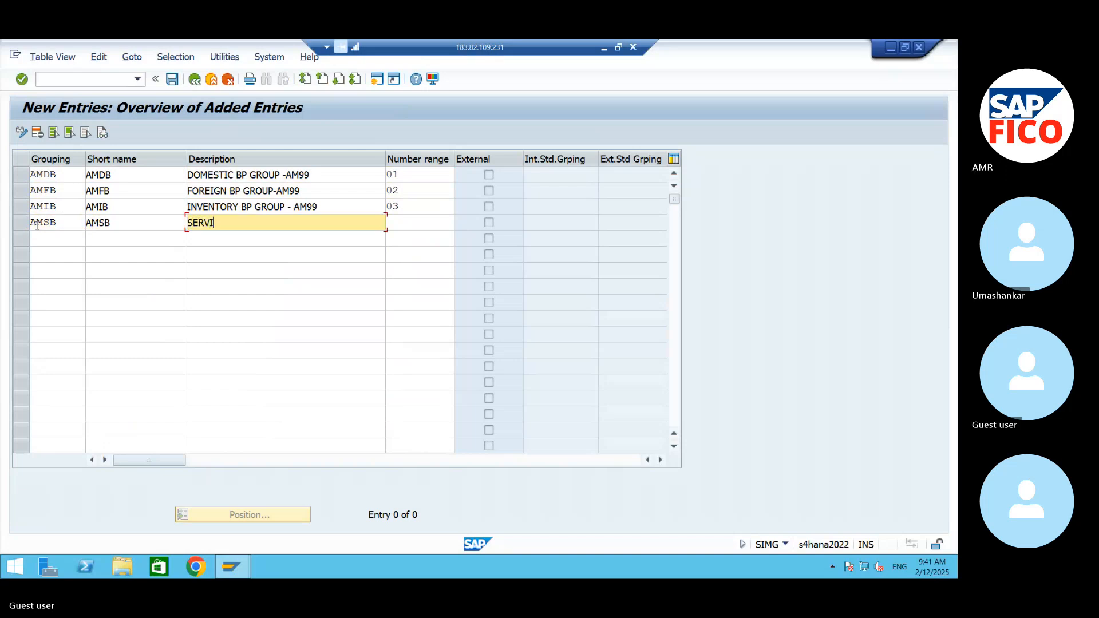
type("CE BP GROPU-AM99")
key("Tab")
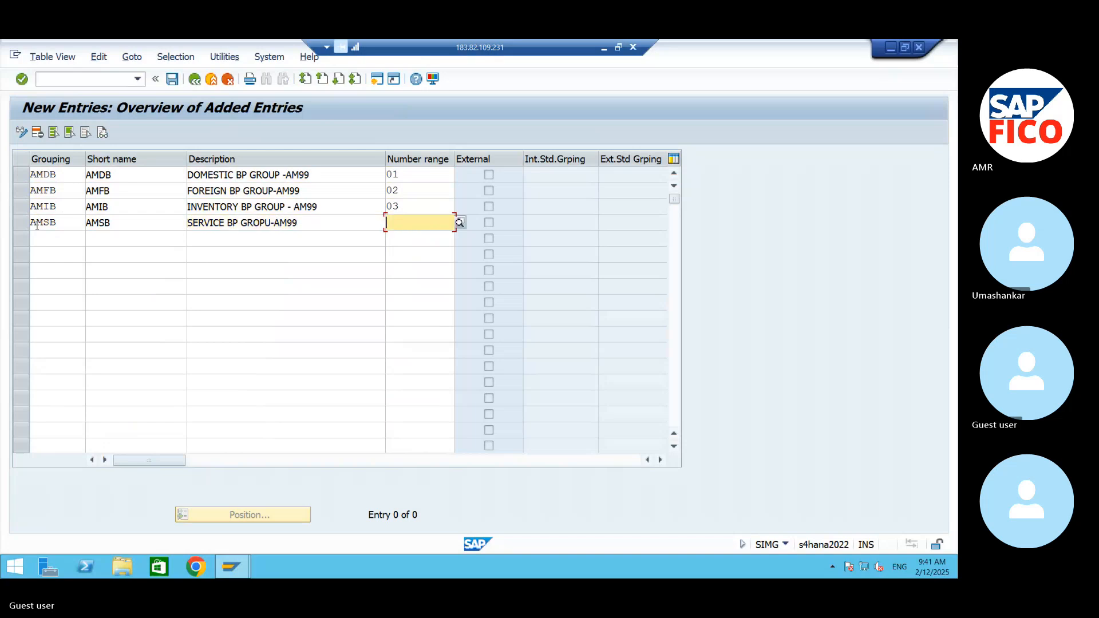
type("04")
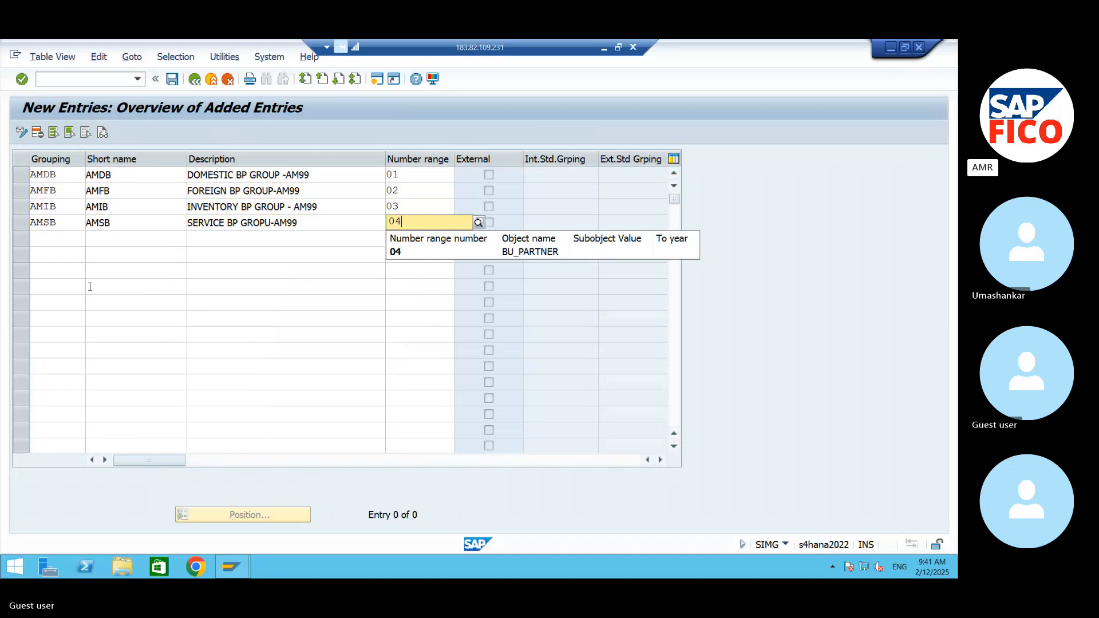
- Add a fifth grouping AMOB with the short name AMOB below the service one
left_click(67, 243)
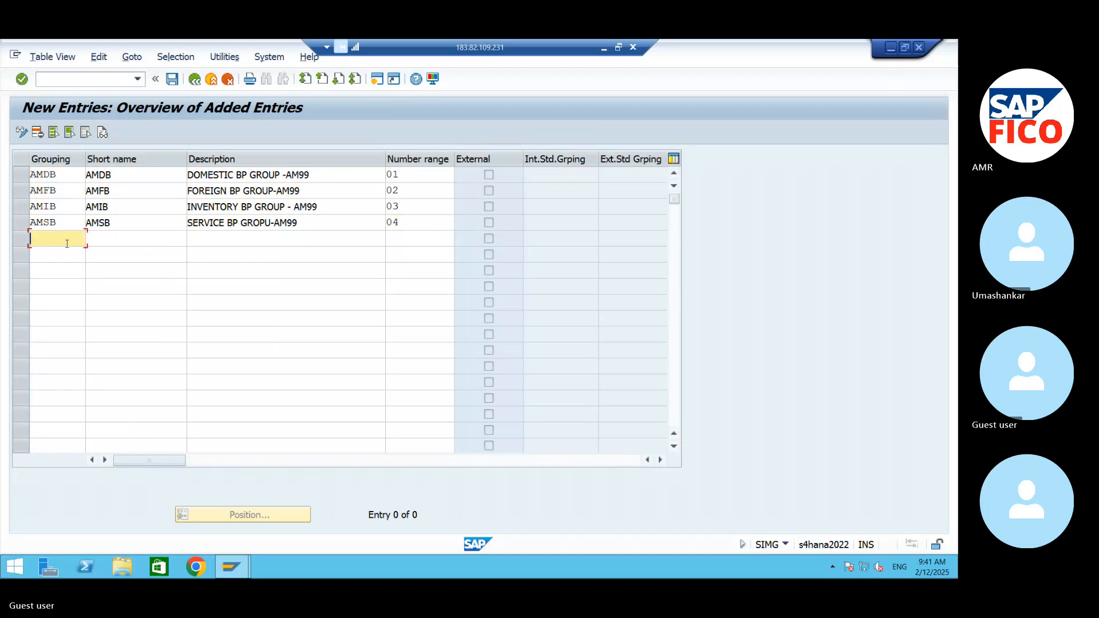
type("AMOB")
key("Tab")
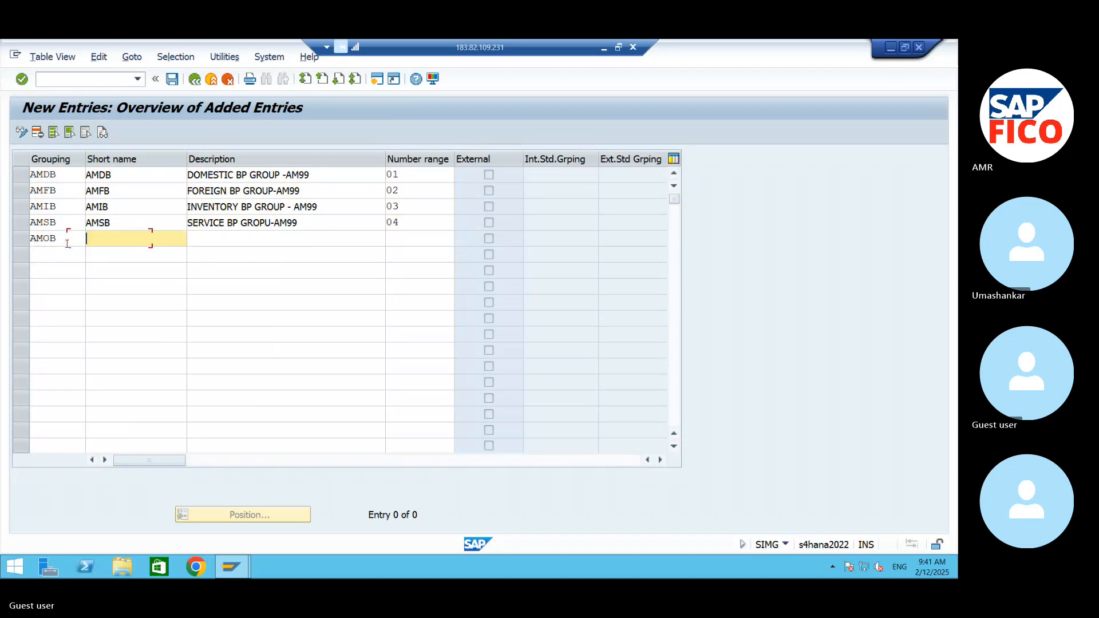
type("AMOB")
key("Tab")
- Describe grouping AMOB as "ONE TIME BP GROUP-AM99" and assign it number range 05
type("O")
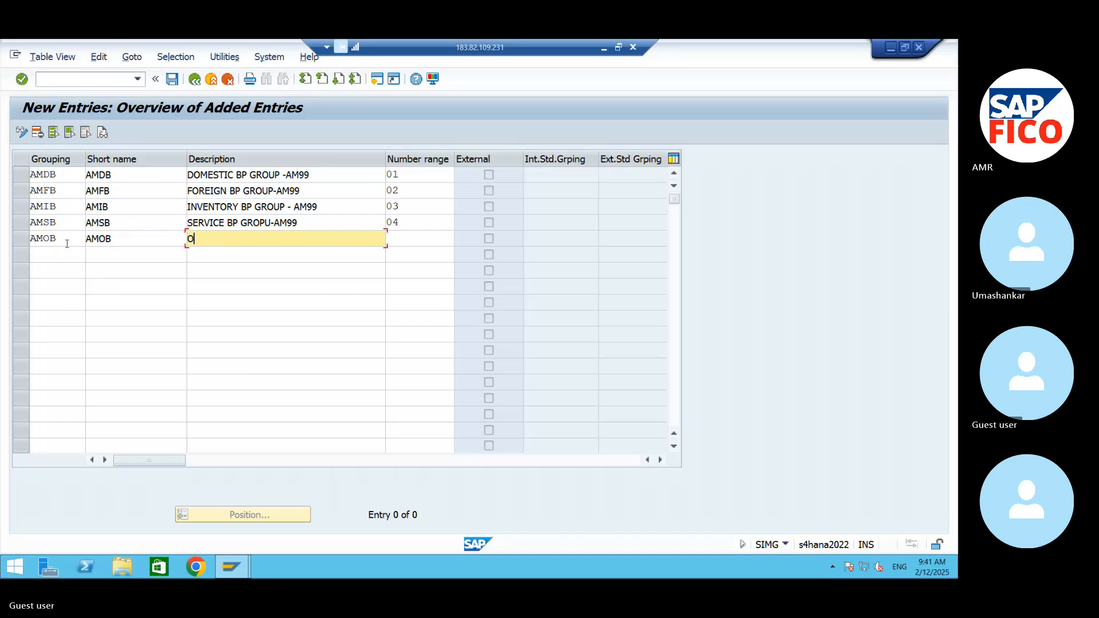
type("NE TI")
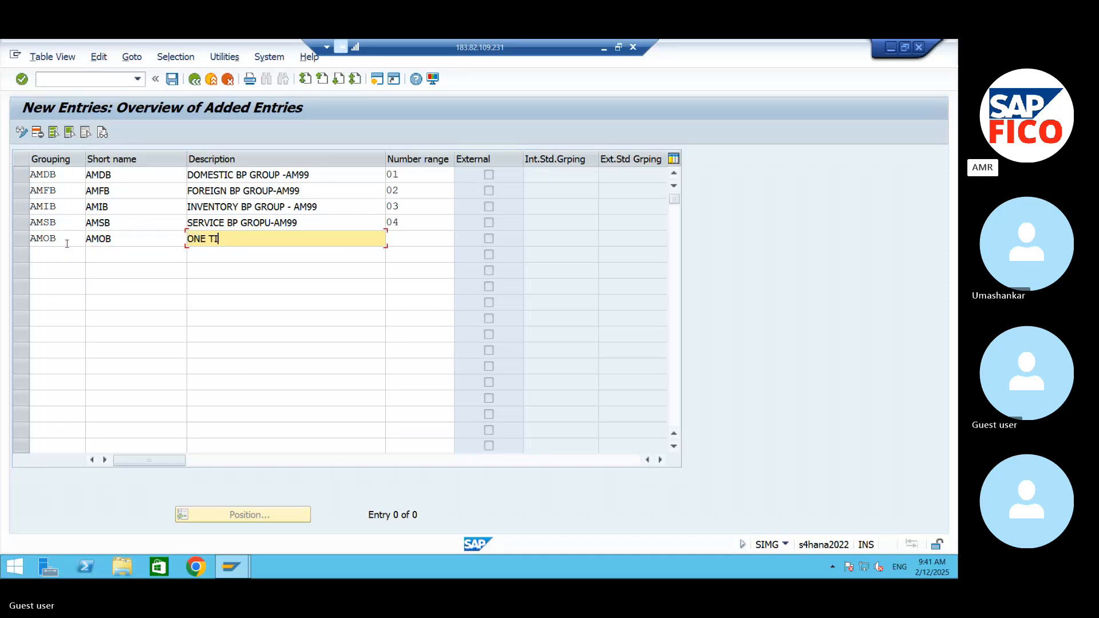
type("ME BP GROUP-A")
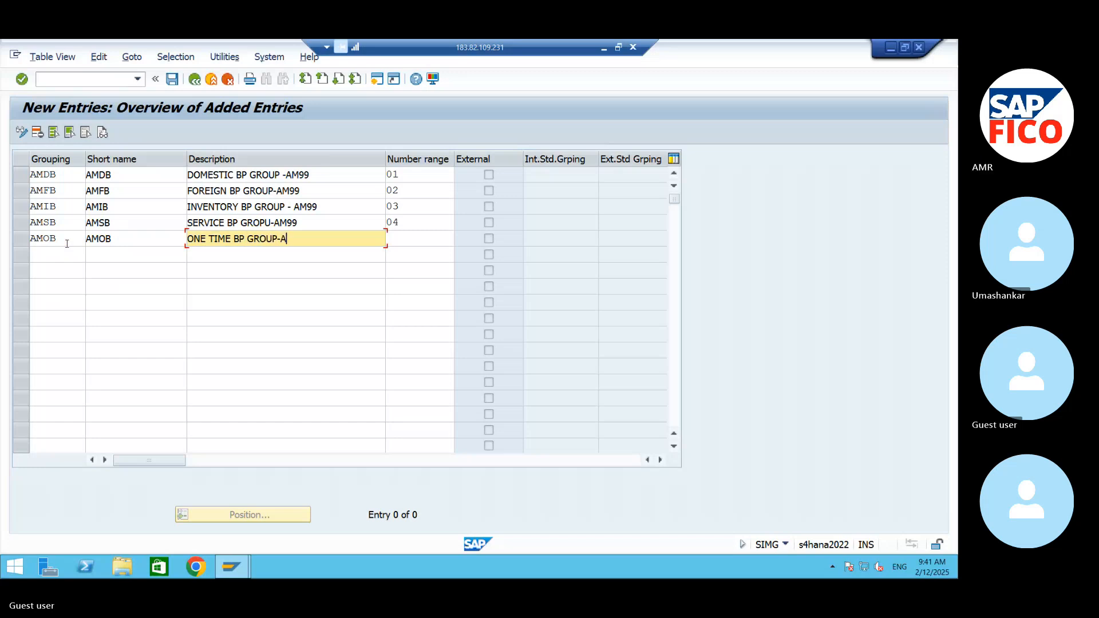
type("M")
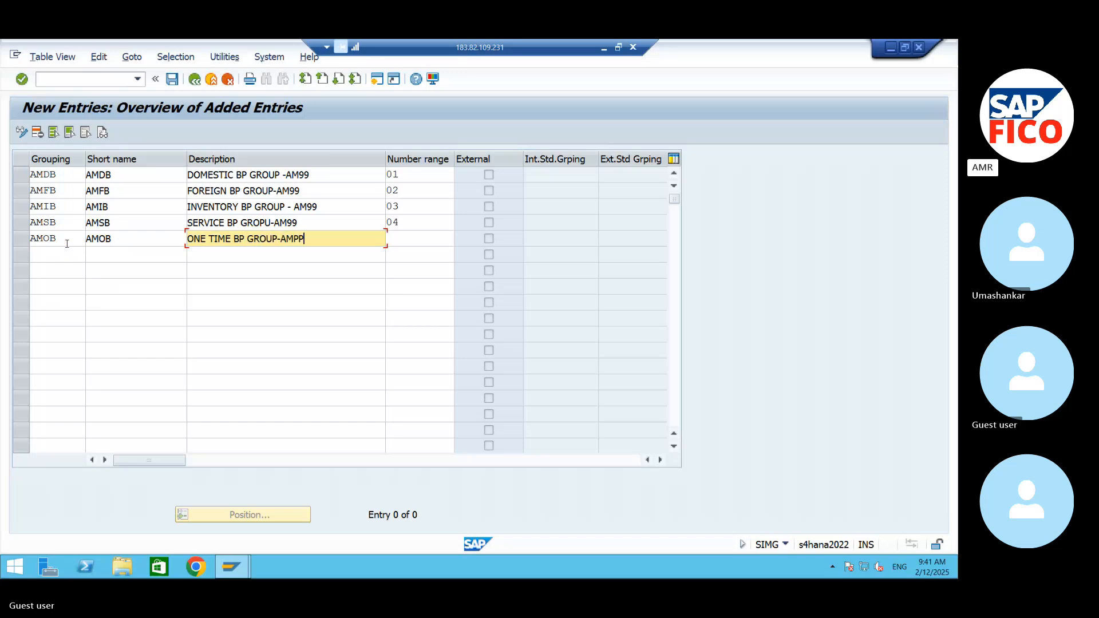
type("99")
key("Tab")
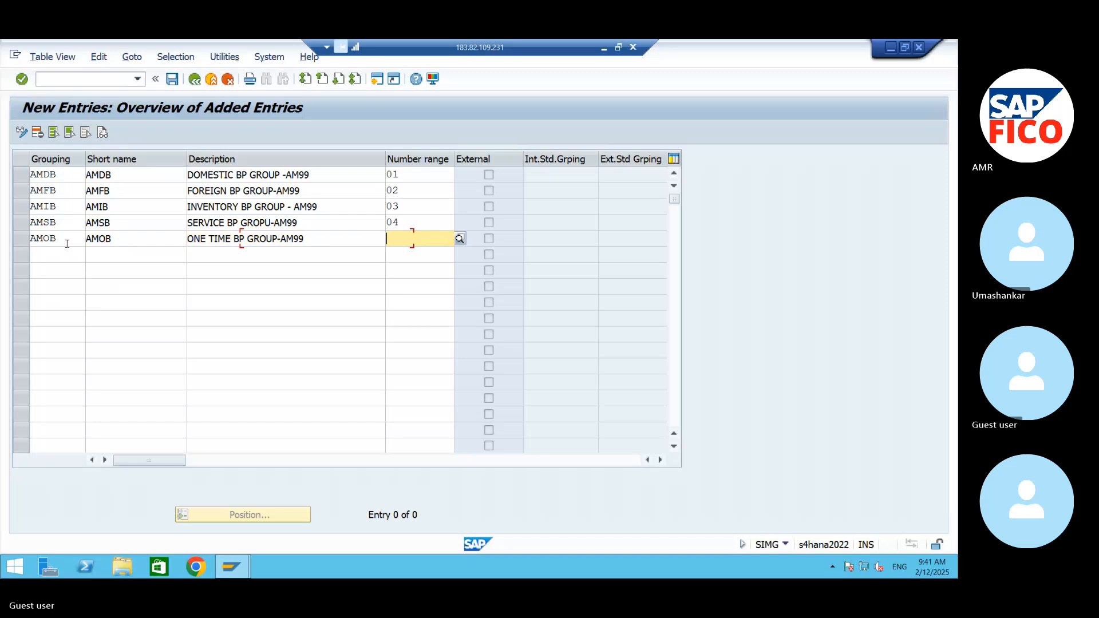
type("05")
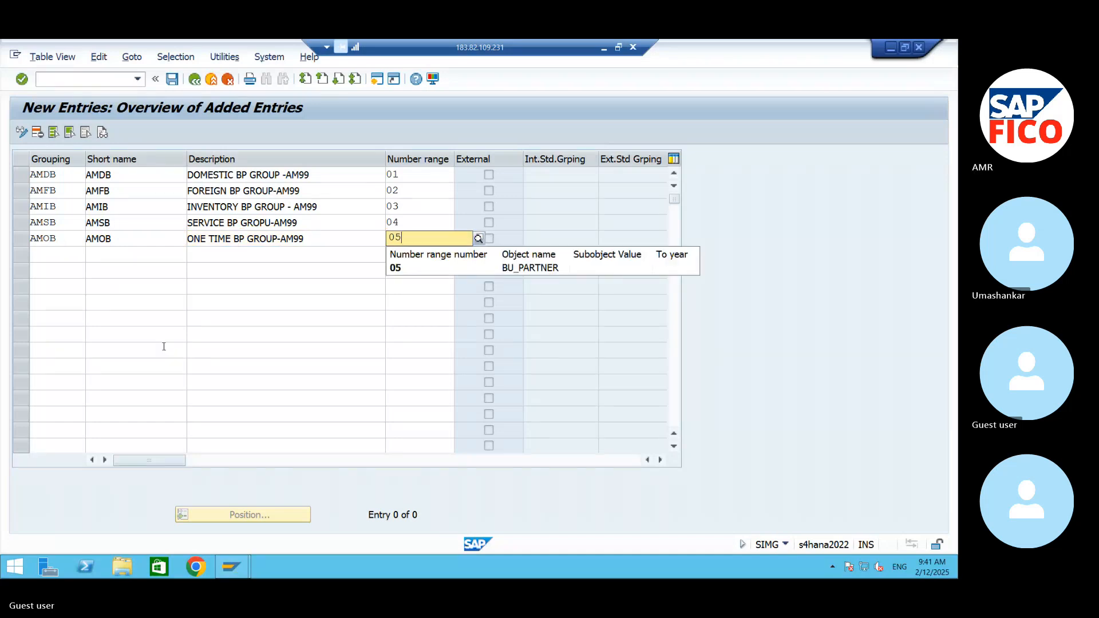
left_click(440, 268)
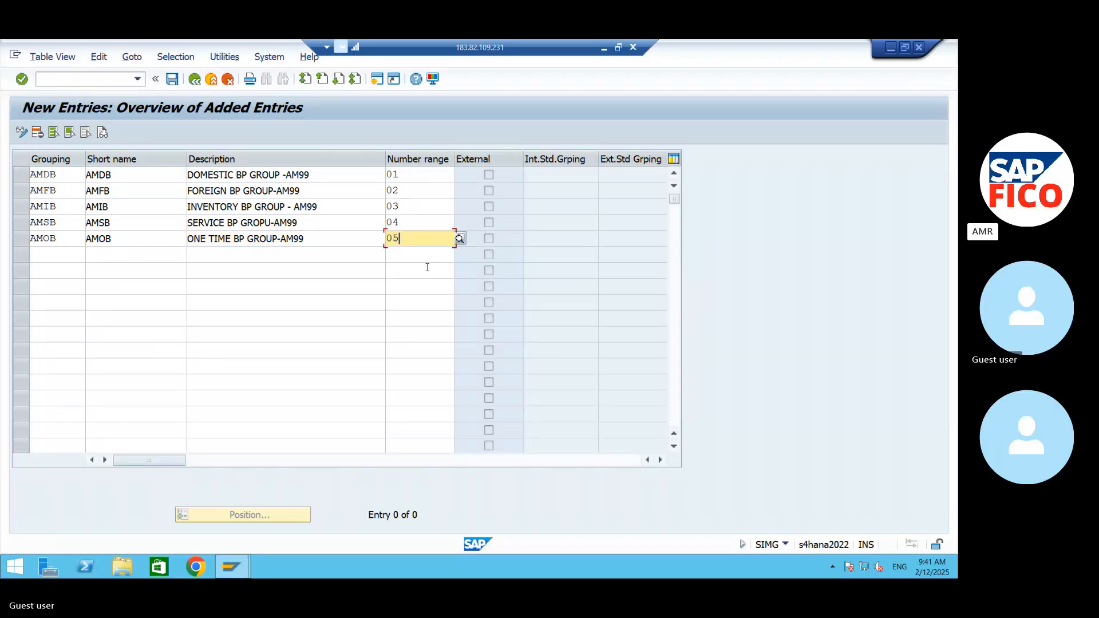
- Try to save the new groupings, and change the domestic grouping key to 99DB and the foreign one to 99FB
left_click(172, 82)
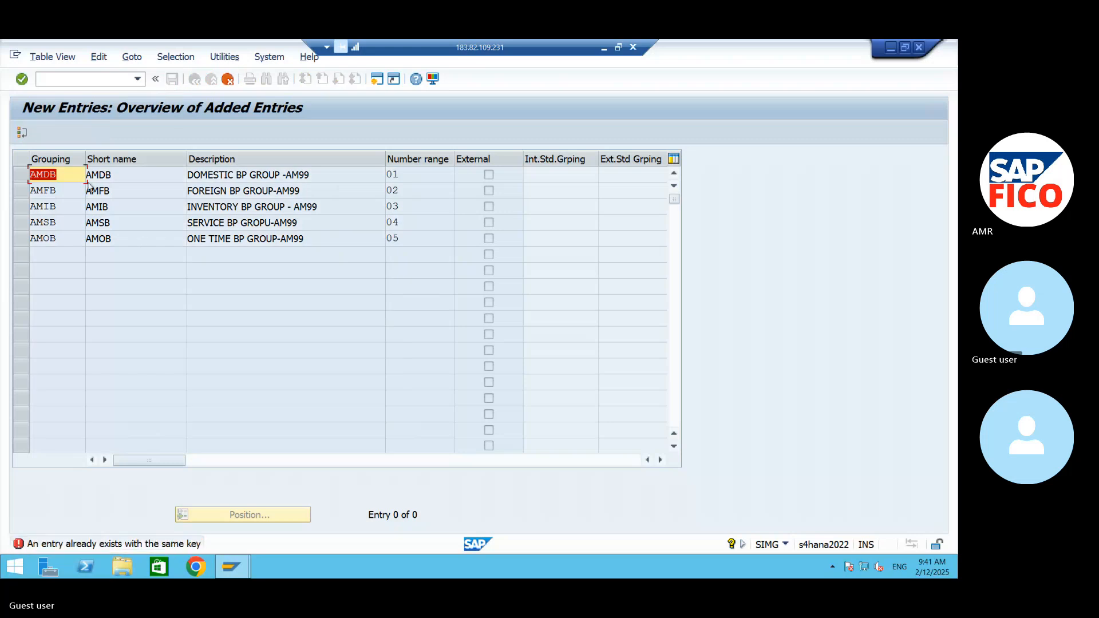
type("99DB")
key("Return")
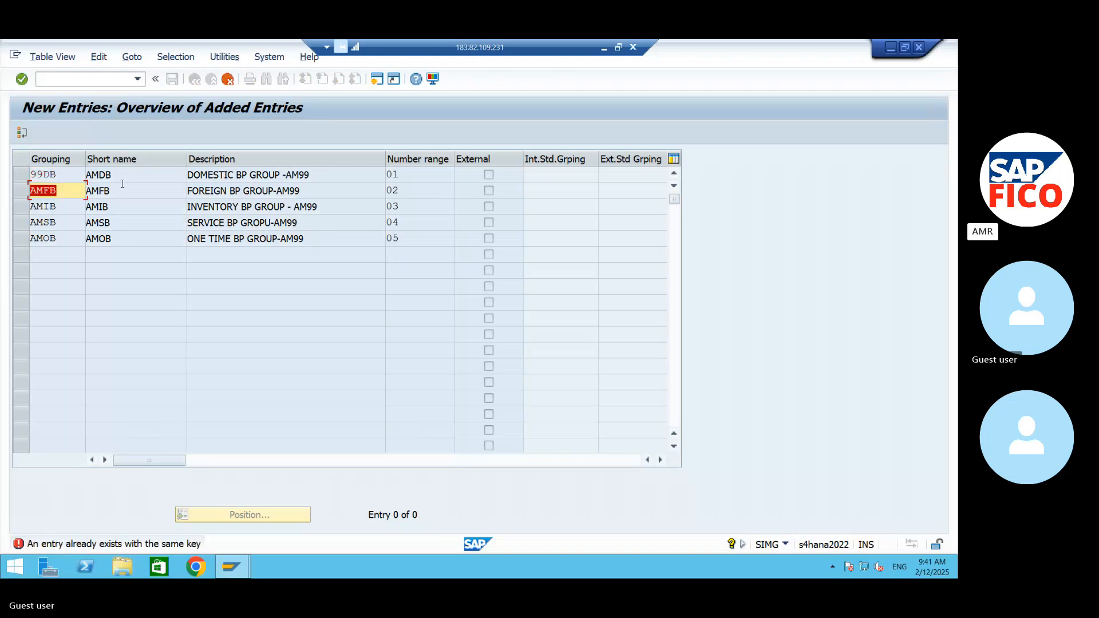
type("99FB")
left_click(80, 204)
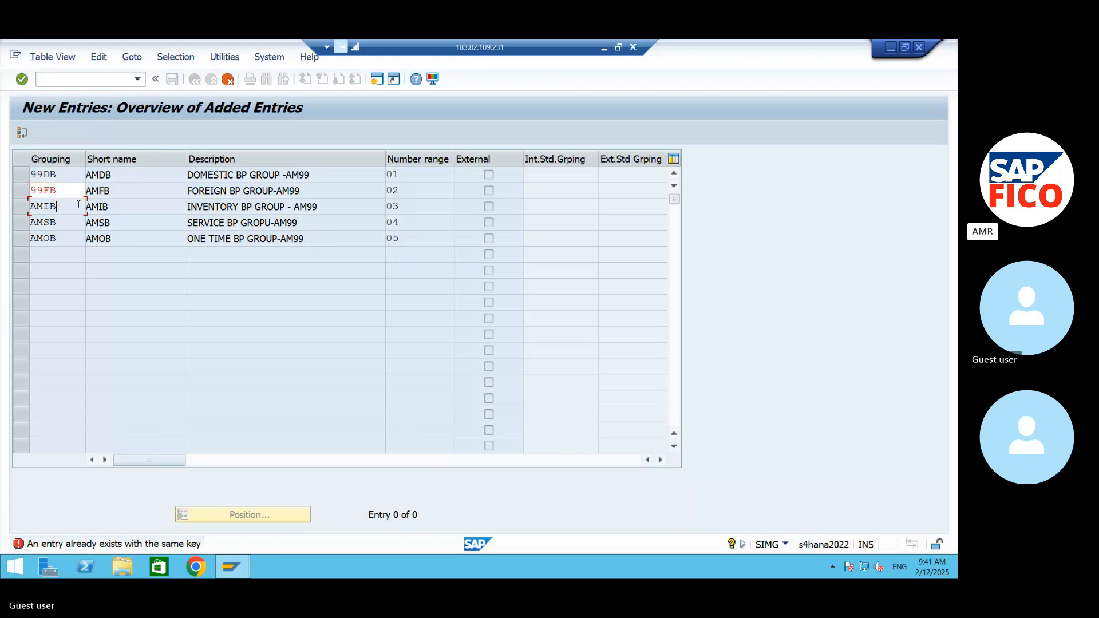
key("Return")
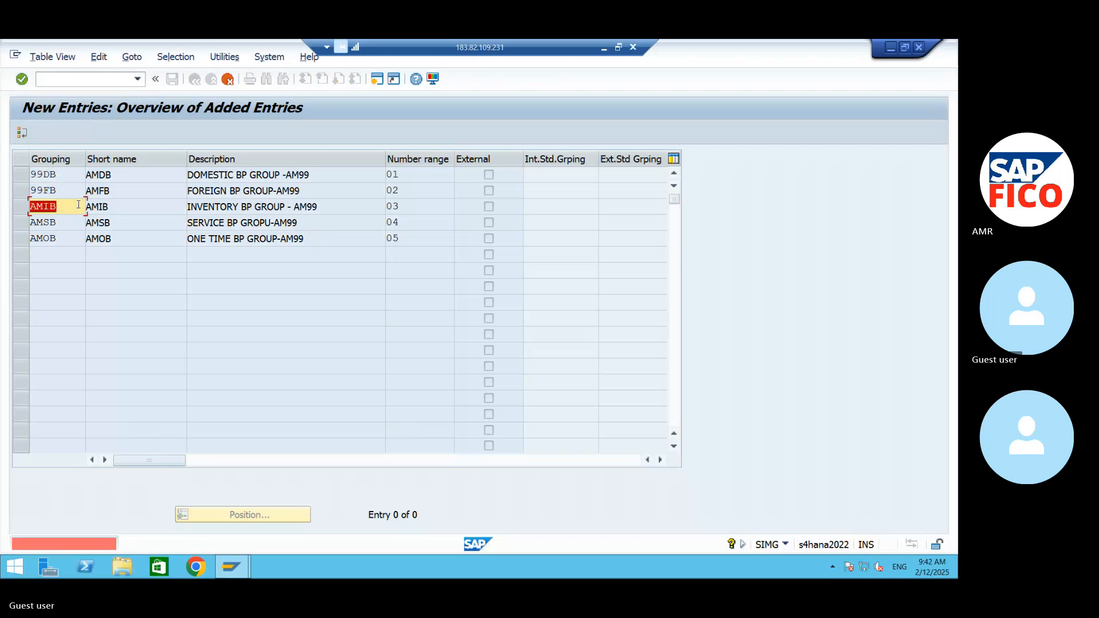
- Change the inventory grouping key to 99IB and the service grouping key to 99SB, and save the entries
type("99IB")
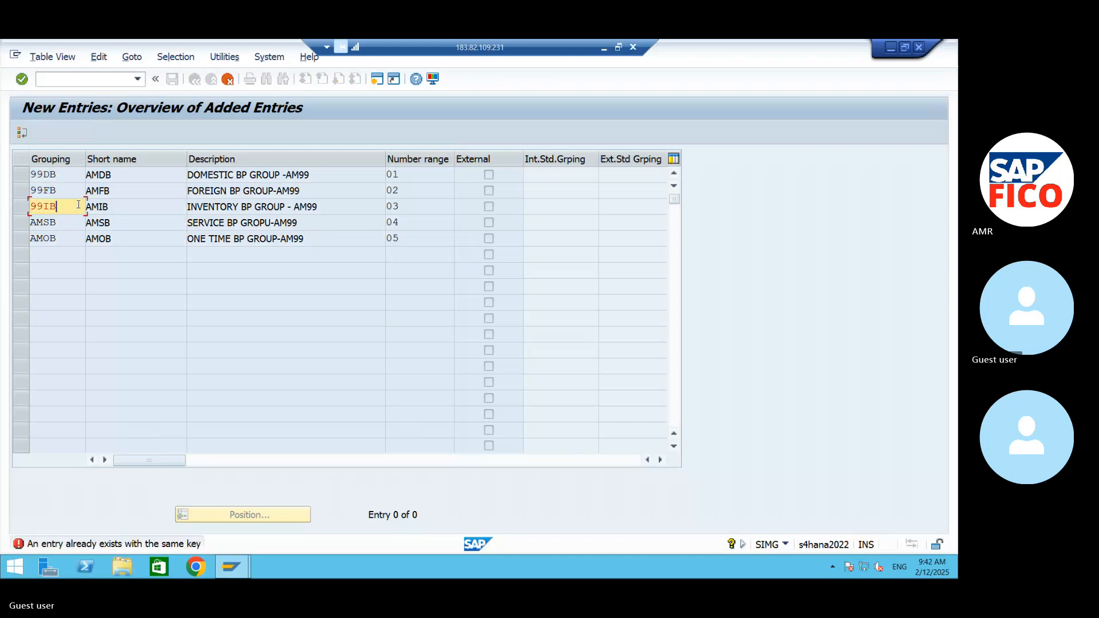
key("Return")
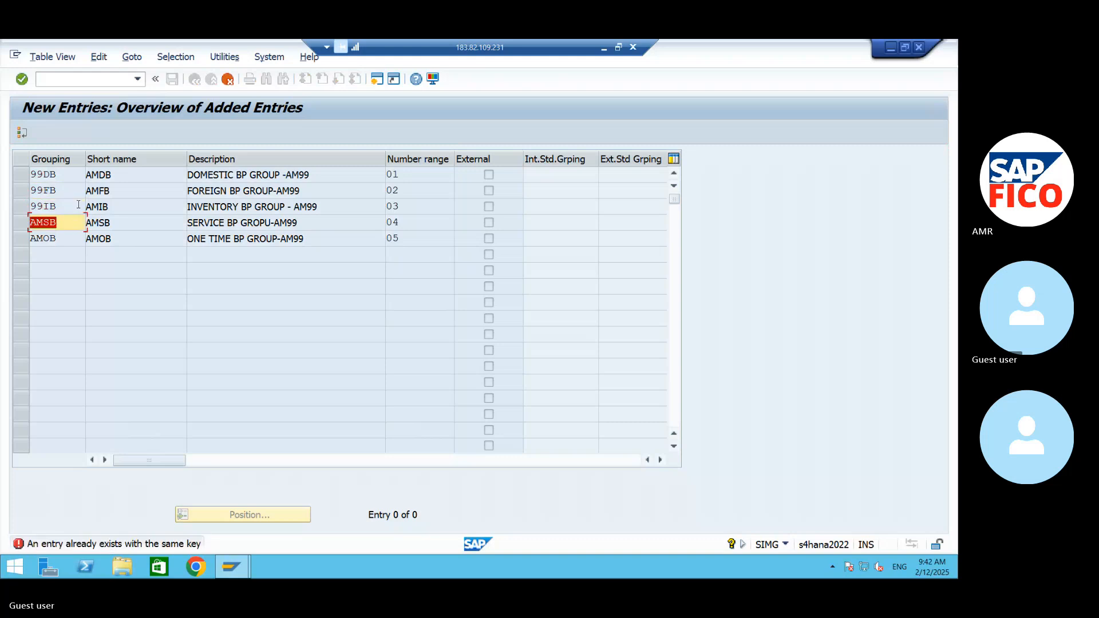
type("99")
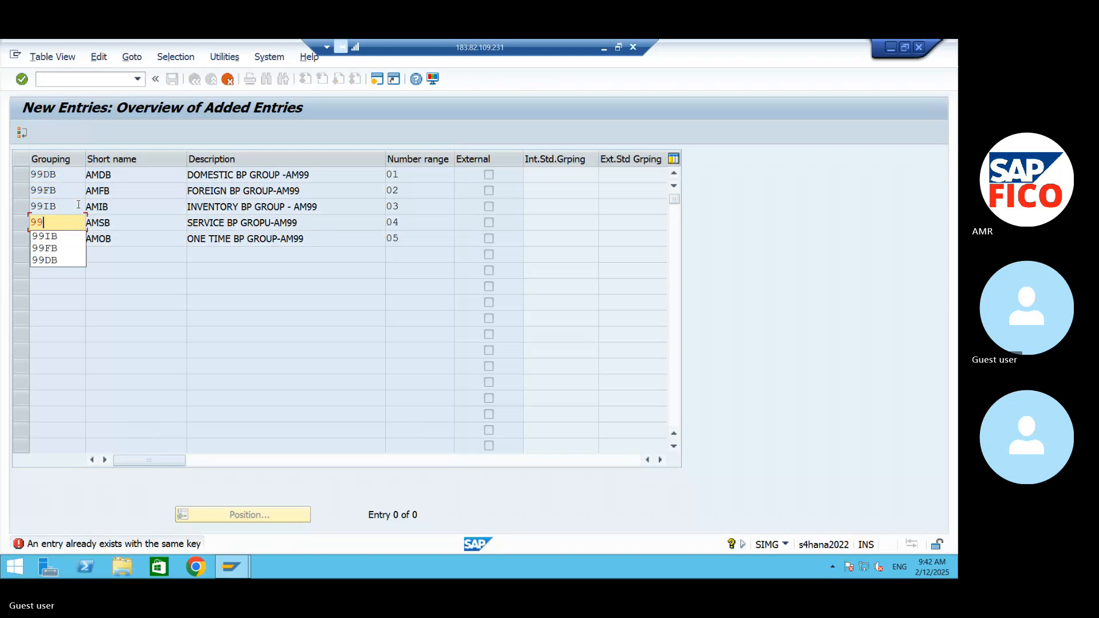
type("SB")
key("Return")
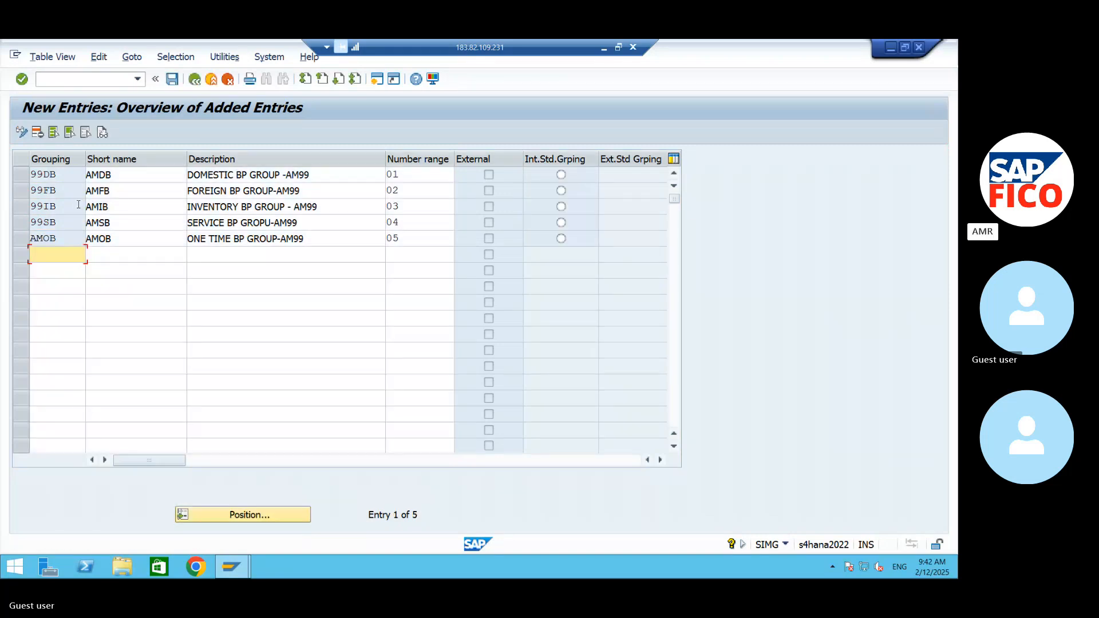
key("ctrl+s")
- Delete the one-time grouping entry AMOB from the new entries
left_click(60, 237)
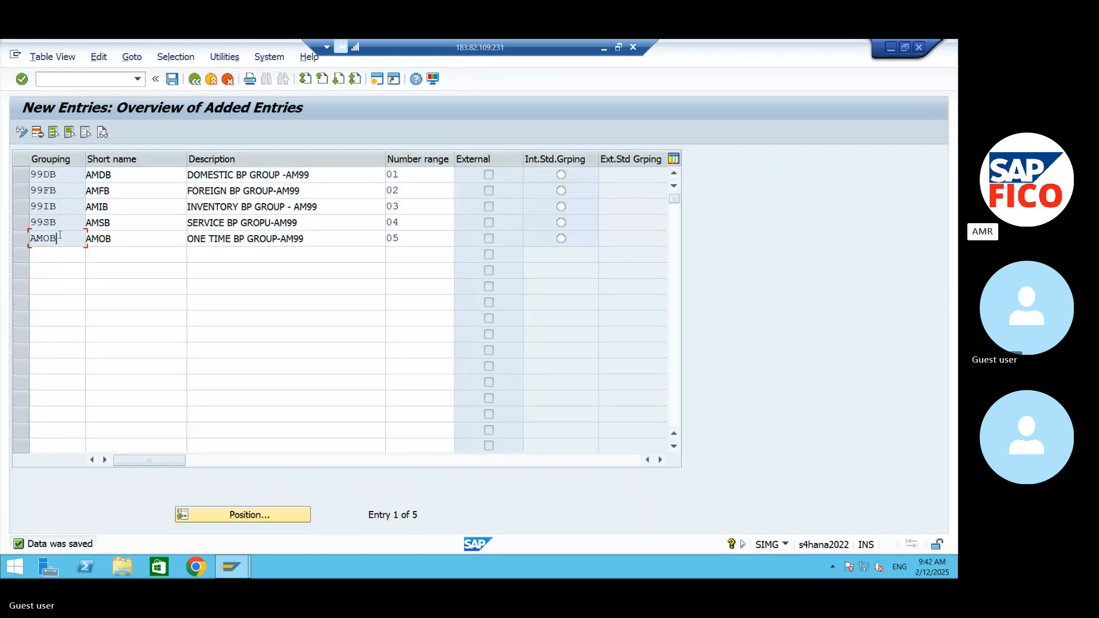
double_click(59, 239)
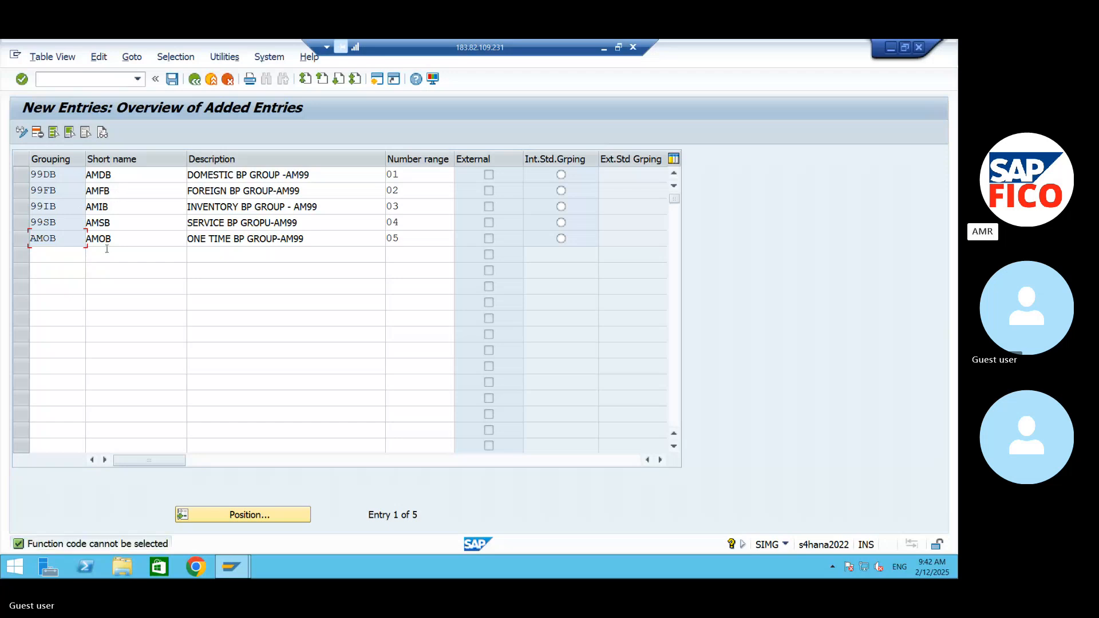
right_click(23, 240)
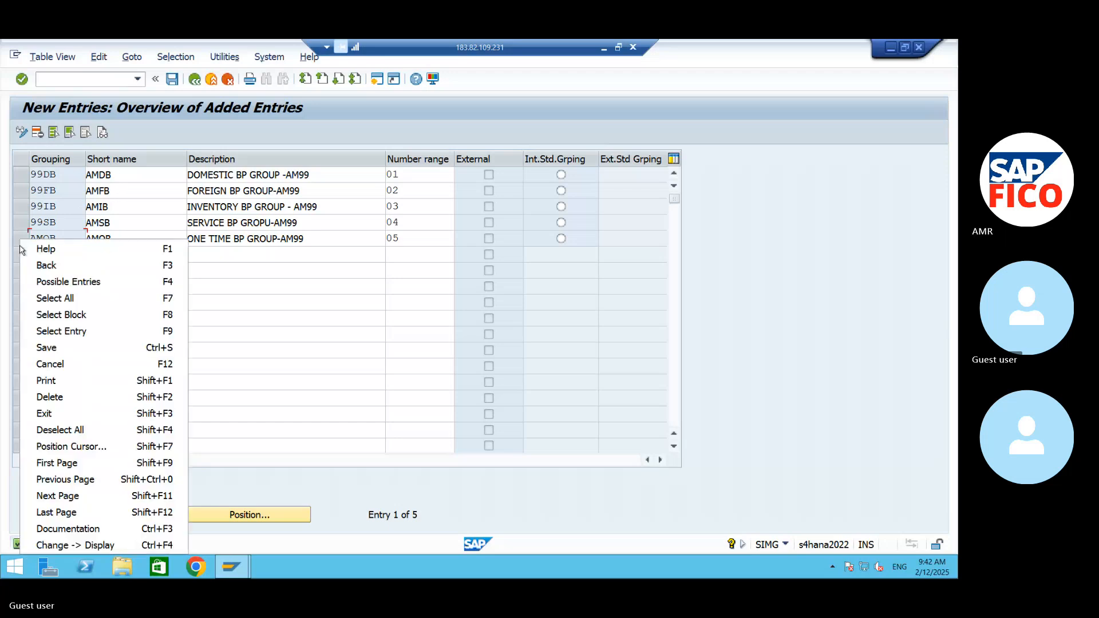
left_click(22, 241)
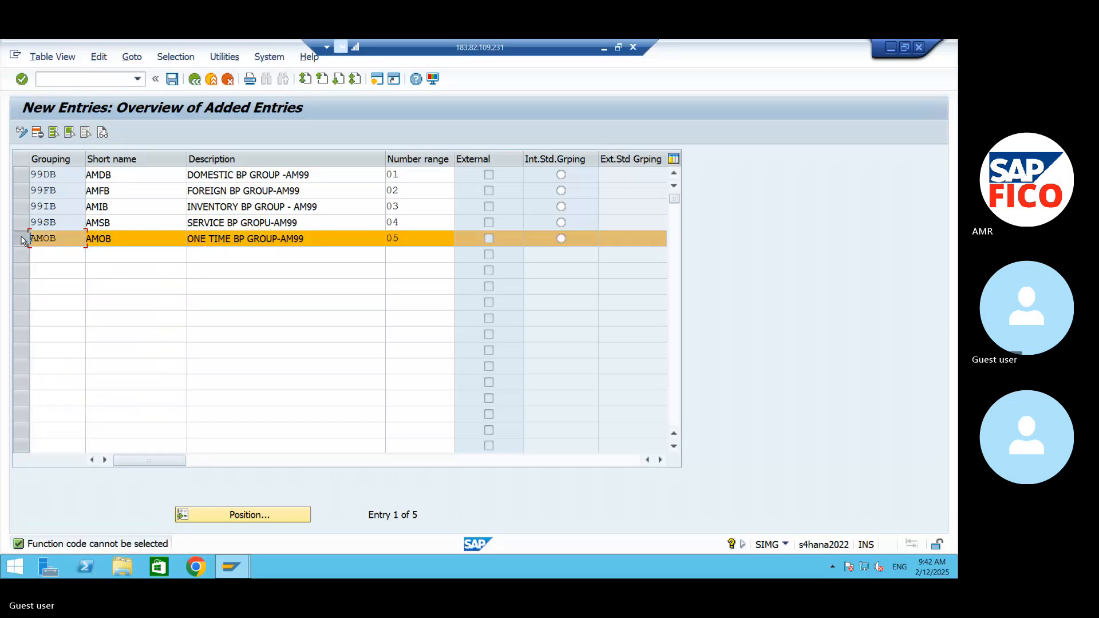
left_click(37, 132)
- Add a replacement grouping 99OB with the short name 99OB below the service grouping
type("9")
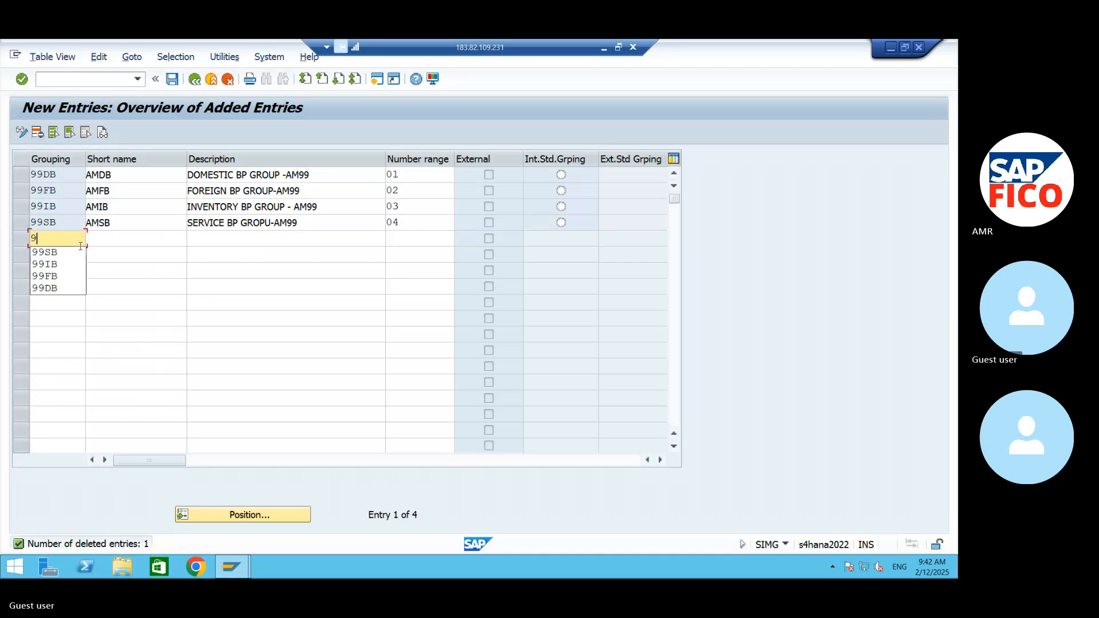
type("9OB")
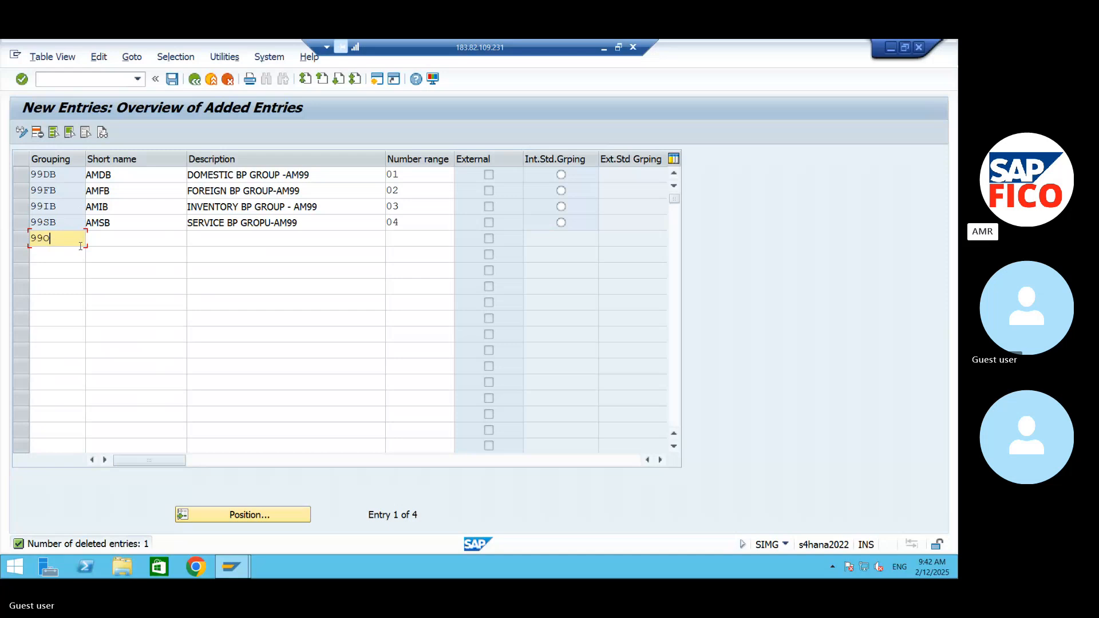
left_click(120, 239)
type("99OB")
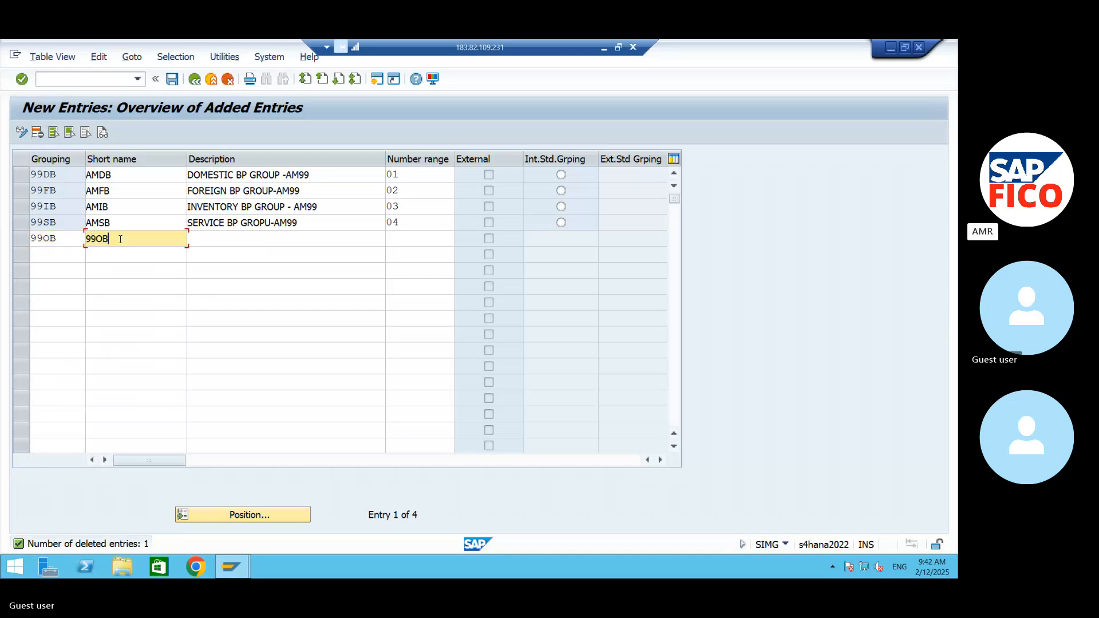
- Describe grouping 99OB as "ONE TIME BP GROUP-AM99" and assign it number range 05
key("Tab")
type("ON")
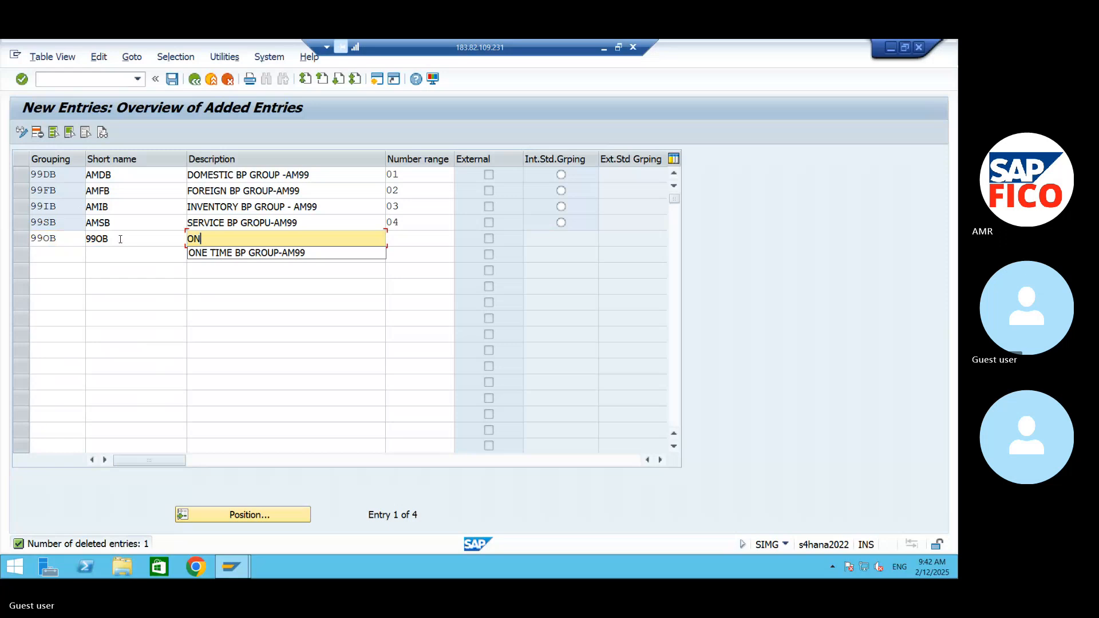
type("E TIME ")
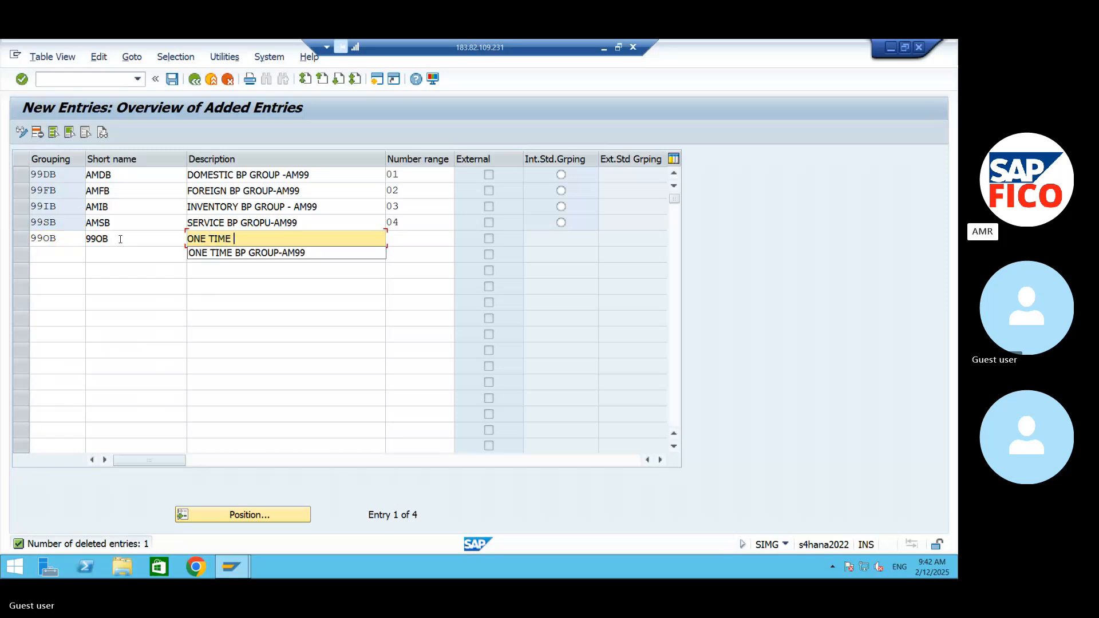
type("BP -")
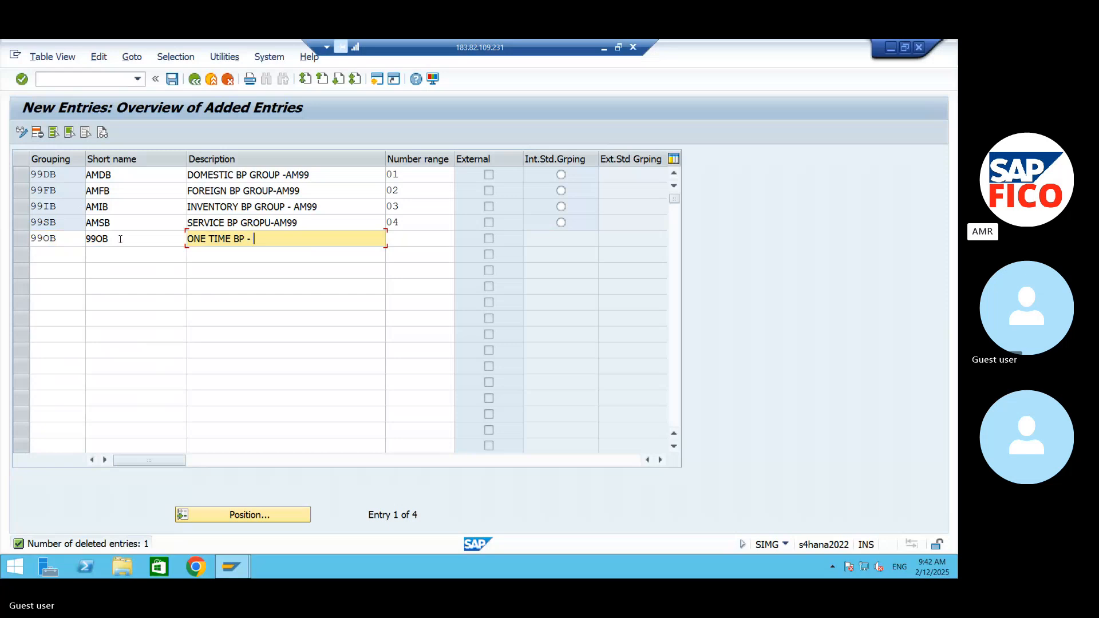
key("BackSpace")
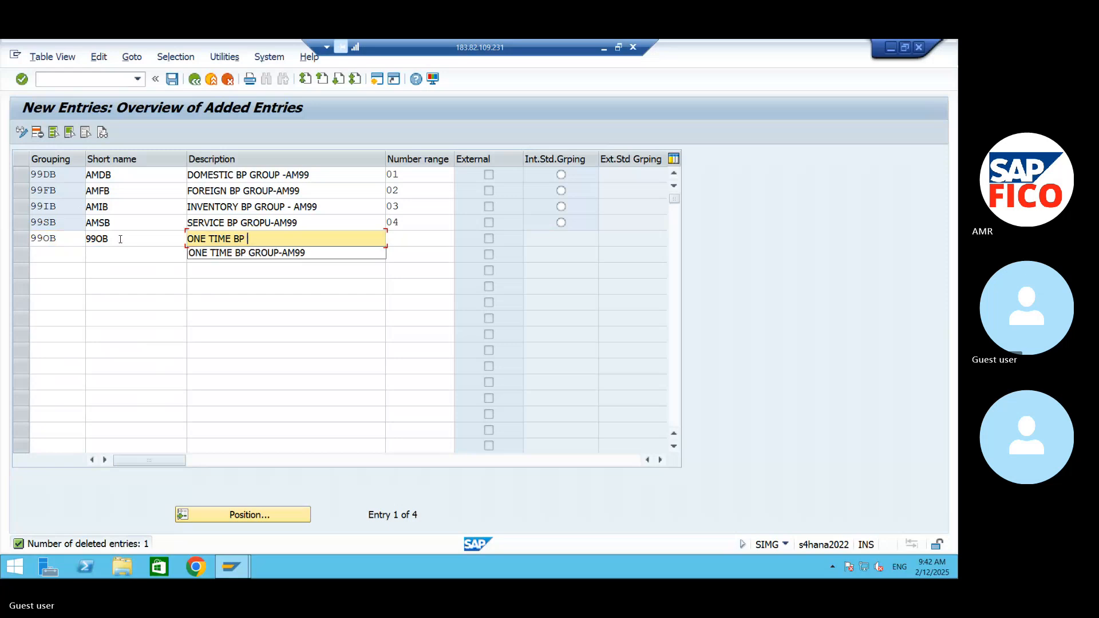
left_click(268, 254)
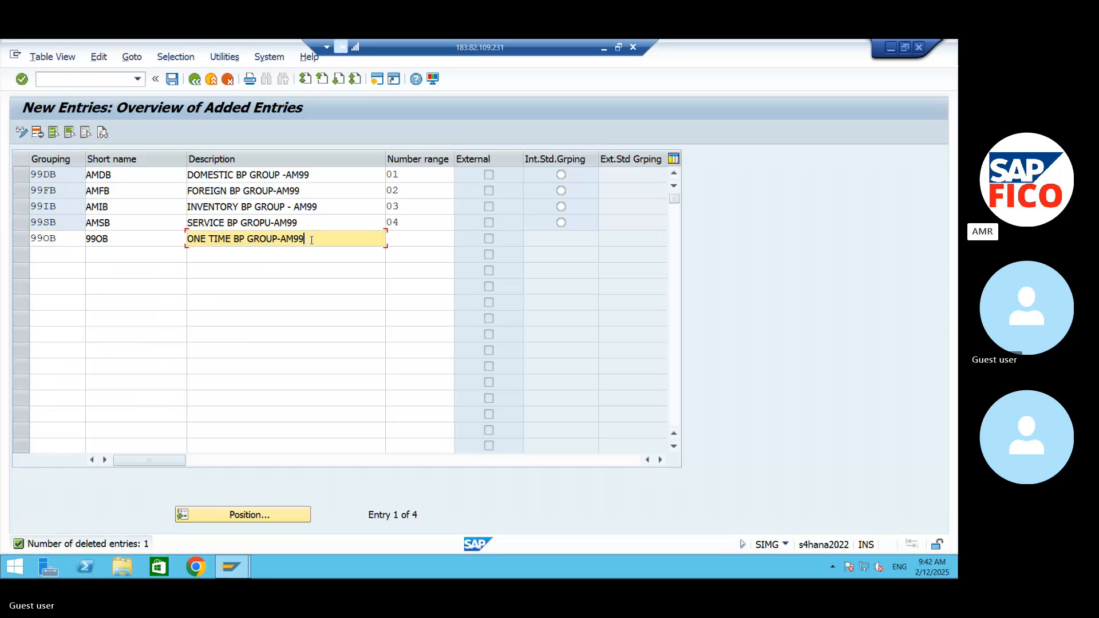
left_click(409, 237)
type("05")
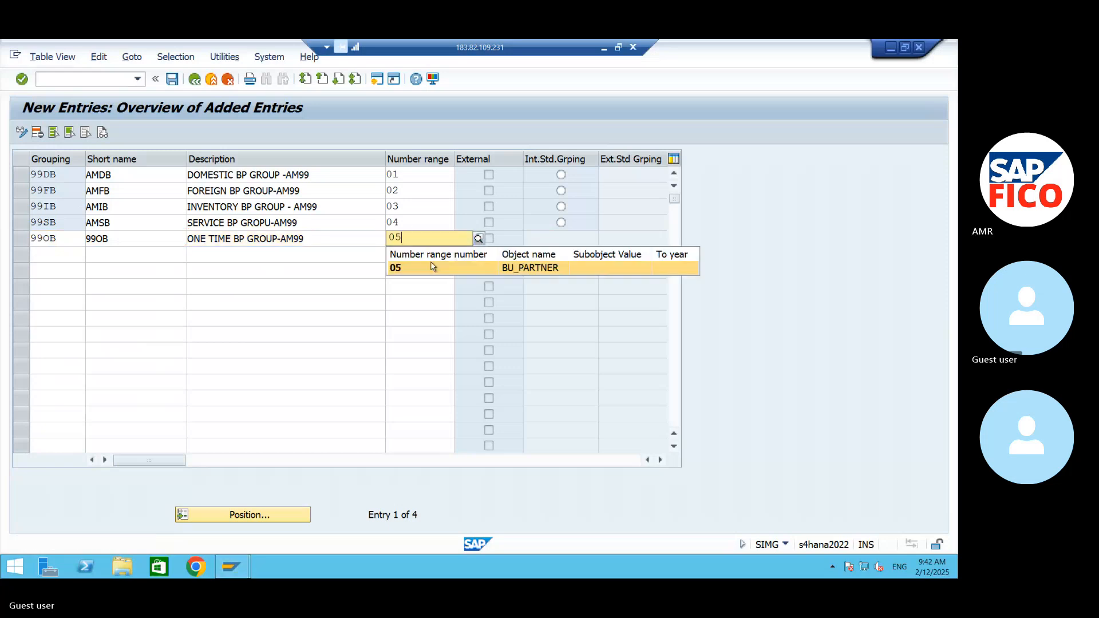
left_click(421, 270)
- Change the short name of the service grouping to 99SB and of the inventory grouping to 99IB
left_click(129, 221)
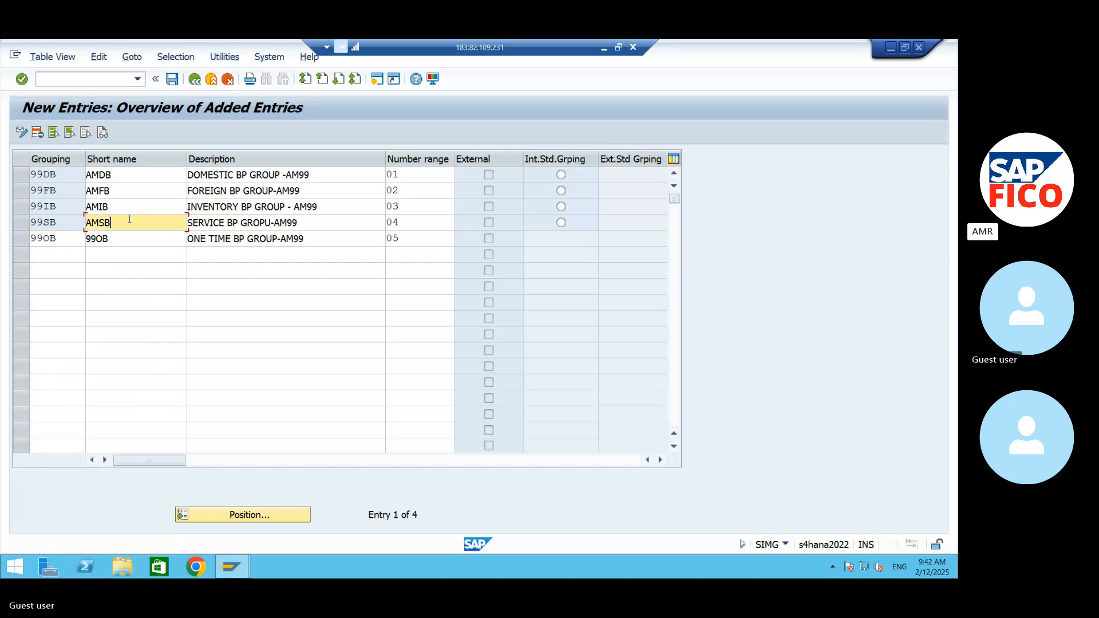
key("BackSpace")
key("BackSpace")
key("BackSpace")
key("BackSpace")
type("99SB")
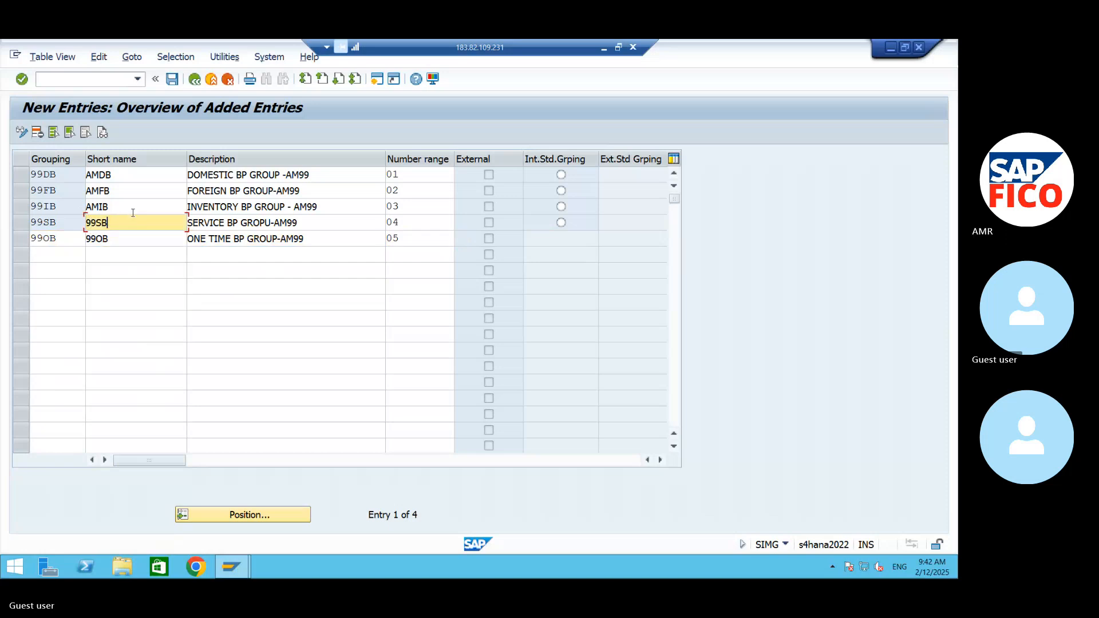
left_click(127, 208)
key("BackSpace")
key("BackSpace")
key("BackSpace")
key("BackSpace")
type("9")
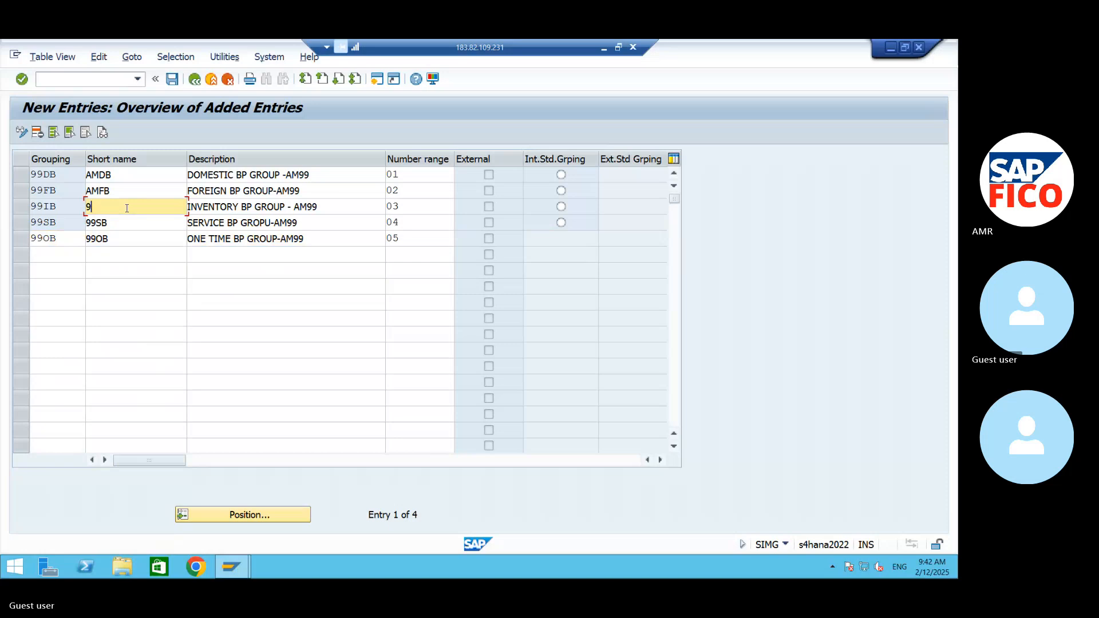
type("9IB")
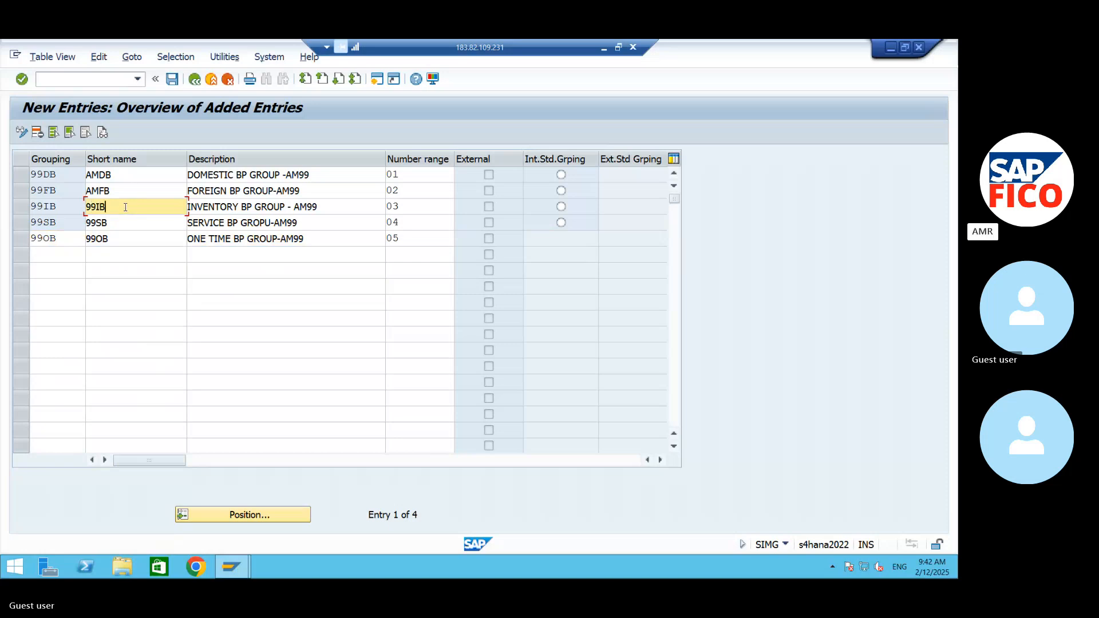
- Change the short name of the foreign grouping to 99FB and of the domestic one to 99DB, and save the entries
left_click(132, 190)
key("BackSpace")
key("BackSpace")
key("BackSpace")
key("BackSpace")
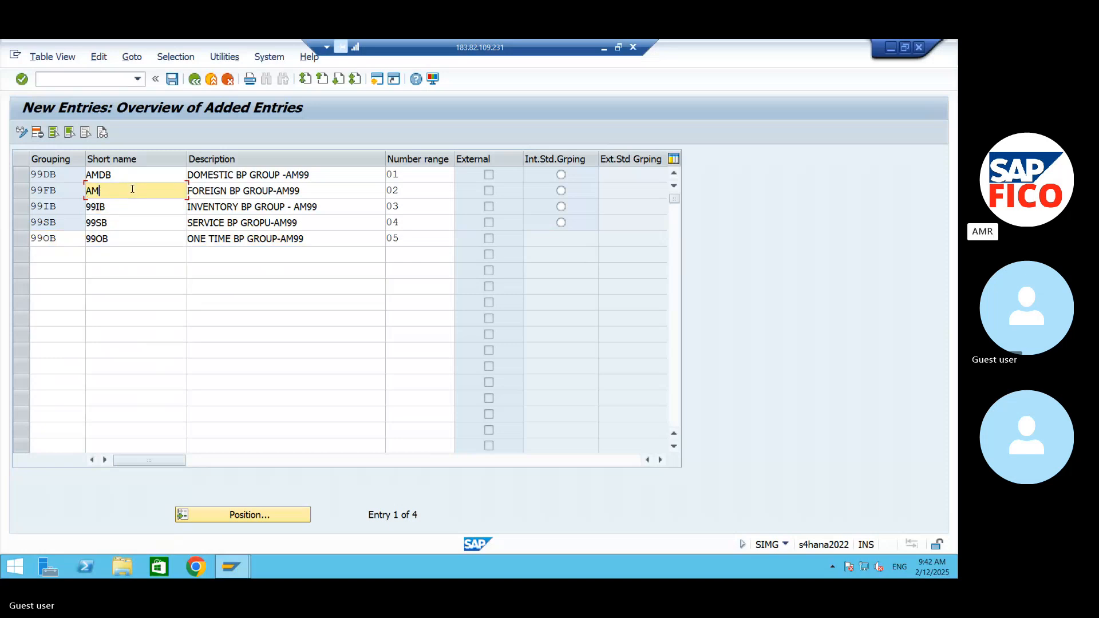
type("99FB")
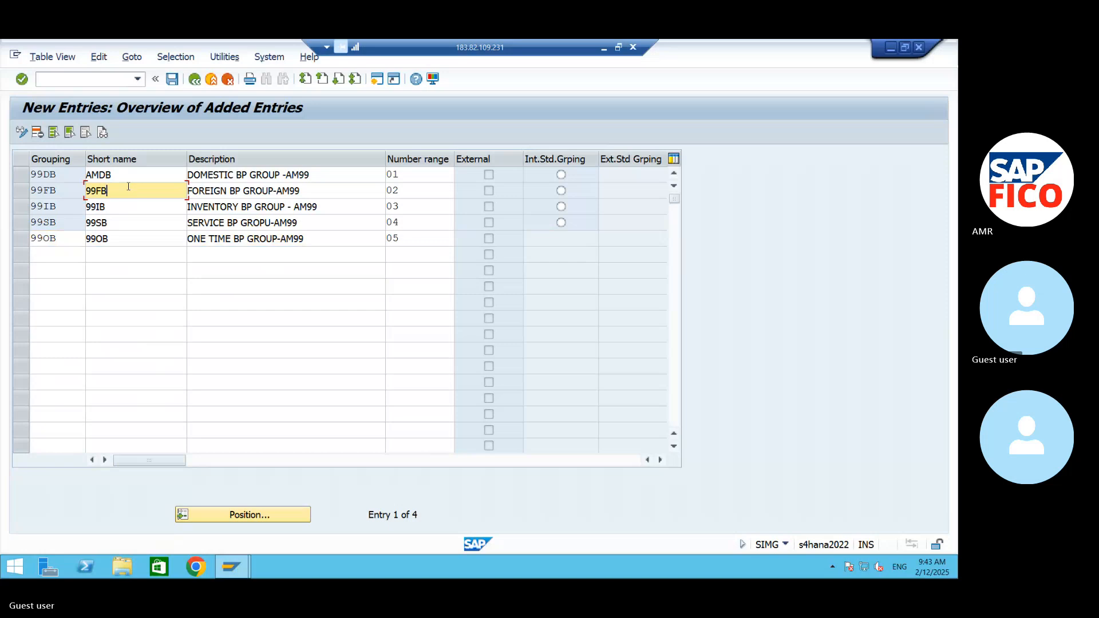
left_click(139, 175)
key("BackSpace")
key("BackSpace")
key("BackSpace")
key("BackSpace")
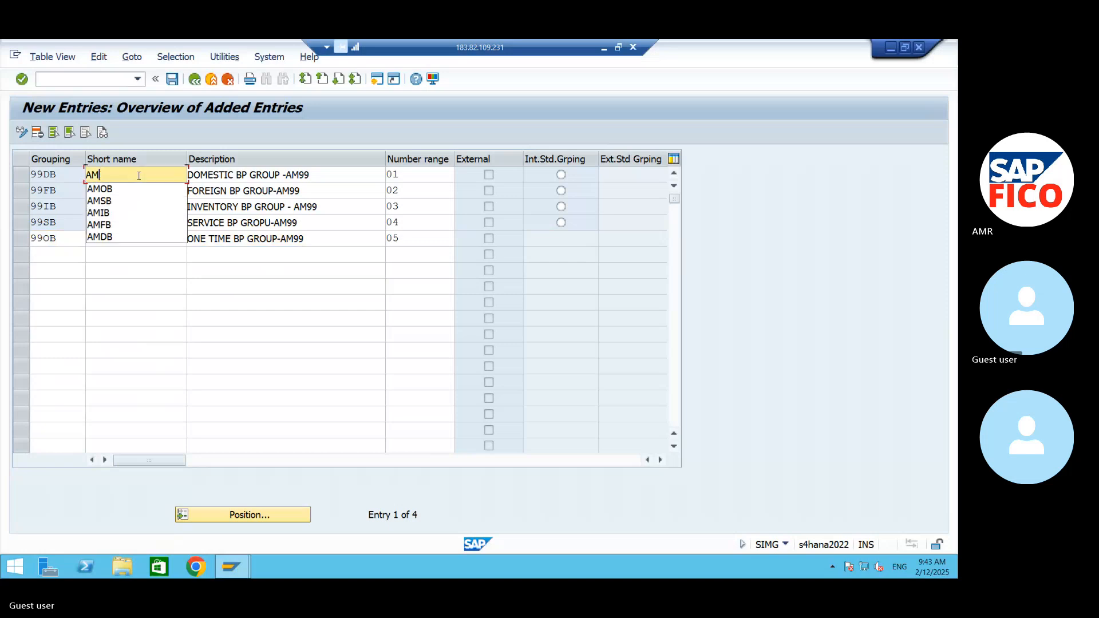
type("99DB")
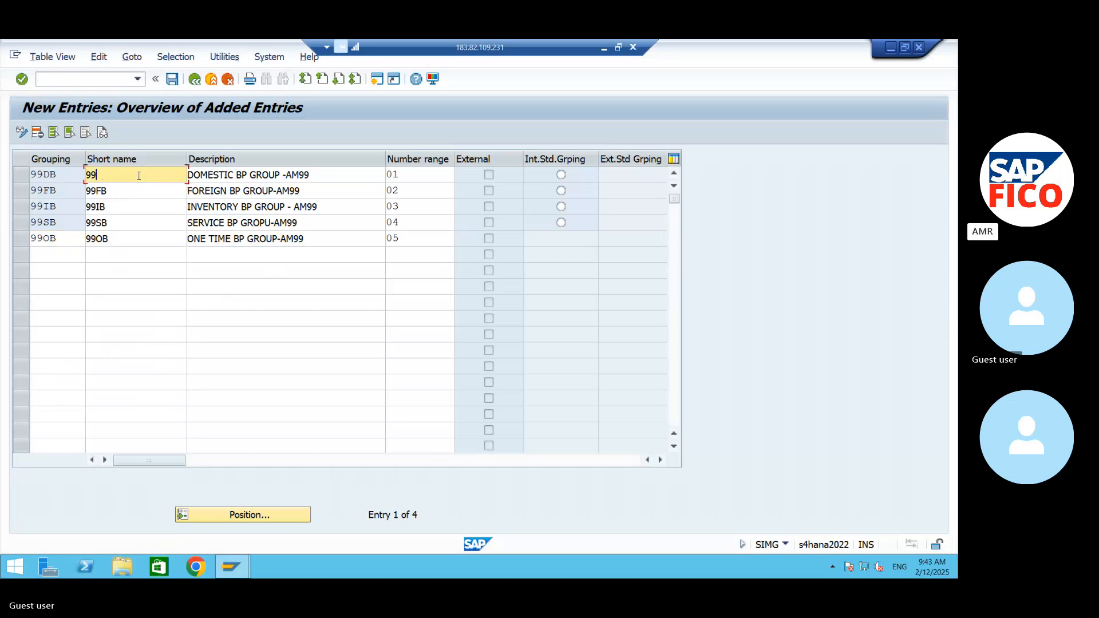
left_click(173, 80)
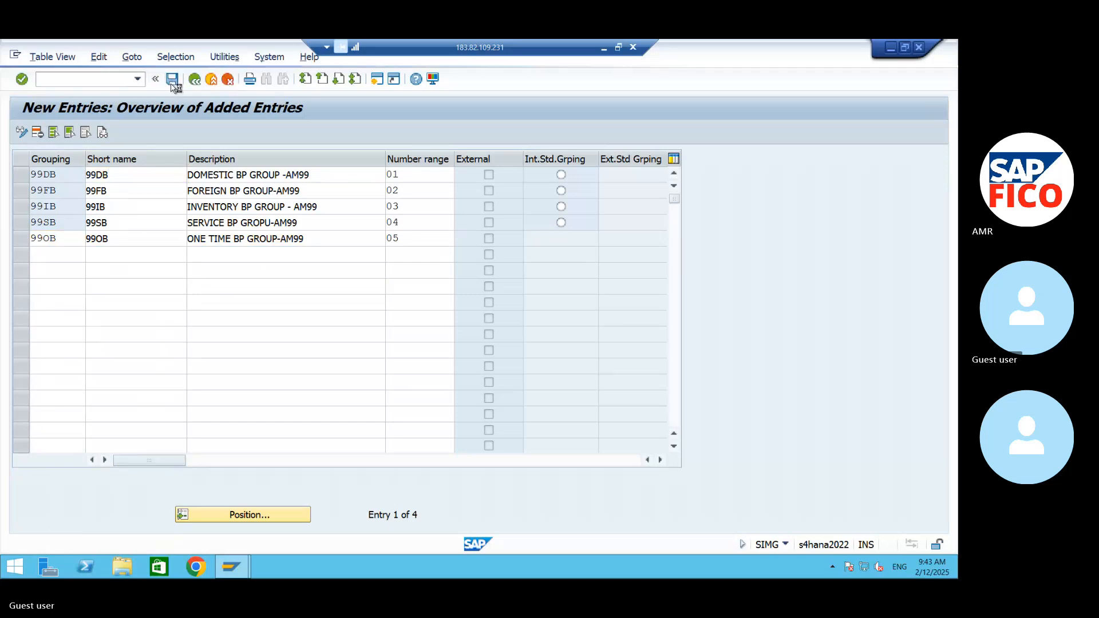
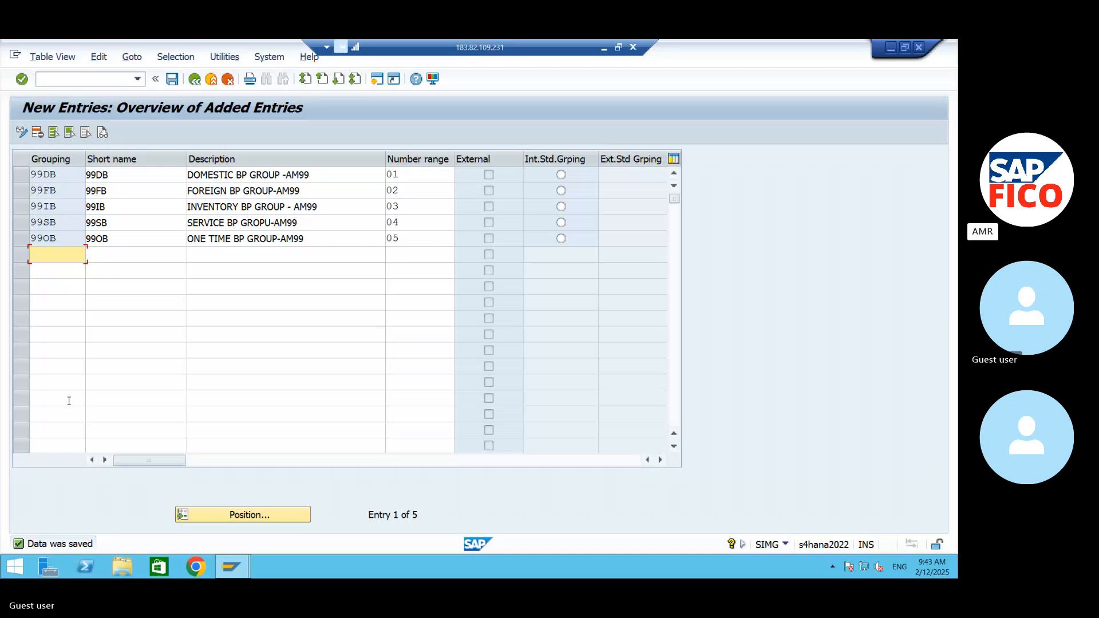
- Save the BP grouping entries again and switch to the Word notes document
left_click(172, 79)
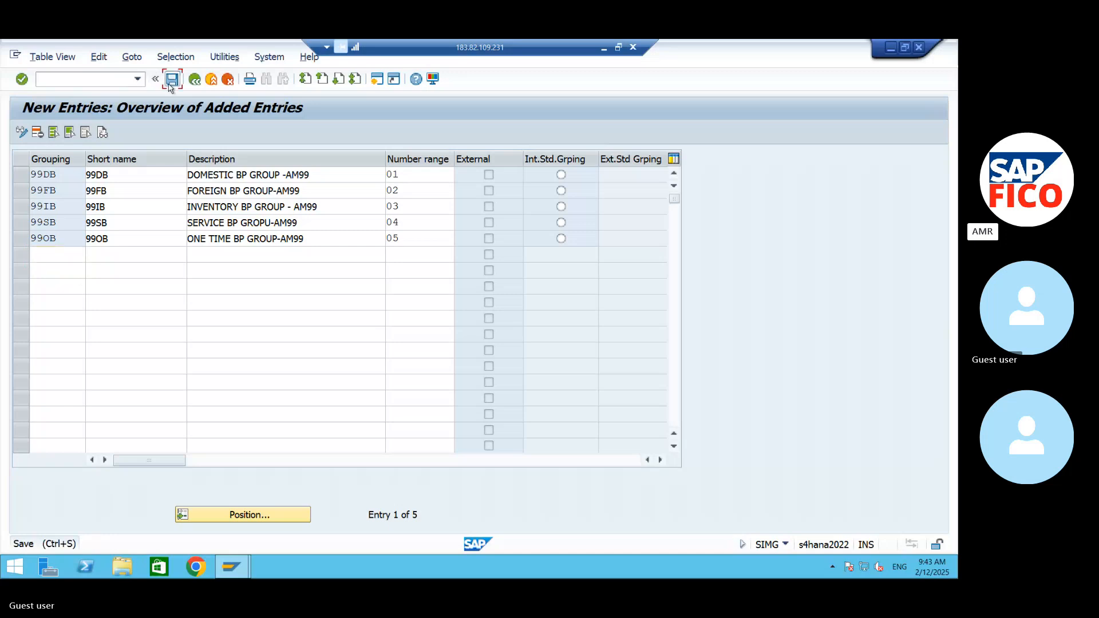
key("ctrl+s")
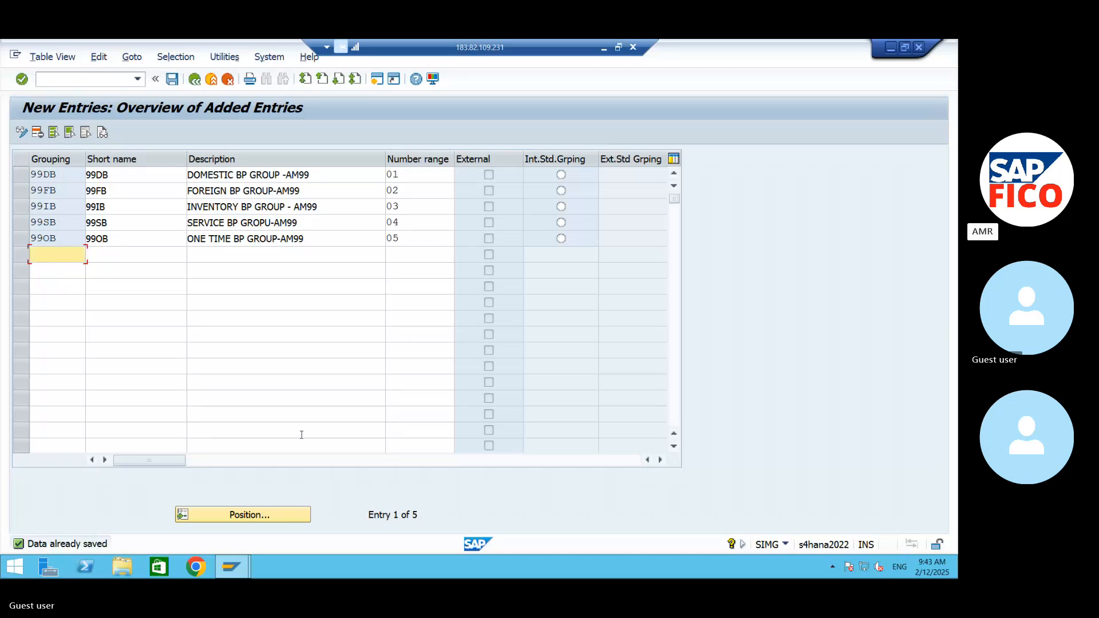
left_click(890, 47)
left_click(604, 48)
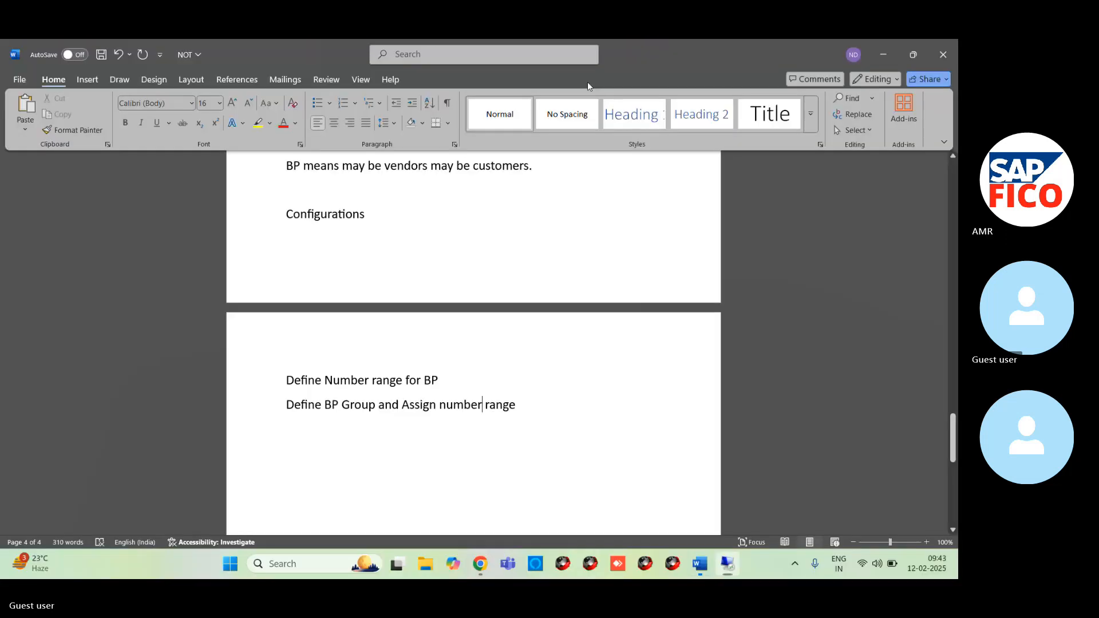
- Start a new line reading "Define Account group" below the line about defining the BP group and assigning the number range
left_click(537, 409)
key("Return")
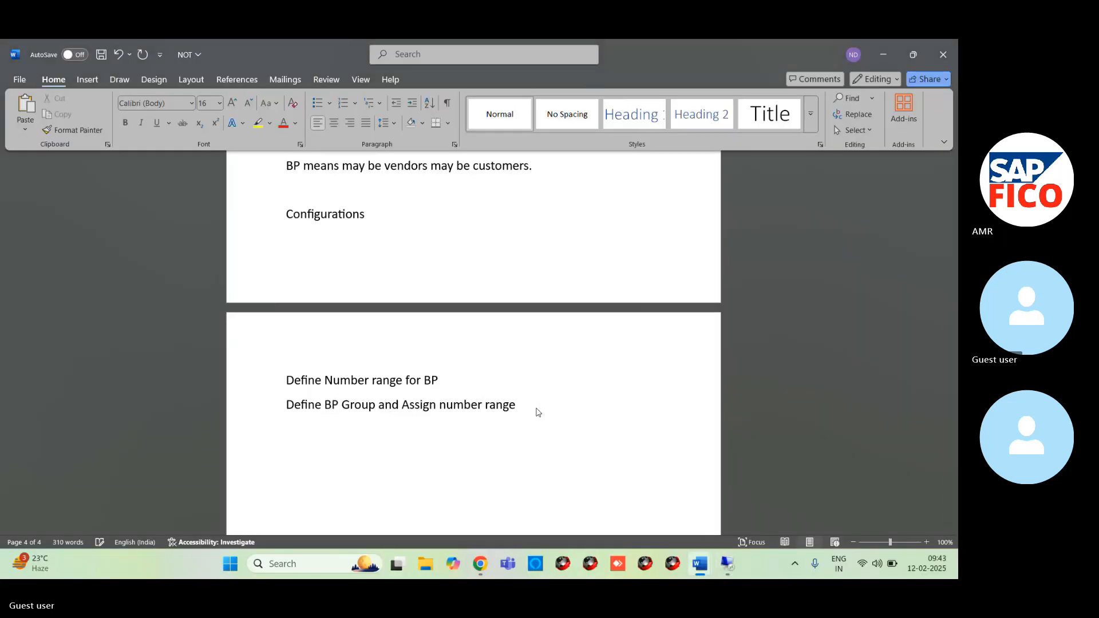
type("Define Account gr")
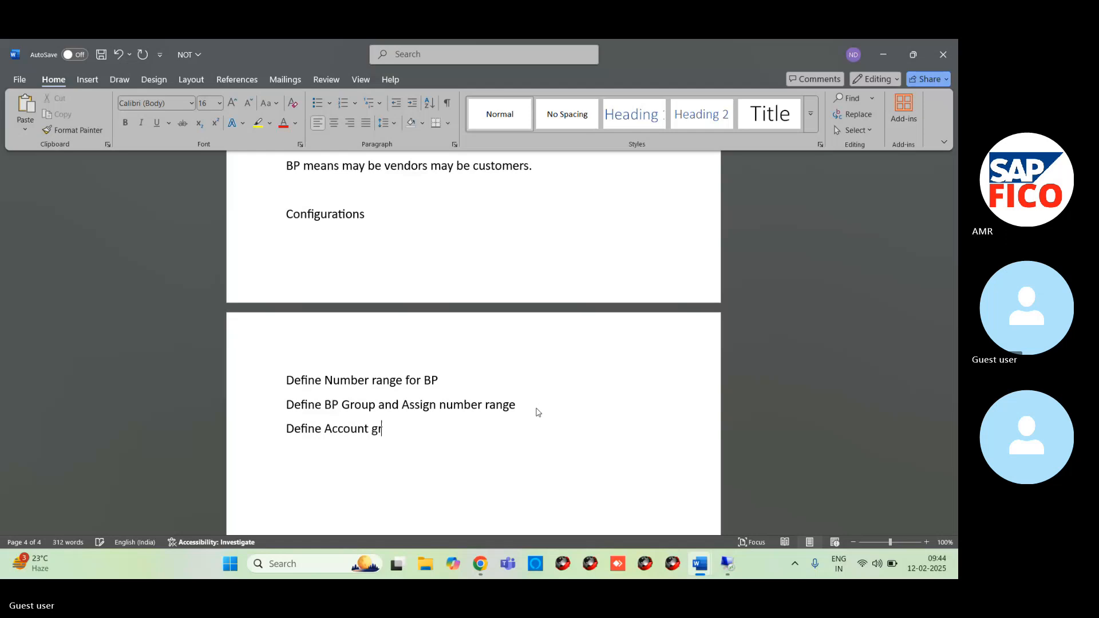
type("oup w")
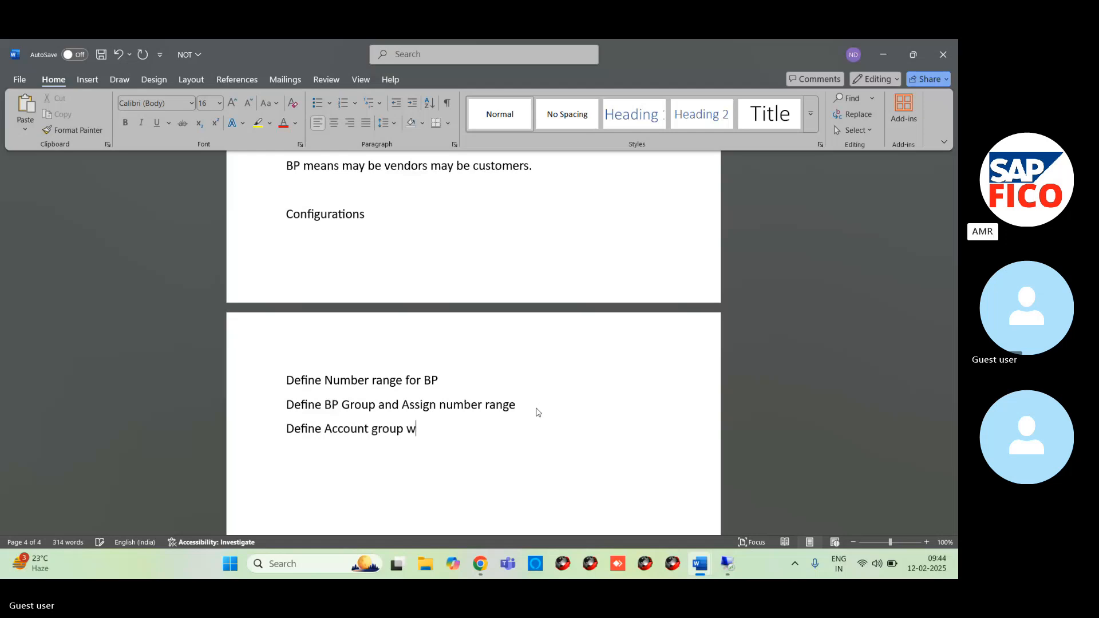
- Complete the account group line with "for screen Layout OBD3"
key("BackSpace")
type("for ")
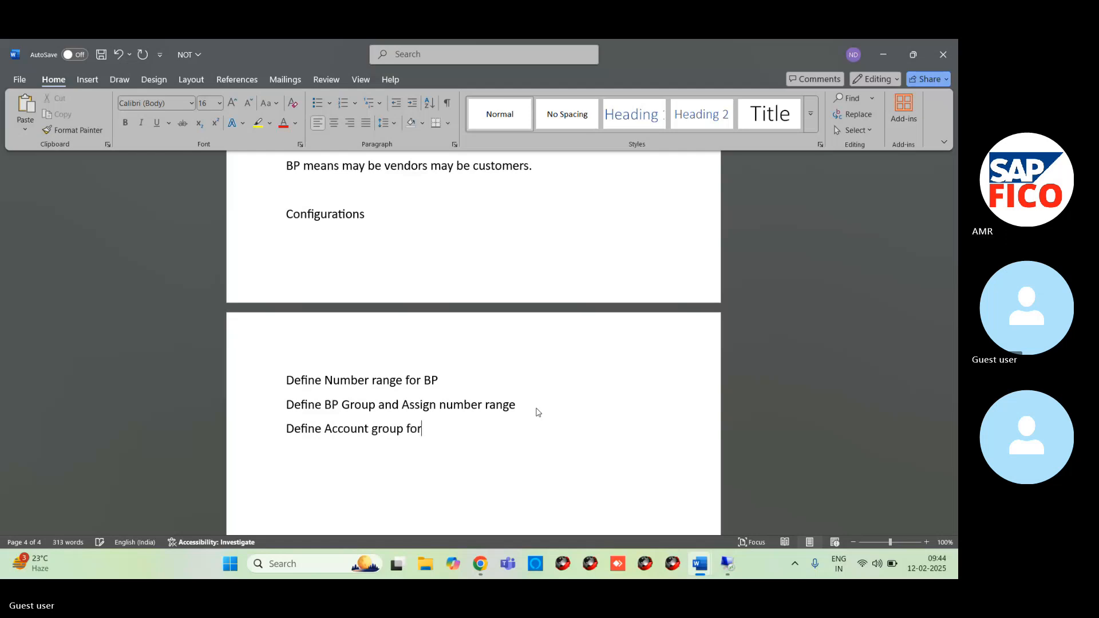
type("screen Layout")
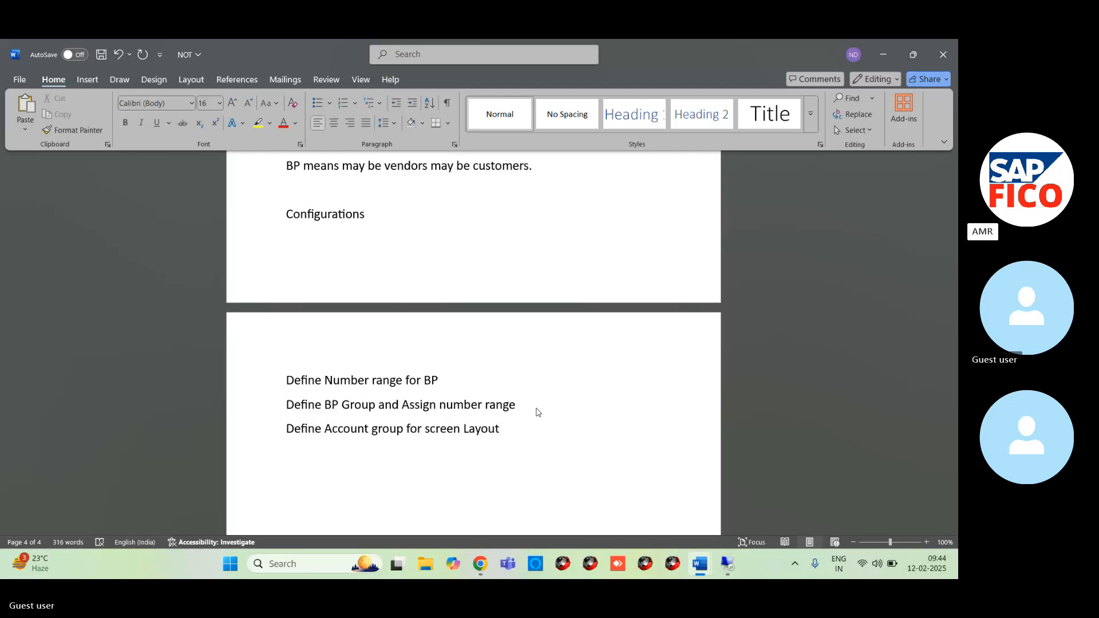
key("Return")
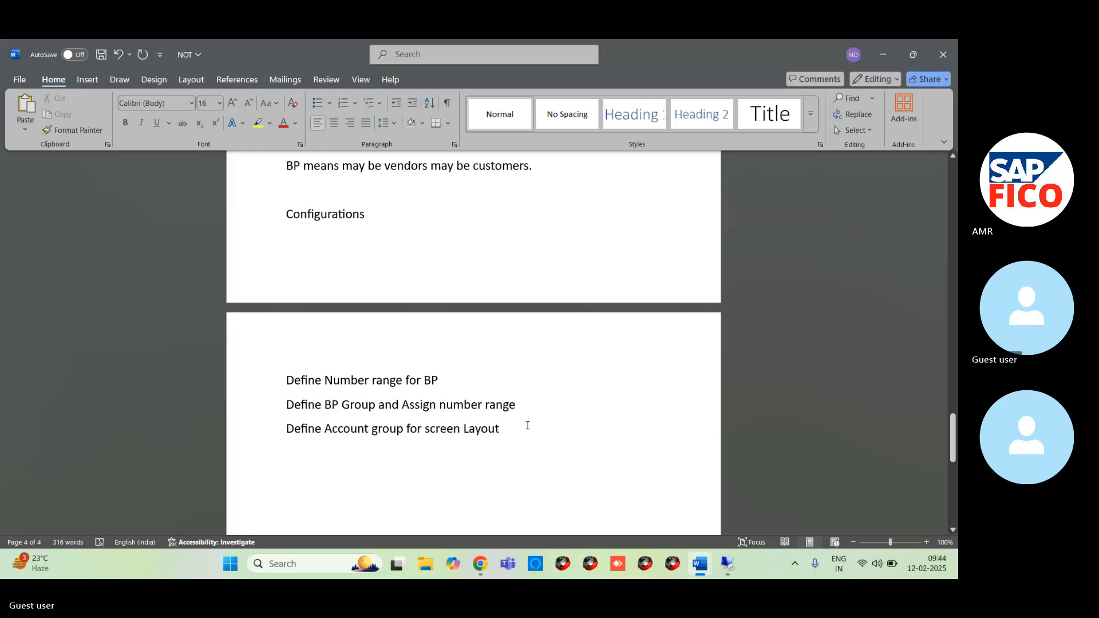
type("OB")
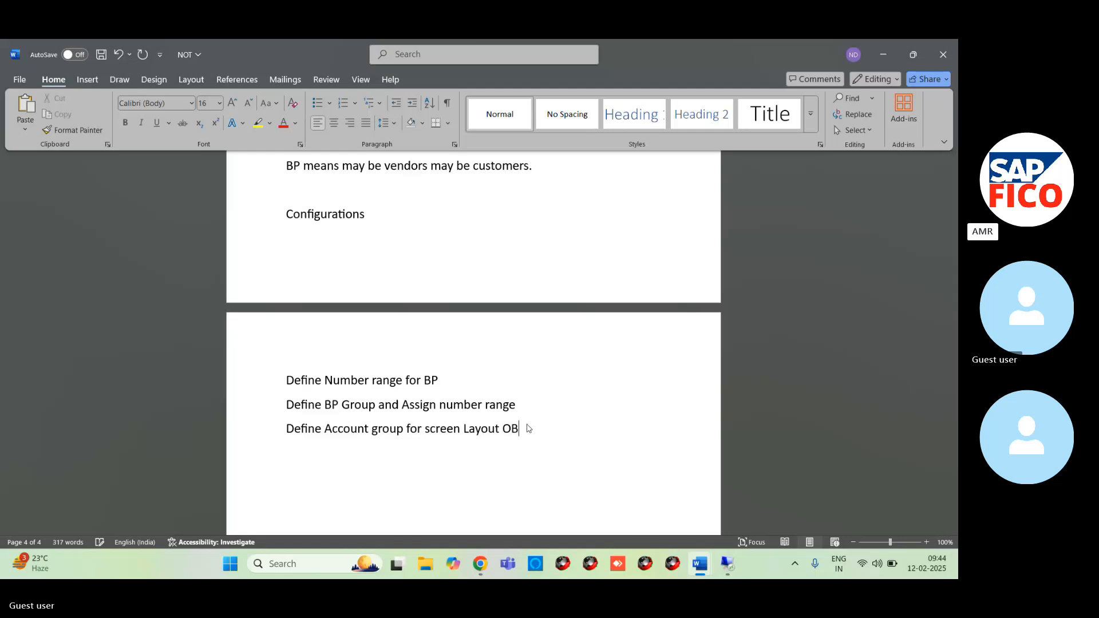
type("D2")
- Add the line "Create Number range For Vendors XKN1" below the account group line
key("Return")
type("cREATRE")
key("BackSpace")
key("BackSpace")
key("BackSpace")
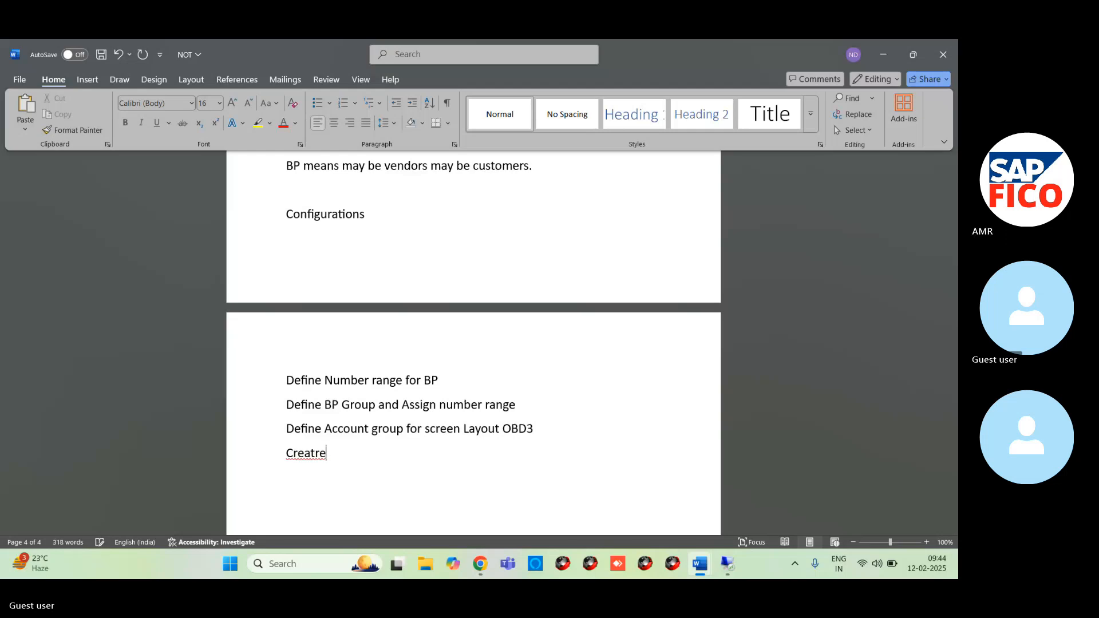
type("e N")
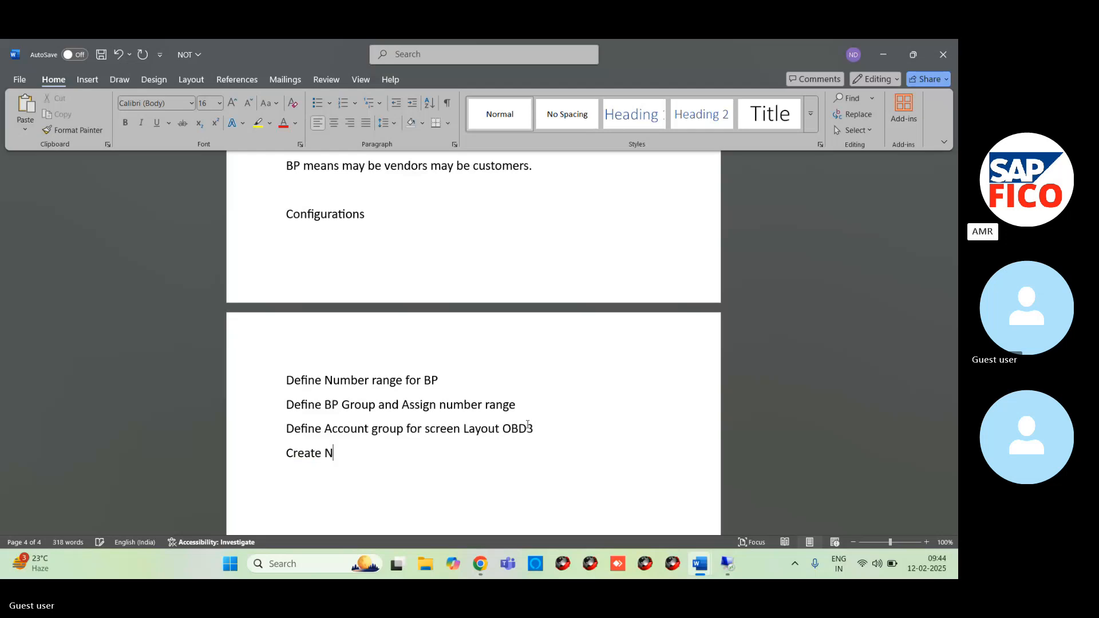
type("umber ra")
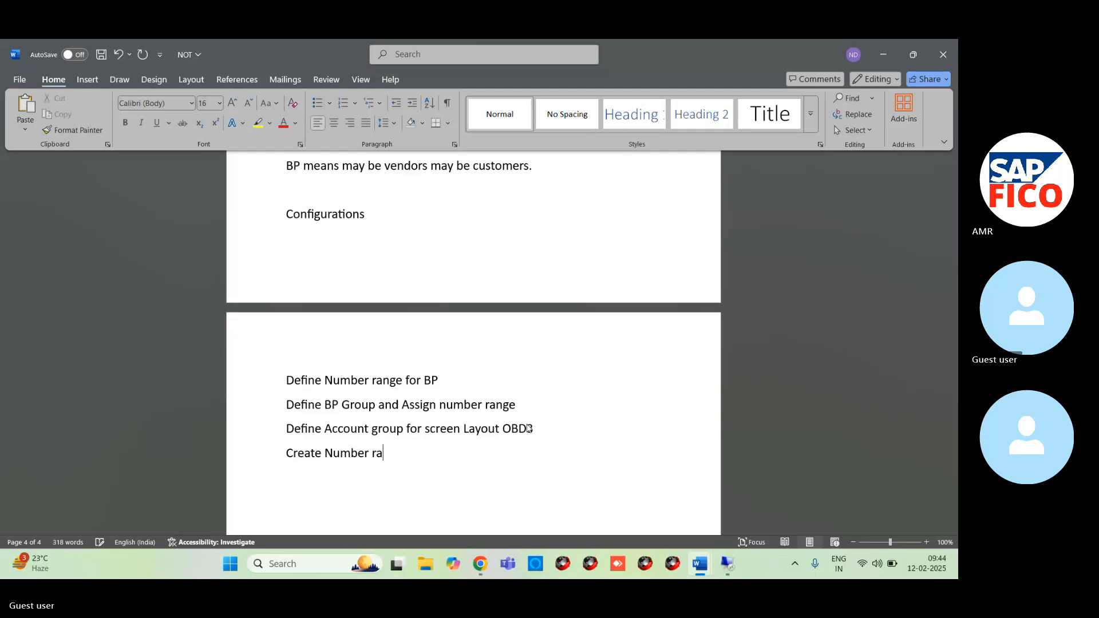
type("nge For Vendor")
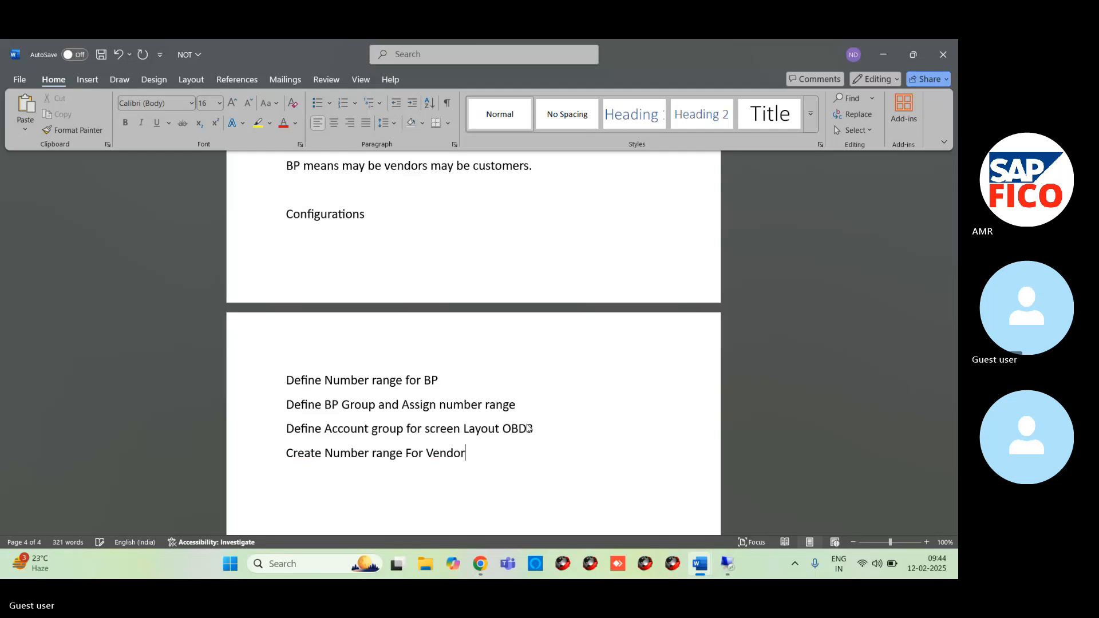
type("s XKN1")
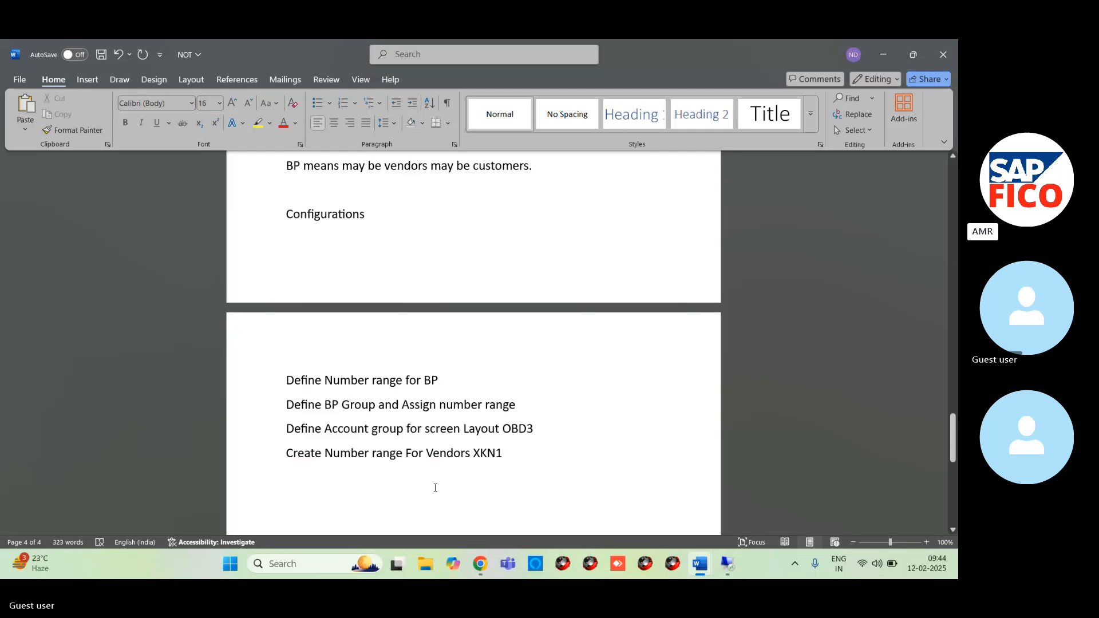
- Add the line "Assign Number rage for vendor Account Group OBAS" at the end of the notes
key("Return")
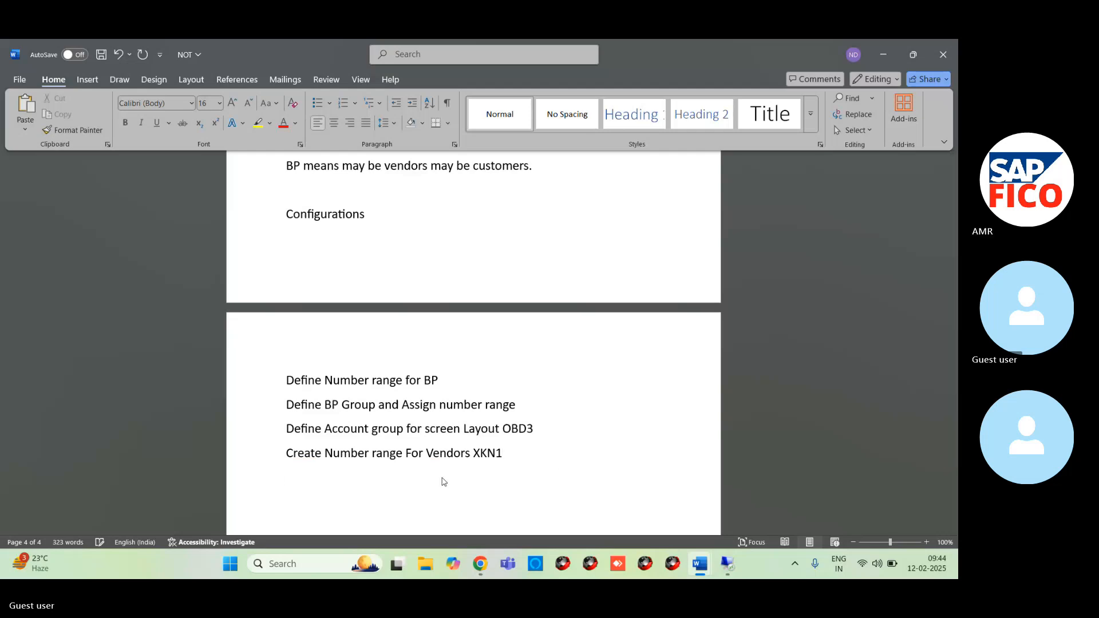
type("Assign")
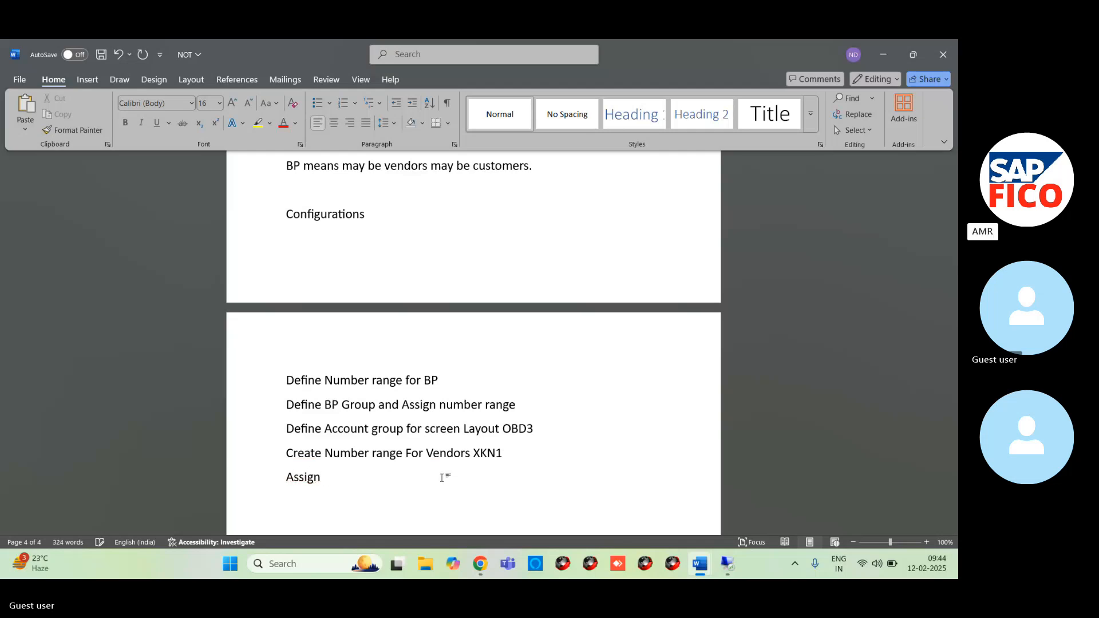
type(" Number ")
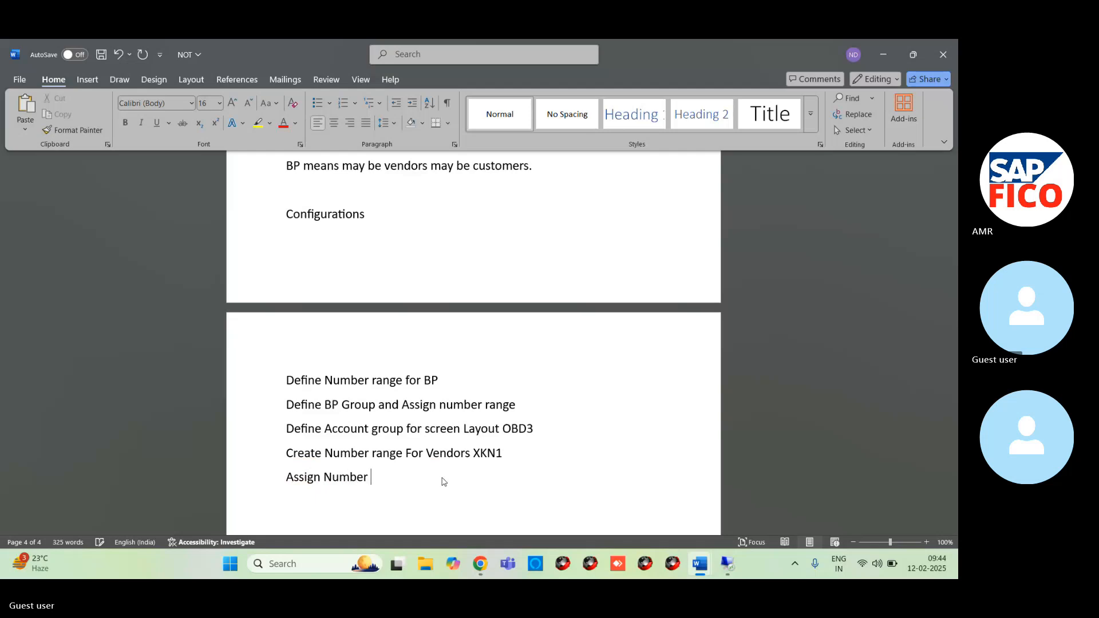
type("rage for vendor Account")
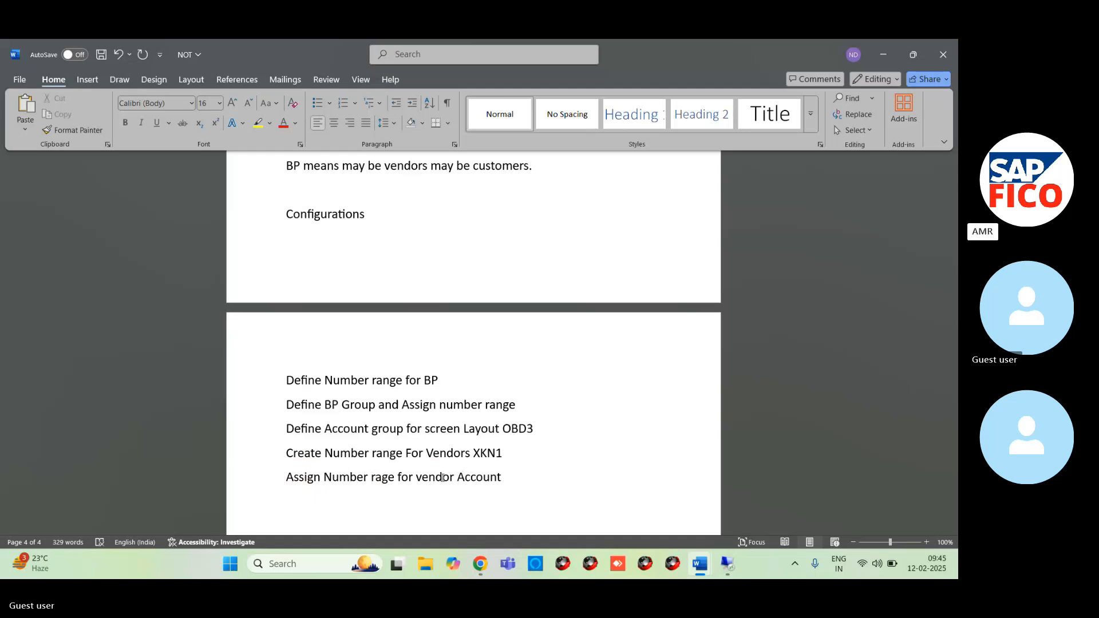
type(" Group")
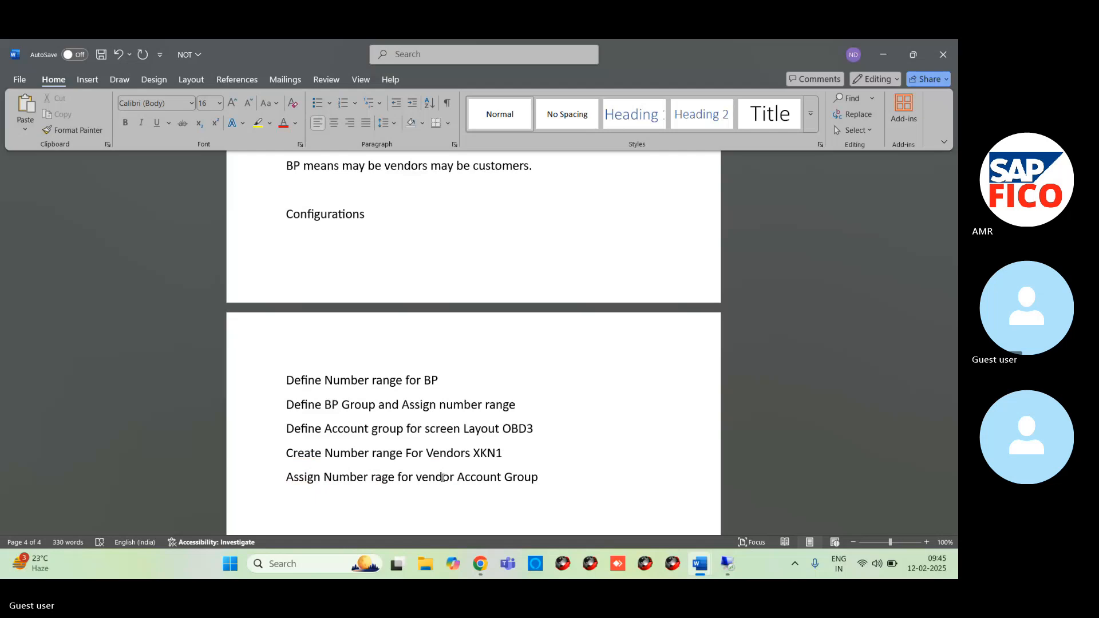
type(" OBAS")
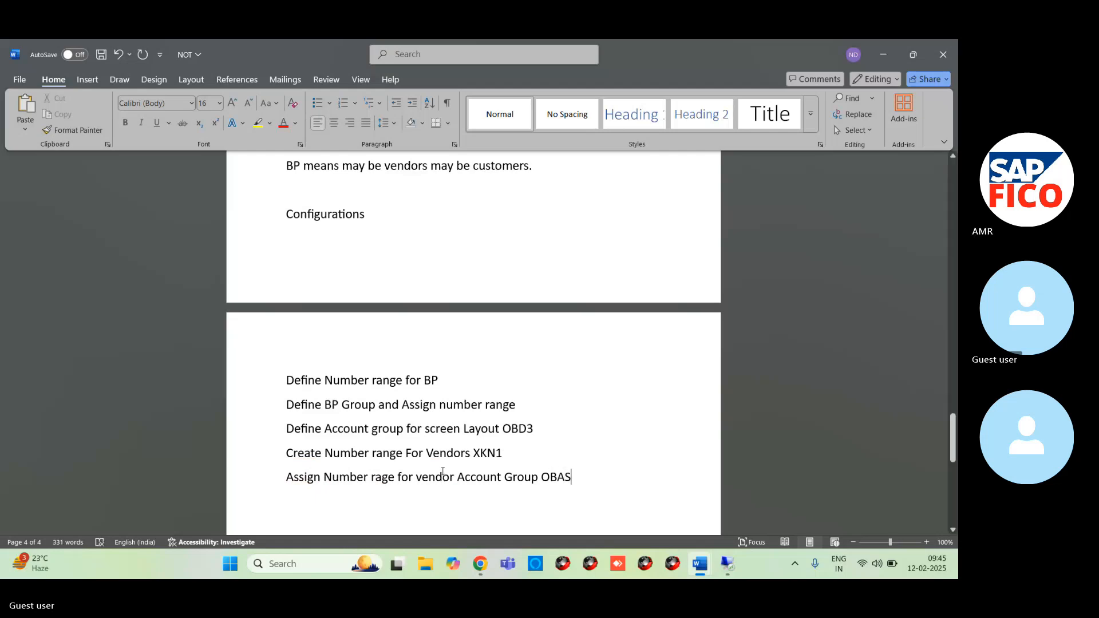
- Insert a hyphen before each of the transaction codes OBAS, XKN1 and OBD3
left_click(542, 477)
type("-")
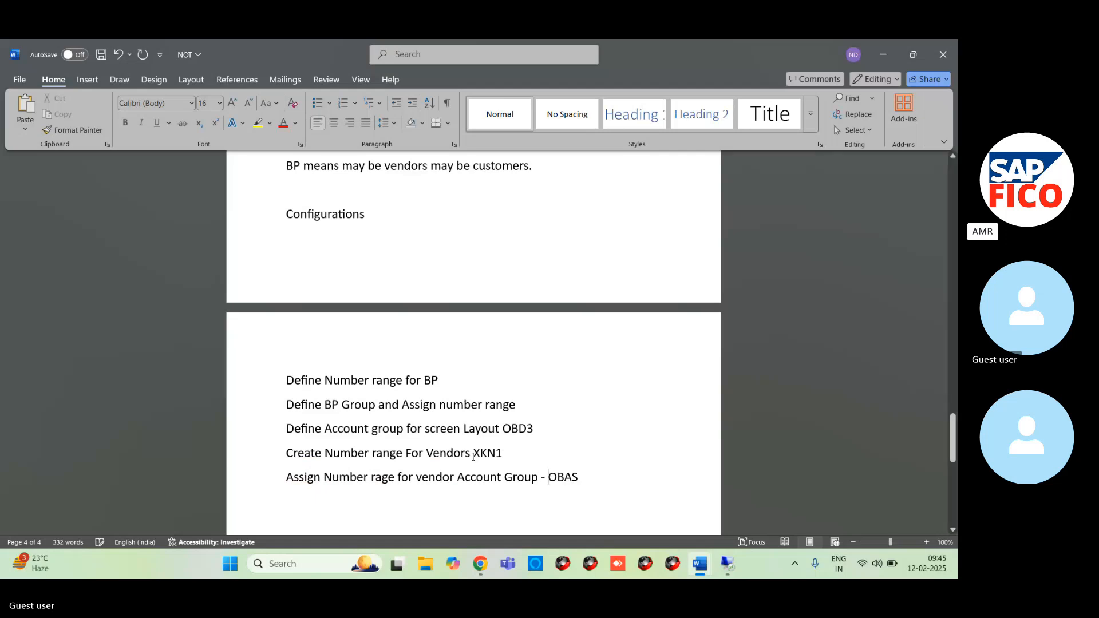
left_click(473, 455)
type("-")
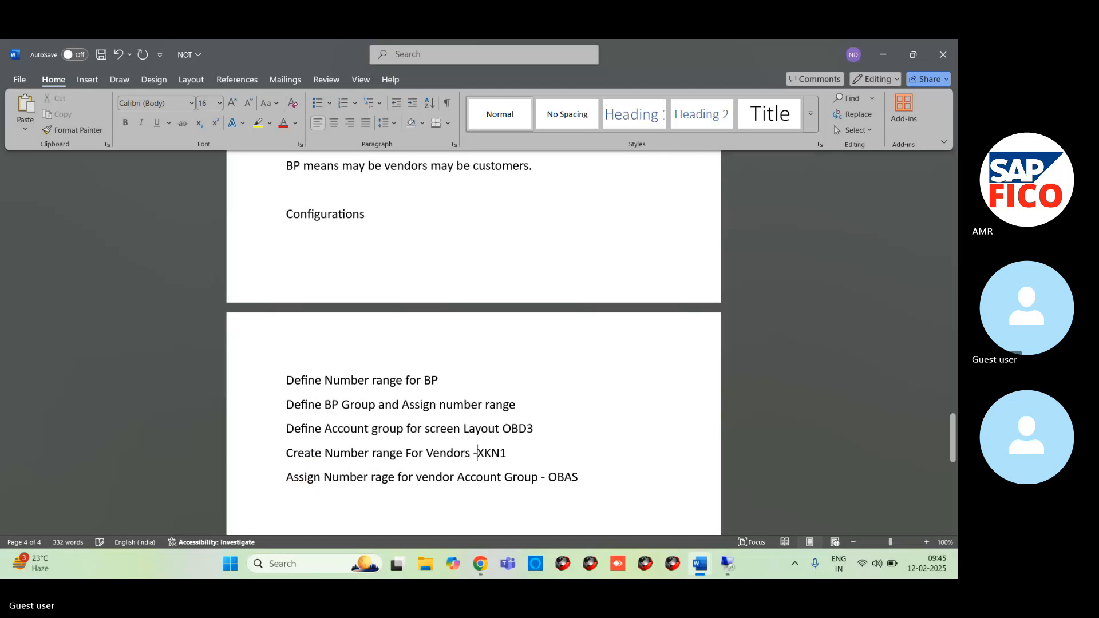
left_click(500, 429)
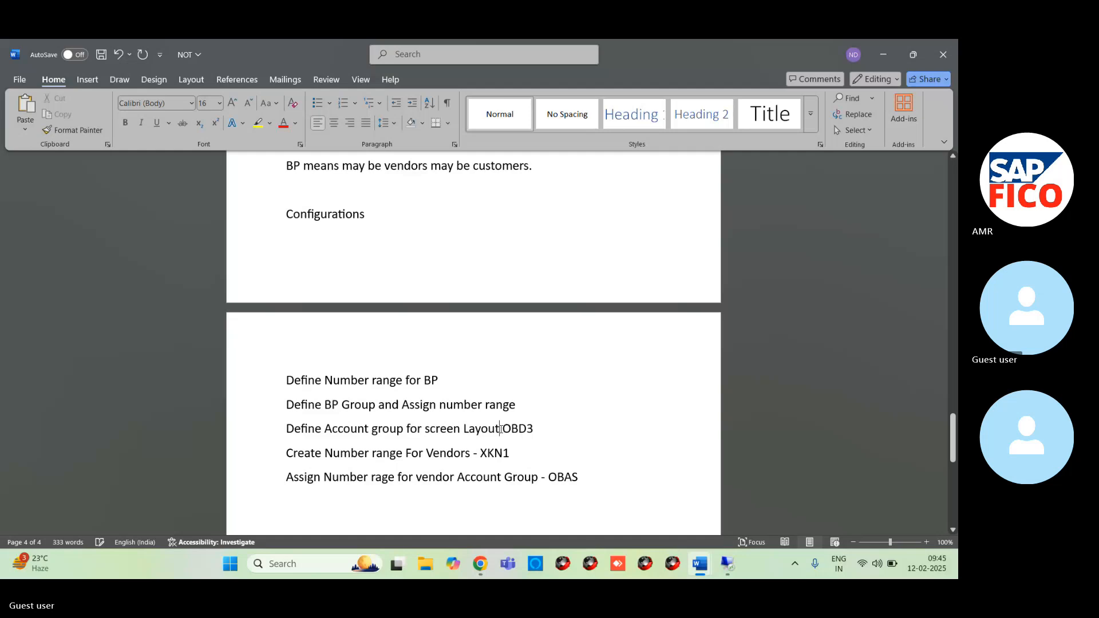
type("-")
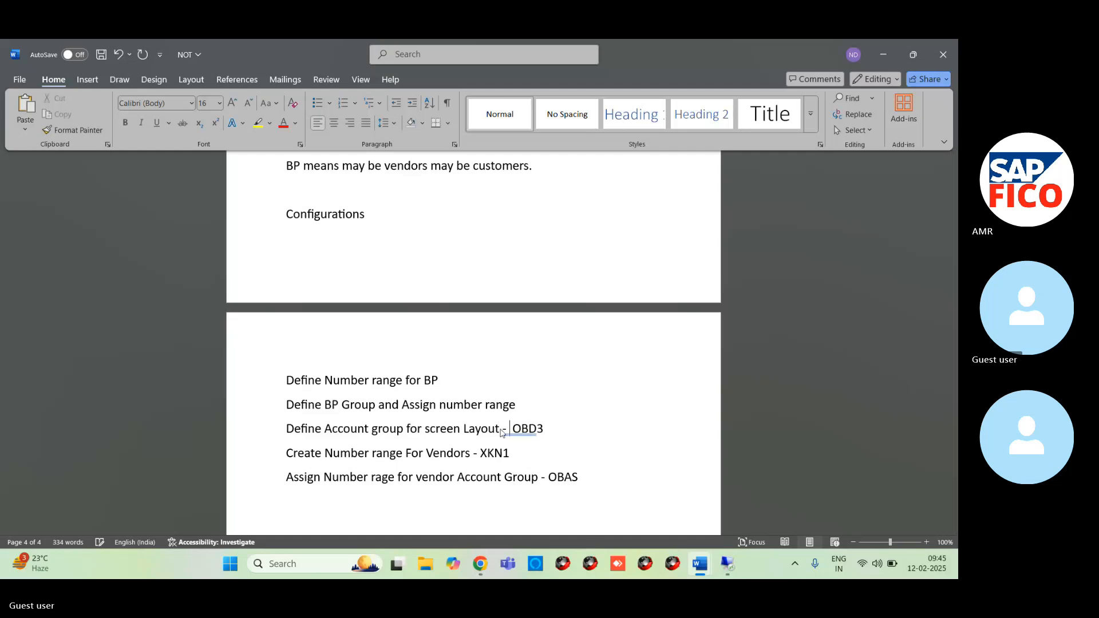
- Correct the extra space before OBD3 by accepting the suggested grammar correction "- OBD"
left_click(545, 447)
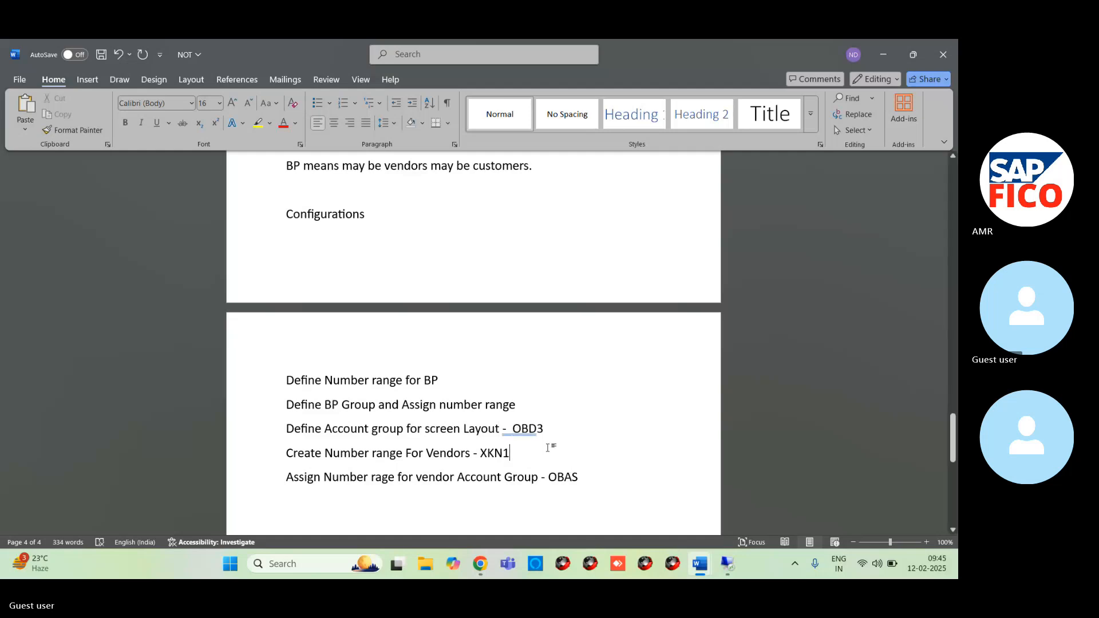
right_click(518, 429)
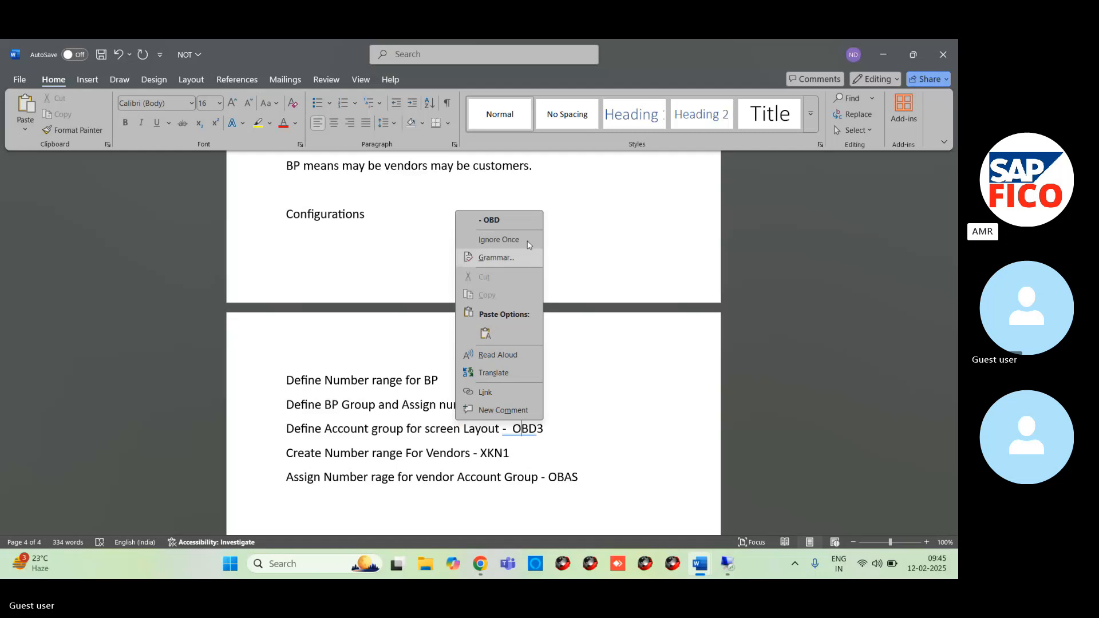
left_click(512, 219)
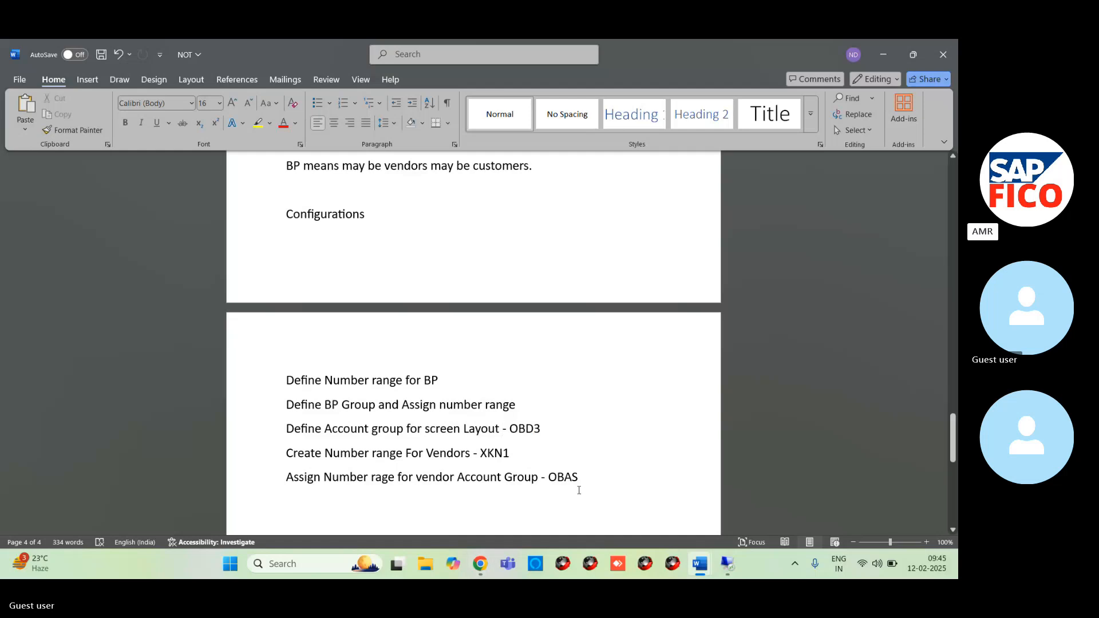
- Switch to the remote SAP session and leave the grouping entries to return to the IMG structure
mouse_move(727, 566)
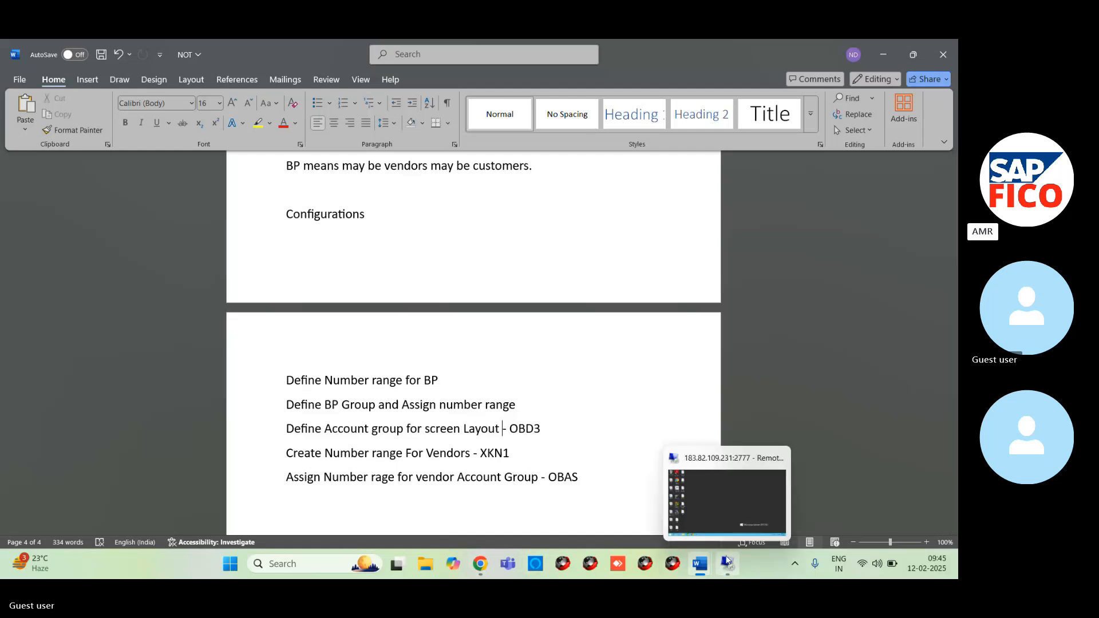
left_click(705, 514)
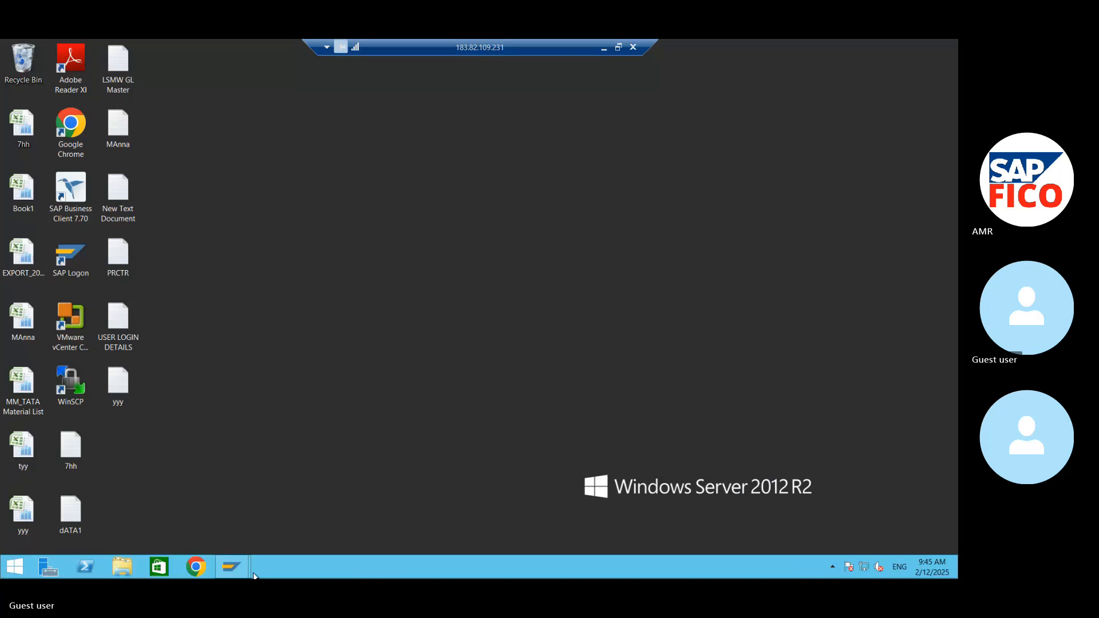
mouse_move(232, 566)
left_click(304, 504)
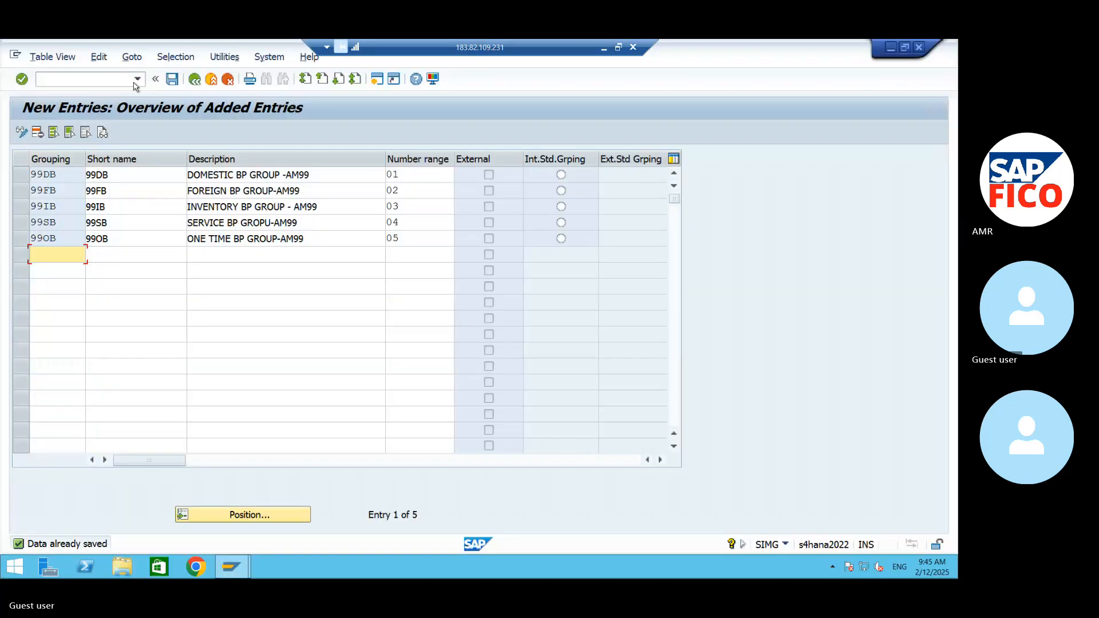
left_click(194, 79)
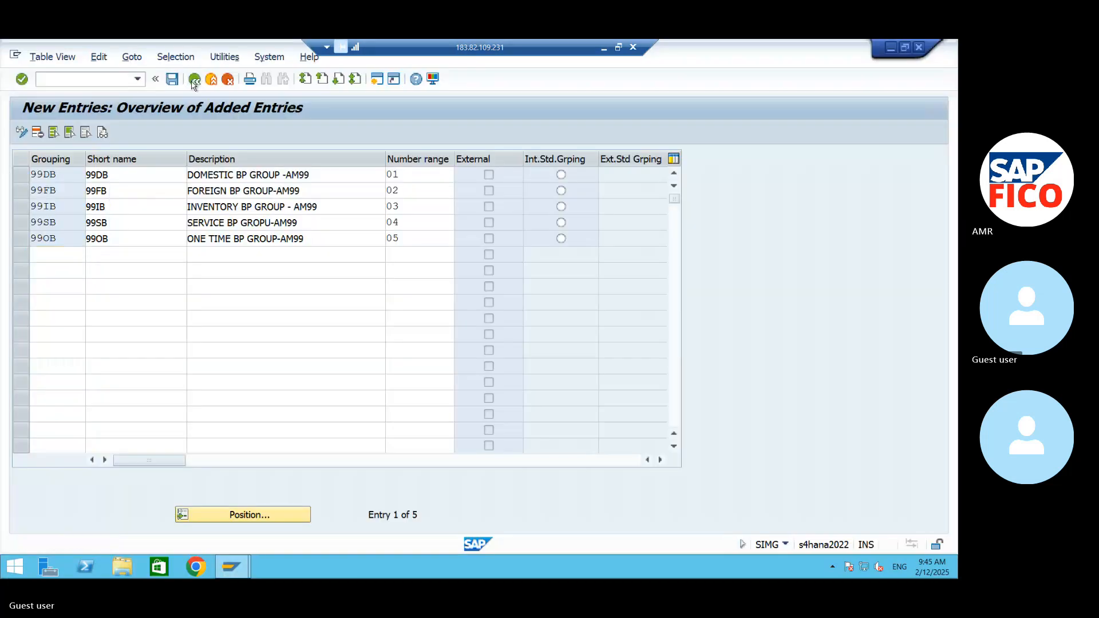
left_click(195, 80)
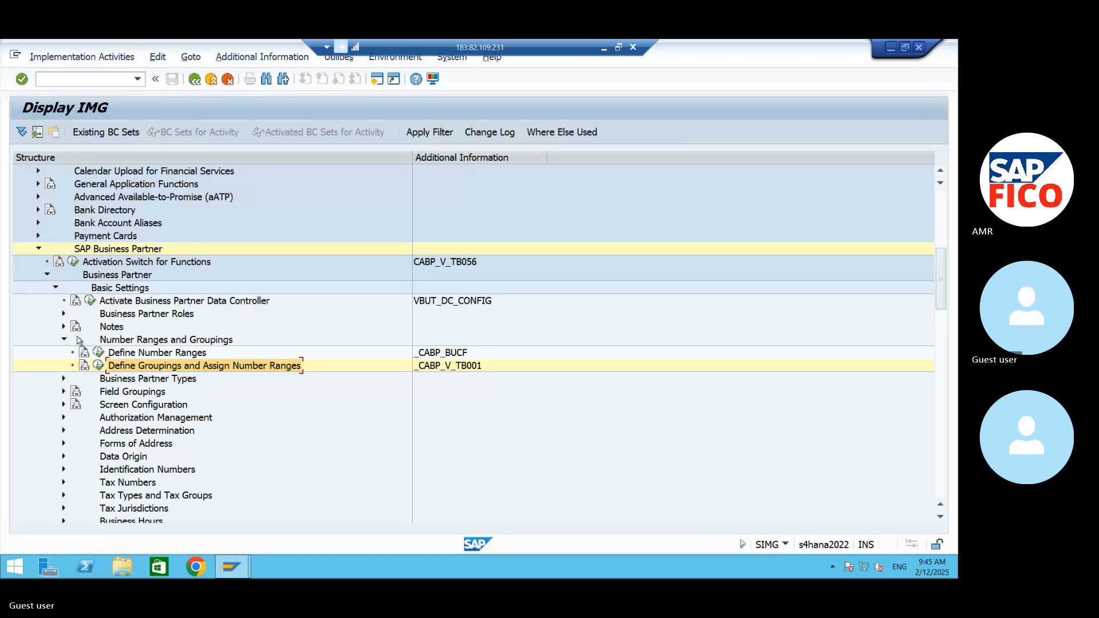
- Collapse the SAP Business Partner and Cross-Application Components nodes in the IMG structure
left_click(39, 248)
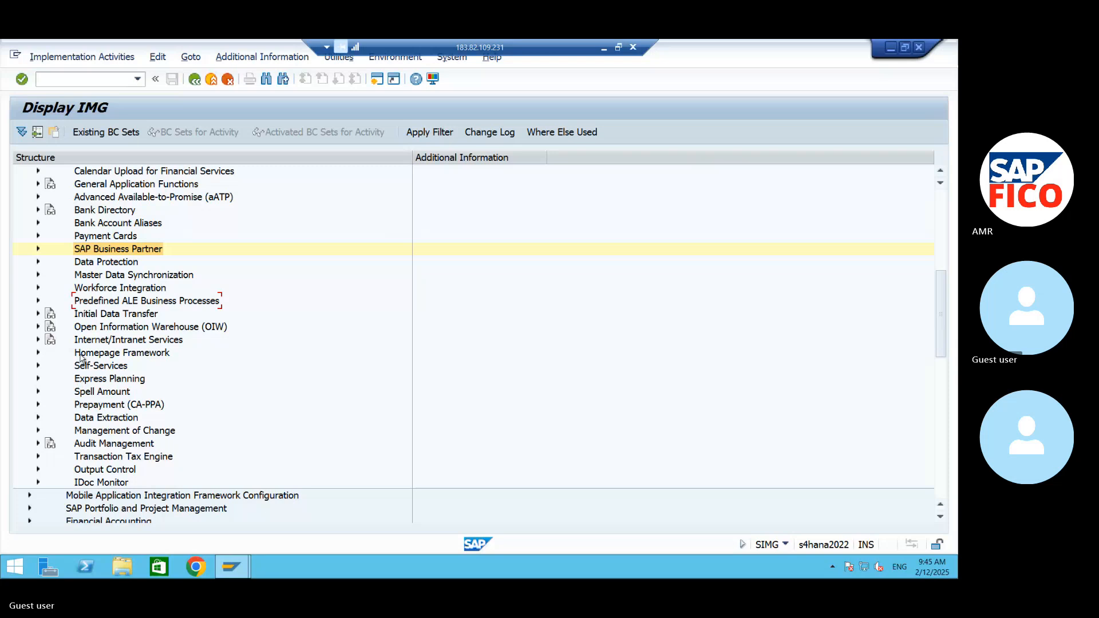
scroll(67, 300, "up", 1)
scroll(67, 299, "up", 1)
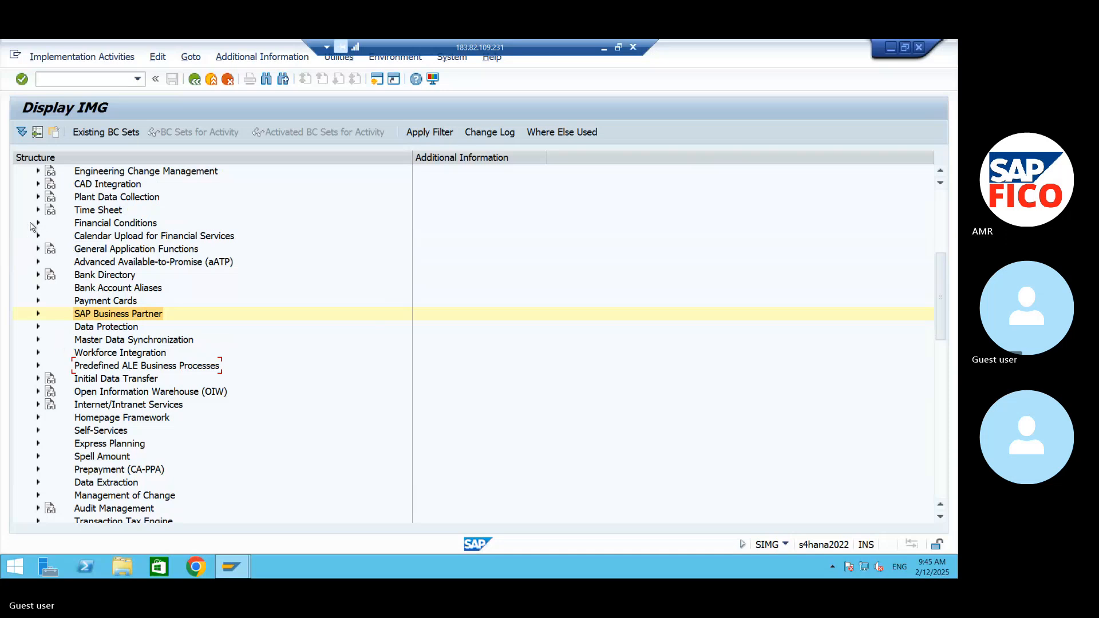
scroll(63, 286, "up", 2)
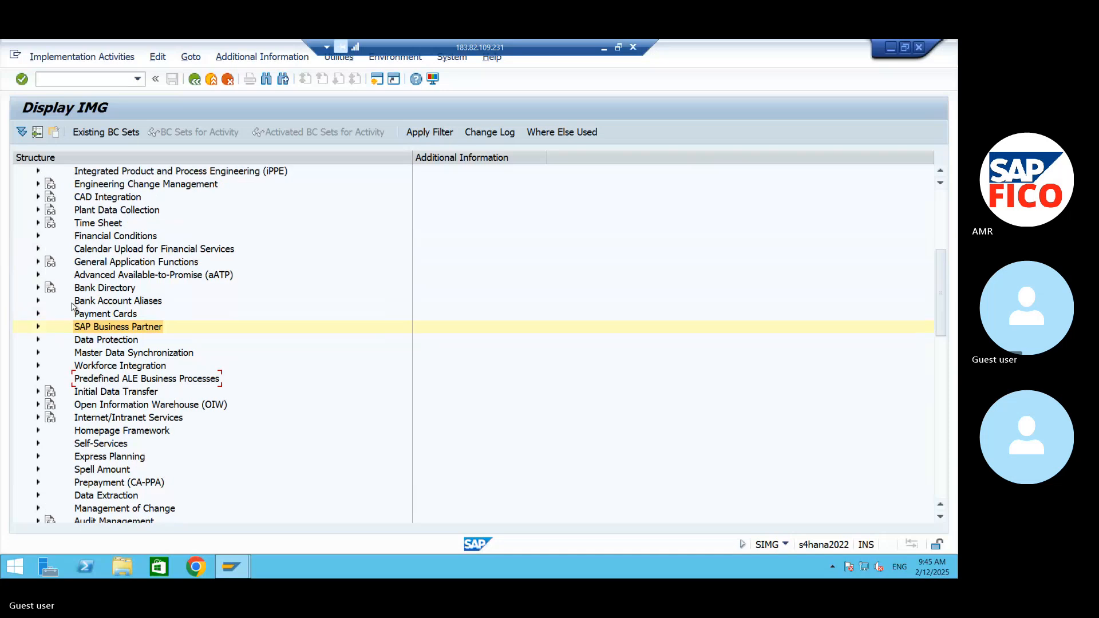
scroll(73, 308, "up", 1)
scroll(86, 295, "up", 1)
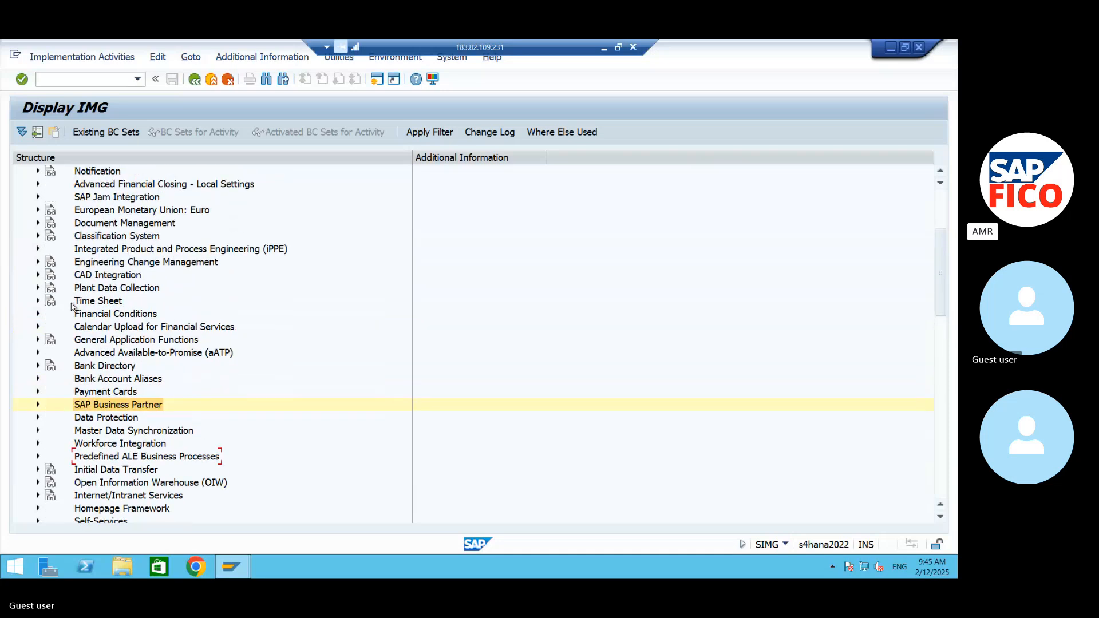
scroll(96, 289, "down", 1)
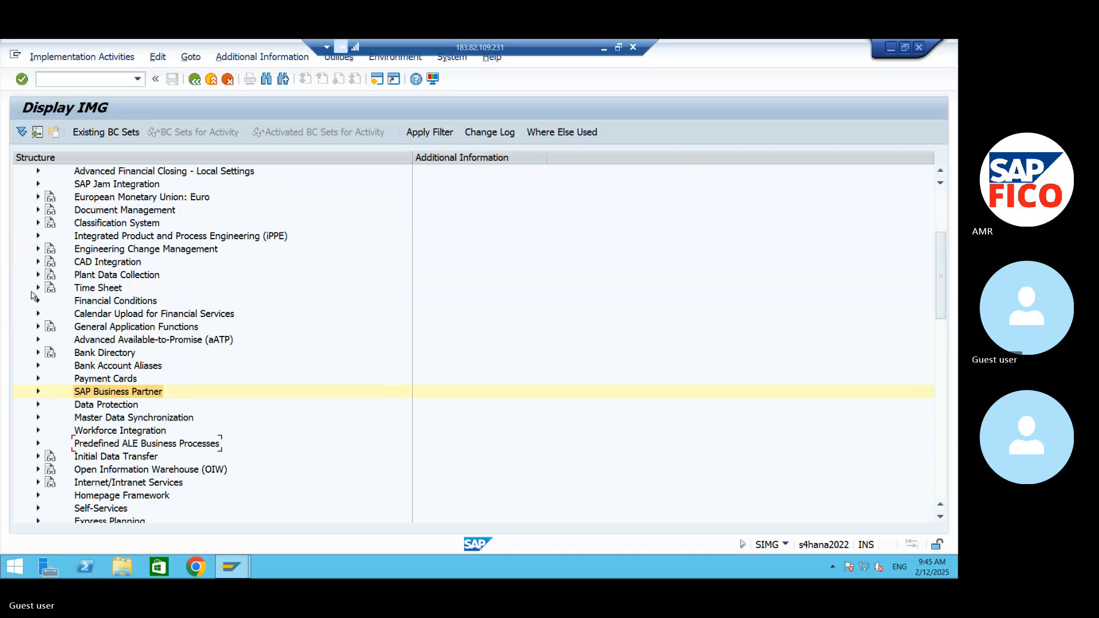
scroll(42, 213, "up", 7)
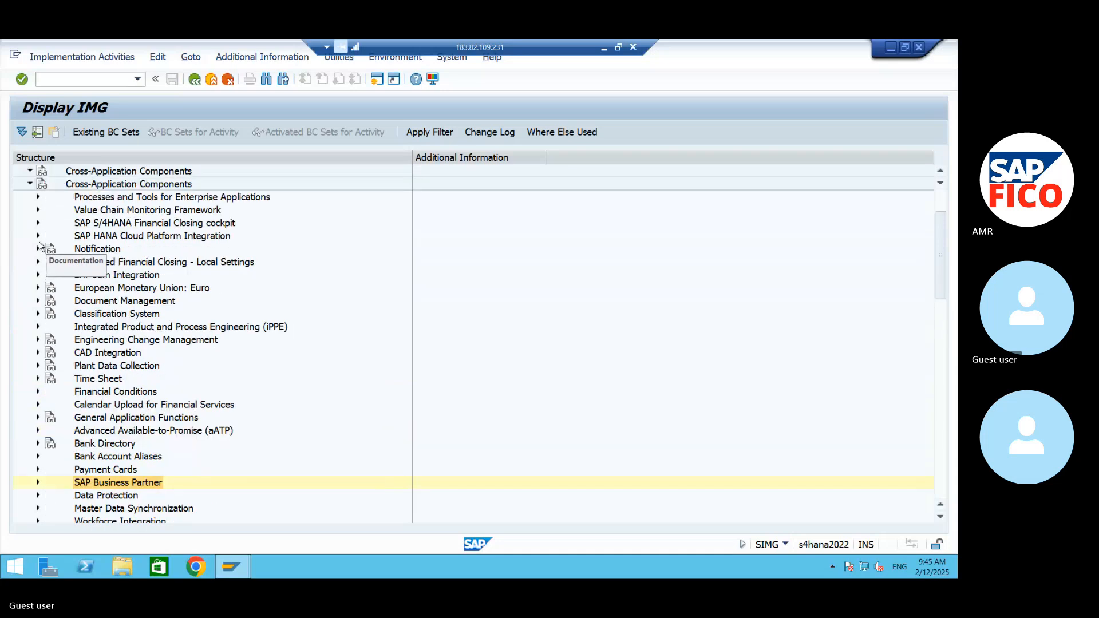
scroll(40, 246, "up", 1)
left_click(30, 210)
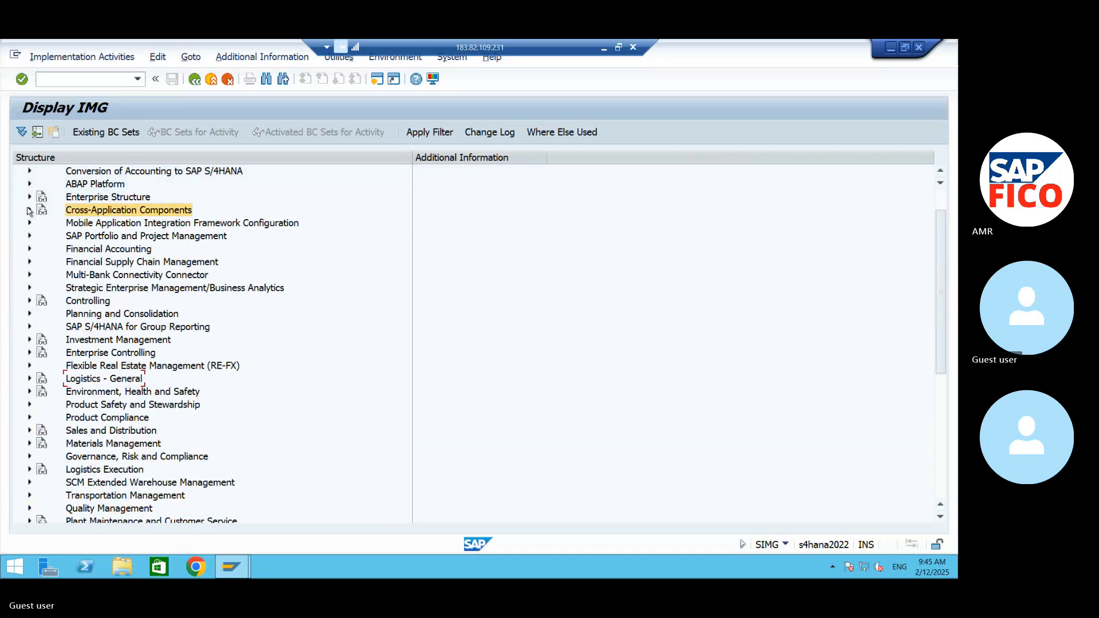
- Open Define Account Groups with Screen Layout (Vendors) under Financial Accounting, Accounts Receivable and Accounts Payable, Supplier Accounts, Master Data, Preparations for Creating Supplier Master Data
left_click(29, 249)
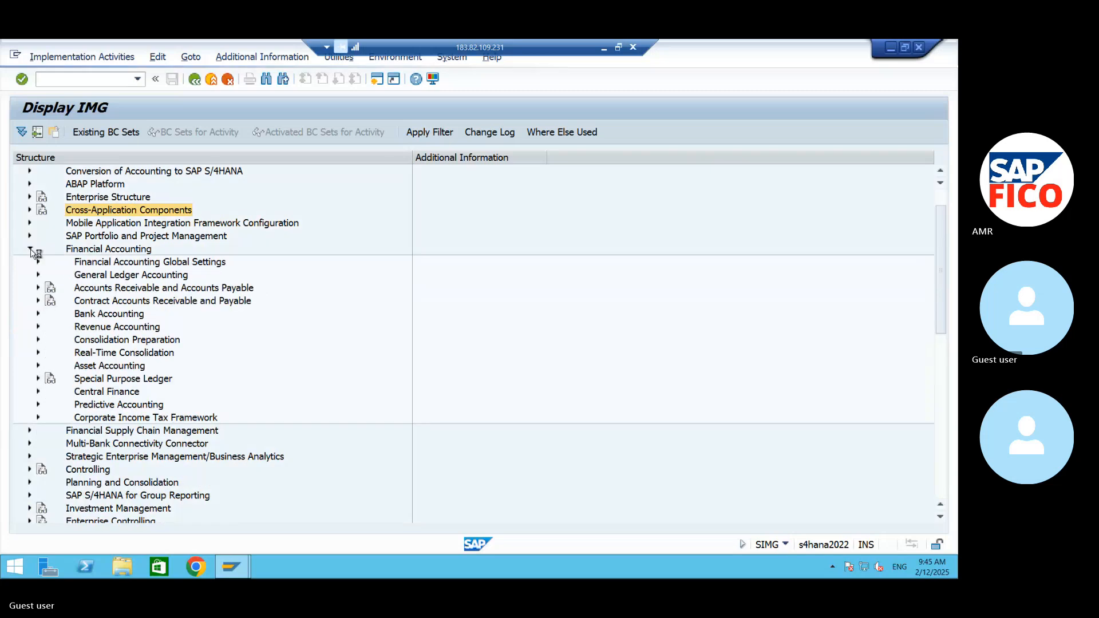
left_click(38, 289)
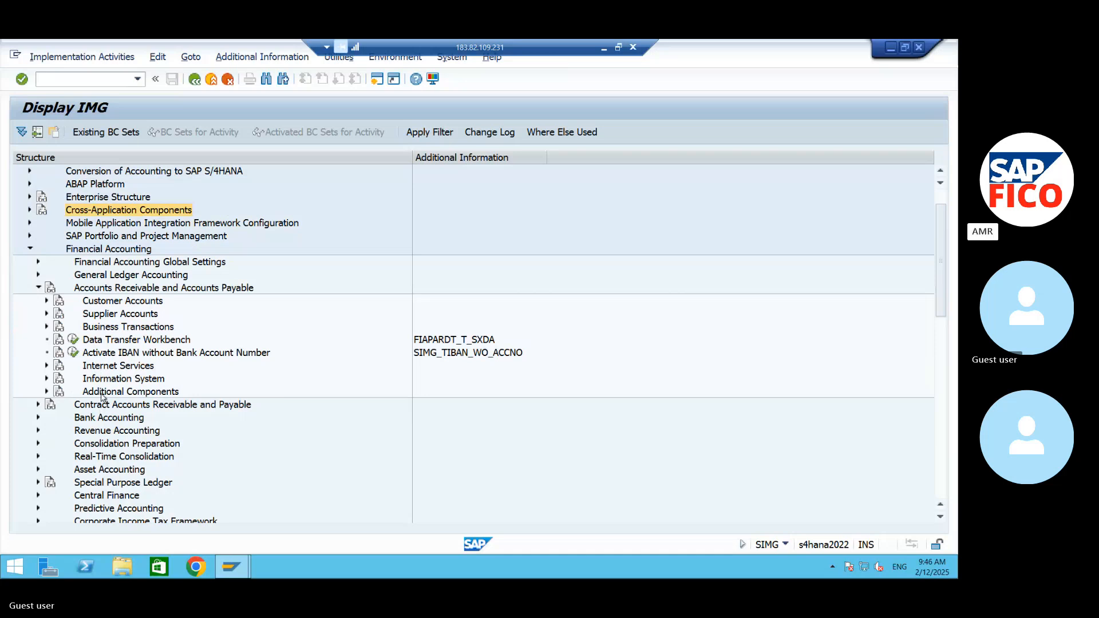
left_click(46, 314)
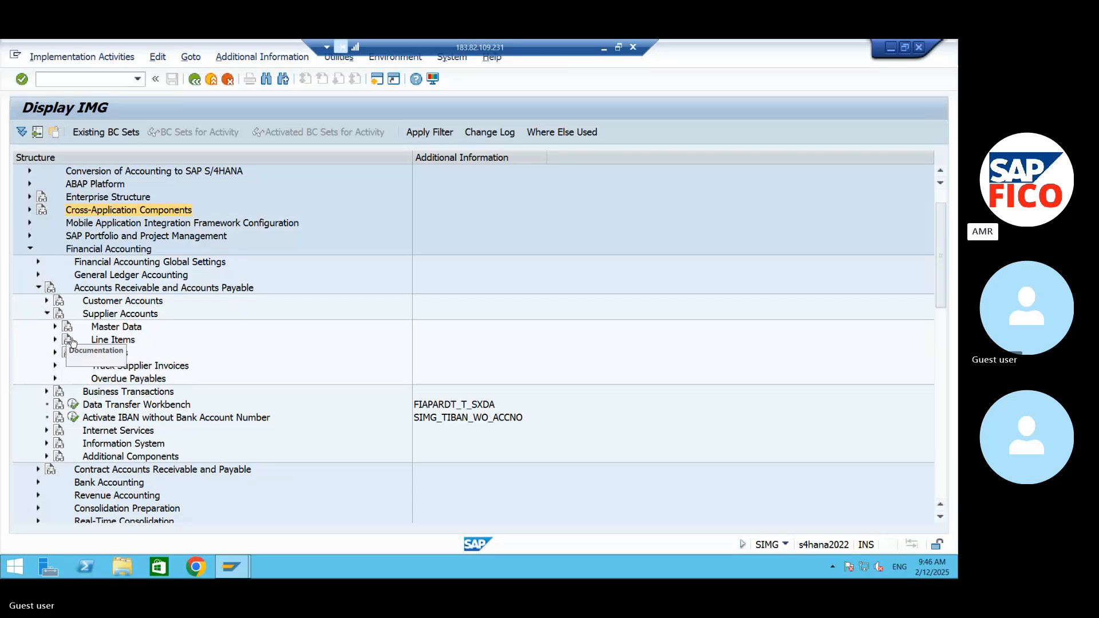
left_click(54, 327)
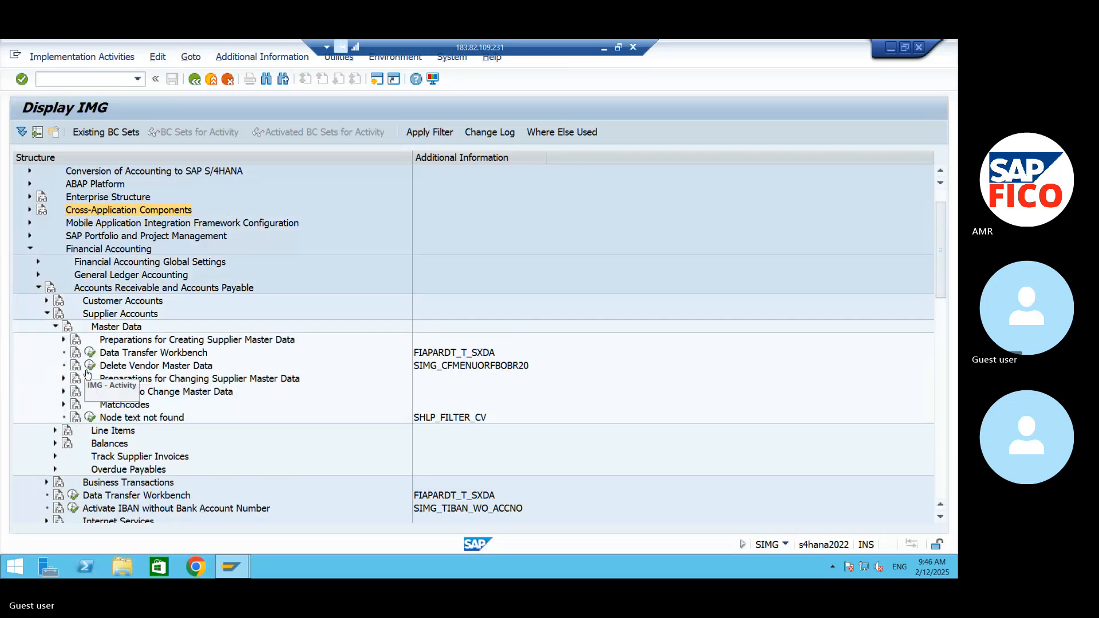
left_click(64, 340)
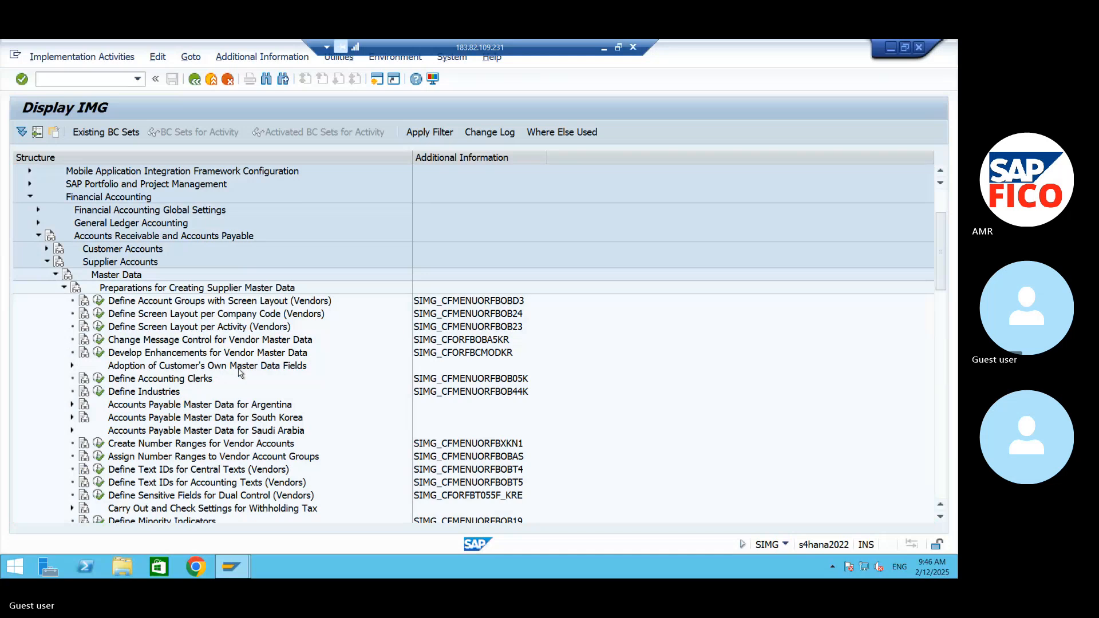
left_click(161, 301)
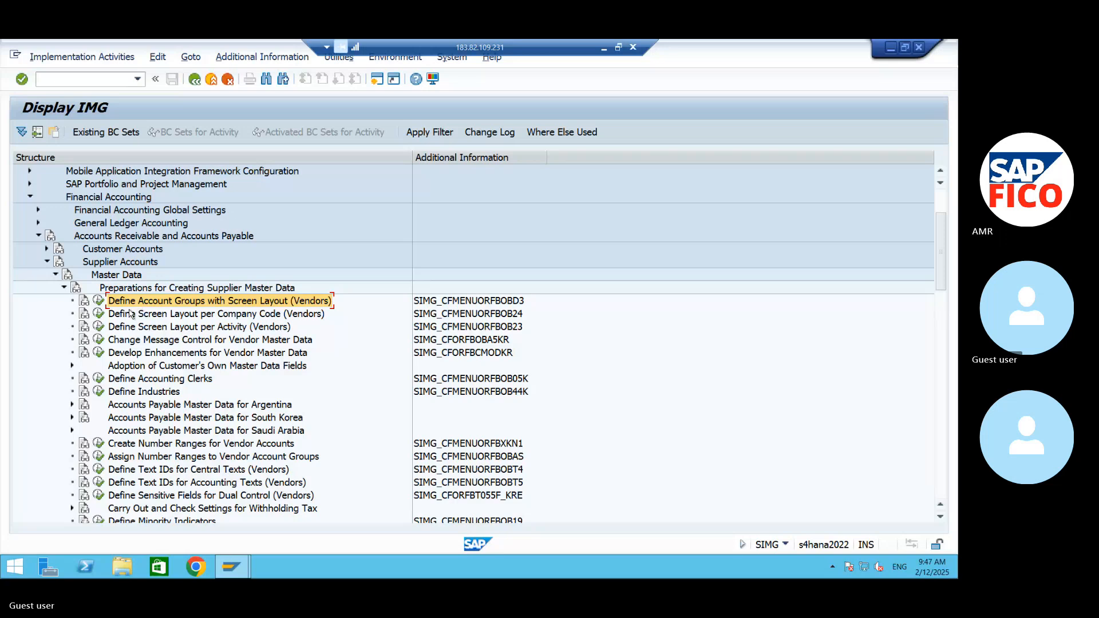
left_click(99, 304)
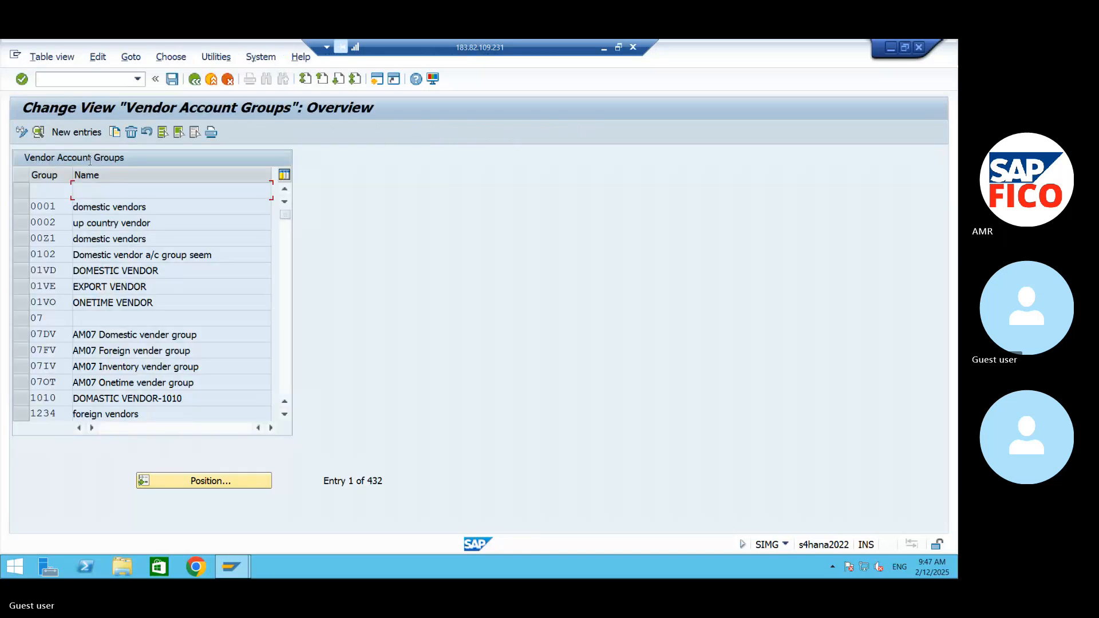
- Create a new vendor account group 99DB with the meaning "DOMESTIC VENDOR GROUP-AM99"
left_click(83, 133)
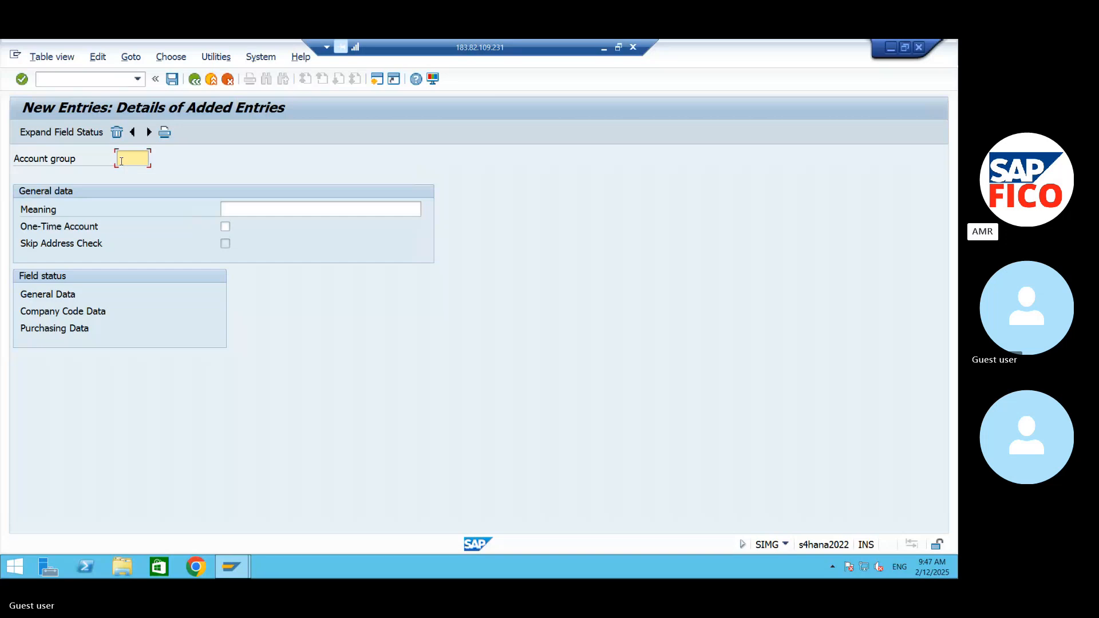
type("99db")
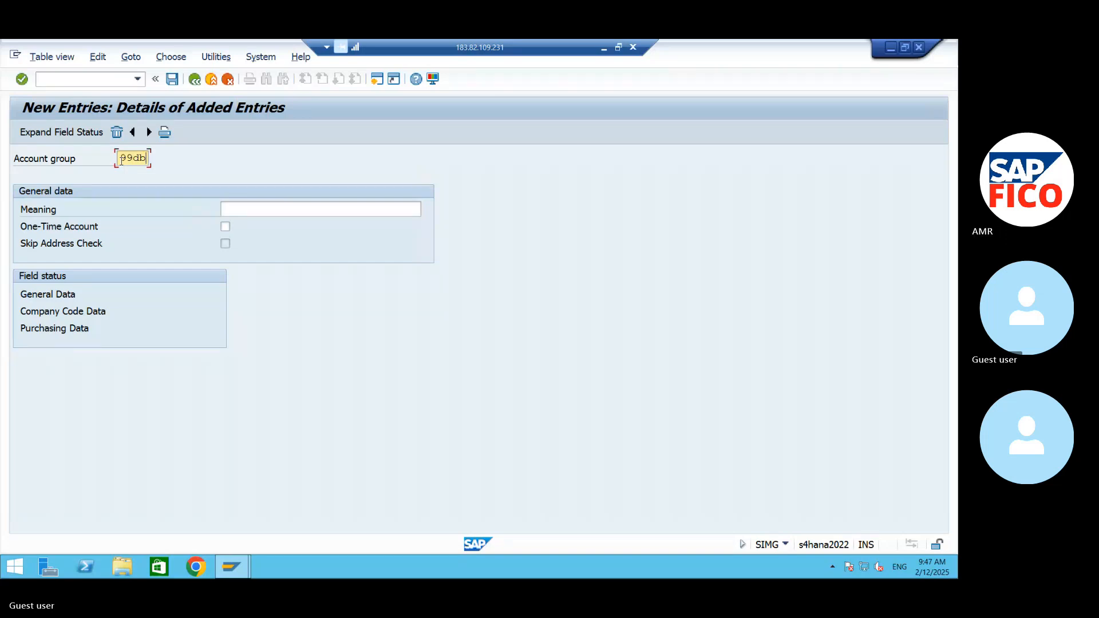
key("BackSpace")
key("BackSpace")
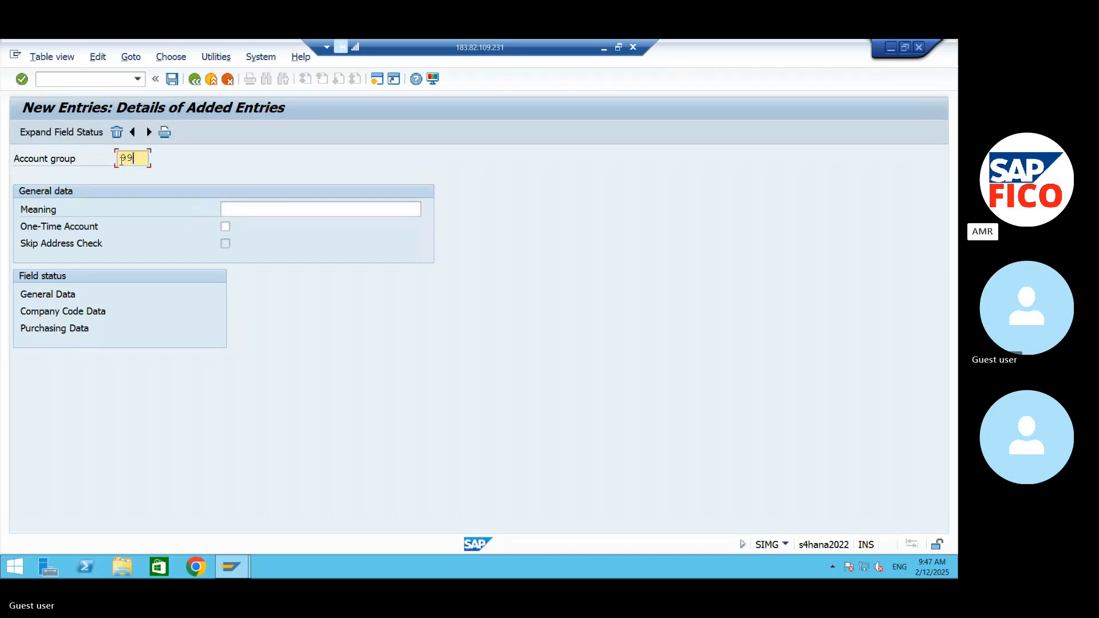
type("DB")
key("Tab")
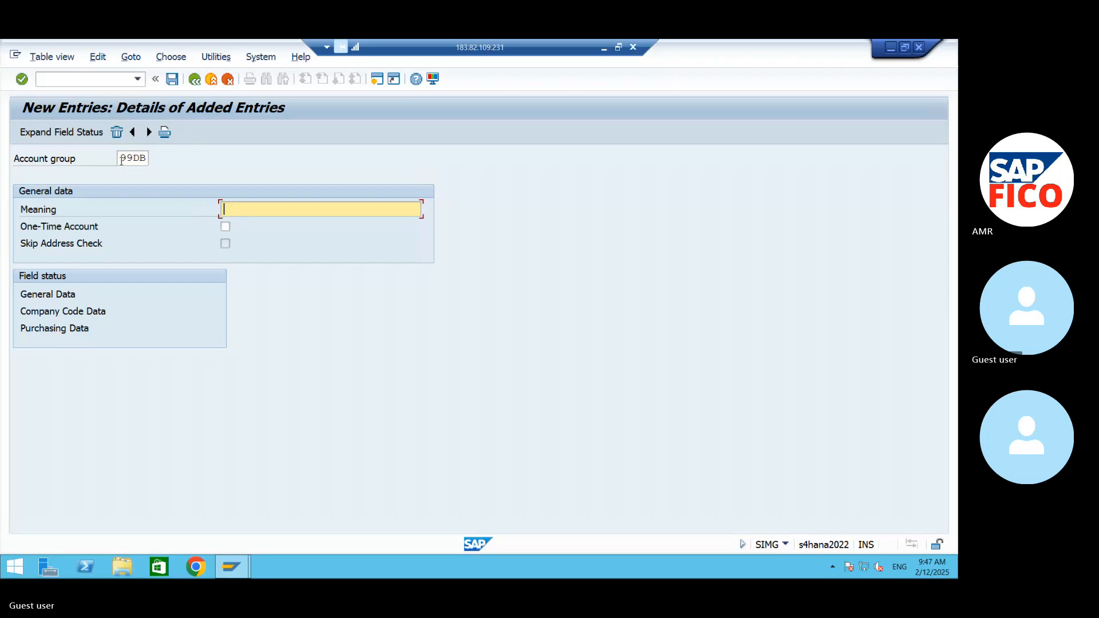
type("DO")
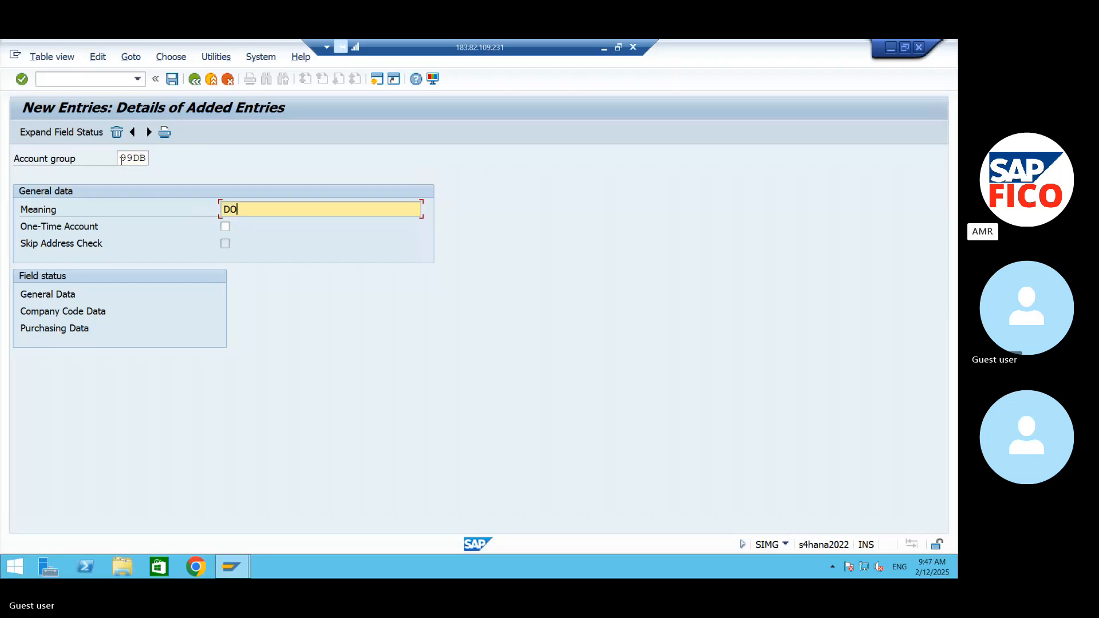
type("MESTIC VENDO")
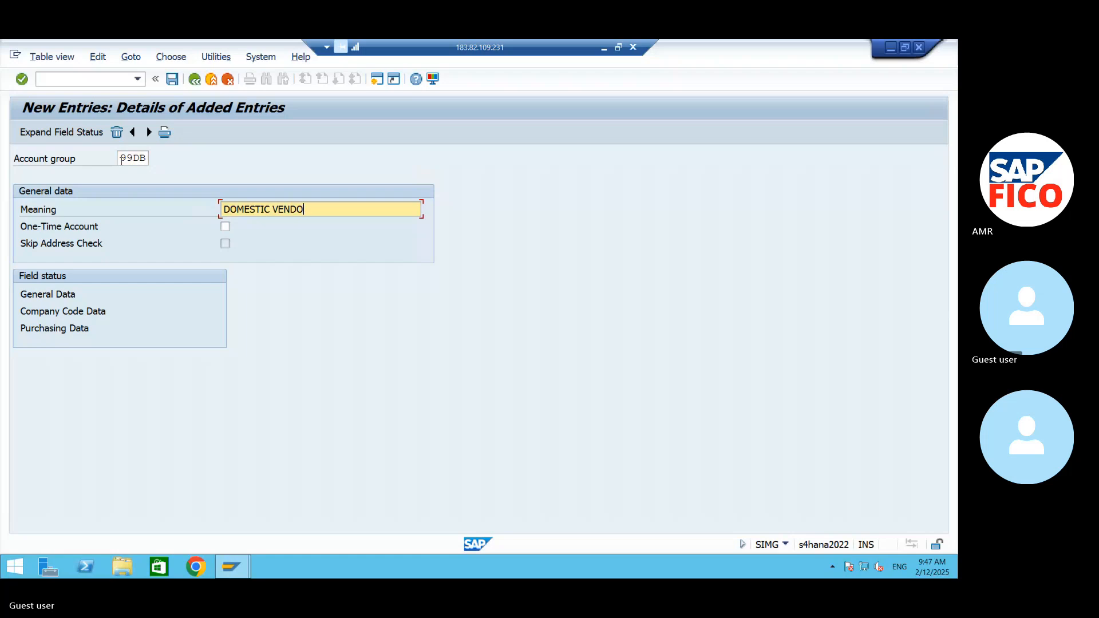
type("R GRO")
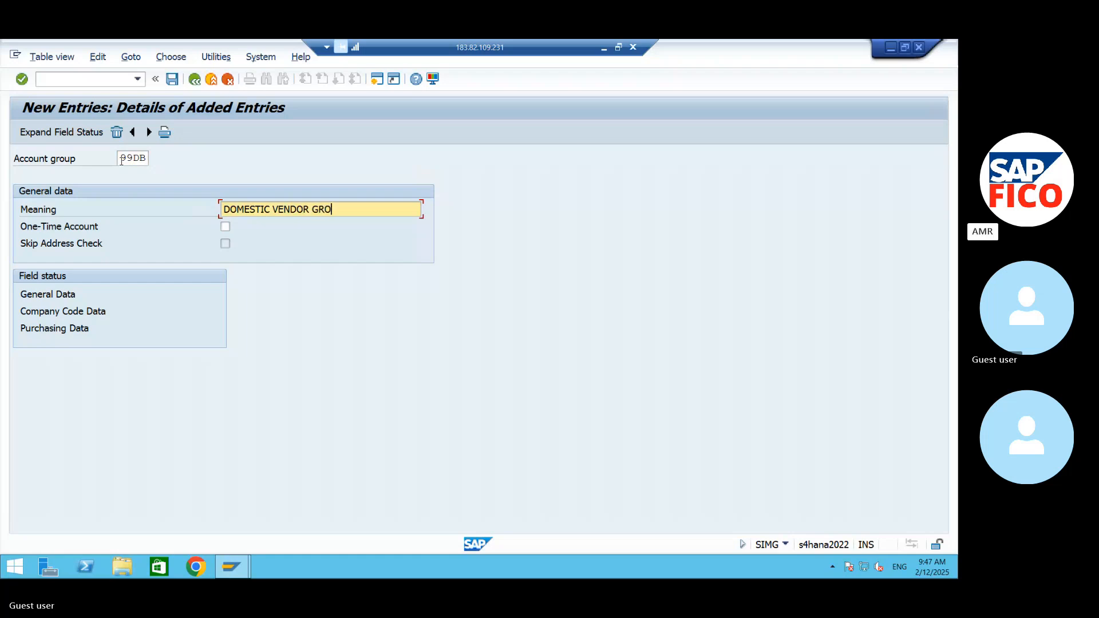
type("UP-AM99")
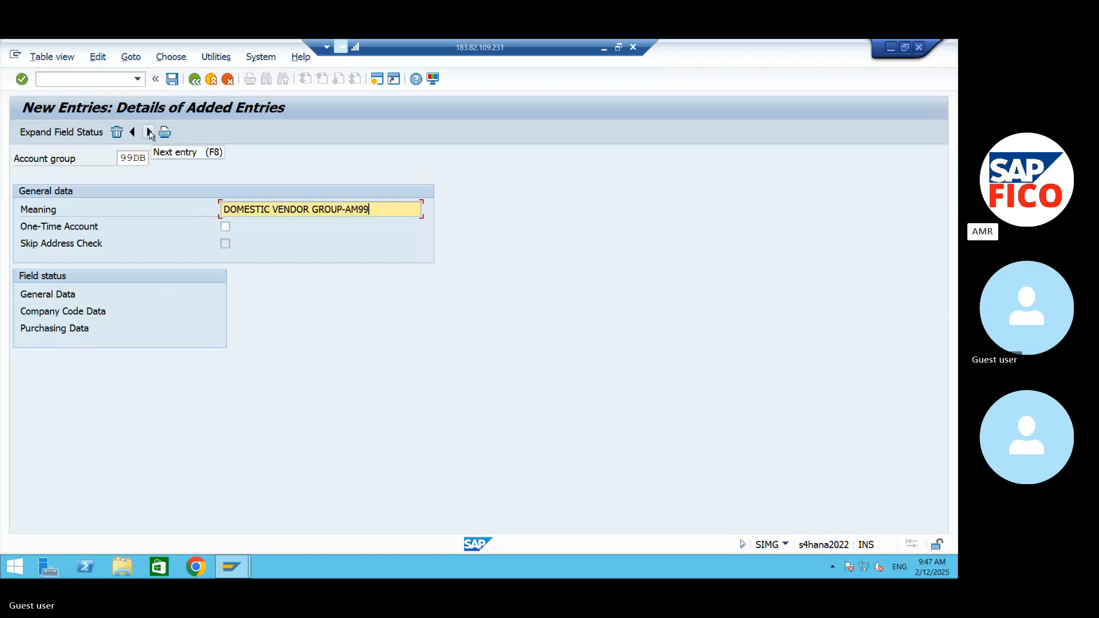
- Add another vendor account group entry, 99FB, with the meaning "FOREIGN VENDOR GROUP-AM99"
left_click(150, 133)
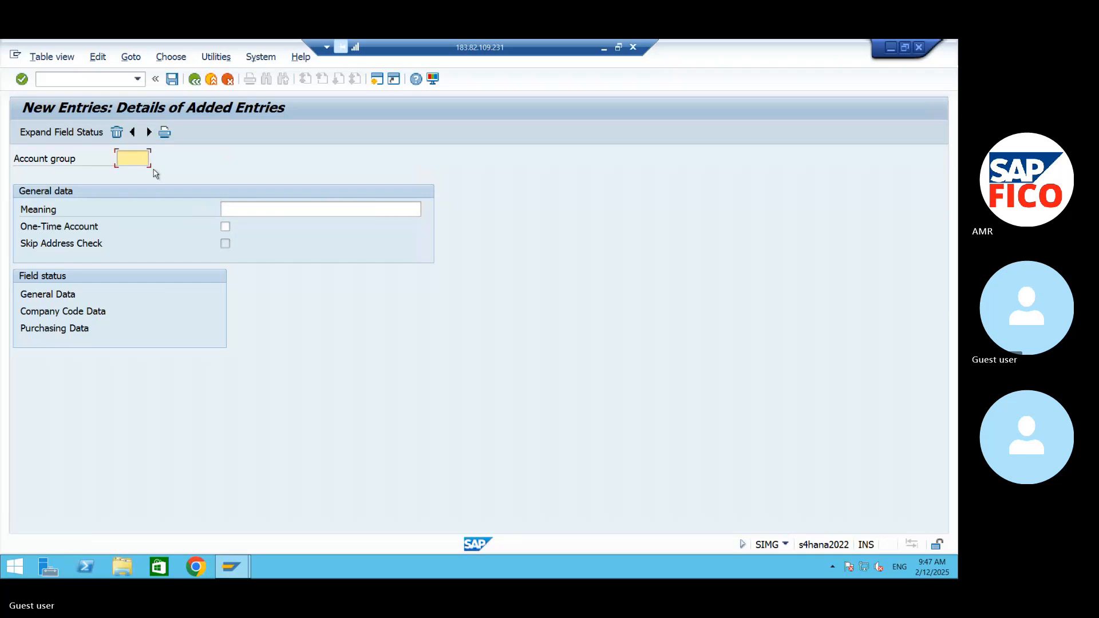
type("A")
key("BackSpace")
type("99FB")
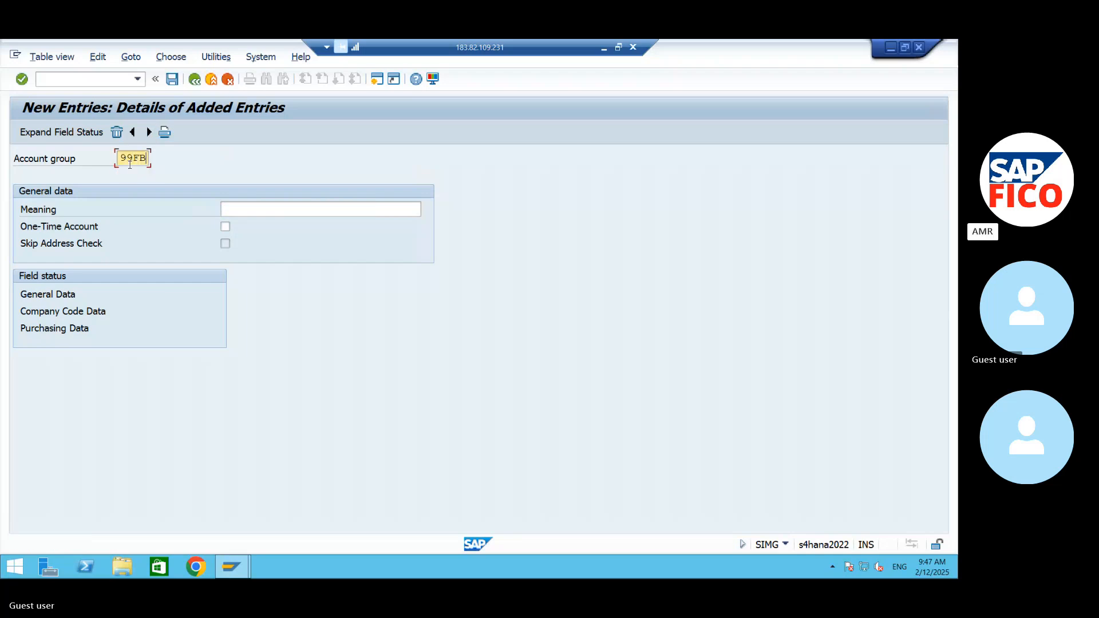
left_click(356, 216)
type("FORE")
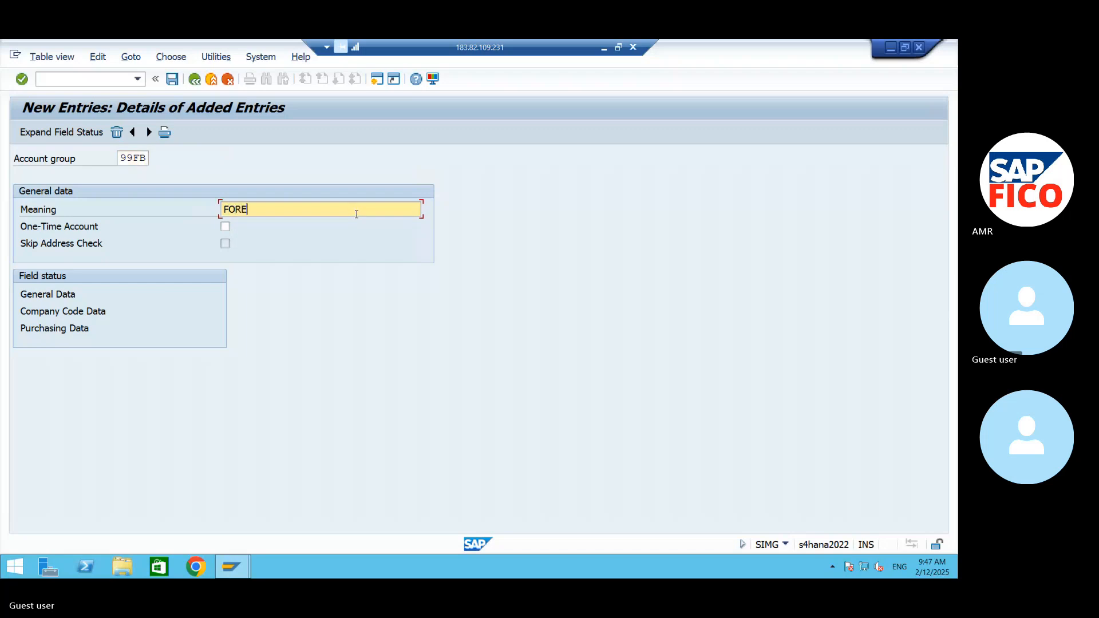
type("IGN VENDORE")
key("BackSpace")
type("GROUP-AM99")
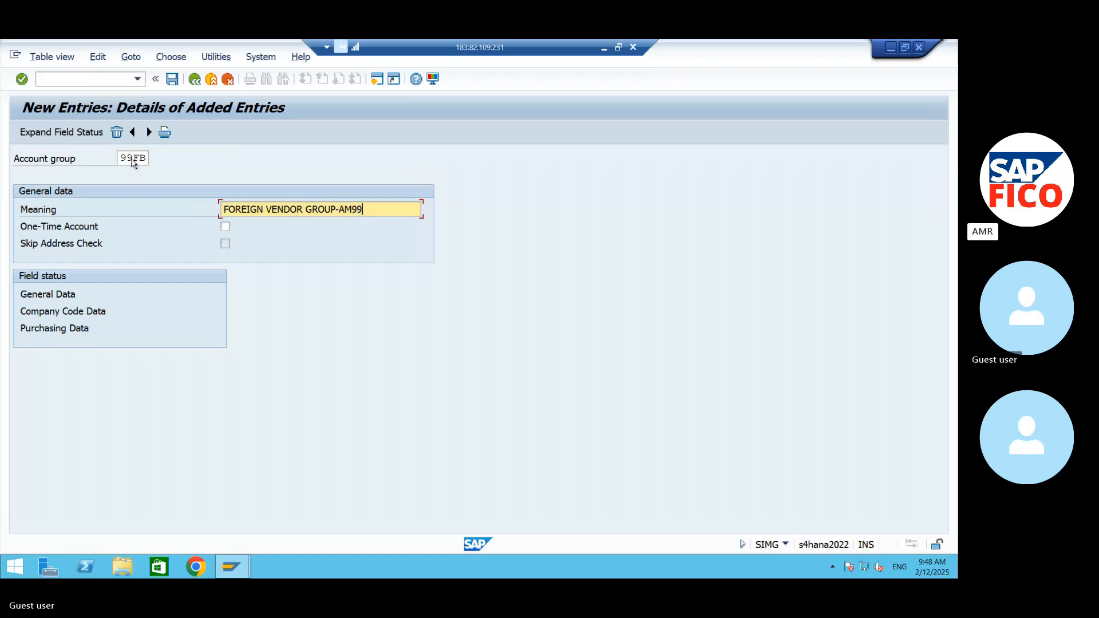
- Add the vendor account group entry 99IB with the meaning "INVENTORY VENDOR GROUP-AM99"
left_click(149, 132)
type("9")
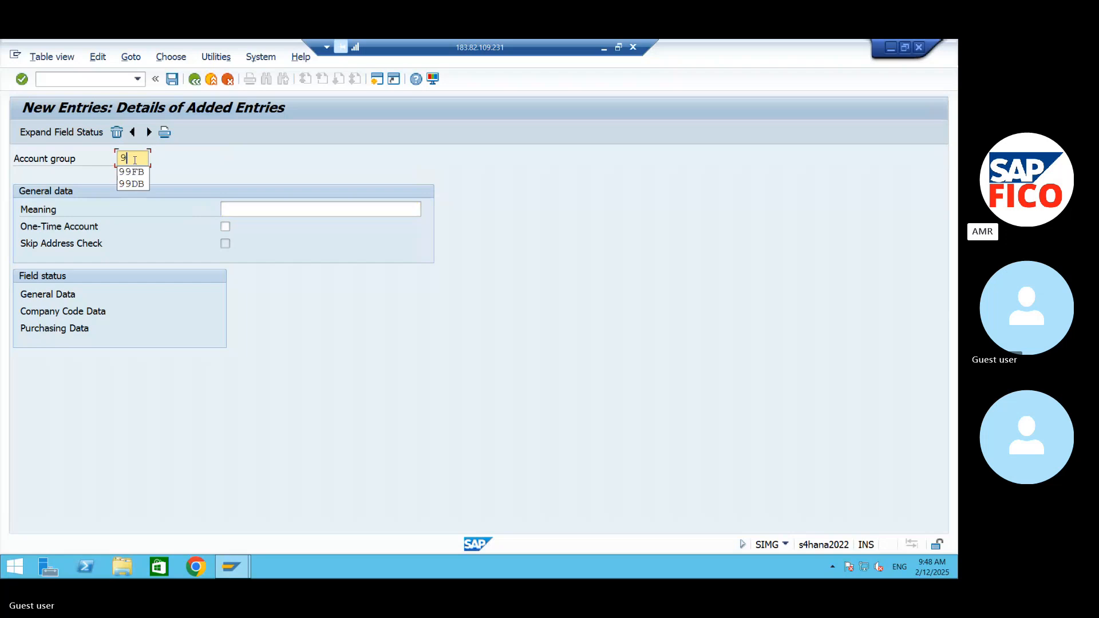
type("9IB")
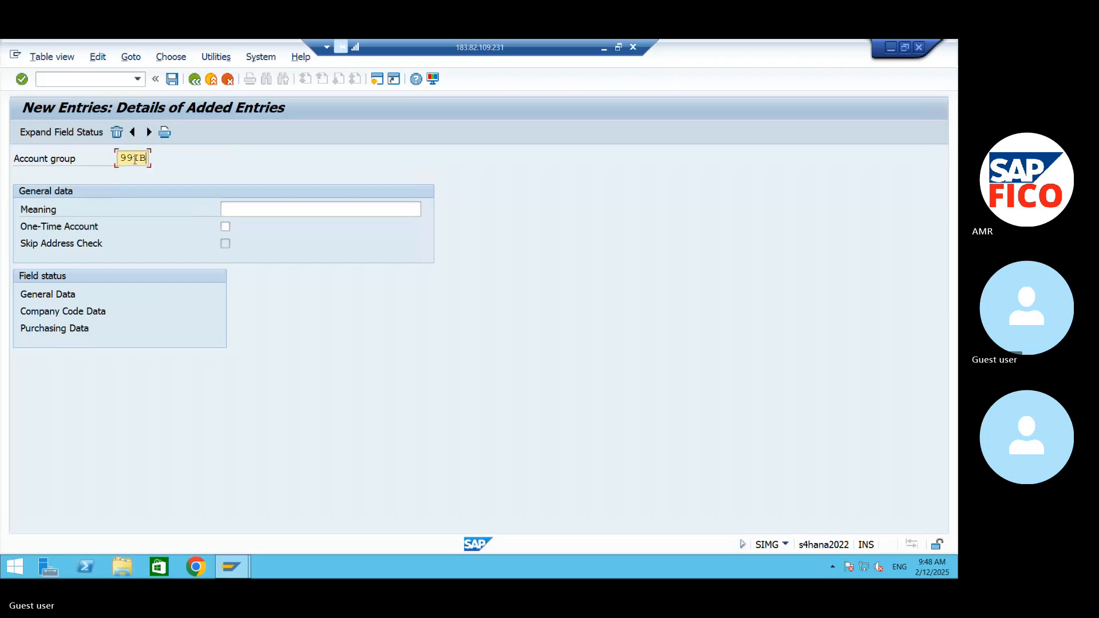
left_click(245, 209)
type("INVEN")
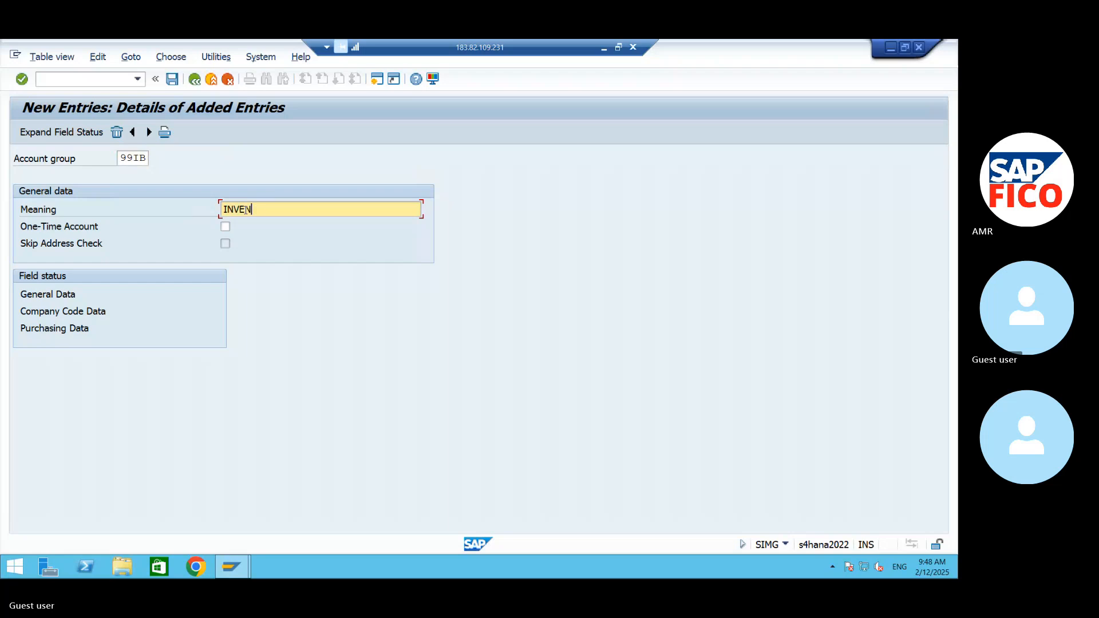
type("TORY VENDOR GROUP-AM99")
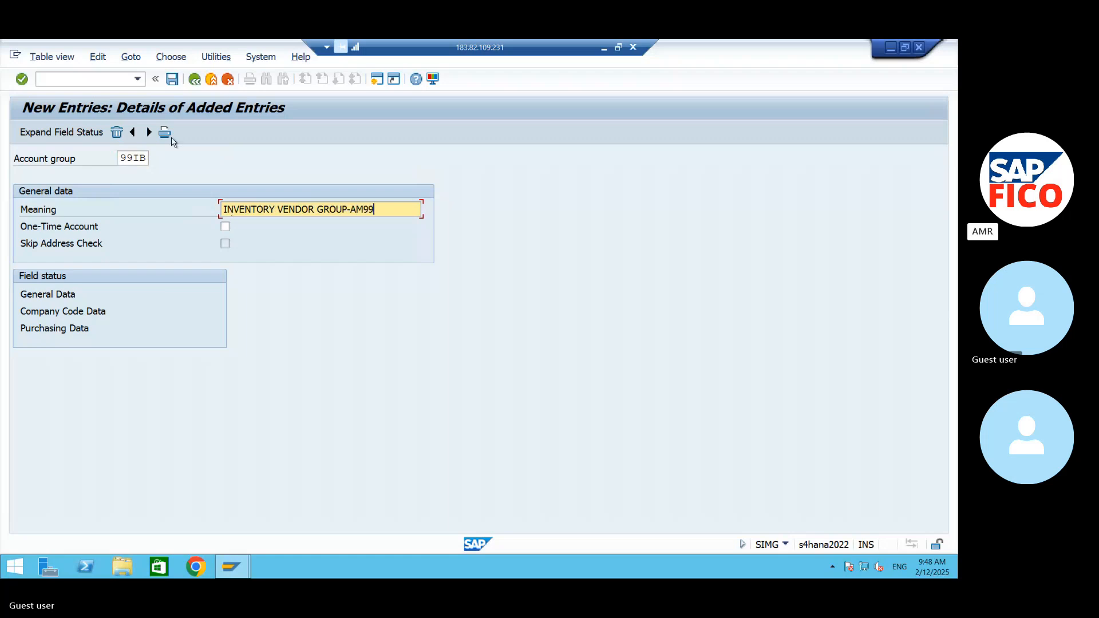
- Add the vendor account group entry 99SB with the meaning "SERVICE VENDOR"
left_click(146, 133)
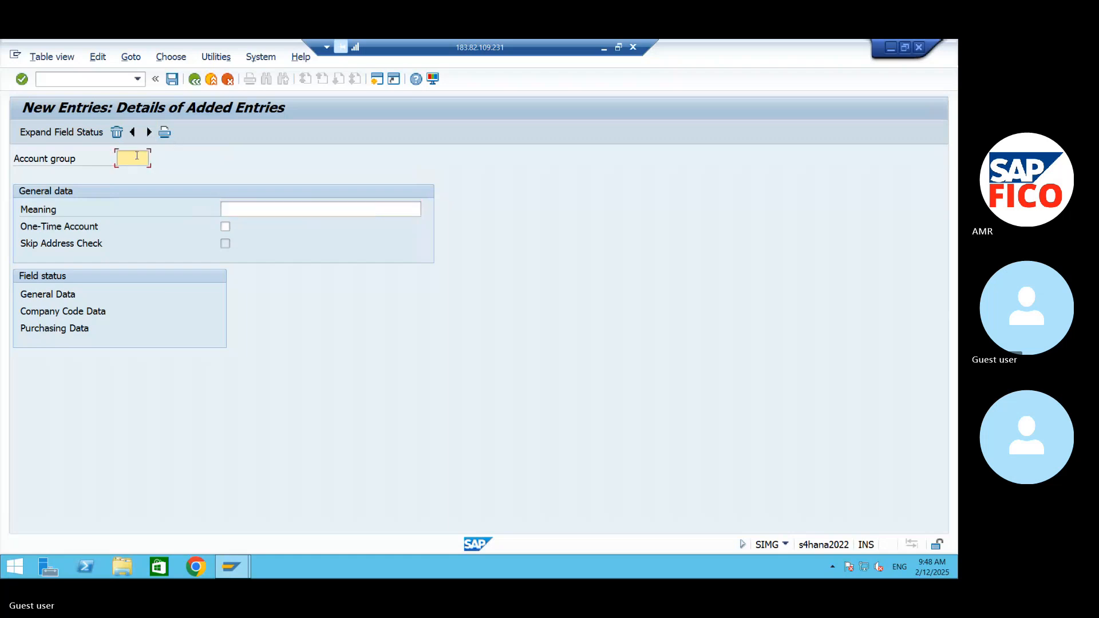
type("99AB")
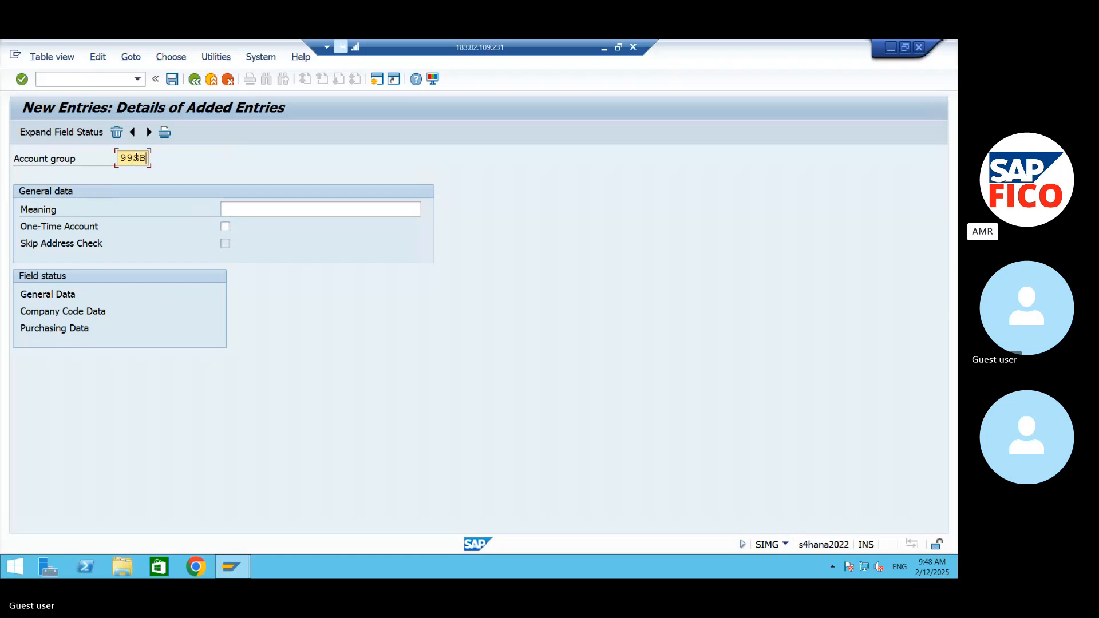
left_click(232, 211)
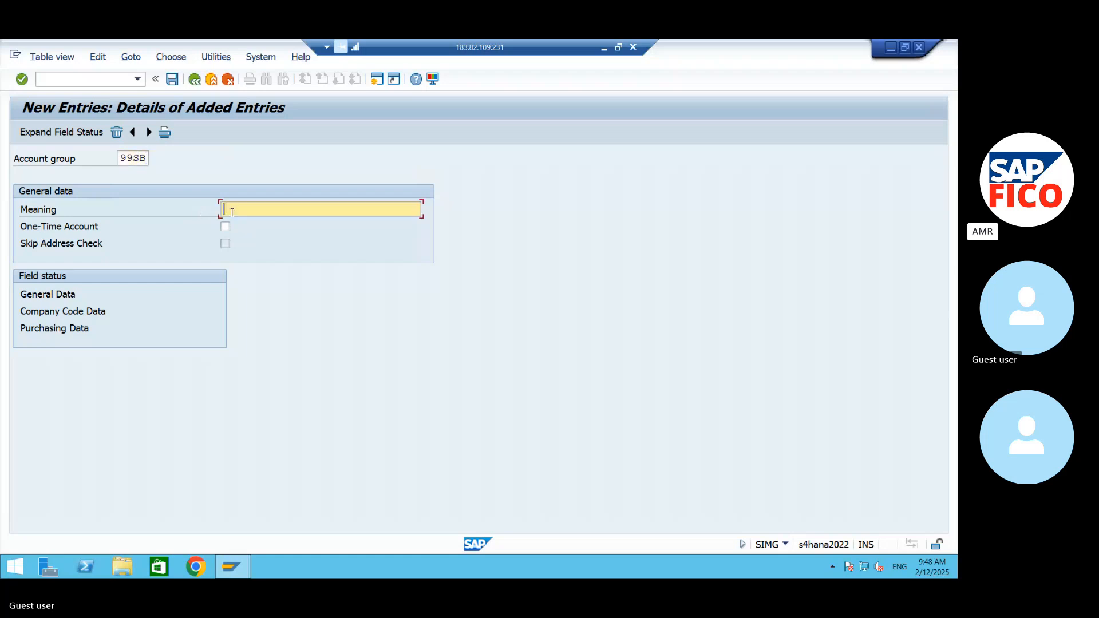
type("SERVICE VENDOTR")
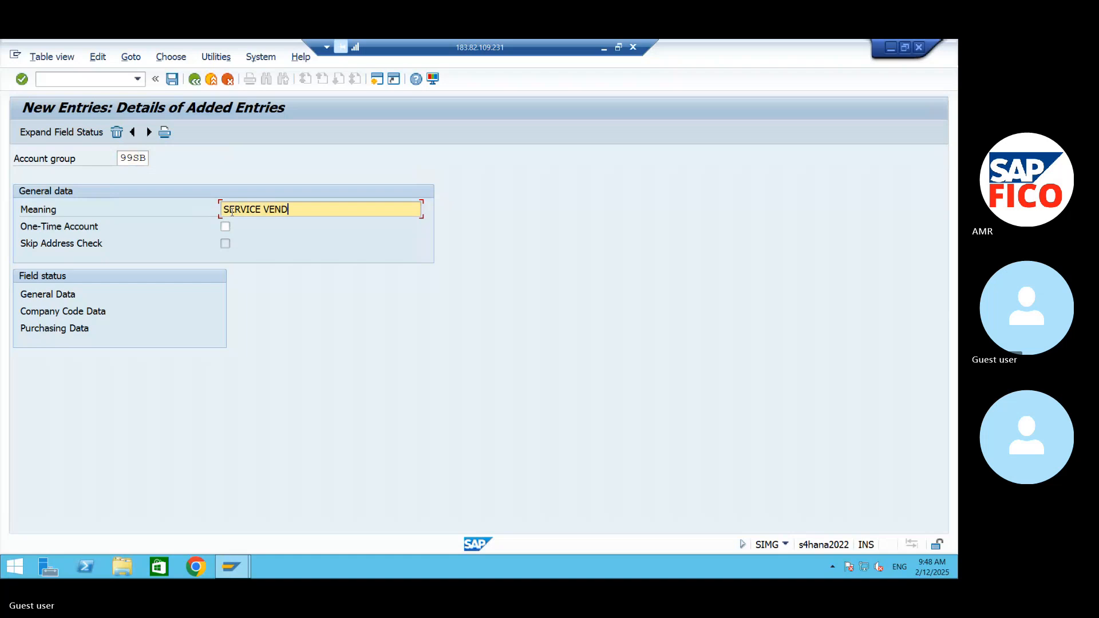
key("BackSpace")
key("BackSpace")
type("R")
left_click(147, 158)
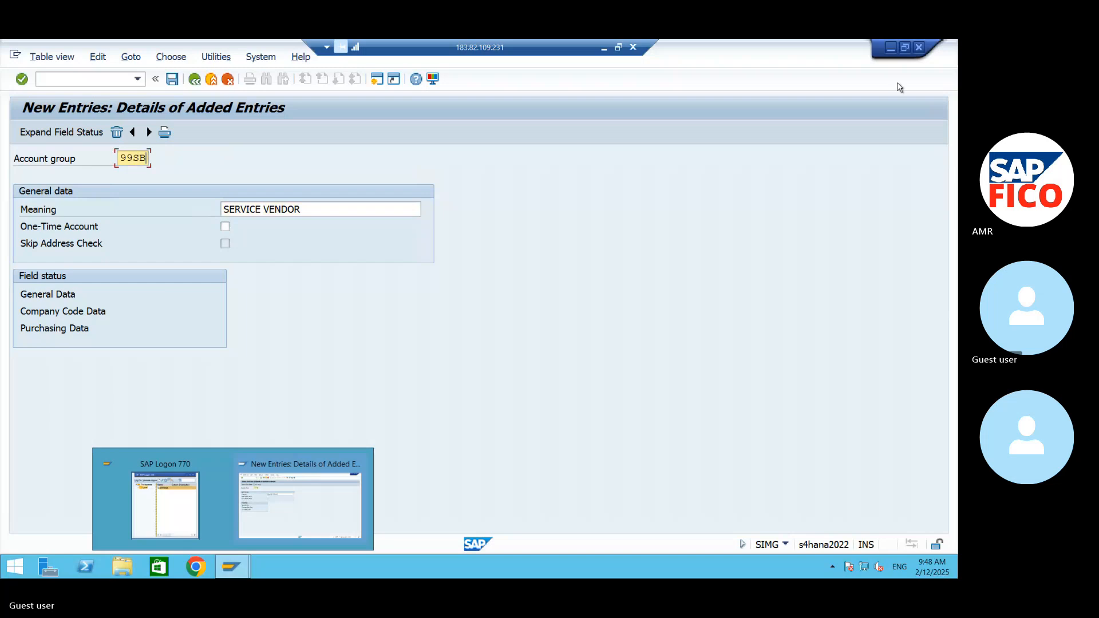
- Minimize the SAP window and the remote session to return to the configuration notes in Word
left_click(890, 47)
left_click(604, 48)
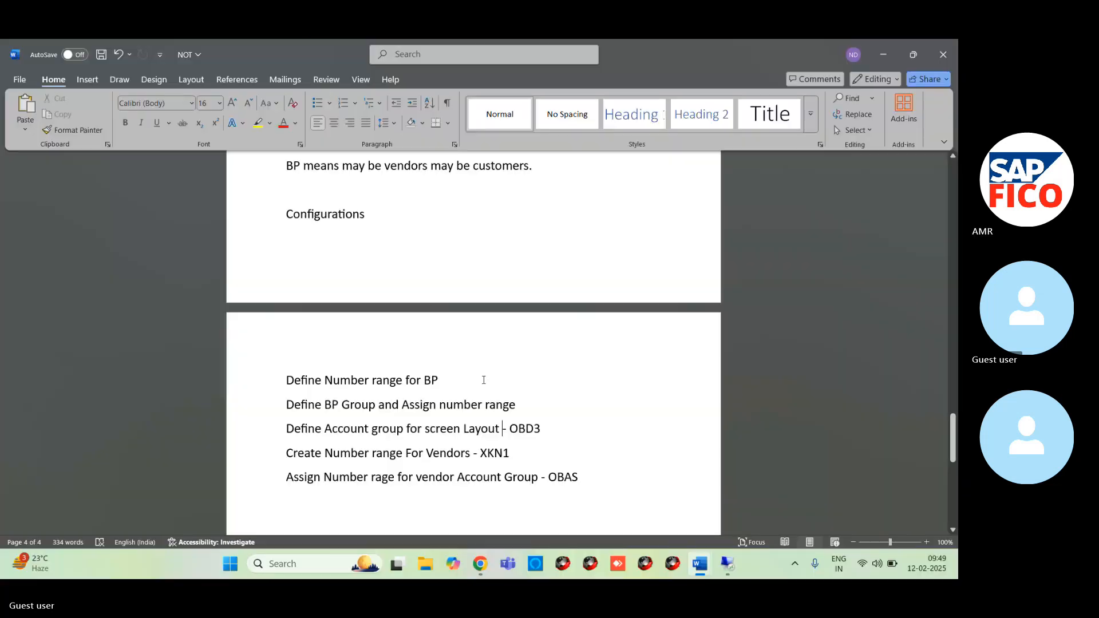
- Switch to the Skype call to mute the microphone, and return to the new vendor account group entry in the remote SAP session
mouse_move(480, 563)
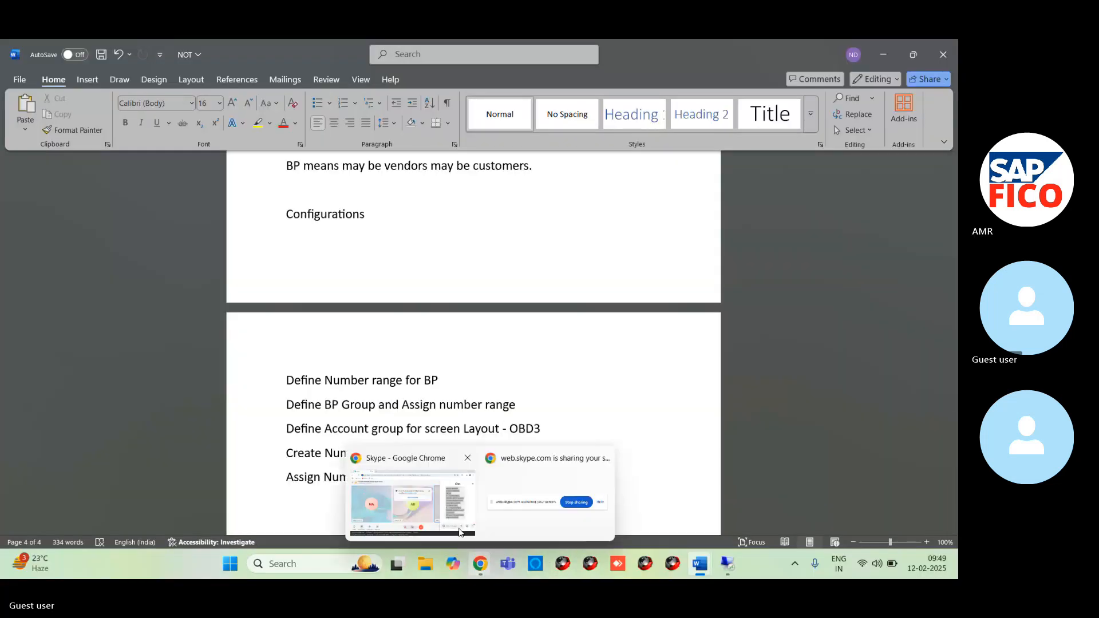
left_click(459, 532)
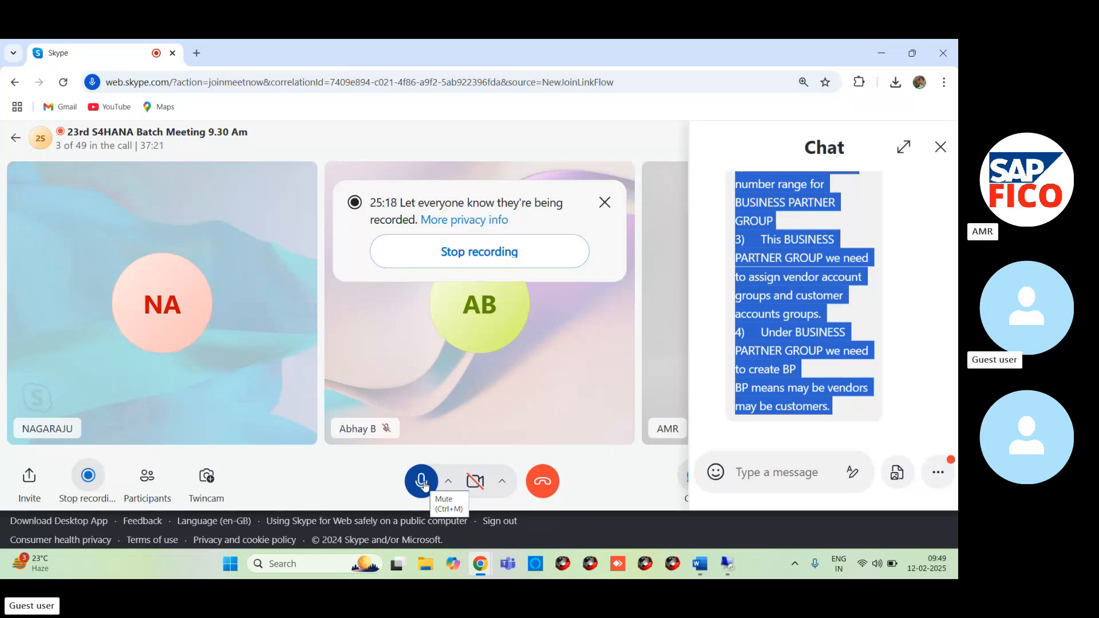
left_click(423, 484)
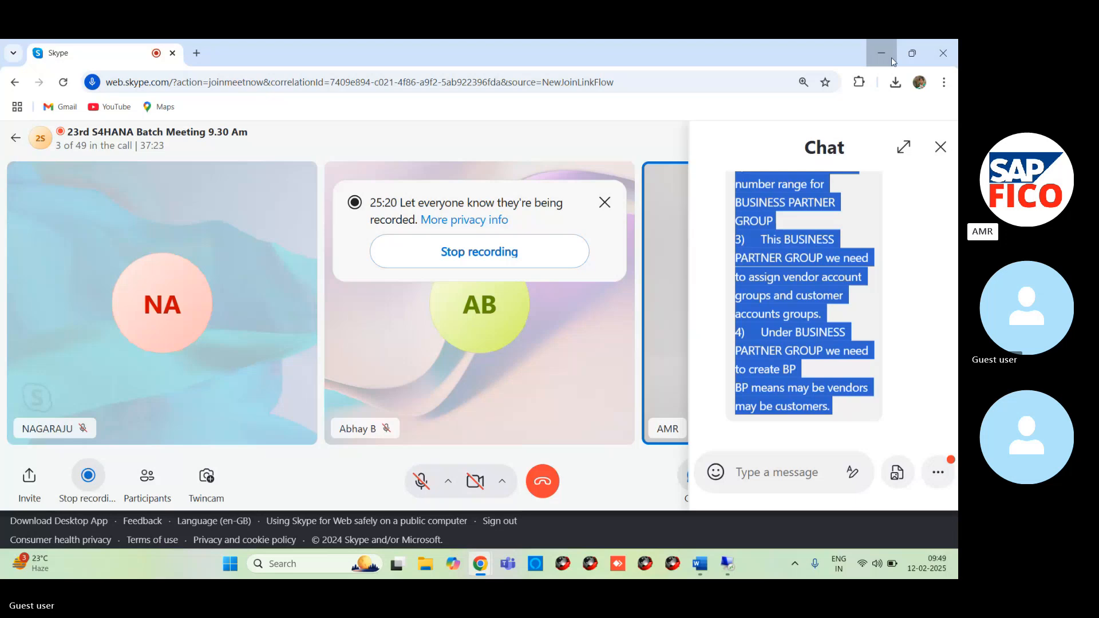
left_click(708, 561)
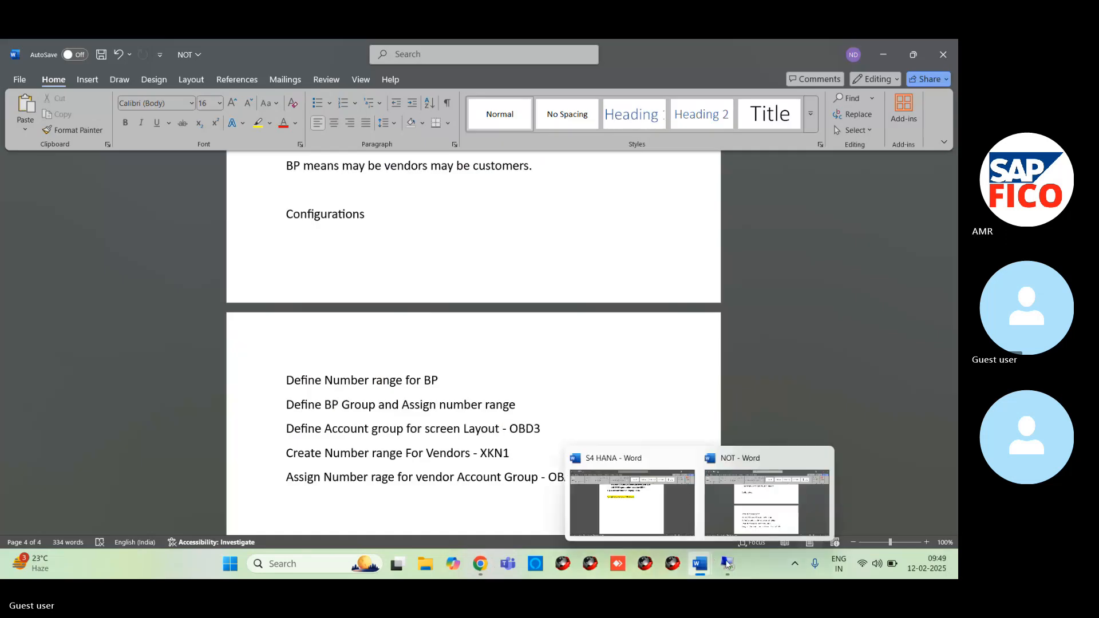
left_click(718, 520)
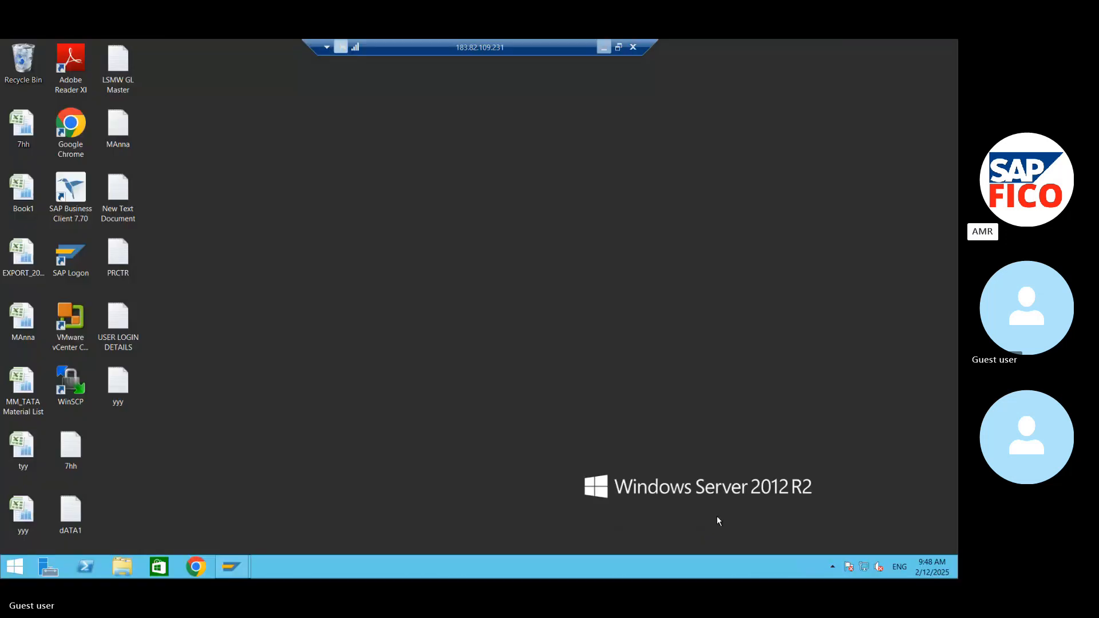
mouse_move(231, 566)
left_click(252, 538)
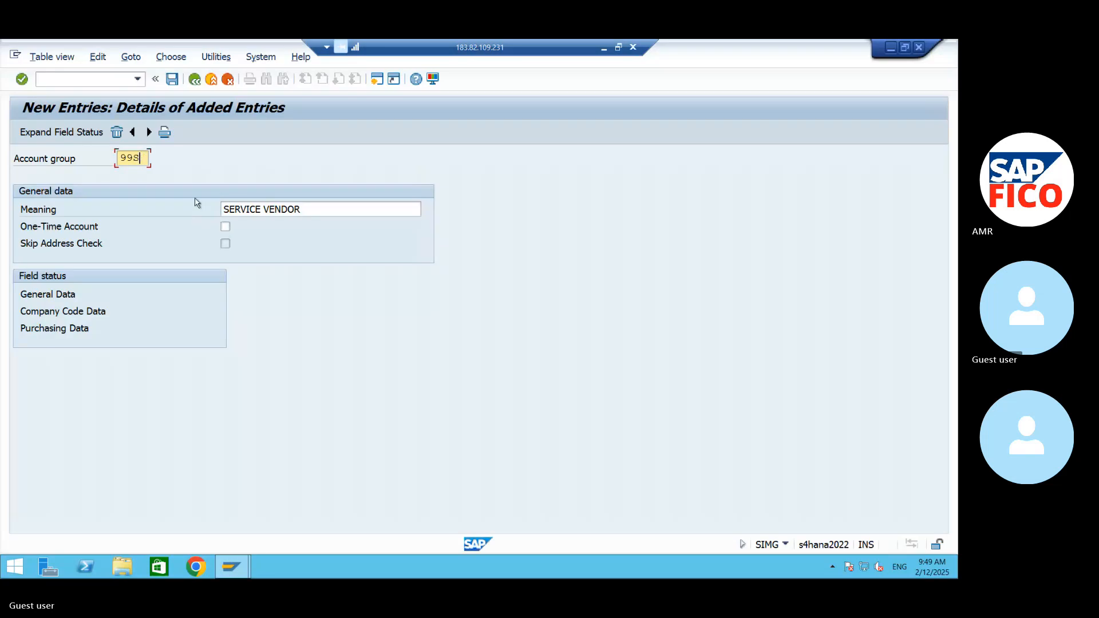
- Complete the service vendor entry with account group 99SV and the meaning "SERVICE VENDOR GROUP-AM99"
type("V")
left_click(334, 207)
type("G")
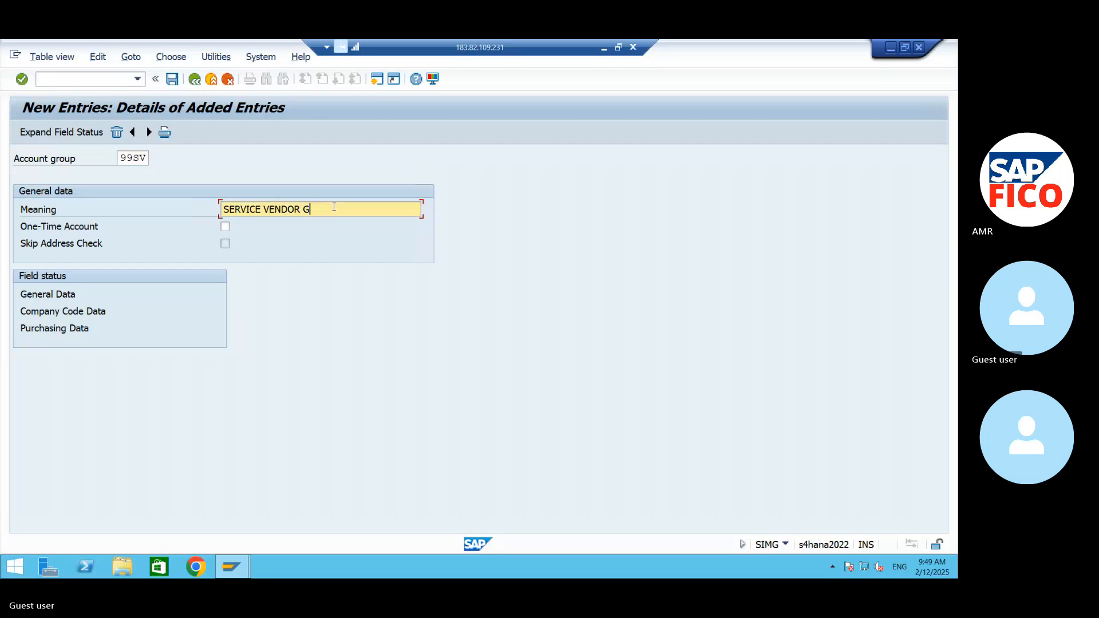
type("ROUP AM99")
- Add the vendor account group entry 99OV with the meaning "ONE TIME VENDOR GROUP-AM99"
left_click(148, 132)
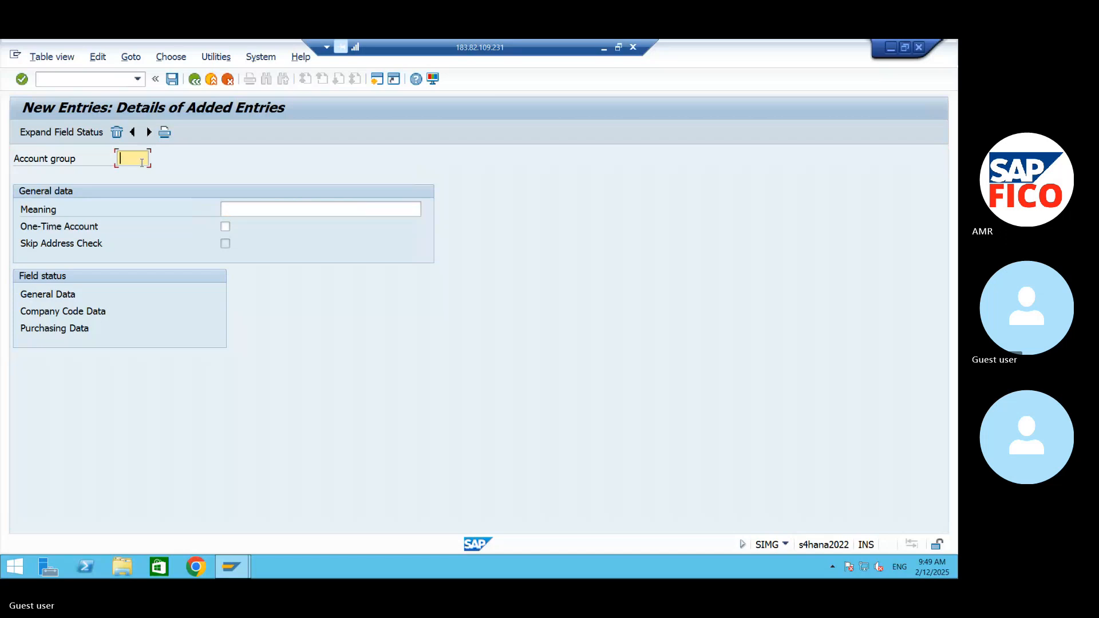
type("9")
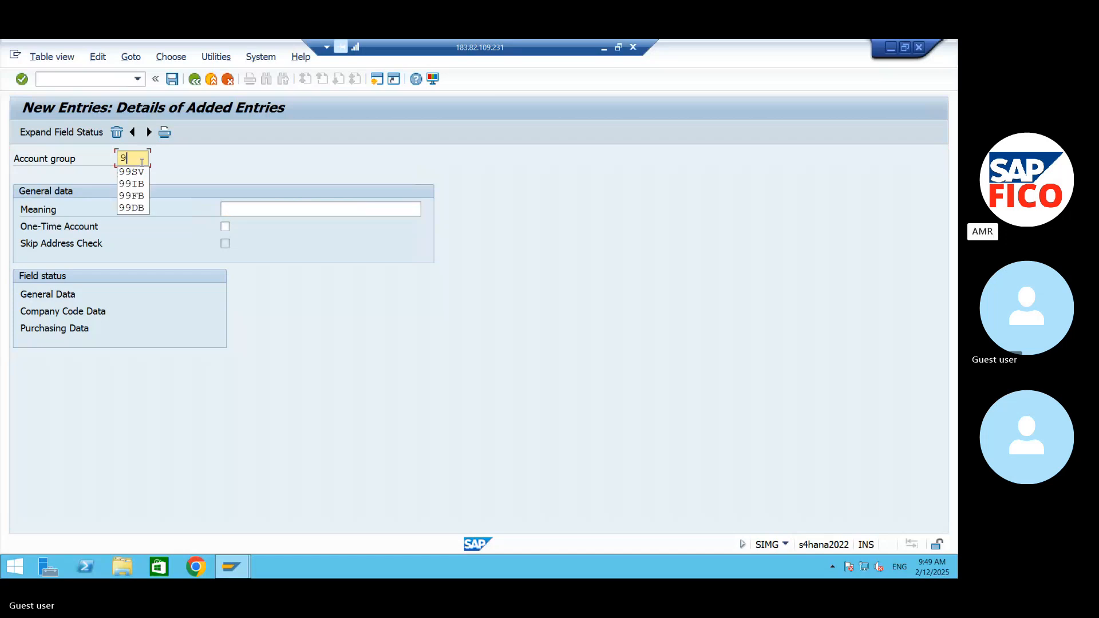
type("90V")
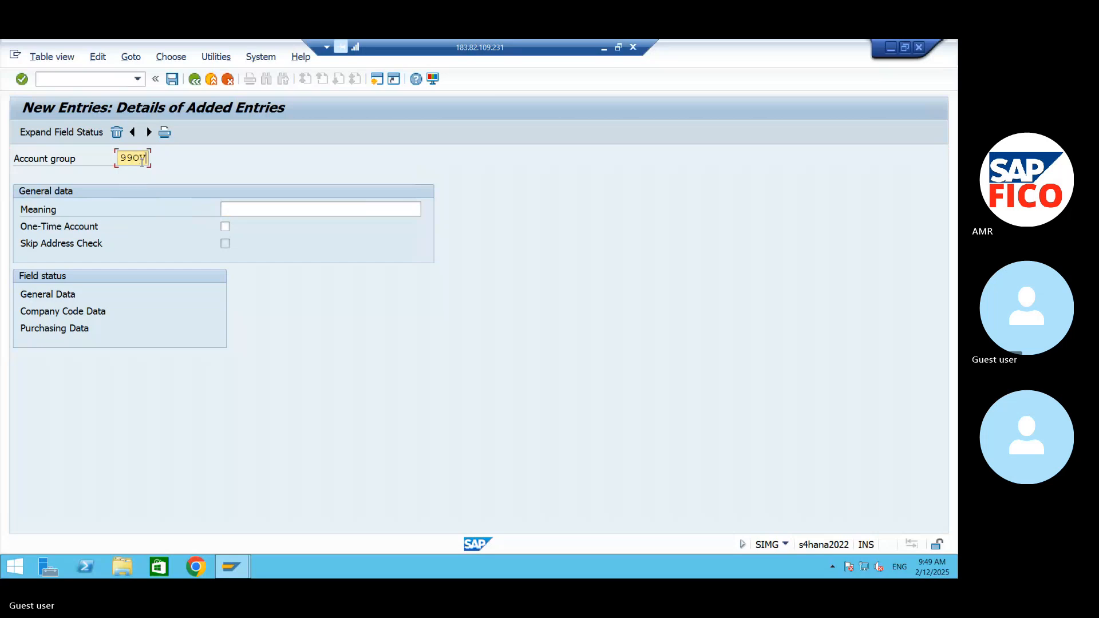
left_click(237, 211)
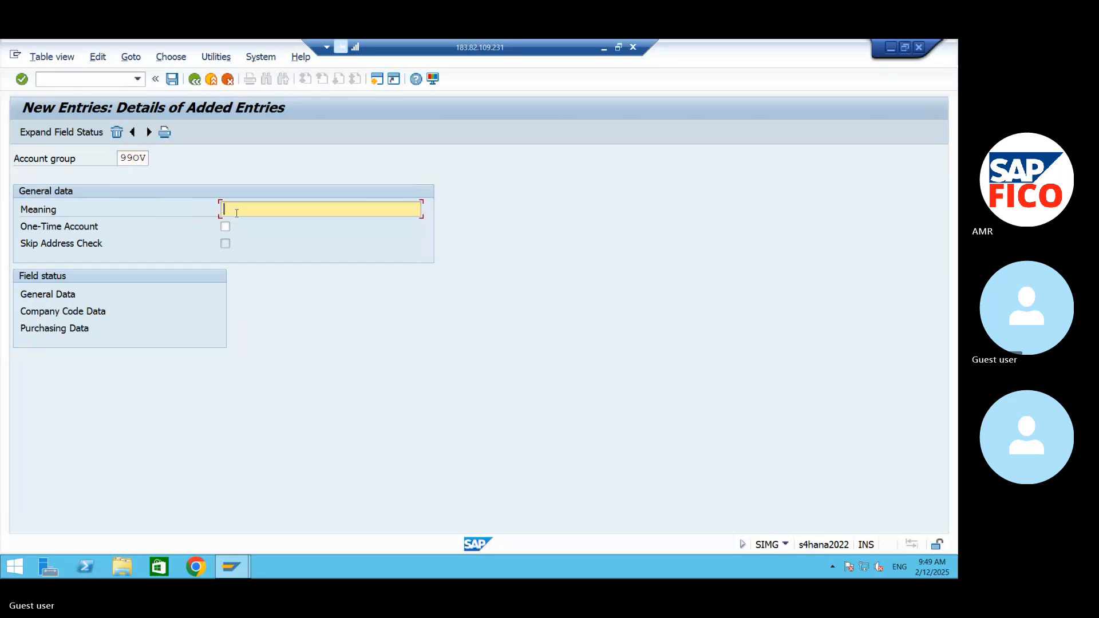
type("ONE TIME VENDOR GROUP-AM9")
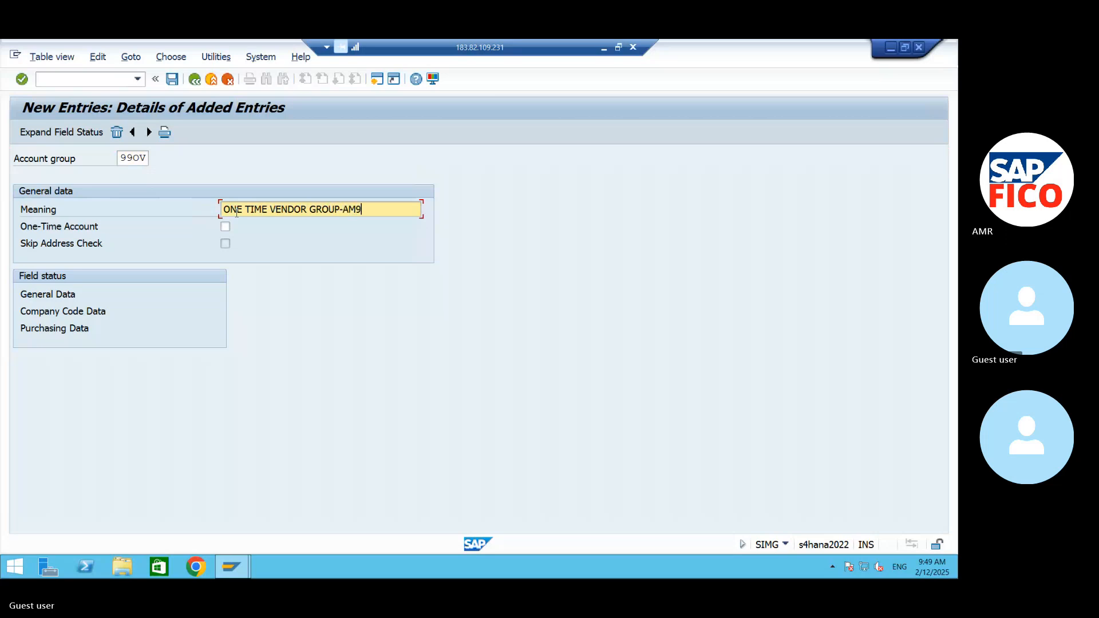
type("9")
- Mark 99OV as a one-time account with the address check not skipped, and save the new vendor account groups
left_click(225, 227)
left_click(225, 245)
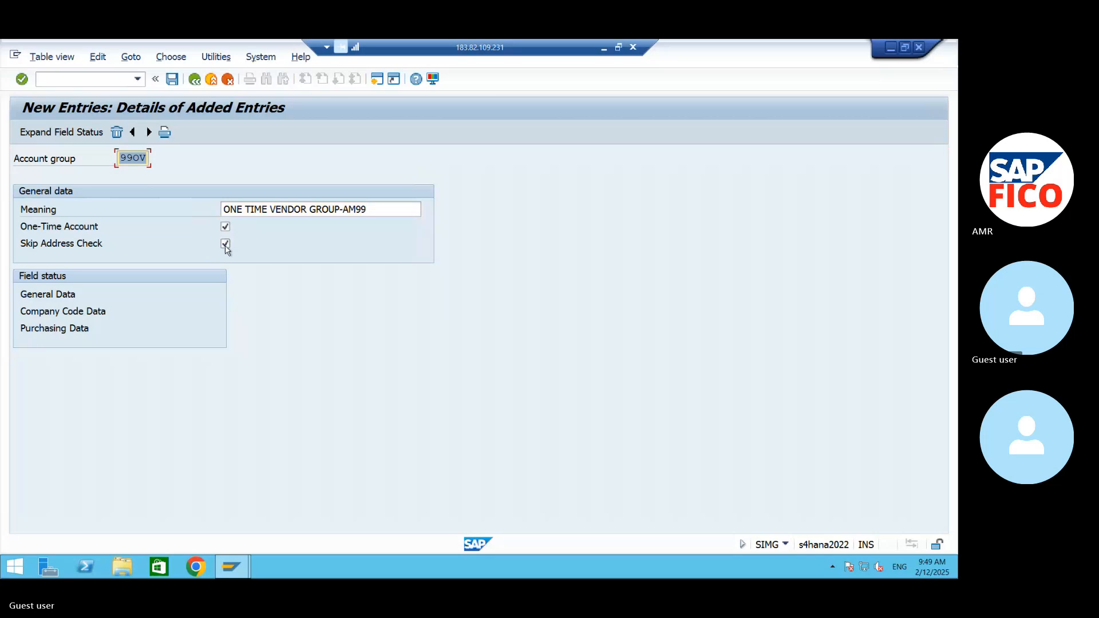
left_click(225, 245)
left_click(173, 82)
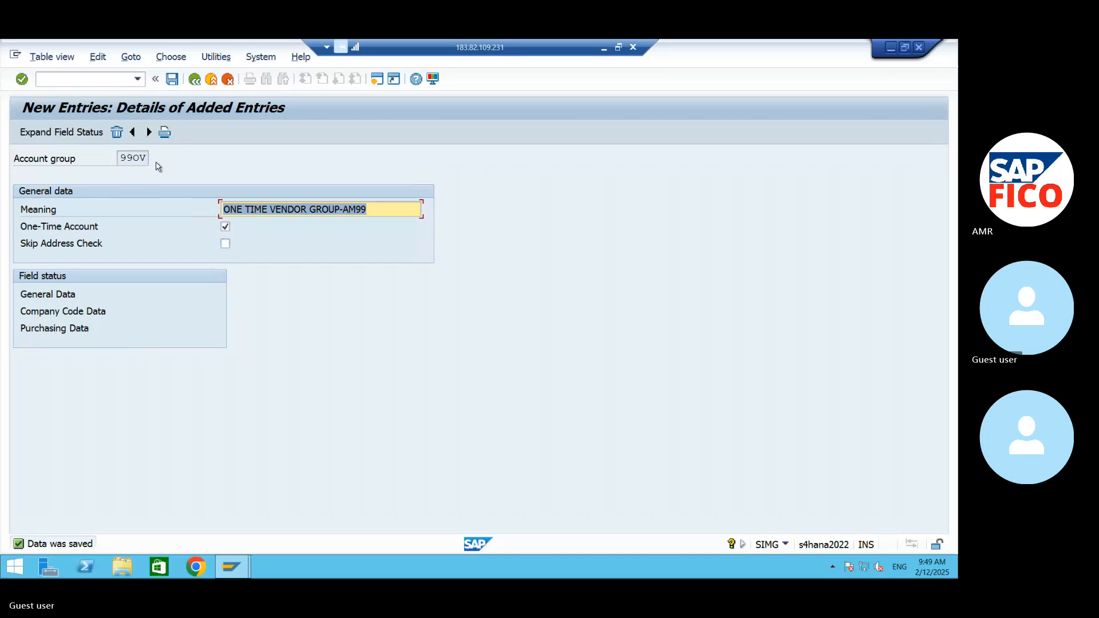
- Review the new entries in the overview and position the display view of vendor account groups at 99**
left_click(199, 83)
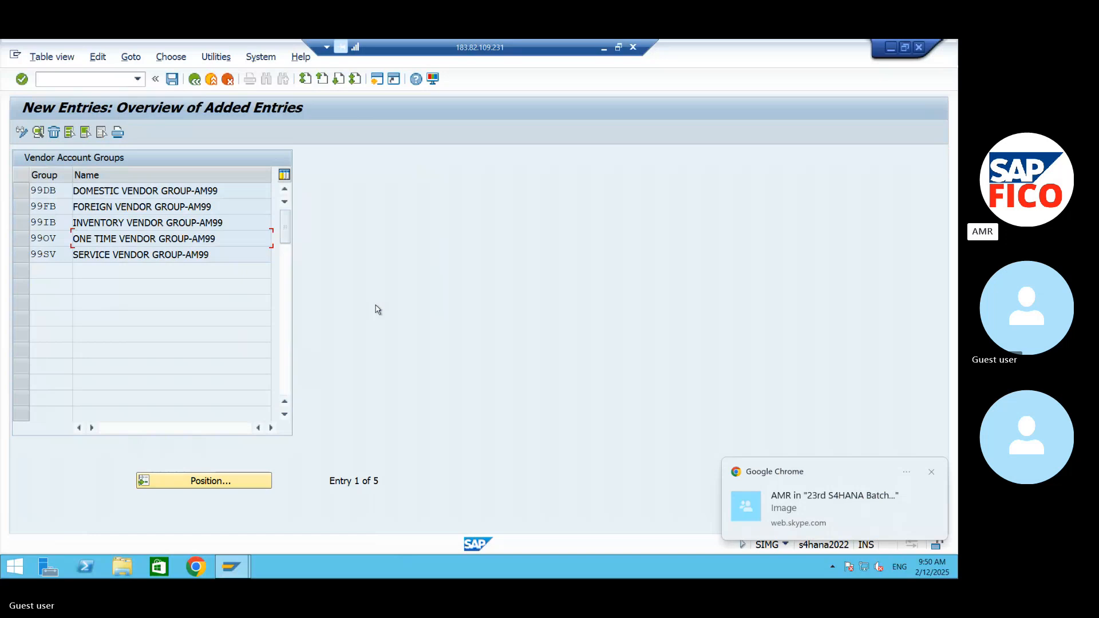
left_click(67, 192)
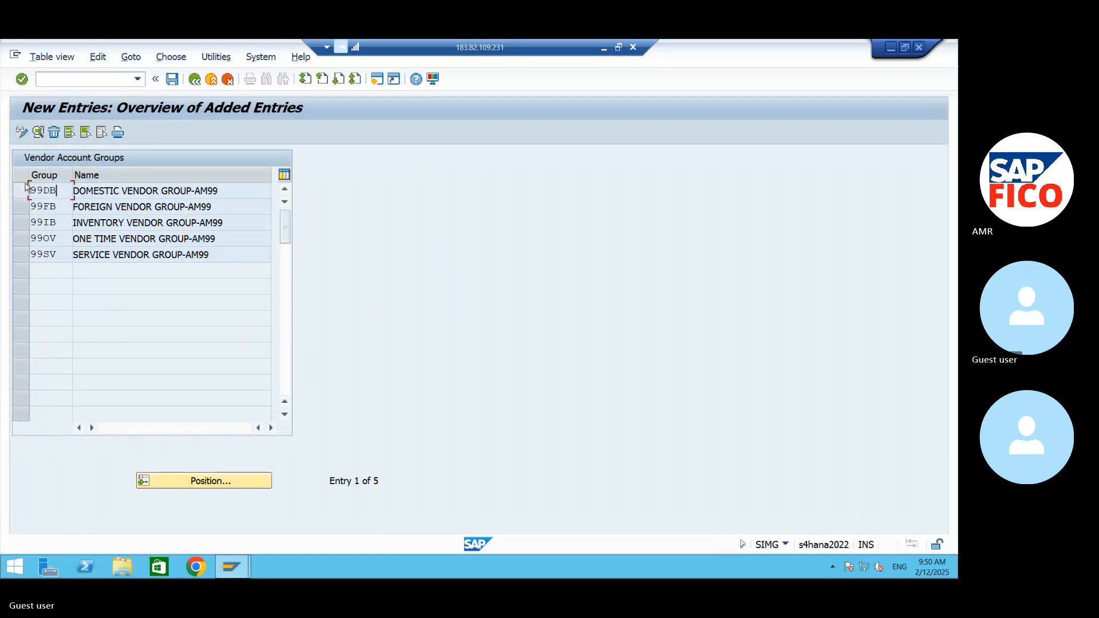
left_click(24, 135)
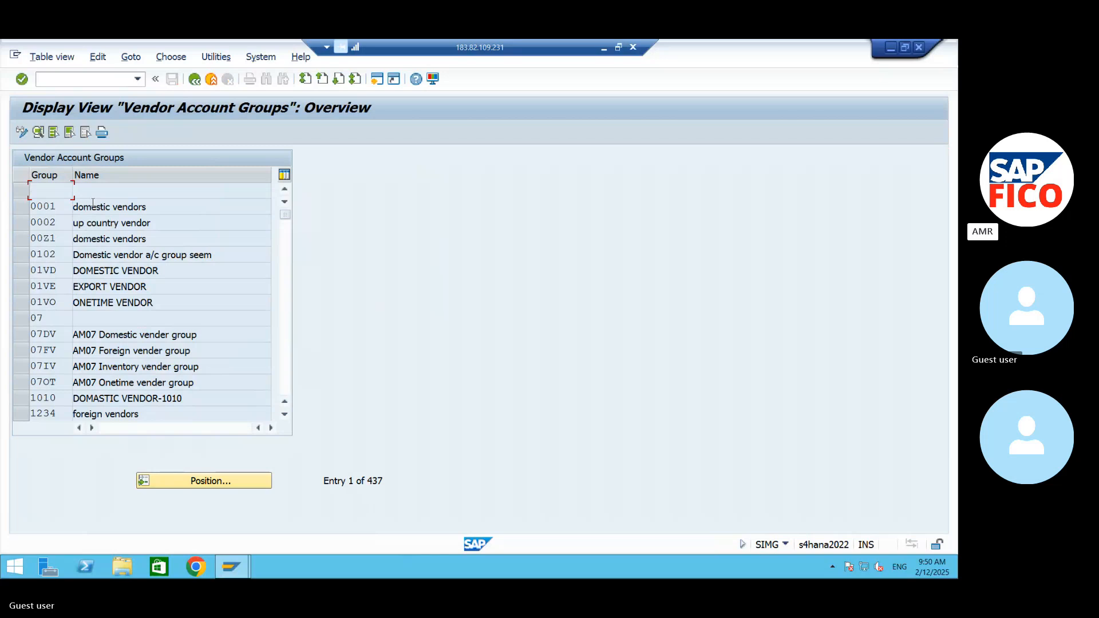
left_click(190, 484)
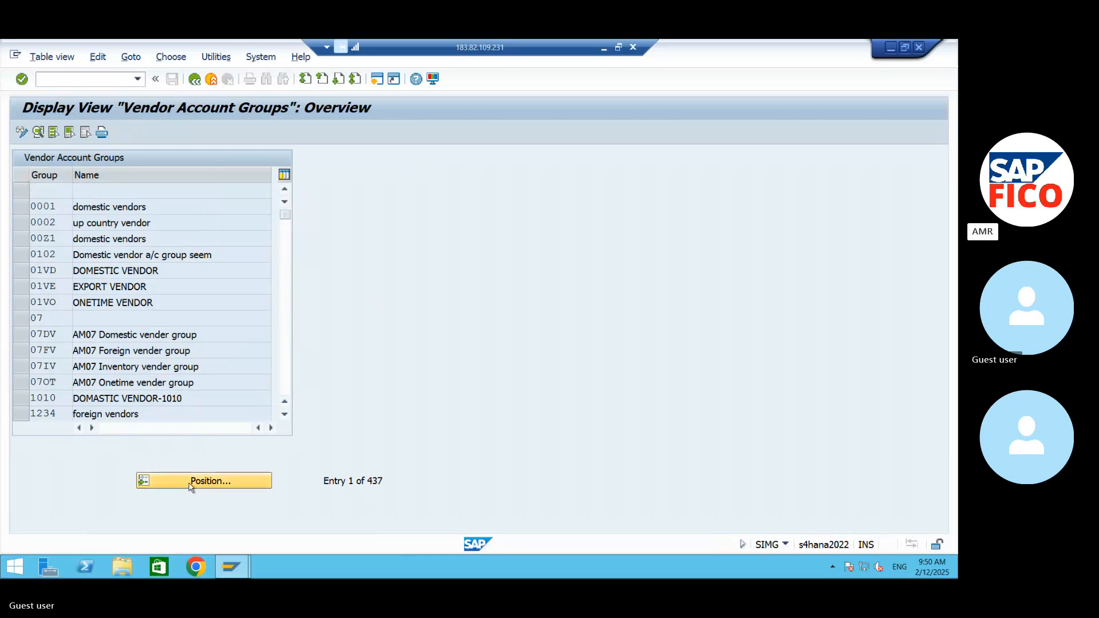
type("999")
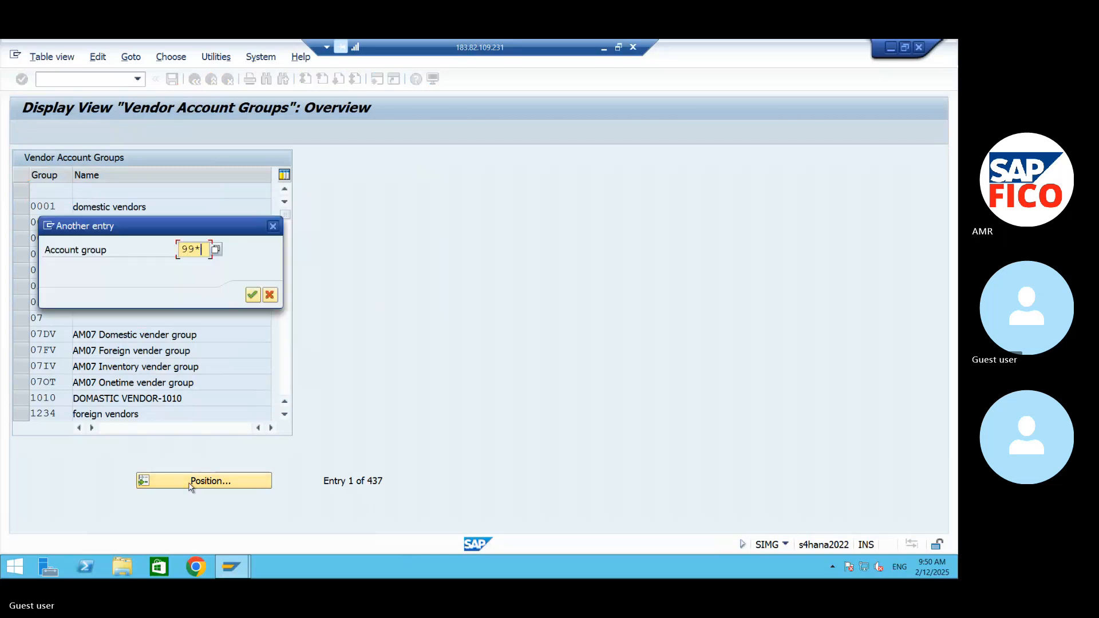
key("Return")
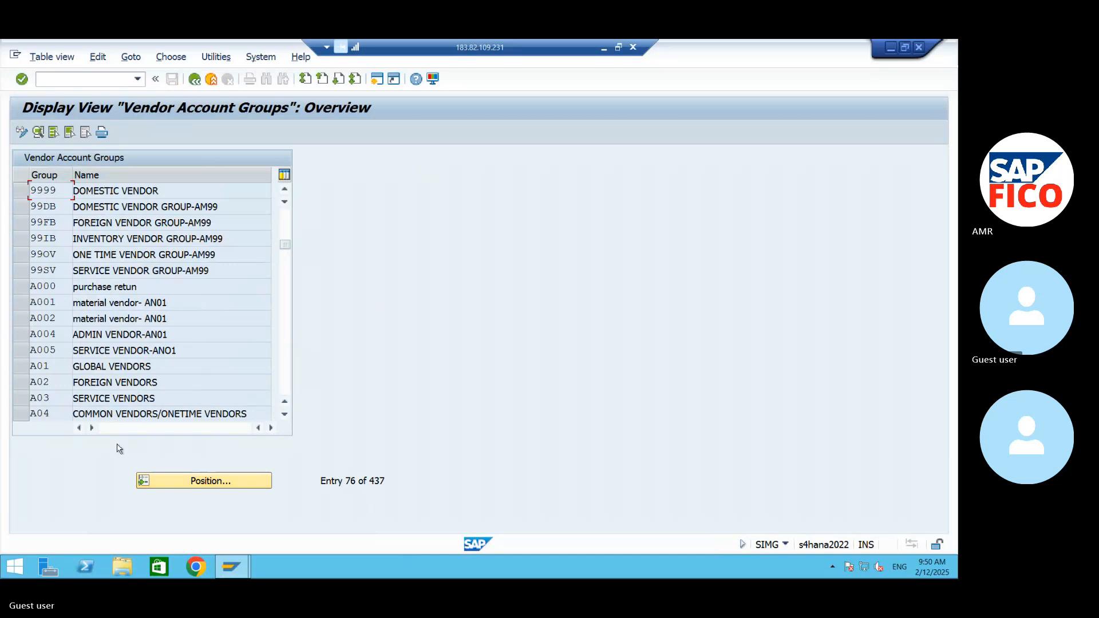
- Examine the details of the domestic vendor group 99DB in display mode and return to the overview
left_click(29, 210)
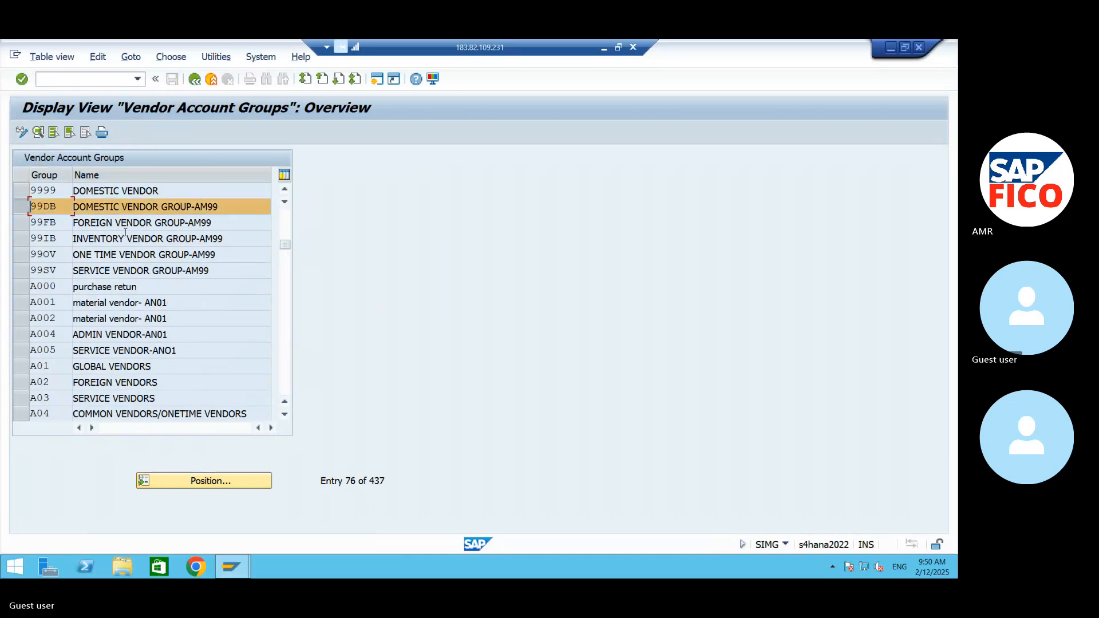
left_click(112, 211)
double_click(113, 211)
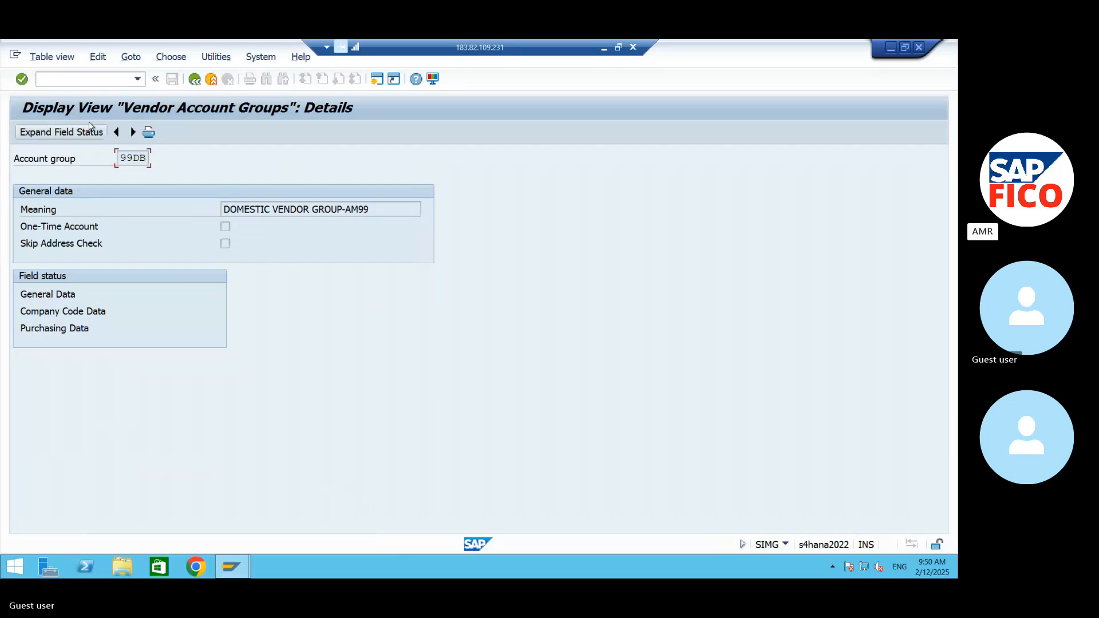
left_click(195, 78)
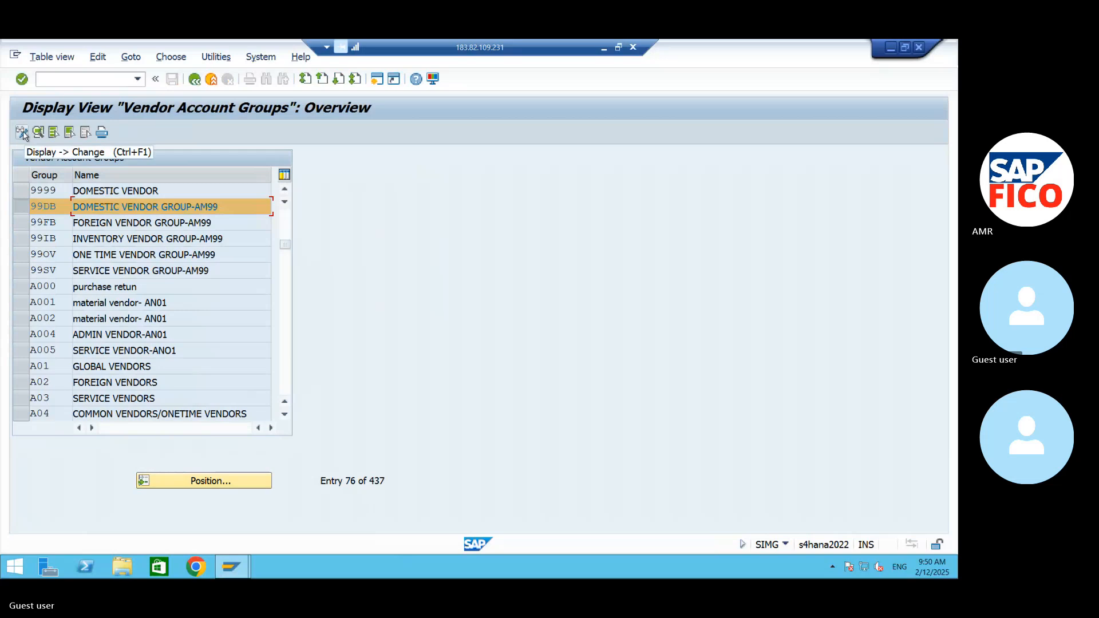
- Switch the vendor account groups overview to change mode and position the list at 99DB
left_click(21, 132)
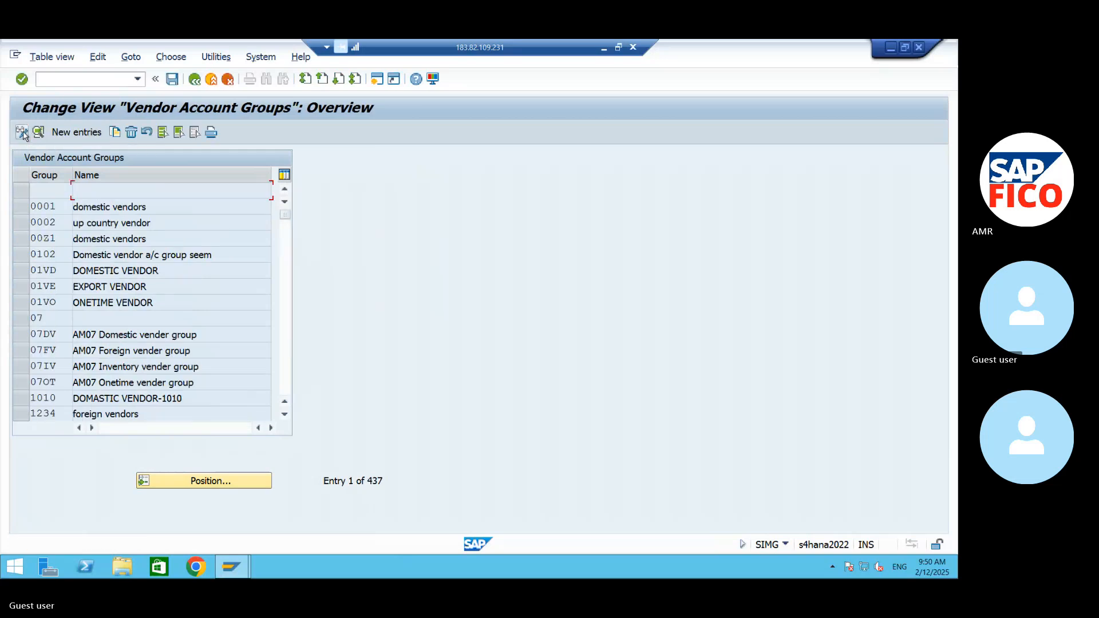
left_click(215, 482)
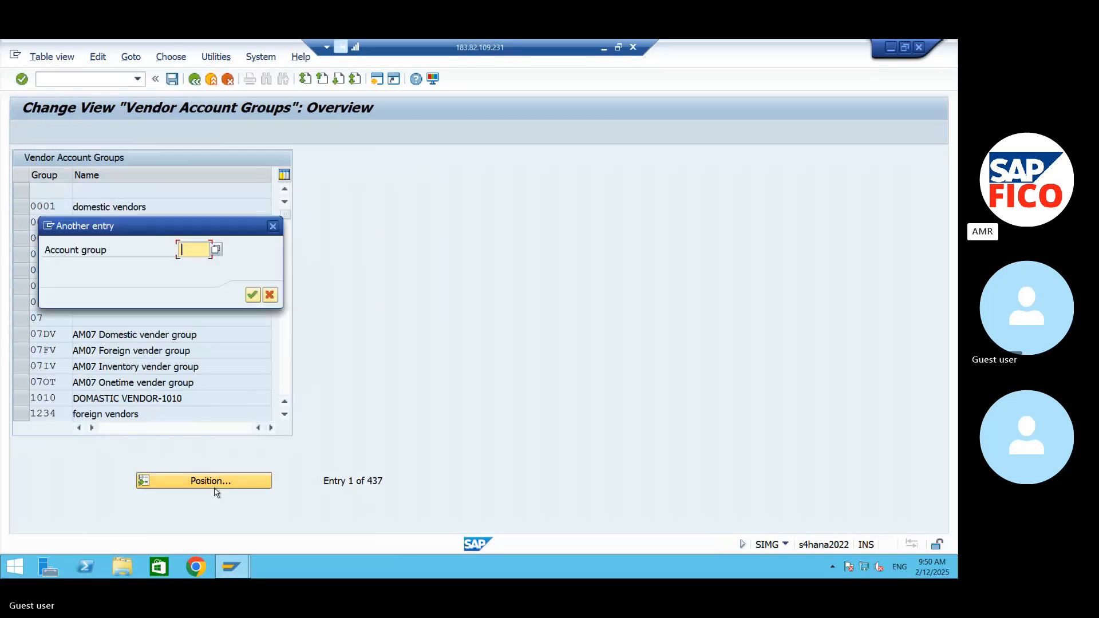
type("99")
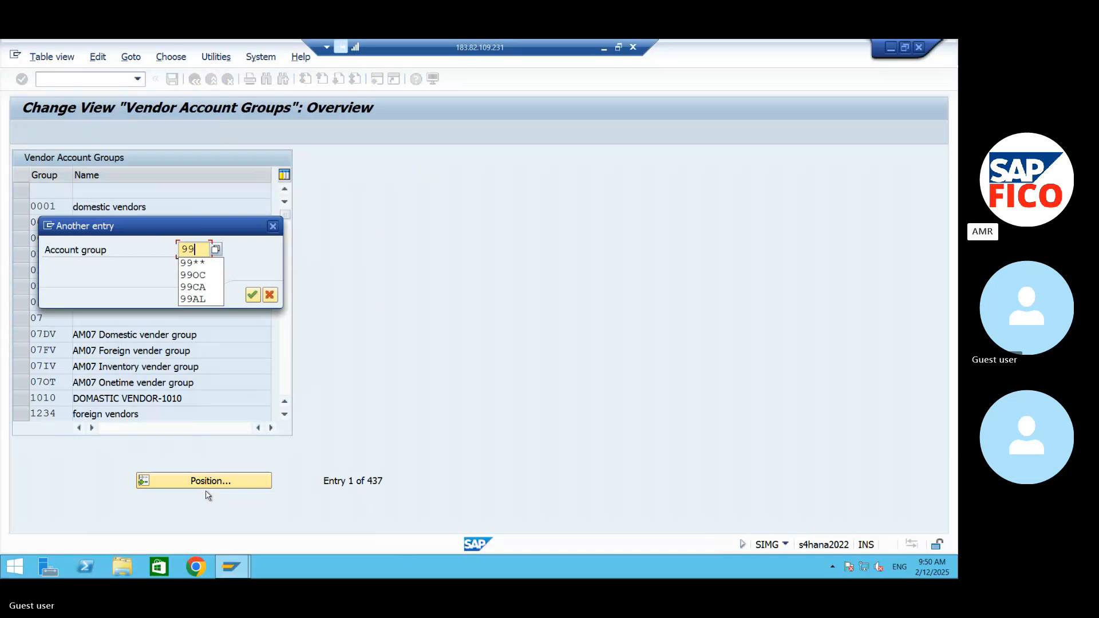
type("D")
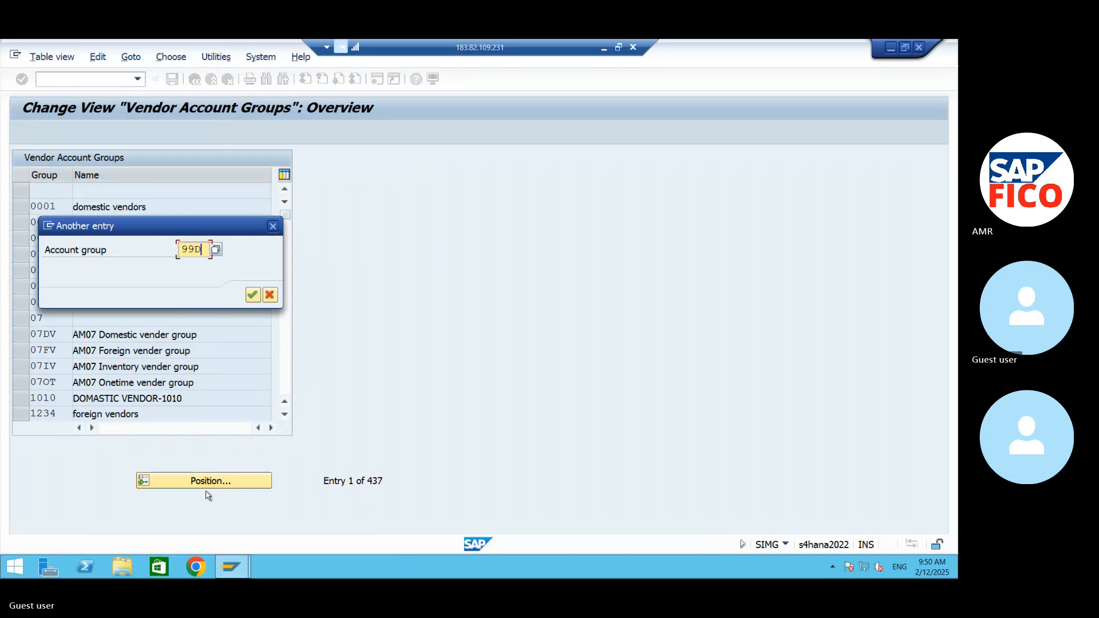
type("B")
key("Return")
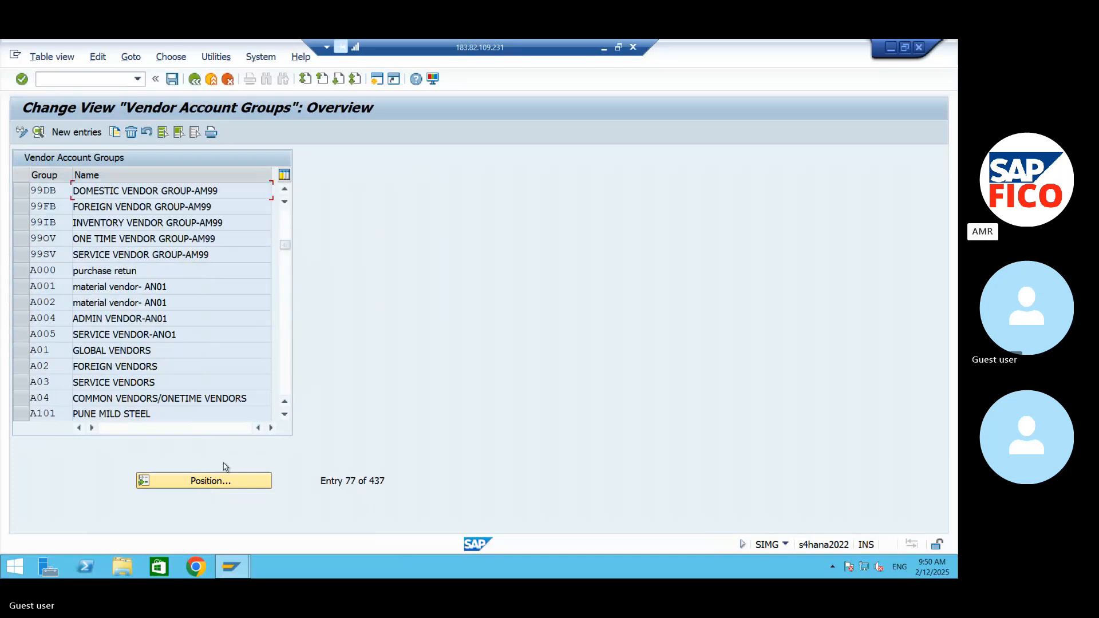
- Check whether the 99DB account group's details are editable in change mode, and return to the overview
double_click(60, 190)
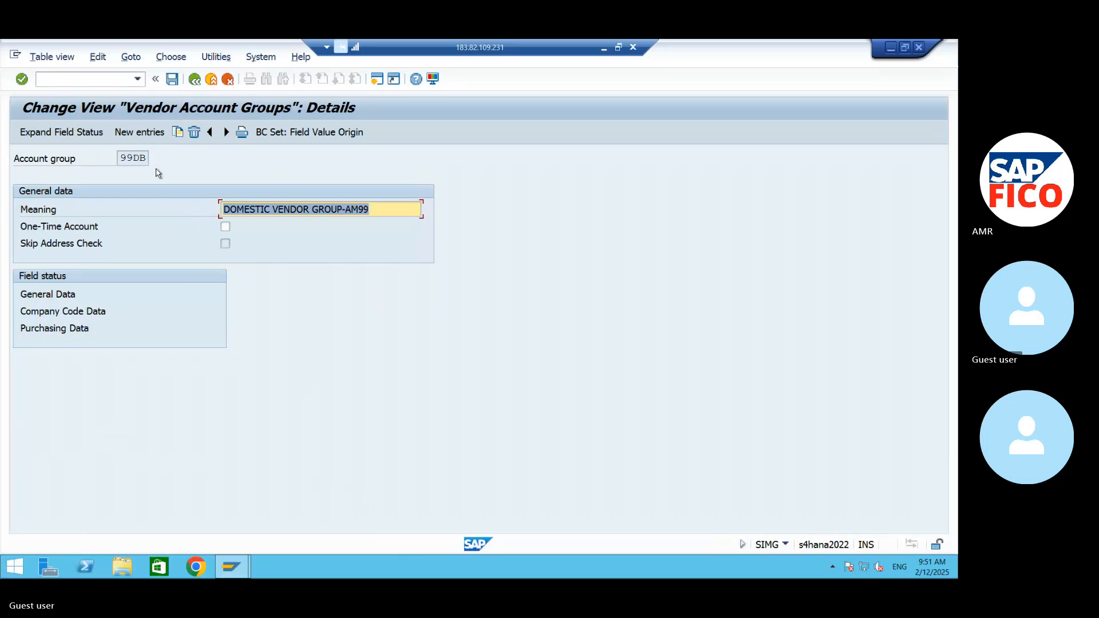
left_click(134, 158)
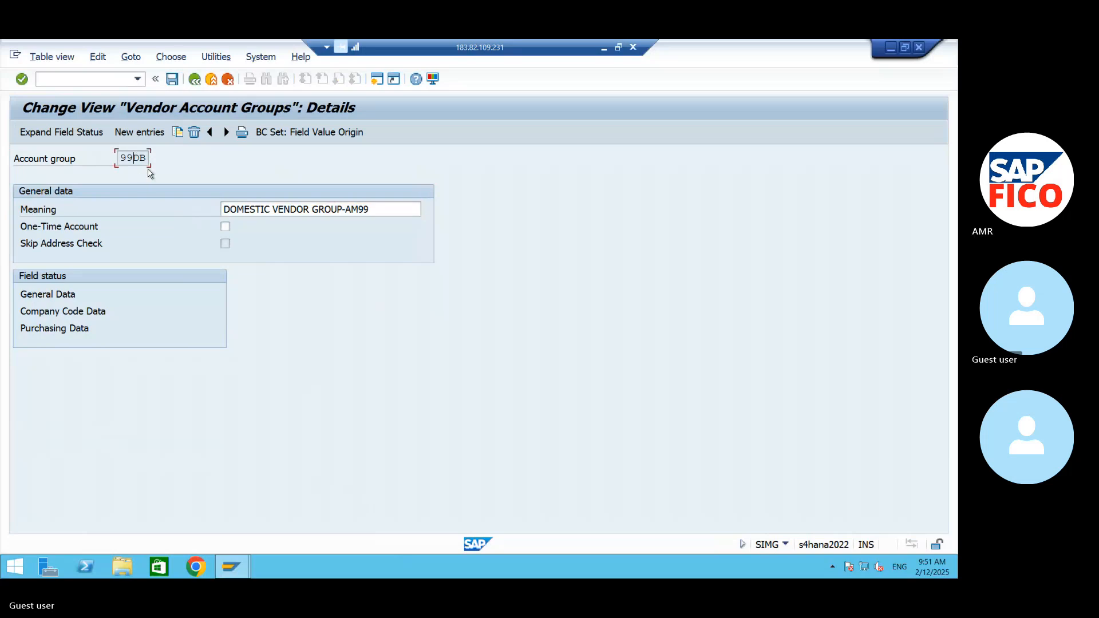
left_click(196, 81)
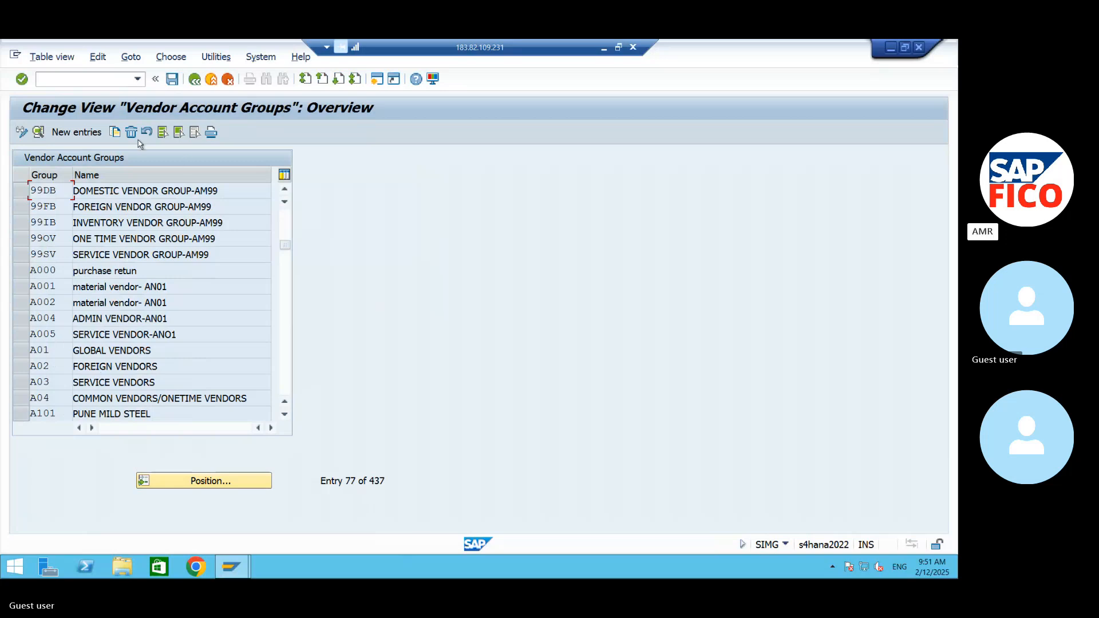
- Leave the vendor account groups and open the intervals for editing in the Create Number Ranges for Vendor Accounts activity
left_click(193, 80)
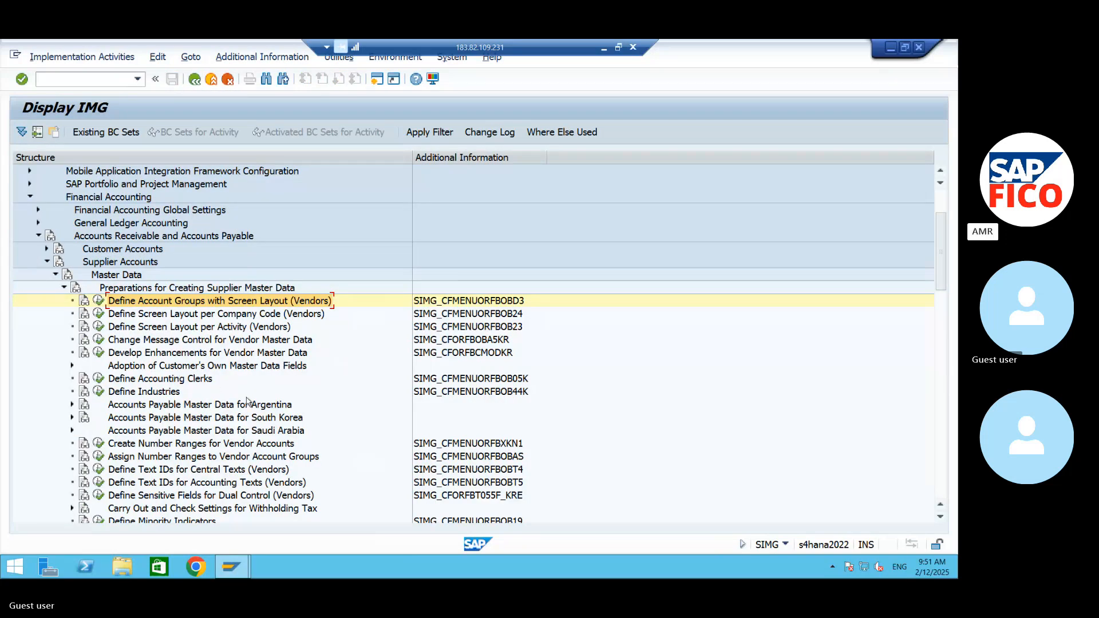
left_click(140, 446)
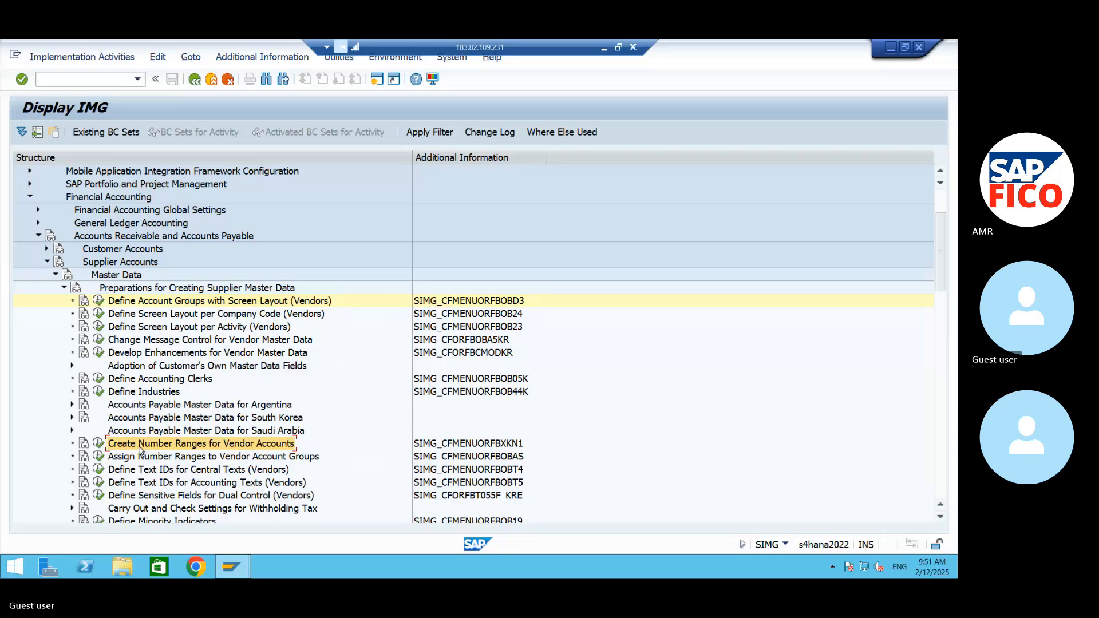
left_click(97, 444)
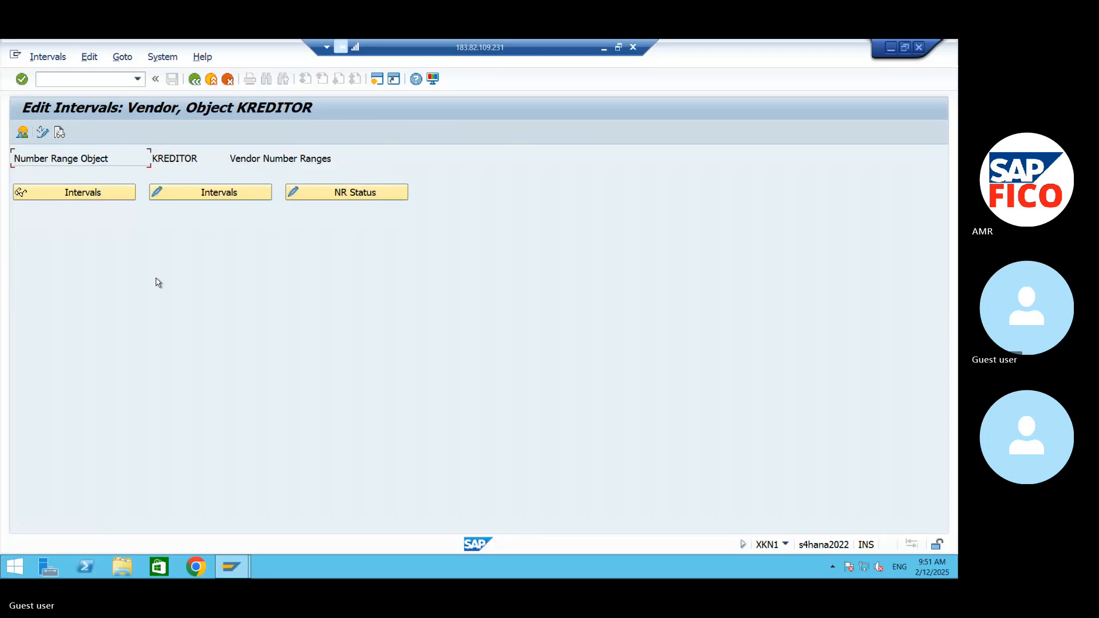
left_click(229, 198)
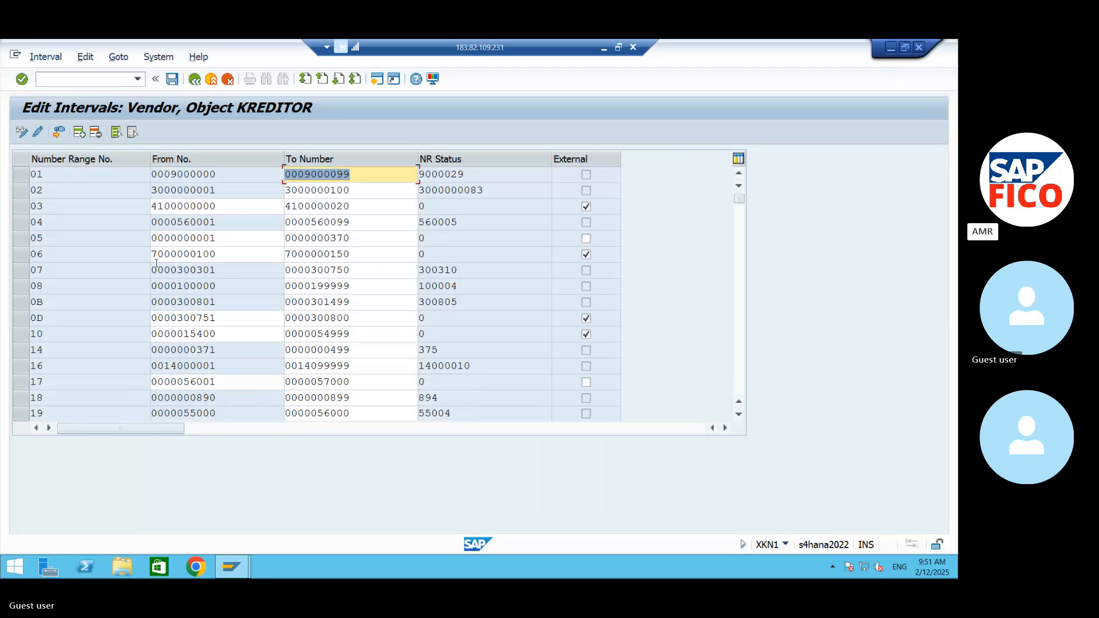
- Leave the vendor number range intervals and return to the IMG structure
left_click(24, 180)
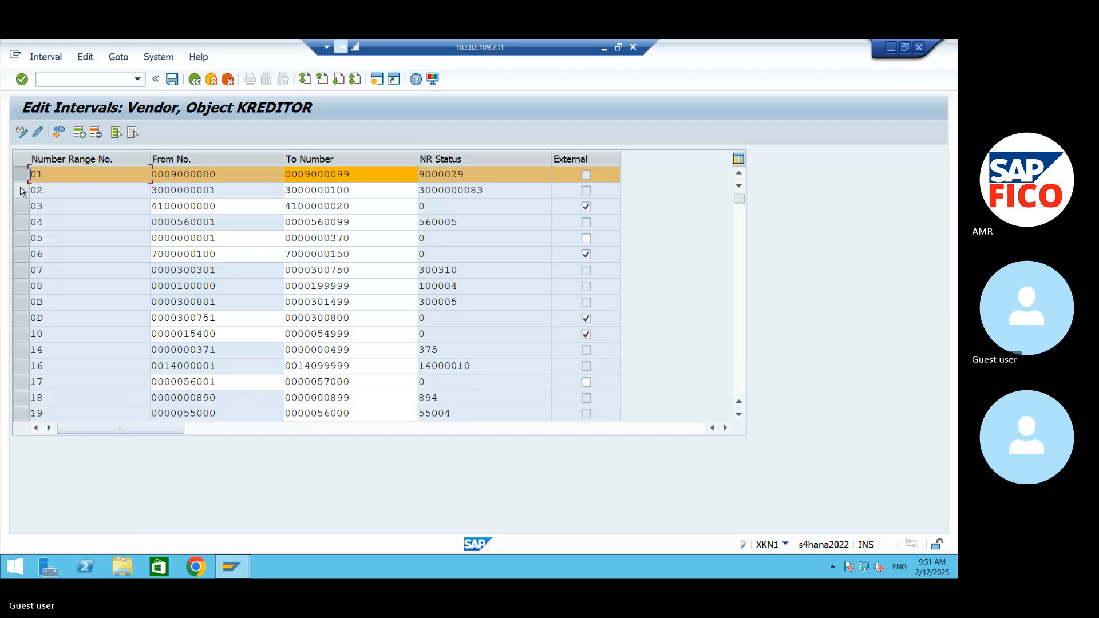
left_click(23, 179)
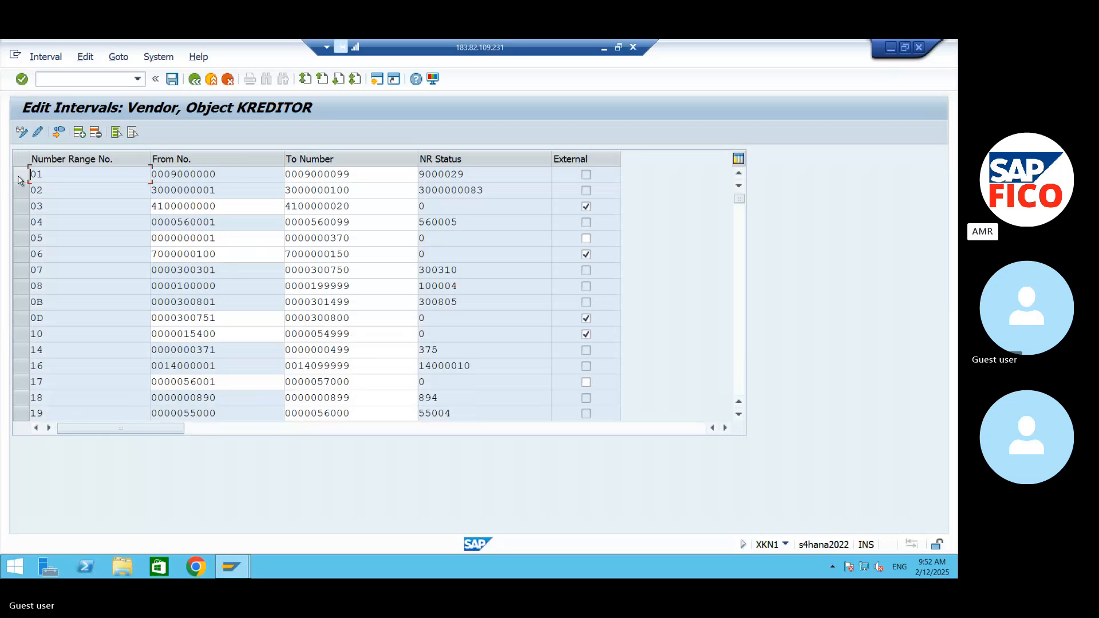
left_click(195, 79)
left_click(195, 79)
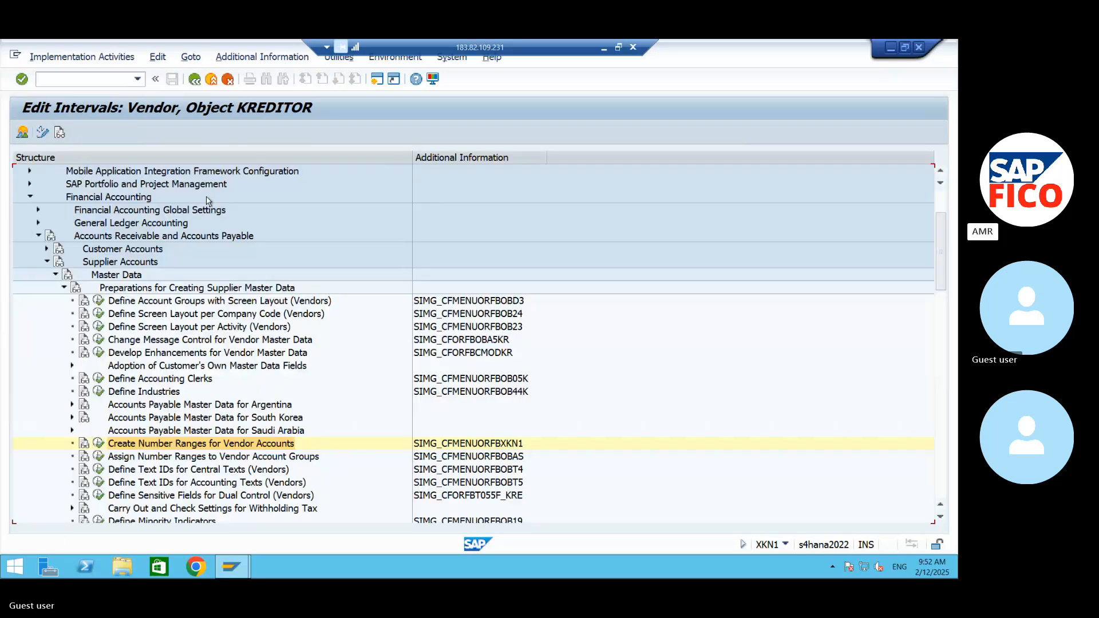
- Open the Assign Number Ranges to Vendor Account Groups activity and position the list at account group 99
left_click(131, 461)
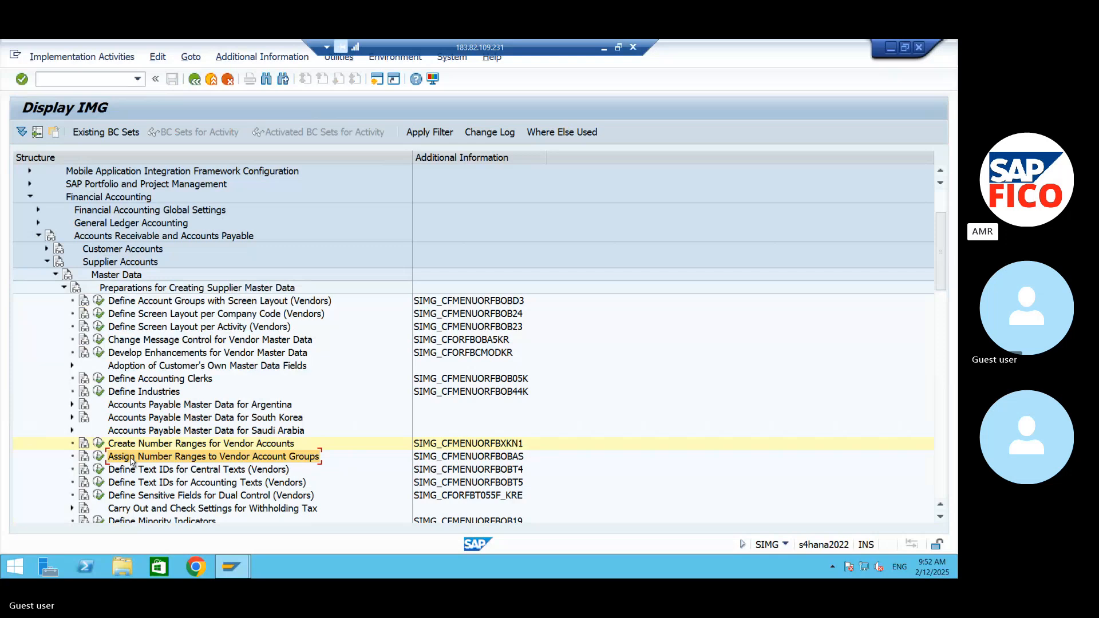
left_click(98, 458)
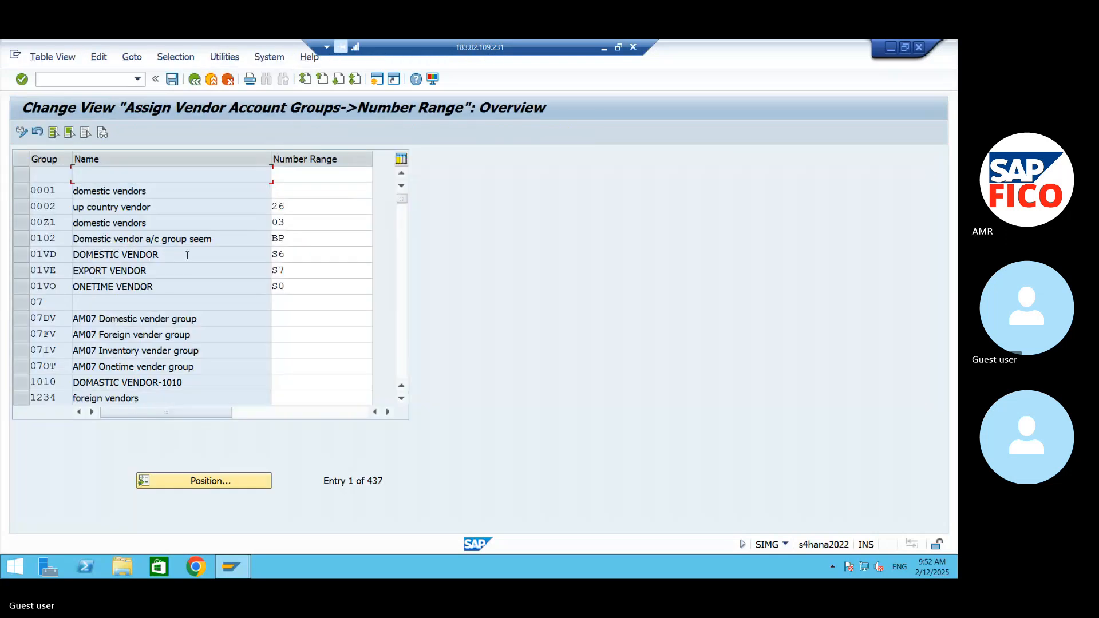
left_click(172, 483)
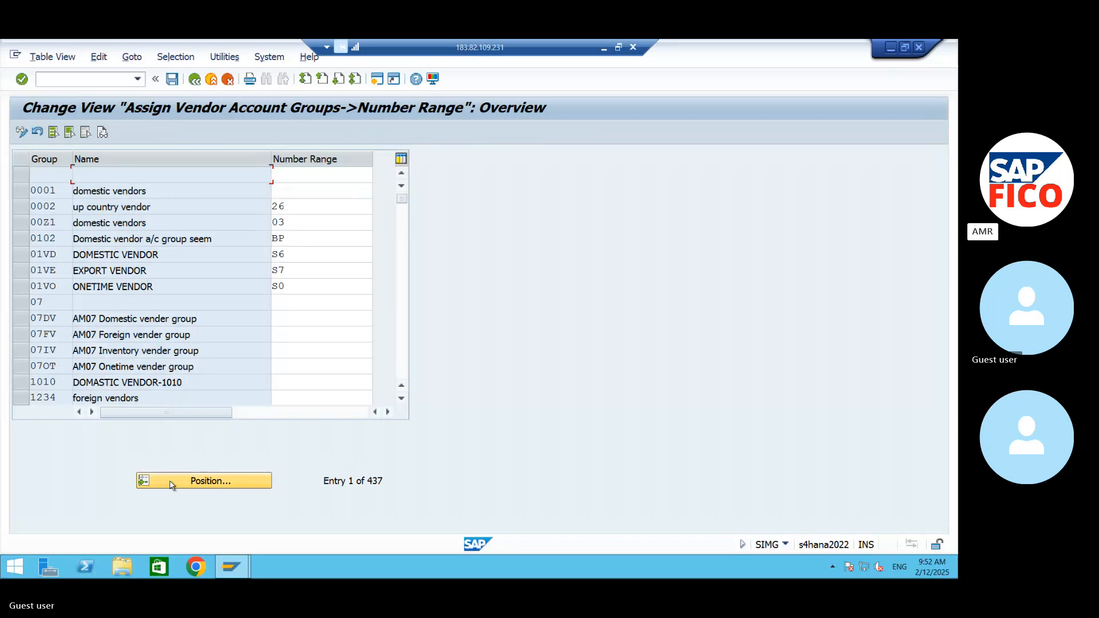
type("07")
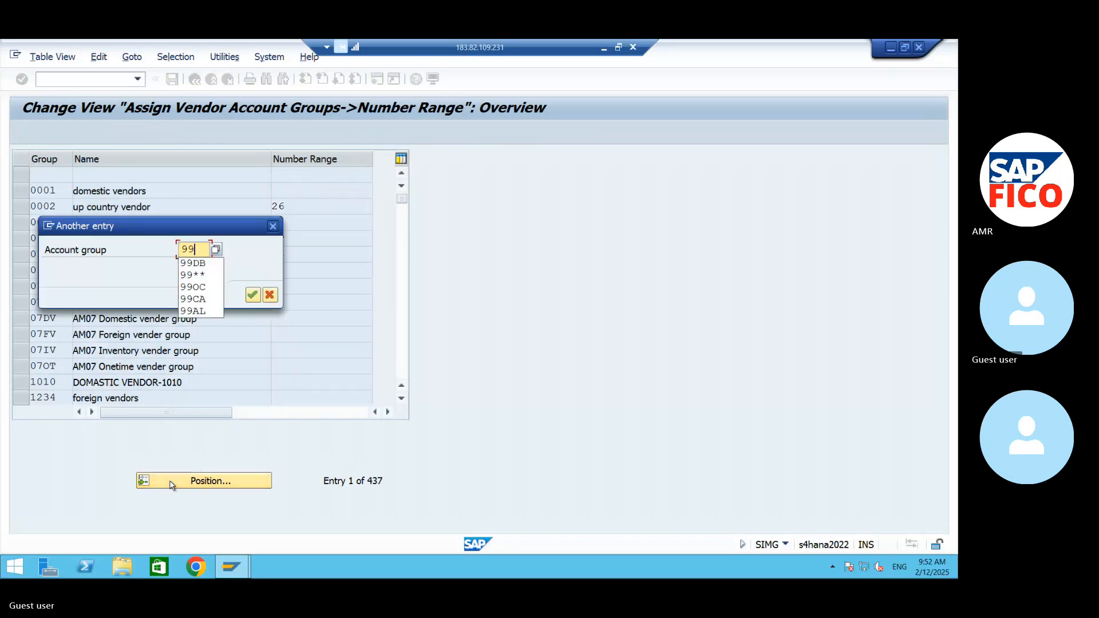
key("Return")
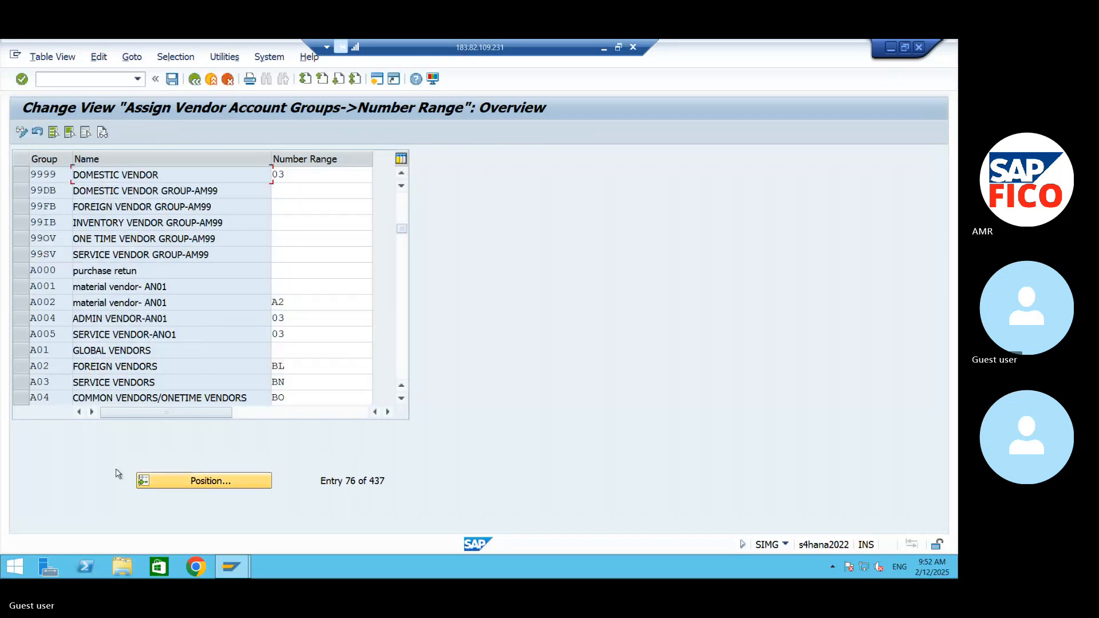
- Assign number ranges 01, 02 and 03 to the AM99 vendor groups 99DB, 99FB and 99IB respectively
left_click_drag(20, 197, 22, 258)
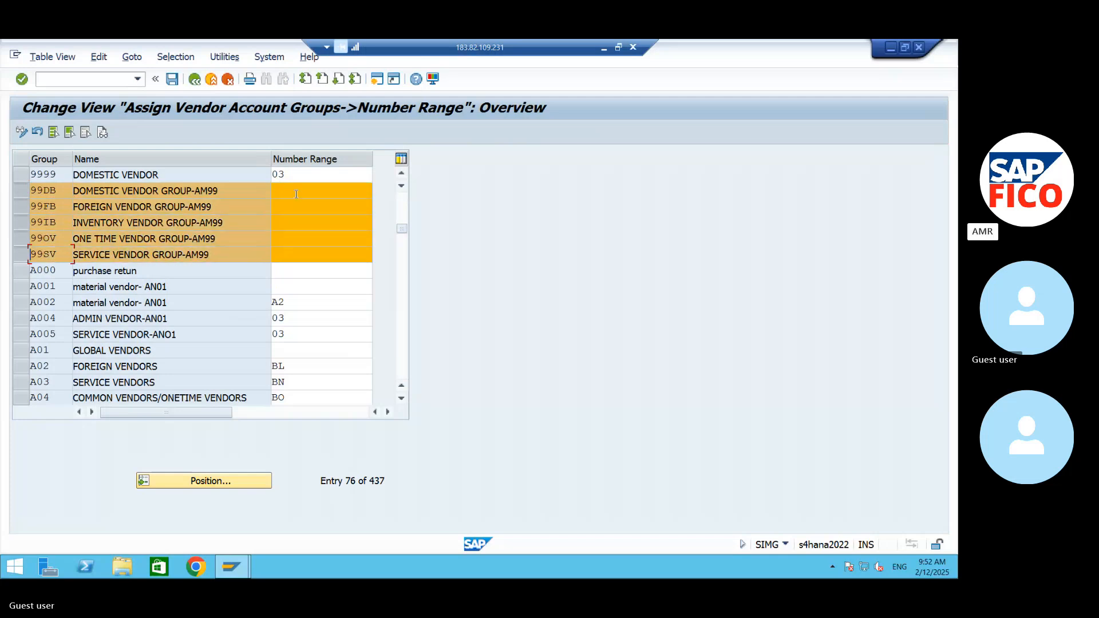
left_click(295, 194)
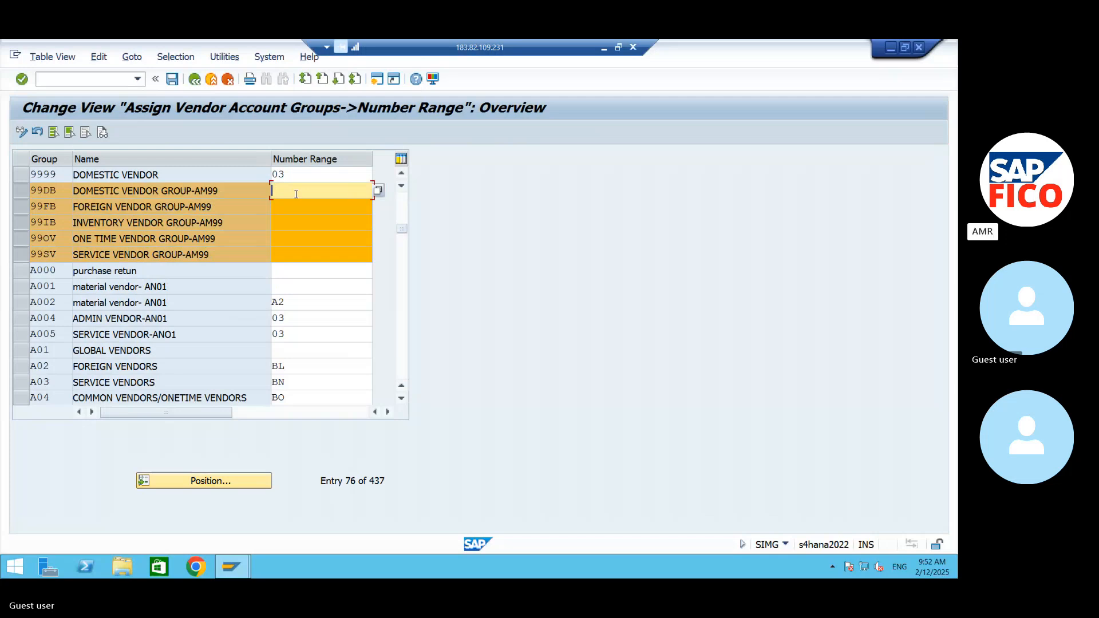
type("01")
left_click(291, 205)
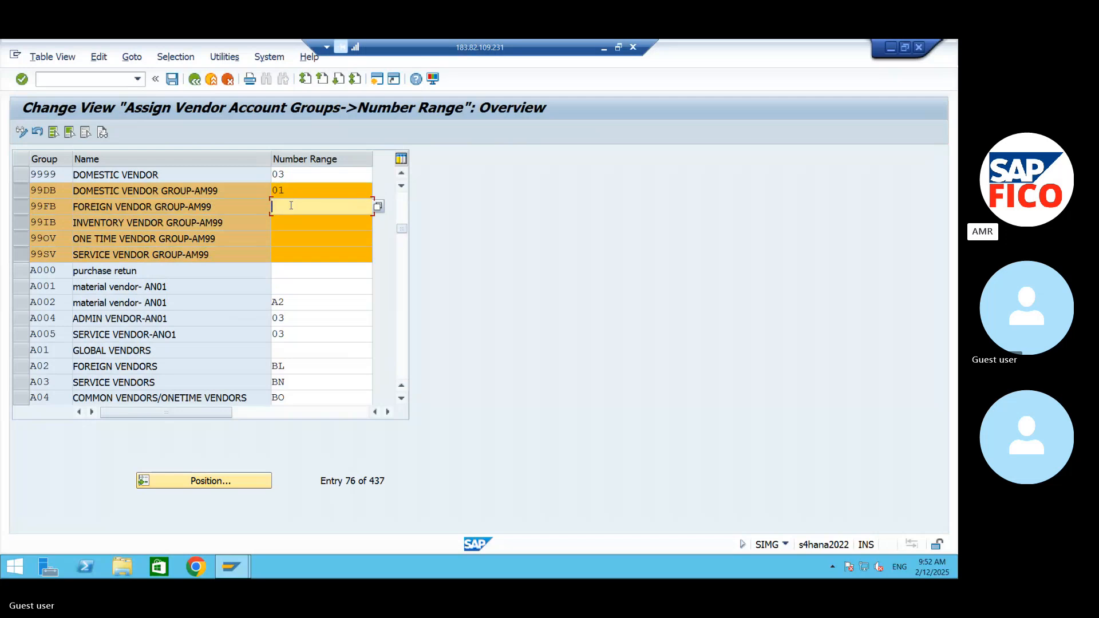
type("02")
left_click(309, 228)
type("03")
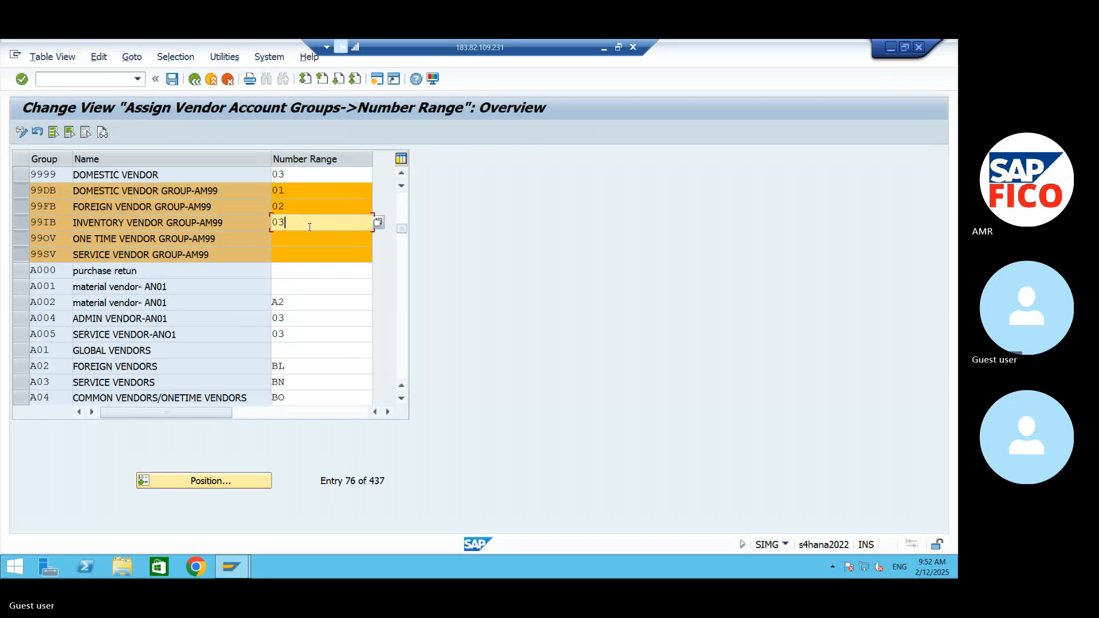
- Assign number range 04 to the one-time vendor group 99OV and 05 to the service vendor group 99SV
left_click(309, 234)
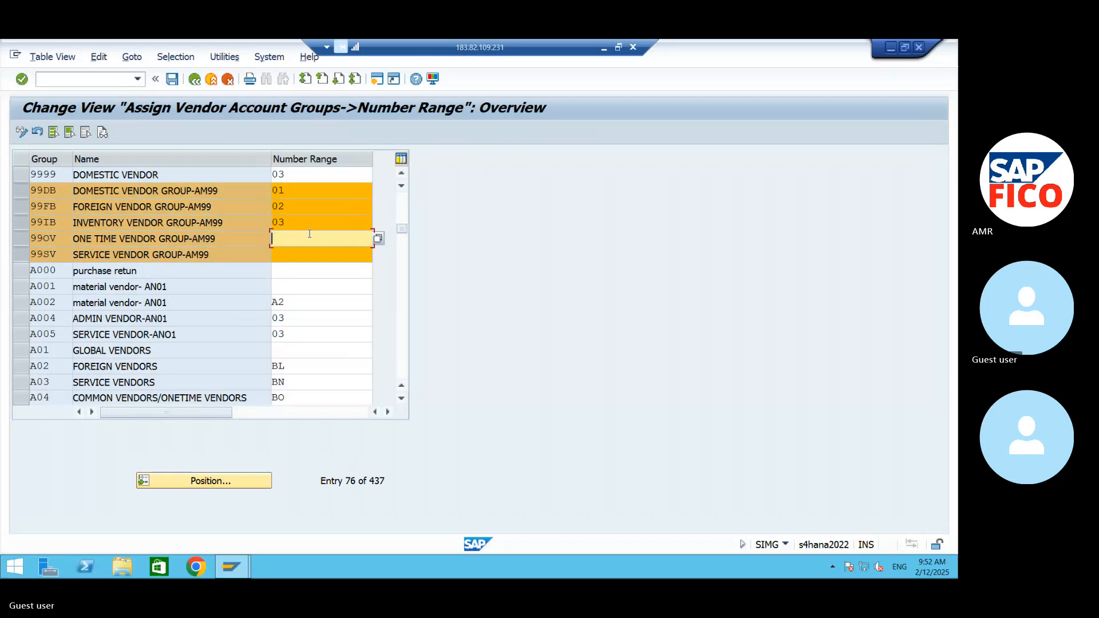
type("04")
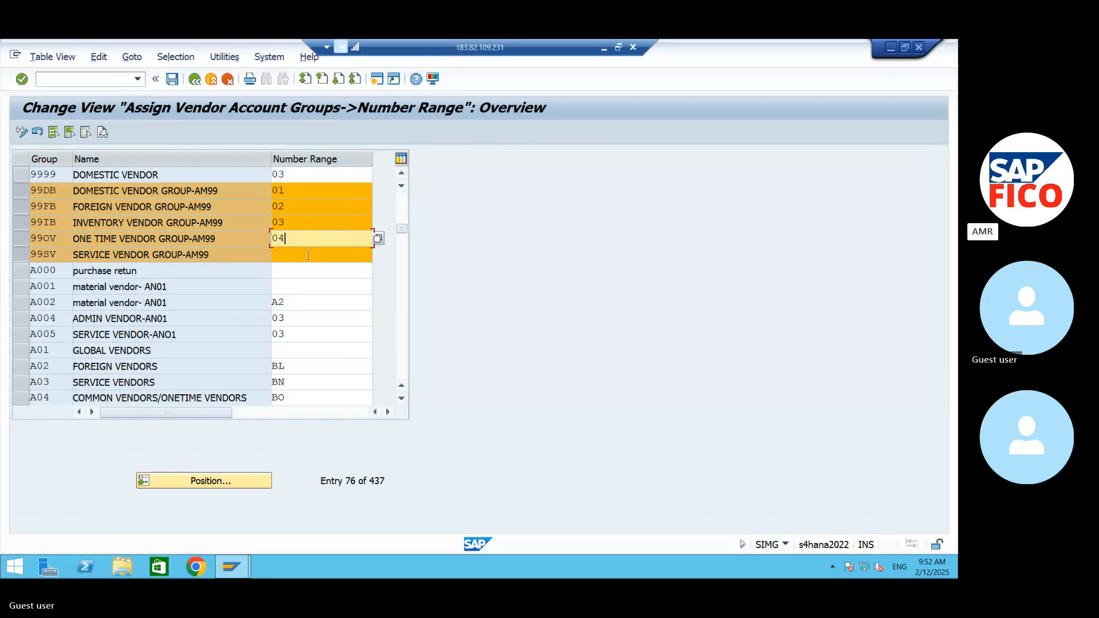
left_click(309, 255)
left_click(302, 235)
left_click(300, 255)
type("05")
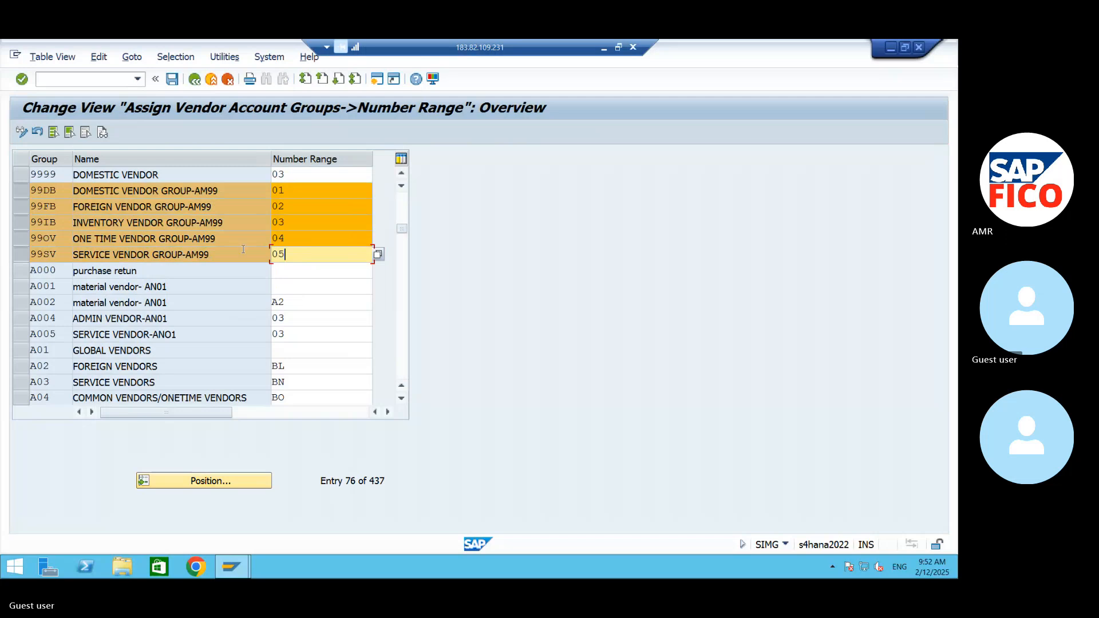
- Clear the number ranges BL, BN and BO from account groups A02, A03 and A04, and save the vendor group assignments
left_click(171, 81)
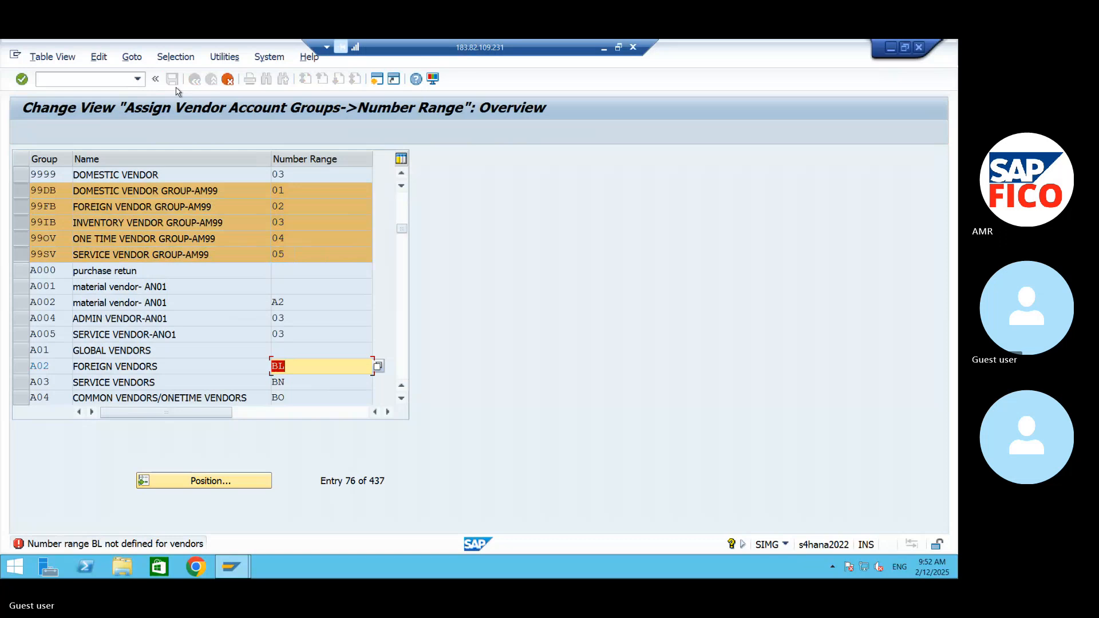
key("Return")
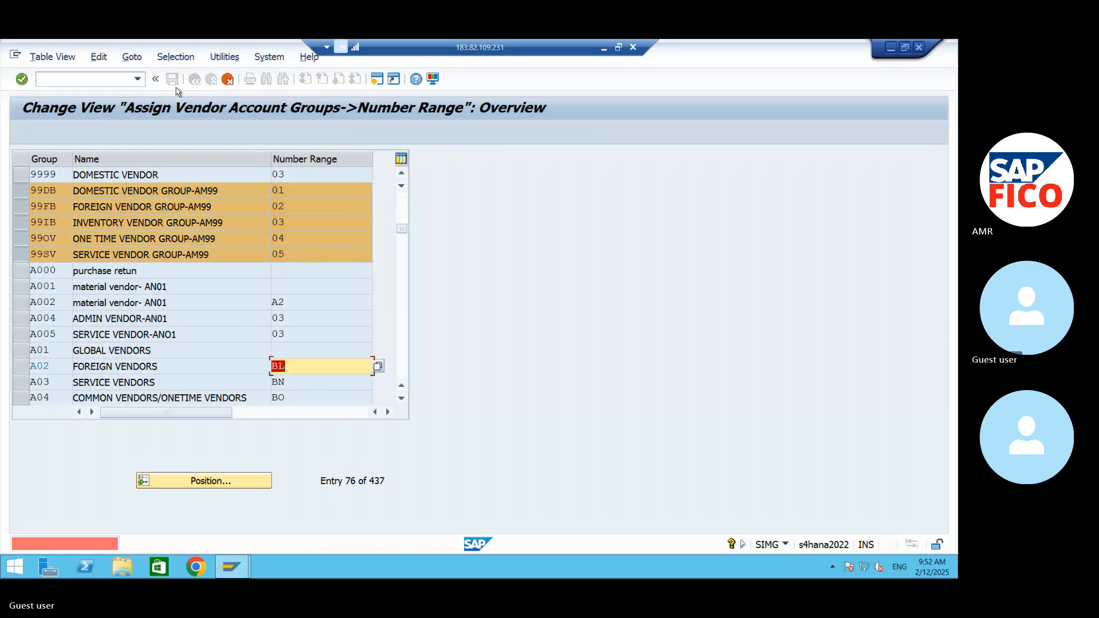
key("Return")
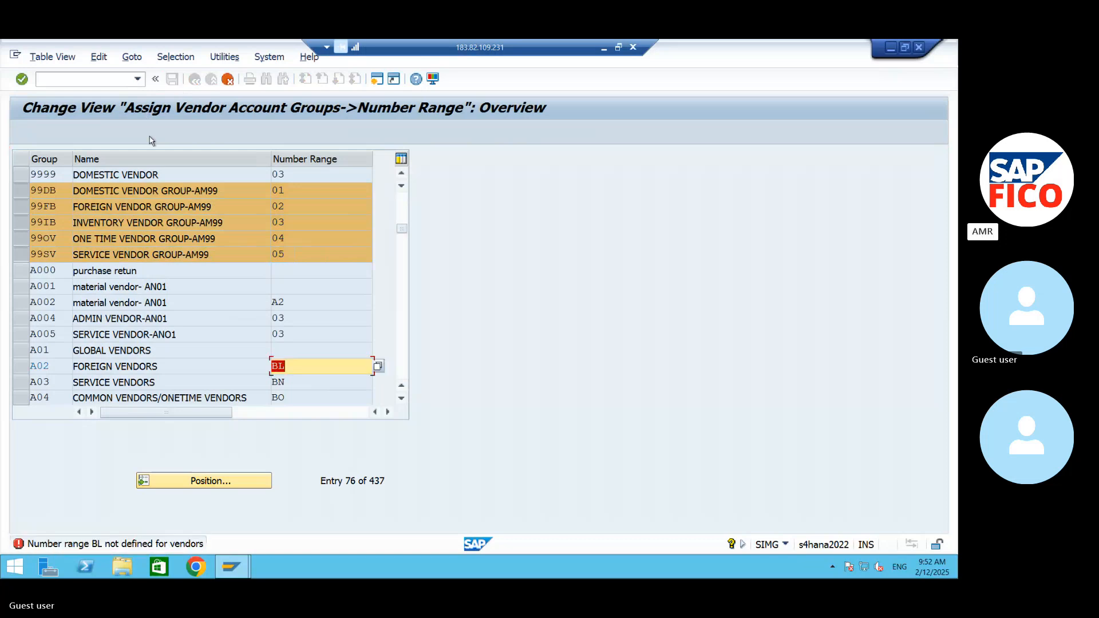
key("BackSpace")
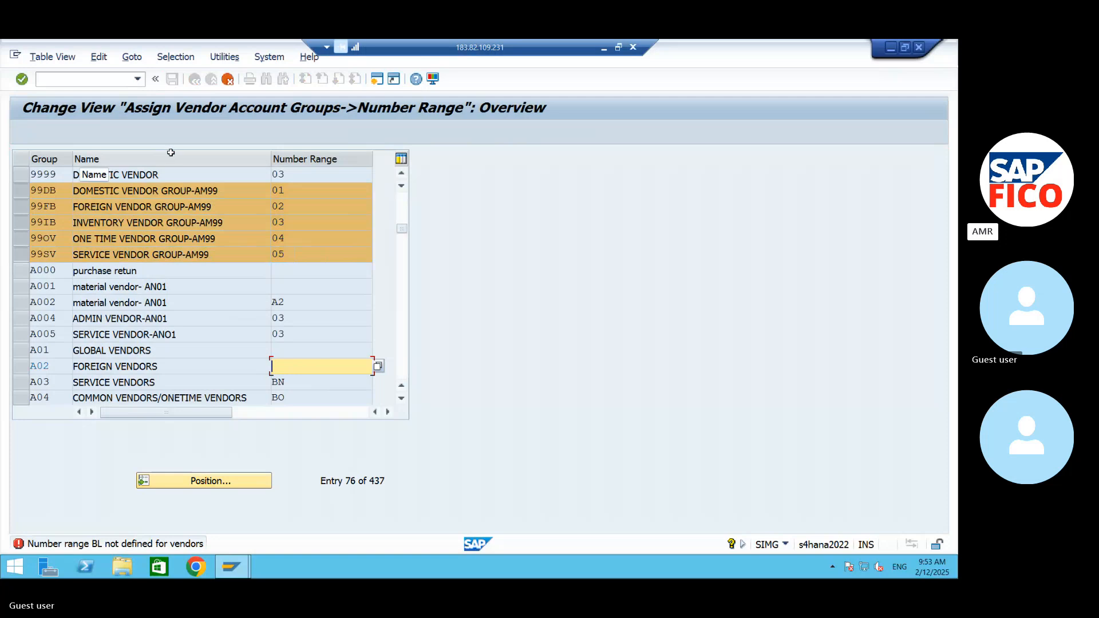
key("Return")
key("Return")
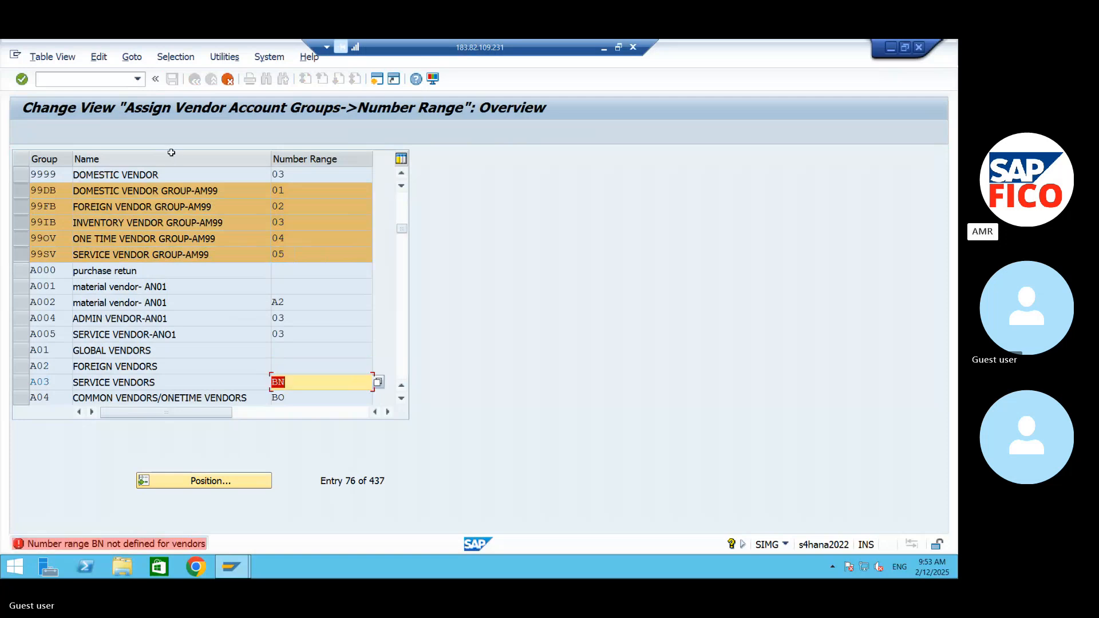
key("BackSpace")
key("Return")
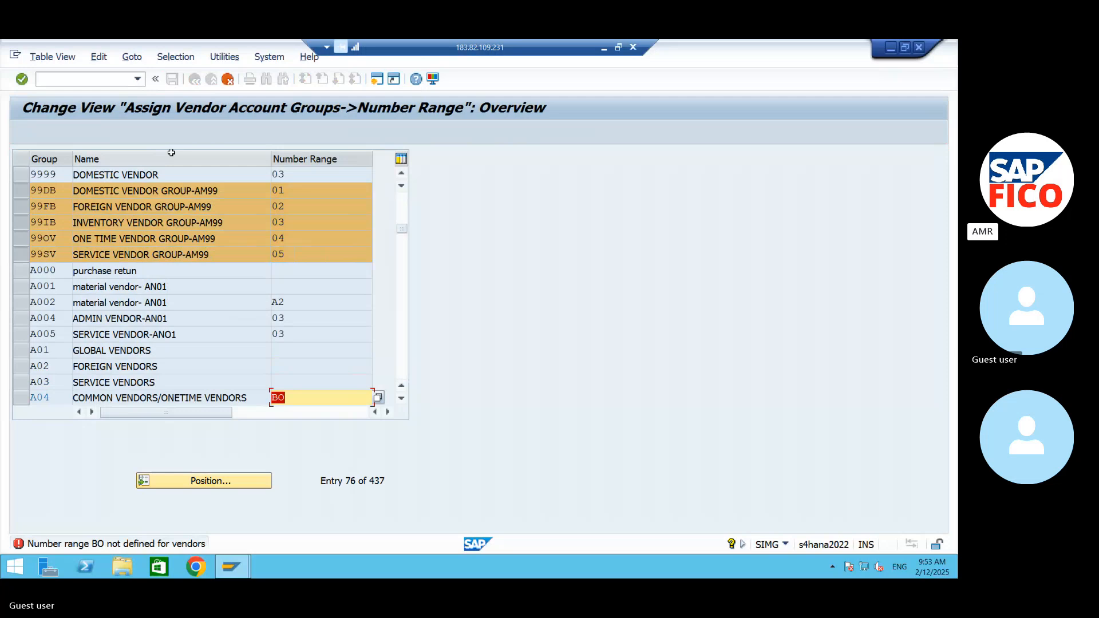
key("BackSpace")
key("Return")
key("ctrl+s")
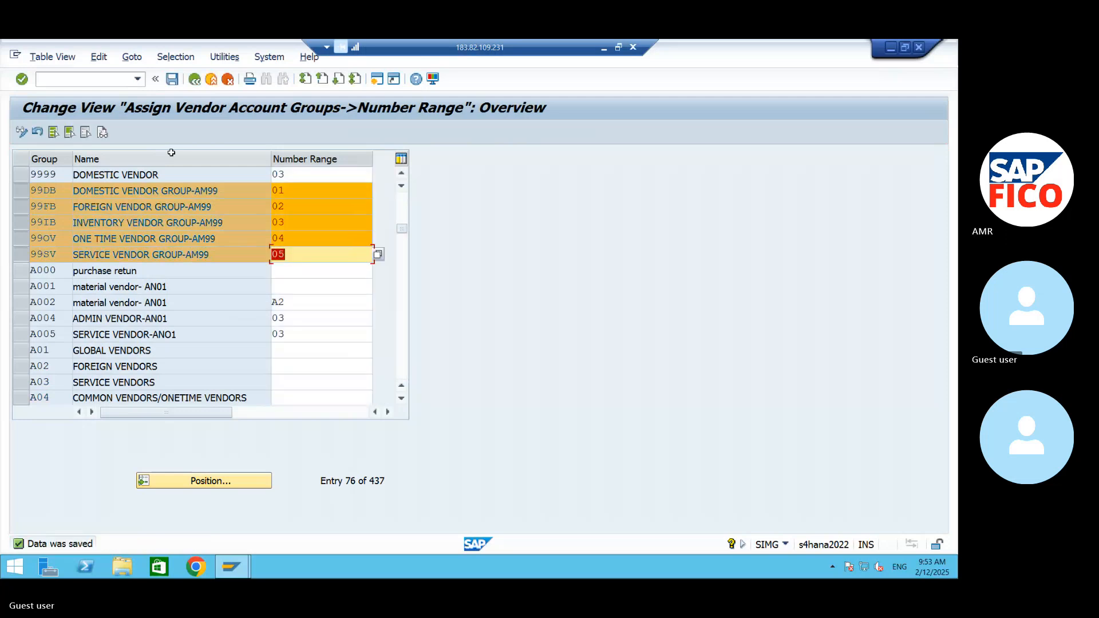
left_click(173, 79)
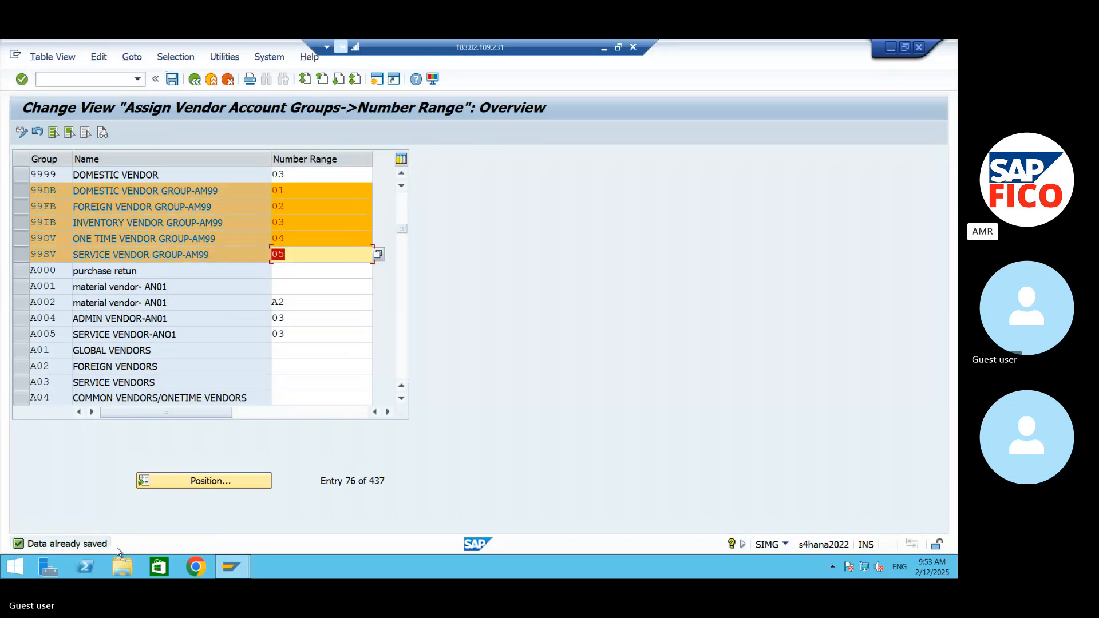
- Deselect the five AM99 vendor group rows from 99SV up to 99DB
left_click(22, 254)
left_click(19, 237)
left_click(19, 223)
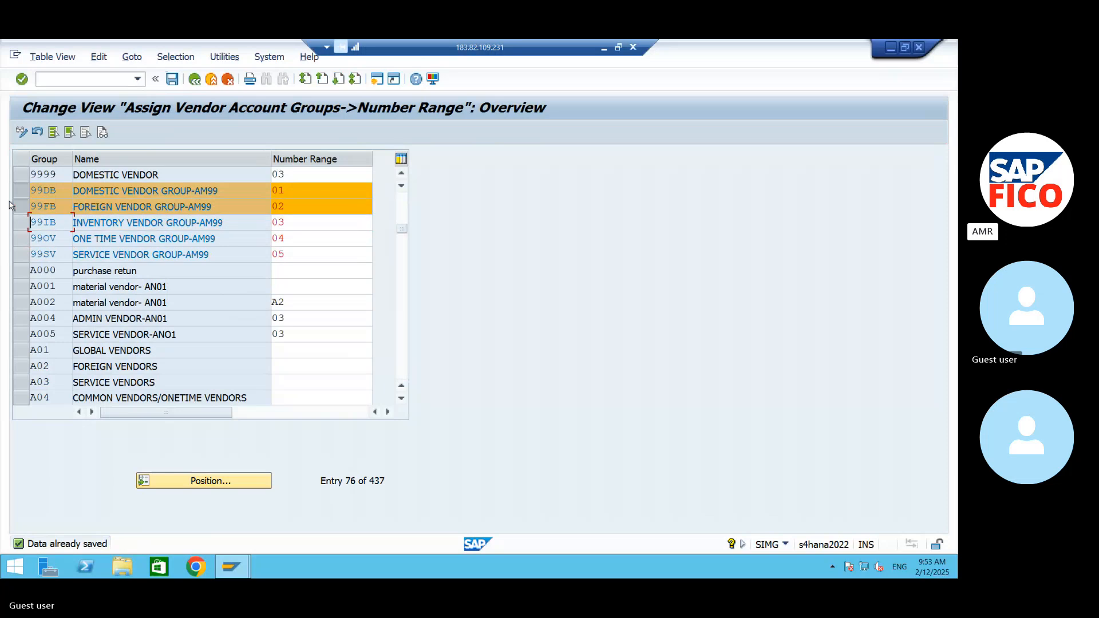
left_click(17, 206)
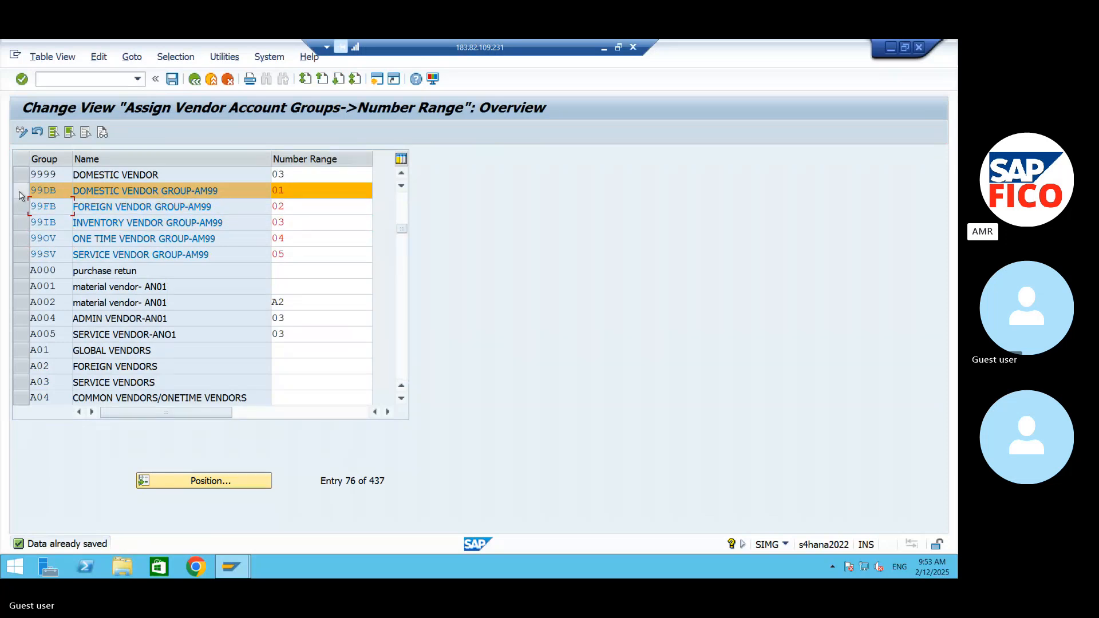
left_click(19, 191)
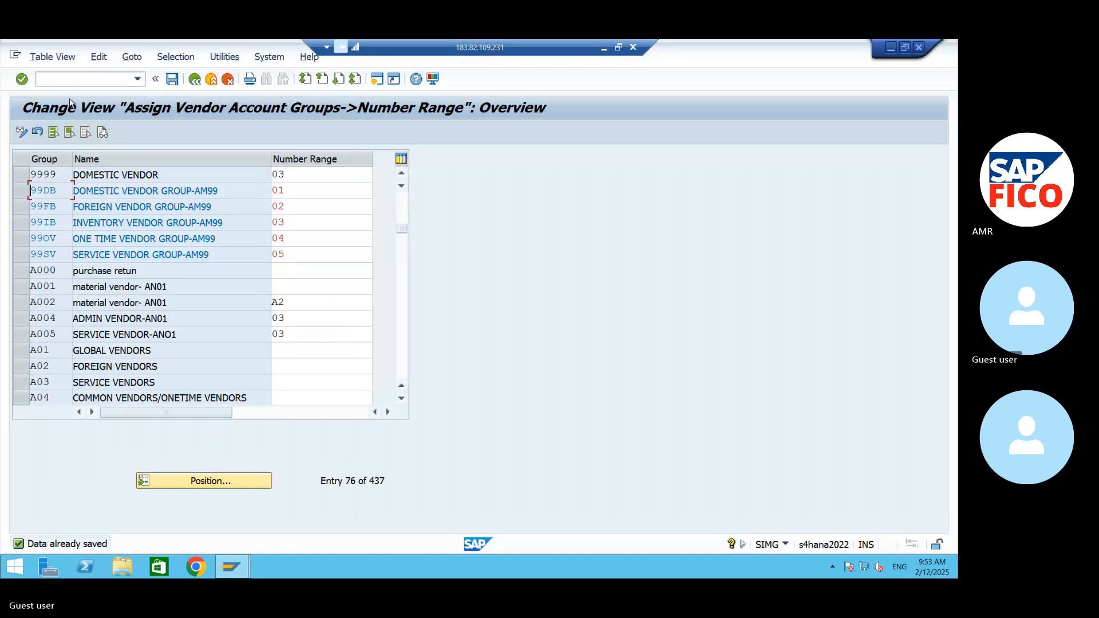
left_click(78, 79)
type("OKAY")
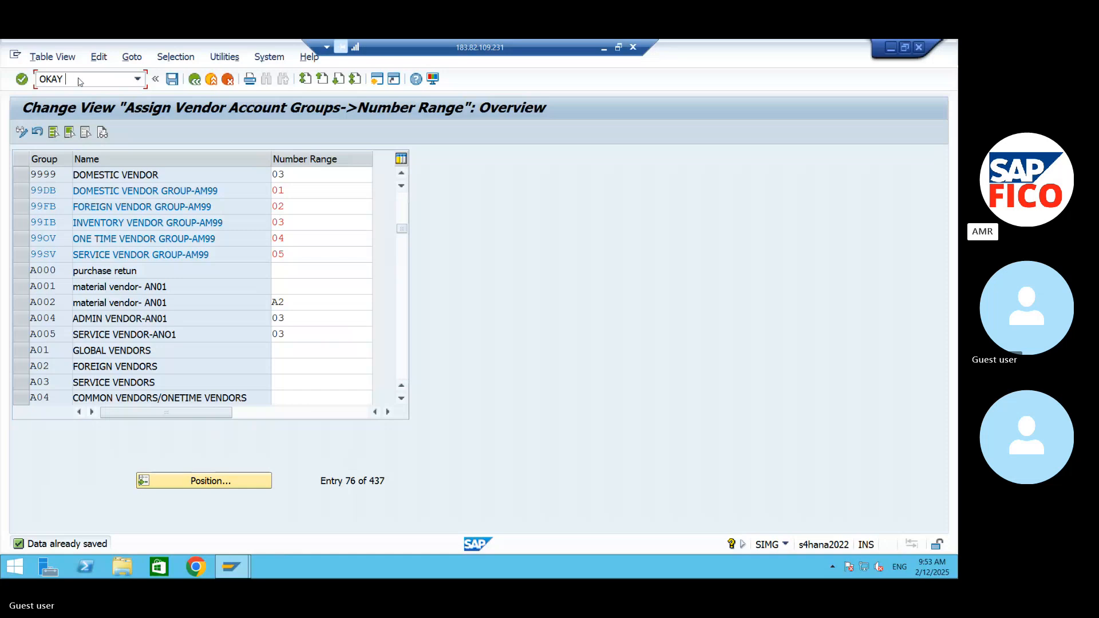
key("BackSpace")
key("BackSpace")
key("BackSpace")
key("BackSpace")
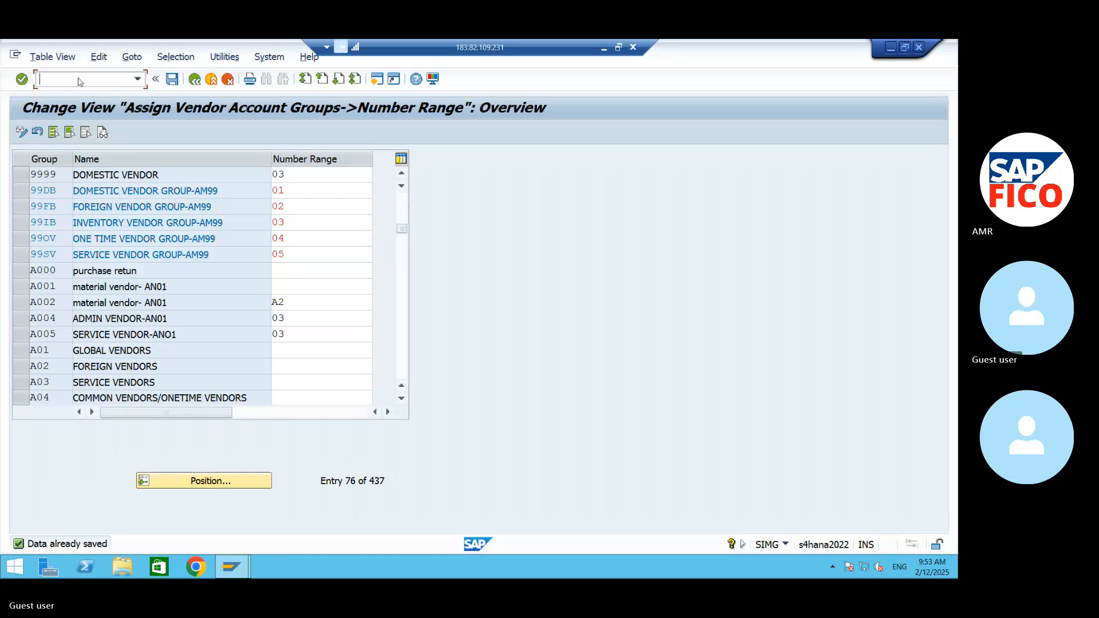
- Return to the IMG structure and switch from the SAP remote session to the Word notes
left_click(196, 80)
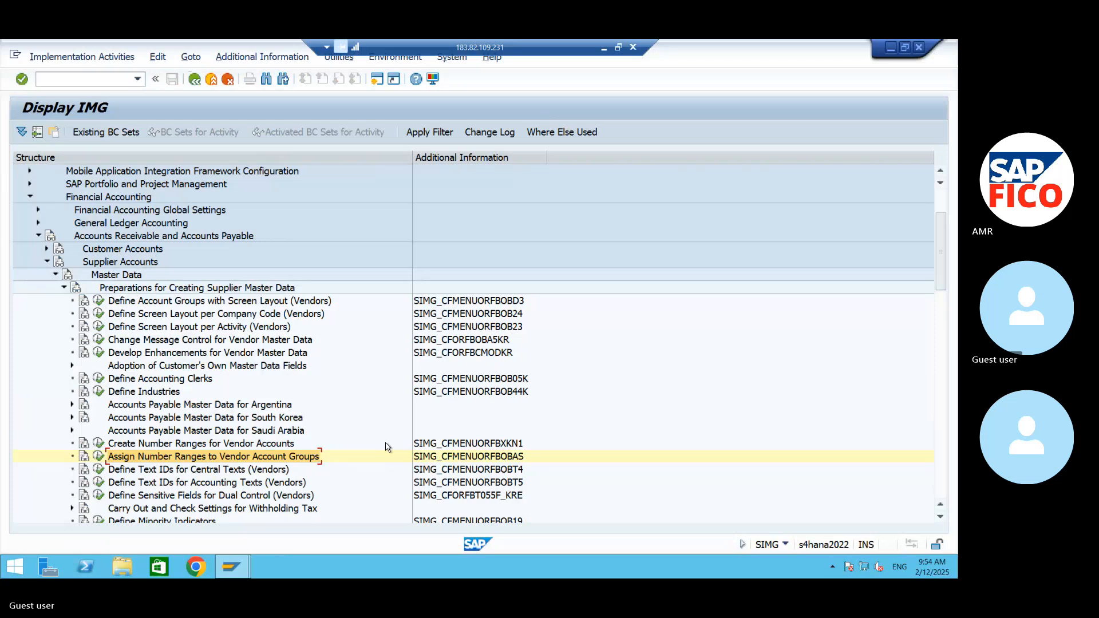
left_click(903, 50)
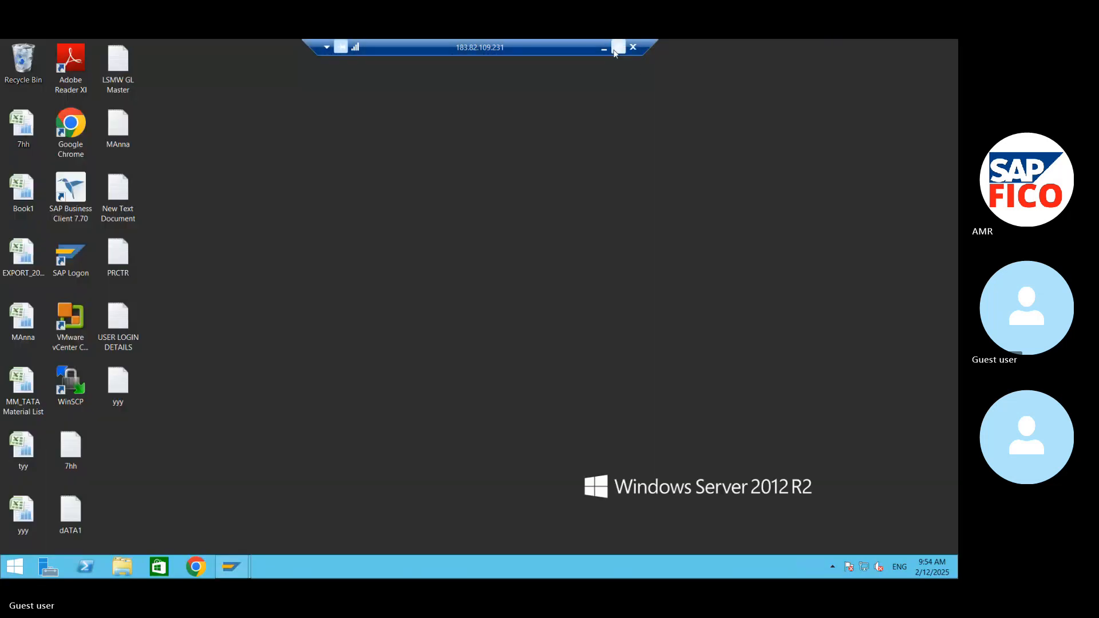
left_click(616, 49)
scroll(585, 342, "down", 2)
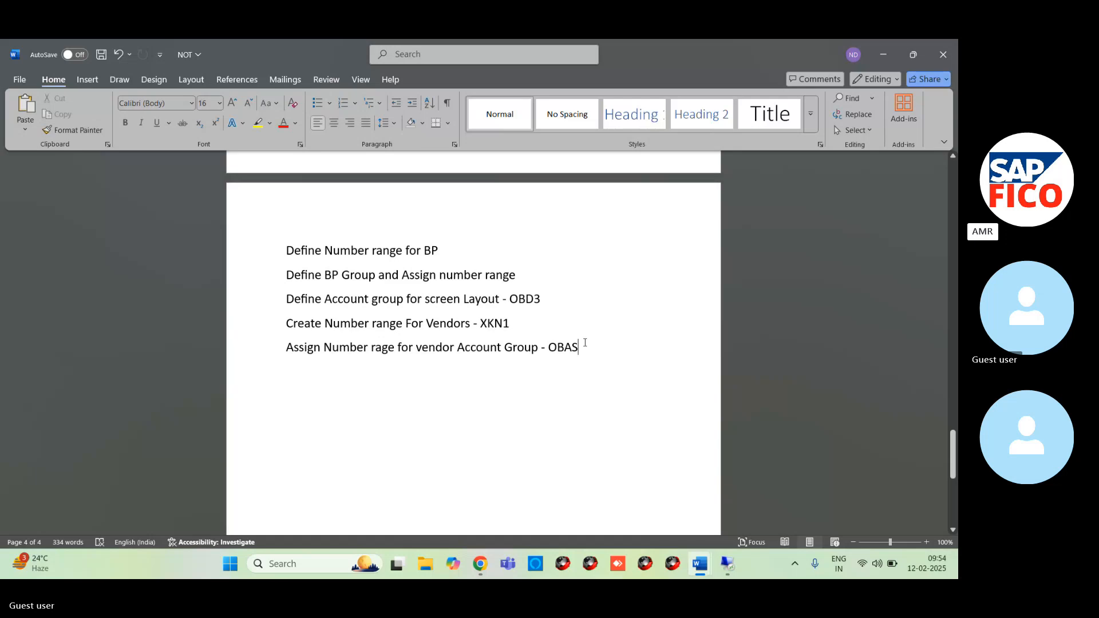
- Add the note line "Define number range Assignment Direction for BP-CC01" below the OBAS entry
key("Return")
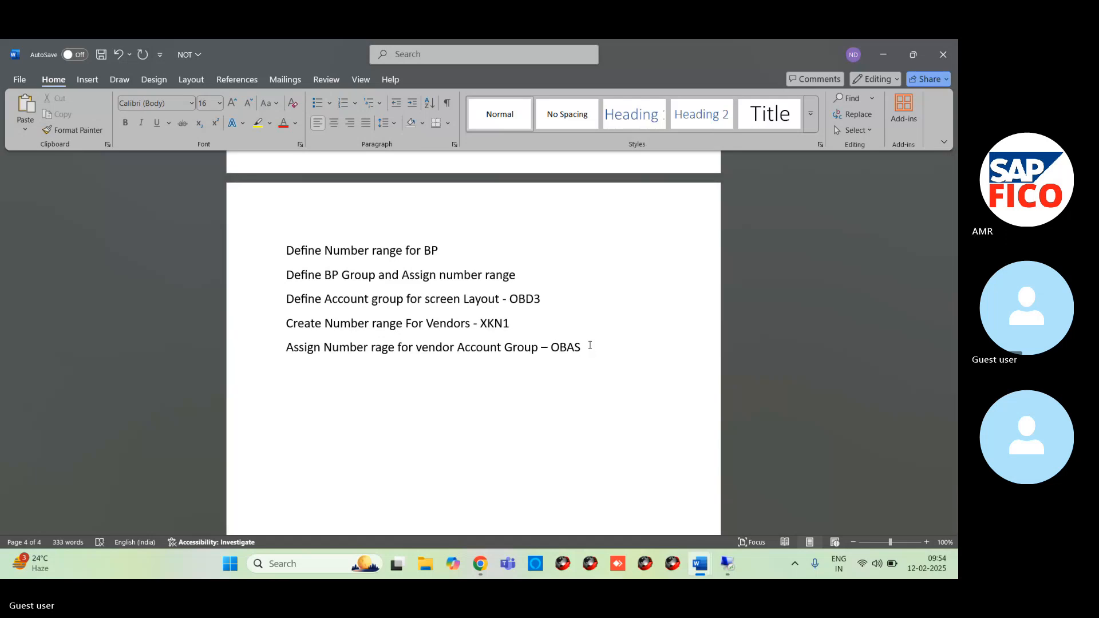
type("Define ")
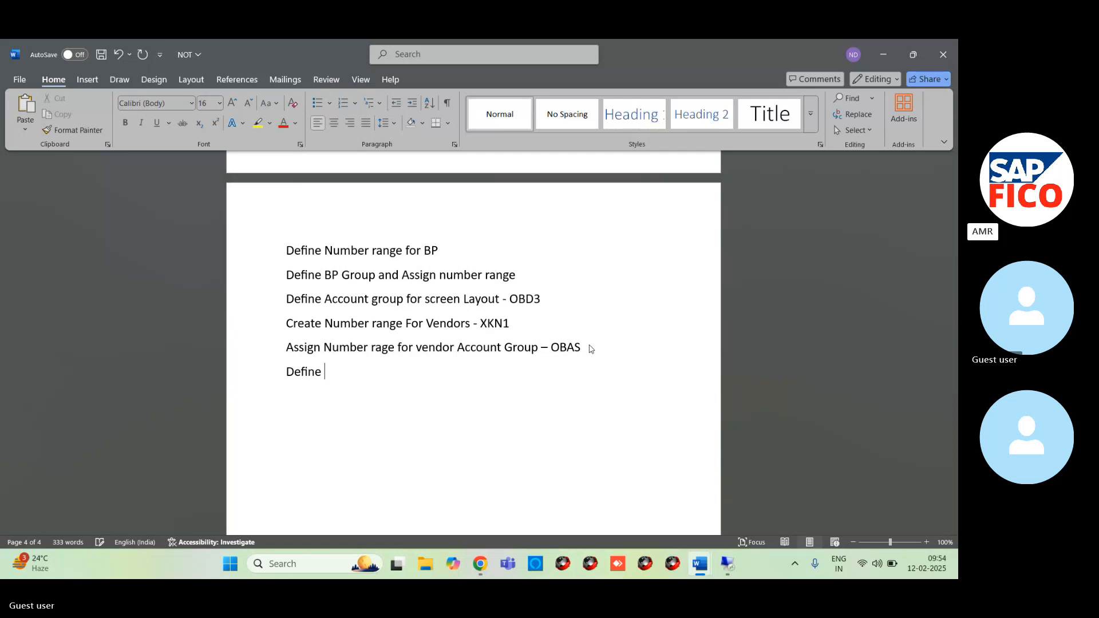
type("number range Assign")
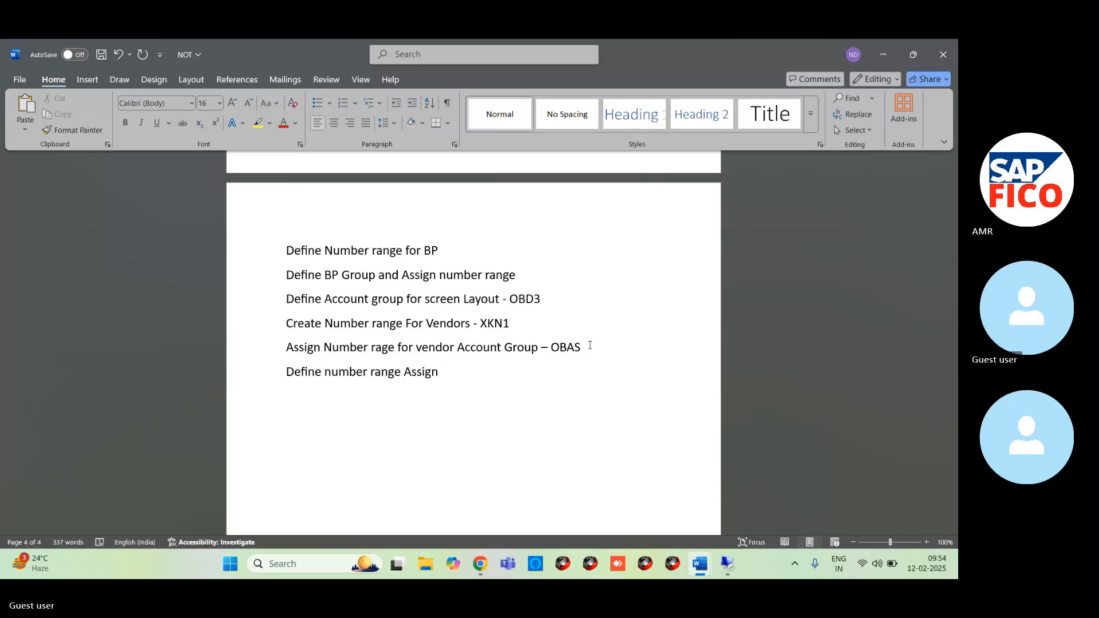
type("ment fo")
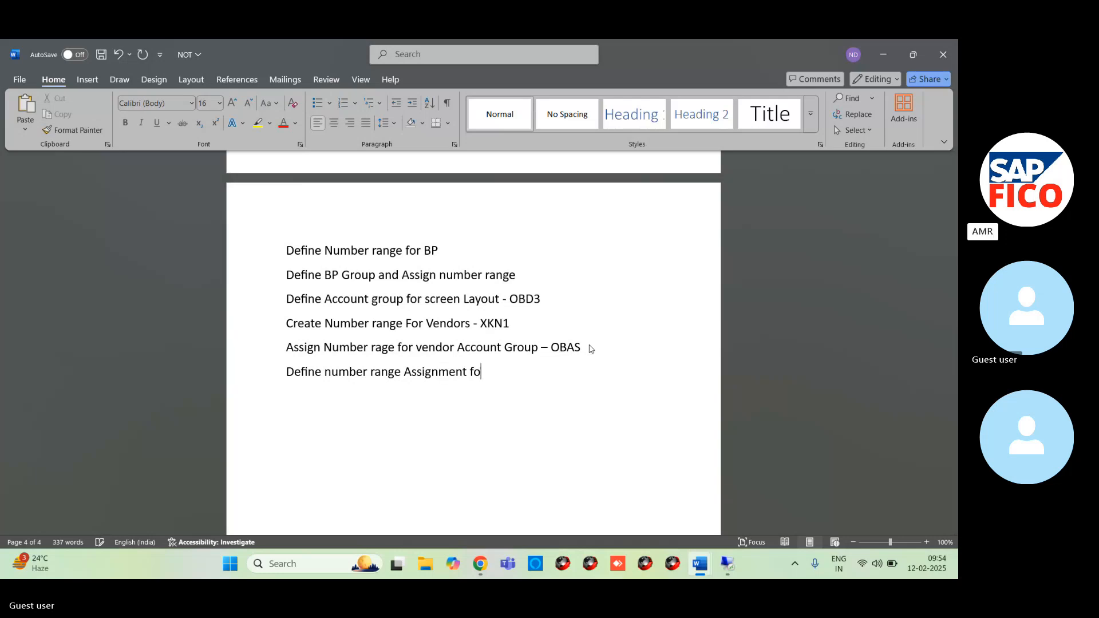
type("r B")
key("BackSpace")
key("BackSpace")
key("BackSpace")
key("BackSpace")
key("BackSpace")
type("Dire")
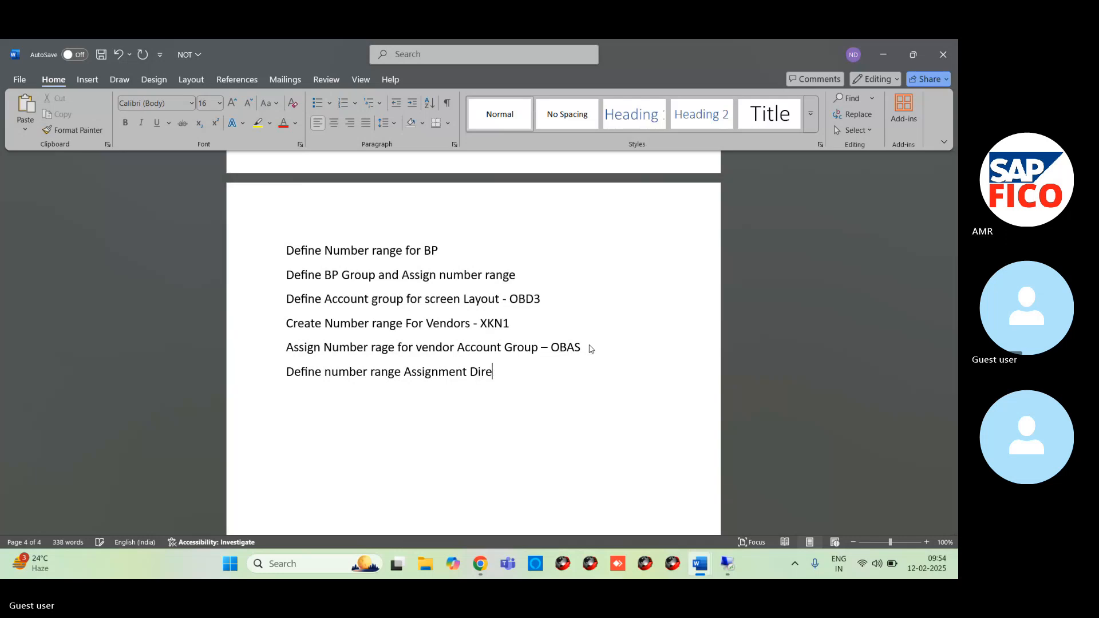
type("ction ")
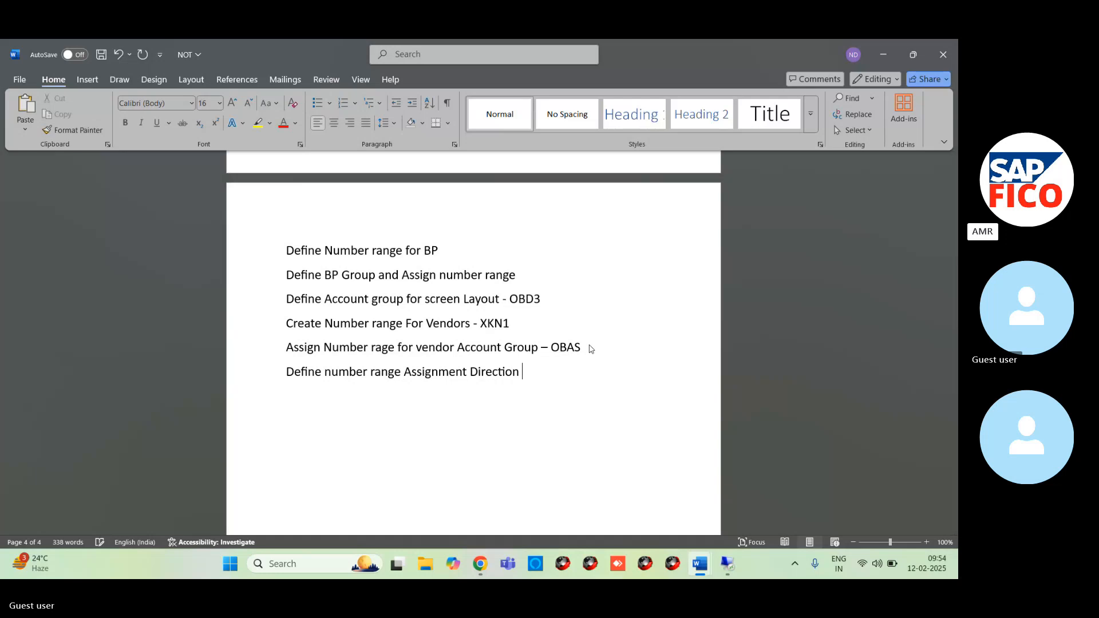
type("for BP")
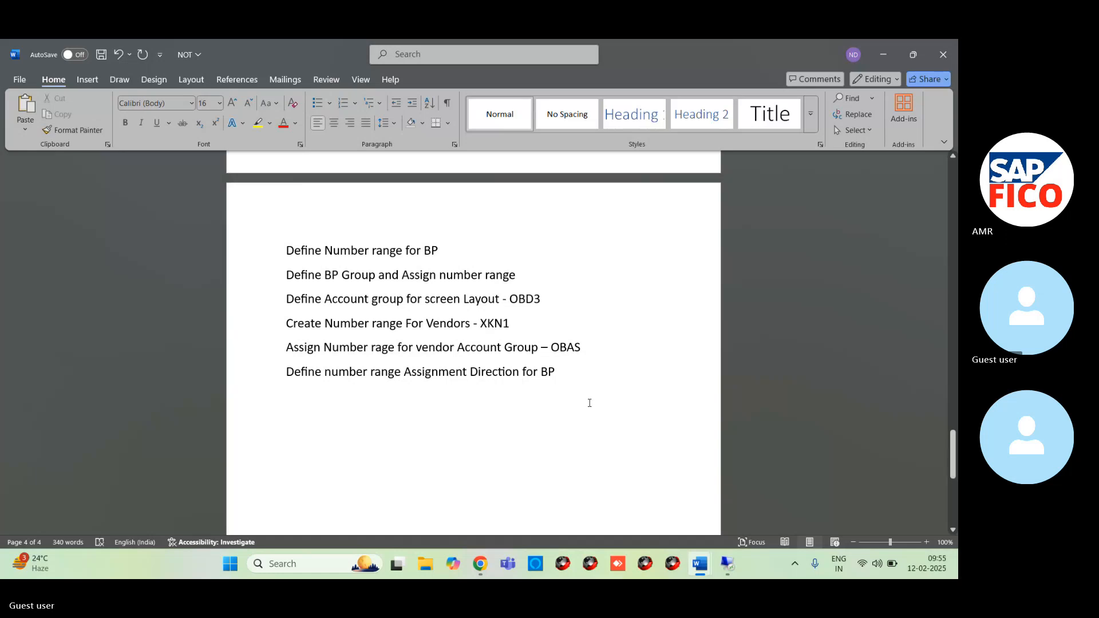
type("-")
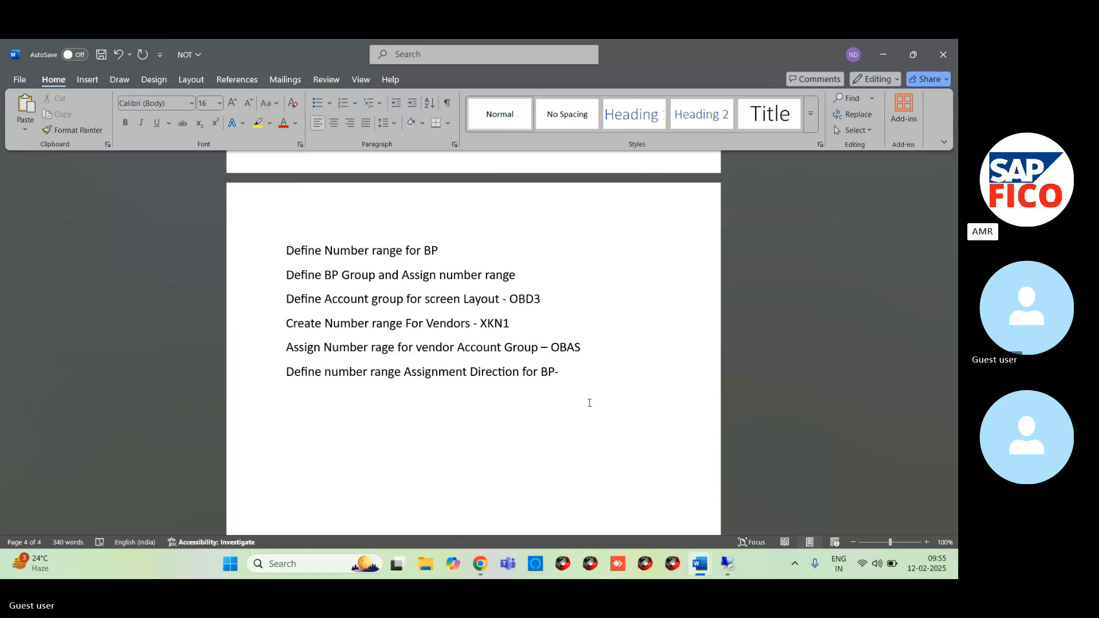
type("CC01")
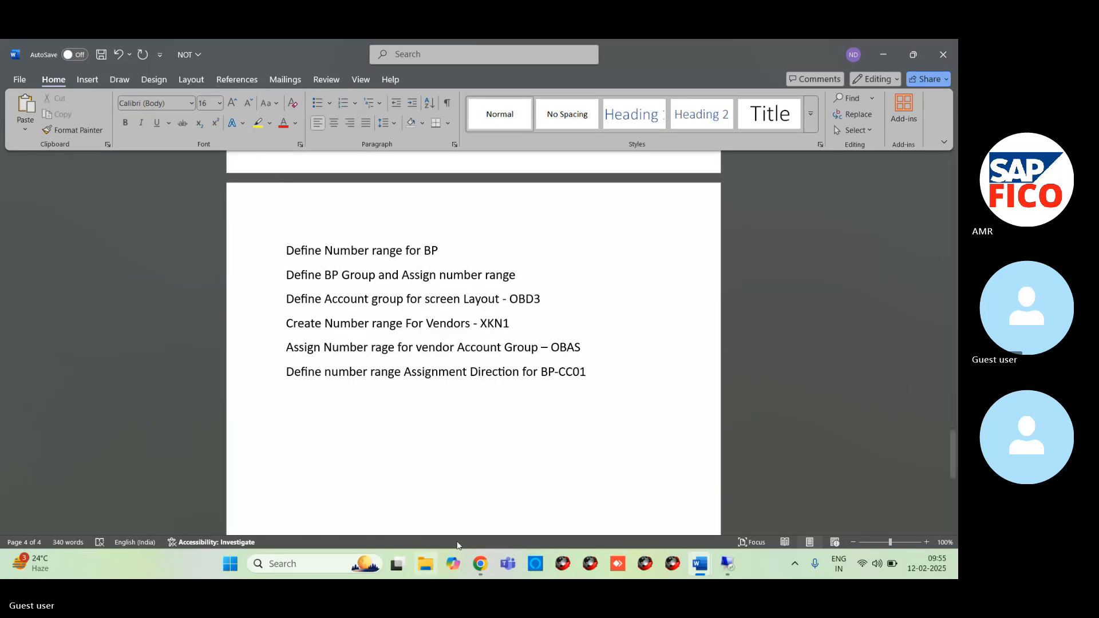
- Switch from the Word notes to the SAP remote session and bring up the Display IMG window
mouse_move(727, 564)
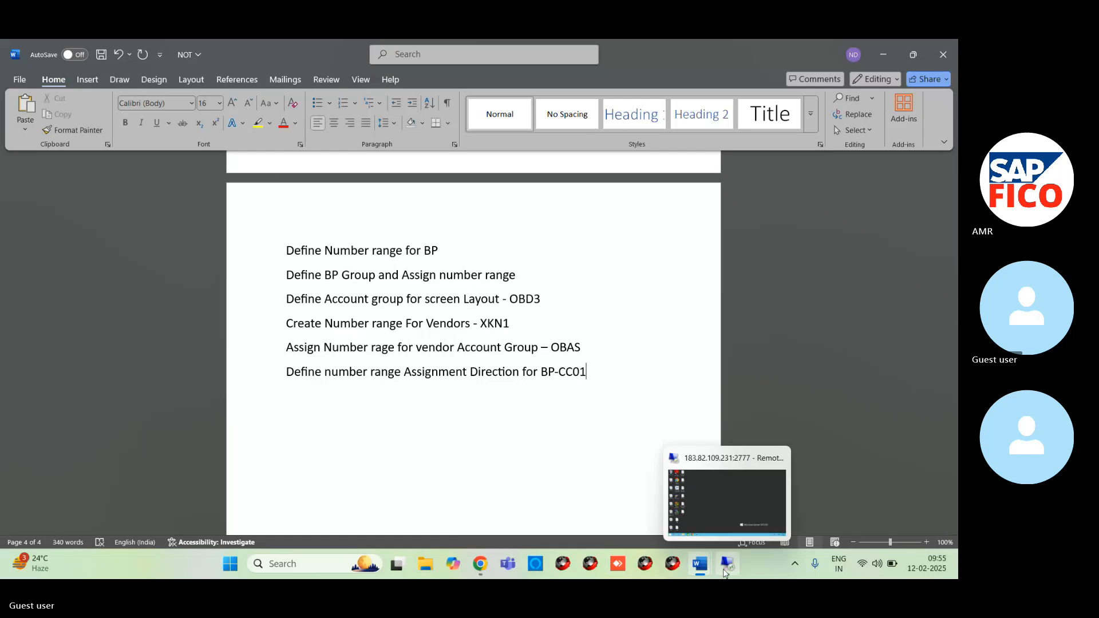
left_click(712, 514)
mouse_move(244, 575)
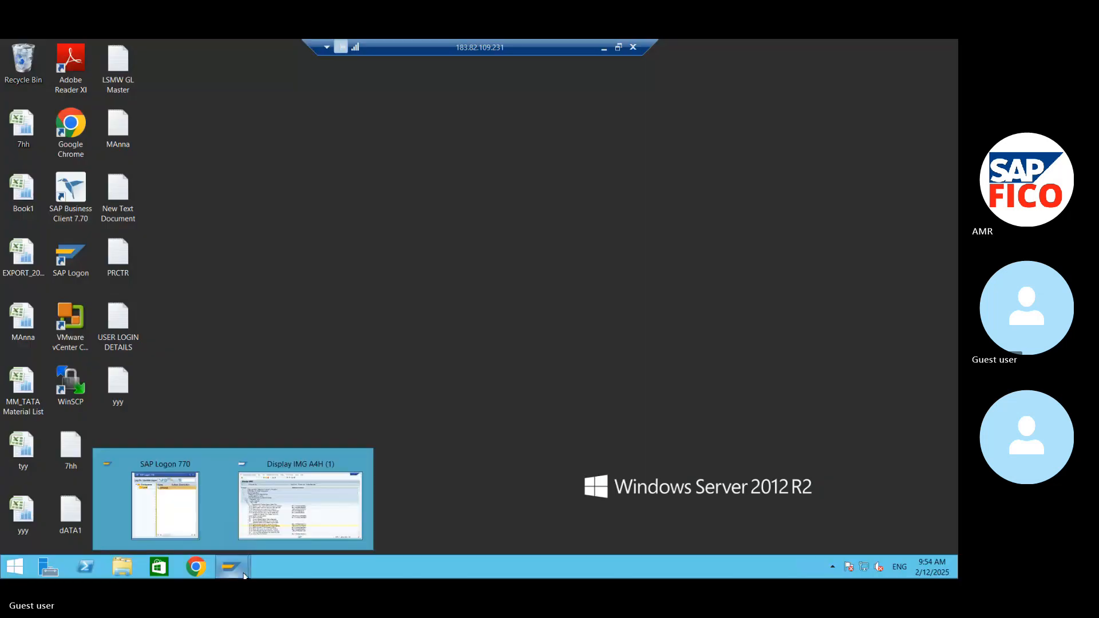
left_click(300, 503)
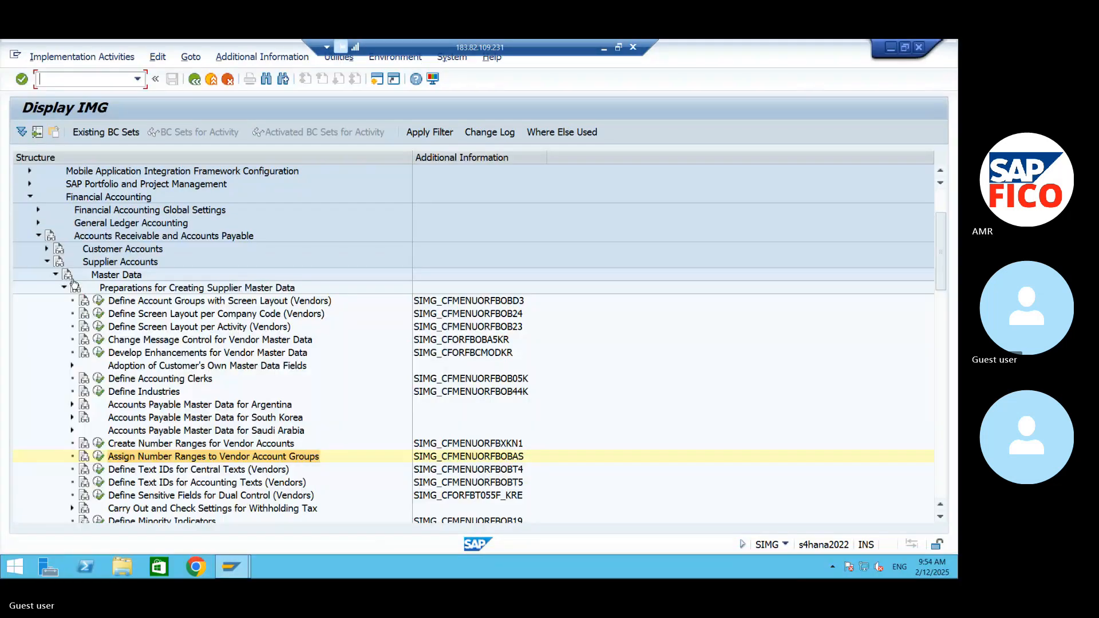
- Collapse the IMG branches from Preparations for Creating Supplier Master Data up to Financial Accounting
left_click(63, 287)
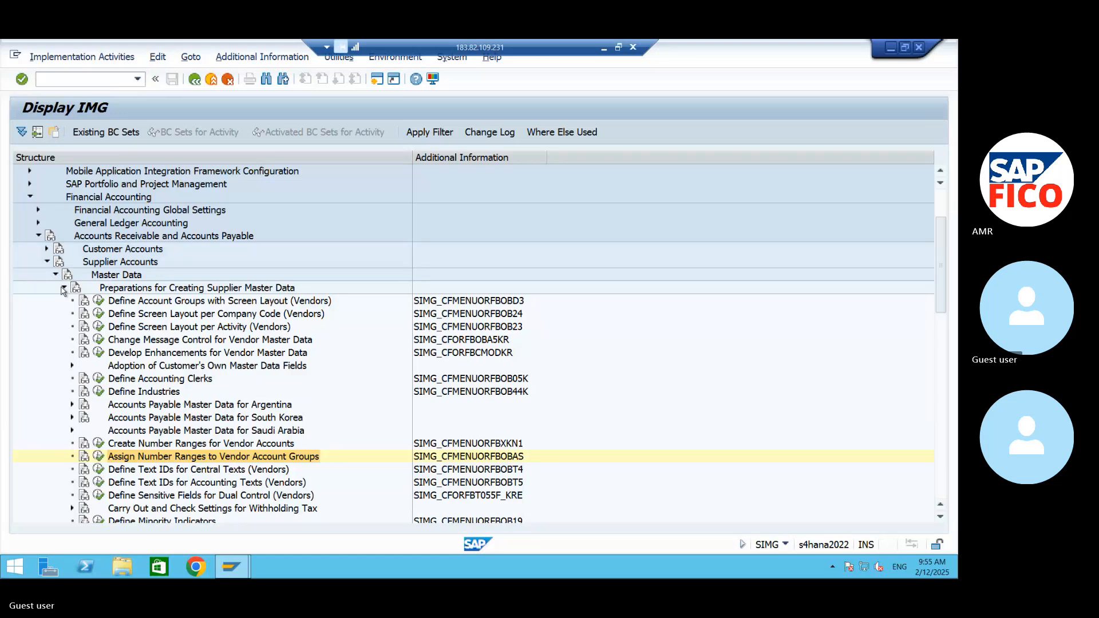
left_click(55, 275)
left_click(47, 262)
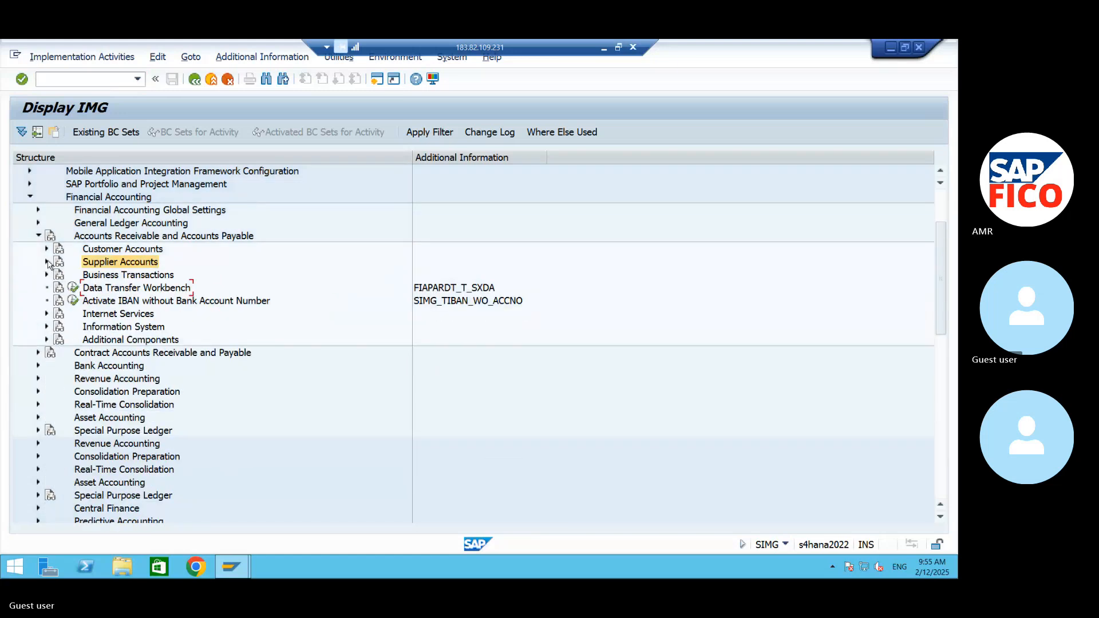
left_click(36, 235)
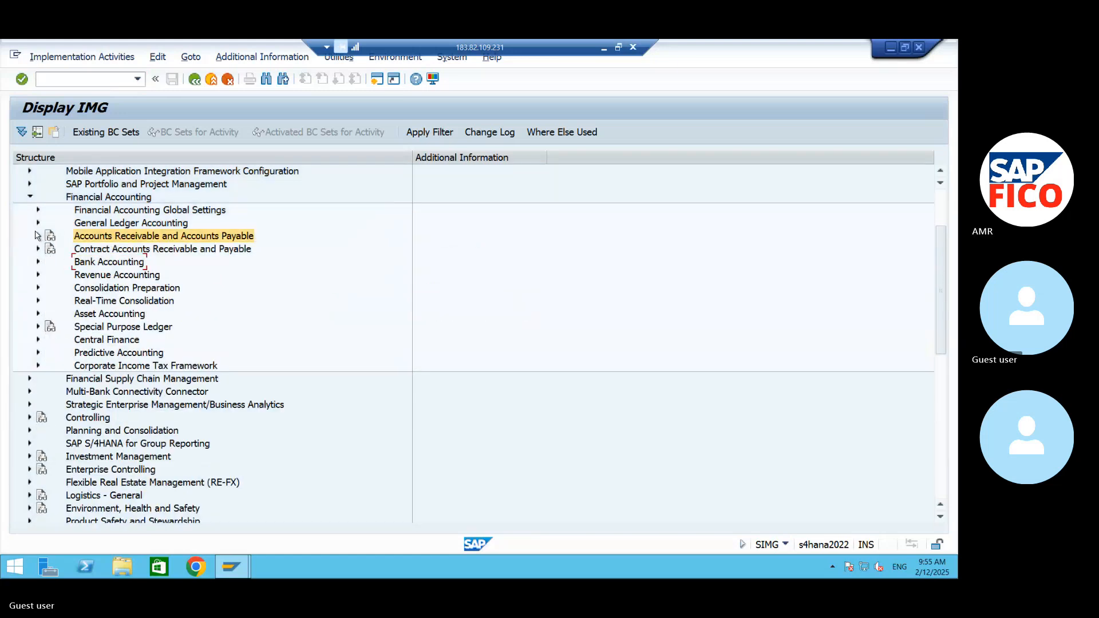
left_click(30, 197)
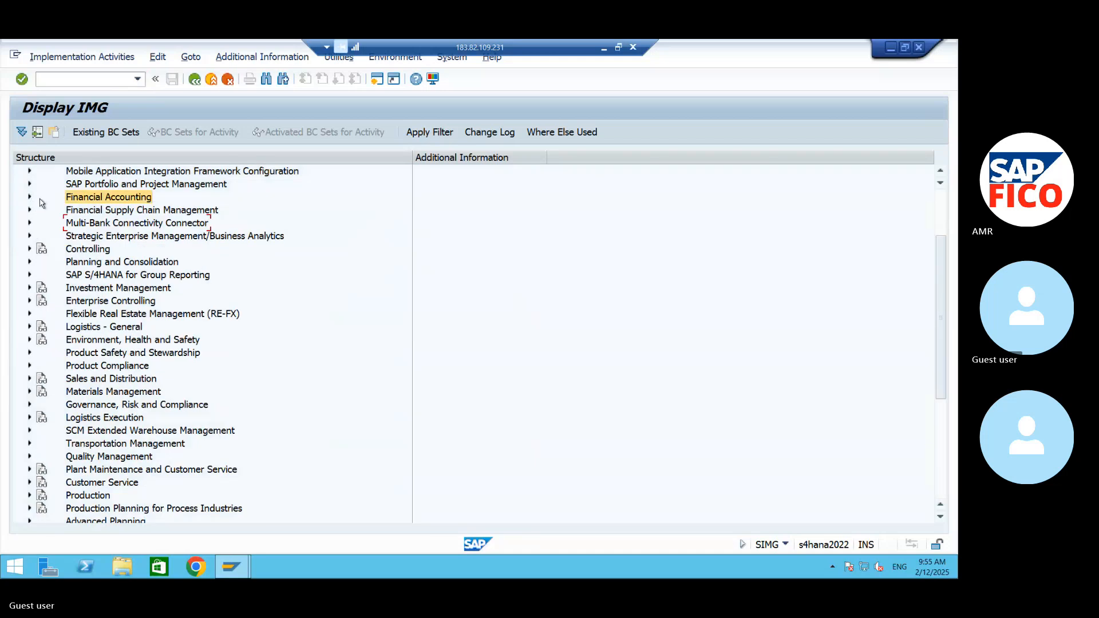
- Expand Cross-Application Components down through Master Data Synchronization and Customer/Vendor Integration to Business Partner Settings
left_click(62, 78)
left_click_drag(942, 320, 945, 272)
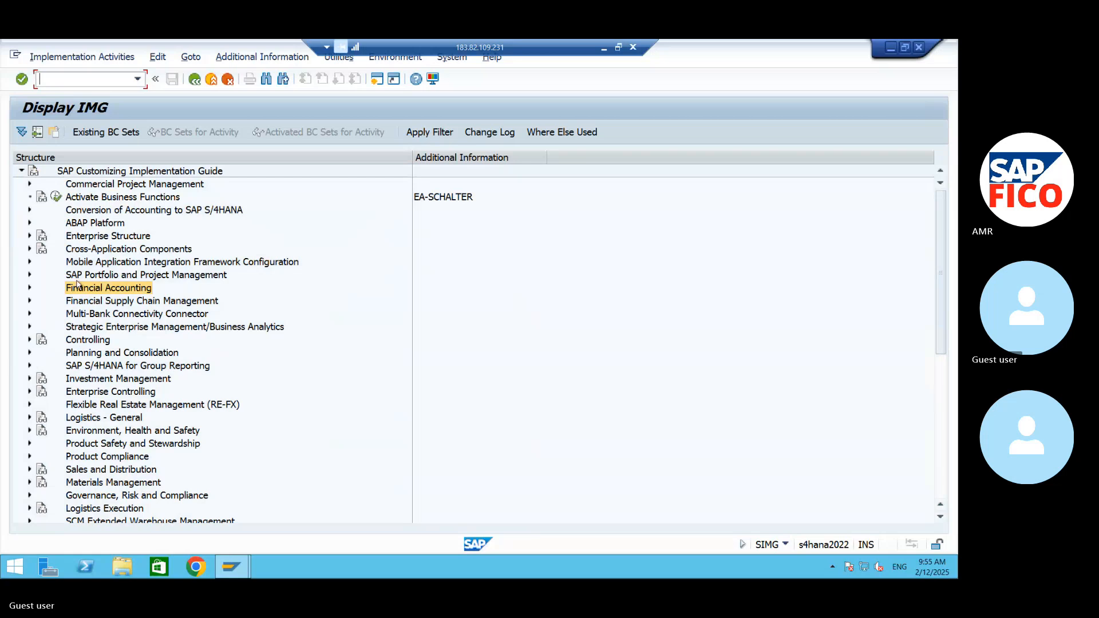
left_click(30, 250)
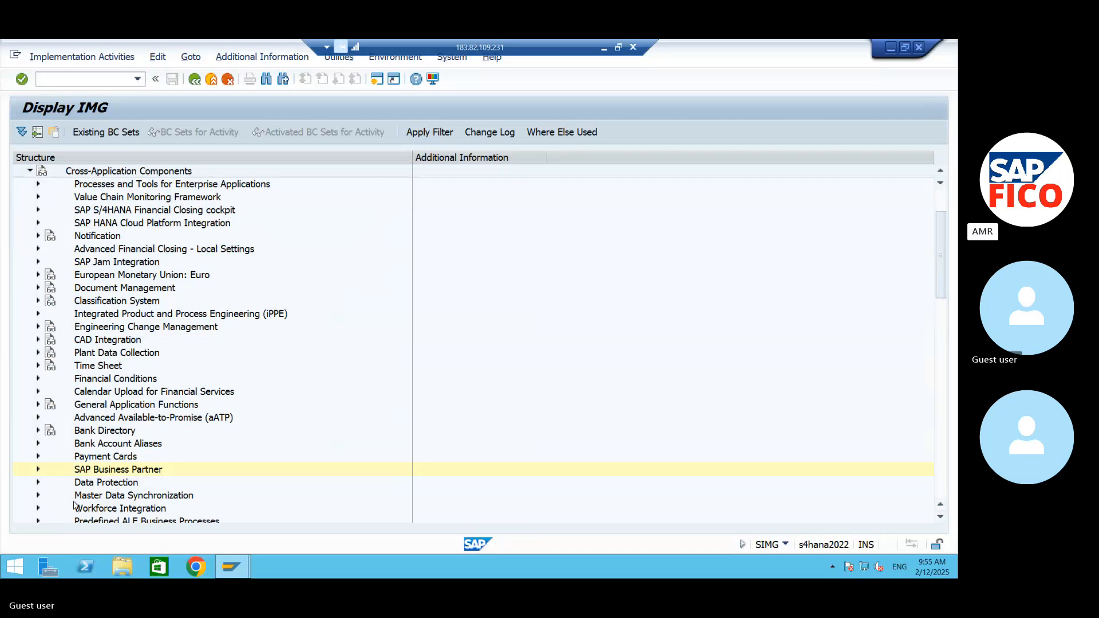
left_click(38, 495)
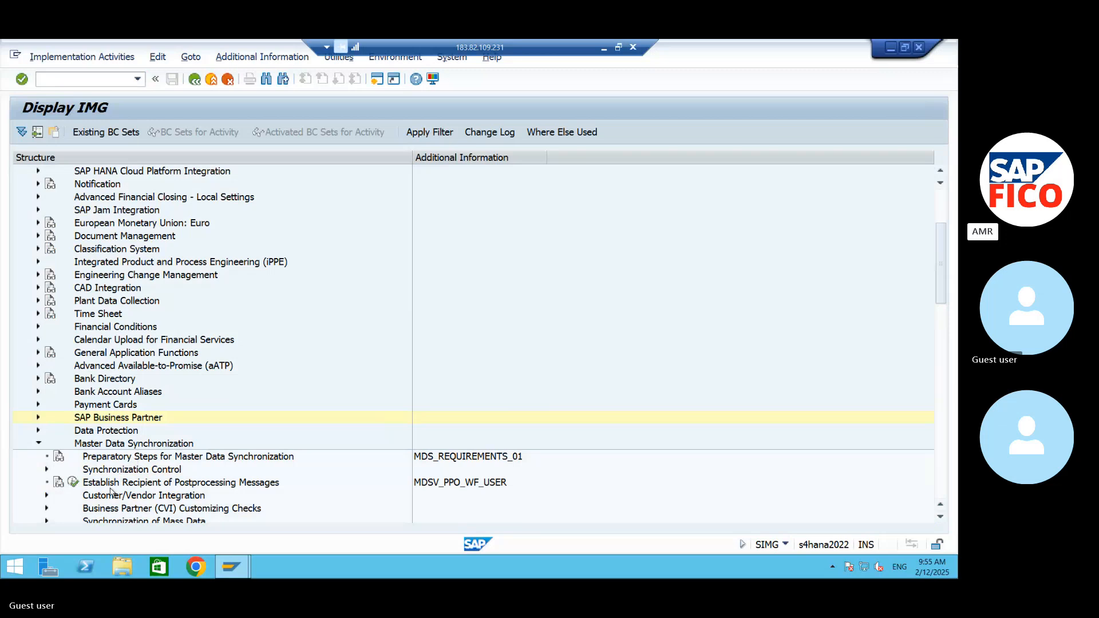
left_click(47, 495)
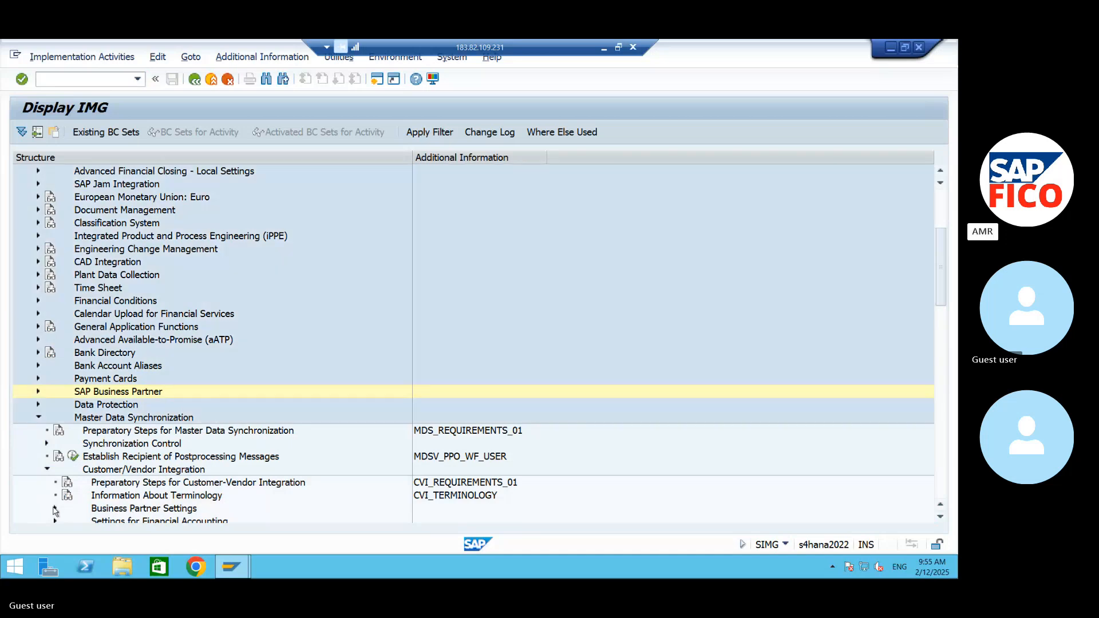
left_click(55, 508)
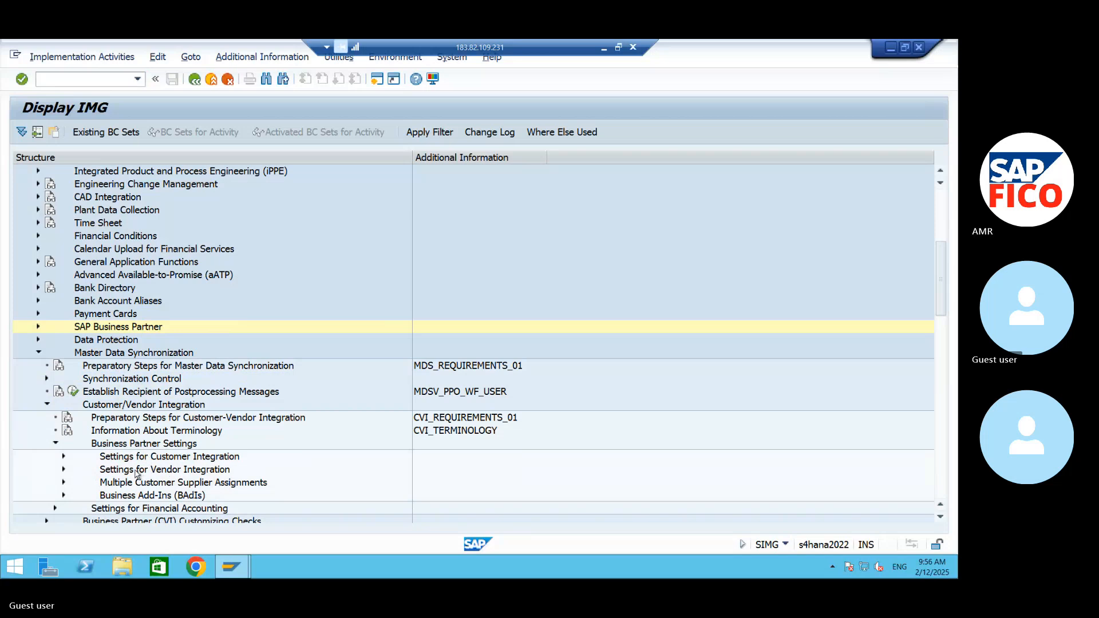
- Expand Settings for Vendor Integration down to Assign Keys and open new entries in Define Number Assignment for Direction BP to Vendor
left_click(135, 471)
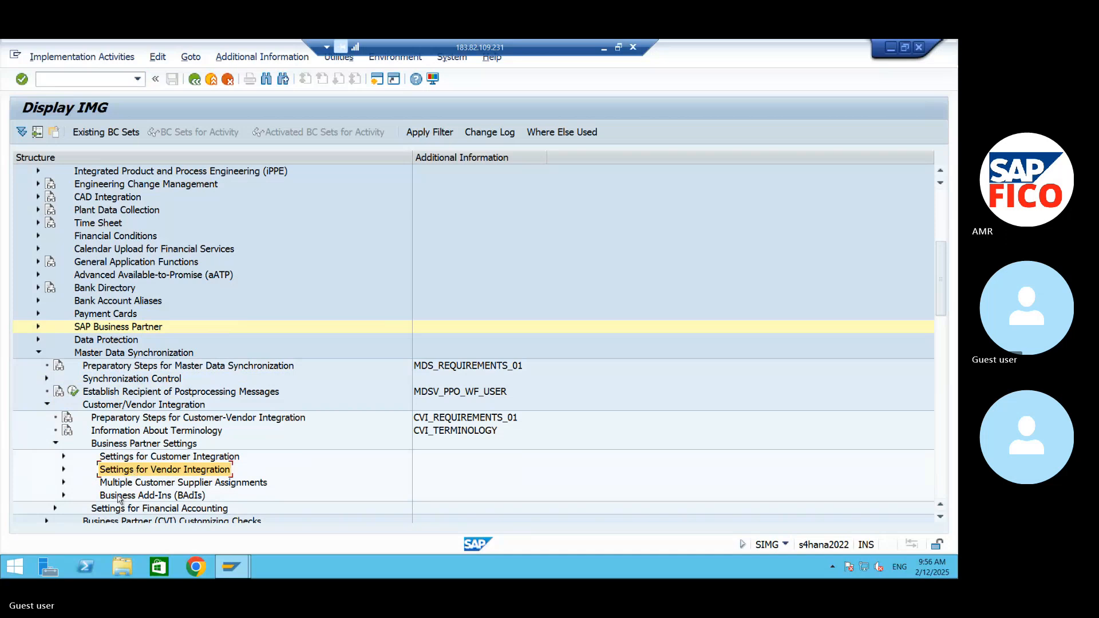
scroll(150, 495, "down", 1)
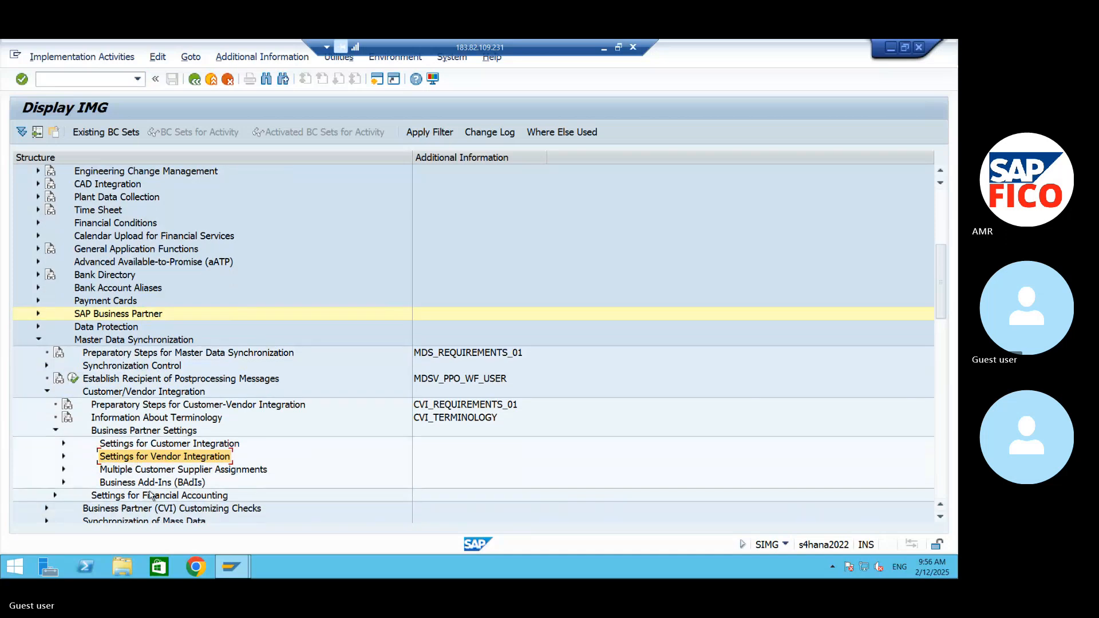
scroll(151, 495, "down", 2)
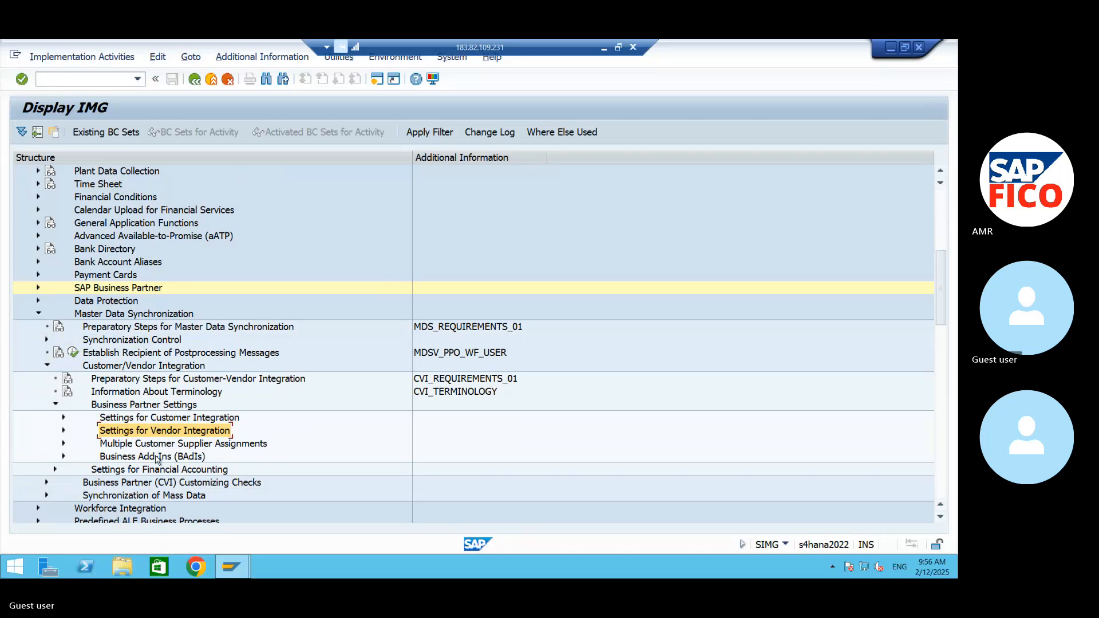
scroll(140, 515, "down", 1)
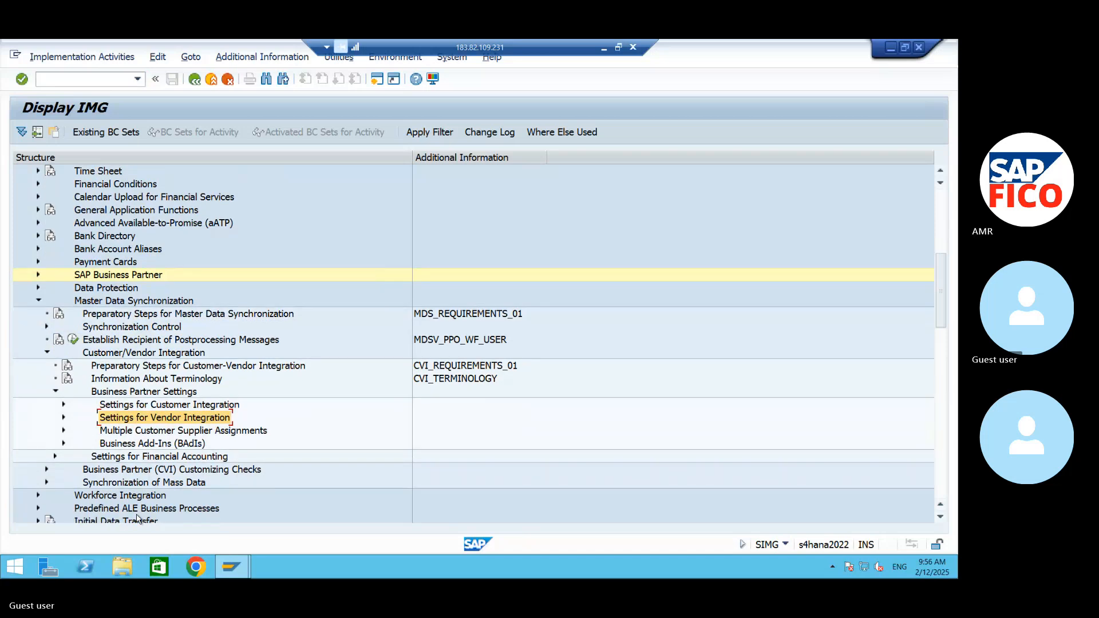
scroll(144, 486, "down", 1)
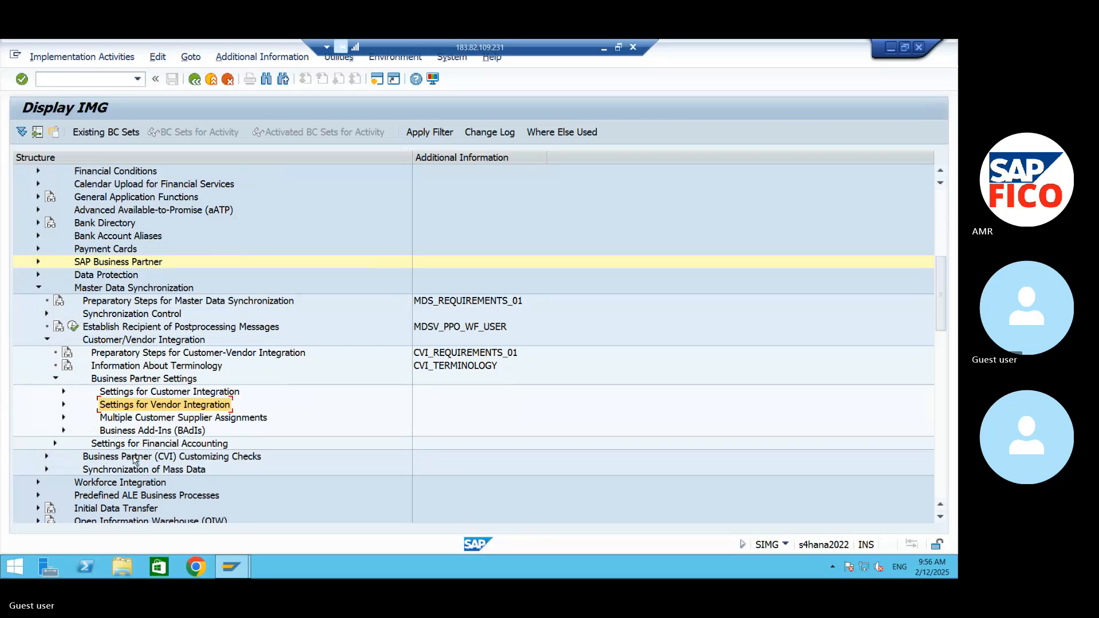
scroll(123, 485, "down", 1)
scroll(122, 488, "down", 2)
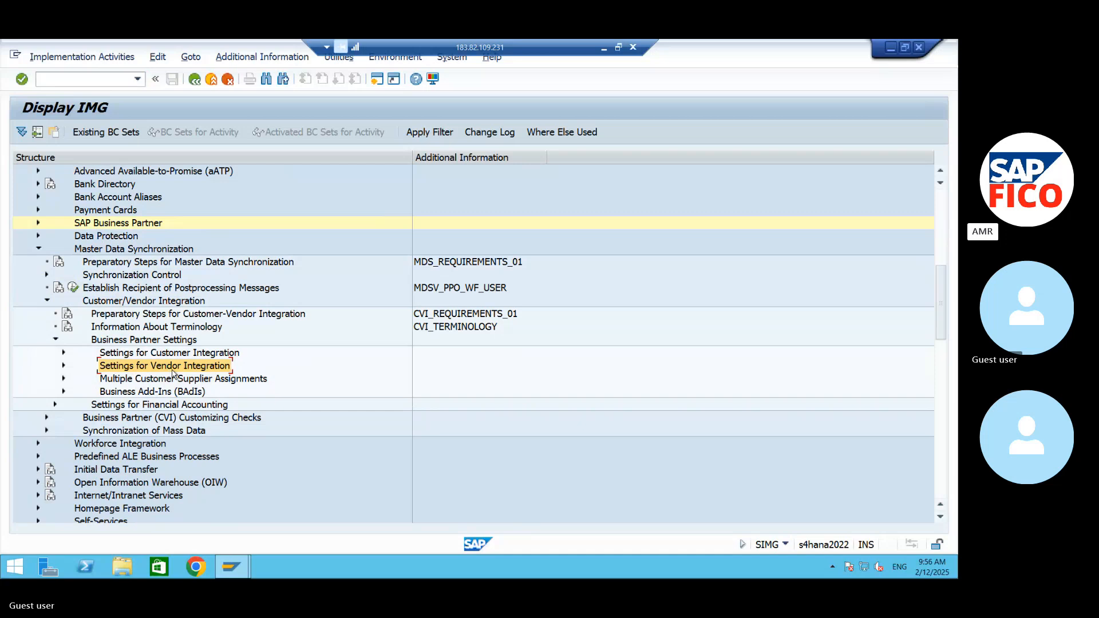
left_click(63, 366)
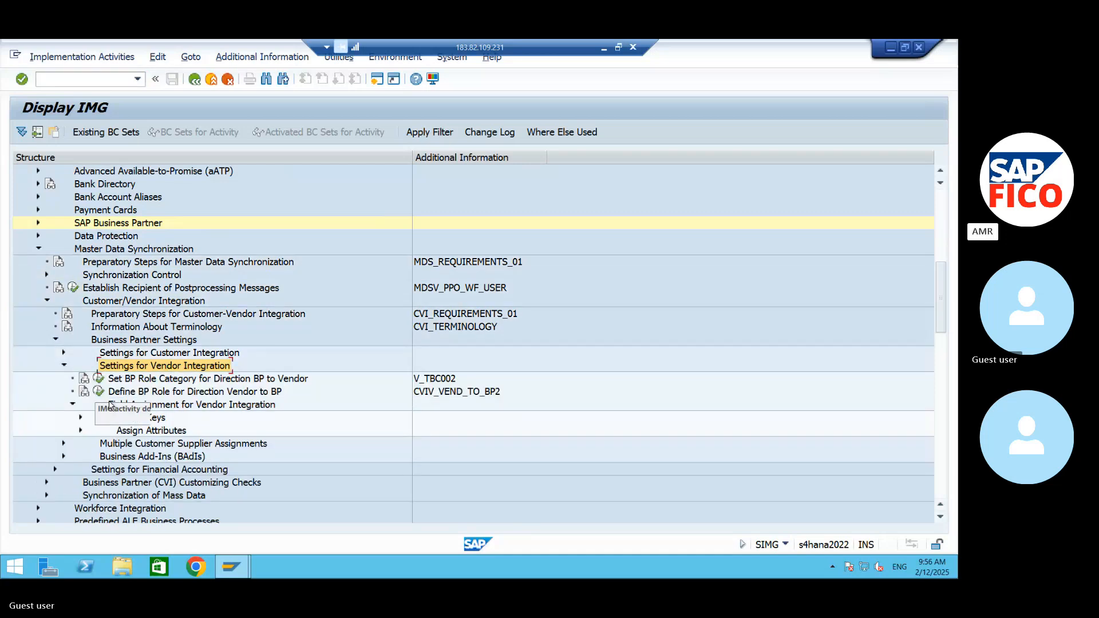
left_click(152, 406)
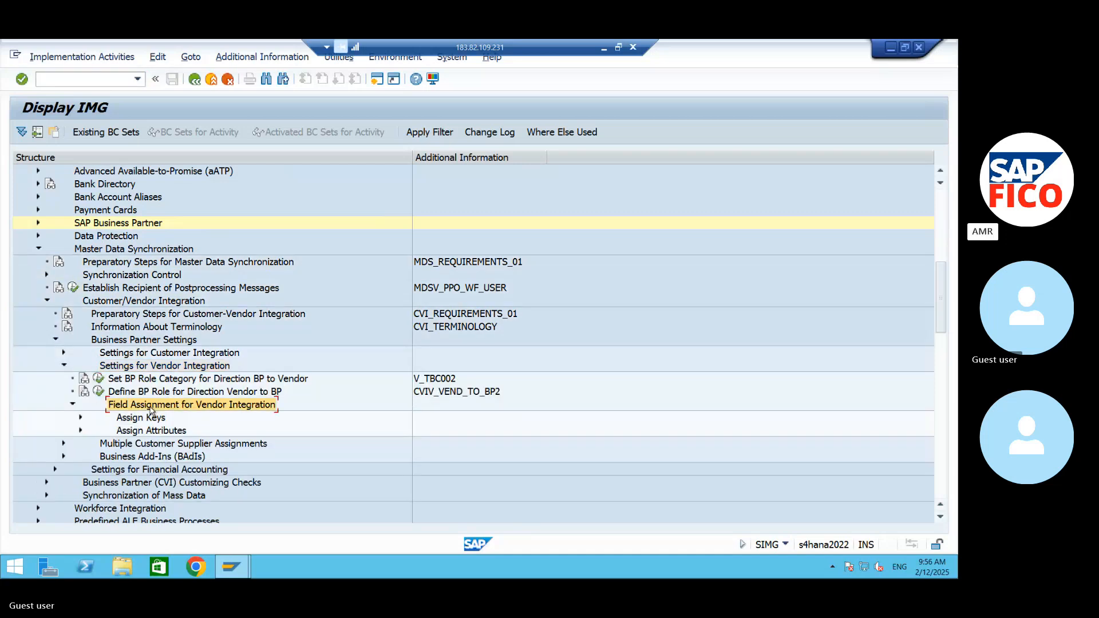
left_click(80, 417)
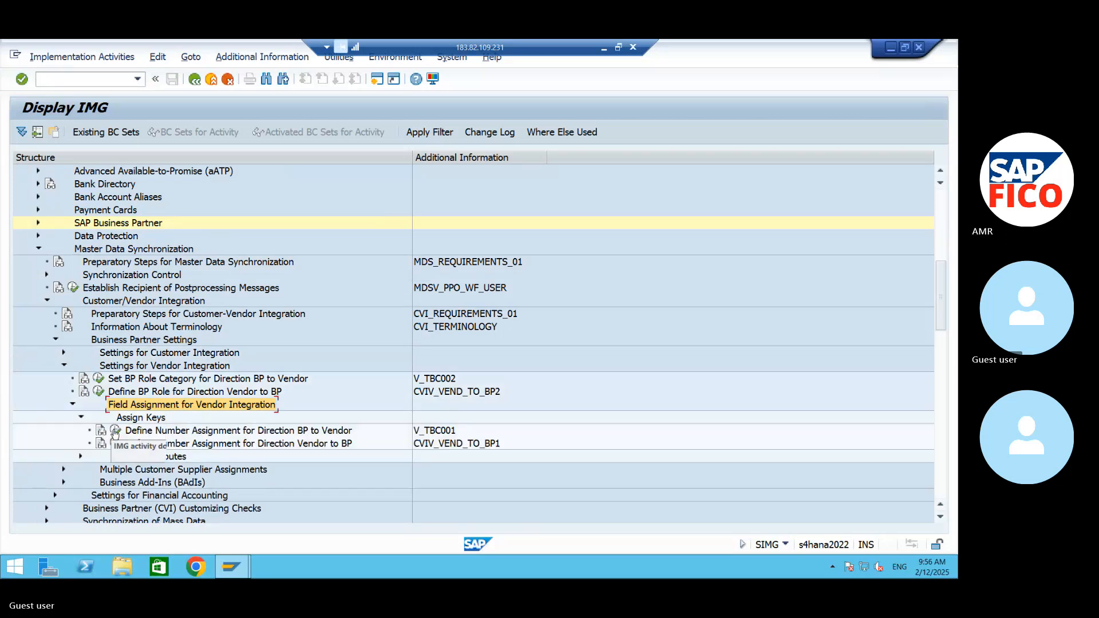
left_click(168, 434)
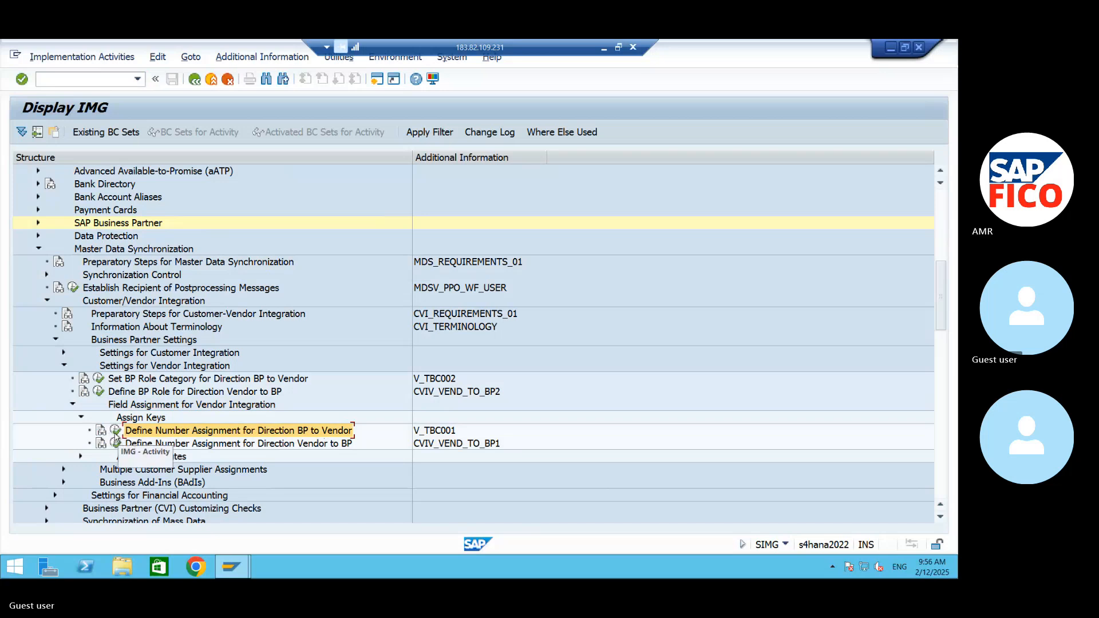
left_click(115, 436)
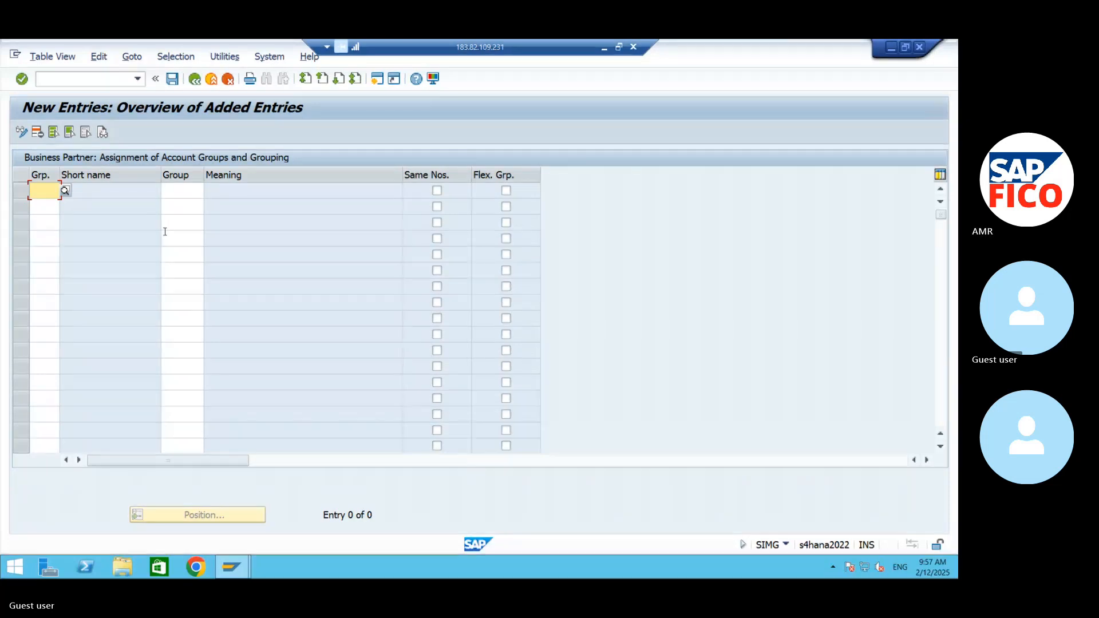
- Enter the BP groupings 99DB, 99FB and 99IB in the first three rows of the new number assignment entries
type("99")
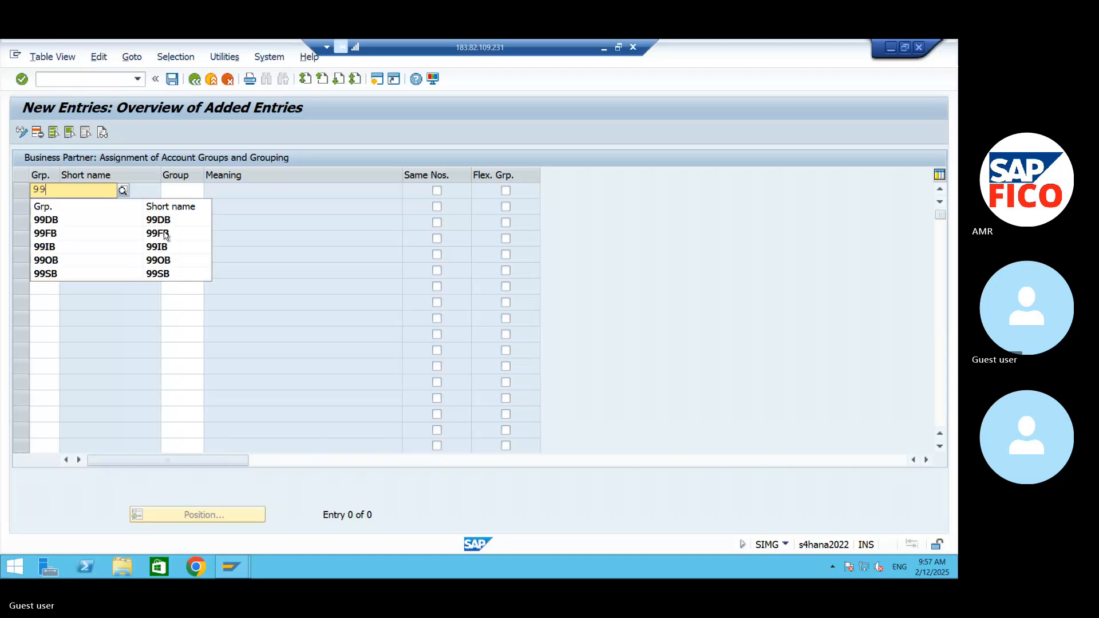
left_click(63, 221)
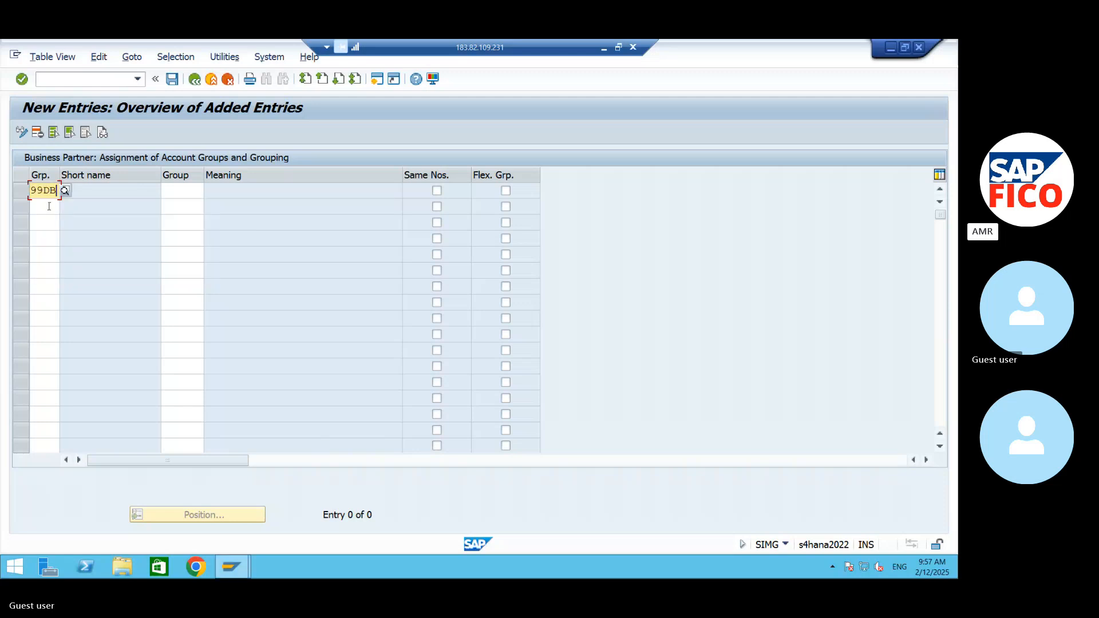
left_click(50, 206)
type("99")
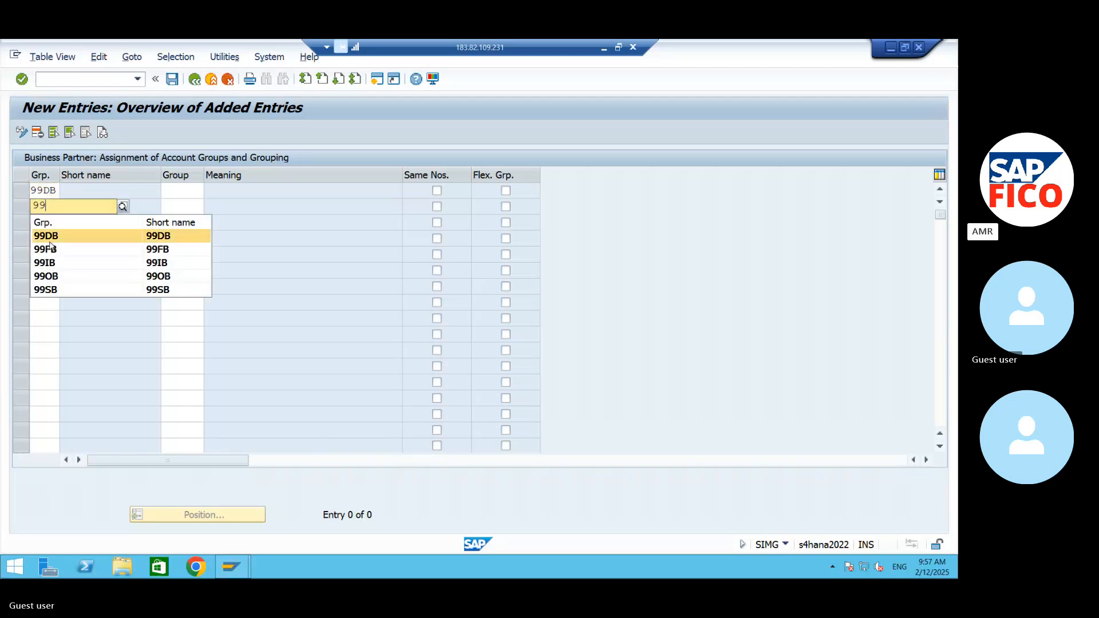
left_click(51, 249)
left_click(44, 224)
type("99")
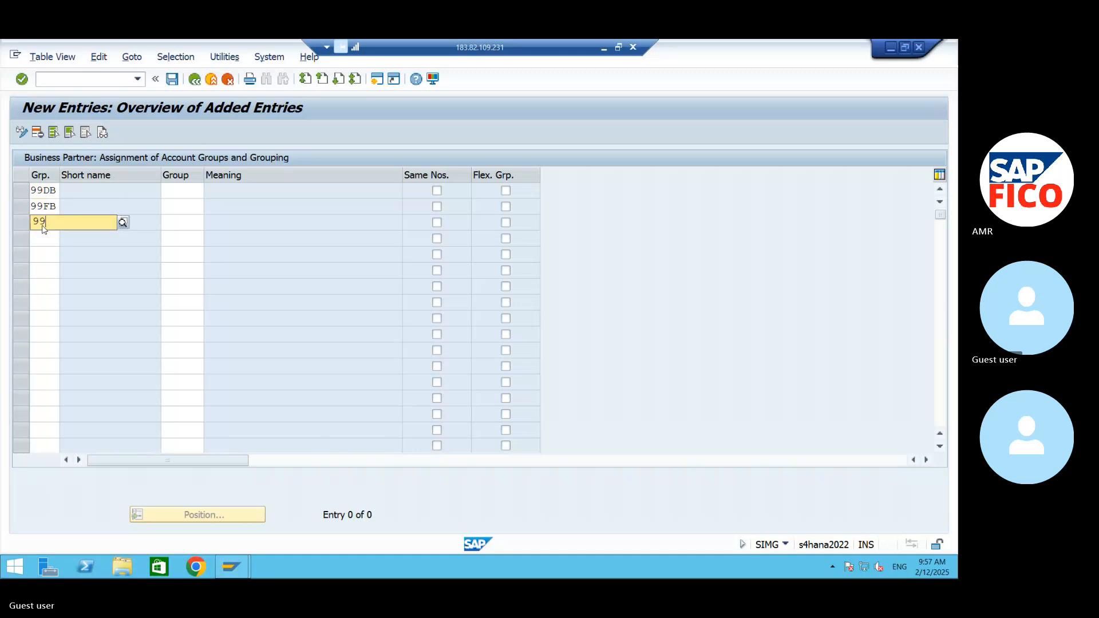
type("IB")
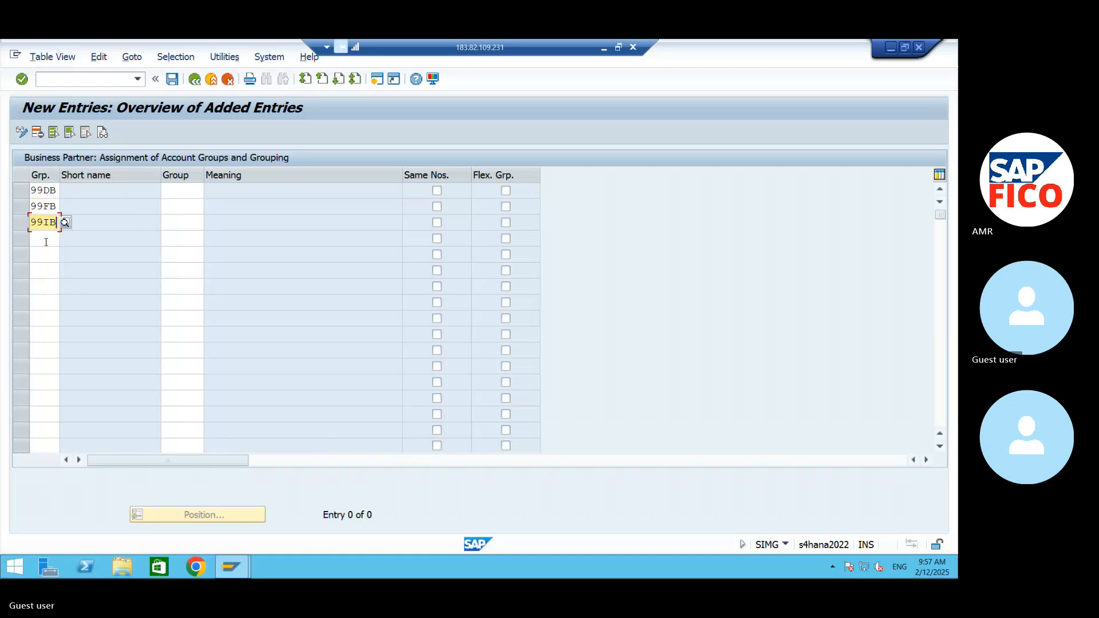
- Enter the BP groupings 99SB in the fourth row and 99OB in the fifth row
left_click(46, 242)
type("99")
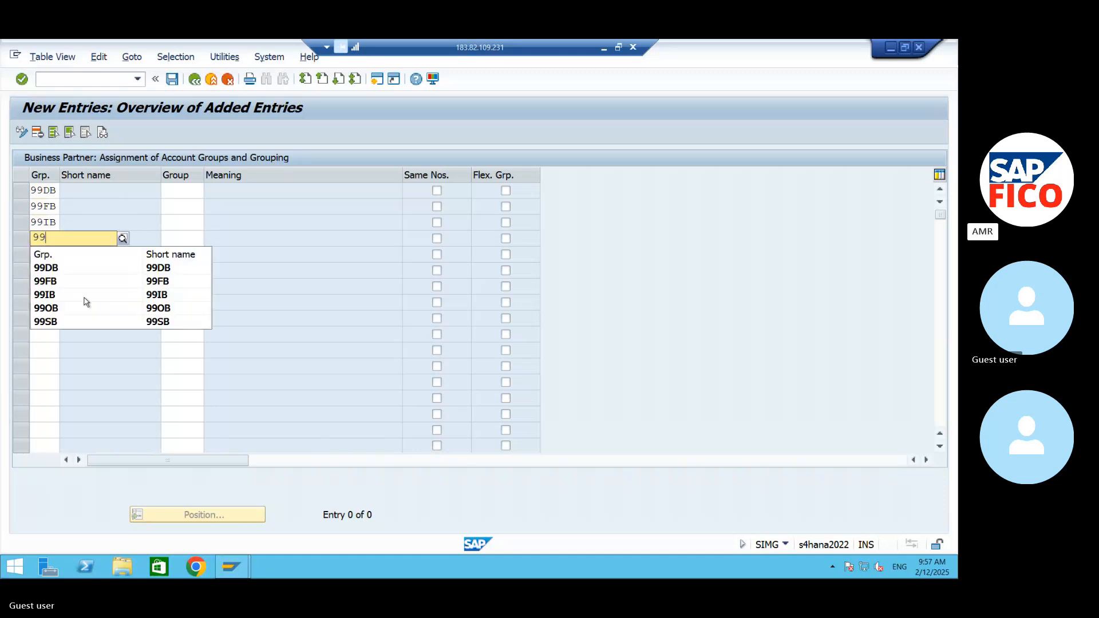
left_click(109, 313)
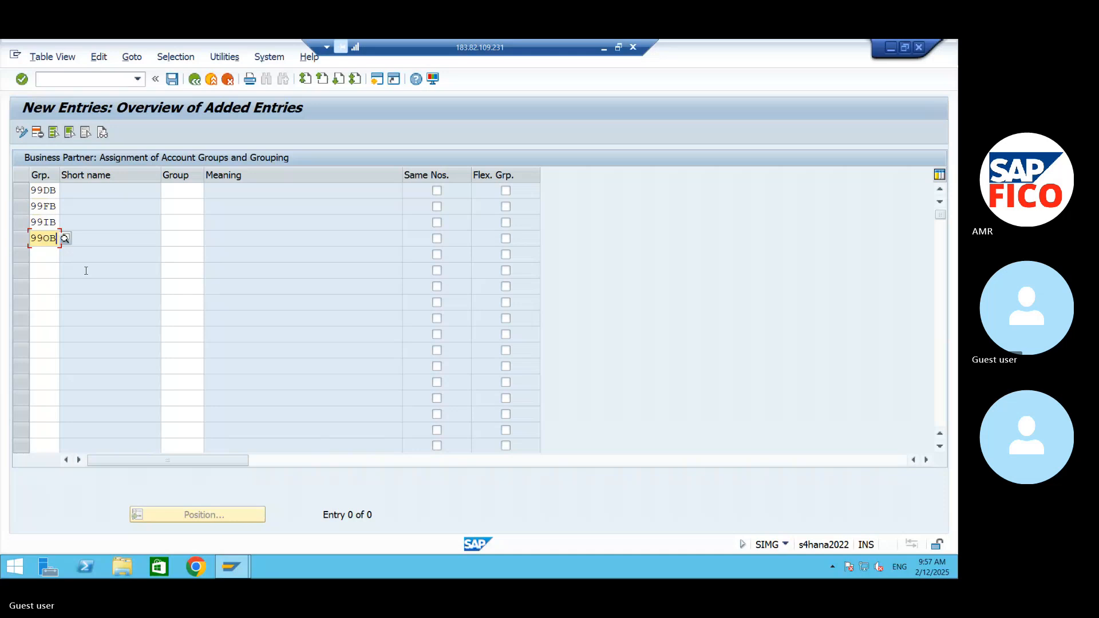
left_click(55, 253)
type("99")
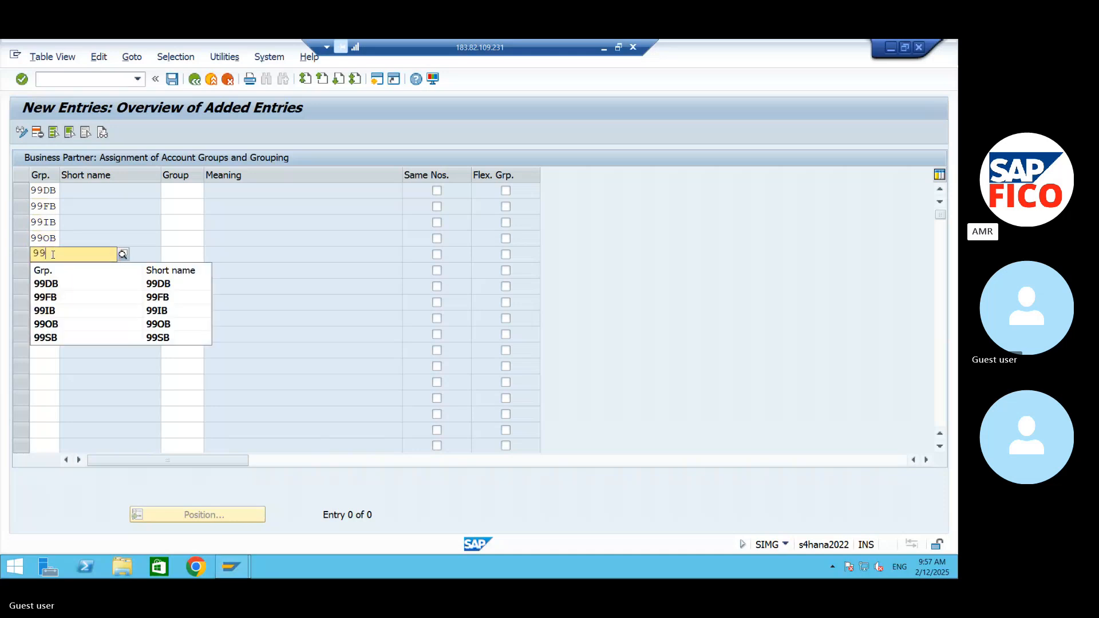
left_click(62, 247)
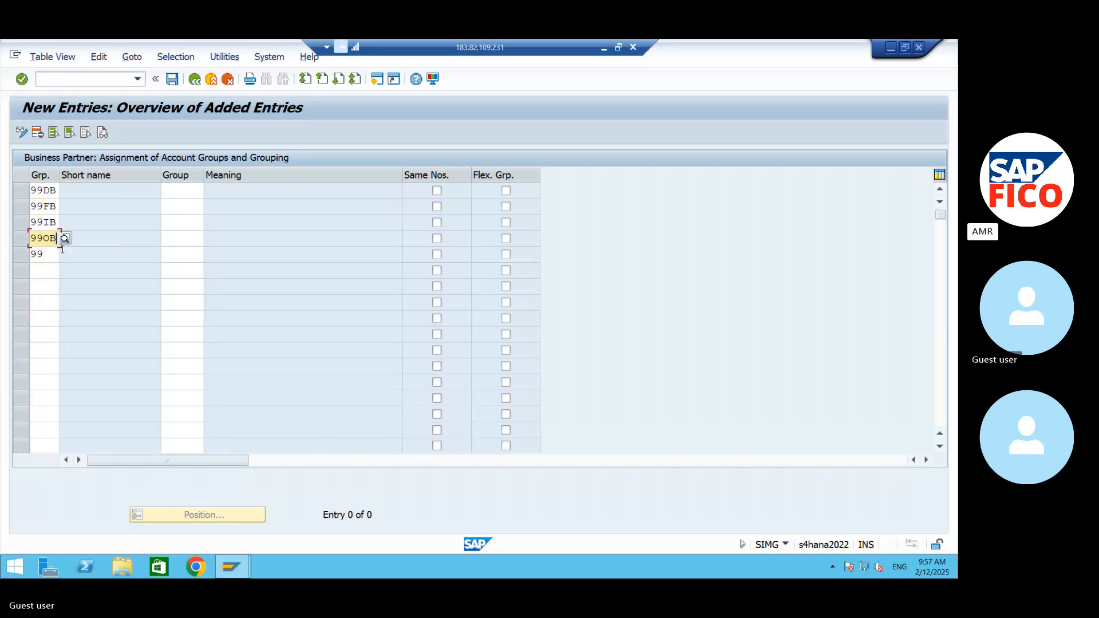
key("BackSpace")
key("BackSpace")
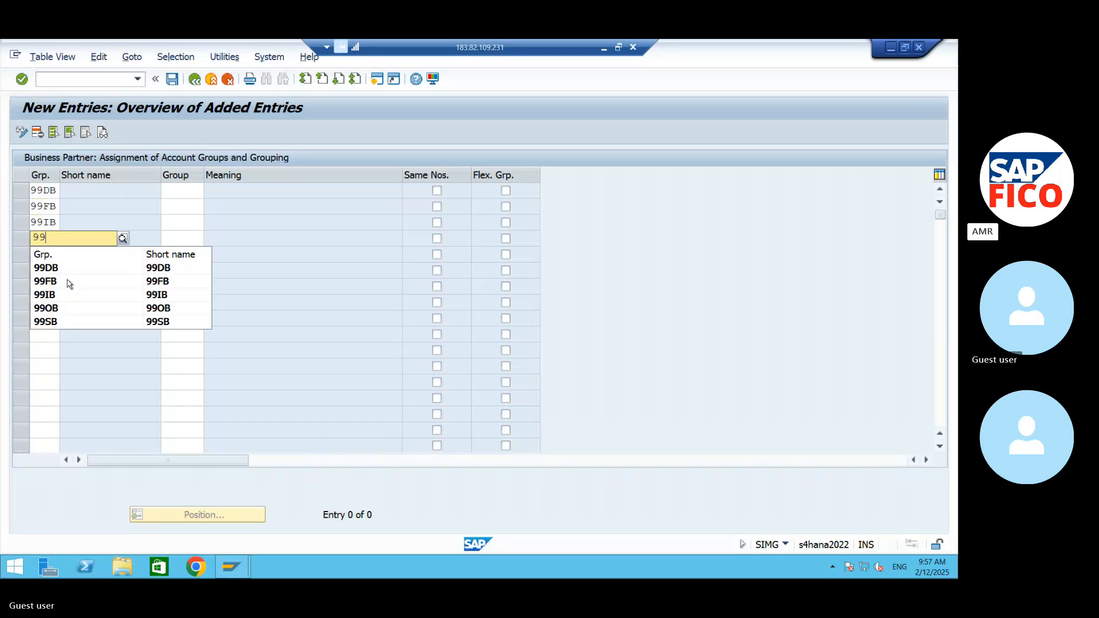
left_click(57, 322)
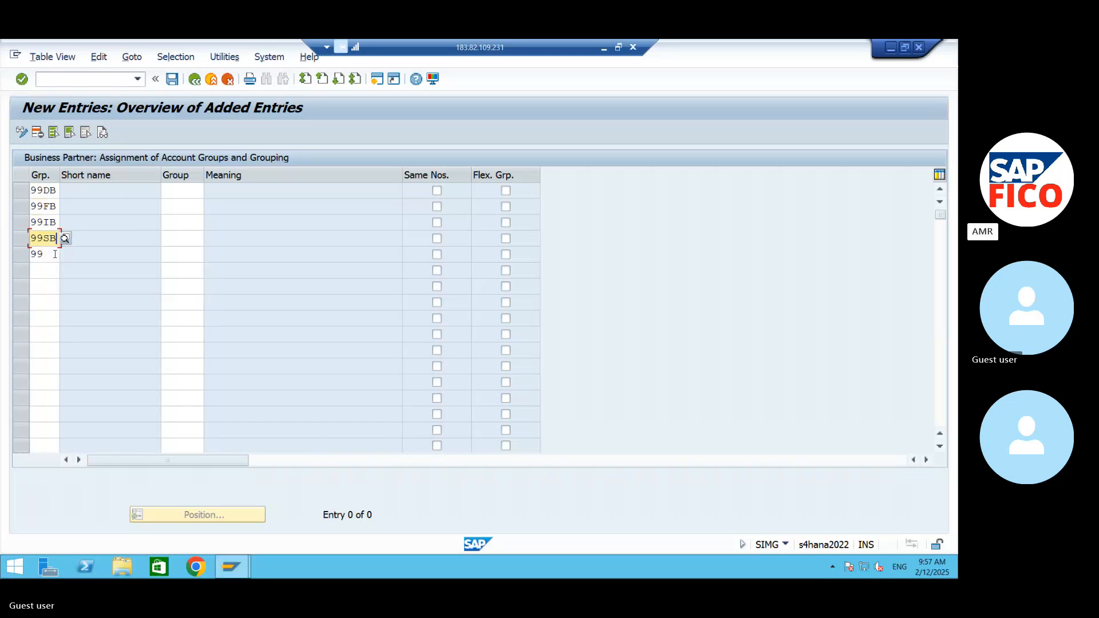
left_click(55, 253)
type("OB")
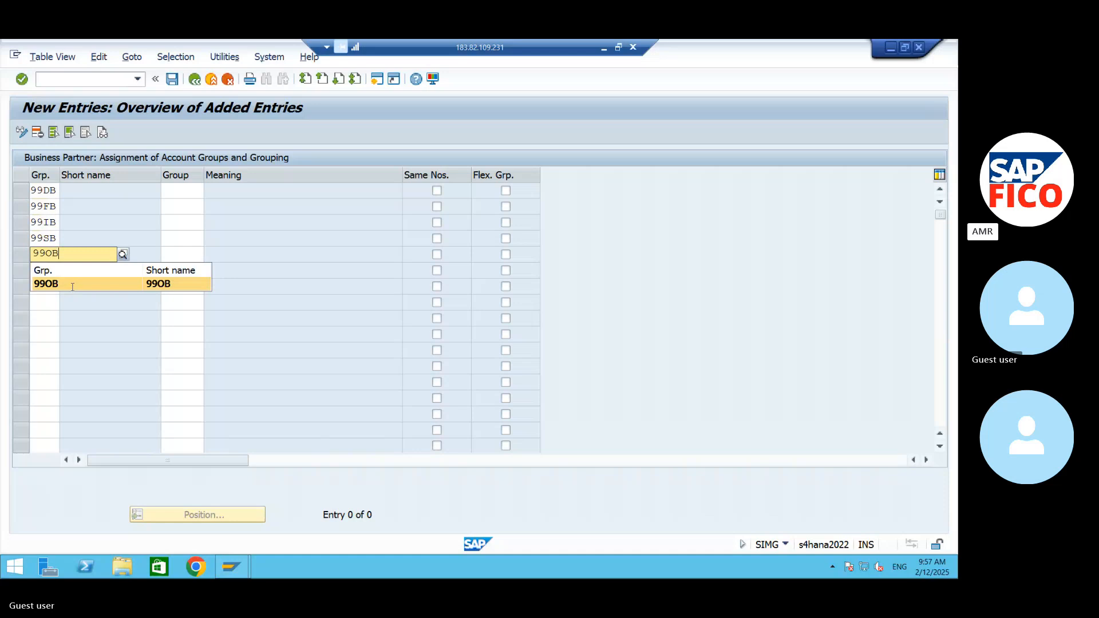
left_click(71, 292)
- Assign vendor account groups 99DB, 99FB and 99IB to the groupings of the same names
left_click(195, 190)
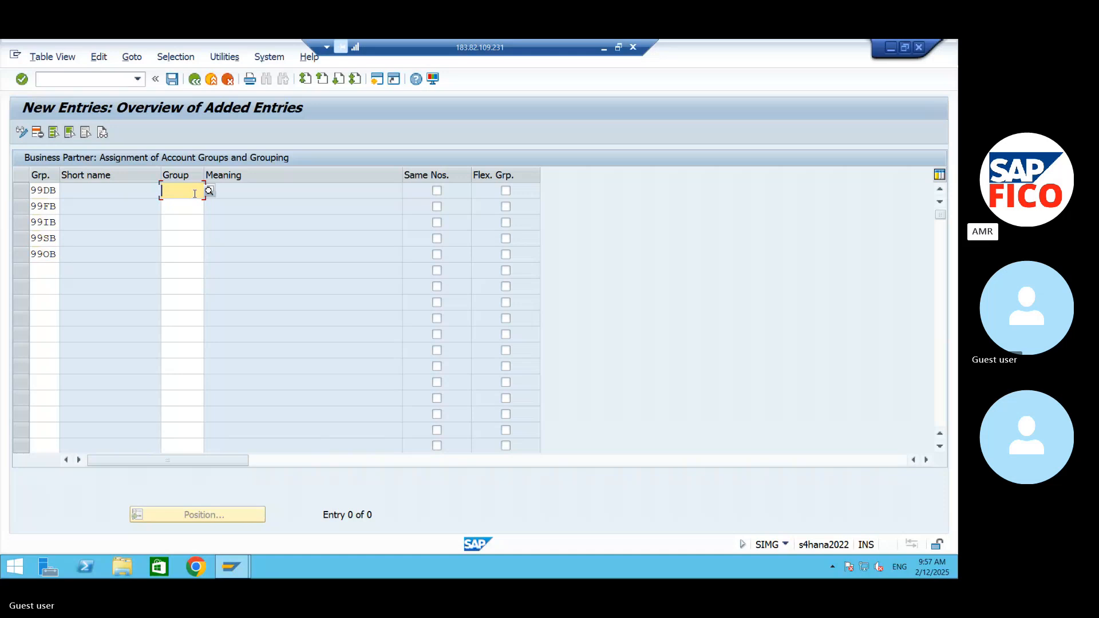
type("99DB")
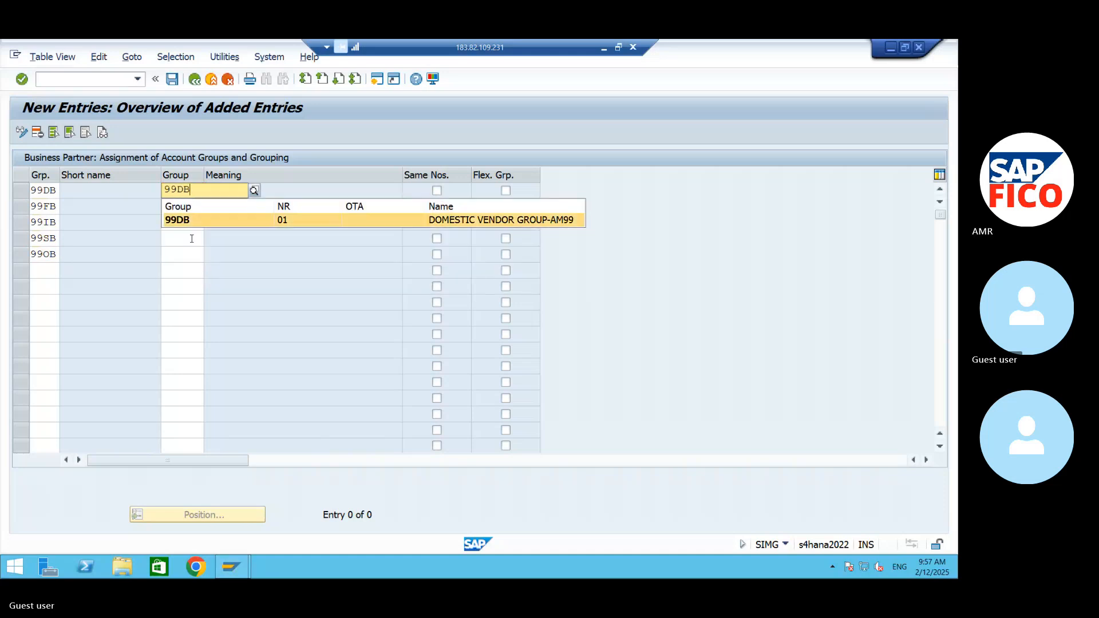
left_click(176, 205)
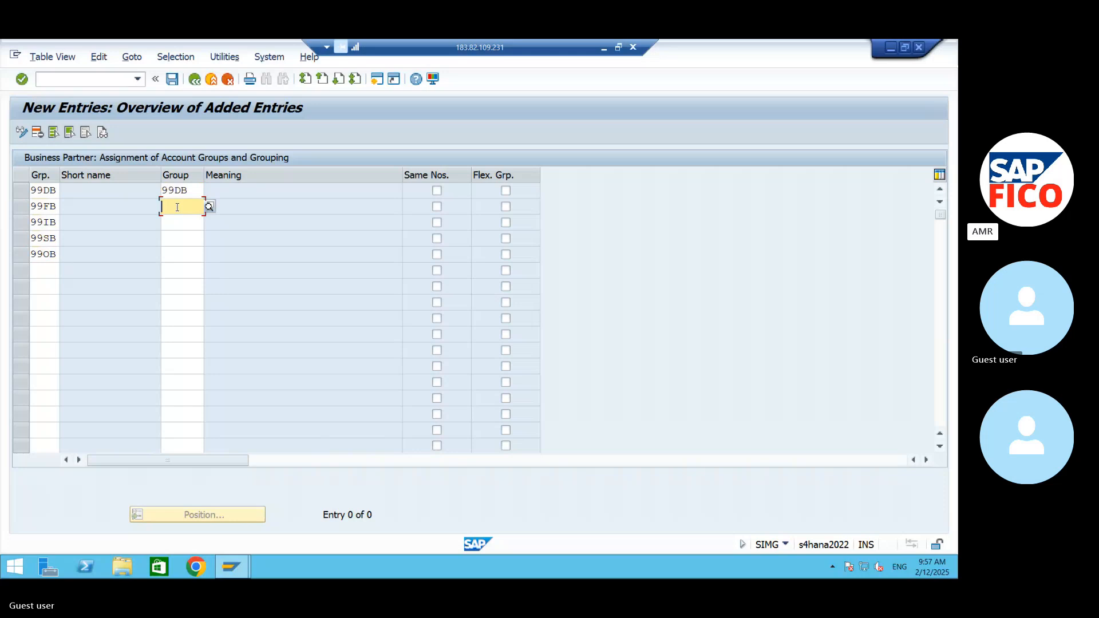
type("99FB")
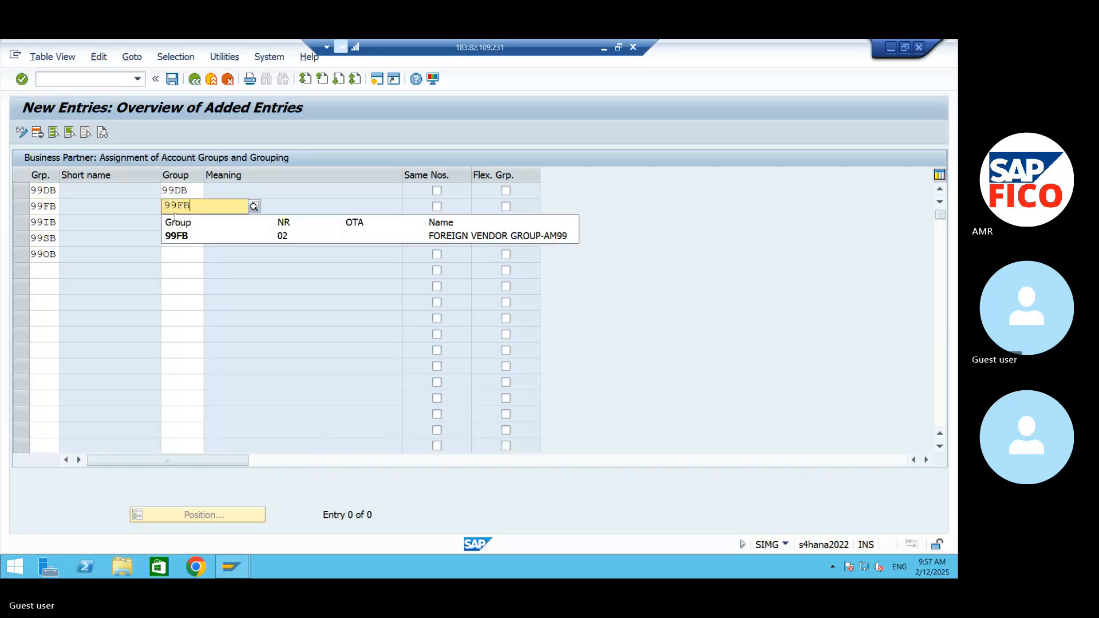
left_click(182, 233)
left_click(178, 231)
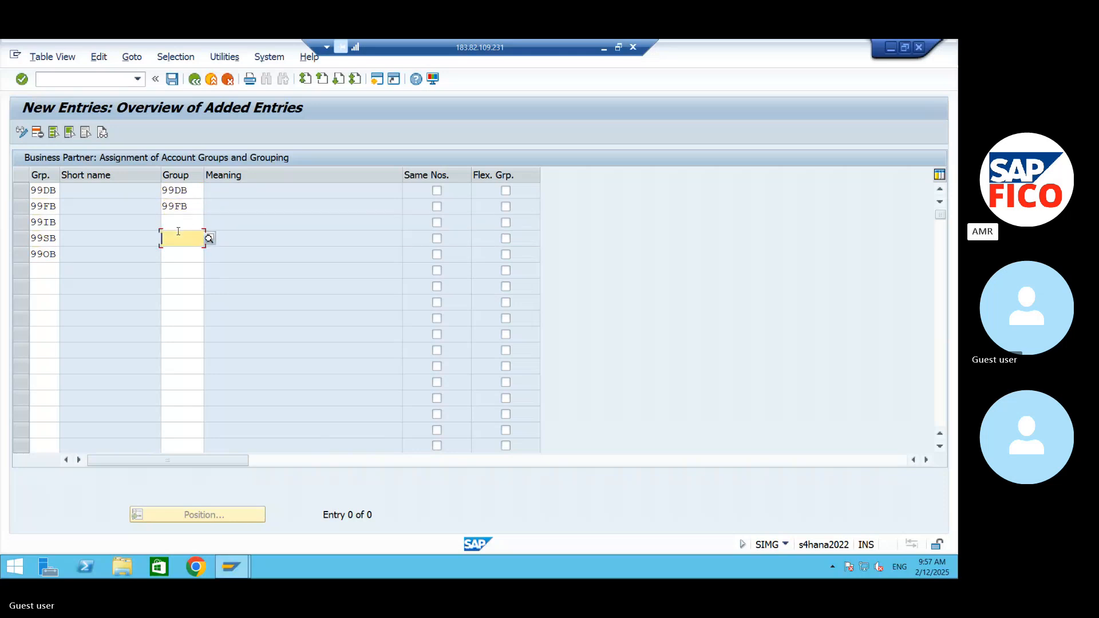
left_click(177, 220)
type("99I")
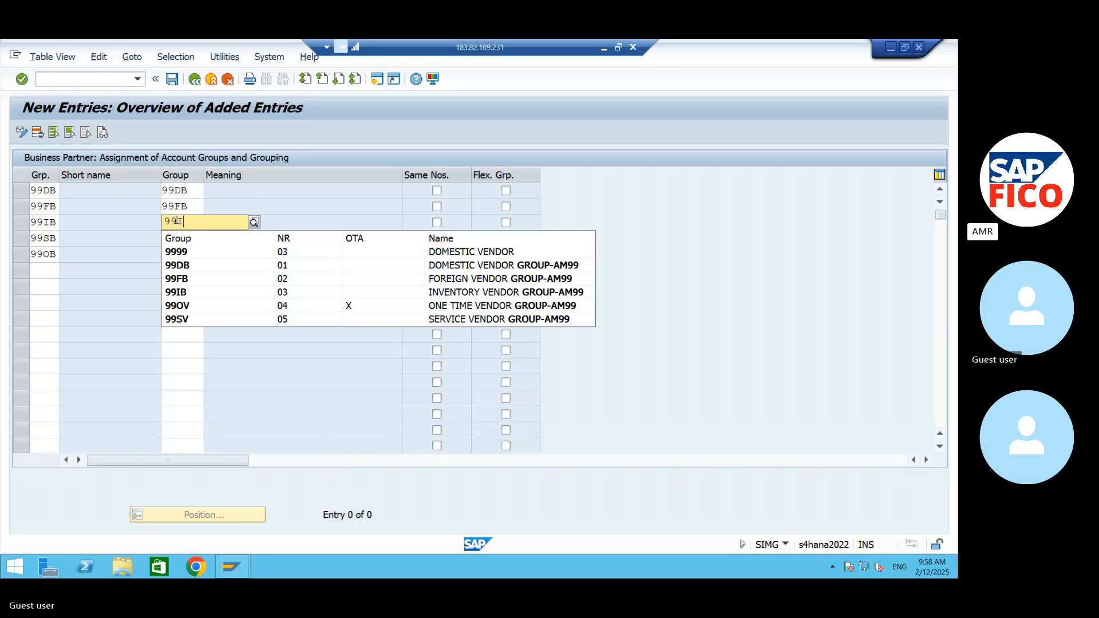
type("B")
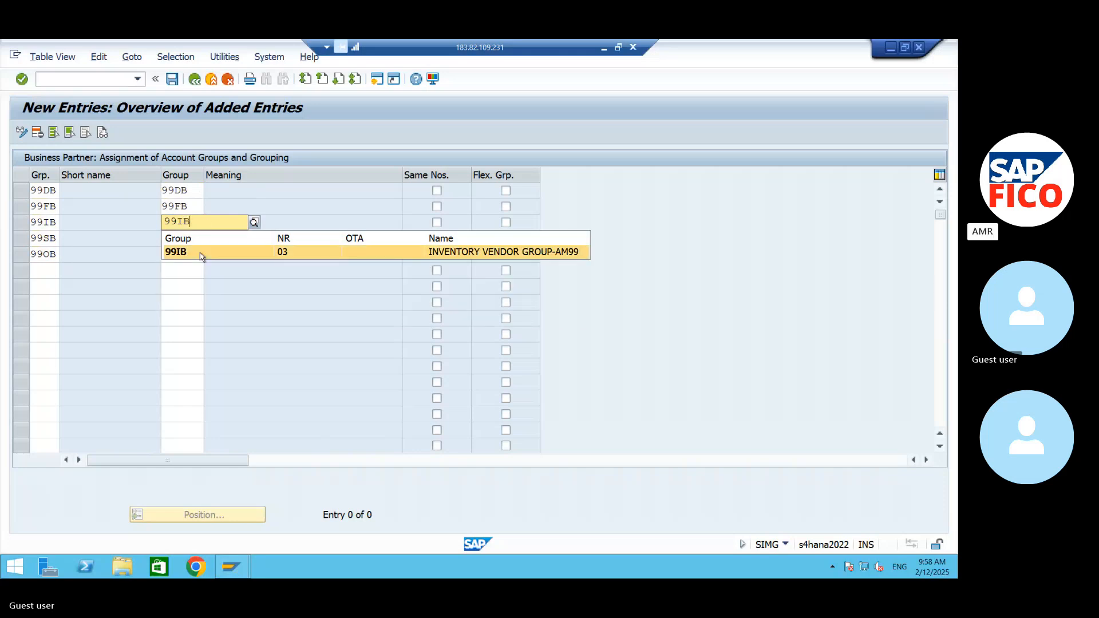
left_click(197, 252)
- Assign vendor account group 99SV to grouping 99SB and 99OV to grouping 99OB, and validate the entries
left_click(193, 242)
type("99")
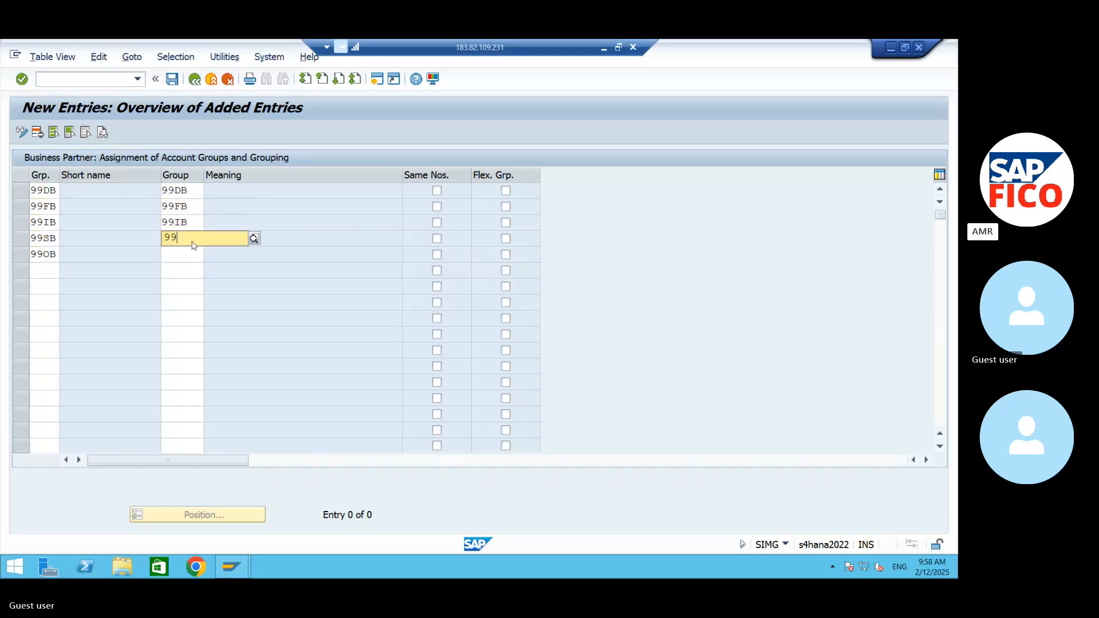
type("SV")
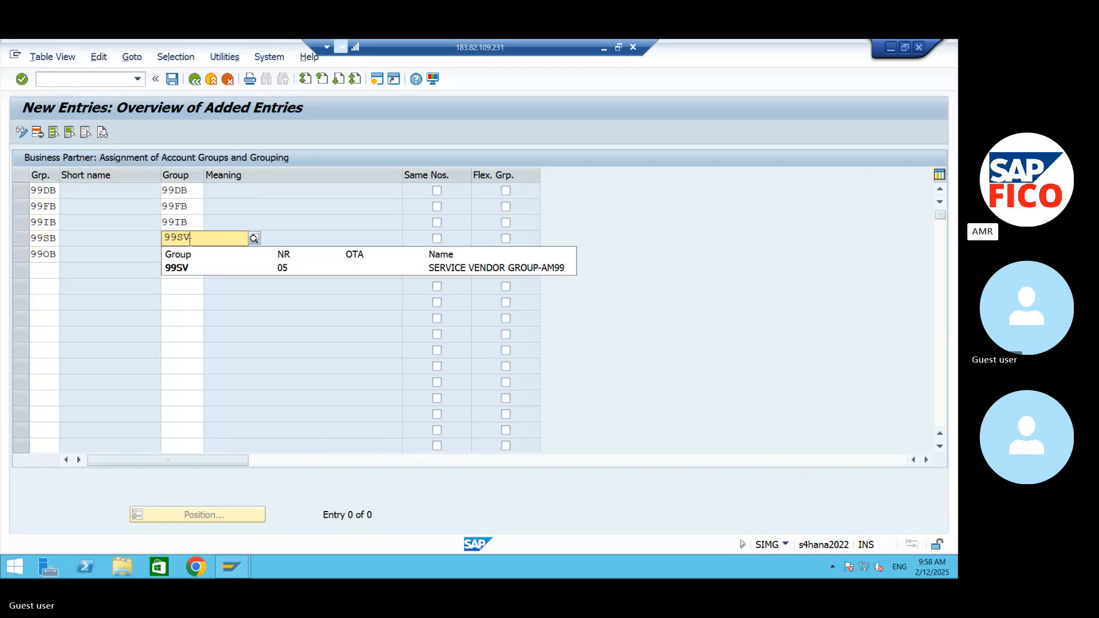
left_click(180, 269)
left_click(179, 256)
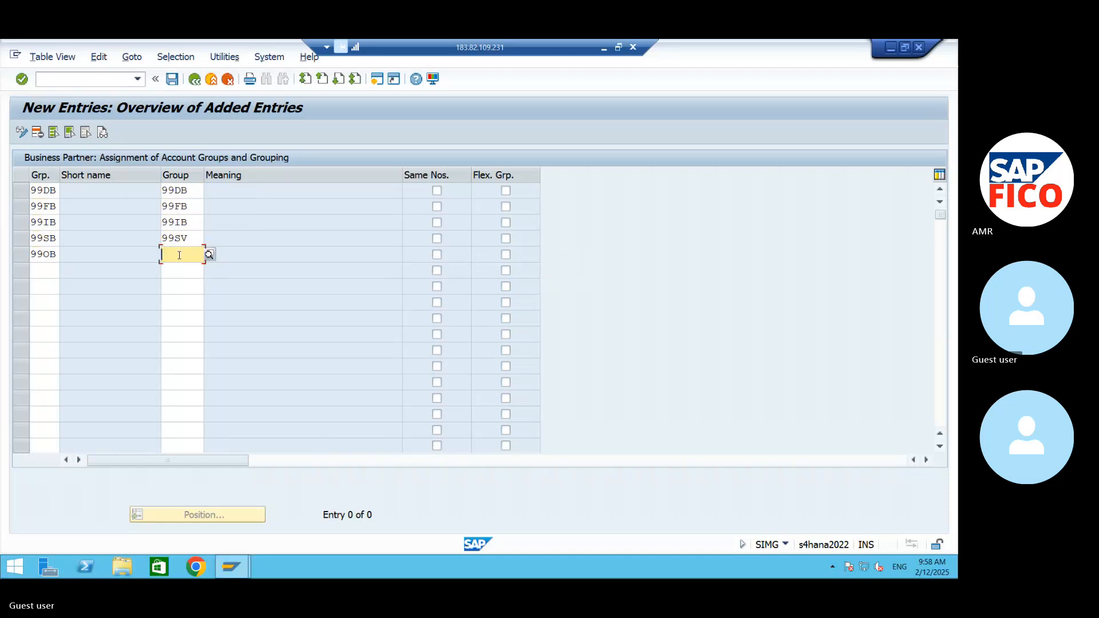
type("99O")
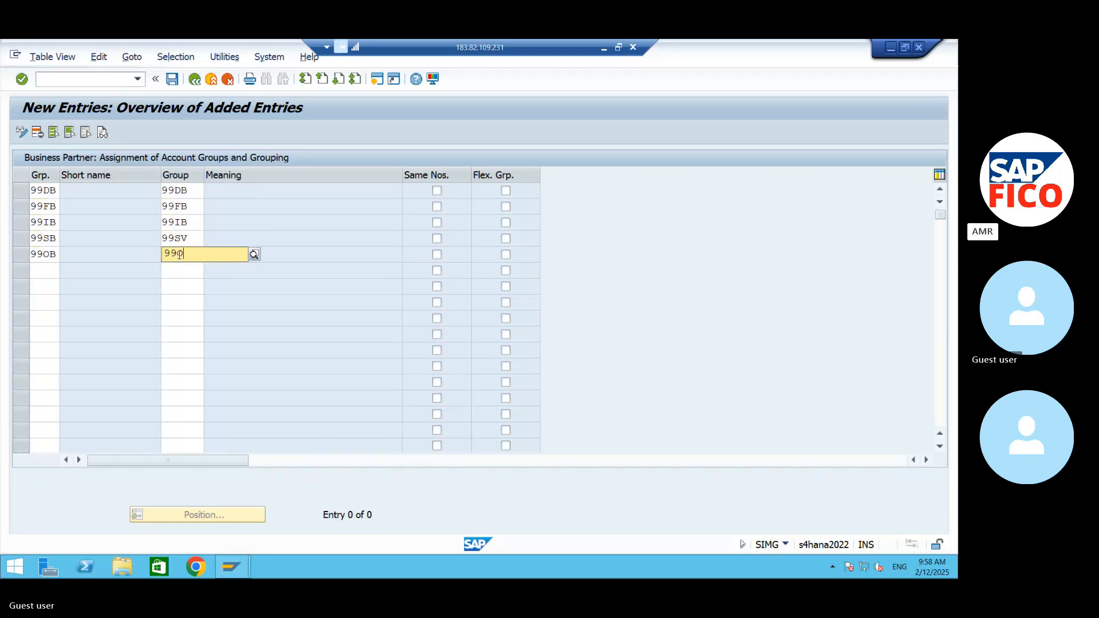
type("V")
left_click(189, 283)
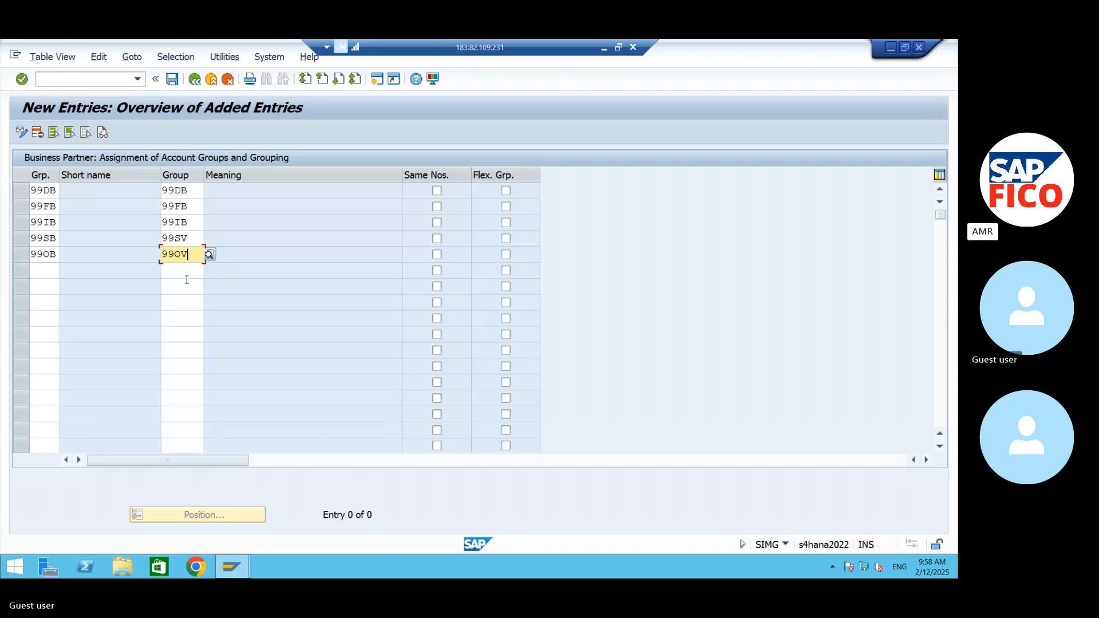
key("Return")
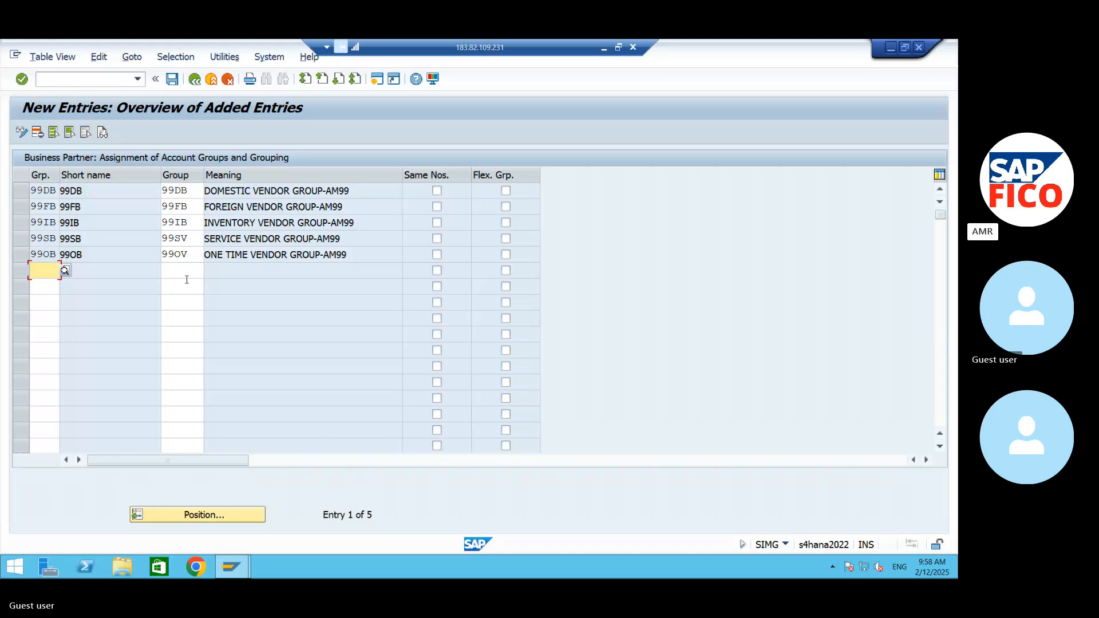
left_click(94, 79)
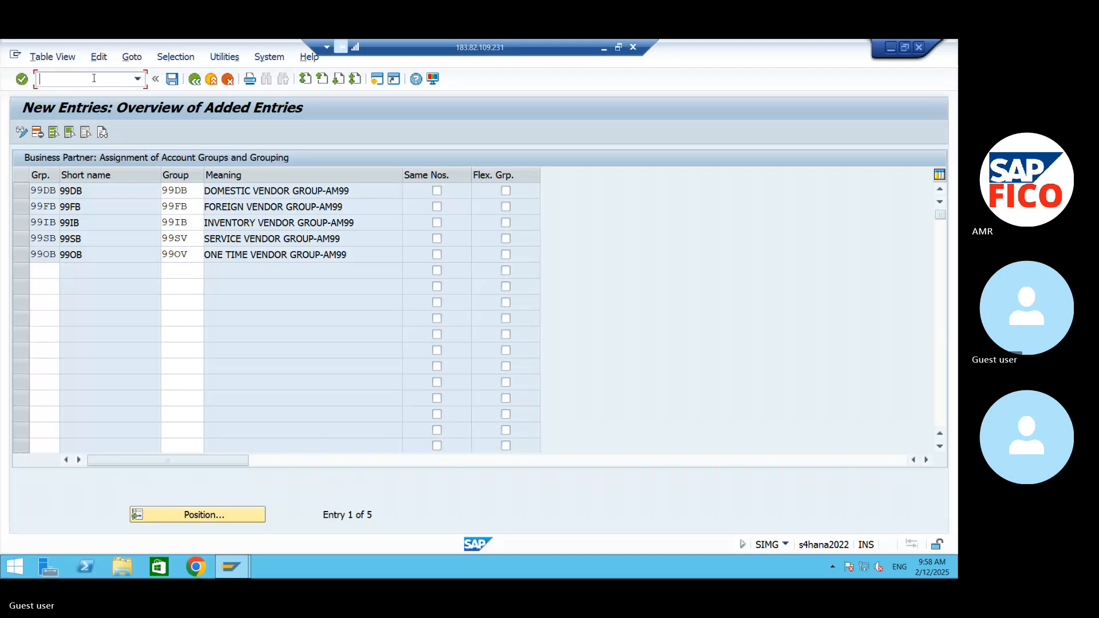
type("OKA")
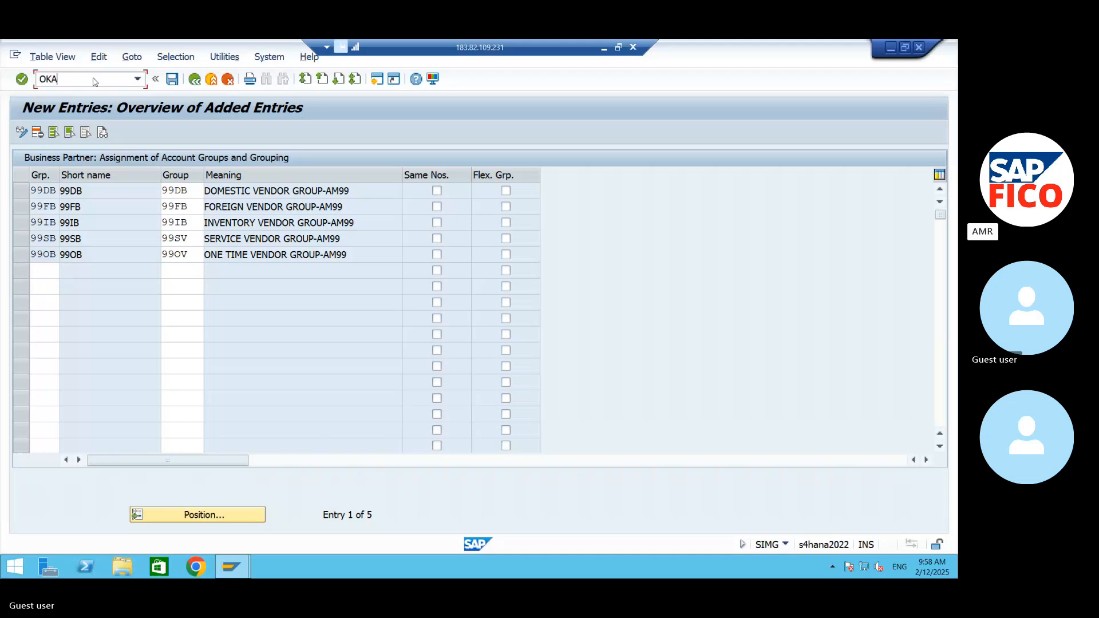
key("BackSpace")
key("BackSpace")
- Save the new account group assignments and return to the assignment overview
key("Return")
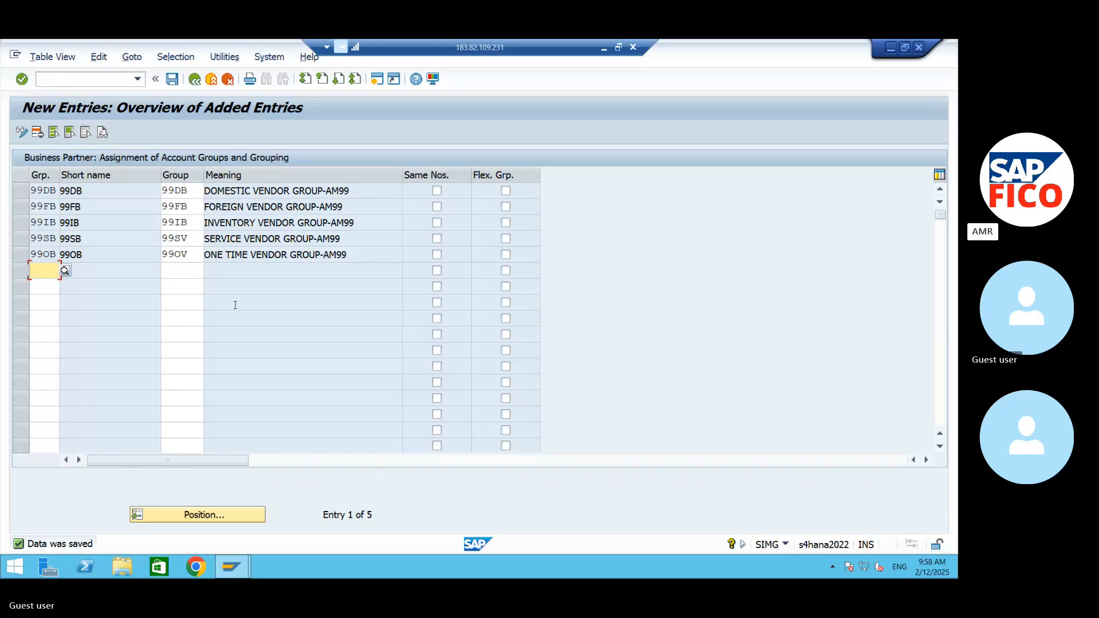
left_click(194, 80)
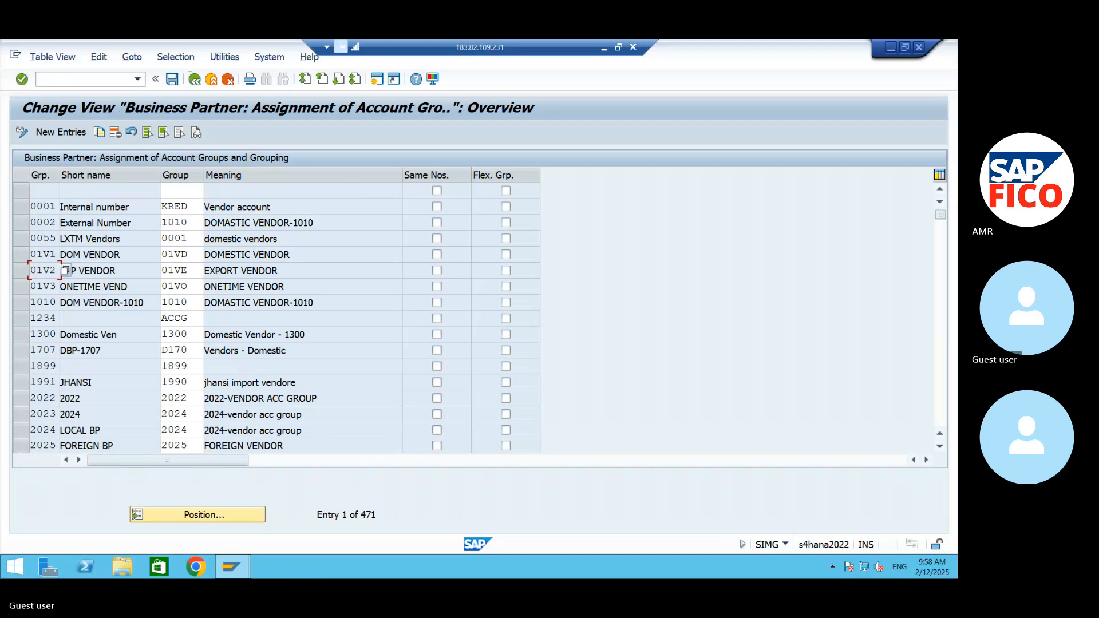
- Switch from the SAP remote session to the Word notes and correct the code ending the BP assignment direction line to C001
left_click(894, 51)
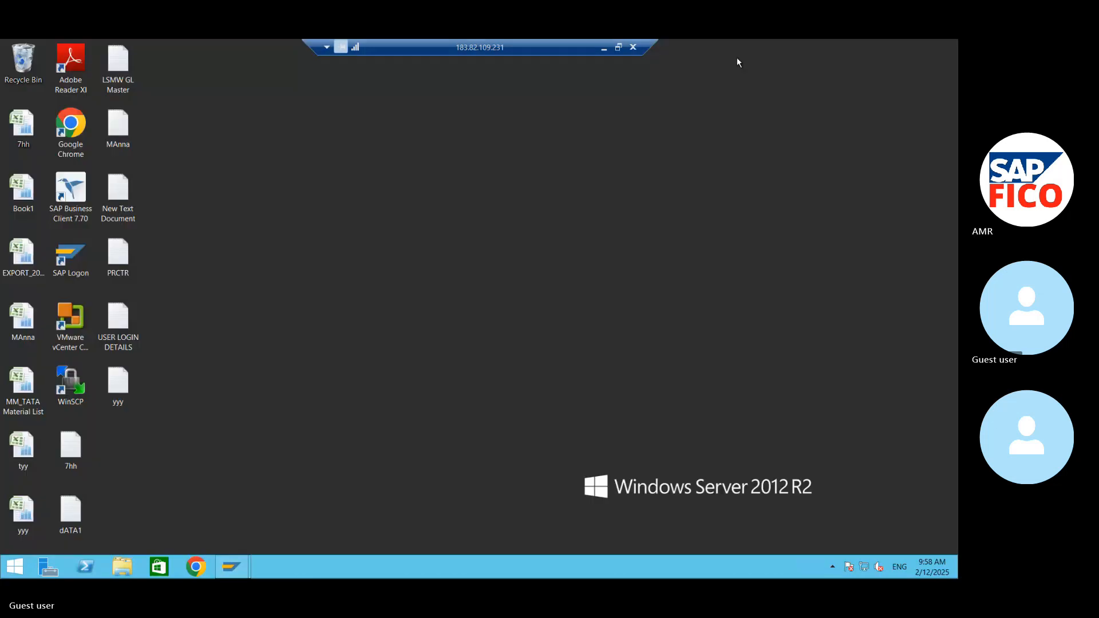
left_click(603, 47)
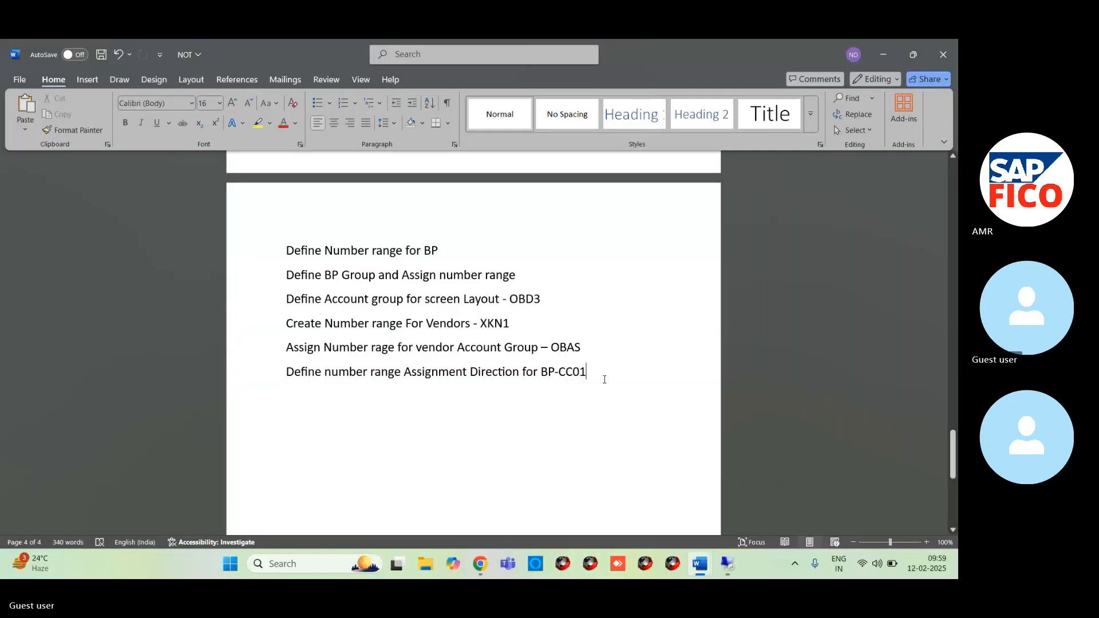
key("BackSpace")
key("BackSpace")
key("BackSpace")
type("0")
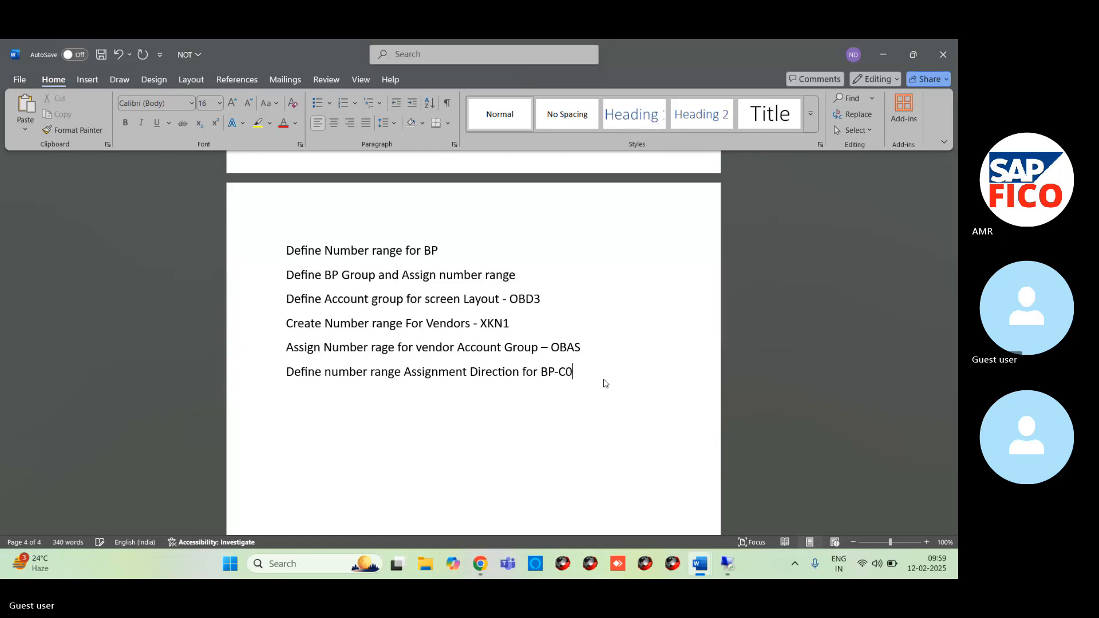
type("01 ")
type("dE")
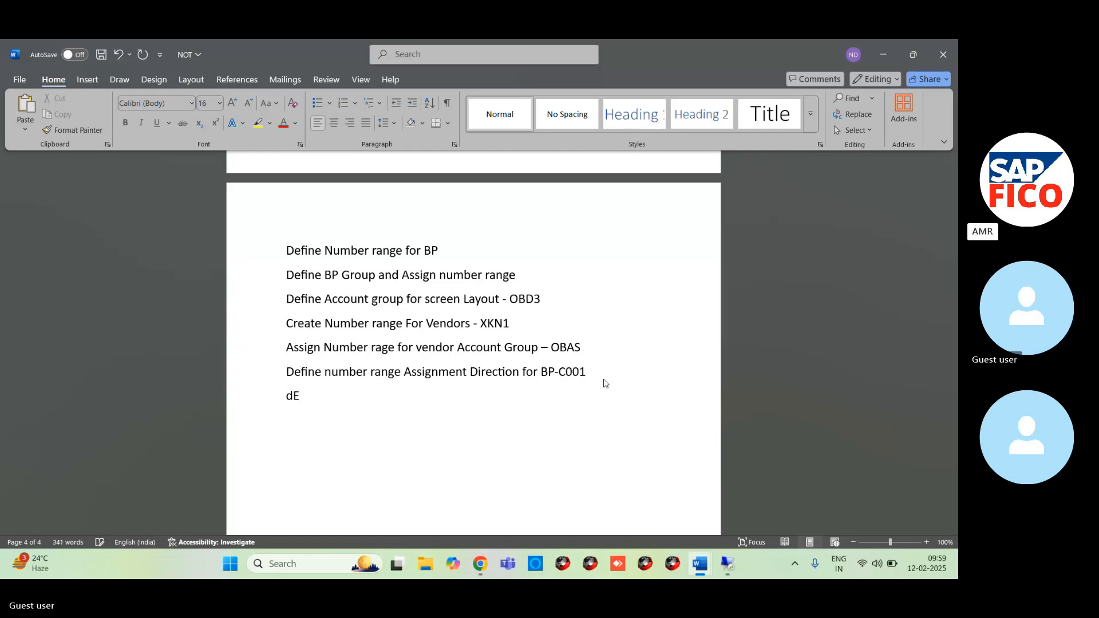
- Add the line "Define Tolerance group for Vendors OBA3" below the BP assignment direction line in the notes
key("BackSpace")
key("BackSpace")
type("Define To")
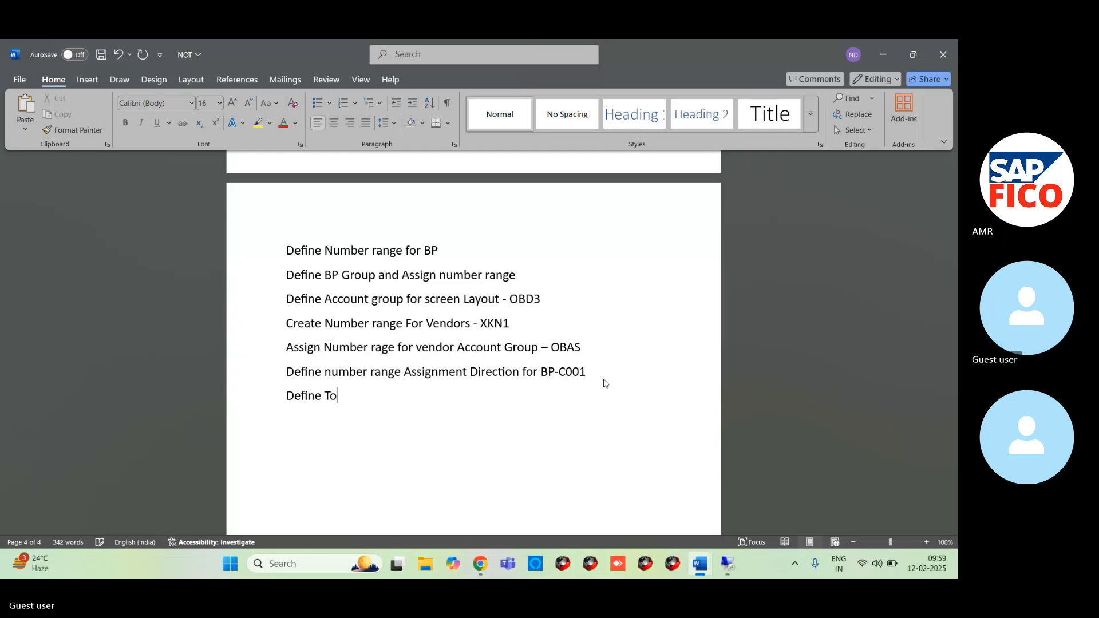
type("lerance group for Vend")
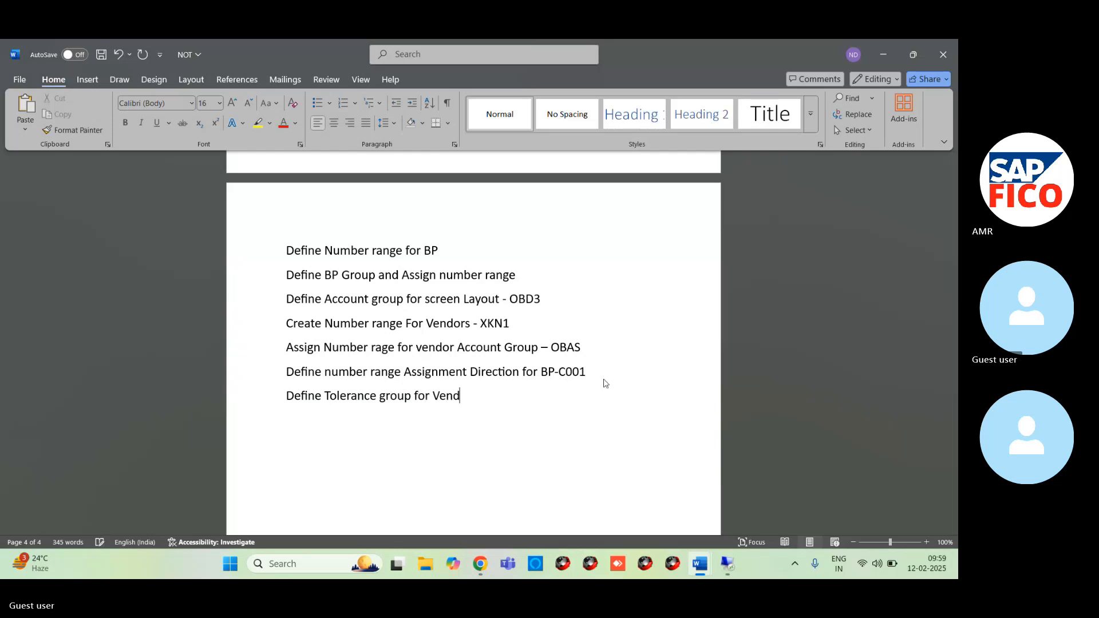
type("ors")
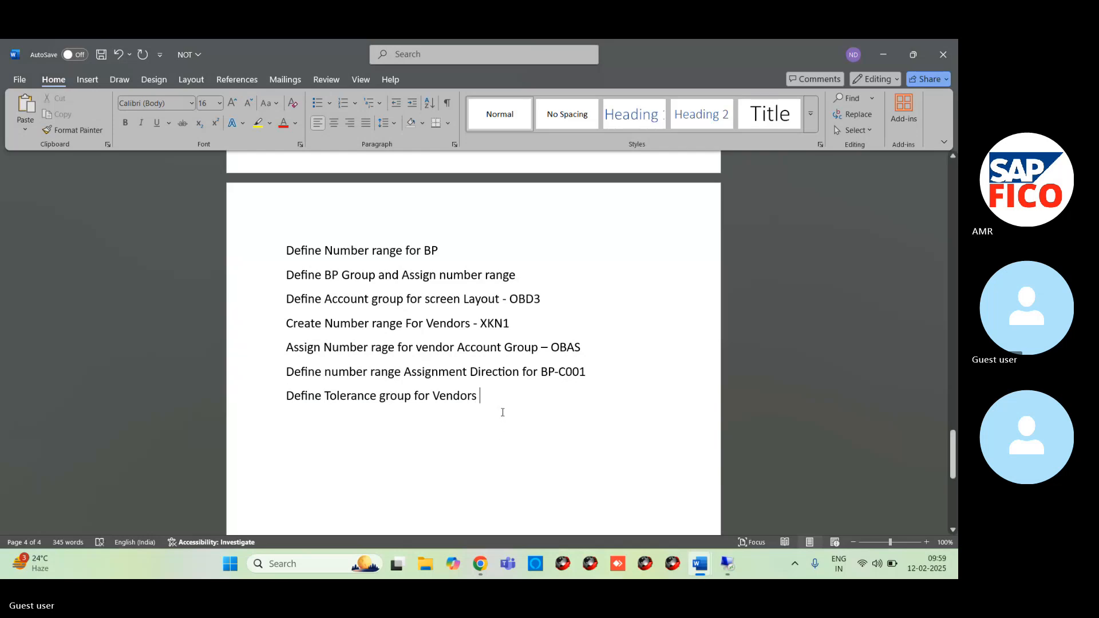
type(" OBA3")
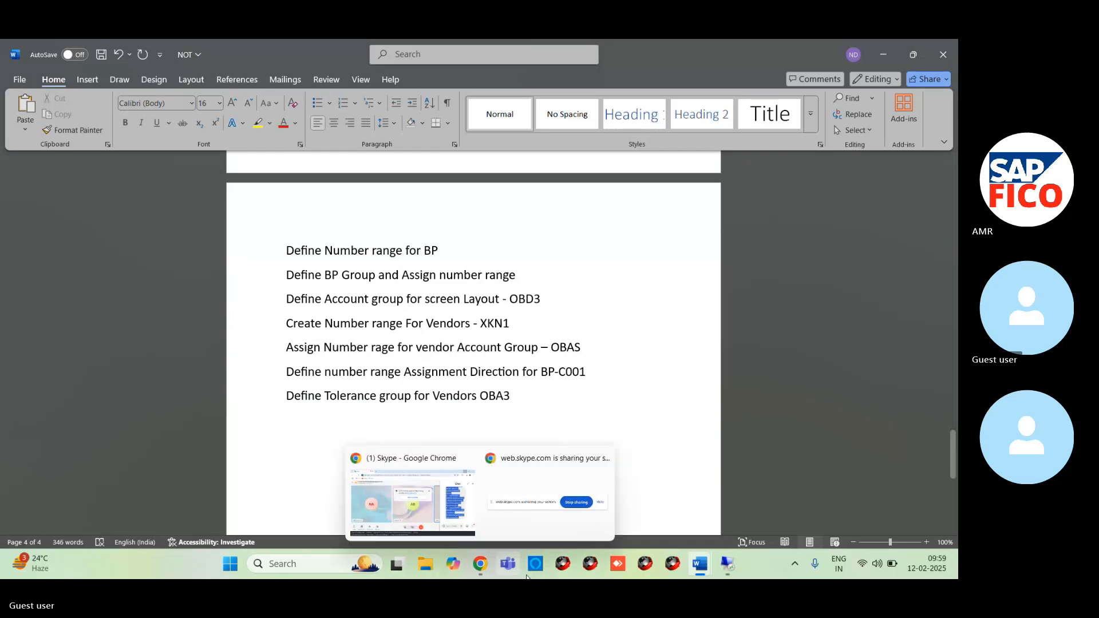
- Switch to the SAP remote session and leave the BP-to-vendor number assignment view for the IMG structure
mouse_move(730, 569)
left_click(729, 503)
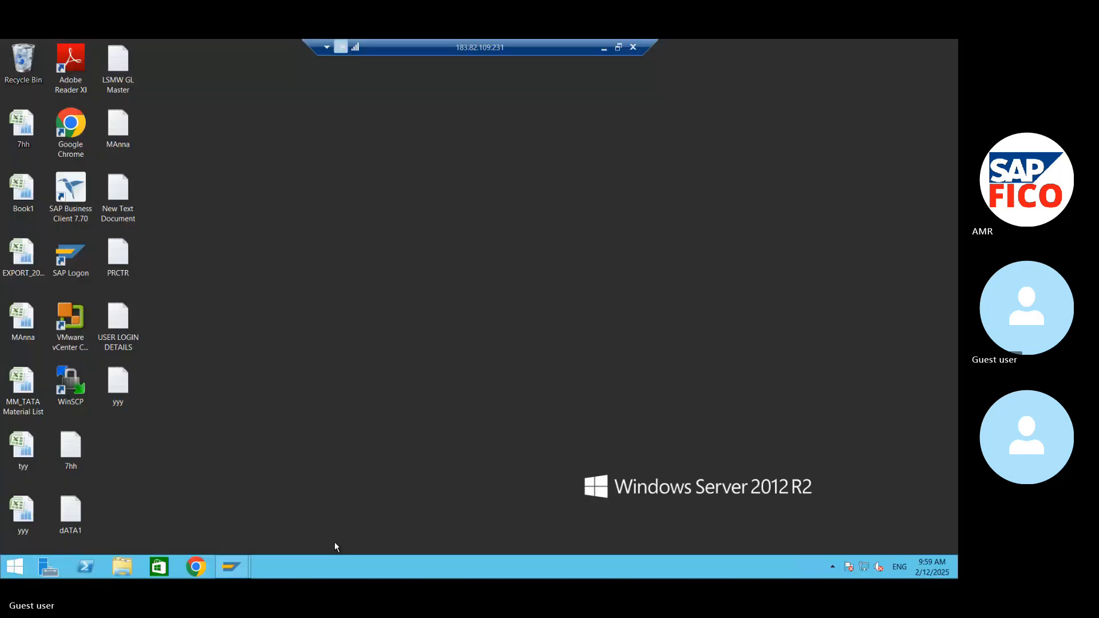
mouse_move(252, 573)
left_click(261, 541)
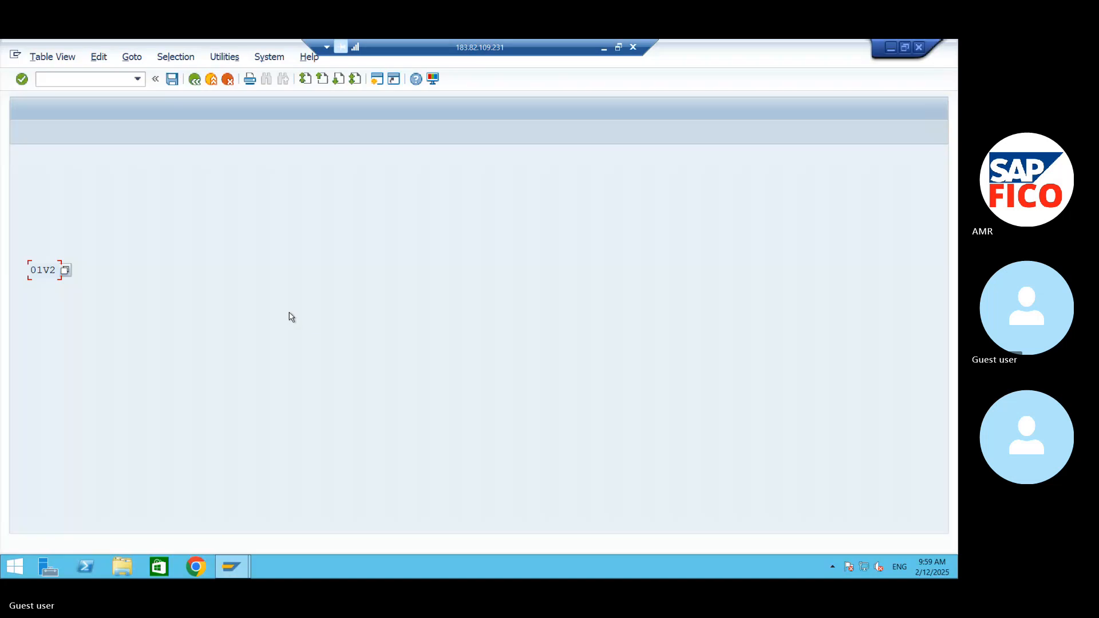
left_click(194, 79)
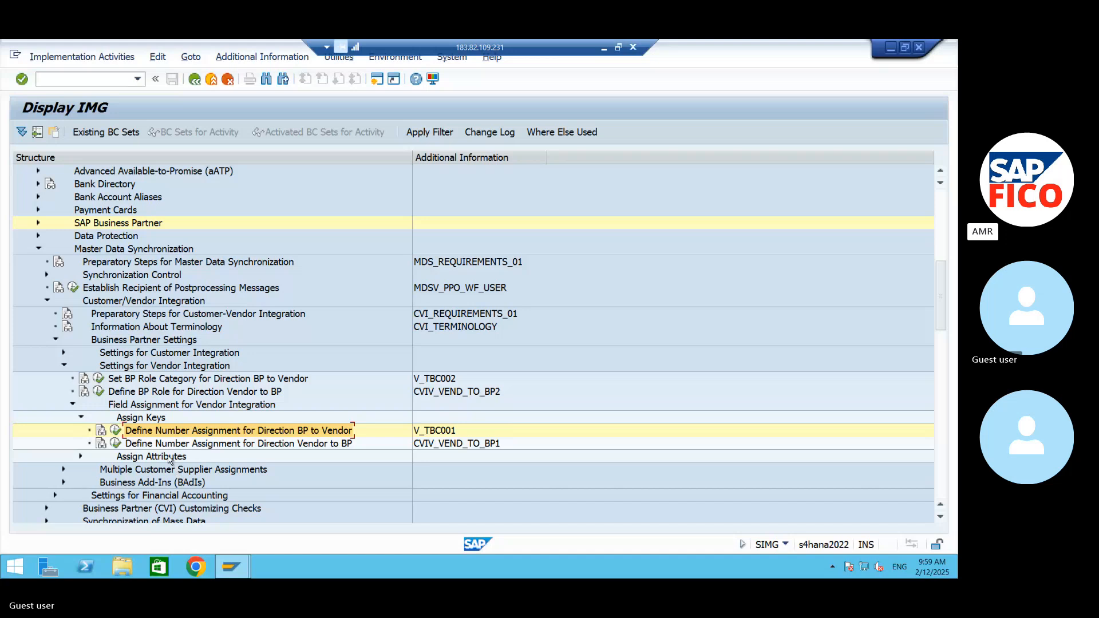
scroll(172, 459, "down", 1)
scroll(171, 459, "down", 1)
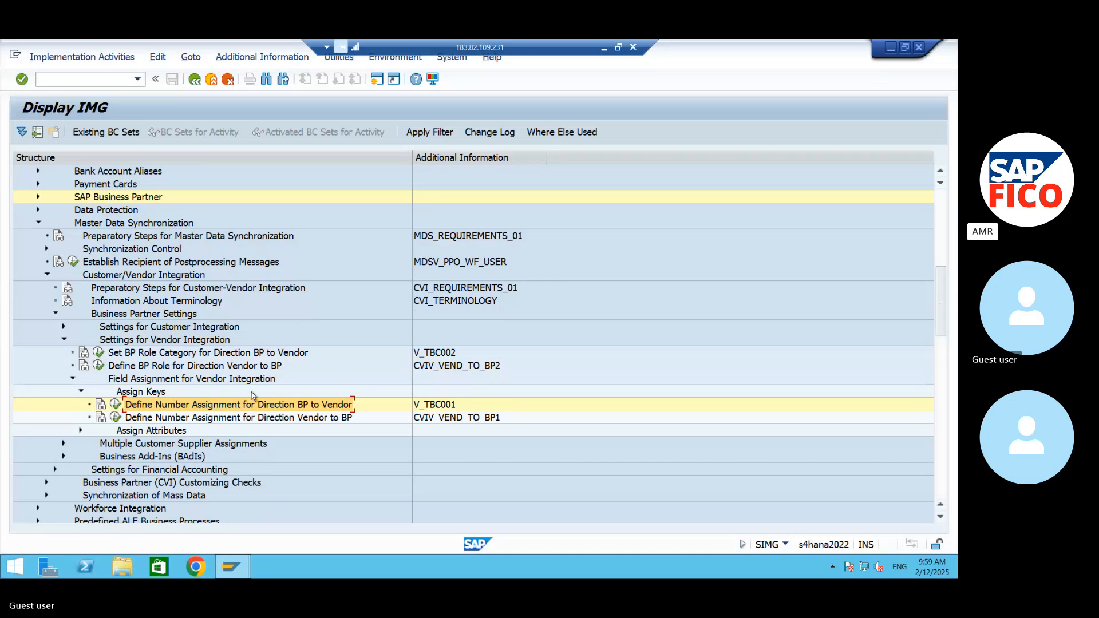
- Start transaction OBA3 to maintain the customer/vendor tolerances
left_click(80, 85)
type("/NOBA3")
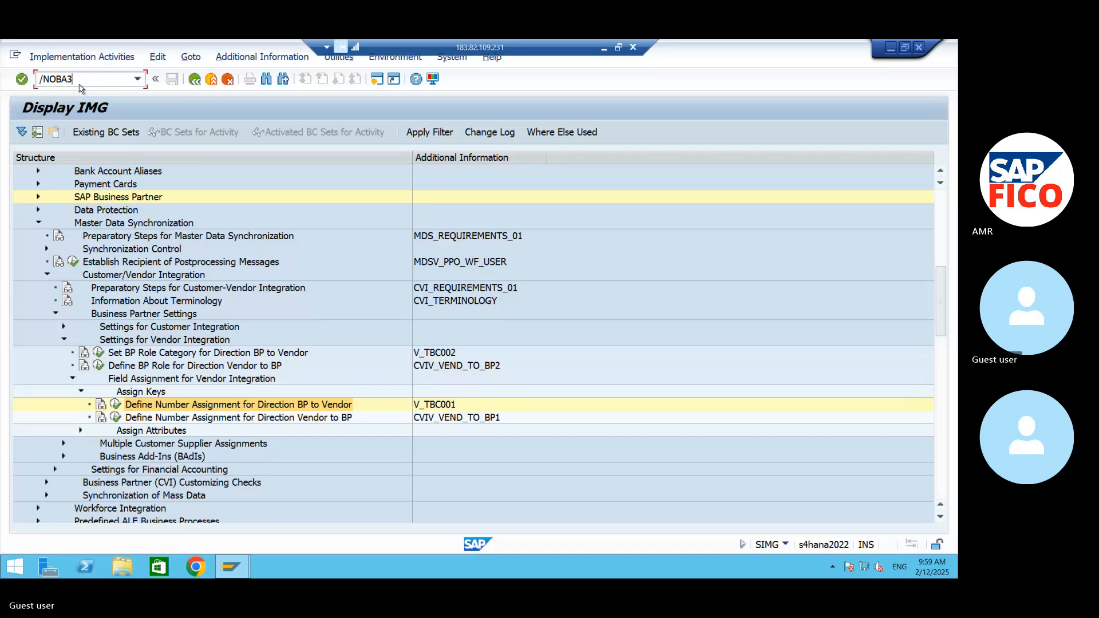
key("Return")
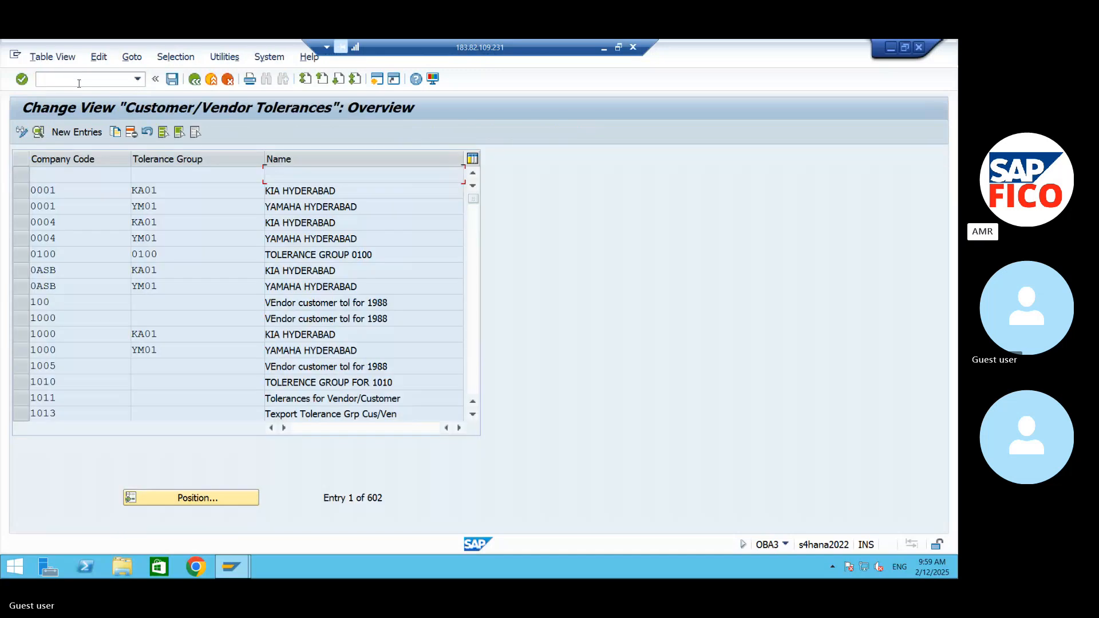
- Create a new tolerance entry for company code AM99, leaving the tolerance group key blank
left_click(89, 135)
type("A")
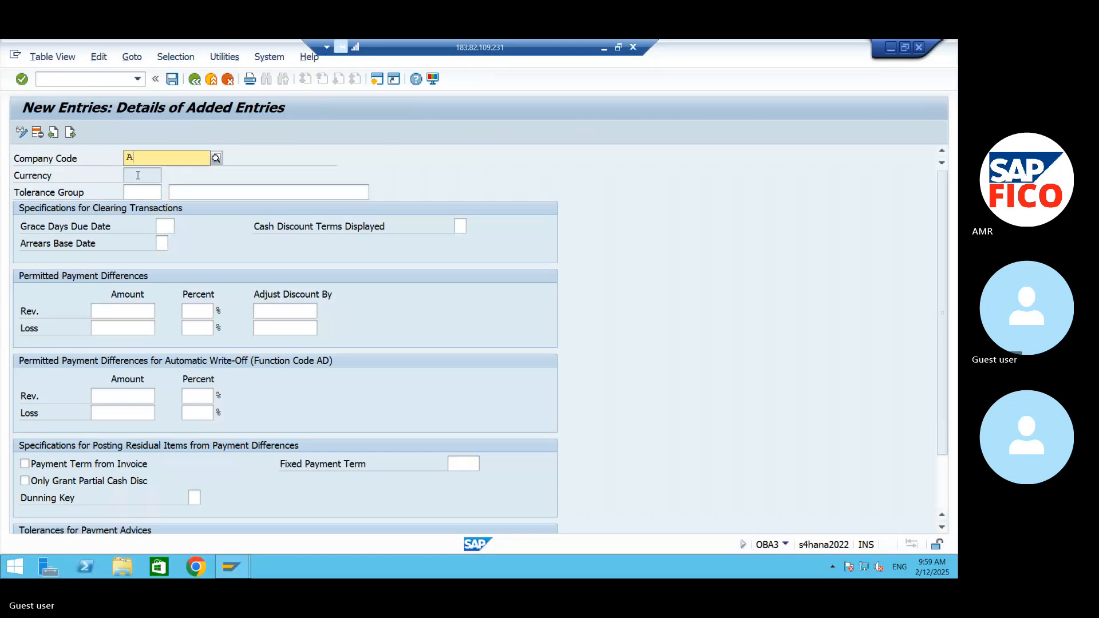
type("M99")
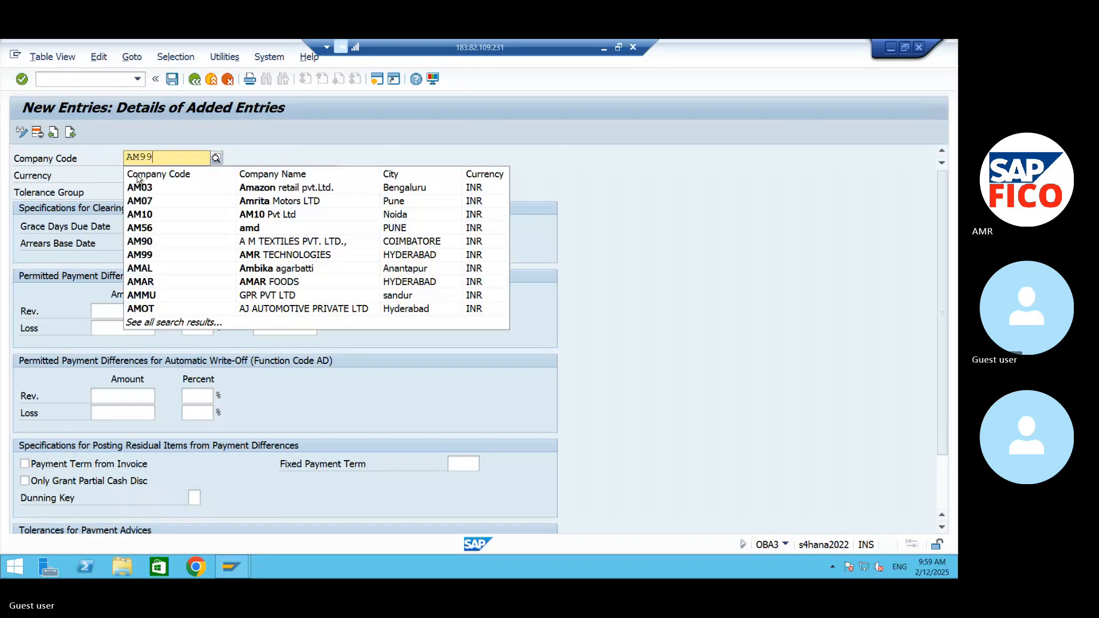
key("Return")
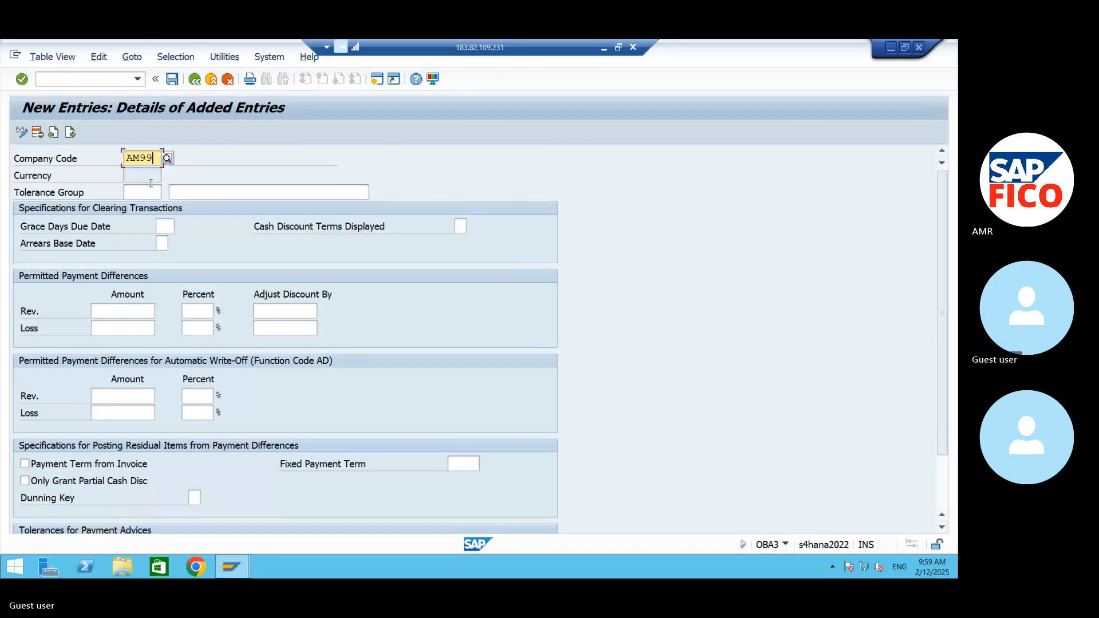
left_click(150, 193)
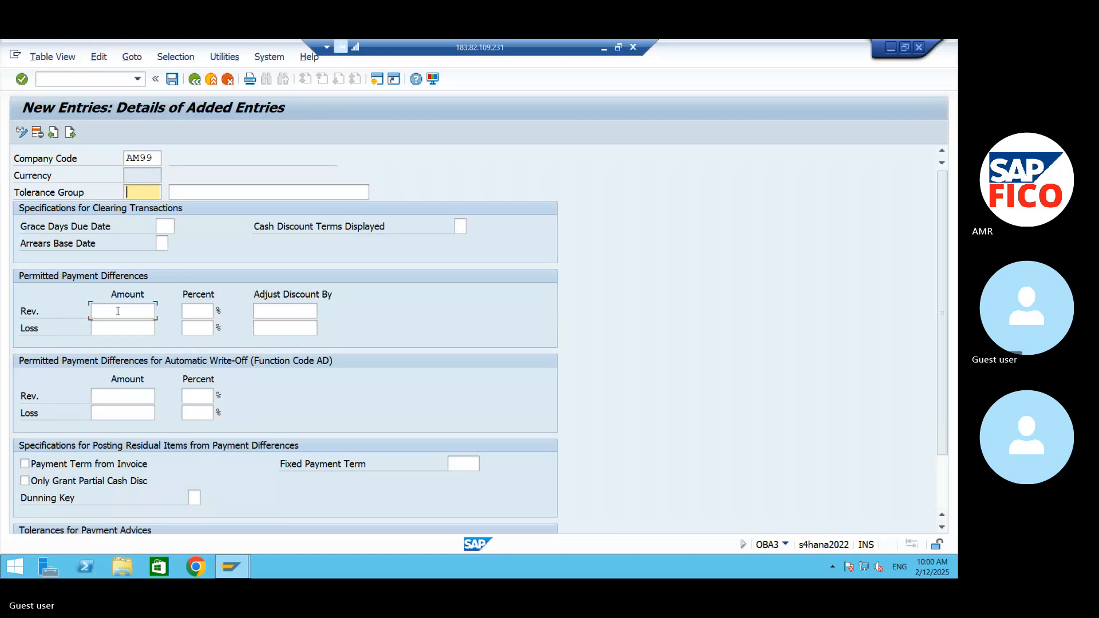
- Set the permitted payment differences to amount 10 and 5 percent for both revenue and loss
left_click(118, 311)
type("10")
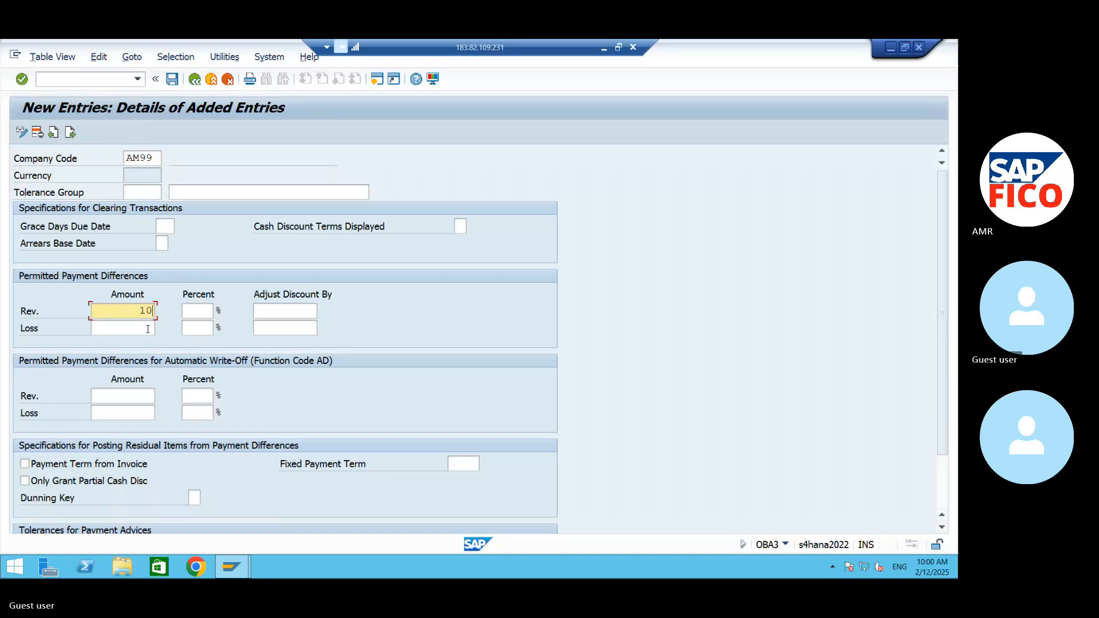
left_click(139, 330)
type("10")
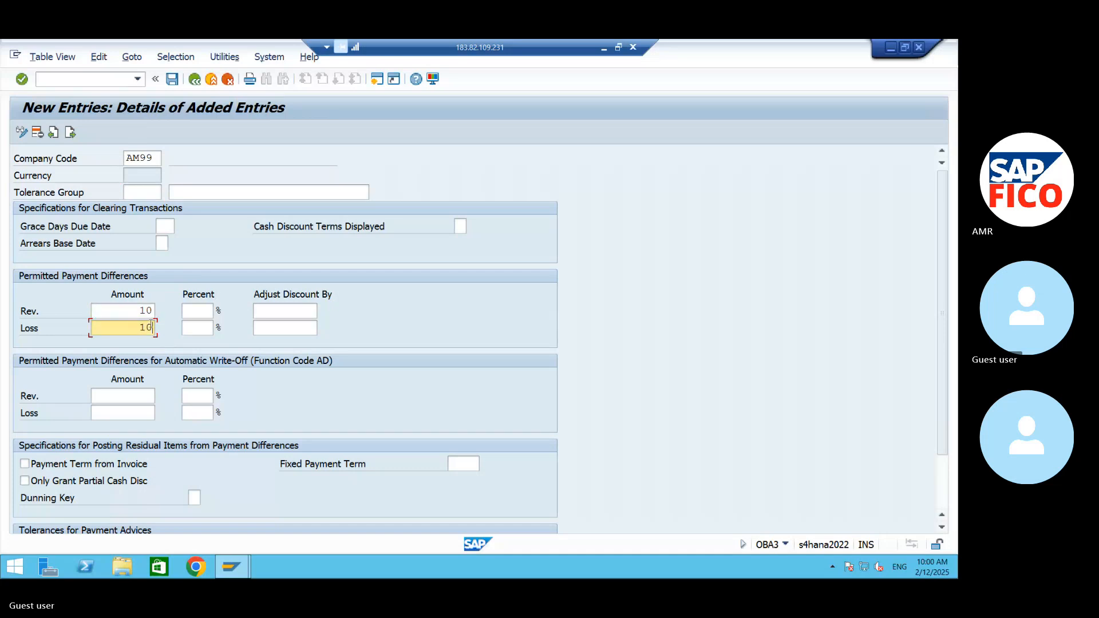
key("Tab")
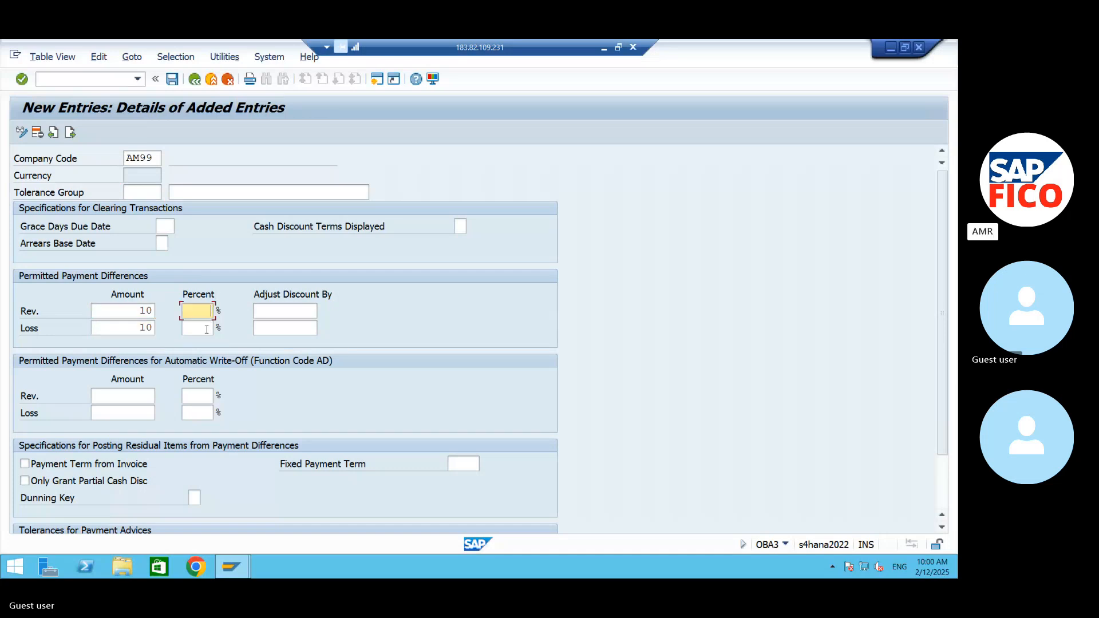
type("5")
left_click(206, 330)
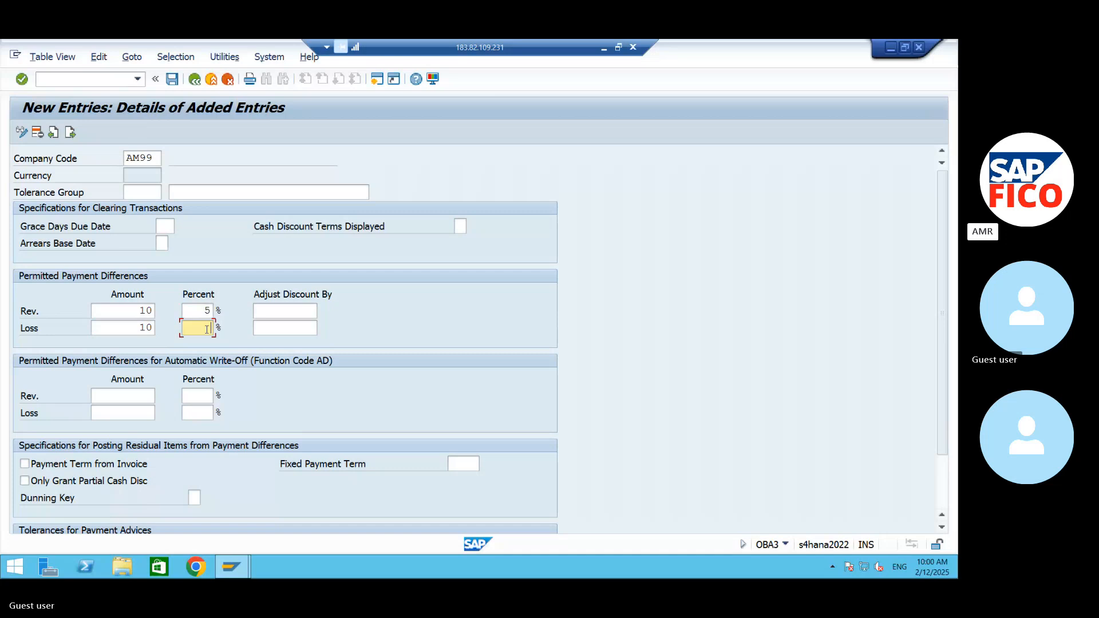
type("5")
- Set the automatic write-off payment differences to amount 10 and 5 percent for both revenue and loss
left_click(124, 397)
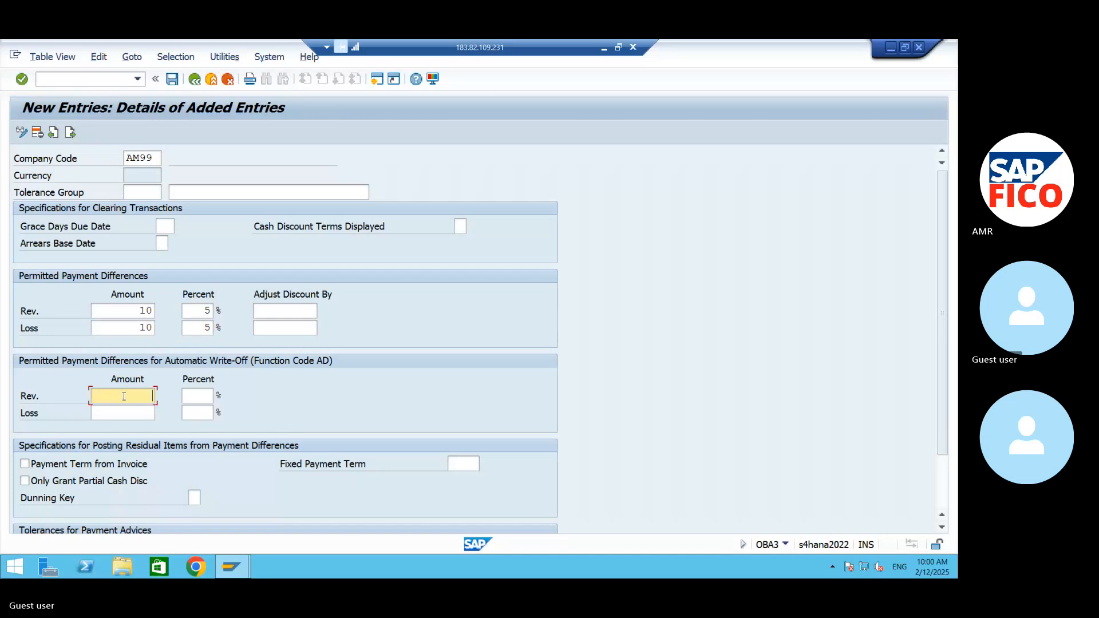
type("10")
left_click(132, 409)
type("10")
left_click(194, 396)
type("5")
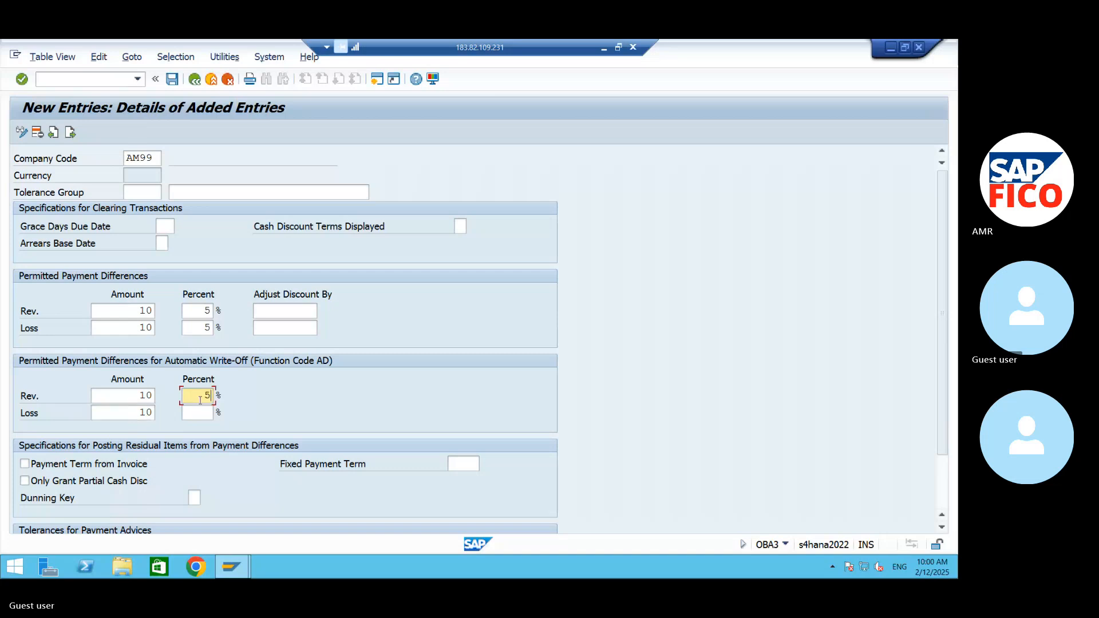
left_click(201, 419)
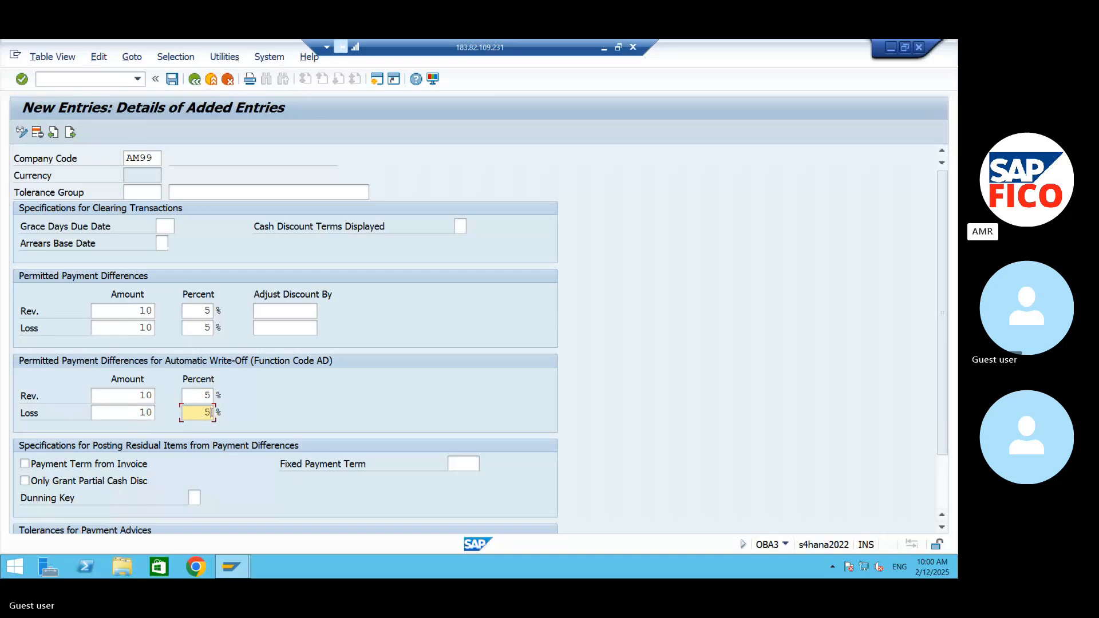
- Name the tolerance group TOLERANCE GROUP FOR VEND-AM99, validate the entry and save it
left_click(233, 190)
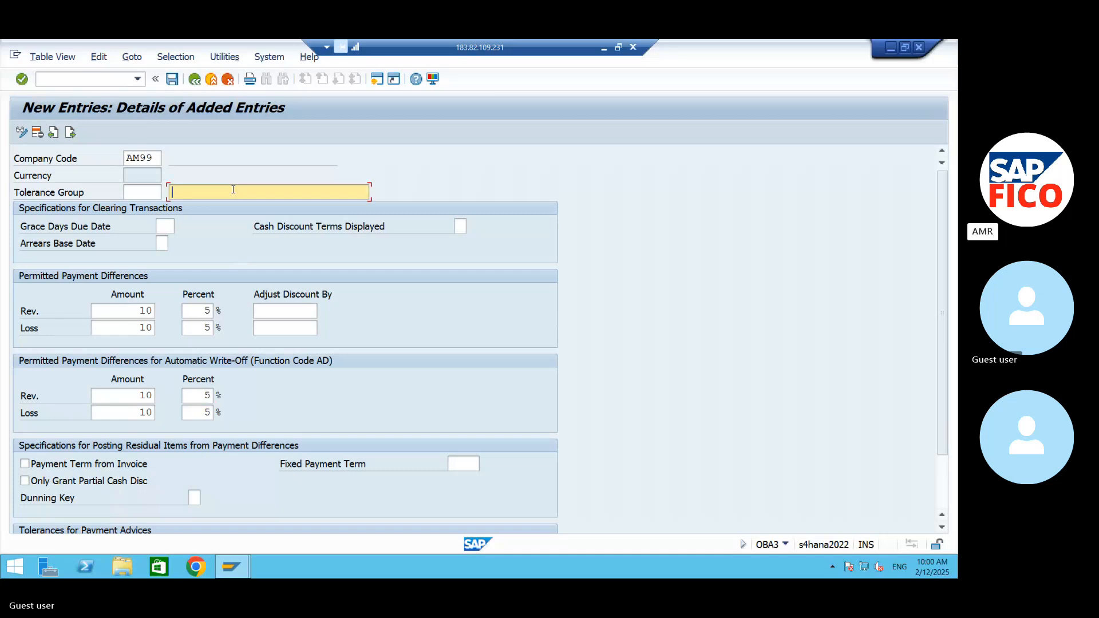
type("TOLERANCE GROUP F")
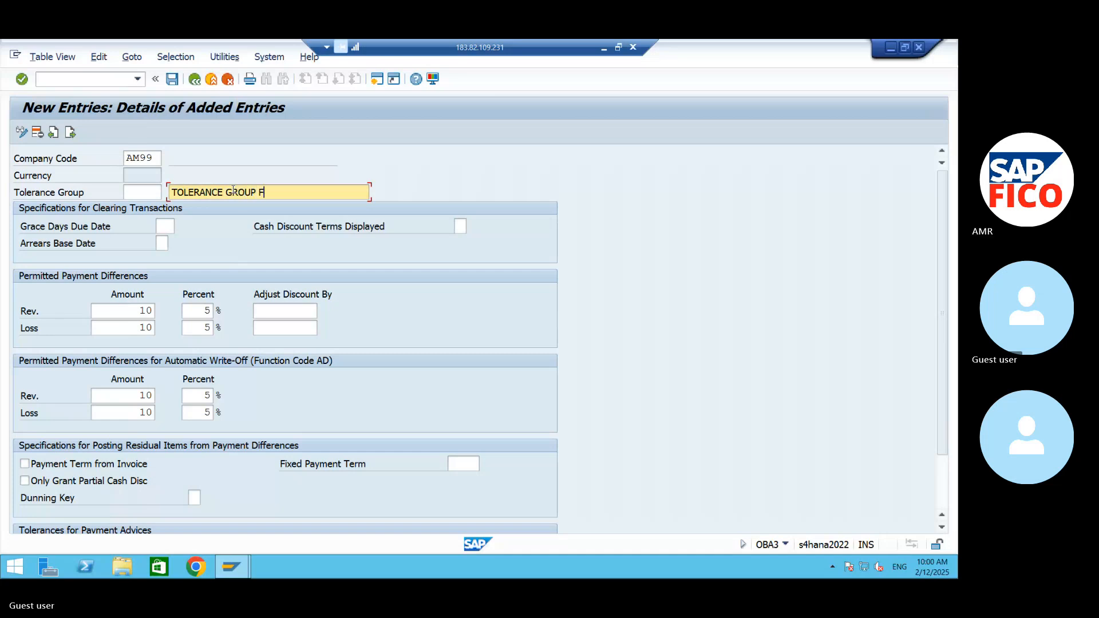
type("OR-AM99")
key("BackSpace")
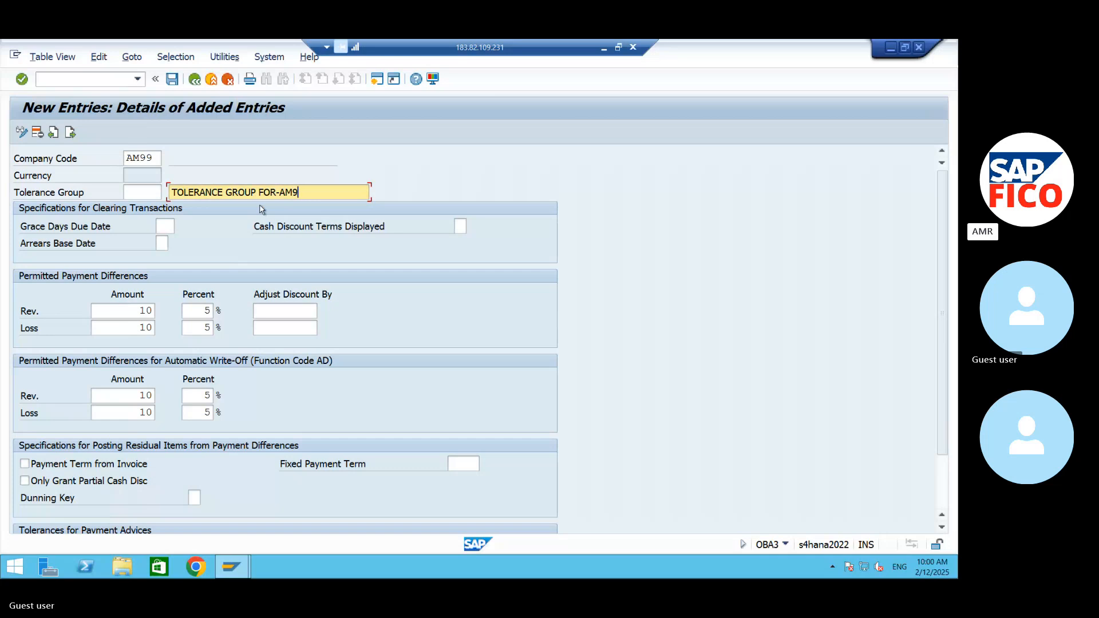
key("BackSpace")
key("BackSpace")
key("BackSpace")
key("BackSpace")
type("VENDOR -AM")
key("BackSpace")
key("BackSpace")
key("BackSpace")
key("BackSpace")
key("BackSpace")
key("BackSpace")
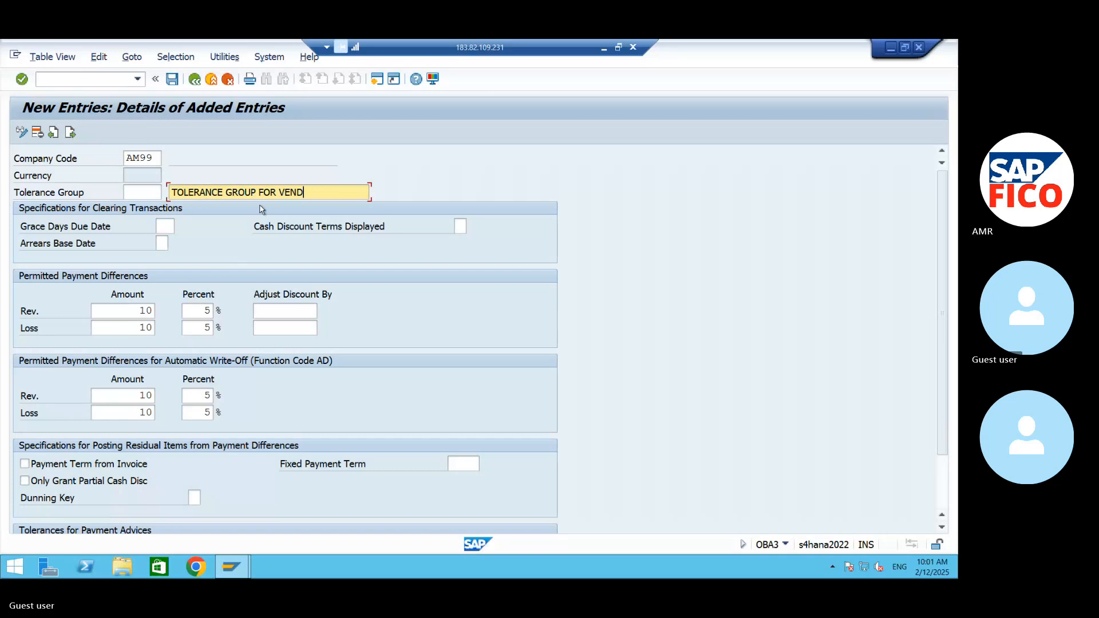
type("-AM99")
key("Return")
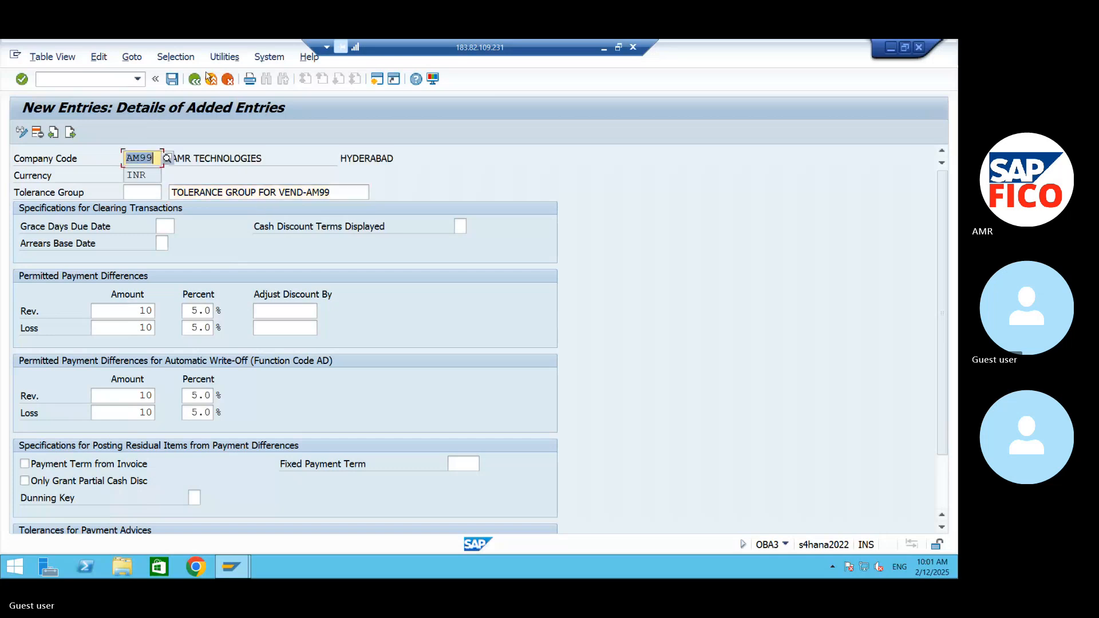
left_click(171, 80)
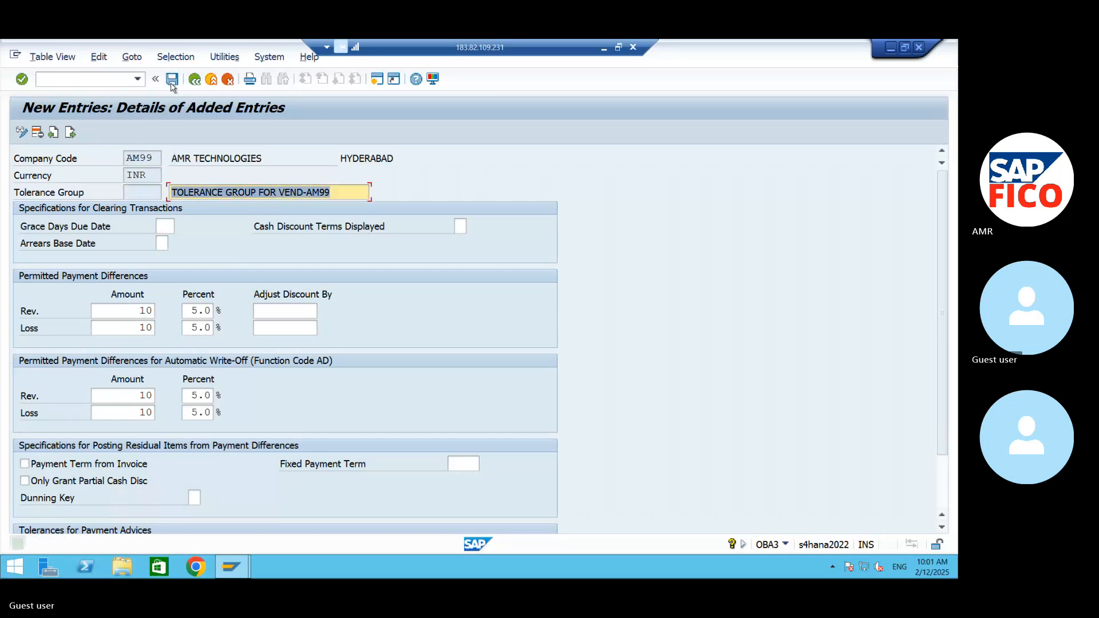
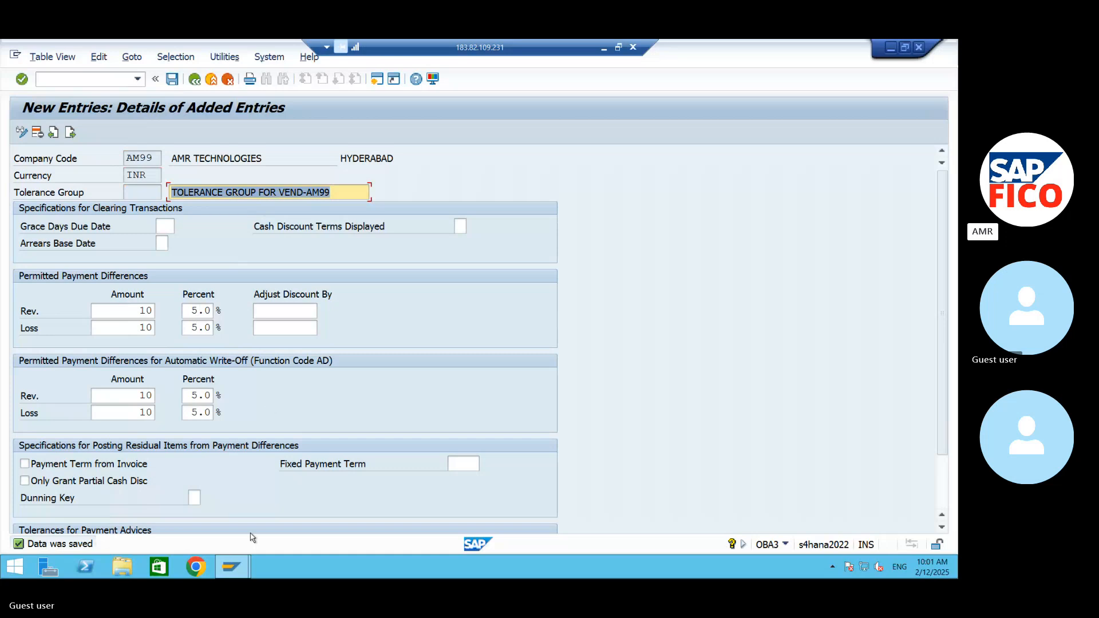
- Copy the full tolerance group explanation from the Skype meeting chat and paste it below the OBA3 line in the Word notes
left_click(891, 47)
left_click(606, 49)
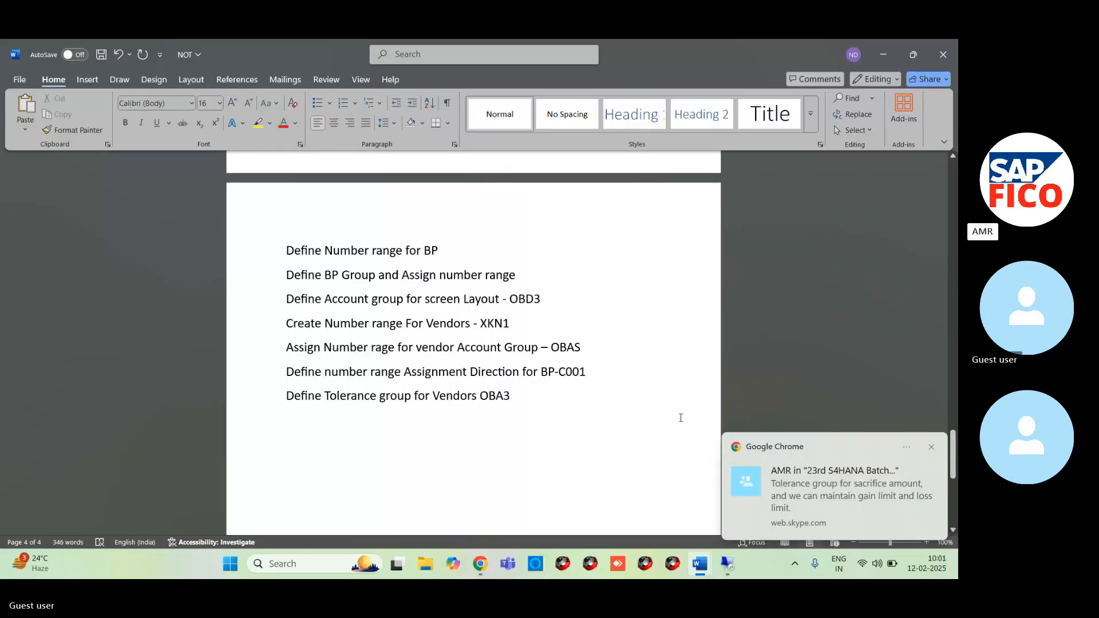
left_click(478, 566)
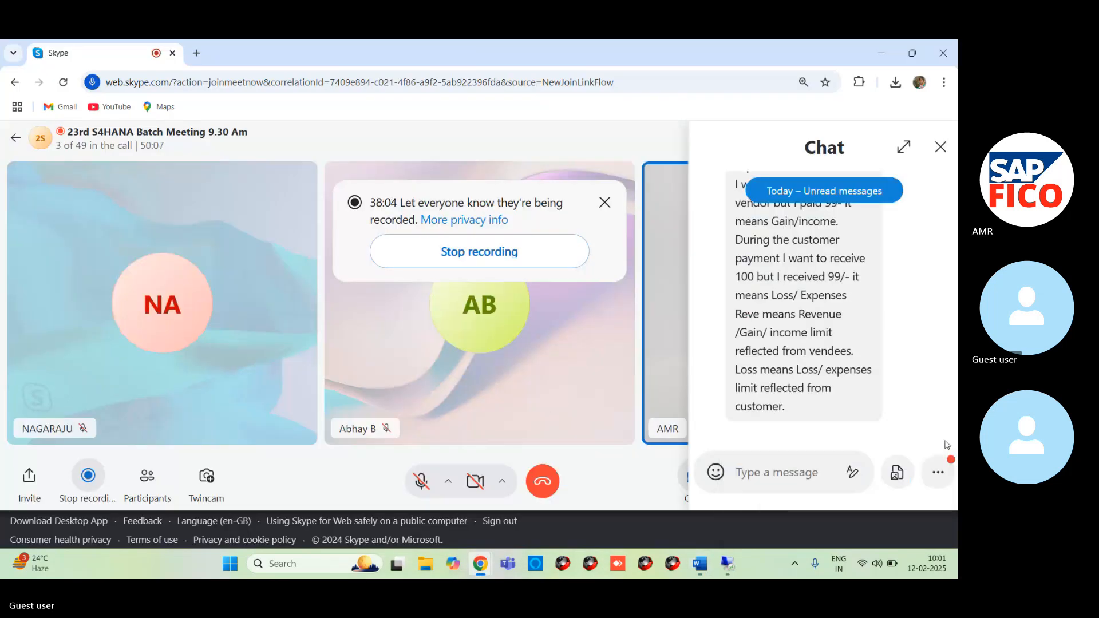
scroll(947, 445, "up", 6)
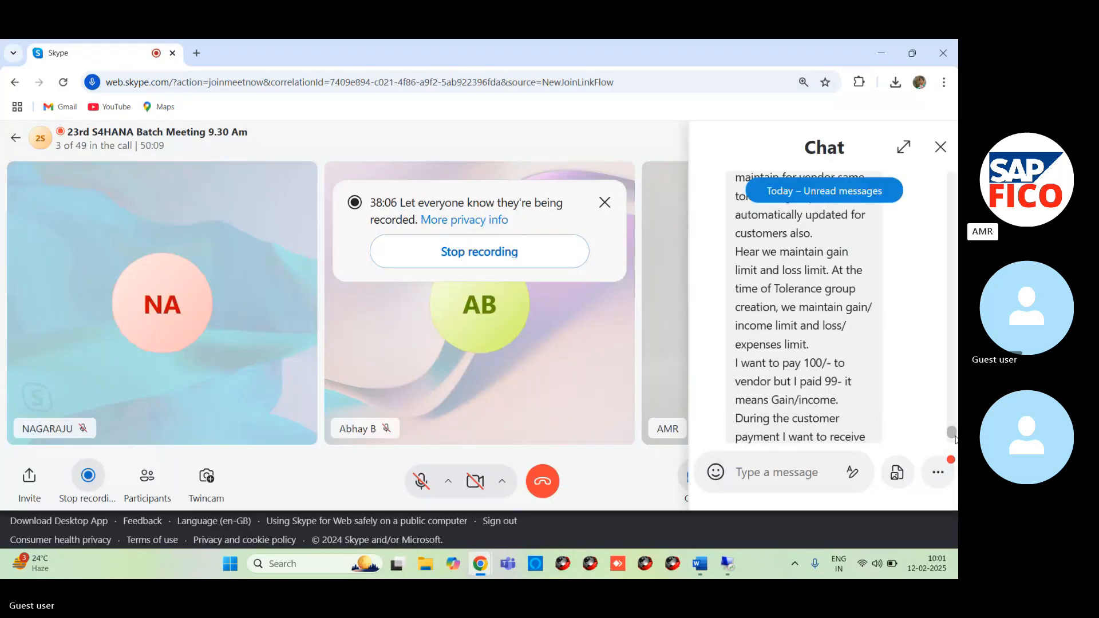
scroll(954, 433, "up", 1)
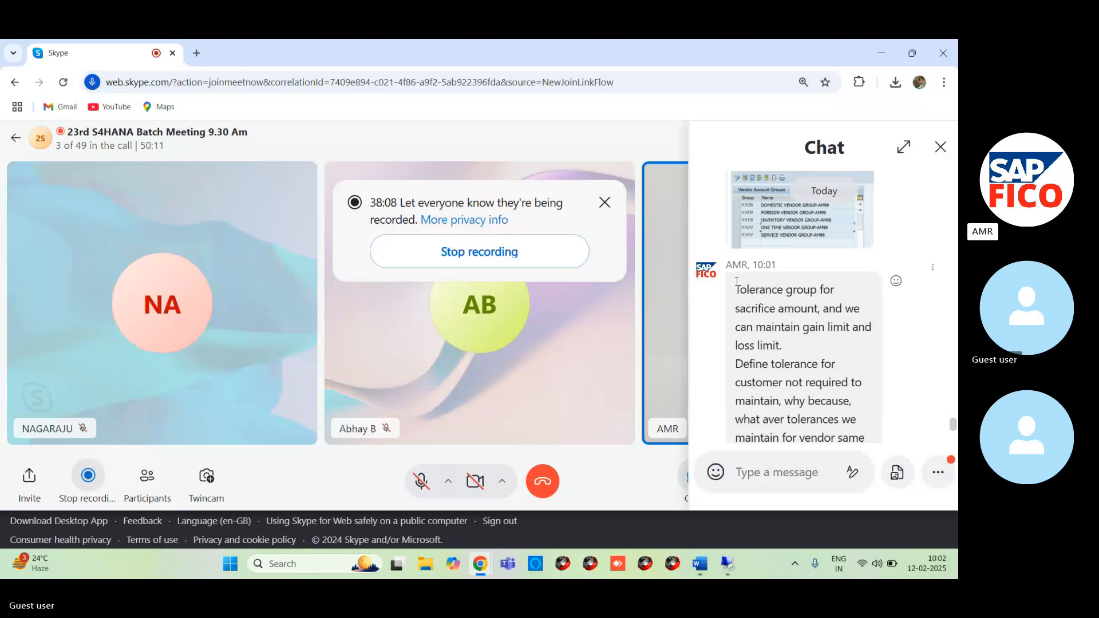
left_click_drag(737, 283, 802, 413)
key("ctrl+c")
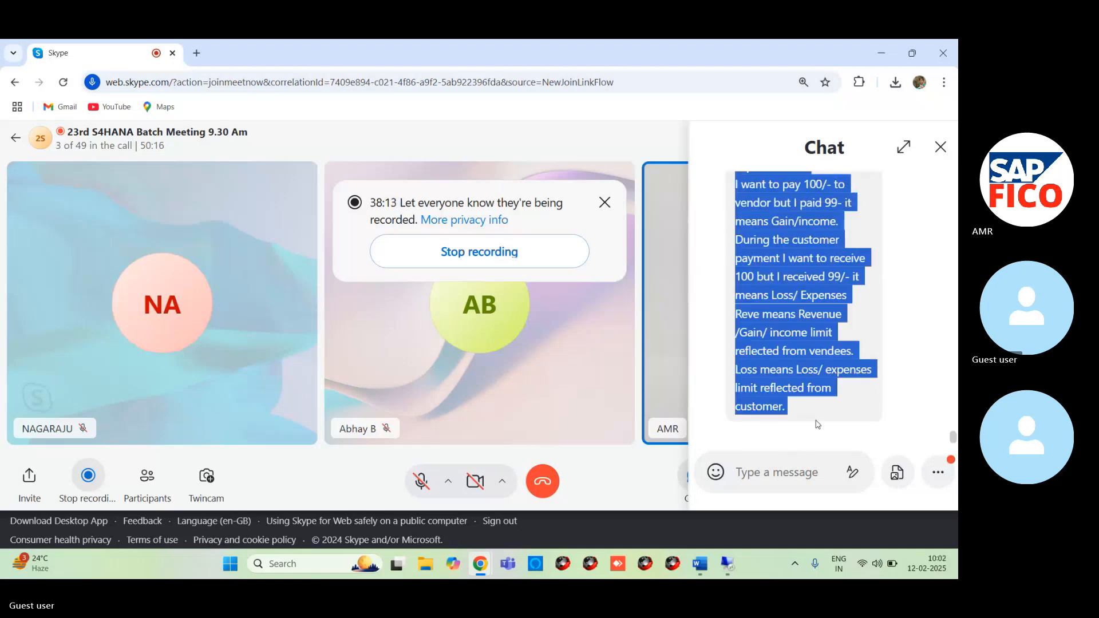
key("alt+Tab")
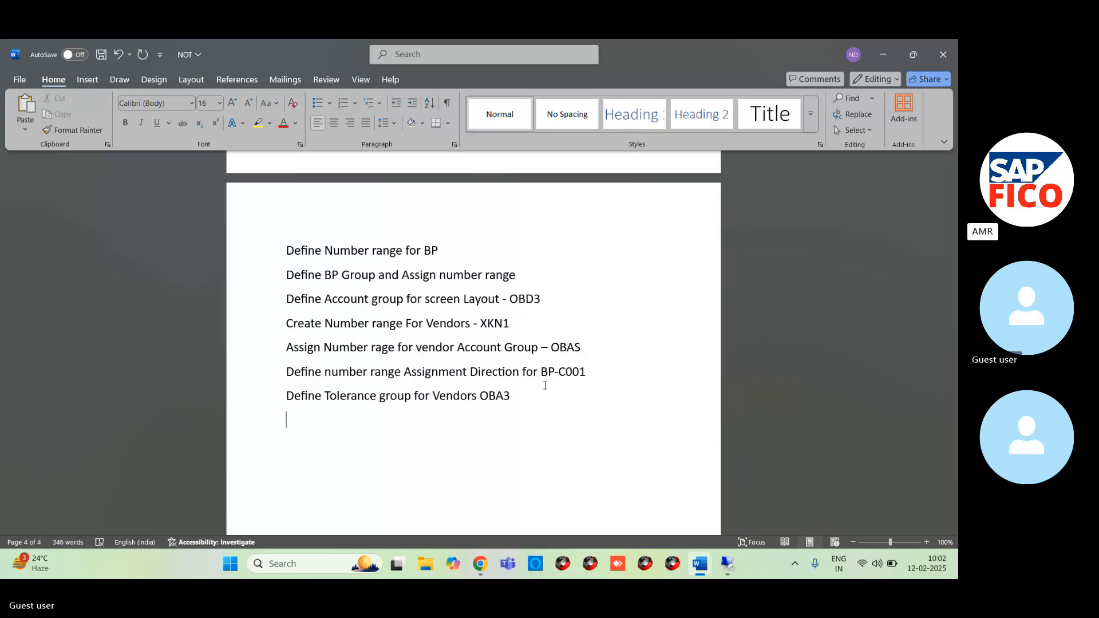
key("ctrl+v")
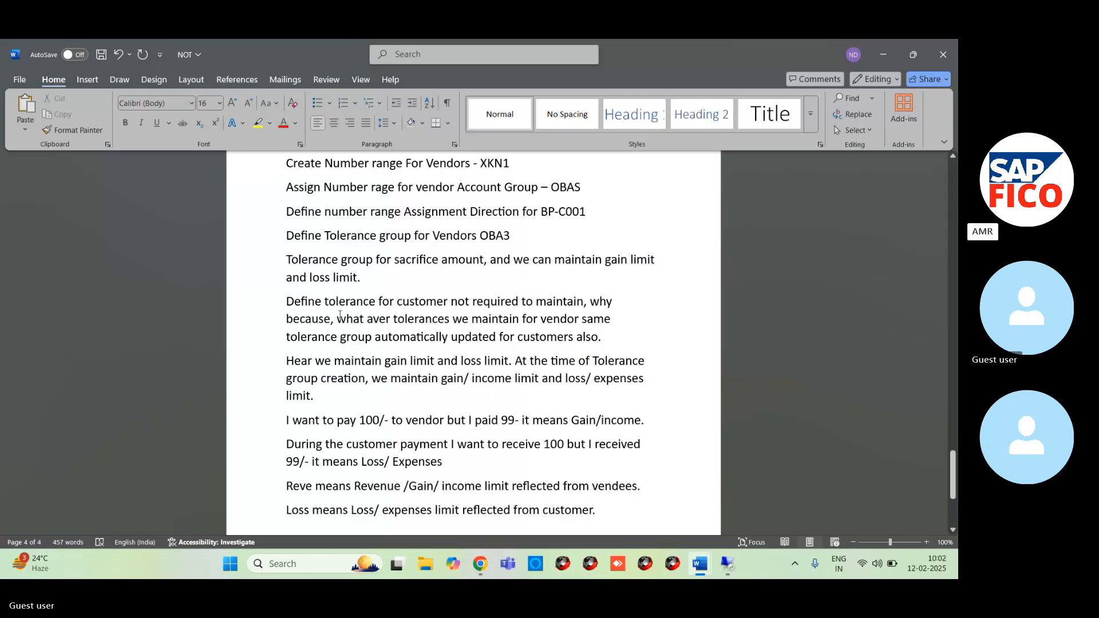
- Highlight the pasted paragraph "Tolerance group for sacrifice amount, and we can maintain gain limit and loss limit." in yellow
left_click_drag(288, 260, 383, 273)
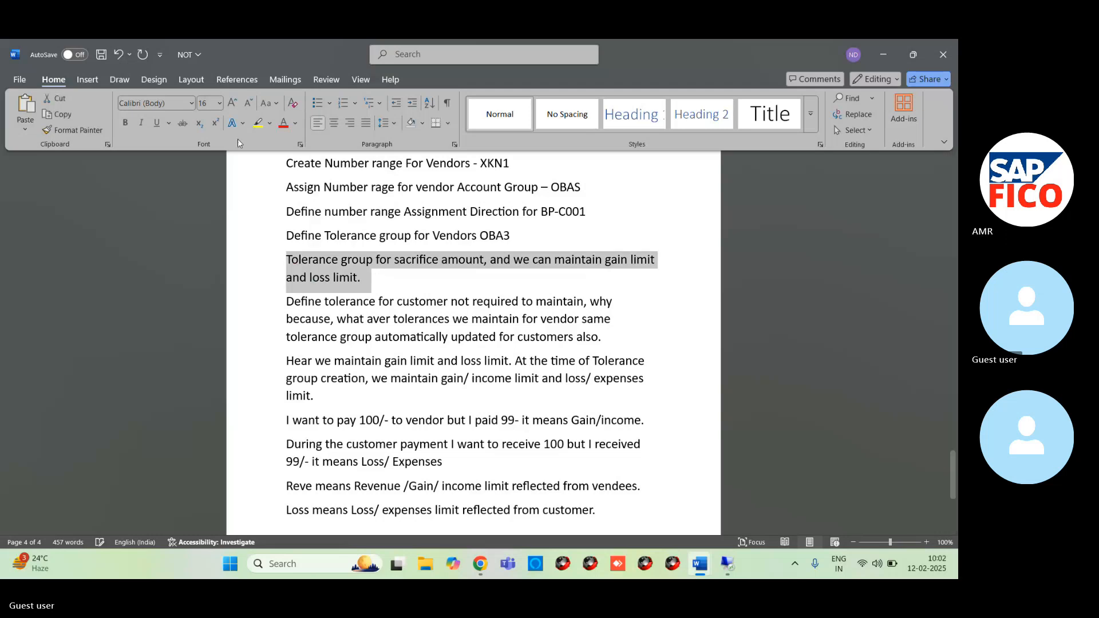
left_click(258, 123)
left_click(269, 123)
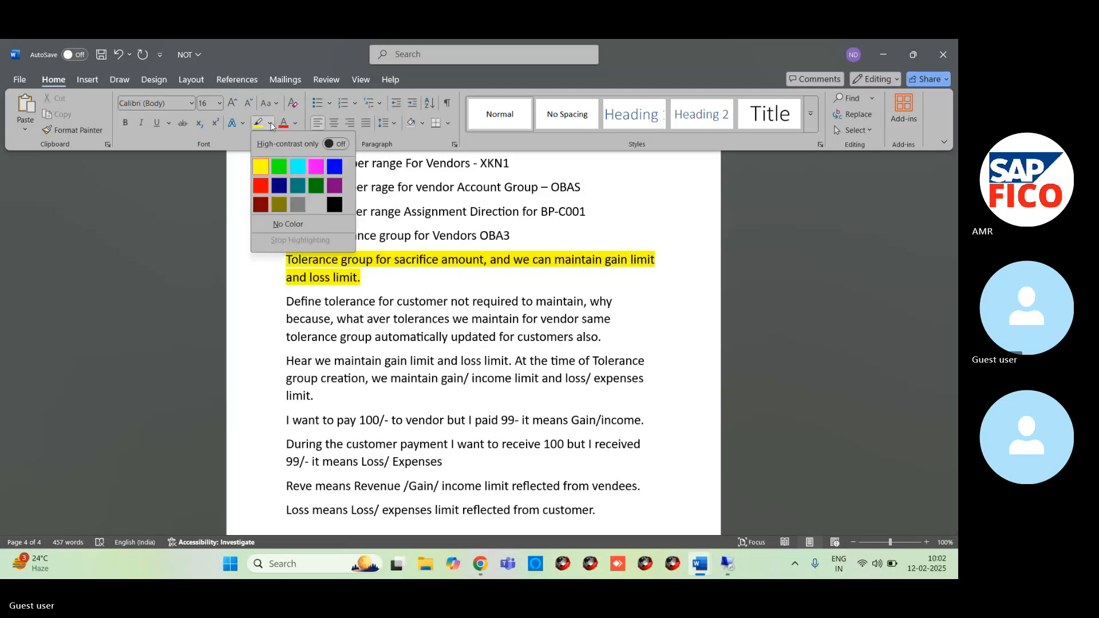
left_click(280, 167)
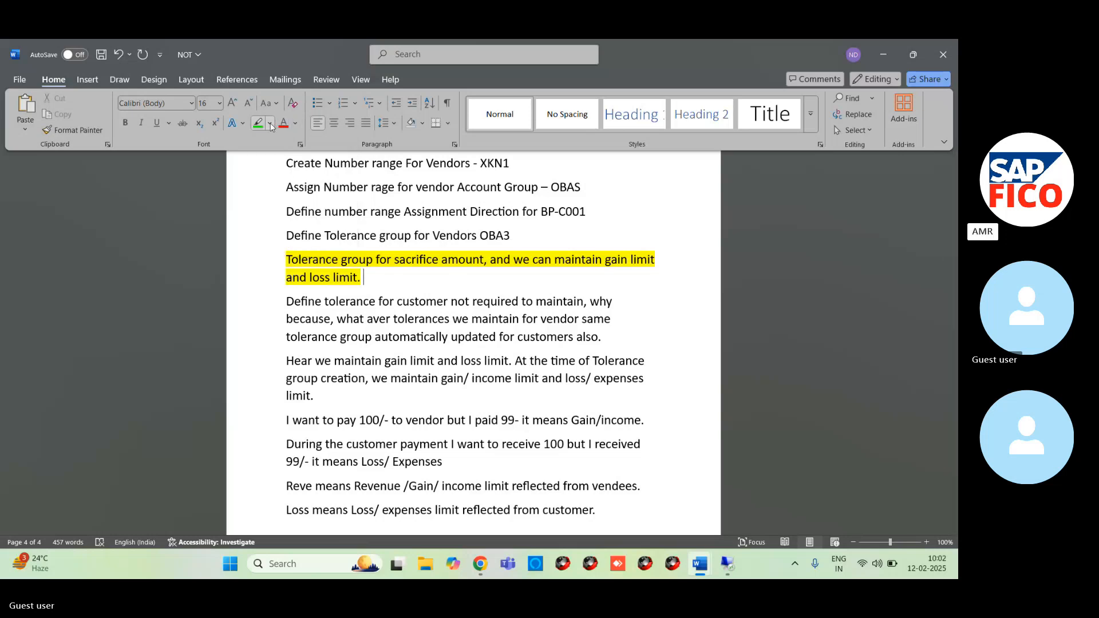
left_click(511, 235)
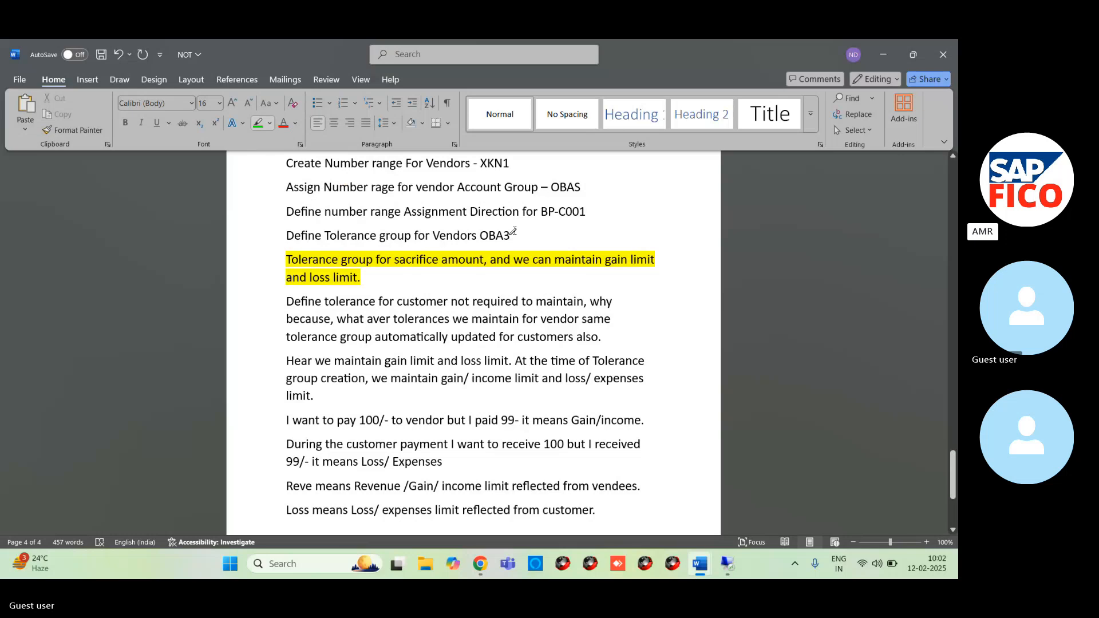
- Add a new line reading "Define Document Types for OBA" after the last paragraph of the pasted explanation
left_click(599, 510)
key("Return")
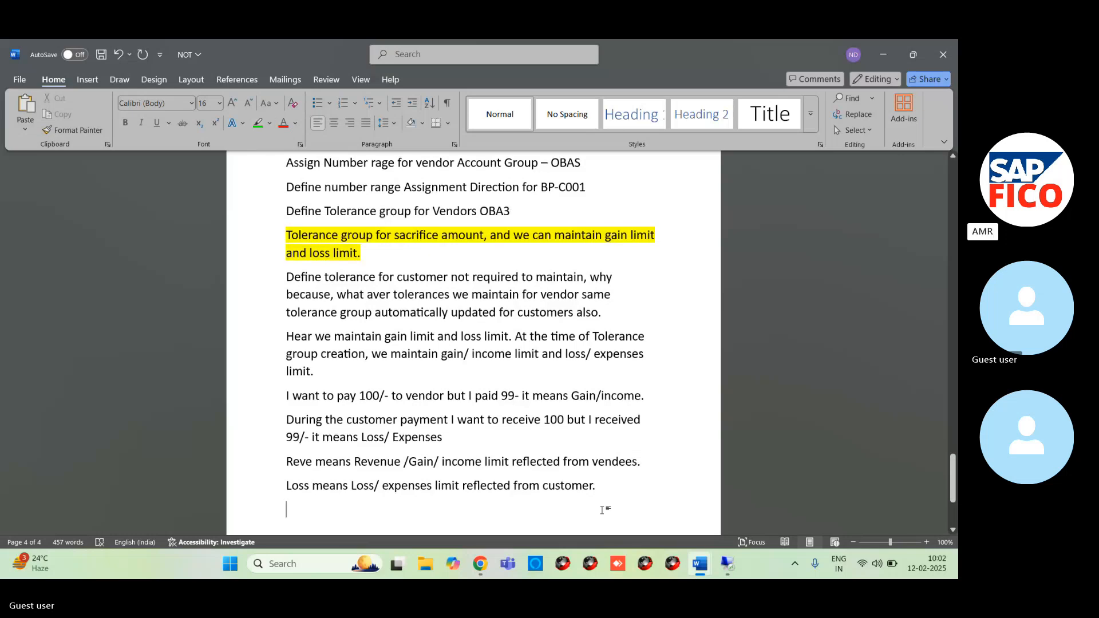
type("d")
key("BackSpace")
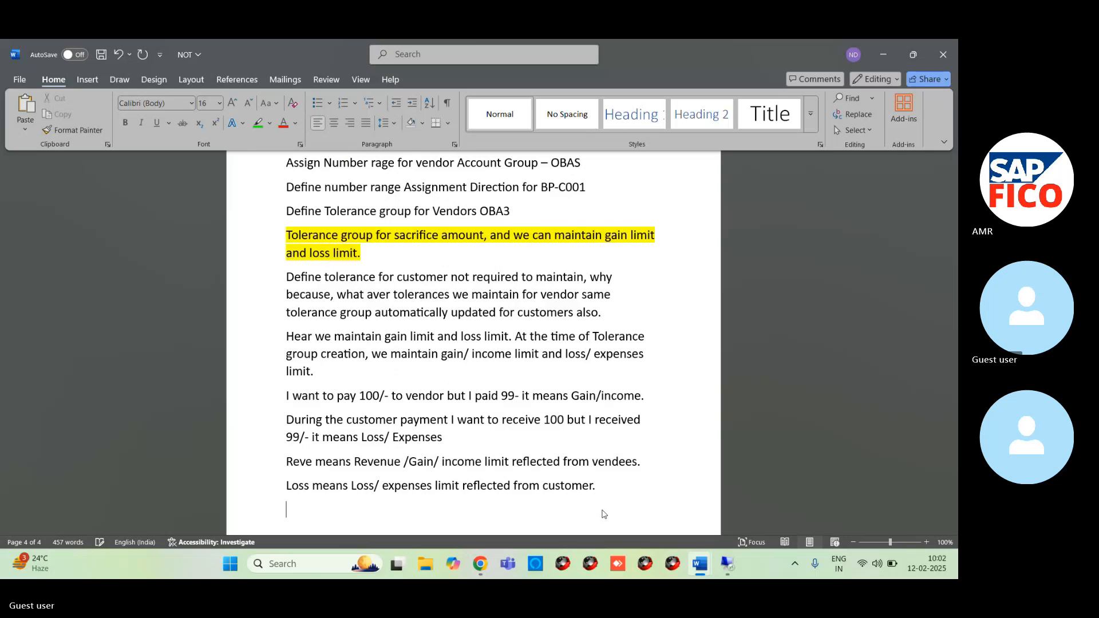
type("Define")
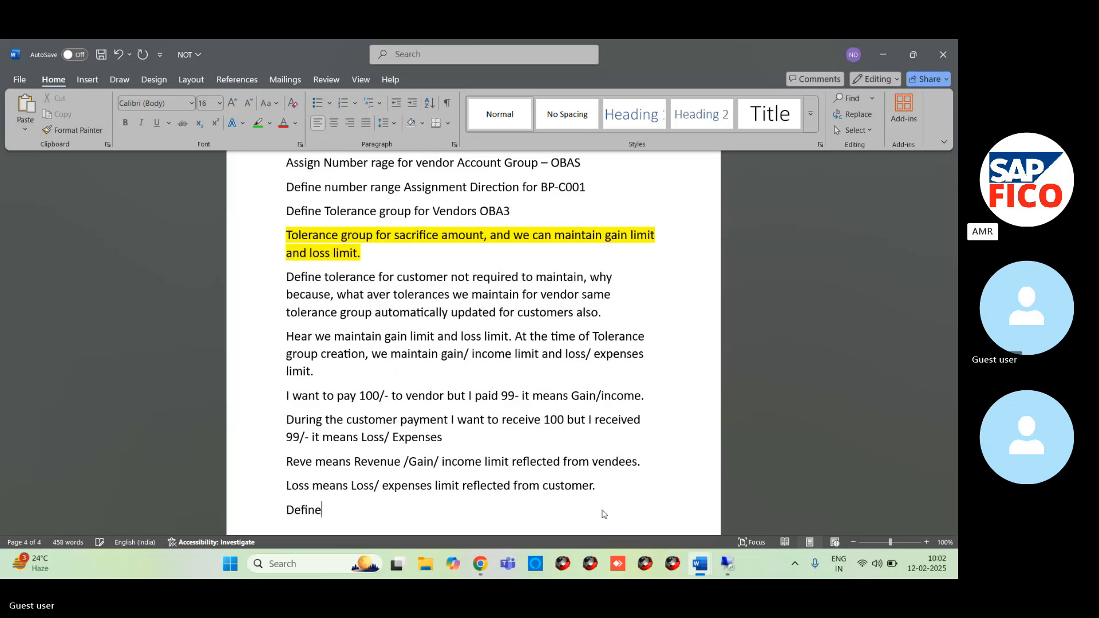
type(" Document Types ")
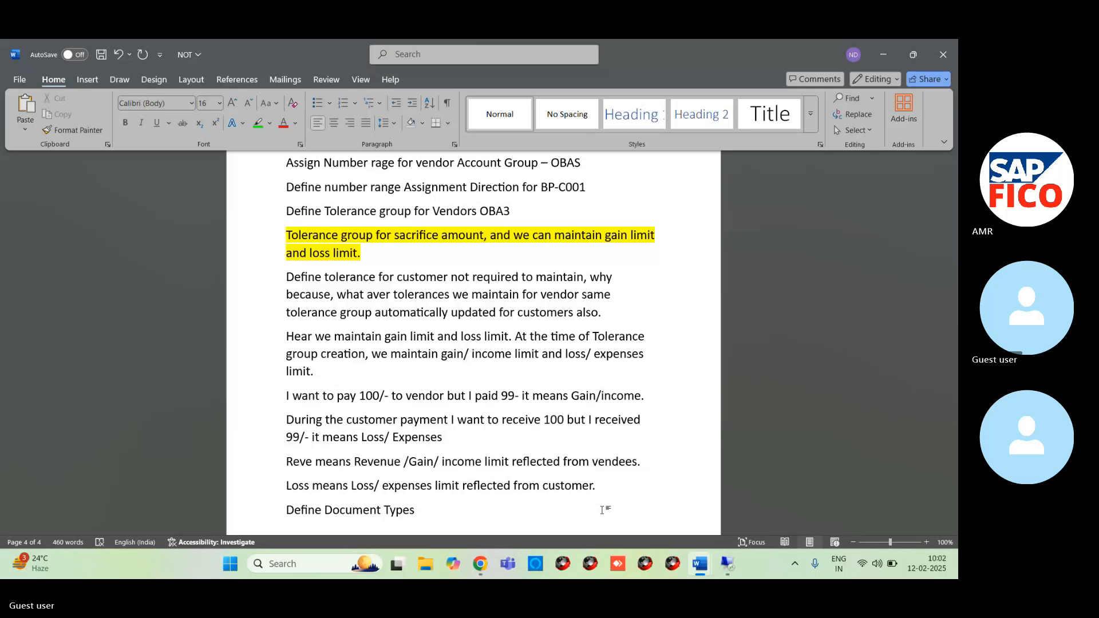
type("for OB")
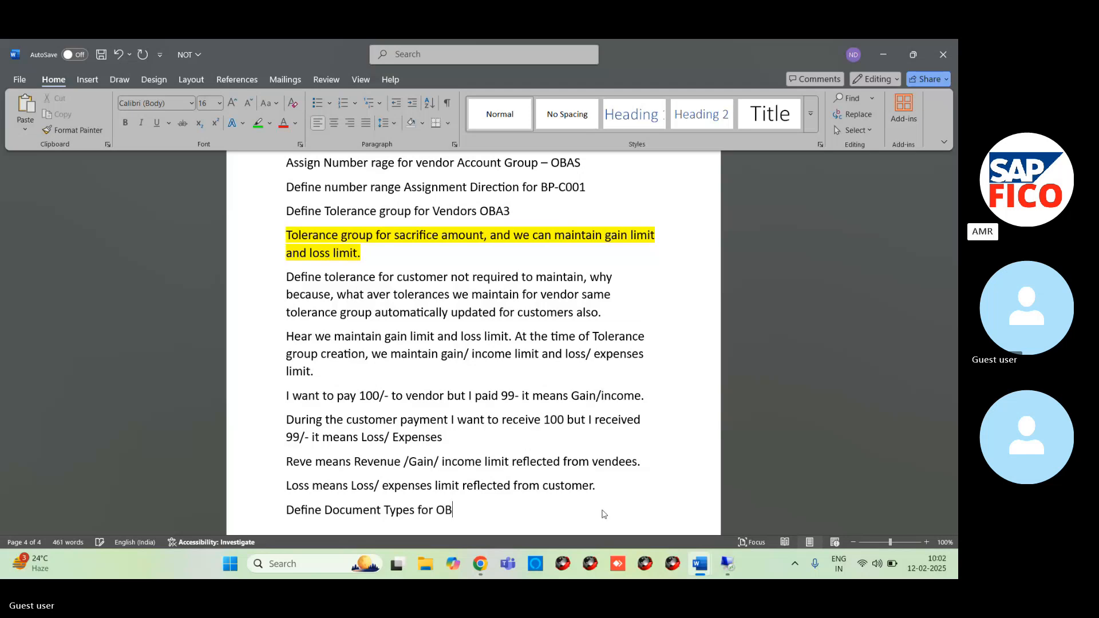
type("A")
key("Home")
key("BackSpace")
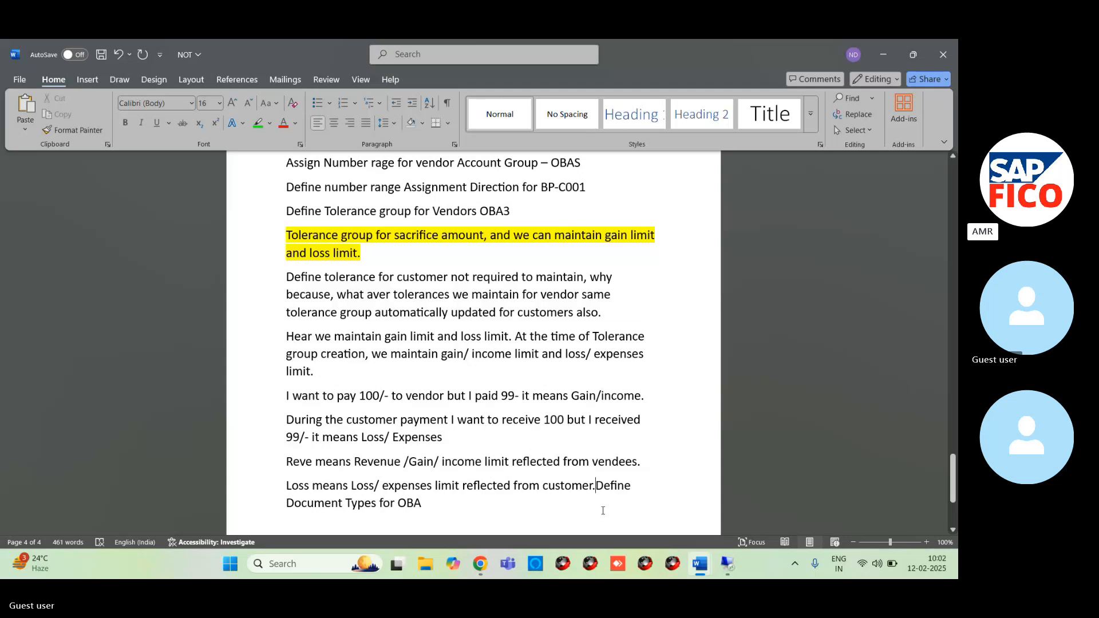
left_click(118, 55)
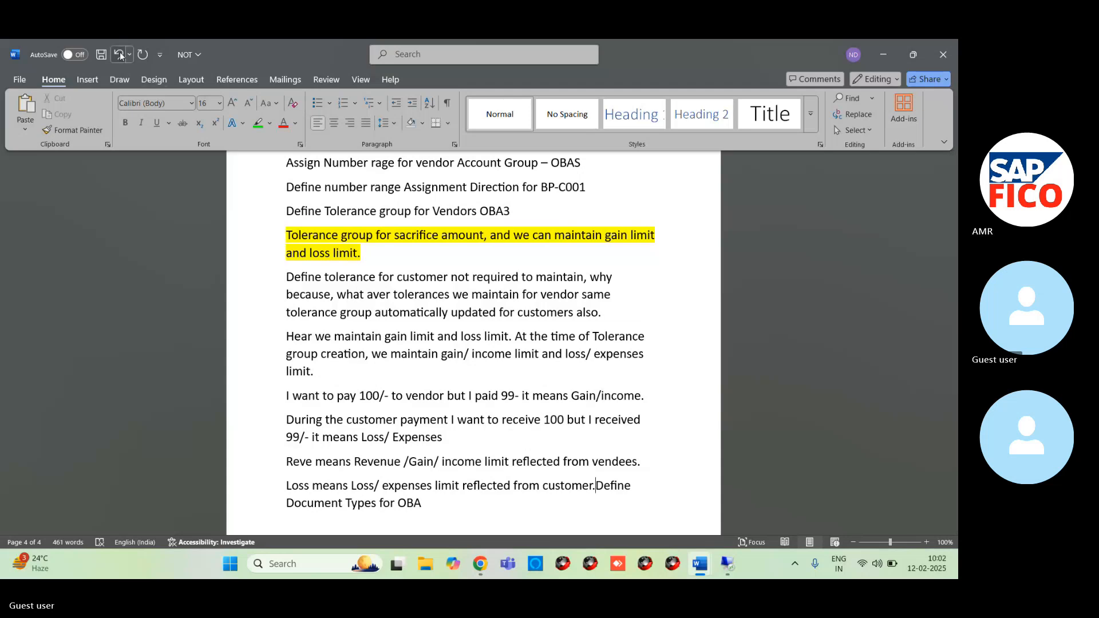
- Complete the transaction code on the document types line as OBA7 and remove the word "for" before it
left_click(467, 510)
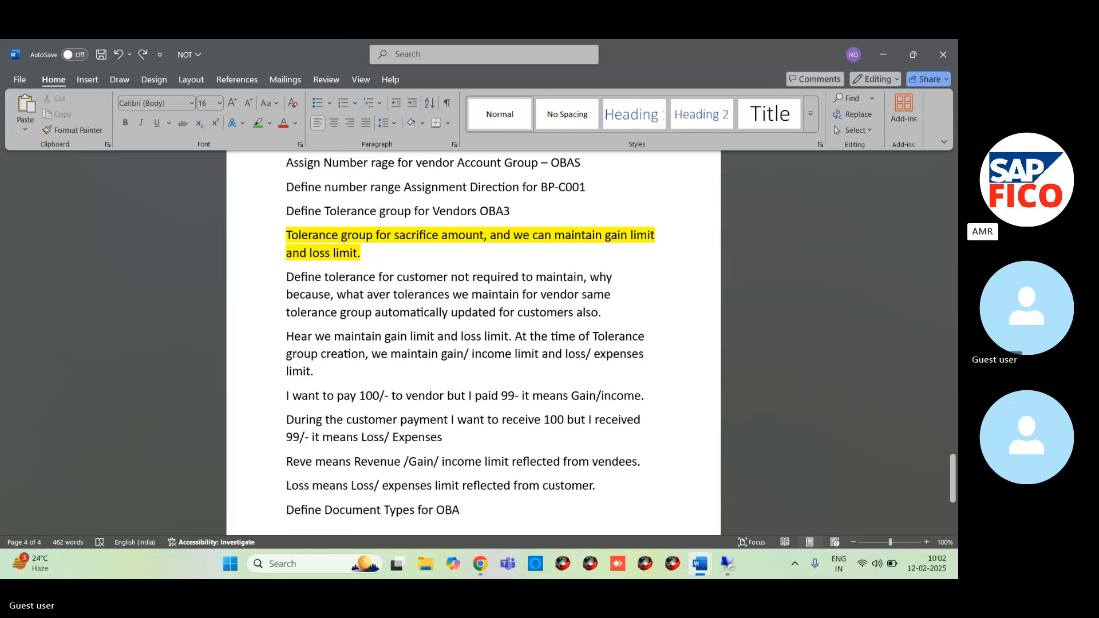
type("7")
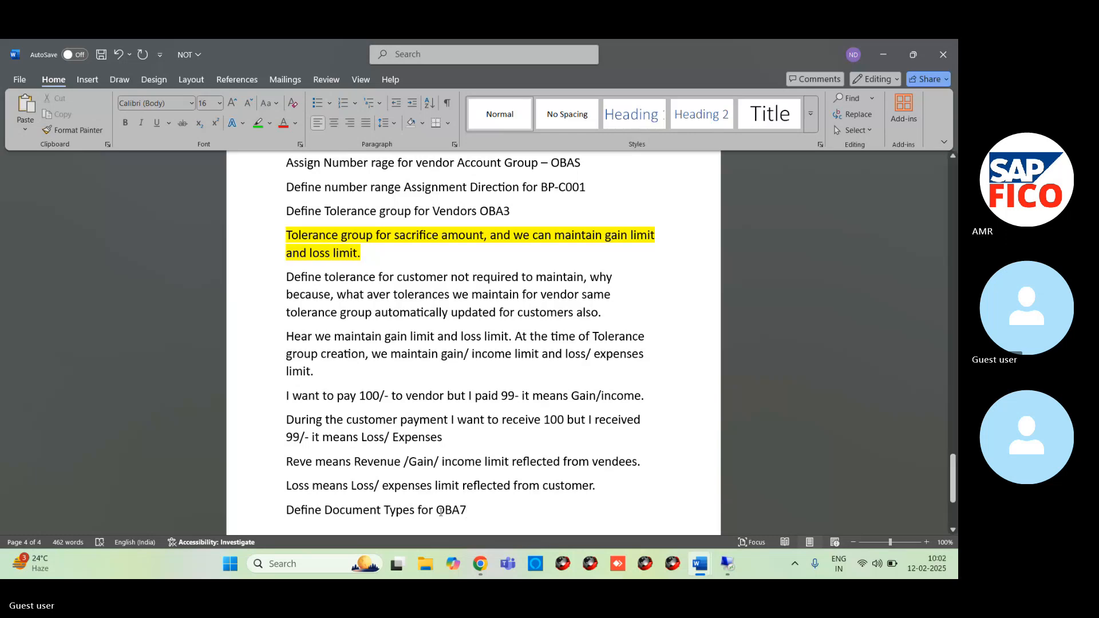
left_click(437, 510)
key("BackSpace")
key("BackSpace")
key("BackSpace")
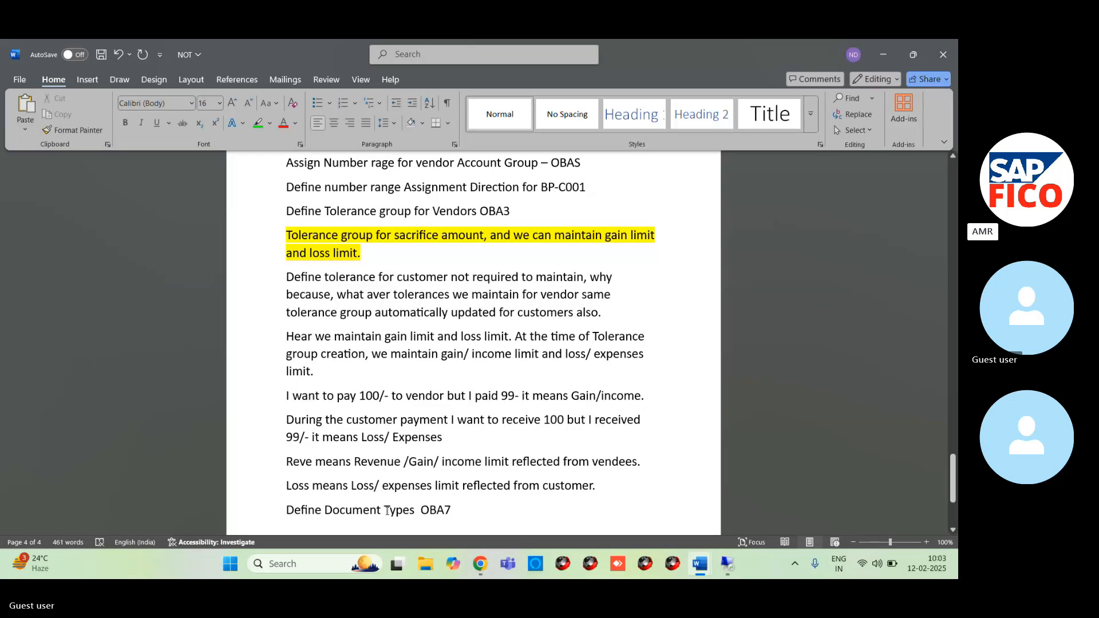
- Add a line reading "Define Document Types for ledger –" below the OBA7 line in the notes
scroll(387, 510, "down", 3)
left_click(459, 339)
key("Return")
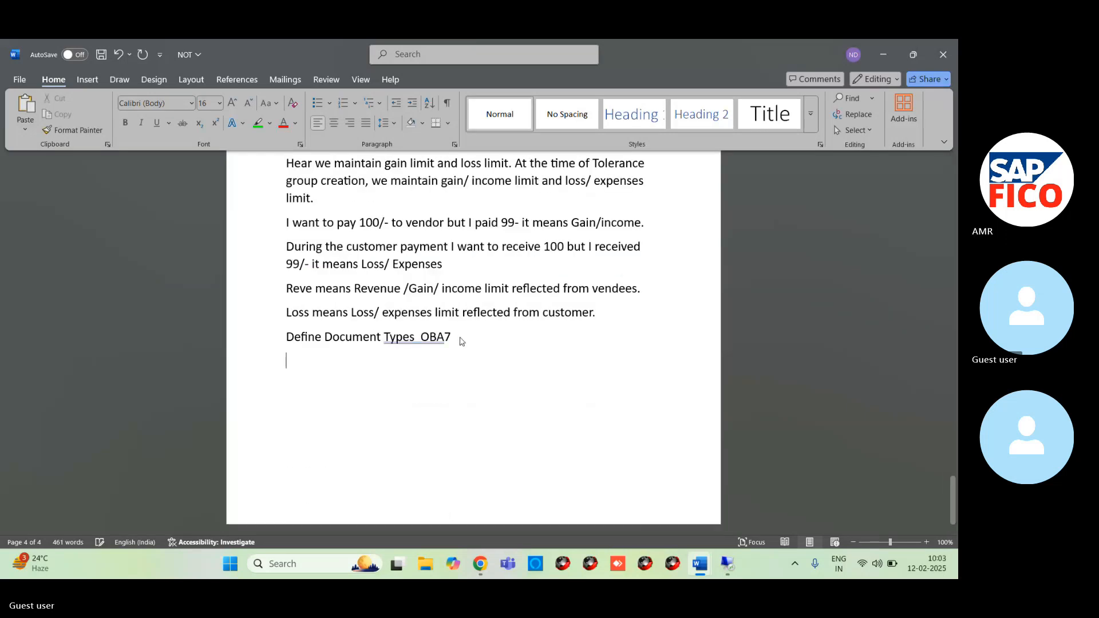
type("Define t")
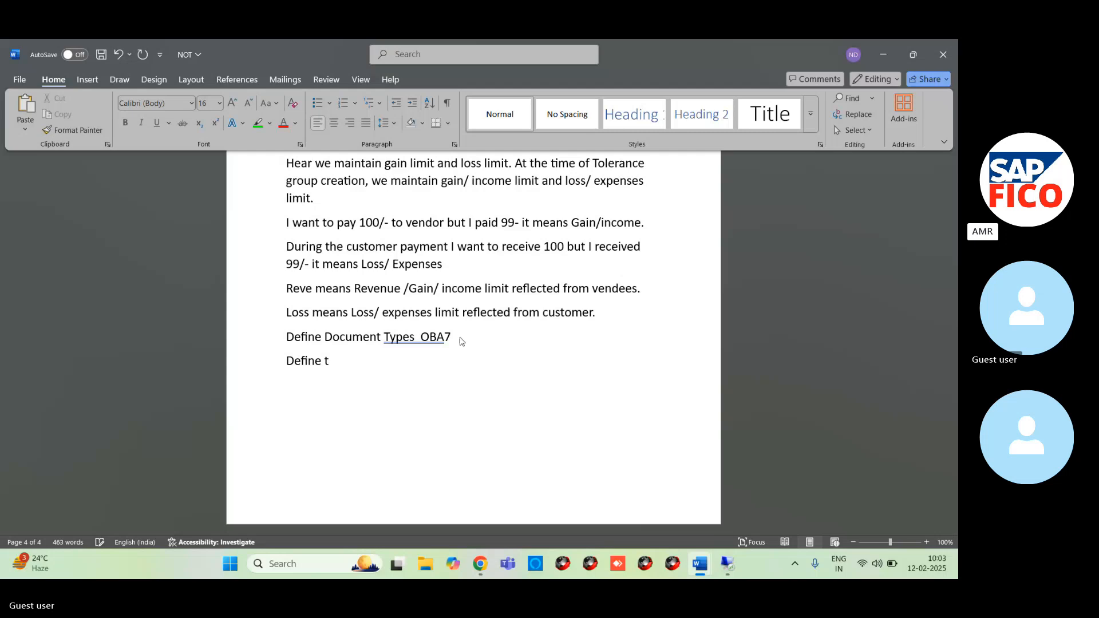
key("BackSpace")
type("Document Types for ")
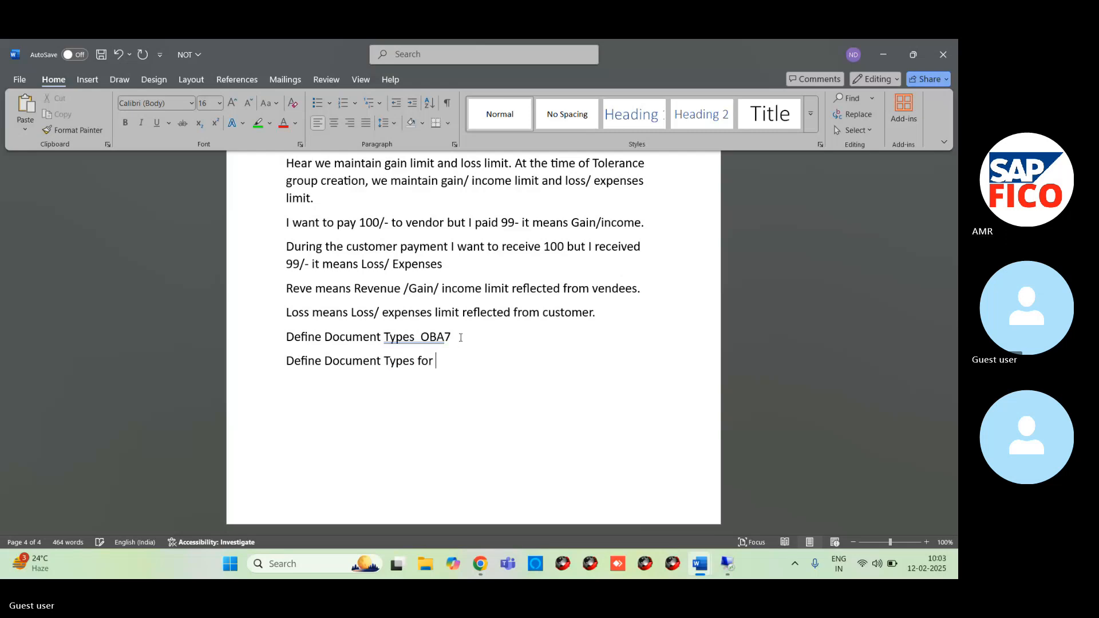
type("ledger -")
- Add a line reading "Define Document Number range – FBN1" below the ledger document types line
key("Return")
type("Define ")
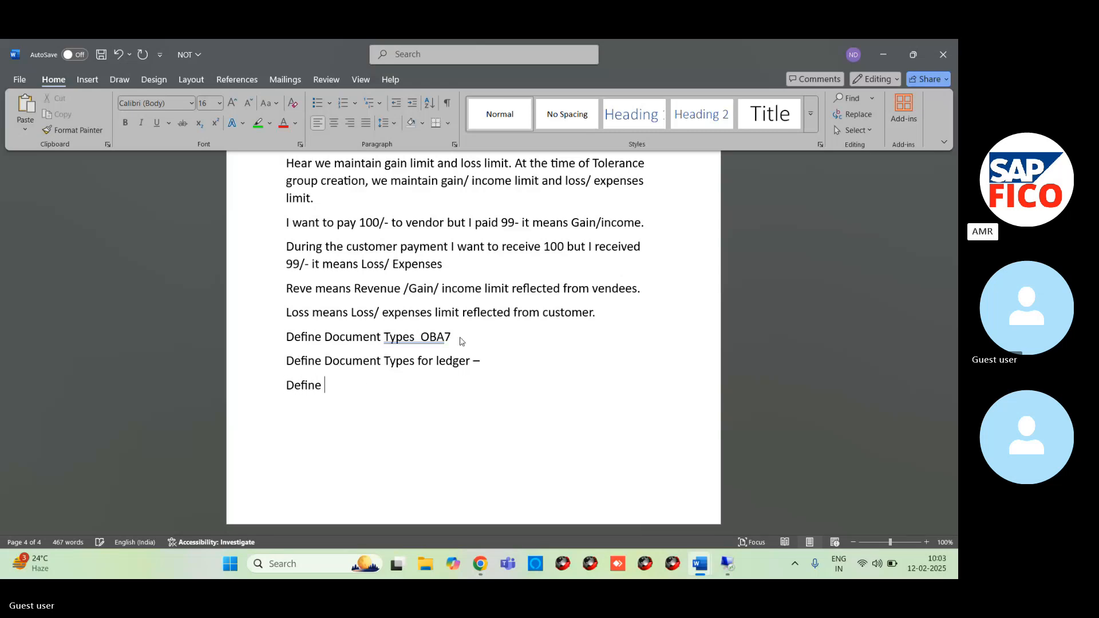
type("Docum")
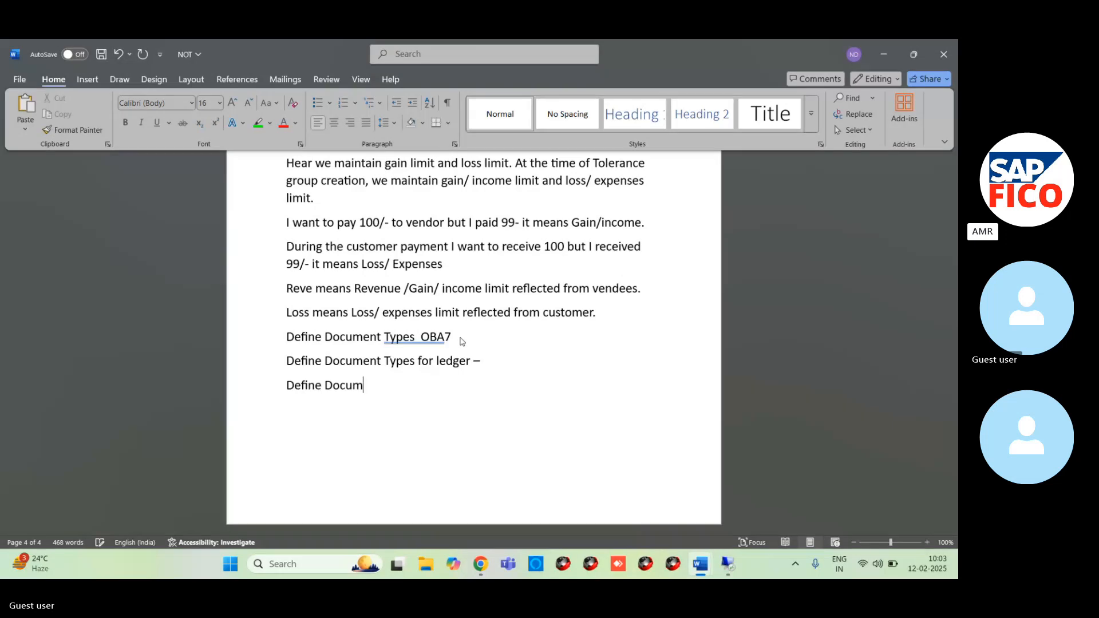
type("ent")
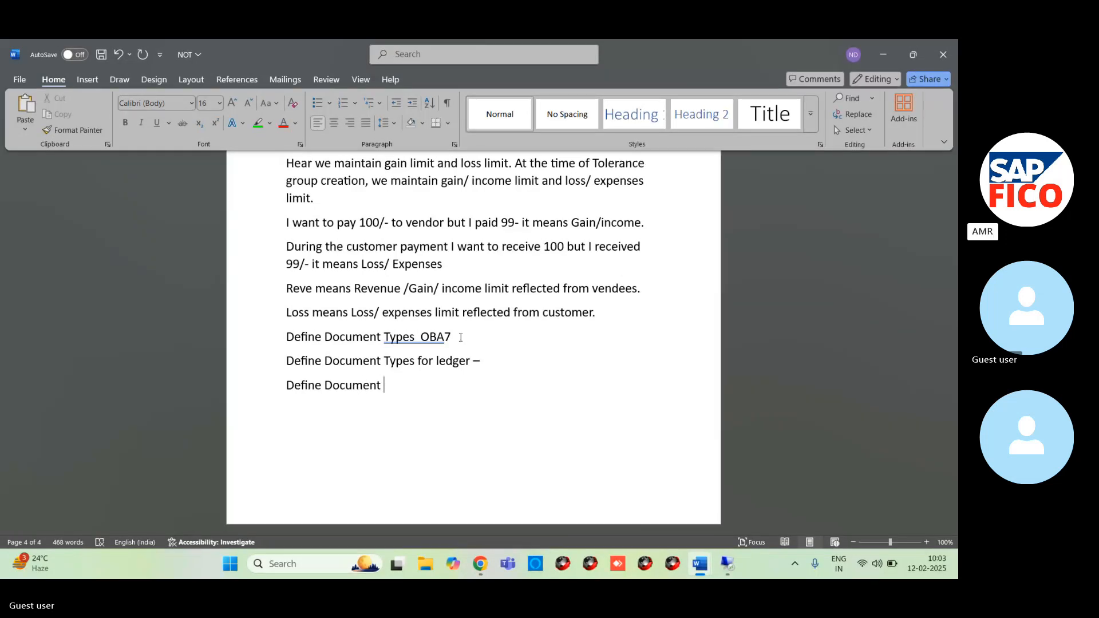
type(" Number ra")
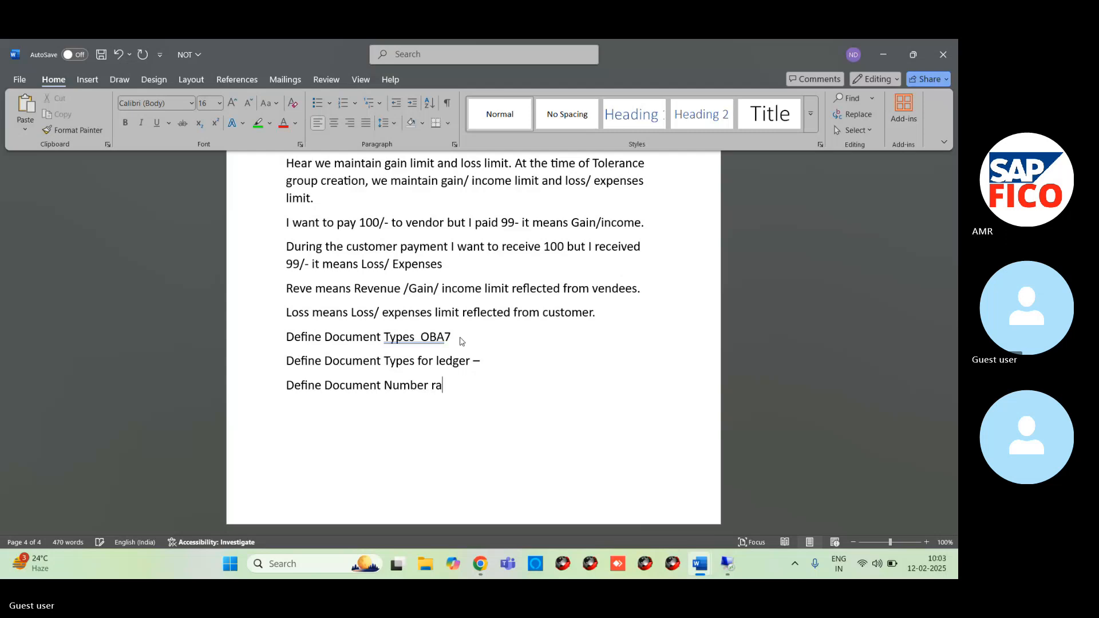
type("nge ")
type("- ")
type("FBN1")
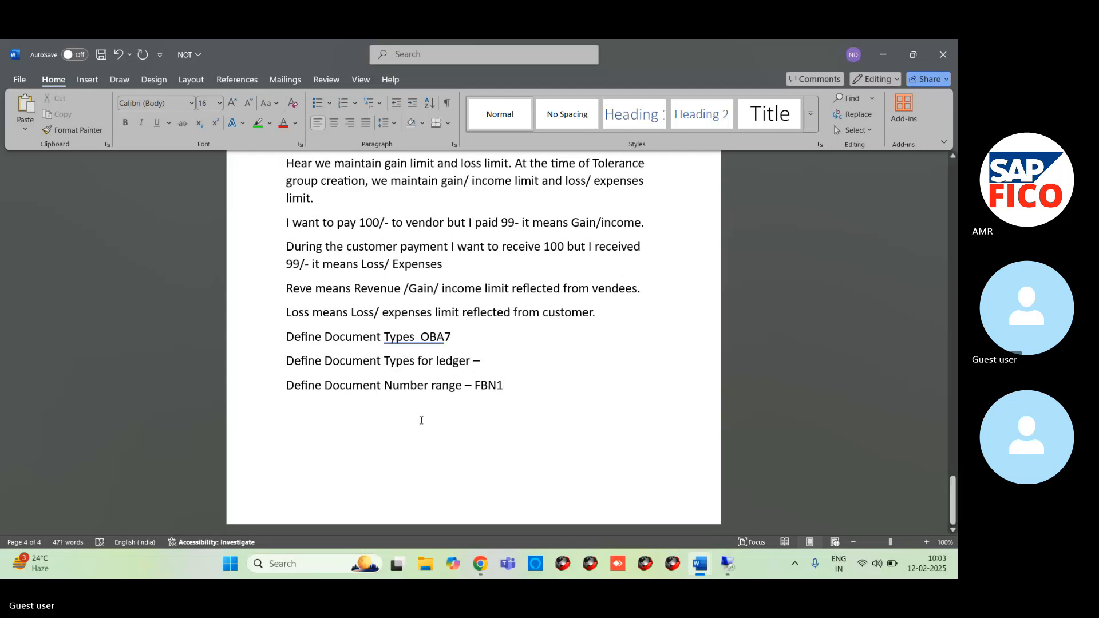
- Switch to the SAP session on the remote desktop and open transaction OBA7 for document types
mouse_move(703, 567)
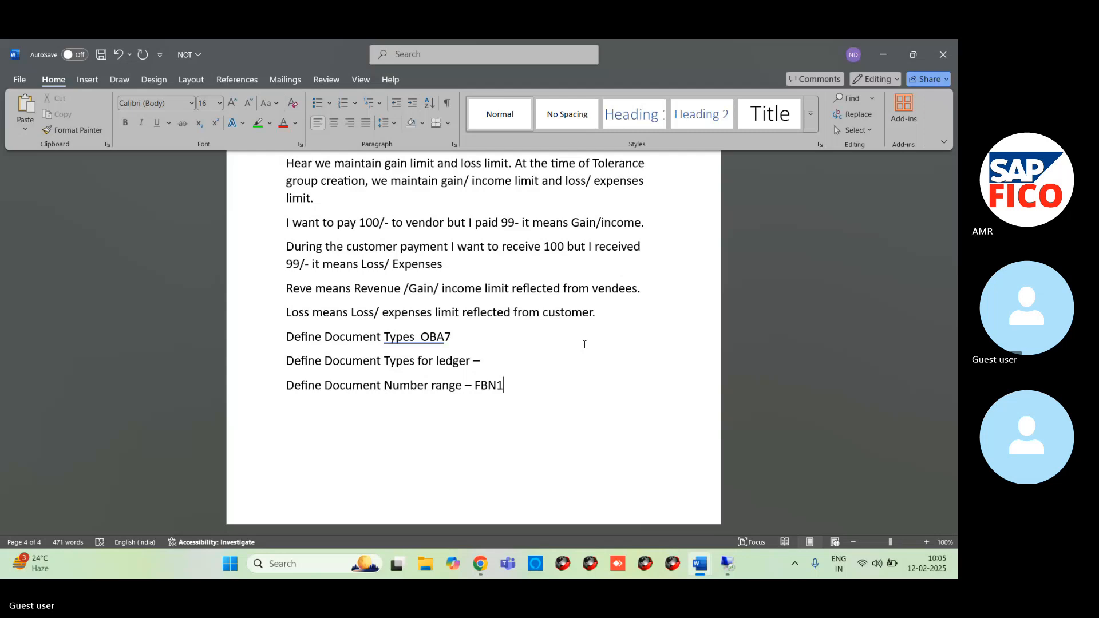
mouse_move(727, 564)
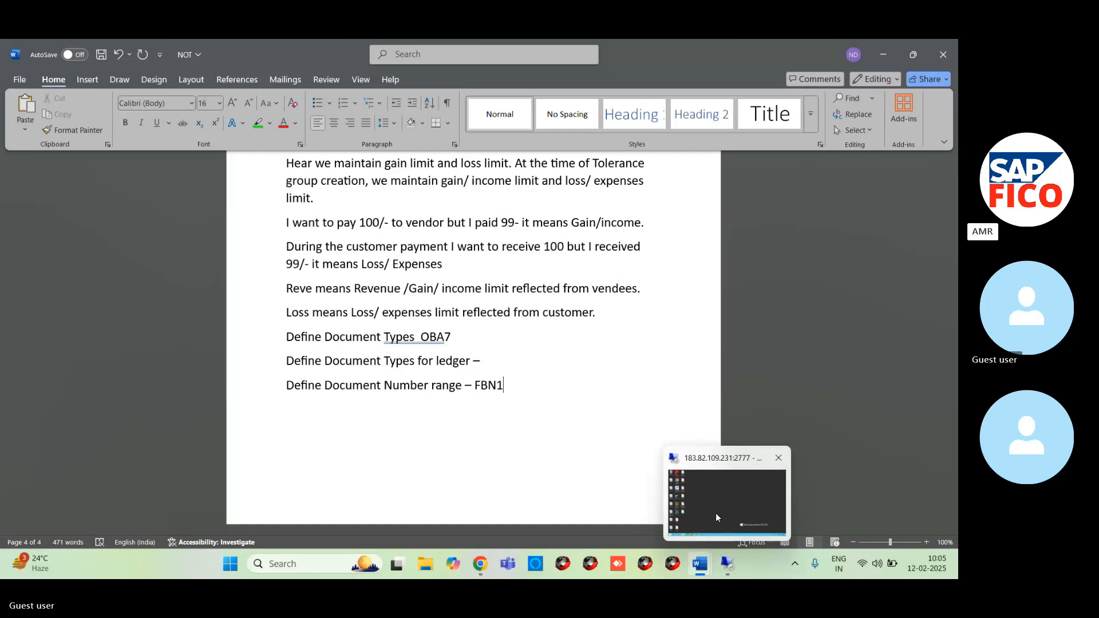
left_click(717, 517)
mouse_move(231, 567)
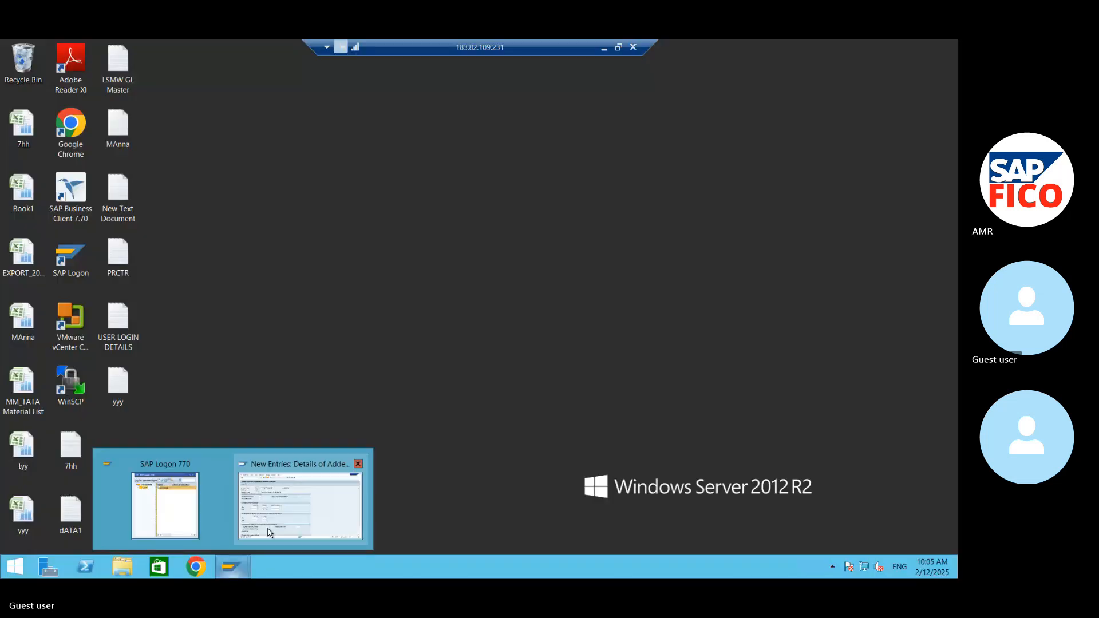
left_click(269, 533)
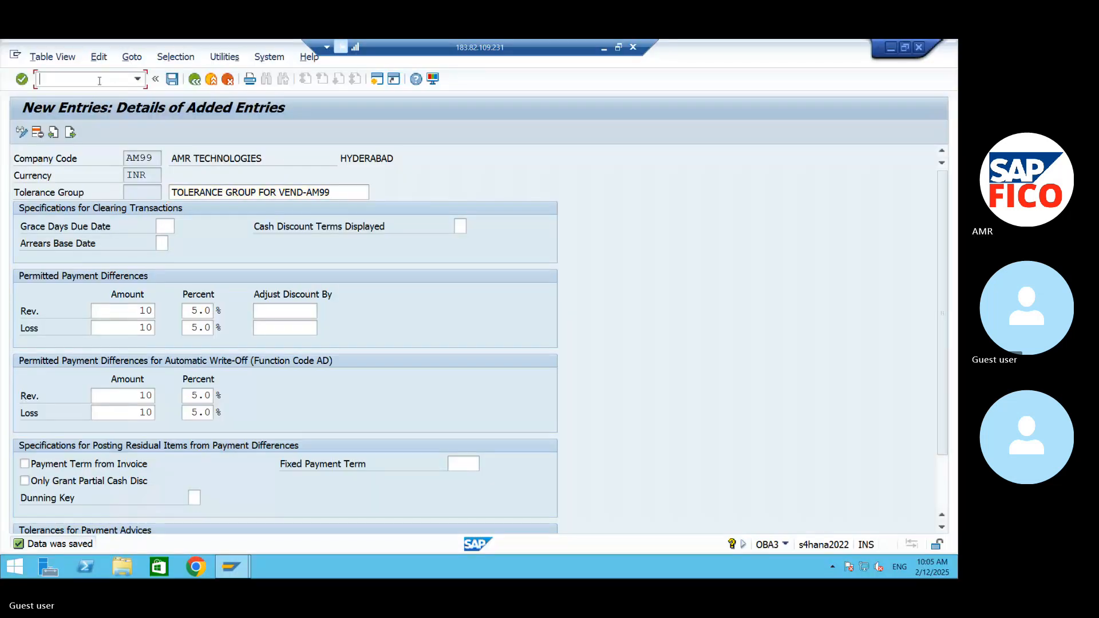
type("/NOBA7")
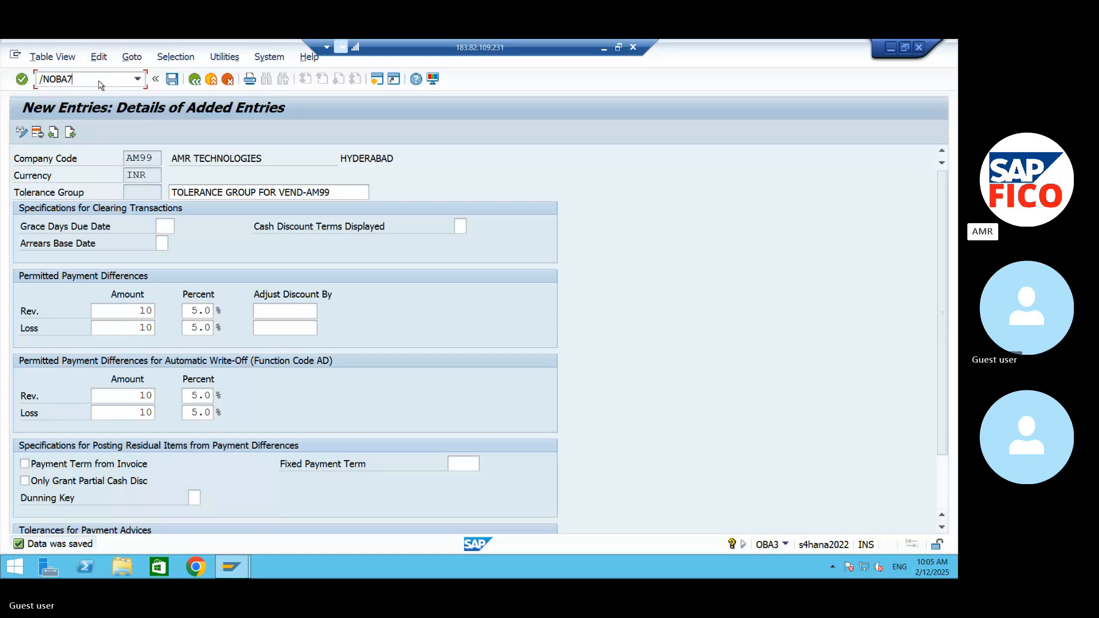
key("Return")
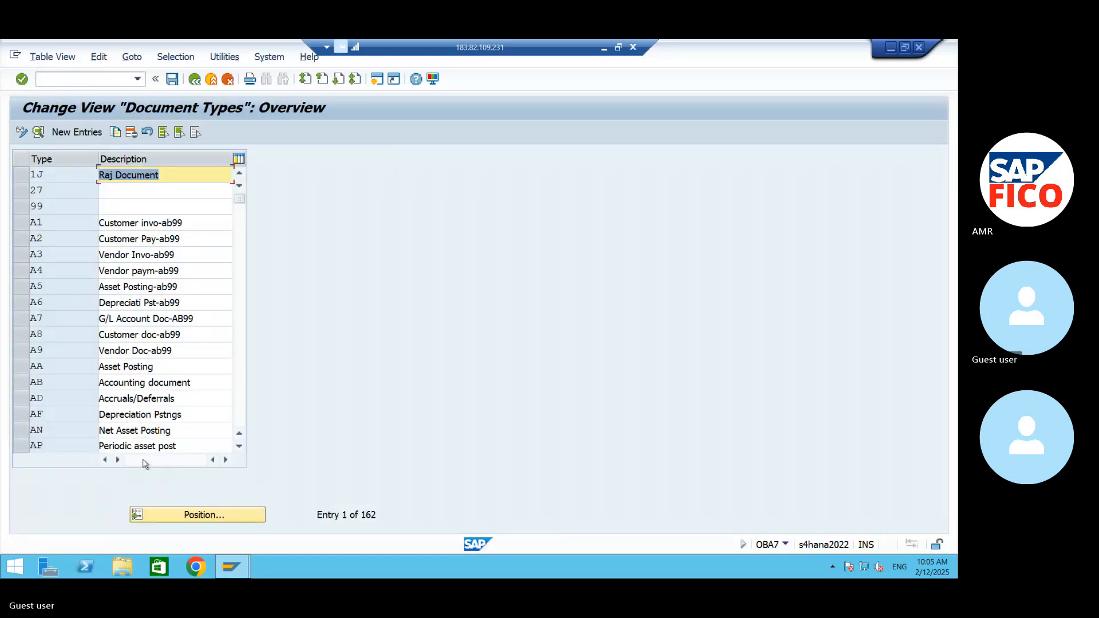
- Find document type KA in the document types list and open its details
left_click(189, 515)
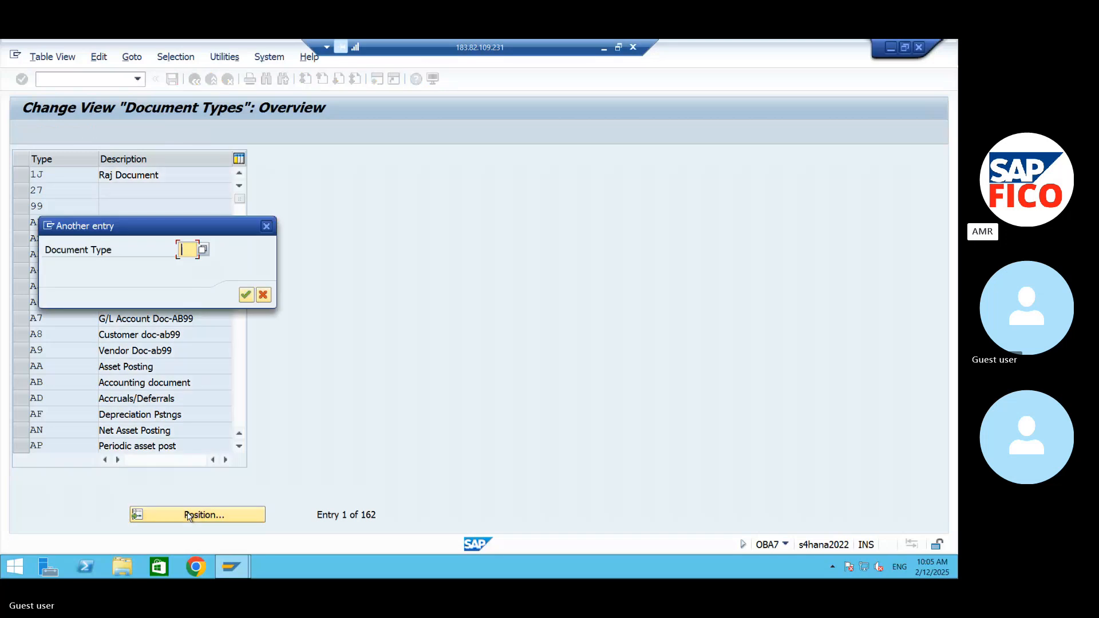
type("KA")
key("Return")
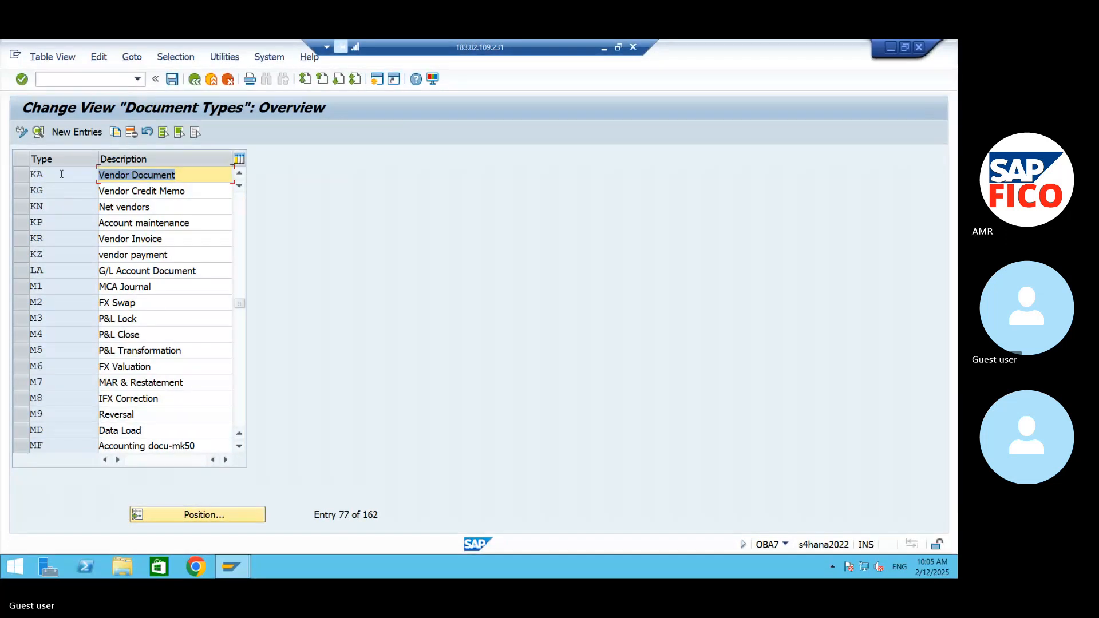
double_click(62, 174)
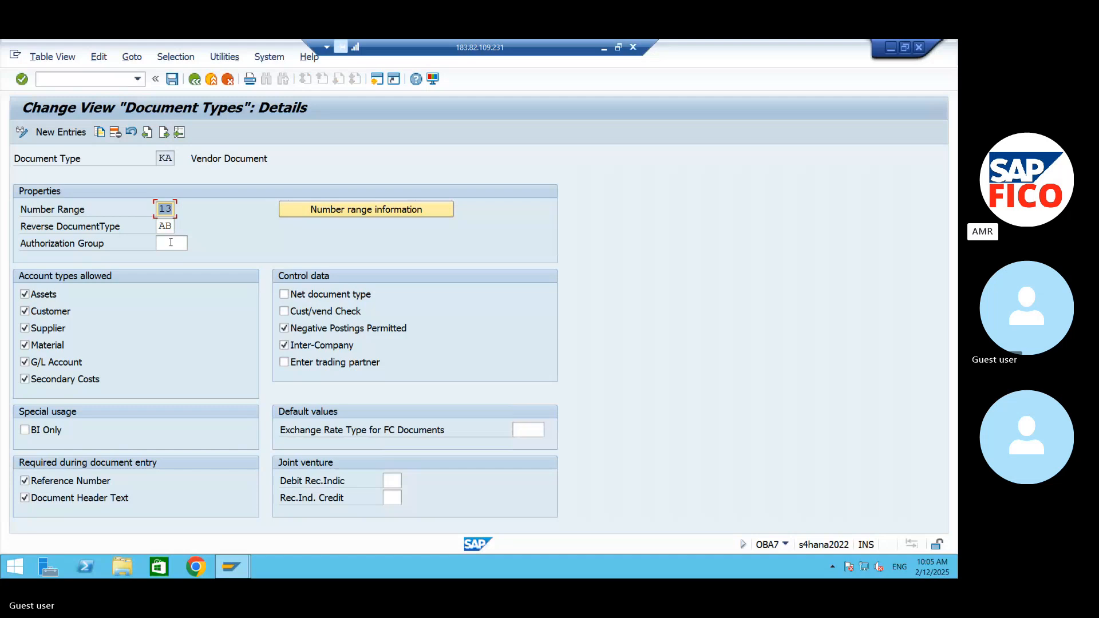
- Go to the number range information of document type KA and open company code AM99's intervals for editing
left_click(344, 211)
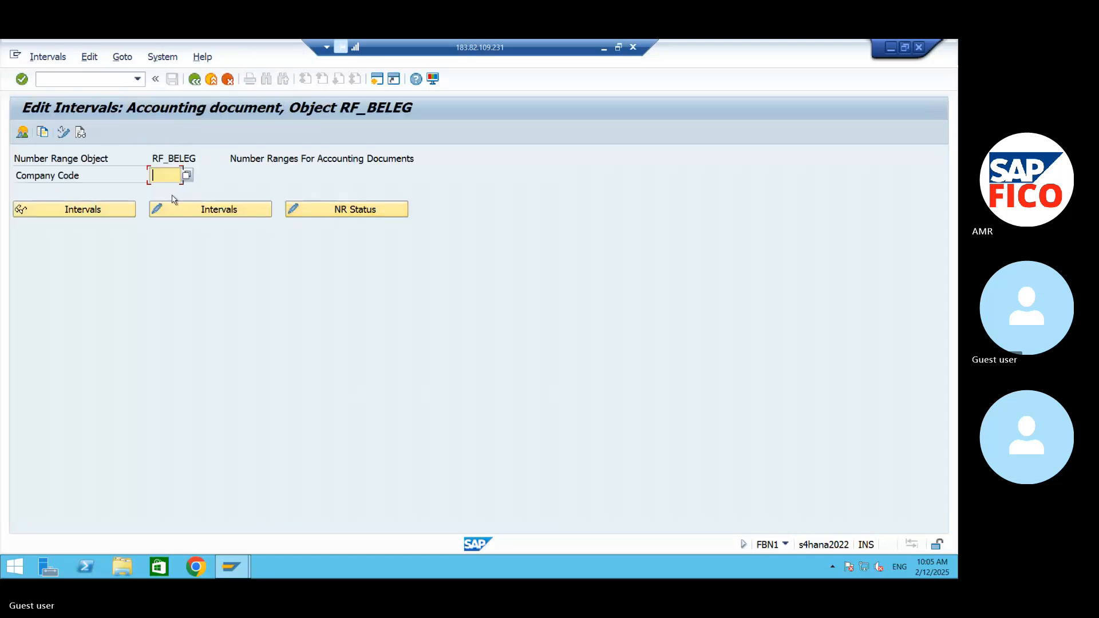
type("AM9")
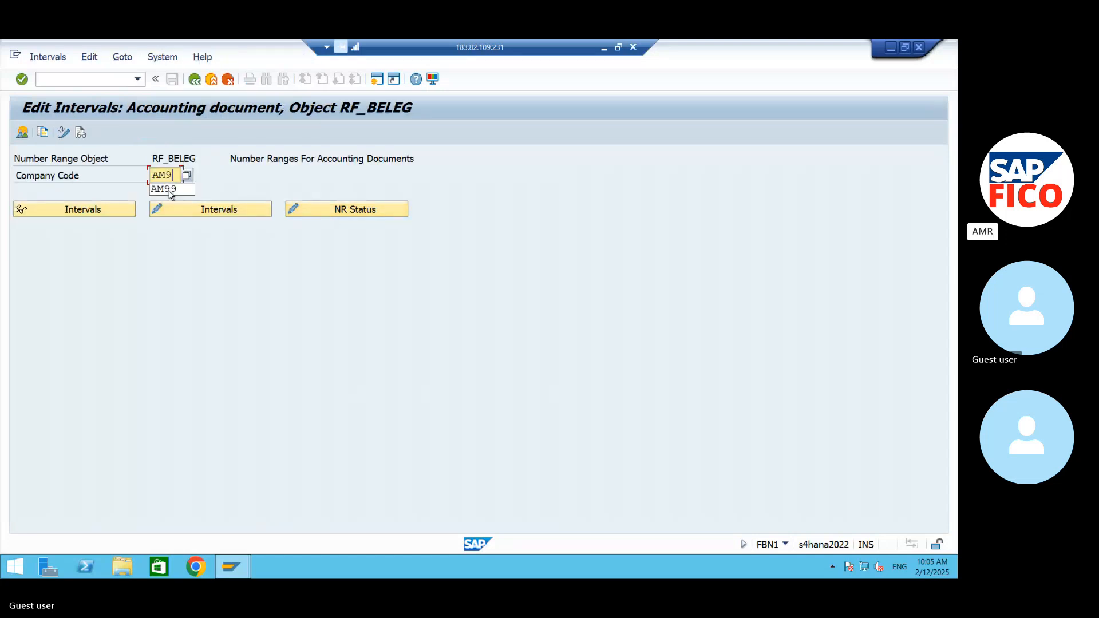
left_click(170, 190)
left_click(193, 204)
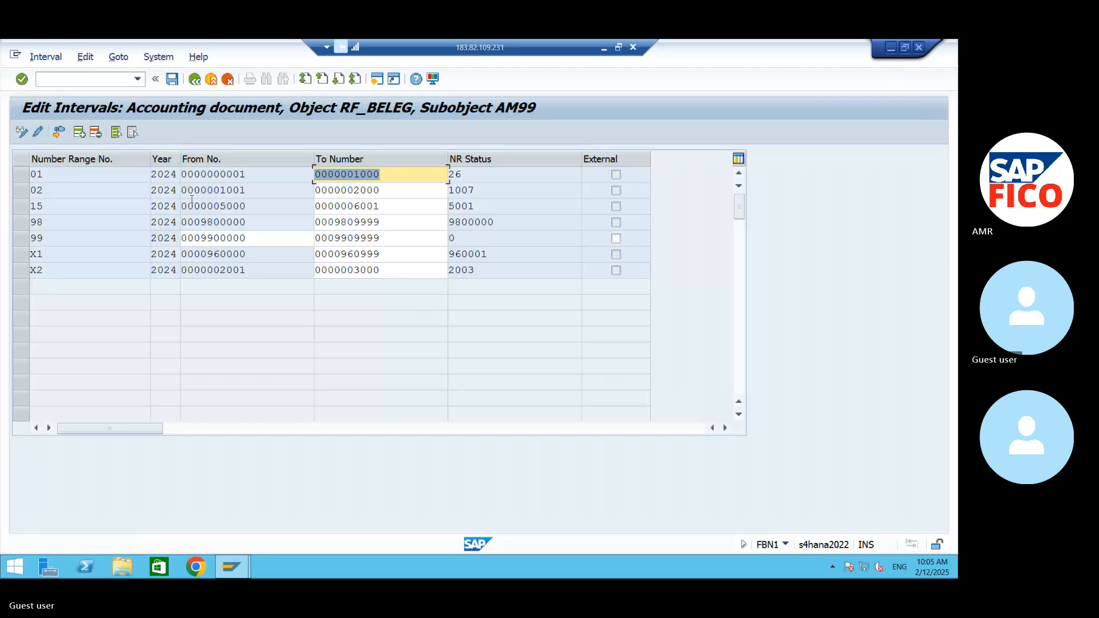
- Add number range interval 13 for year 2024 from 6001 to 7000 and try to save it
left_click(59, 133)
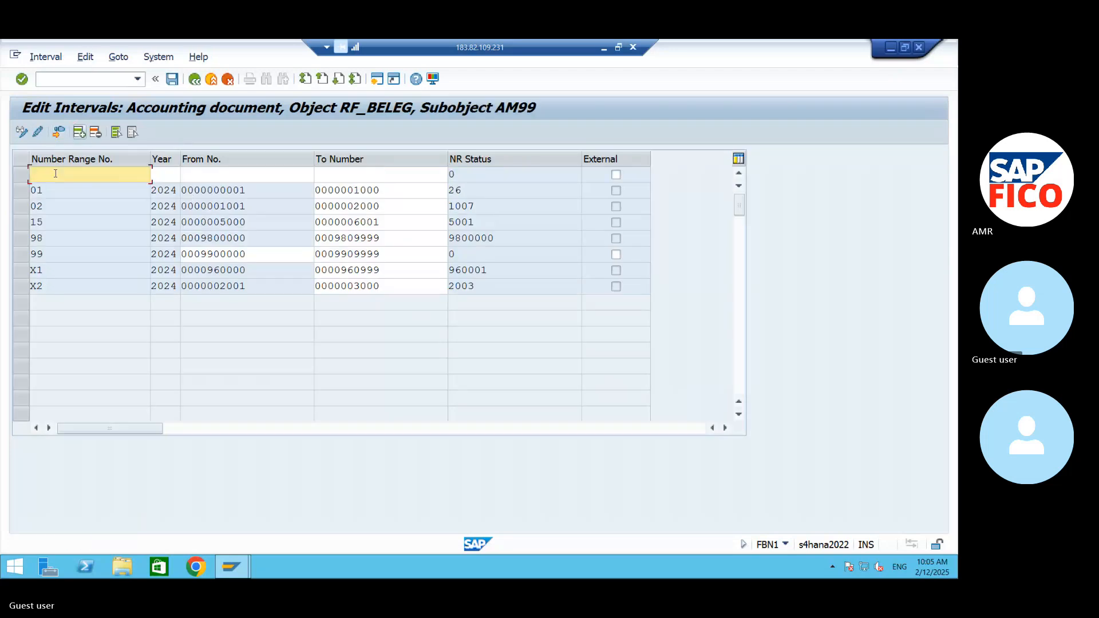
type("13")
key("Tab")
type("20")
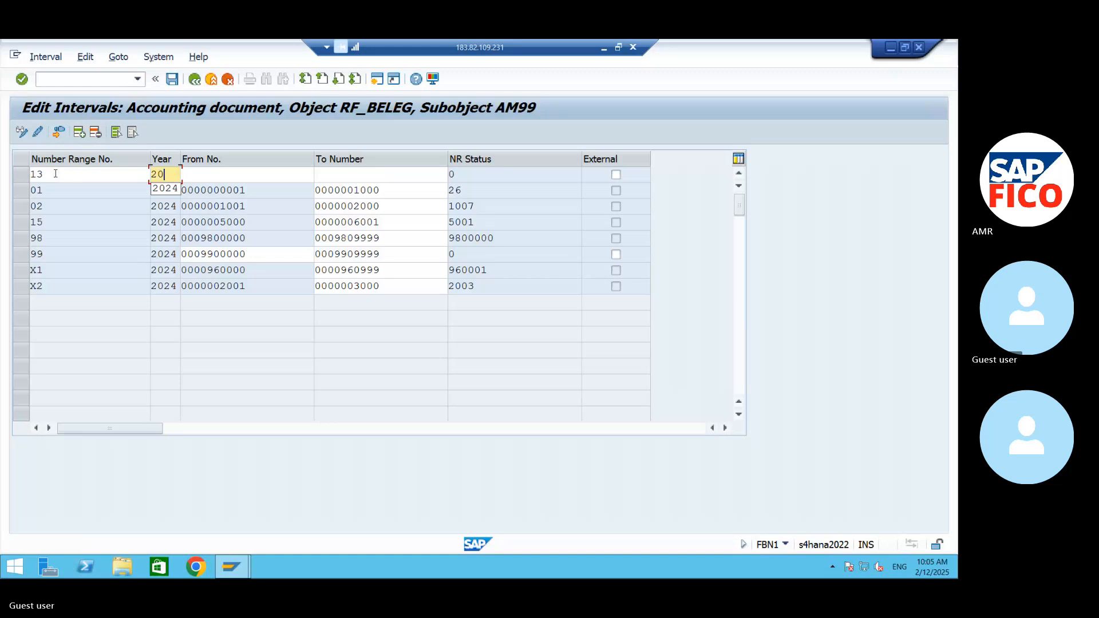
type("24")
key("Tab")
type("60")
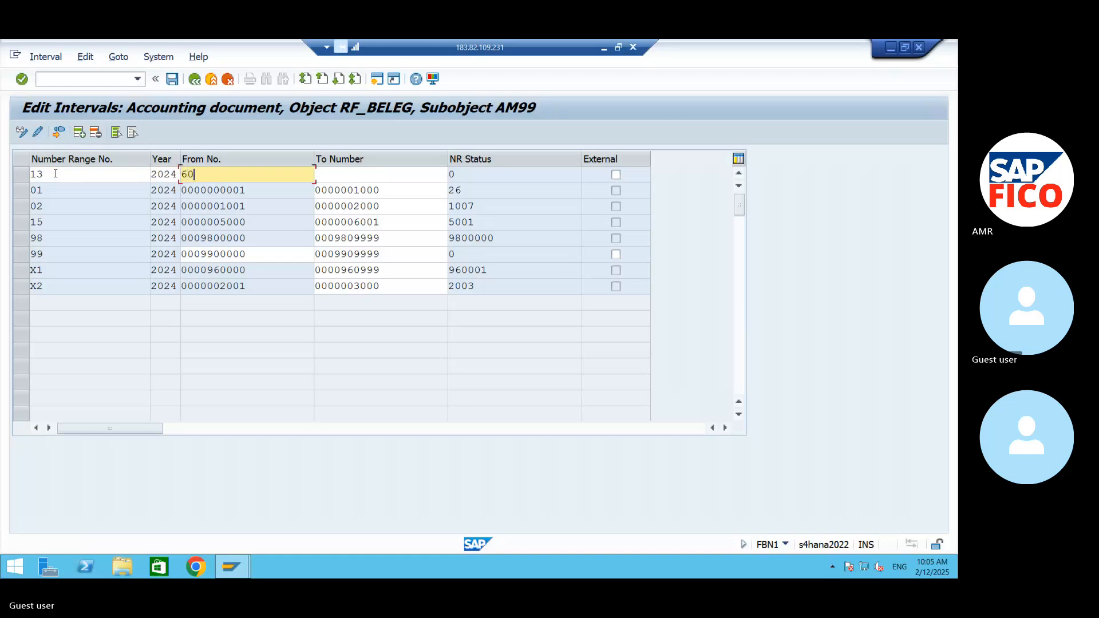
type("00")
key("BackSpace")
type("1")
key("Tab")
type("7")
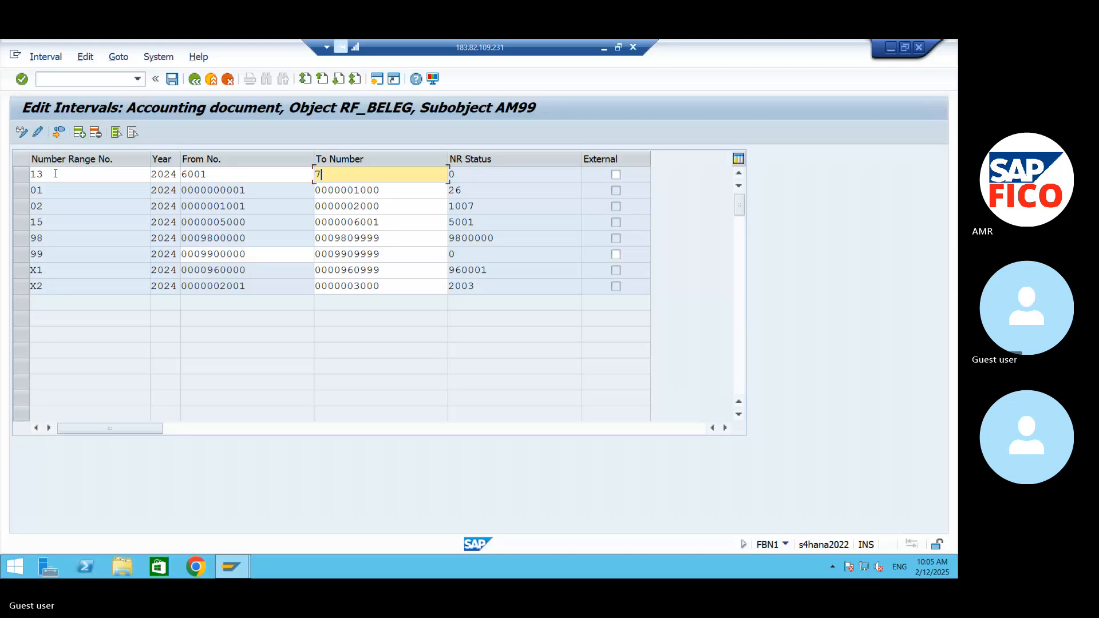
type("000")
key("Return")
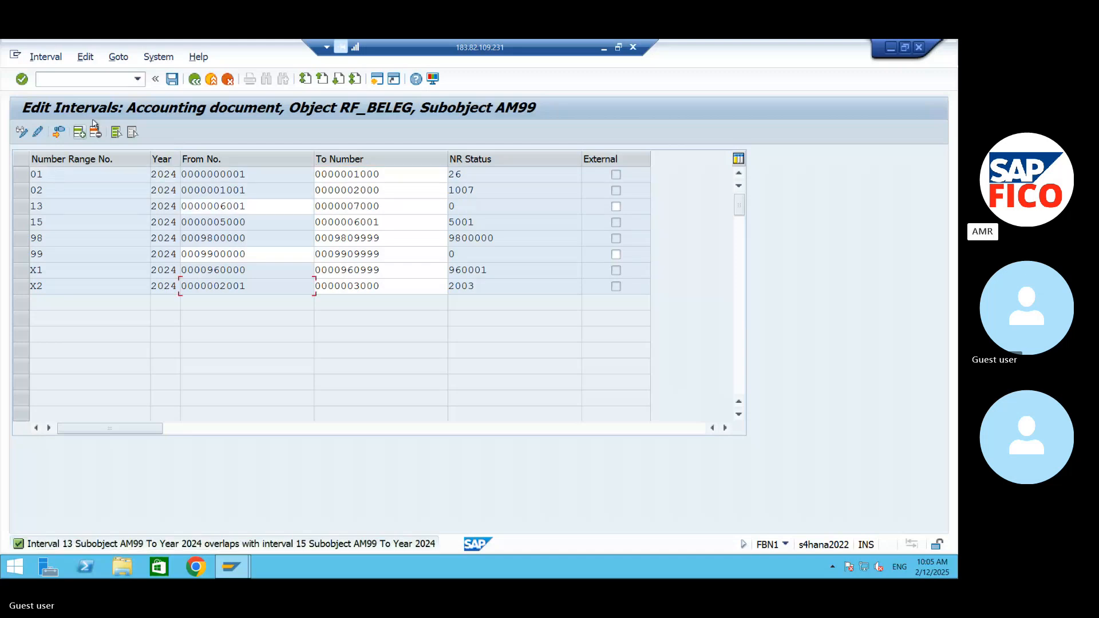
left_click(172, 79)
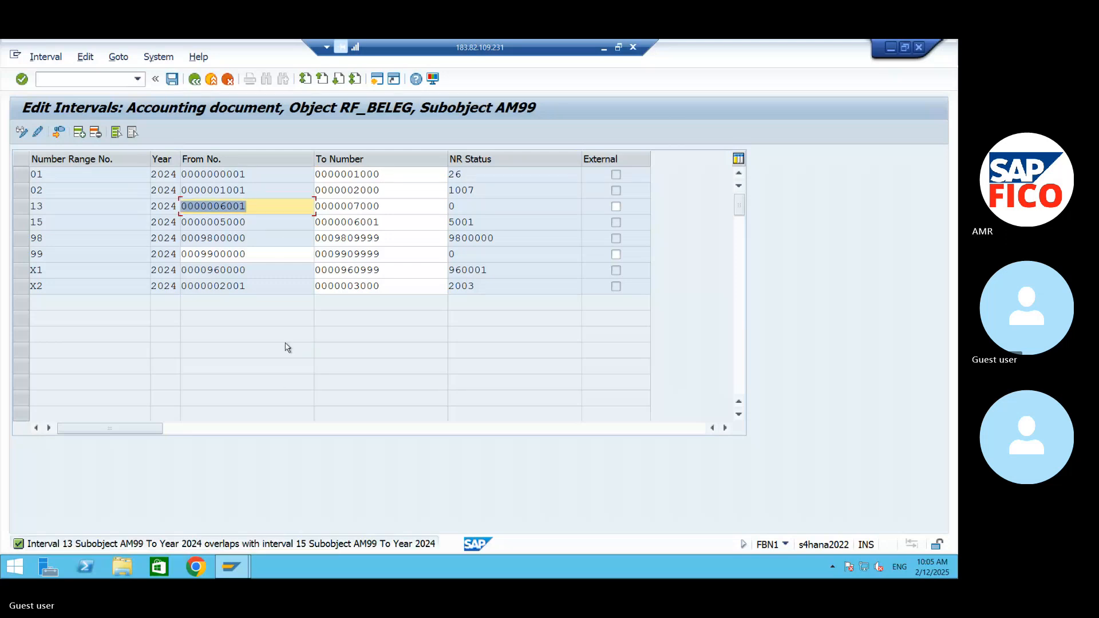
- Set the From number of interval 13 to 7001
left_click(262, 203)
key("BackSpace")
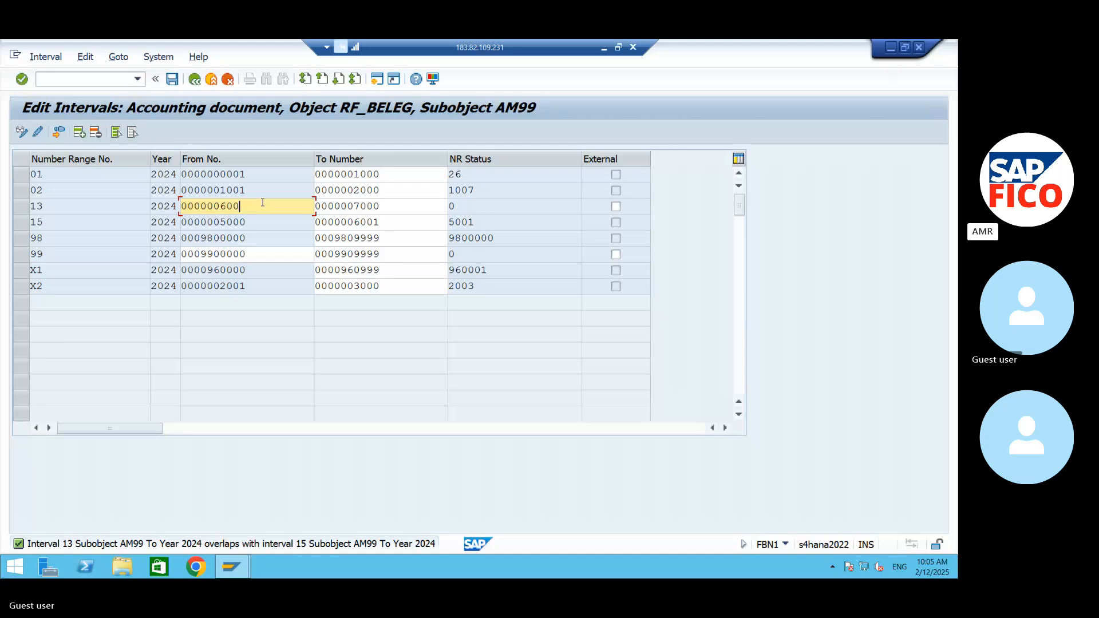
key("BackSpace")
key("BackSpace")
key("BackSpace")
type("7")
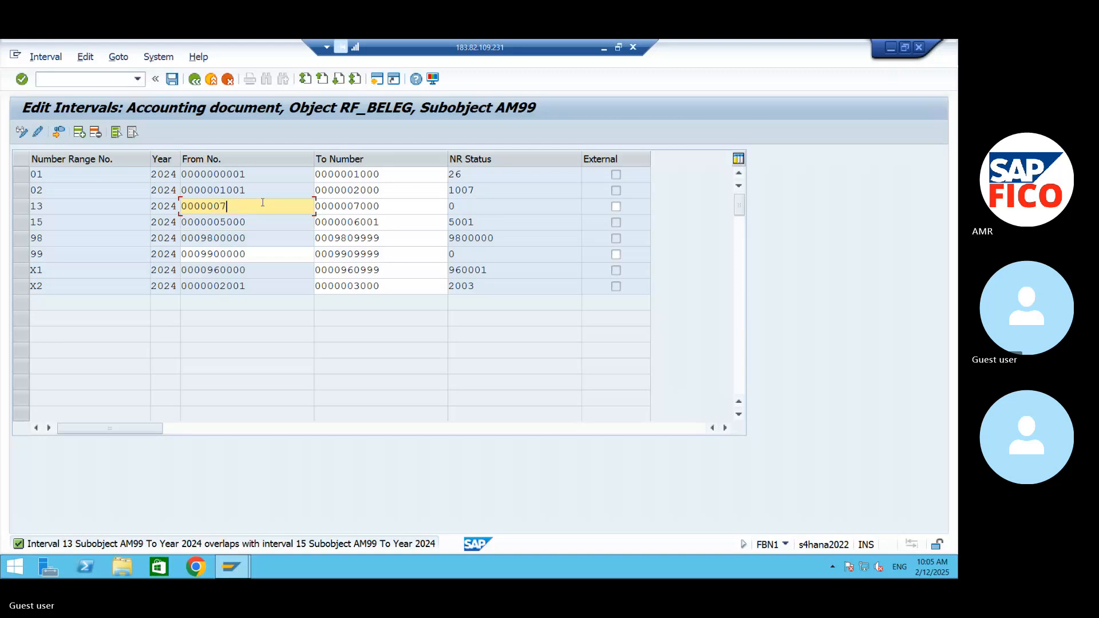
type("000")
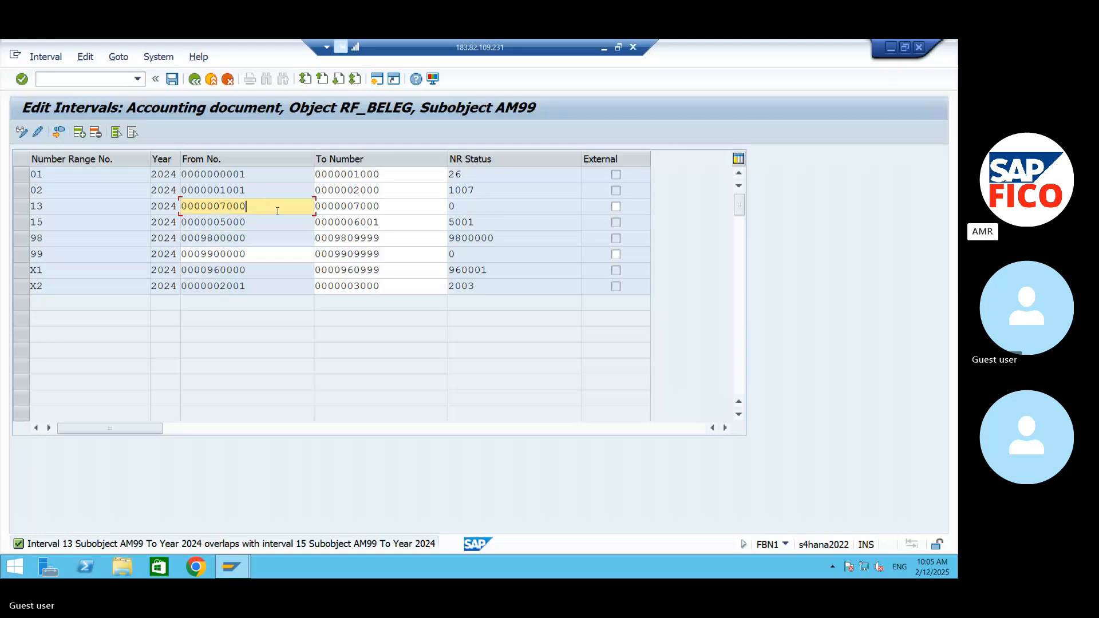
key("BackSpace")
type("1")
- Set the To number of interval 13 to 8000 and save the intervals, accepting the transport notice
left_click(414, 212)
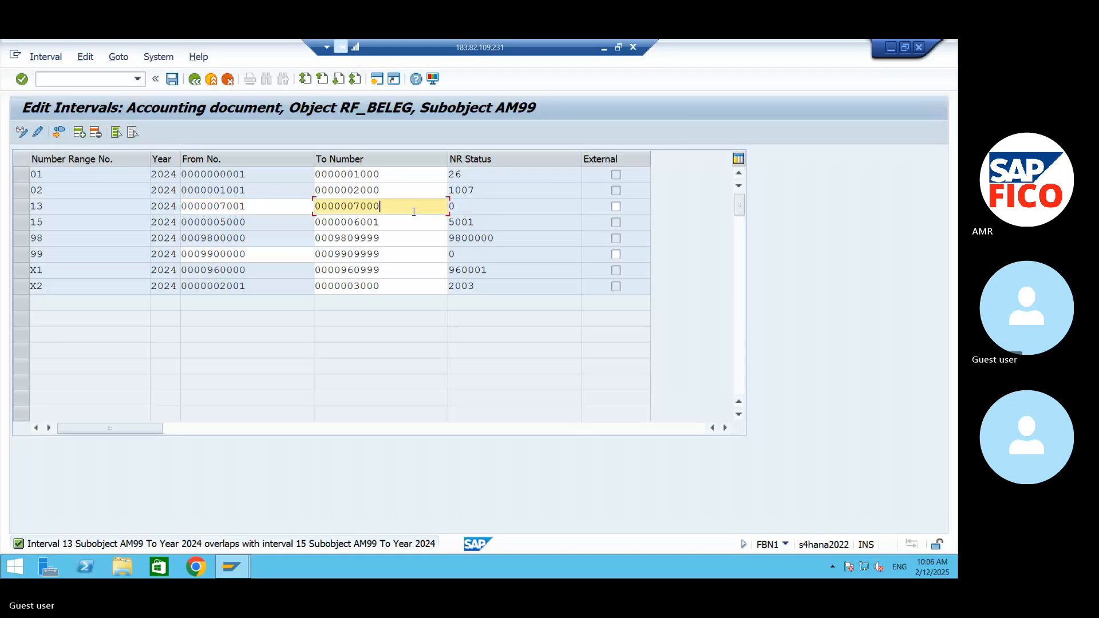
key("BackSpace")
key("BackSpace")
key("BackSpace")
key("BackSpace")
type("8")
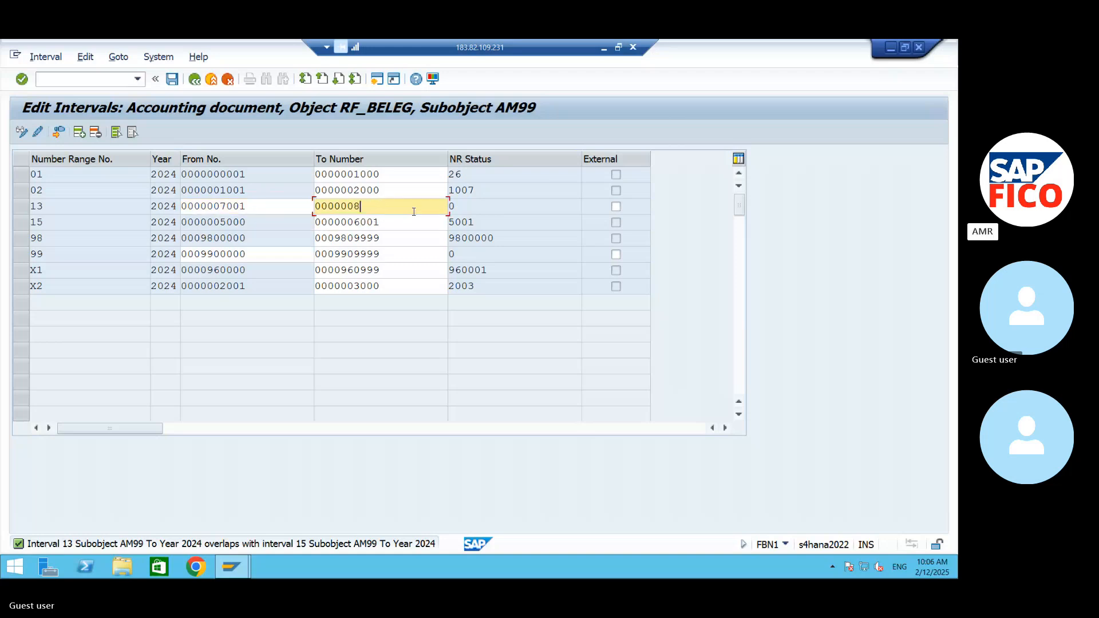
type("000")
key("Return")
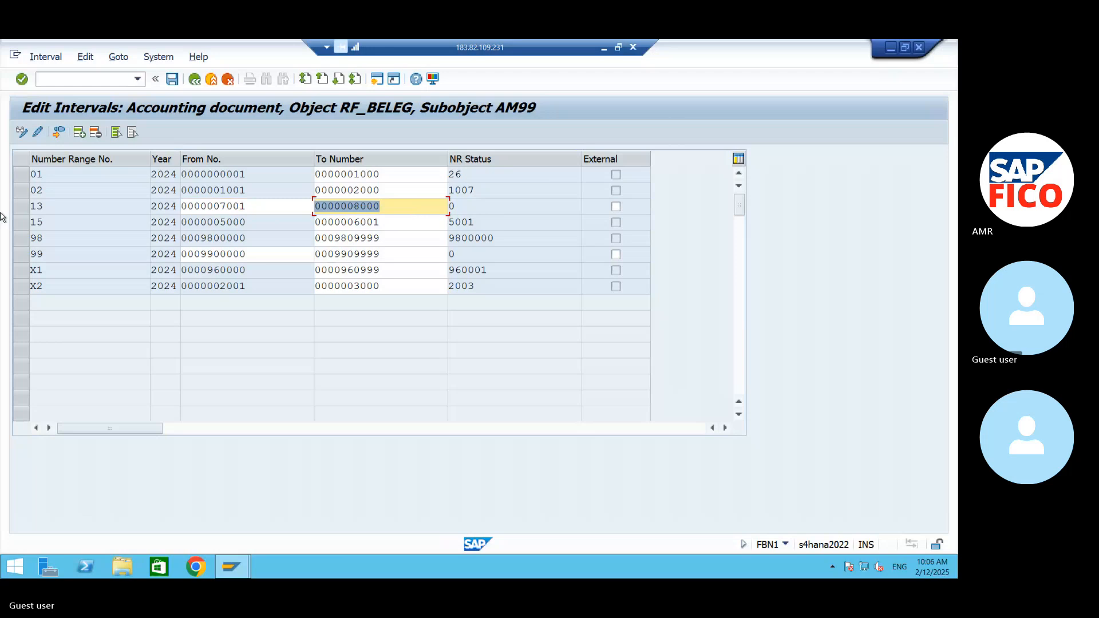
left_click(172, 79)
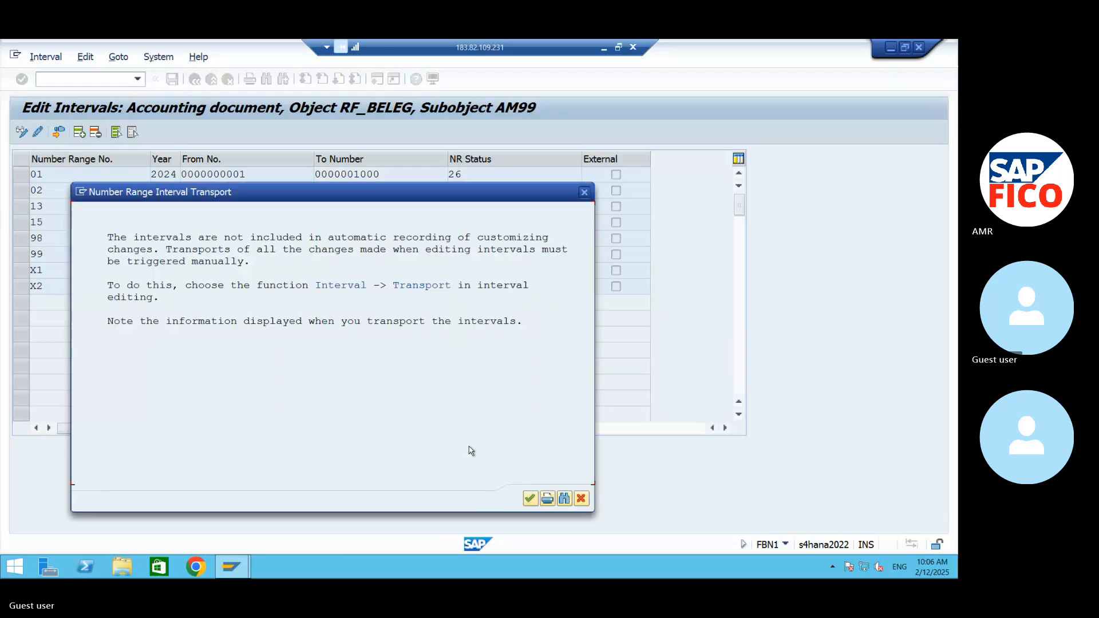
left_click(530, 499)
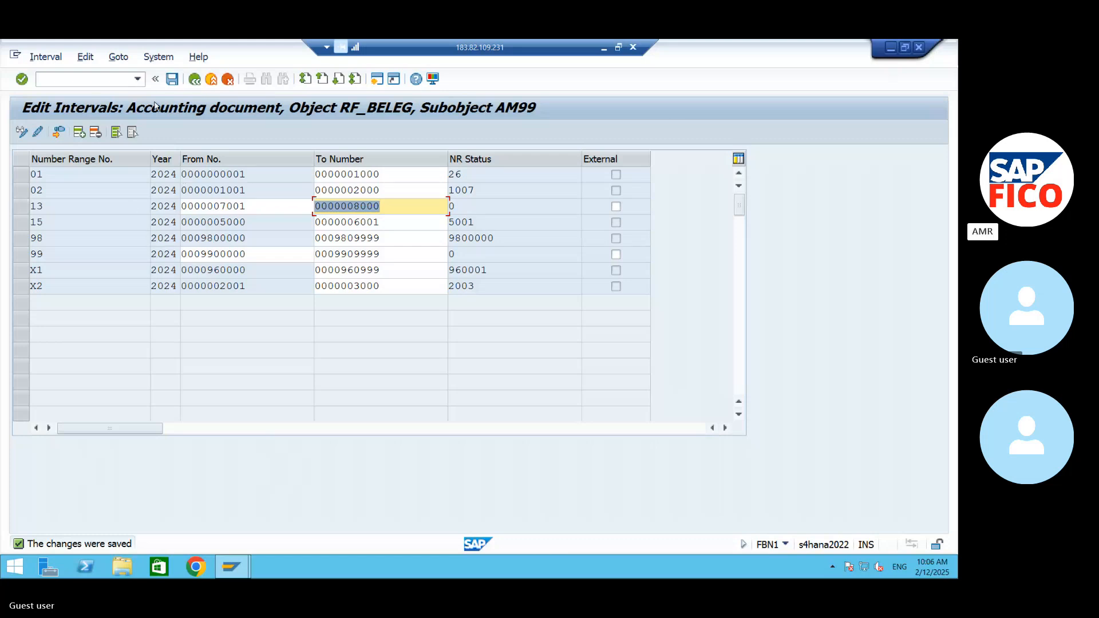
- Return to the document types overview and open the details of vendor invoice type KR
left_click(195, 79)
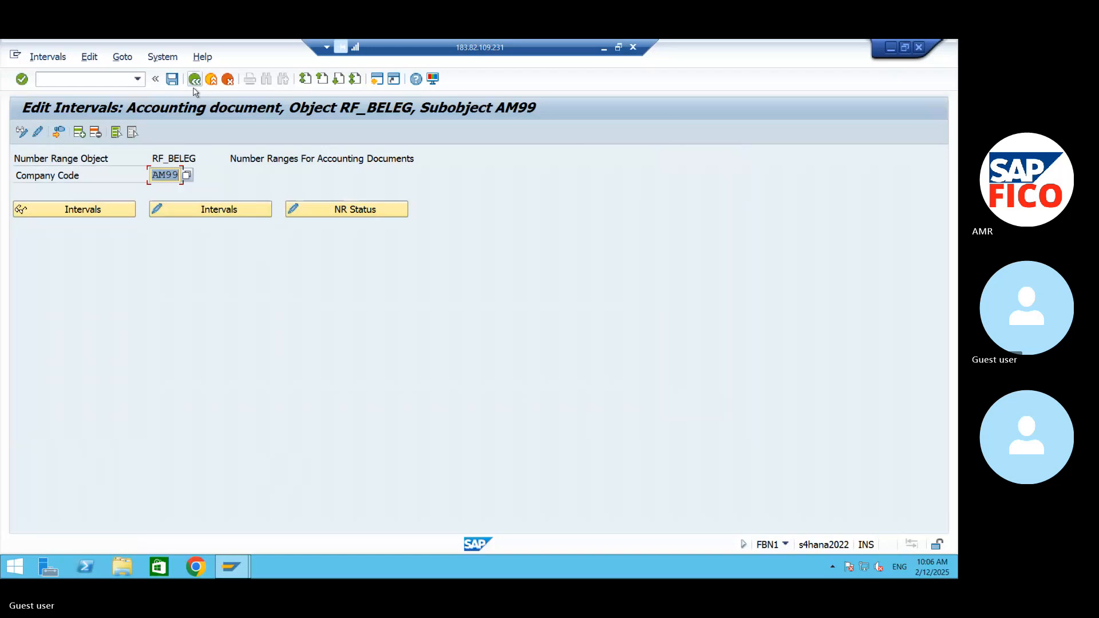
left_click(194, 79)
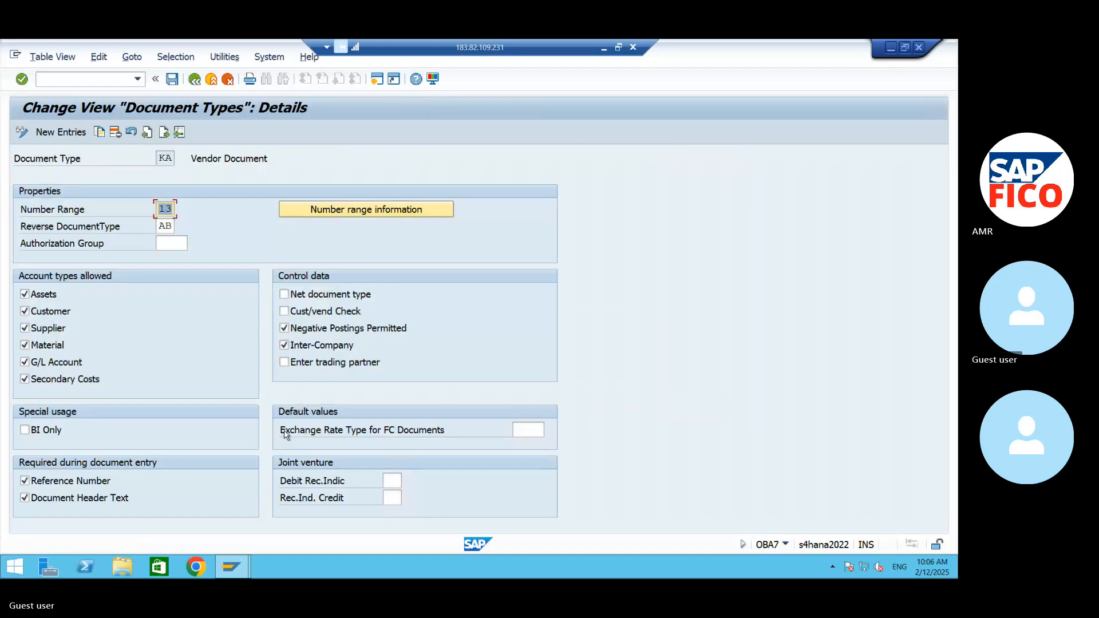
left_click(195, 79)
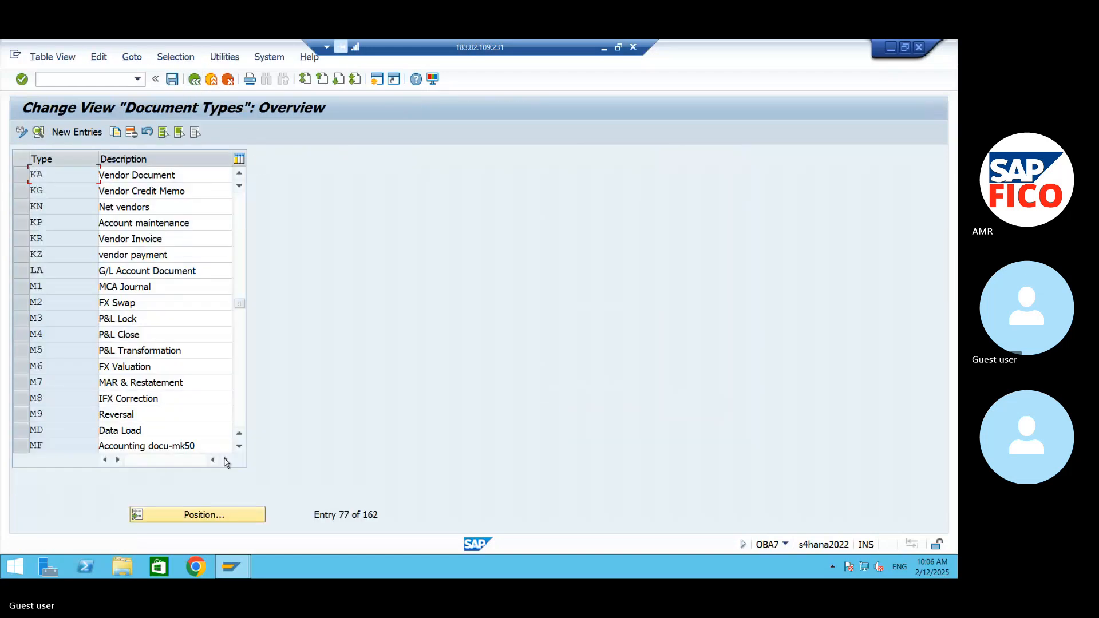
double_click(60, 238)
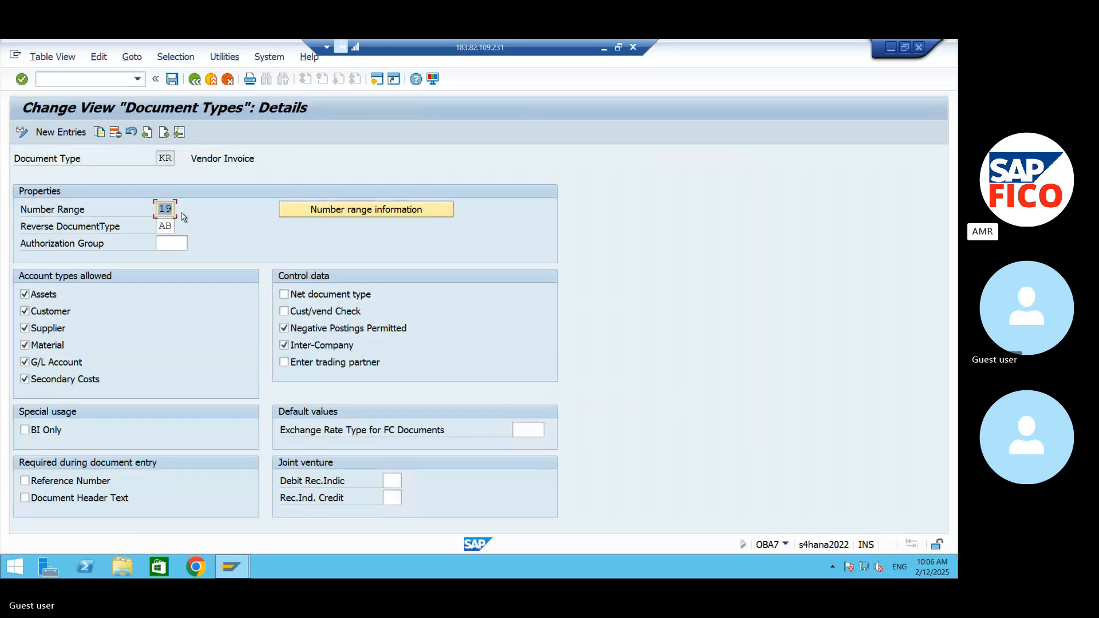
- Go to the number range information of document type KR and open company code AM99's intervals for editing
left_click(340, 209)
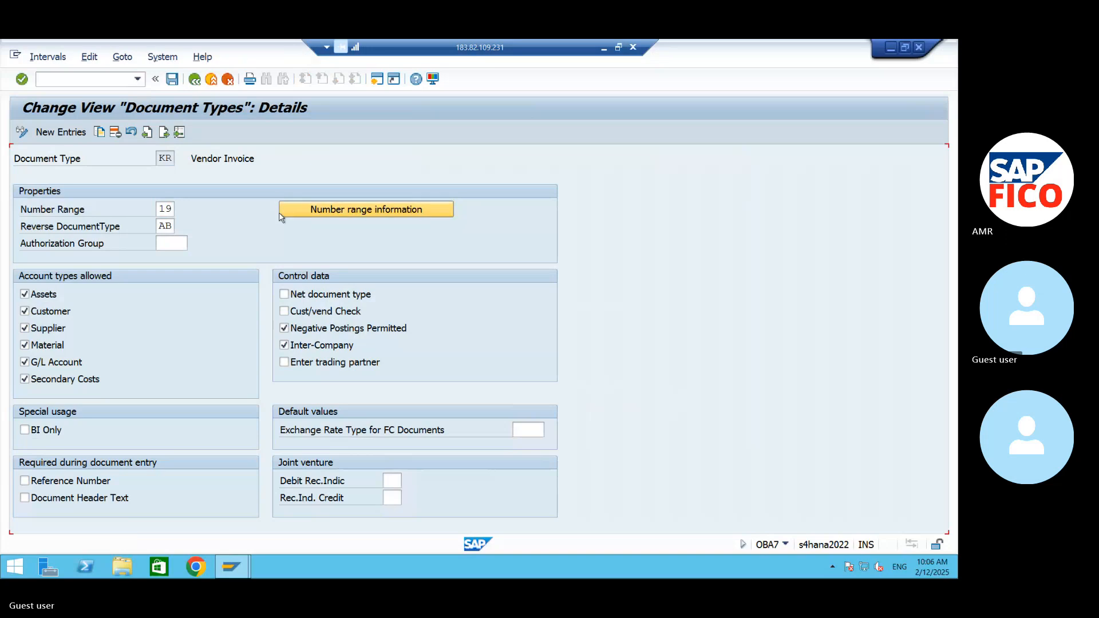
type("AM9")
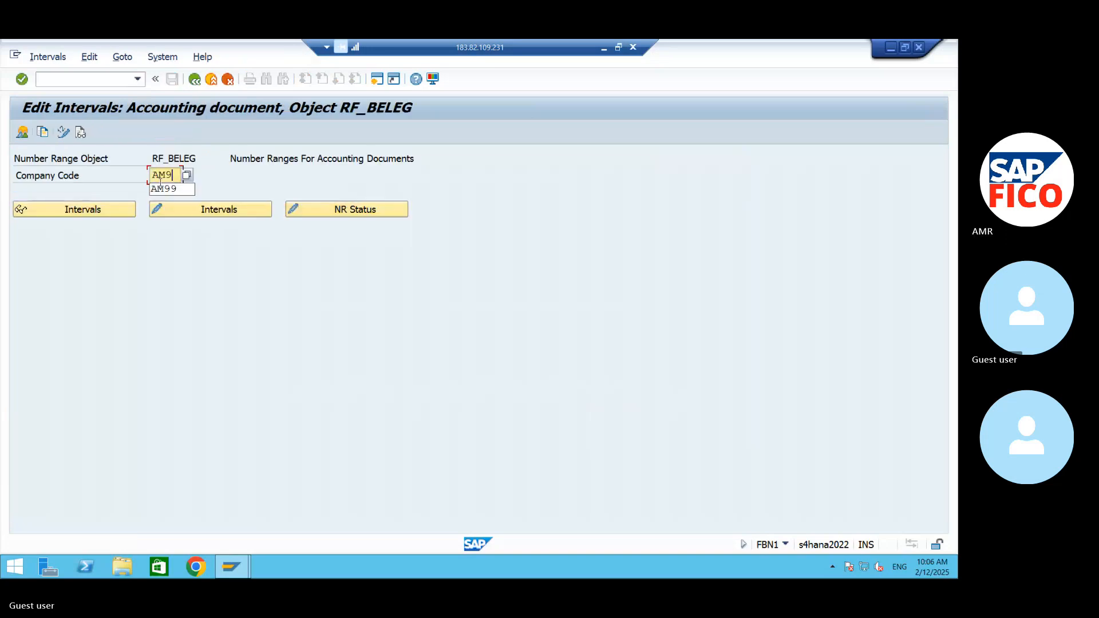
type("9")
left_click(191, 209)
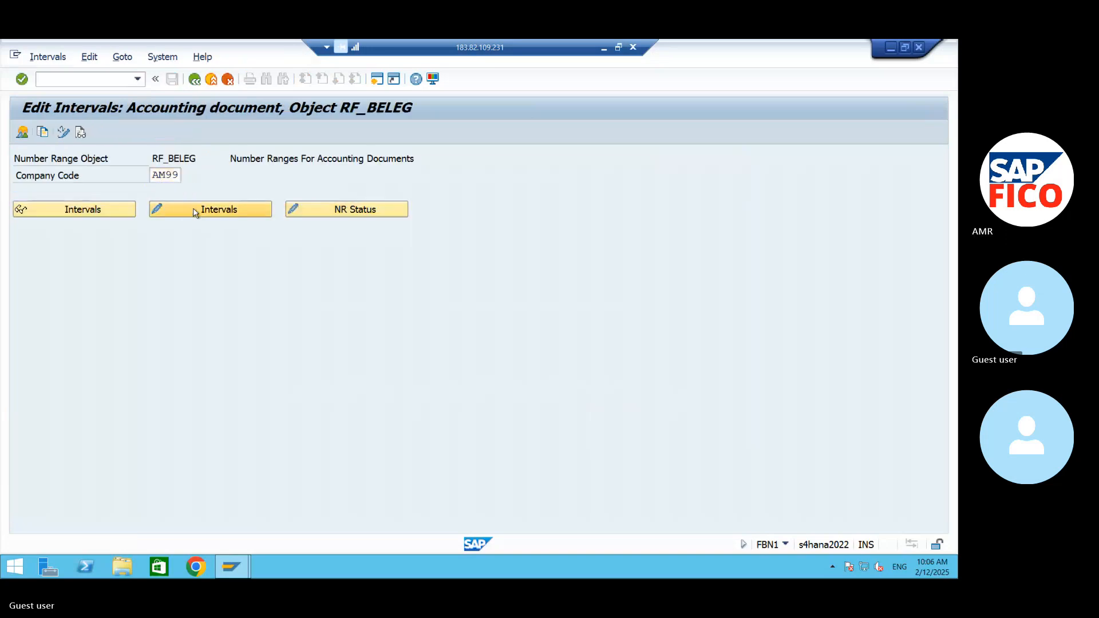
- Add number range interval 19 for year 2024 from 8001 to 9000 and save it, accepting the transport notice
left_click(79, 132)
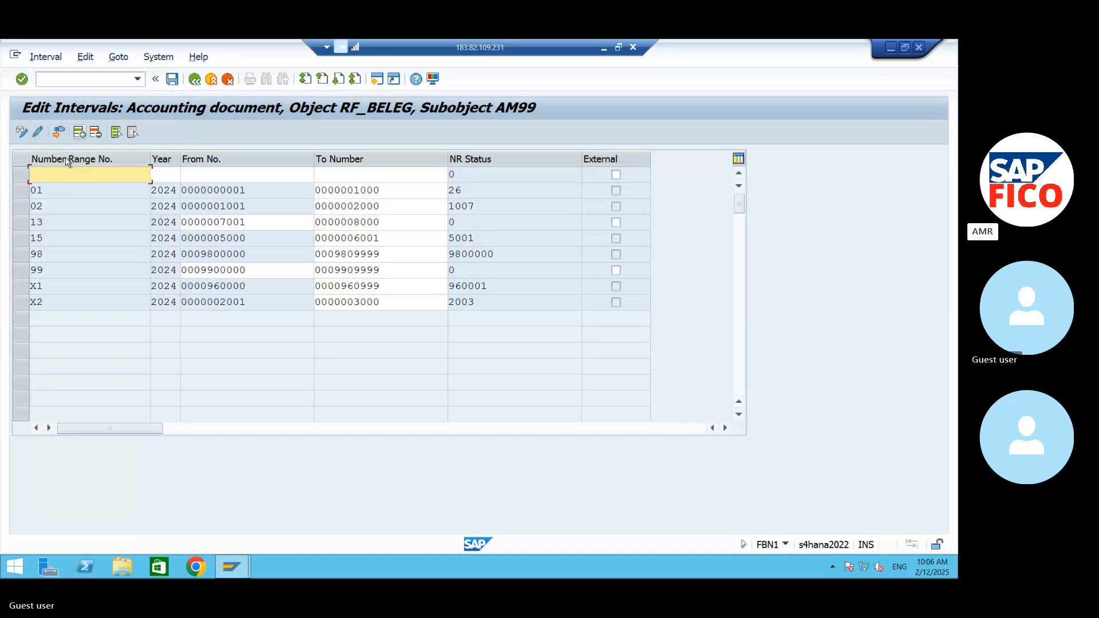
type("19 ")
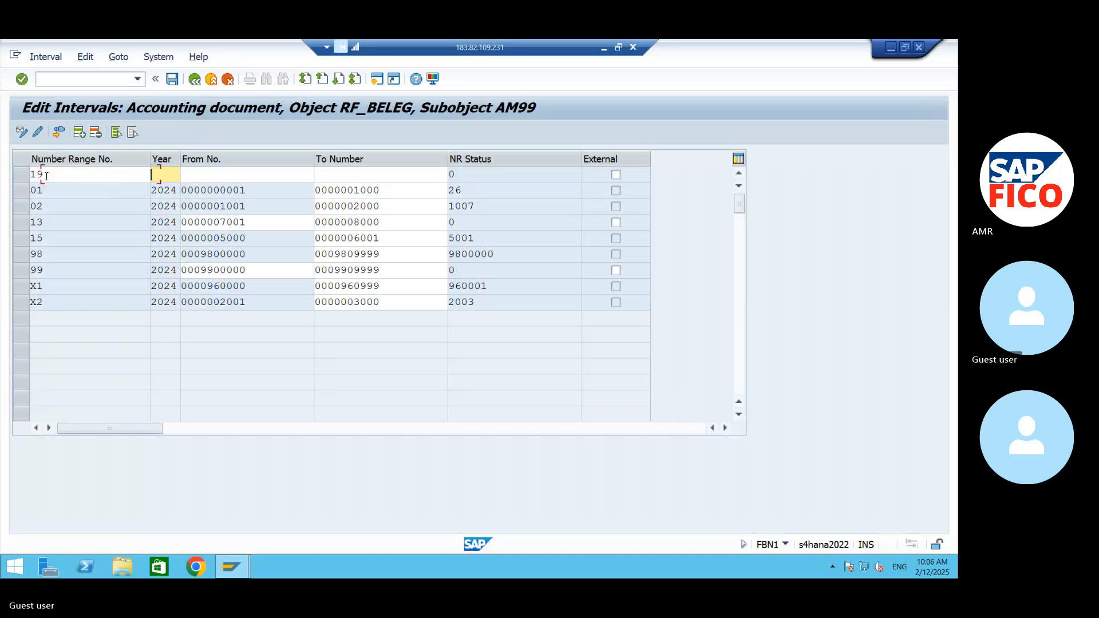
type("2024")
key("Tab")
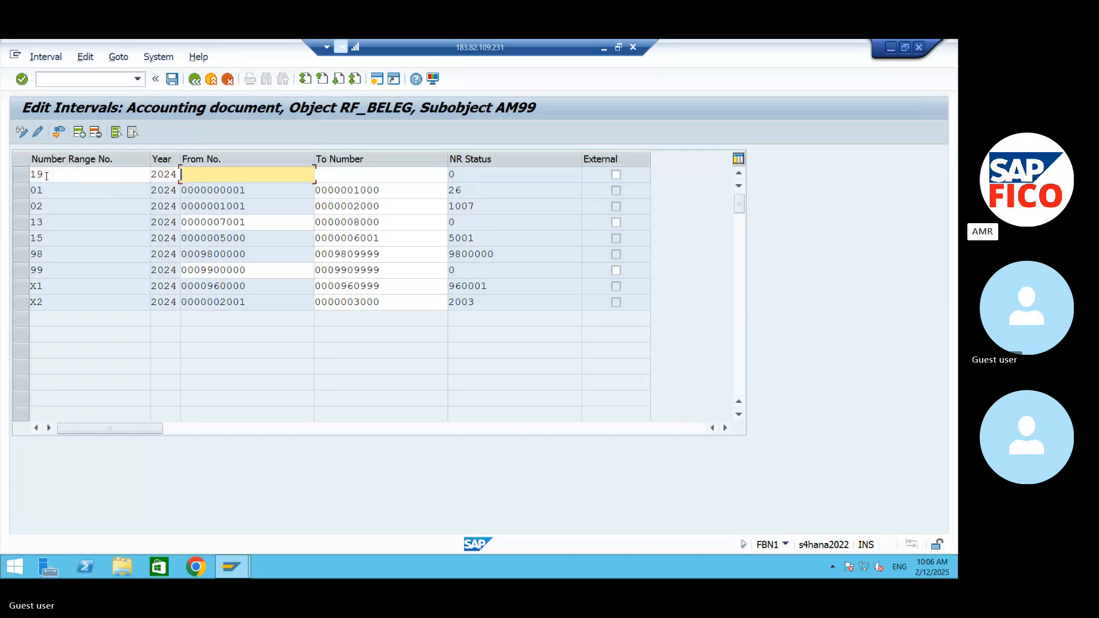
type("8001")
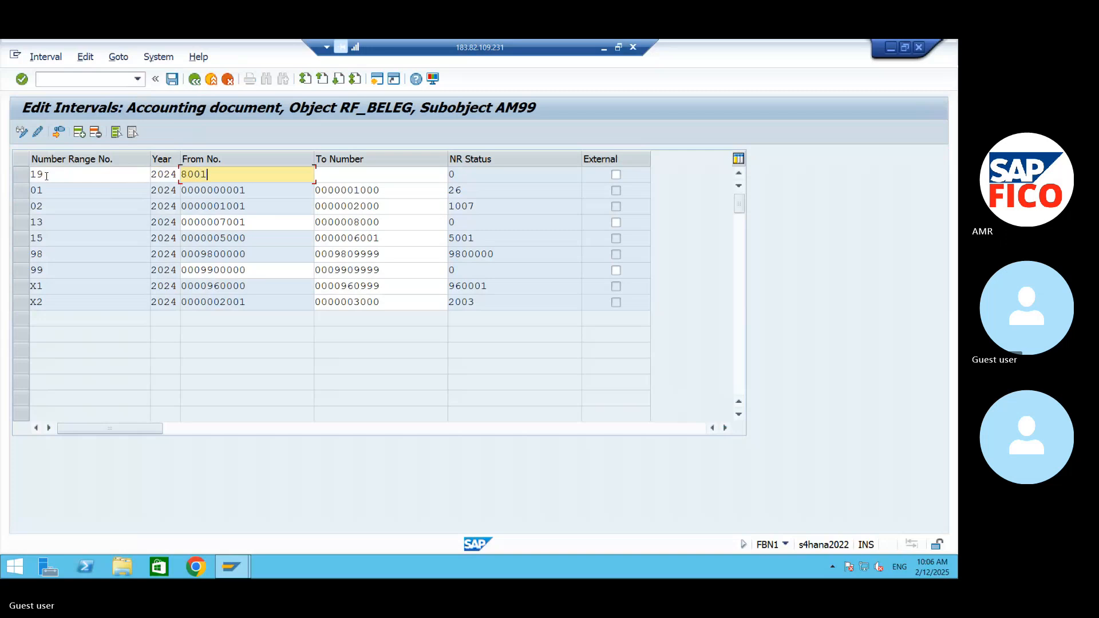
key("Tab")
type("90")
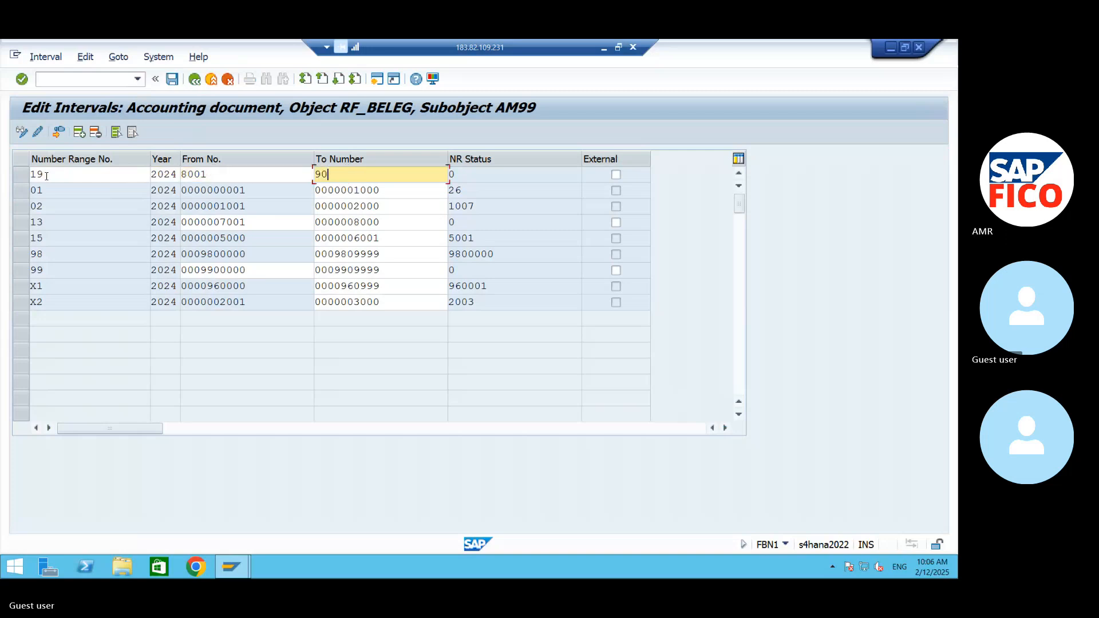
type("00")
key("Return")
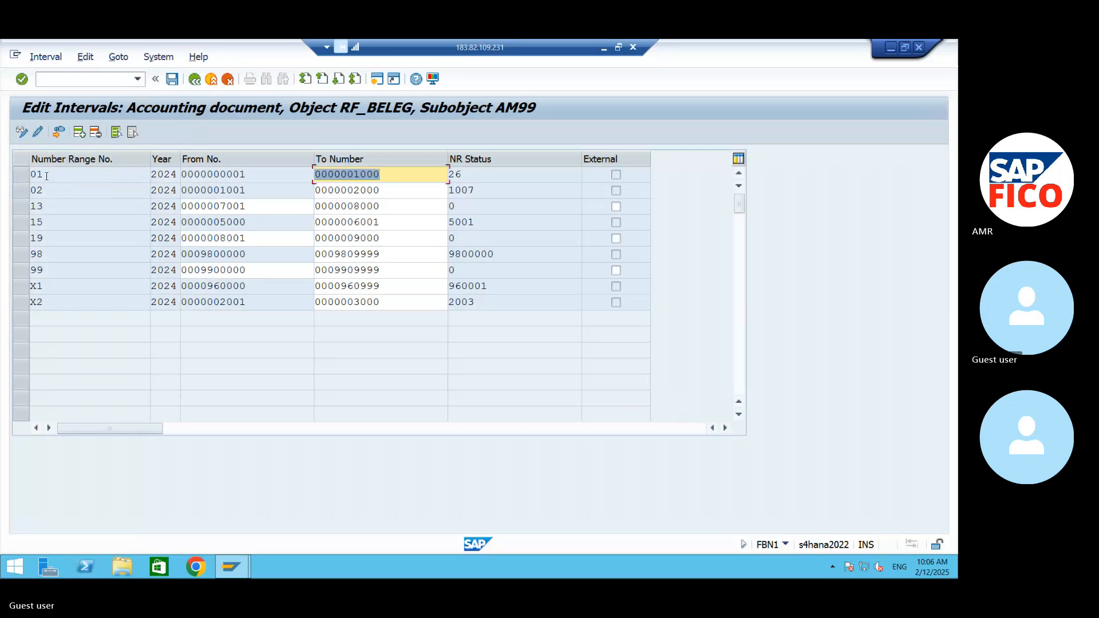
left_click(172, 79)
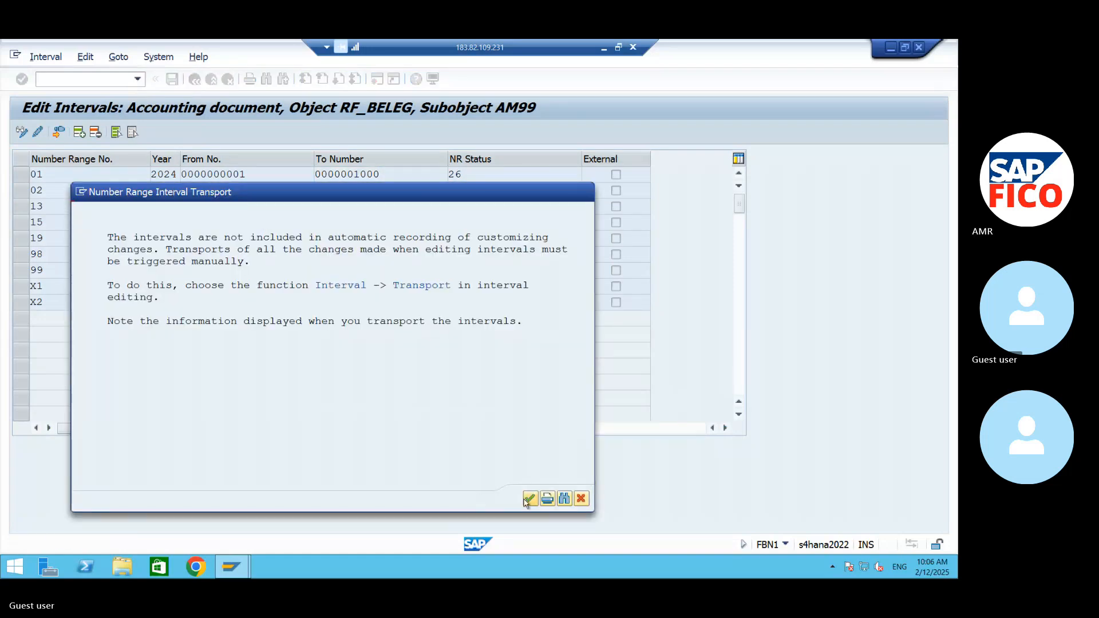
left_click(528, 499)
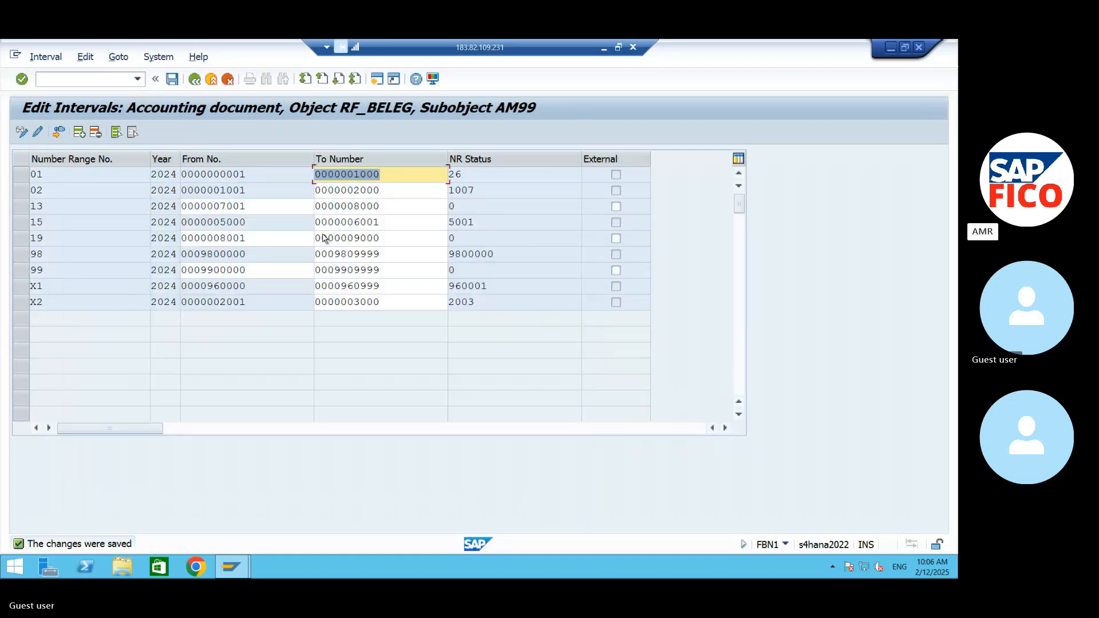
- Return to the document types overview and open the details of vendor credit memo type KG
left_click(194, 80)
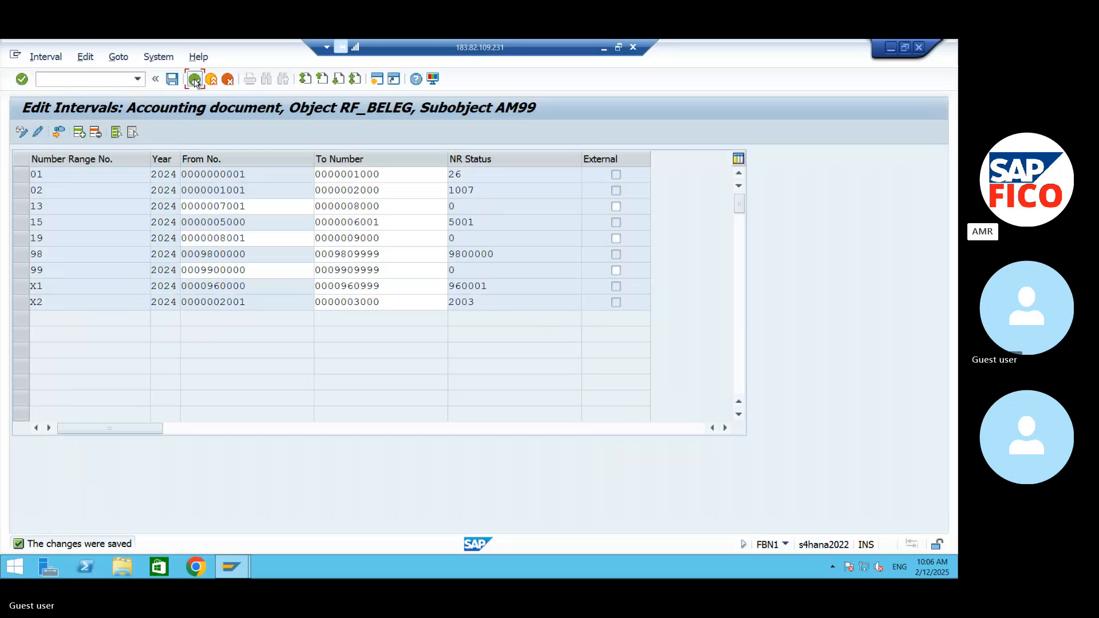
left_click(194, 80)
left_click(194, 79)
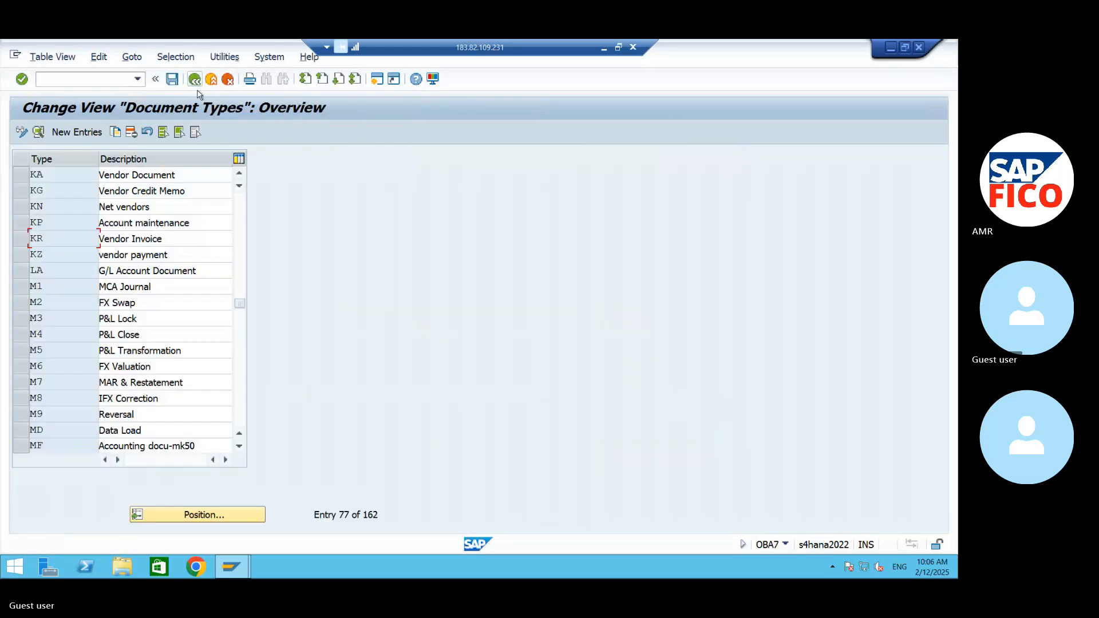
left_click(37, 189)
double_click(37, 189)
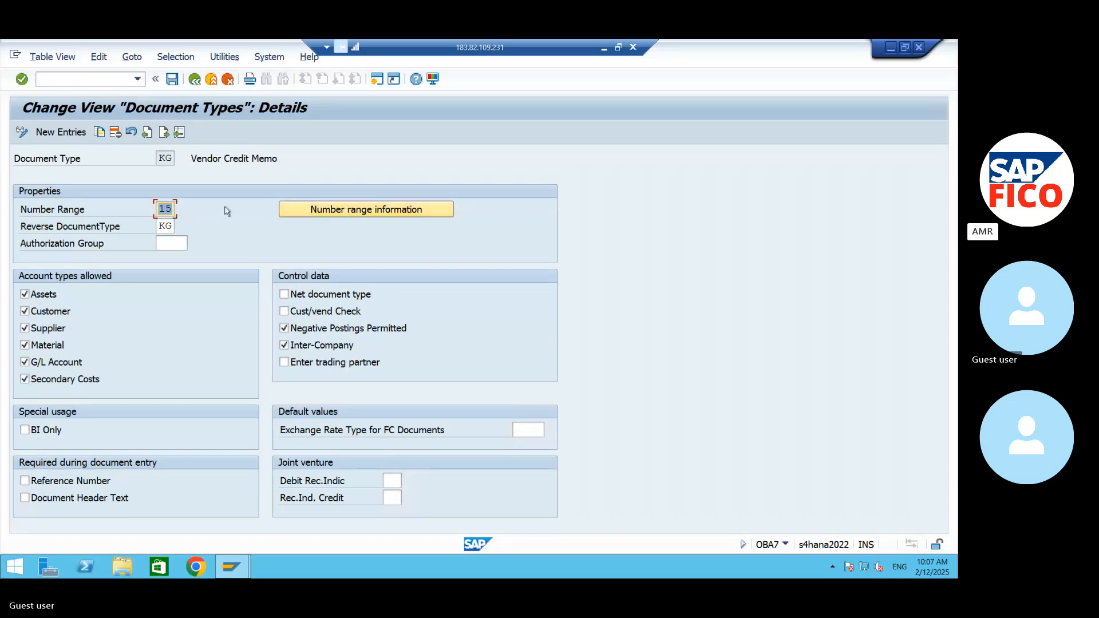
- Set the number range of document type KG to 17 and save the change
left_click(171, 209)
key("BackSpace")
type("7")
key("Return")
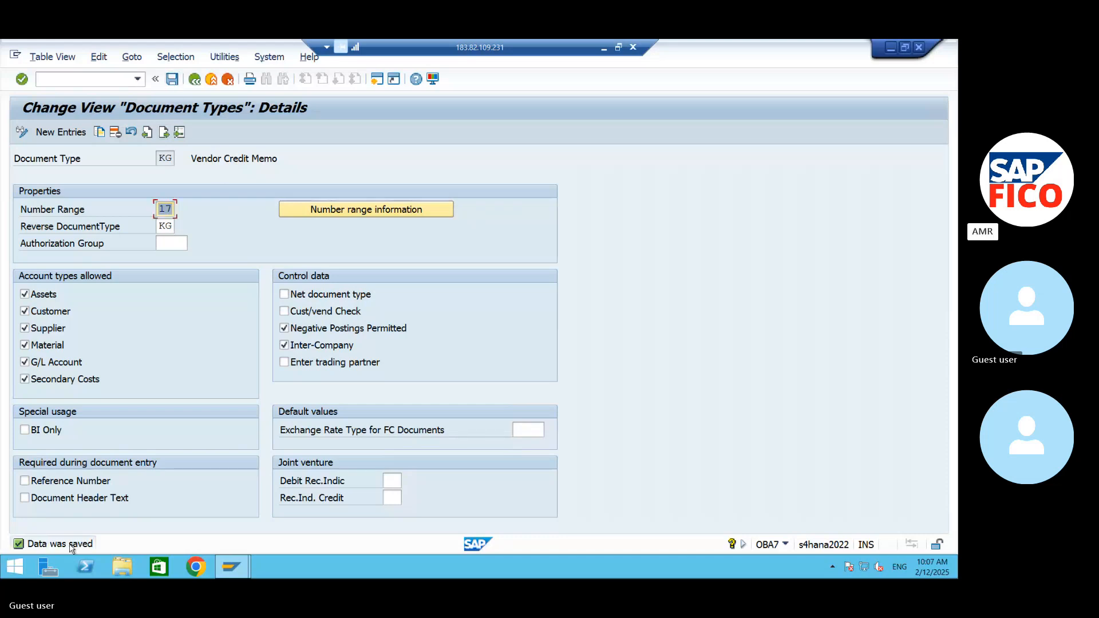
- Go to the number range information of document type KG and open company code AM99's intervals for editing
left_click(372, 213)
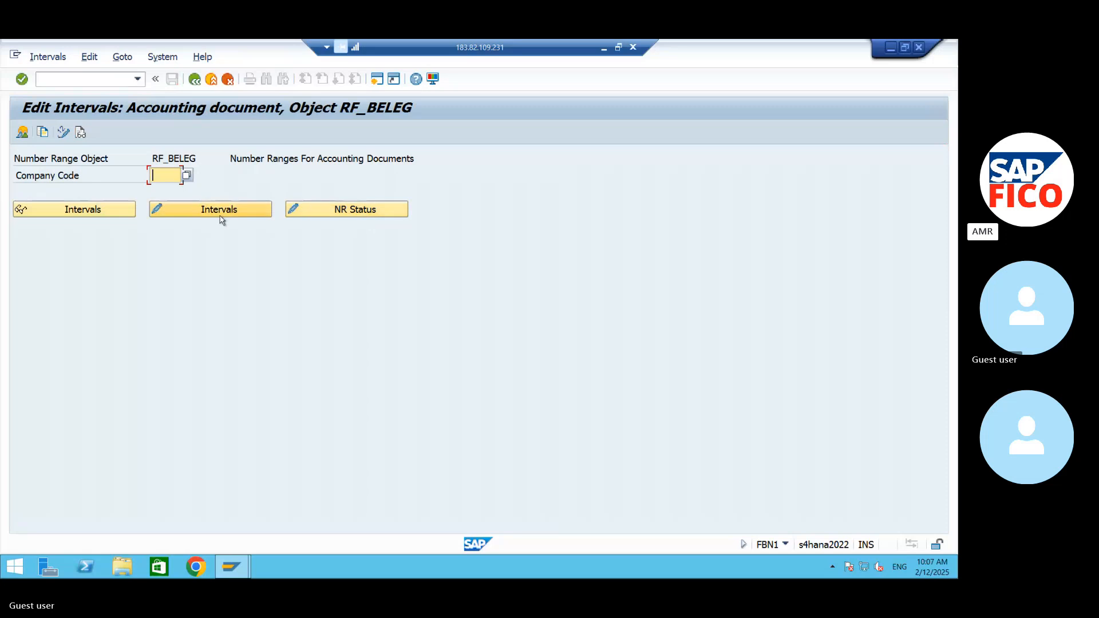
type("AM9")
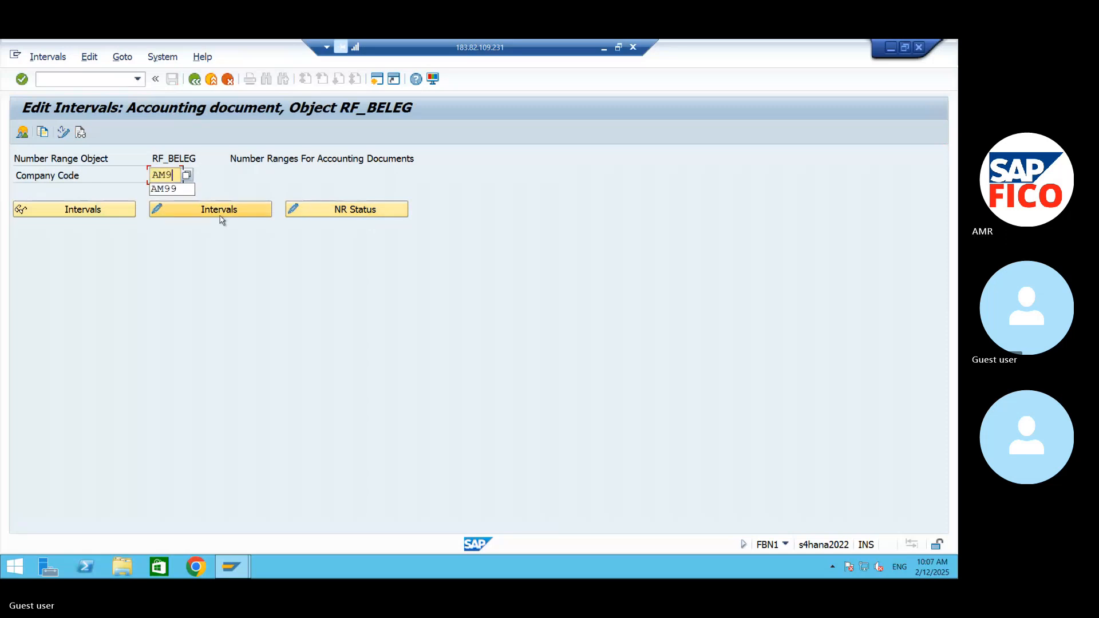
type("9")
left_click(218, 213)
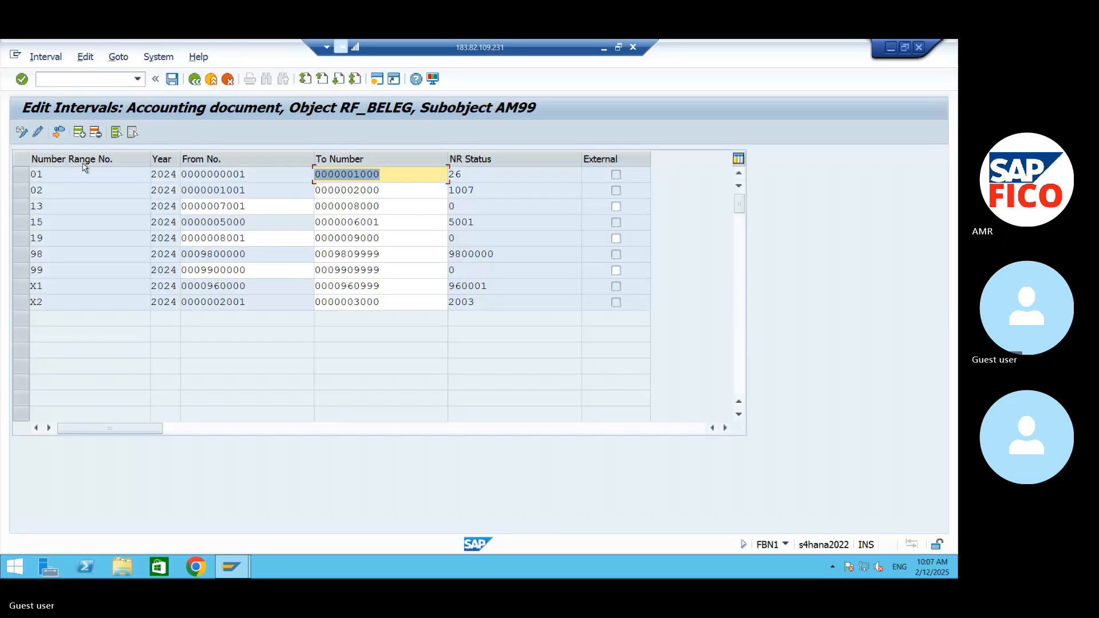
- Add number range interval 17 for year 2024 from 9001 to 10000 and save it, accepting the transport notice
left_click(79, 132)
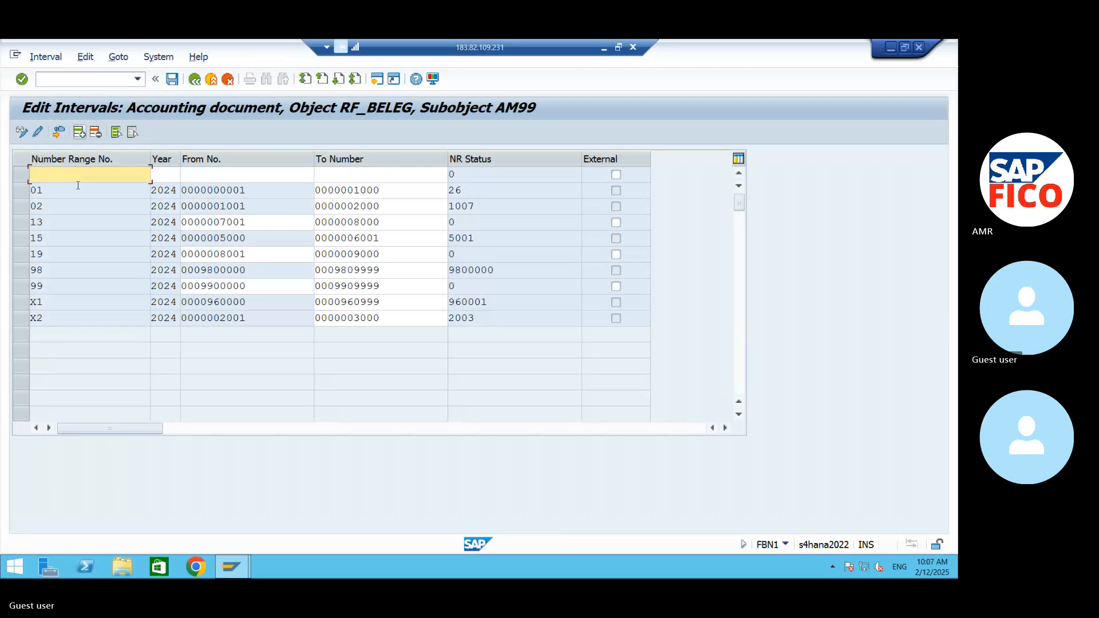
type("17")
key("Tab")
type("2")
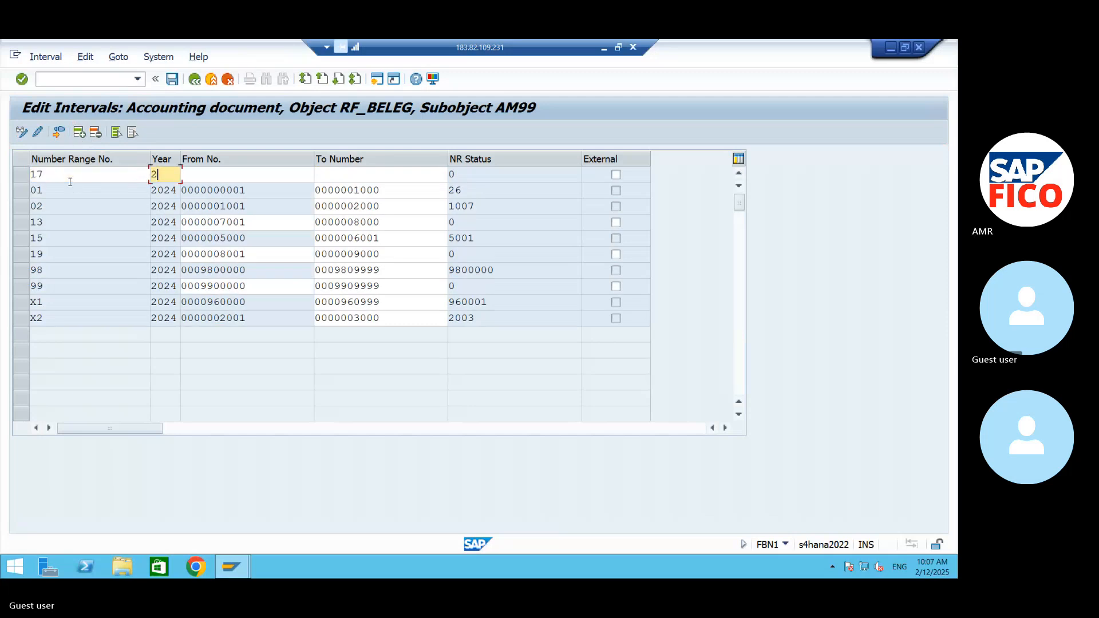
type("024")
key("Tab")
type("9")
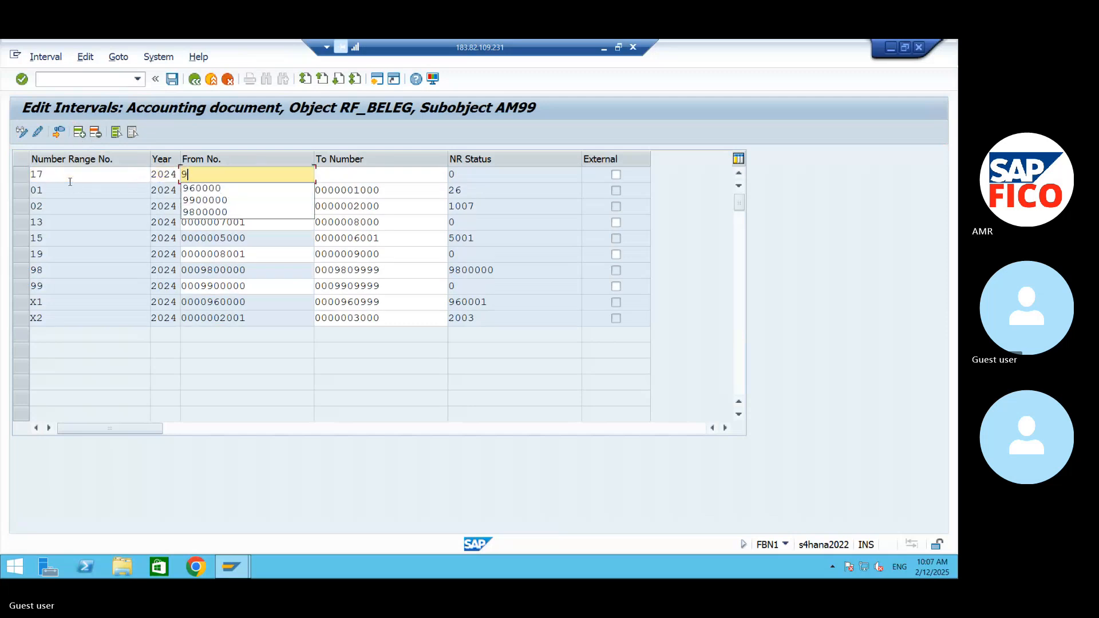
type("001")
key("Tab")
type("1000")
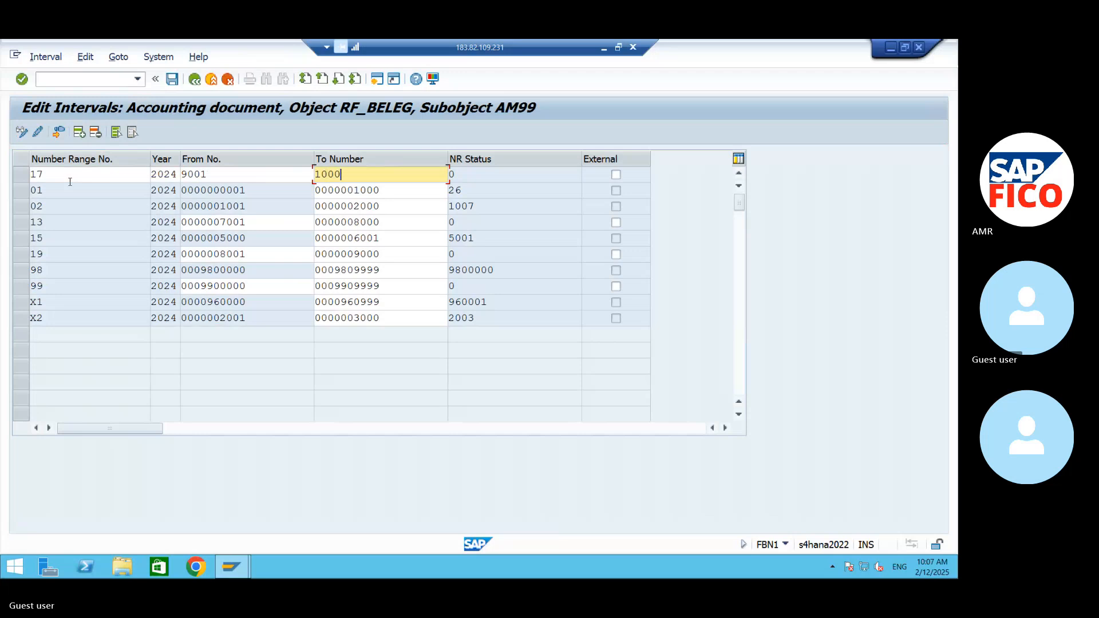
type("0")
key("Return")
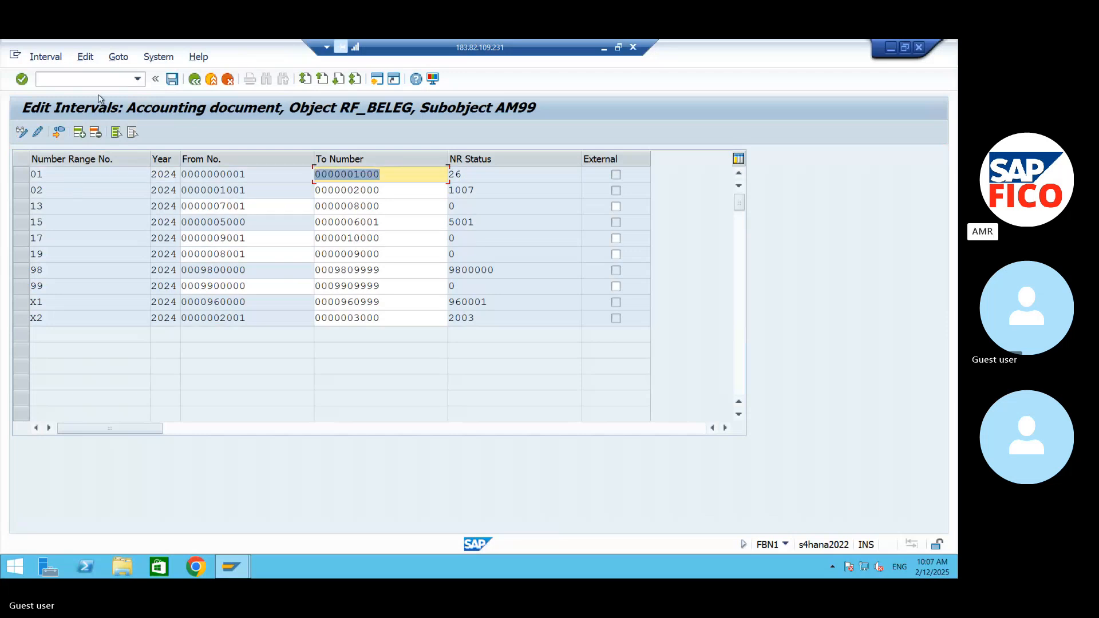
left_click(172, 78)
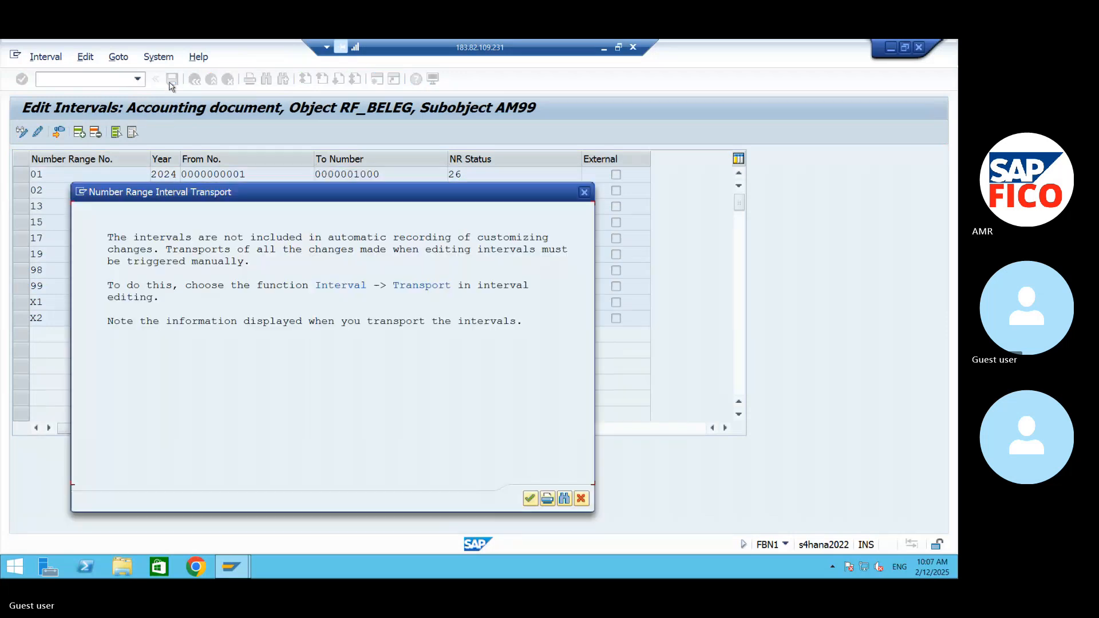
left_click(530, 498)
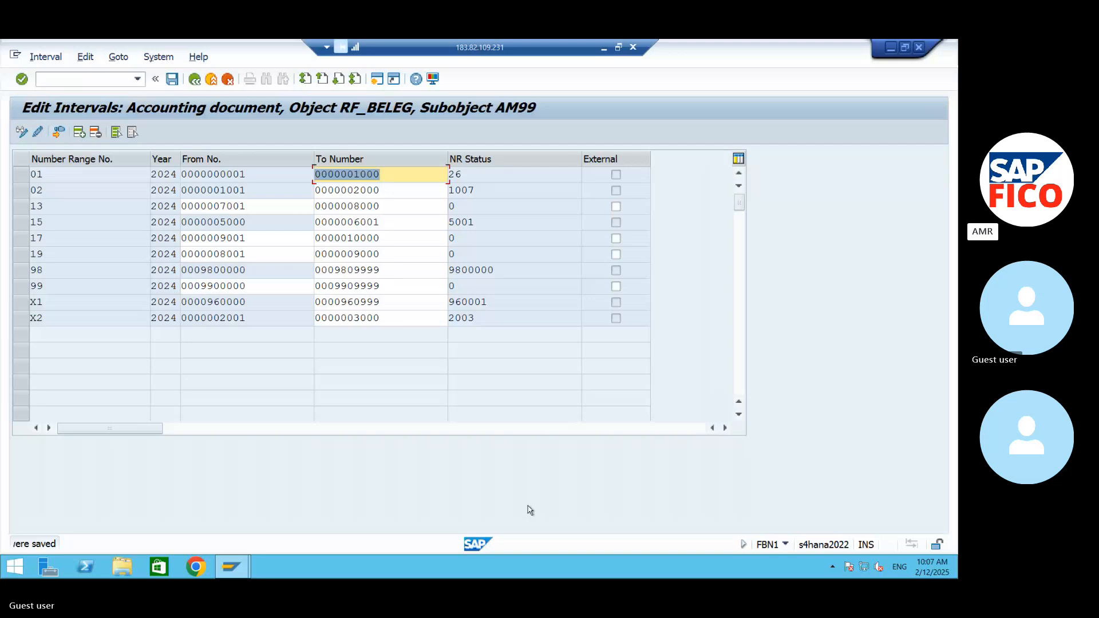
- Return to the document types overview and open the details of vendor payment type KZ
left_click(193, 80)
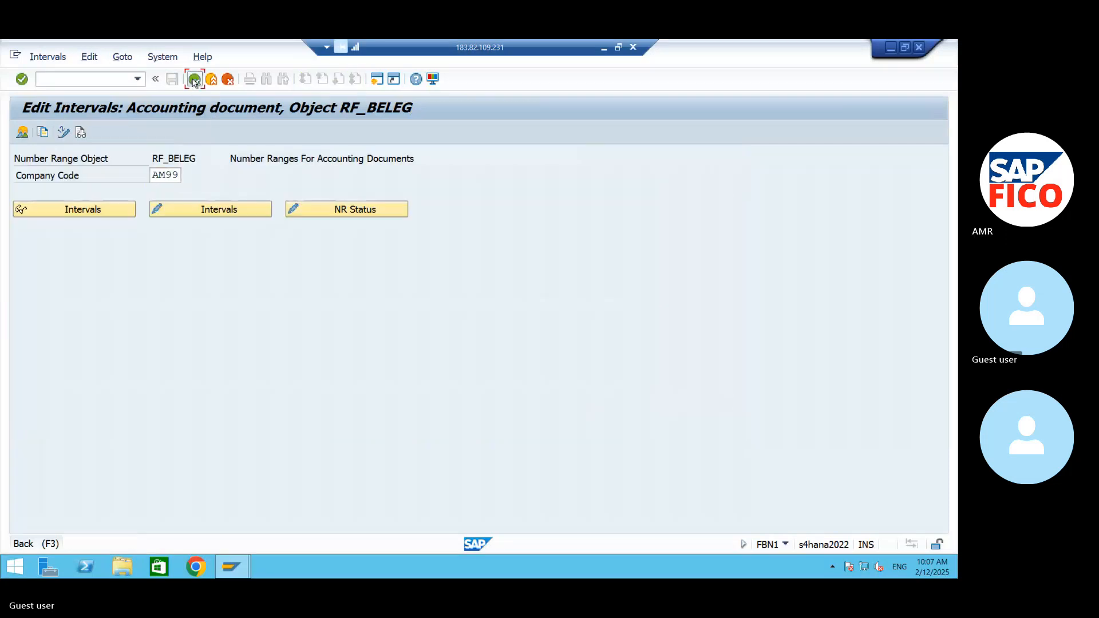
left_click(194, 80)
left_click(193, 80)
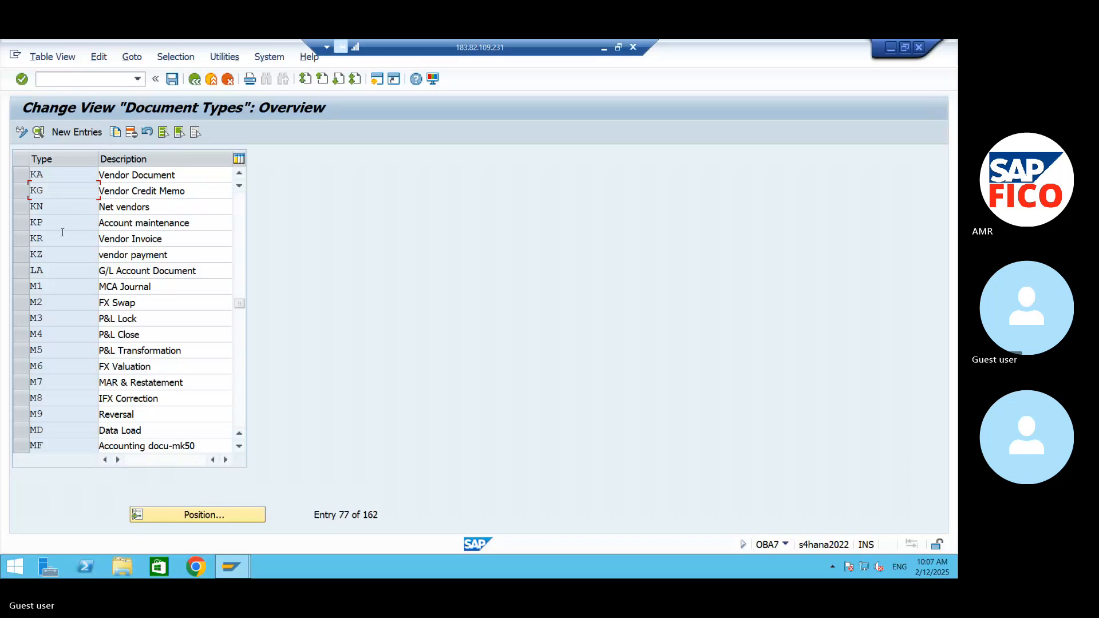
double_click(58, 253)
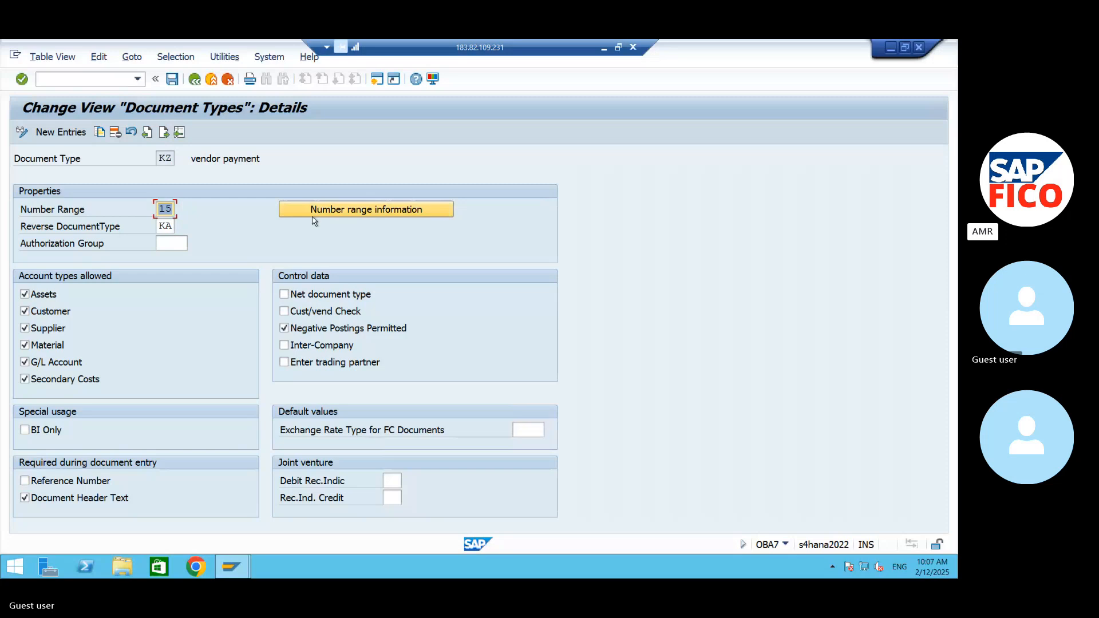
- Go to the number range information of document type KZ and open company code AM99's intervals for editing
left_click(346, 209)
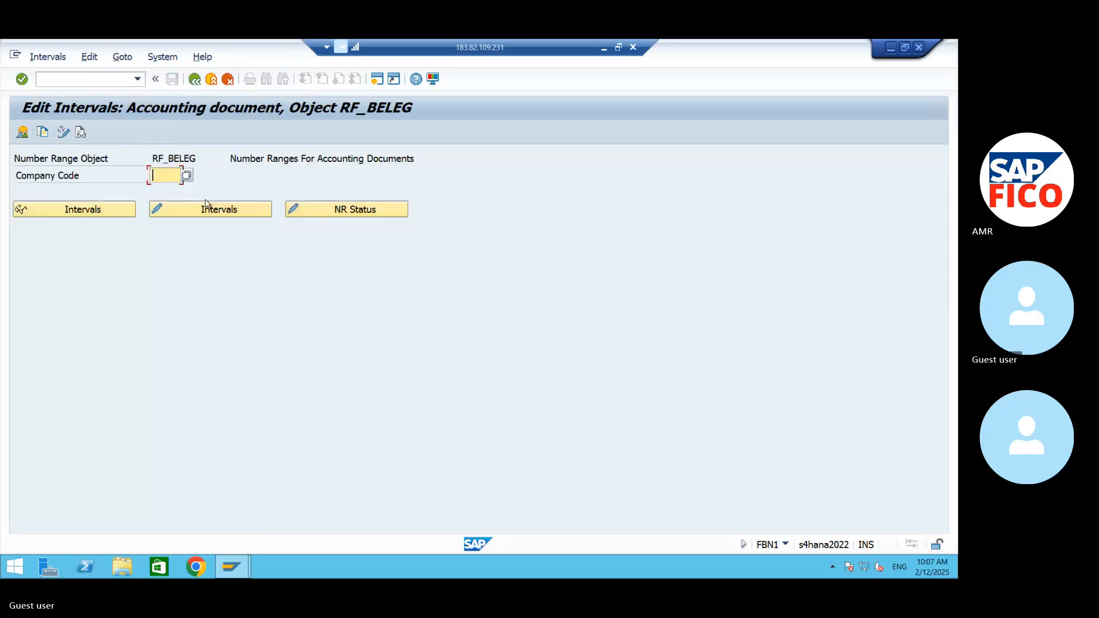
type("AM")
left_click(189, 189)
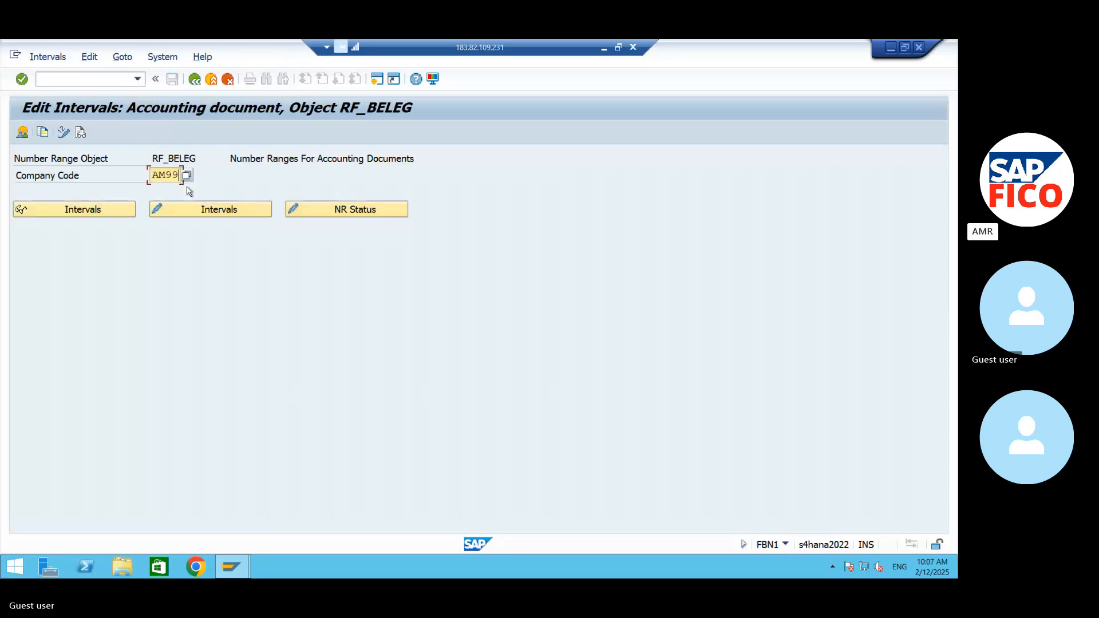
left_click(205, 209)
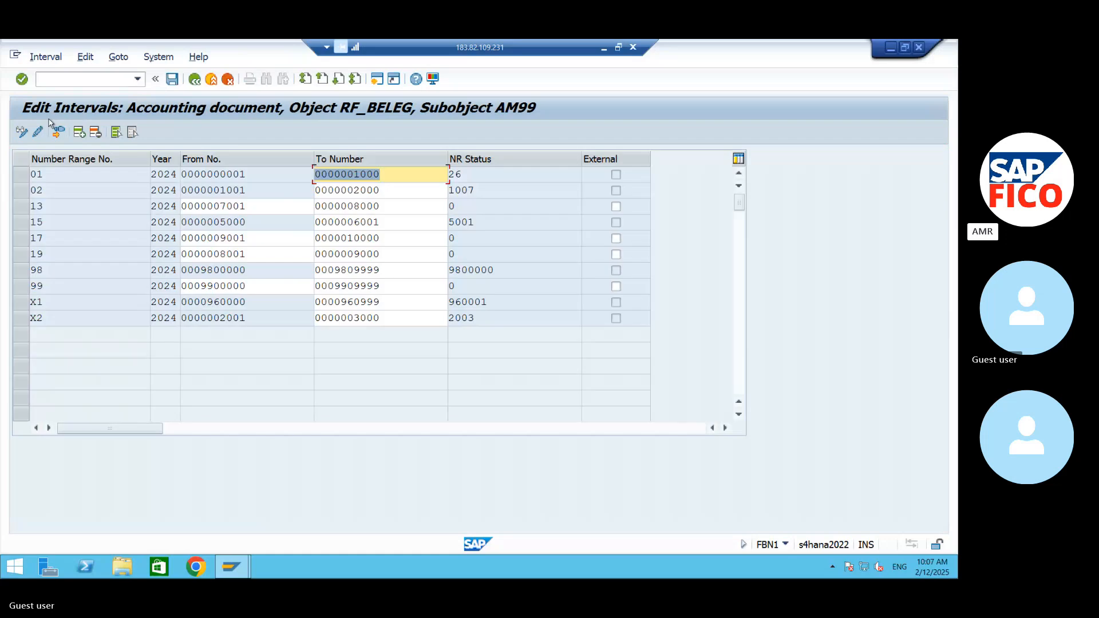
- Enter number range interval 15 for year 2024 from 10001 to 11000 and try to save it
left_click(79, 133)
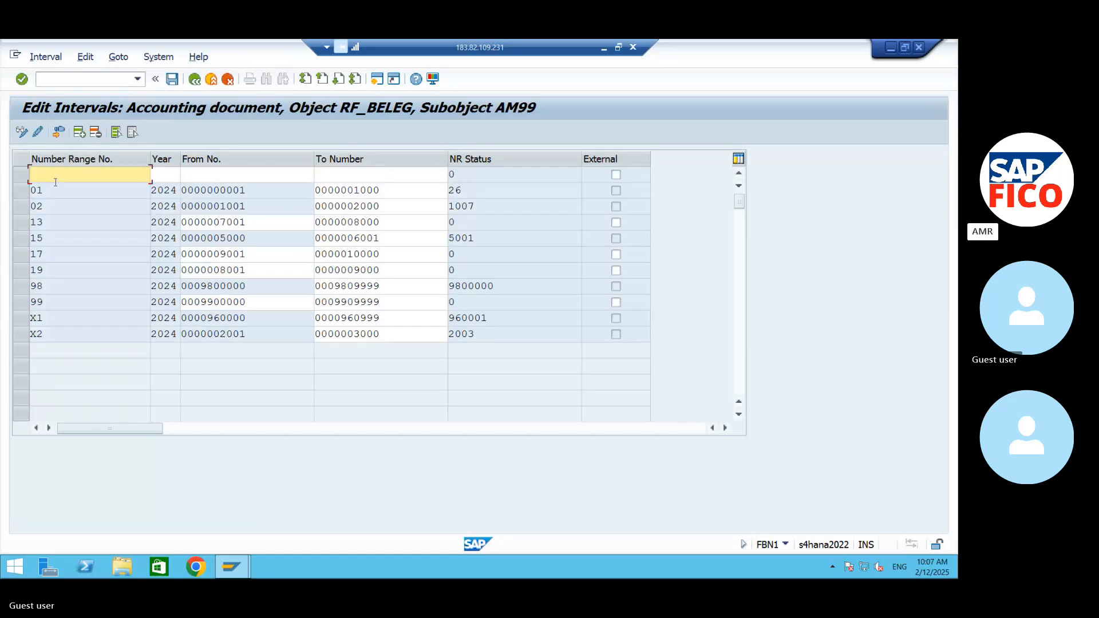
type("15")
key("Tab")
type("2024")
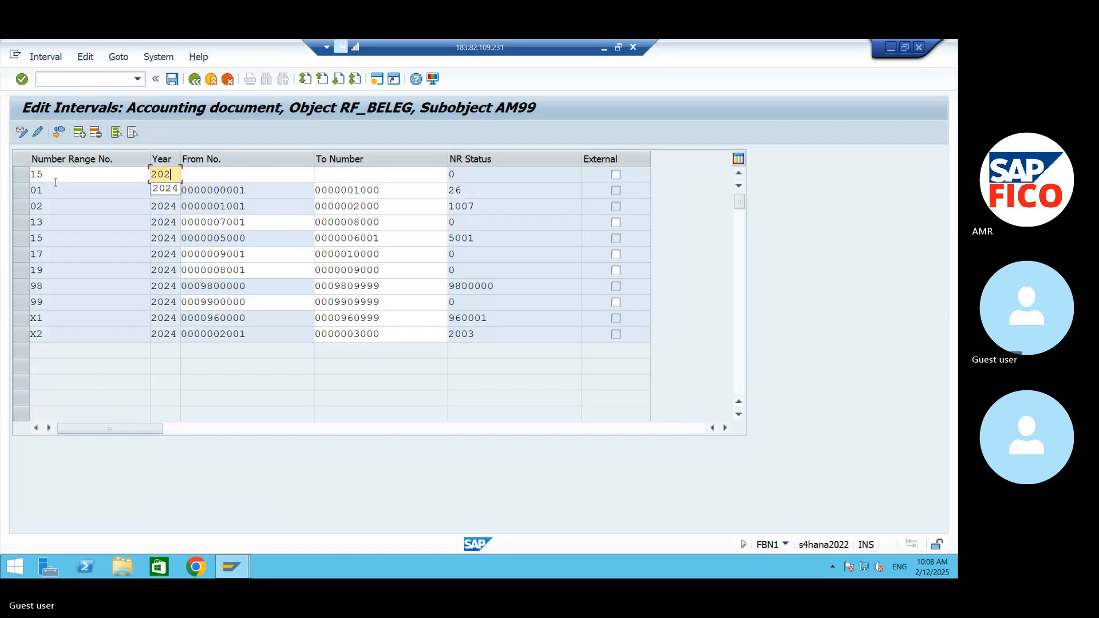
key("Tab")
type("10001")
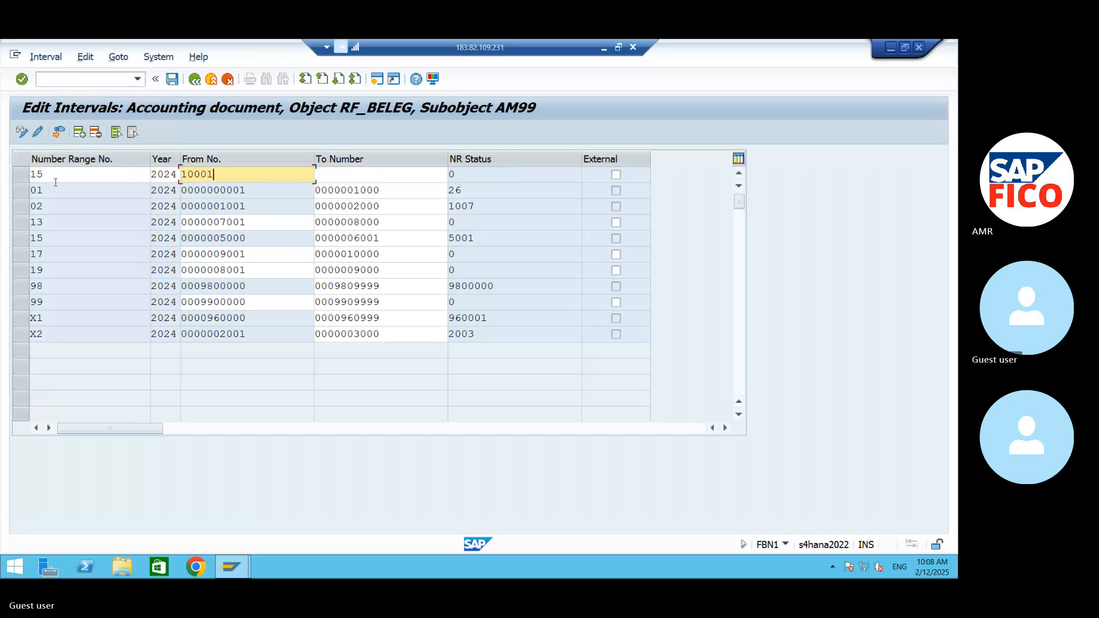
key("Tab")
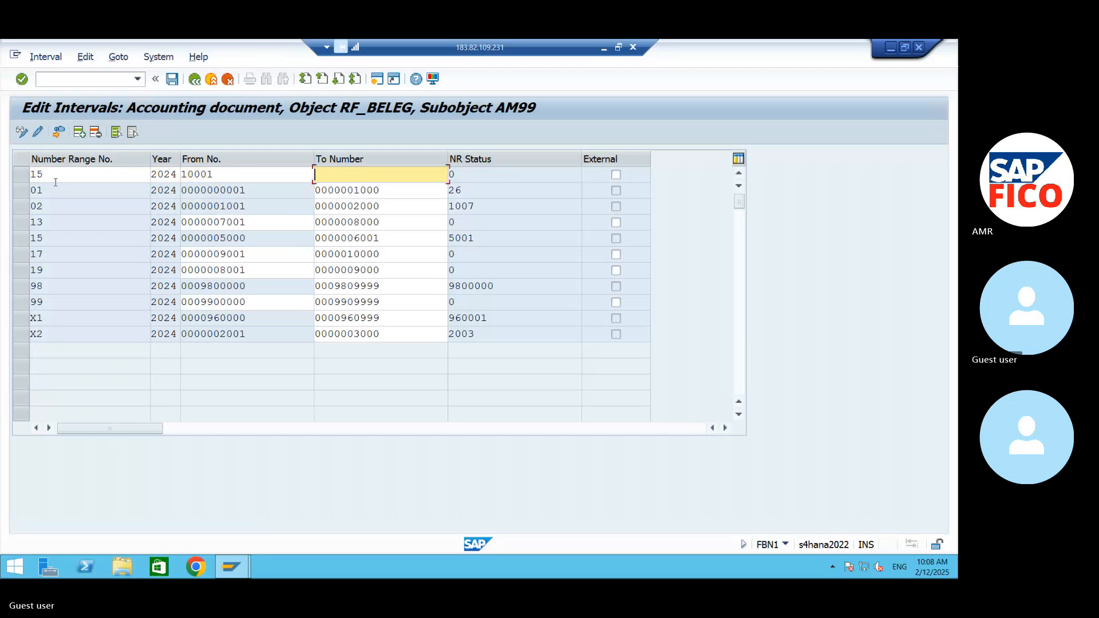
type("11000")
left_click(21, 80)
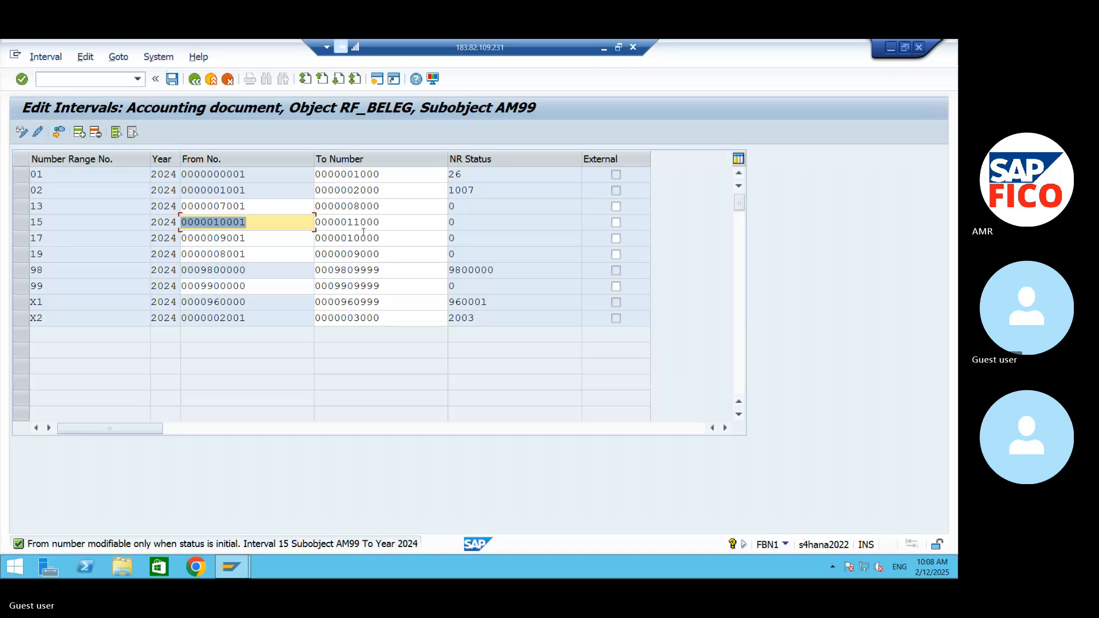
left_click(173, 79)
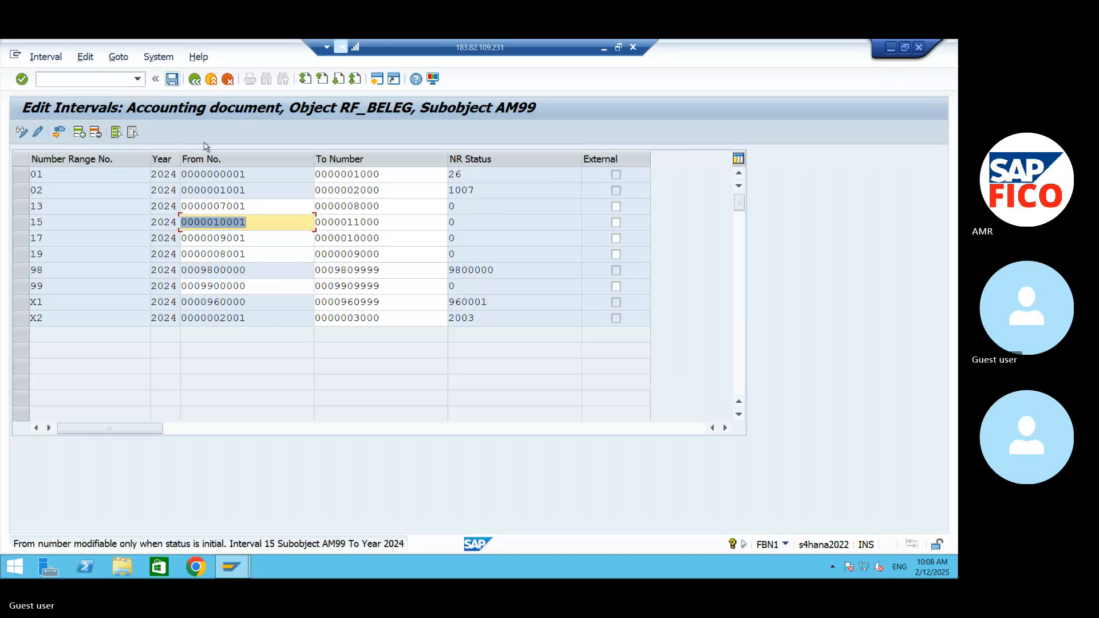
- Re-enter 10001 as the From number of interval 15
left_click(262, 220)
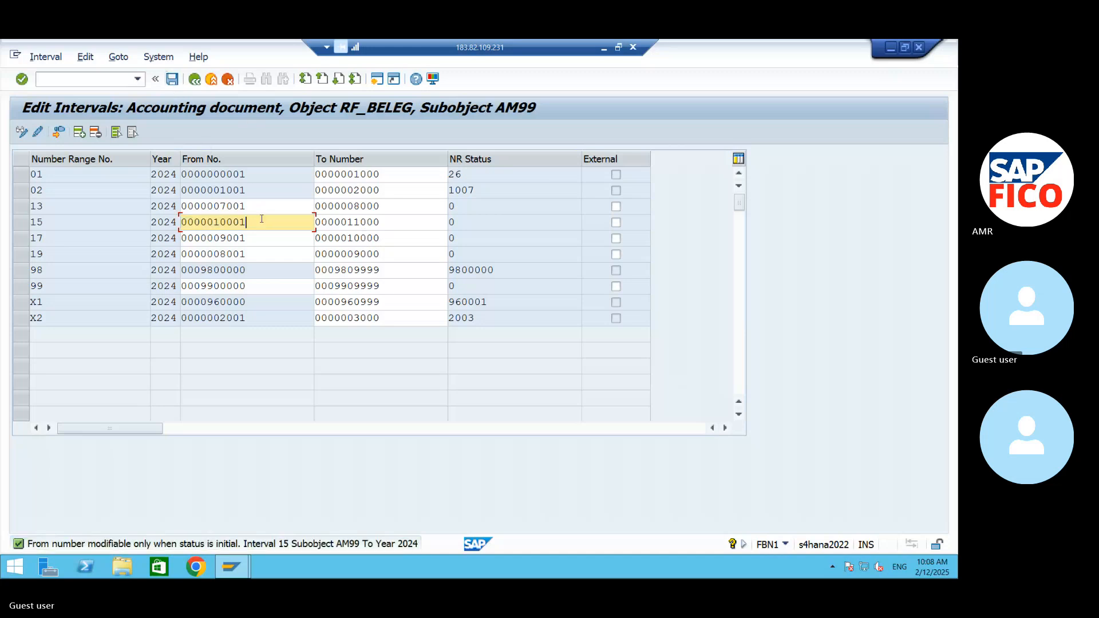
key("BackSpace")
key("BackSpace")
key("BackSpace")
key("BackSpace")
key("BackSpace")
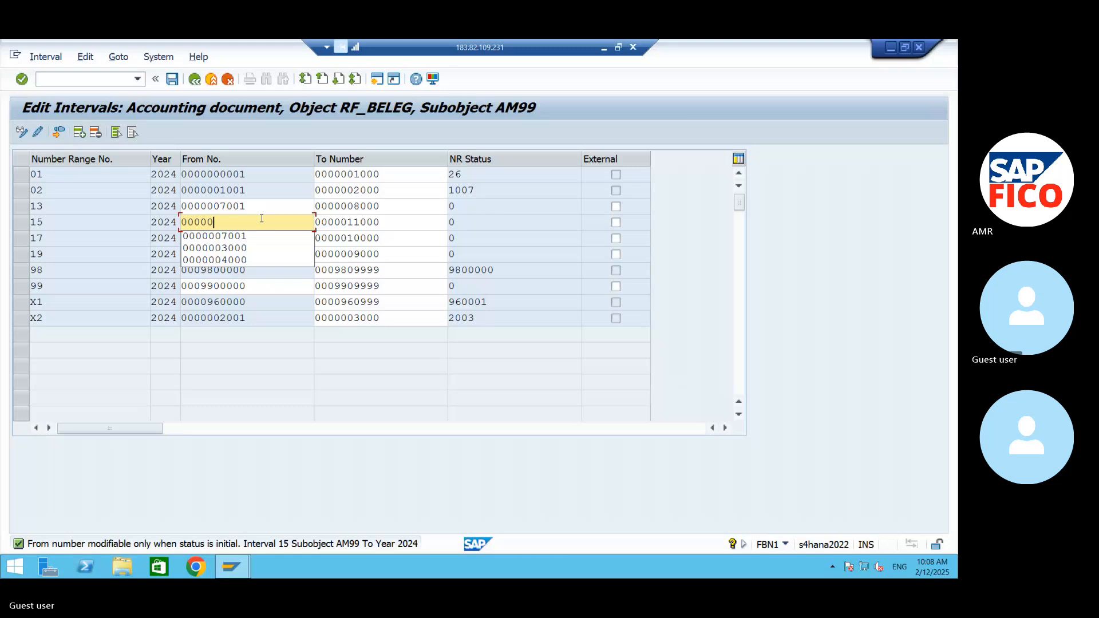
type("100")
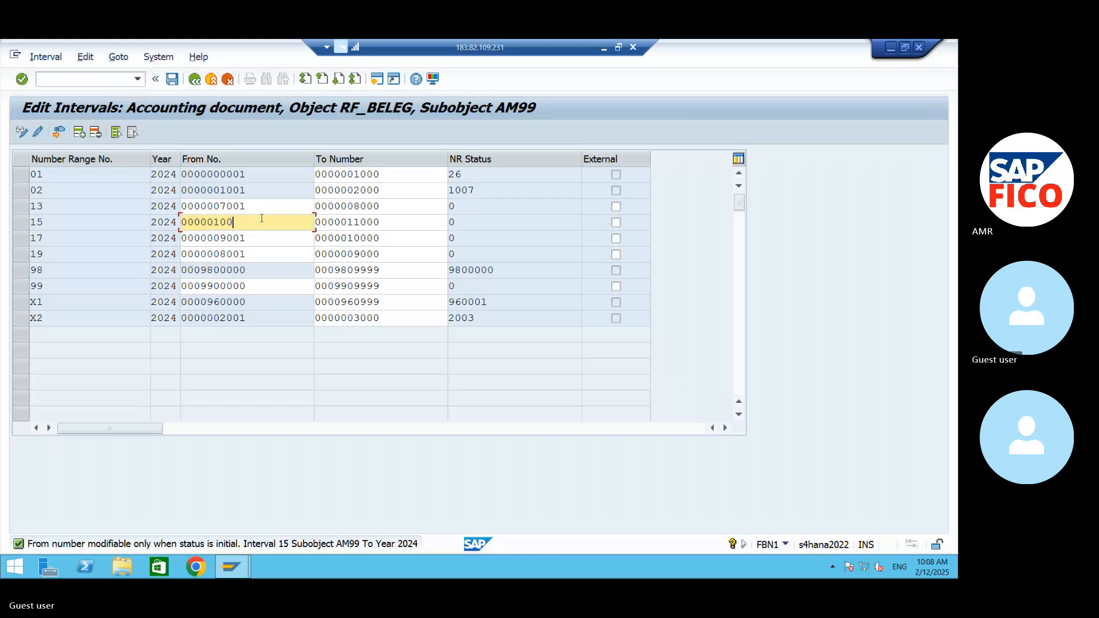
type("01")
- Set the To number of interval 15 to 10999 and confirm the entry
left_click(387, 224)
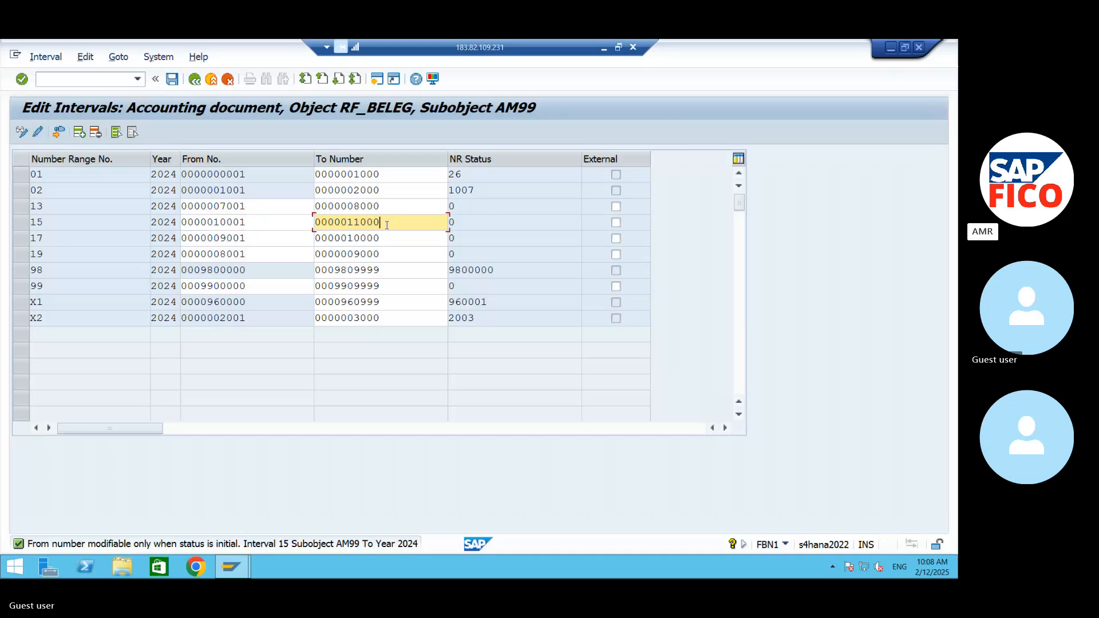
key("BackSpace")
key("BackSpace")
key("BackSpace")
key("BackSpace")
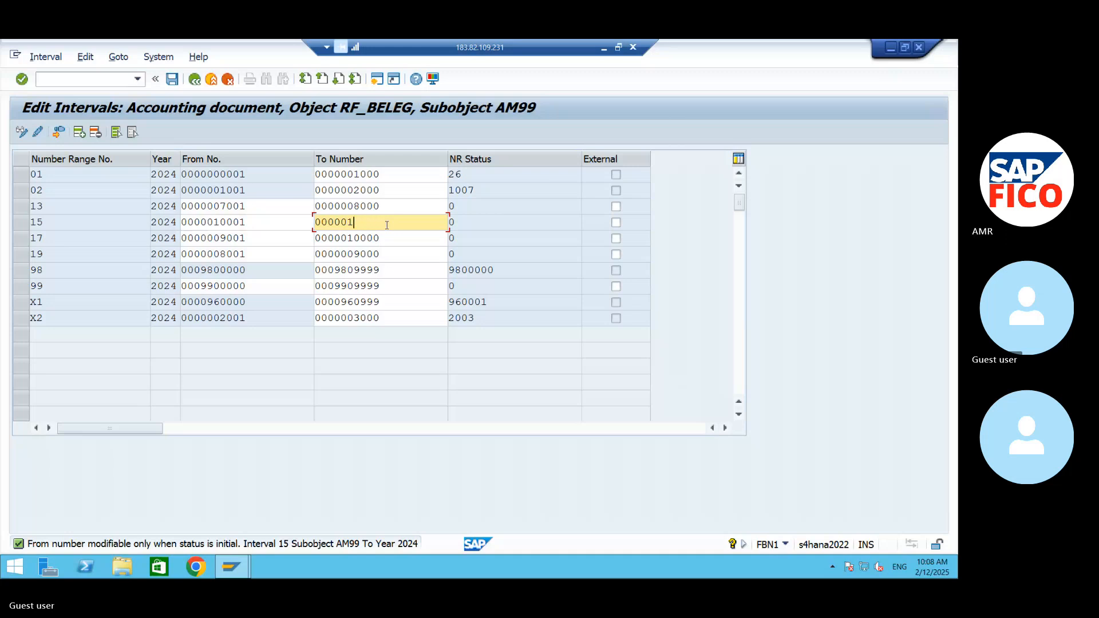
type("0999")
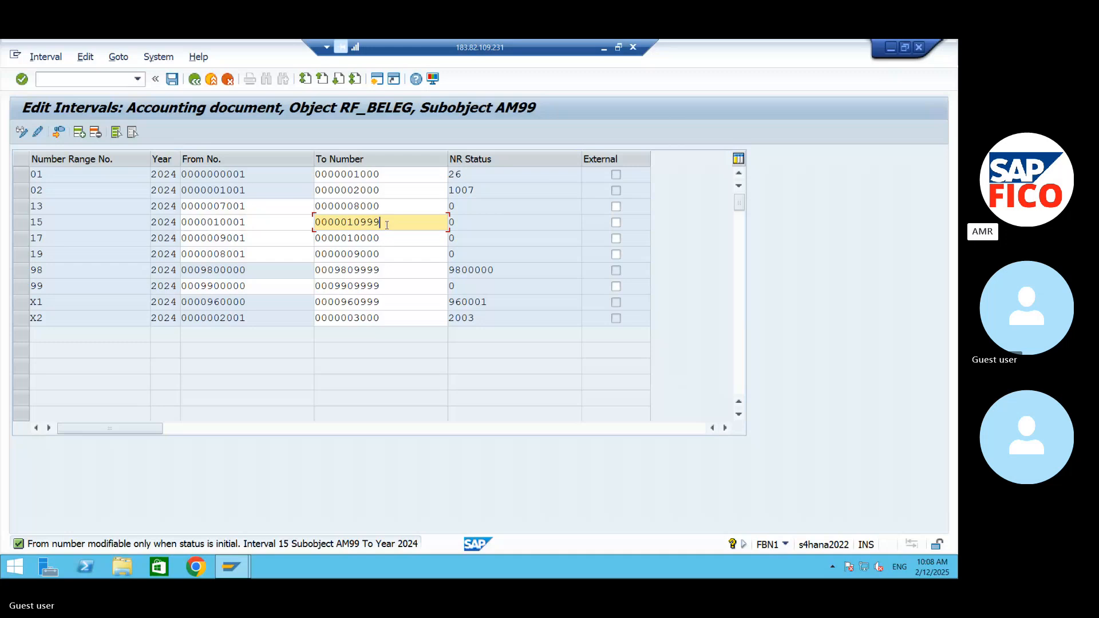
key("Return")
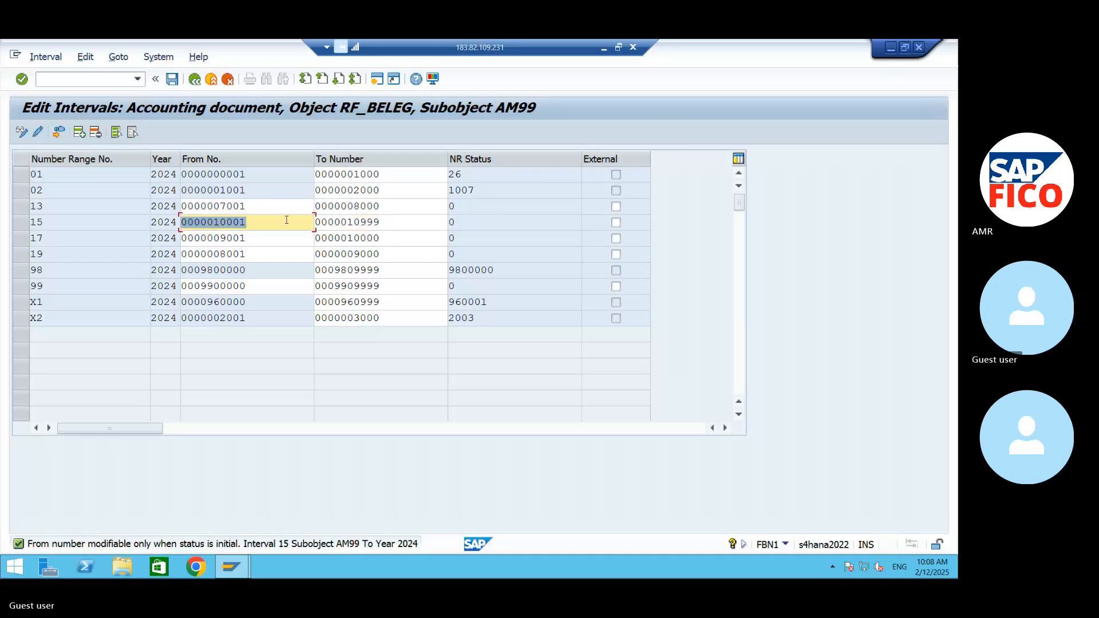
- Set the From number of interval 15 to 11000
type("000001")
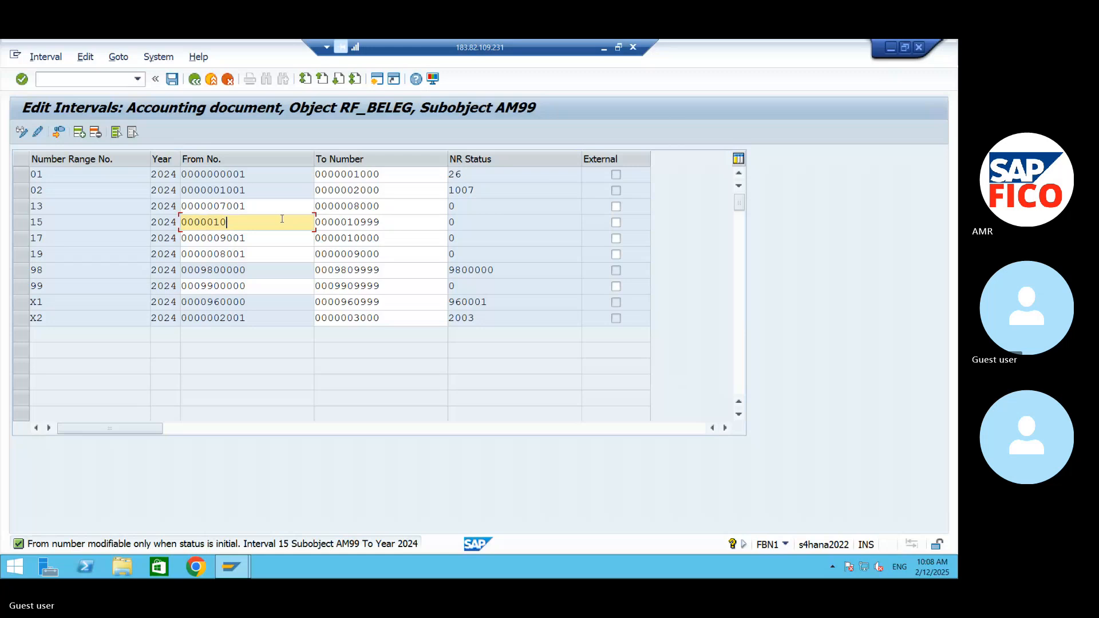
type("1000")
left_click(404, 221)
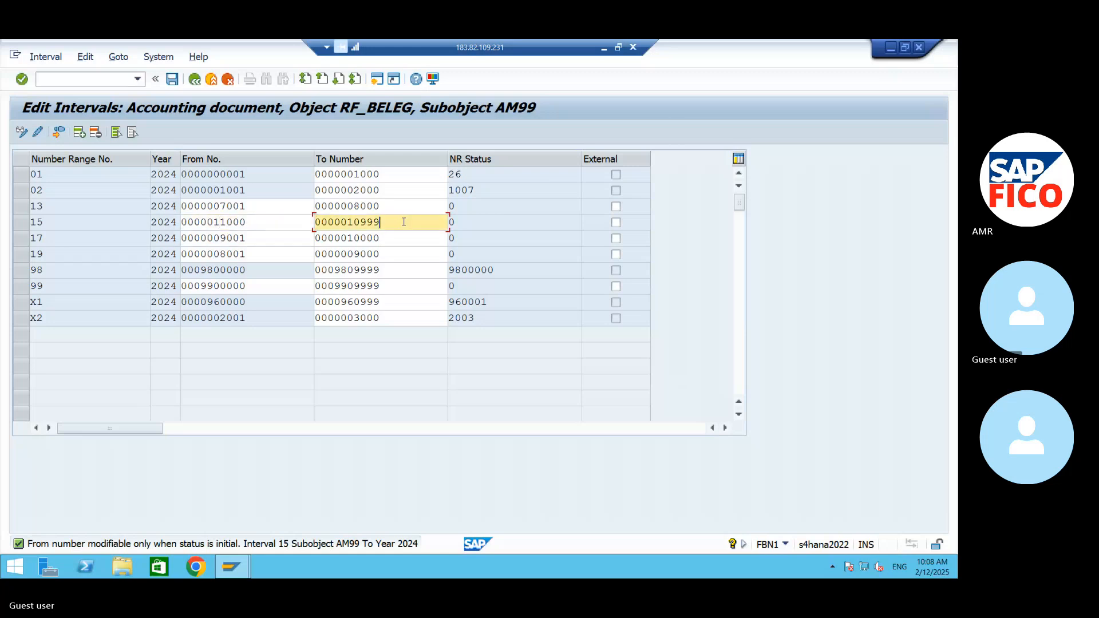
- Set the To number of interval 15 to 12000
key("BackSpace")
key("BackSpace")
key("BackSpace")
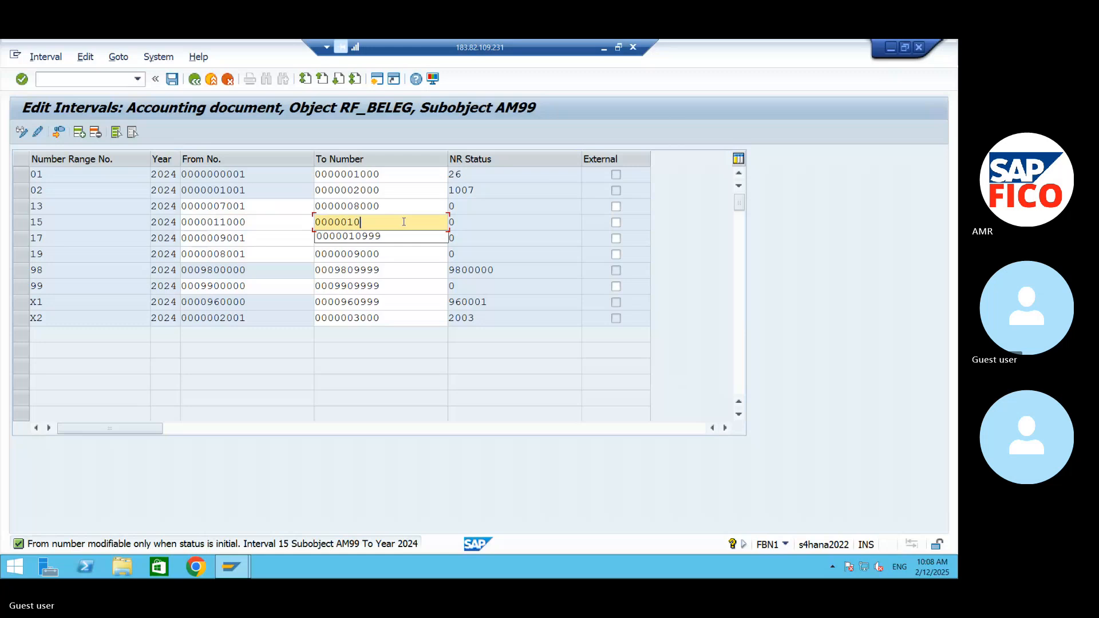
key("BackSpace")
type("100")
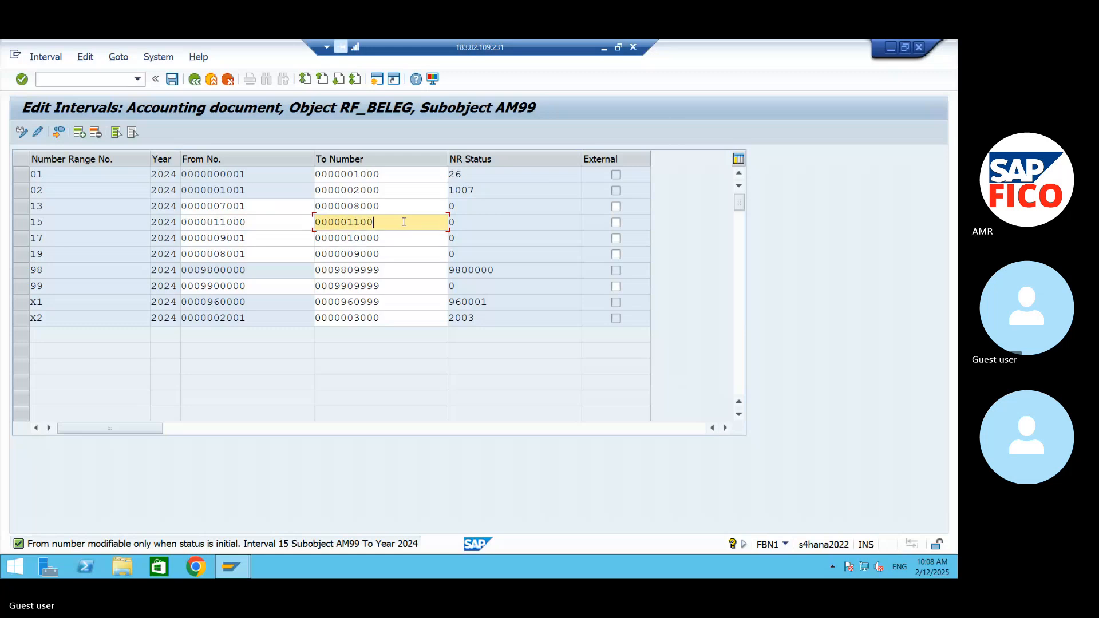
key("BackSpace")
key("BackSpace")
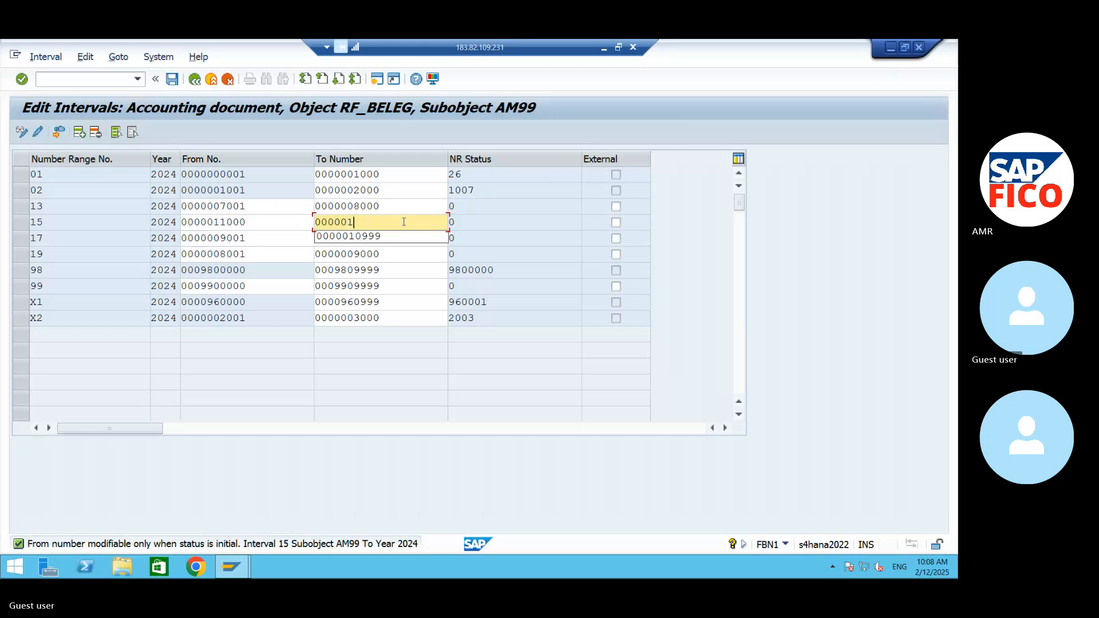
type("2000")
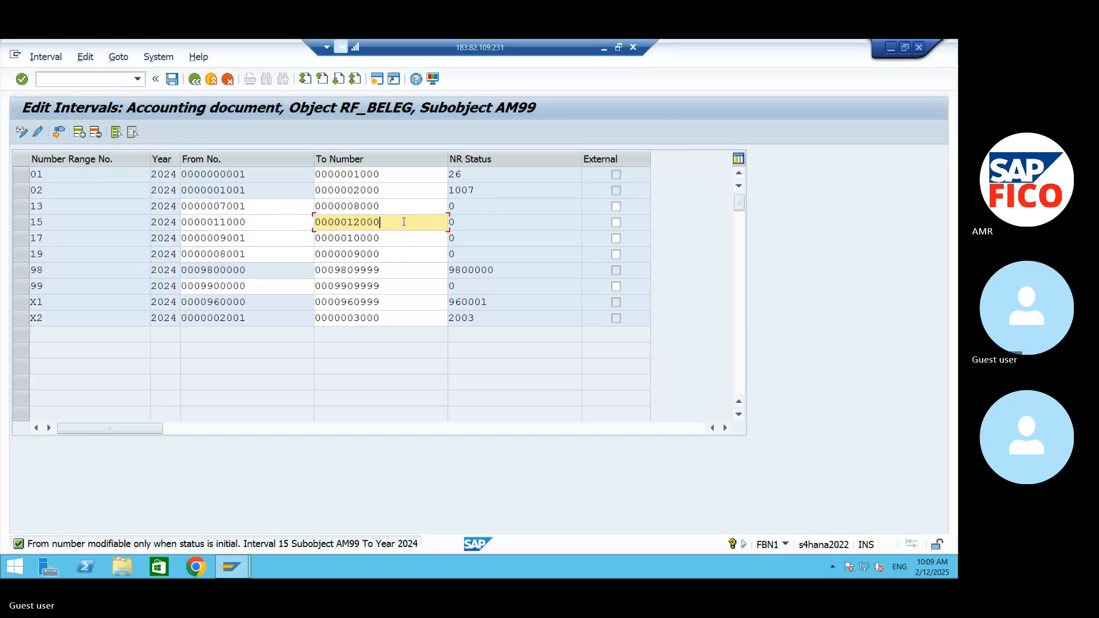
- Set the From number of interval 15 to 11001 and confirm the entry
left_click(273, 223)
key("BackSpace")
type("1")
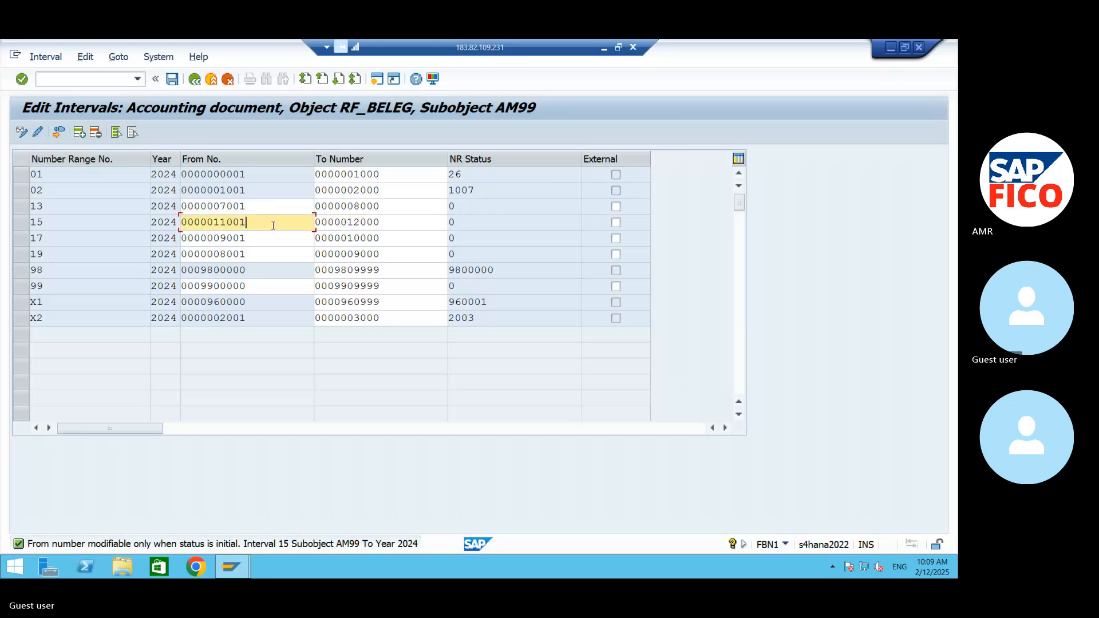
key("Return")
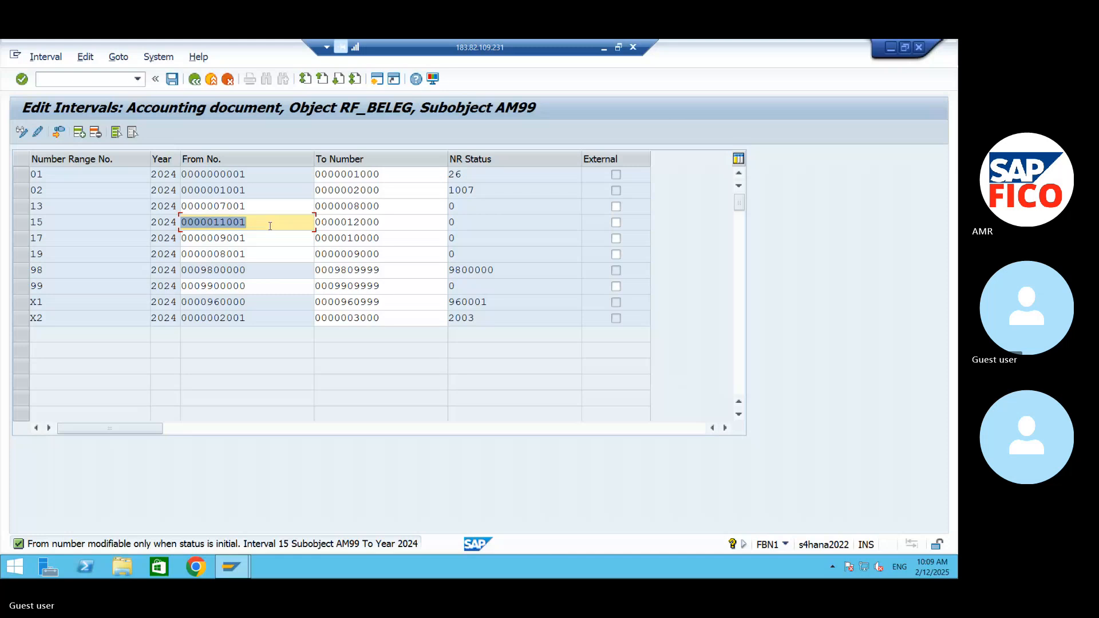
- Replace the From number of interval 15 with 20000
left_click(270, 226)
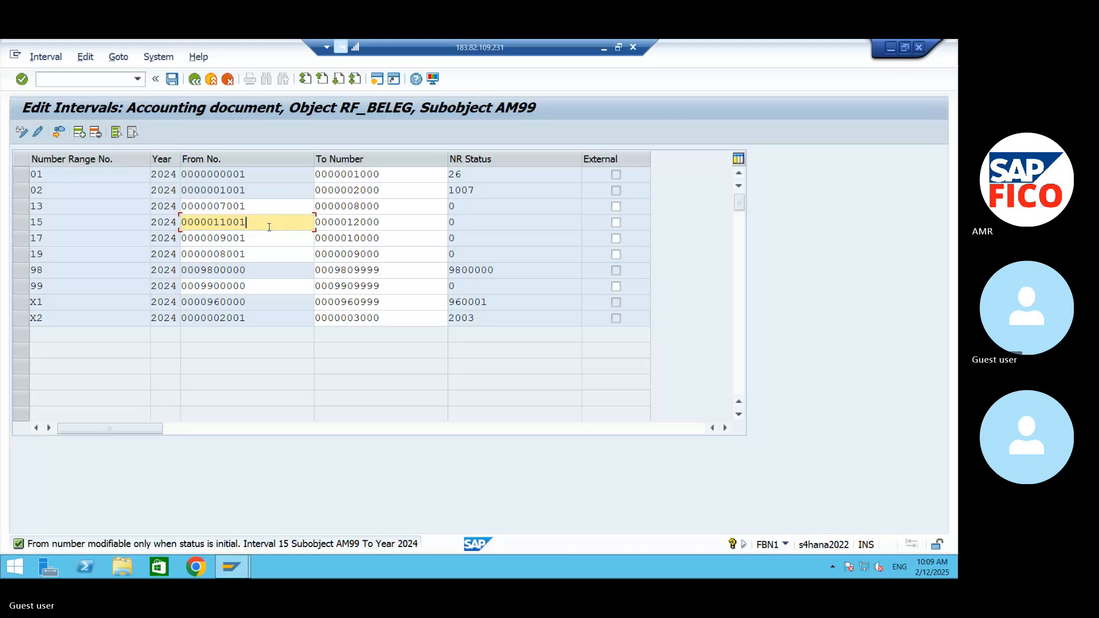
key("BackSpace")
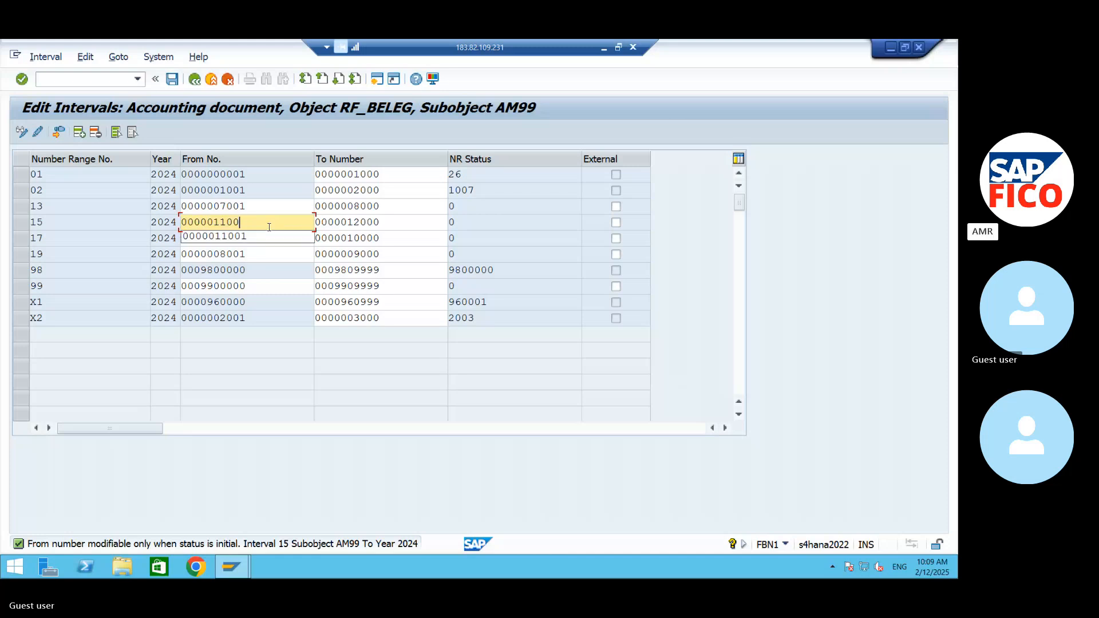
key("BackSpace")
key("BackSpace")
key("BackSpace")
key("BackSpace")
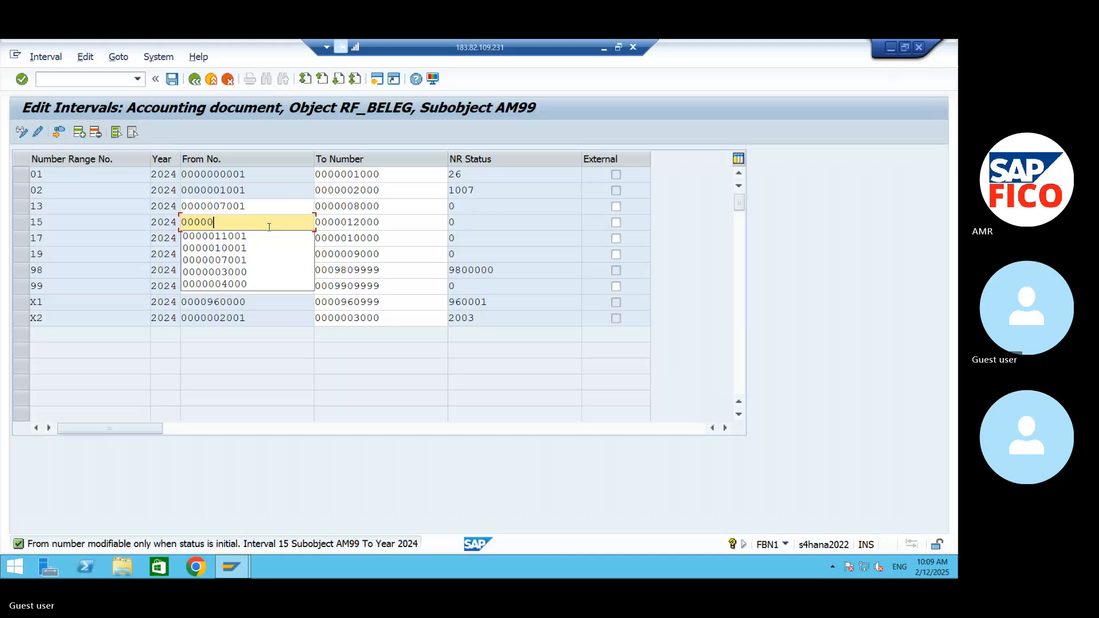
type("200")
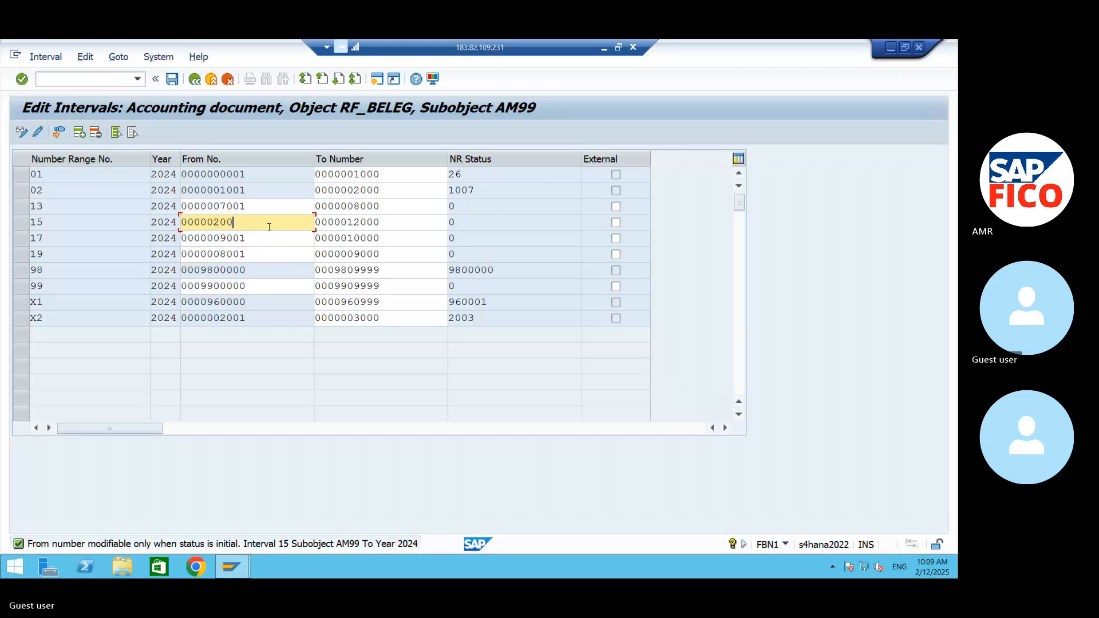
type("00")
- Set the To number of interval 15 to 21000 and confirm the entry
left_click(384, 222)
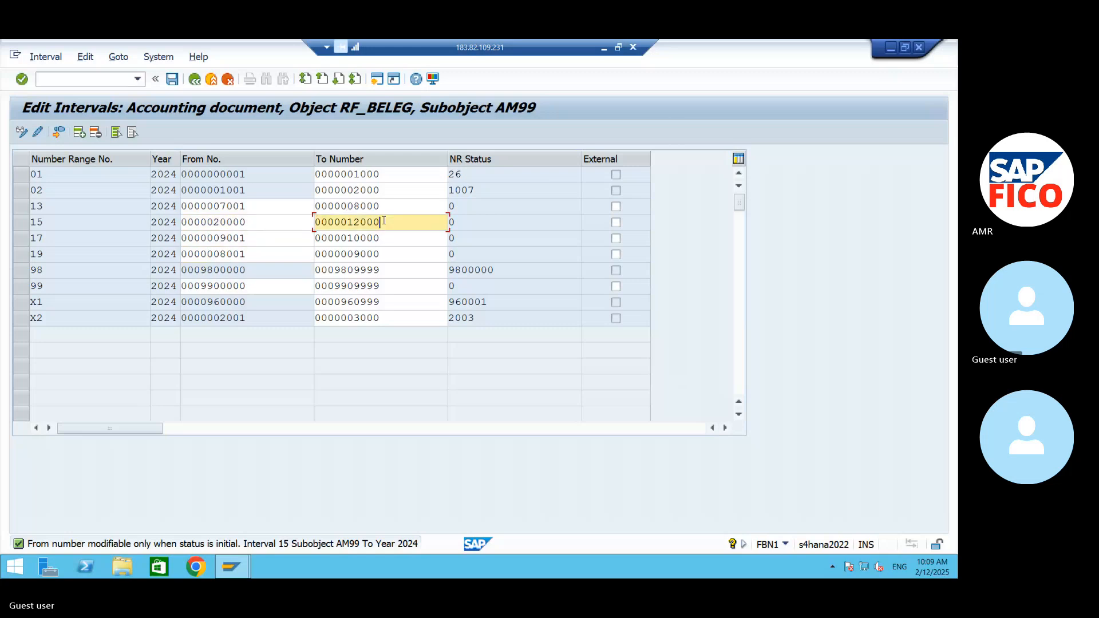
key("BackSpace")
key("BackSpace")
key("BackSpace")
key("BackSpace")
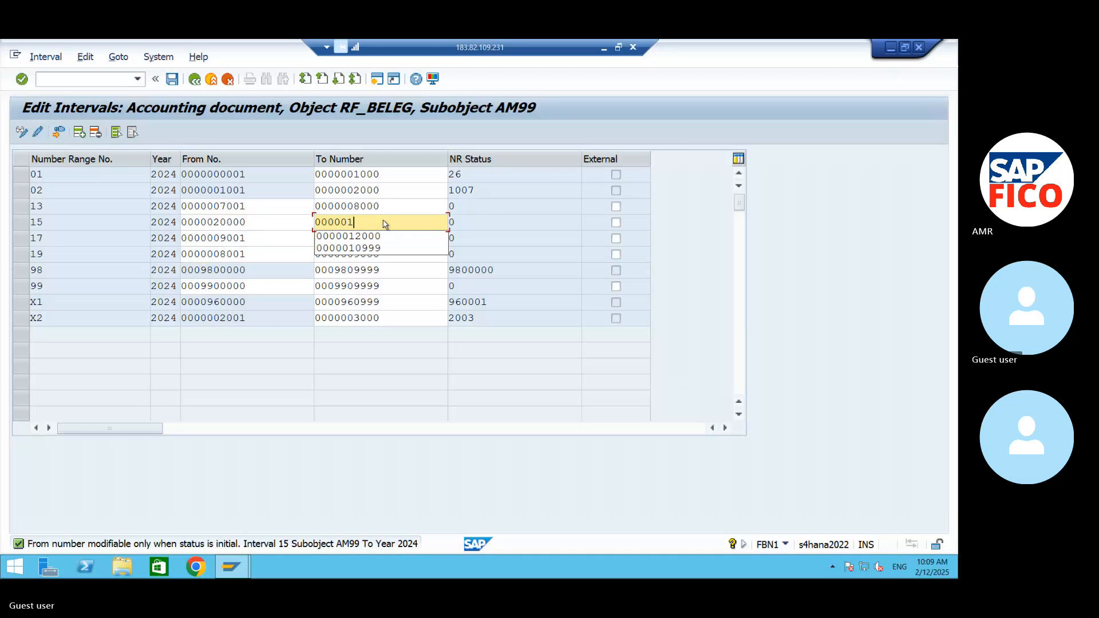
key("BackSpace")
type("2")
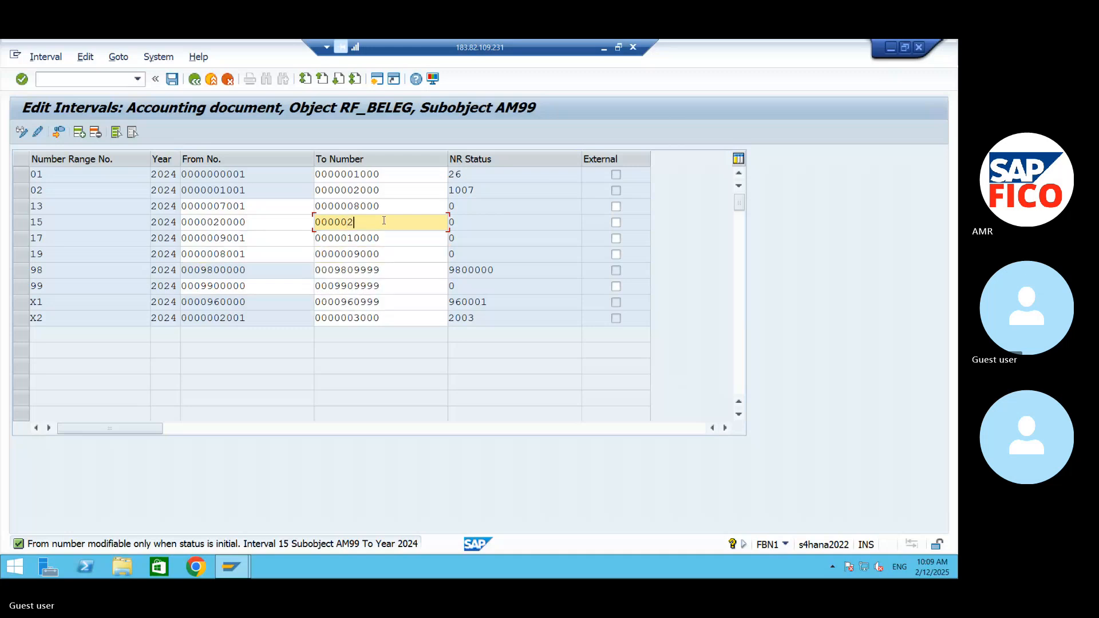
type("1000")
key("Return")
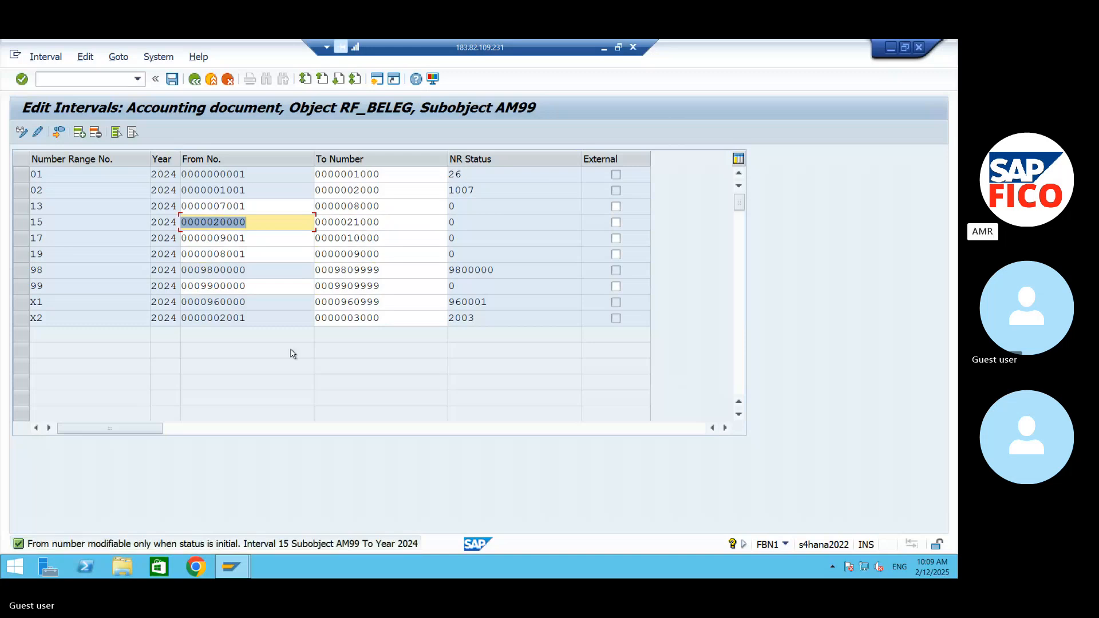
- Change the From number of interval 15 to 15001
left_click(269, 223)
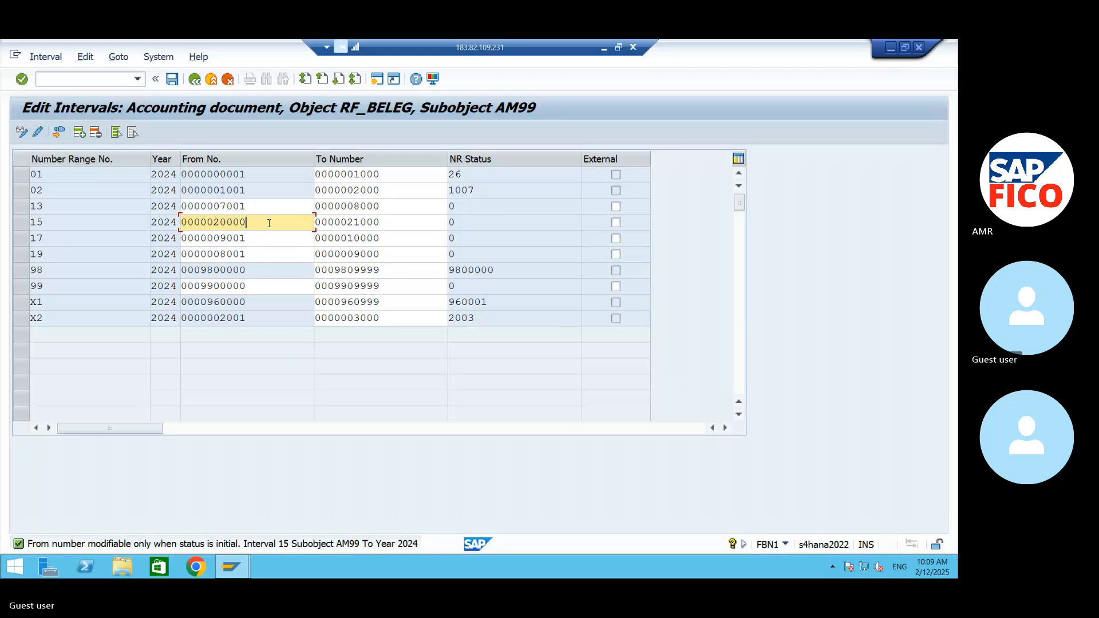
key("BackSpace")
key("BackSpace")
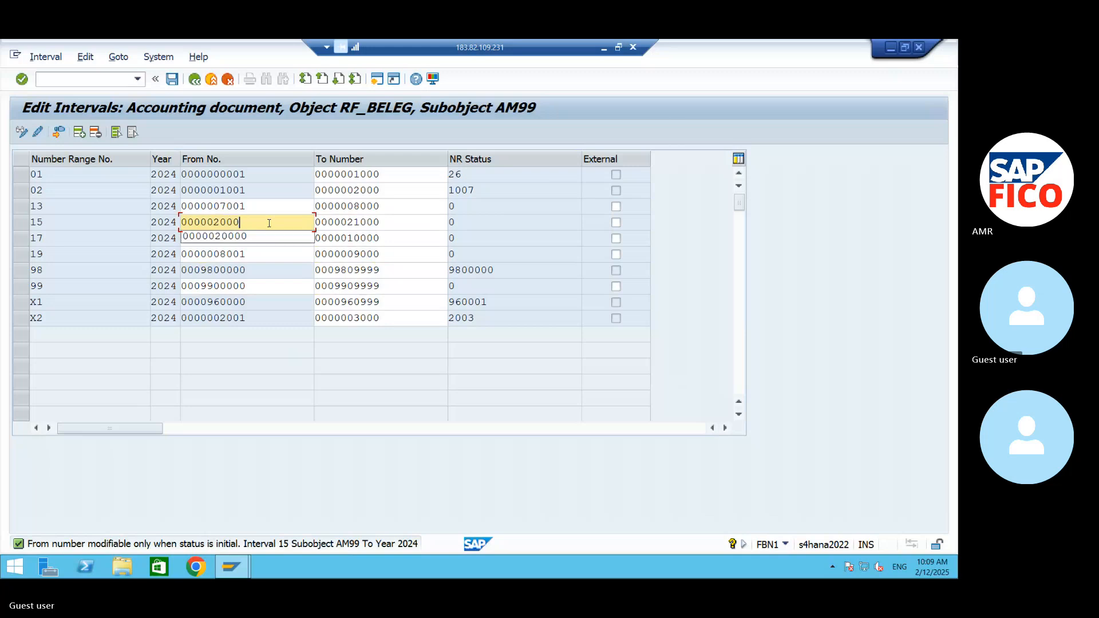
key("BackSpace")
key("BackSpace")
key("BackSpace")
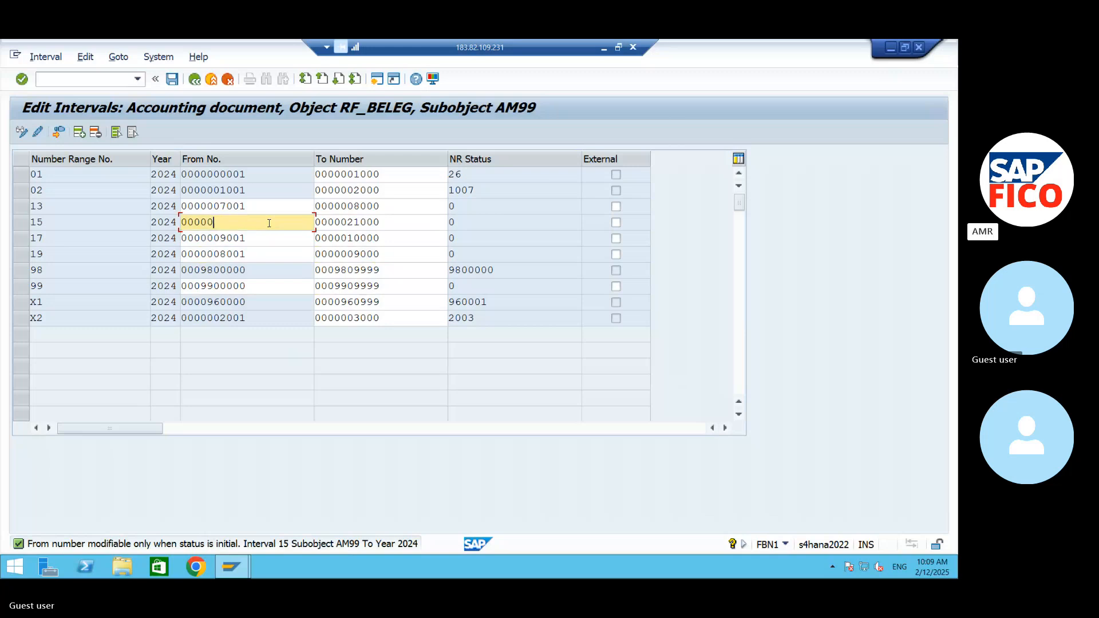
type("15001")
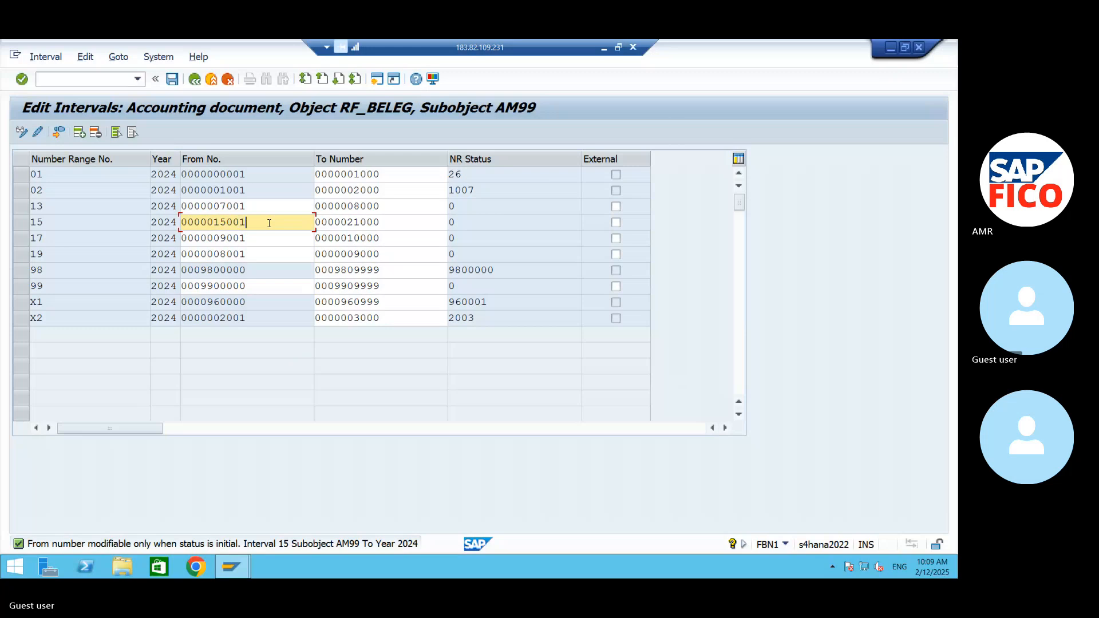
- Set the To number of interval 15 to 16000 and confirm the entry
left_click(381, 221)
key("BackSpace")
key("BackSpace")
key("BackSpace")
key("BackSpace")
key("BackSpace")
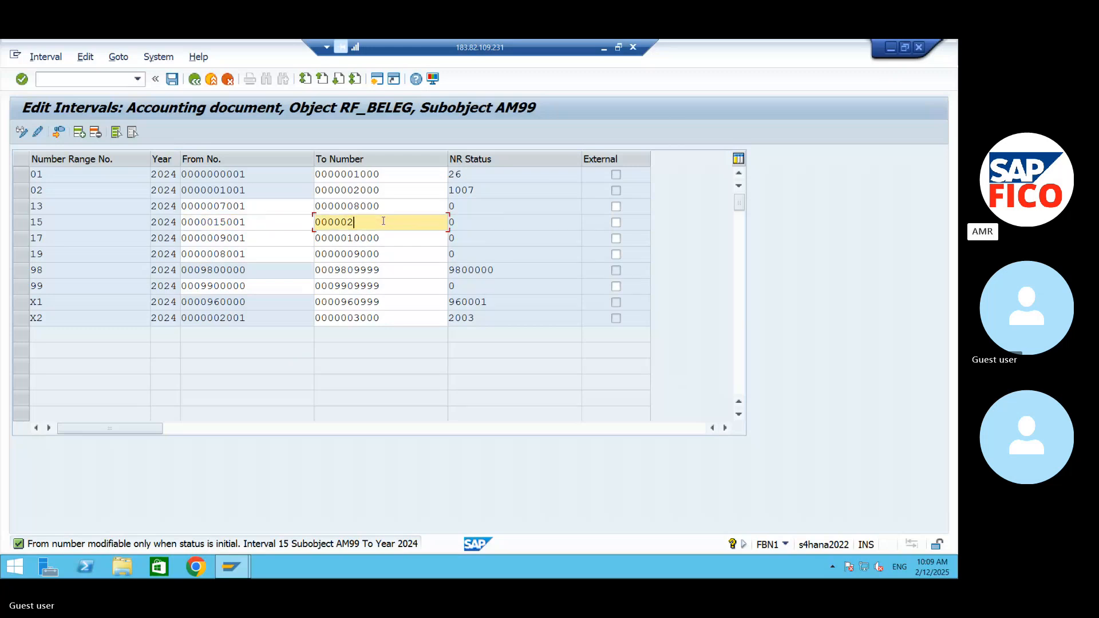
type("16000")
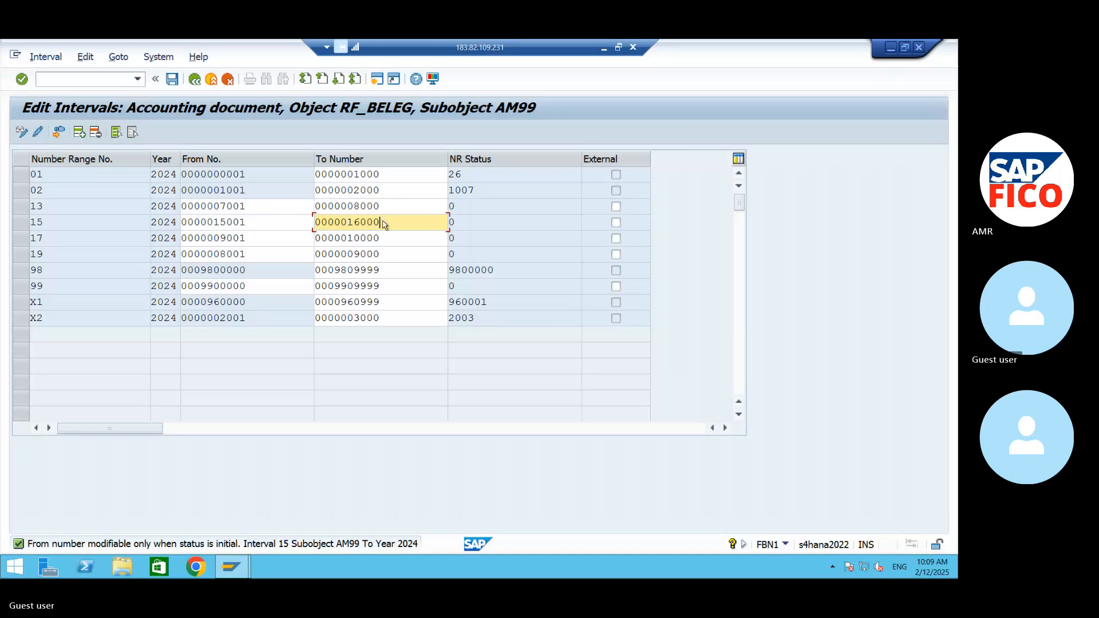
key("Return")
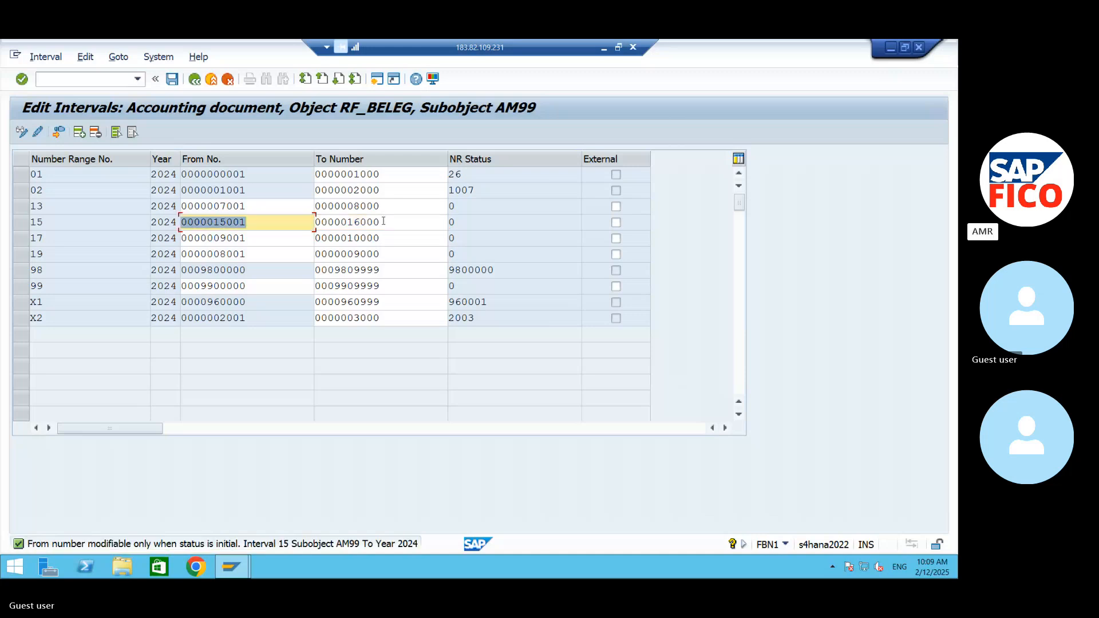
- Clear the From number of interval 15 and re-enter it as 15001 without leading zeros
left_click(285, 222)
key("BackSpace")
key("BackSpace")
key("BackSpace")
key("BackSpace")
key("BackSpace")
key("BackSpace")
key("BackSpace")
key("BackSpace")
key("BackSpace")
key("BackSpace")
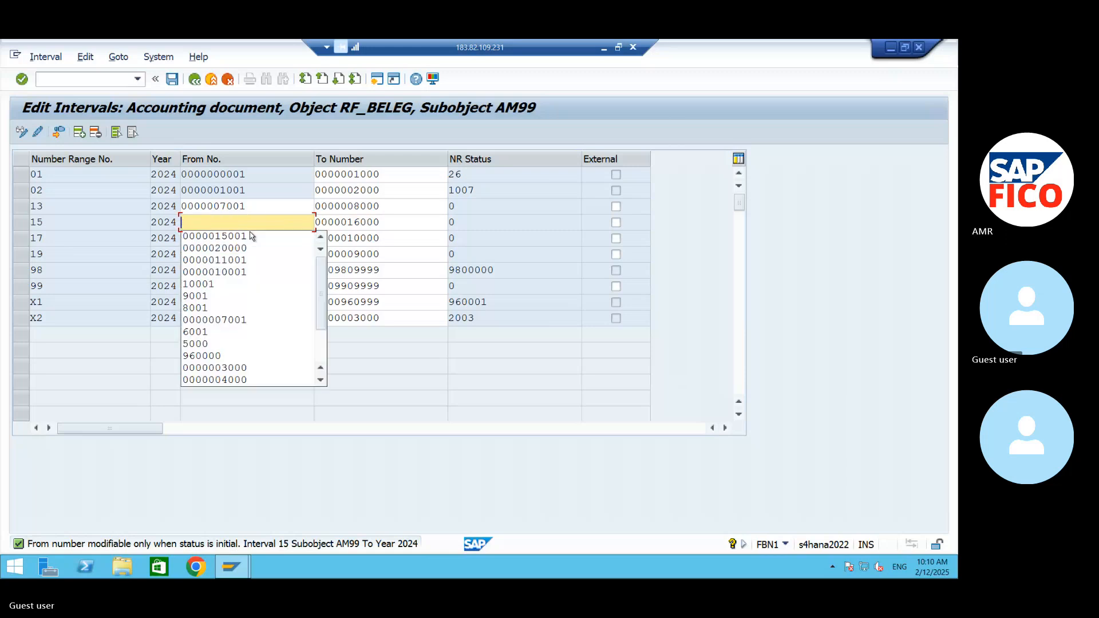
type("150")
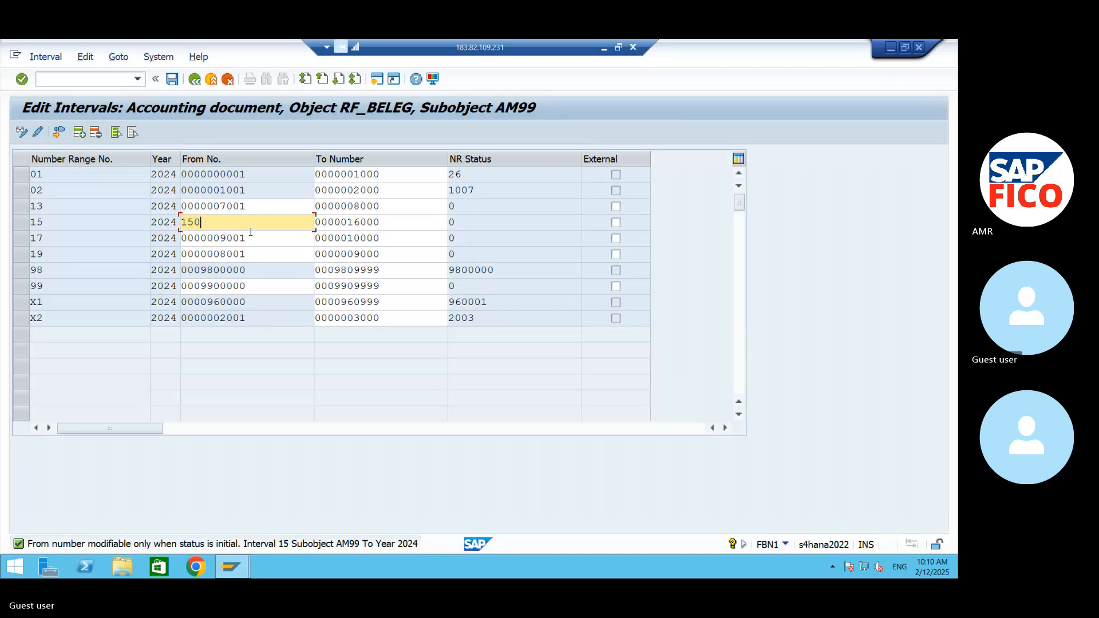
type("01")
- Clear the To number of interval 15, re-enter it as 16000 and confirm the entry
left_click(399, 217)
key("BackSpace")
key("BackSpace")
key("BackSpace")
key("BackSpace")
key("BackSpace")
key("BackSpace")
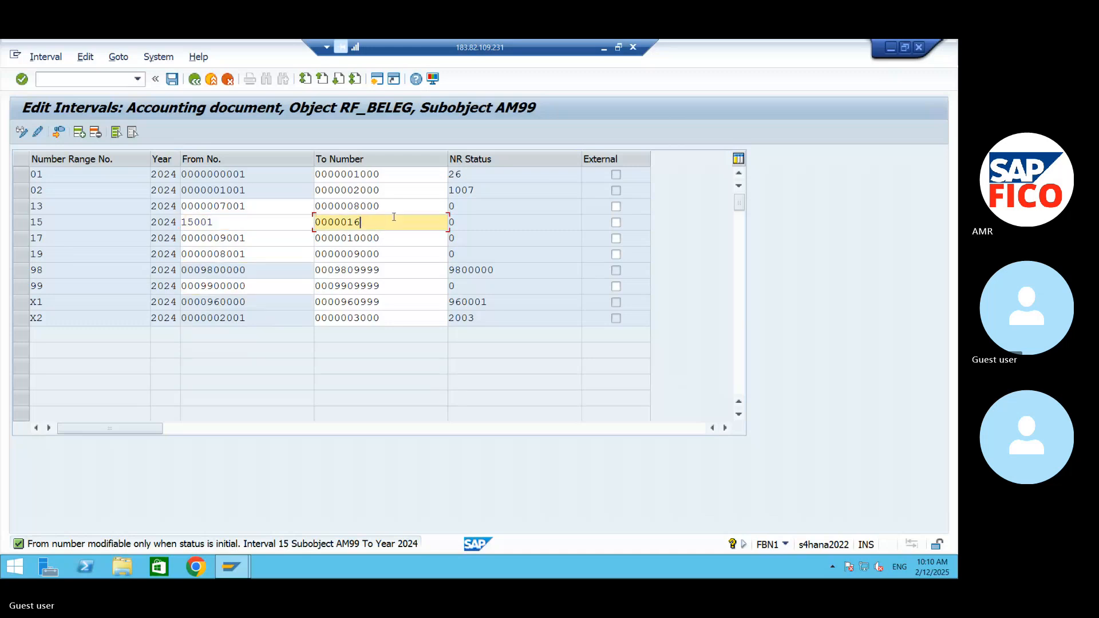
key("BackSpace")
key("BackSpace")
key("BackSpace")
key("BackSpace")
type("16000")
key("Return")
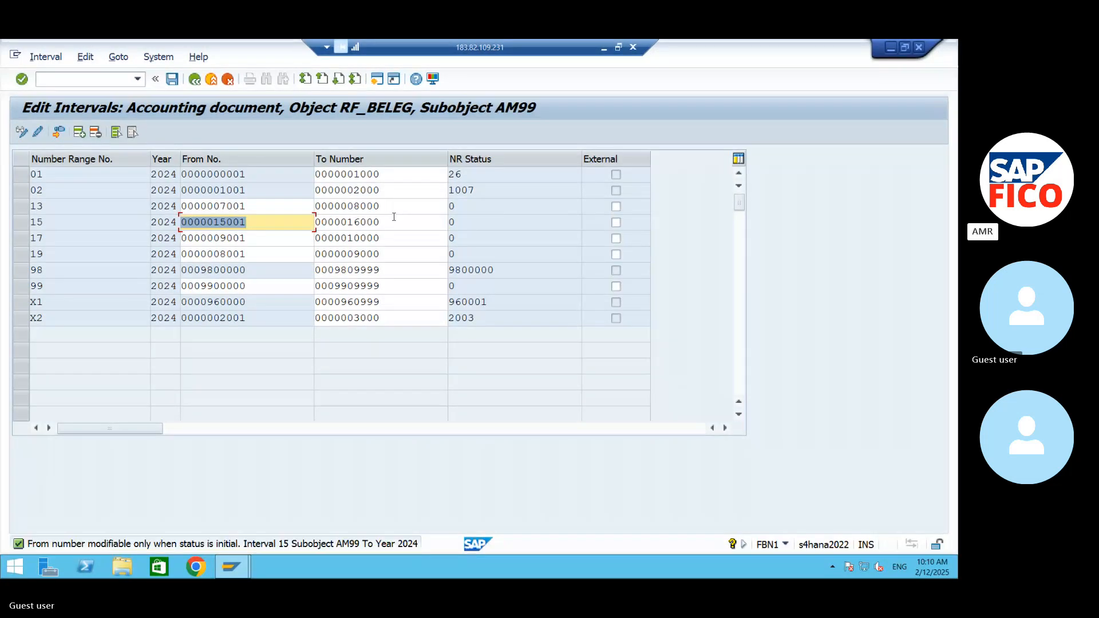
left_click(285, 221)
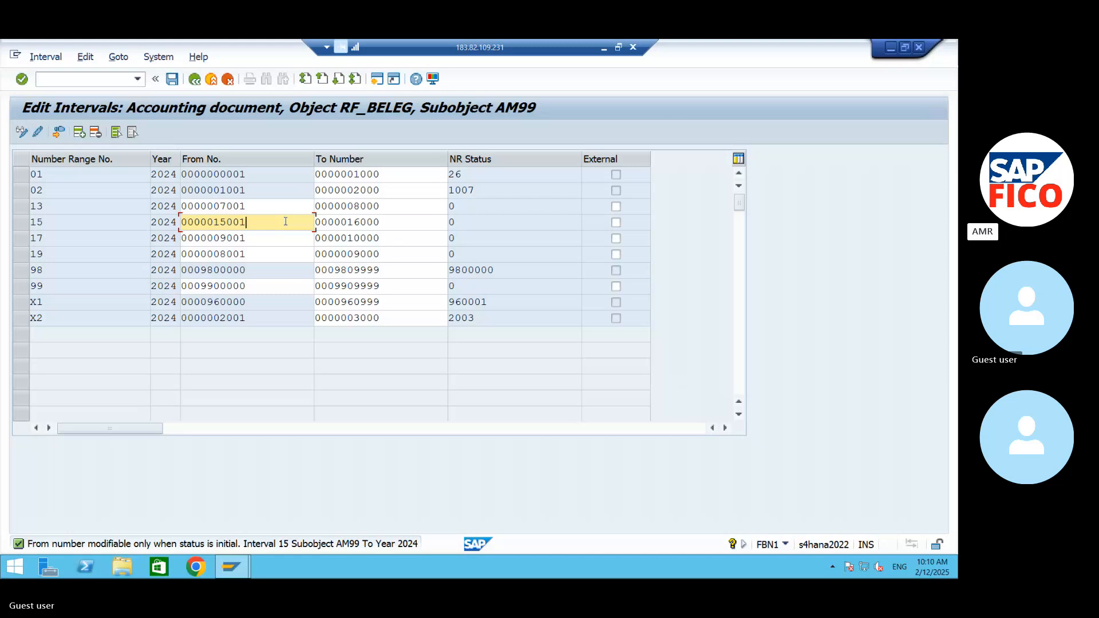
key("BackSpace")
key("BackSpace")
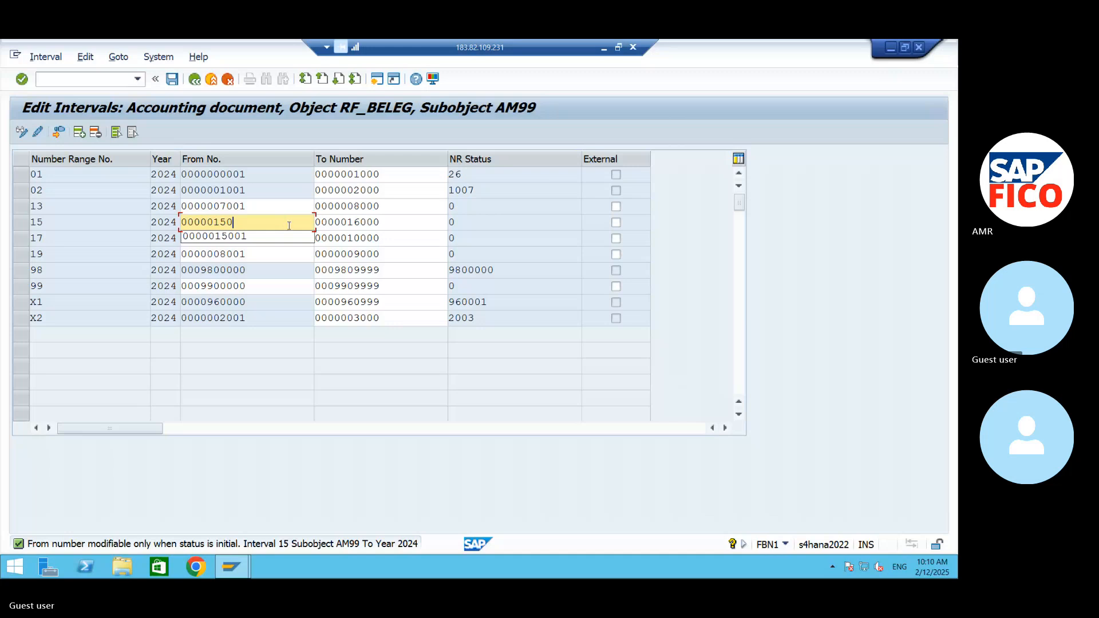
- Re-enter 10000 as the To number of interval 17
left_click(407, 239)
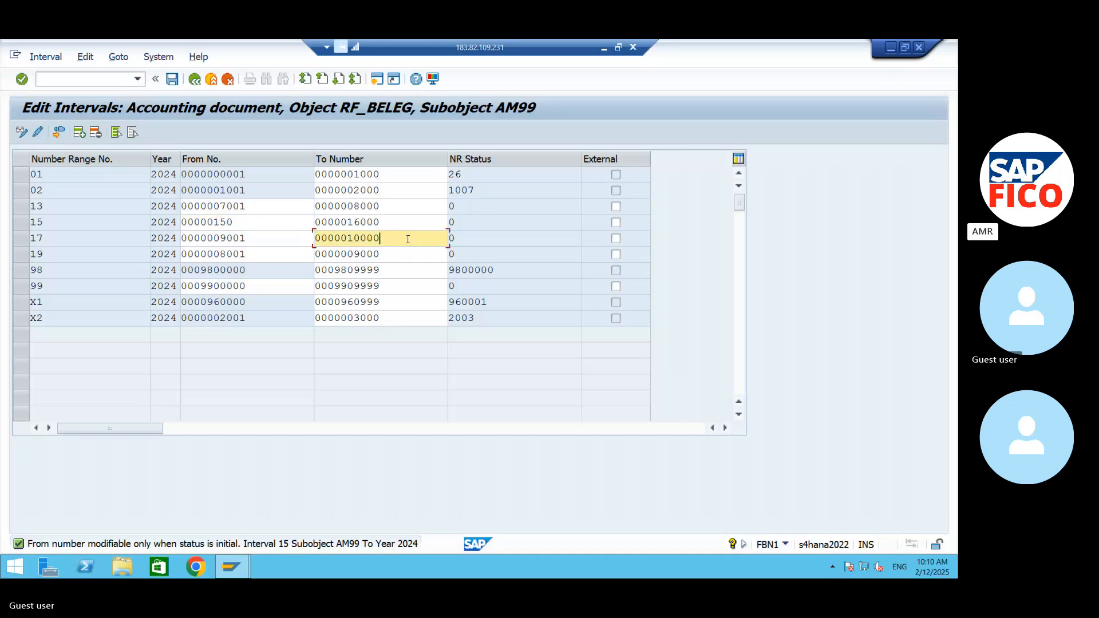
key("BackSpace")
key("BackSpace")
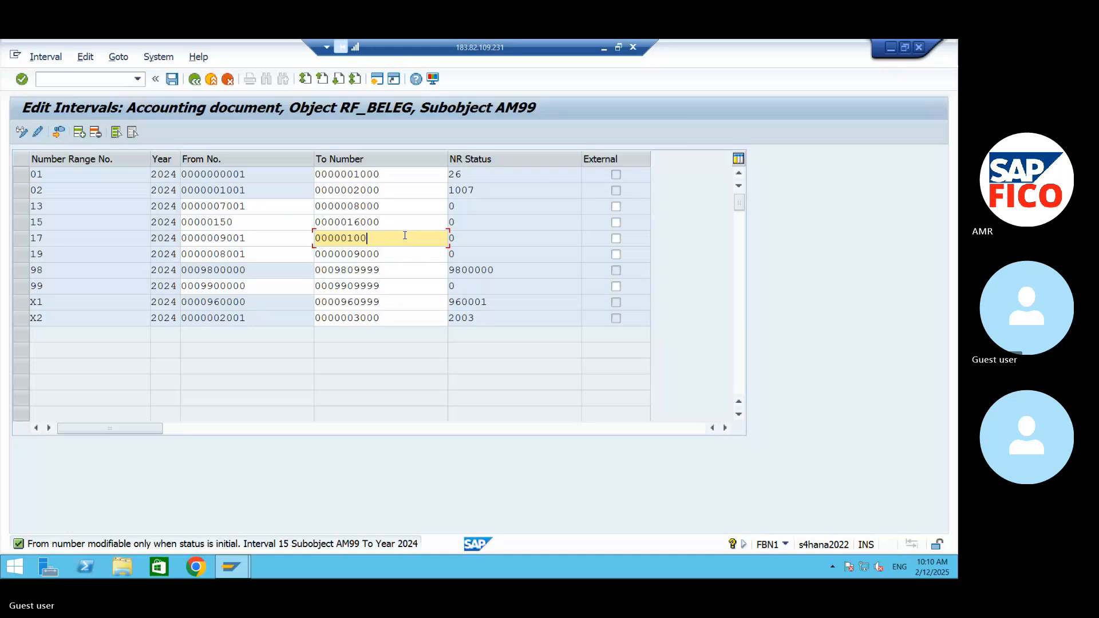
key("BackSpace")
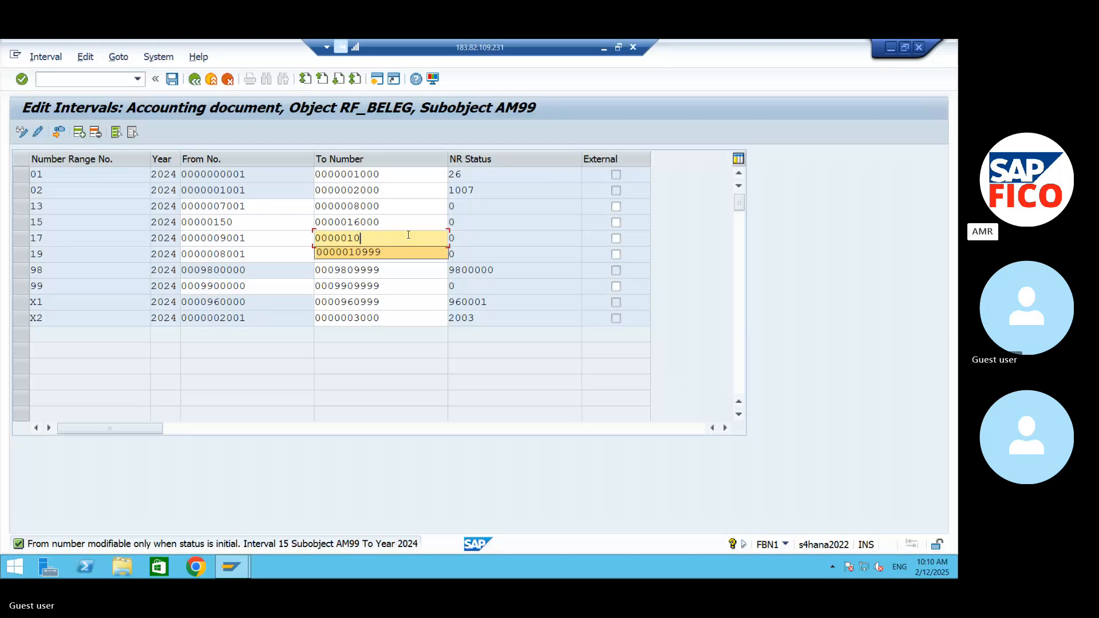
type("000")
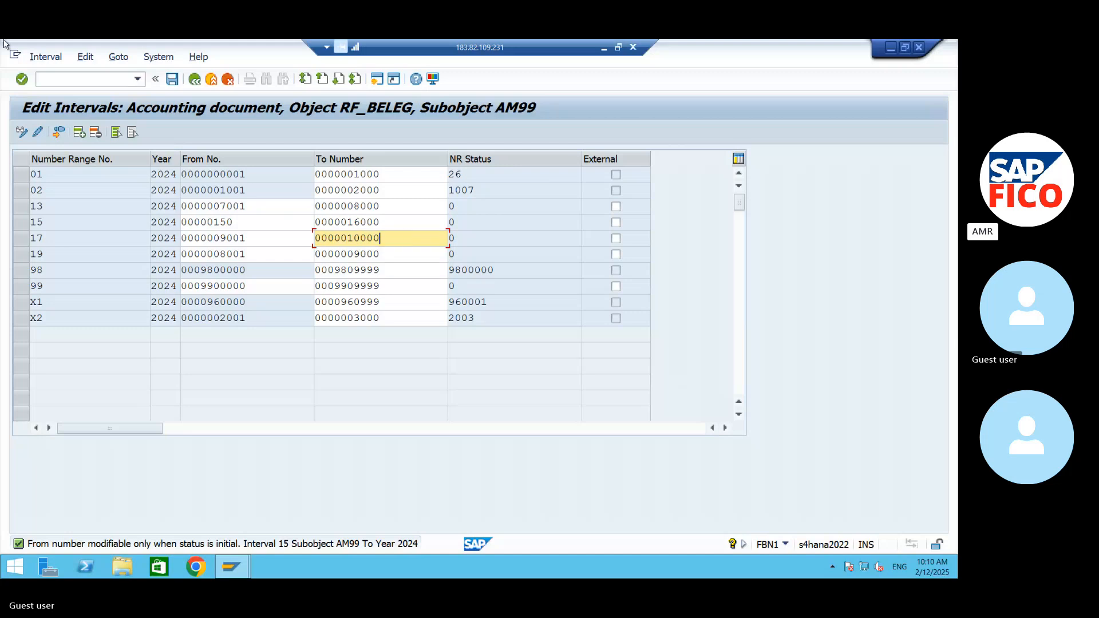
- Leave interval editing, choosing to save the changes, and reopen the AM99 intervals for editing
left_click(195, 79)
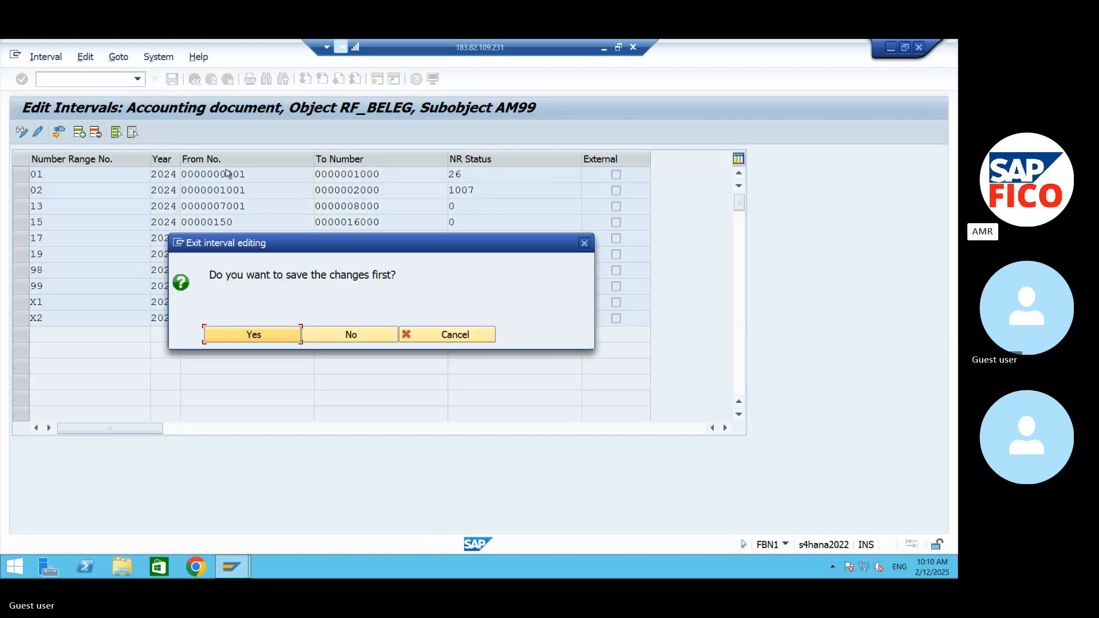
left_click(278, 335)
left_click(220, 210)
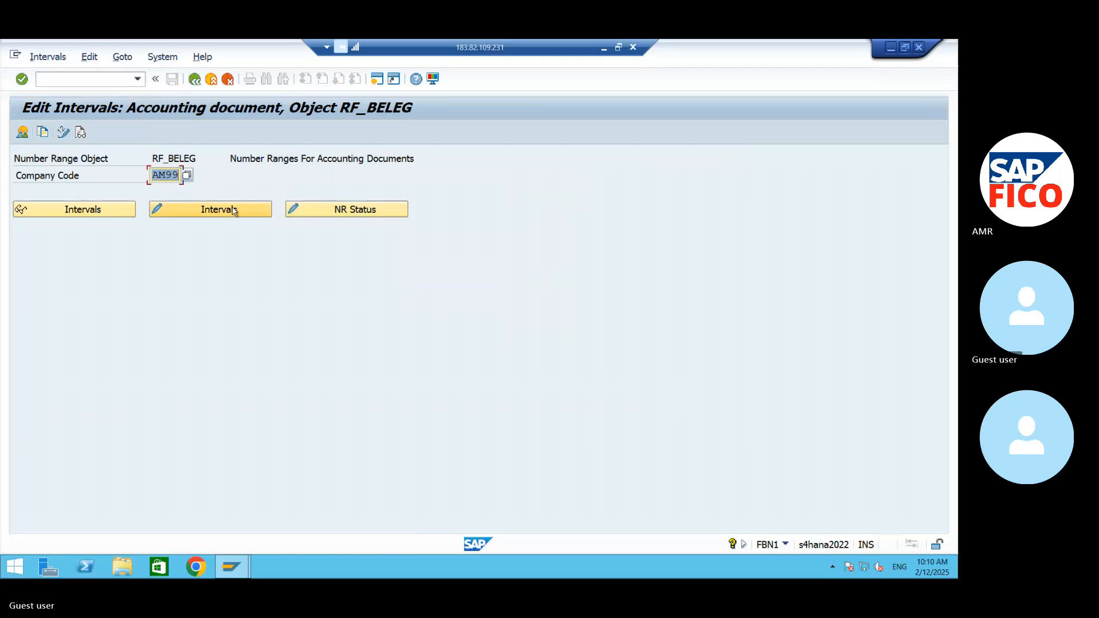
- Exit the AM99 interval editing, choosing to save the changes, and return to a fresh accounting document number range screen
left_click(194, 79)
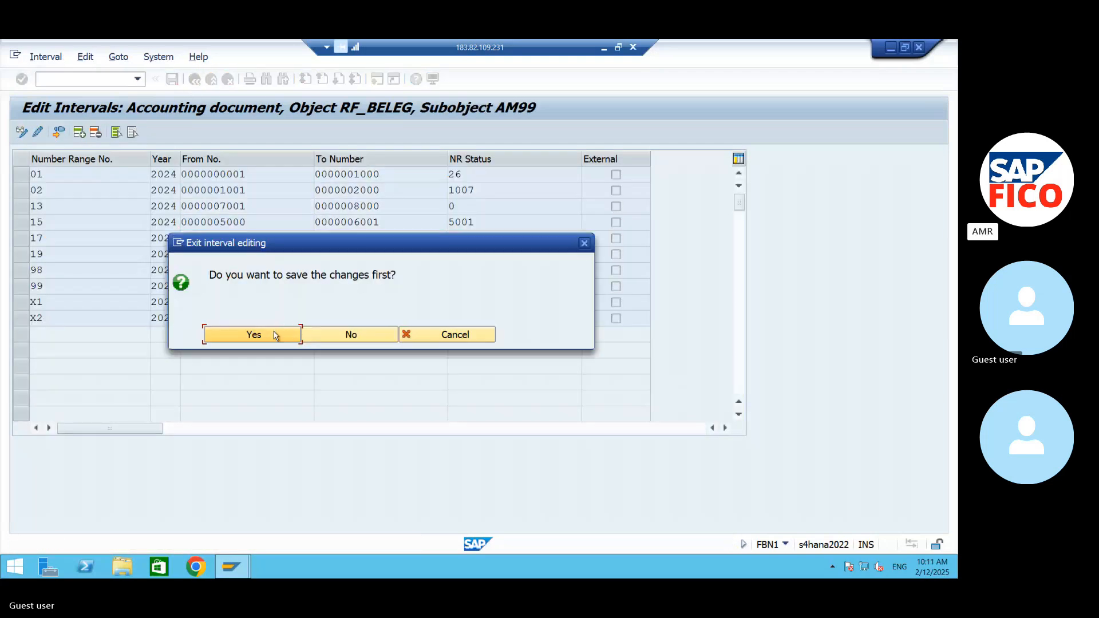
left_click(273, 334)
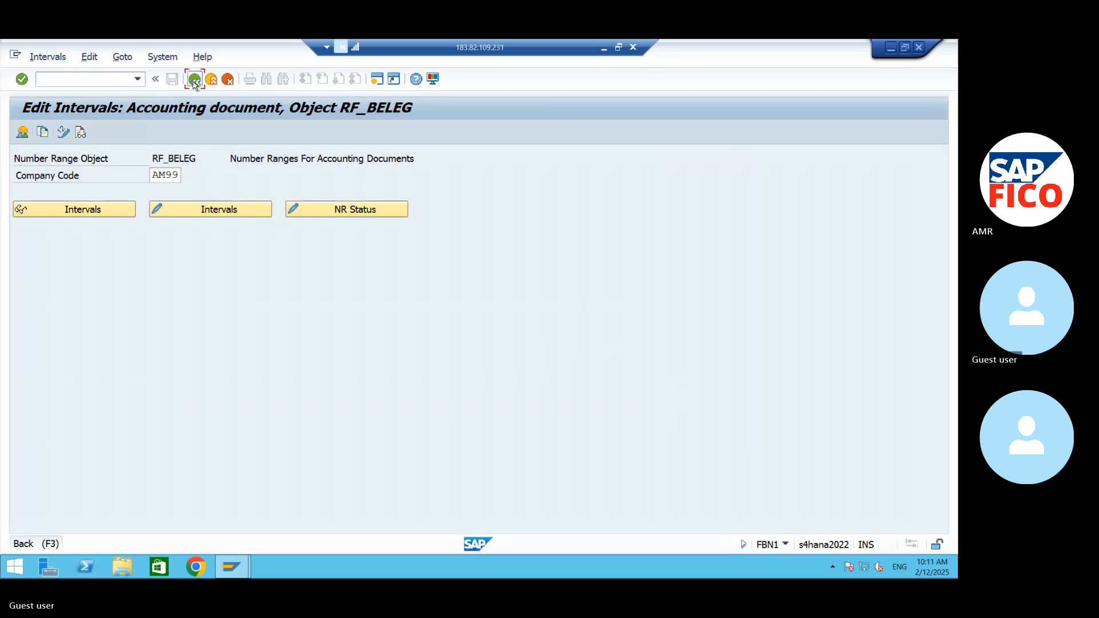
left_click(194, 81)
left_click(316, 213)
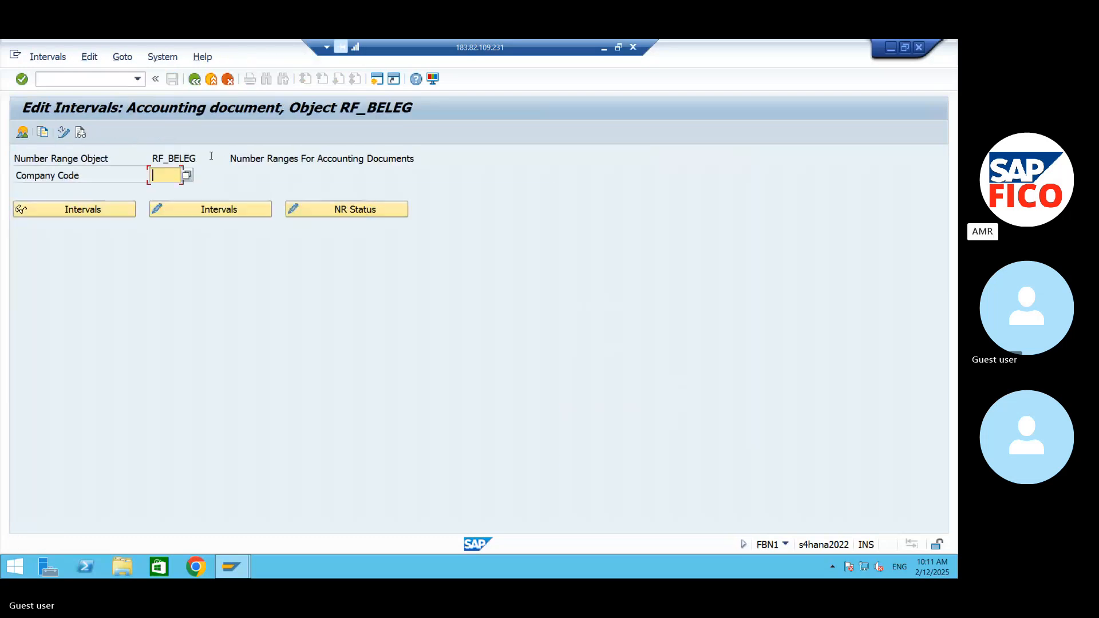
- Open the accounting document number range intervals of company code AM99 for editing
type("A")
left_click(162, 188)
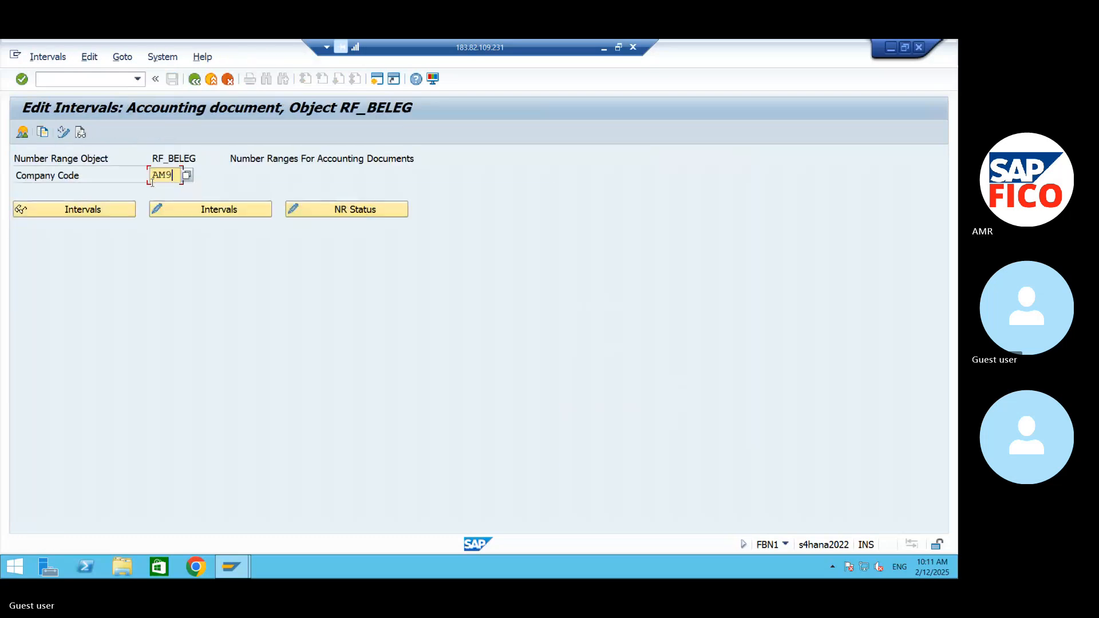
left_click(207, 214)
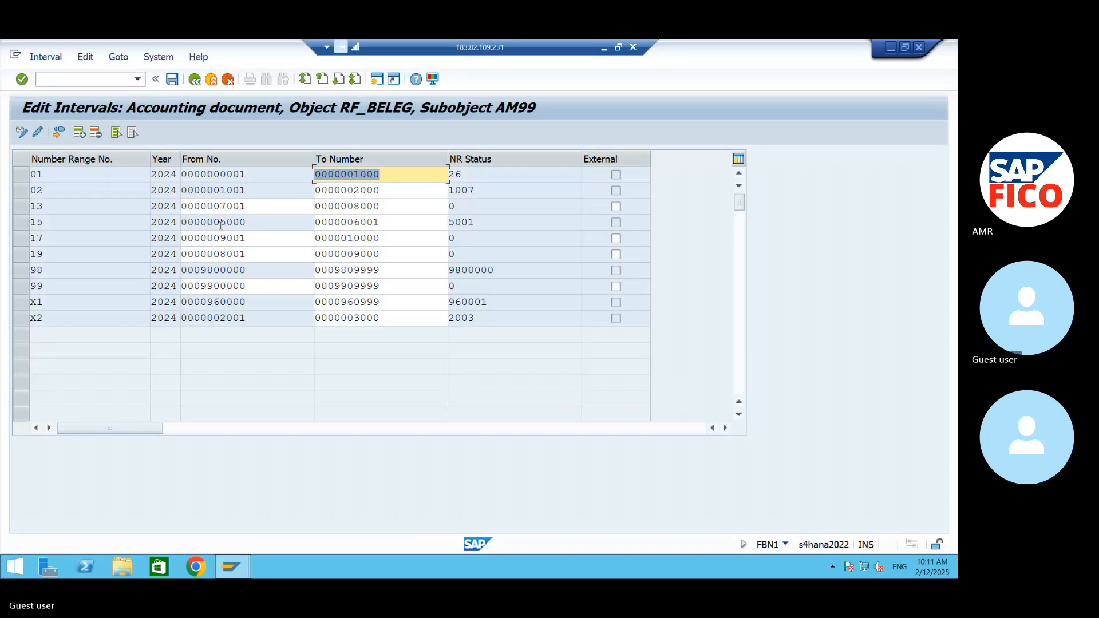
- Insert a new number range interval with number 15 and year 2024
left_click(79, 132)
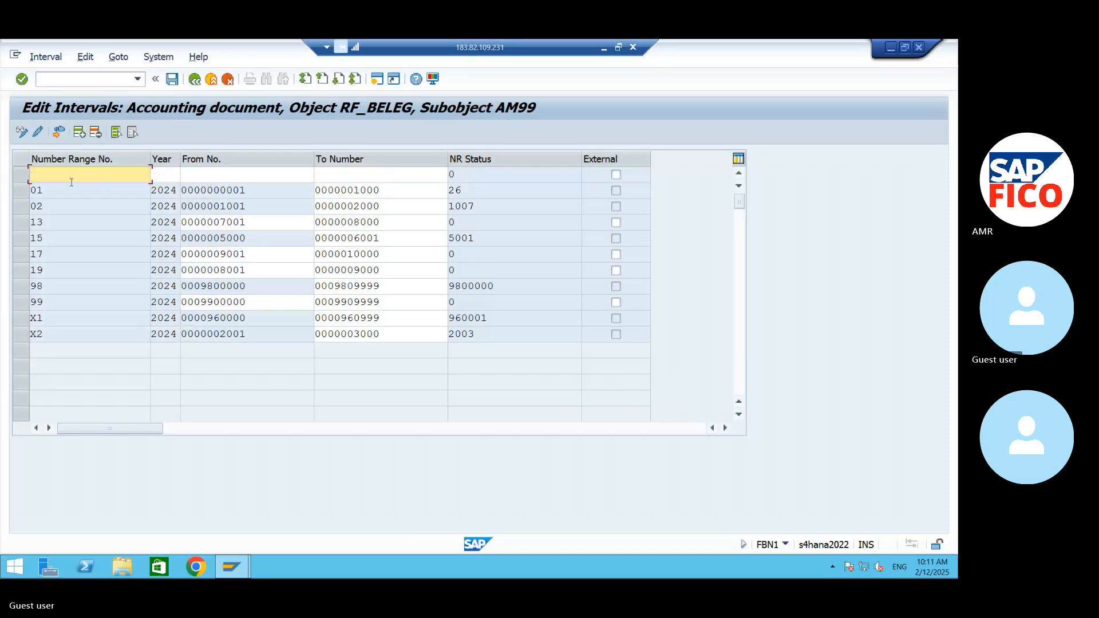
type("15")
key("Tab")
type("2")
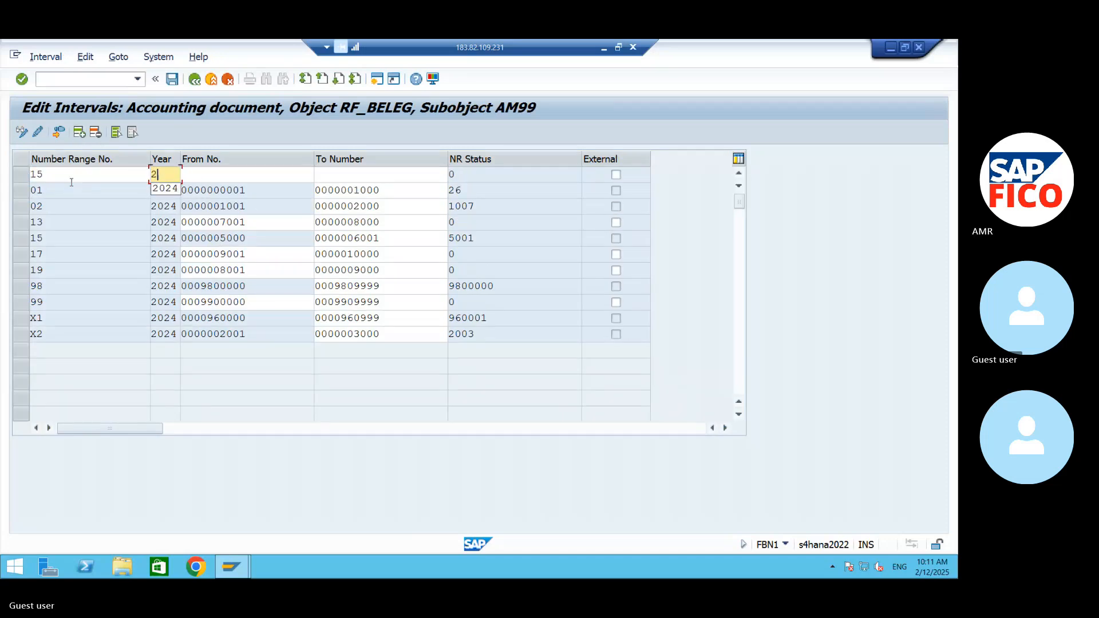
type("024")
key("Tab")
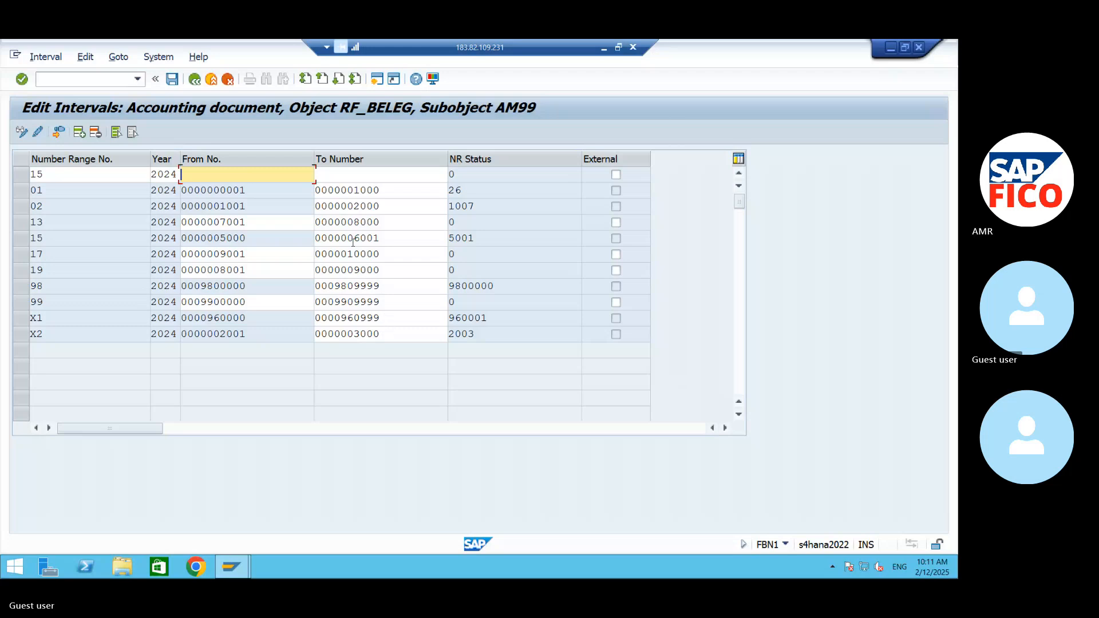
- Give the new interval 15 the range 30000 to 31000 and confirm the entry
type("30000")
left_click(388, 172)
type("310")
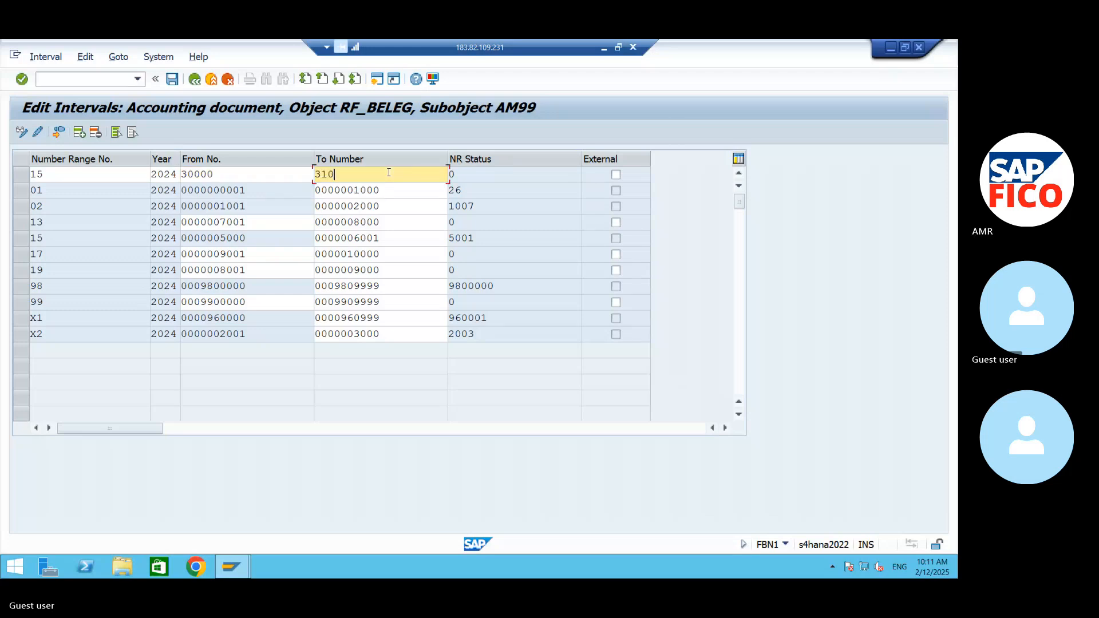
type("00")
key("Return")
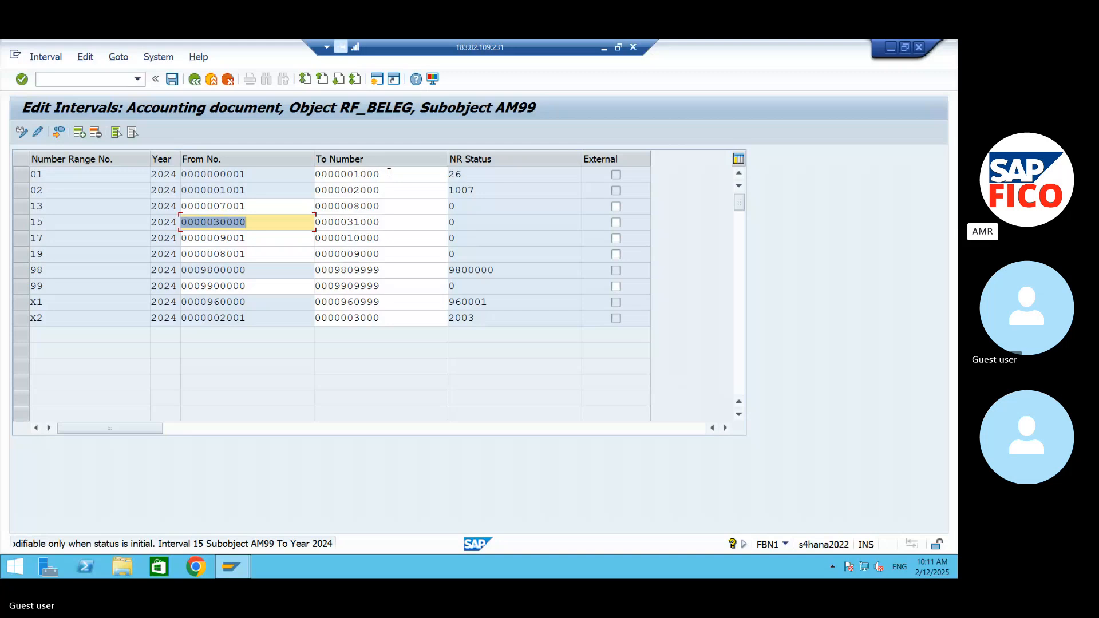
key("Return")
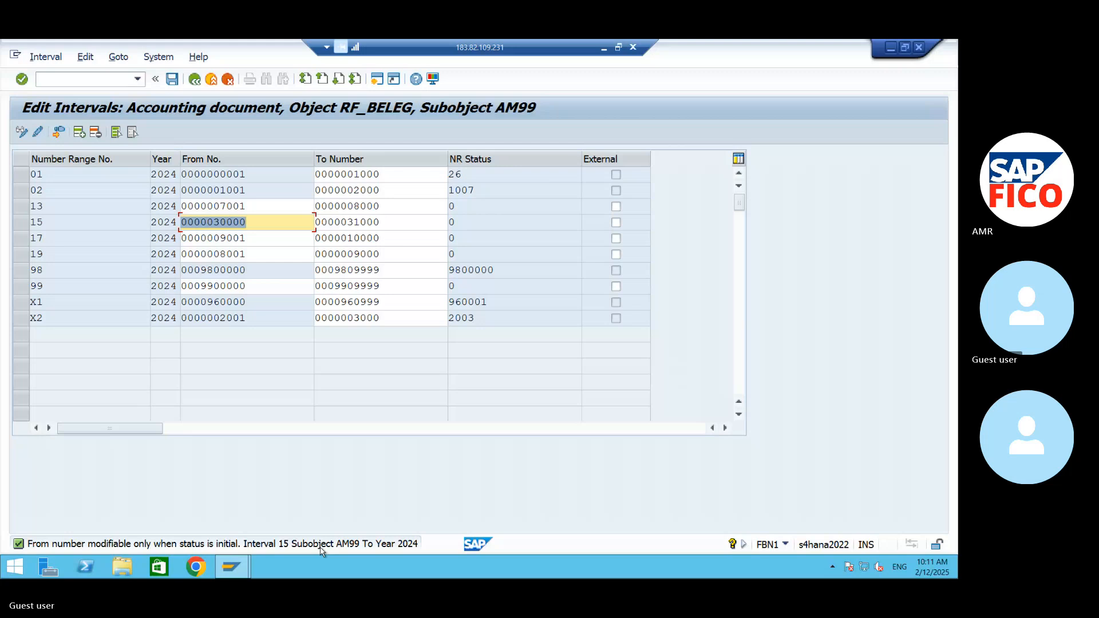
- Replace the From number of interval 15 with 970000
left_click(274, 222)
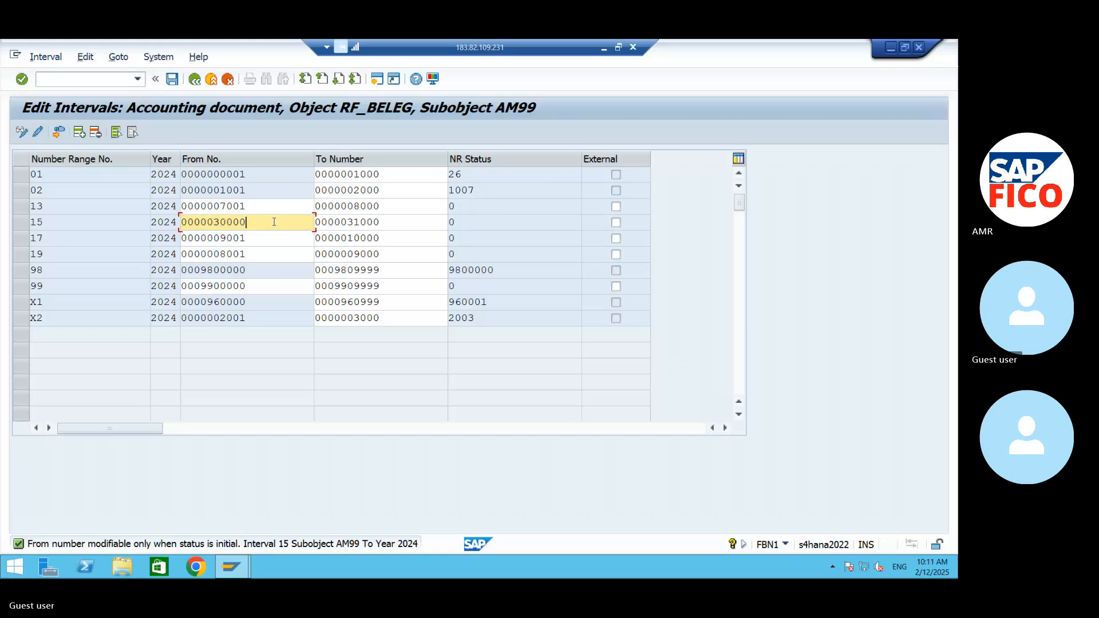
key("BackSpace")
key("BackSpace")
key("BackSpace")
key("BackSpace")
key("BackSpace")
key("BackSpace")
key("BackSpace")
key("BackSpace")
key("BackSpace")
key("BackSpace")
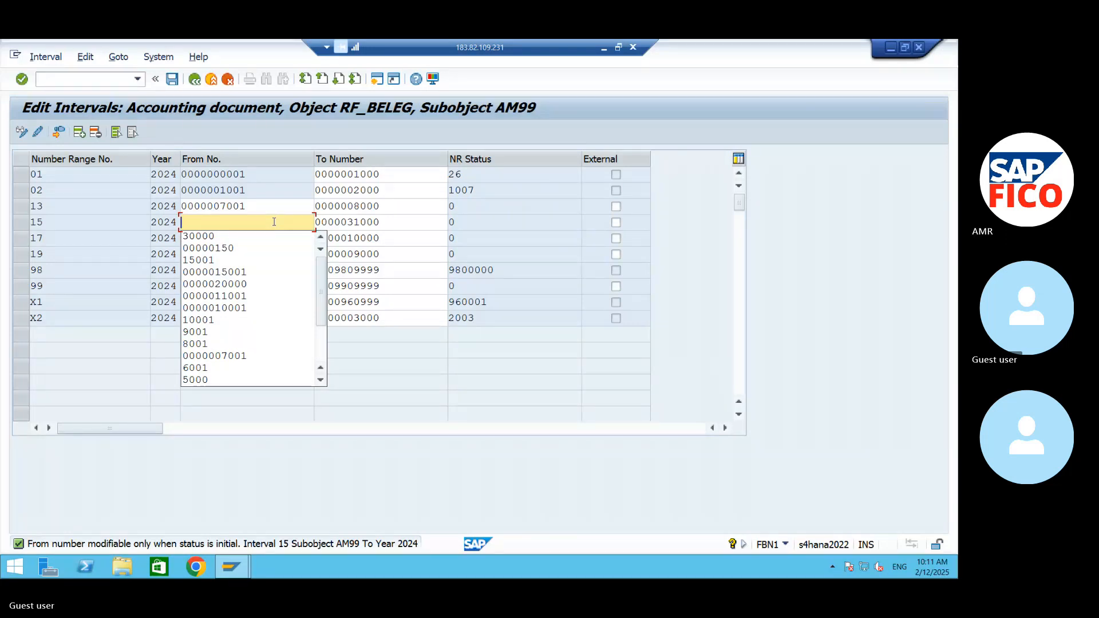
type("9")
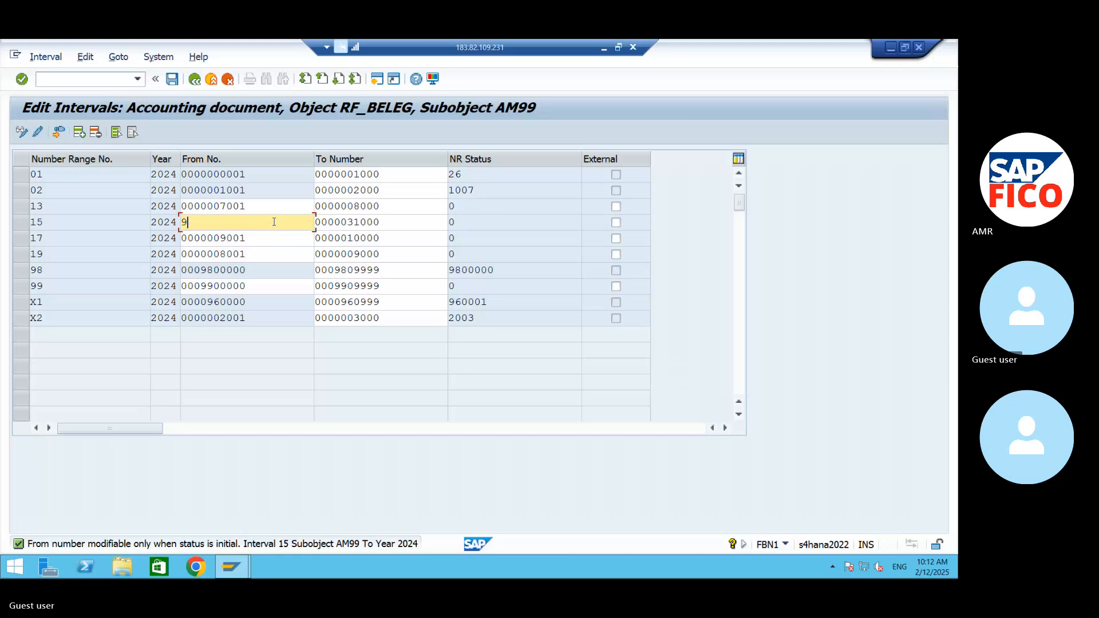
type("70000")
- Replace the To number of interval 15 with 970999 and confirm the entry
left_click(387, 222)
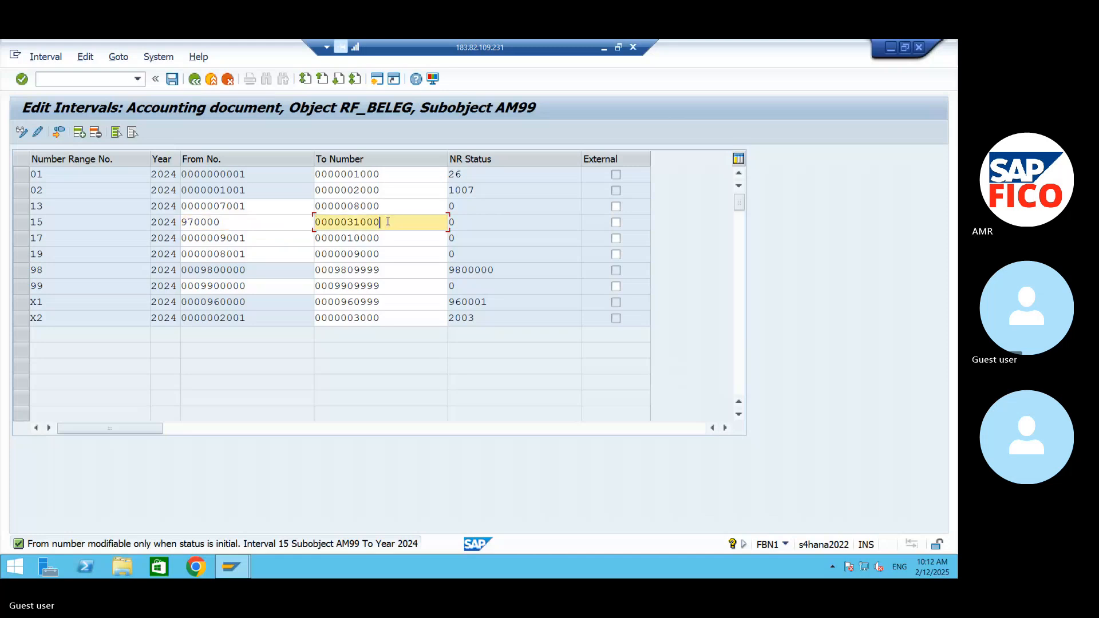
key("BackSpace")
key("BackSpace")
key("BackSpace")
key("BackSpace")
key("BackSpace")
key("BackSpace")
key("BackSpace")
key("BackSpace")
key("BackSpace")
key("BackSpace")
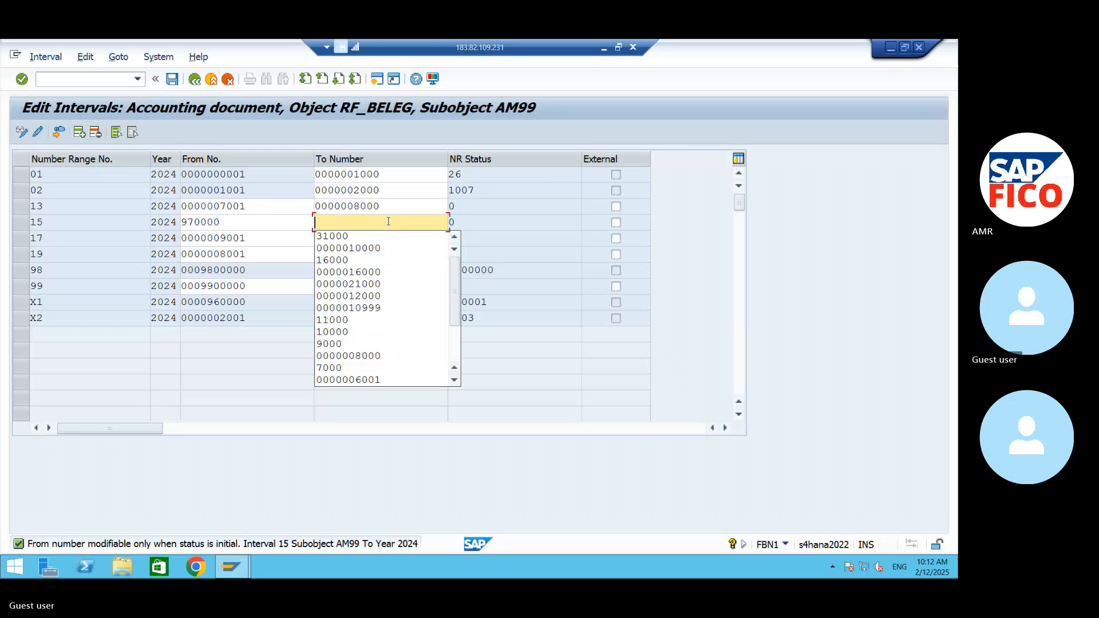
type("97099")
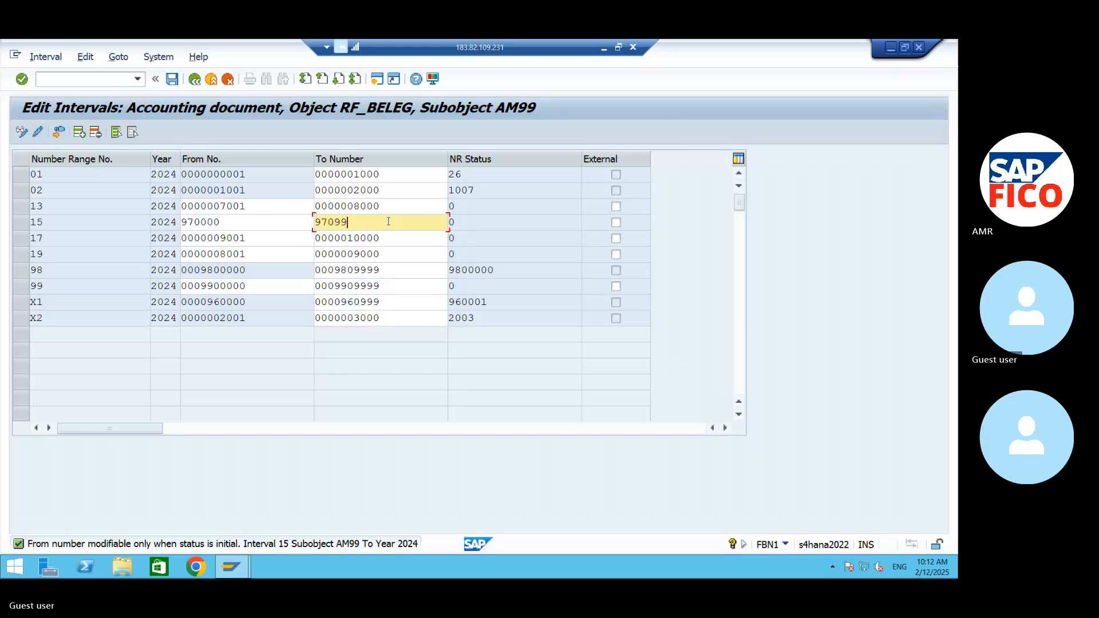
type("9")
key("Return")
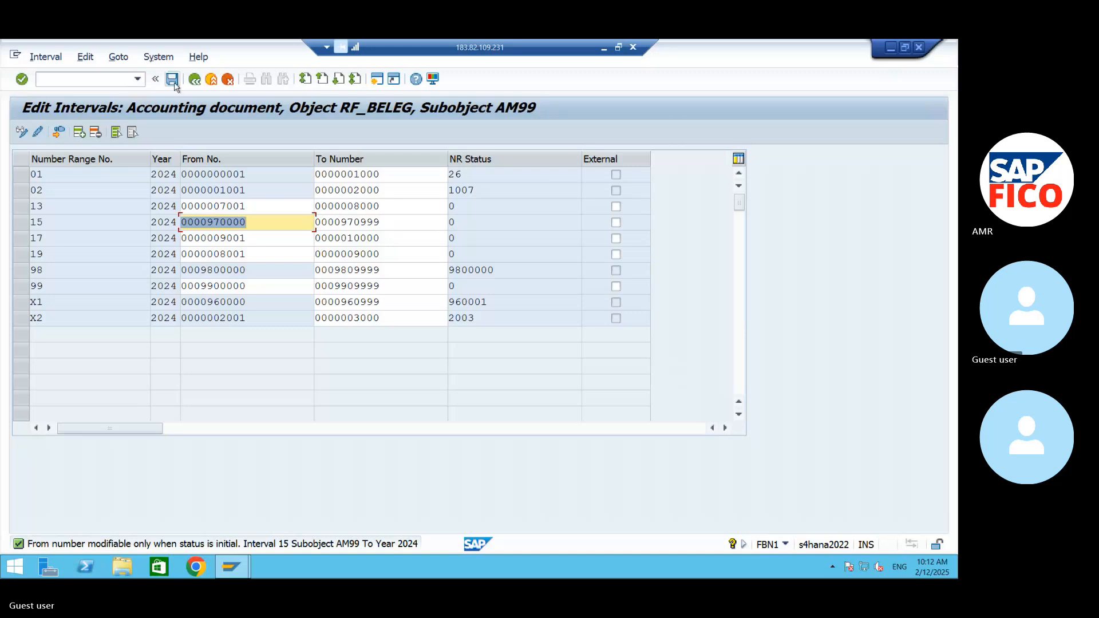
- Clear the From number of interval 15
left_click(254, 222)
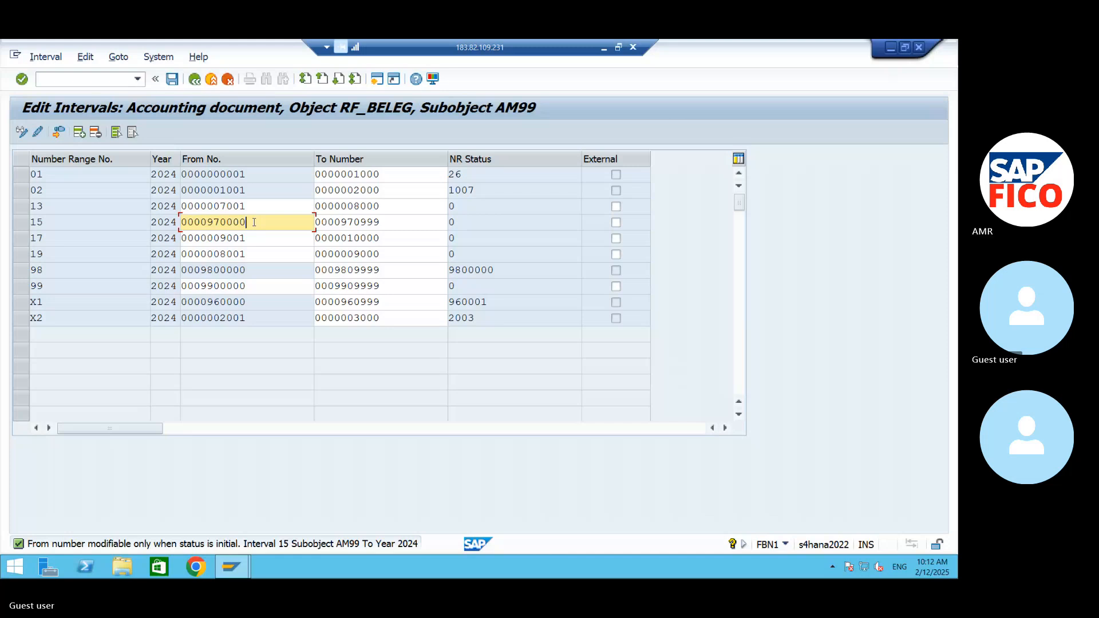
key("BackSpace")
key("BackSpace")
key("BackSpace")
key("BackSpace")
key("BackSpace")
key("BackSpace")
key("BackSpace")
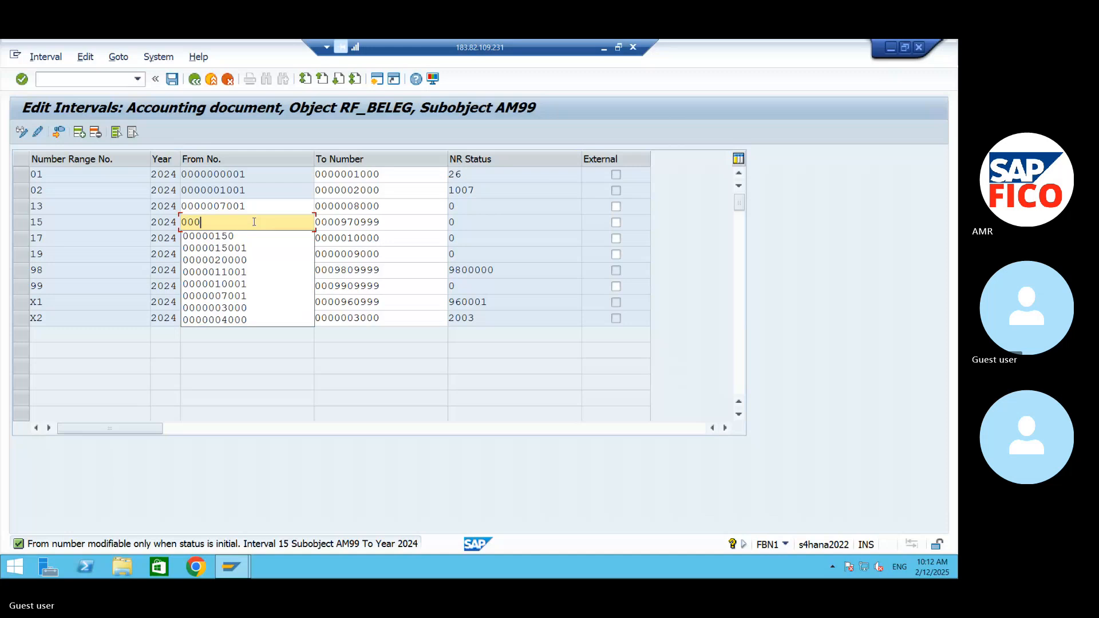
key("BackSpace")
key("BackSpace")
key("BackSpace")
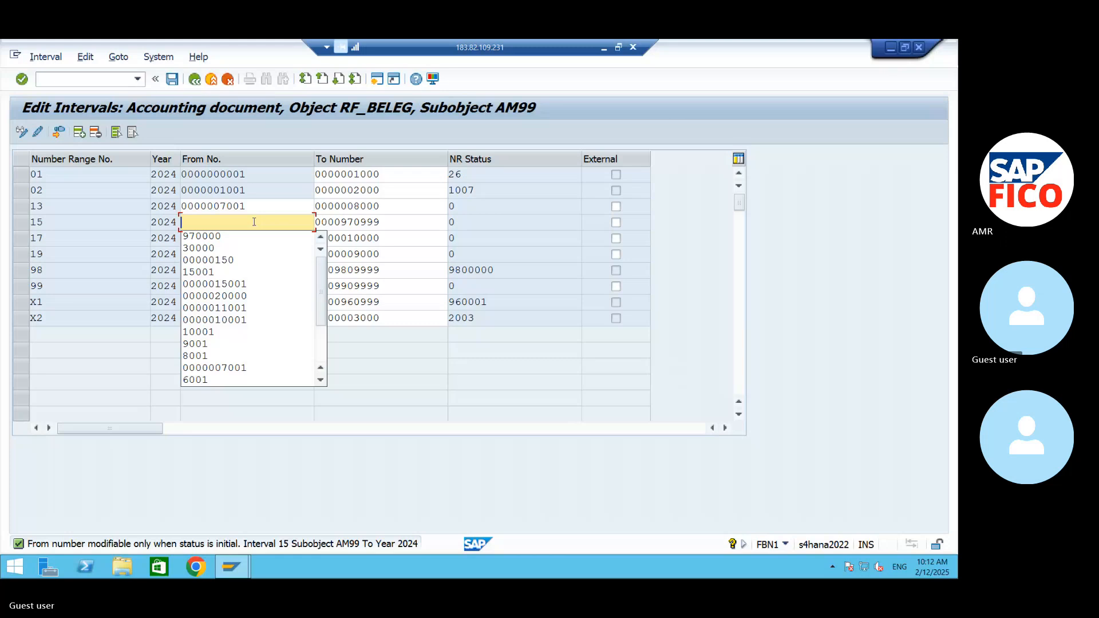
type("12")
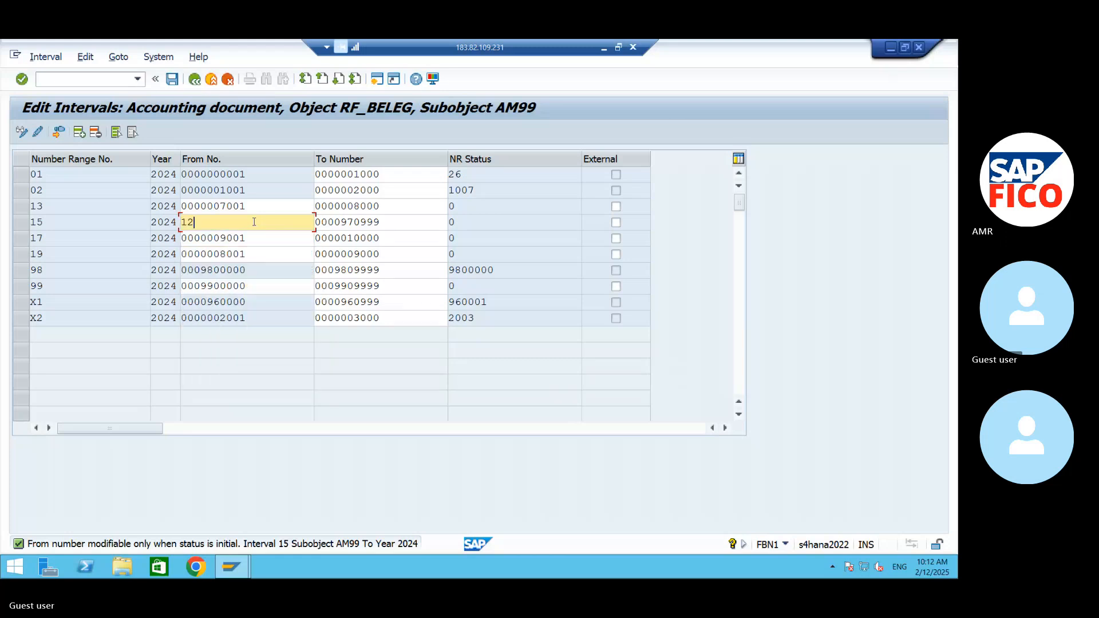
type("10010")
key("BackSpace")
key("BackSpace")
key("BackSpace")
key("BackSpace")
key("BackSpace")
type("1")
key("BackSpace")
key("BackSpace")
key("BackSpace")
- Enter 100000 as the From number of interval 15
type("1")
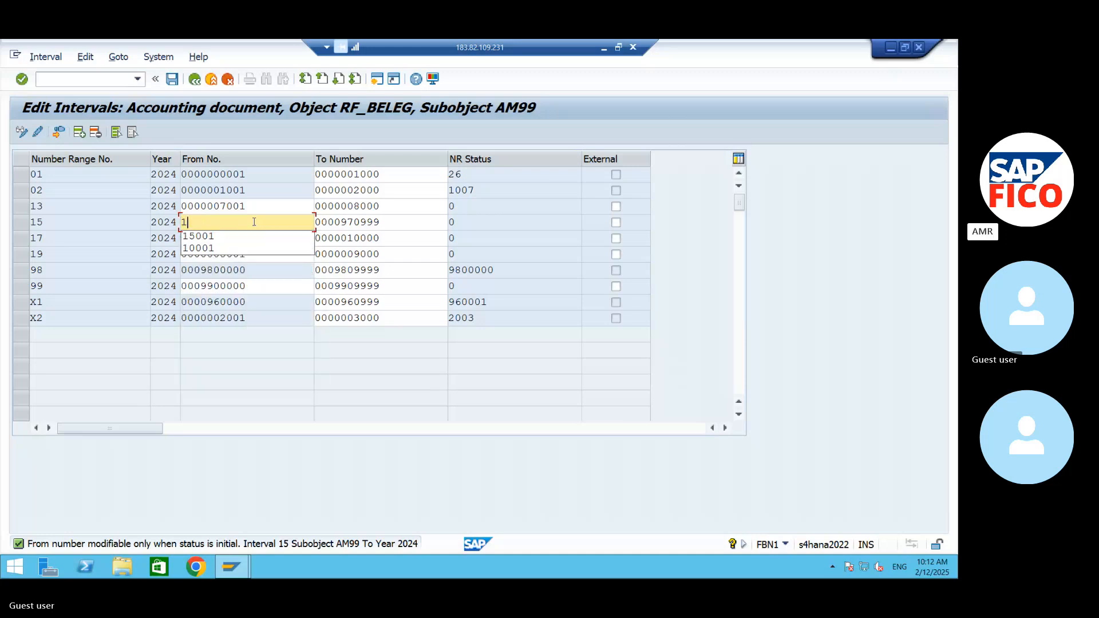
type("0000")
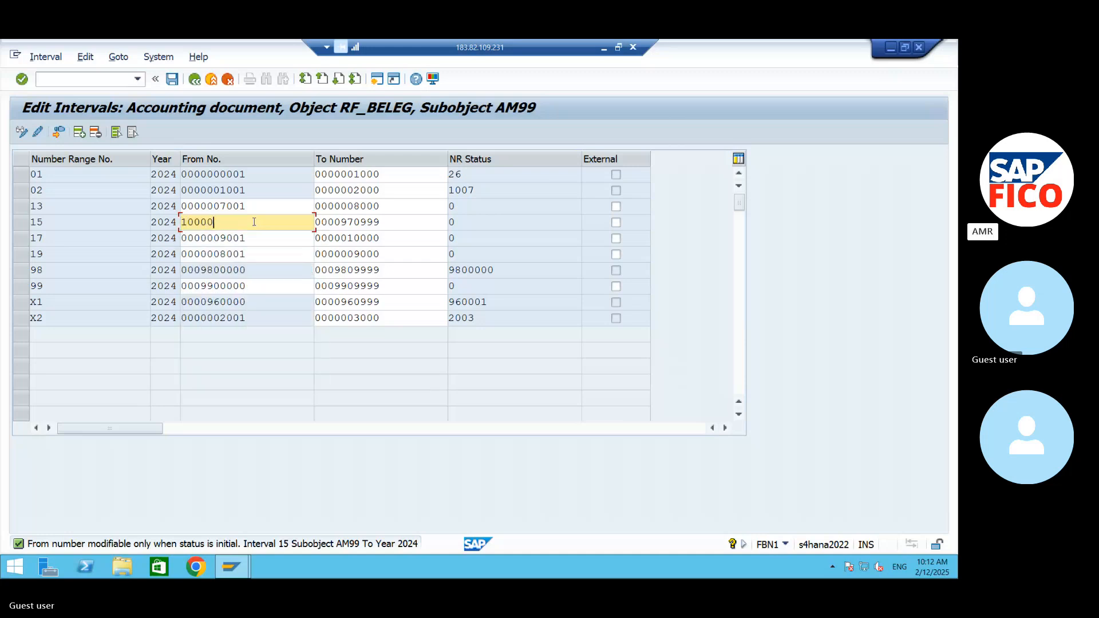
type("0")
- Replace the To number of interval 15 with 200000 and confirm the entry
left_click(382, 222)
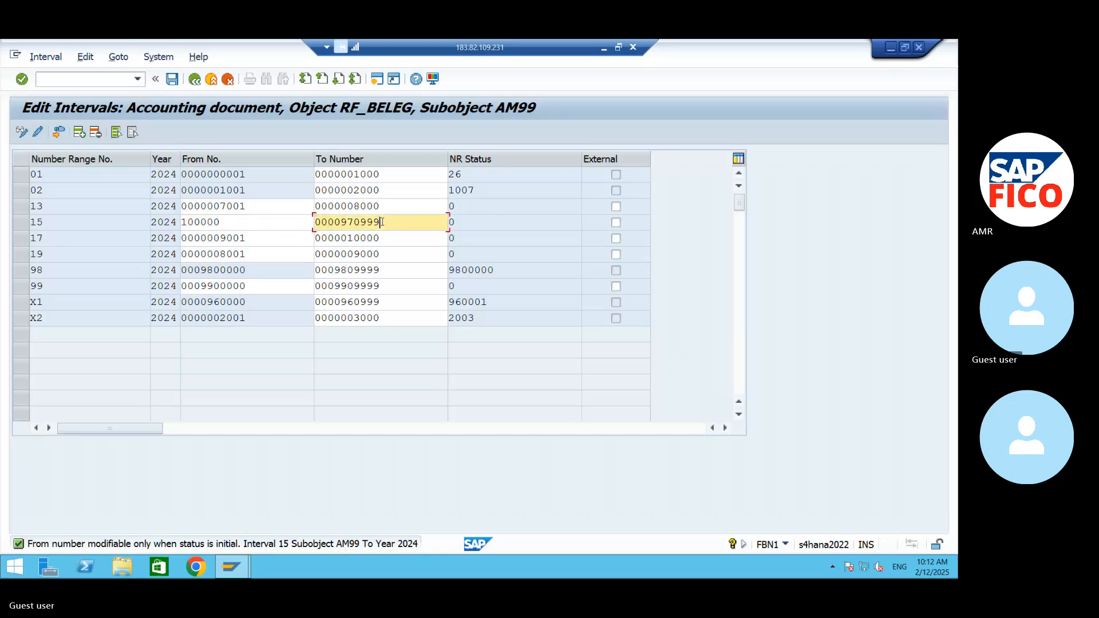
key("BackSpace")
key("BackSpace")
key("BackSpace")
key("BackSpace")
key("BackSpace")
key("BackSpace")
key("BackSpace")
key("BackSpace")
key("BackSpace")
key("BackSpace")
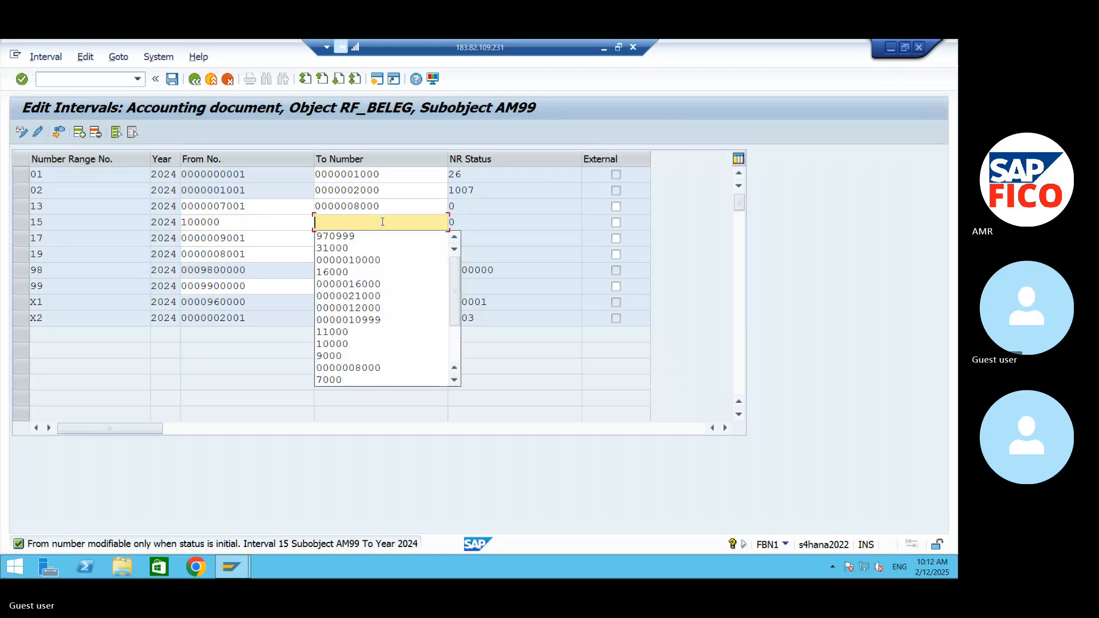
type("200000")
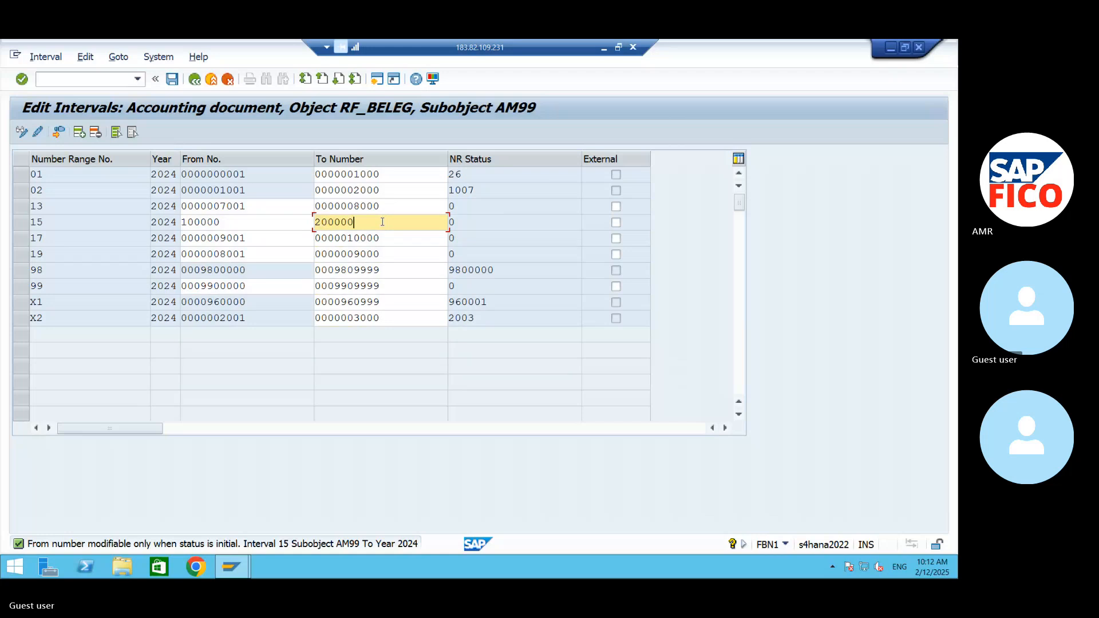
key("Return")
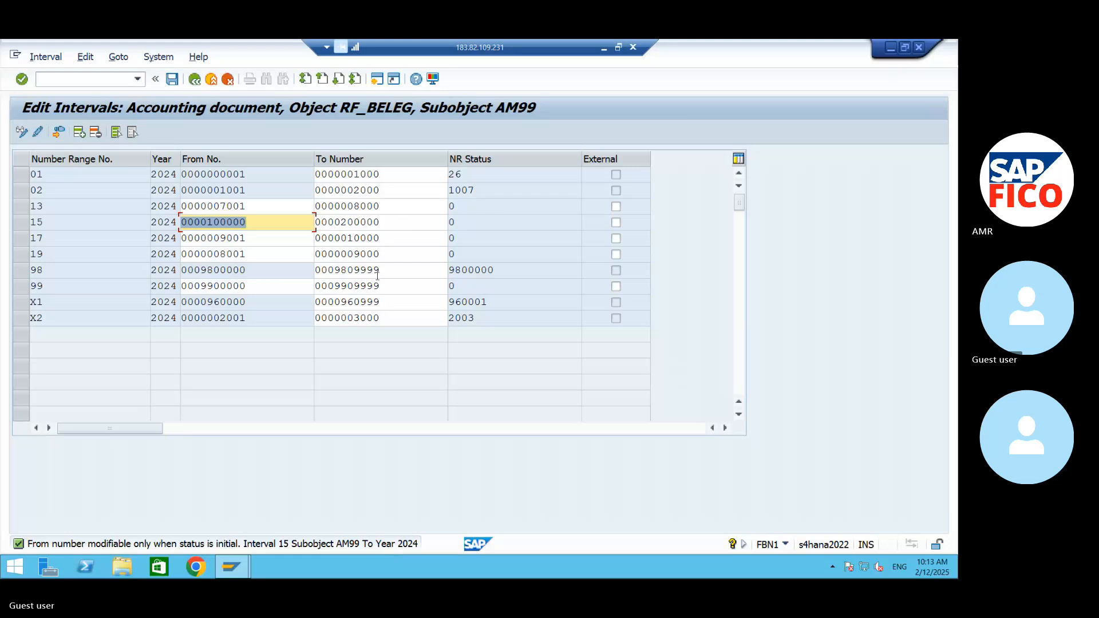
left_click(382, 190)
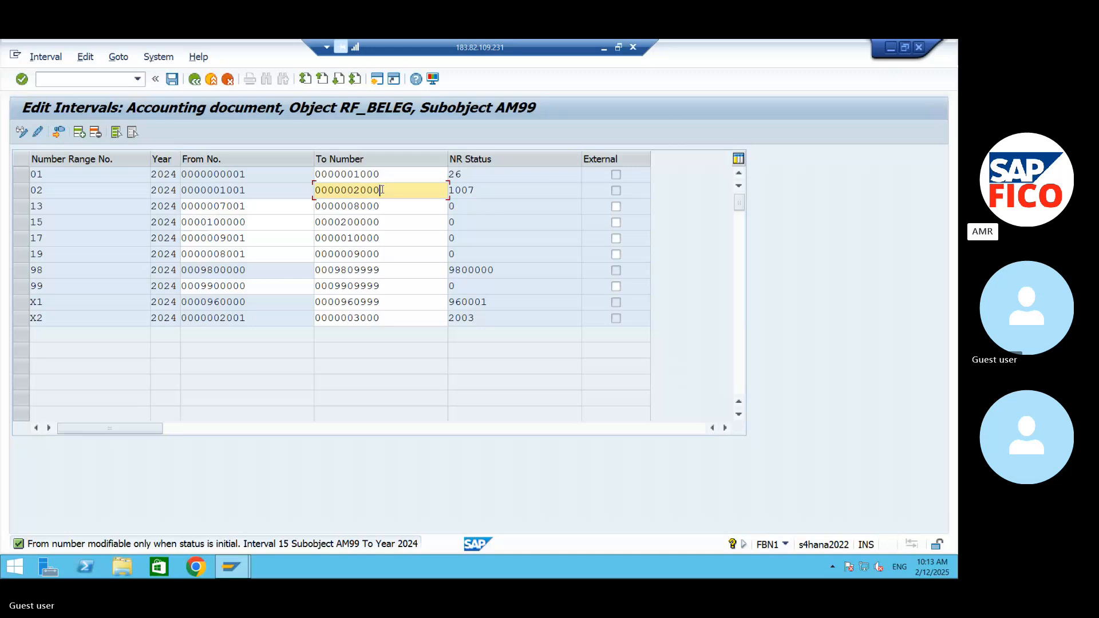
left_click(382, 175)
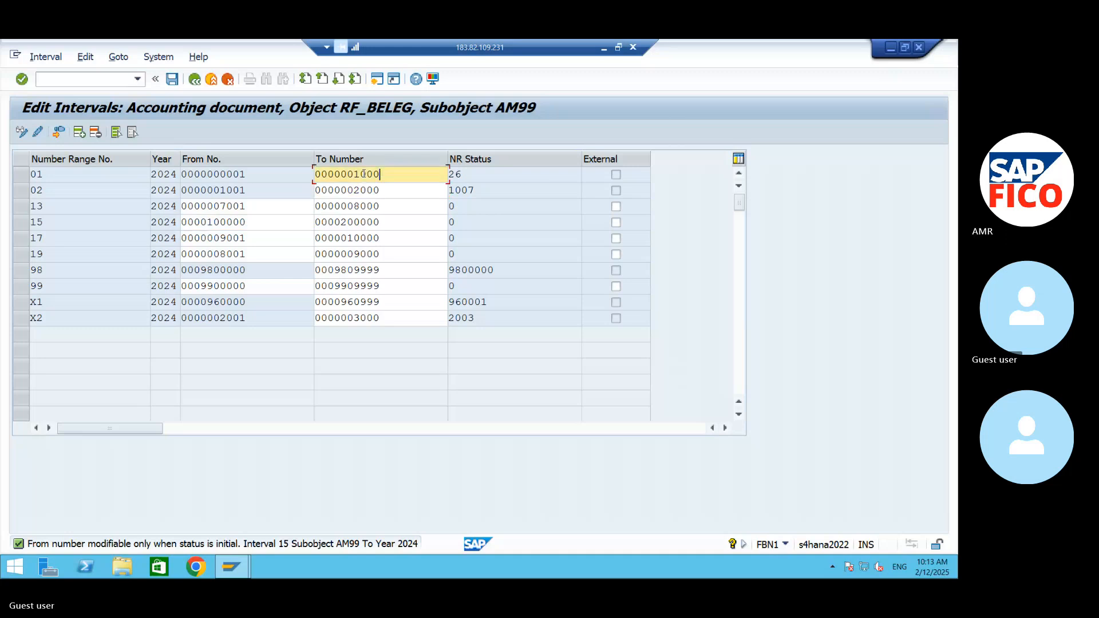
double_click(382, 175)
left_click(396, 191)
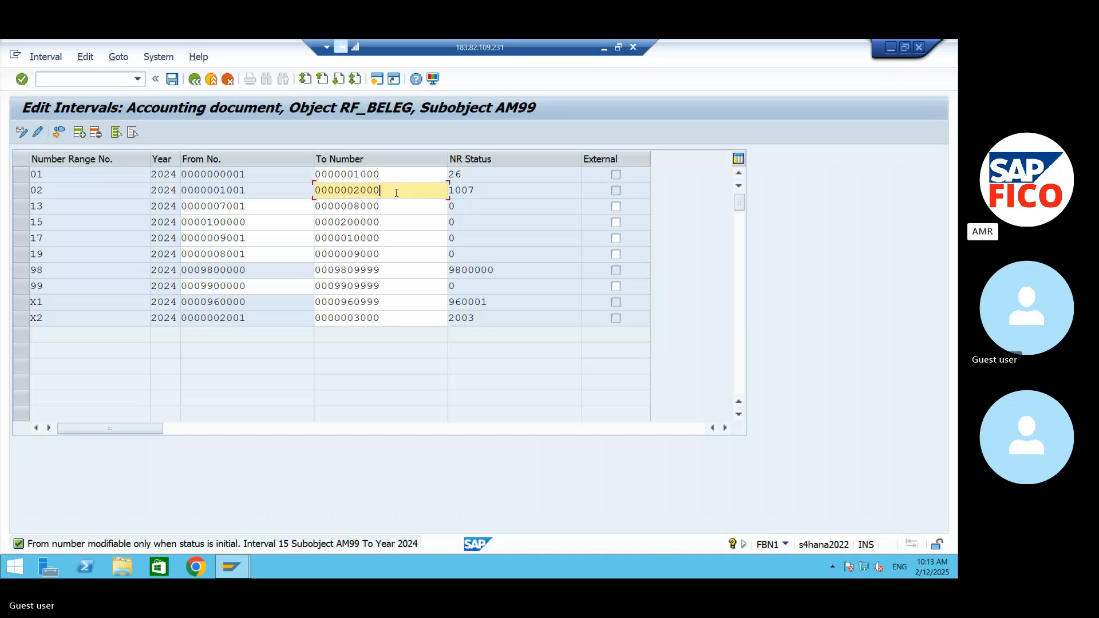
- Replace the From number of interval 15 with 200000
left_click(291, 223)
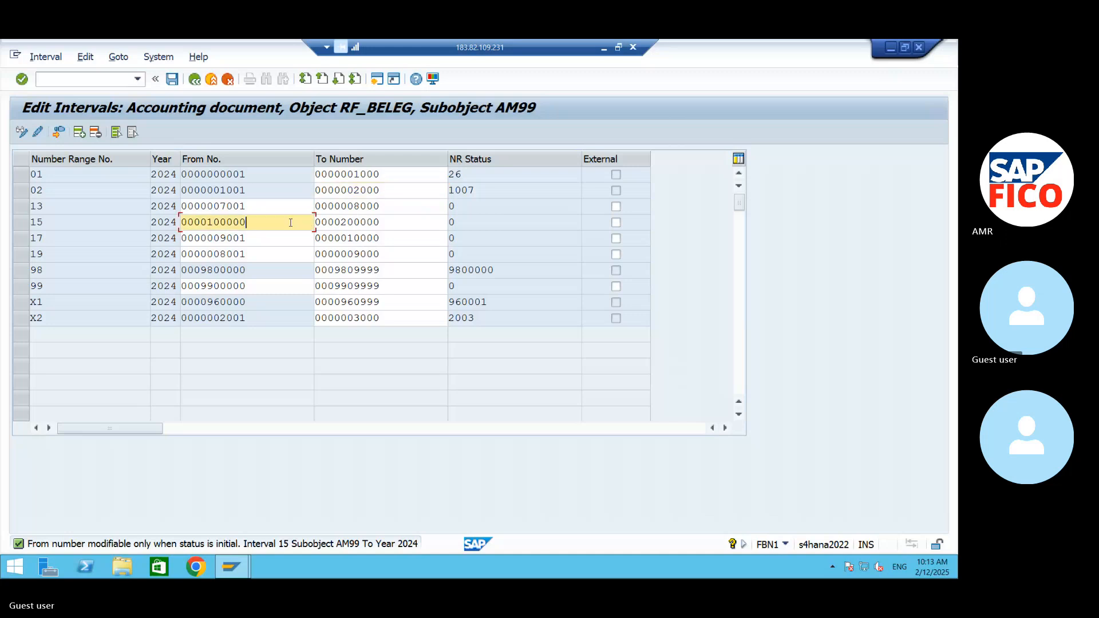
key("BackSpace")
key("BackSpace")
key("BackSpace")
key("BackSpace")
key("BackSpace")
key("BackSpace")
key("BackSpace")
key("BackSpace")
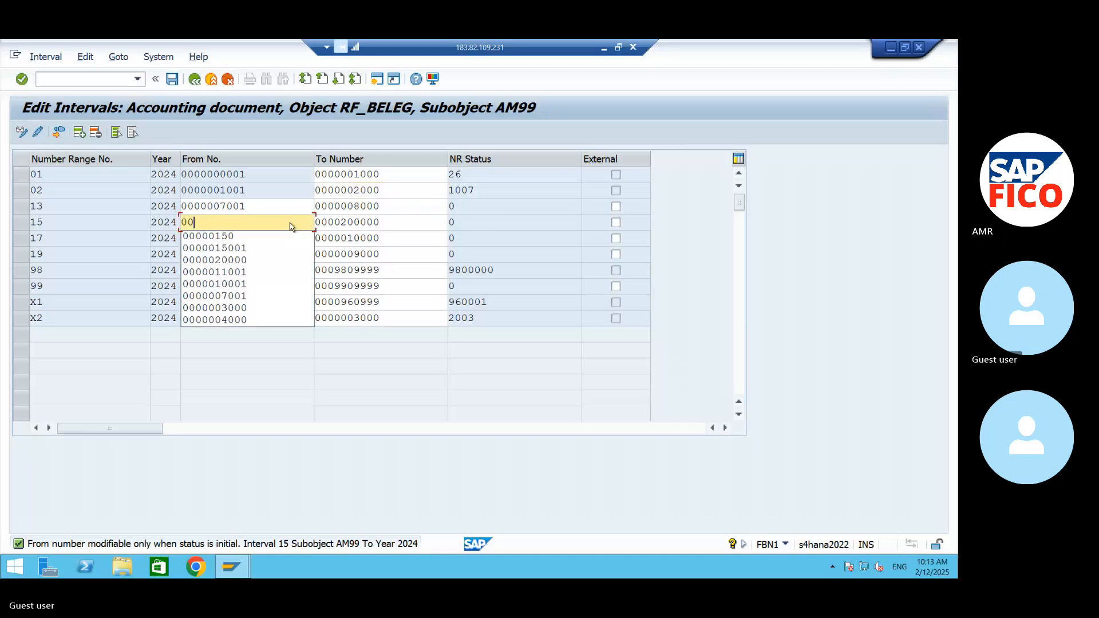
key("BackSpace")
key("BackSpace")
type("200000")
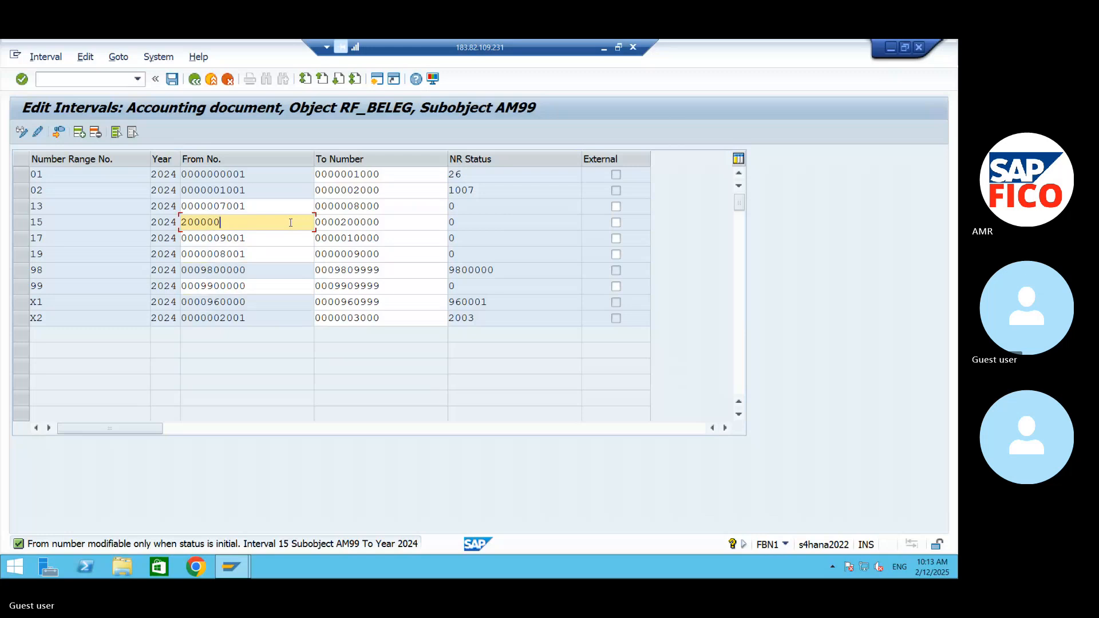
- Replace the To number of interval 15 with 200100 and confirm the entry
left_click(398, 220)
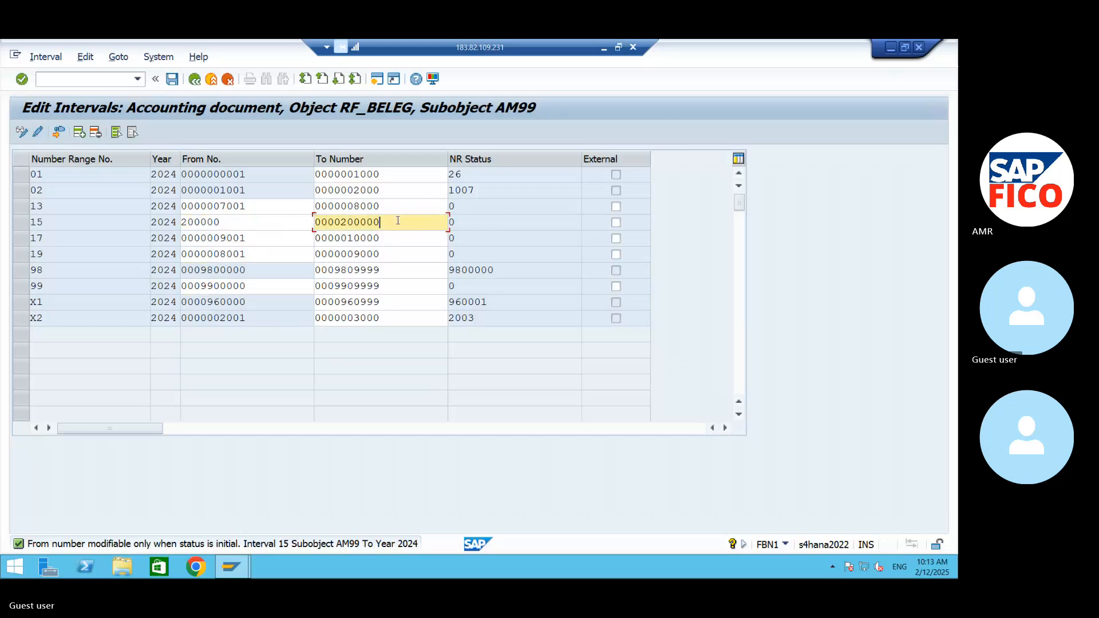
key("BackSpace")
key("BackSpace")
key("BackSpace")
key("BackSpace")
key("BackSpace")
key("BackSpace")
key("BackSpace")
key("BackSpace")
key("BackSpace")
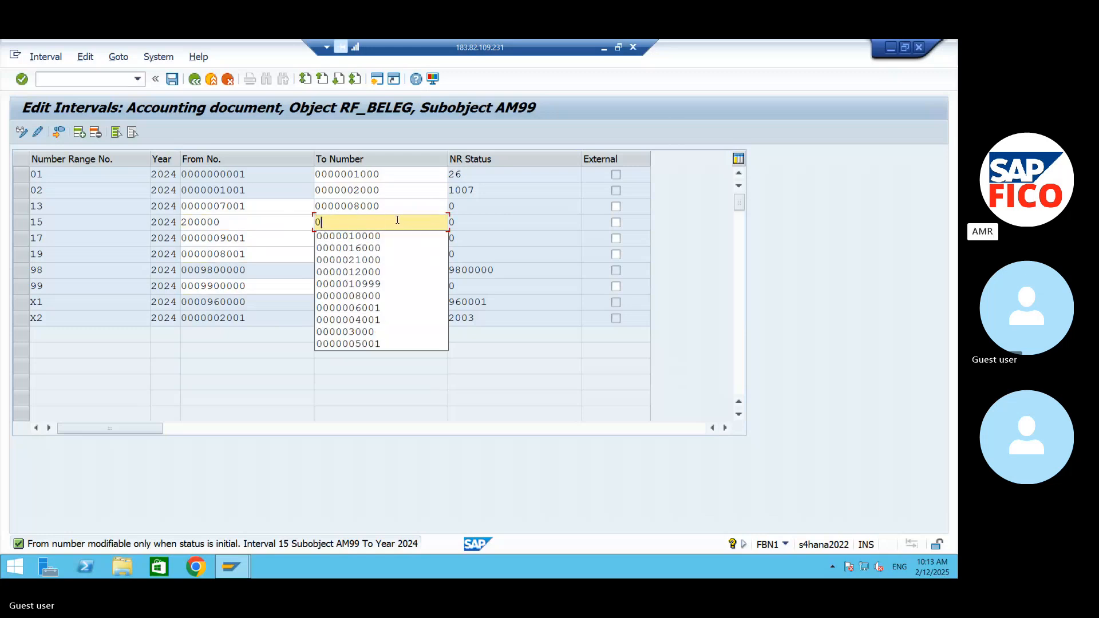
key("BackSpace")
type("2001")
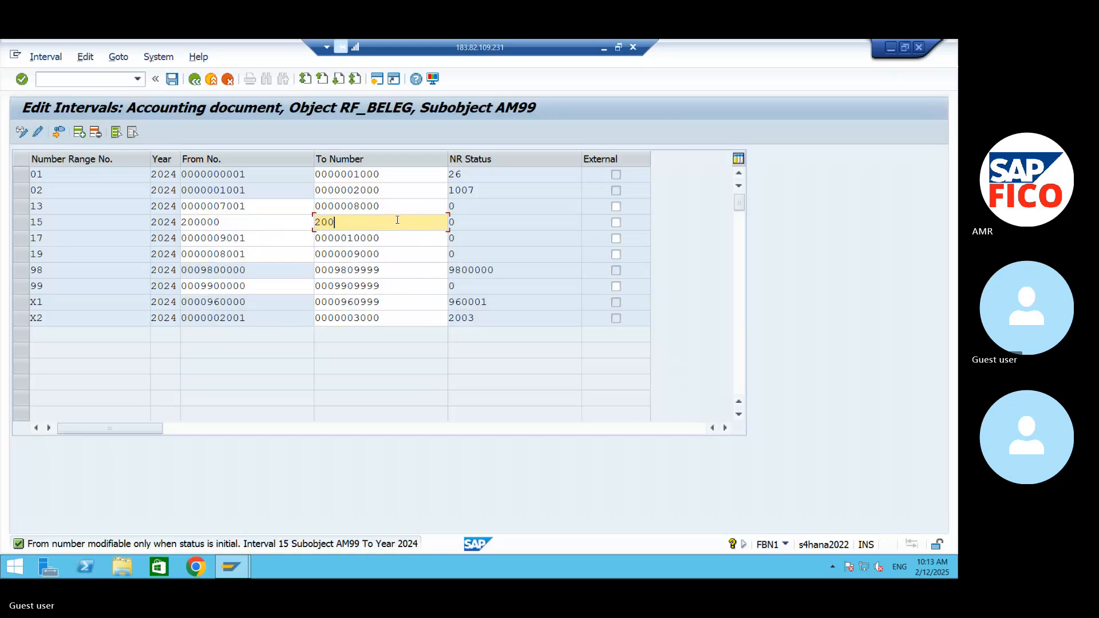
type("00")
key("Return")
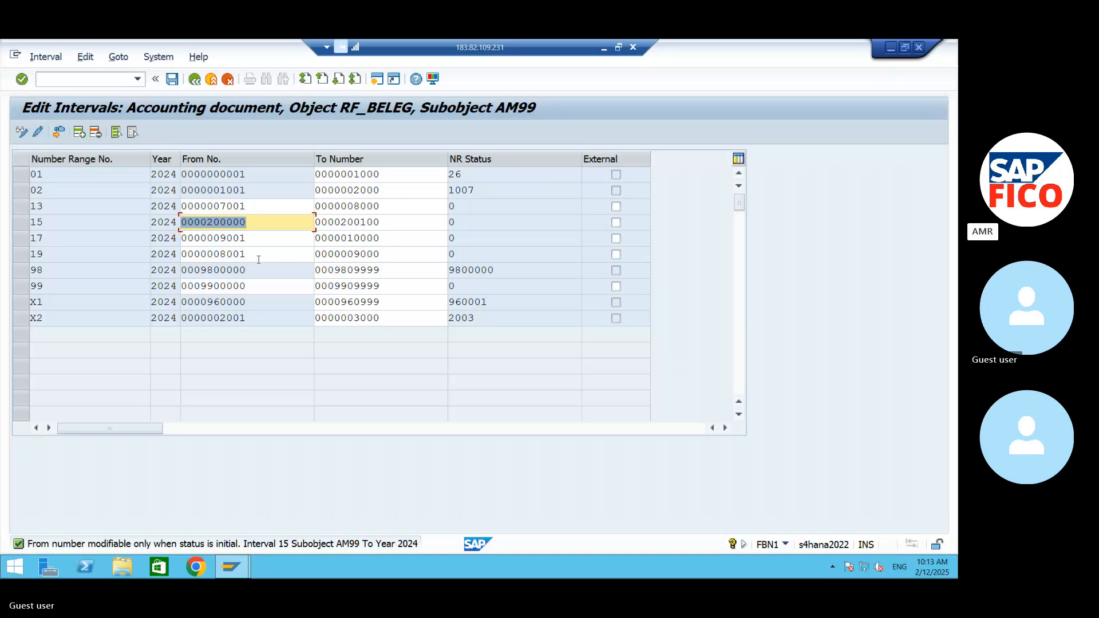
- Replace the From number of interval 15 with 4000
left_click(264, 304)
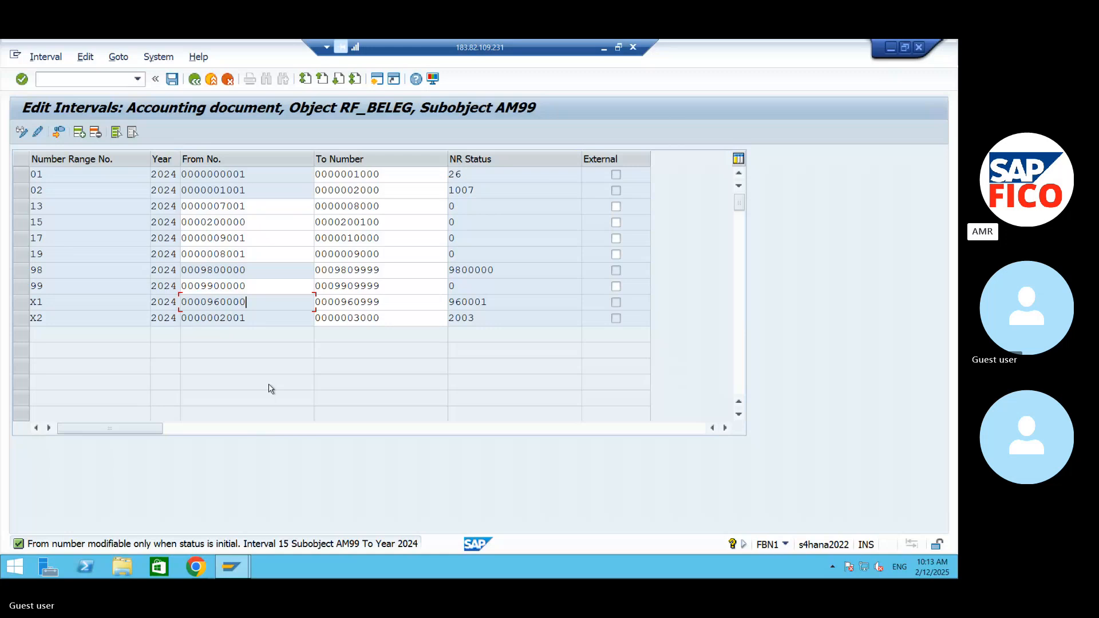
left_click(272, 226)
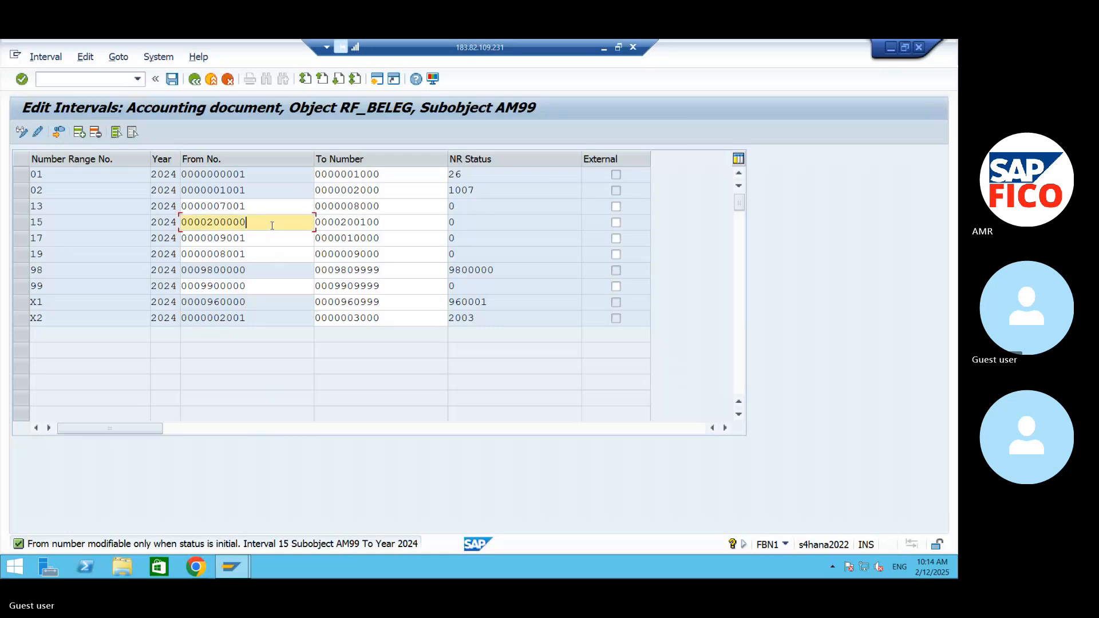
key("BackSpace")
key("BackSpace")
key("BackSpace")
key("BackSpace")
key("BackSpace")
key("BackSpace")
key("BackSpace")
key("BackSpace")
key("BackSpace")
key("BackSpace")
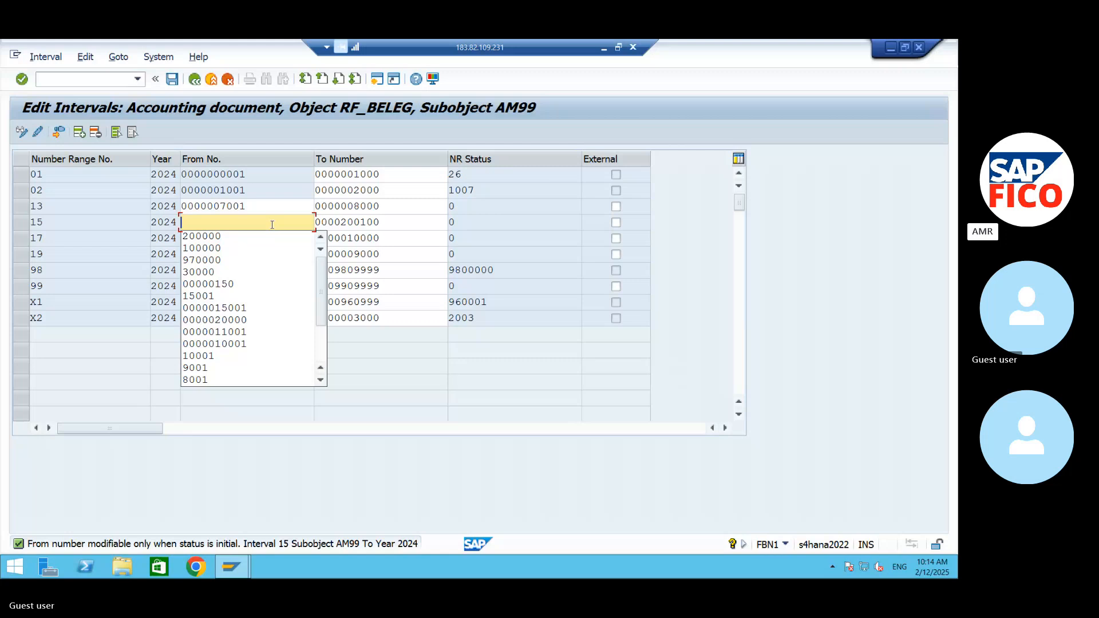
type("4")
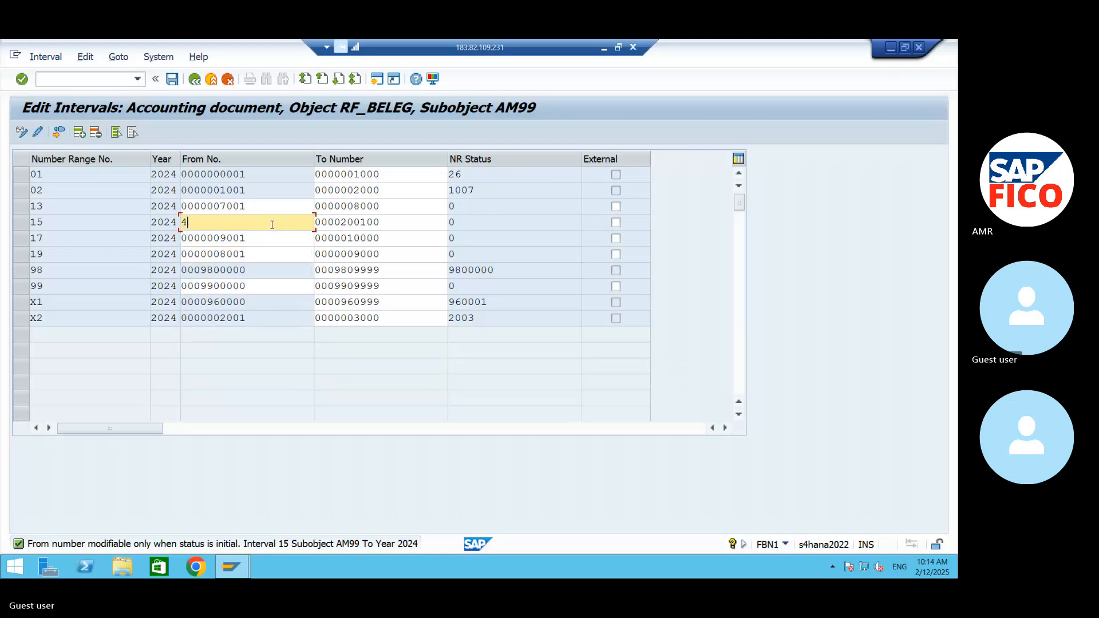
type("000")
- Replace the To number of interval 15 with 5001
left_click(390, 224)
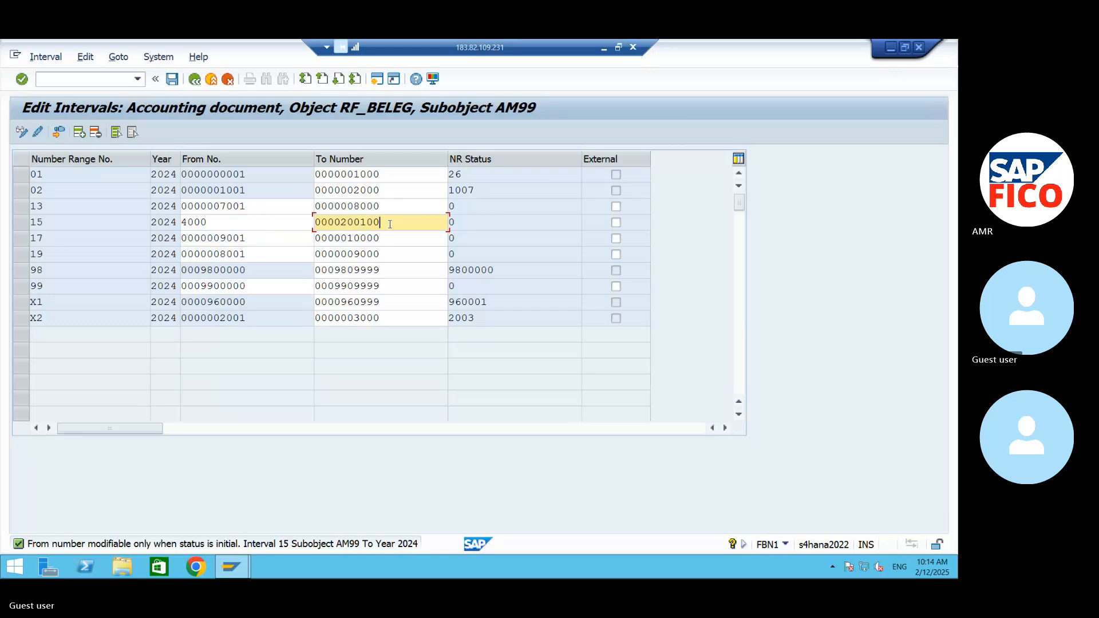
key("BackSpace")
key("BackSpace")
key("BackSpace")
key("BackSpace")
key("BackSpace")
key("BackSpace")
key("BackSpace")
key("BackSpace")
key("BackSpace")
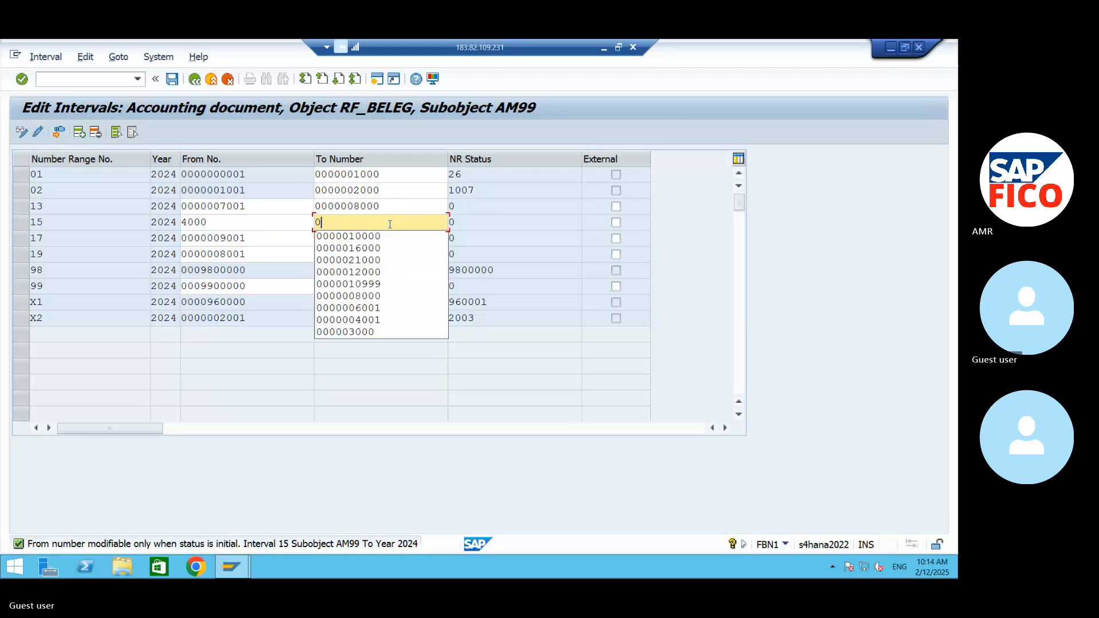
key("BackSpace")
type("5000")
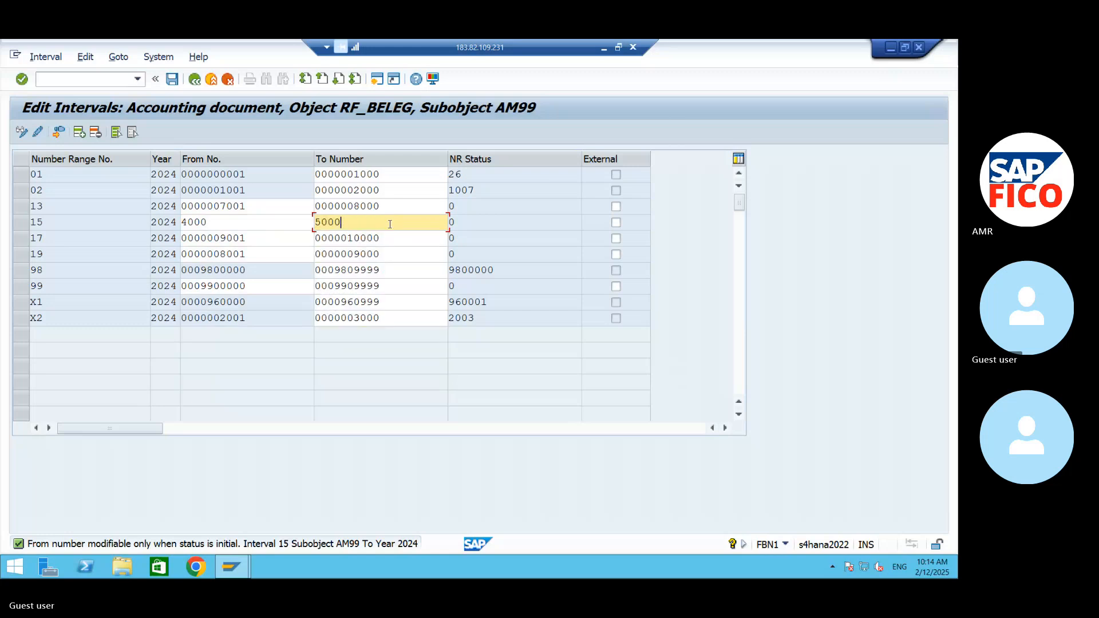
key("BackSpace")
type("1")
- Correct interval 15 to run from 4001 to 5000 and confirm the entry
left_click(224, 223)
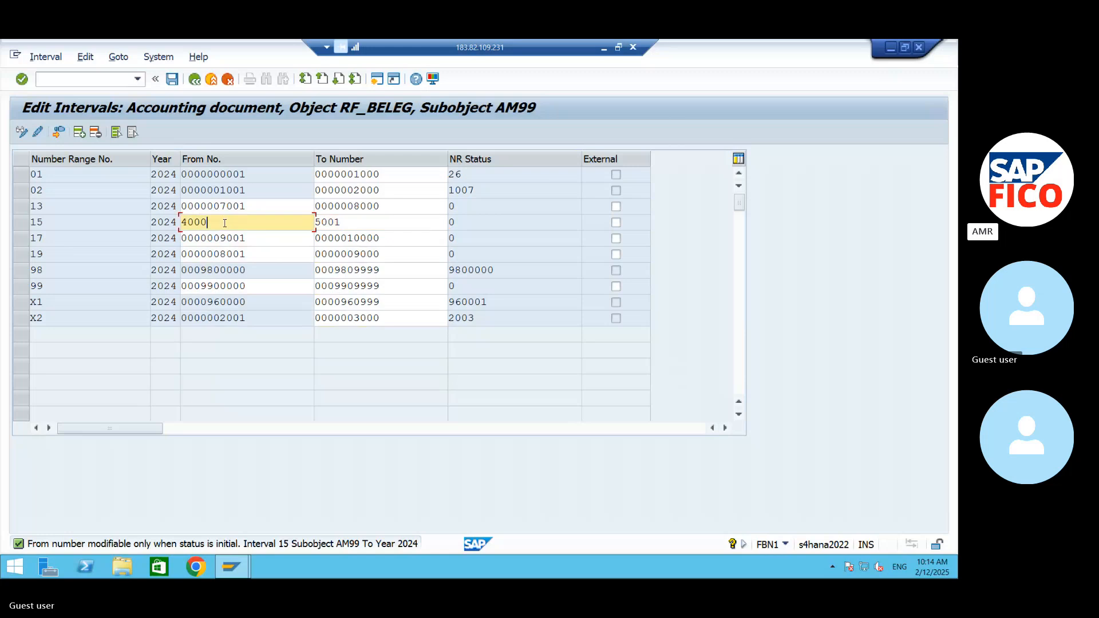
key("BackSpace")
type("1")
left_click(372, 222)
key("BackSpace")
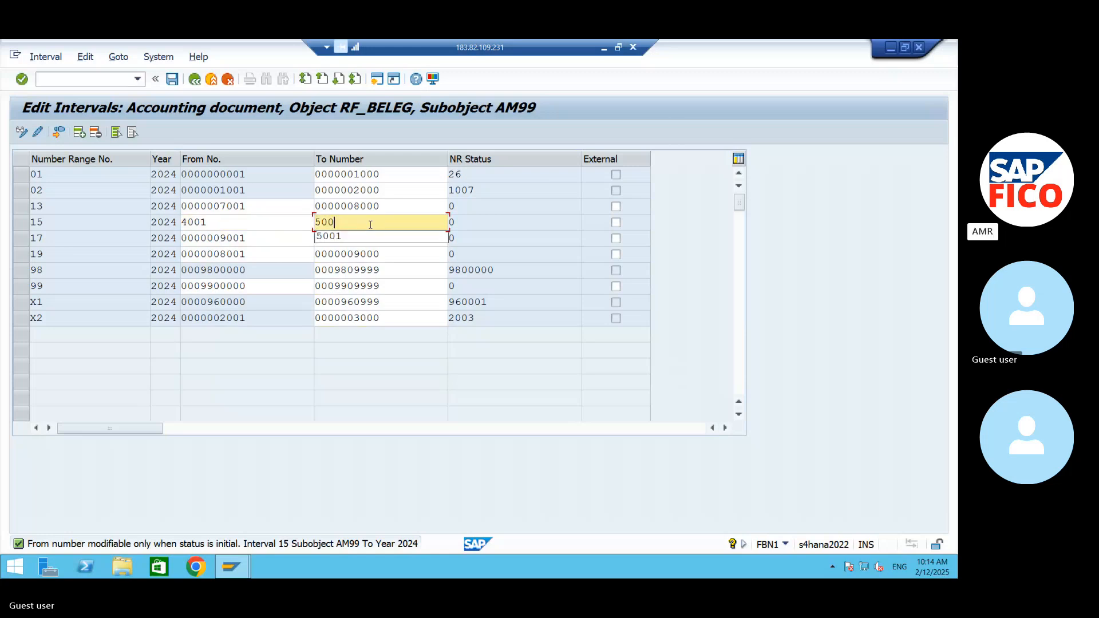
type("0")
key("Return")
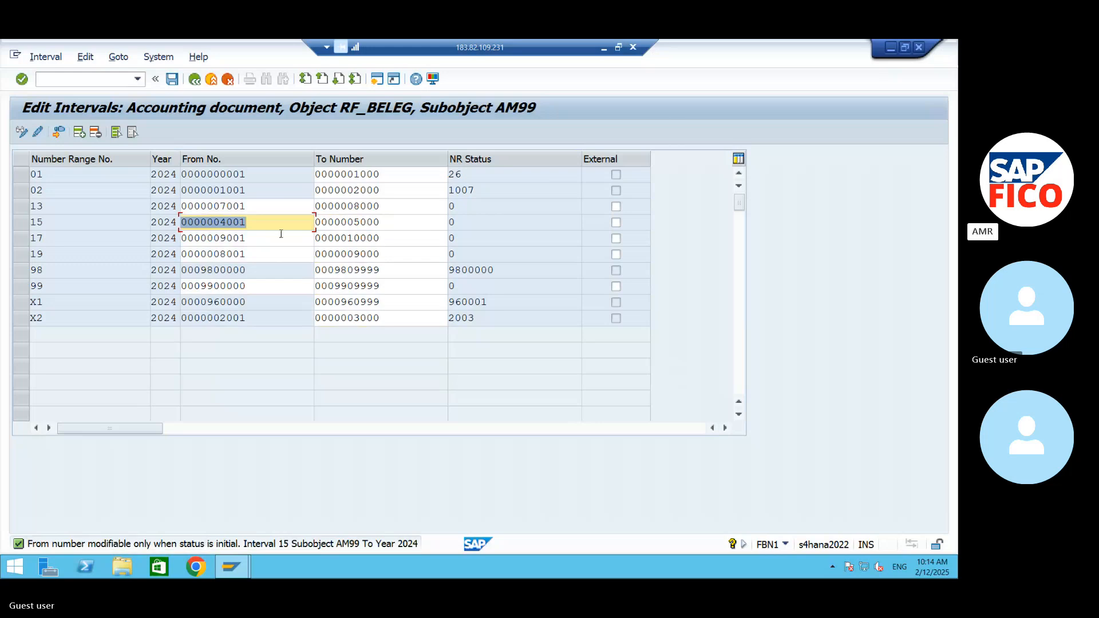
- Set interval 15 to run from 500000 to 500500 and confirm the entry
type("500000")
left_click(400, 221)
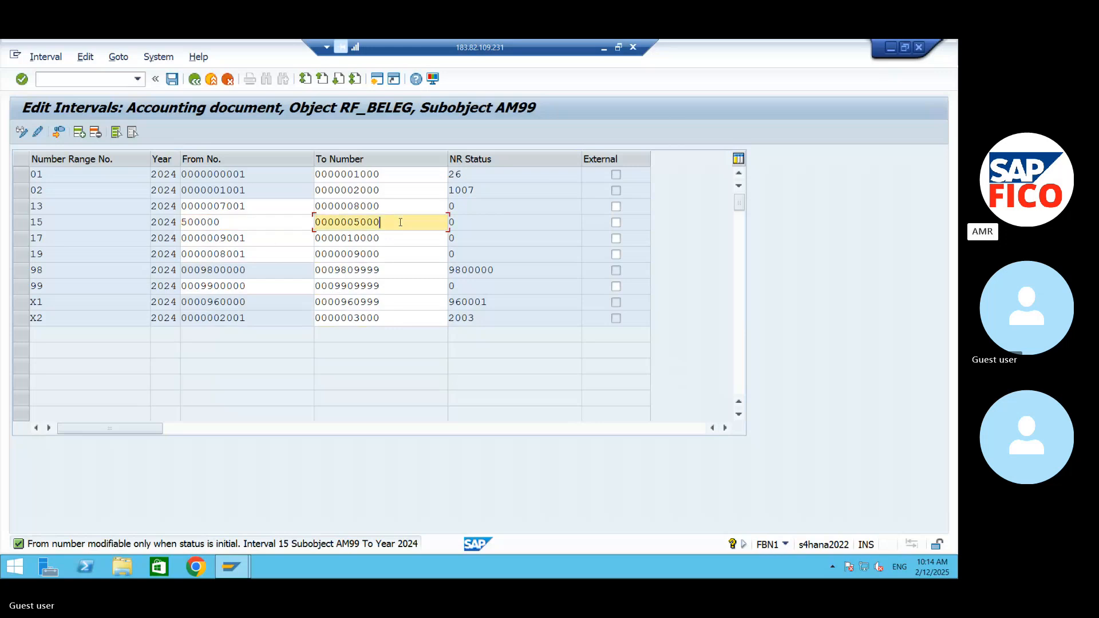
key("BackSpace")
key("BackSpace")
key("BackSpace")
key("BackSpace")
key("BackSpace")
key("BackSpace")
key("BackSpace")
key("BackSpace")
key("BackSpace")
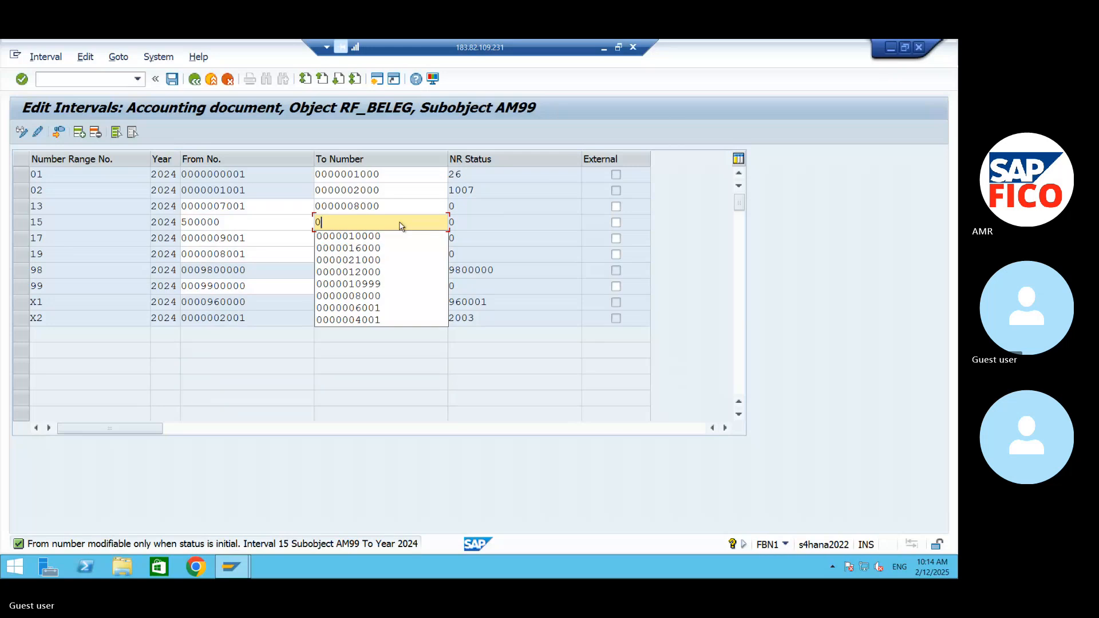
key("BackSpace")
type("55")
key("BackSpace")
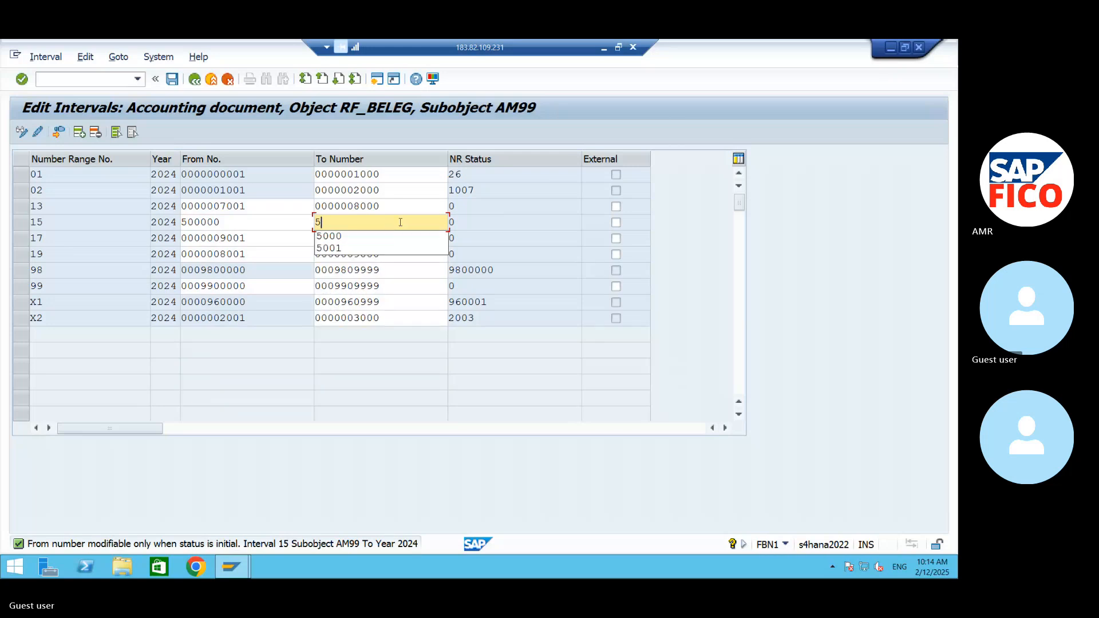
type("00500")
key("Return")
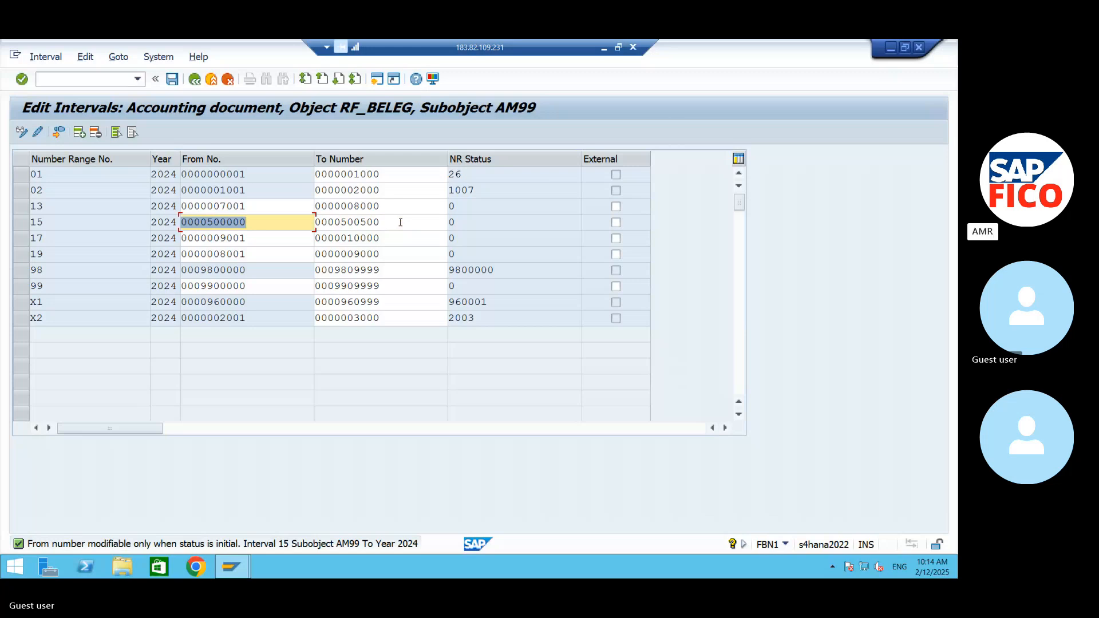
- Exit interval editing with the changes saved, return to the KZ document type details and save them
left_click(194, 79)
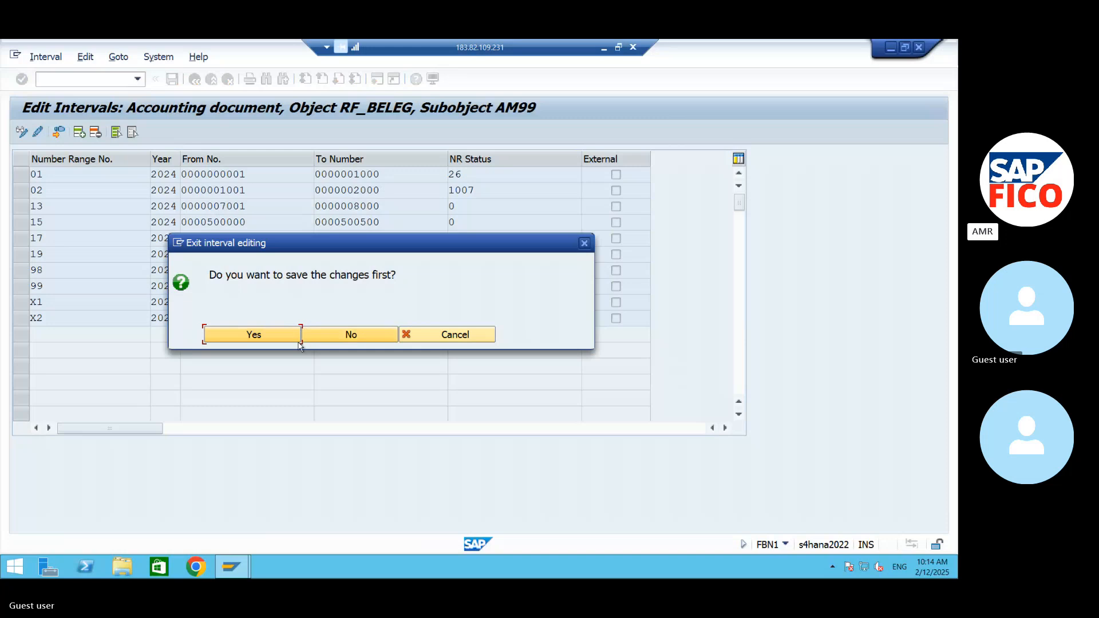
left_click(286, 343)
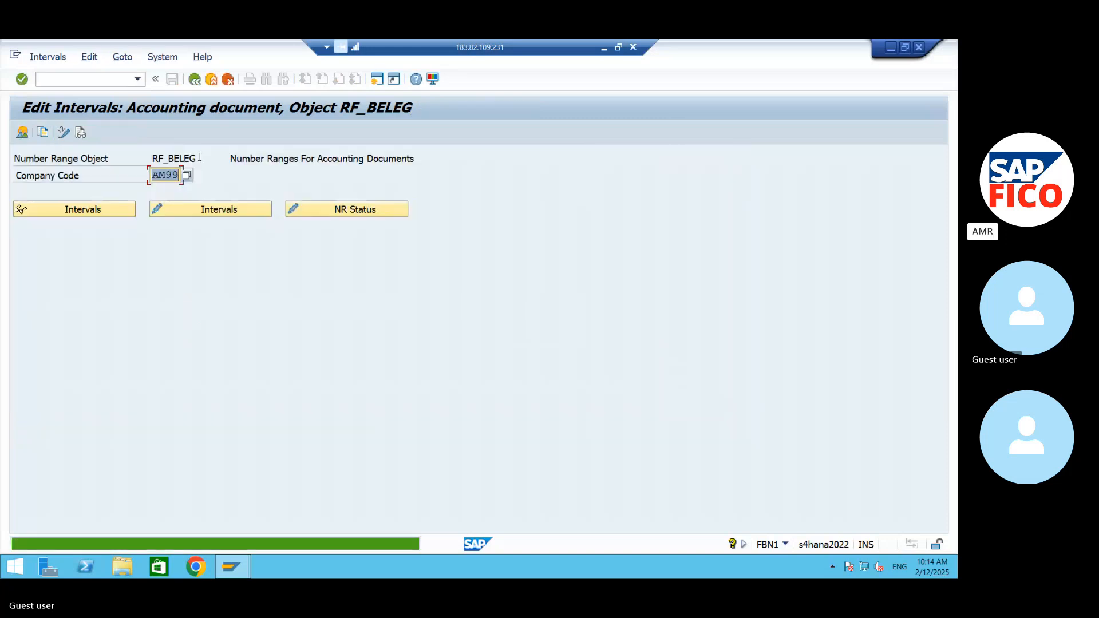
left_click(195, 80)
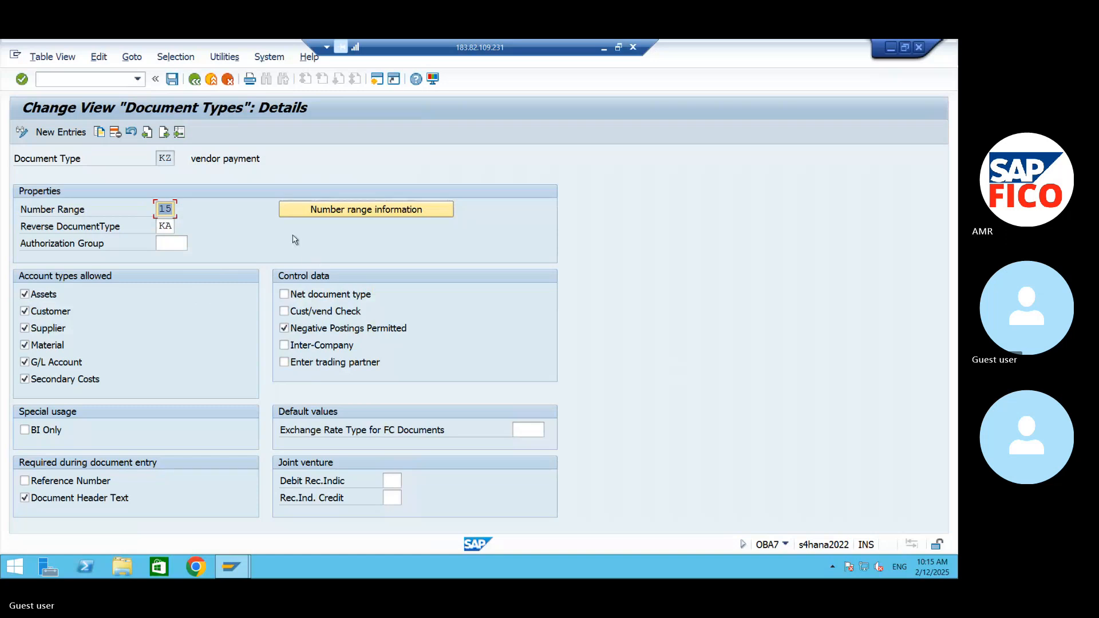
left_click(172, 79)
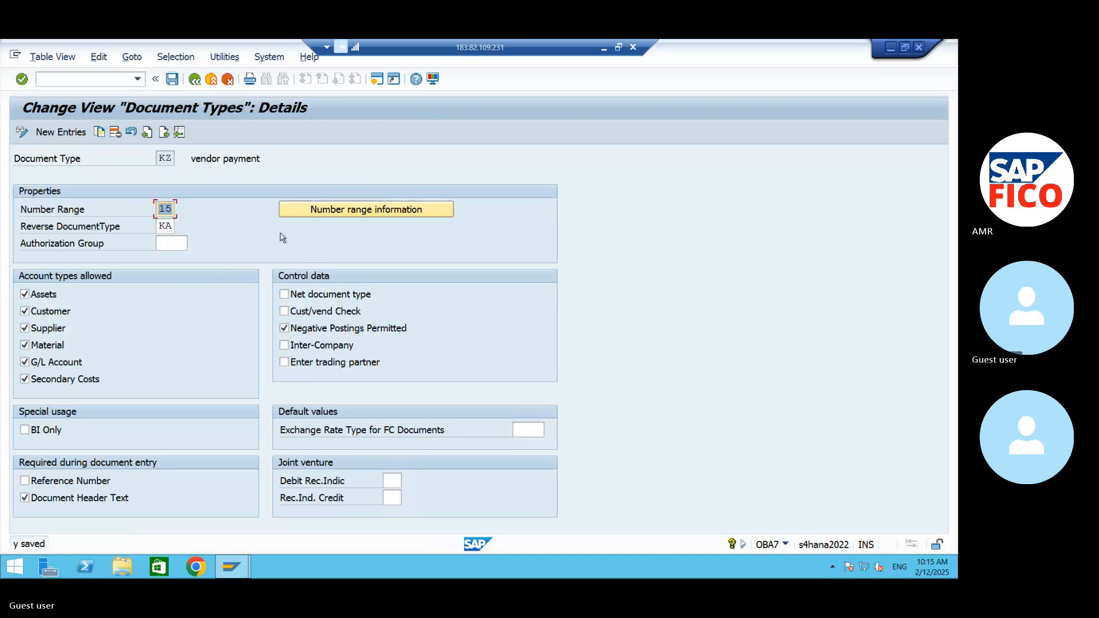
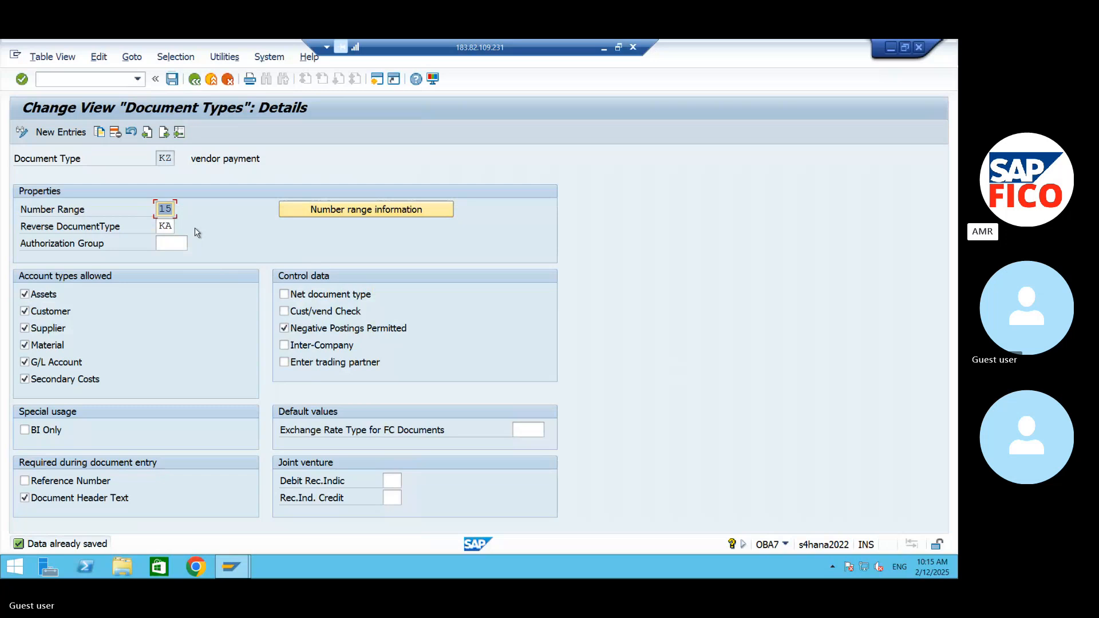
- Set the number range of document type KZ to 17, save it and return to the document types overview
type("17")
key("Return")
left_click(193, 79)
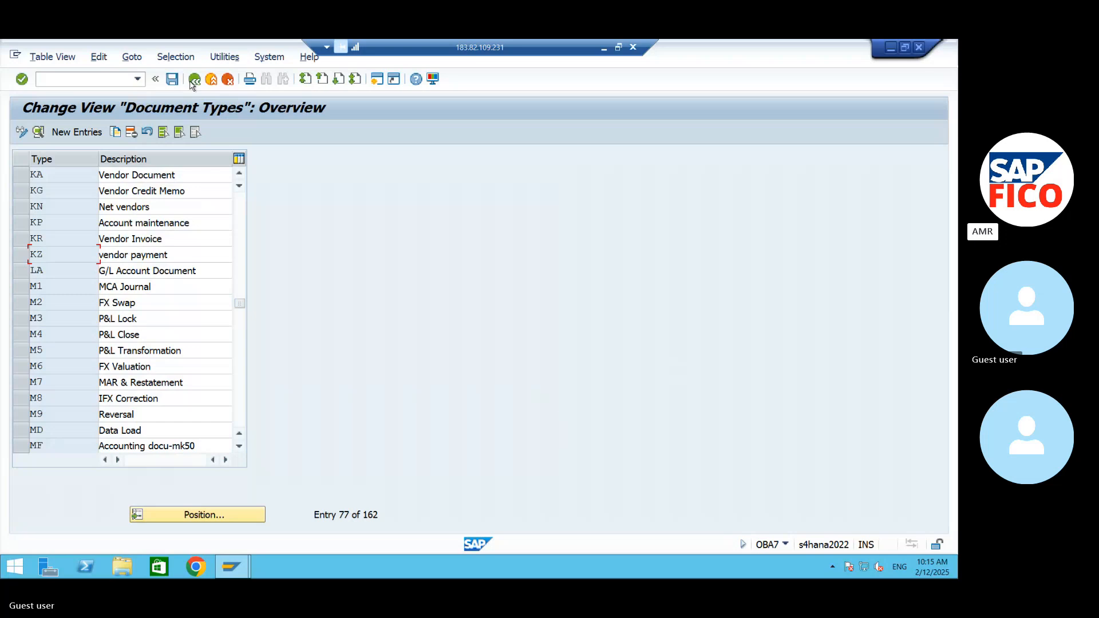
- Switch to the Word notes and add the line "Define Documents type for ledgers" below the Define Document Number range line
left_click(222, 568)
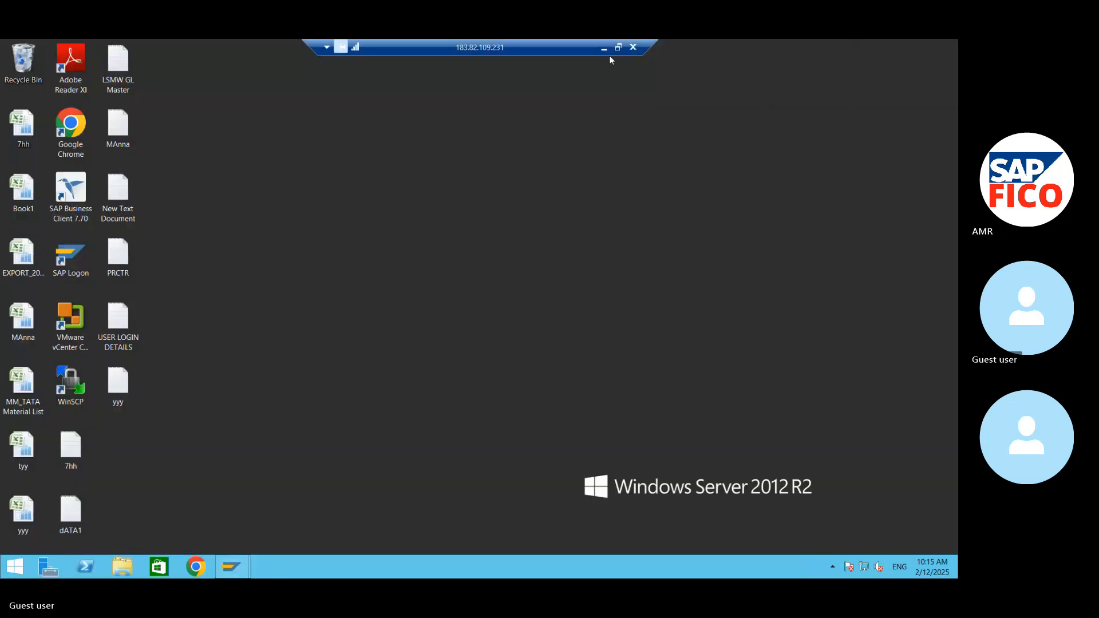
left_click(604, 49)
key("Return")
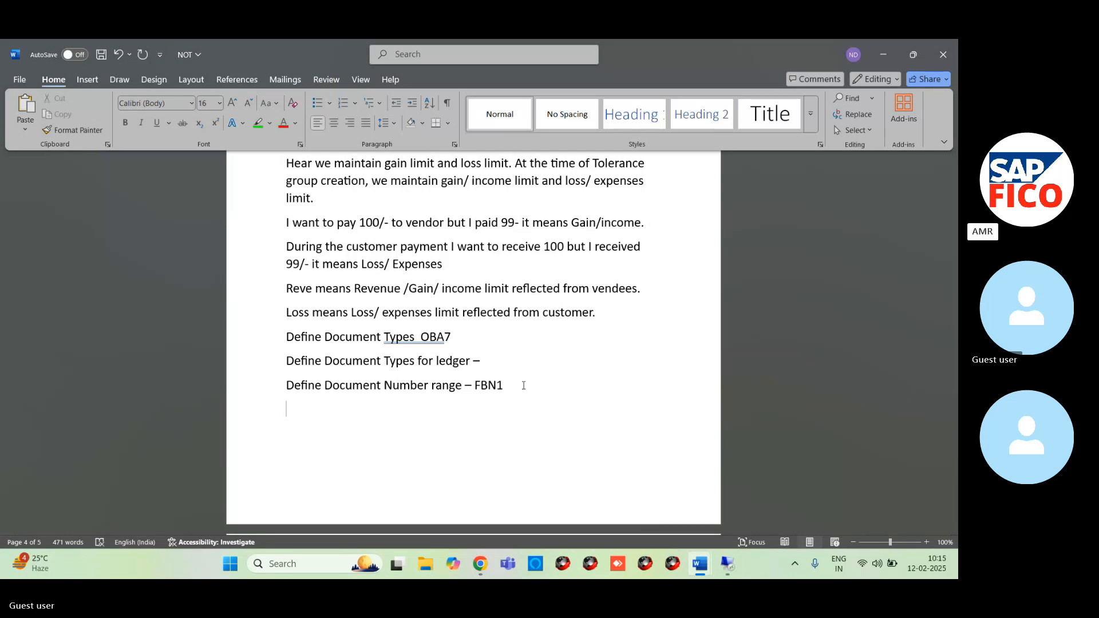
type("dE")
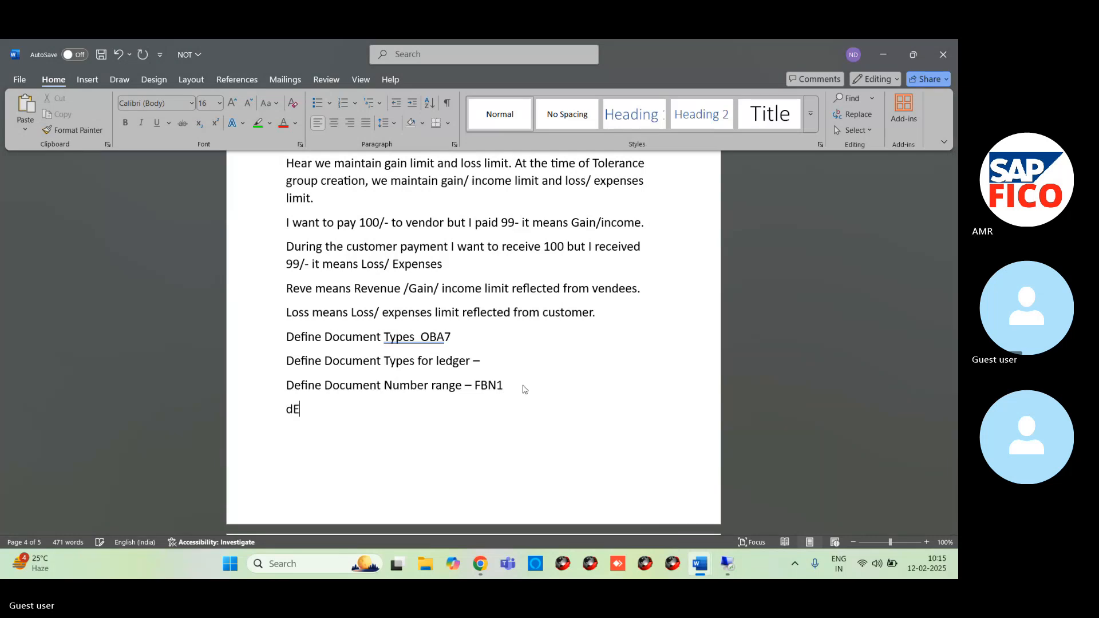
type("FINE ")
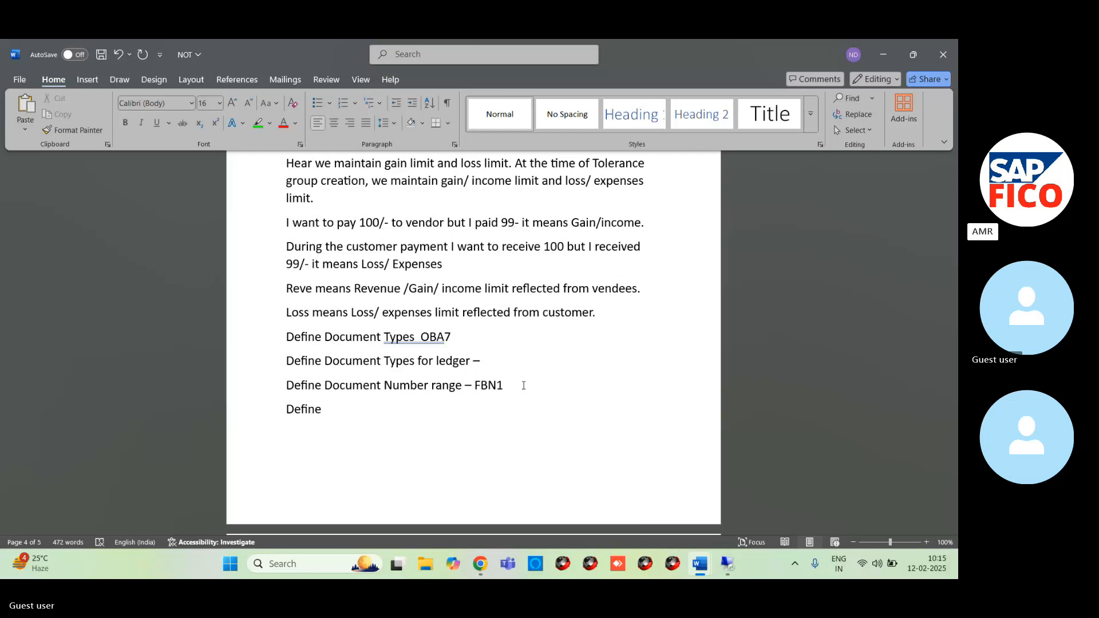
type("Docu")
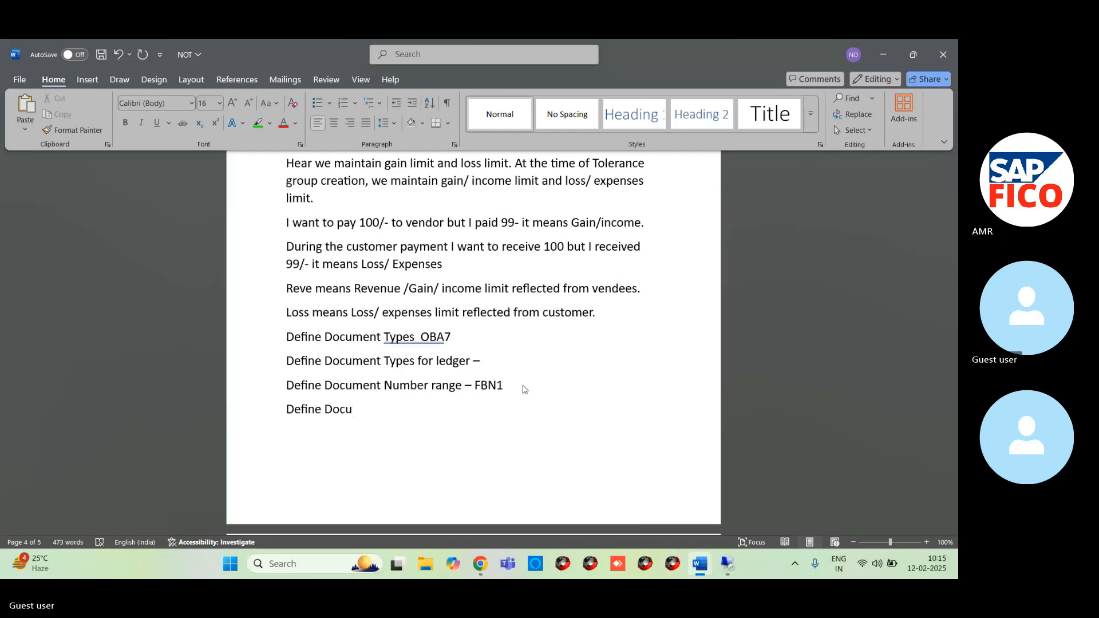
type("ment ")
type("typr")
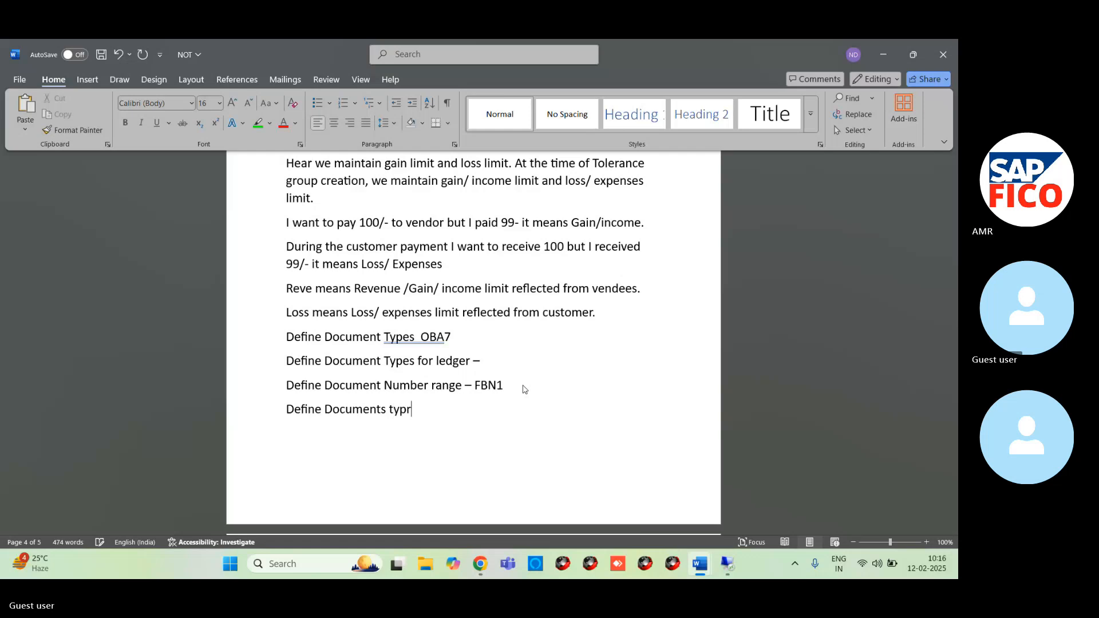
key("BackSpace")
type("e for ledgers")
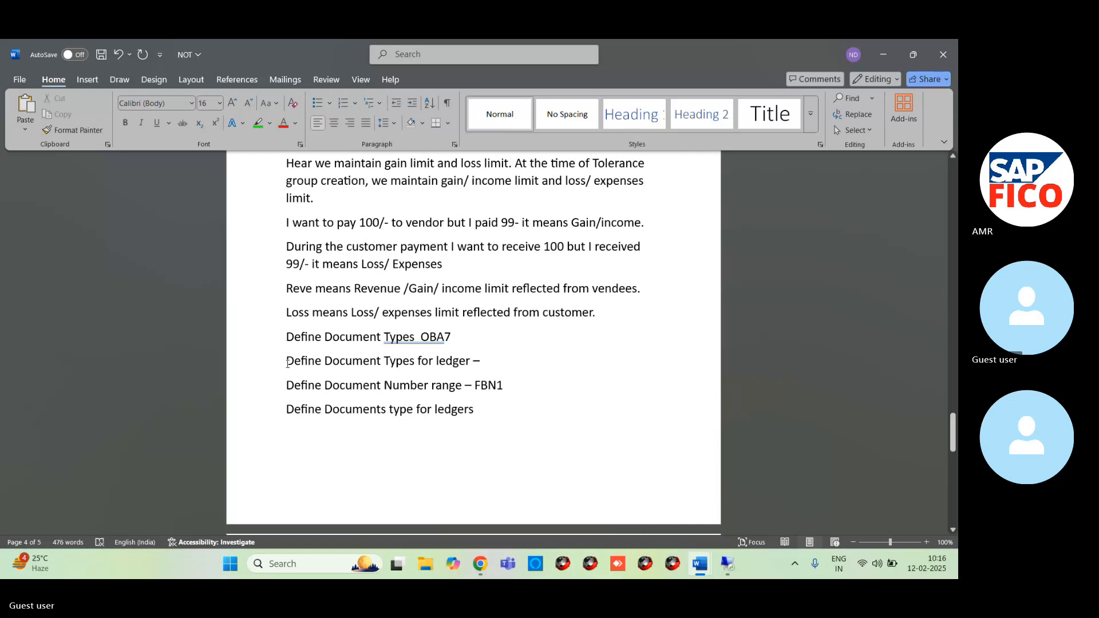
left_click_drag(297, 364, 488, 367)
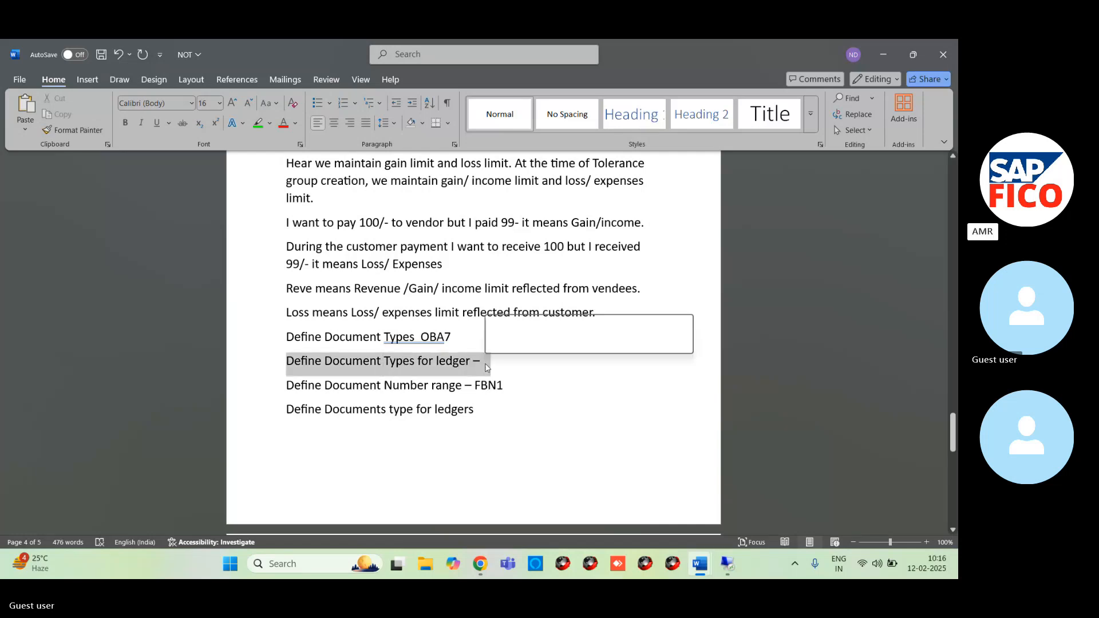
left_click(499, 424)
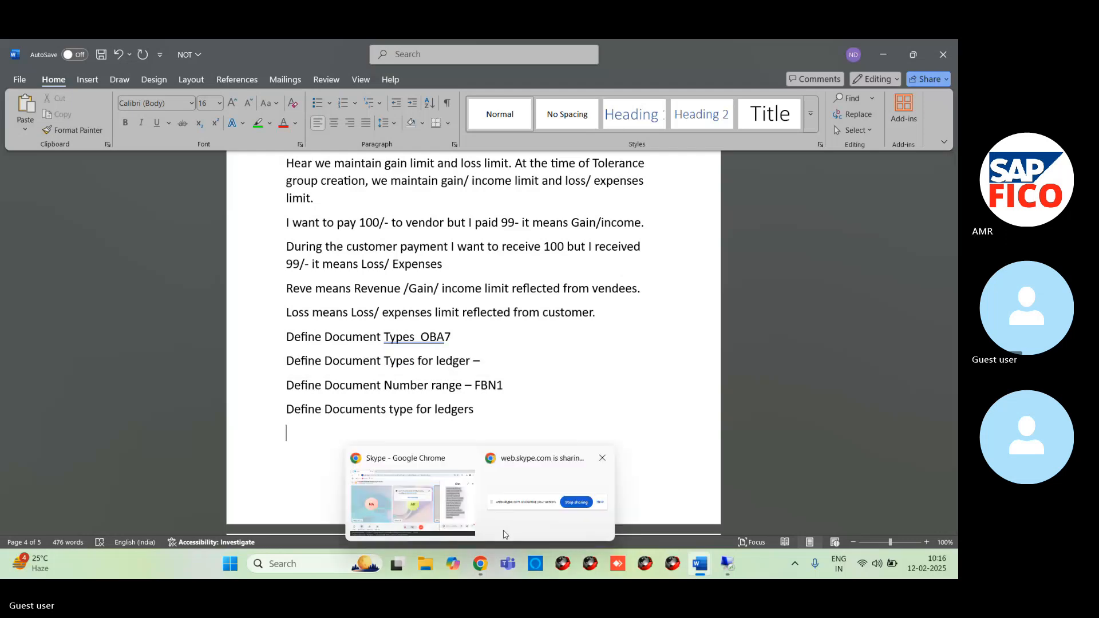
- Switch back to the SAP session on the remote desktop and exit the document types overview to SAP Easy Access
mouse_move(727, 566)
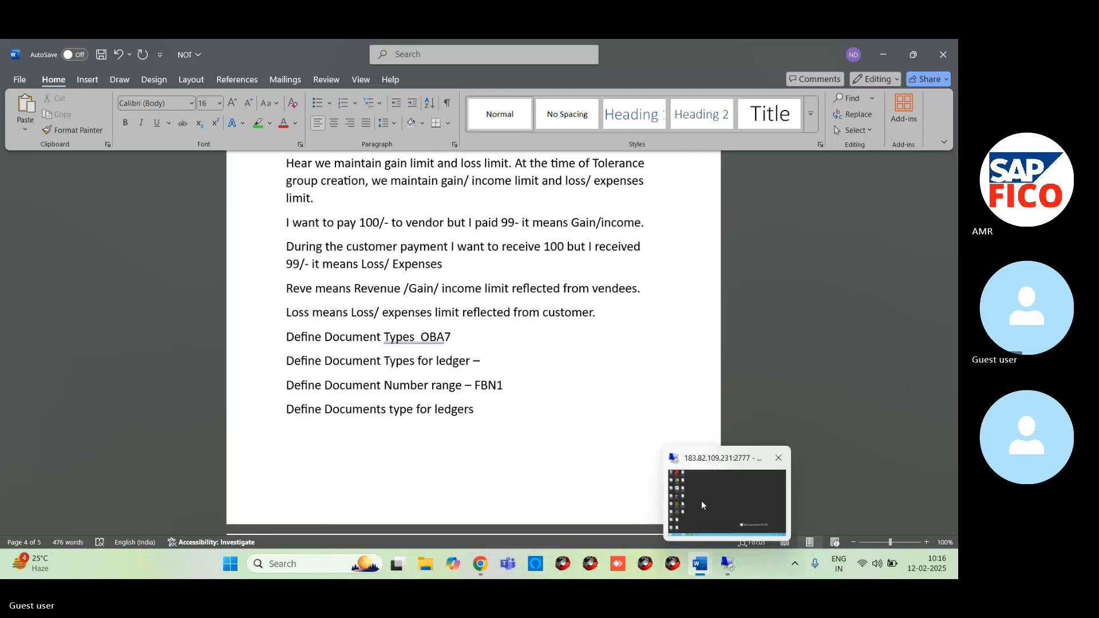
left_click(702, 501)
mouse_move(240, 567)
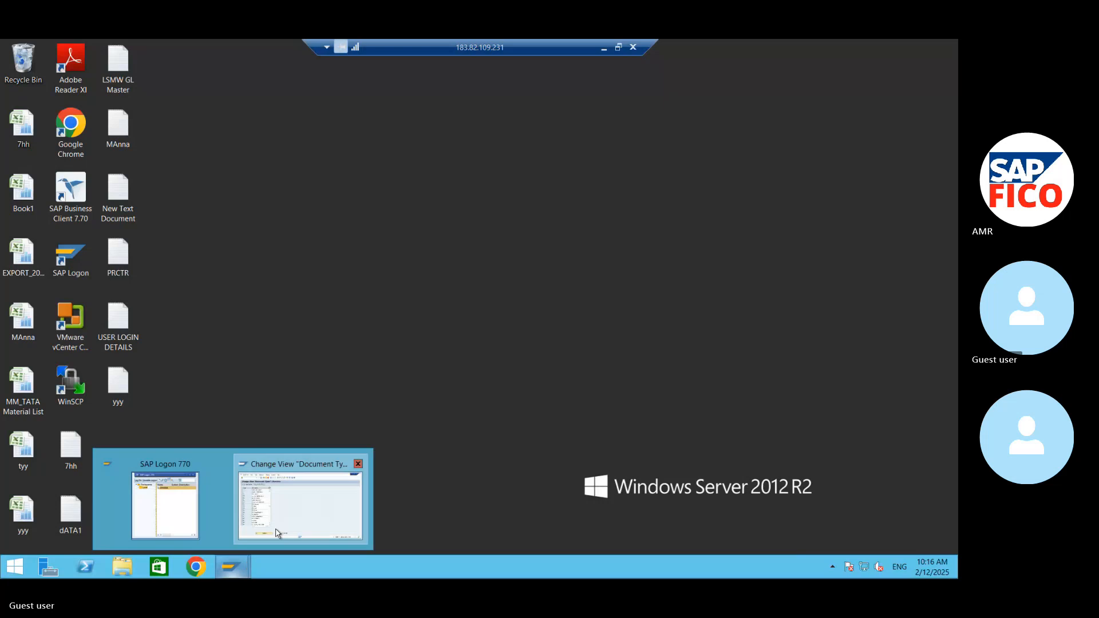
left_click(302, 503)
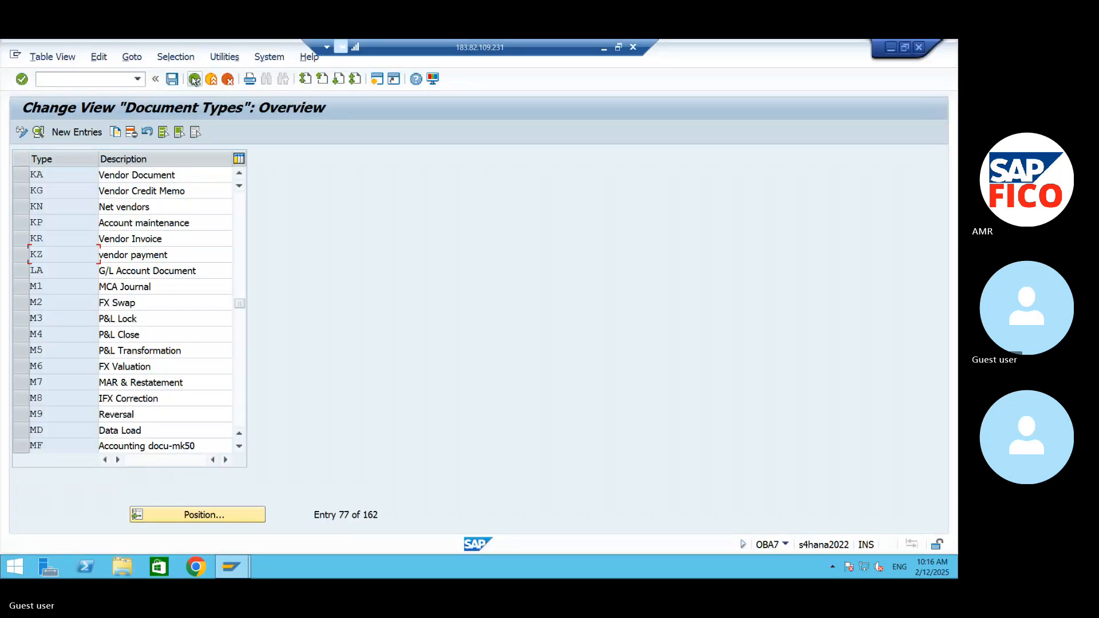
left_click(194, 79)
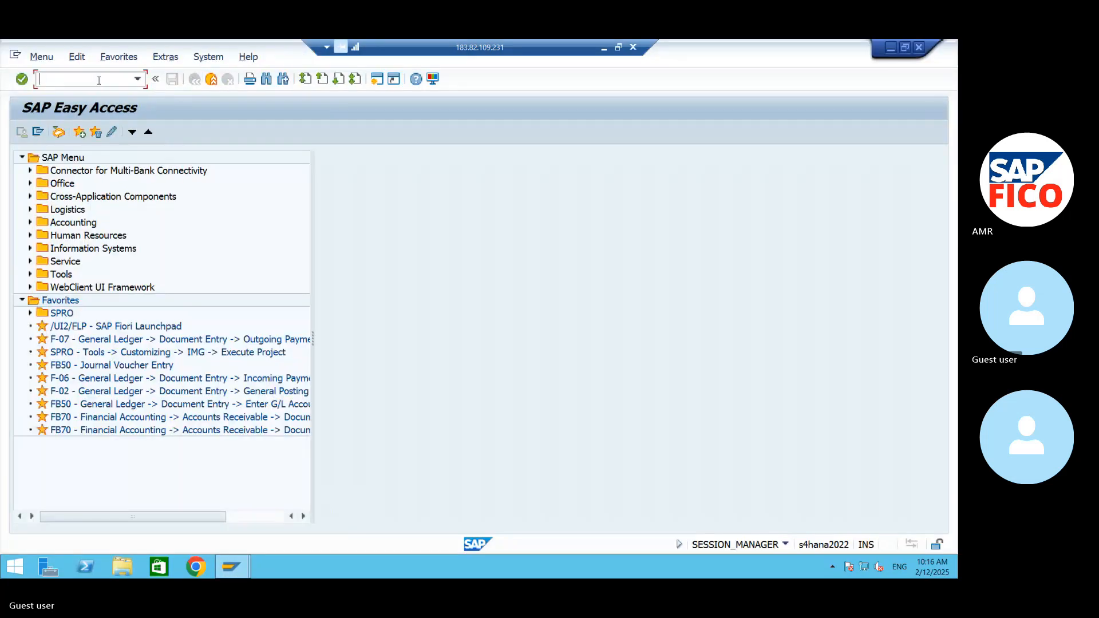
- Run transaction SPRO and display the SAP Reference IMG
type("spro")
key("Return")
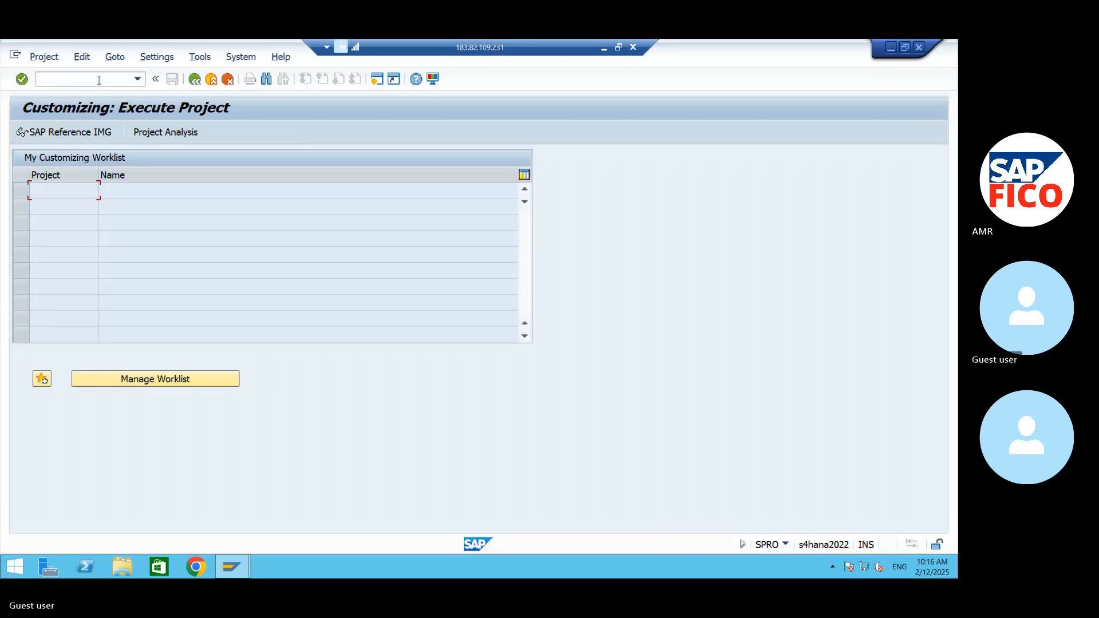
key("F5")
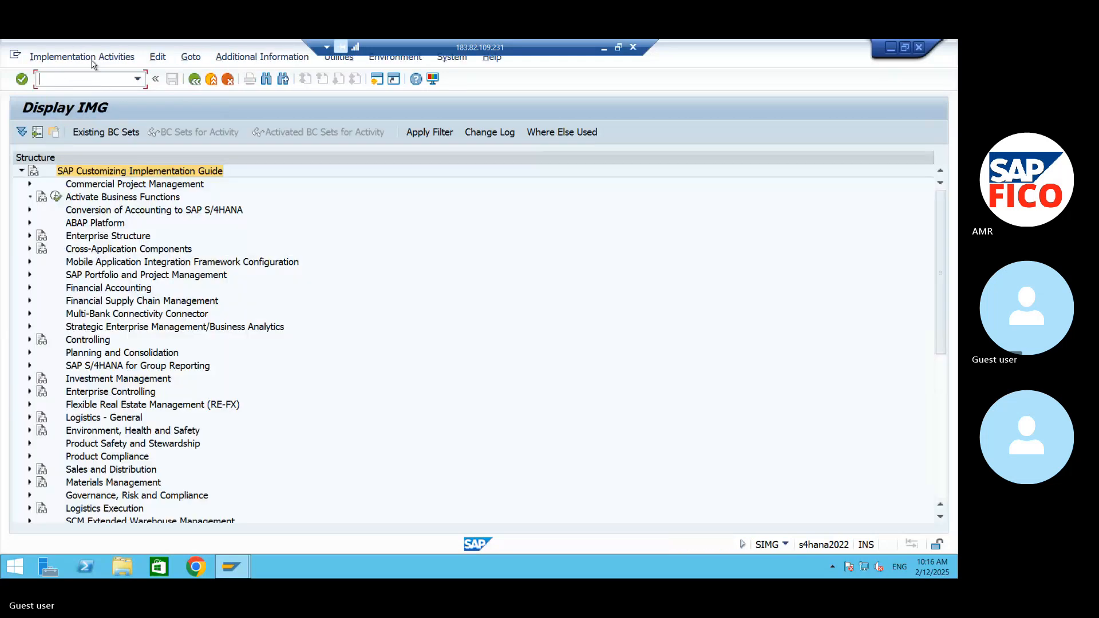
- Expand the IMG structure through Financial Accounting, Financial Accounting Global Settings and Document down to Document Types
left_click(30, 287)
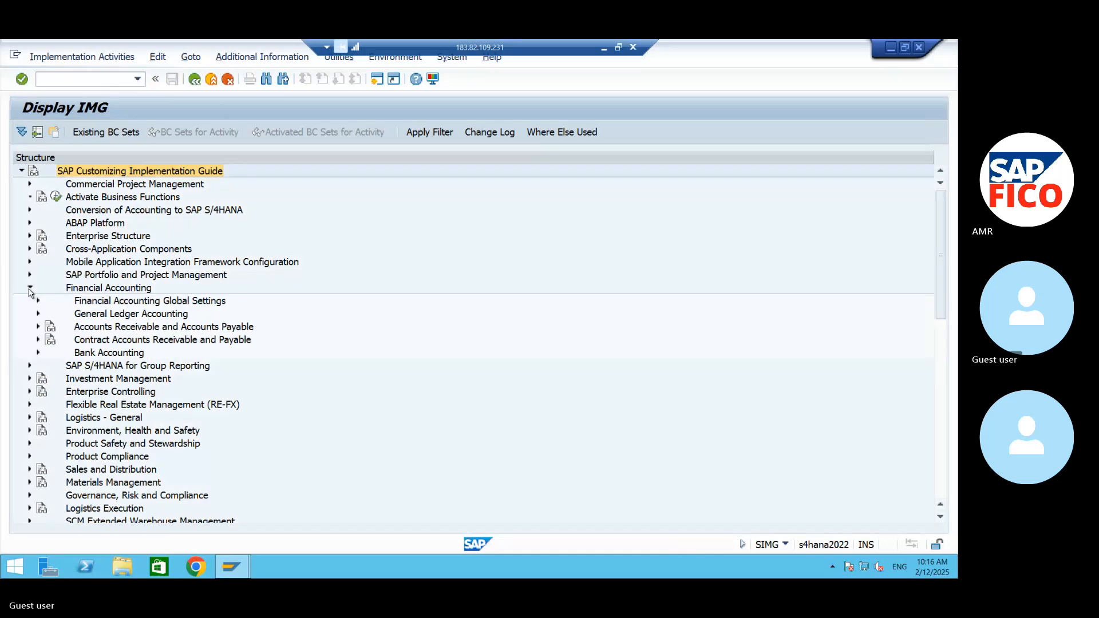
left_click(39, 301)
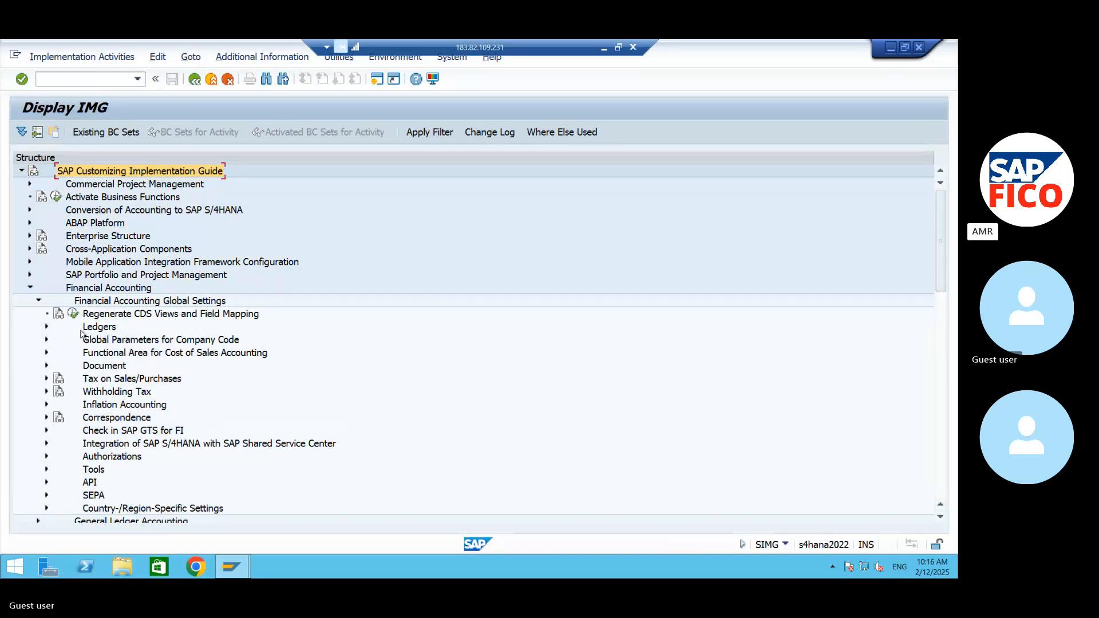
left_click(47, 366)
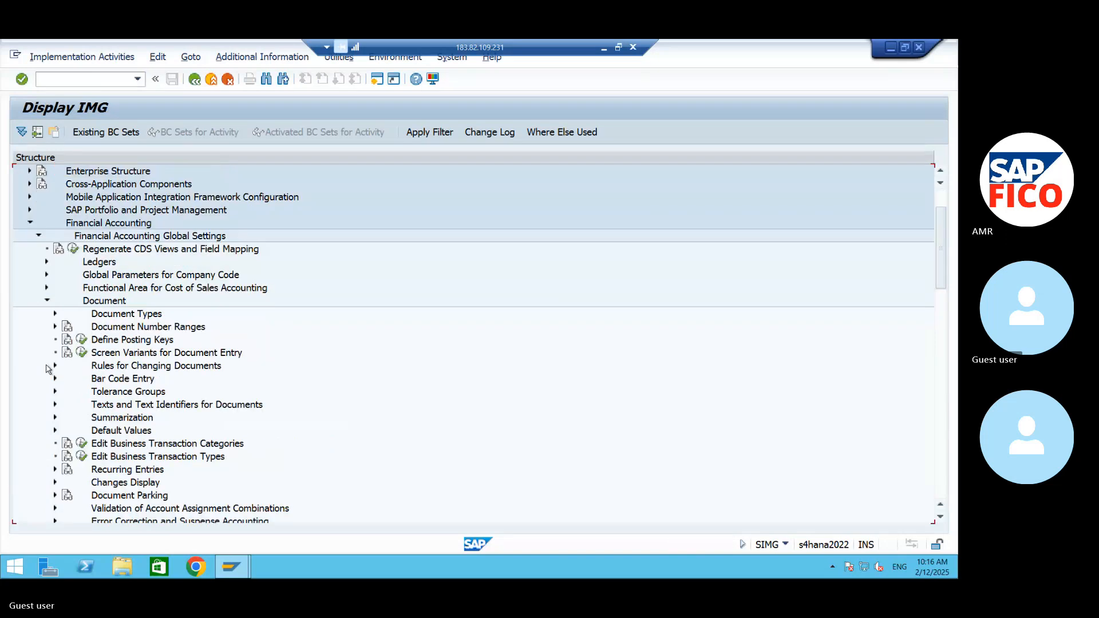
left_click(55, 313)
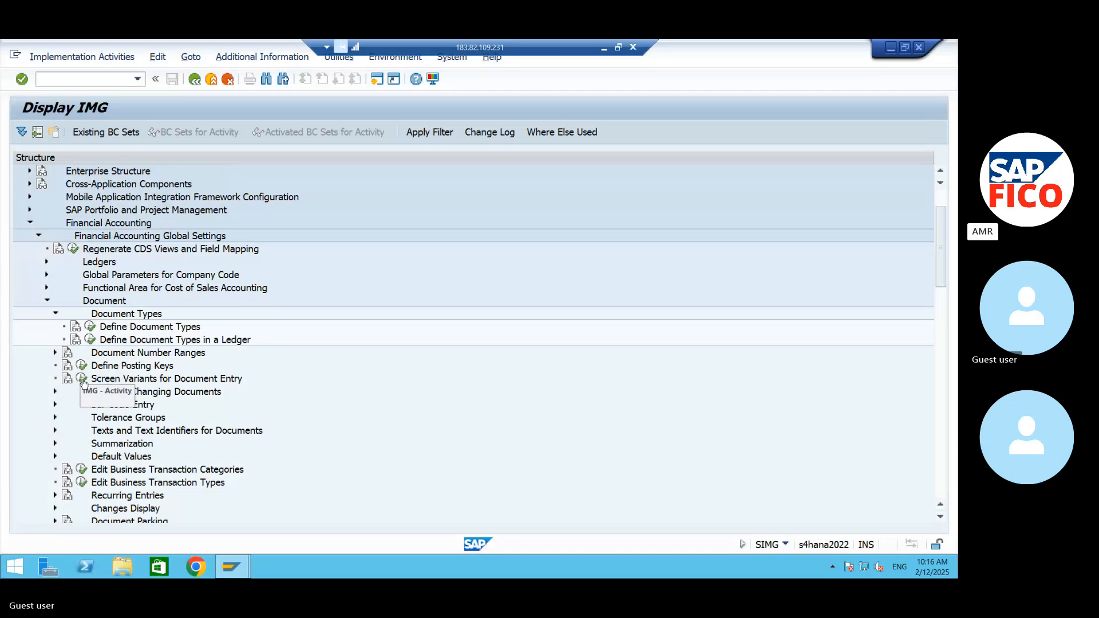
- Display the IMG activity keys as additional information, with Define Document Types in a Ledger selected, and widen their column slightly
left_click(160, 340)
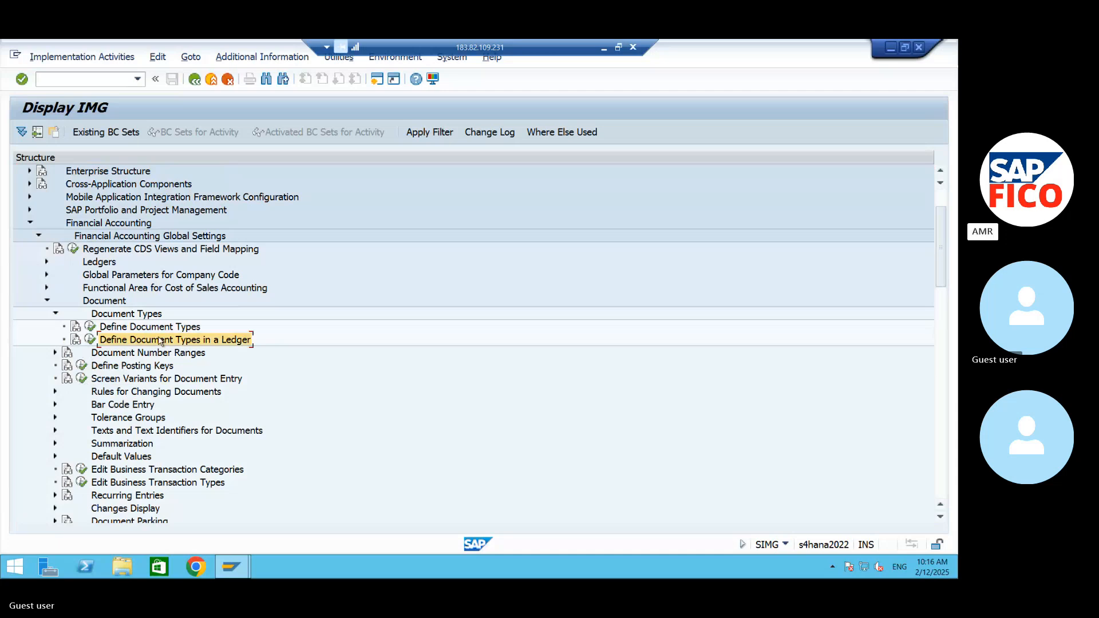
left_click(261, 56)
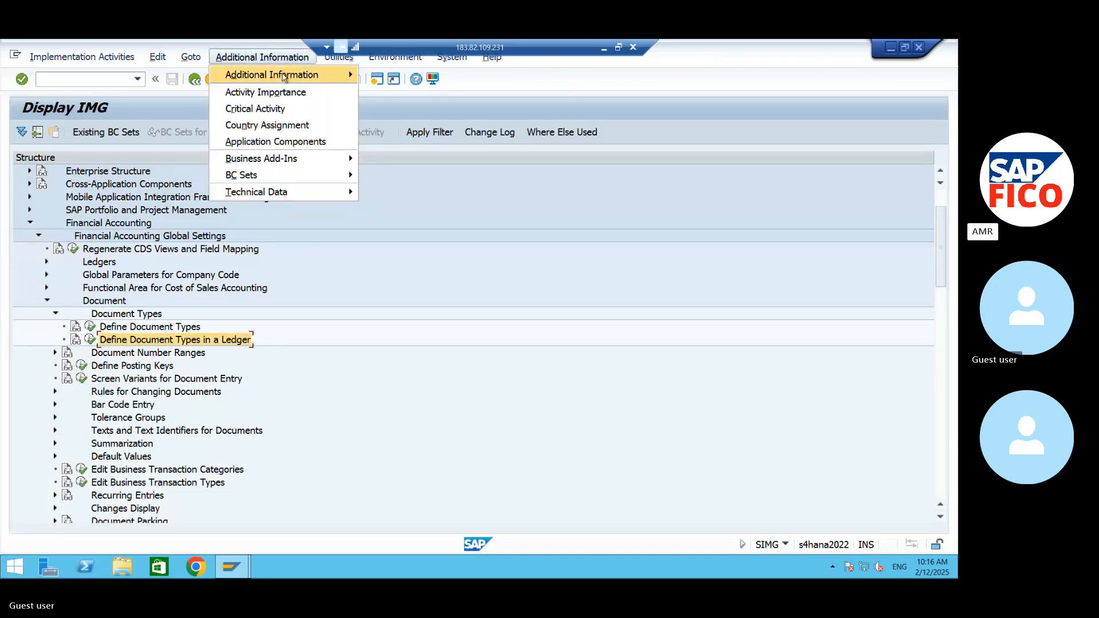
mouse_move(326, 77)
mouse_move(432, 94)
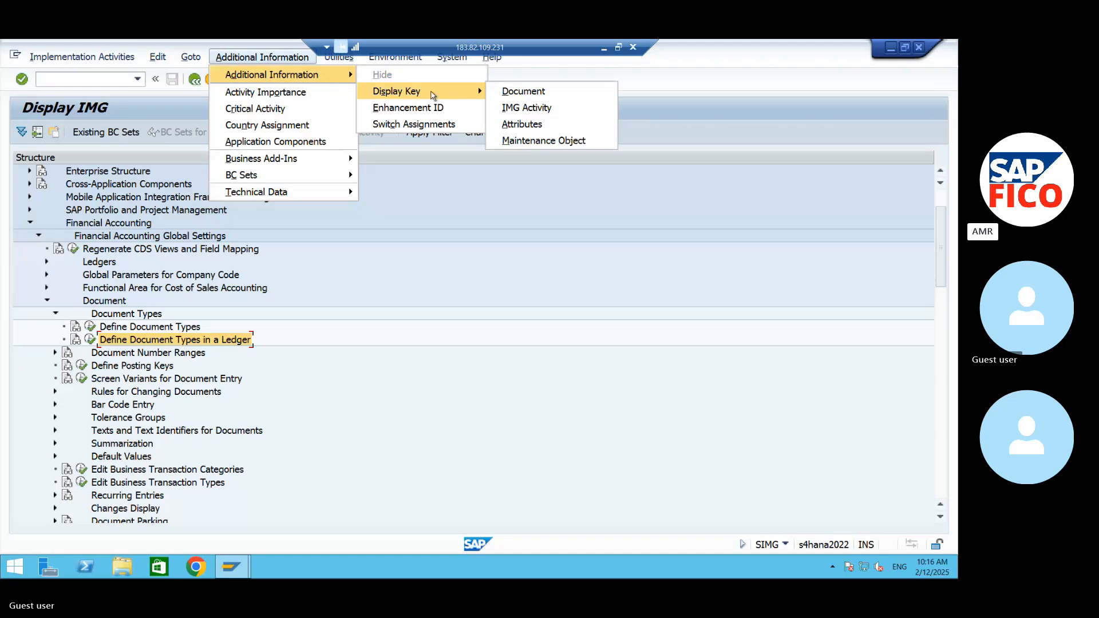
left_click(526, 107)
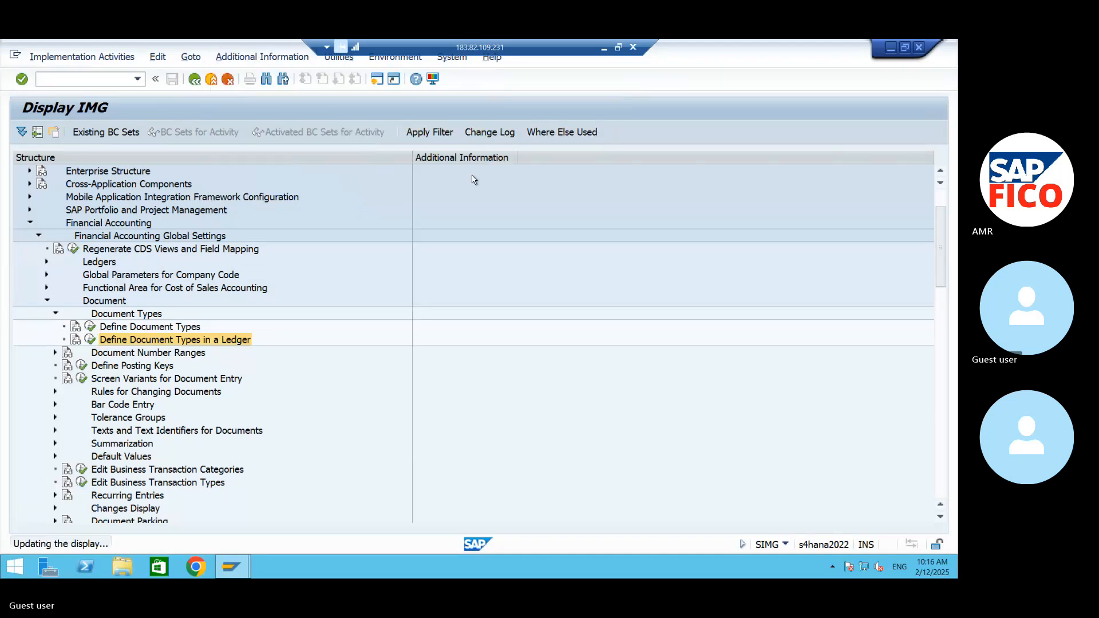
left_click_drag(515, 157, 529, 158)
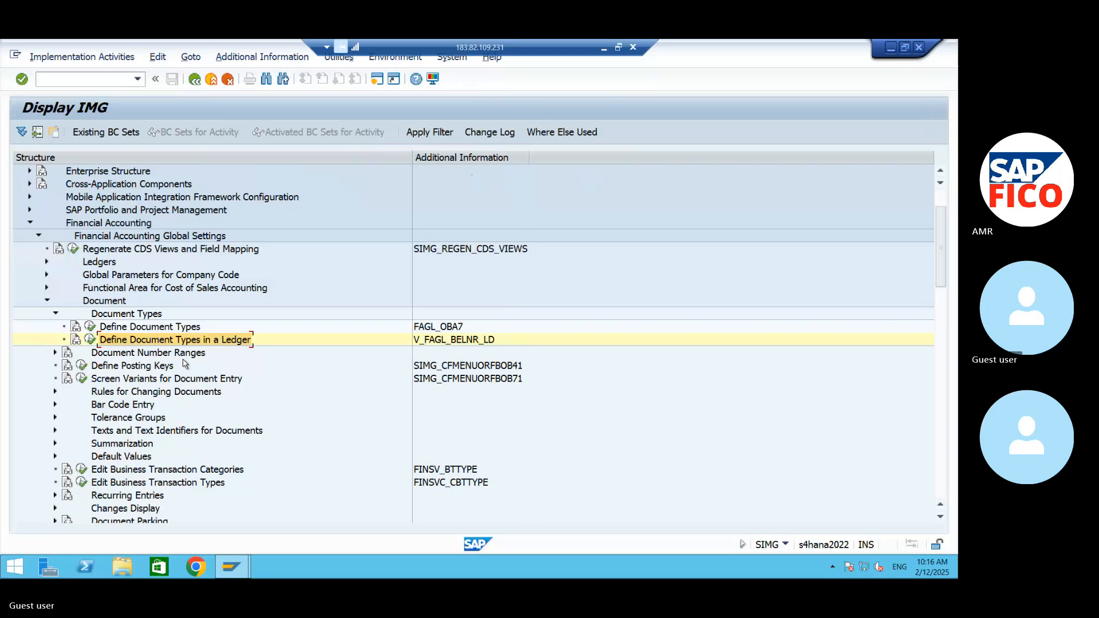
- Execute Define Document Types in a Ledger with ledger W4 as the work area
left_click(89, 341)
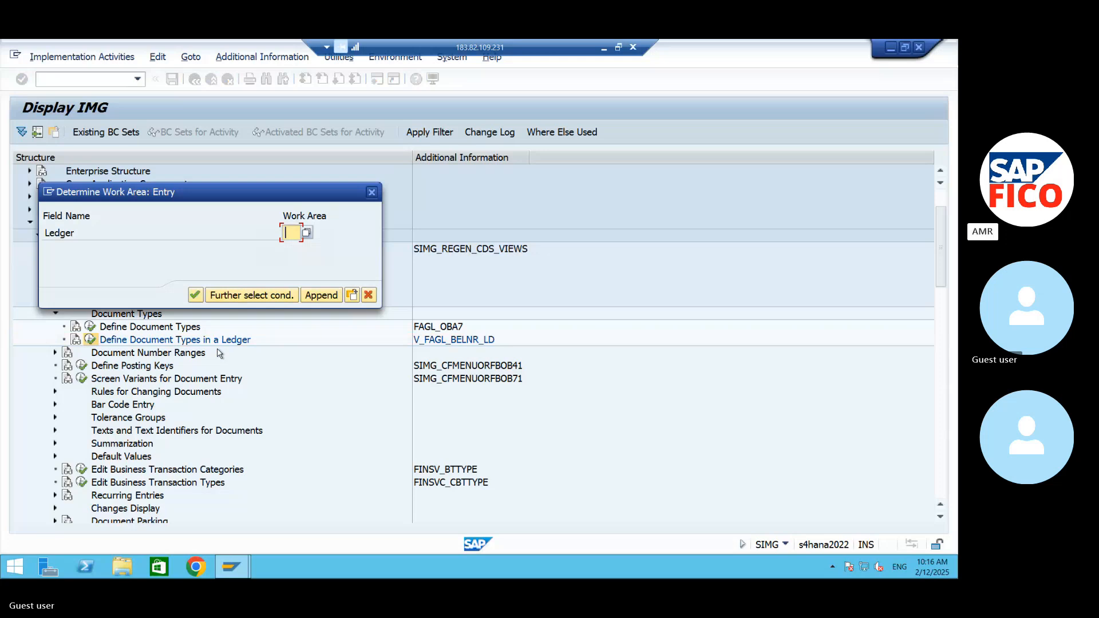
type("0")
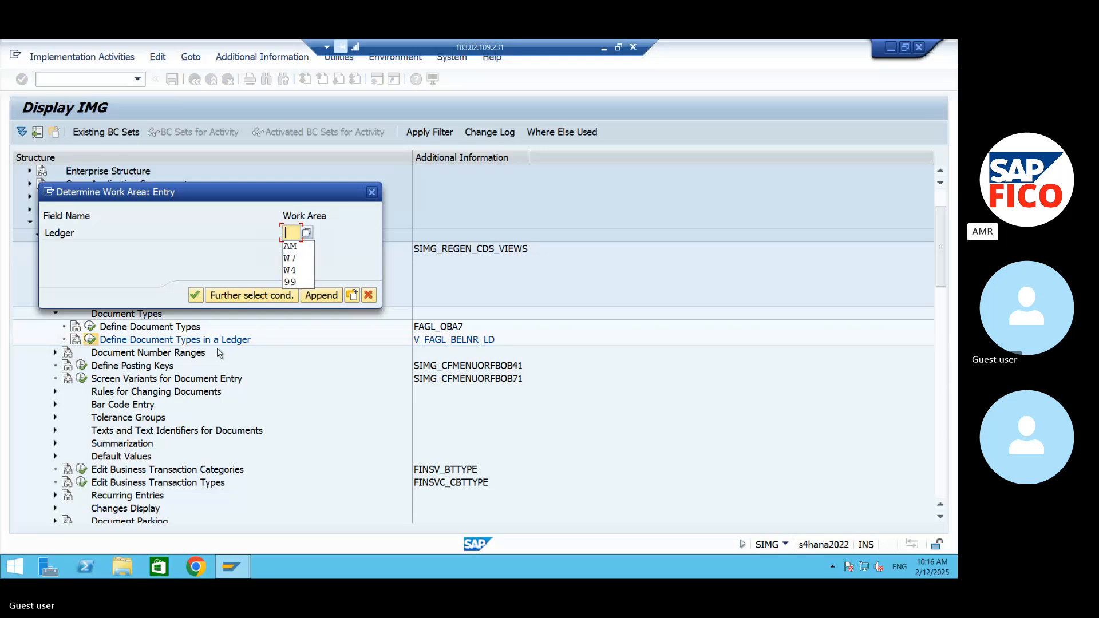
key("BackSpace")
type("W4")
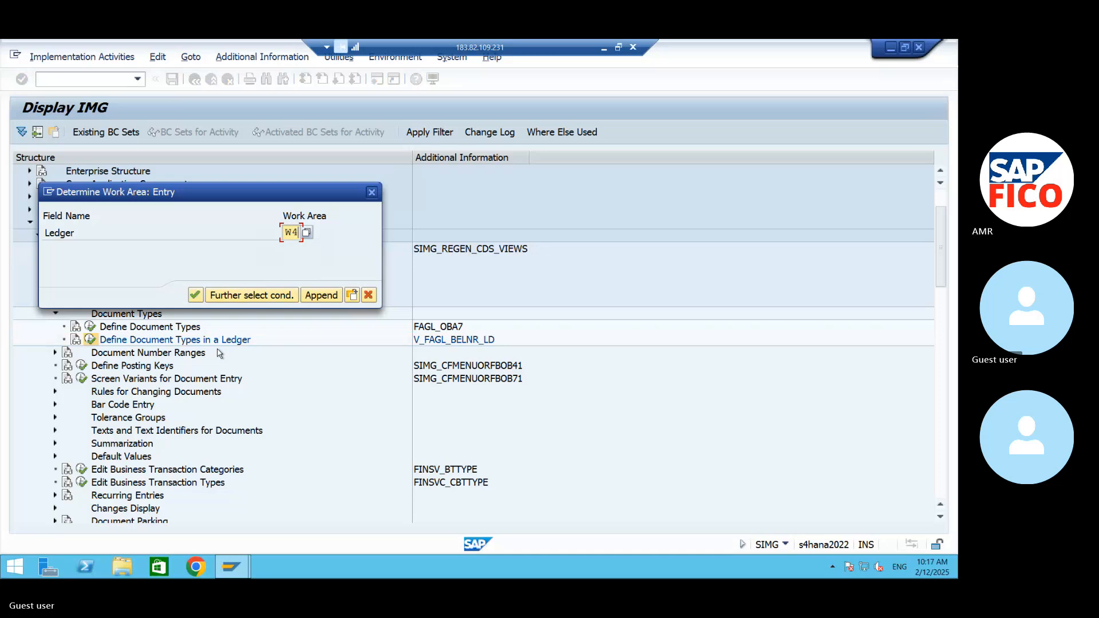
left_click(195, 296)
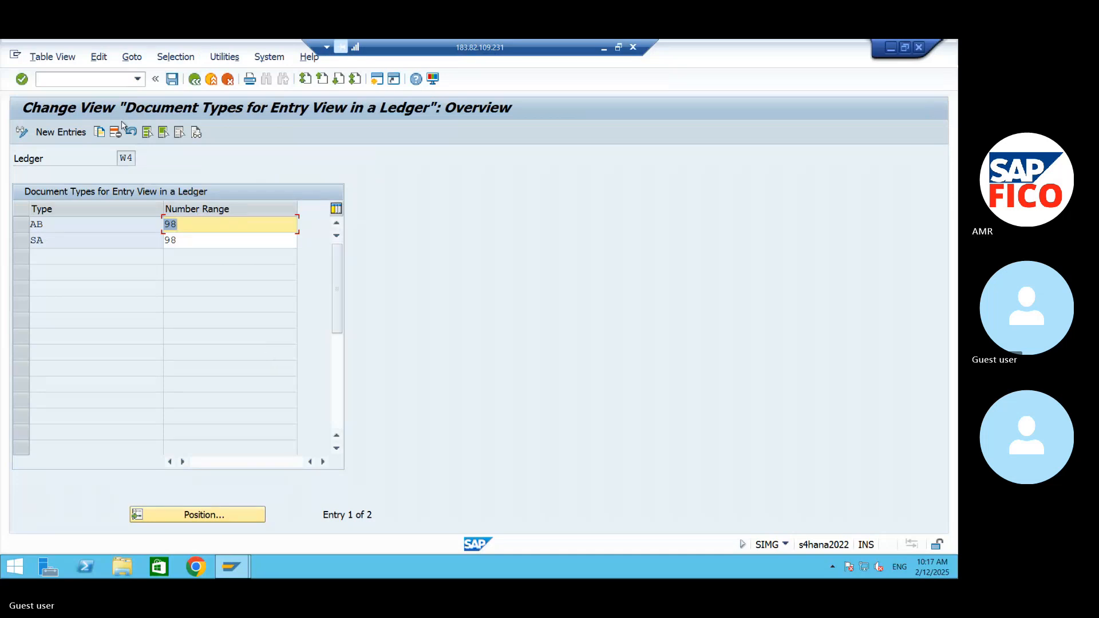
- Create new entries for document types KG, KR, KA and KZ in ledger W4
left_click(64, 138)
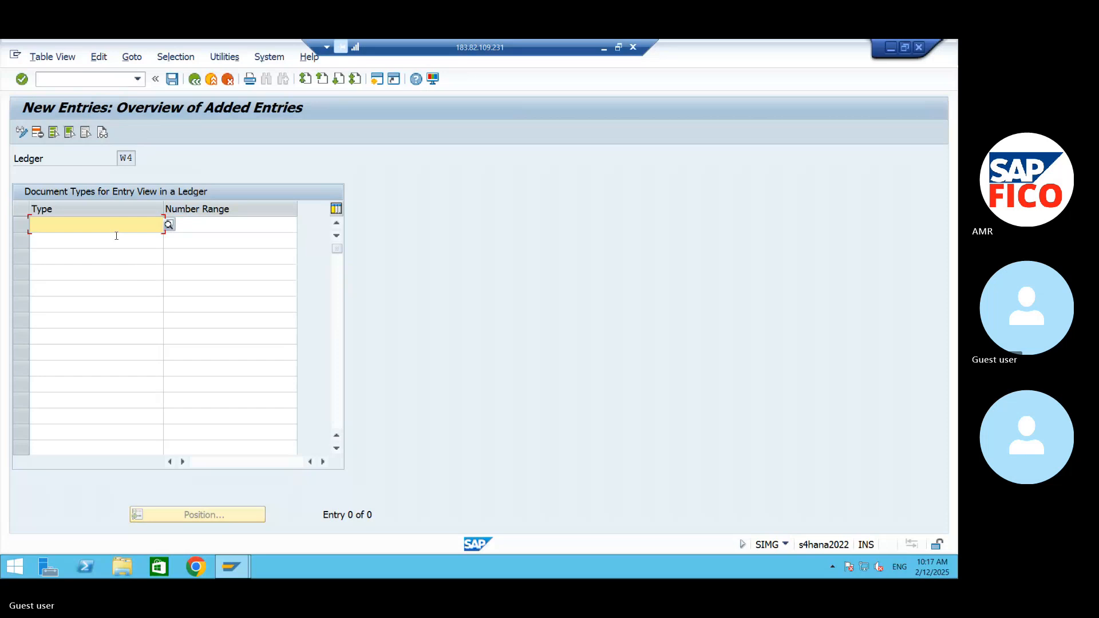
type("KG")
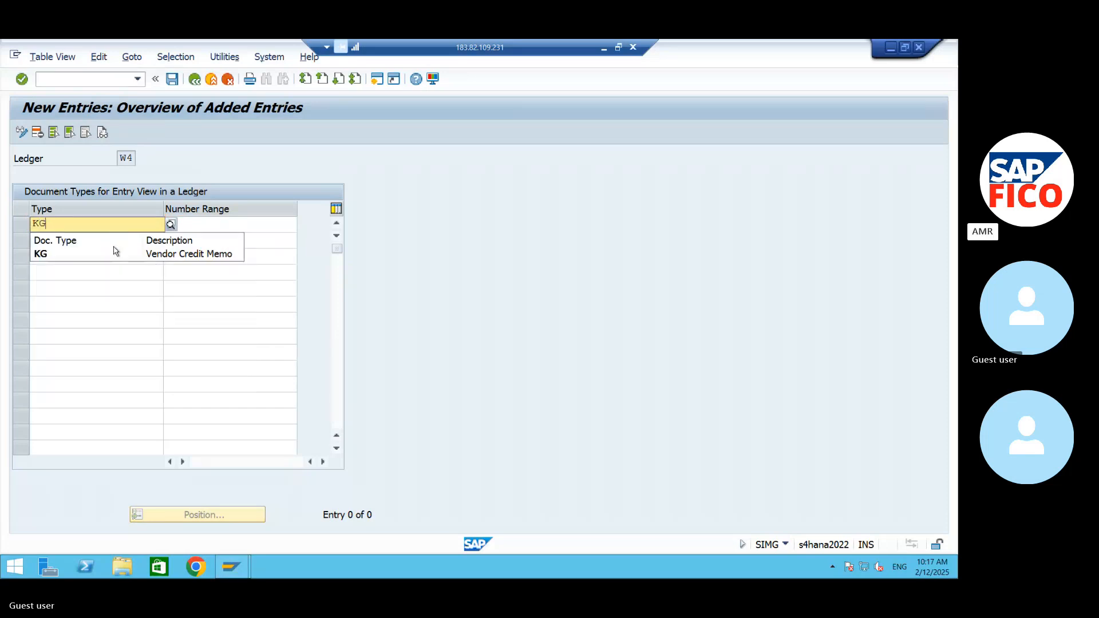
left_click(108, 255)
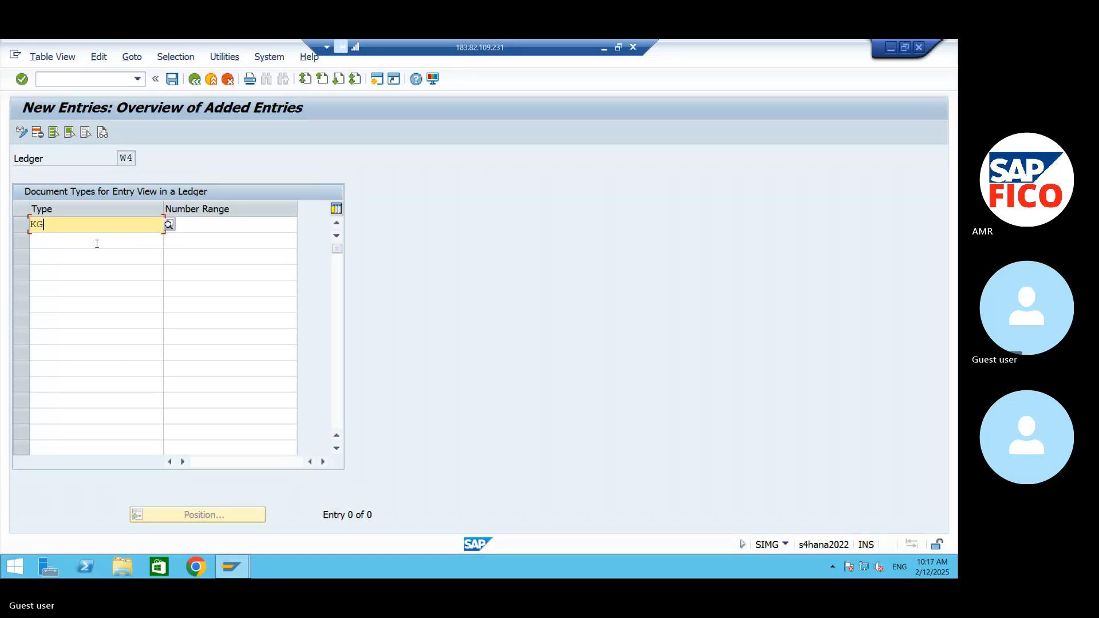
left_click(96, 243)
type("KR")
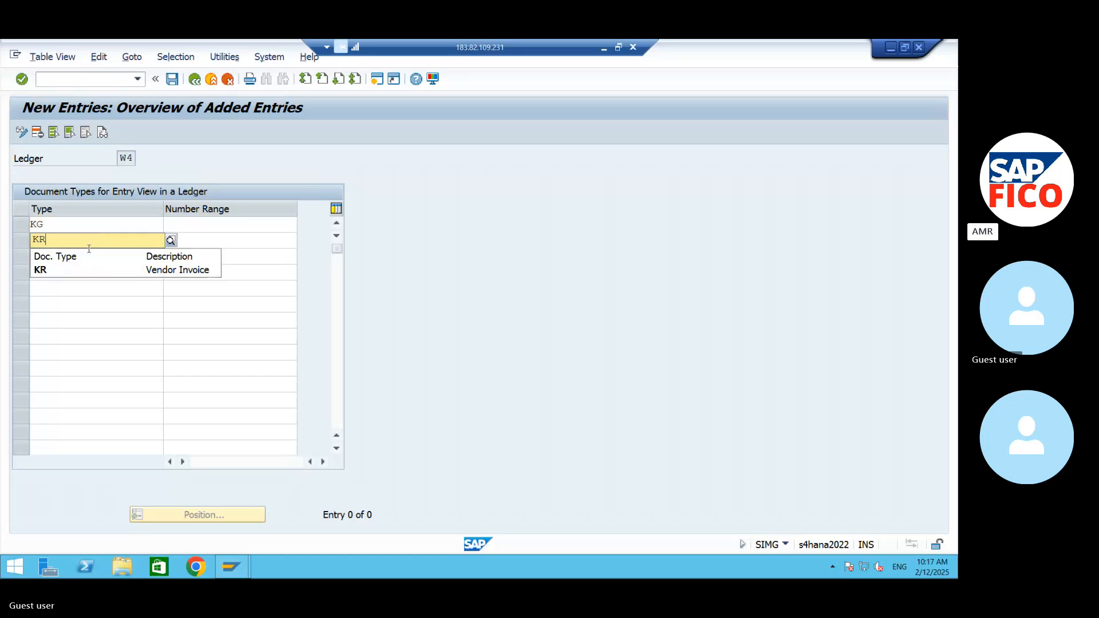
left_click(71, 267)
left_click(66, 255)
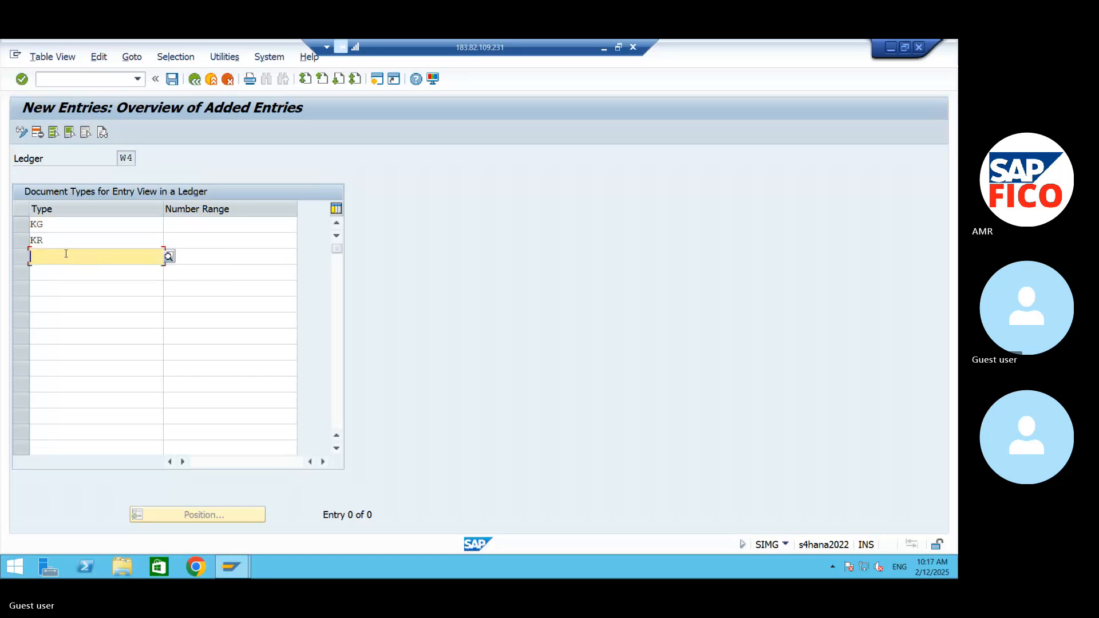
type("KA")
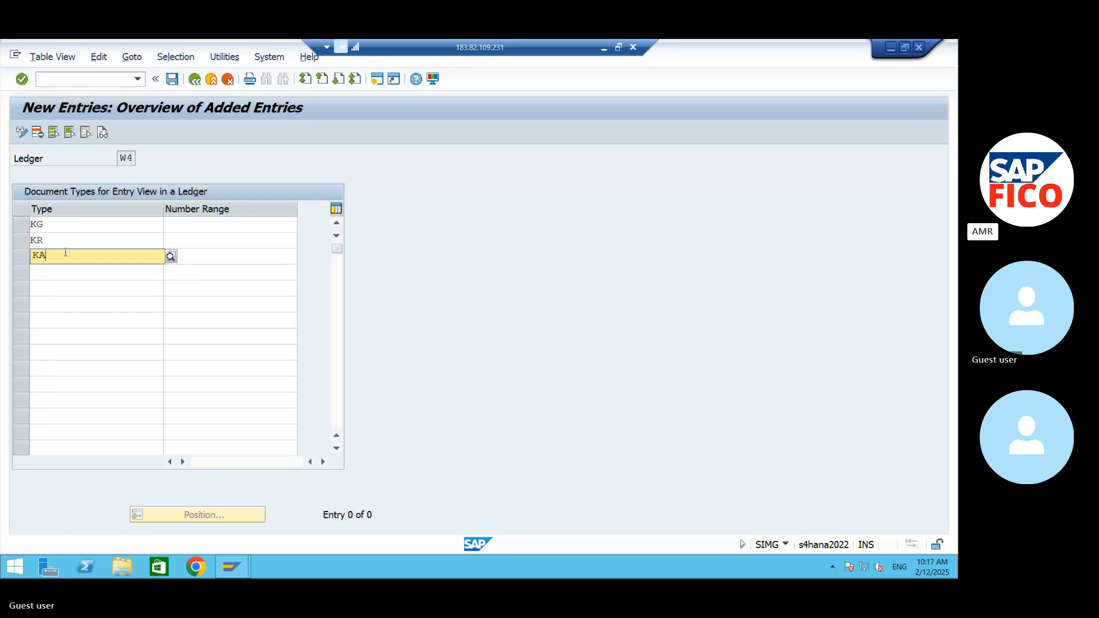
left_click(69, 287)
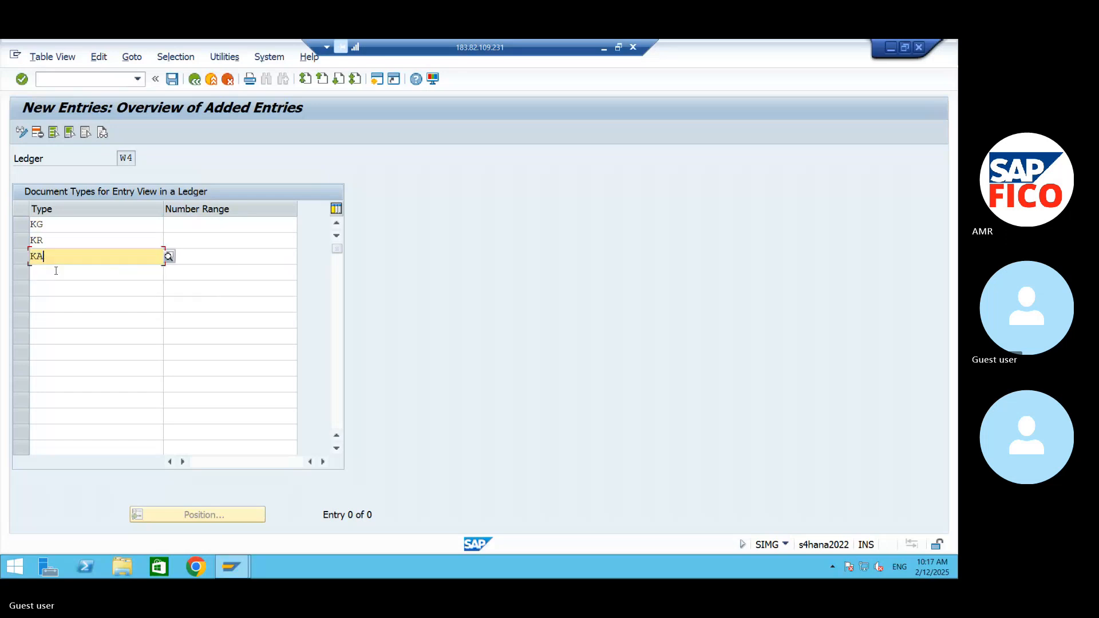
left_click(57, 270)
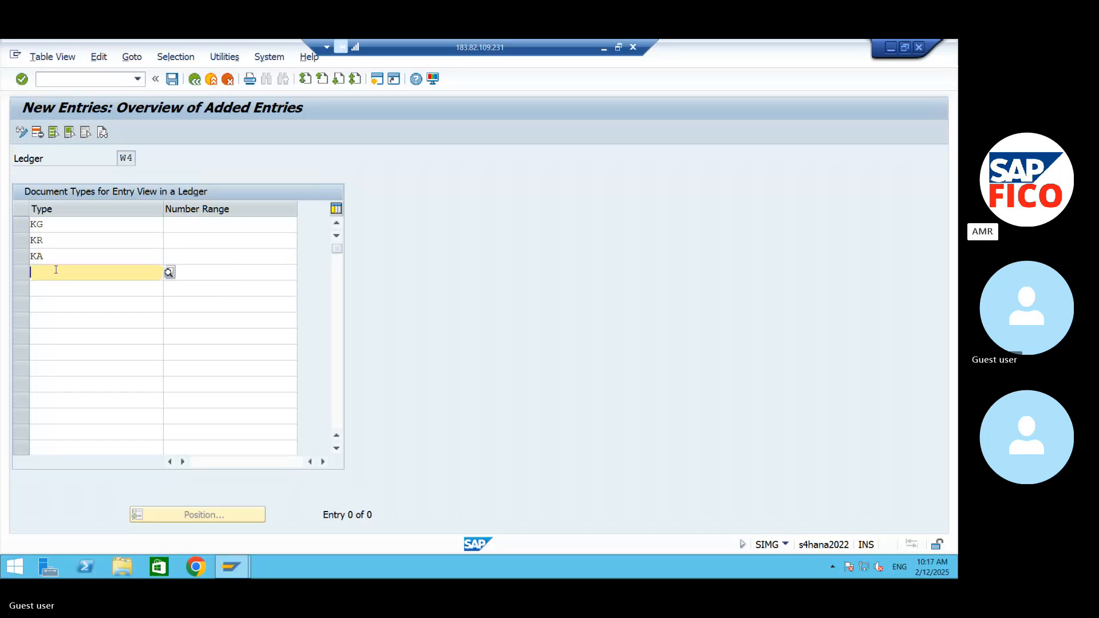
type("KZ")
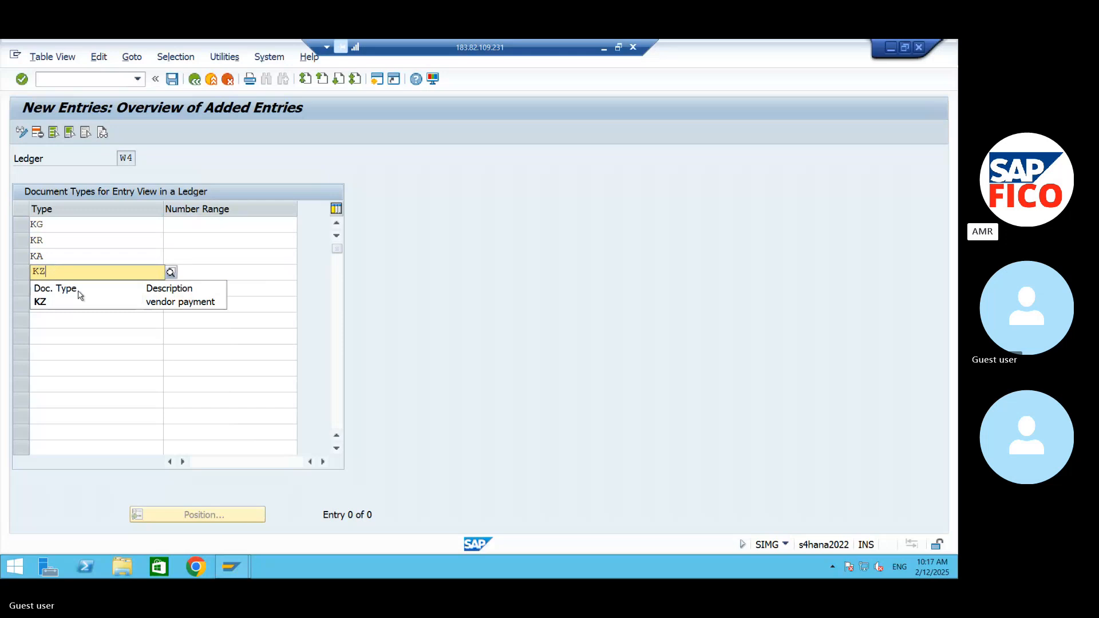
left_click(94, 303)
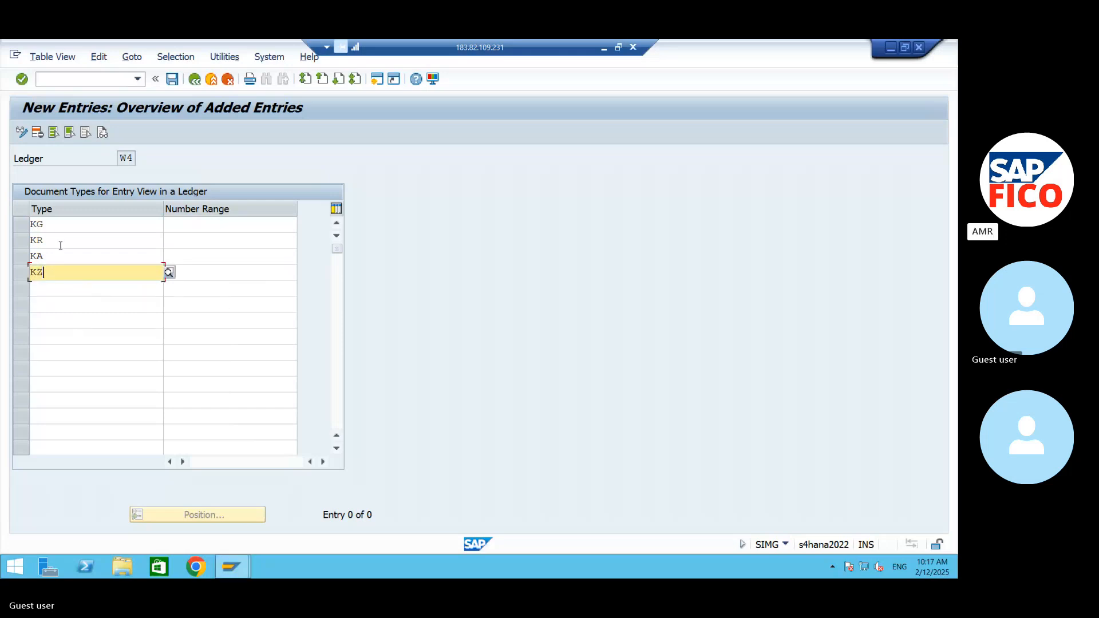
- Assign number range 98 to document types KG, KR, KA and KZ and save the entries
left_click(210, 223)
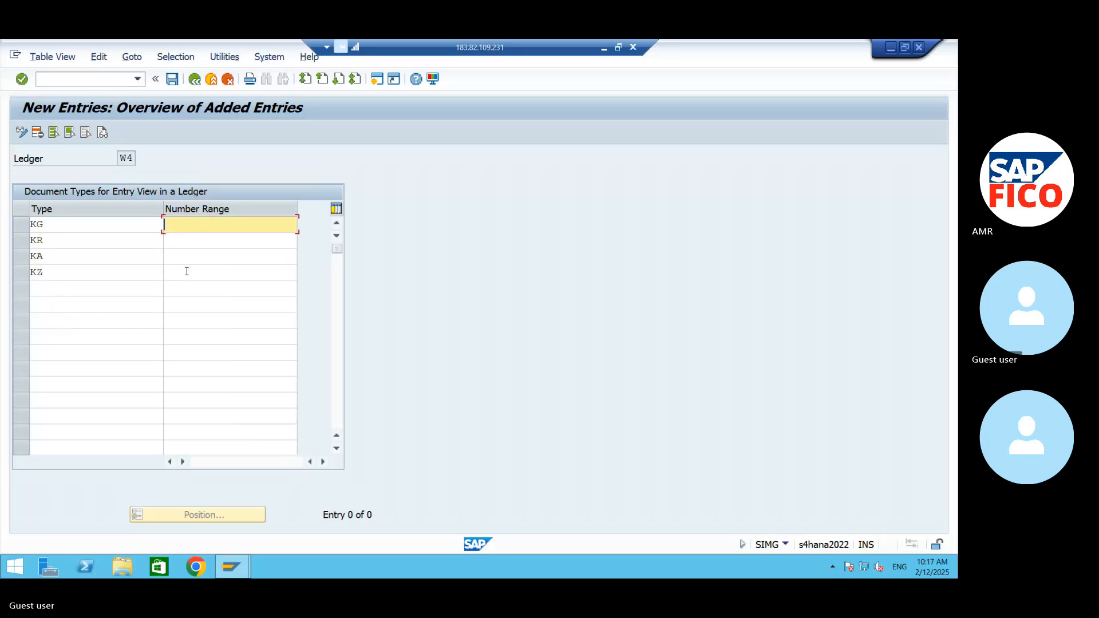
left_click(190, 236)
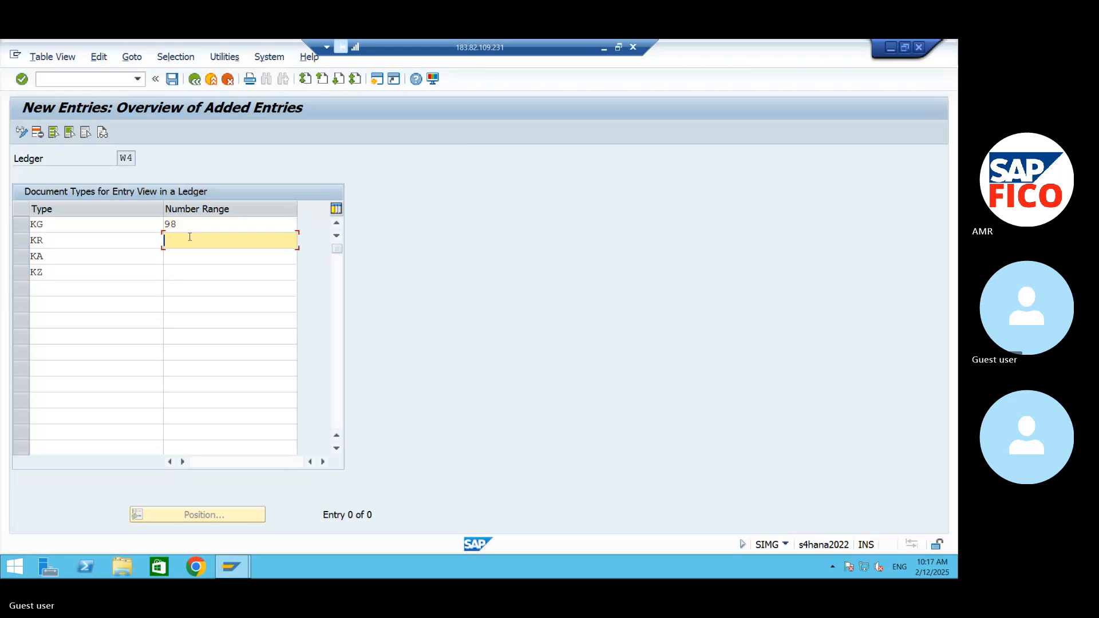
type("98")
left_click(185, 252)
type("98")
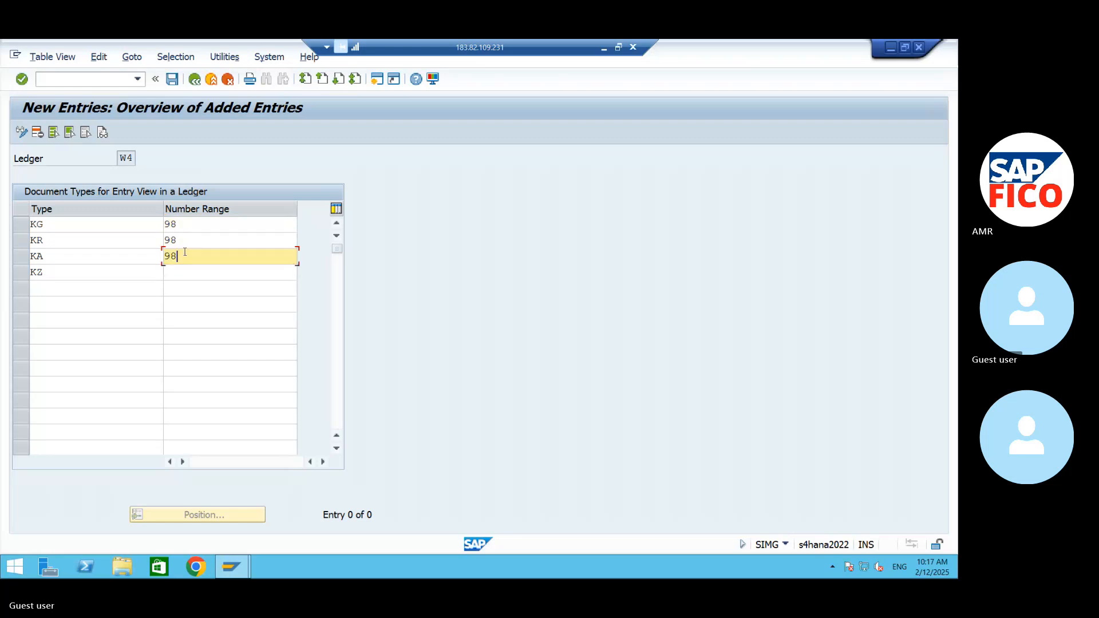
left_click(187, 269)
type("9")
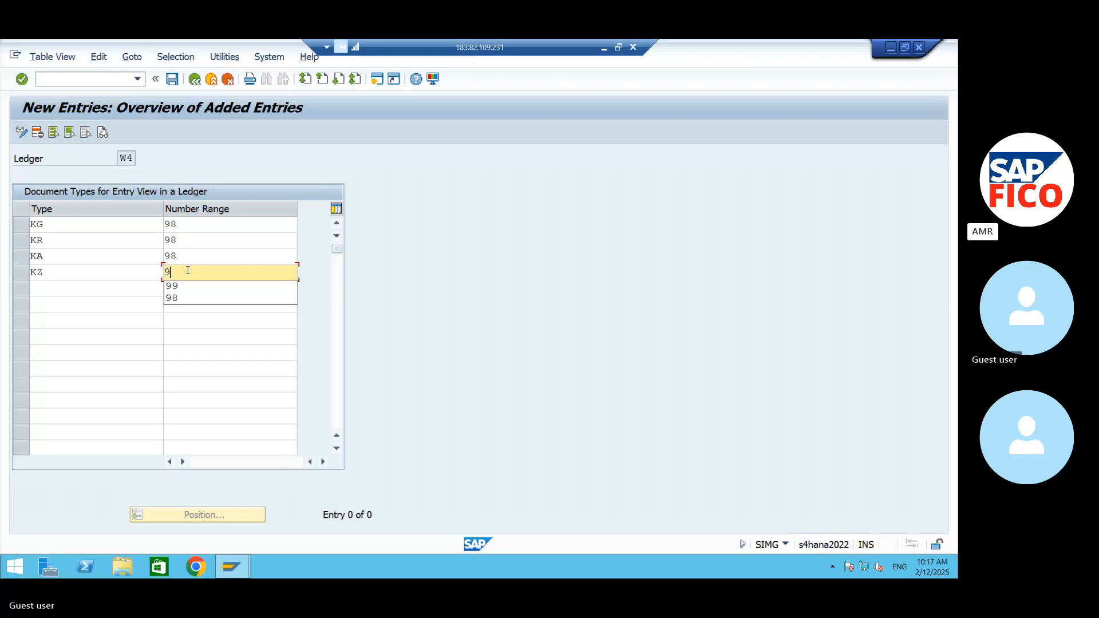
type("8")
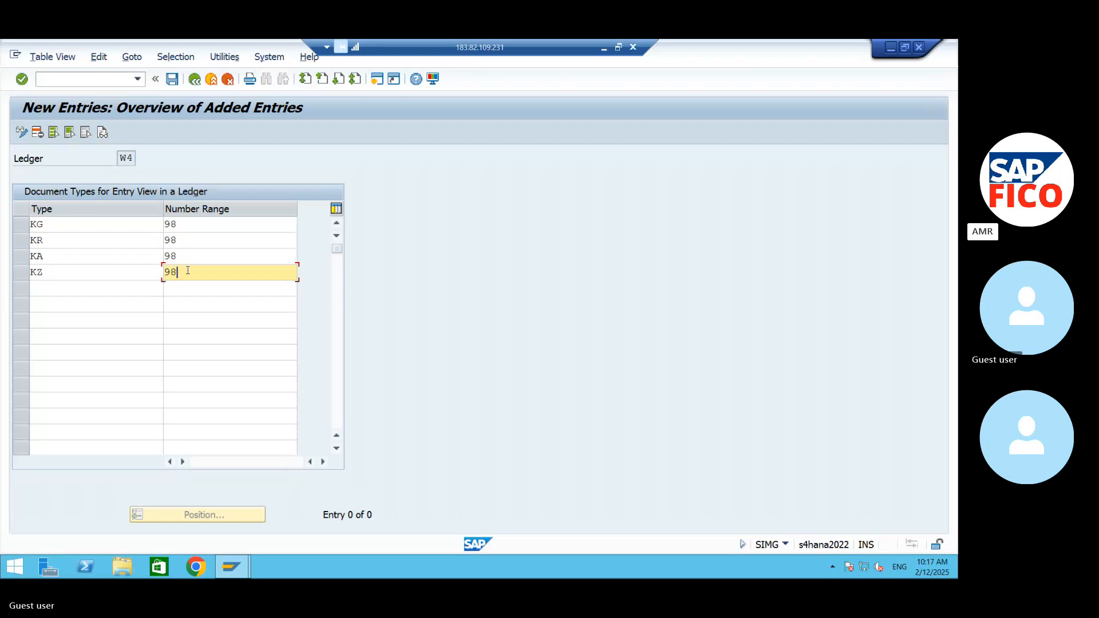
left_click(173, 80)
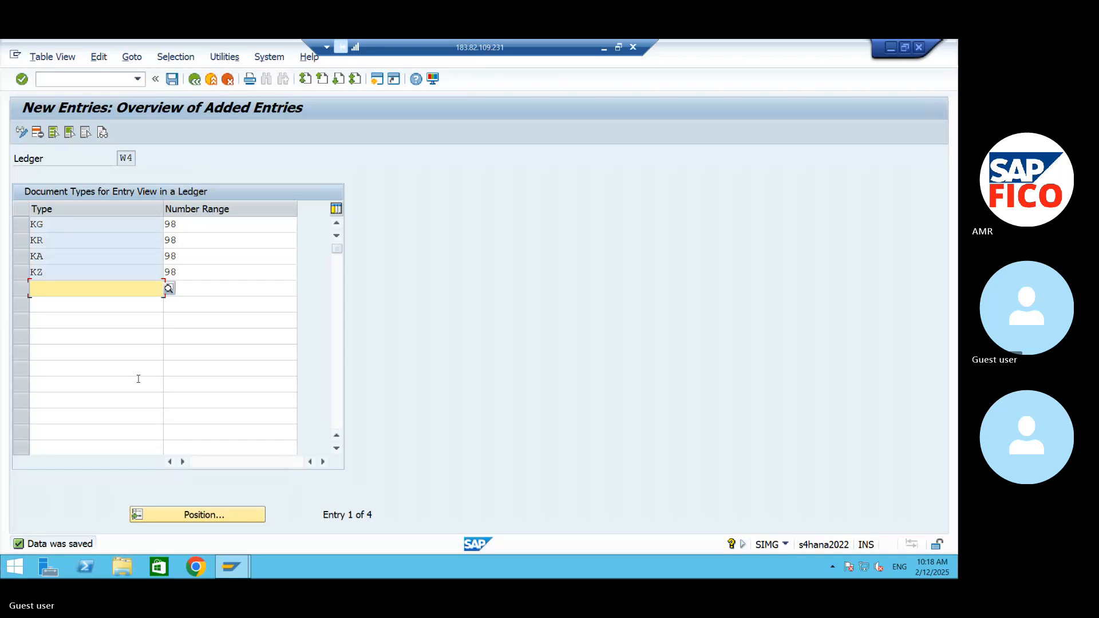
- Return to the IMG structure and execute Define Document Types in a Ledger with ledger W7 as the work area
left_click(195, 80)
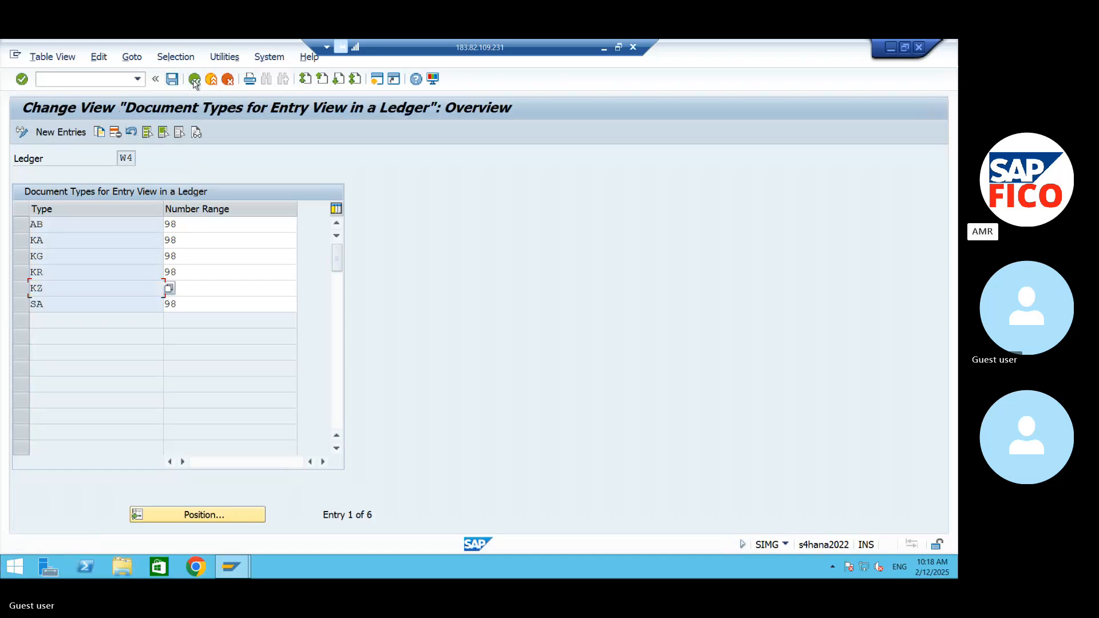
left_click(195, 80)
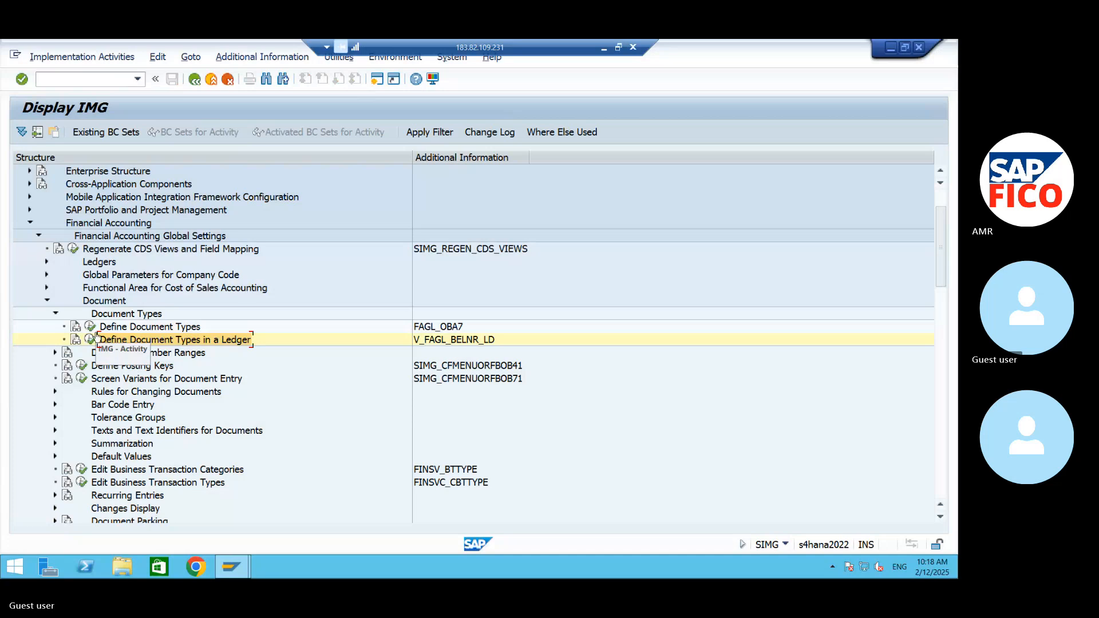
left_click(95, 338)
type("W")
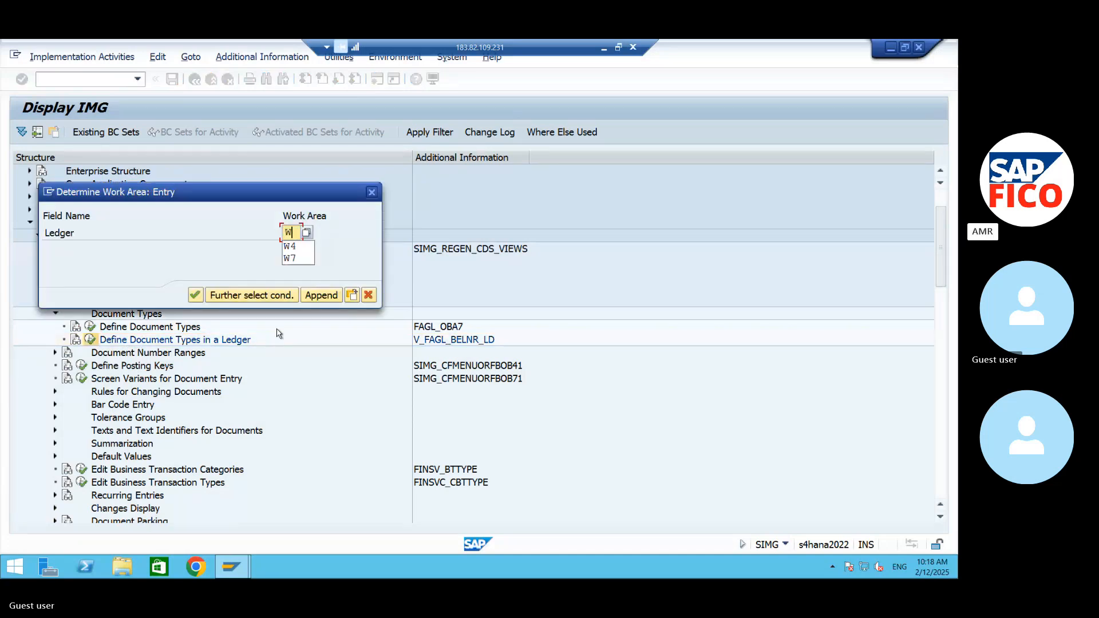
type("7")
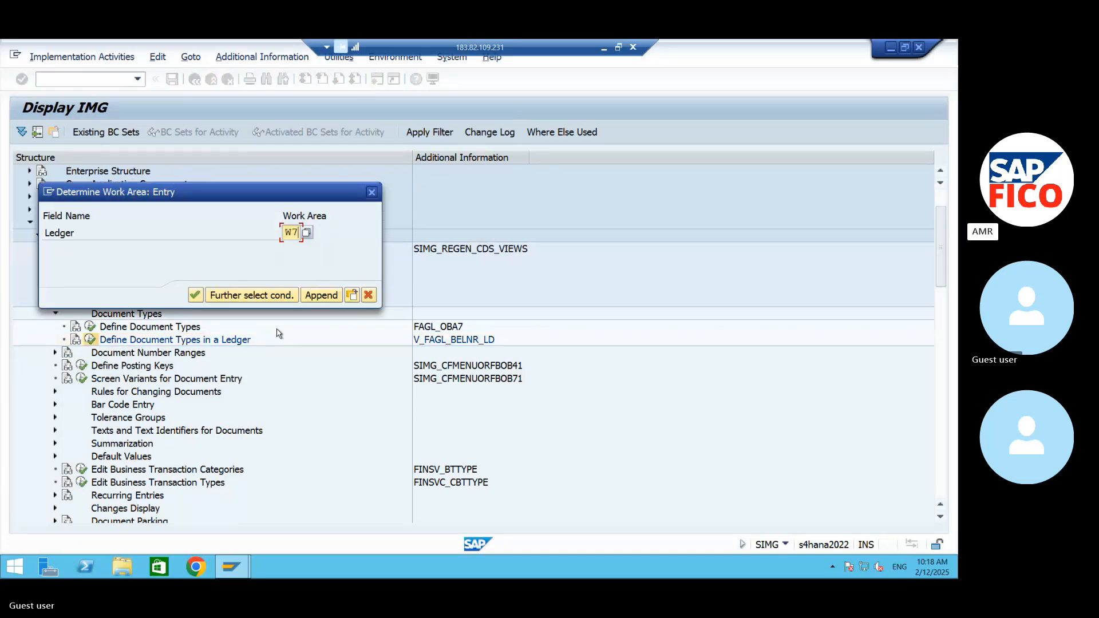
left_click(195, 295)
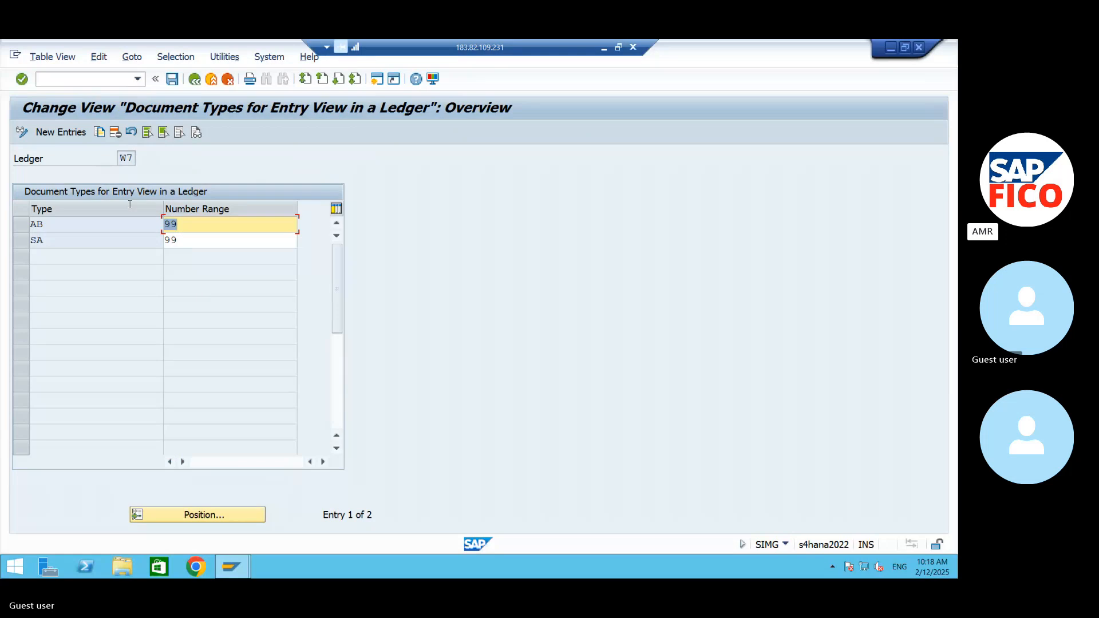
- Create new entries for document types KA, KG, KR and KZ in ledger W7
left_click(44, 132)
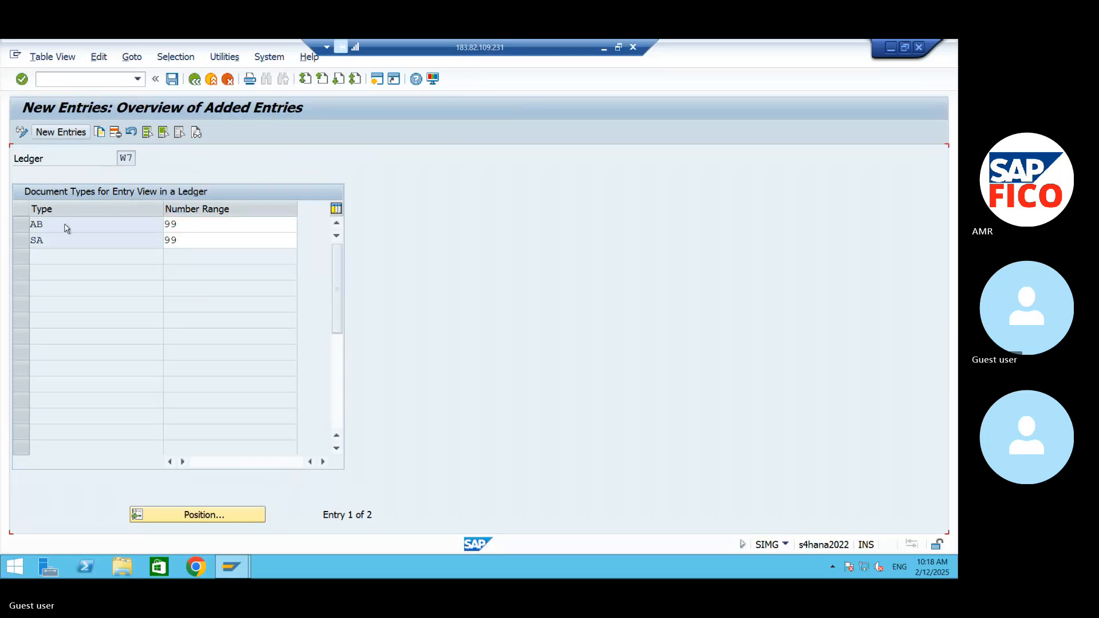
type("KA")
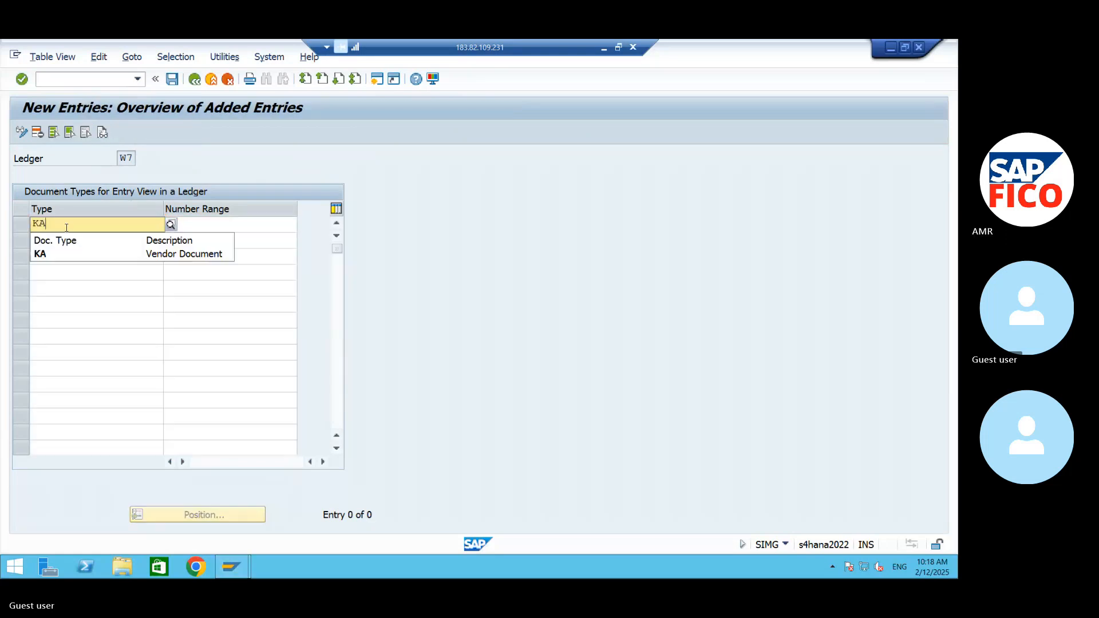
left_click(57, 247)
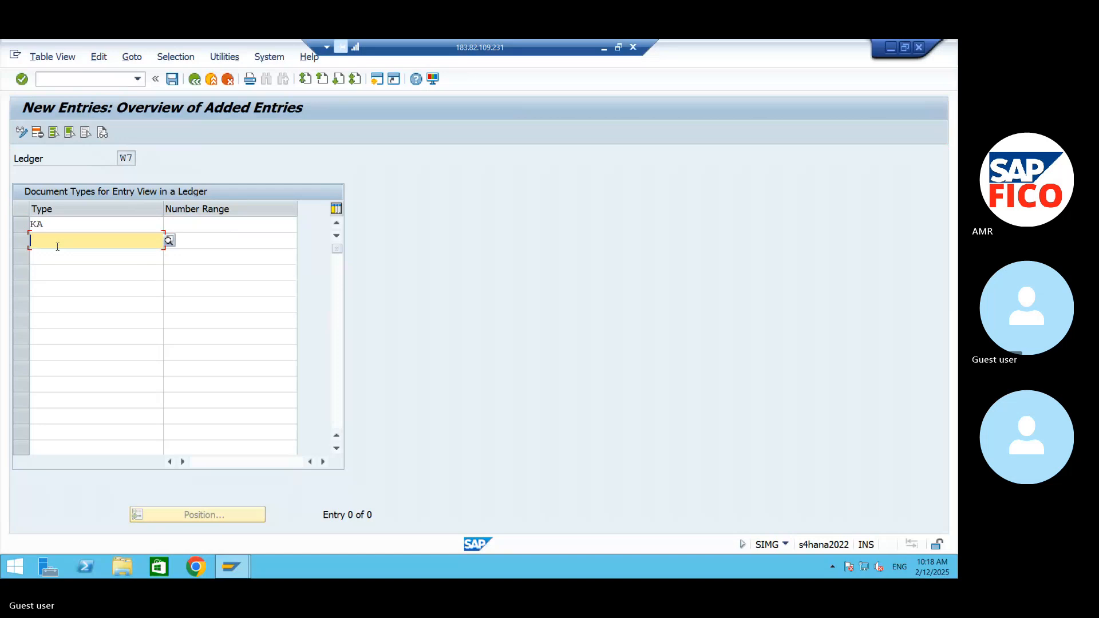
type("KG")
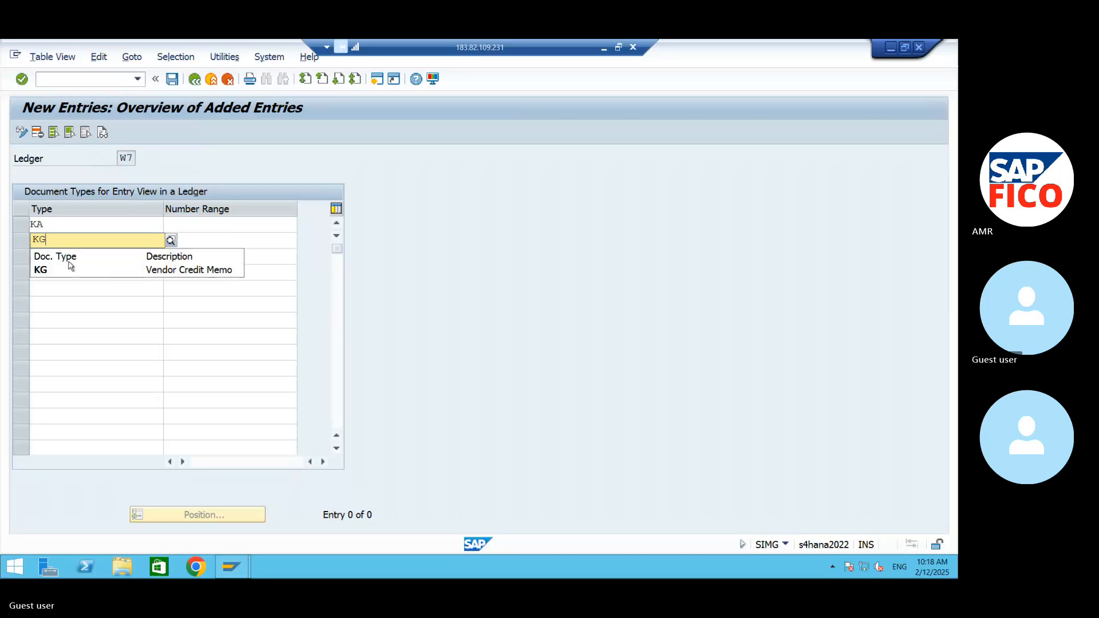
left_click(64, 265)
left_click(59, 258)
type("K")
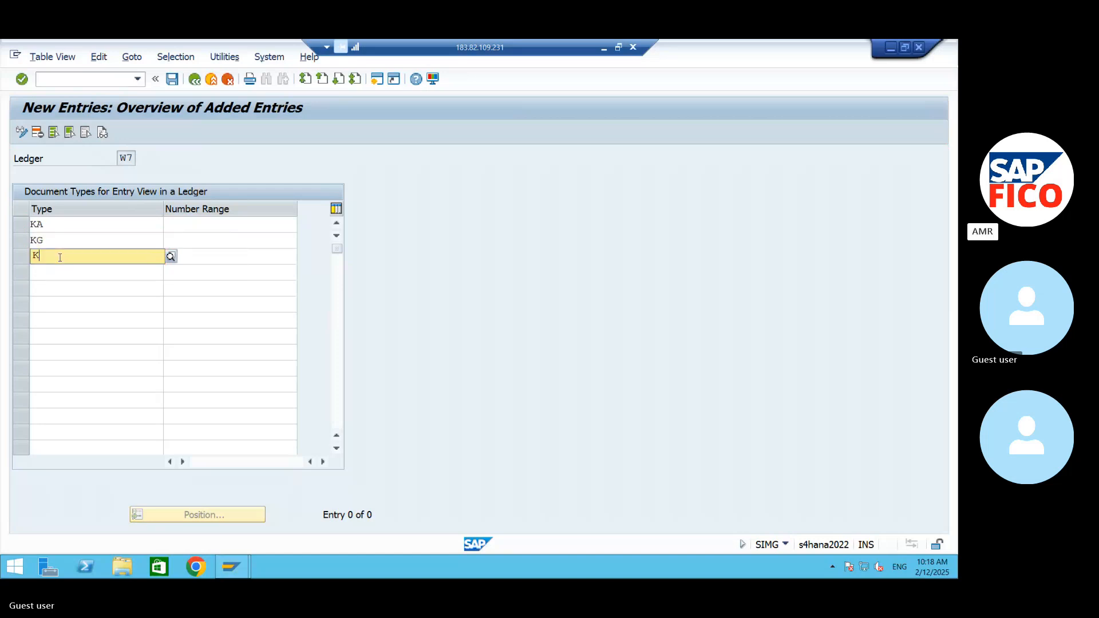
type("R")
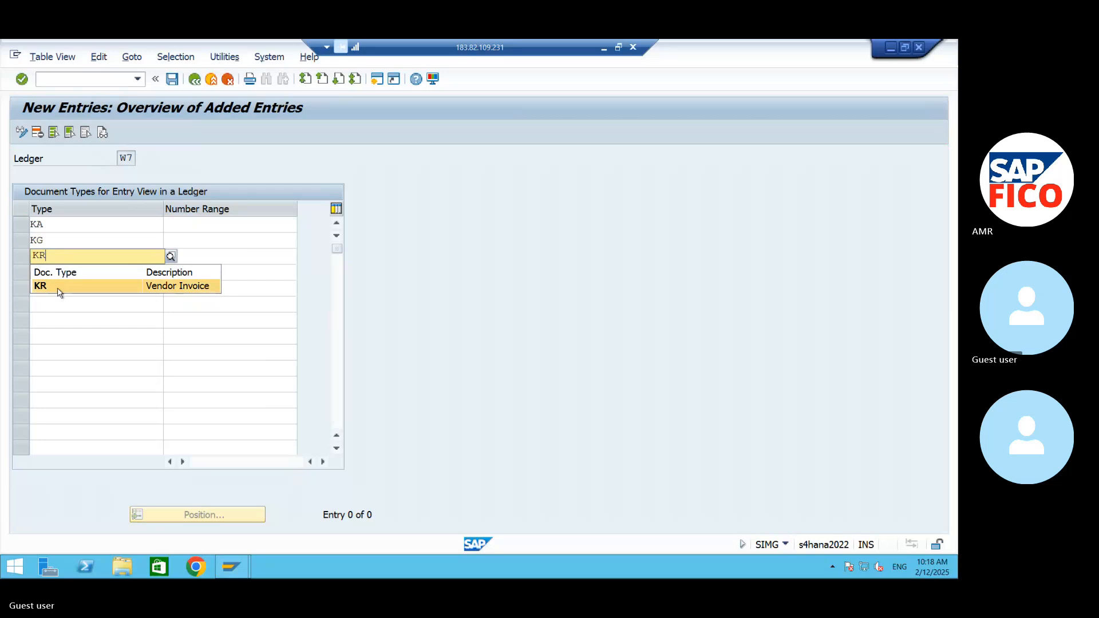
left_click(59, 266)
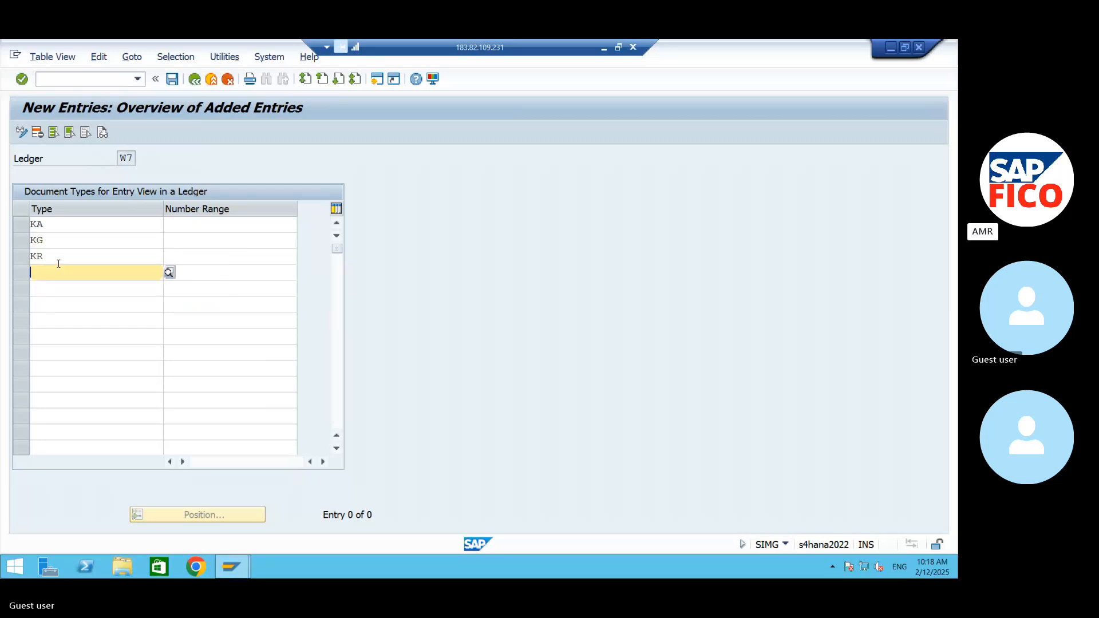
type("KZ")
left_click(67, 299)
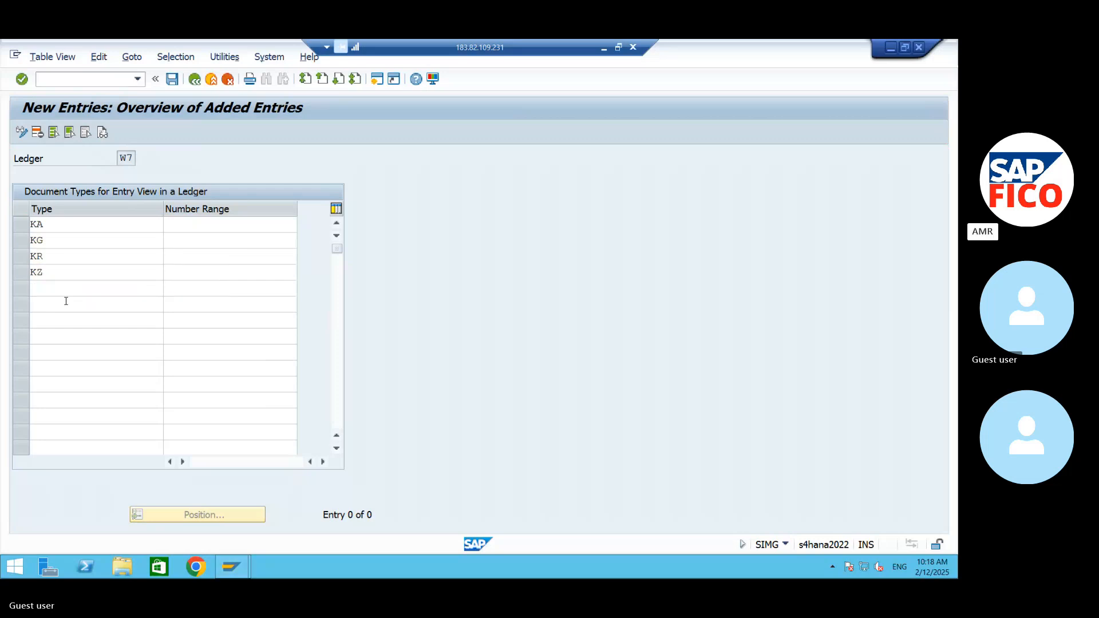
- Save number range 99 for document types KA, KG, KR and KZ in ledger W7, and minimize the SAP window
left_click(189, 228)
type("99")
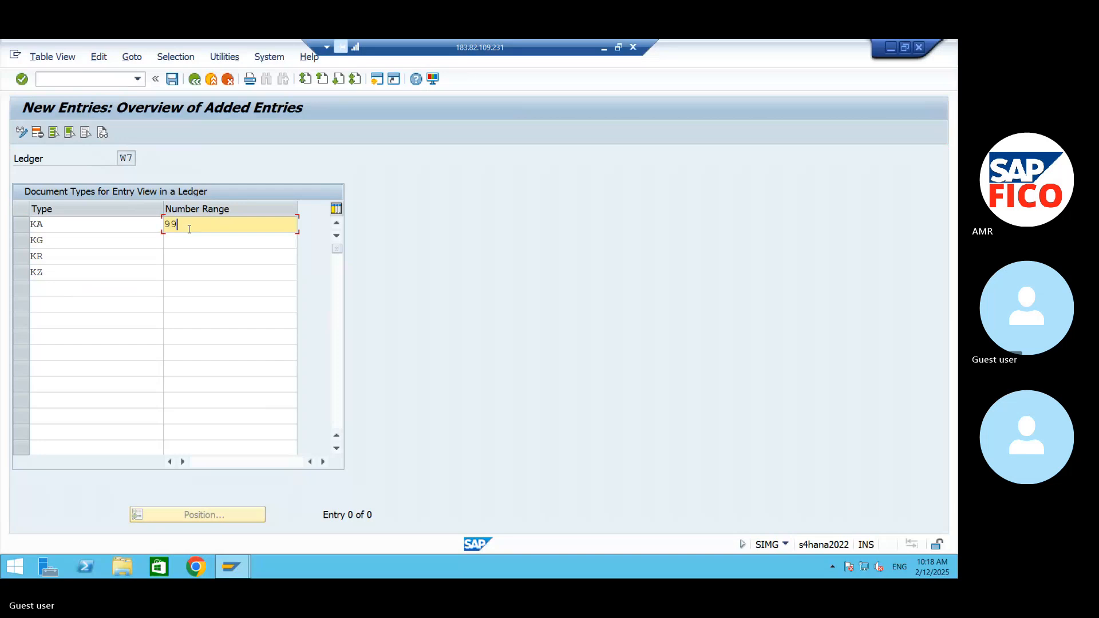
left_click(195, 240)
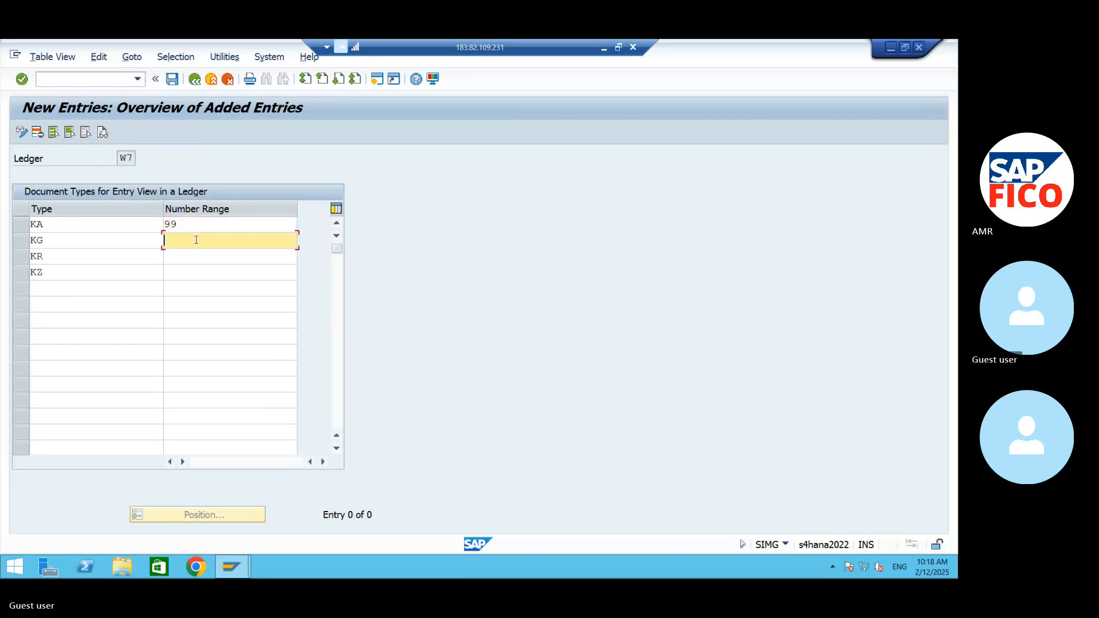
type("99")
left_click(198, 256)
type("99")
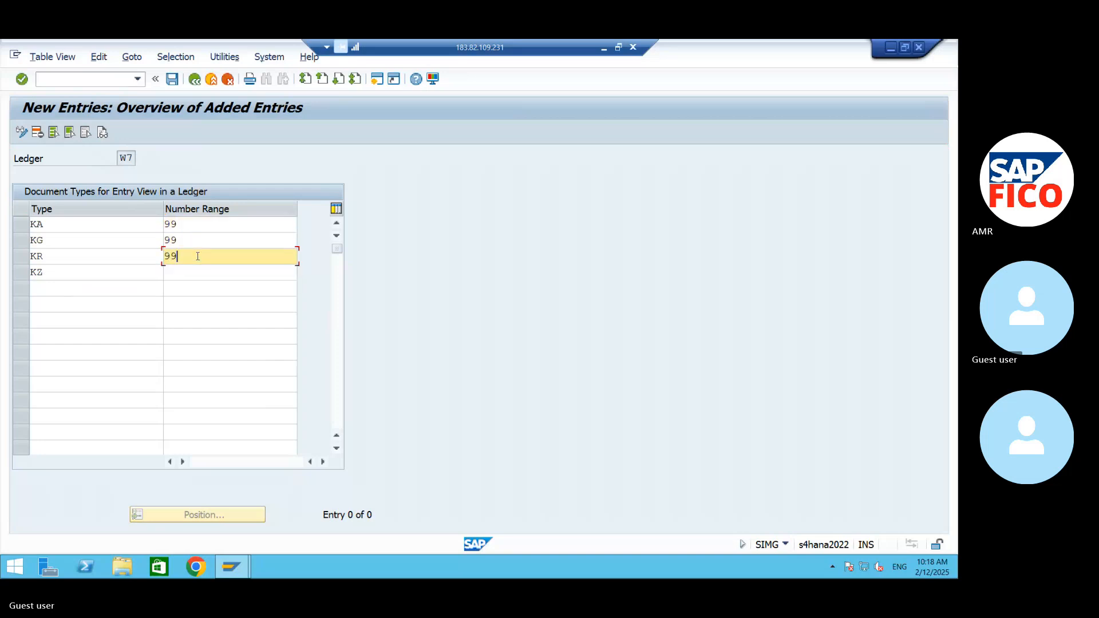
left_click(192, 271)
type("99")
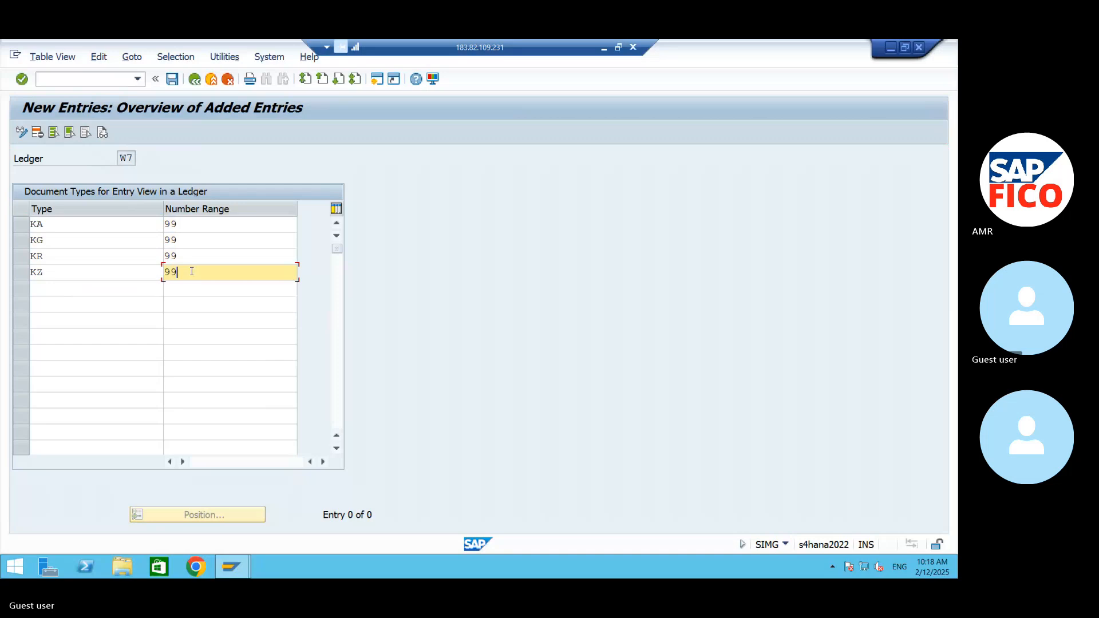
left_click(171, 79)
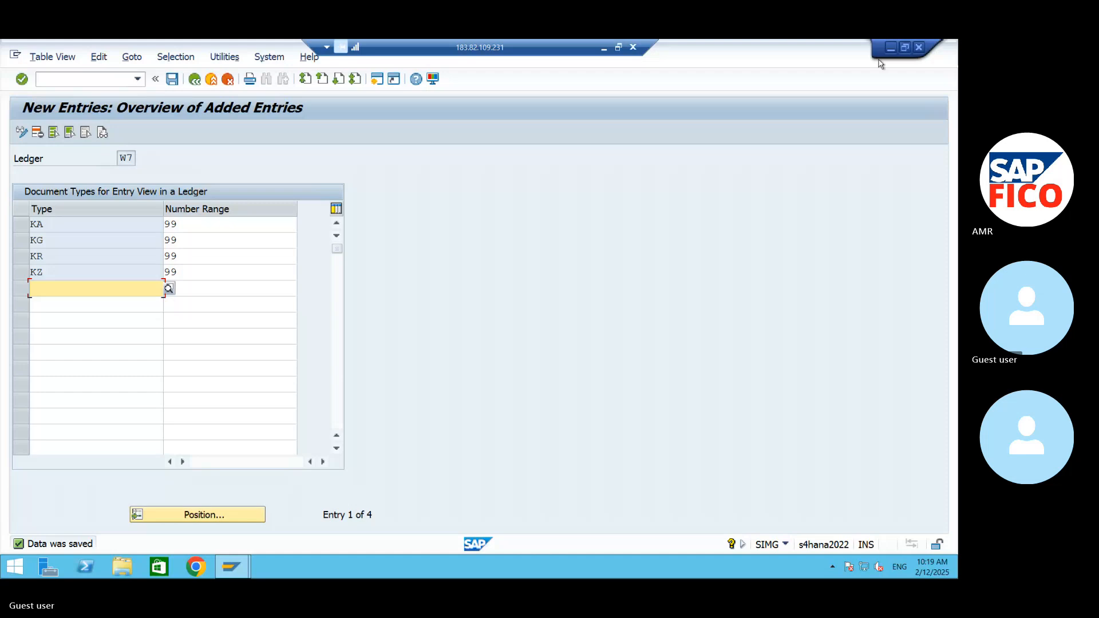
left_click(891, 47)
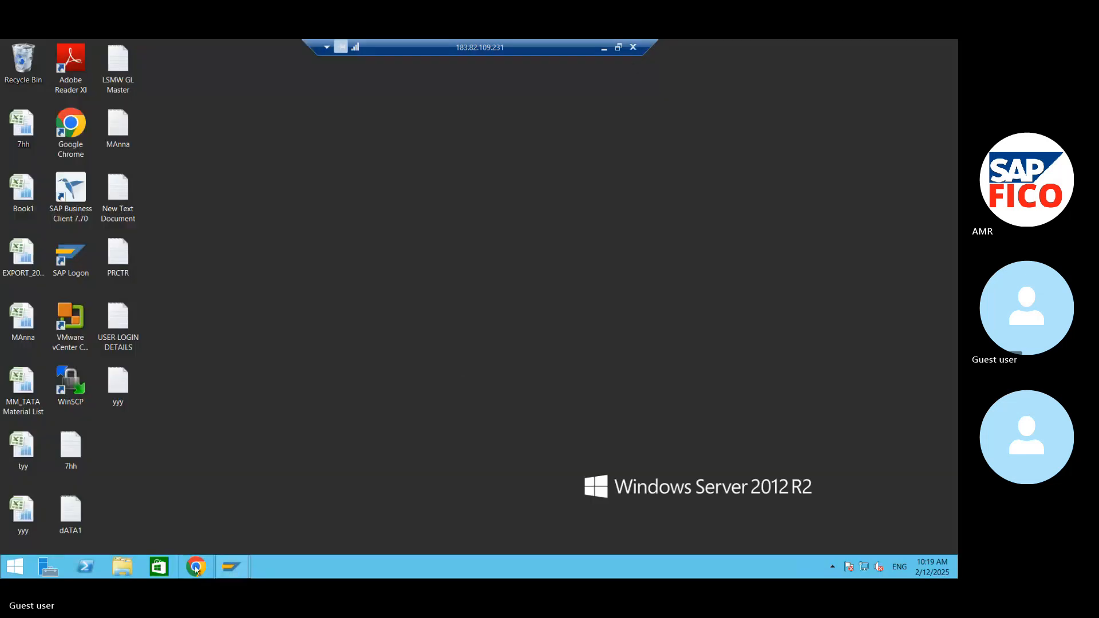
- Switch to the Skype call in Chrome, unmute the microphone, and minimize the browser window
left_click(604, 47)
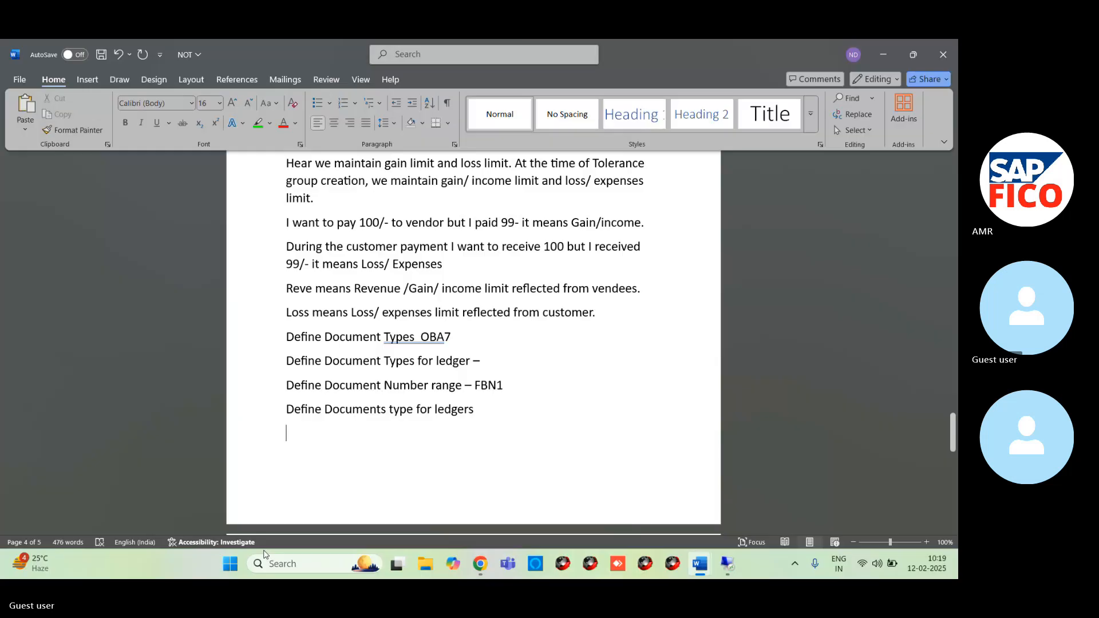
mouse_move(487, 575)
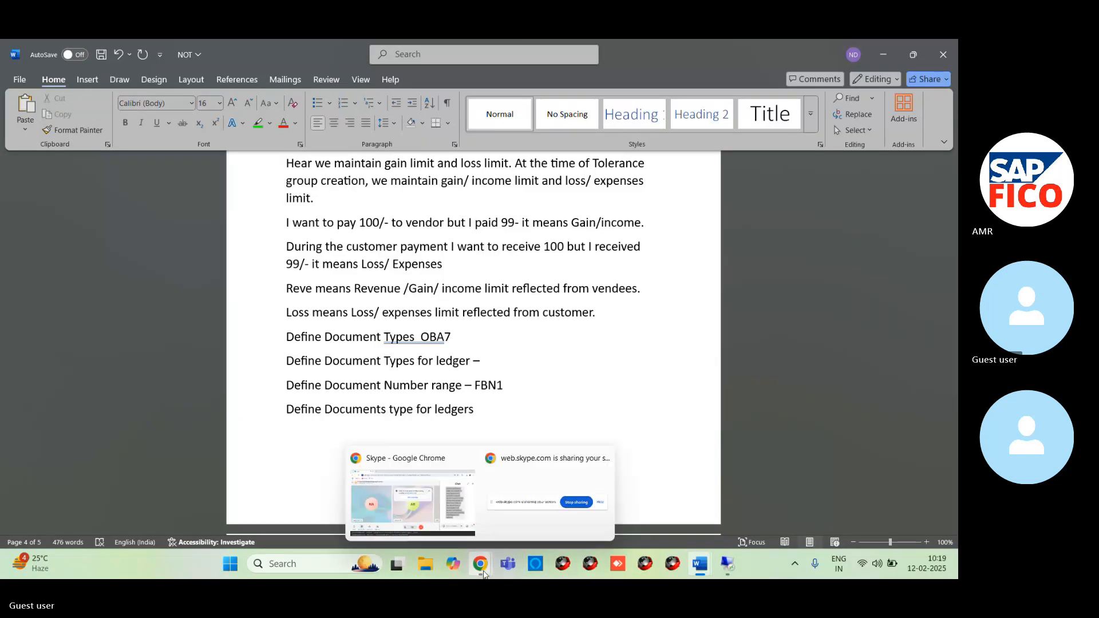
left_click(520, 455)
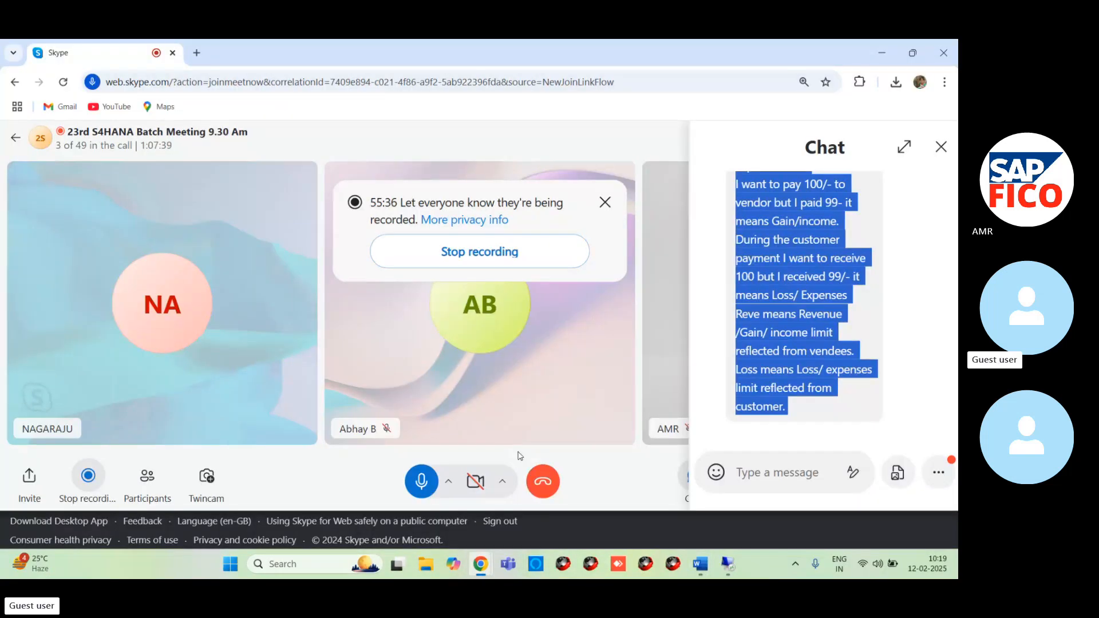
left_click(421, 479)
left_click(885, 53)
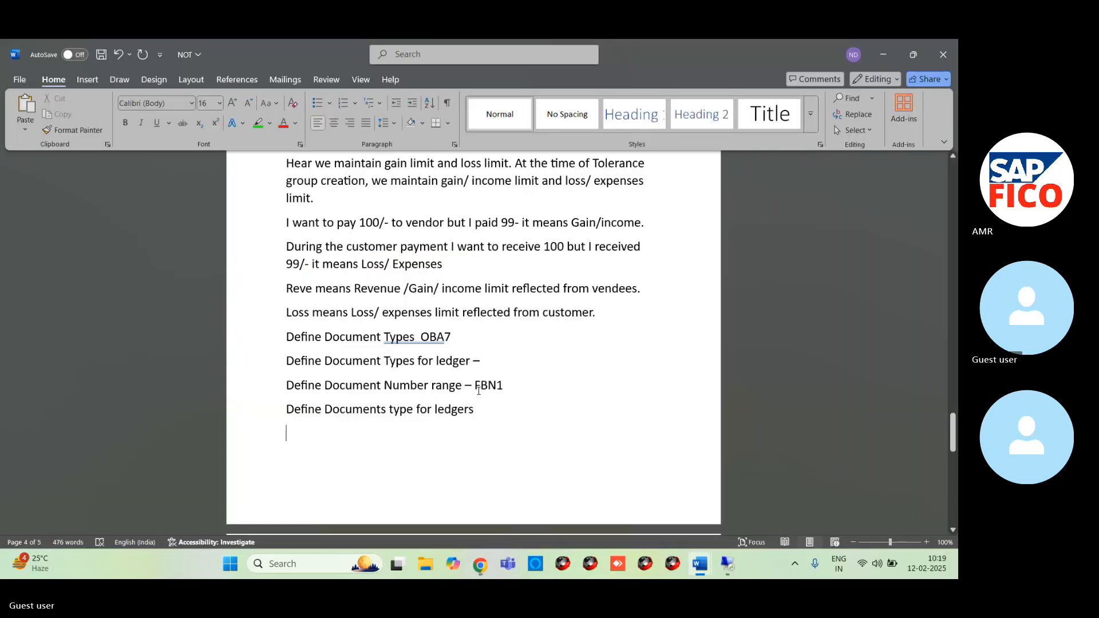
- Return to the SAP session in the remote desktop and start transaction /NOBA7 for document types
mouse_move(481, 569)
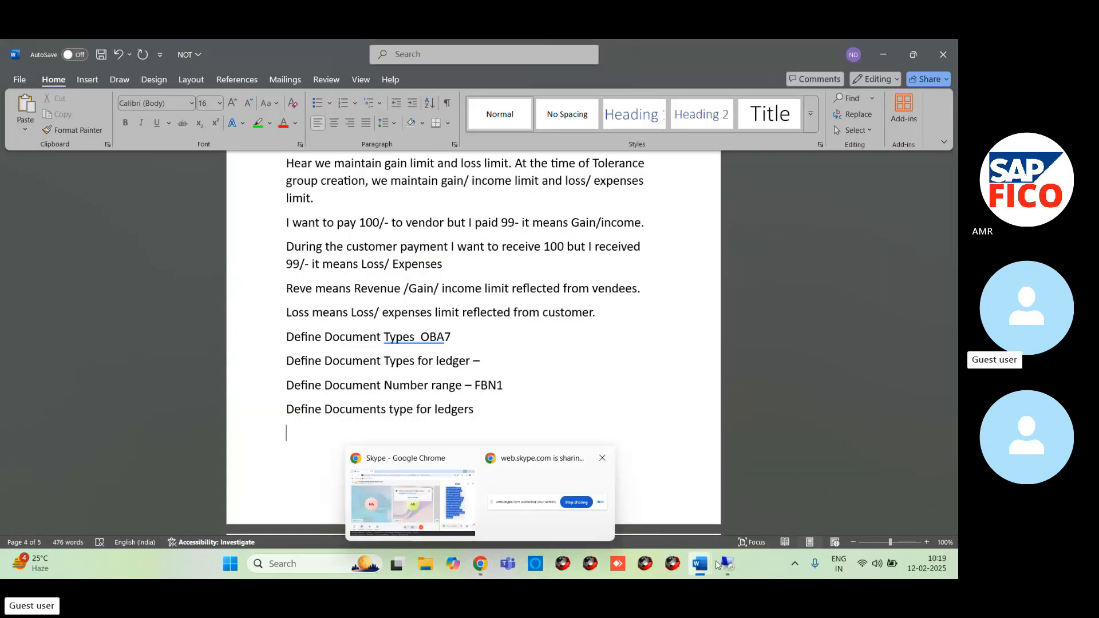
left_click(739, 562)
mouse_move(231, 566)
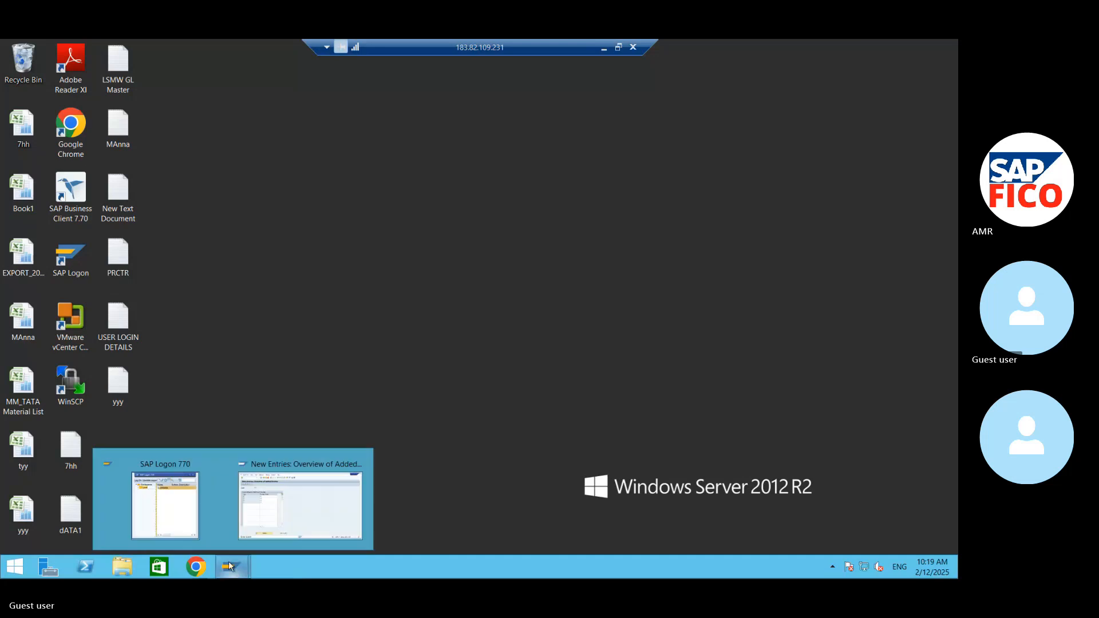
left_click(302, 504)
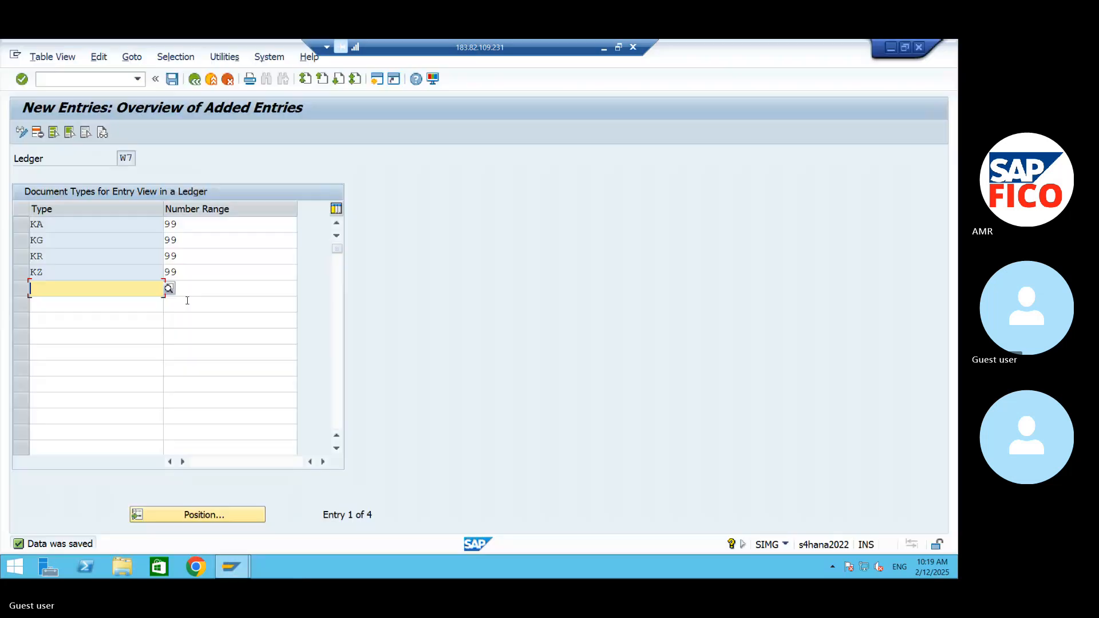
left_click(64, 80)
type("/")
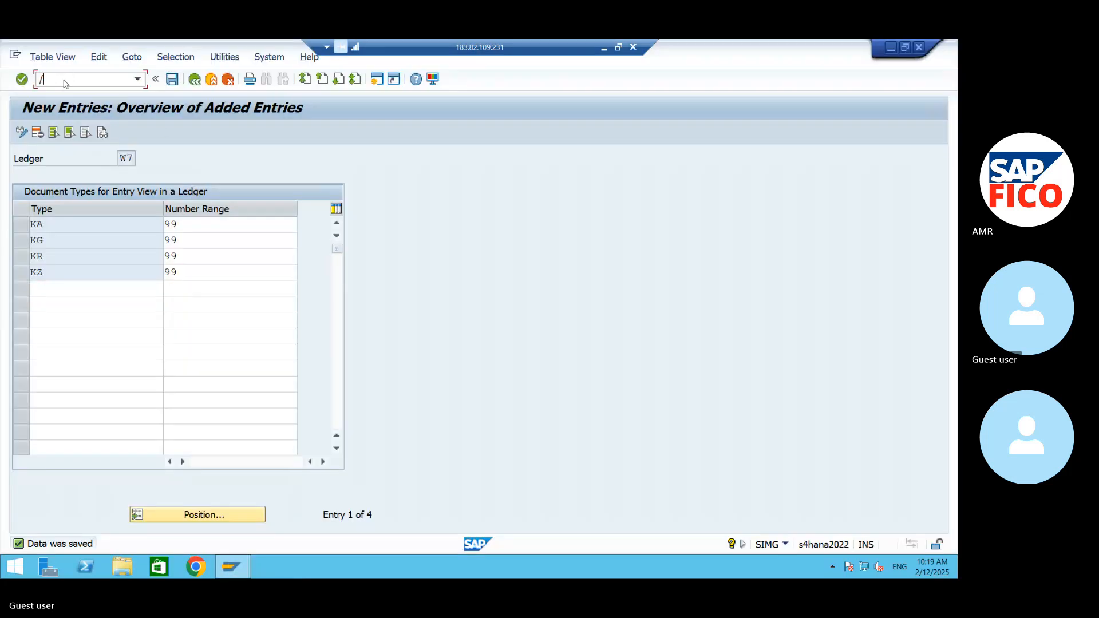
type("NOBA7")
key("Return")
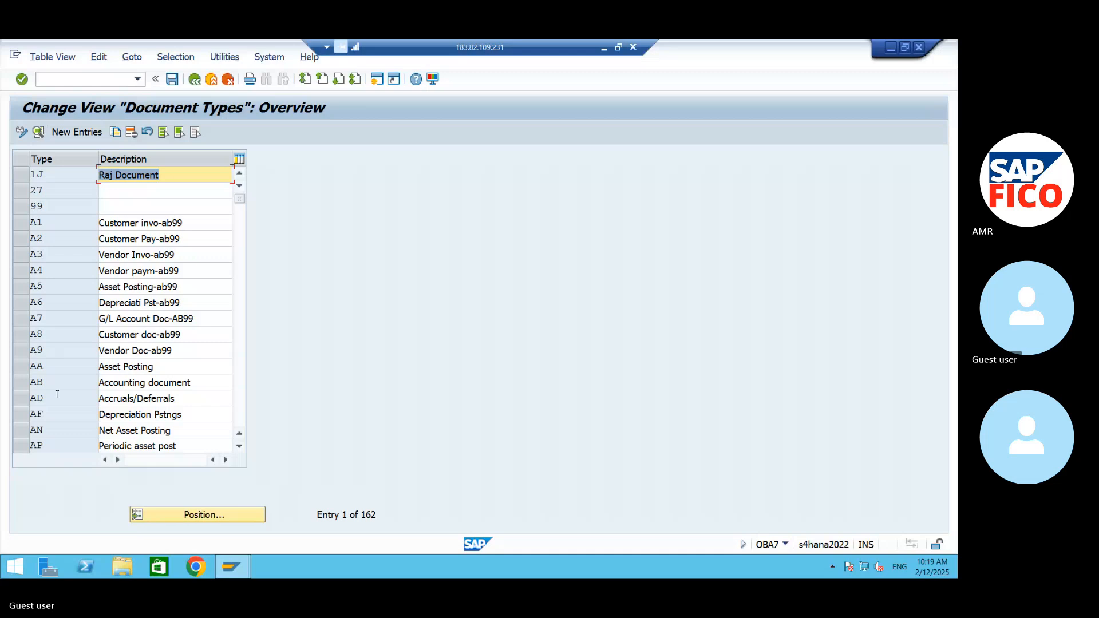
- Position the document type list at KZ and open the details of that vendor payment type
left_click(184, 516)
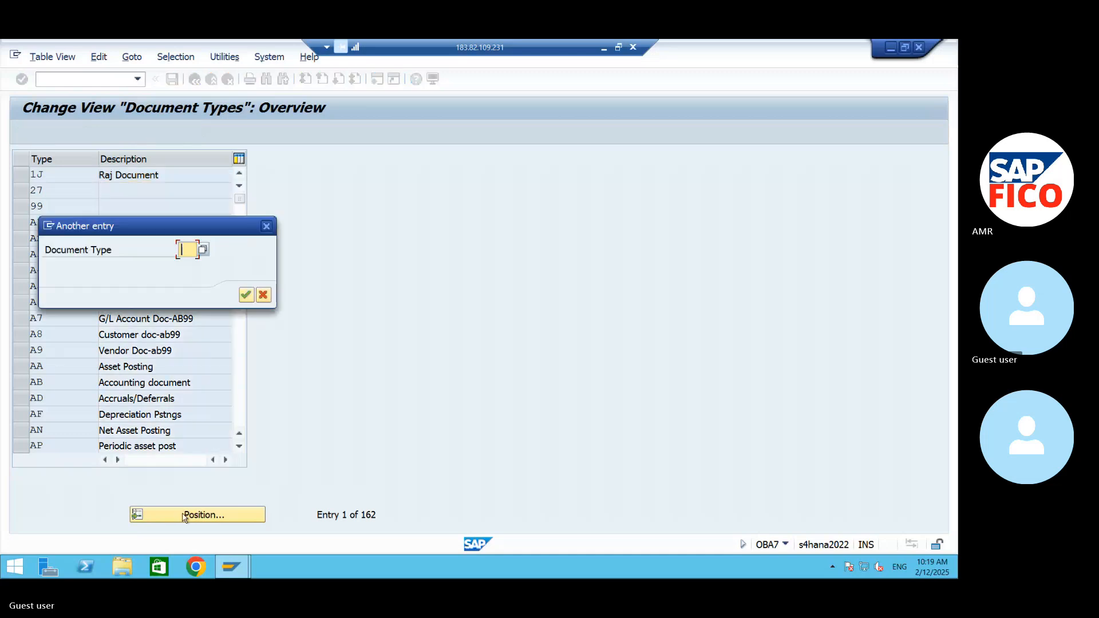
type("KZ")
key("Return")
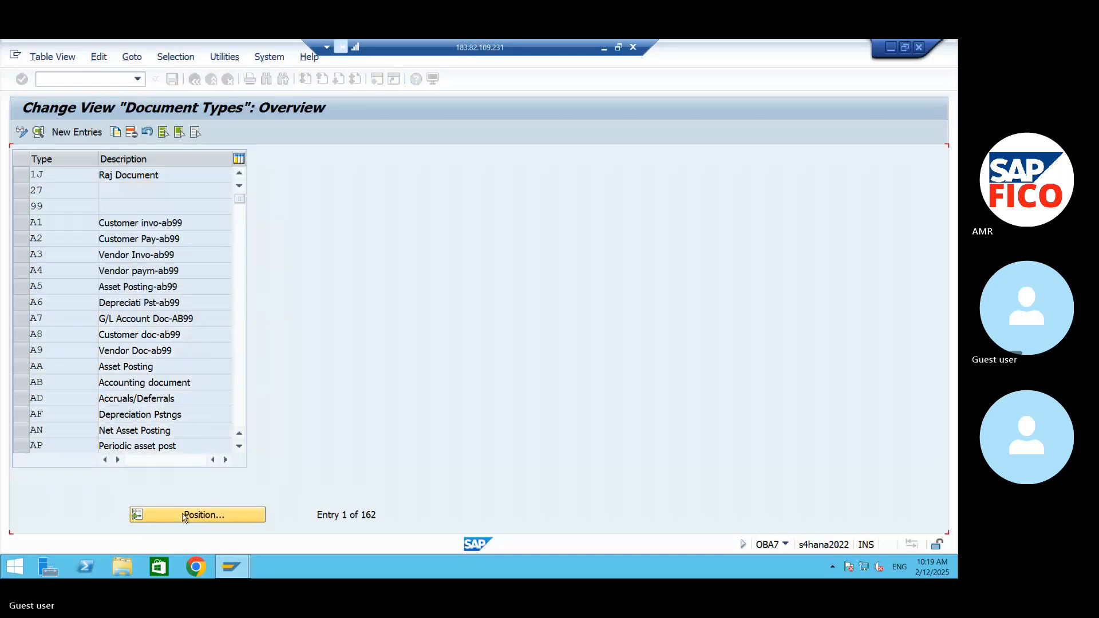
left_click(58, 170)
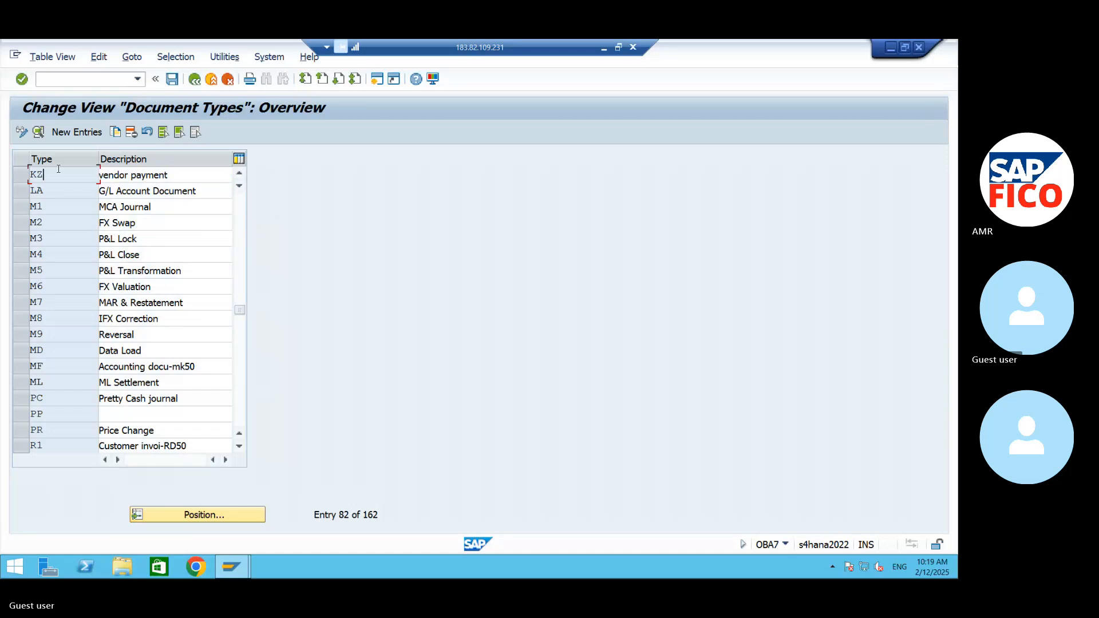
double_click(58, 169)
- Open the number range information for company code AM99 with its intervals in change mode, and select number range 15
left_click(366, 213)
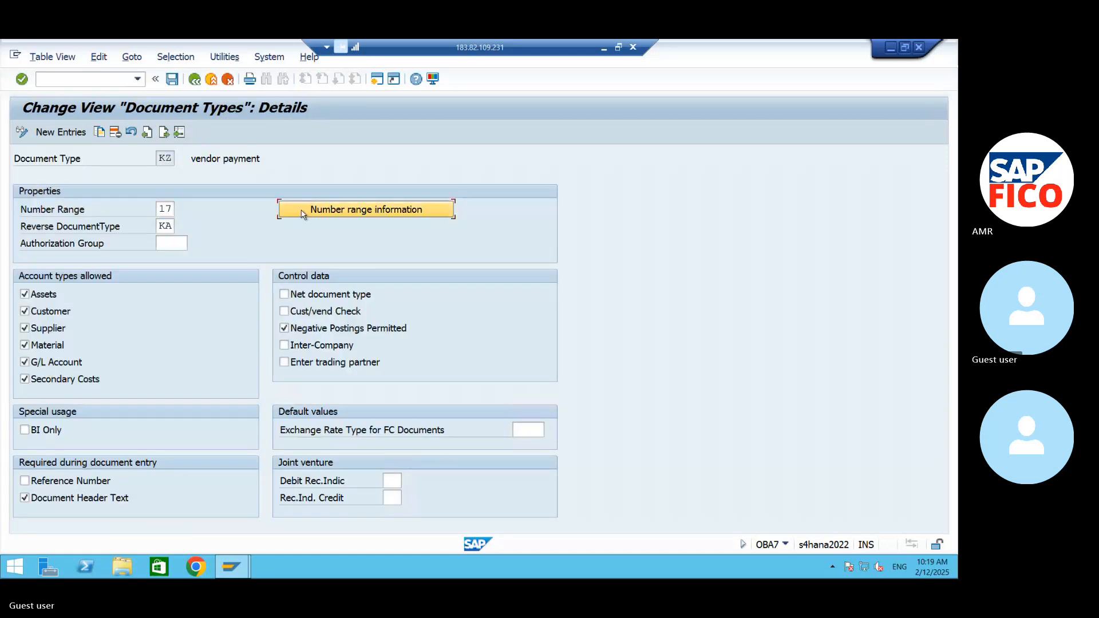
type("AM")
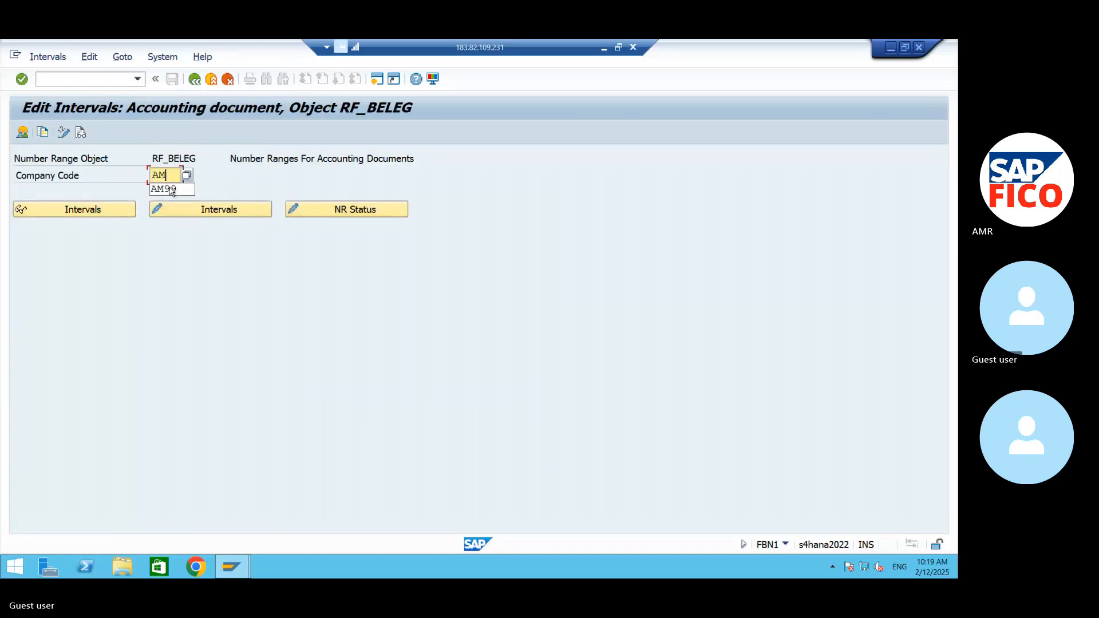
left_click(170, 189)
left_click(220, 208)
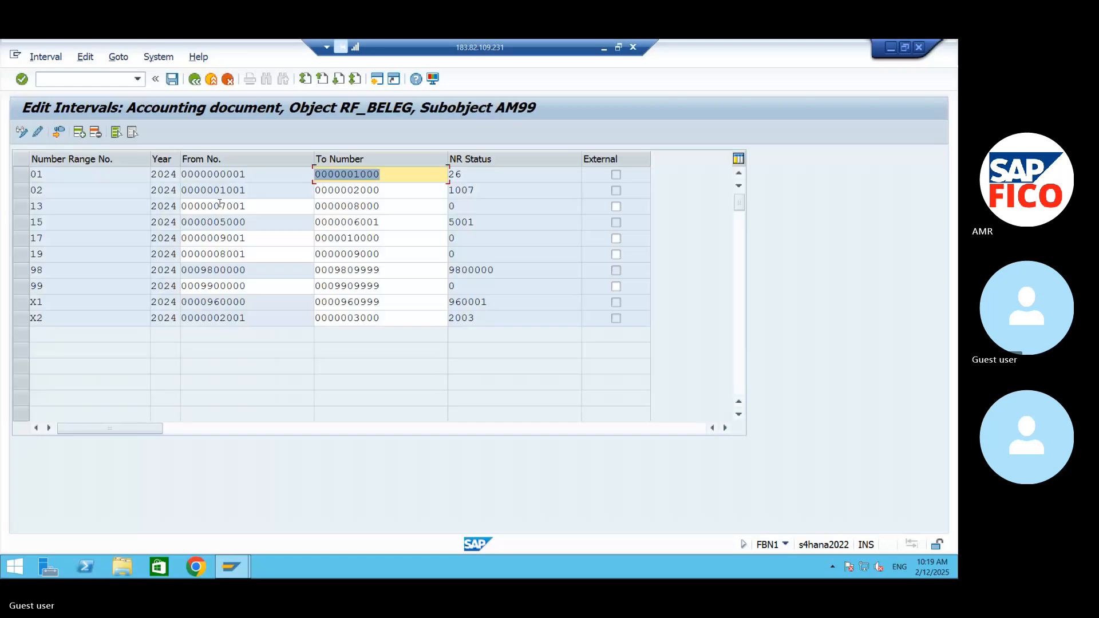
left_click(15, 223)
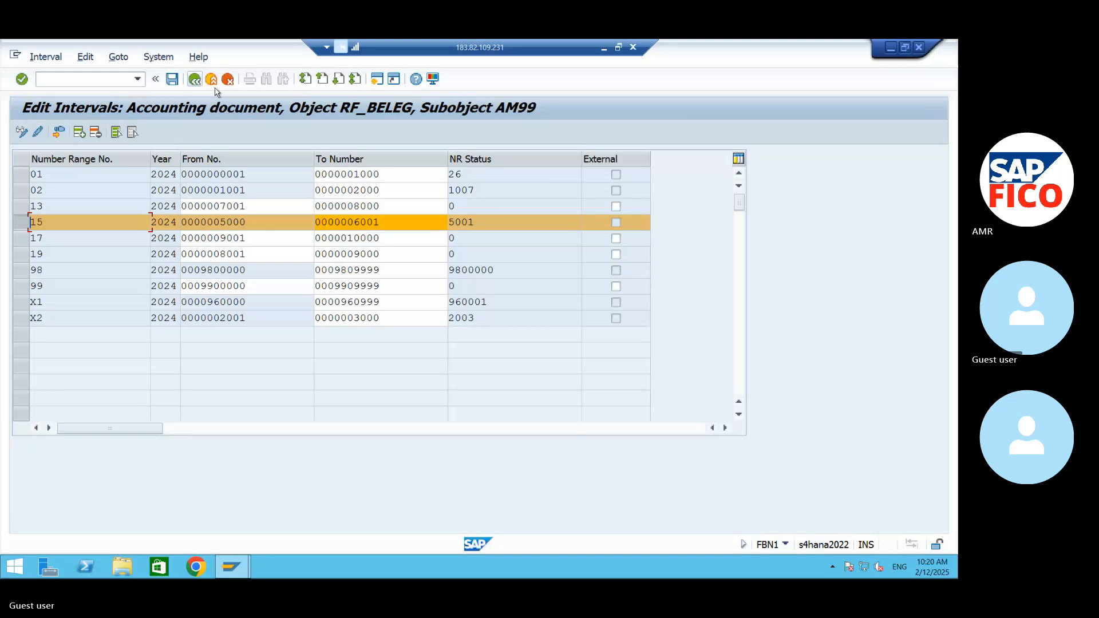
left_click(892, 48)
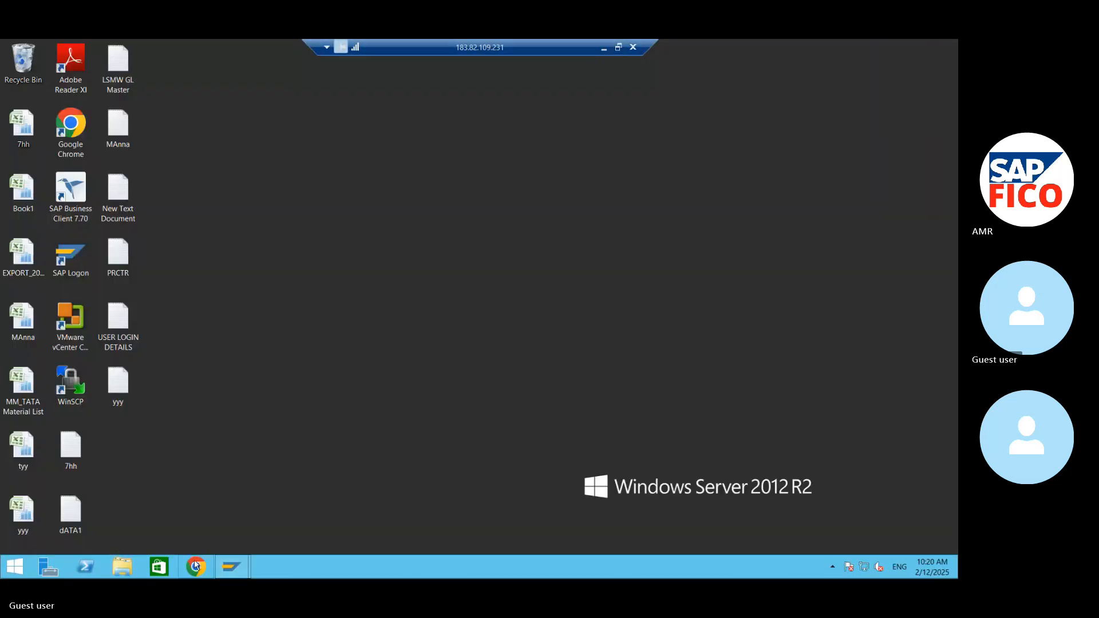
mouse_move(228, 565)
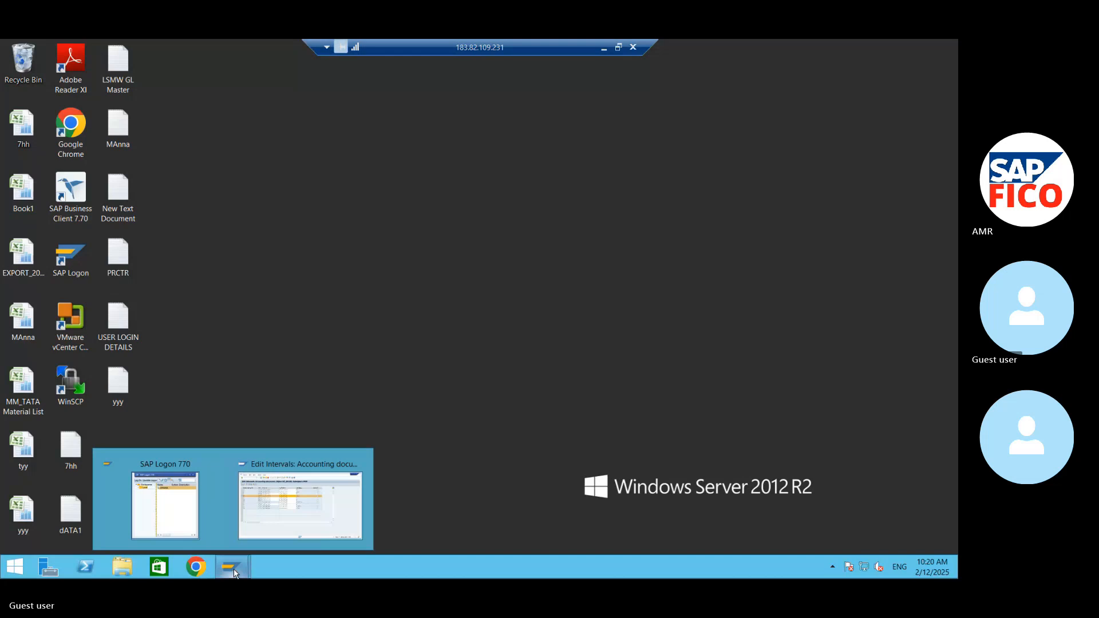
left_click(279, 513)
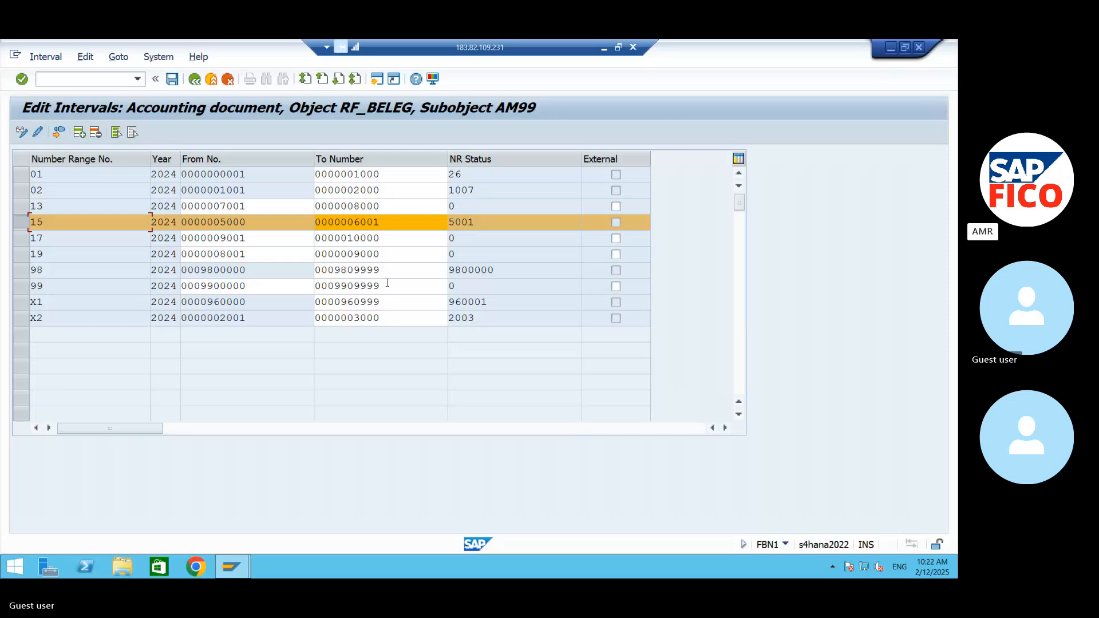
mouse_move(240, 570)
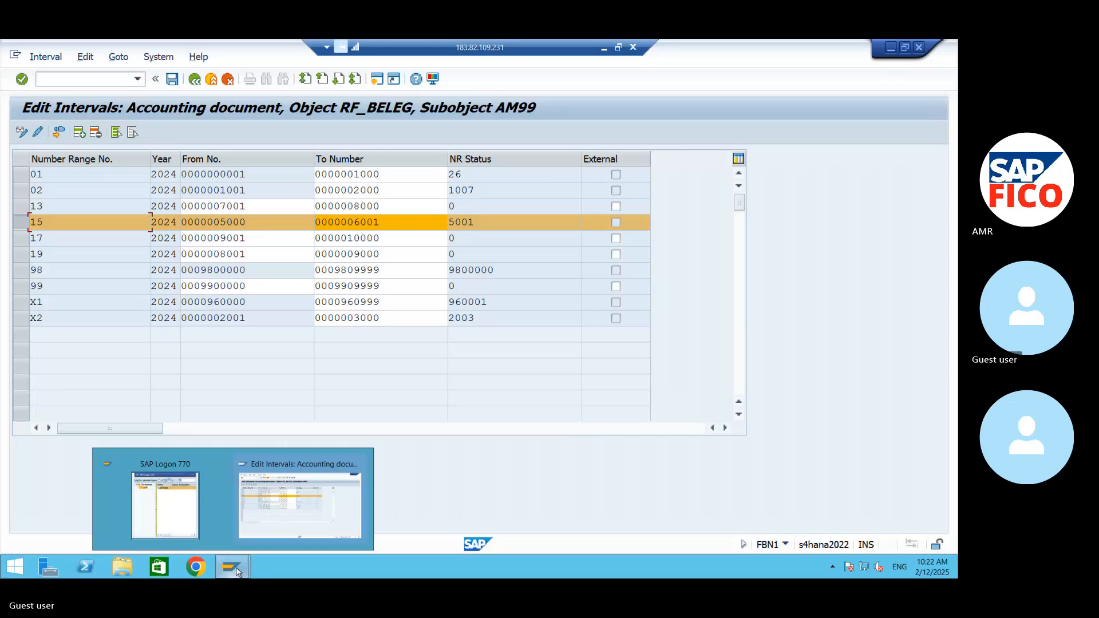
left_click(281, 507)
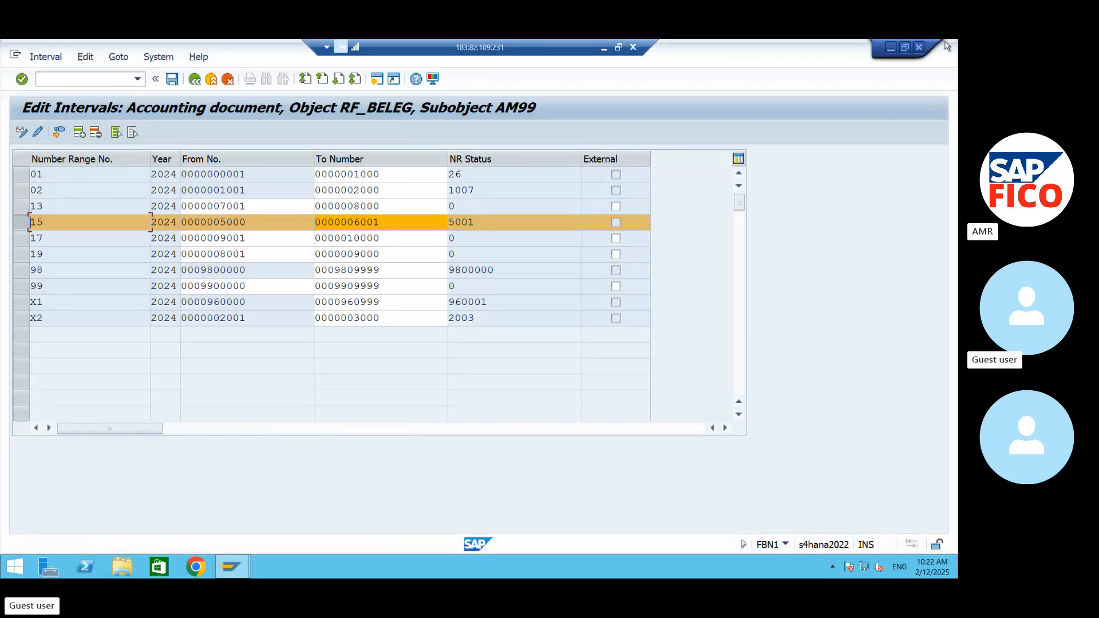
left_click(891, 48)
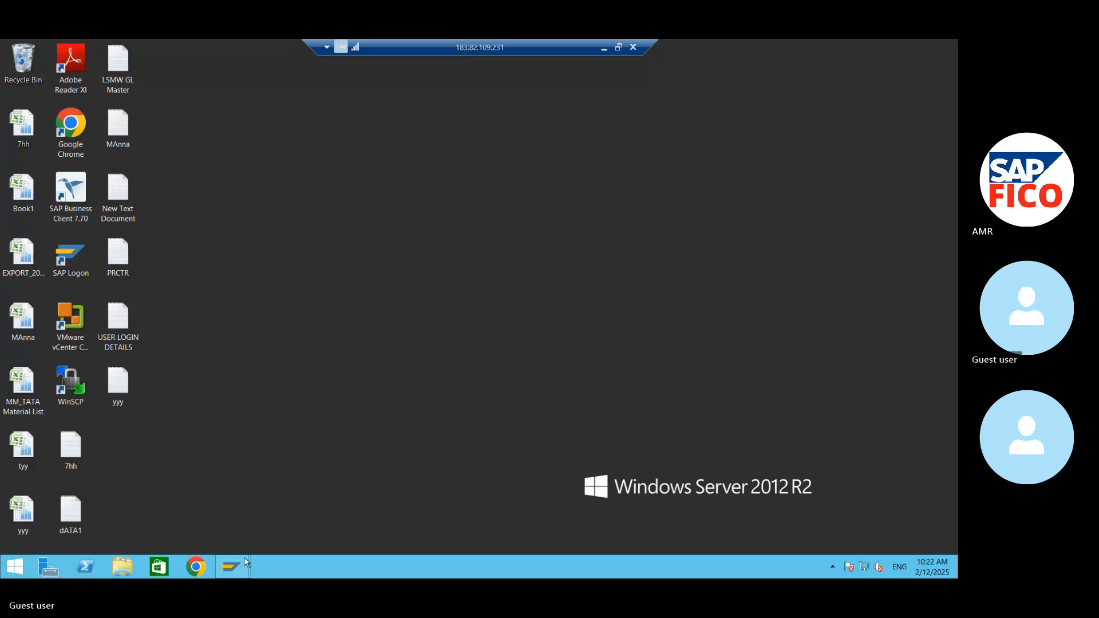
- Leave the remote desktop for the Skype call in Chrome and mute the microphone
left_click(605, 48)
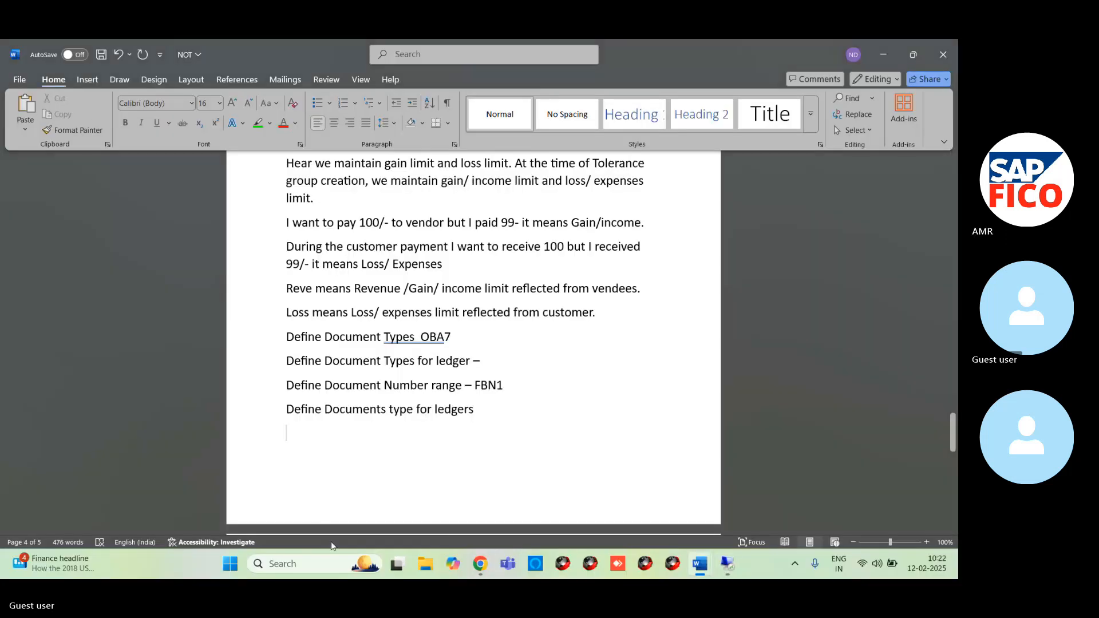
mouse_move(477, 564)
left_click(464, 537)
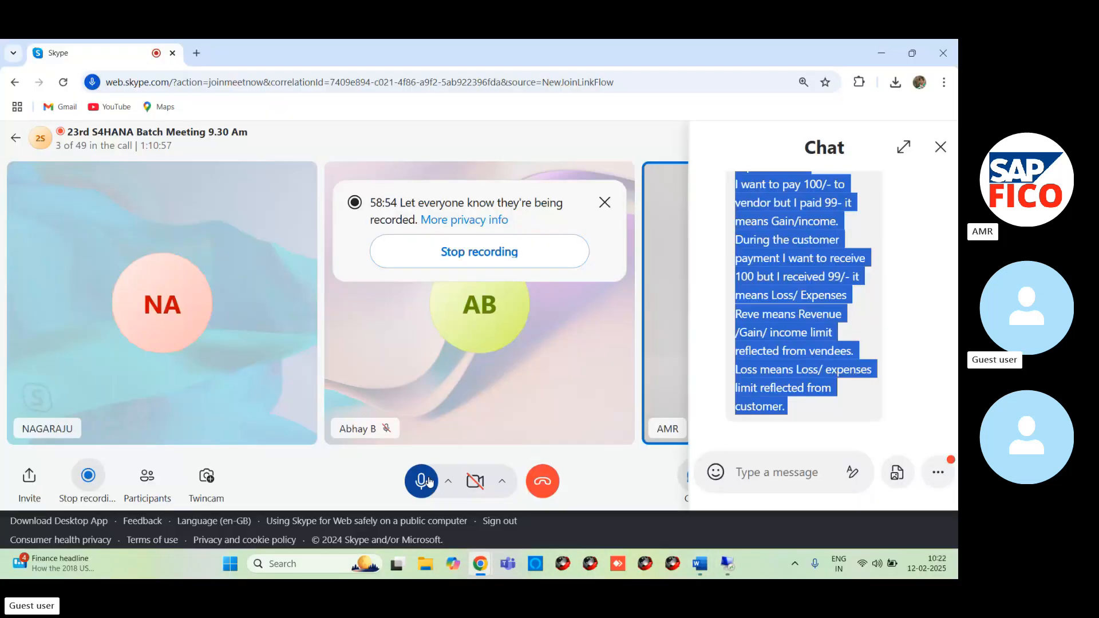
left_click(433, 480)
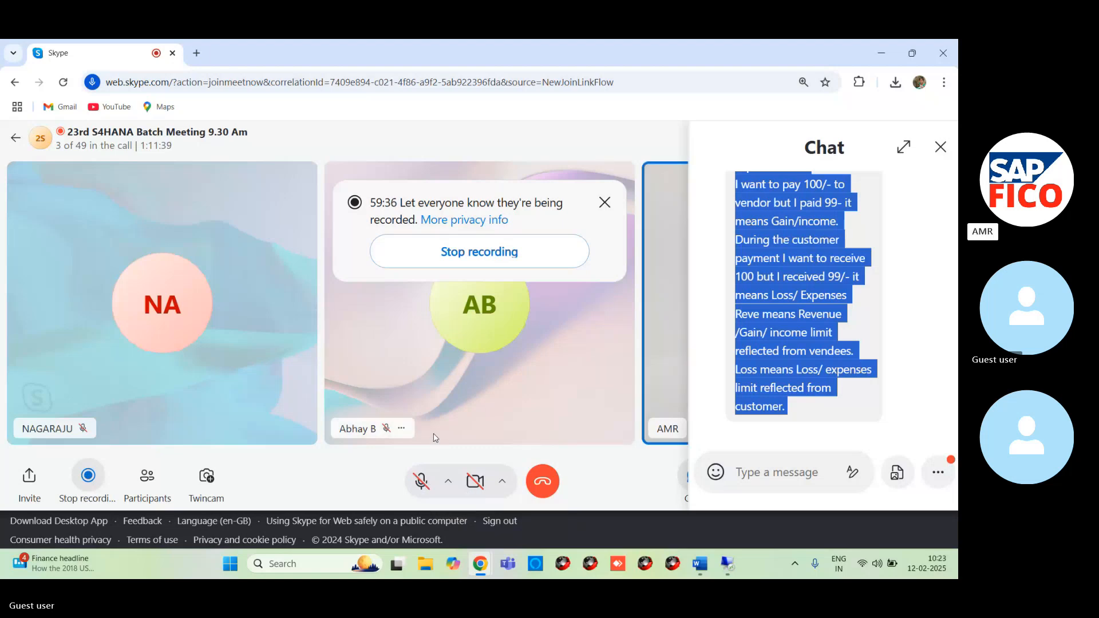
left_click(425, 481)
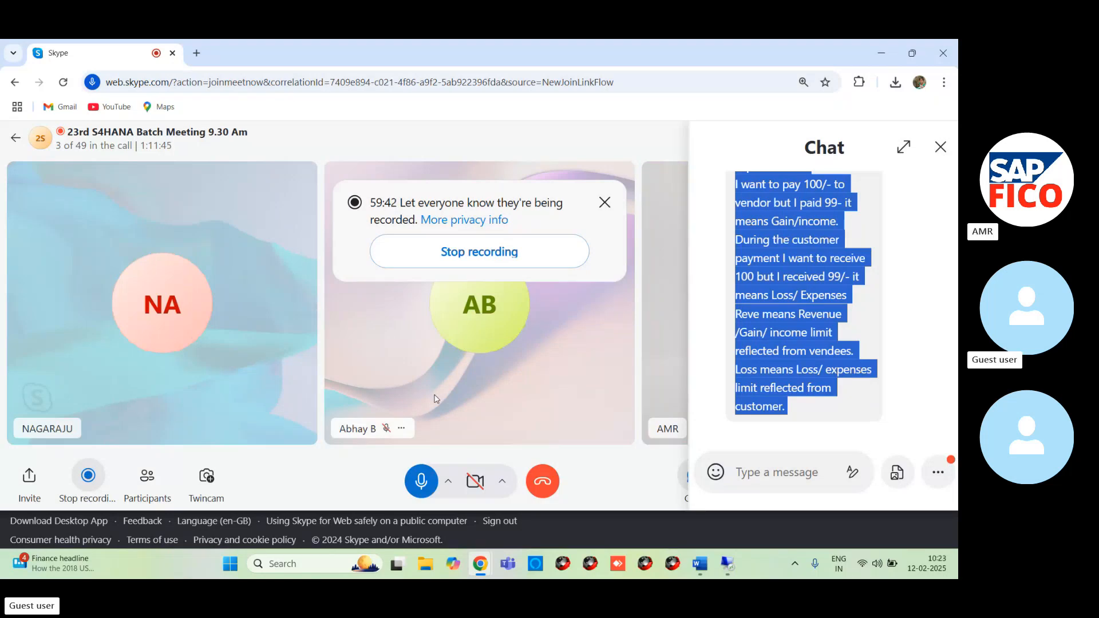
left_click(423, 487)
left_click(423, 487)
left_click(422, 487)
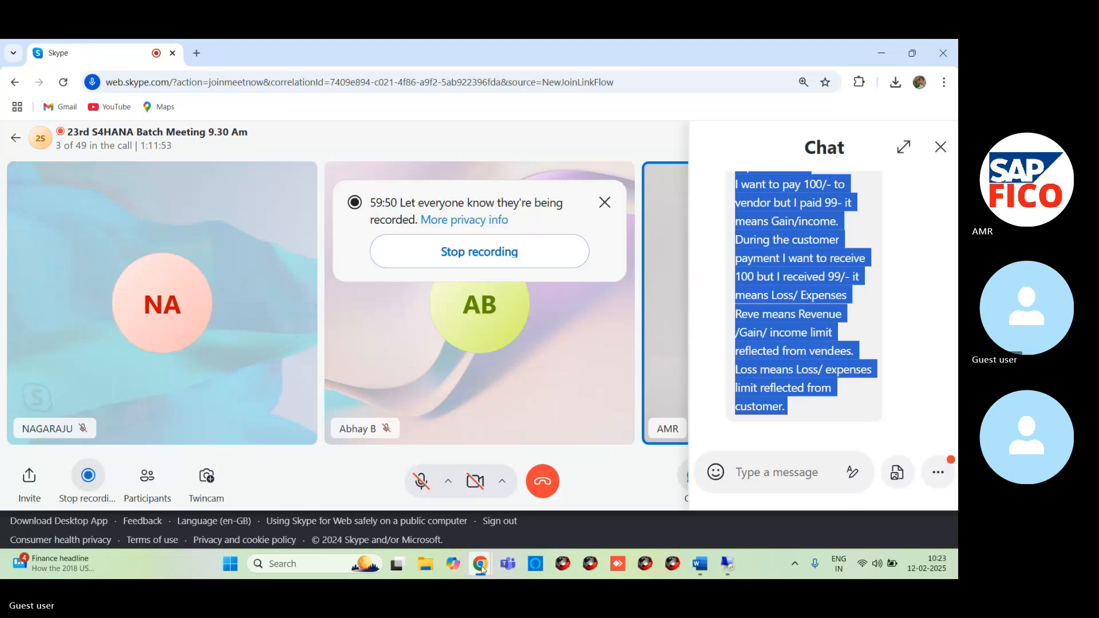
- Return to the SAP number range intervals of AM99 in the remote desktop and select the row of range 15
mouse_move(726, 568)
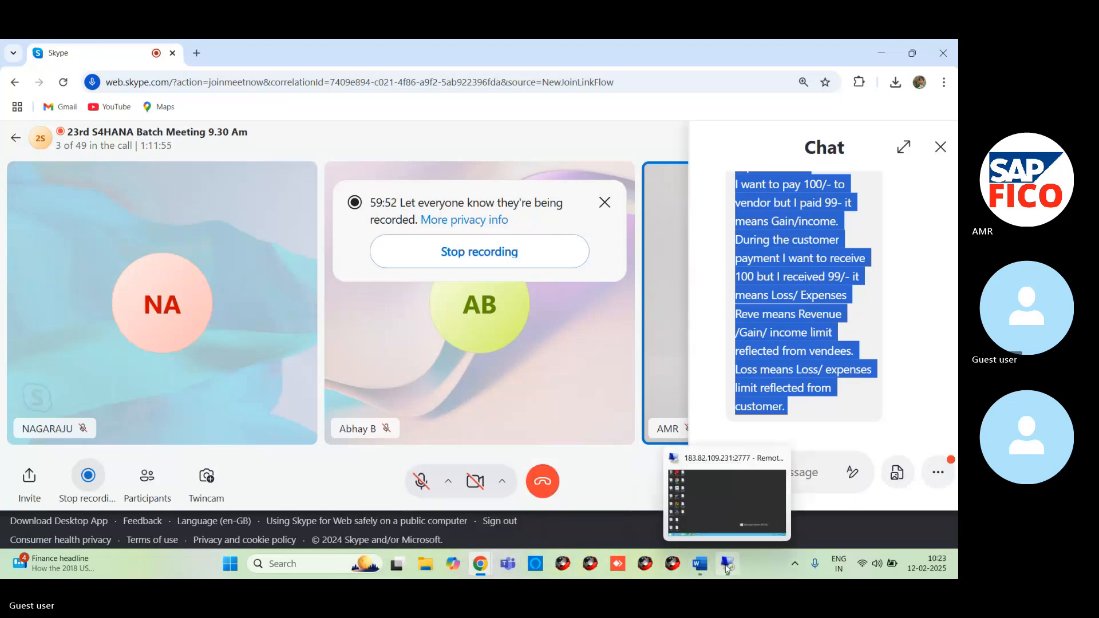
left_click(713, 511)
mouse_move(245, 565)
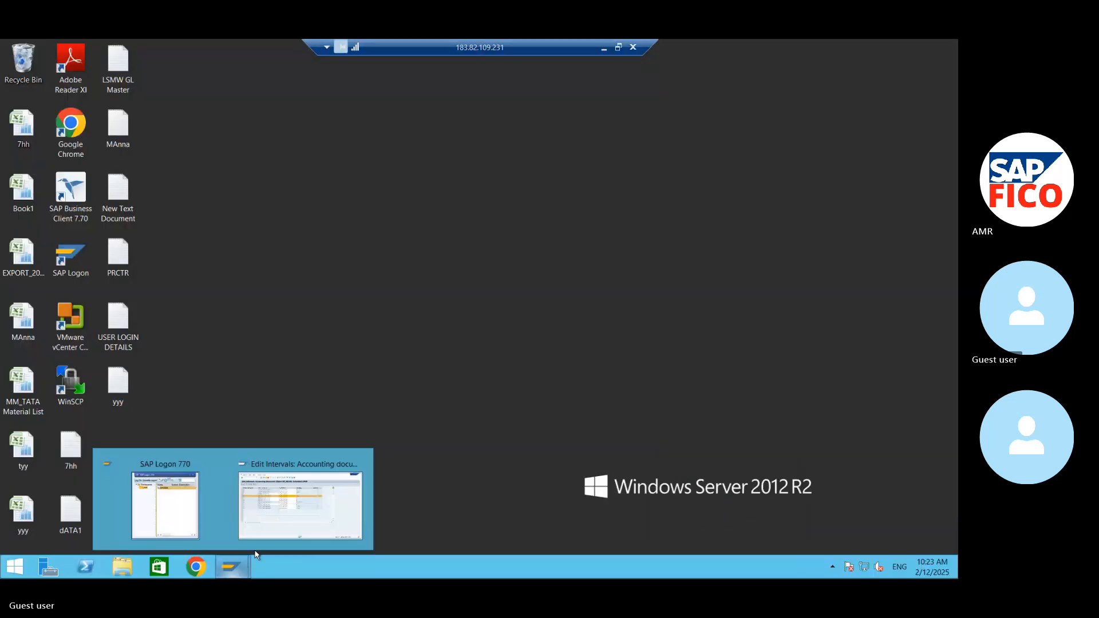
left_click(257, 518)
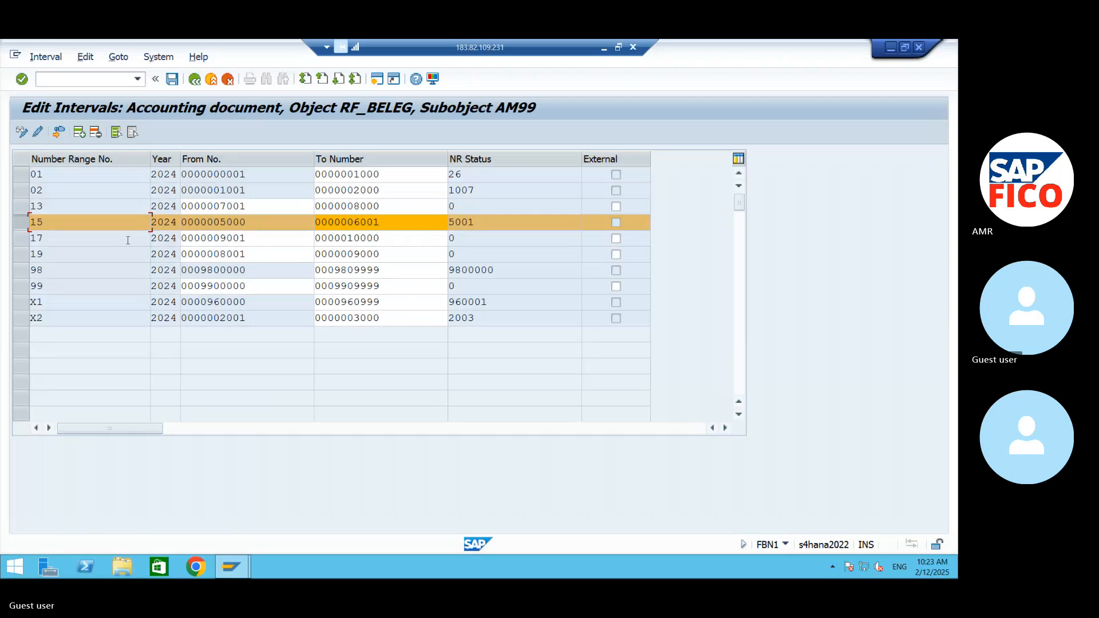
left_click(19, 228)
left_click(21, 228)
left_click(20, 227)
left_click(20, 227)
- Minimize the SAP and remote desktop windows and close the chat pane of the Skype call
left_click(890, 47)
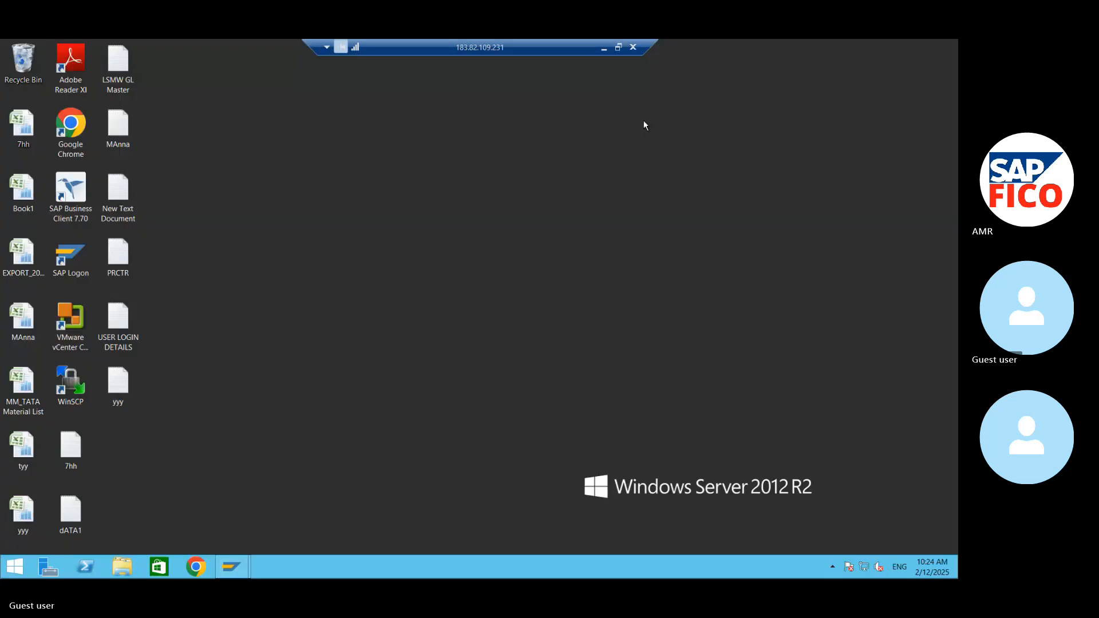
left_click(603, 49)
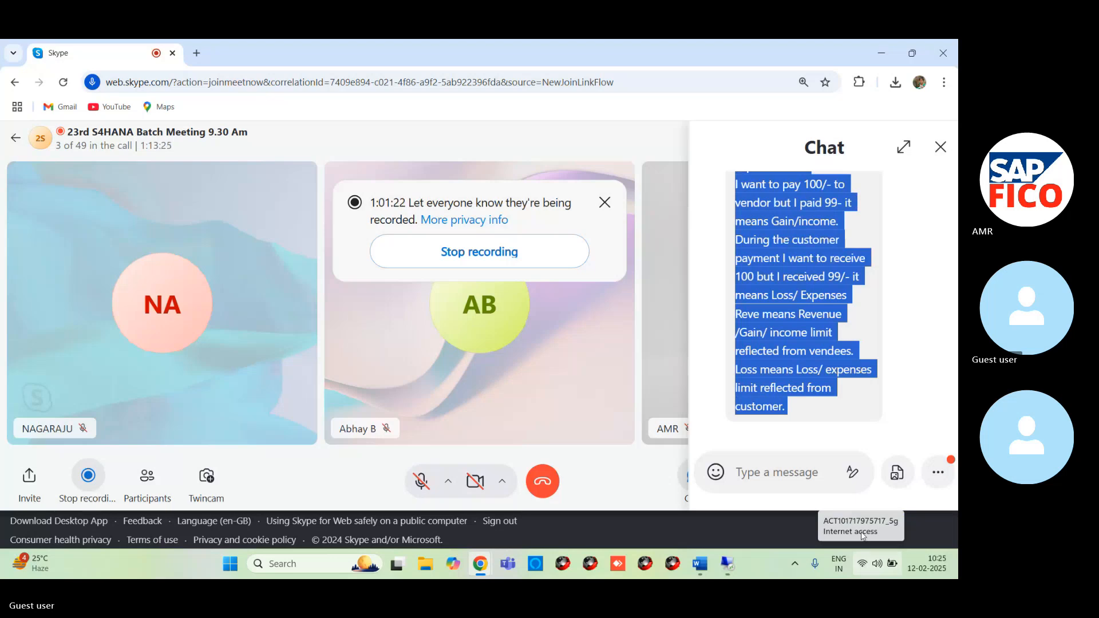
left_click(941, 150)
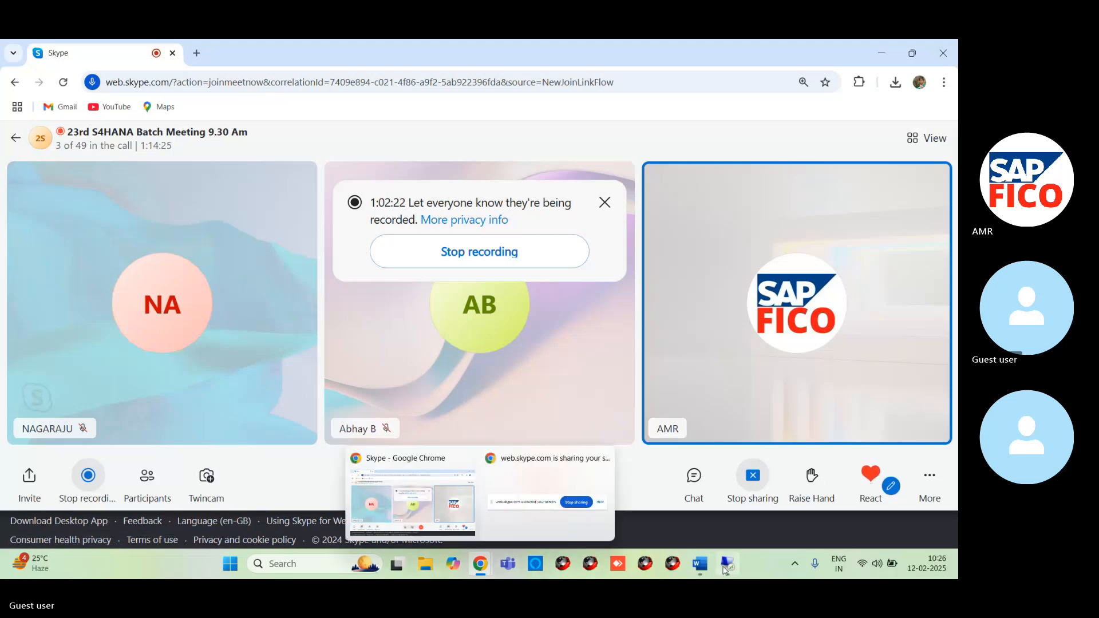
- Bring the AM99 accounting document intervals back up in the SAP session on the remote desktop
mouse_move(727, 564)
left_click(739, 499)
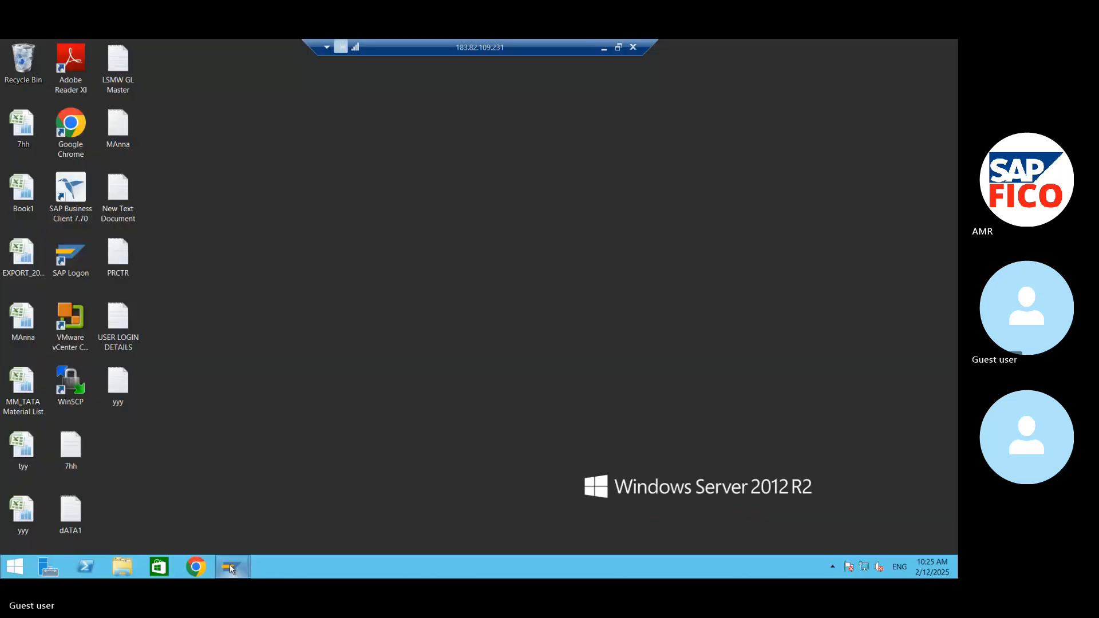
mouse_move(231, 567)
left_click(252, 537)
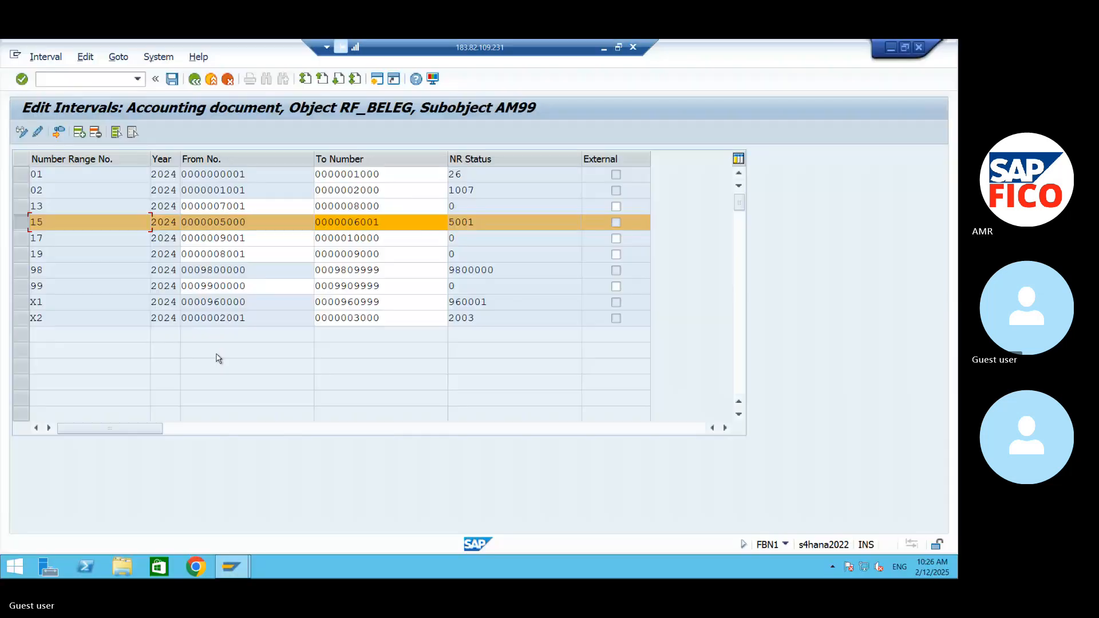
- Leave the SAP session and the remote desktop and bring the NOT document forward in Word
left_click(20, 224)
left_click(20, 223)
left_click(891, 45)
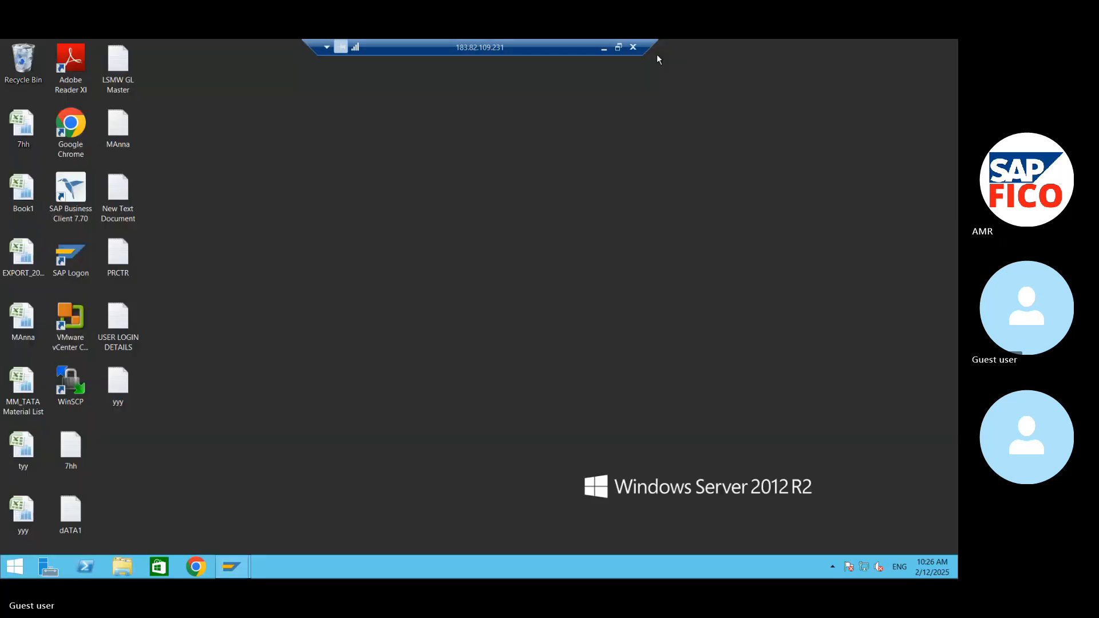
left_click(607, 48)
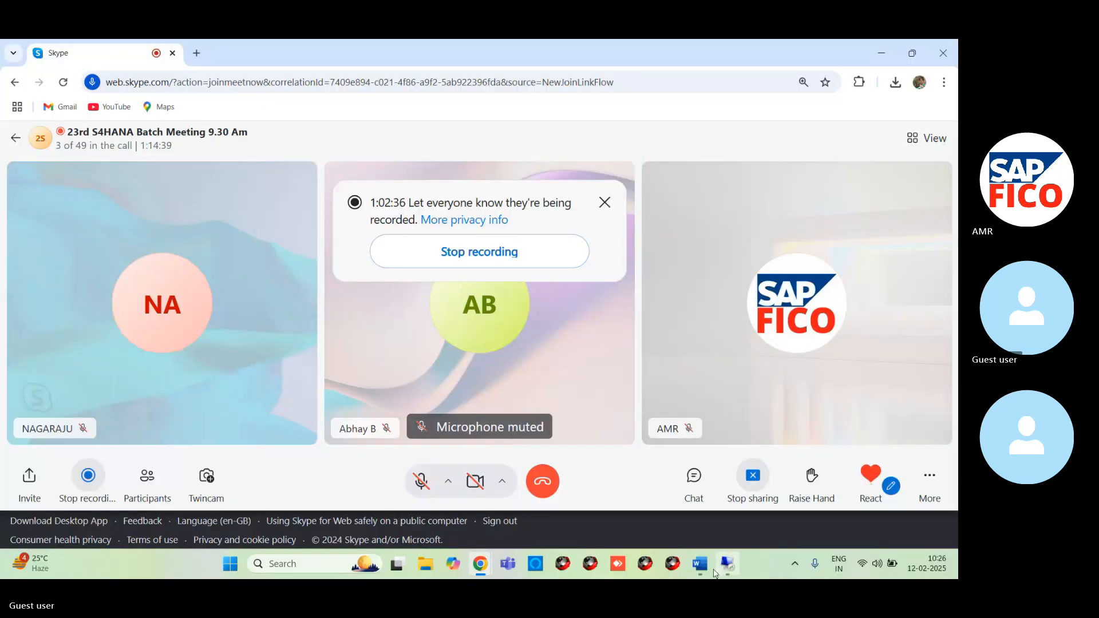
mouse_move(706, 575)
left_click(671, 511)
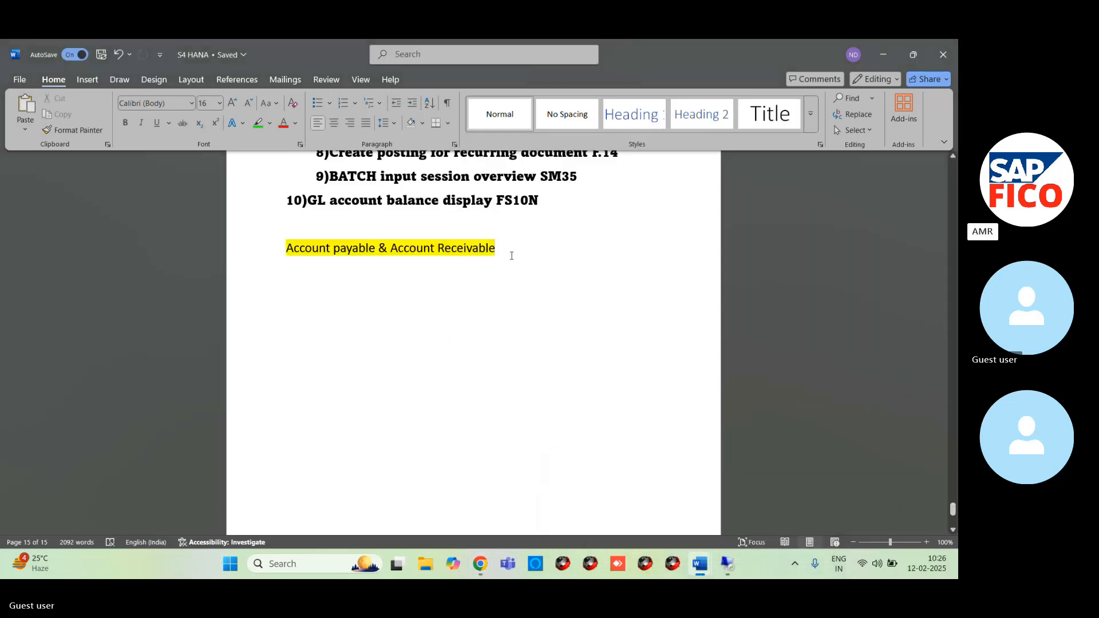
mouse_move(700, 566)
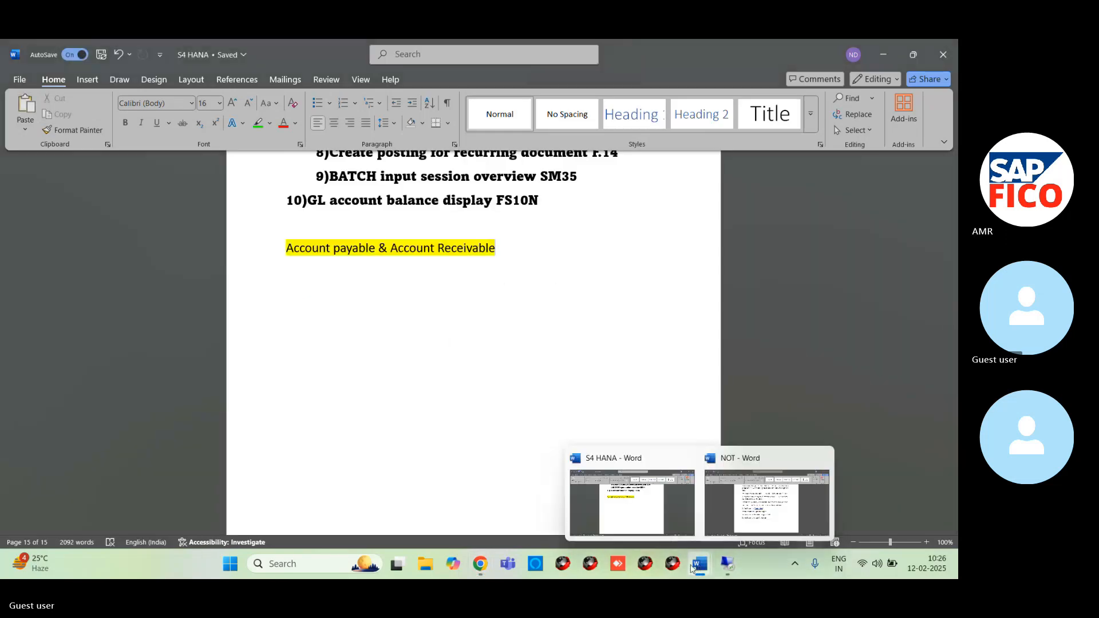
left_click(723, 523)
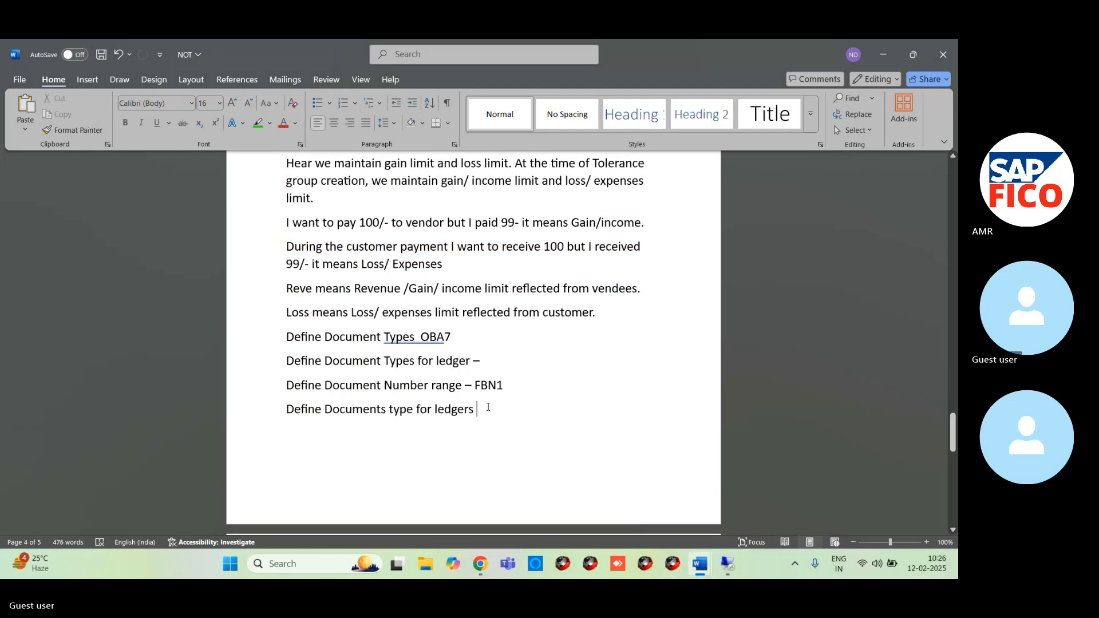
- Add the line "Create vendor Reconciliation Account FS00" below the document types for ledgers note, correcting the spelling of "Reconciliation"
key("Return")
type("cRE")
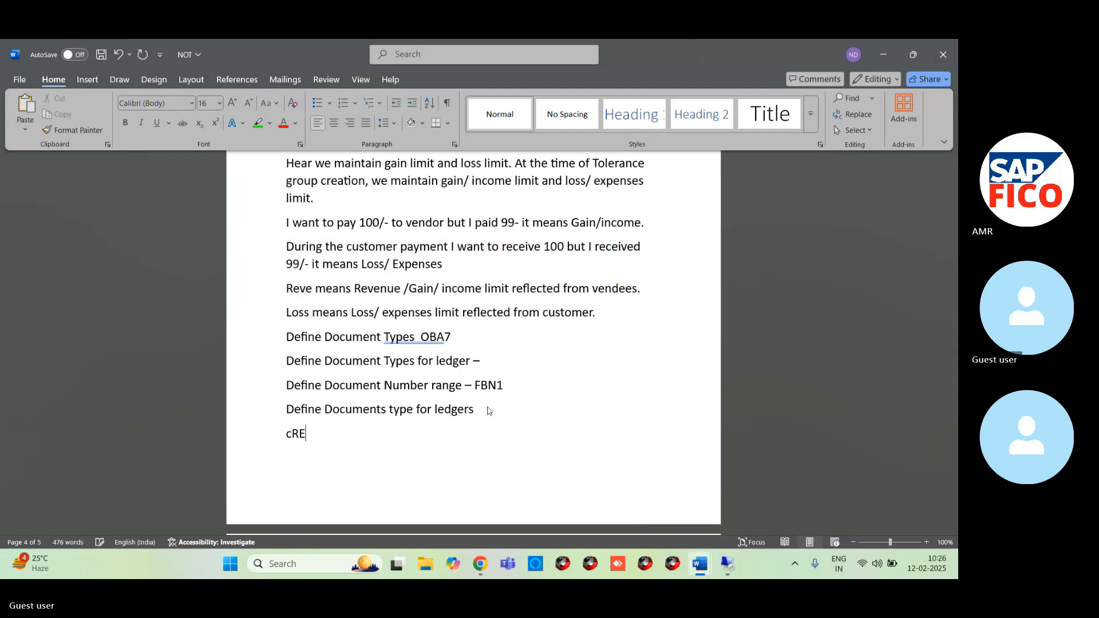
type("ATE")
key("BackSpace")
key("BackSpace")
key("BackSpace")
key("BackSpace")
key("BackSpace")
key("BackSpace")
type("Create ve")
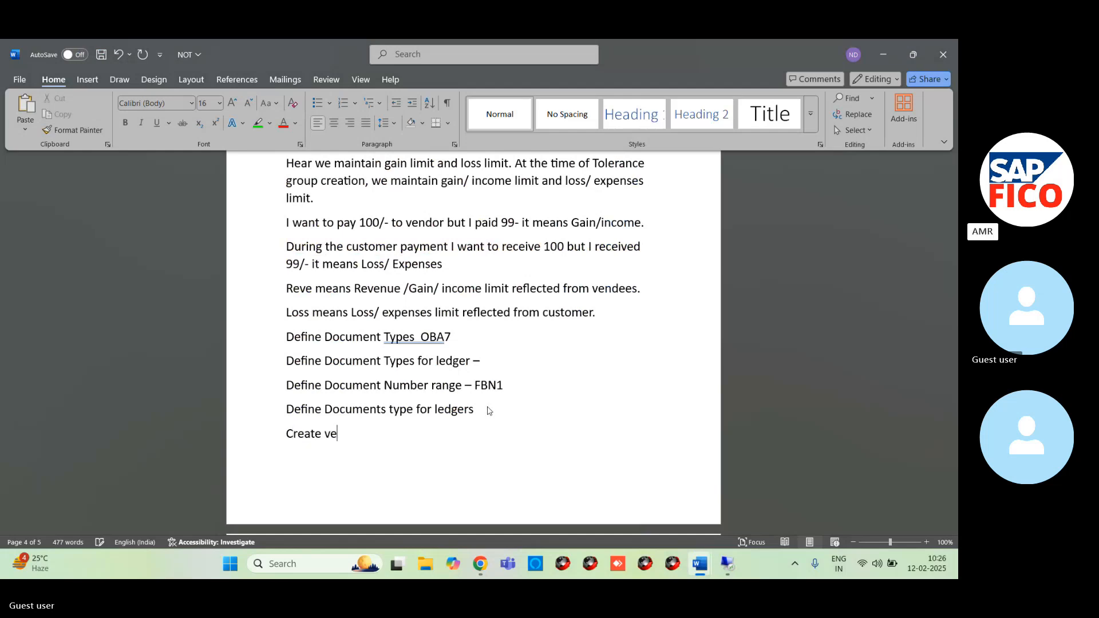
type("ndor ")
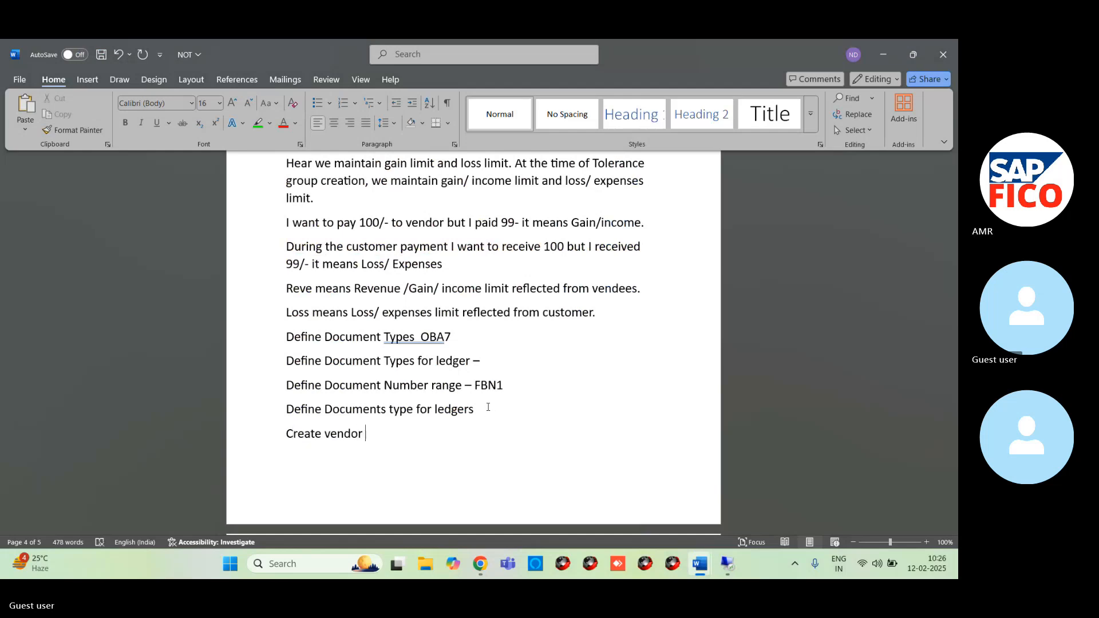
type("Reconcilation Account")
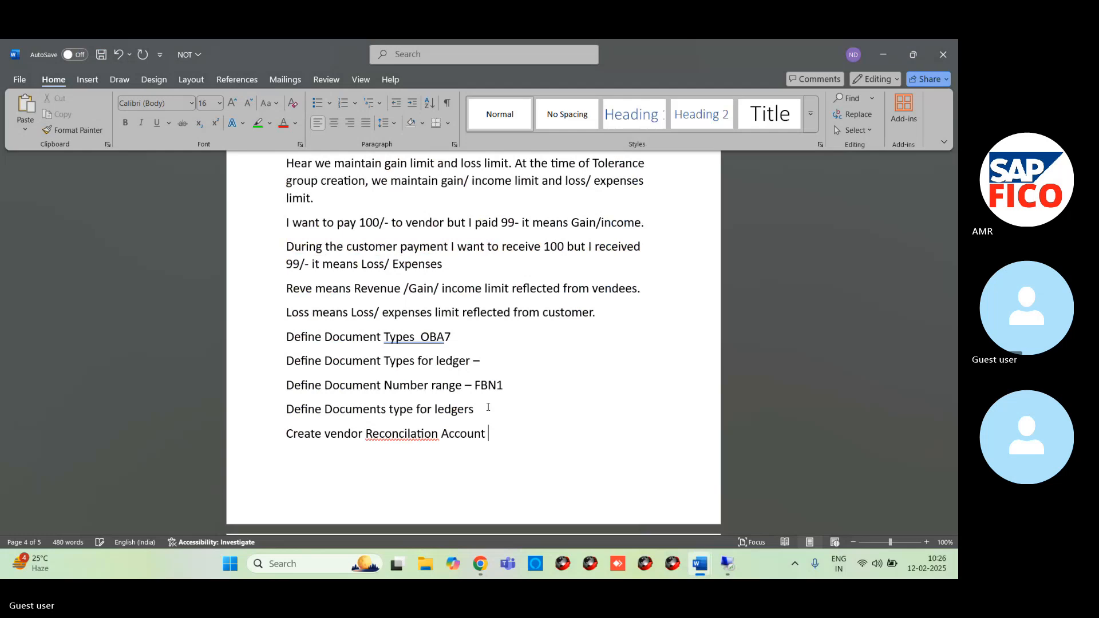
type(" FS00")
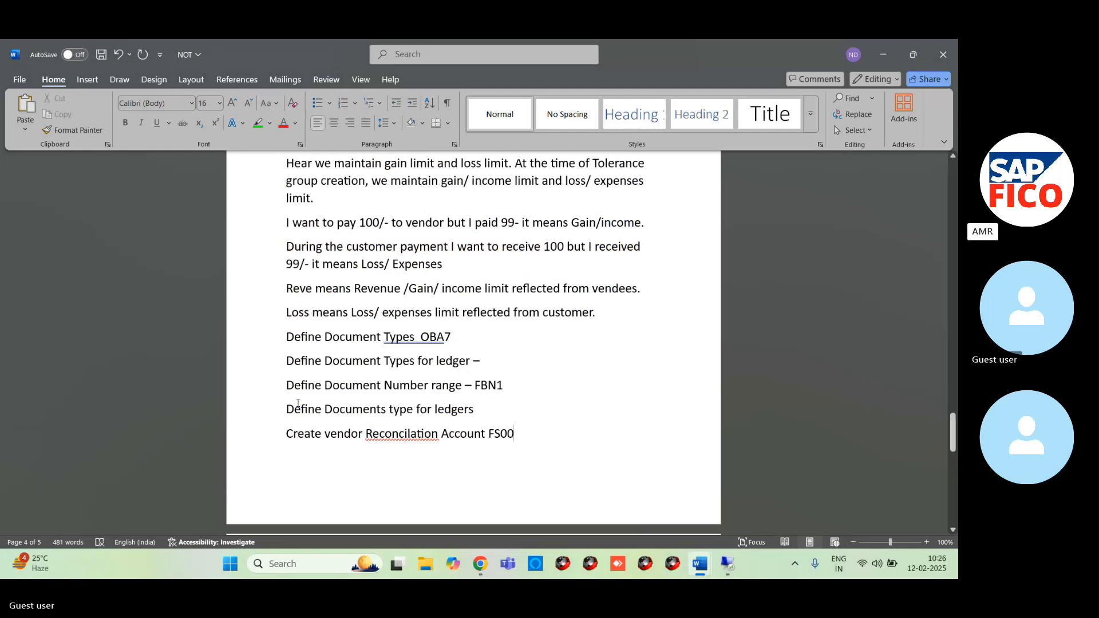
right_click(368, 440)
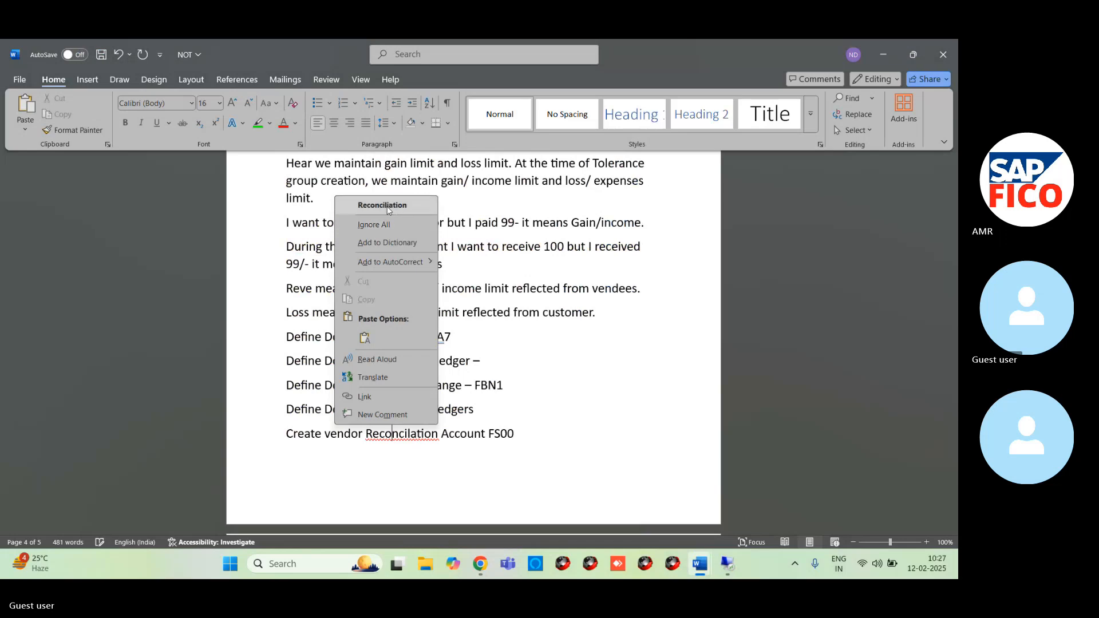
left_click(375, 201)
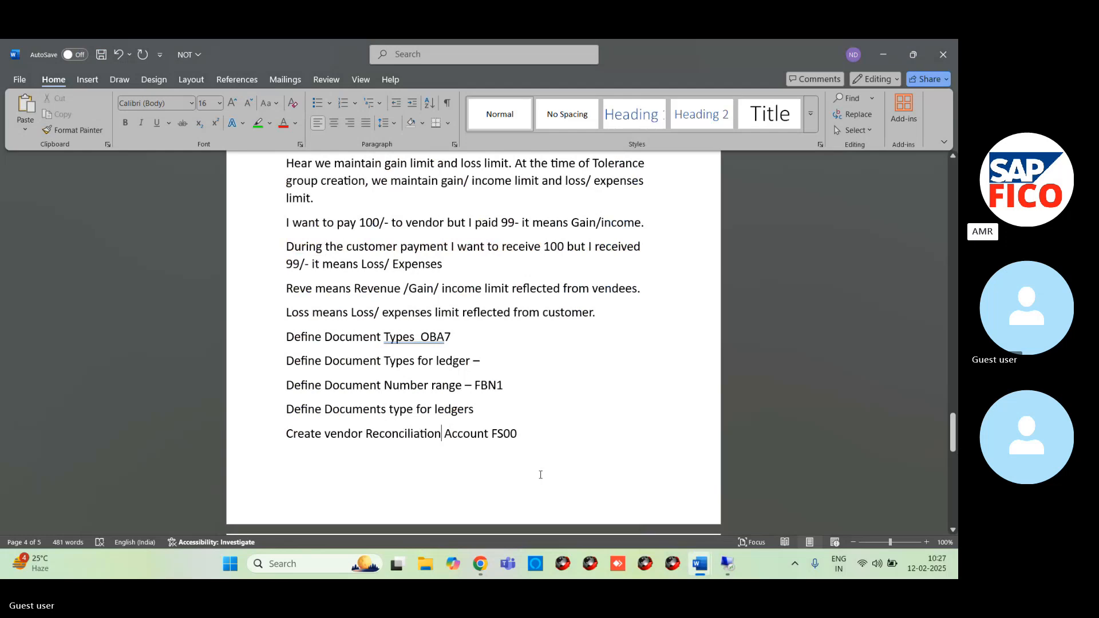
- Switch to the Skype call in Chrome and unmute the microphone
mouse_move(727, 566)
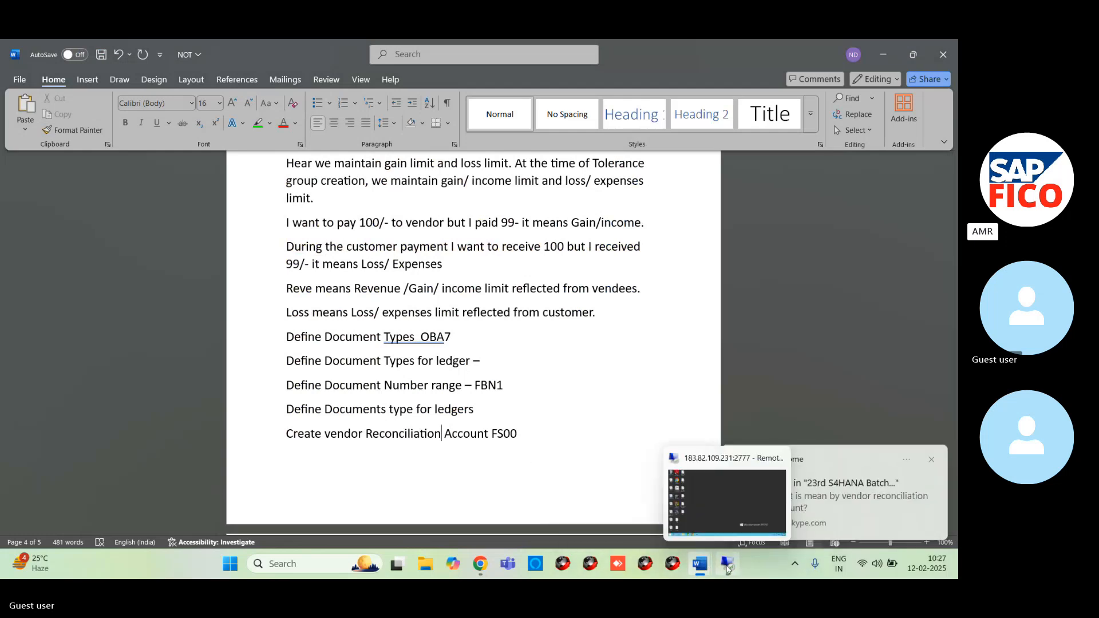
mouse_move(473, 566)
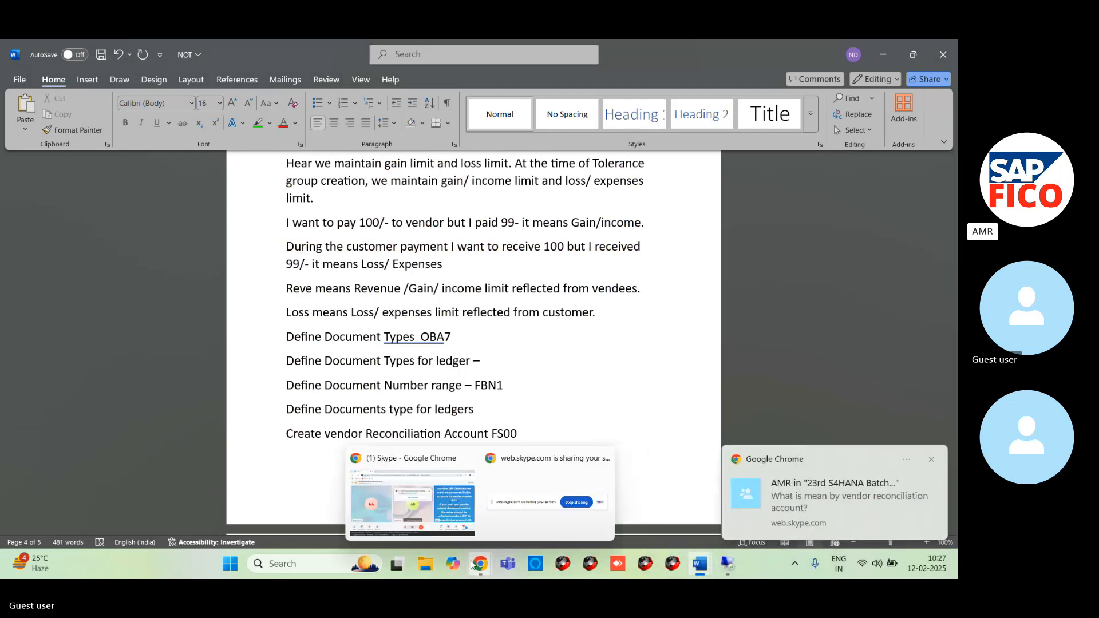
left_click(423, 491)
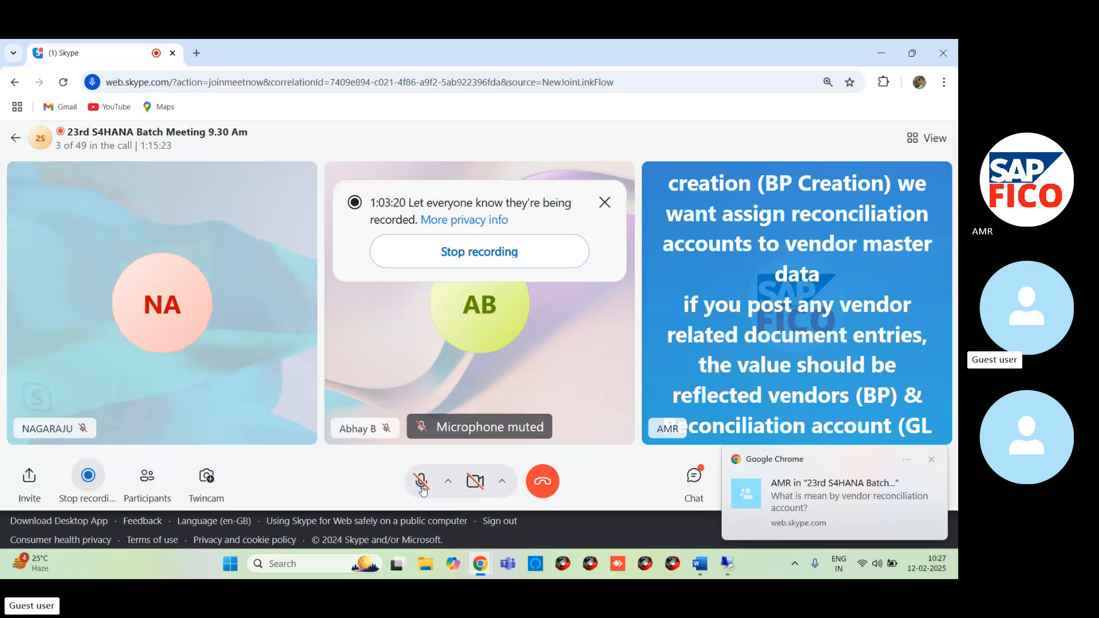
left_click(422, 483)
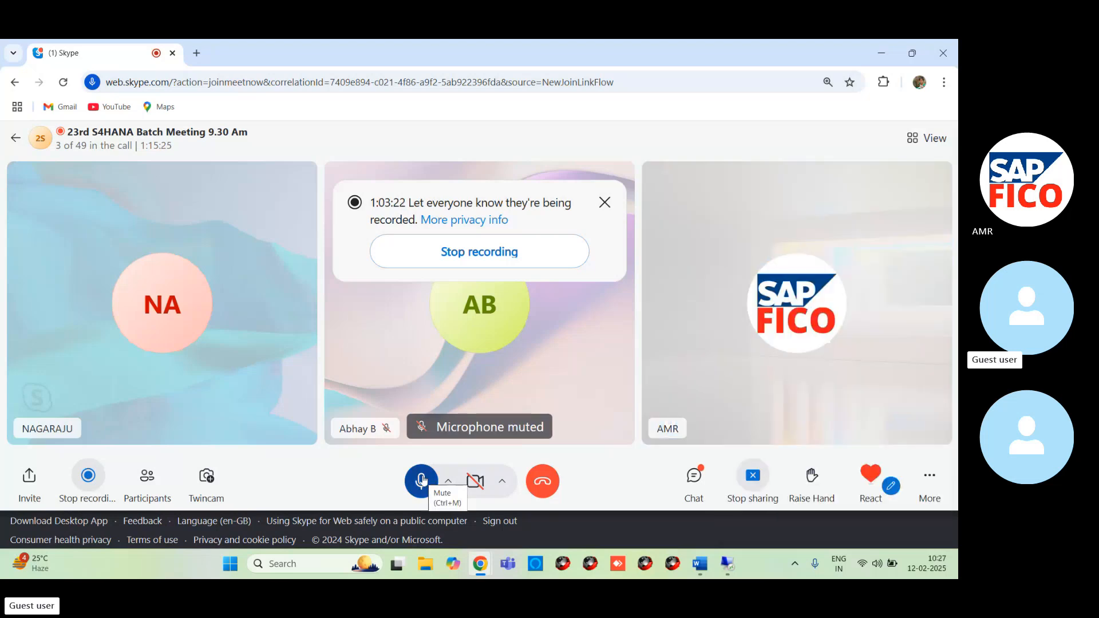
- Return to SAP on the remote desktop and go back from the AM99 intervals to the details of document type KZ
mouse_move(728, 565)
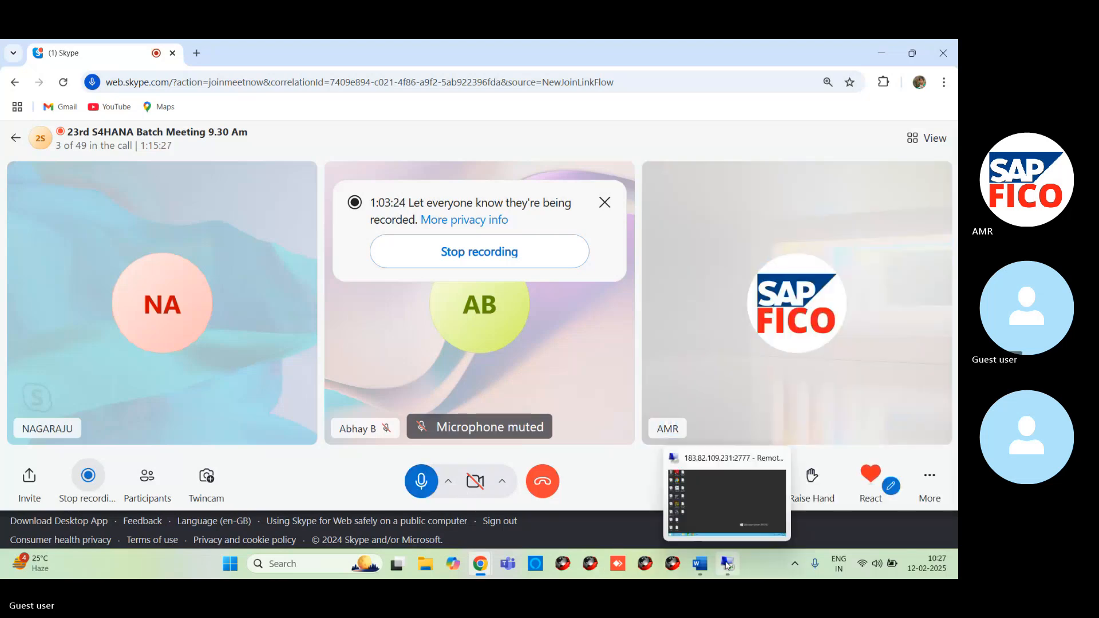
left_click(717, 514)
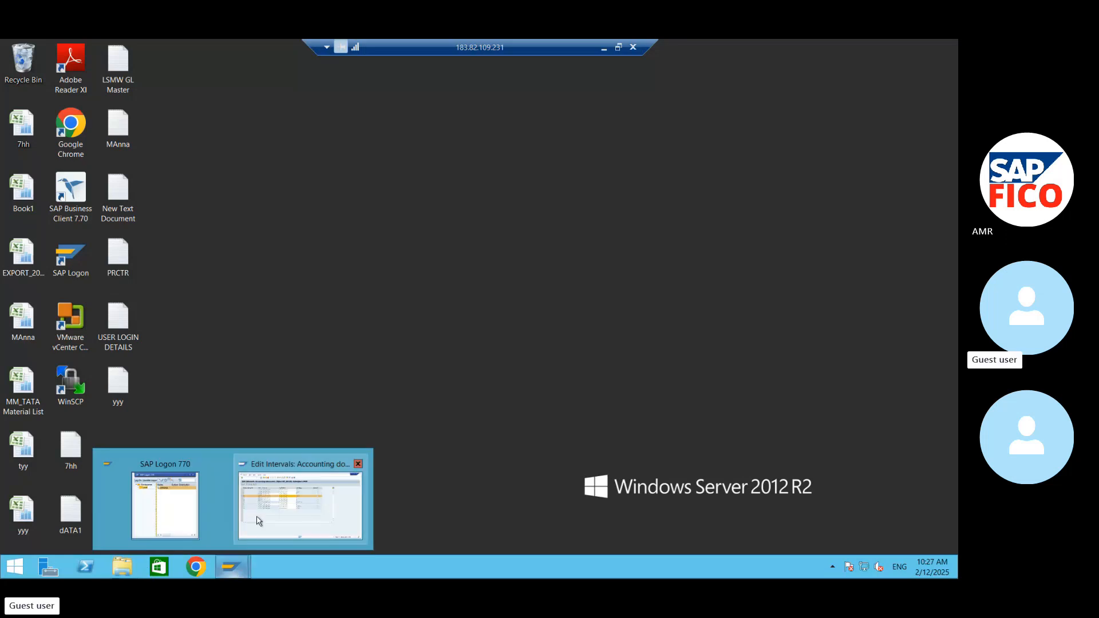
left_click(258, 521)
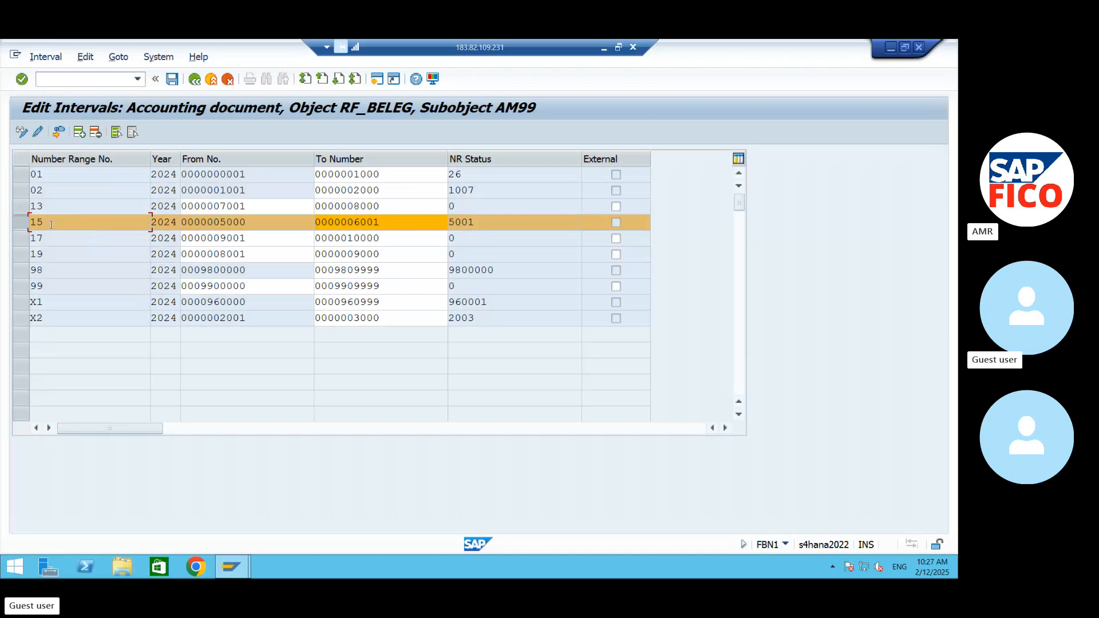
left_click(194, 79)
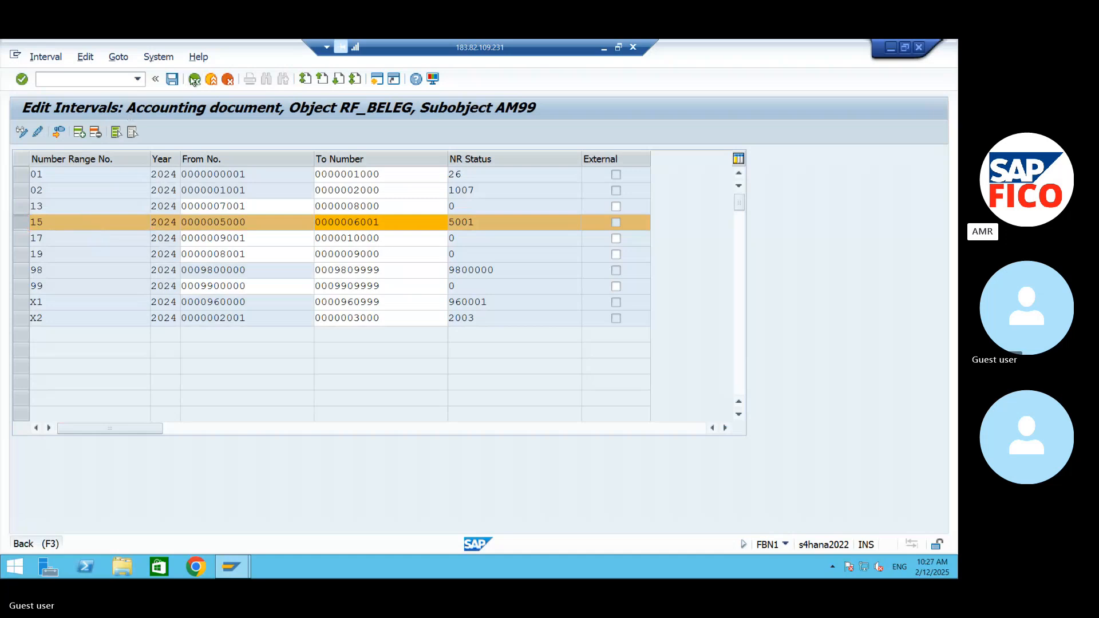
left_click(210, 81)
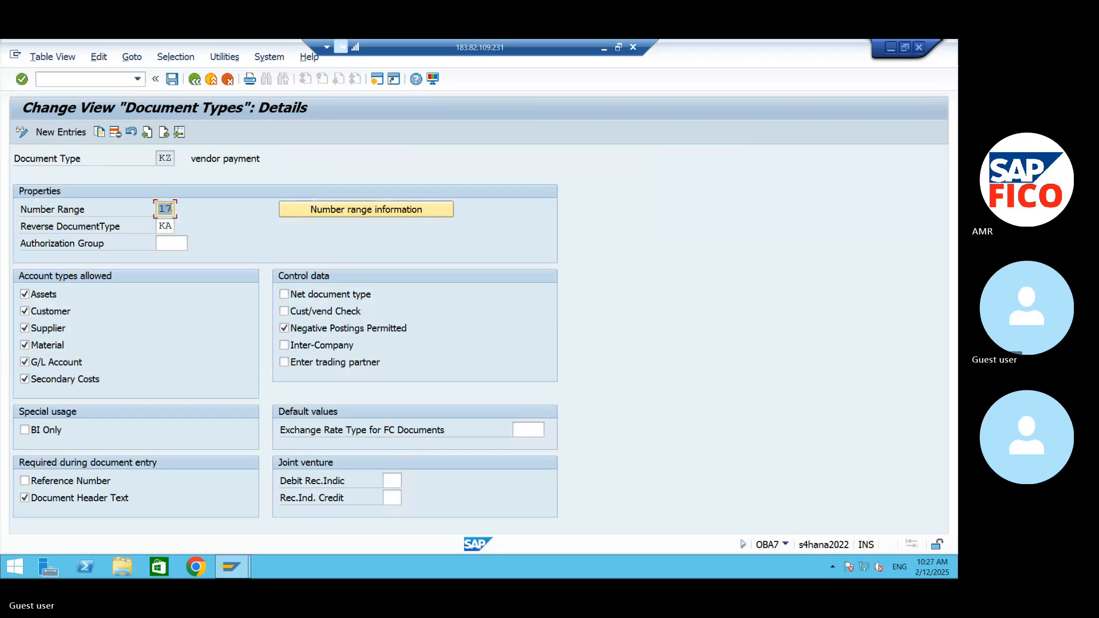
- Set the number range of document type KZ to 15 and save the change
left_click(170, 208)
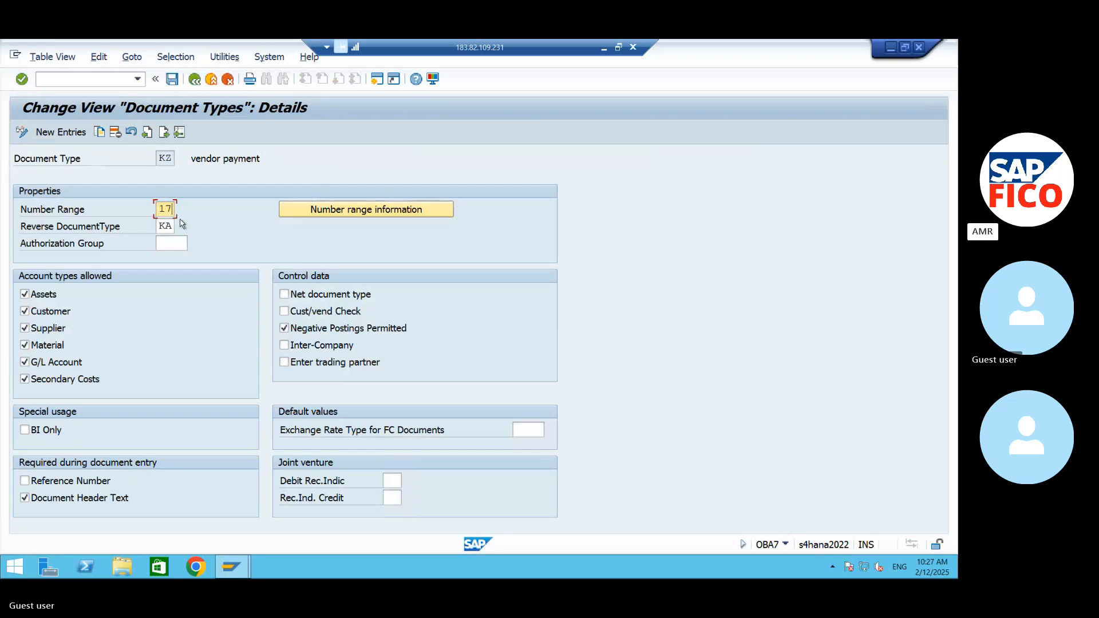
key("BackSpace")
type("5")
left_click(171, 79)
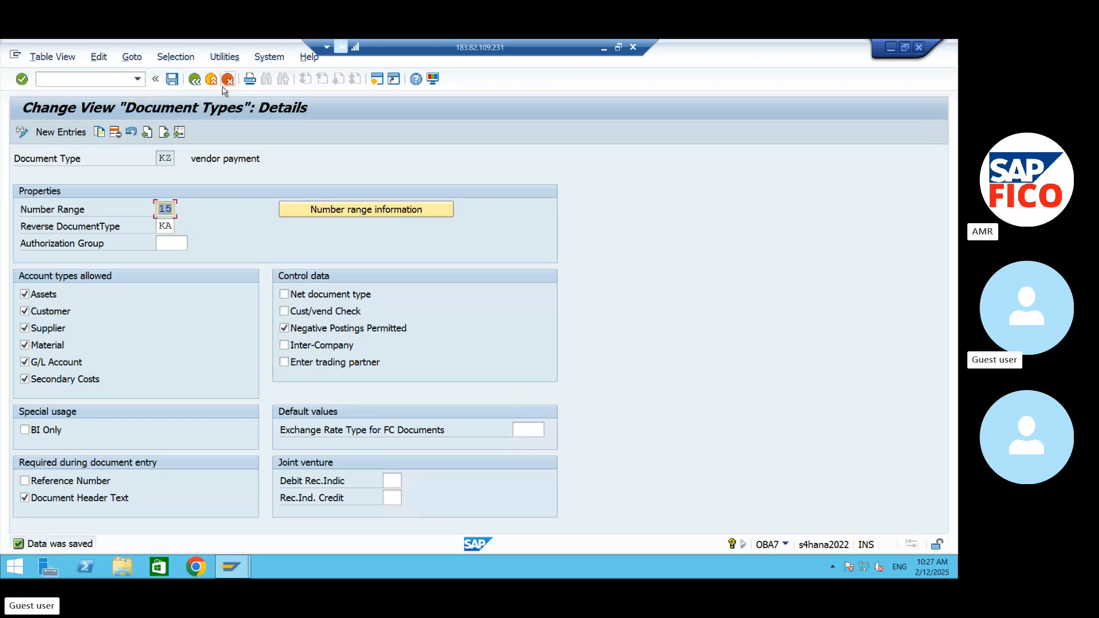
- Open central G/L account editing with transaction /nfs00
left_click(81, 80)
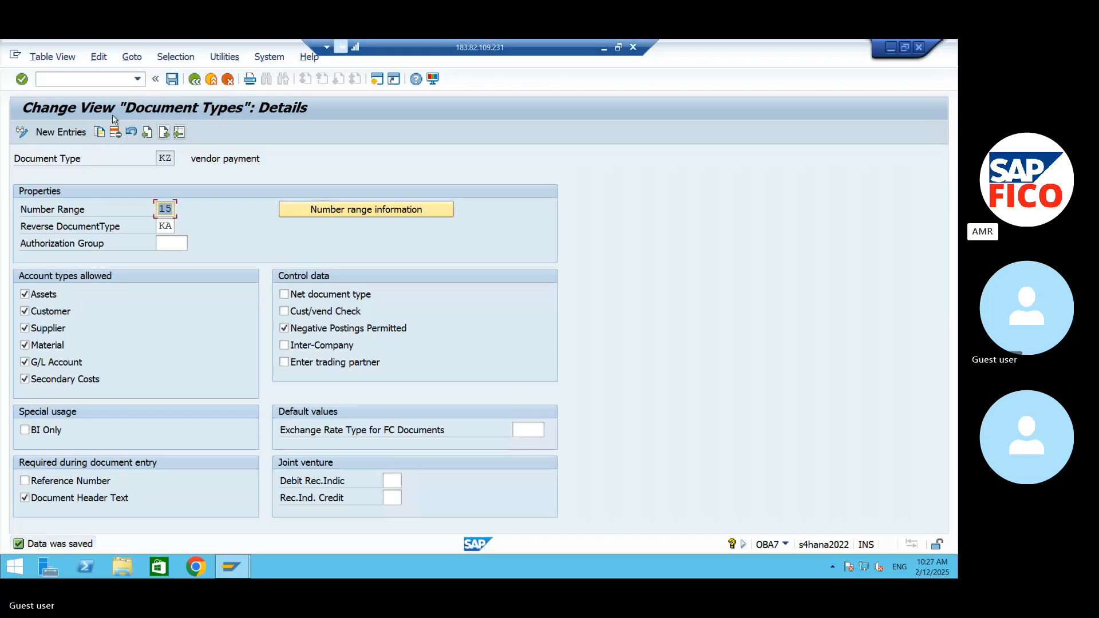
type("/nfs00")
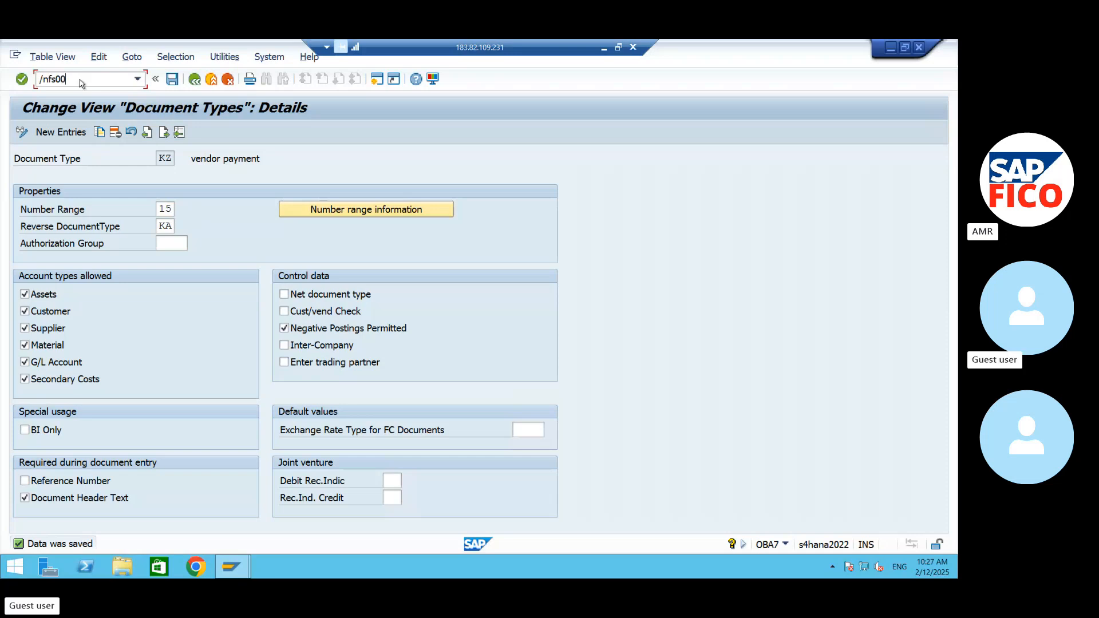
key("Return")
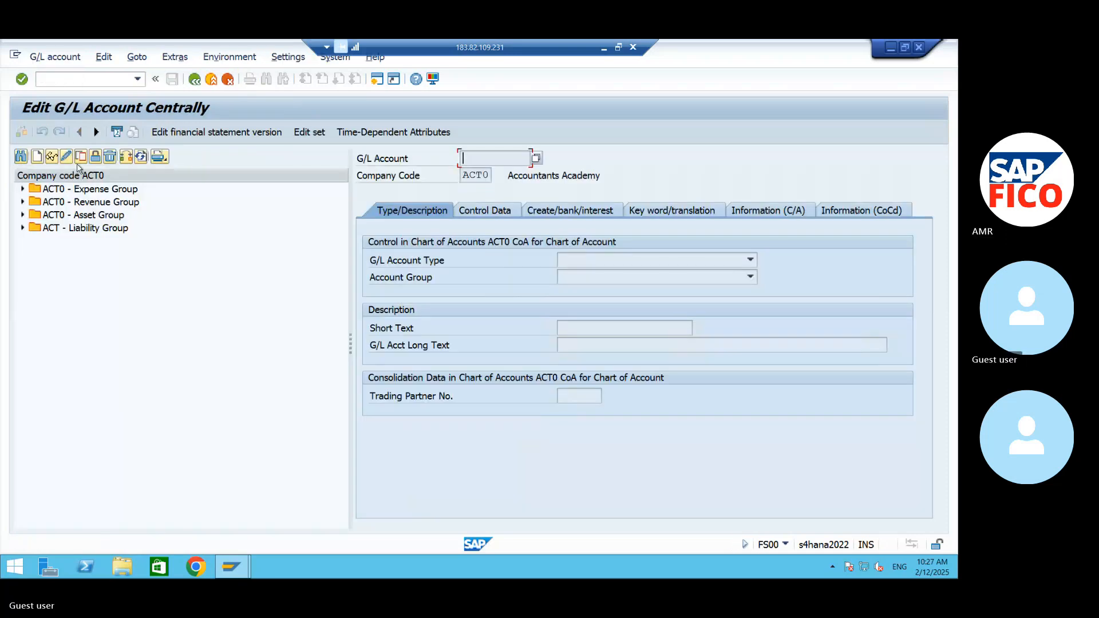
left_click(127, 157)
type("AM99")
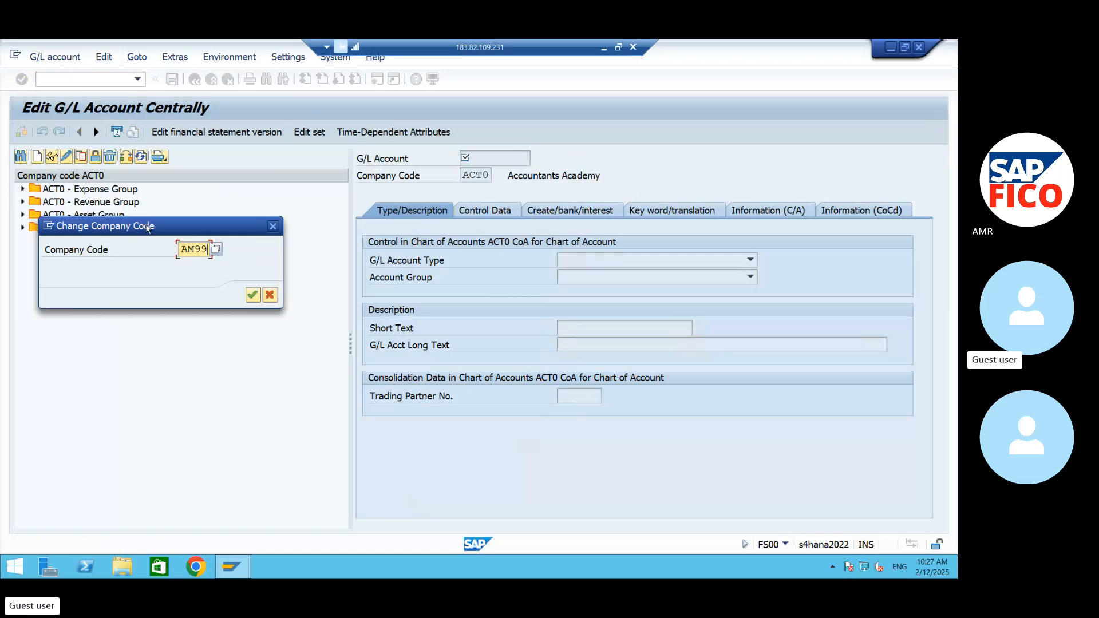
left_click(265, 294)
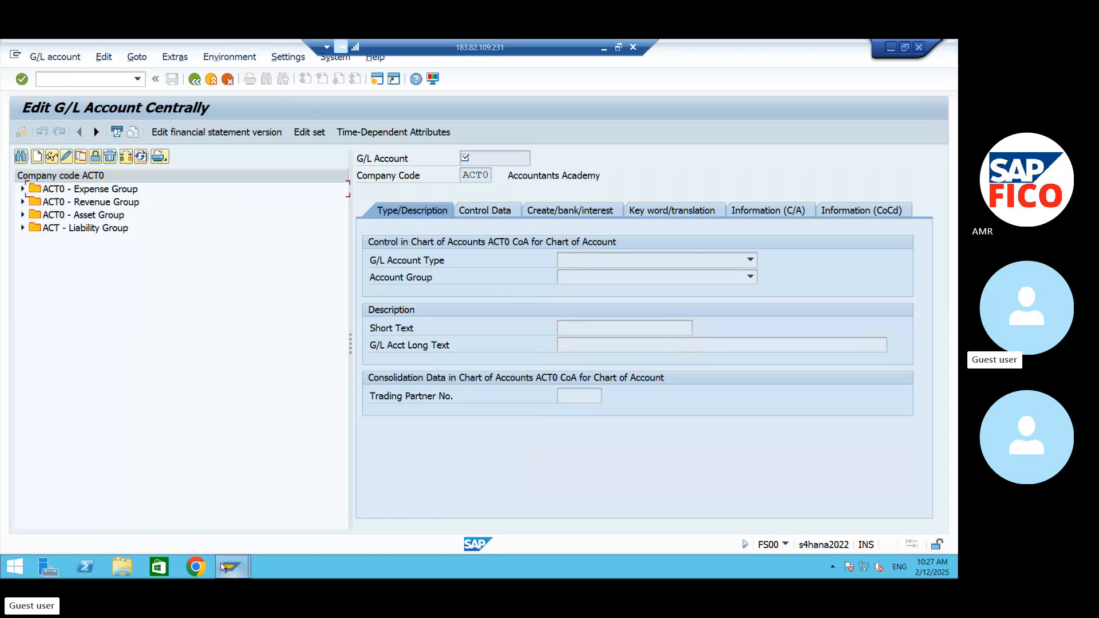
- Minimize SAP and the remote desktop, mute the Skype microphone and minimize Chrome
left_click(891, 46)
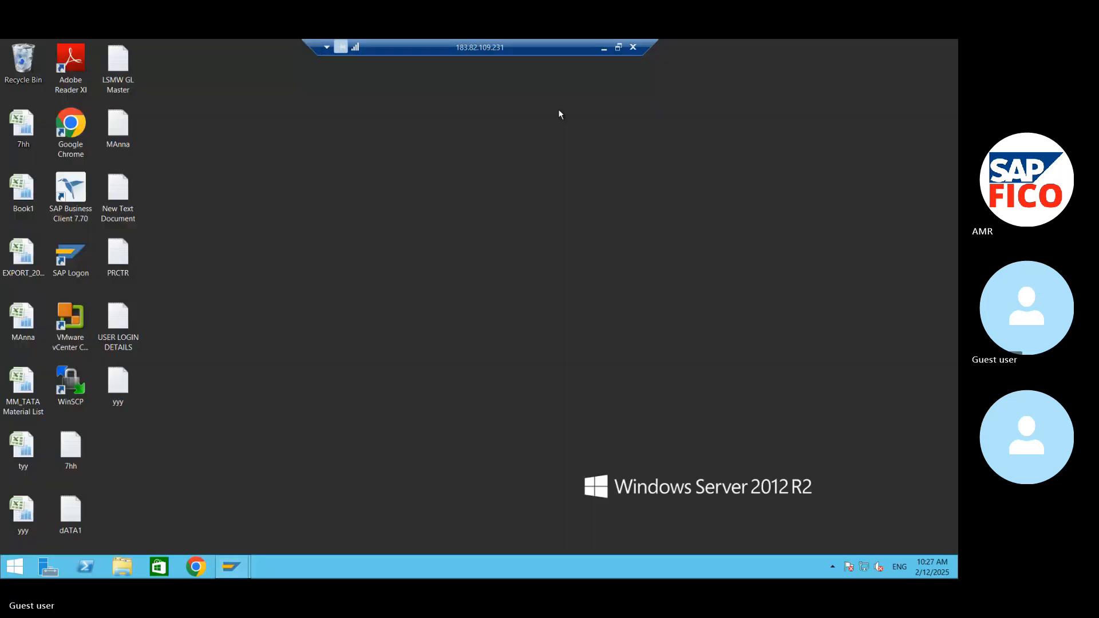
left_click(603, 50)
left_click(419, 479)
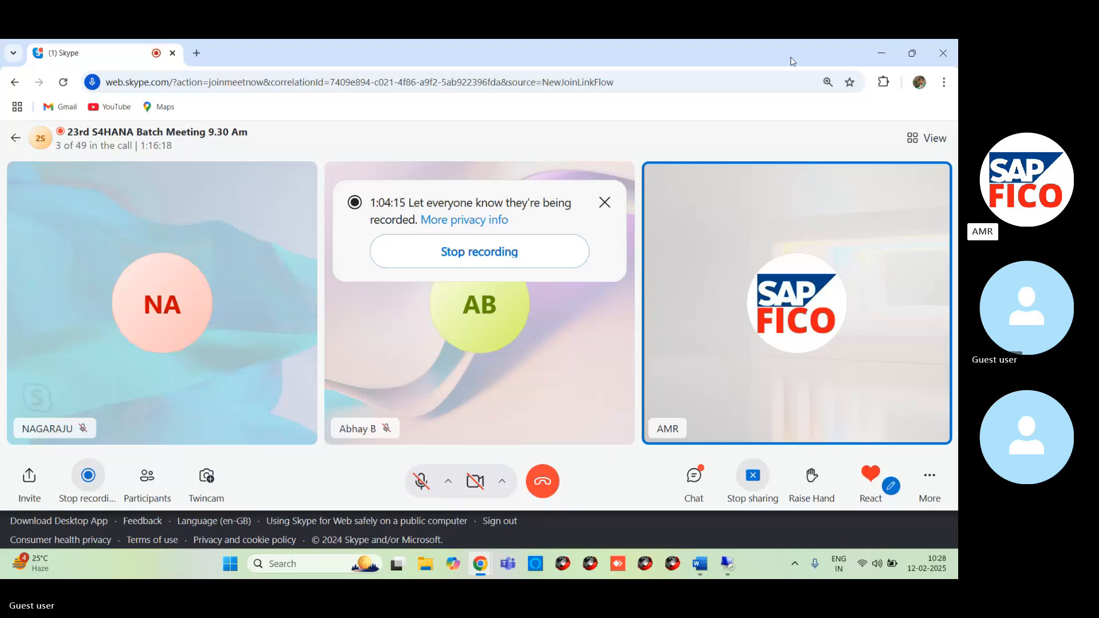
left_click(882, 52)
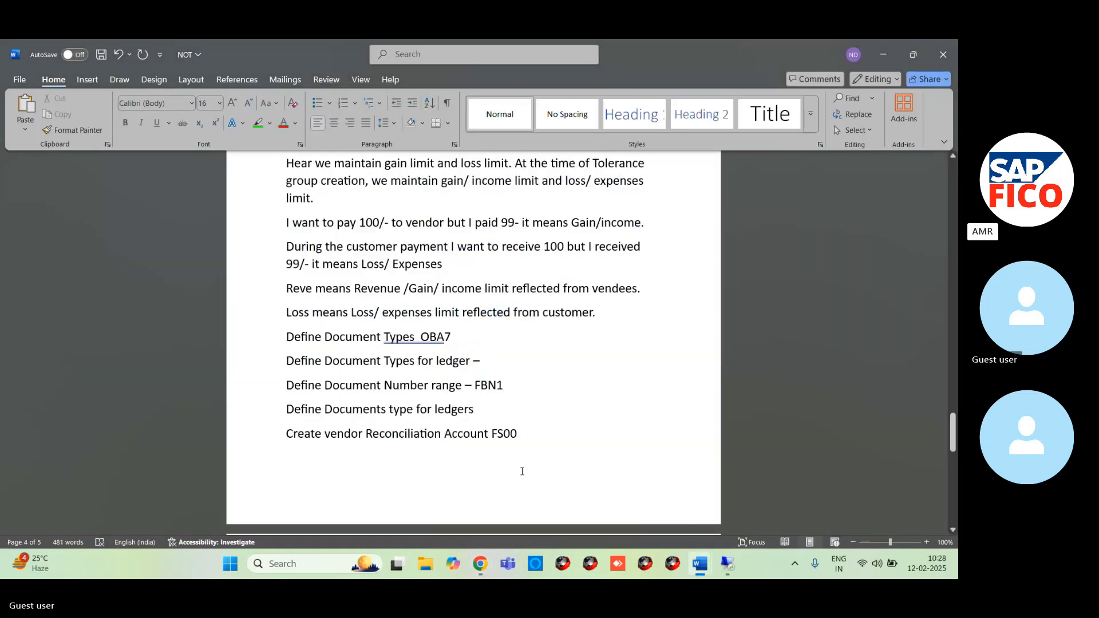
- Return to SAP on the remote desktop and switch the G/L account editor to company code AM99
mouse_move(728, 564)
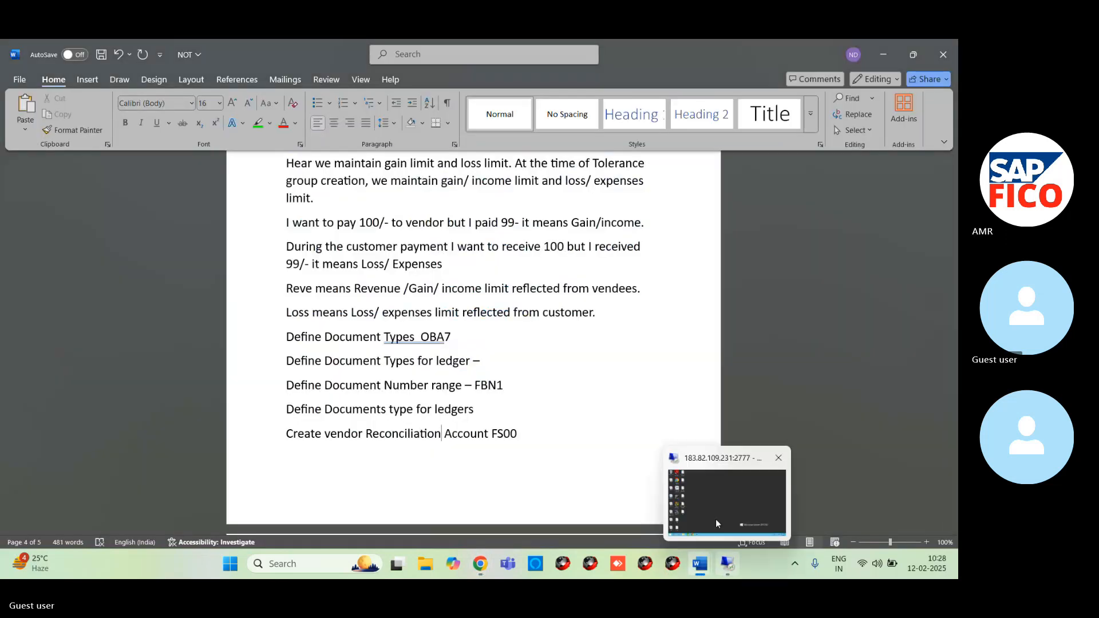
left_click(716, 519)
mouse_move(229, 558)
left_click(302, 498)
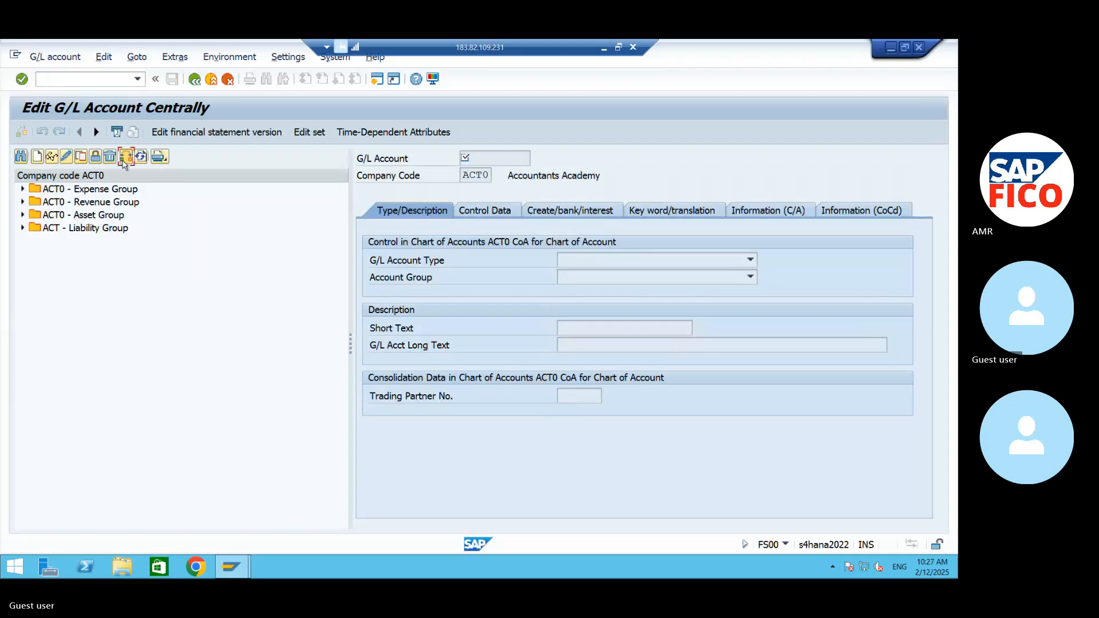
left_click(125, 157)
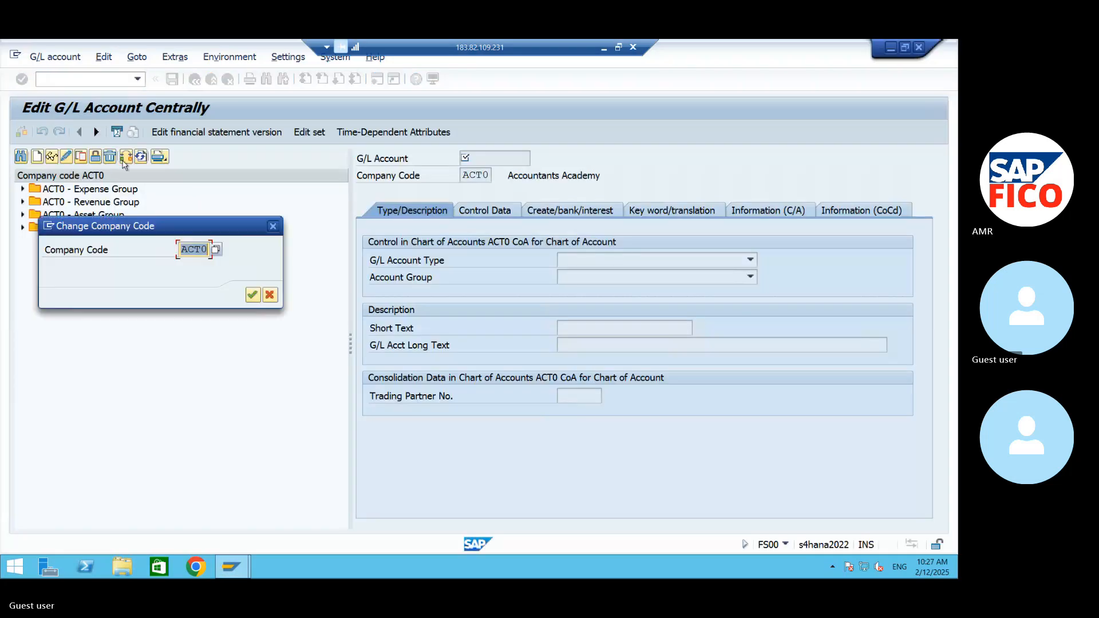
type("AM99")
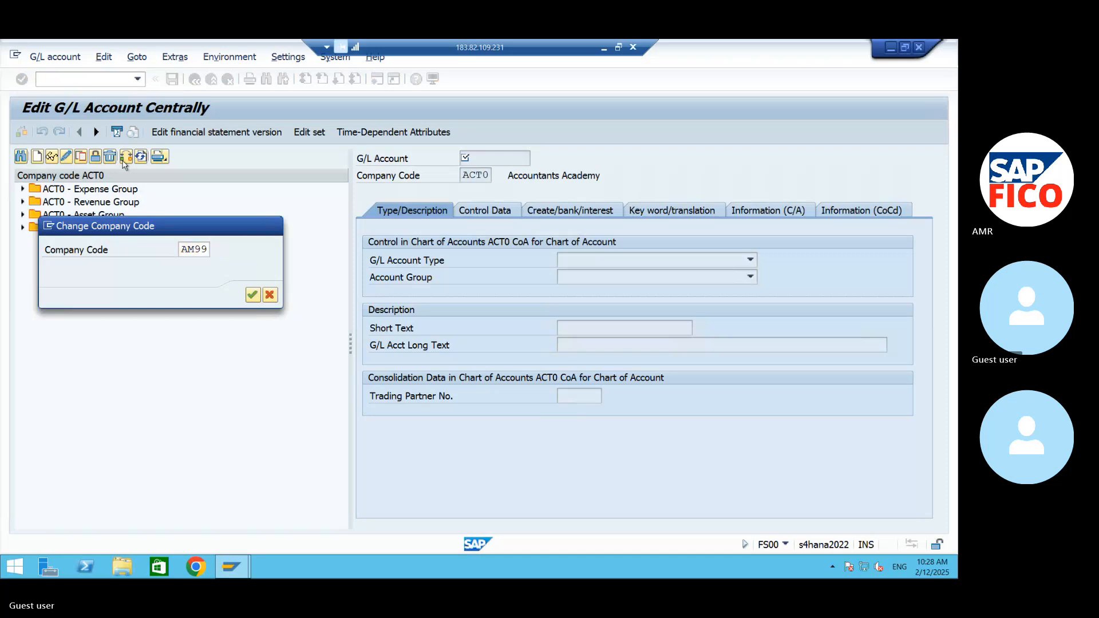
key("Return")
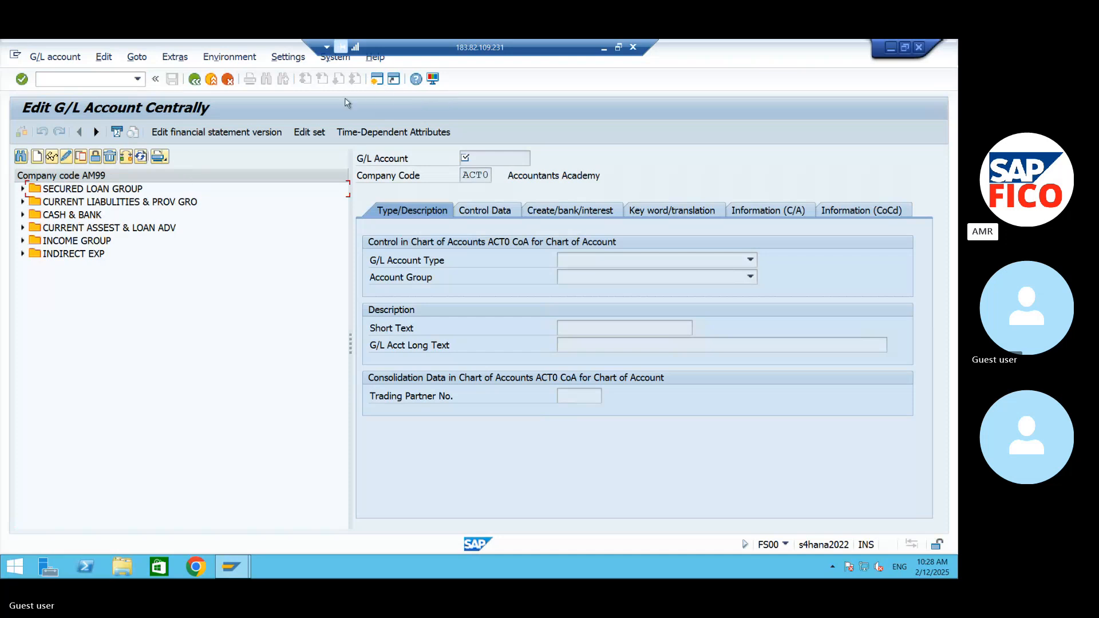
- Open the G/L account groups with transaction /NOBD4, position the list at chart of accounts 99OC and select the sundry creditors group AM05
left_click(377, 80)
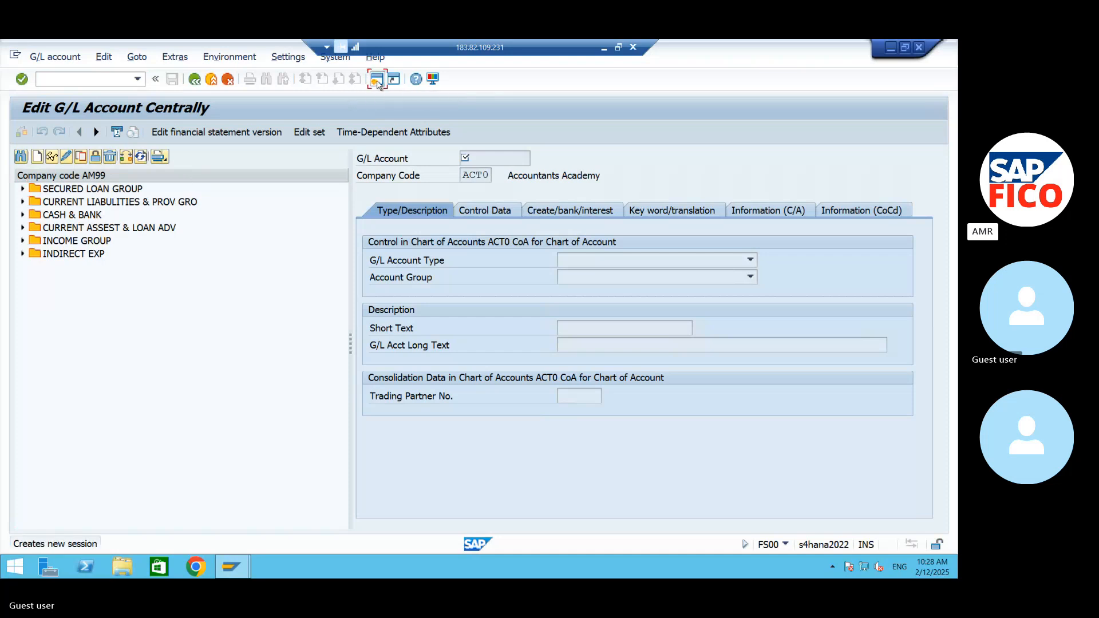
left_click(89, 79)
type("/NOBD4")
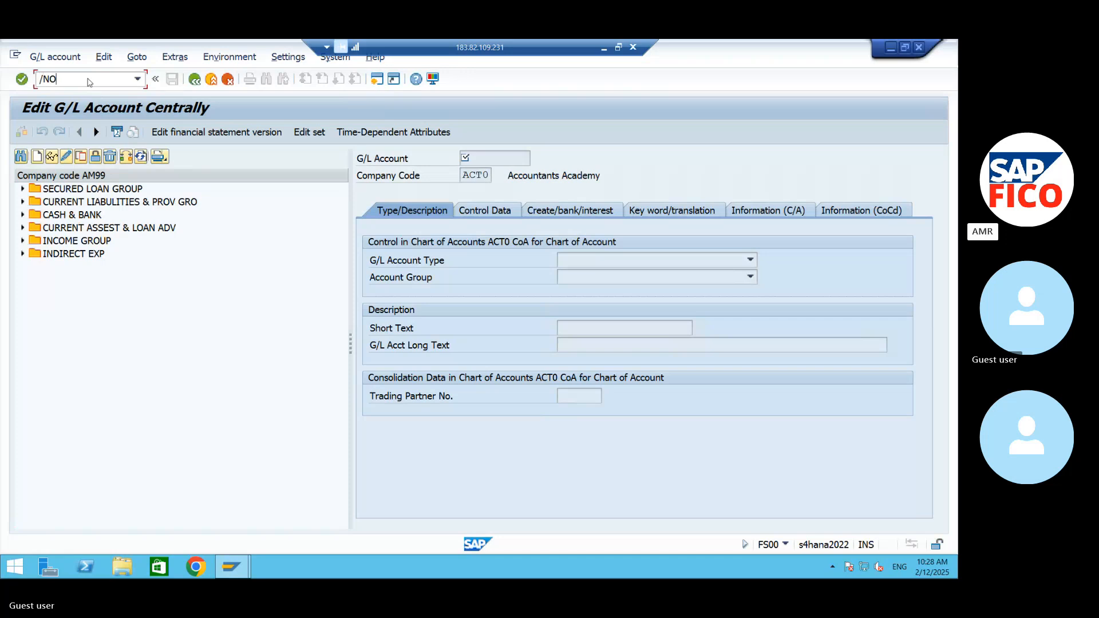
key("Return")
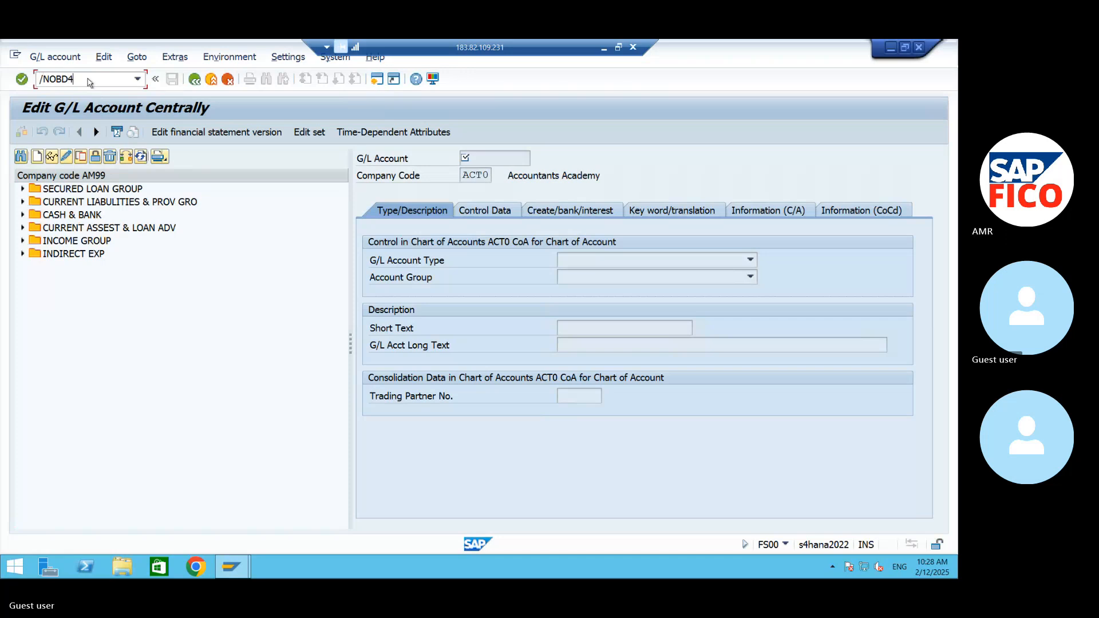
left_click(178, 514)
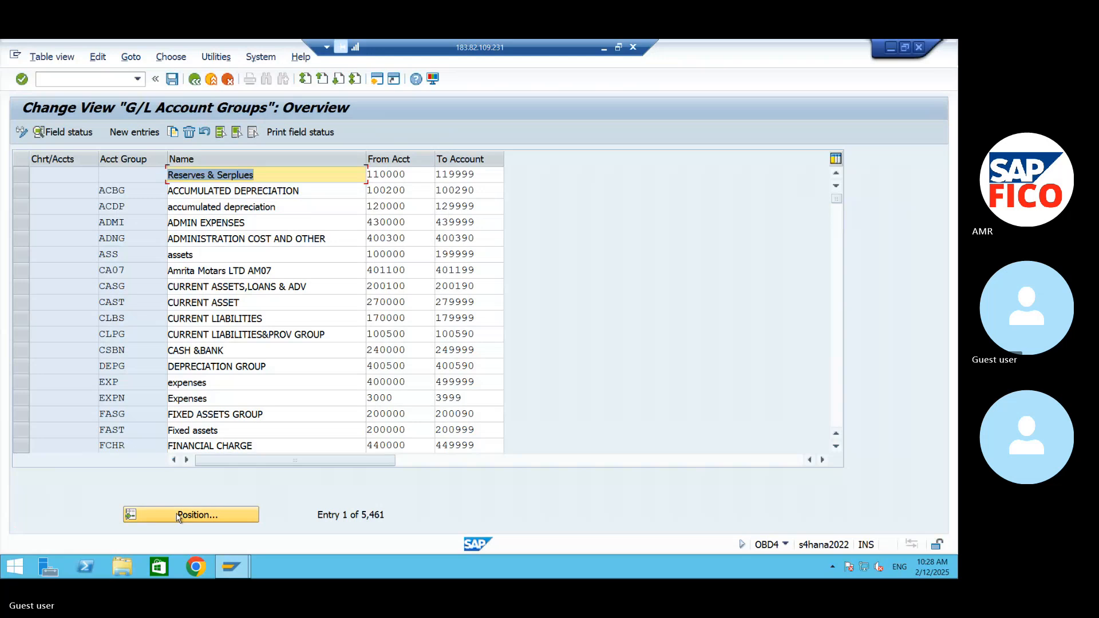
type("9")
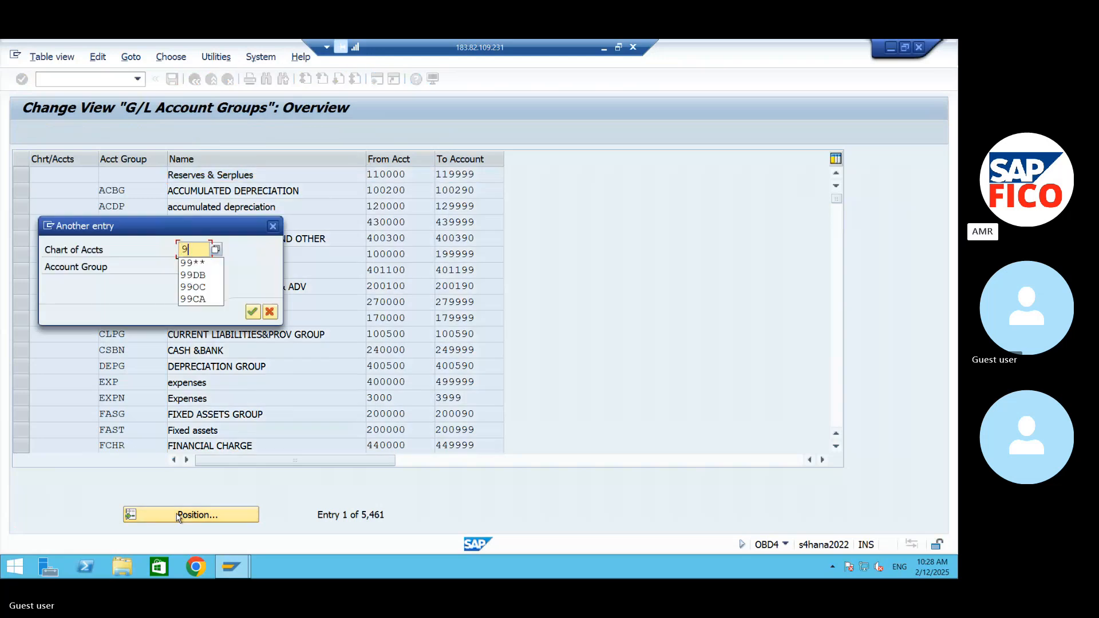
type("90C")
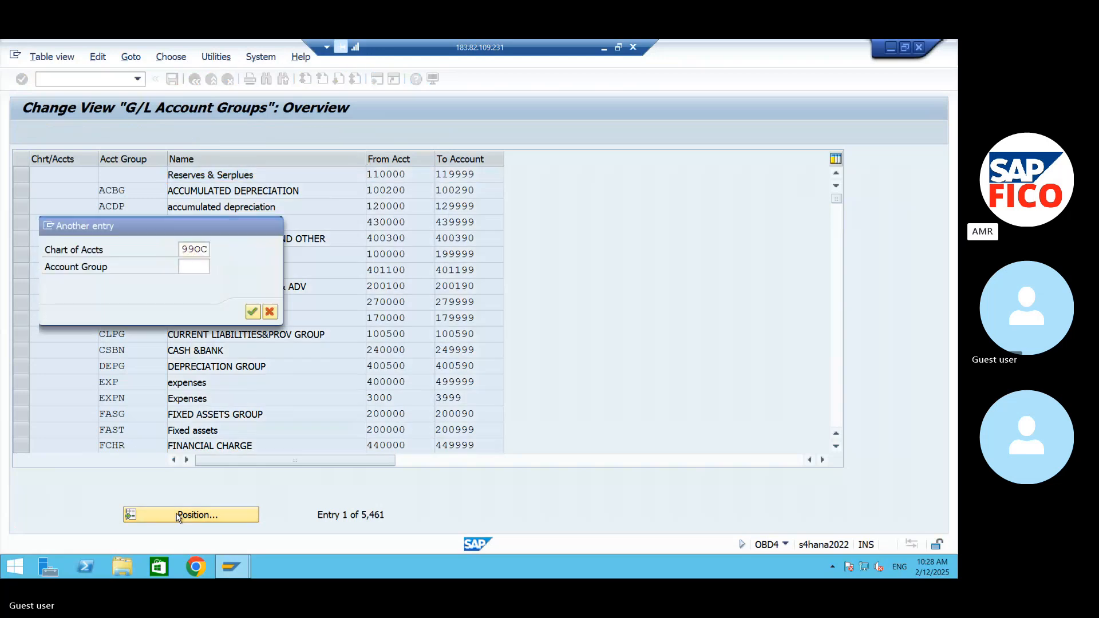
key("Return")
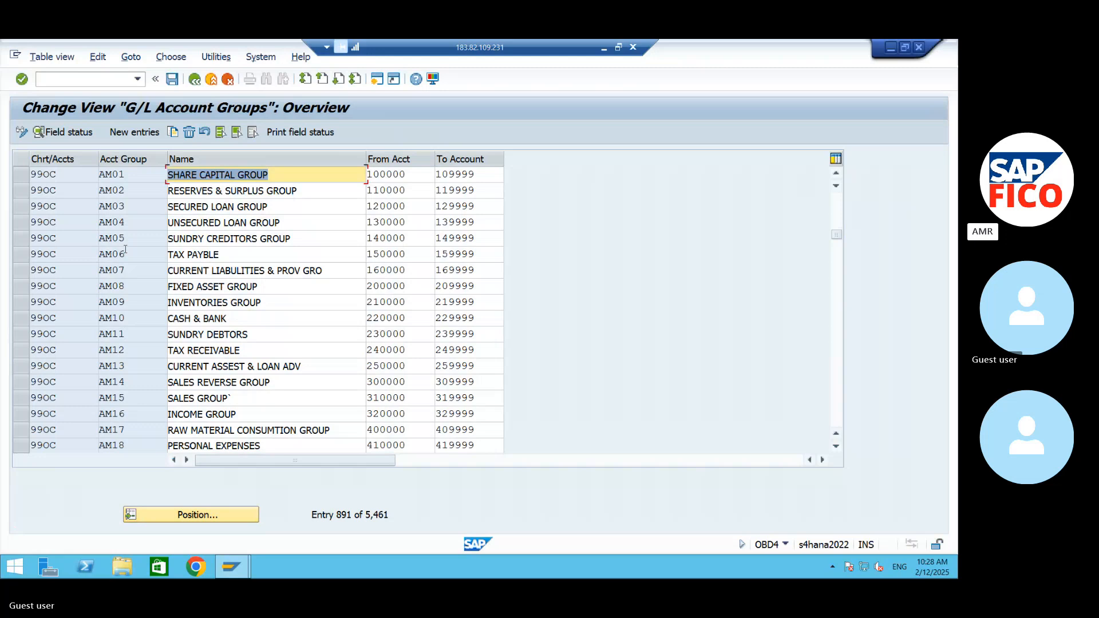
left_click(21, 240)
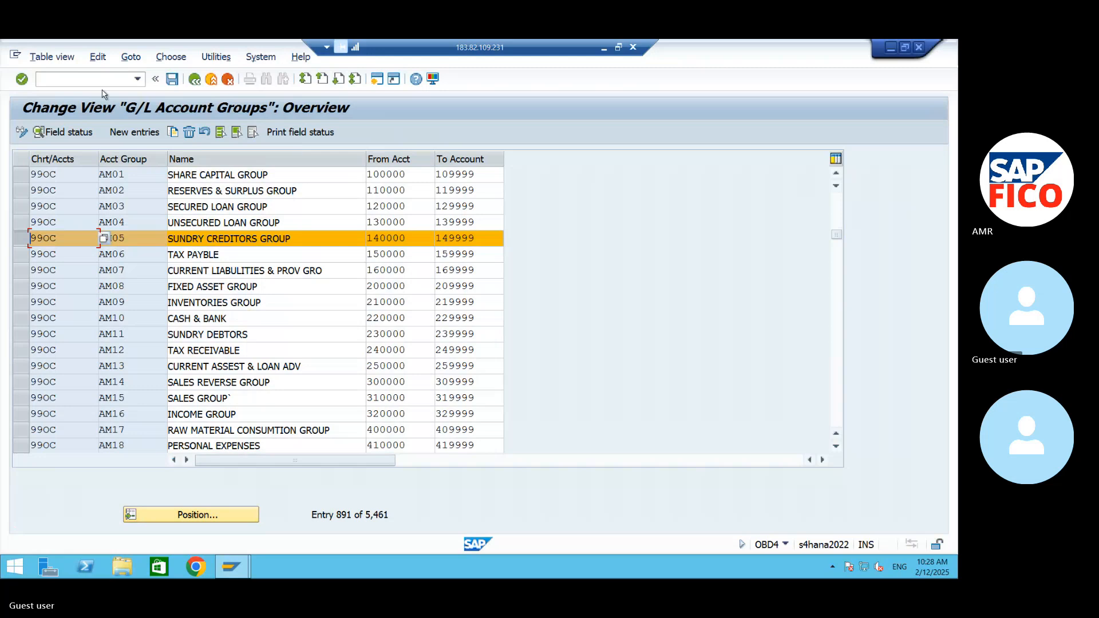
- Reopen central G/L account editing with transaction /NFS00 and change the company code to AM99
left_click(117, 78)
type("/NFS00")
key("Return")
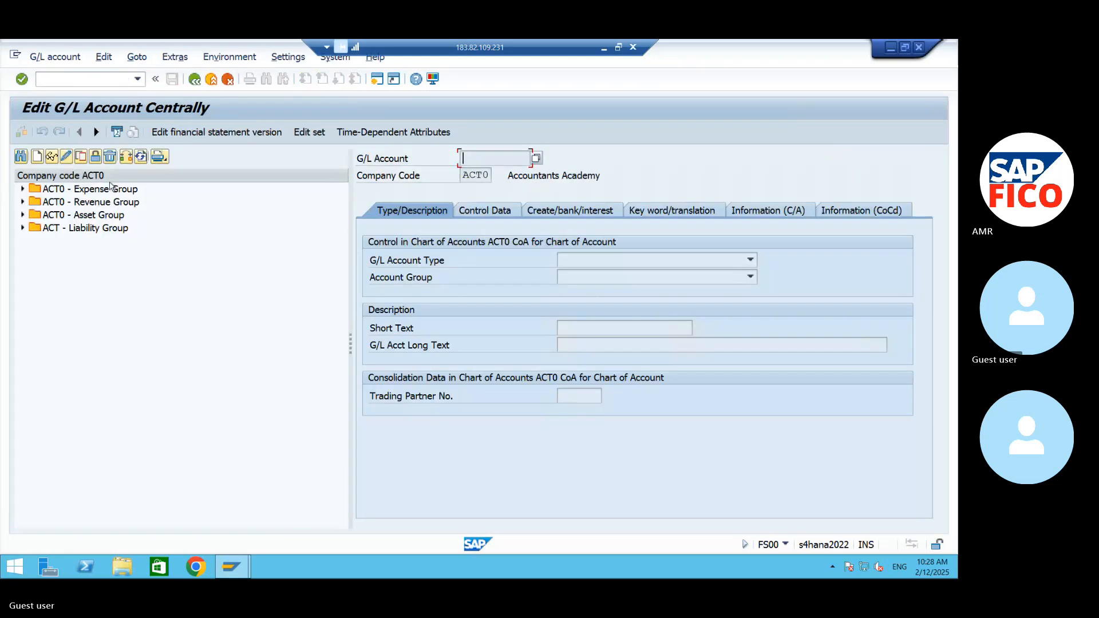
left_click(126, 156)
type("AM")
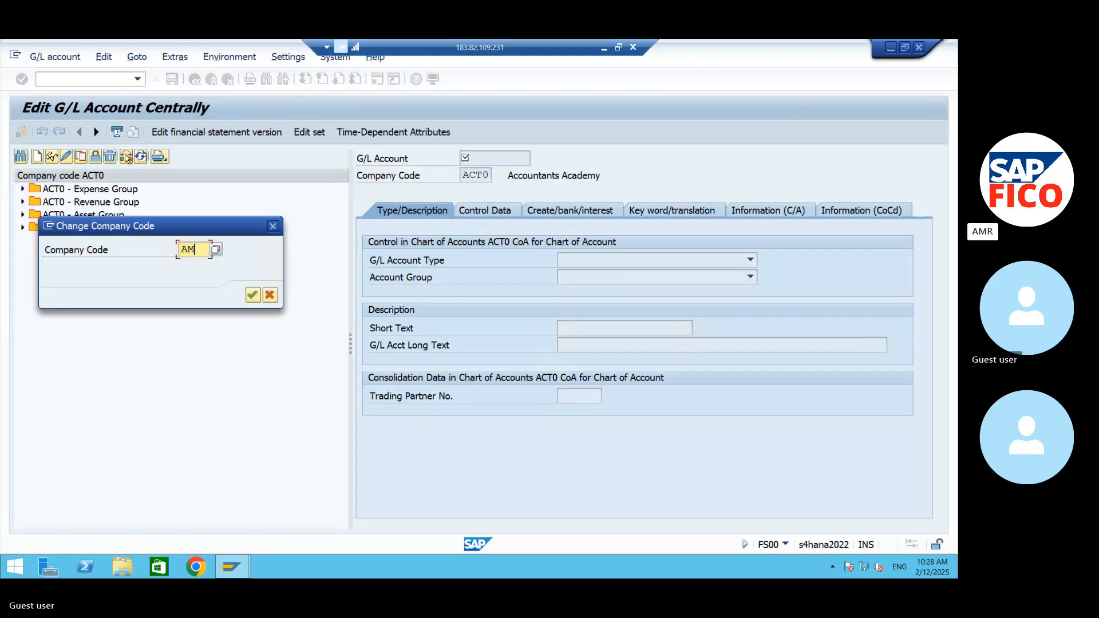
type("99")
key("Return")
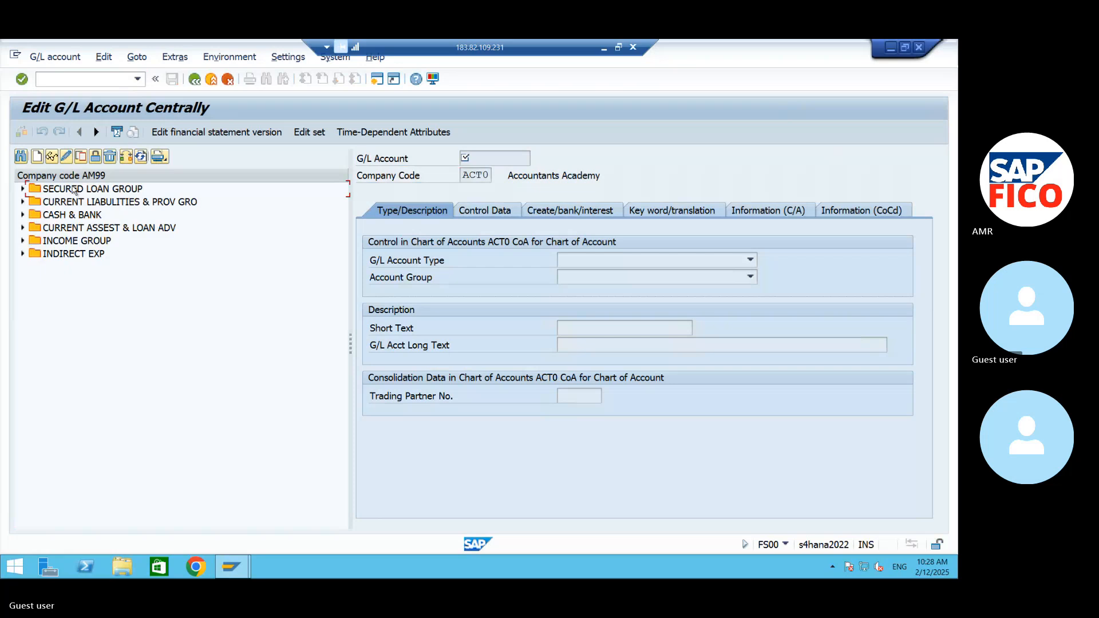
- Start creating G/L account 140000 in company code AM99
left_click(39, 159)
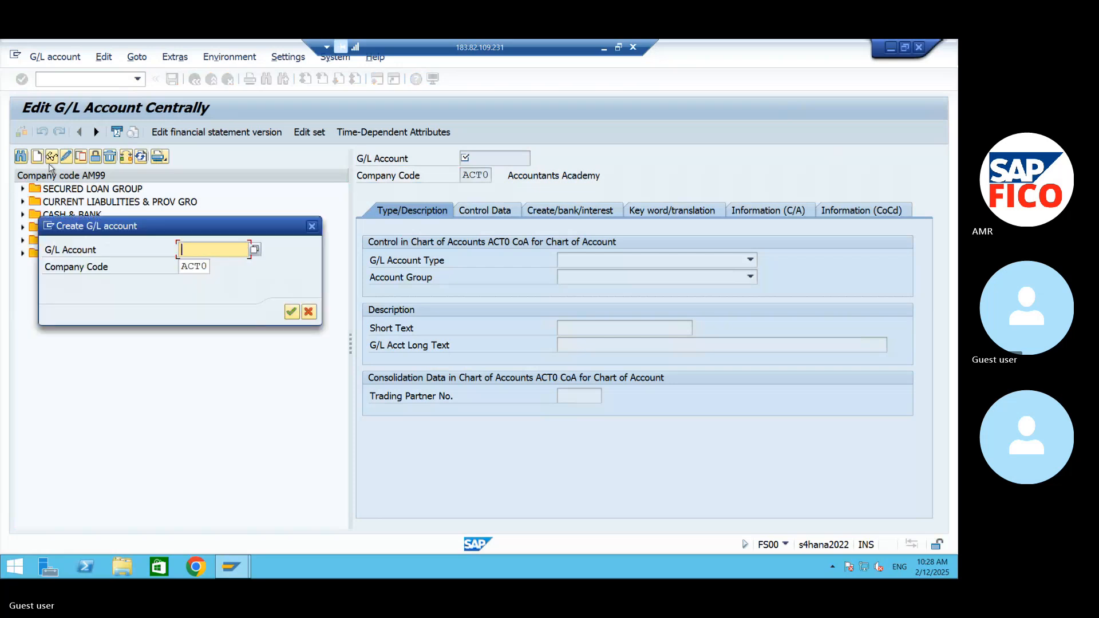
type("140000")
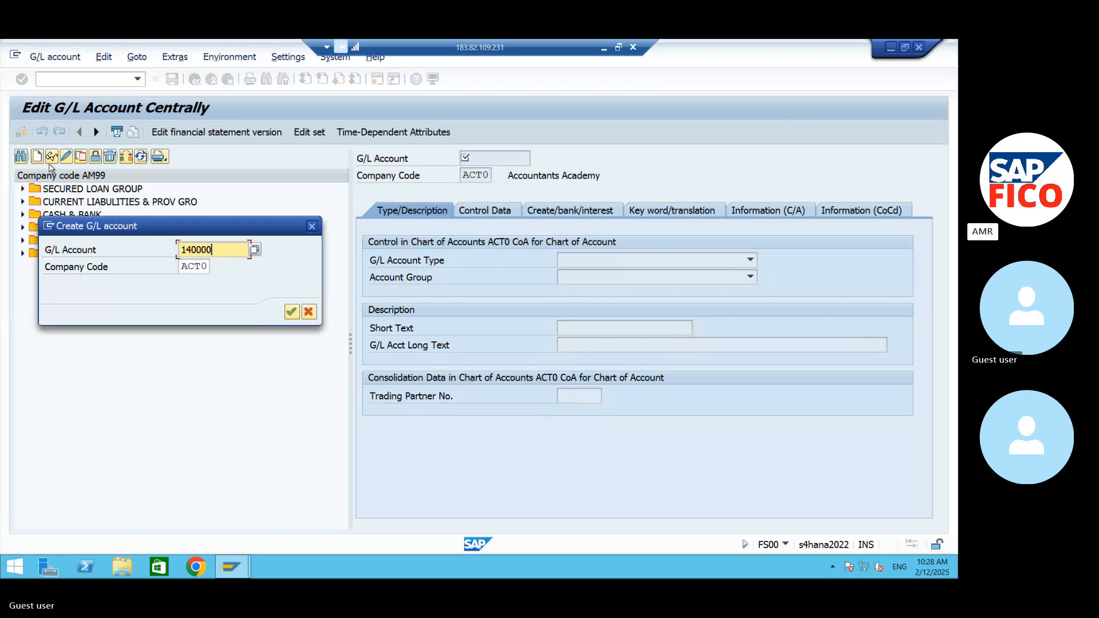
key("Tab")
type("A")
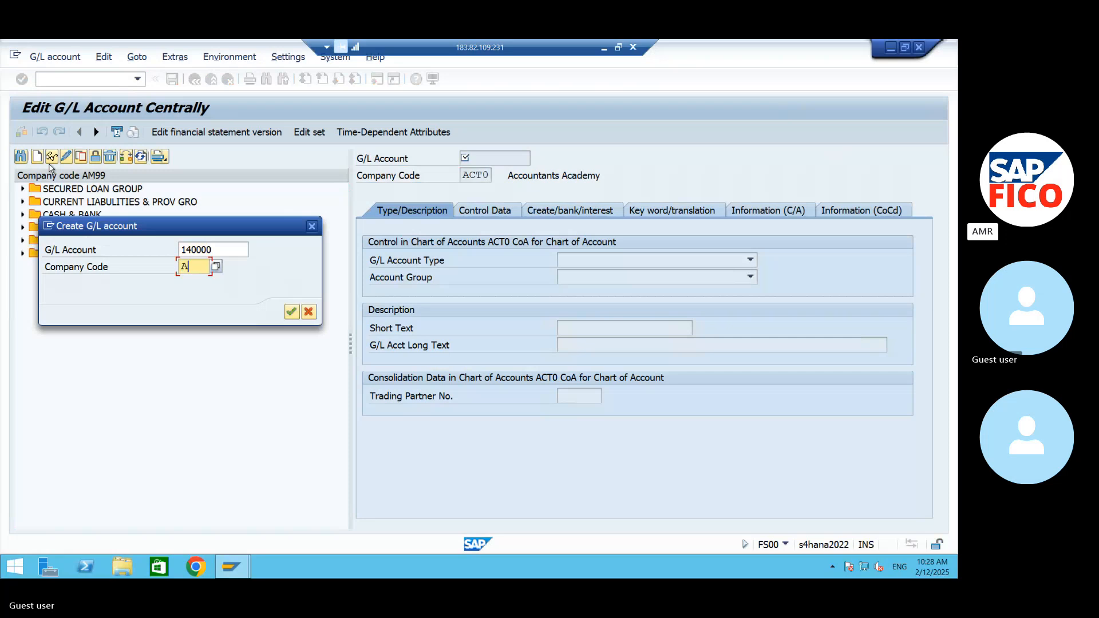
type("M99")
key("Return")
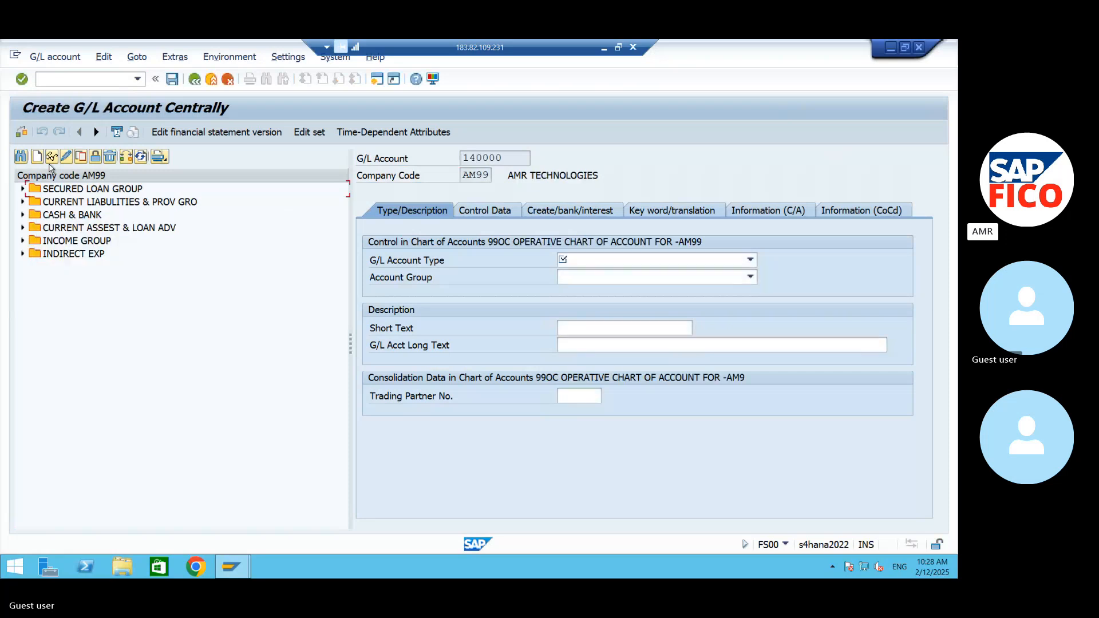
- Set the G/L account type to X Balance Sheet Account and the account group to AM05 SUNDRY CREDITORS GROUP
left_click(592, 260)
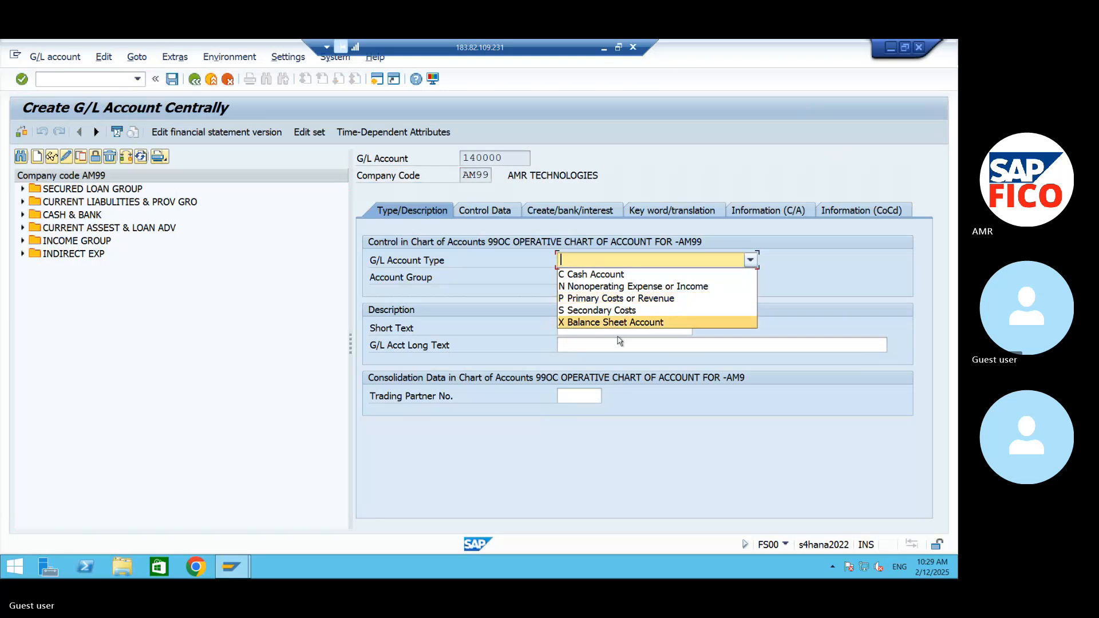
left_click(616, 322)
left_click(610, 277)
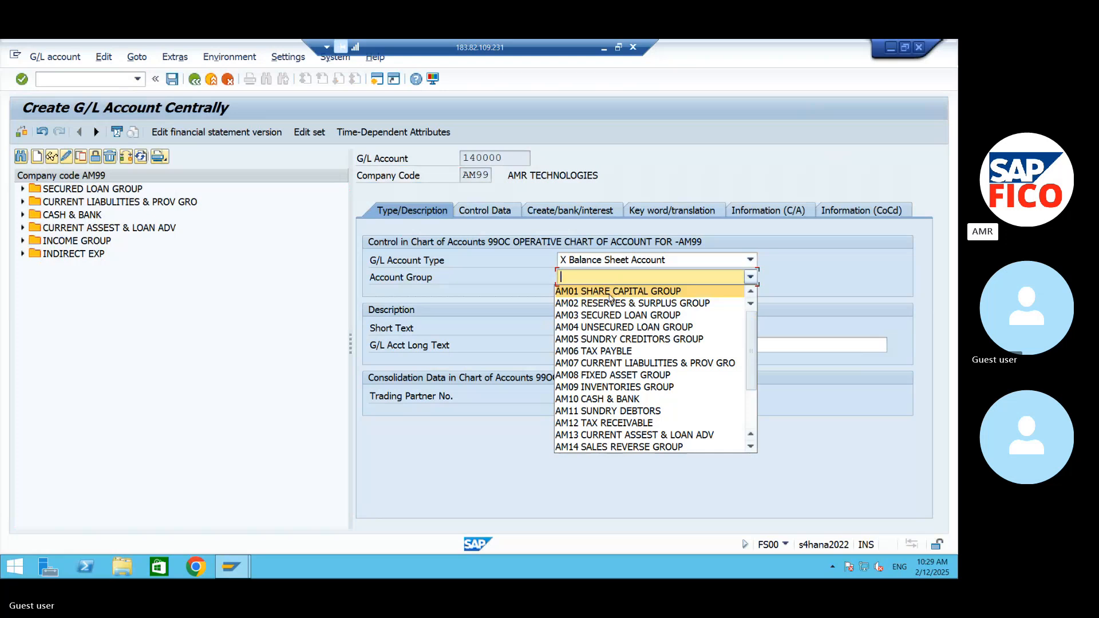
left_click(626, 338)
- Enter DOMESTIC VEN REC A/C as the short text of the new account
left_click(564, 329)
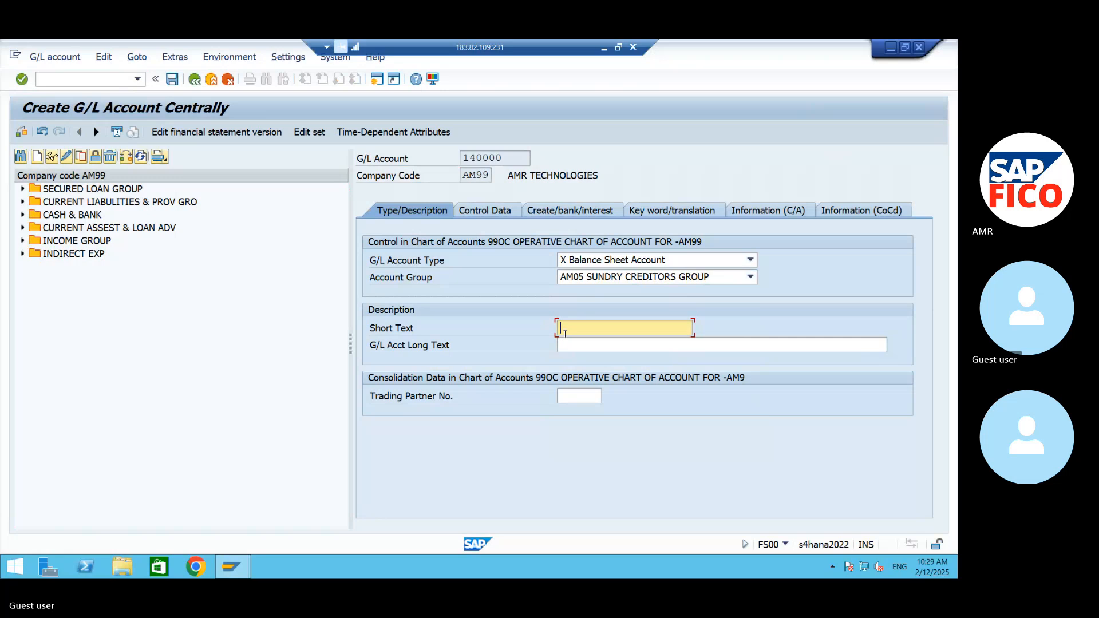
type("VE")
key("BackSpace")
key("BackSpace")
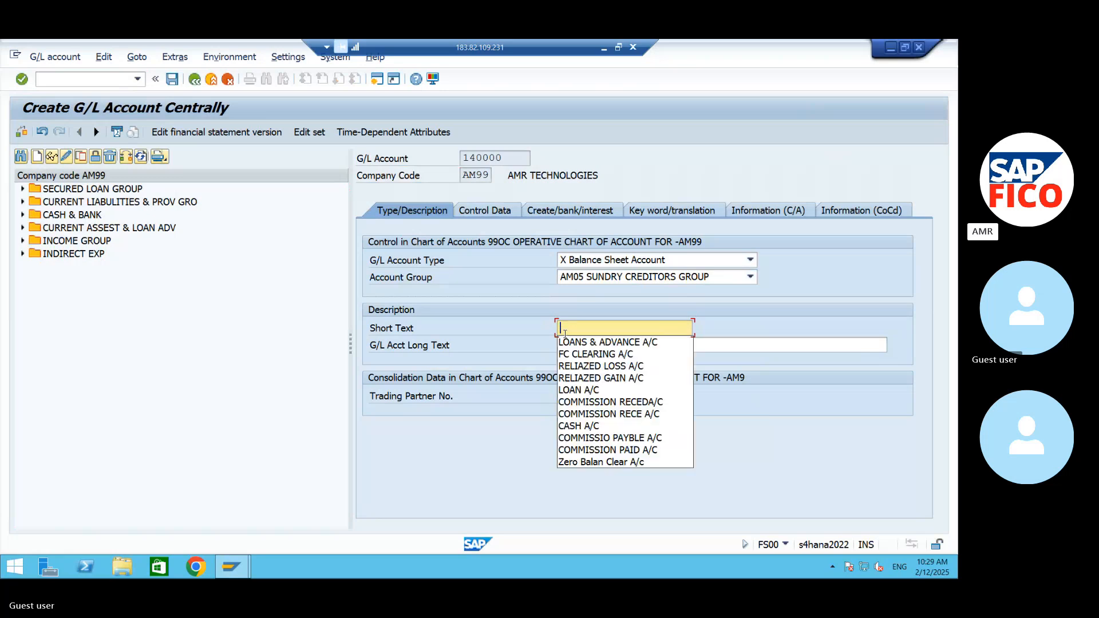
type("DOMESTIC VEN")
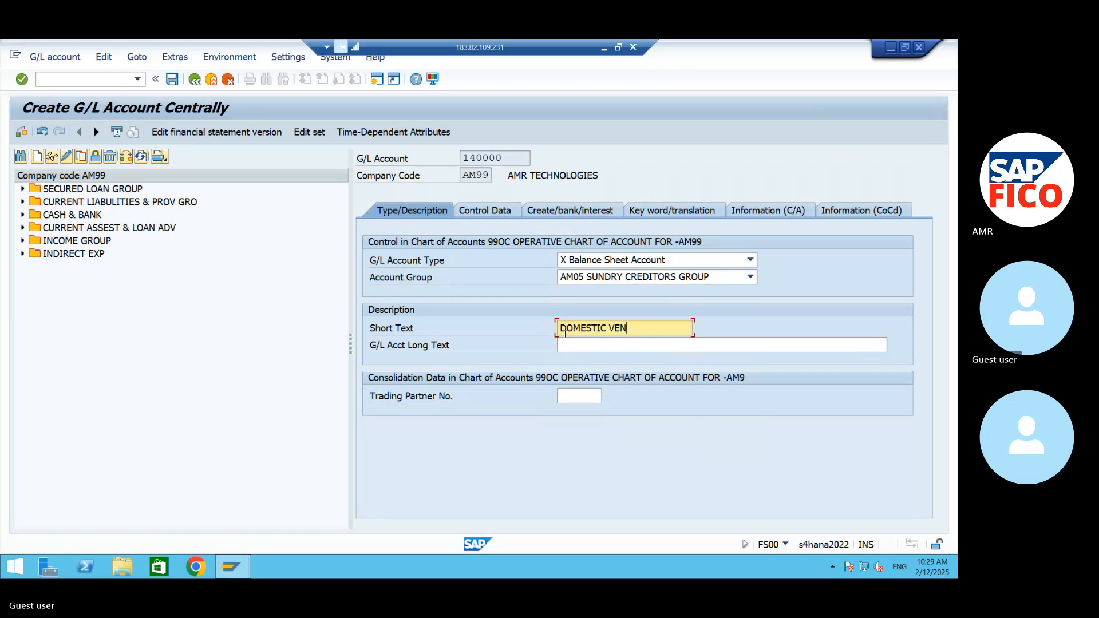
type(" REC A/C")
- Enter DOMESTIC VENDOR RECONCILATION A/C as the long text of the new account
left_click(583, 349)
type("D")
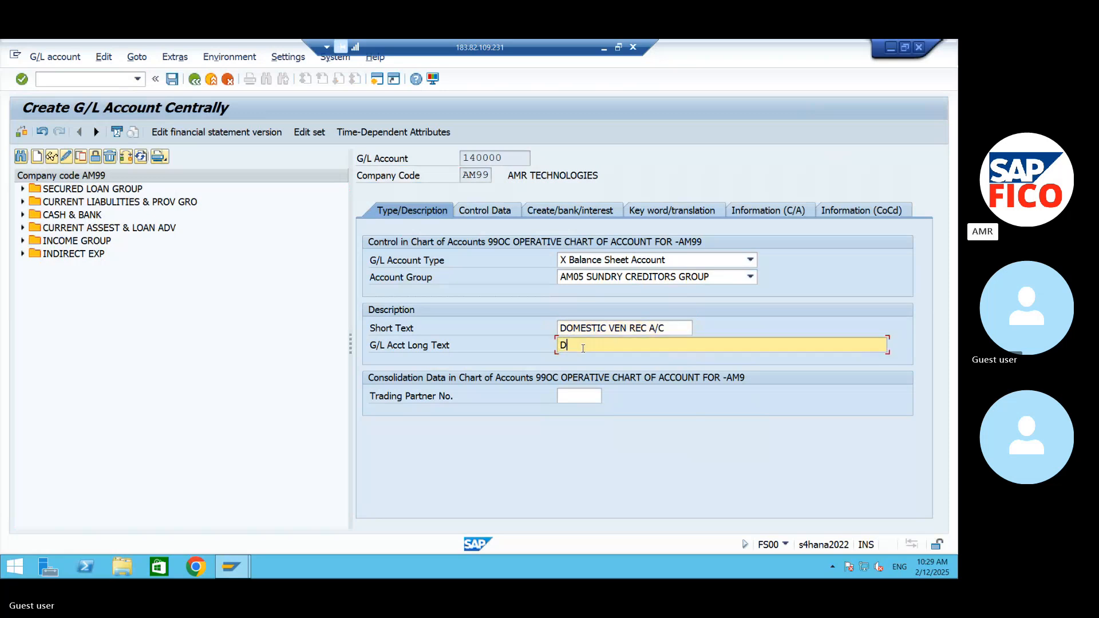
type("OMESTIC VEND")
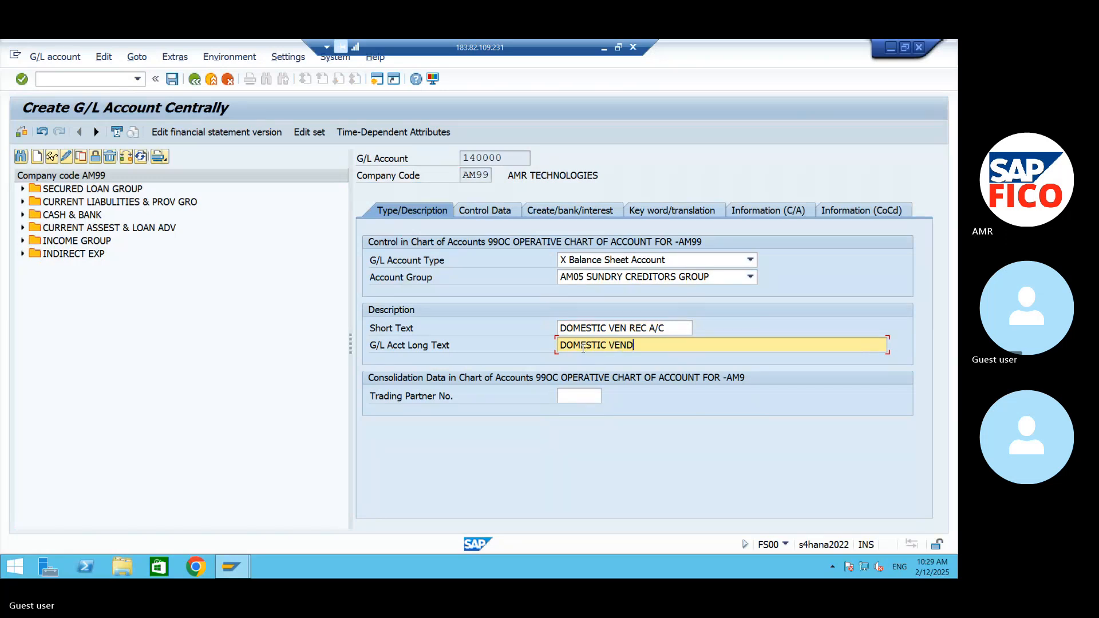
type("OR RECONCILATION A/C")
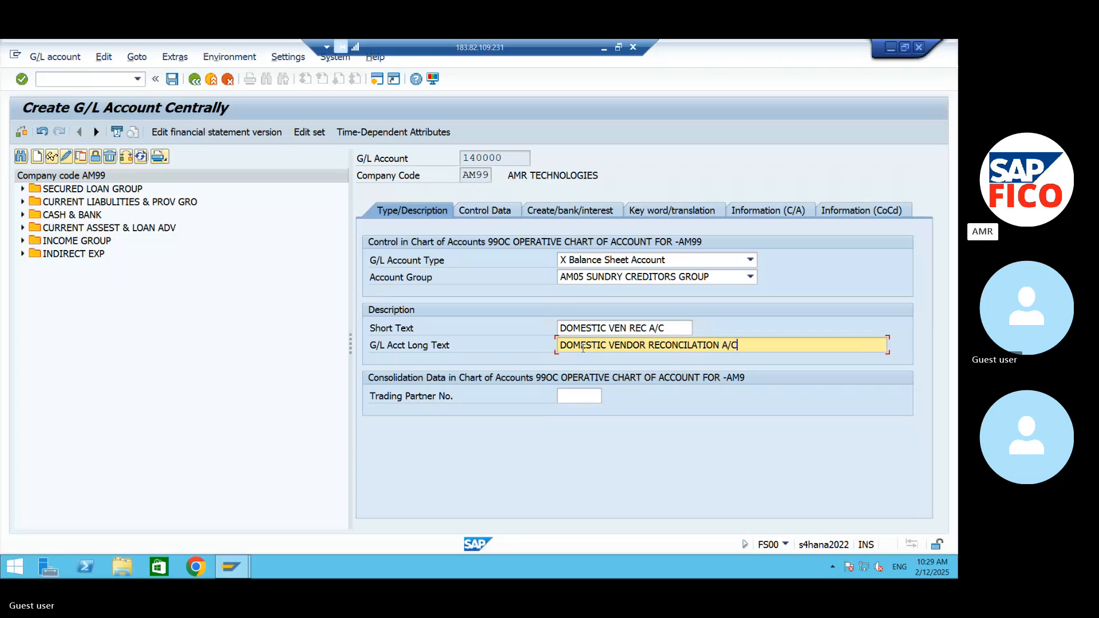
- In the control data, set the reconciliation account type to K Vendors and the sort key to 001
left_click(512, 213)
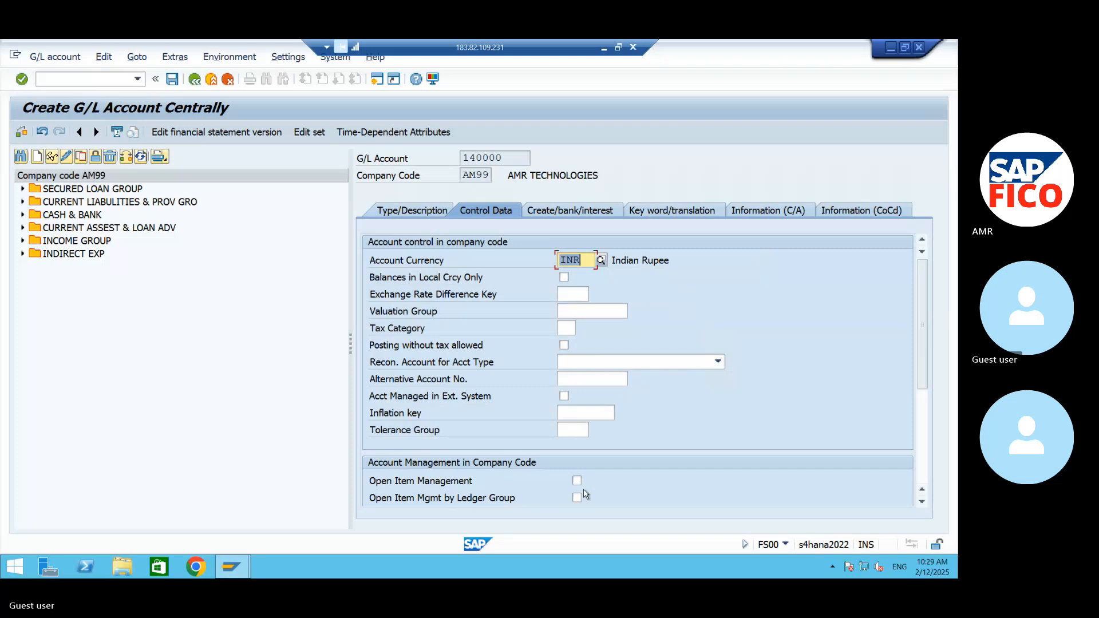
left_click(606, 364)
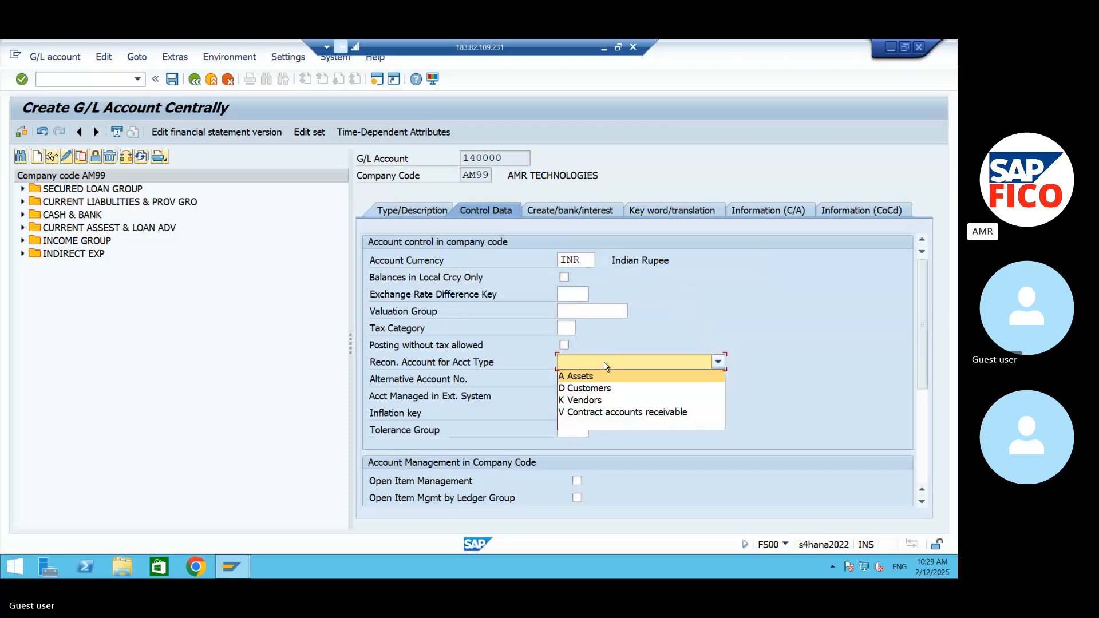
left_click(589, 400)
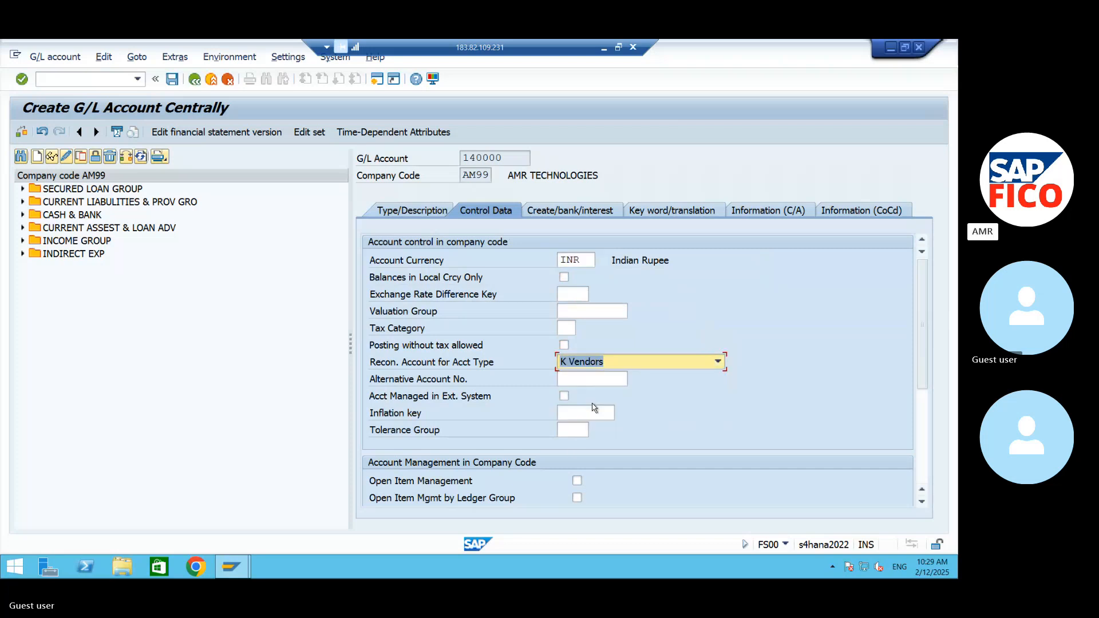
left_click(923, 503)
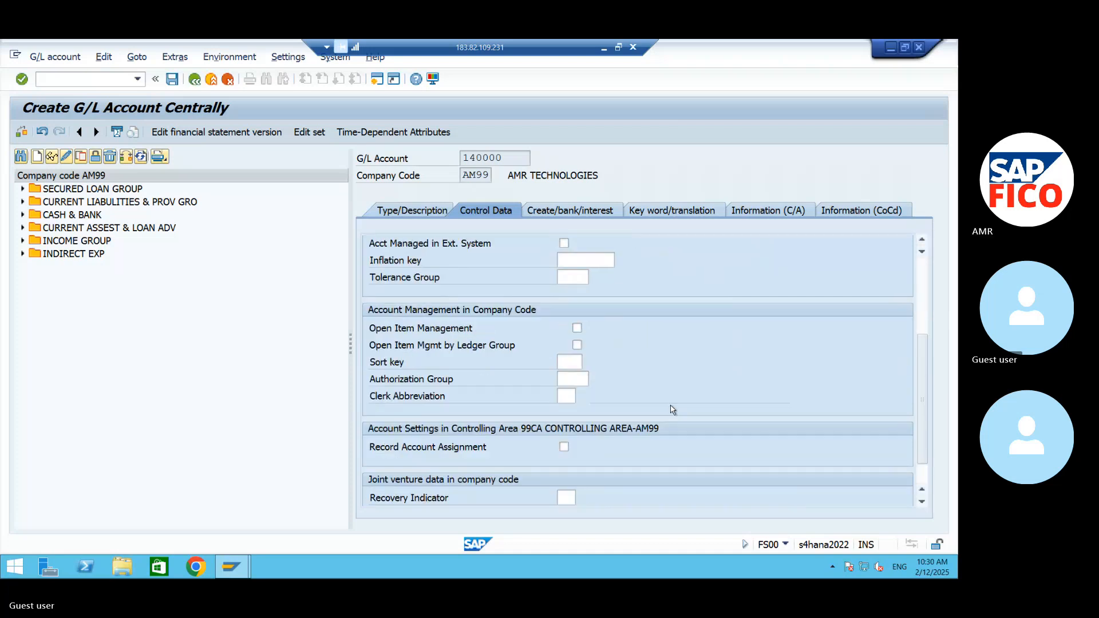
left_click(575, 361)
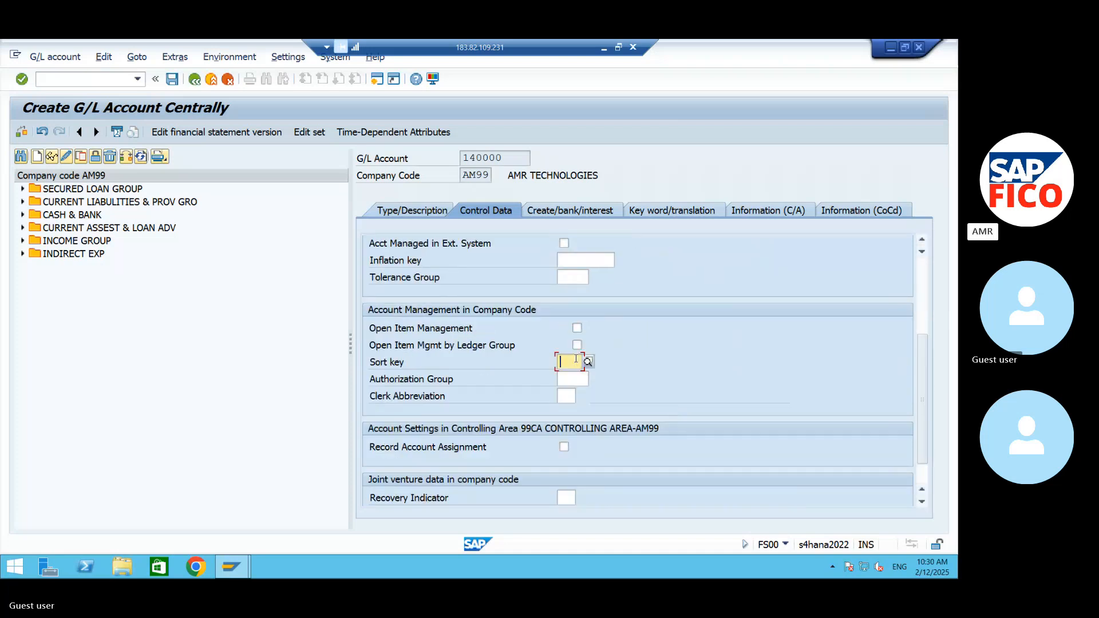
type("001")
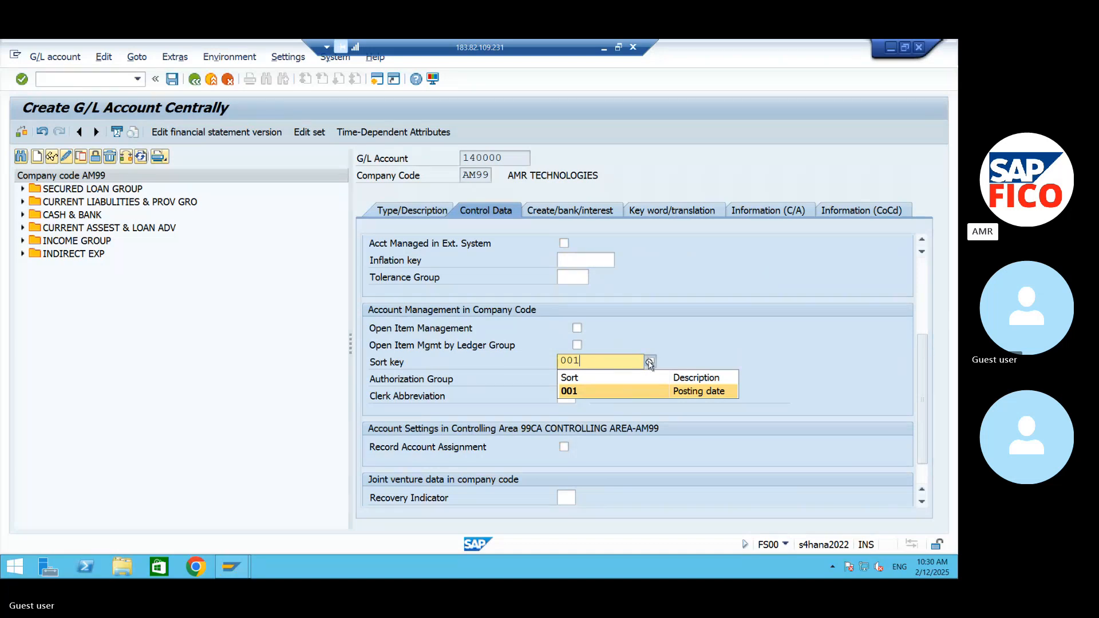
left_click(629, 392)
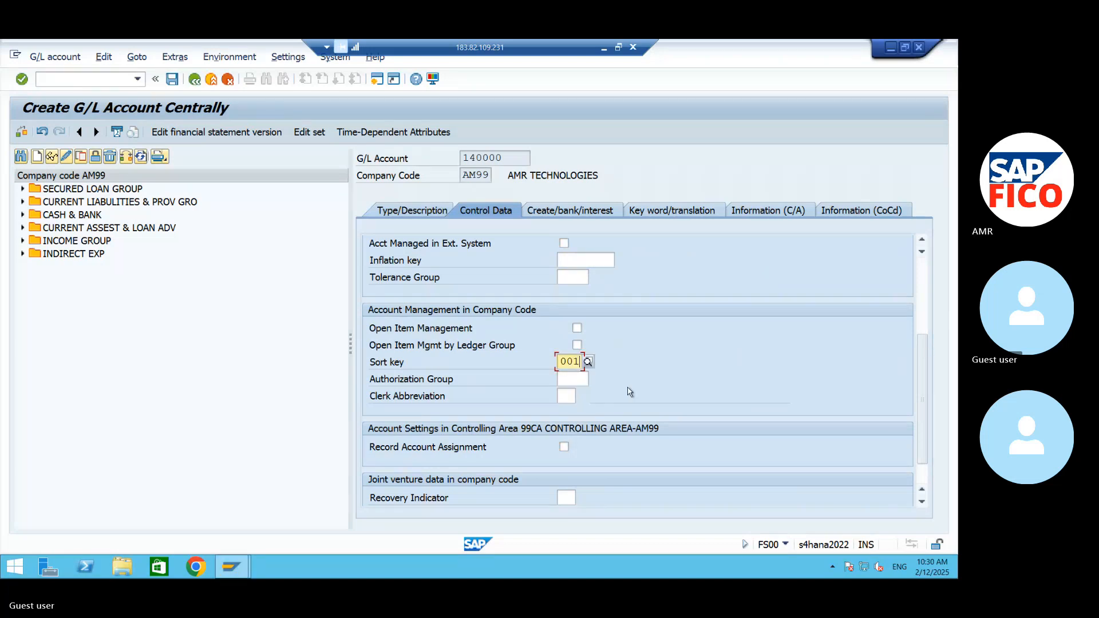
- Set the field status group of account 140000 to G067 Reconciliation accounts in the document creation settings
left_click(570, 210)
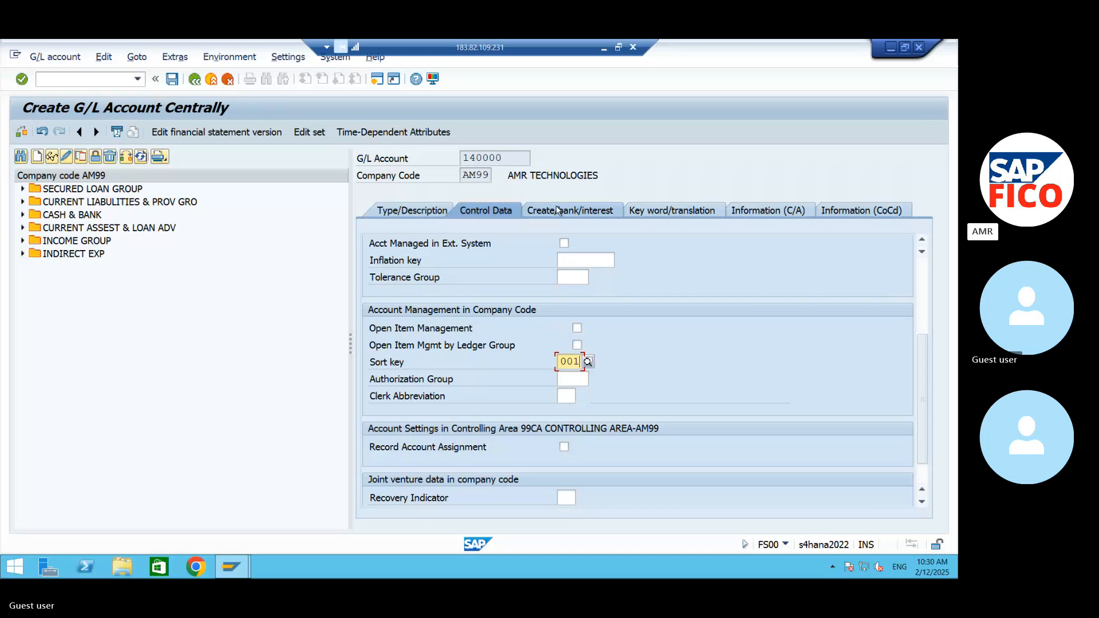
type("G067")
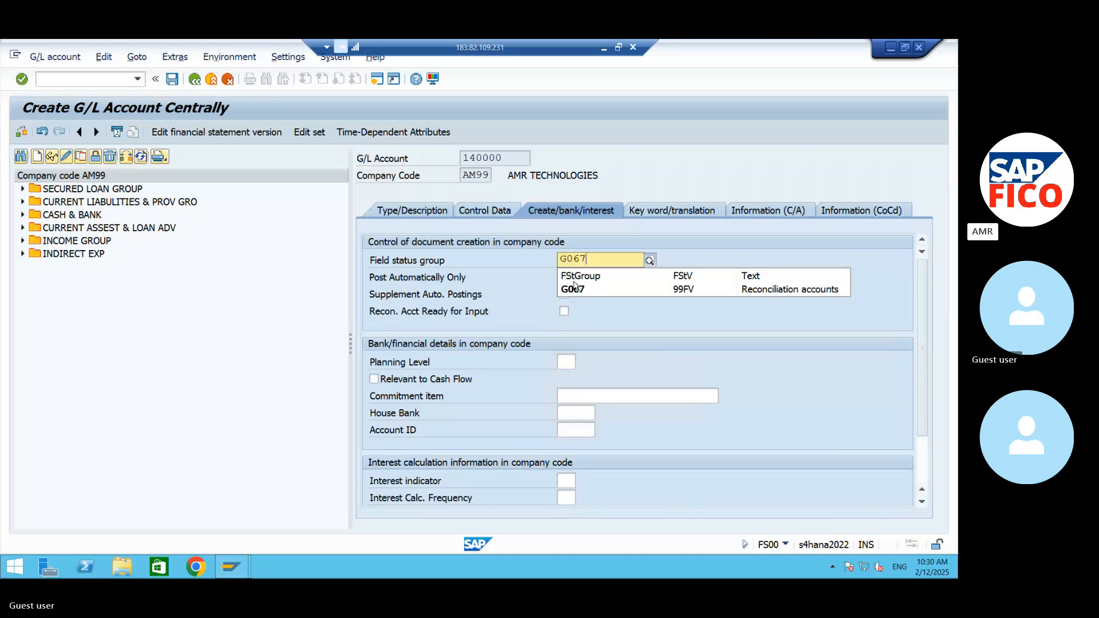
left_click(569, 288)
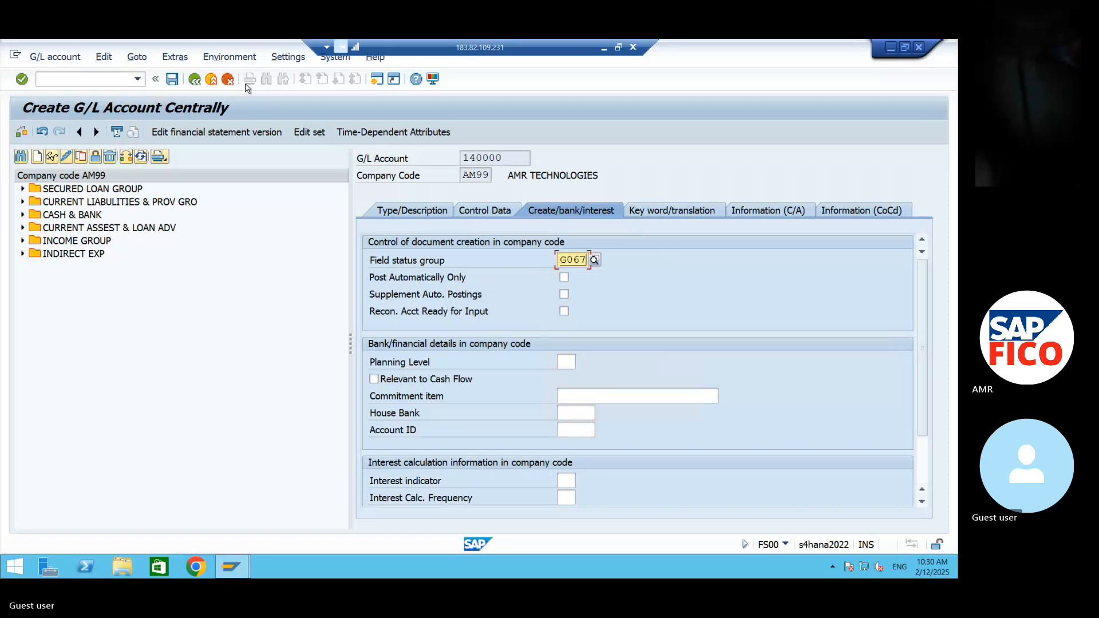
- Switch to the Skype call in the browser and mute the microphone
left_click(891, 46)
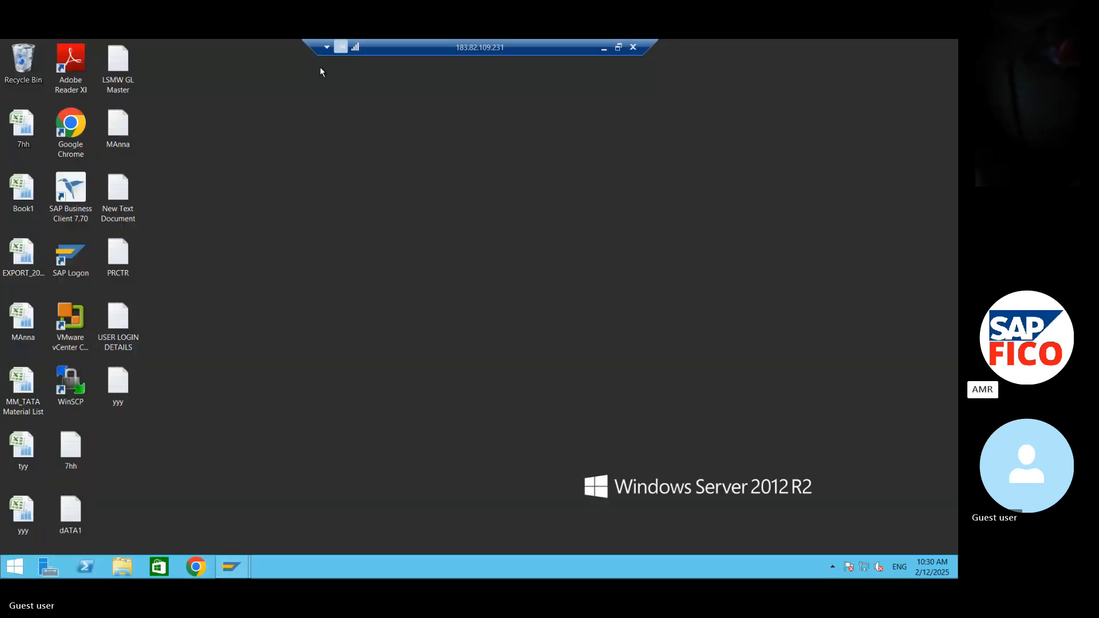
left_click(605, 48)
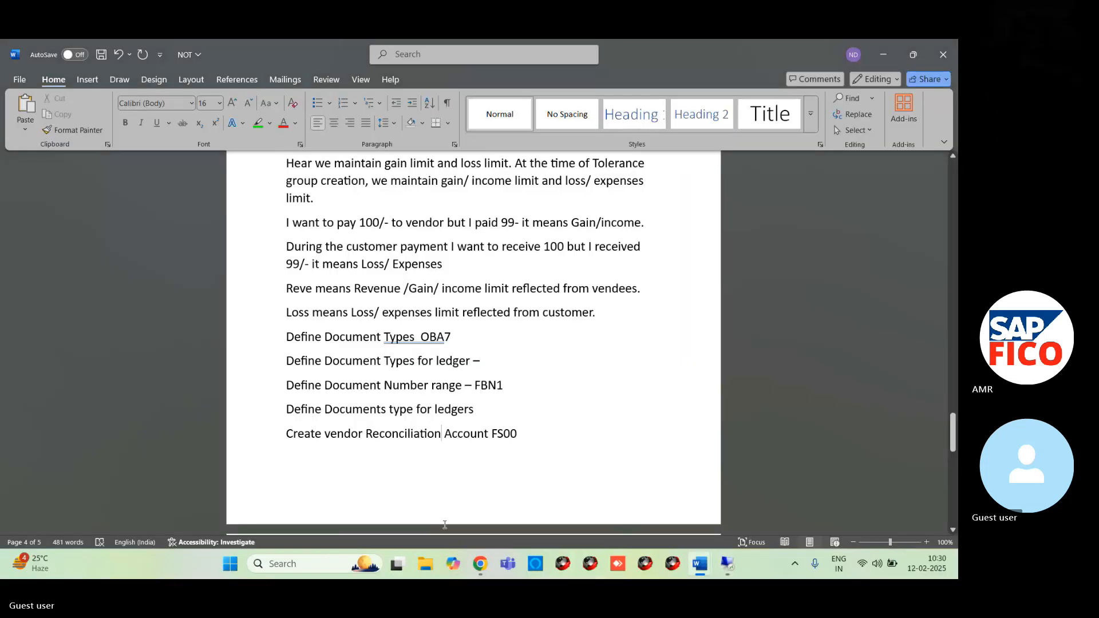
mouse_move(480, 569)
left_click(420, 493)
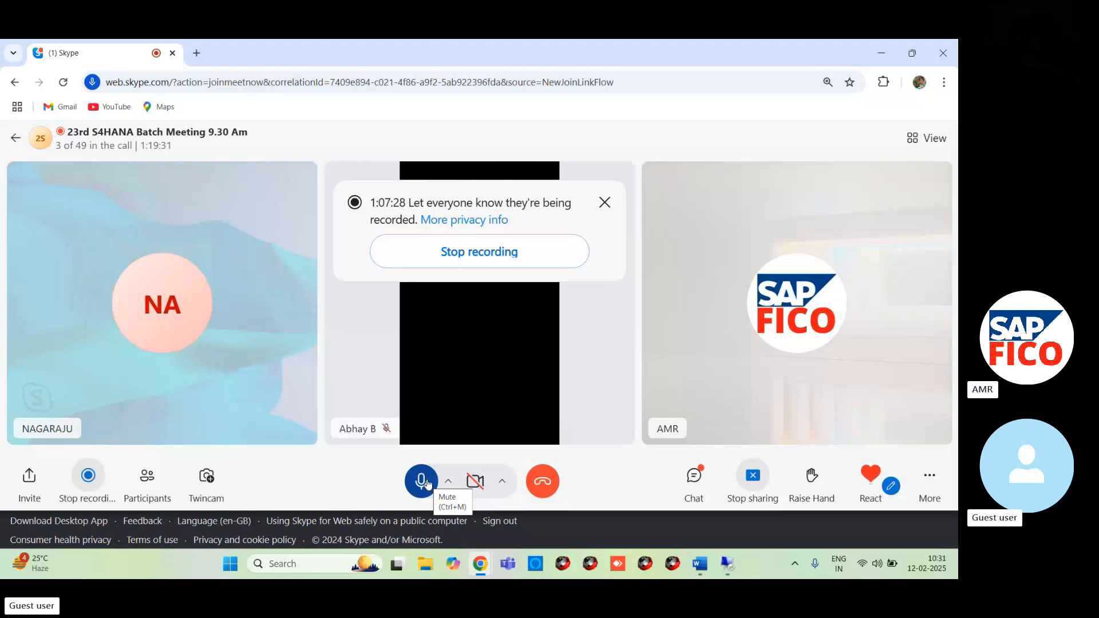
left_click(426, 484)
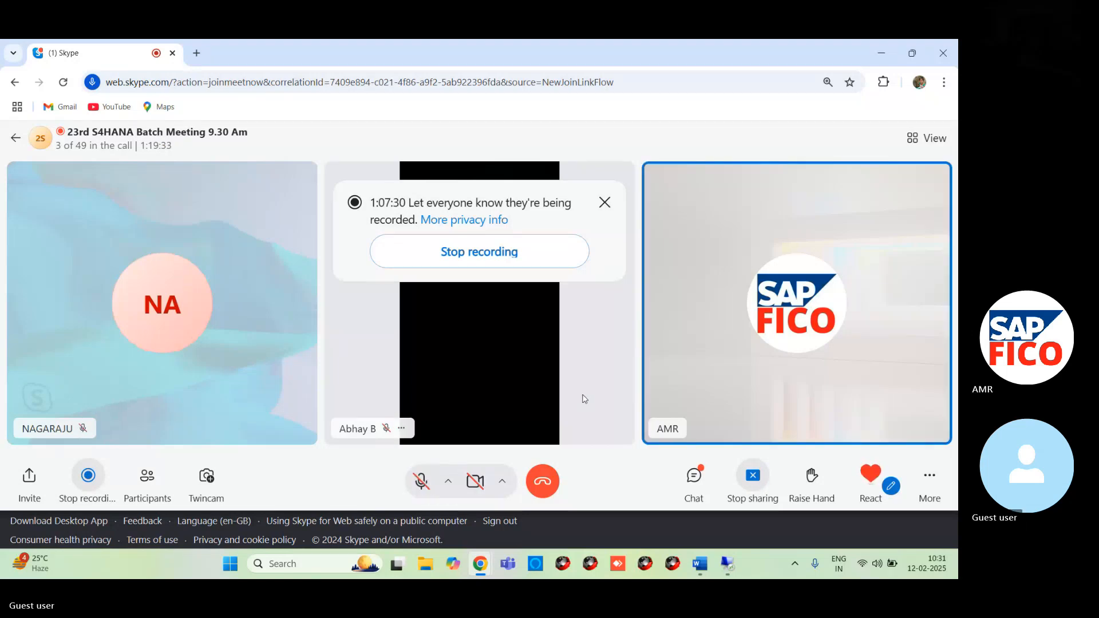
left_click(881, 52)
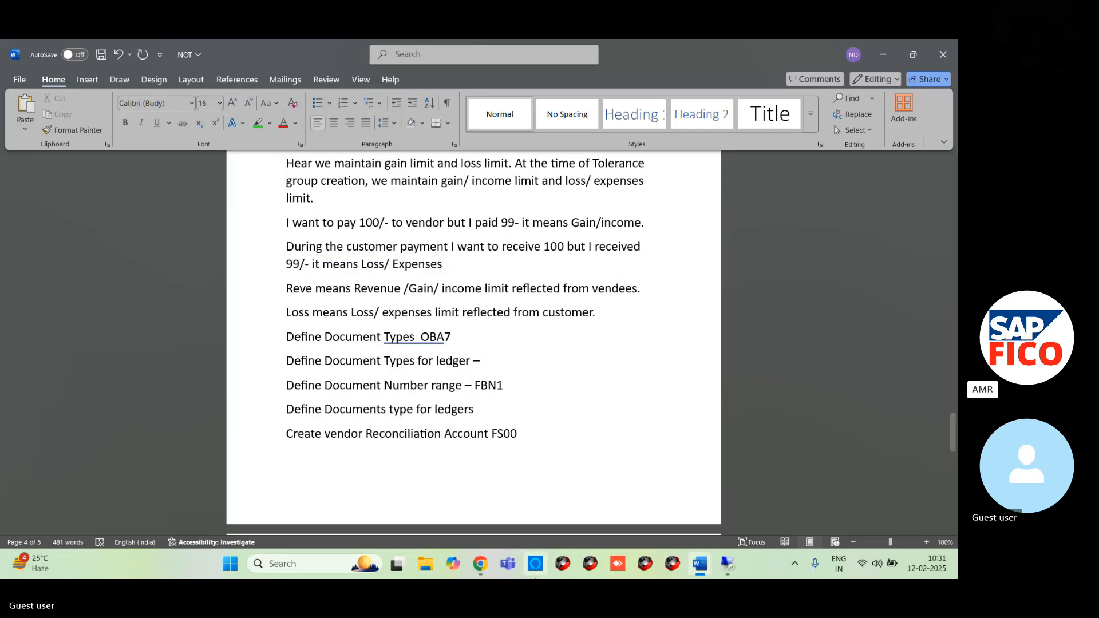
- Return to the remote SAP session and save the new G/L account 140000
mouse_move(722, 566)
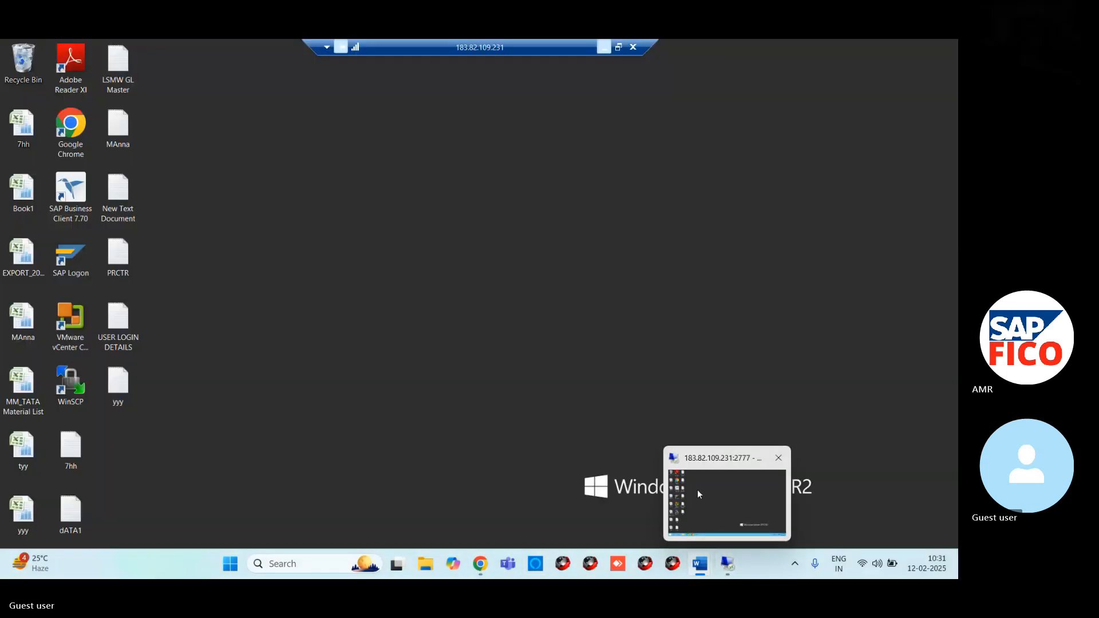
left_click(698, 489)
mouse_move(223, 574)
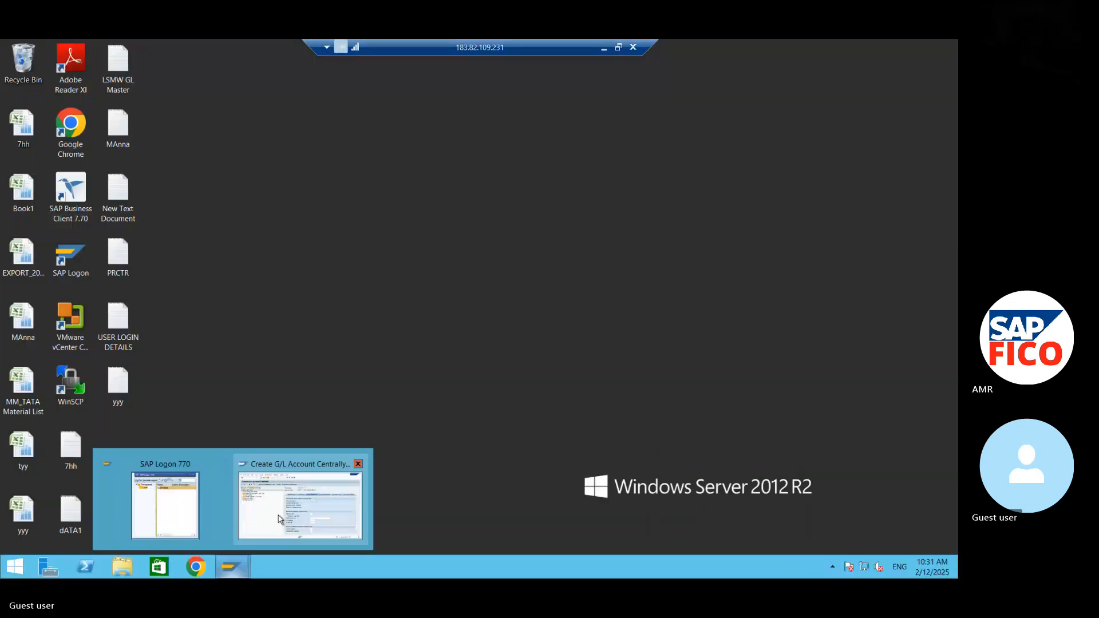
left_click(278, 515)
left_click(172, 78)
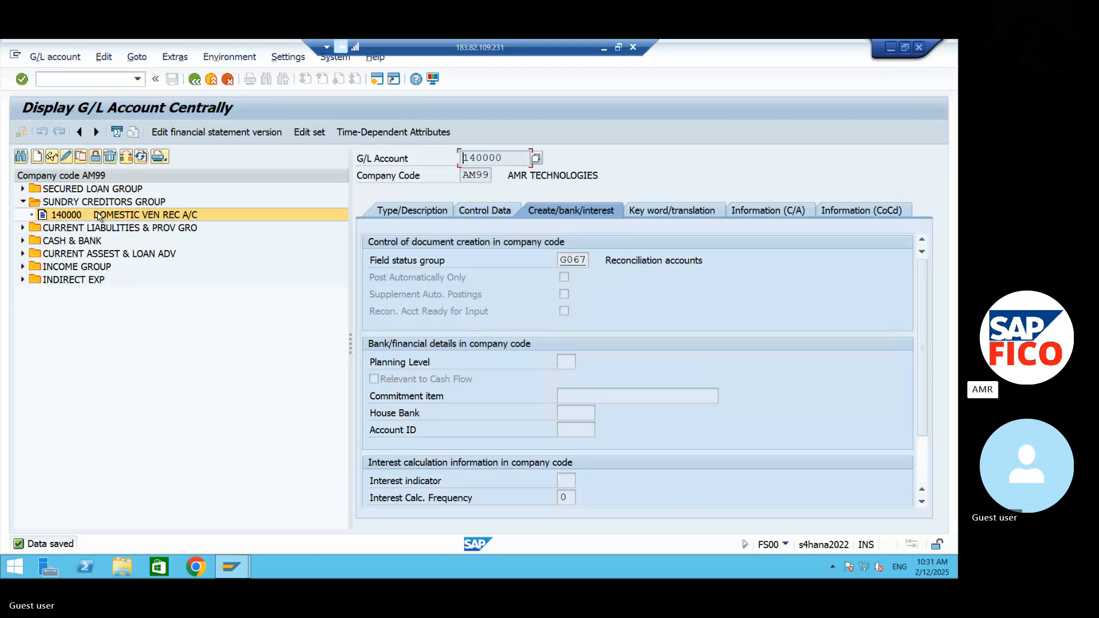
- Copy G/L account 140000 to a new account 140001 in company code AM99
left_click(78, 157)
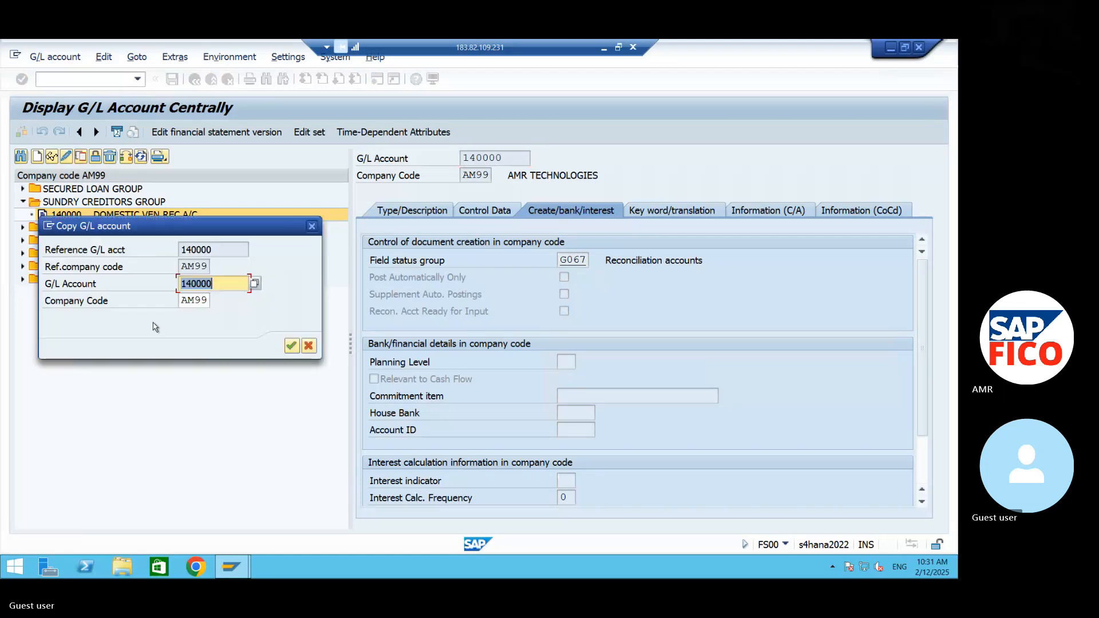
left_click(216, 289)
key("BackSpace")
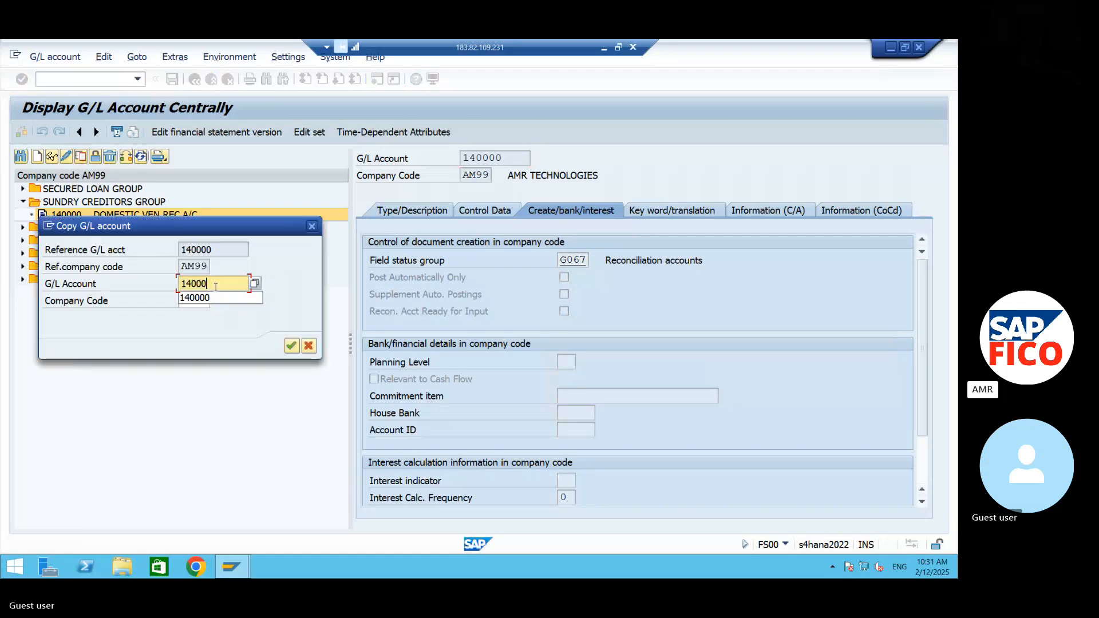
type("1")
key("Return")
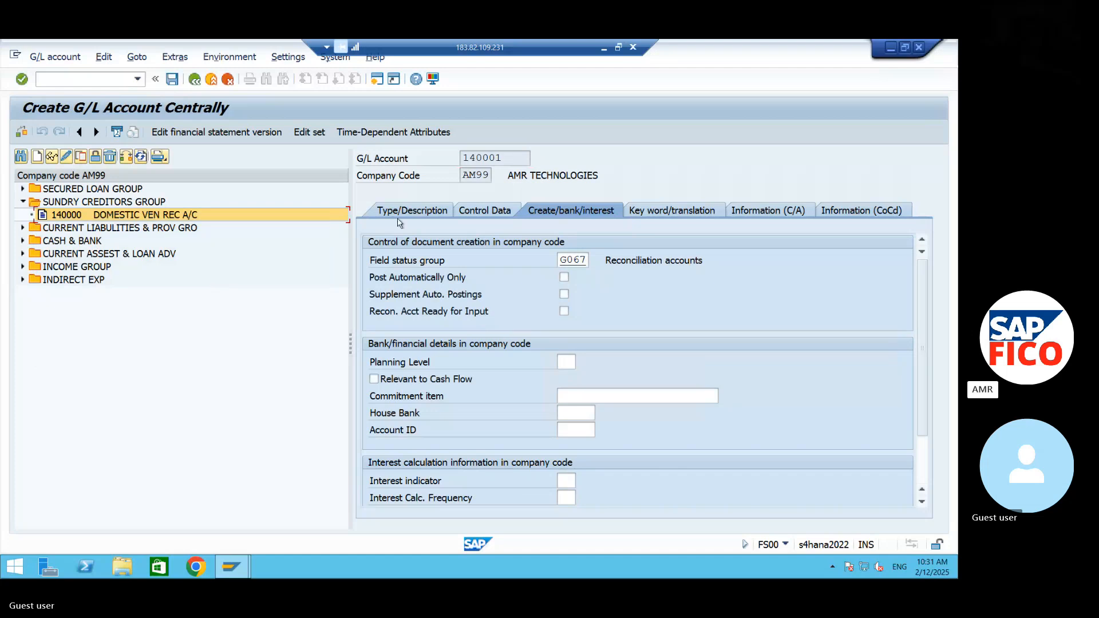
- Replace the short text of account 140001 with FOREIN VEN REC A/C
left_click(448, 207)
left_click_drag(682, 327, 560, 327)
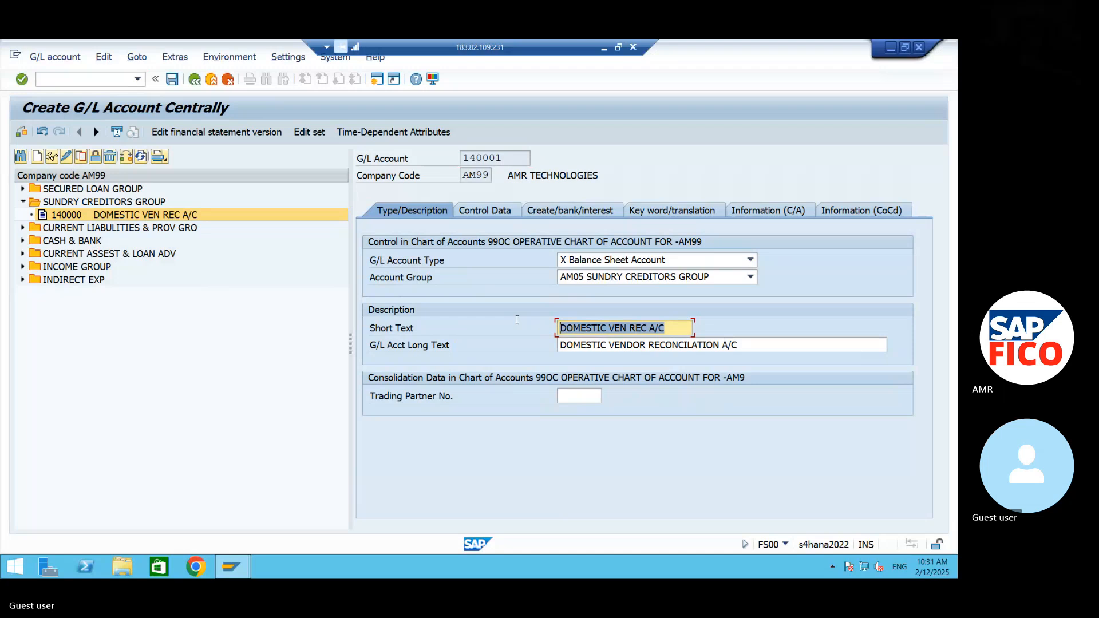
type("FORE")
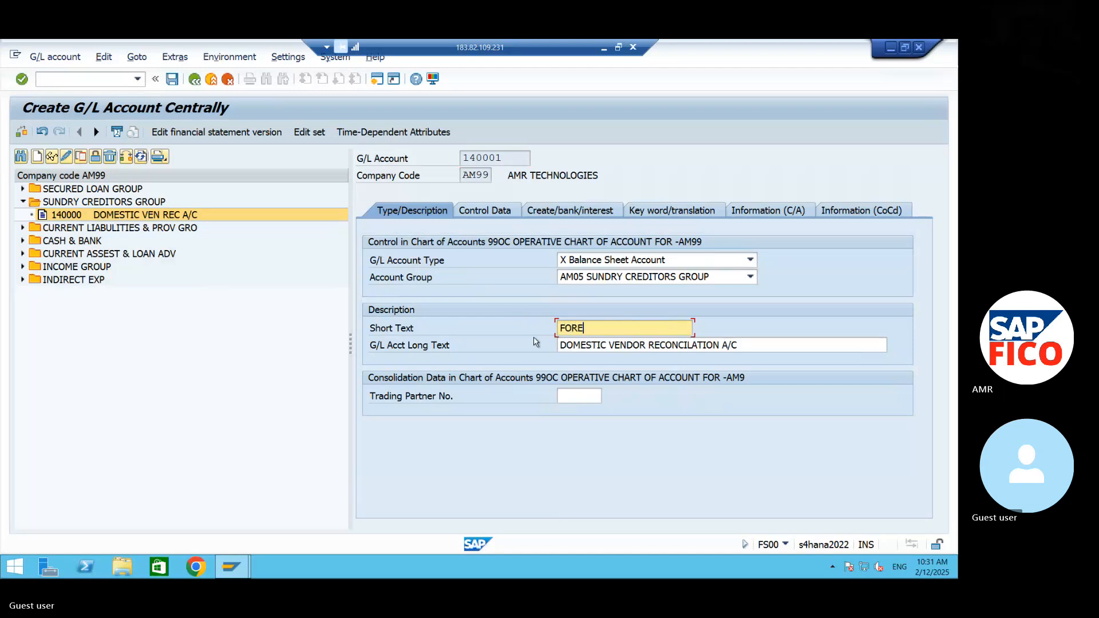
type("IN VEN REC A/C")
- Set the long text of account 140001 to FOREIGN VENDOR RECONCILATION A/C and save the account
key("Tab")
key("ctrl+a")
type("FOREI")
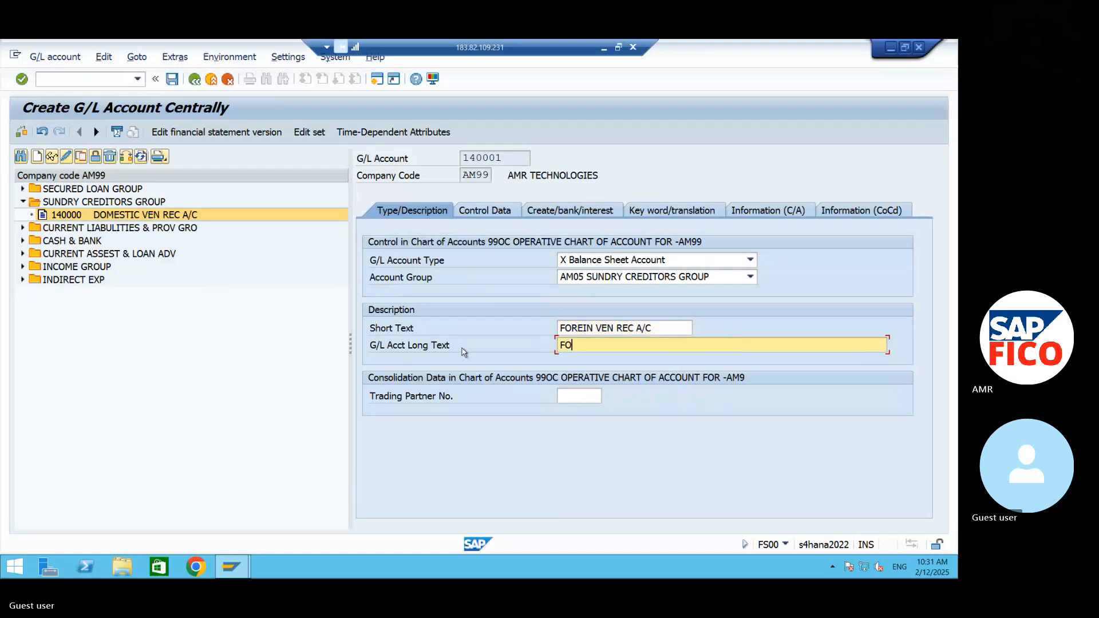
type("G")
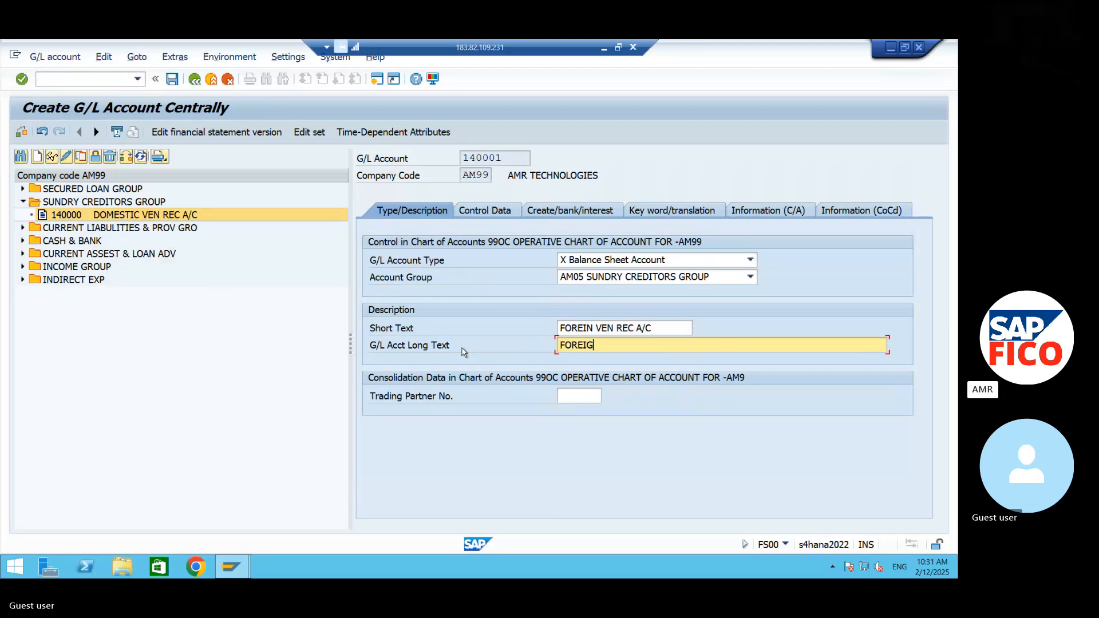
type("N VENDOR")
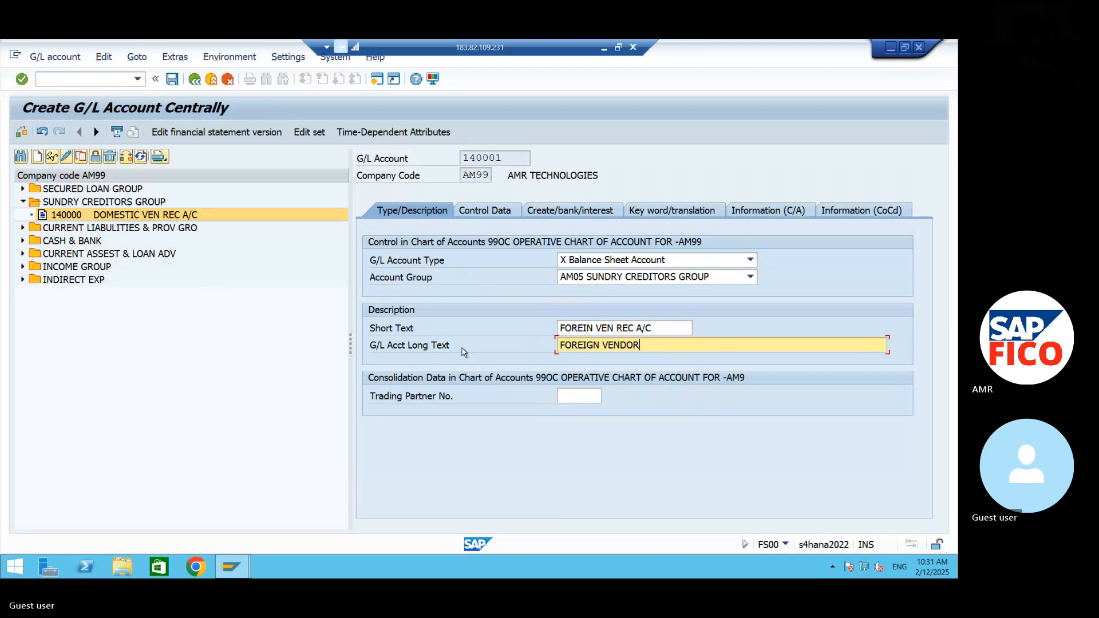
type(" RECONCILATION A/C")
left_click(170, 83)
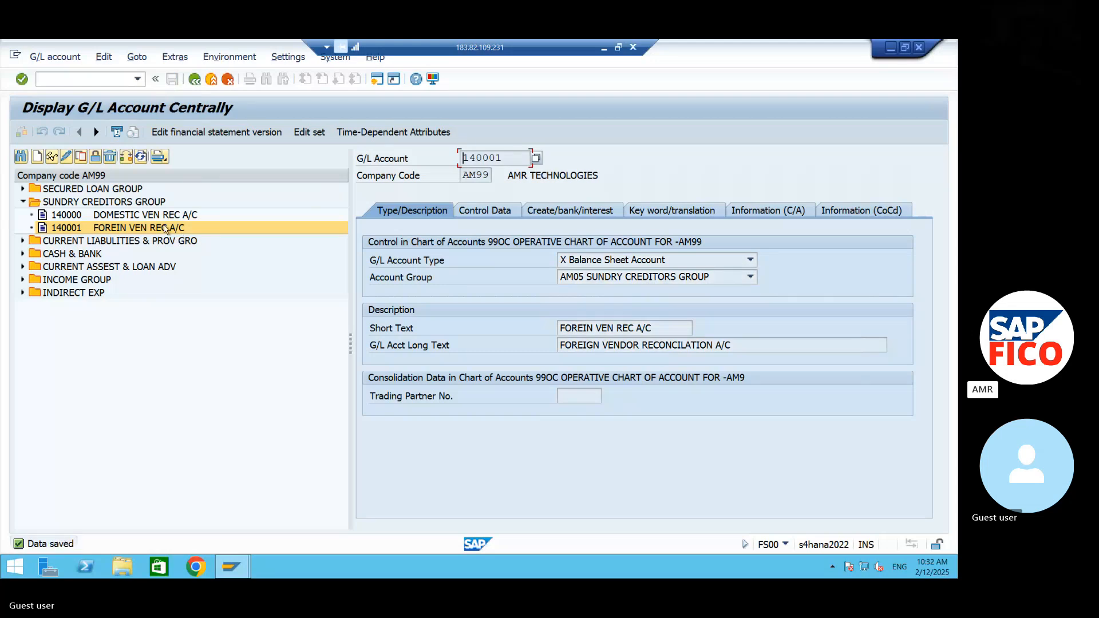
- Copy G/L account 140001 to a new account 140002 in company code AM99
left_click(78, 157)
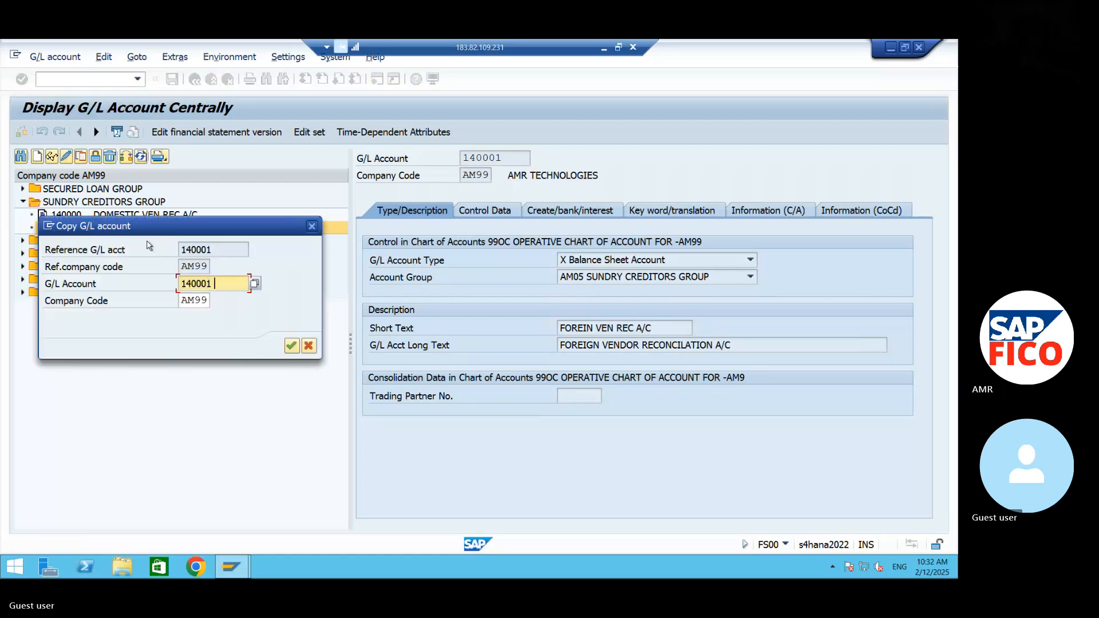
key("BackSpace")
type("2")
key("Return")
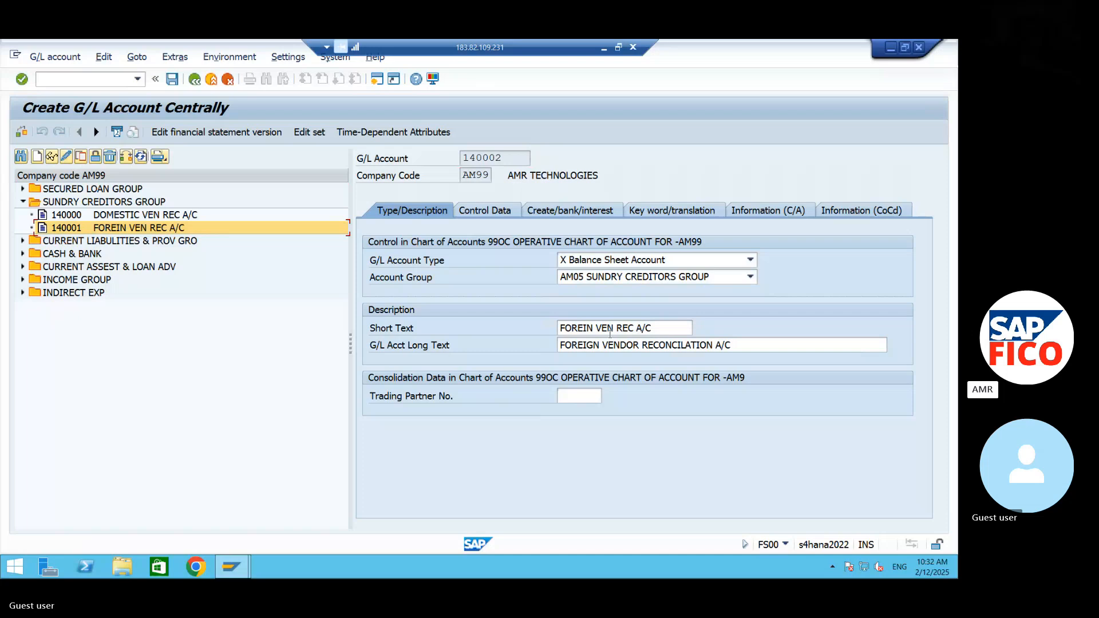
- Replace the short text of account 140002 with INVENT VEN REC A/C
left_click_drag(677, 329, 536, 335)
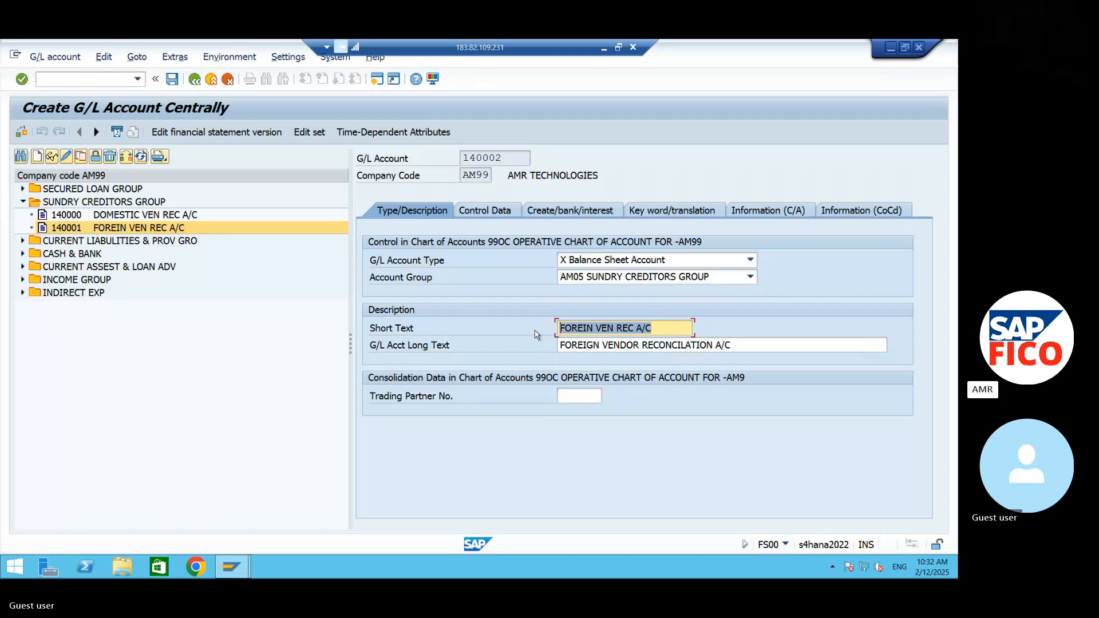
type("INVE")
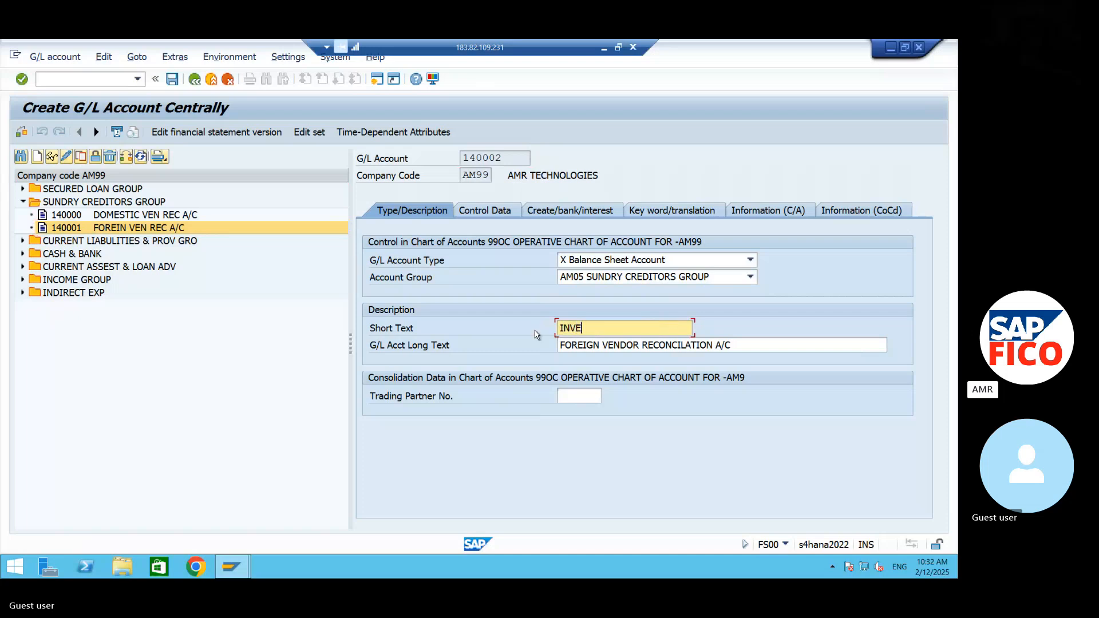
type("NT VEN REVC")
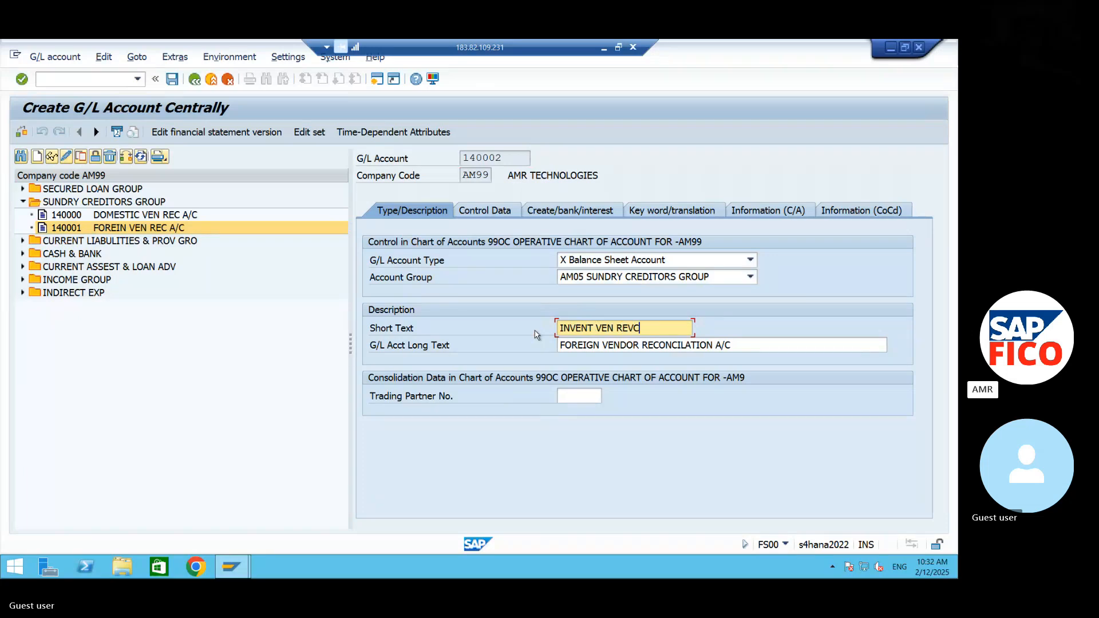
key("BackSpace")
key("BackSpace")
type("C A/C")
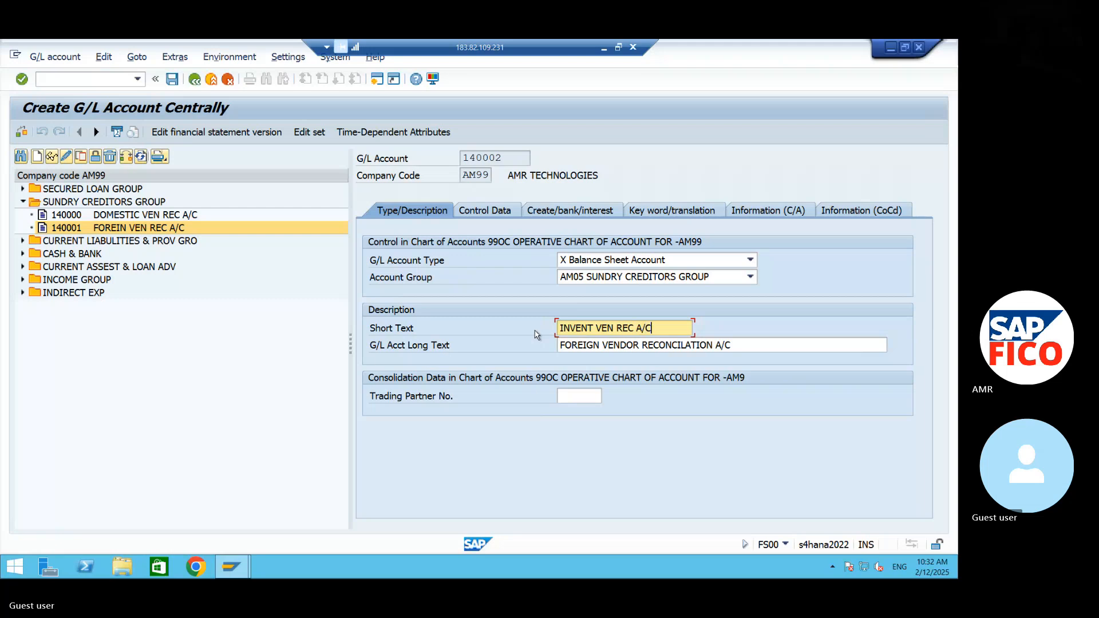
- Set the long text of account 140002 to INVENTORY VENDOR RECONCILATION A/C and save the account
key("Tab")
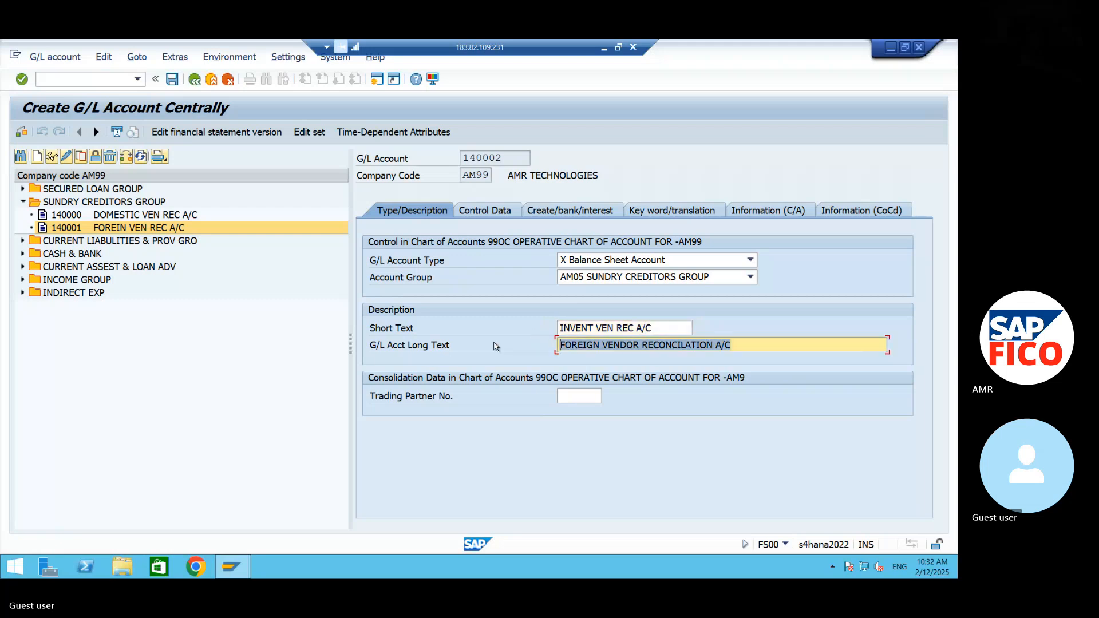
type("INVEN")
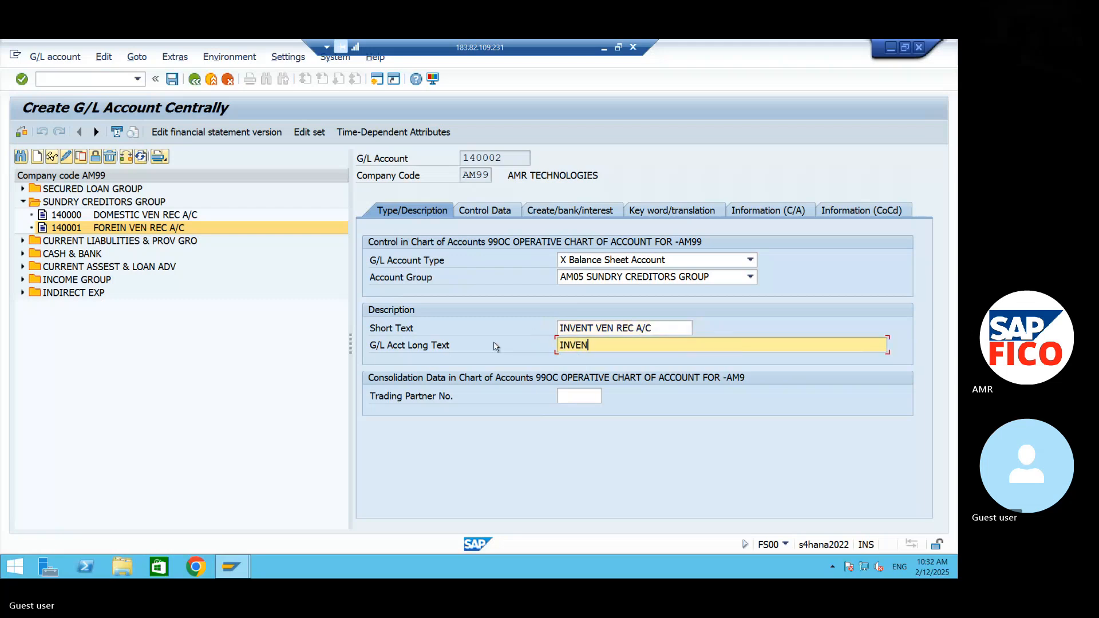
type("TORY VENDOR RECONCILAT")
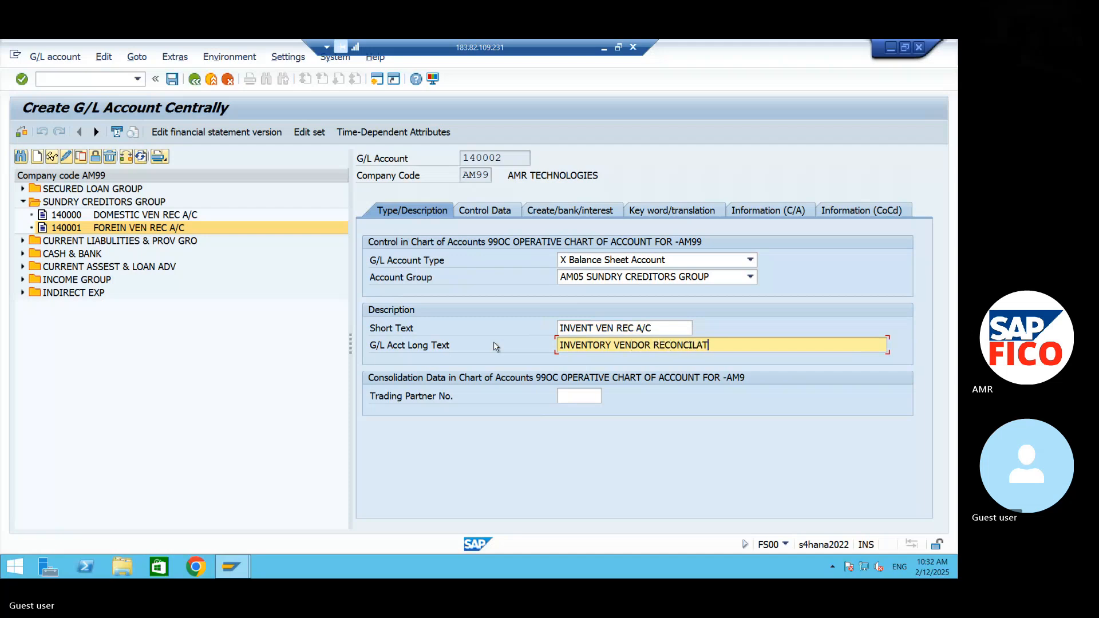
type("ION A/C")
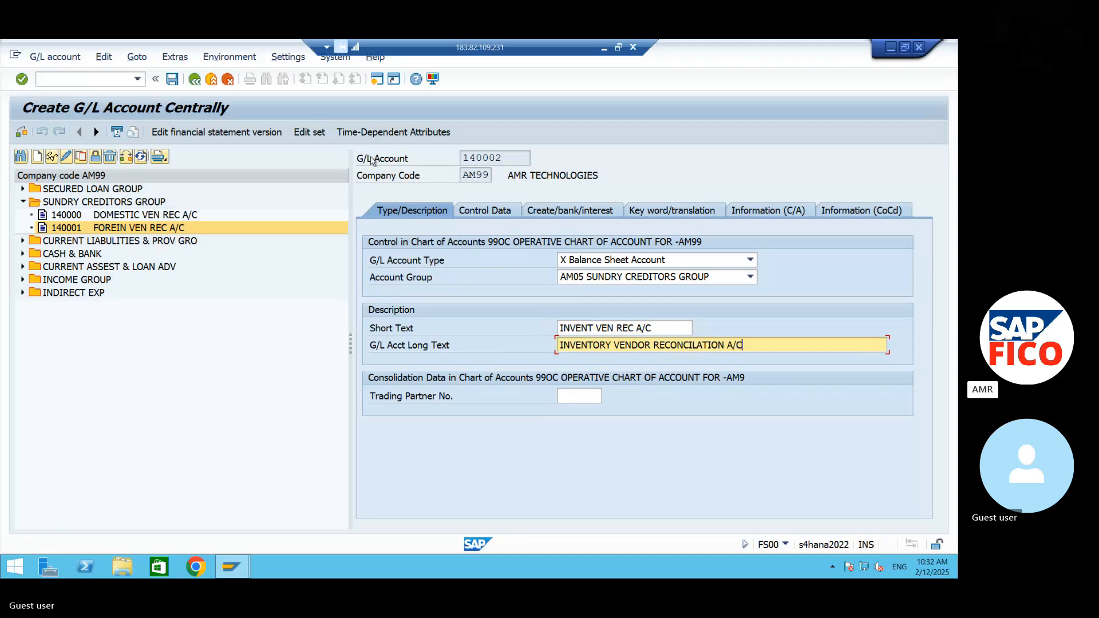
left_click(171, 79)
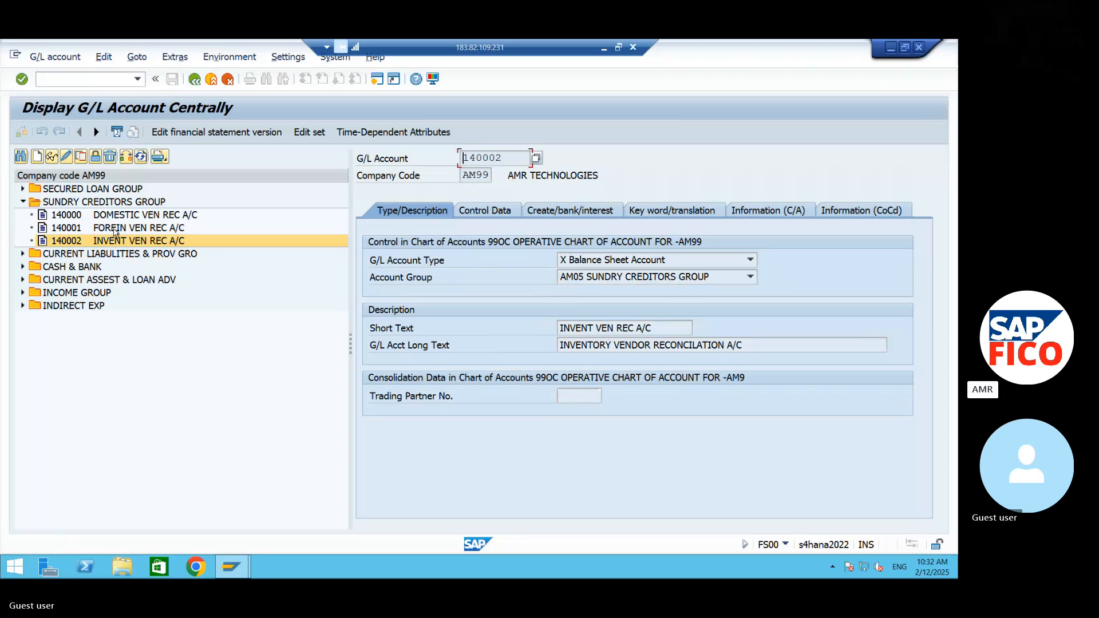
- Copy G/L account 140002 to a new account 140003 in company code AM99
left_click(81, 157)
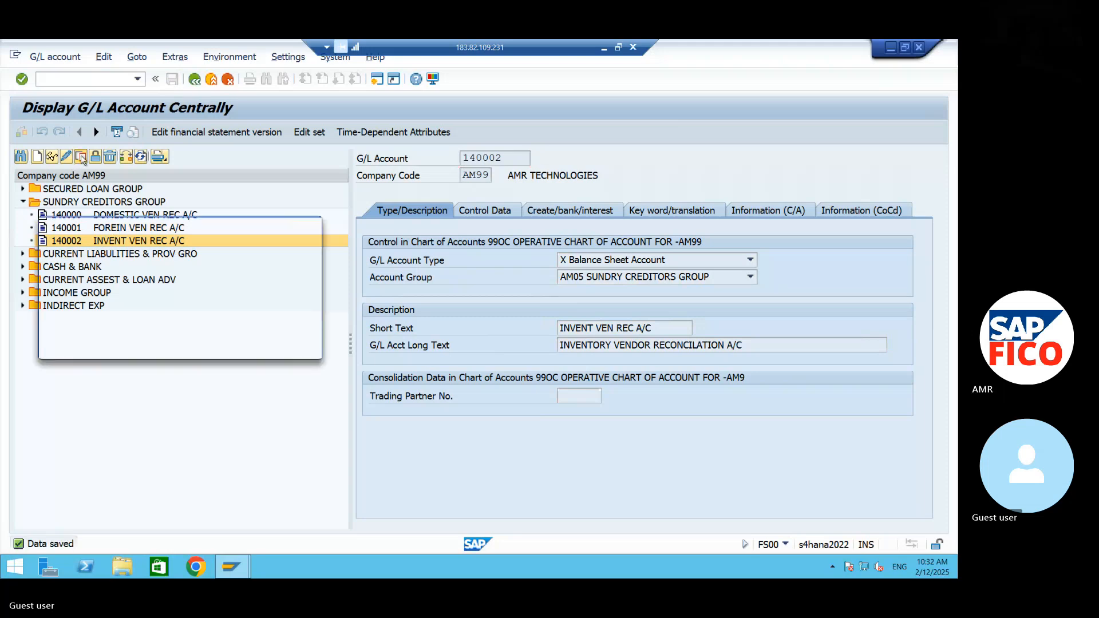
type("140003")
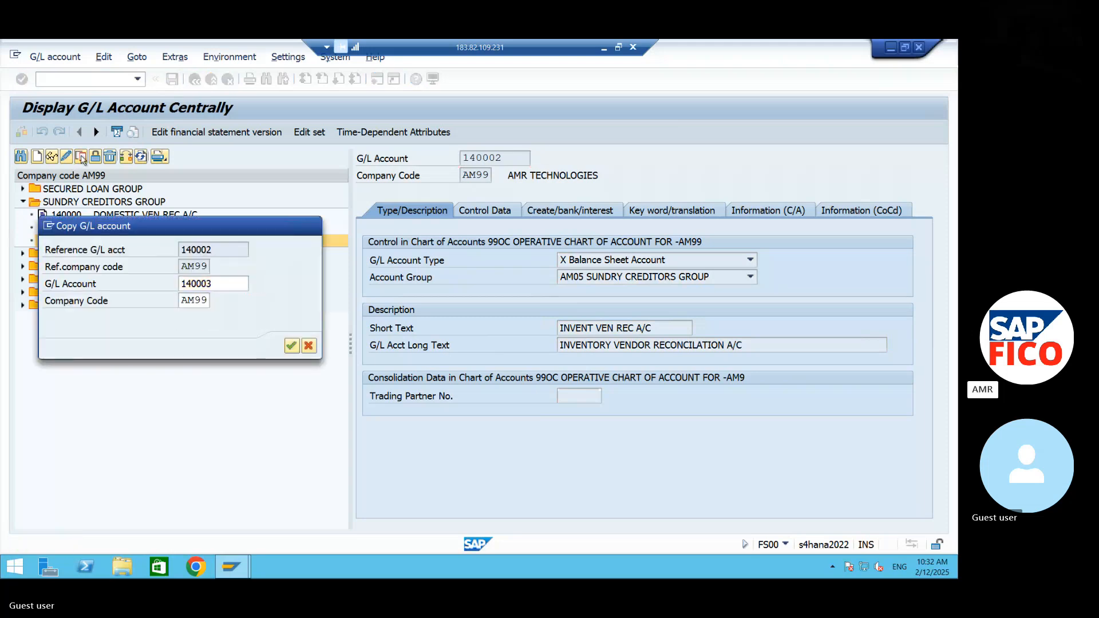
key("Return")
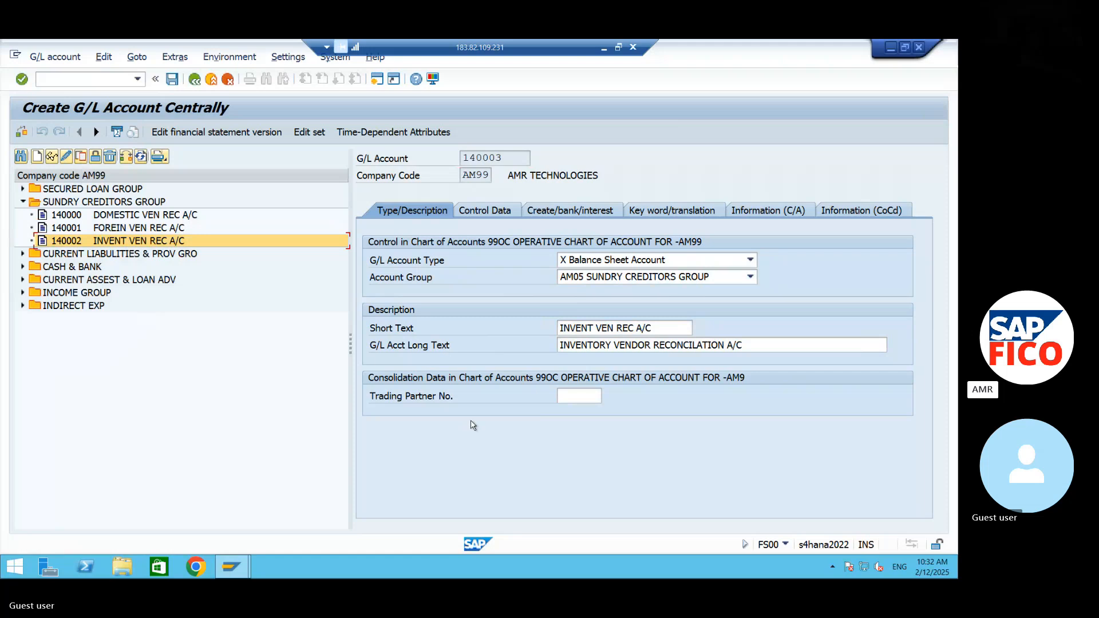
- Replace the short text of account 140003 with SERVICE VEN REC A/C
type("SERVIC")
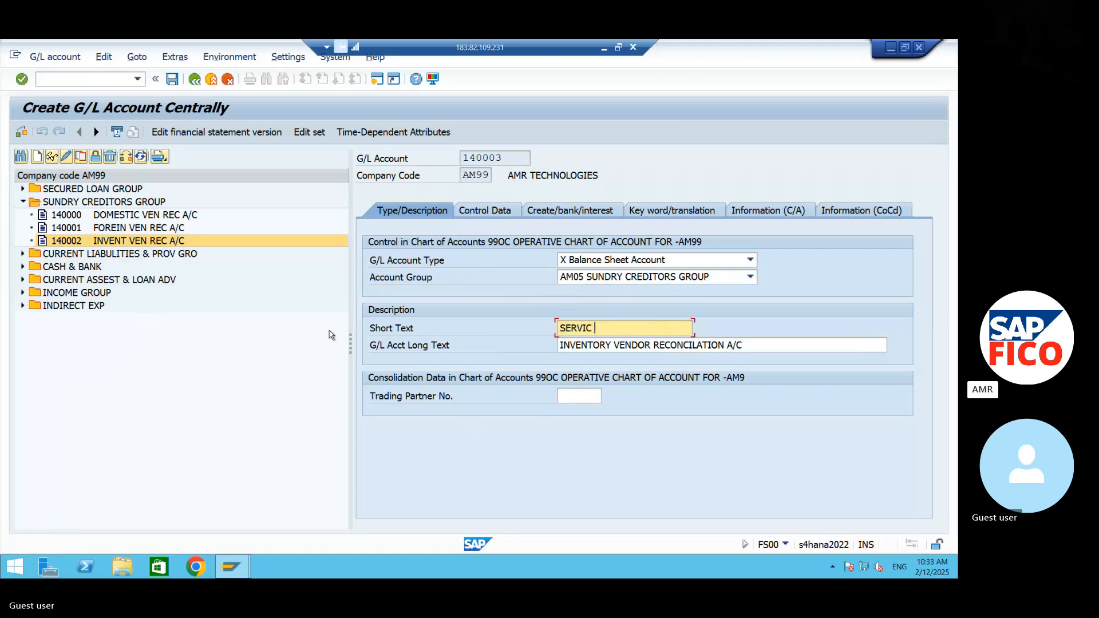
type(" E VEN REC A")
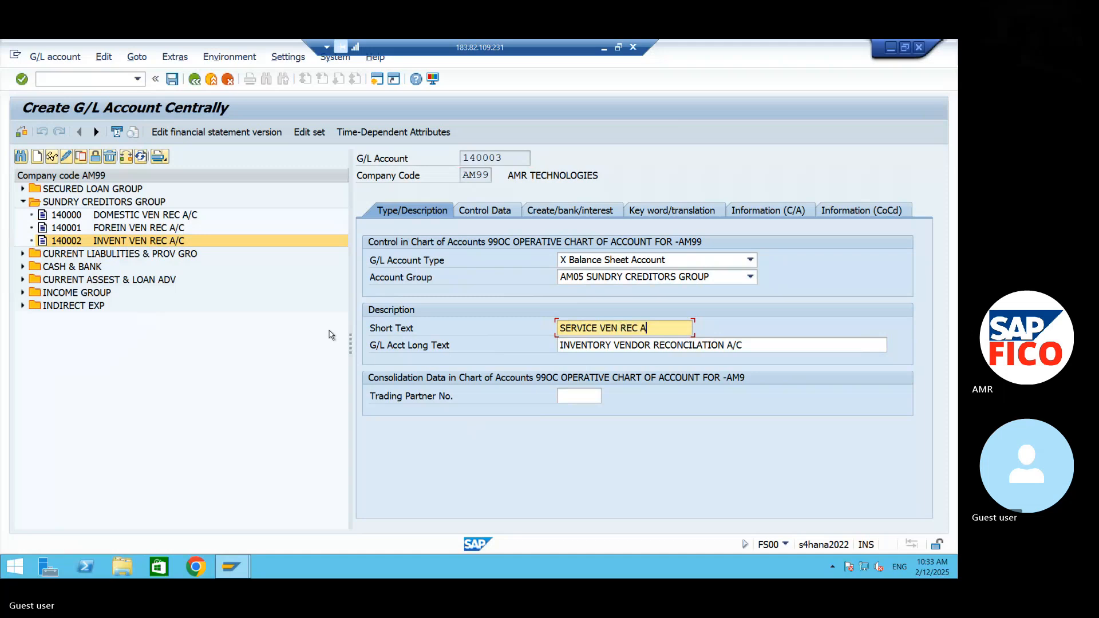
type("/C")
key("Tab")
- Set the long text of account 140003 to SERVICE VENDOR RECONCILATION A/C and save the account
type("SE")
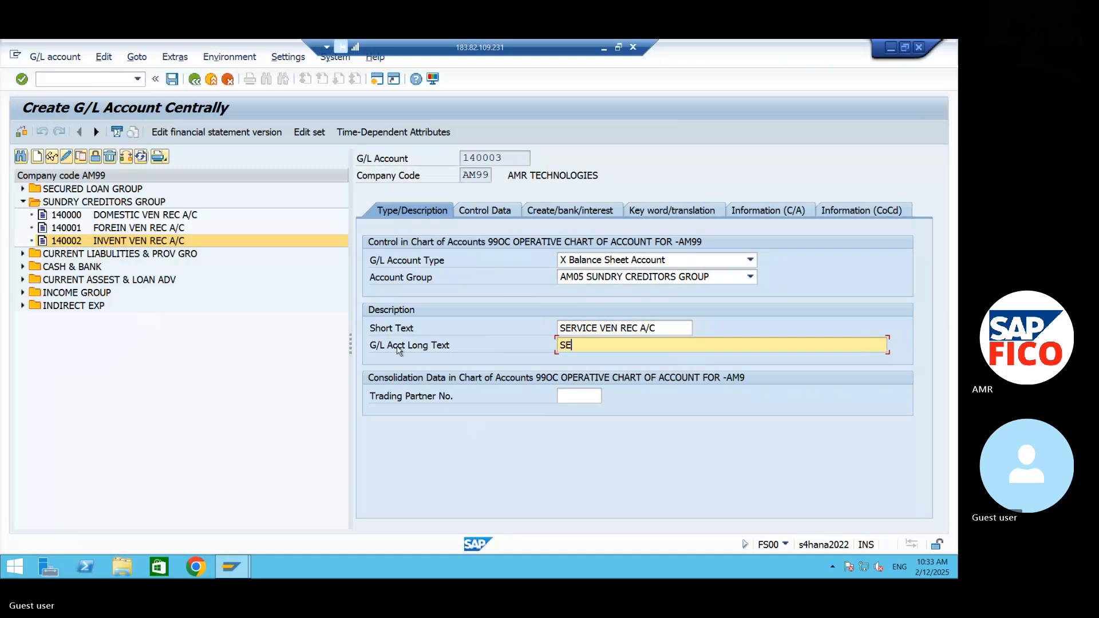
type("RVICE VENDOR RECONCILA")
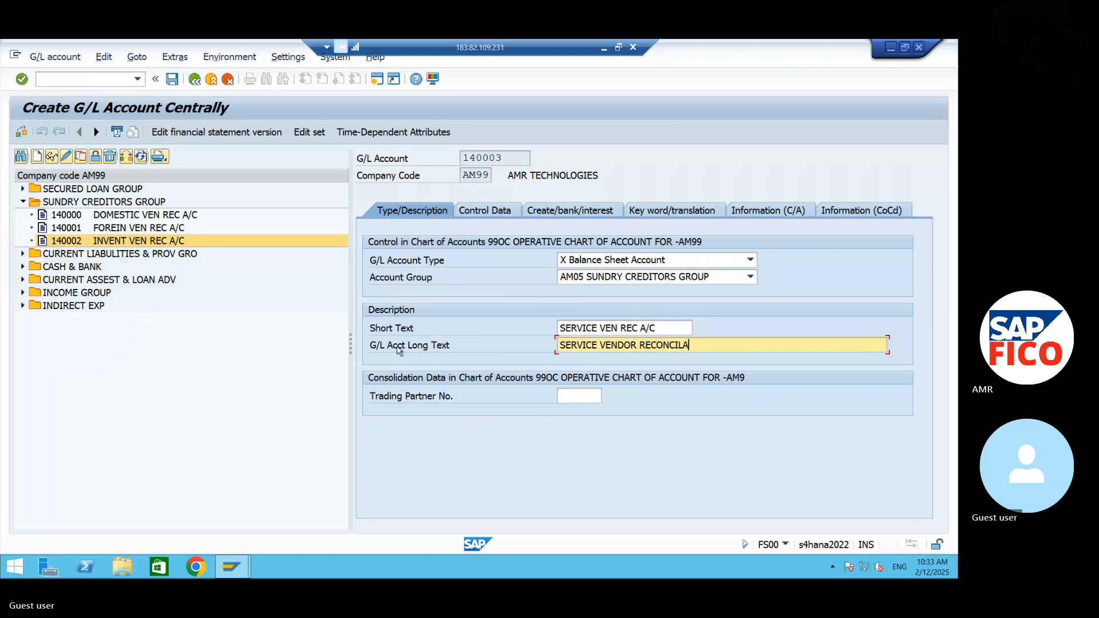
type("TION A/C")
left_click(173, 80)
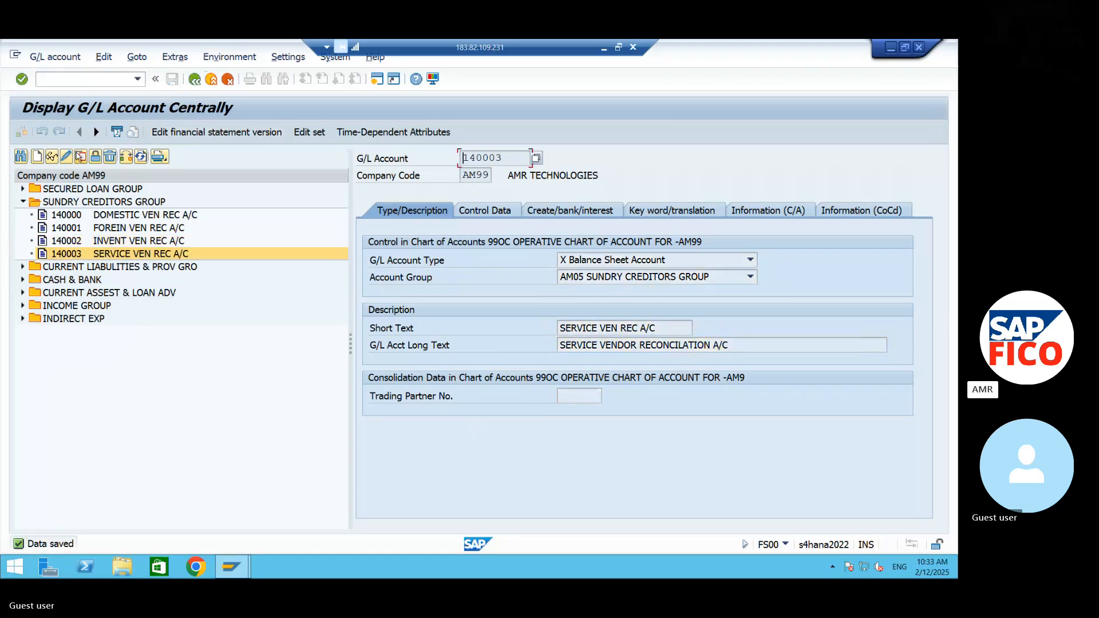
- Copy G/L account 140003 to a new account 140004 in company code AM99
left_click(80, 157)
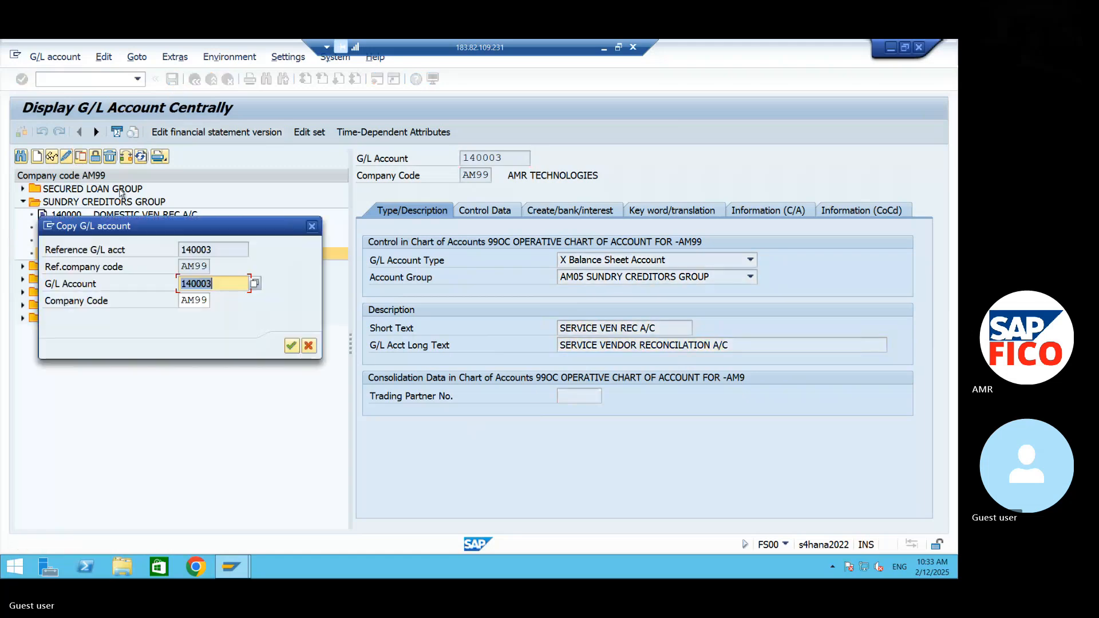
key("BackSpace")
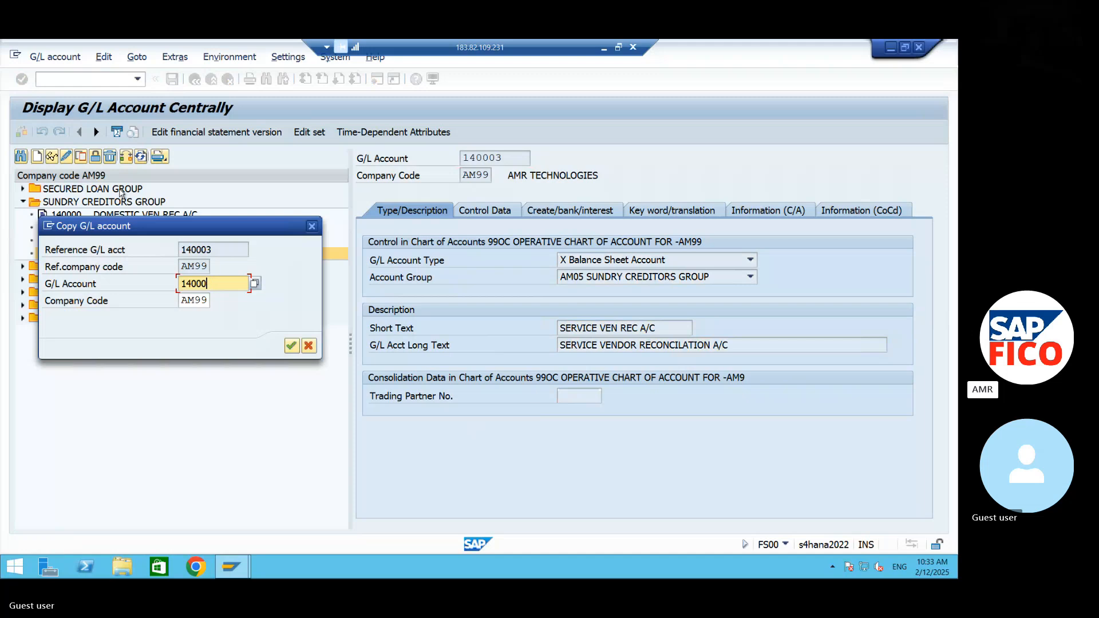
type("4")
key("Return")
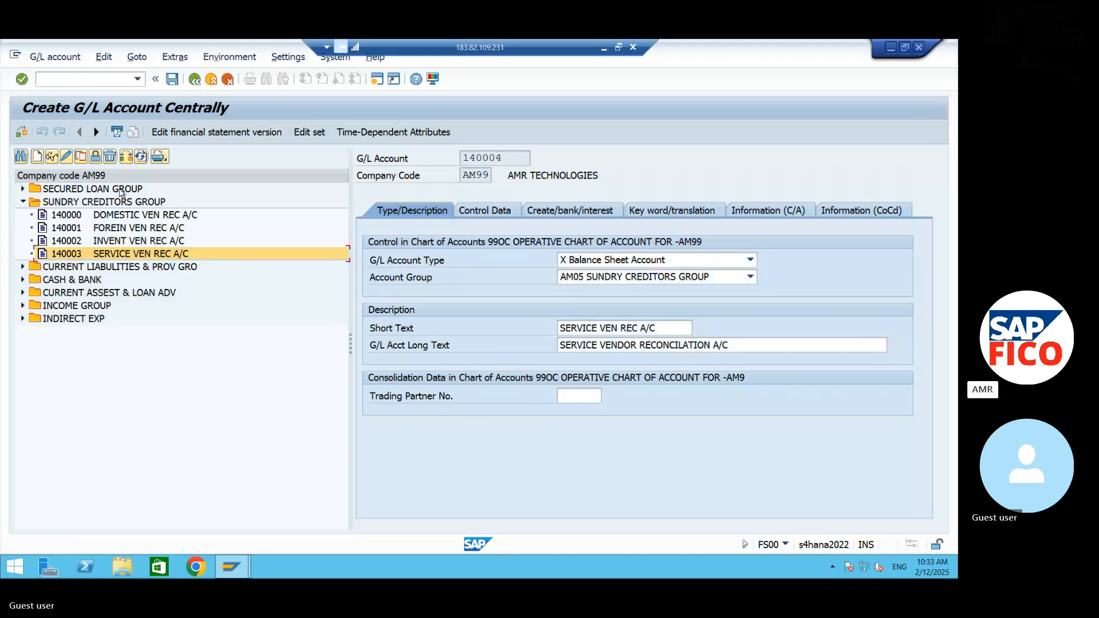
- Replace the short text of account 140004 with ONETIME VEN REC A/C
triple_click(672, 322)
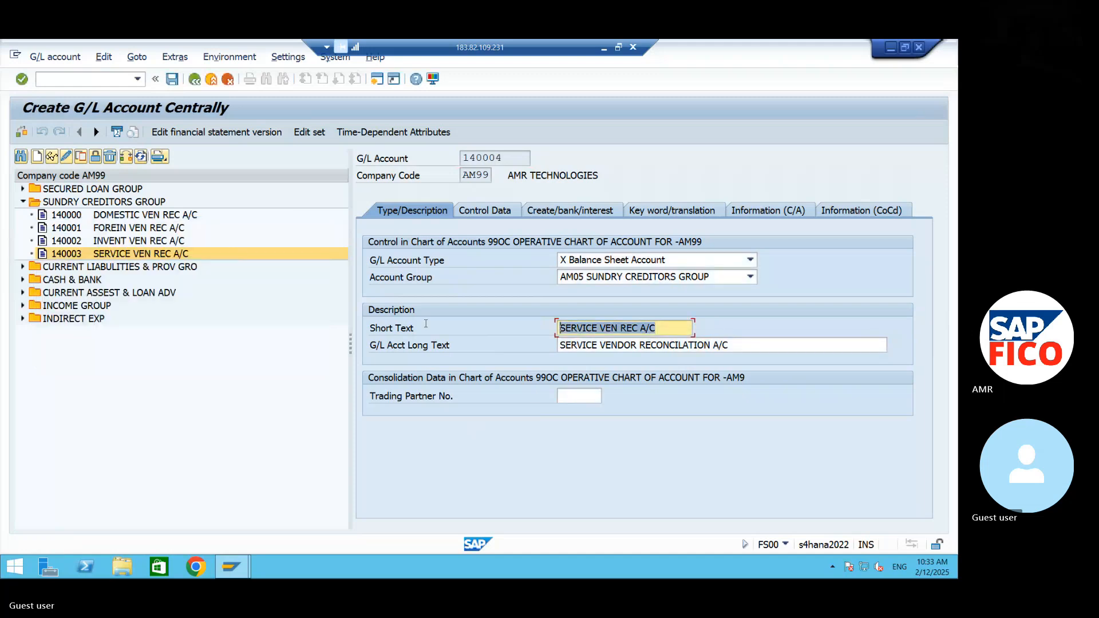
type("ONE")
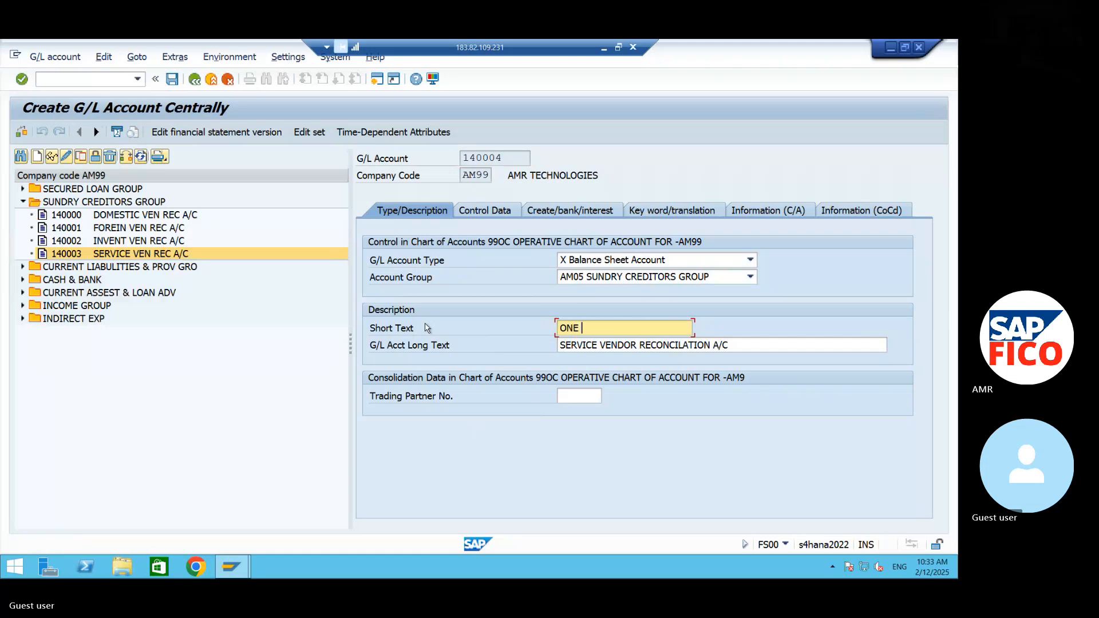
type("TIM")
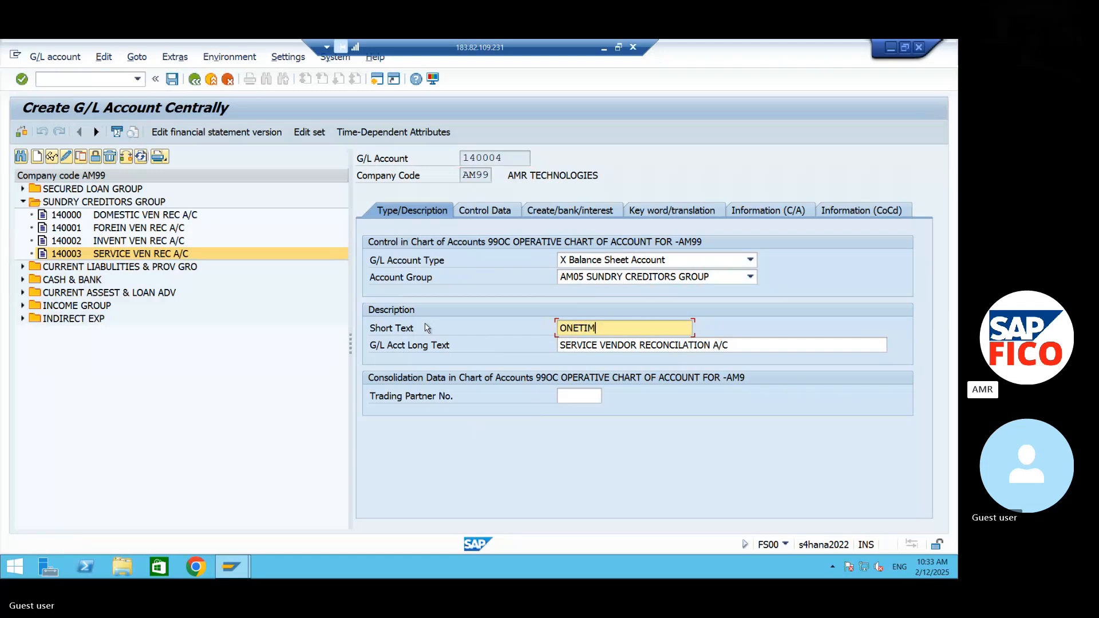
type("E VEN ")
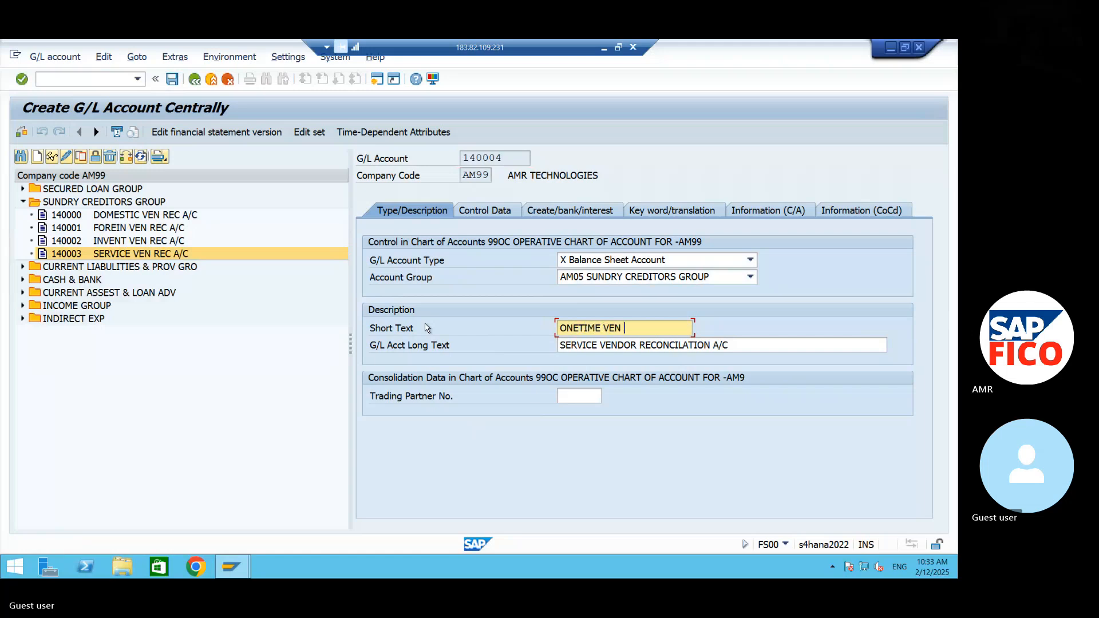
type("RECA")
key("BackSpace")
type("A/C")
key("Tab")
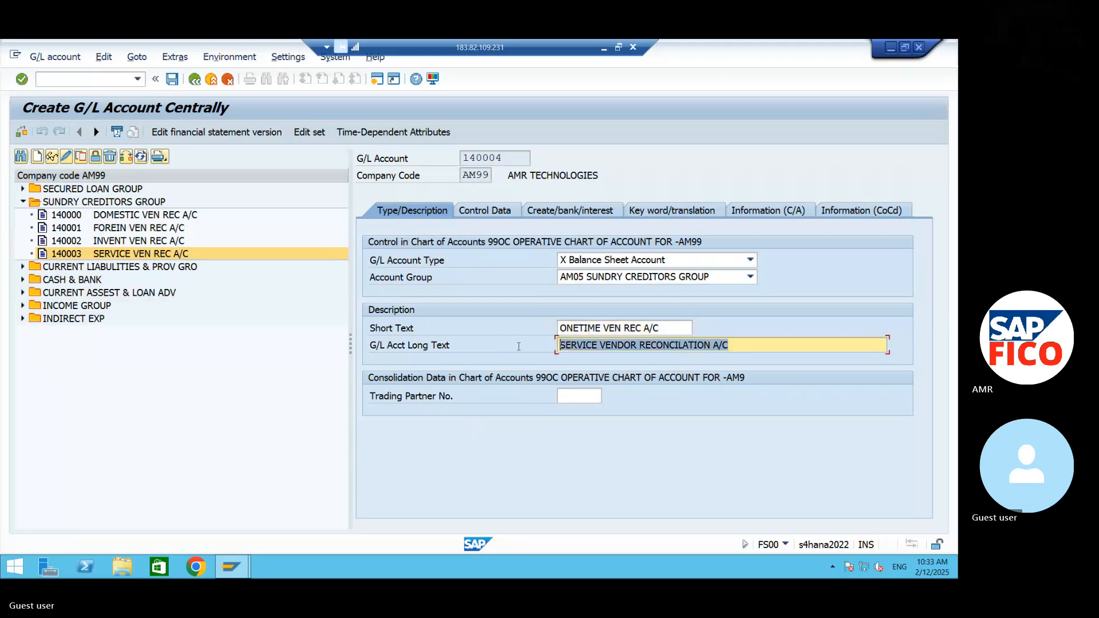
- Set the long text of account 140004 to ONE TIME VENDOR RECONCILATION A/C and save the account
type("ONE T")
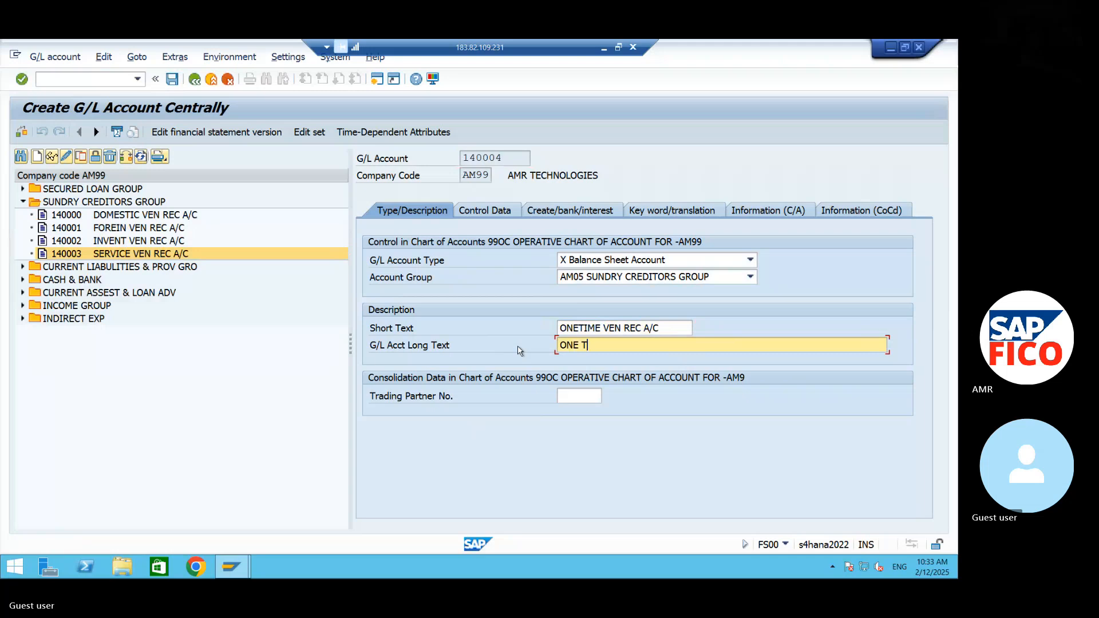
type("IME VENDOR RECONC")
type("ILATION A")
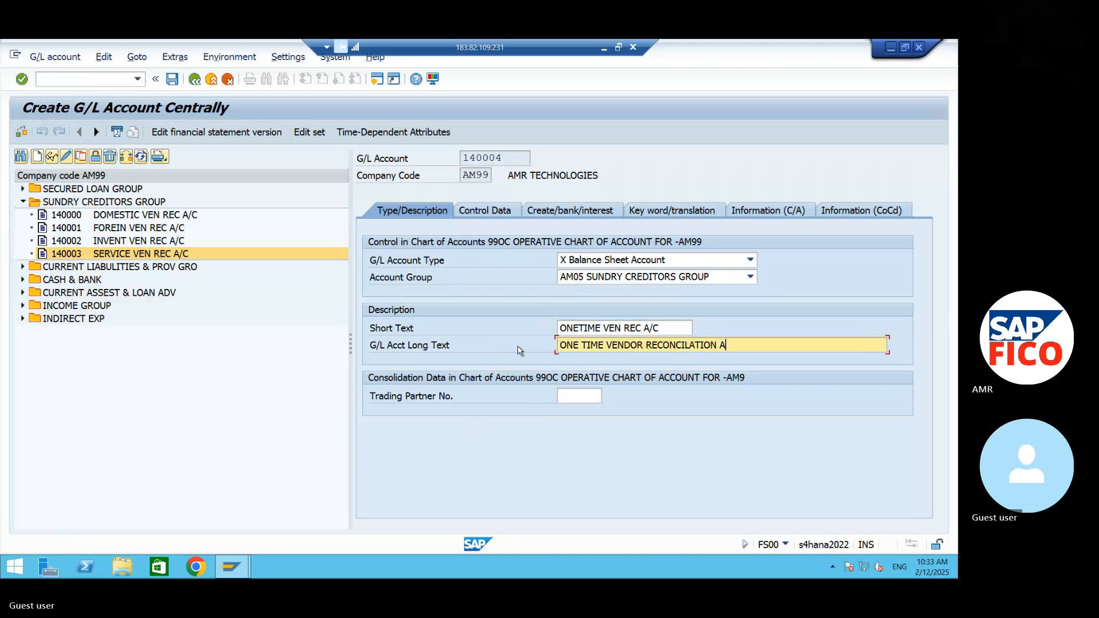
type("/C")
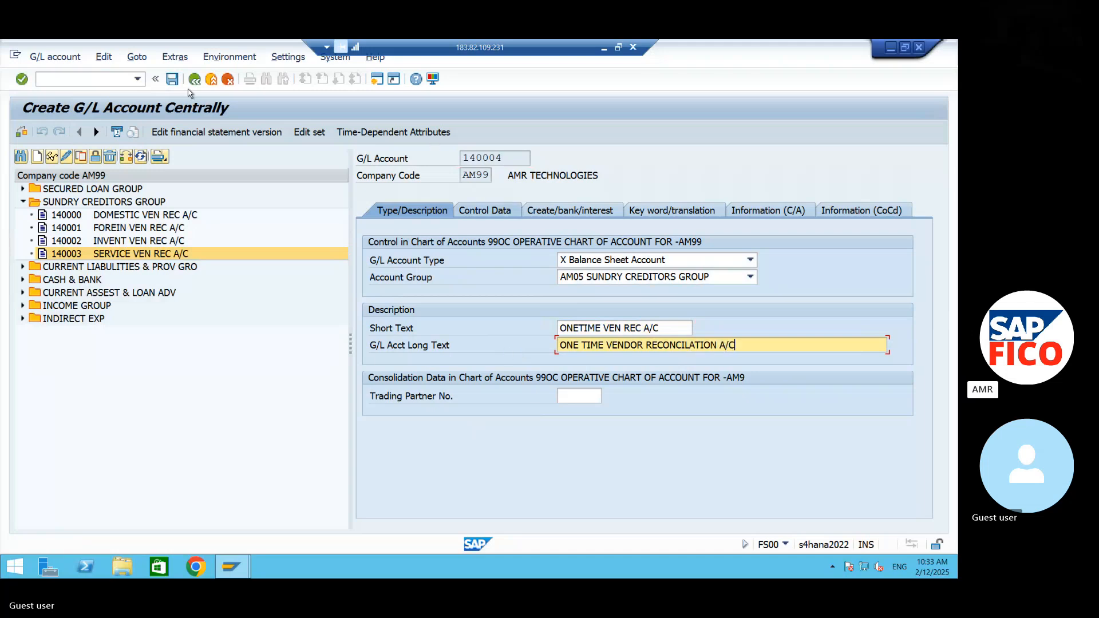
left_click(172, 78)
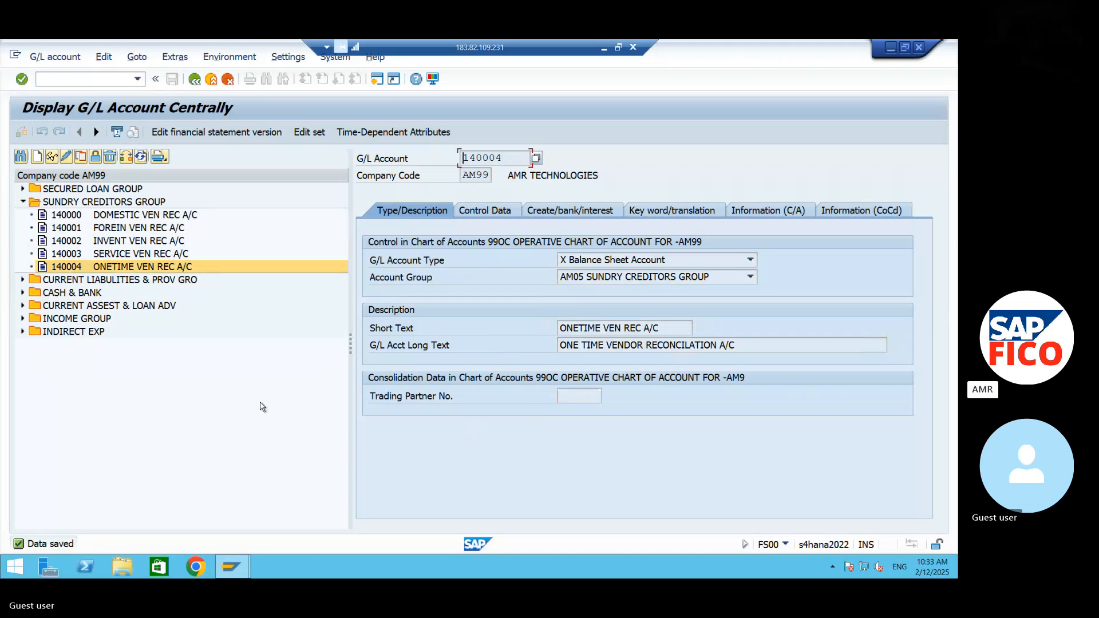
- Leave the remote SAP session and switch to the NOT notes document in Word
left_click(98, 77)
left_click(890, 47)
left_click(603, 48)
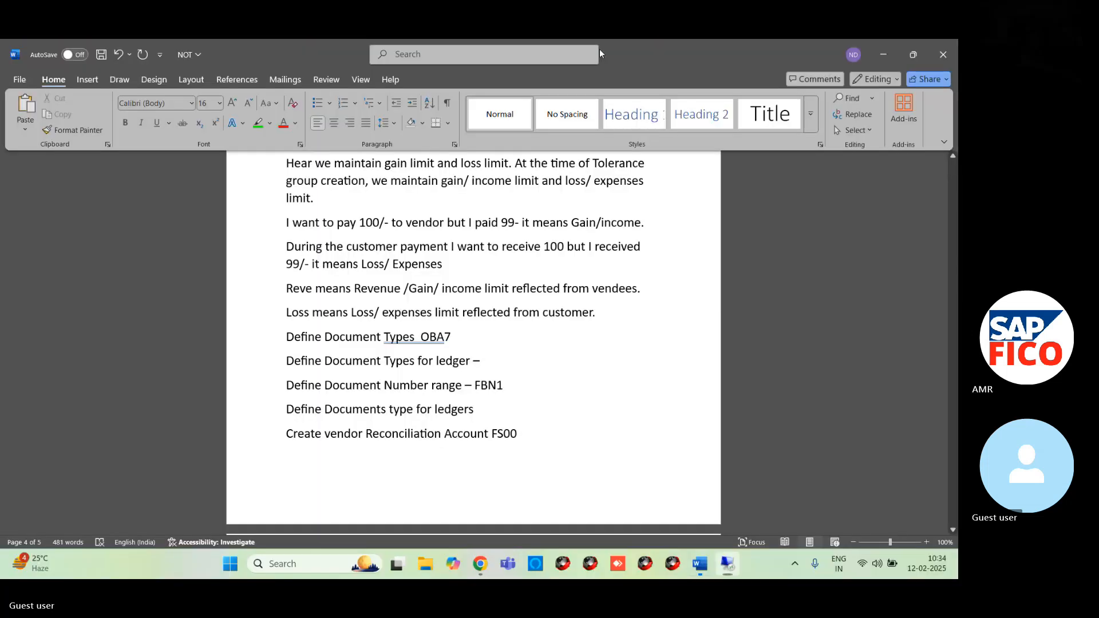
left_click(897, 49)
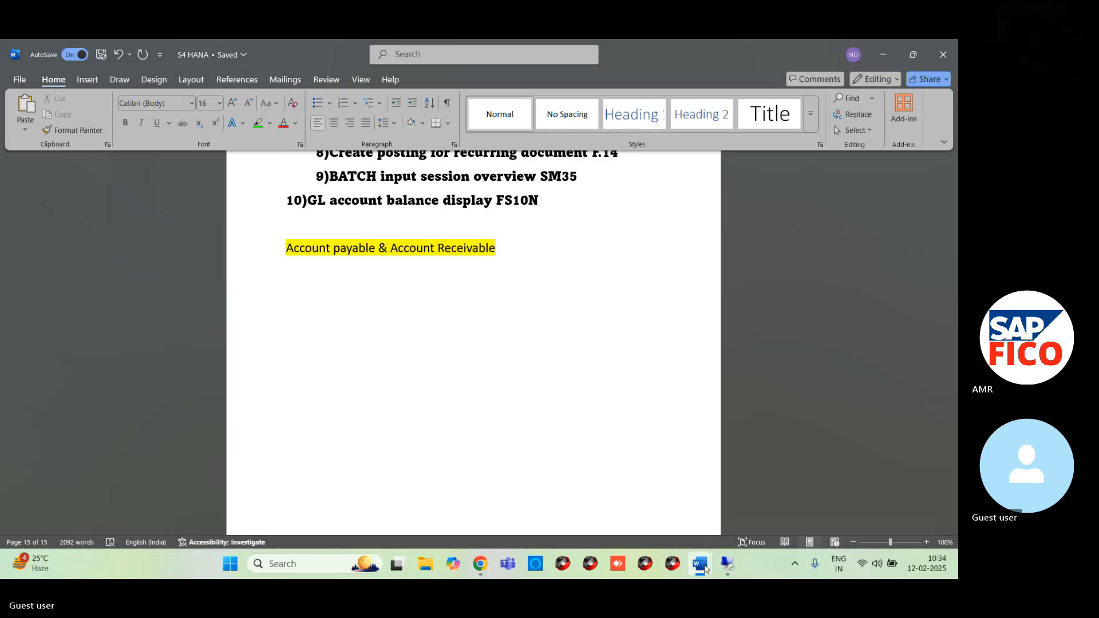
mouse_move(700, 564)
left_click(664, 456)
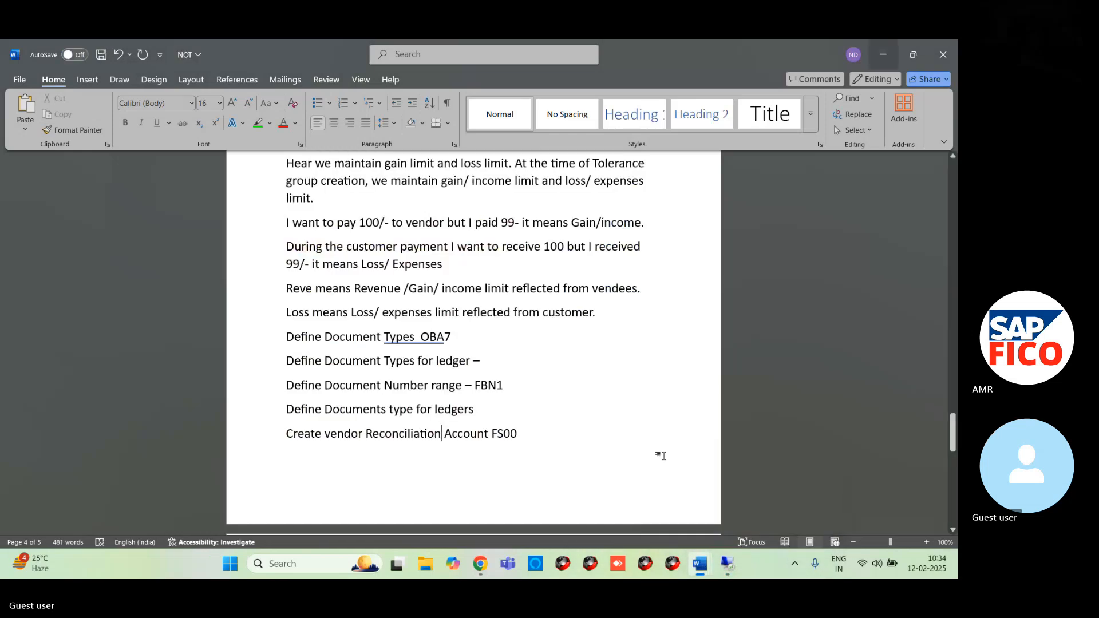
- Add the line "VENDOR Invoice Posting FB60" below "Create vendor Reconciliation Account FS00" in the notes
left_click(525, 433)
key("Return")
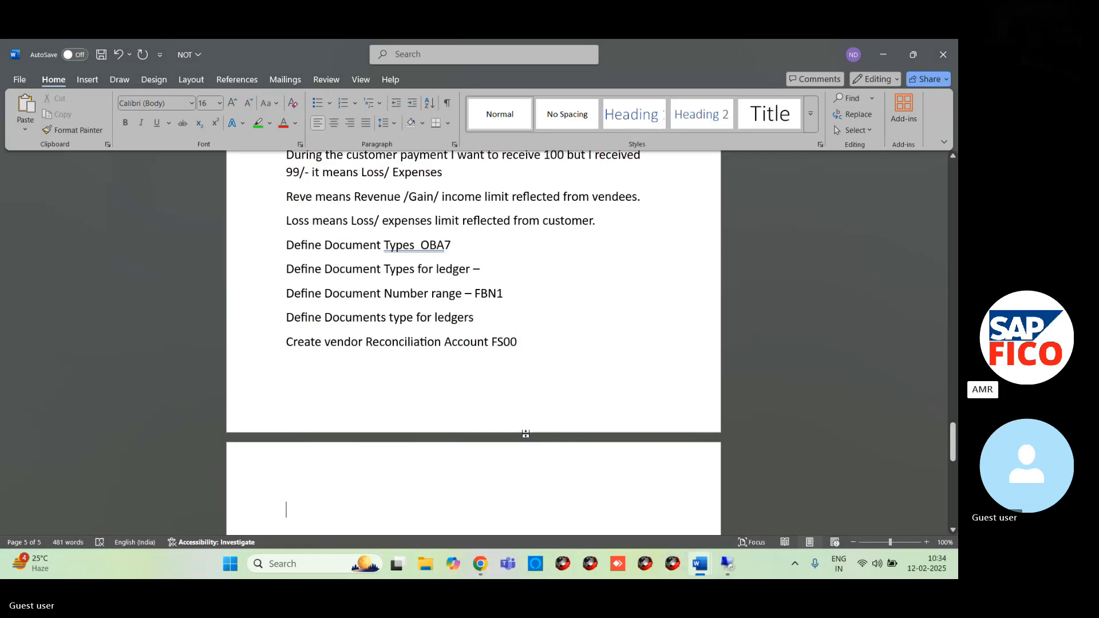
type("VENDOR i")
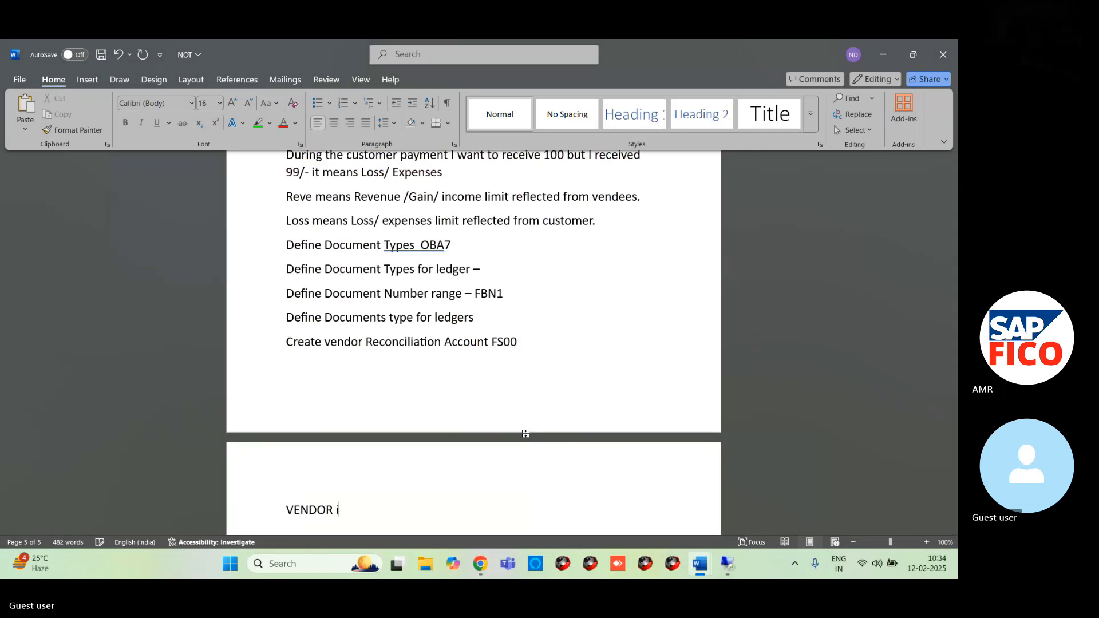
type("NVOICE pOSTING FB60")
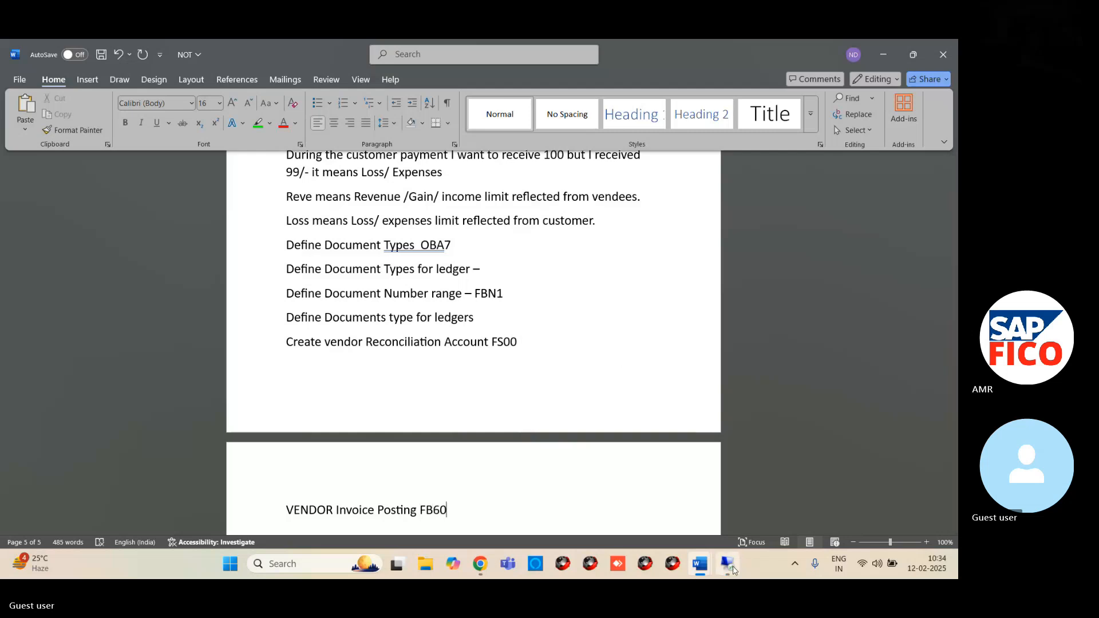
left_click(727, 562)
mouse_move(246, 572)
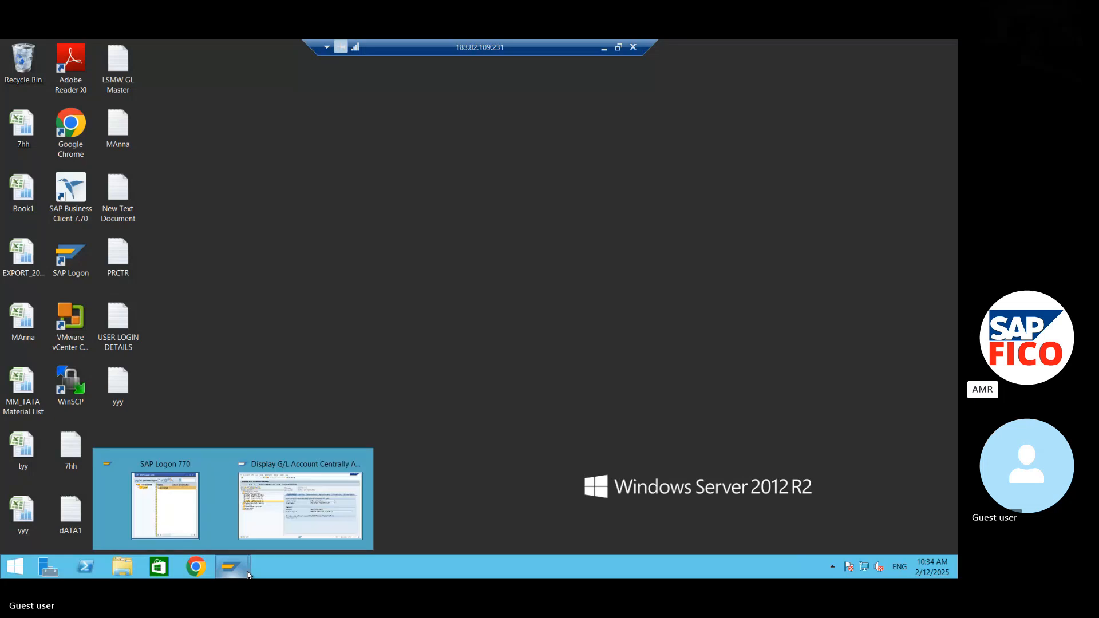
left_click(271, 510)
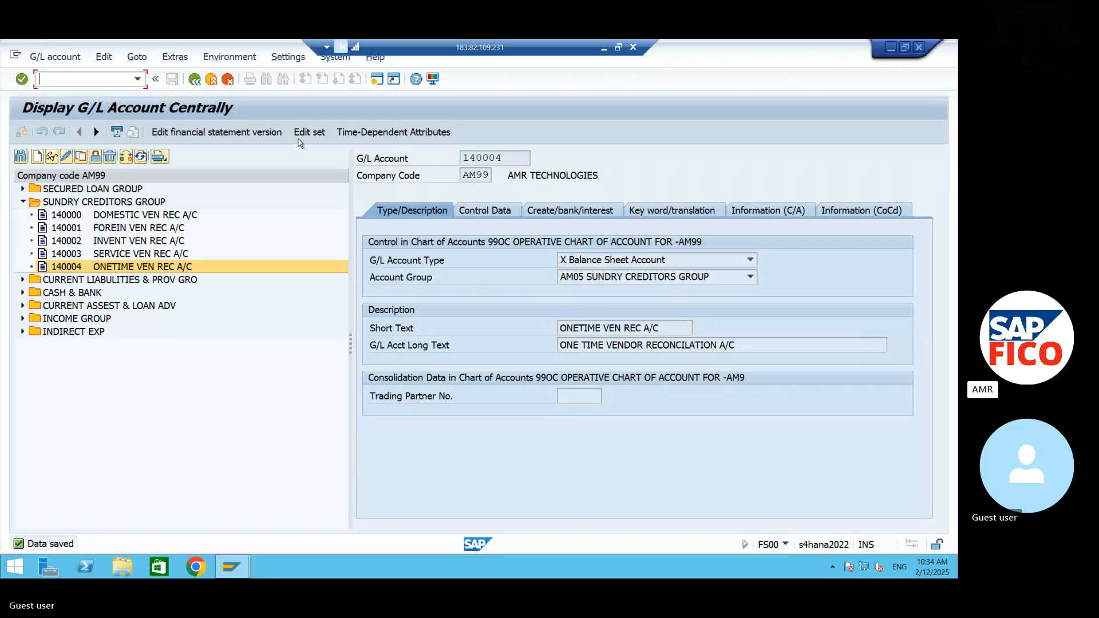
left_click(890, 48)
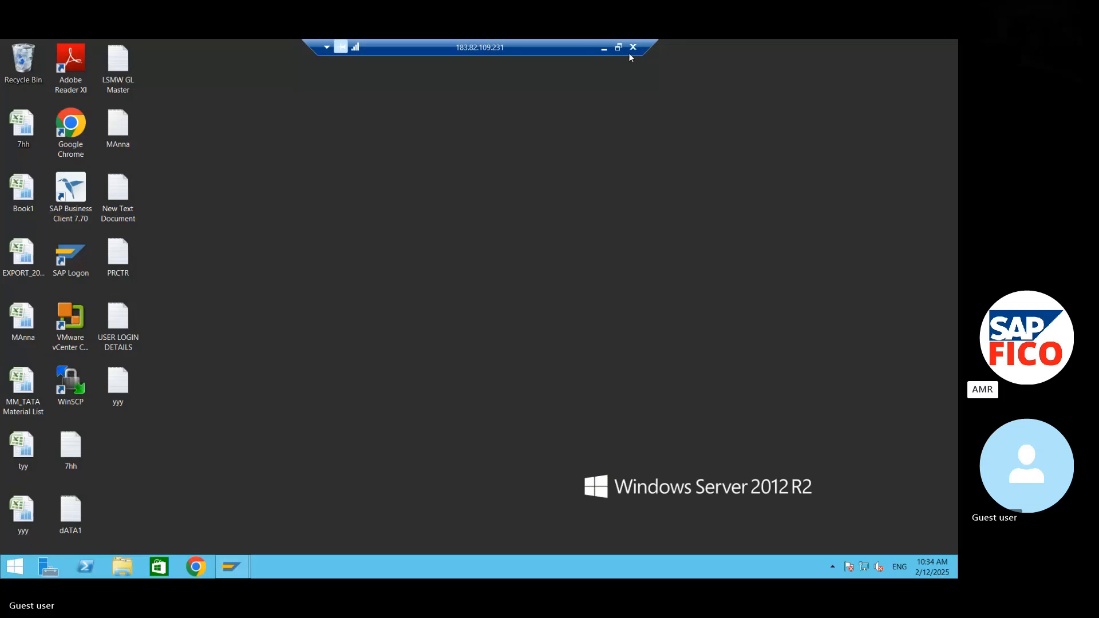
left_click(604, 48)
- Add the debit line "Contract Fees A/C Dr" below the vendor invoice posting heading
left_click(492, 509)
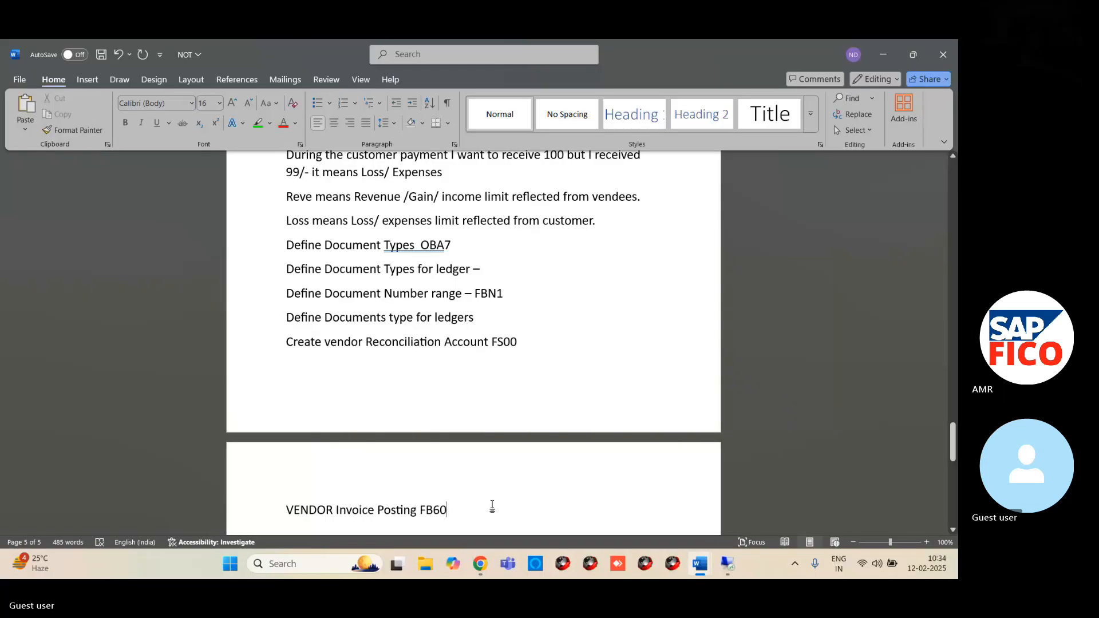
key("Return")
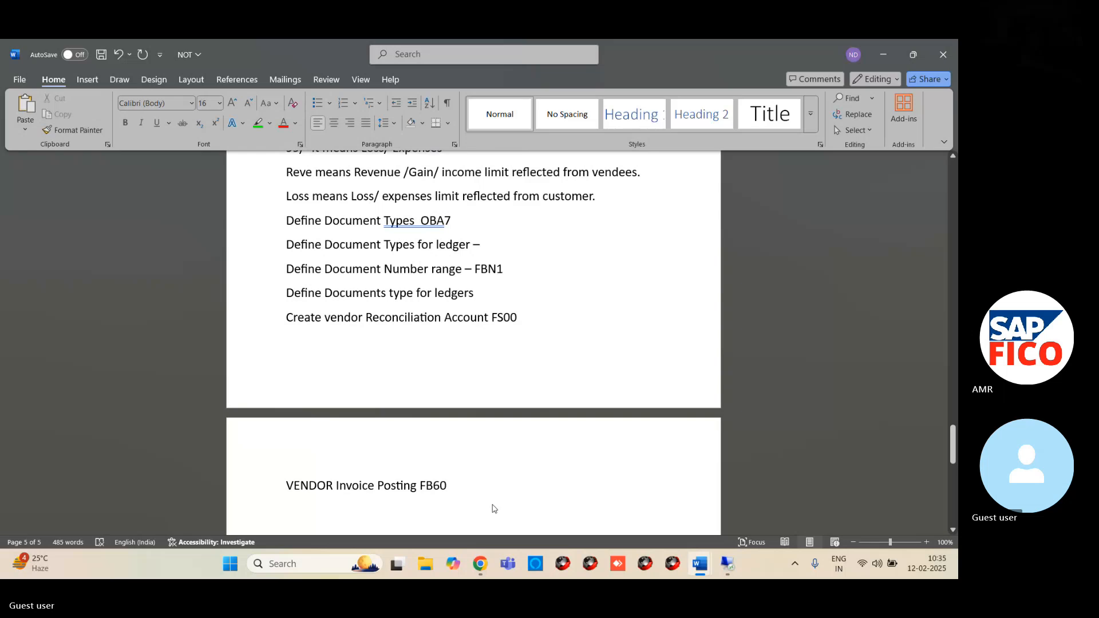
type("contrac")
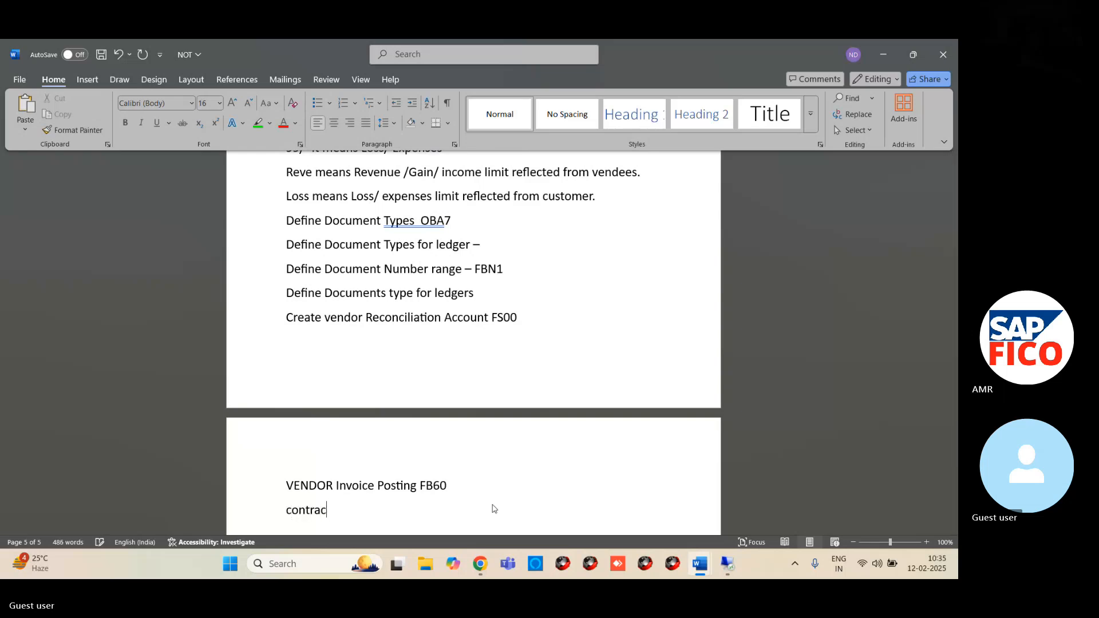
type("t Fe")
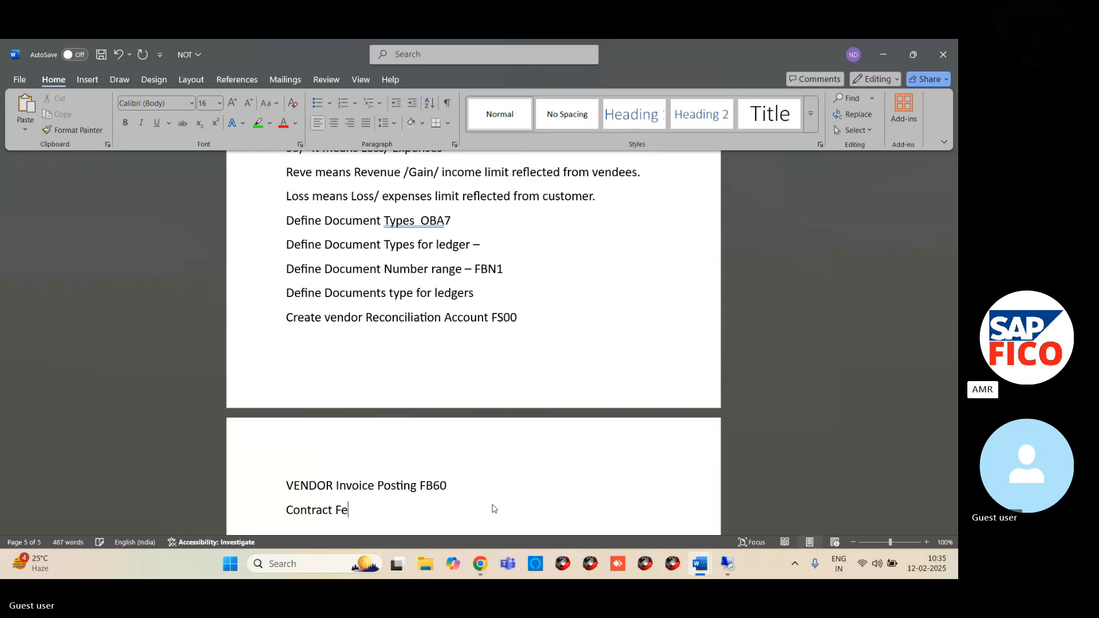
type("es A/C")
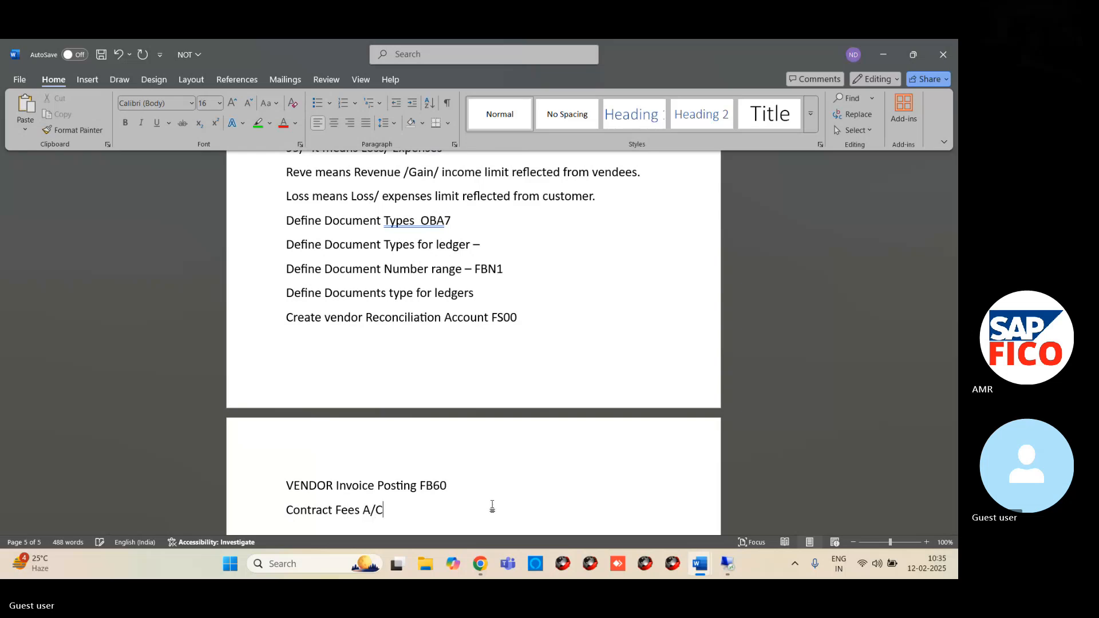
type(" Dr")
key("Return")
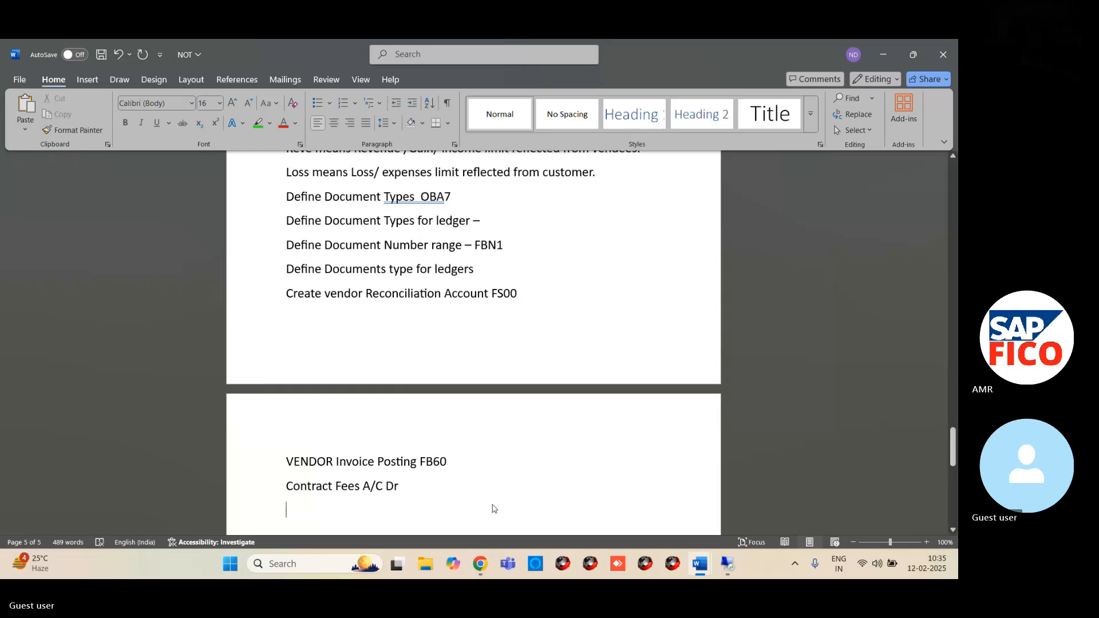
- Add the credit line "To Vendor" below the contract fees line
type("To ")
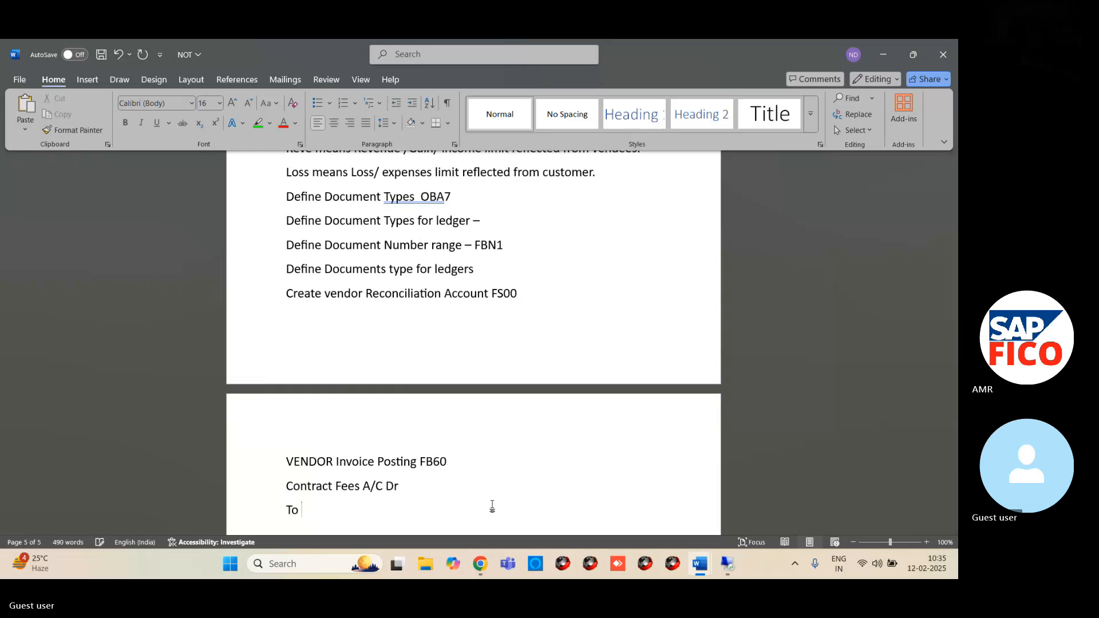
type("Vendor")
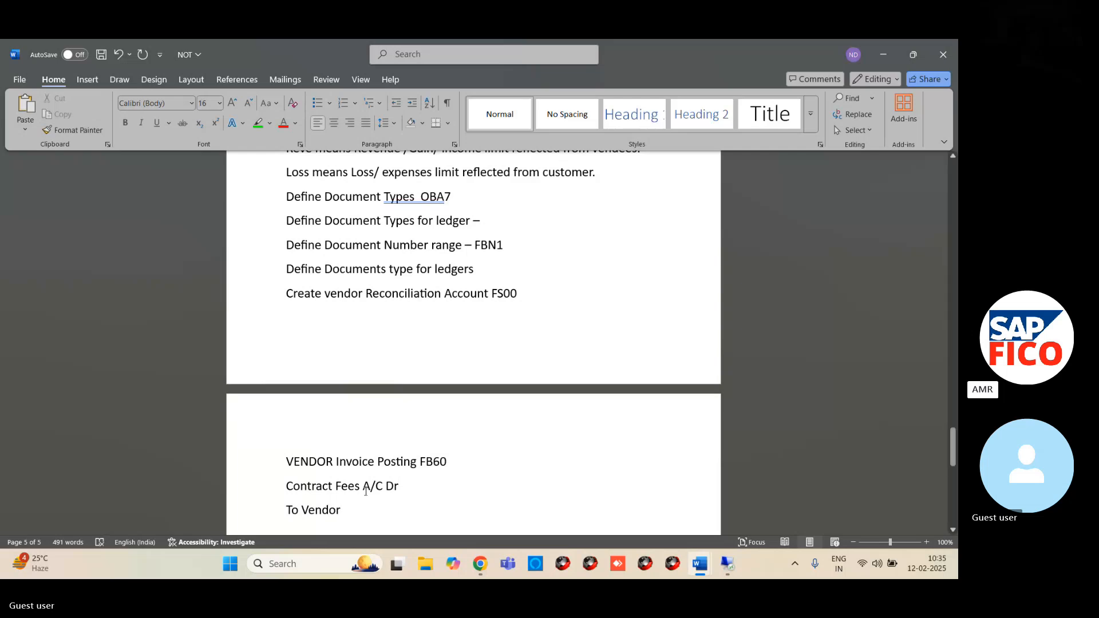
scroll(391, 479, "up", 3)
scroll(449, 444, "down", 6)
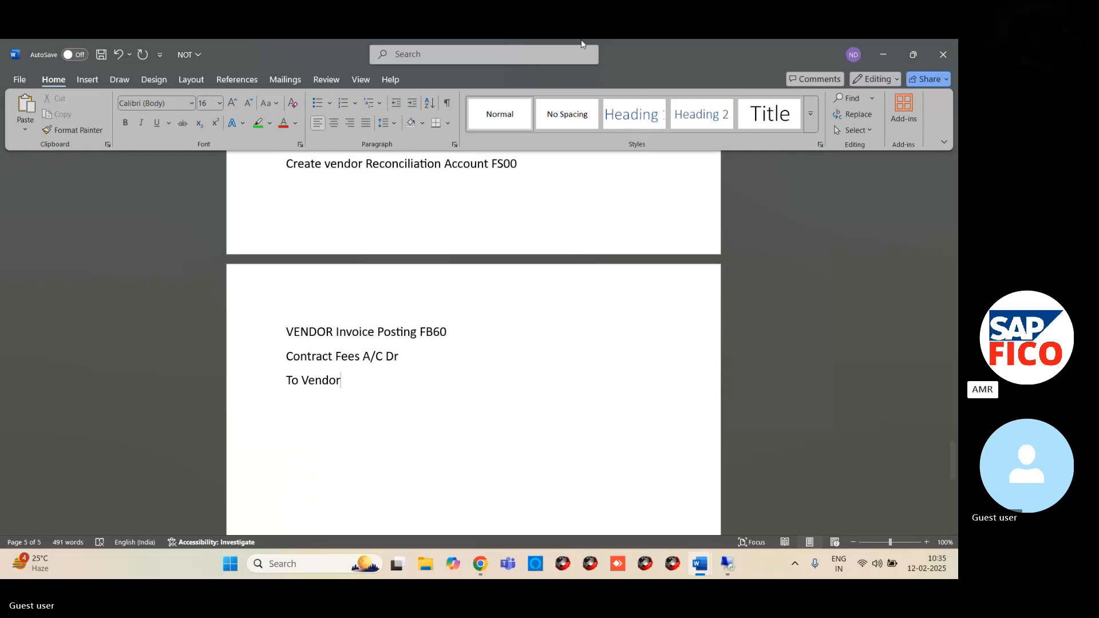
scroll(506, 338, "down", 3)
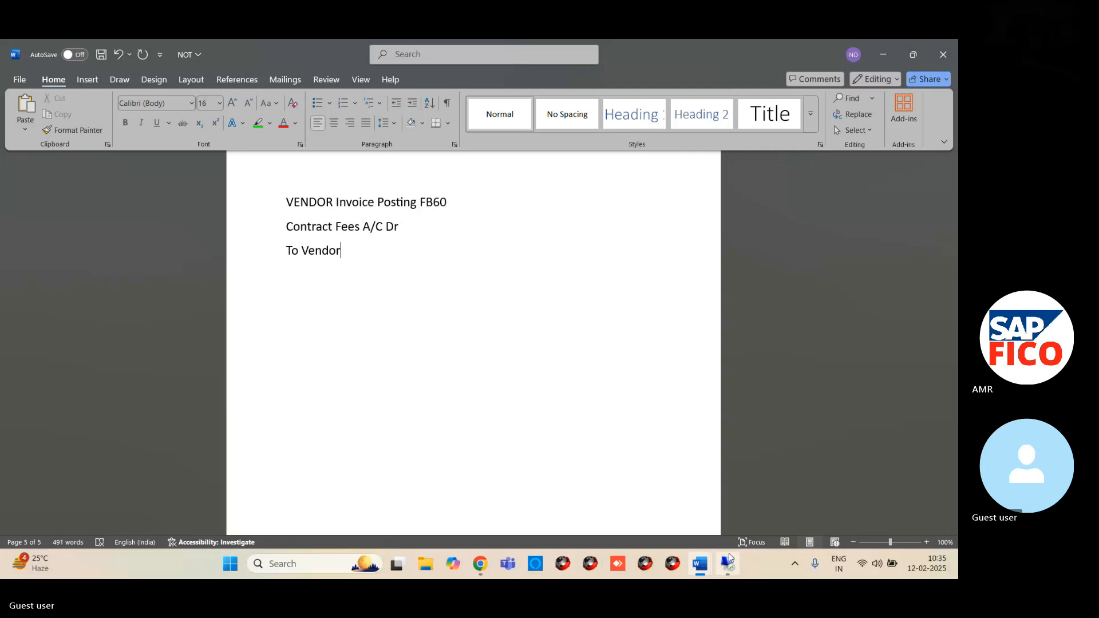
- Switch back to the SAP G/L account window in the remote session
mouse_move(727, 564)
left_click(709, 514)
mouse_move(237, 566)
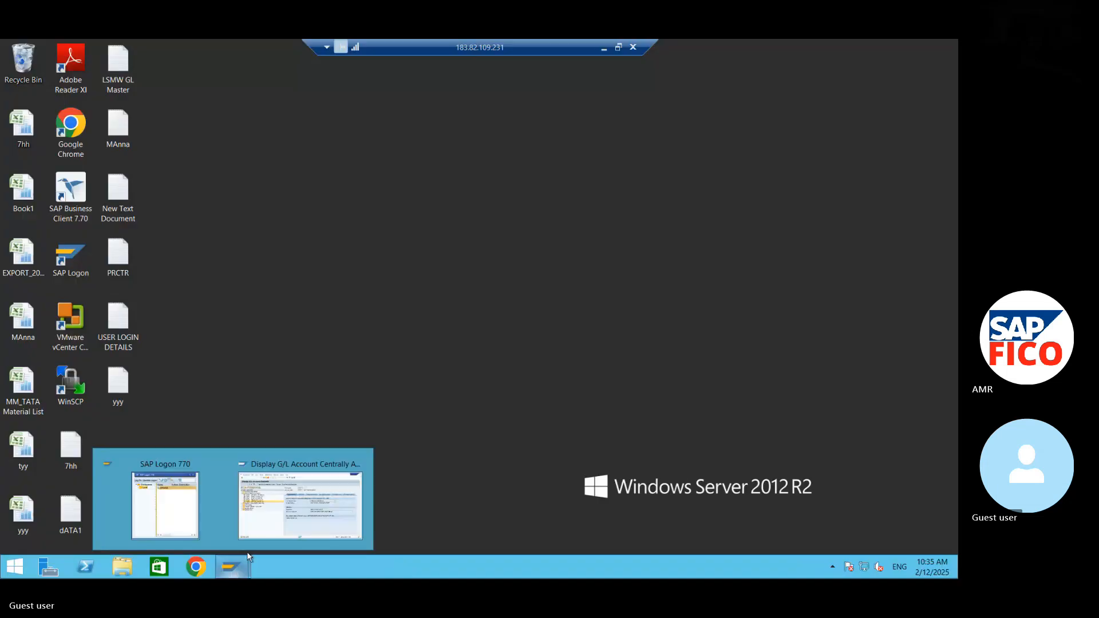
left_click(245, 498)
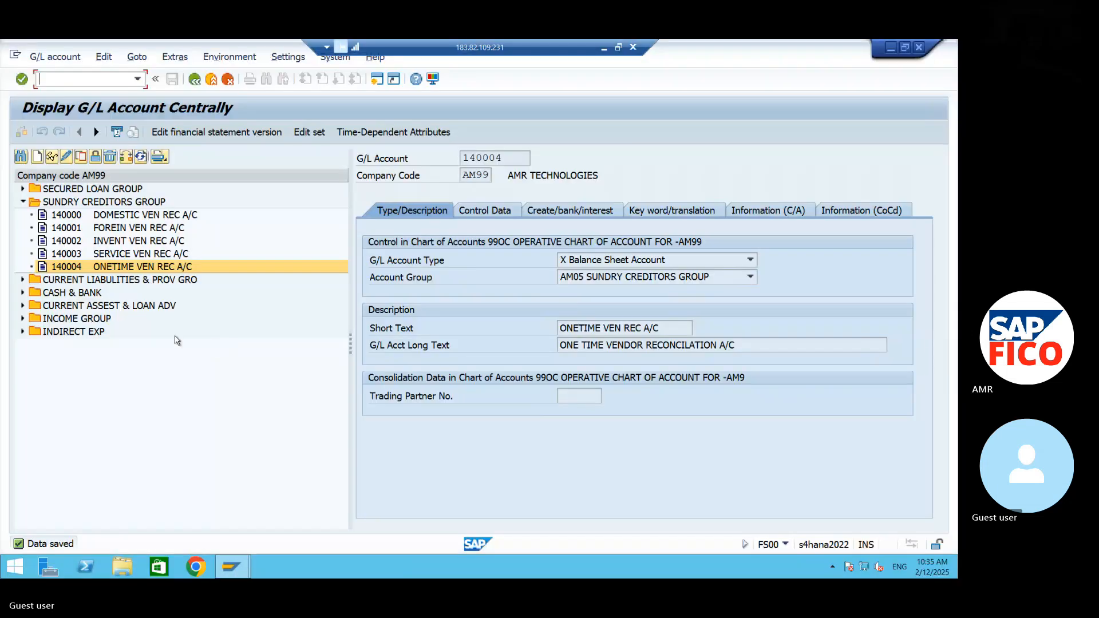
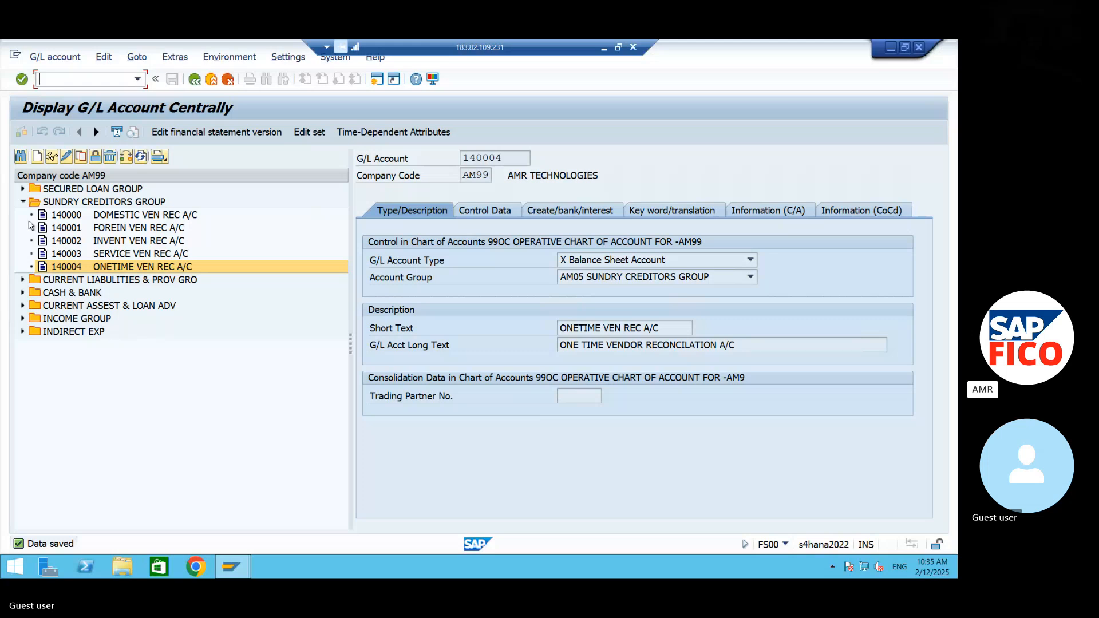
- Start creating G/L account 440002 in company code AM99, after the existing accounts in the INDIRECT EXP group
left_click(22, 202)
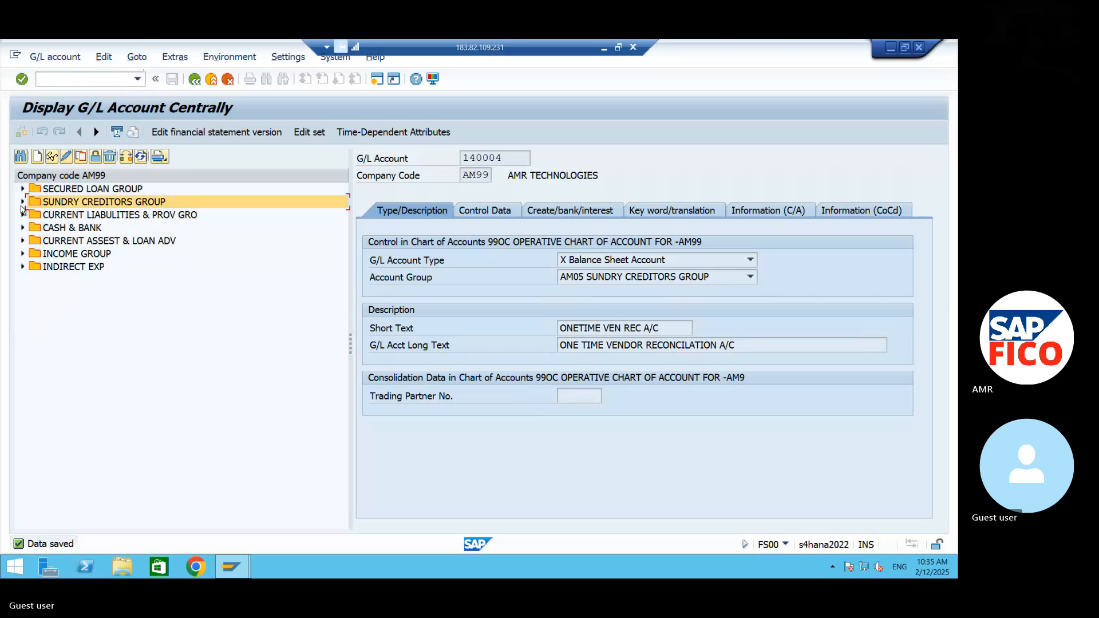
left_click(23, 266)
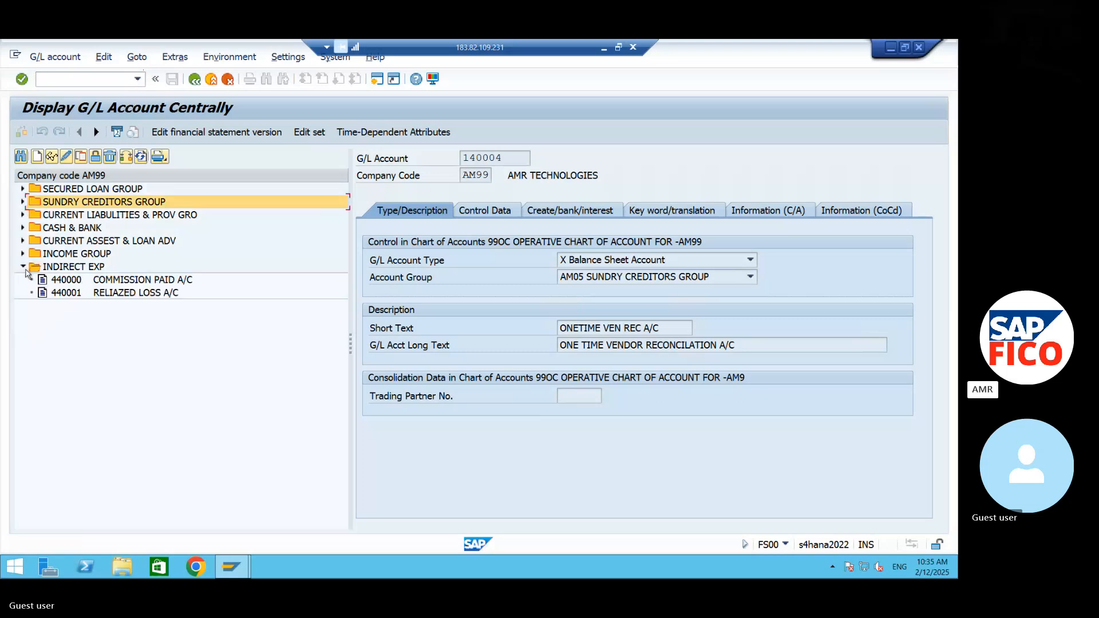
left_click(102, 294)
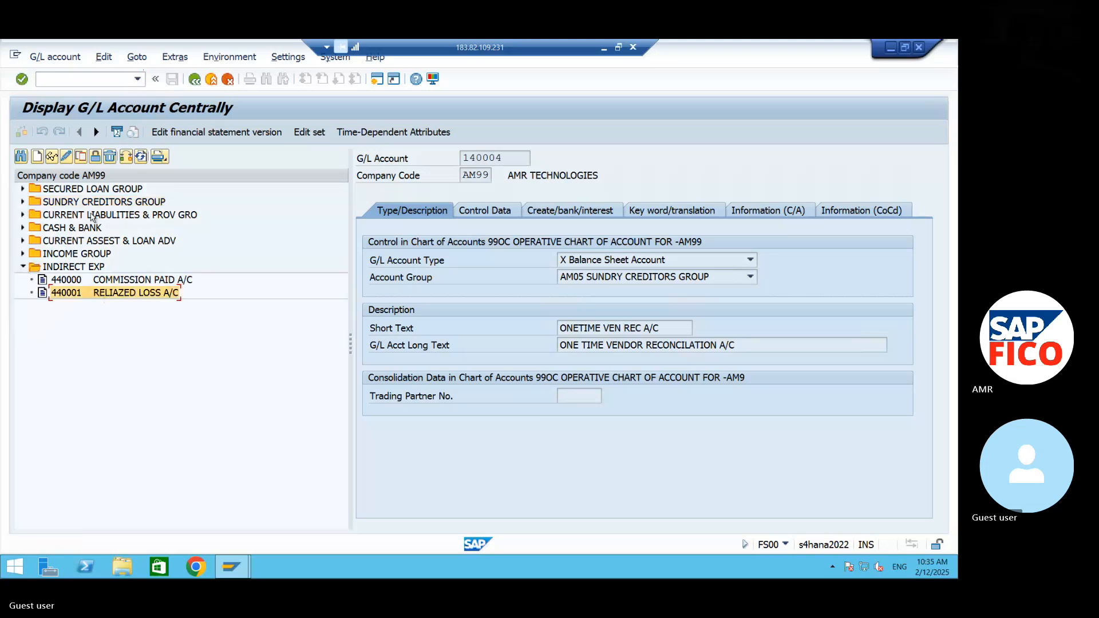
left_click(51, 156)
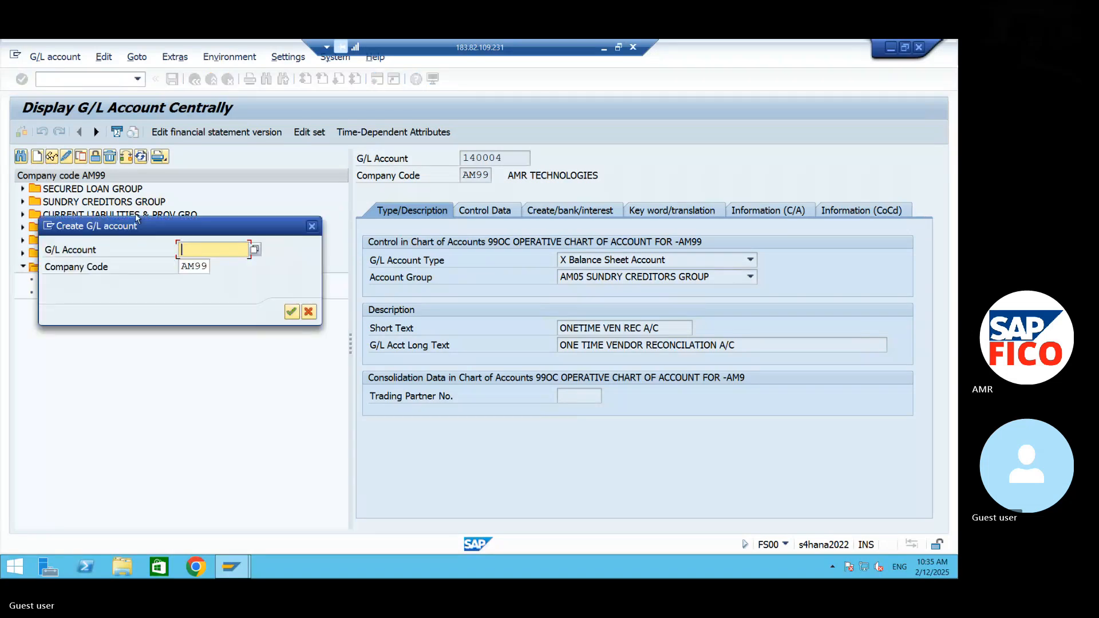
type("4400")
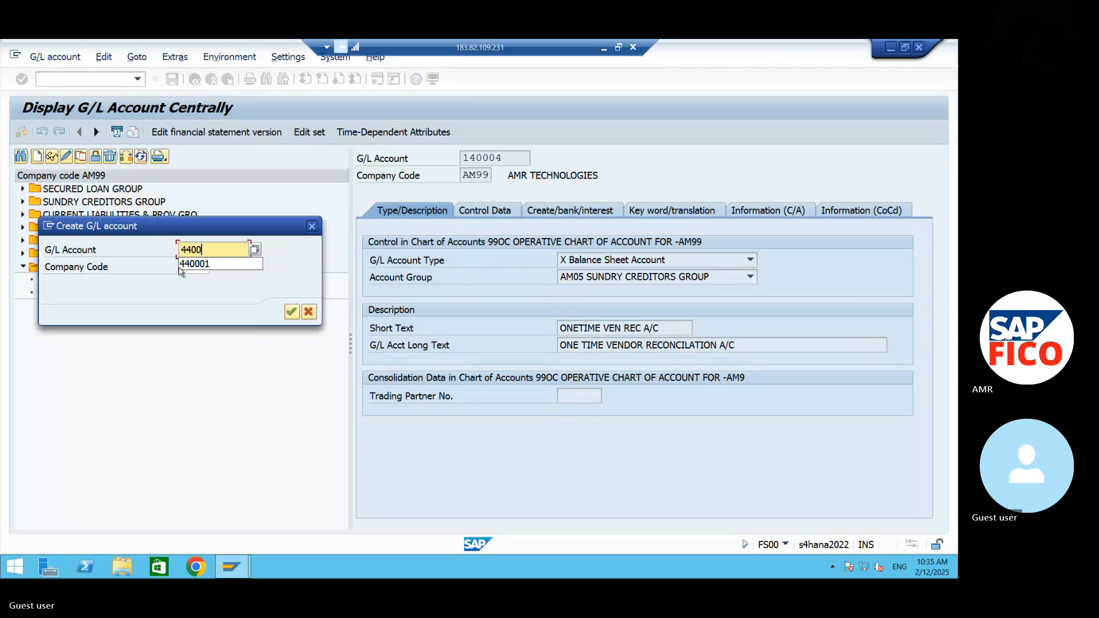
type("2")
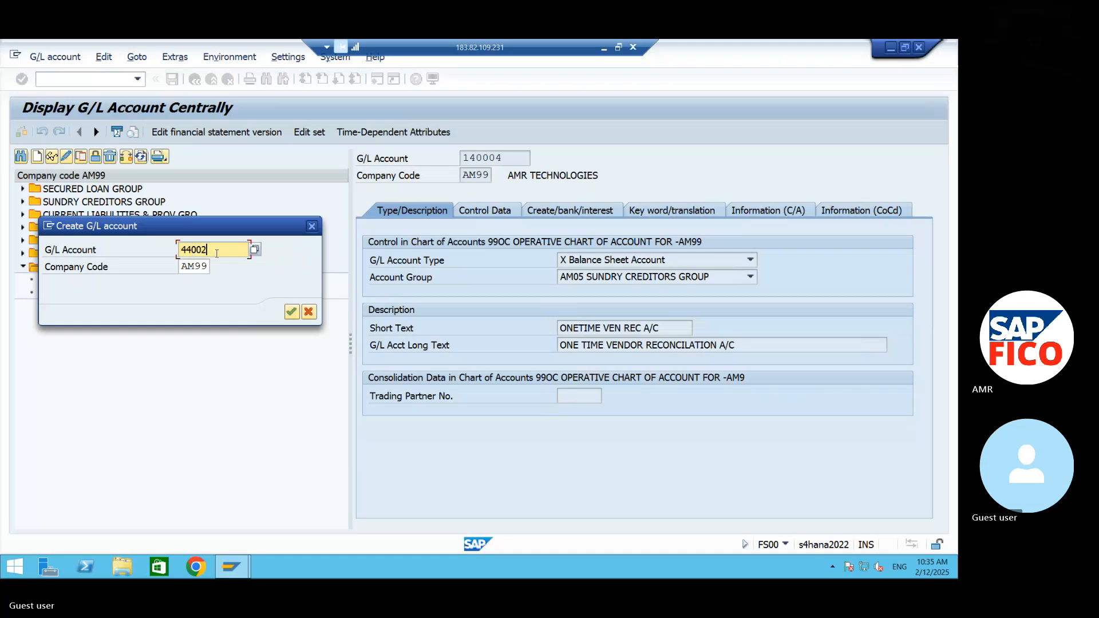
left_click_drag(223, 229, 280, 281)
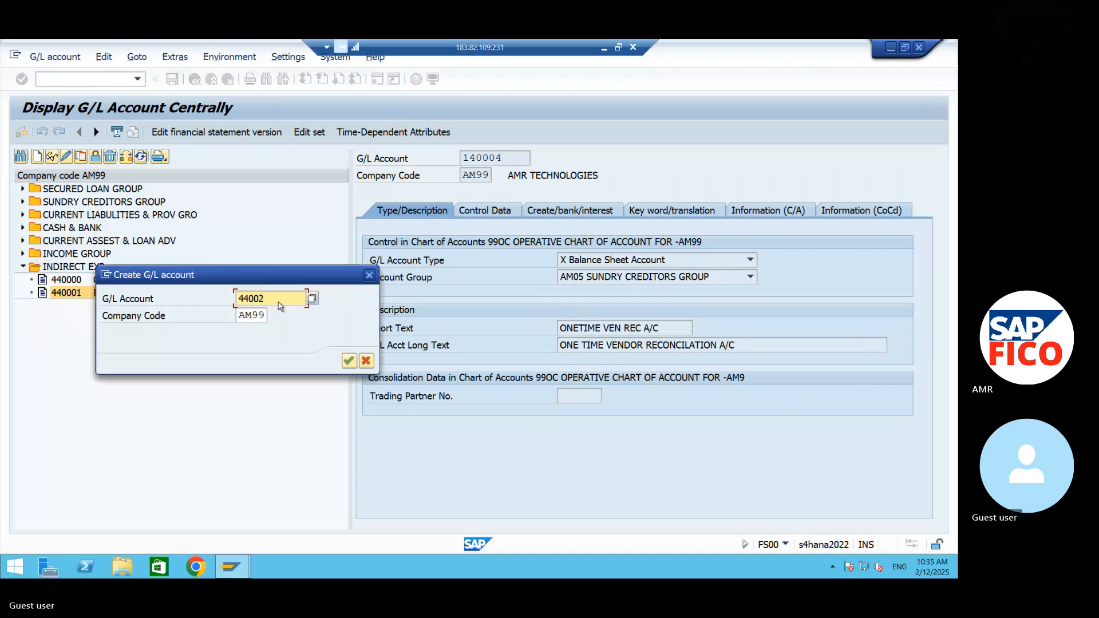
key("BackSpace")
type("02")
key("Return")
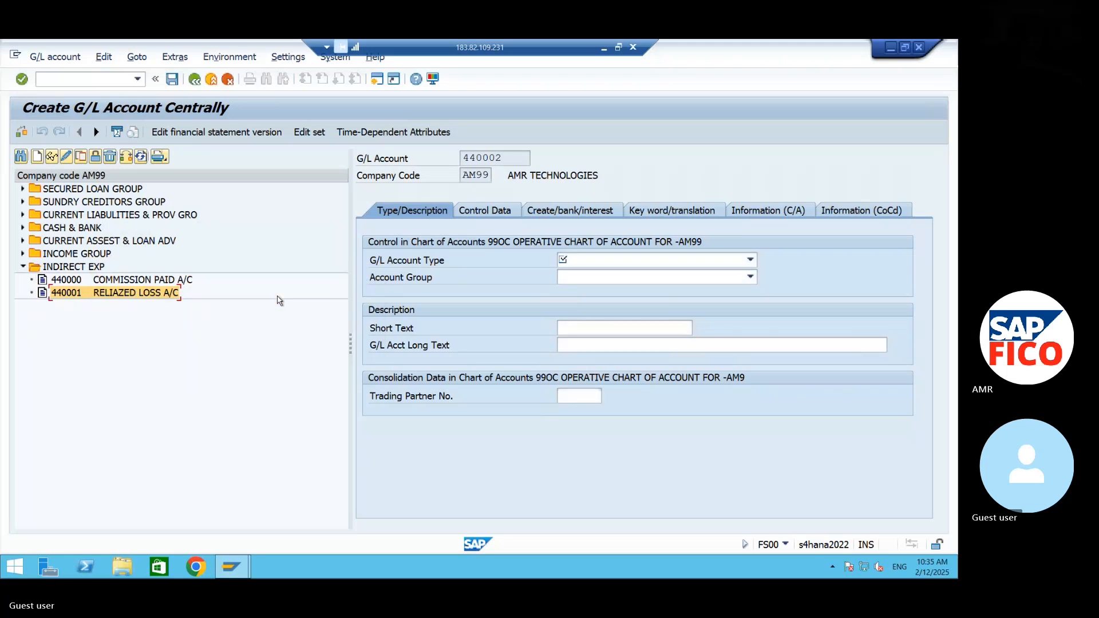
- Set the new account's type to Primary Costs or Revenue and its account group to AM20 INDIRECT EXP
left_click(648, 260)
left_click(648, 260)
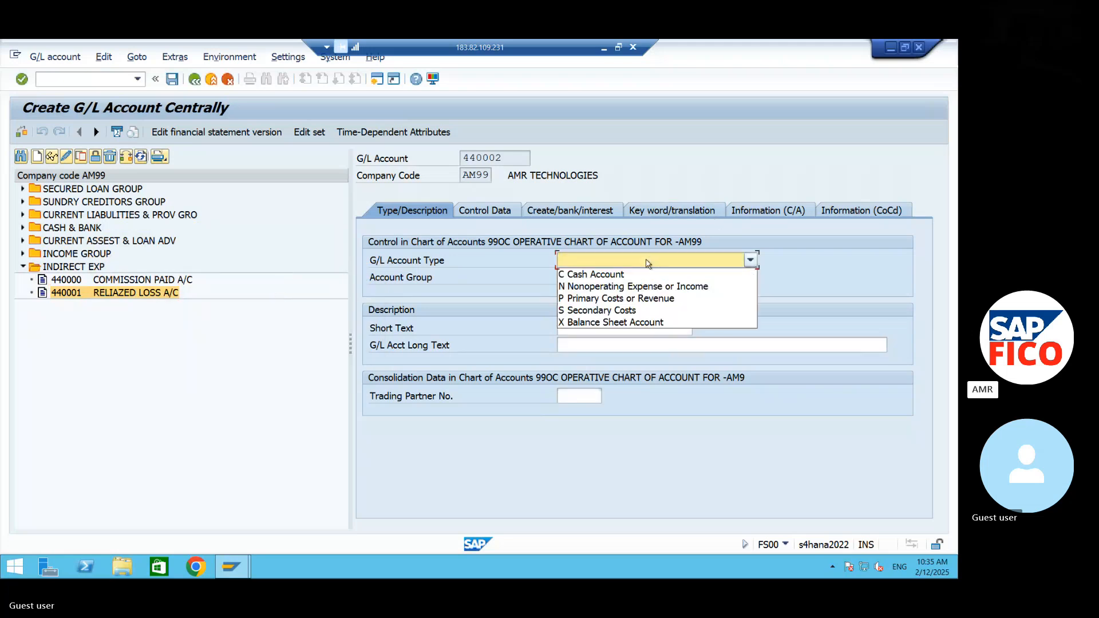
left_click(632, 298)
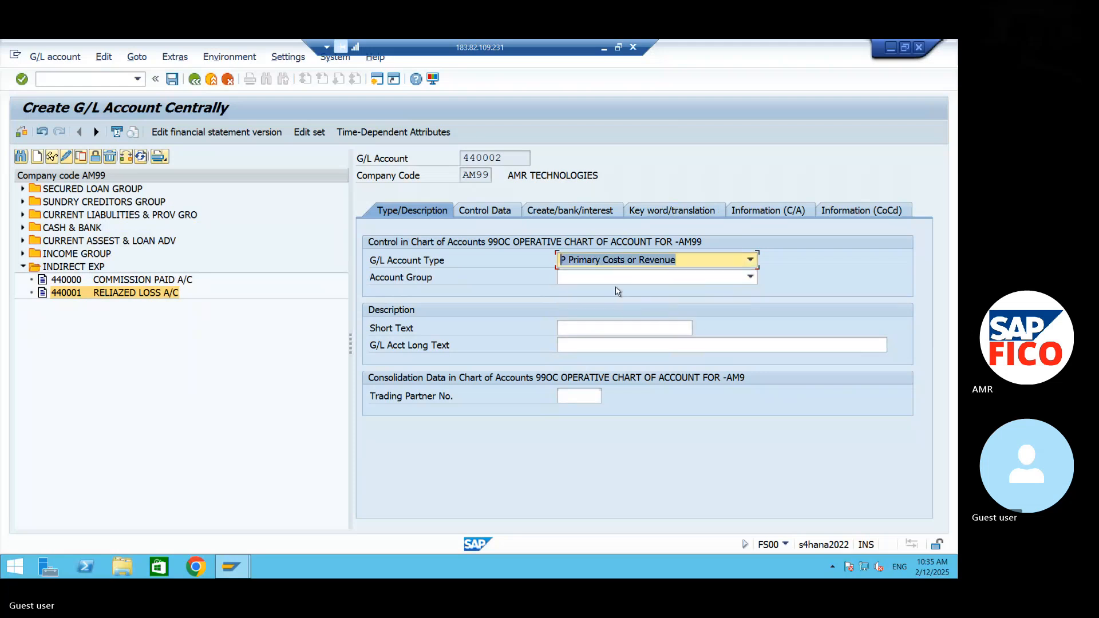
left_click(618, 278)
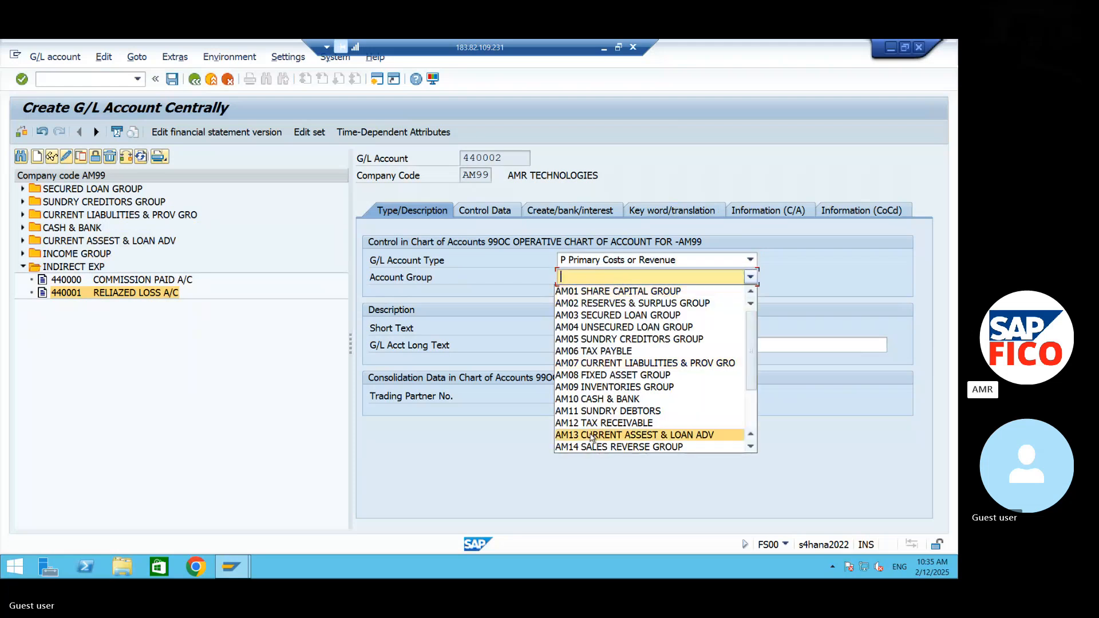
scroll(599, 439, "down", 1)
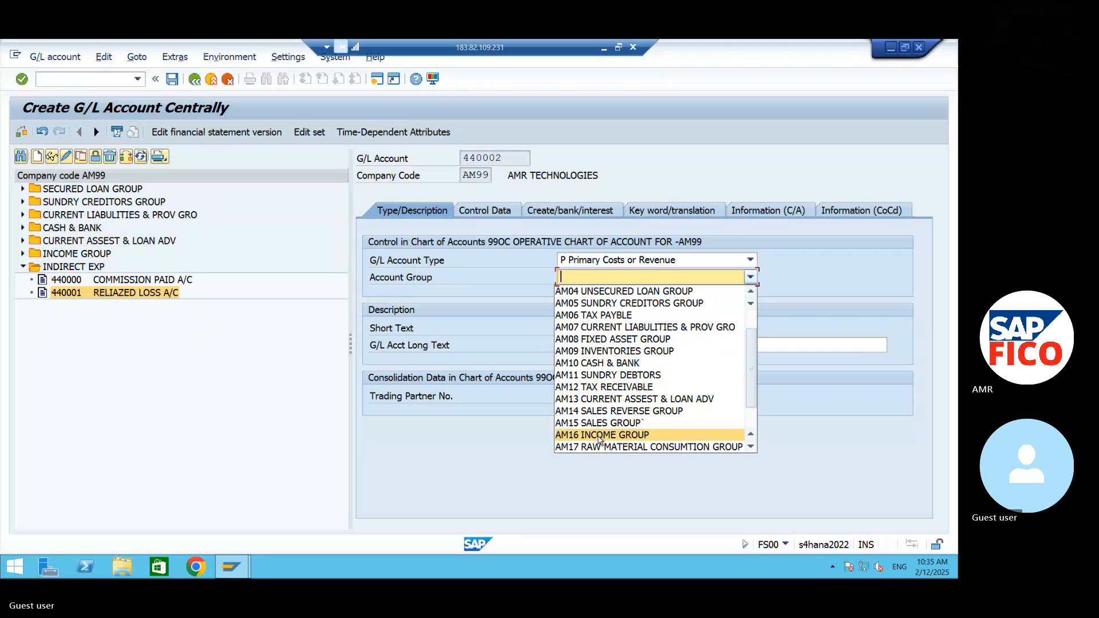
scroll(600, 440, "down", 1)
left_click(600, 443)
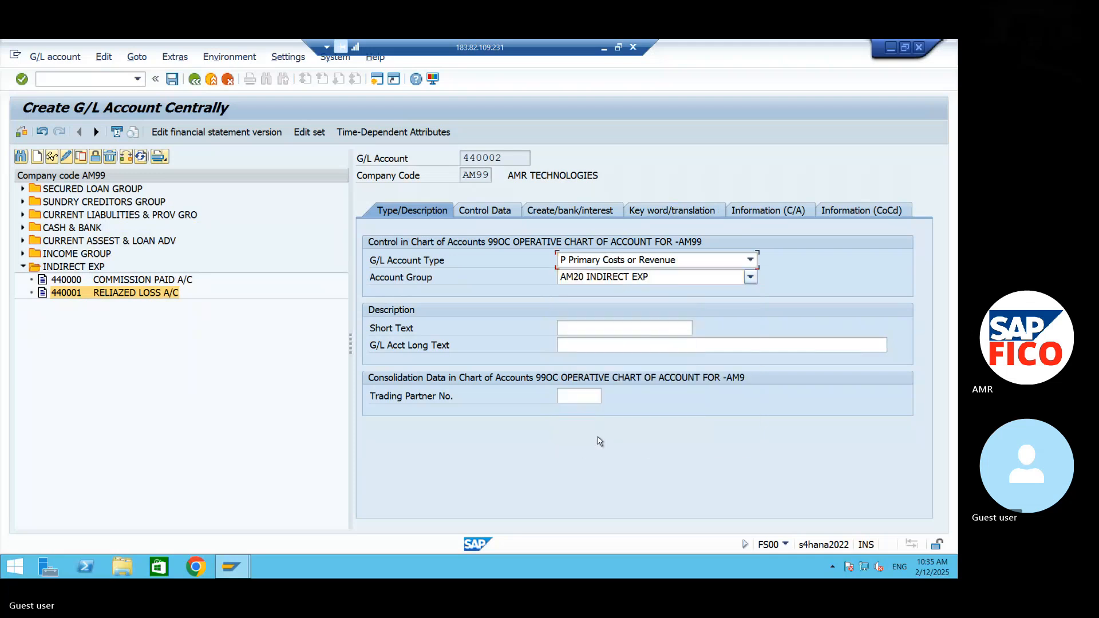
- Enter CONTRACT FEES A/C as both the short text and the long text of the new G/L account
left_click(569, 329)
type("c")
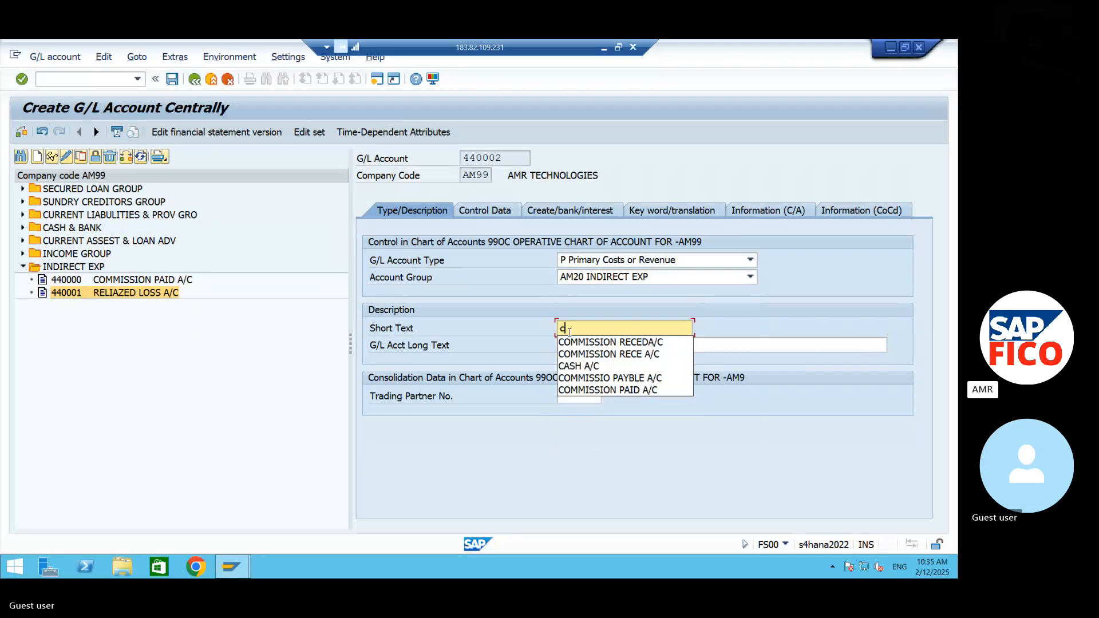
type("ontr")
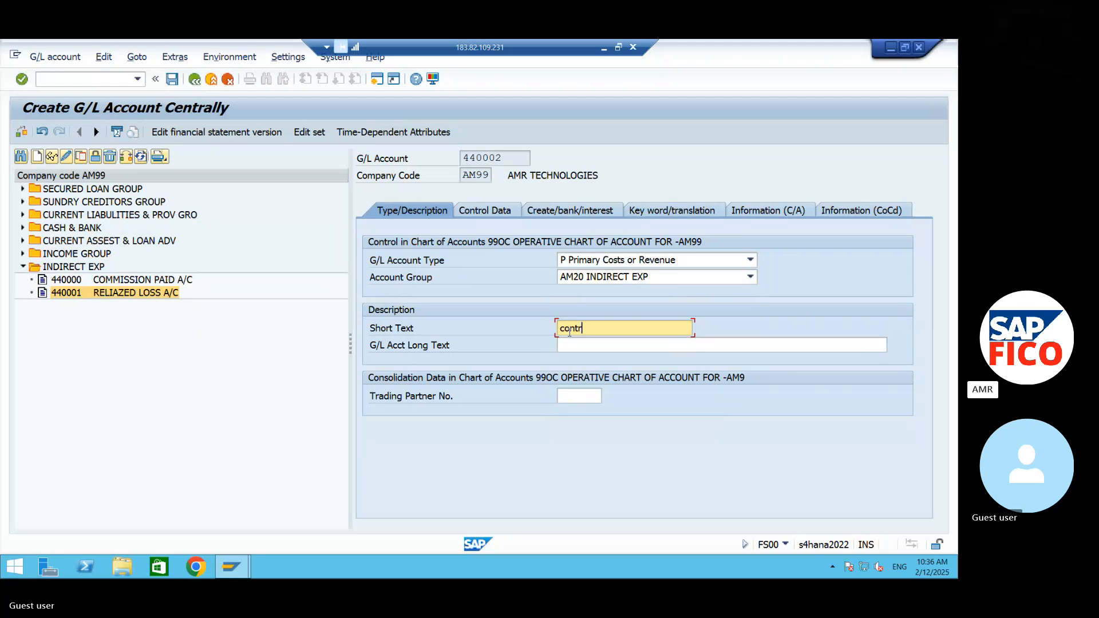
key("BackSpace")
key("BackSpace")
key("BackSpace")
key("BackSpace")
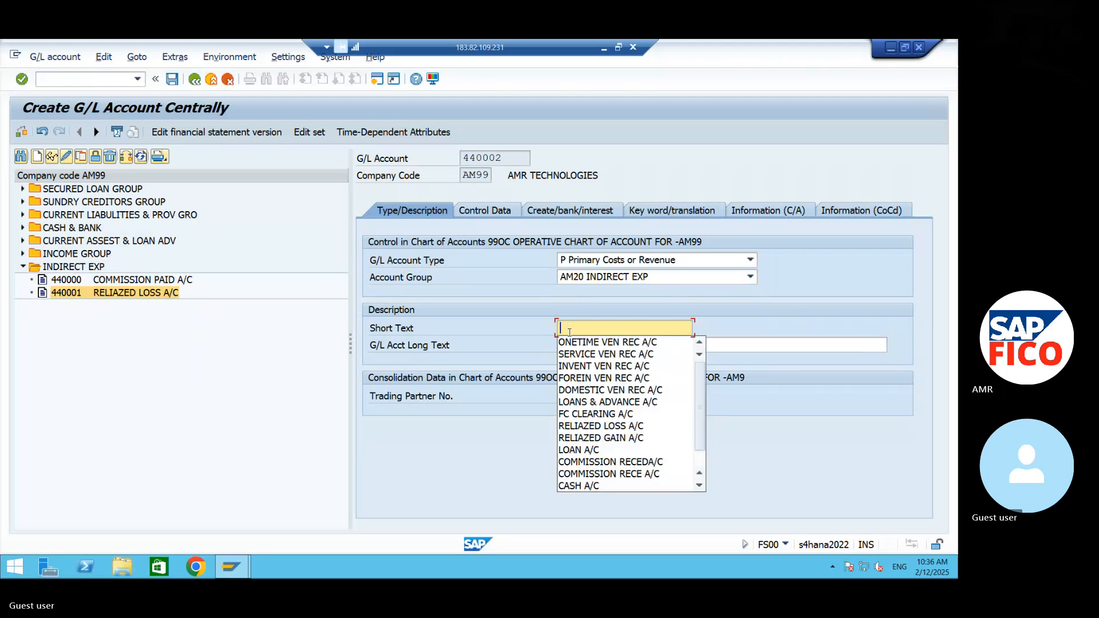
type("CON")
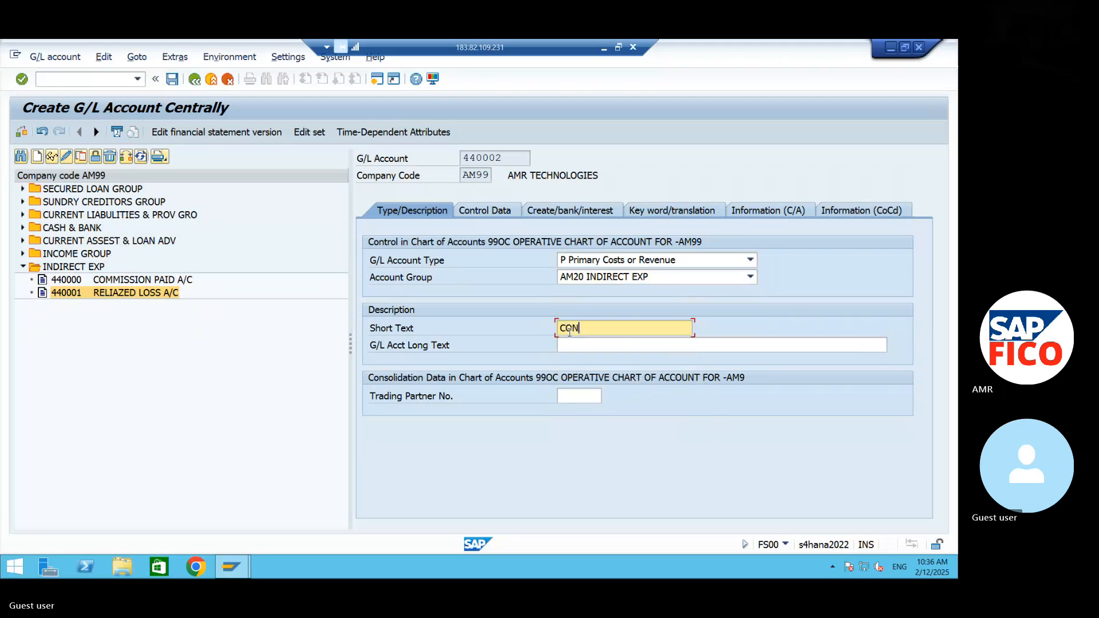
type("TRACT FEES A/C")
key("shift+Left")
key("shift+Left")
key("shift+Left")
key("shift+Left")
key("shift+Left")
left_click(608, 345)
type("CONTRACT FEES A/C")
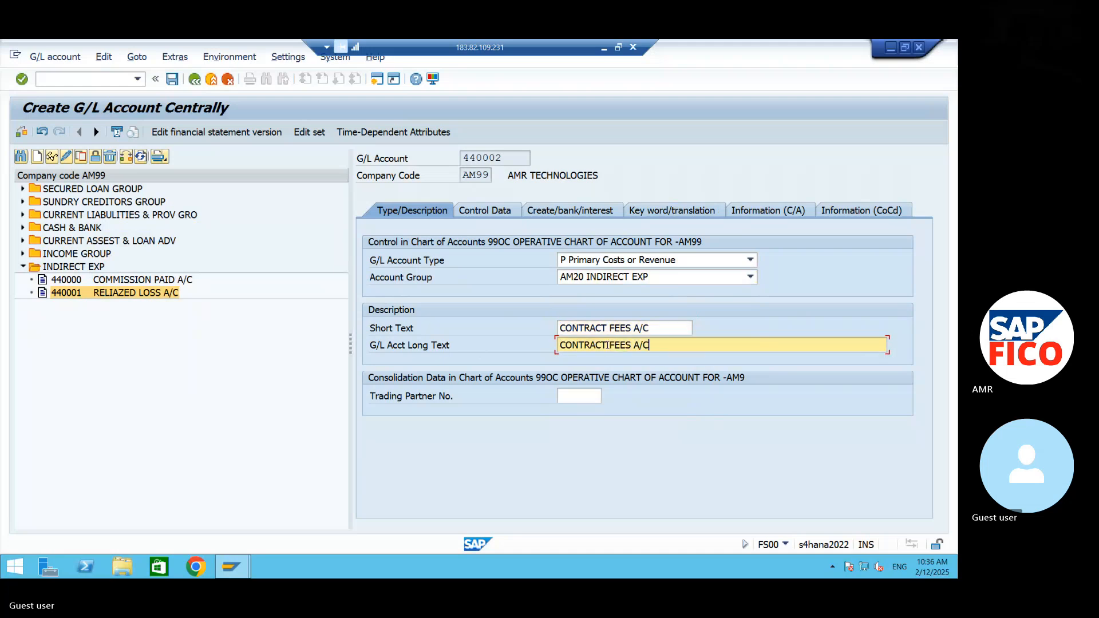
- In the account's control data, set the sort key to 001 and the cost element category to 01, Primary costs/cost-reducing revenues
left_click(508, 213)
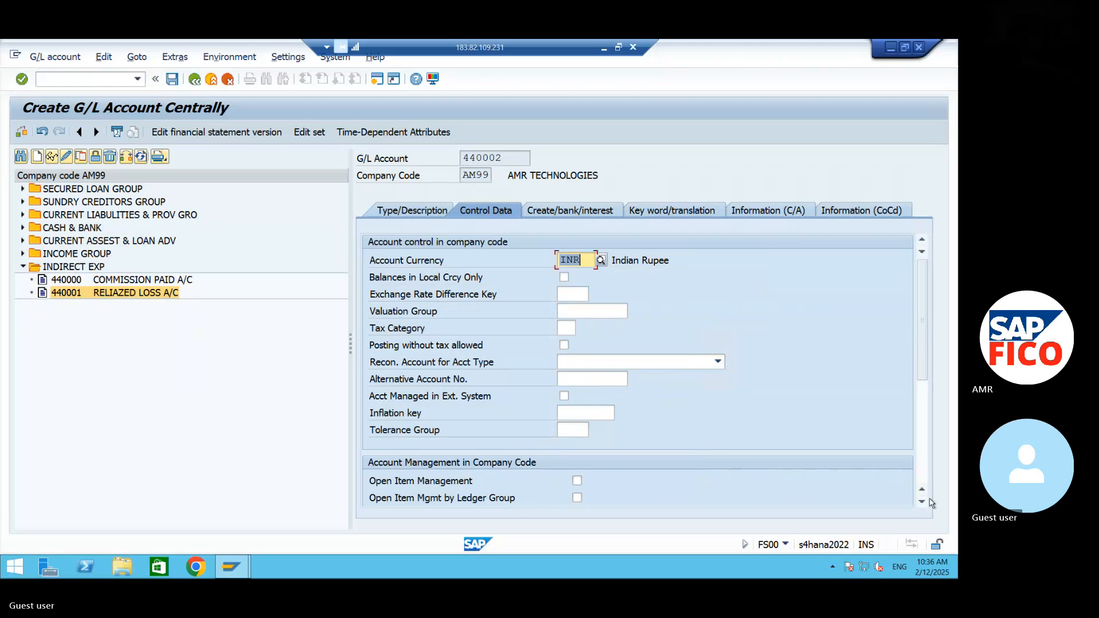
scroll(927, 504, "down", 3)
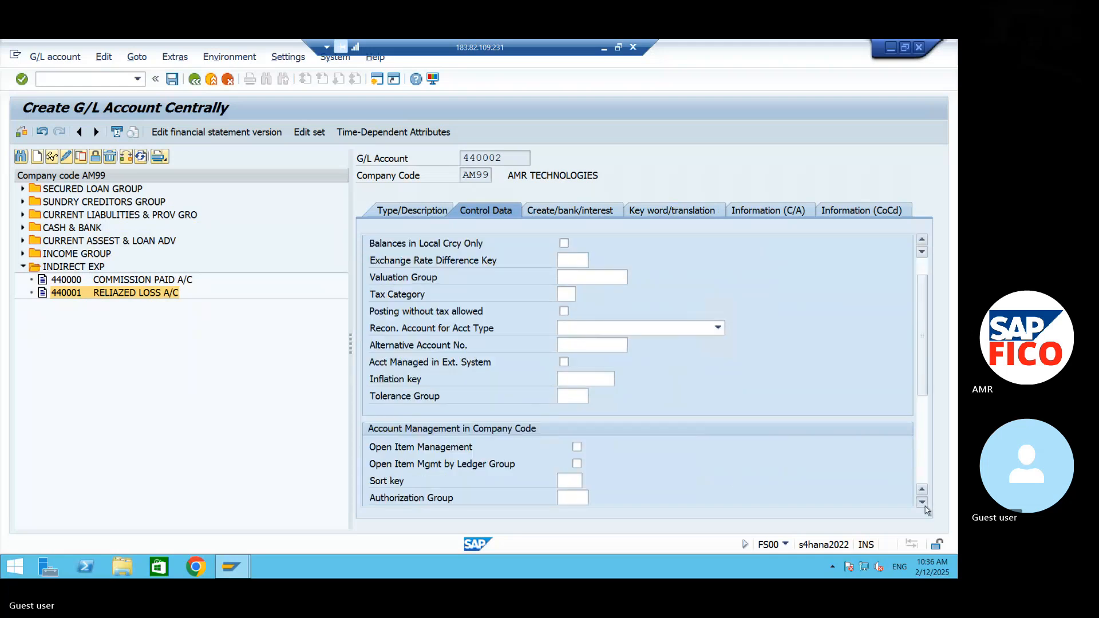
left_click(572, 395)
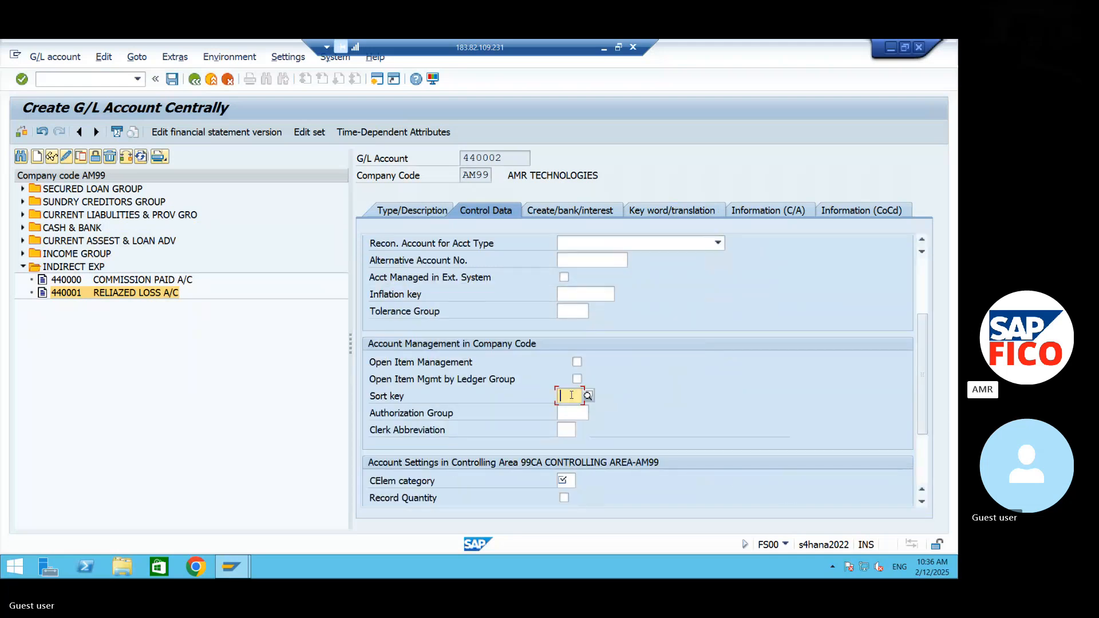
type("001")
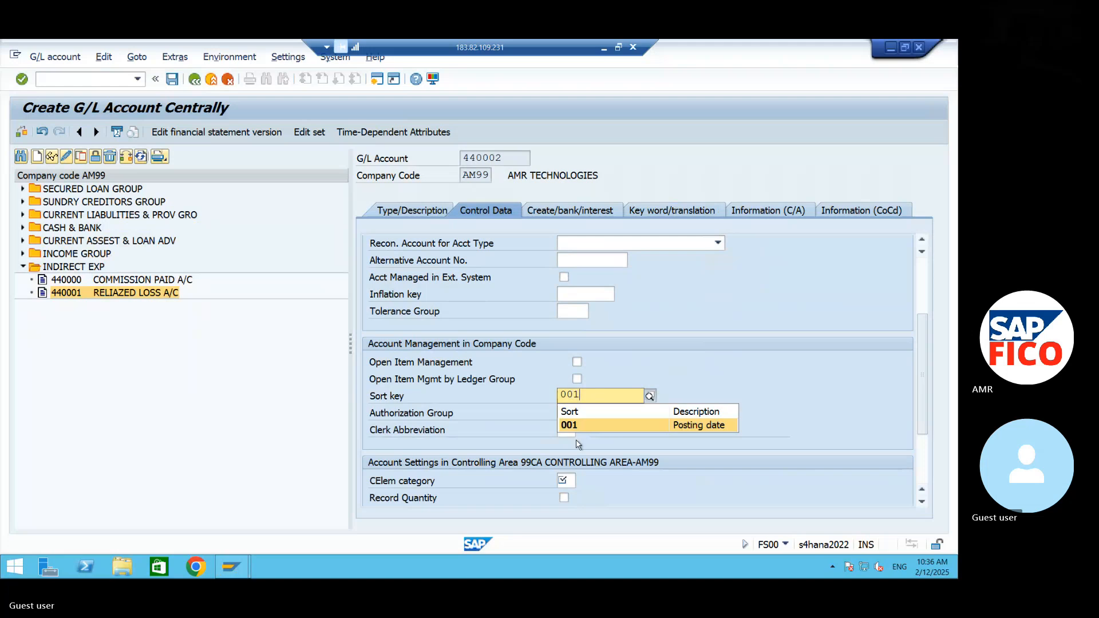
left_click(577, 432)
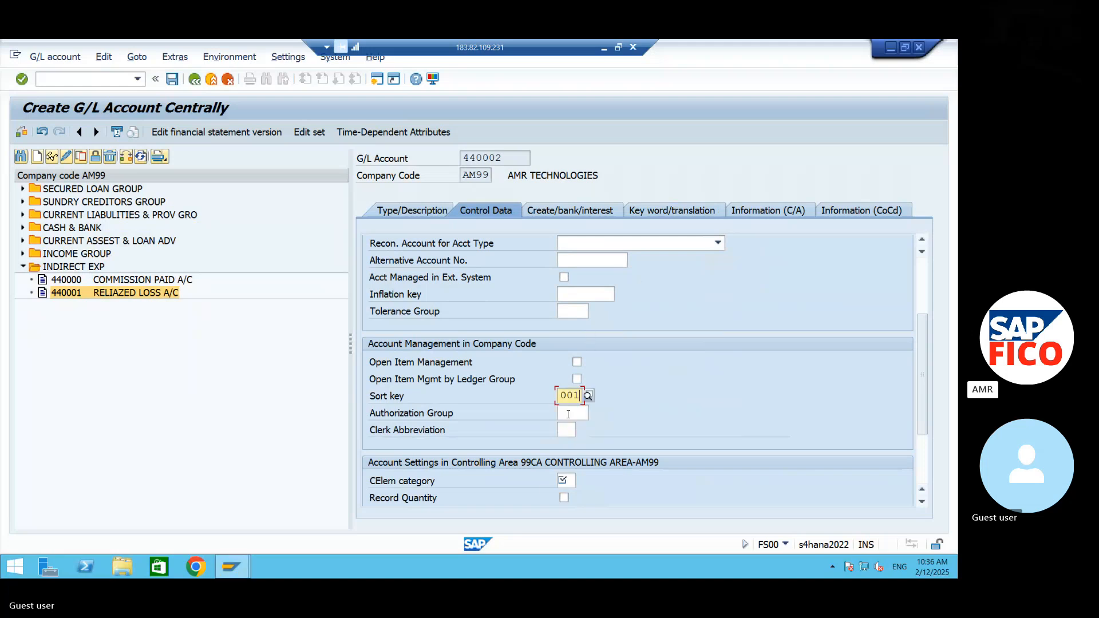
left_click(565, 481)
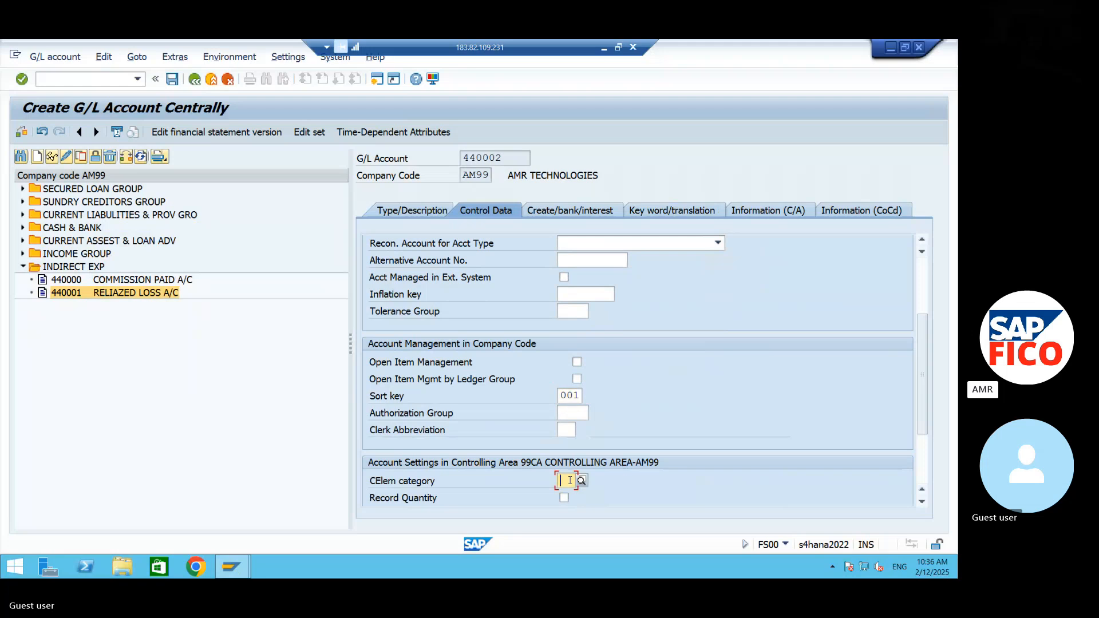
left_click(582, 483)
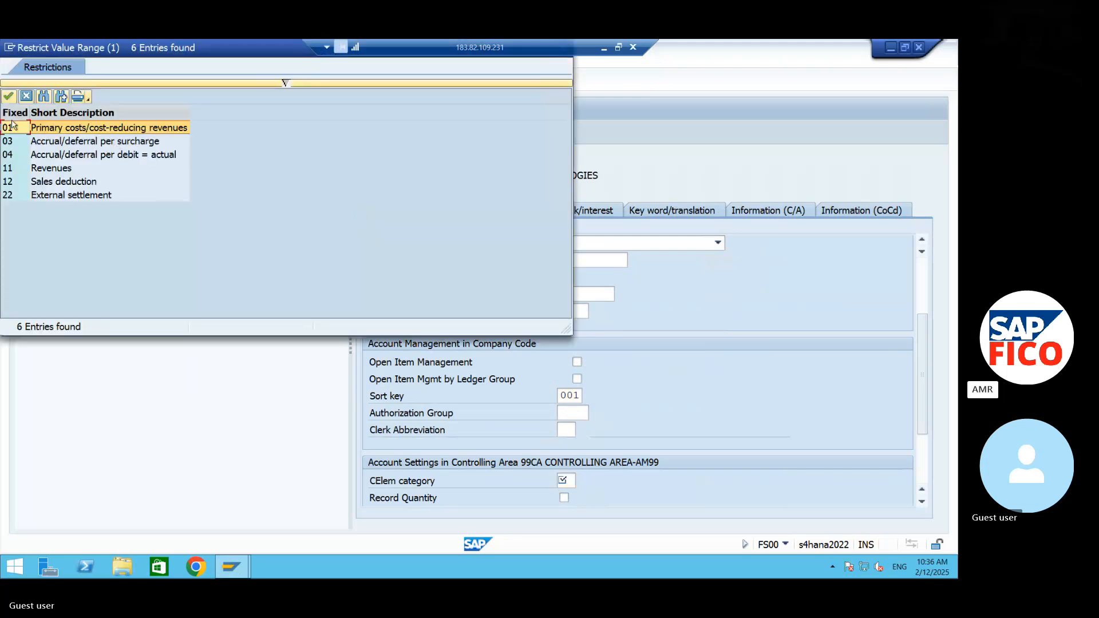
left_click(8, 99)
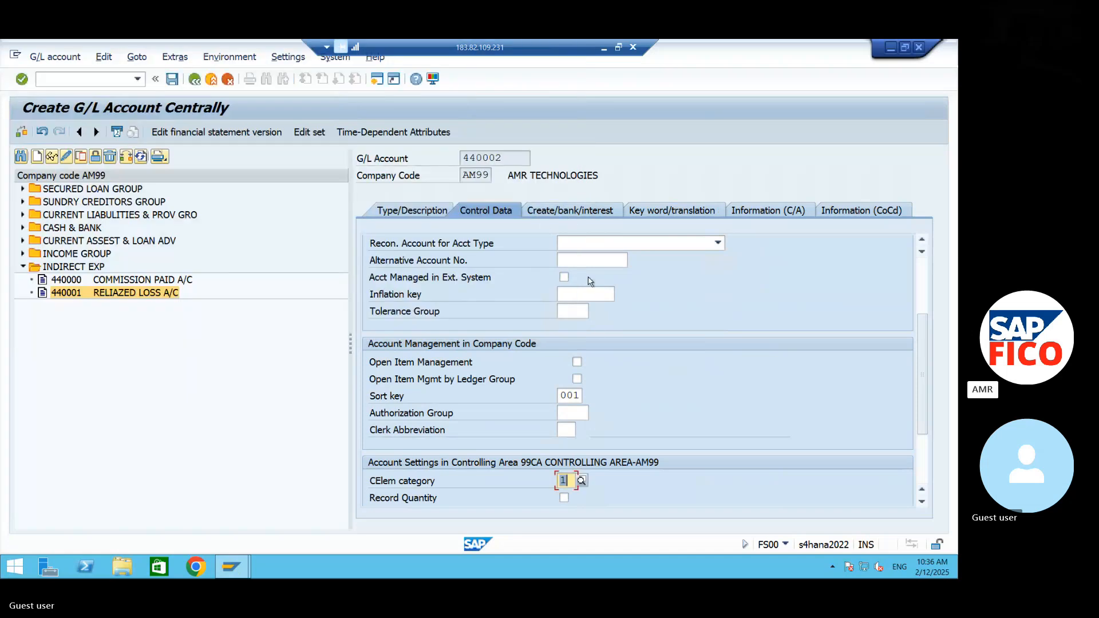
- Assign field status group G001 to the new G/L account and save it
left_click(570, 211)
type("G0")
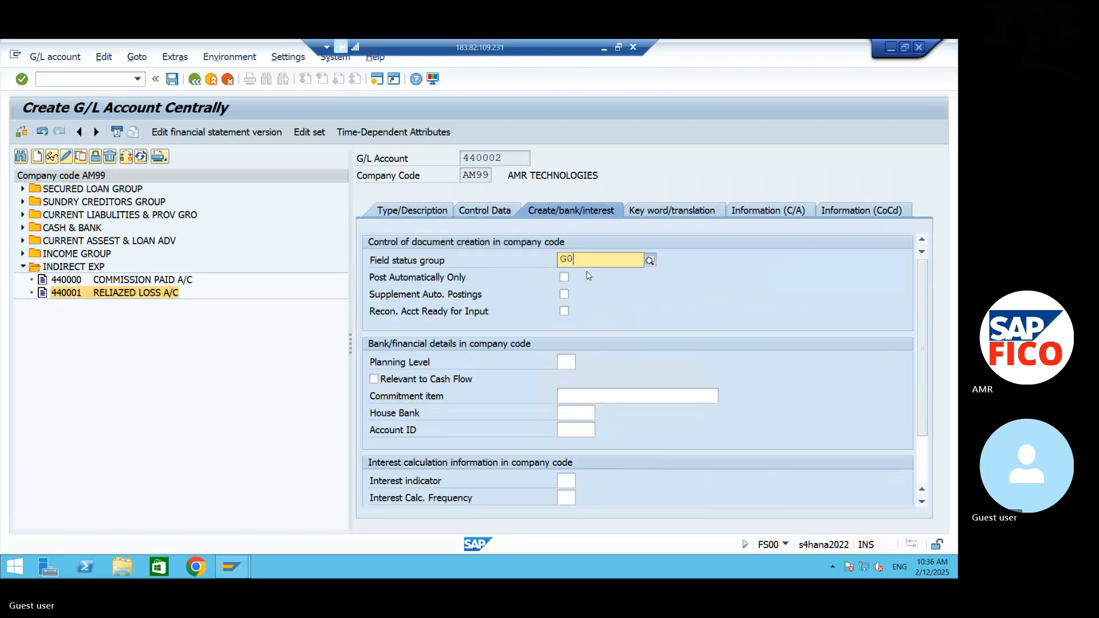
type("01")
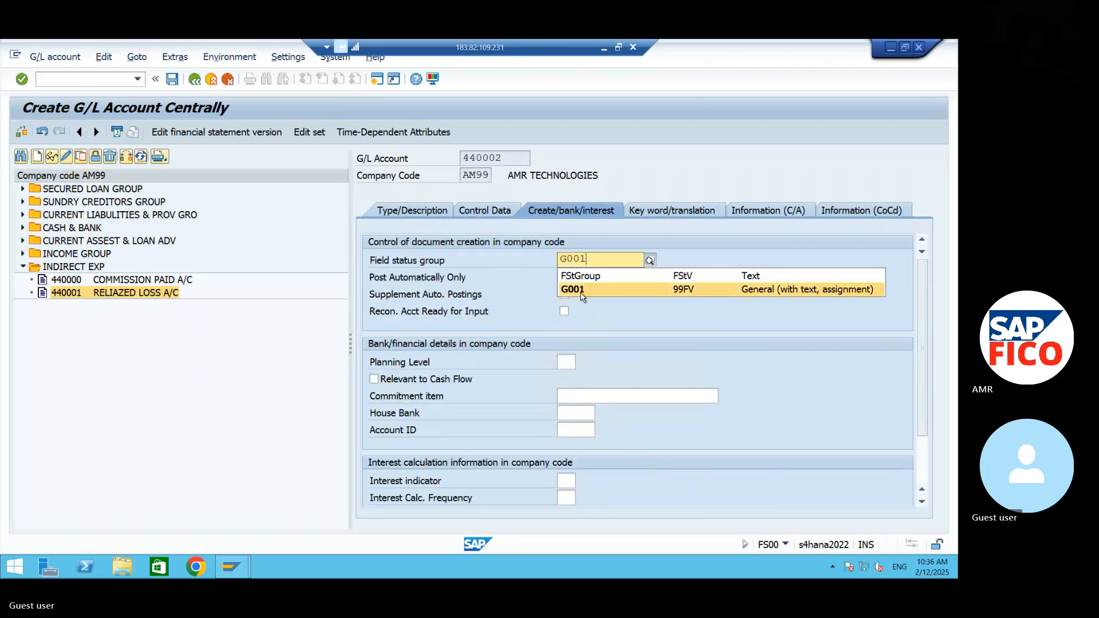
left_click(581, 294)
left_click(171, 80)
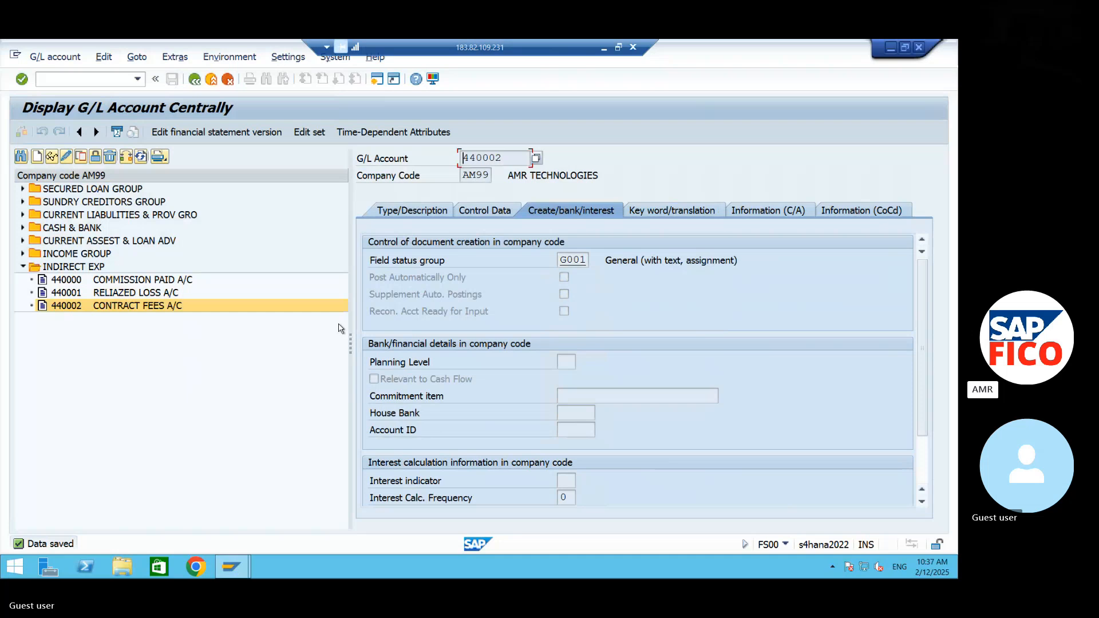
- Open the Maintain Business Partner transaction with /NBP and start creating a new organization
left_click(83, 79)
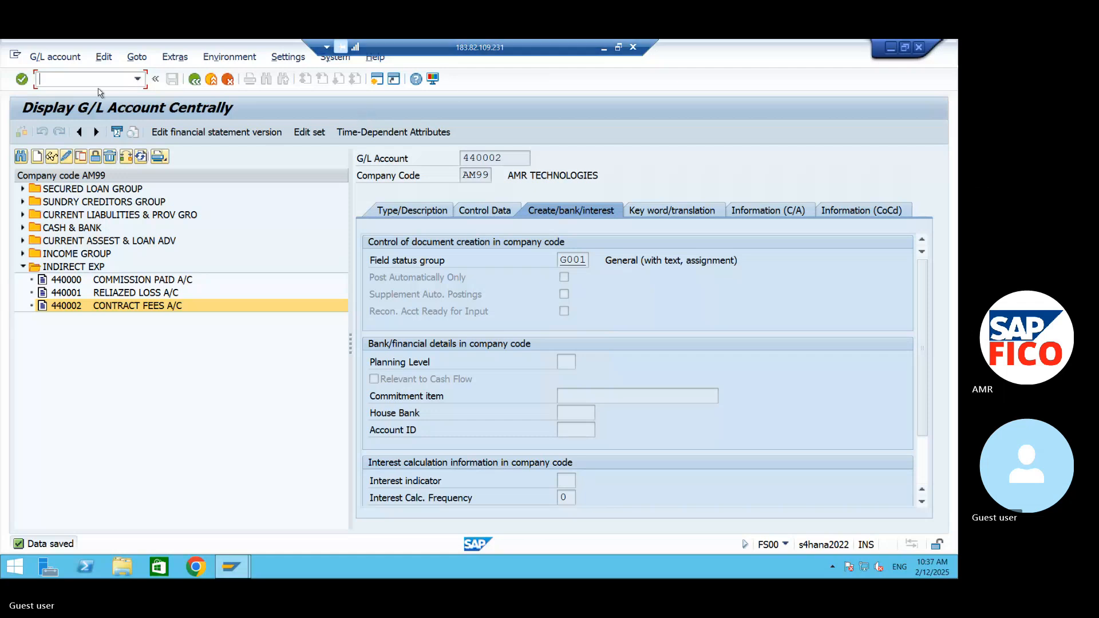
type("/NBP")
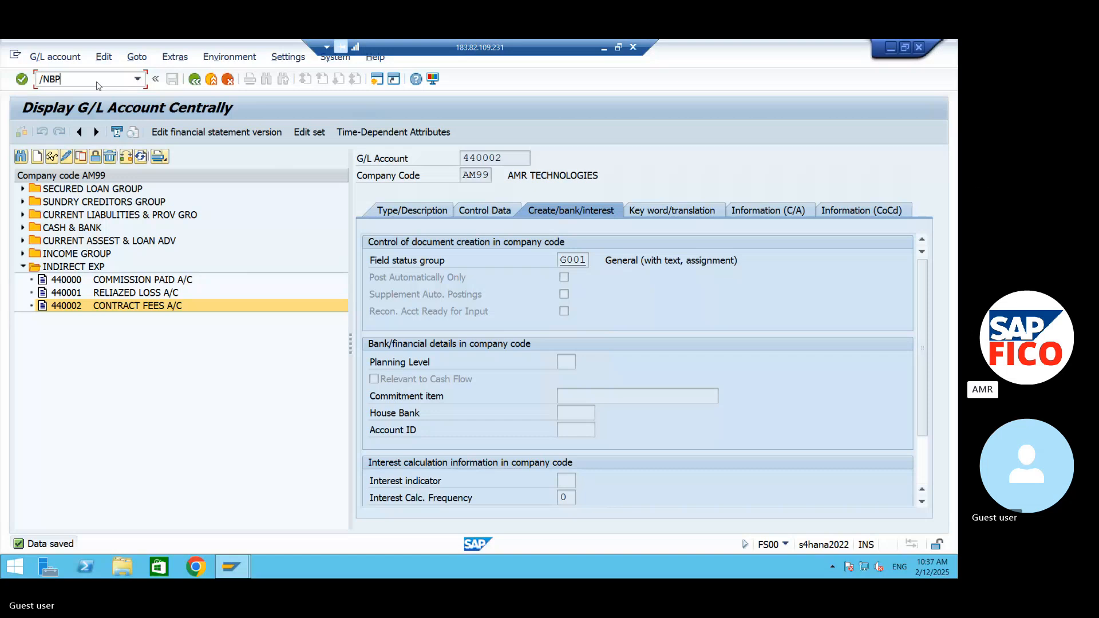
key("Return")
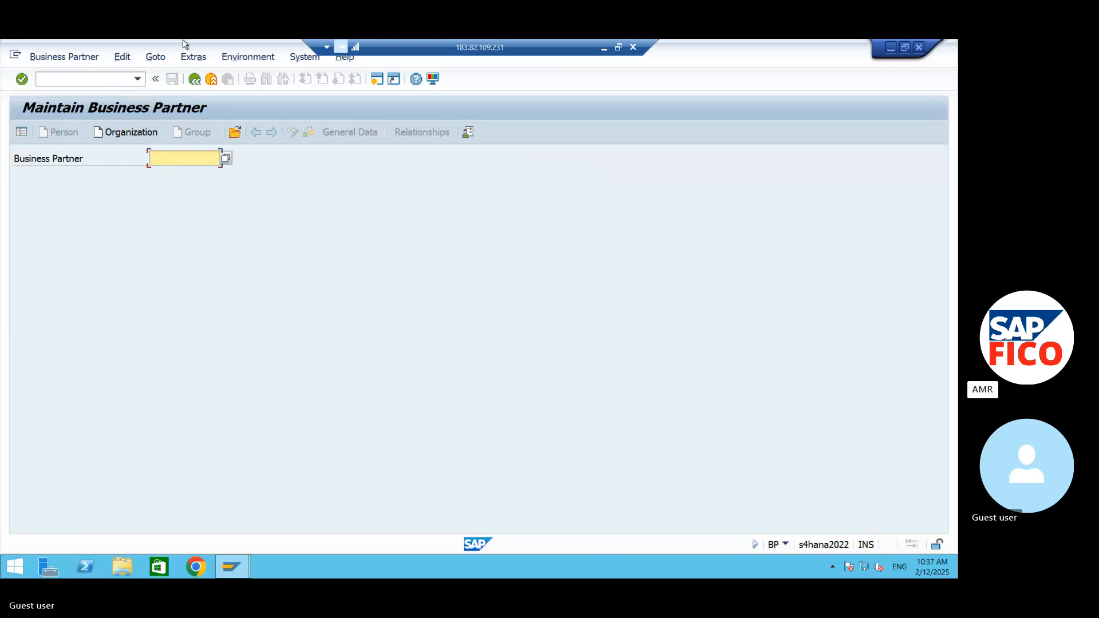
left_click(138, 137)
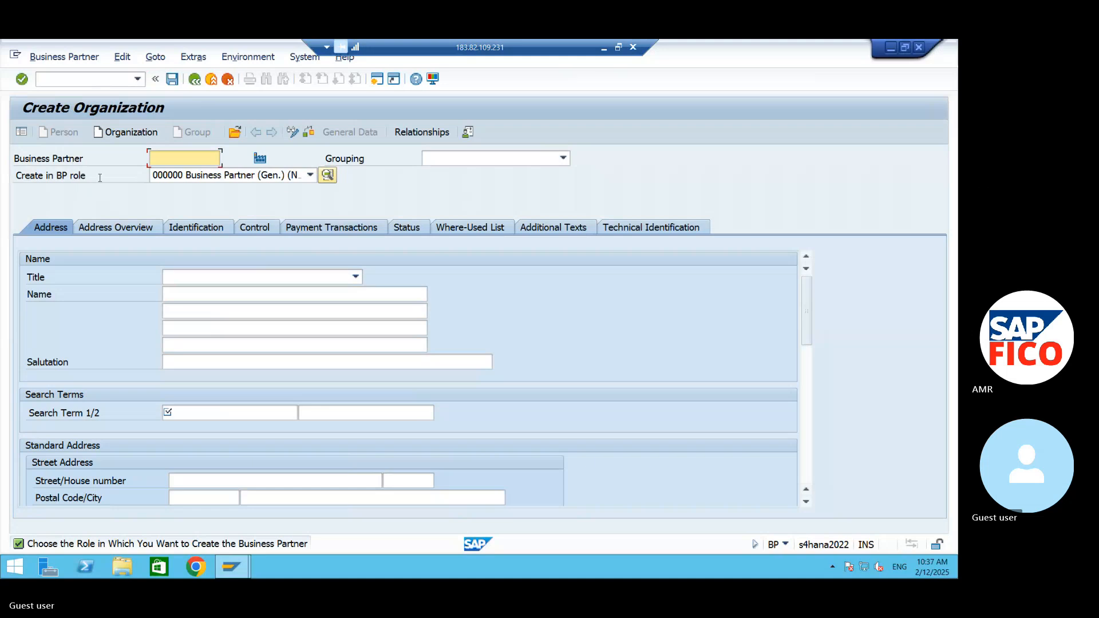
- Set the BP role to CAPV00 Supplier (Fin.Accounting) and create the organization directly in that role
left_click(282, 177)
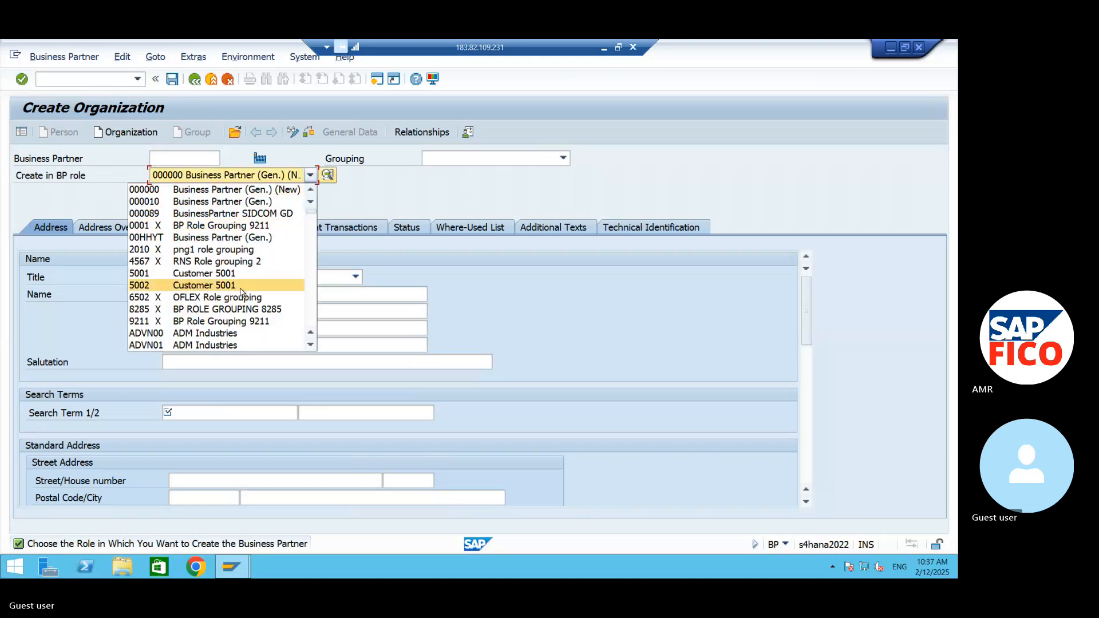
scroll(241, 320, "down", 1)
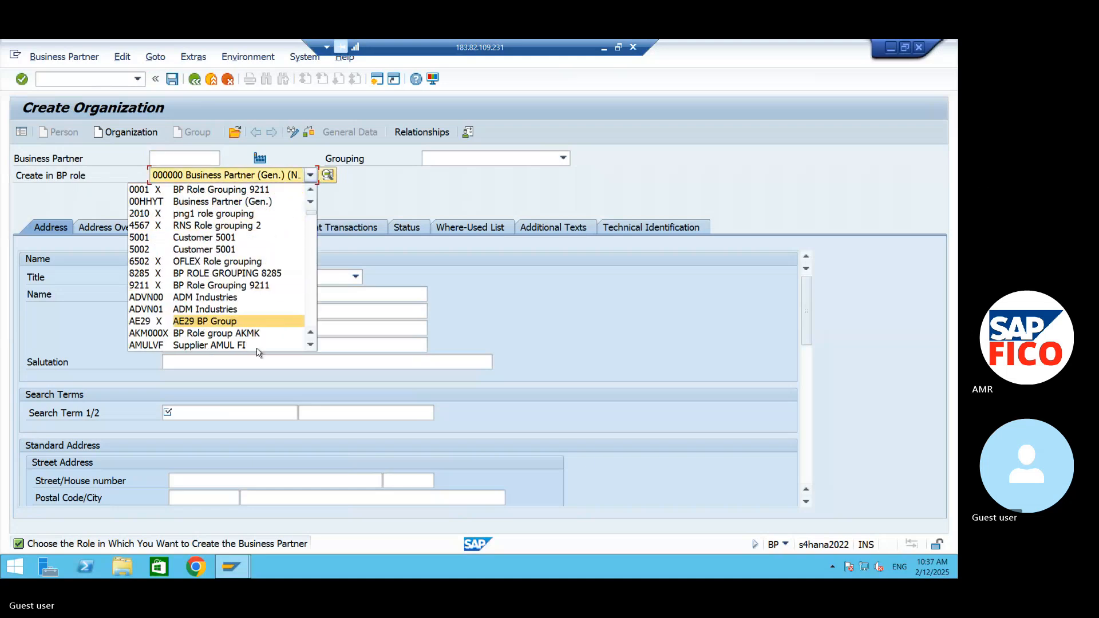
left_click(310, 345)
left_click(310, 345)
left_click(311, 345)
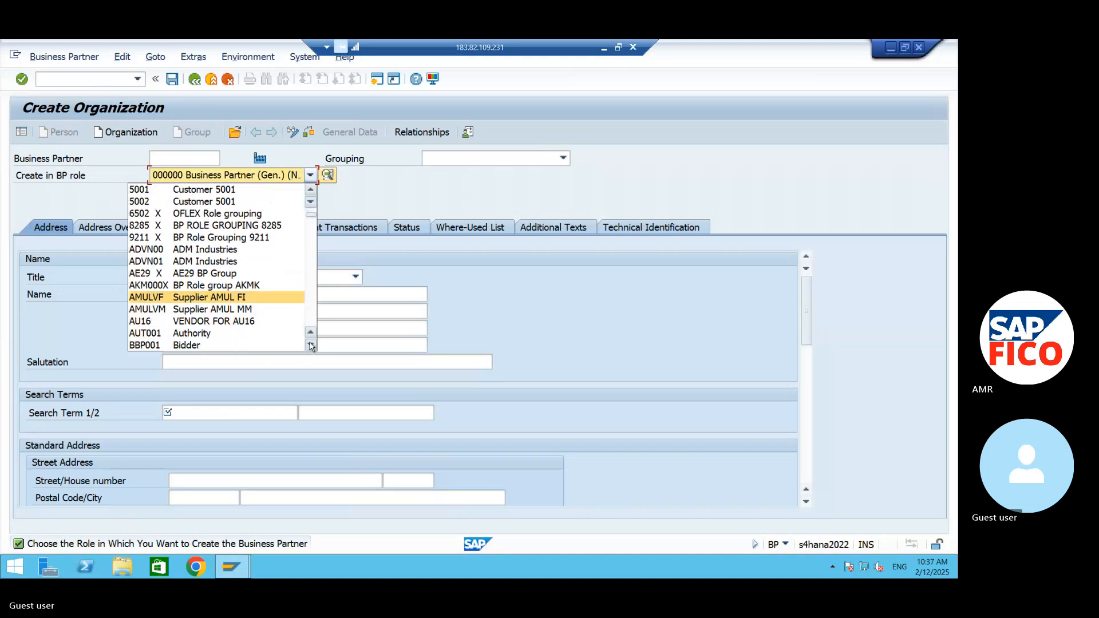
left_click(311, 345)
left_click(311, 345)
left_click(311, 345)
left_click(311, 345)
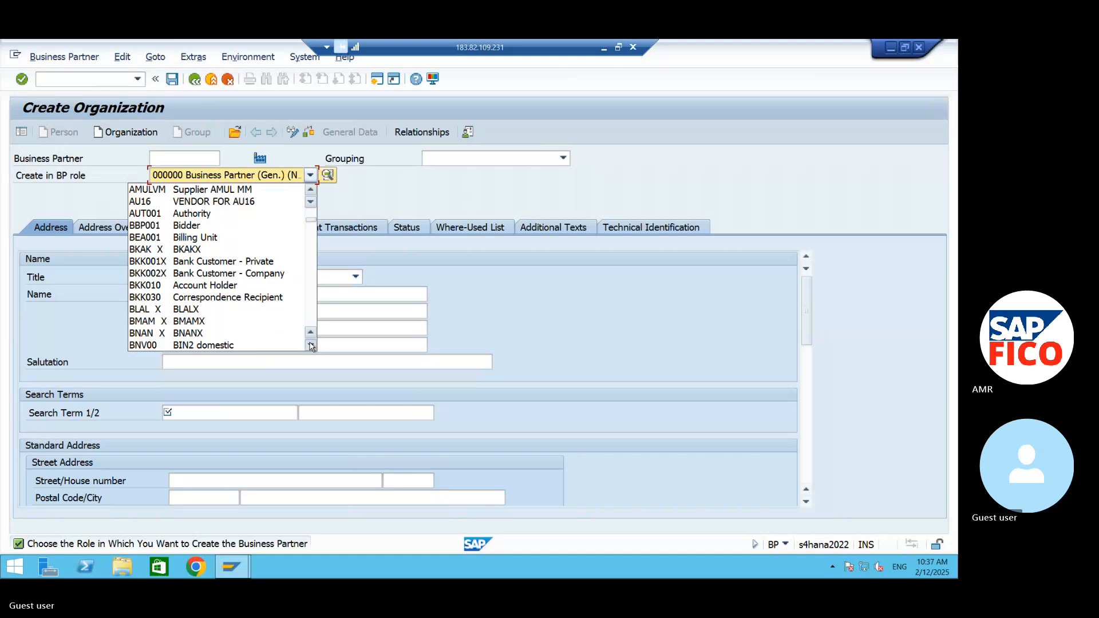
left_click(311, 345)
left_click(311, 345)
left_click(311, 345)
left_click(311, 345)
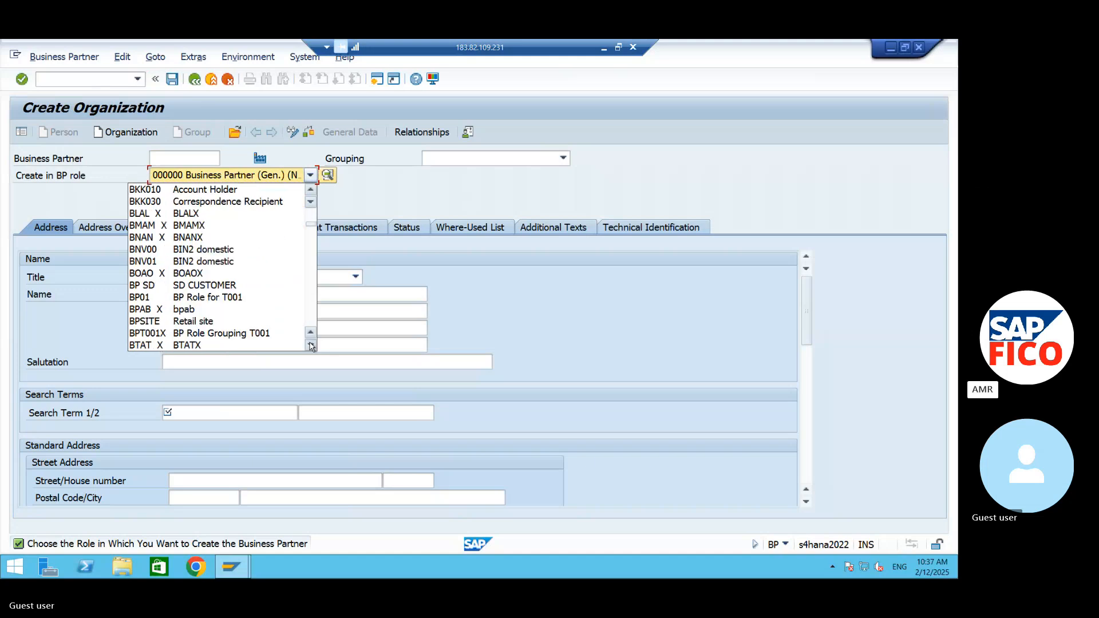
left_click(312, 192)
left_click(311, 192)
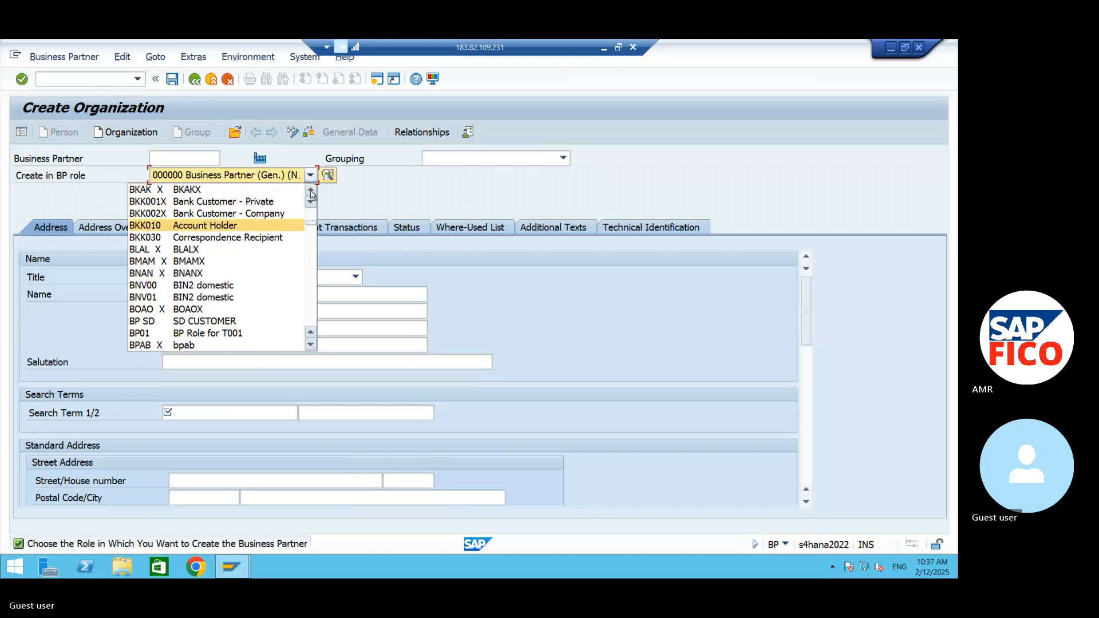
left_click(311, 193)
left_click(312, 193)
left_click(311, 192)
left_click(312, 192)
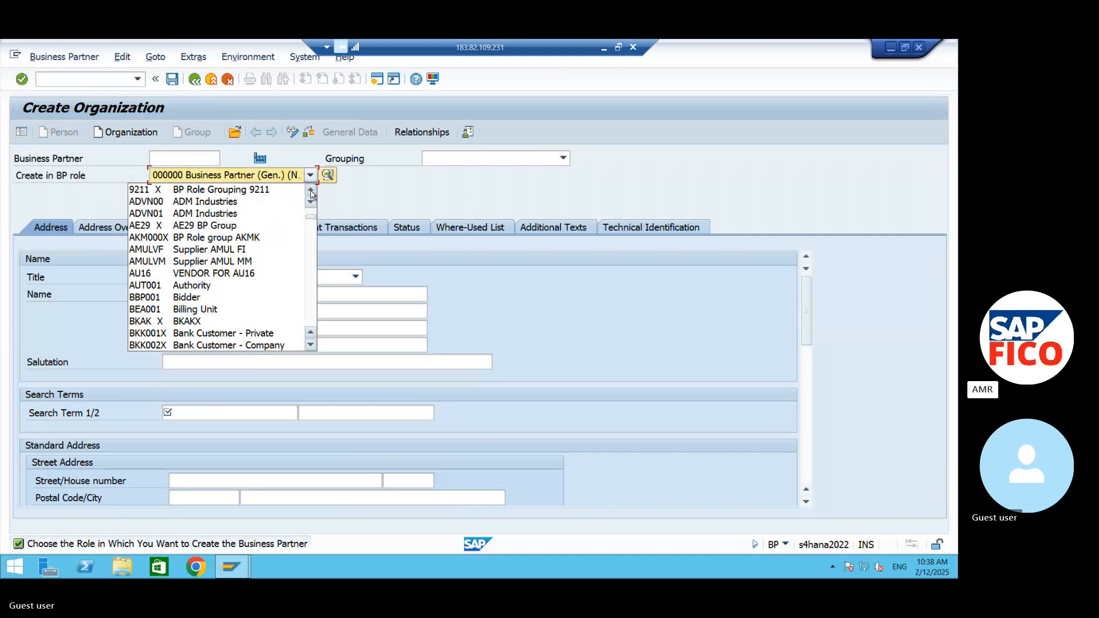
left_click(312, 192)
left_click(311, 192)
left_click(312, 192)
left_click(311, 192)
left_click(312, 193)
left_click(312, 192)
left_click(311, 192)
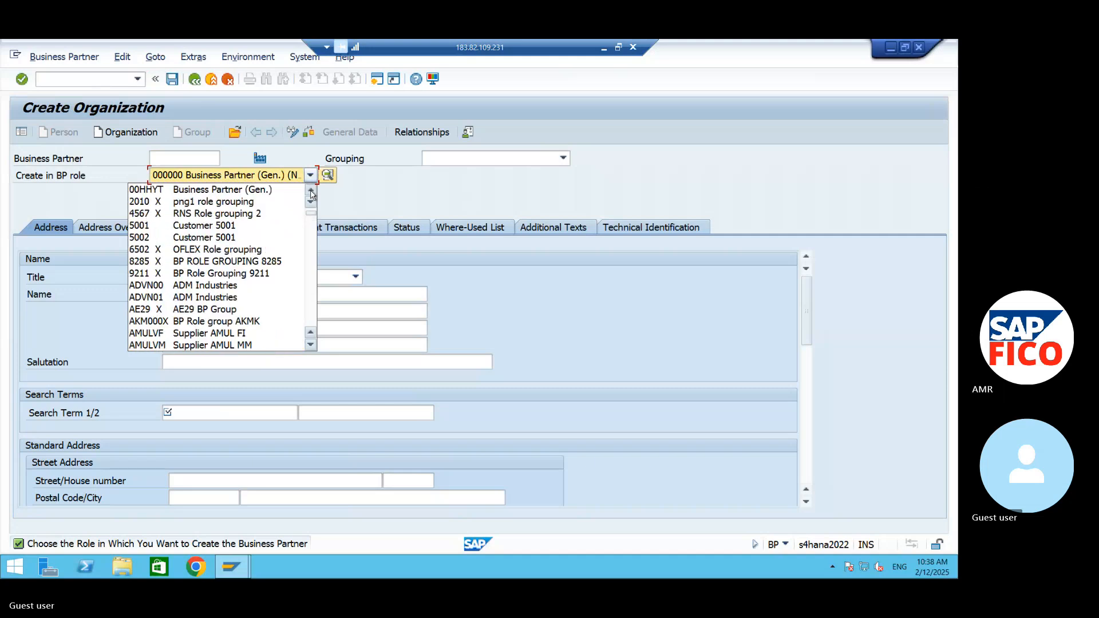
left_click(311, 192)
left_click(311, 192)
left_click(312, 193)
left_click(311, 193)
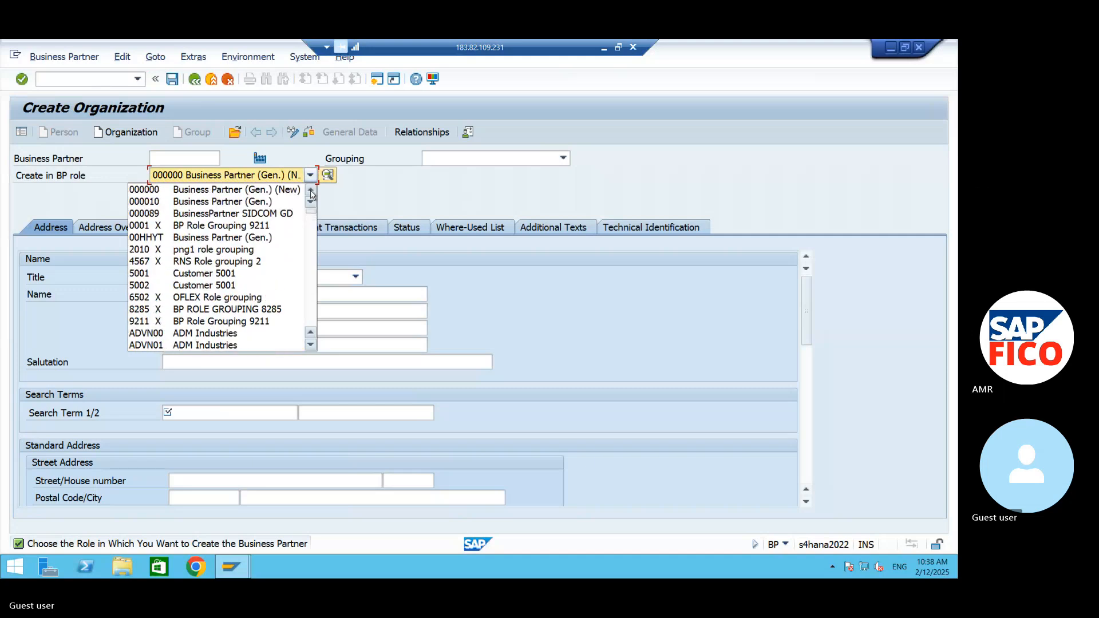
left_click(311, 346)
left_click(310, 346)
left_click(310, 345)
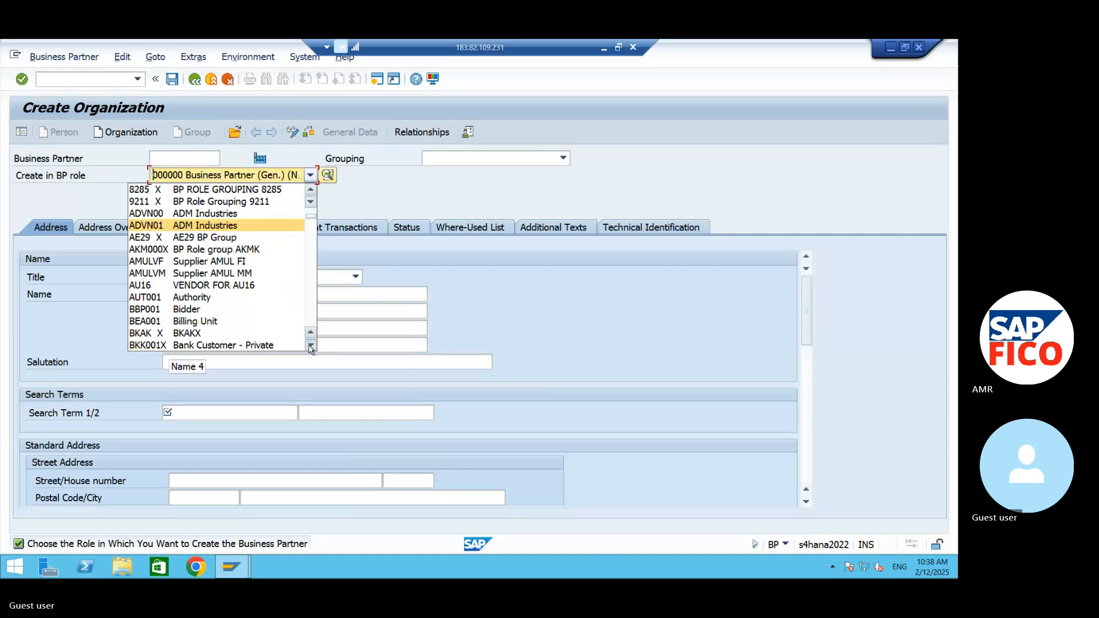
left_click(310, 346)
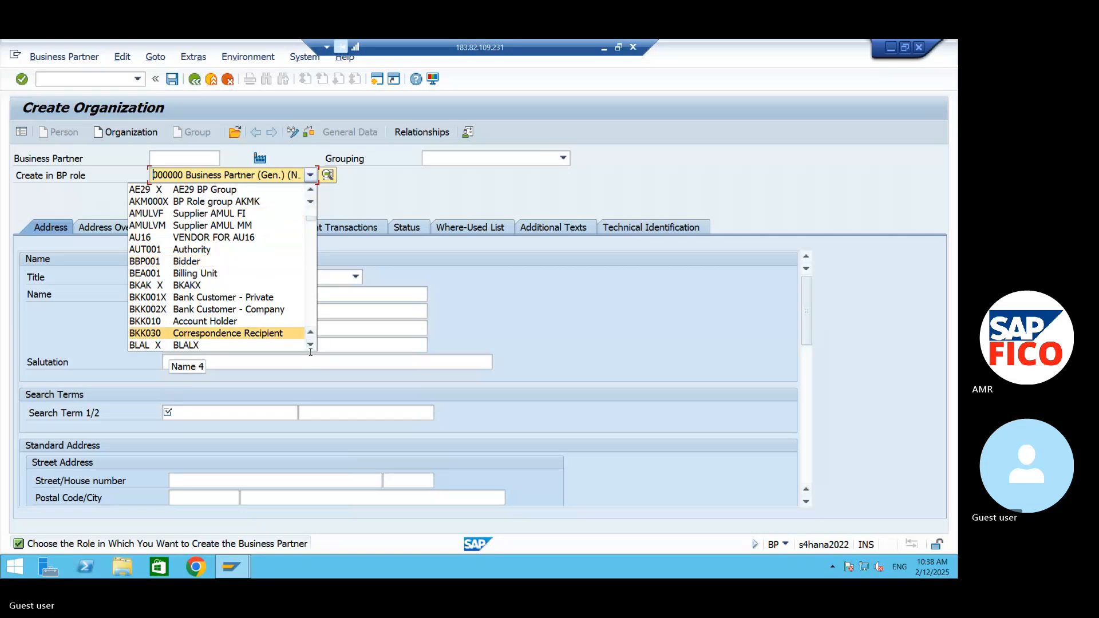
scroll(310, 352, "down", 7)
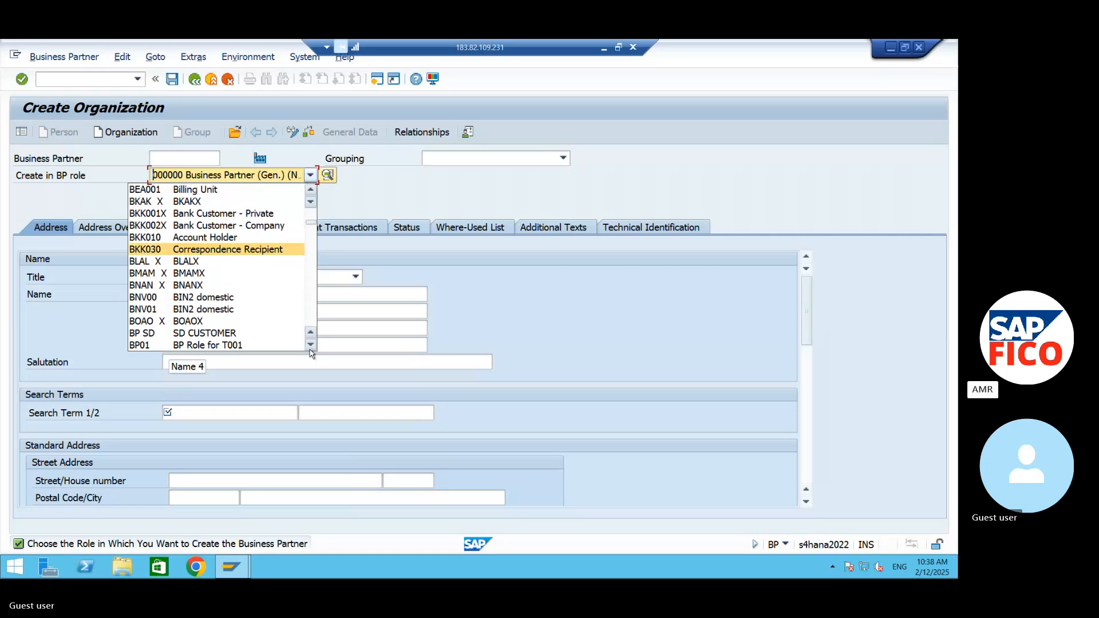
scroll(310, 351, "down", 8)
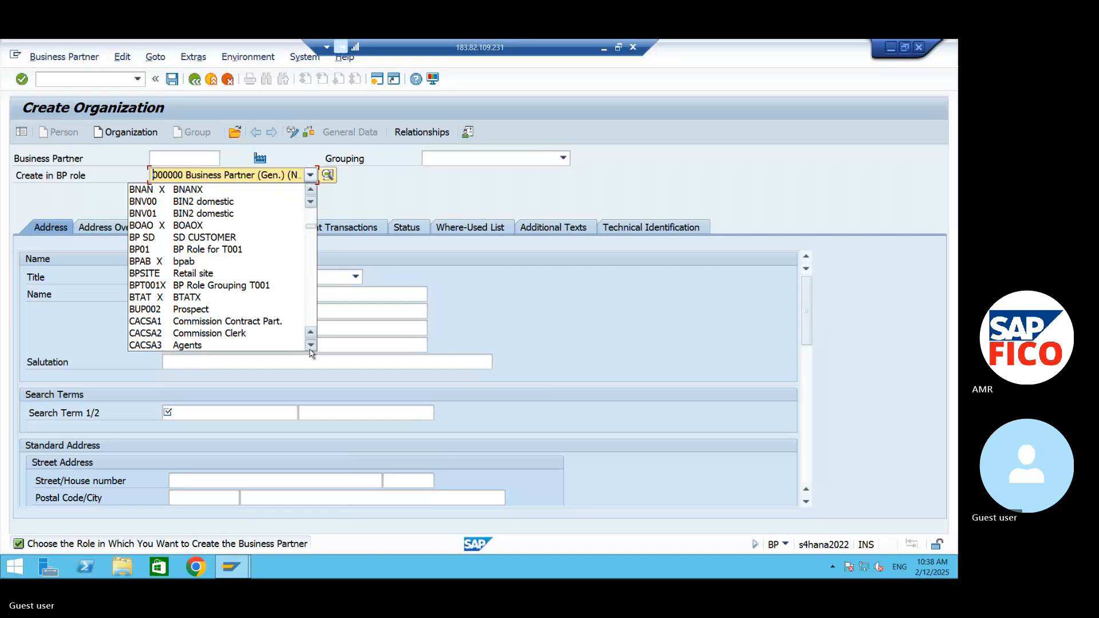
scroll(310, 351, "down", 5)
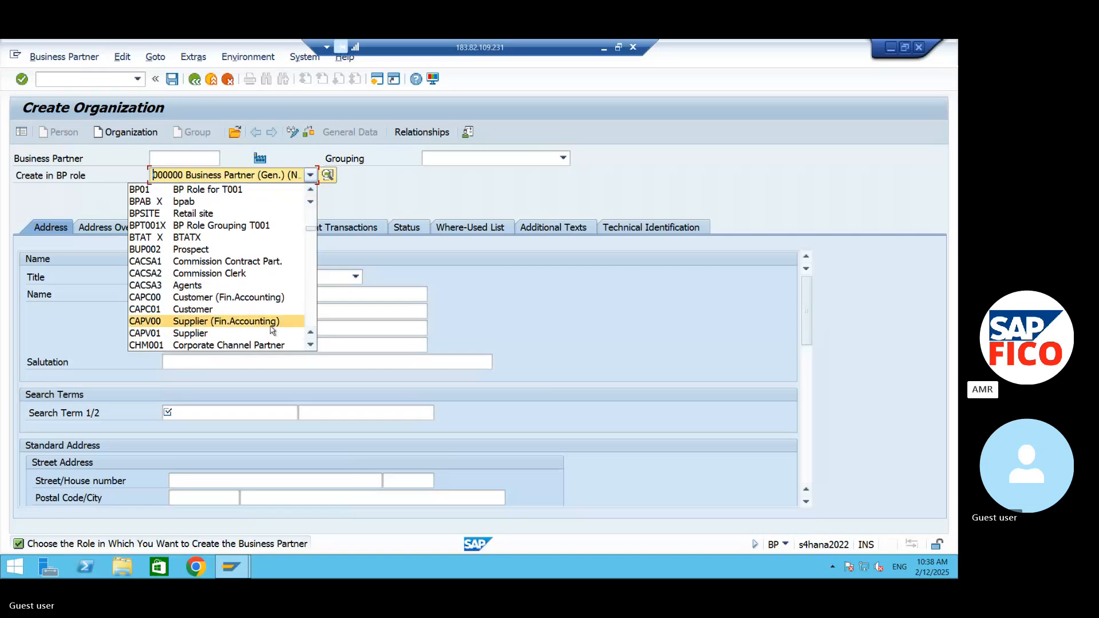
left_click(272, 323)
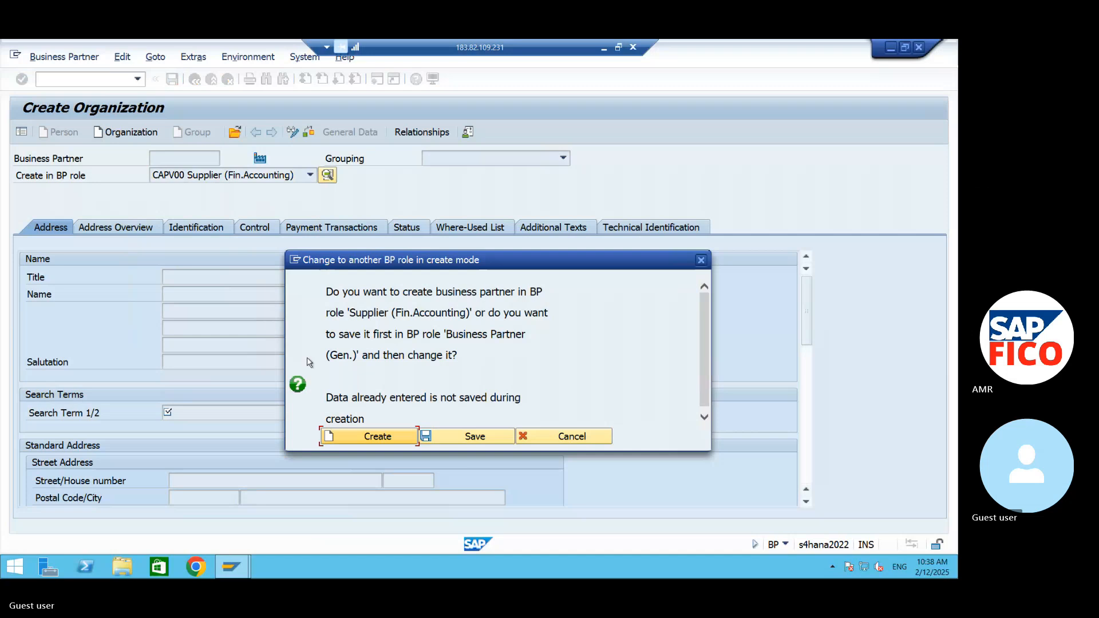
left_click(388, 439)
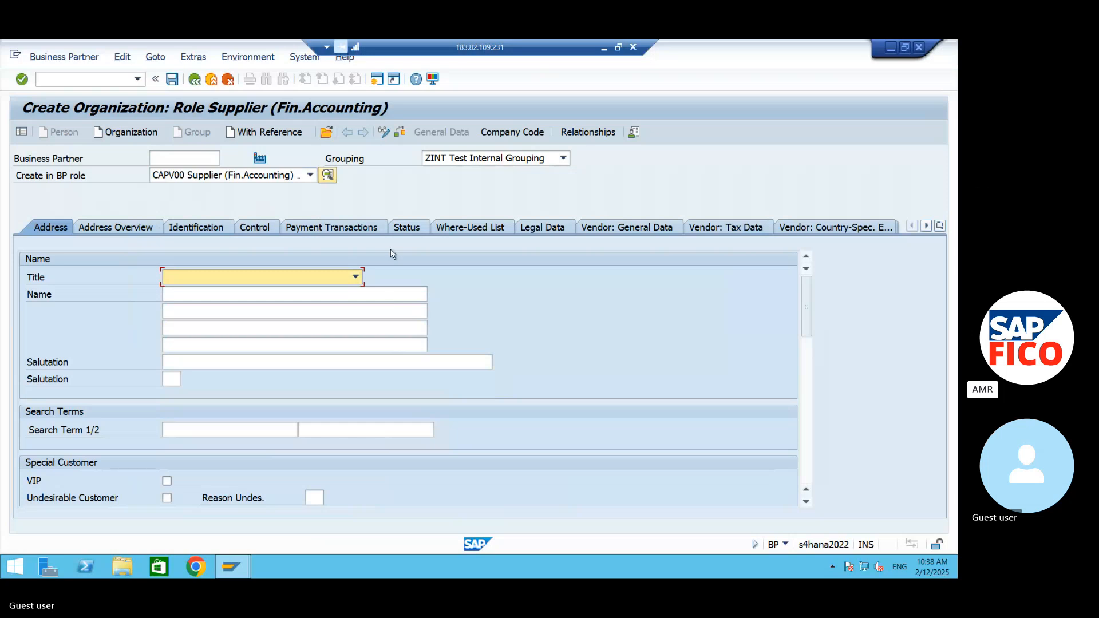
- Assign the grouping 99DB DOMESTIC BP GROUP -AM99 to the new supplier organization
left_click(563, 159)
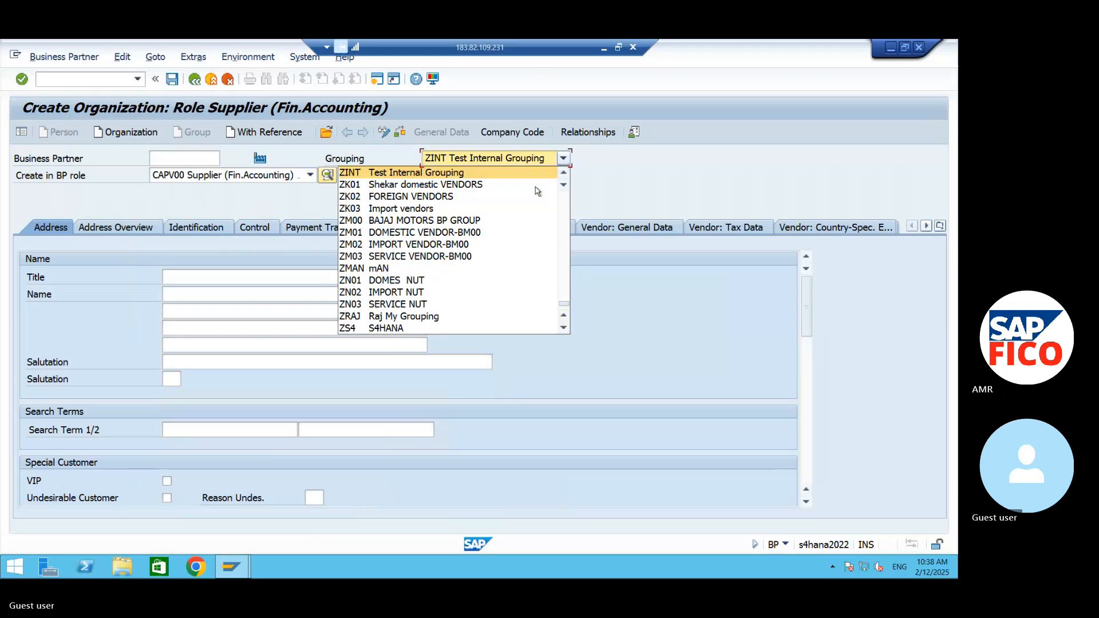
left_click(565, 329)
left_click(565, 329)
left_click(565, 329)
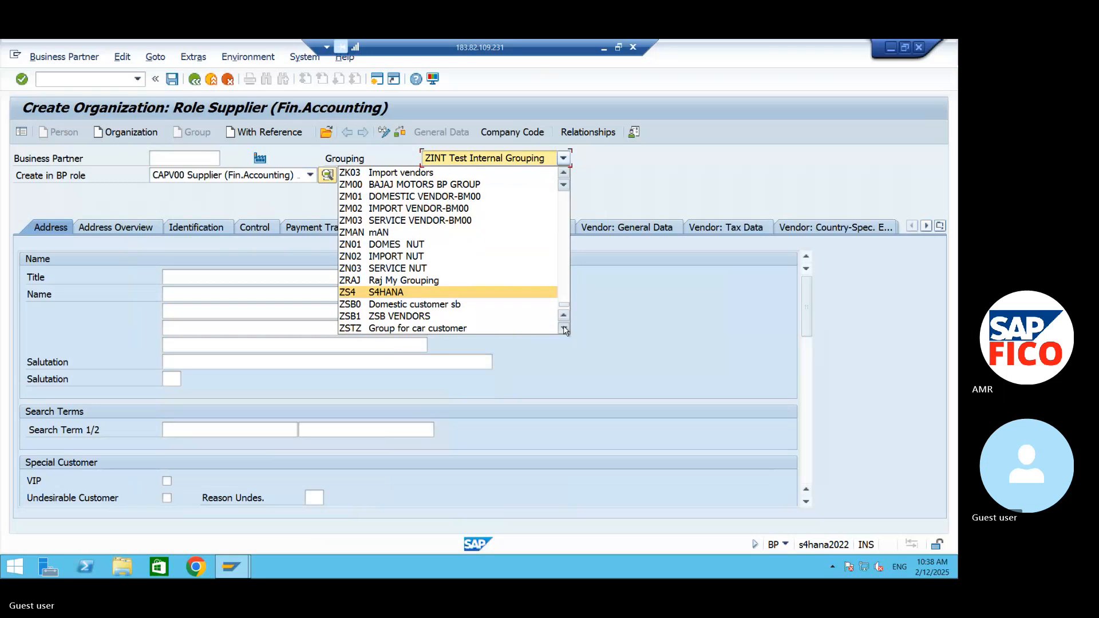
left_click(565, 329)
left_click(564, 329)
left_click(565, 329)
left_click(564, 329)
left_click(564, 329)
left_click(565, 329)
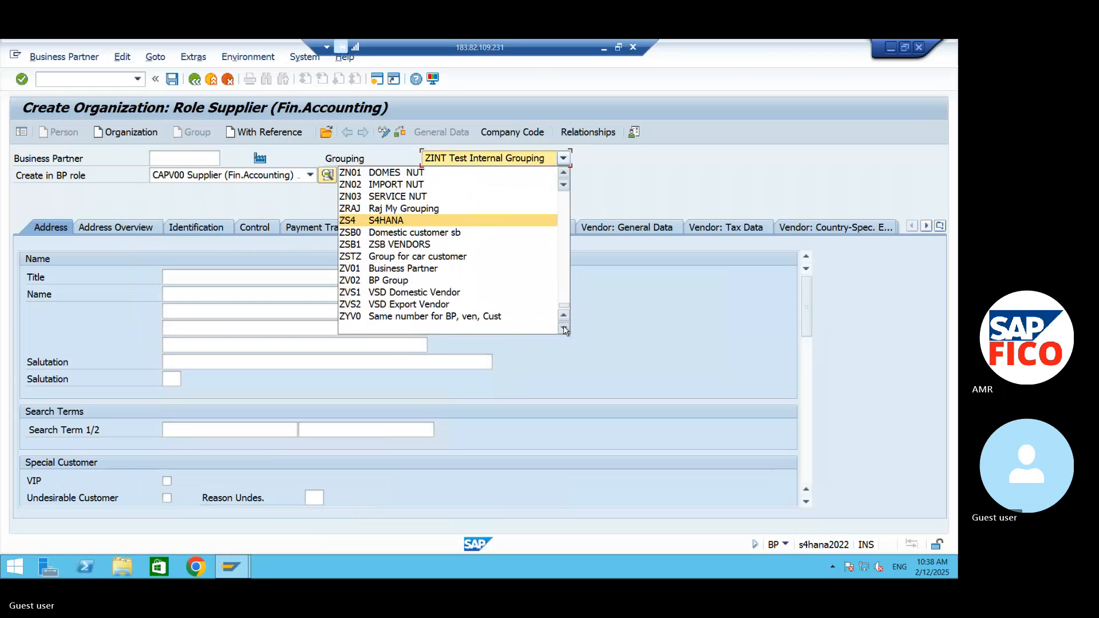
left_click(564, 175)
left_click(565, 175)
left_click(564, 175)
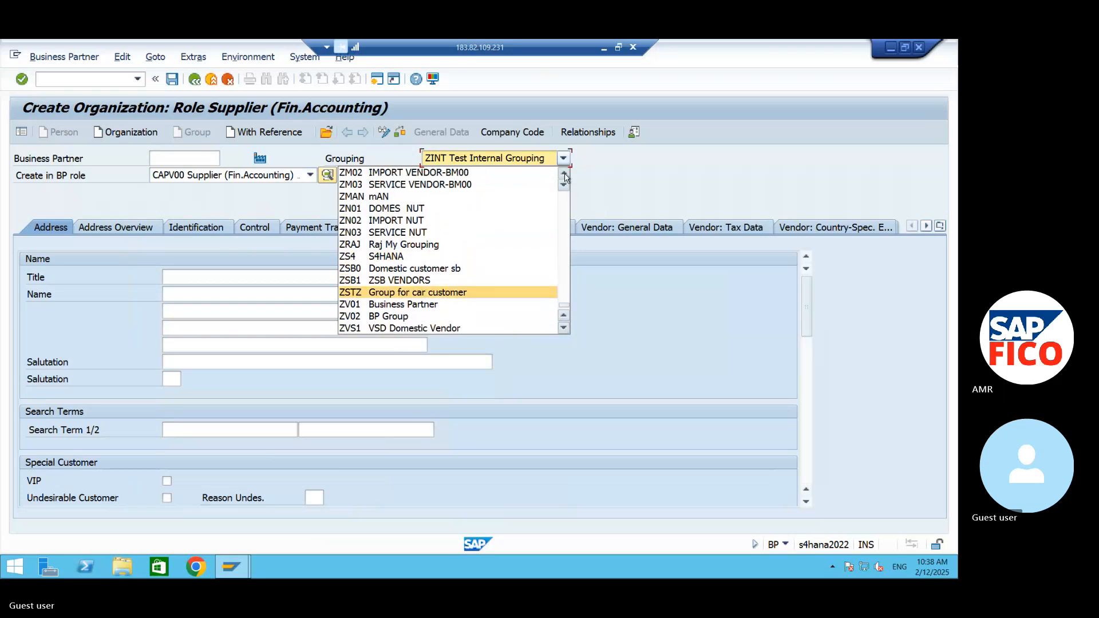
left_click(564, 175)
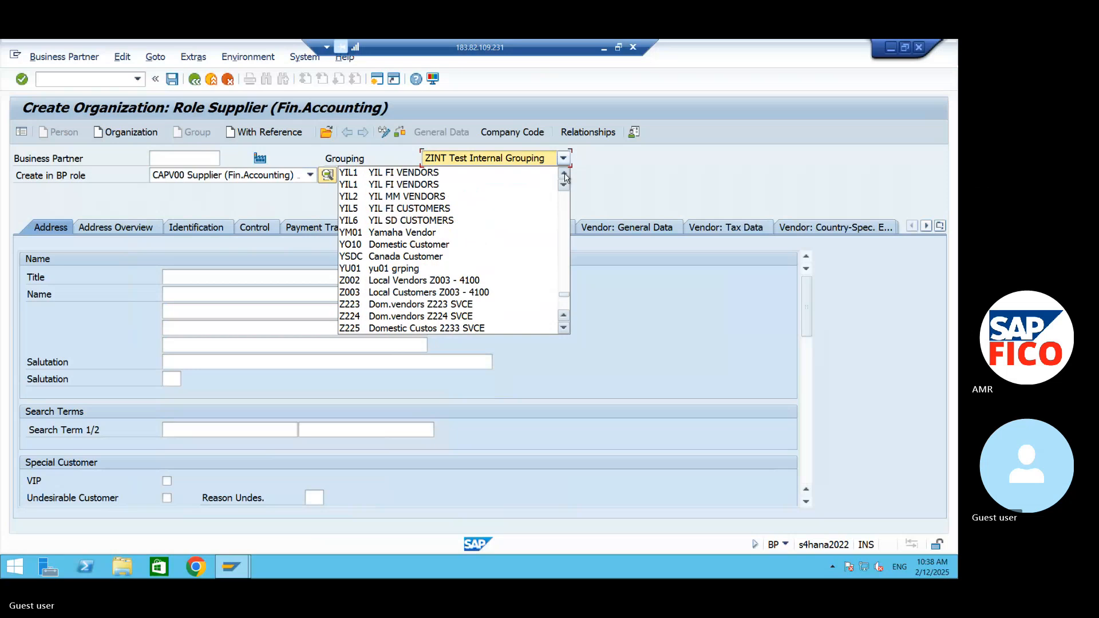
left_click(564, 174)
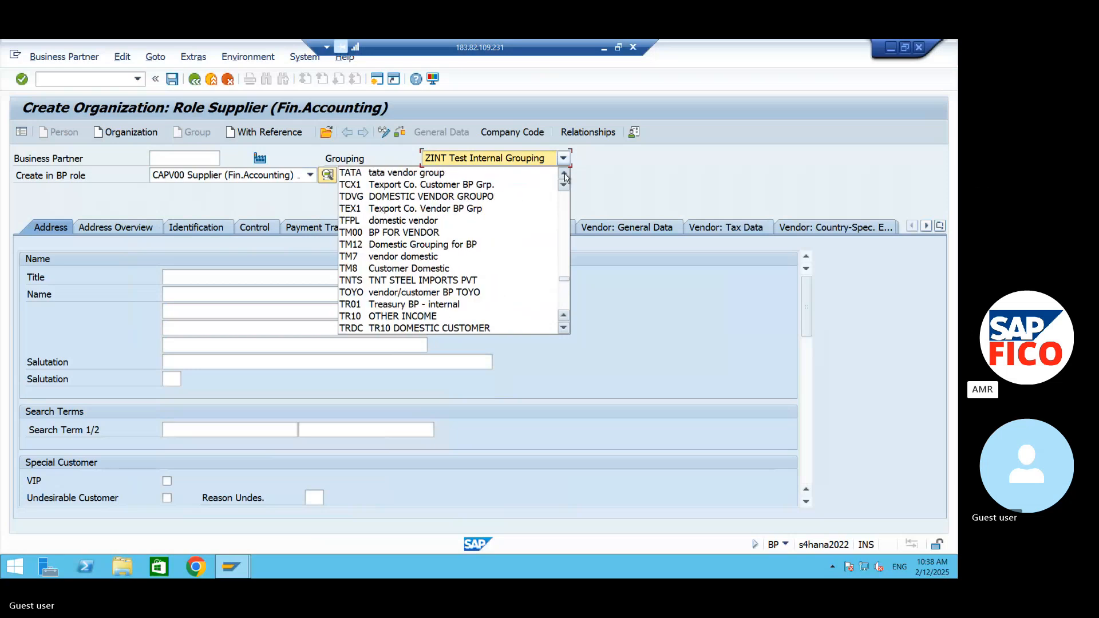
left_click(564, 175)
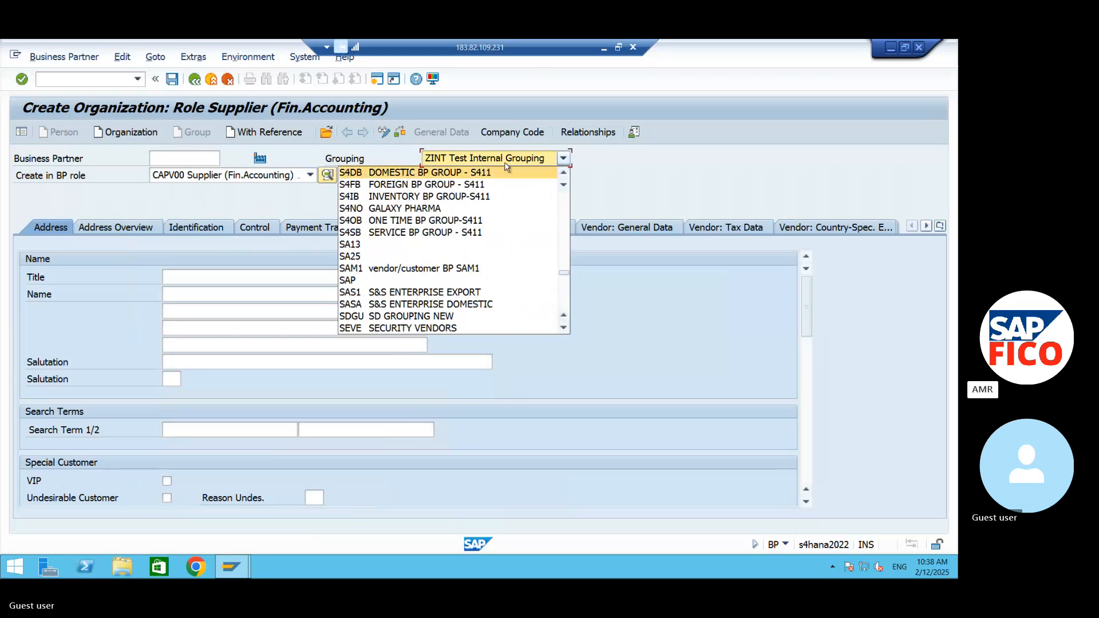
left_click(564, 174)
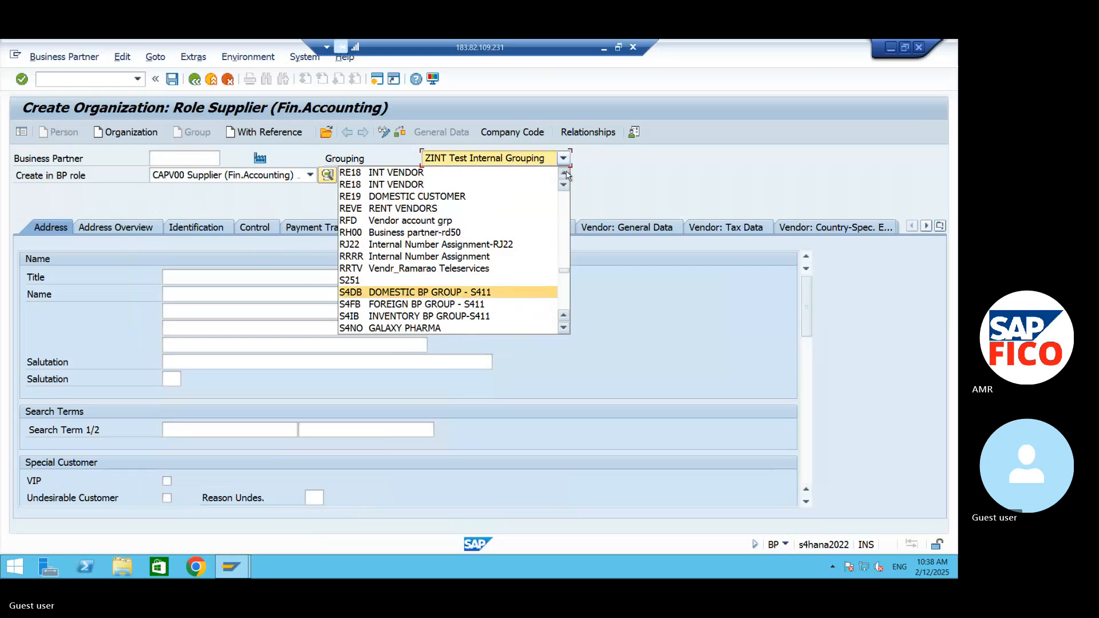
left_click(564, 174)
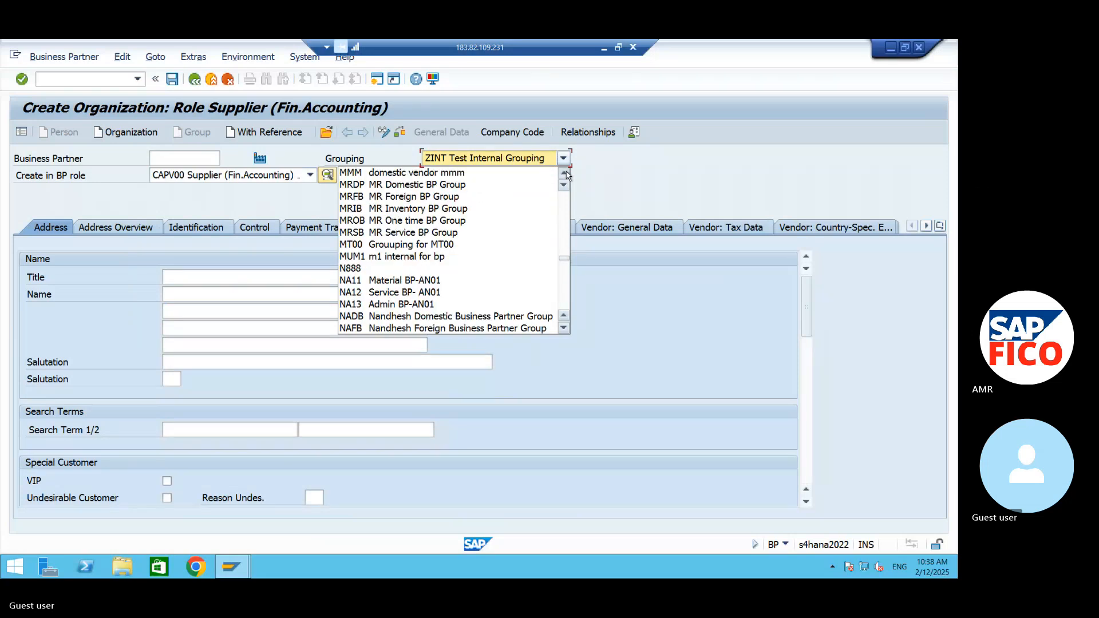
left_click(564, 174)
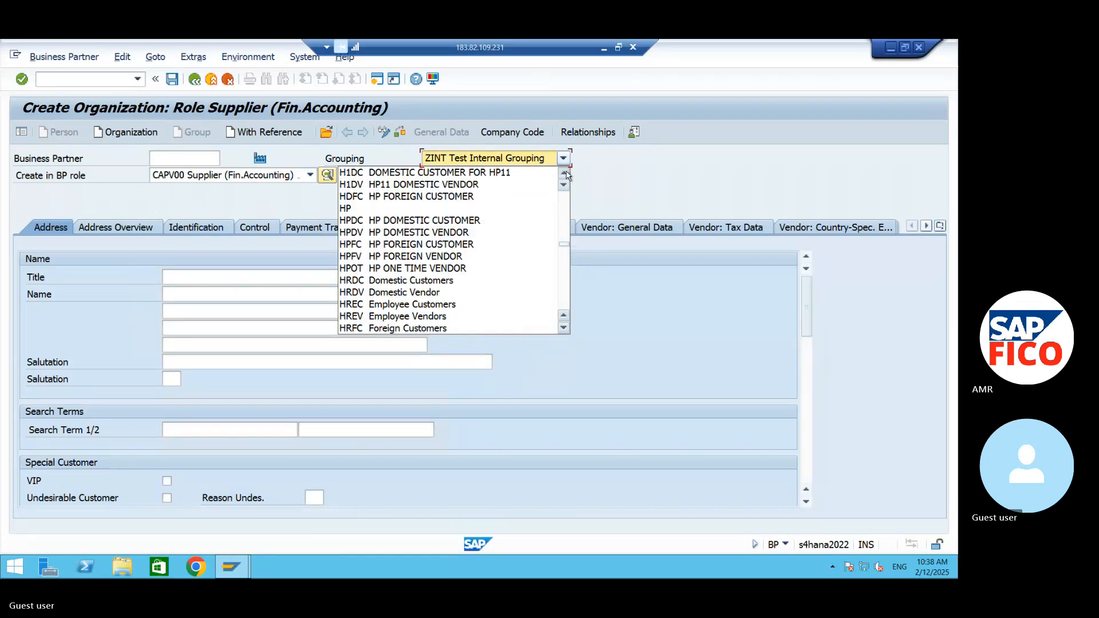
left_click(564, 174)
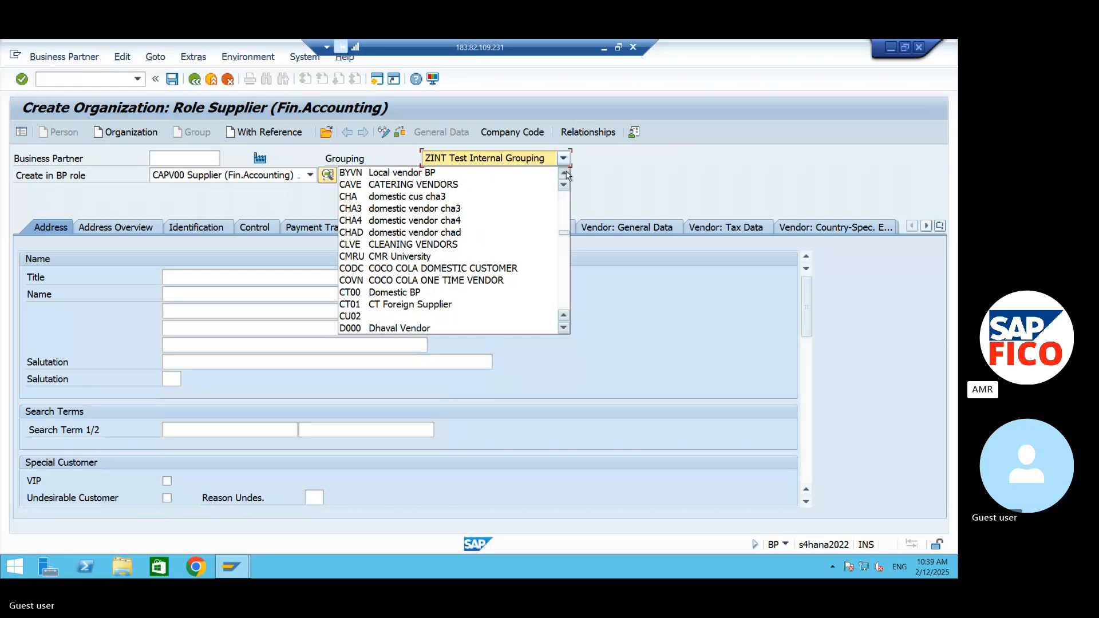
left_click(564, 174)
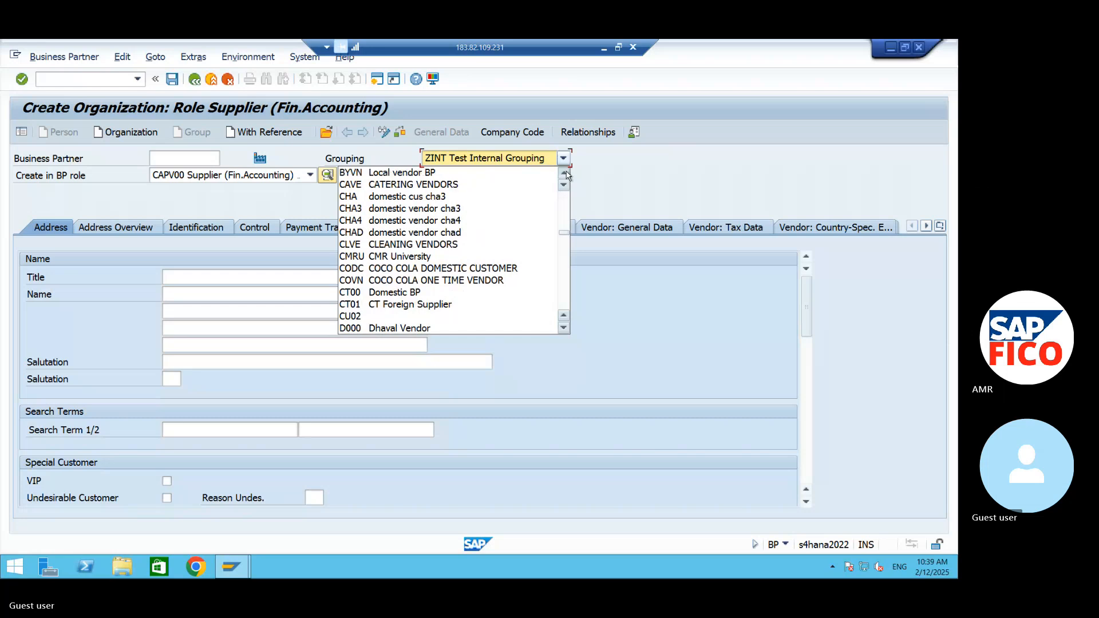
left_click(565, 226)
left_click_drag(565, 228, 564, 206)
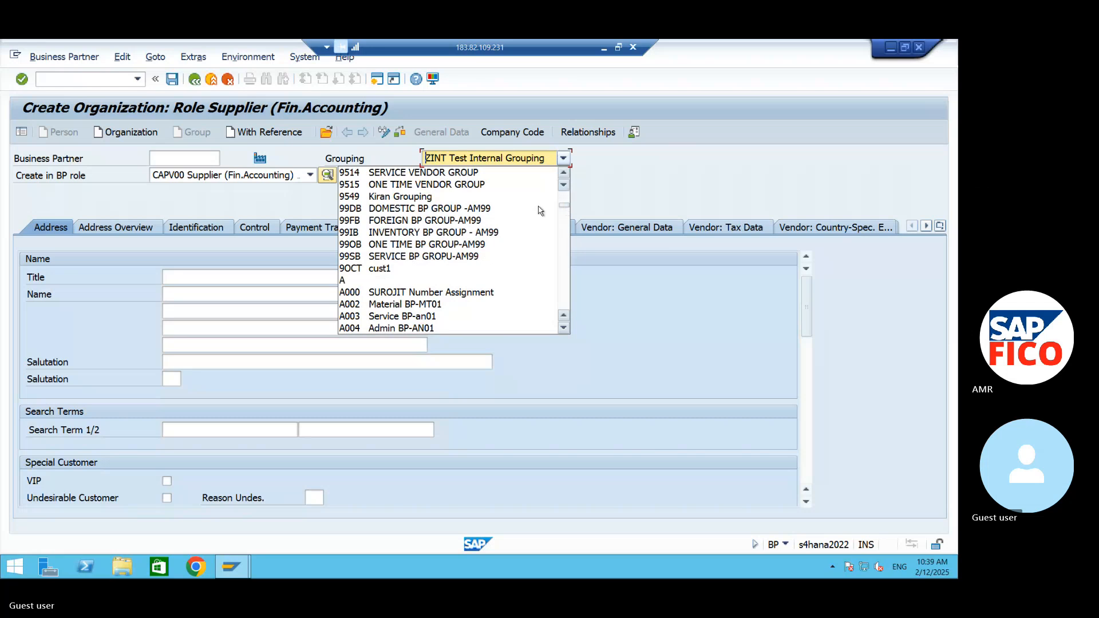
left_click(387, 209)
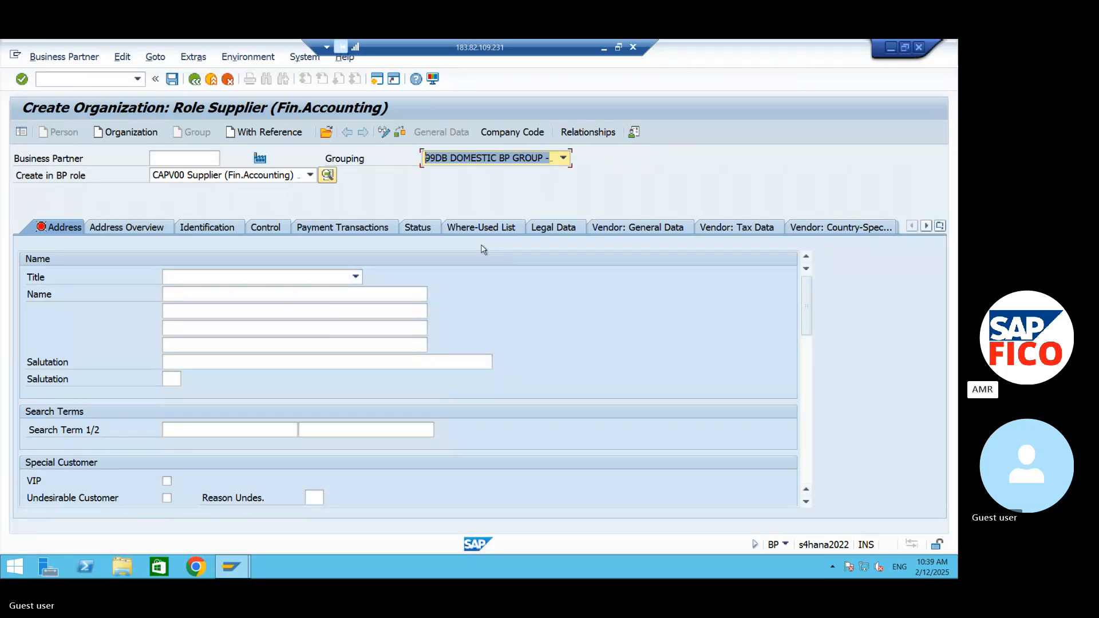
- Enter VENKATESHWARA ENTERPRISES as the organization's name in its address data
left_click(331, 296)
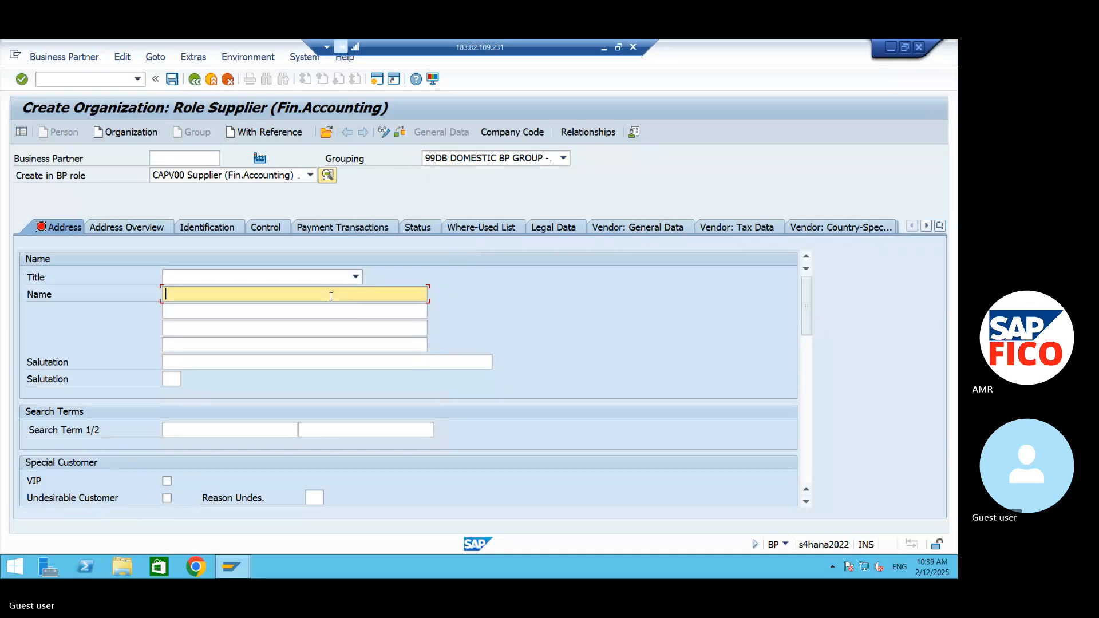
type("AM")
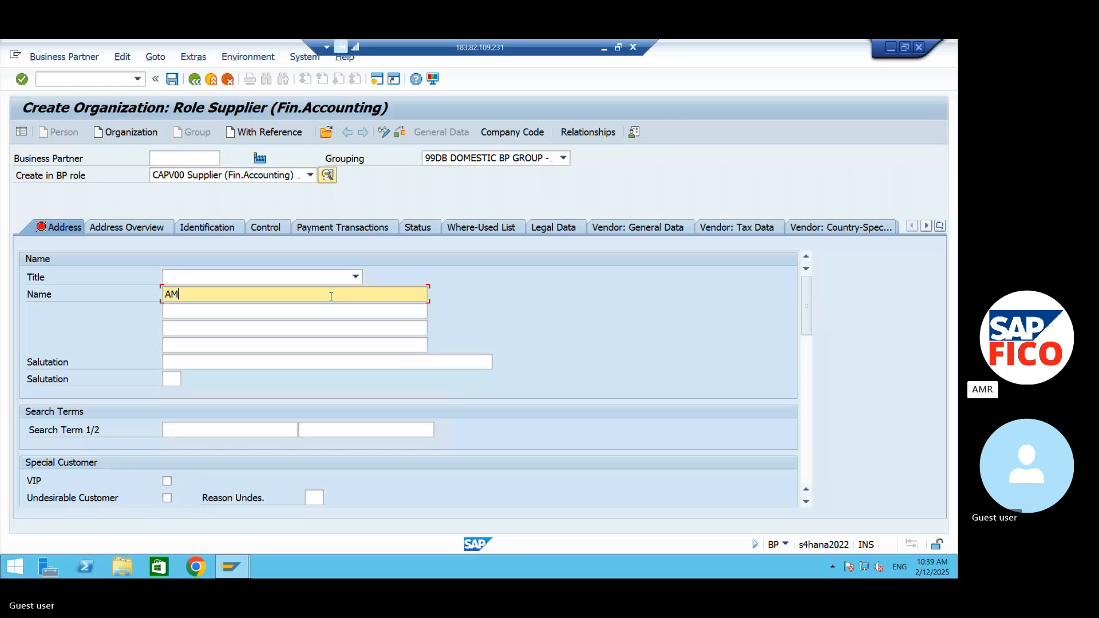
key("BackSpace")
key("BackSpace")
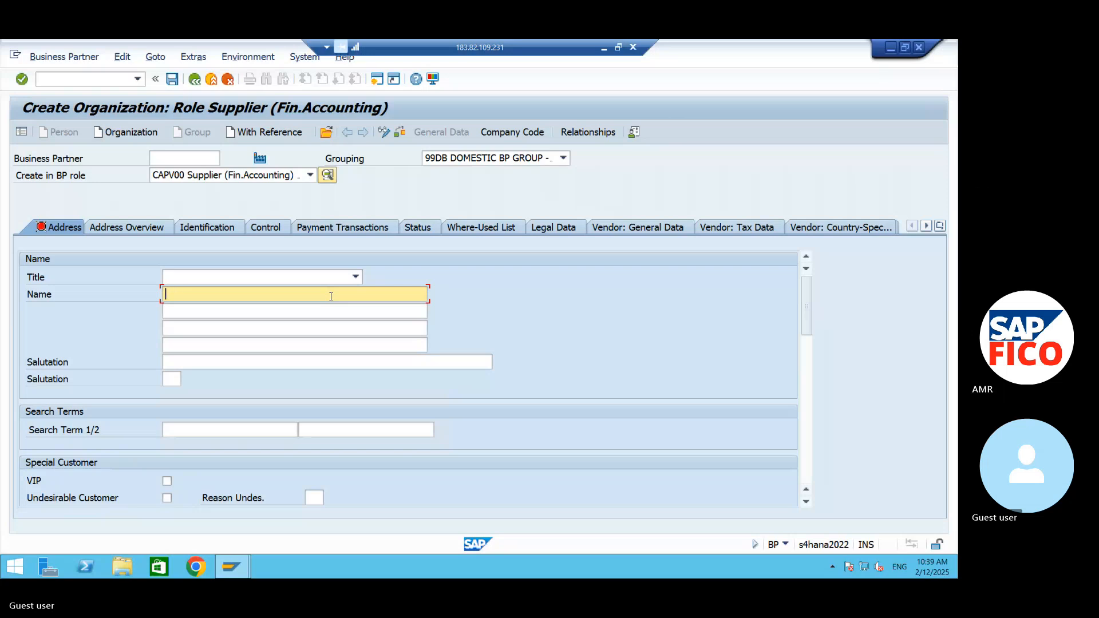
type("VENKATESHWARA EN")
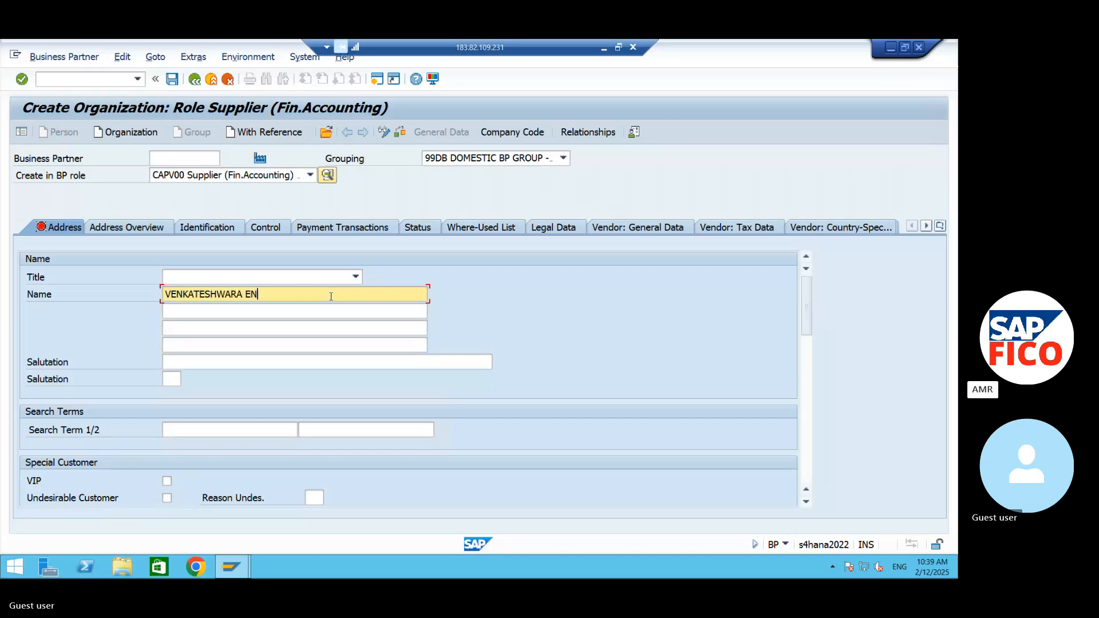
type("TERPRISES")
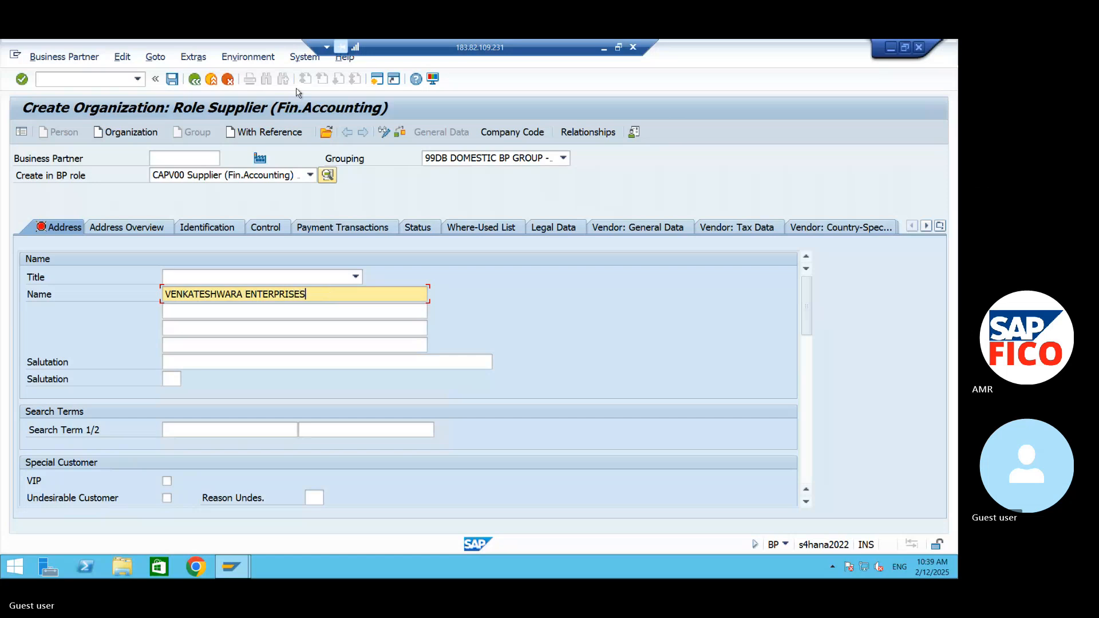
- Enter VENKATESHWARA and ENTERPRISES as the organization's two search terms
left_click(224, 430)
type("VENKATESHWARA")
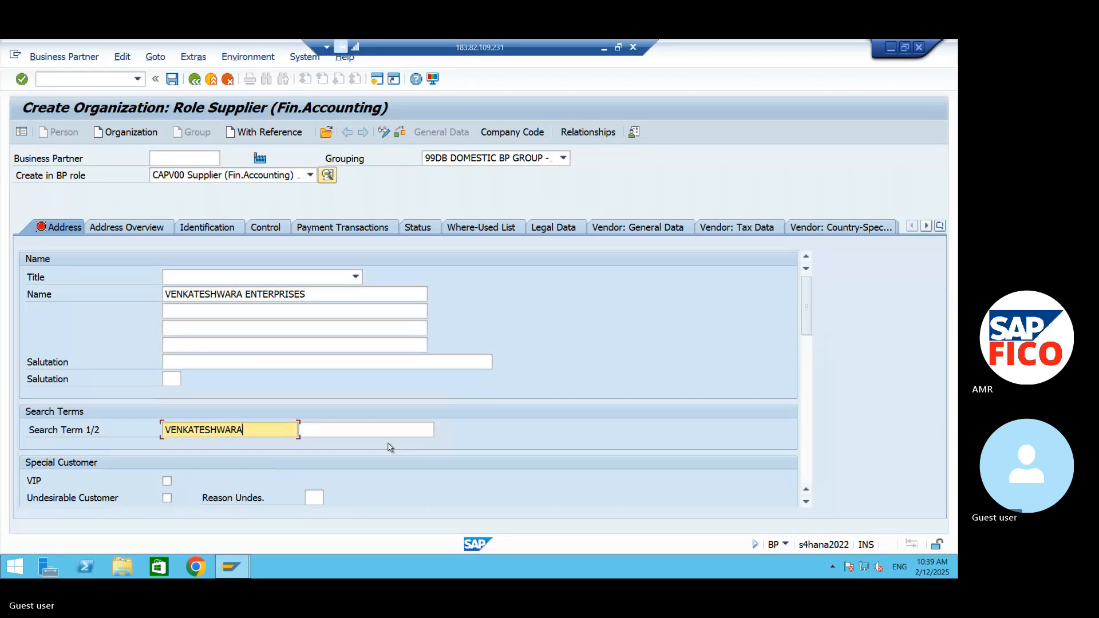
left_click(369, 427)
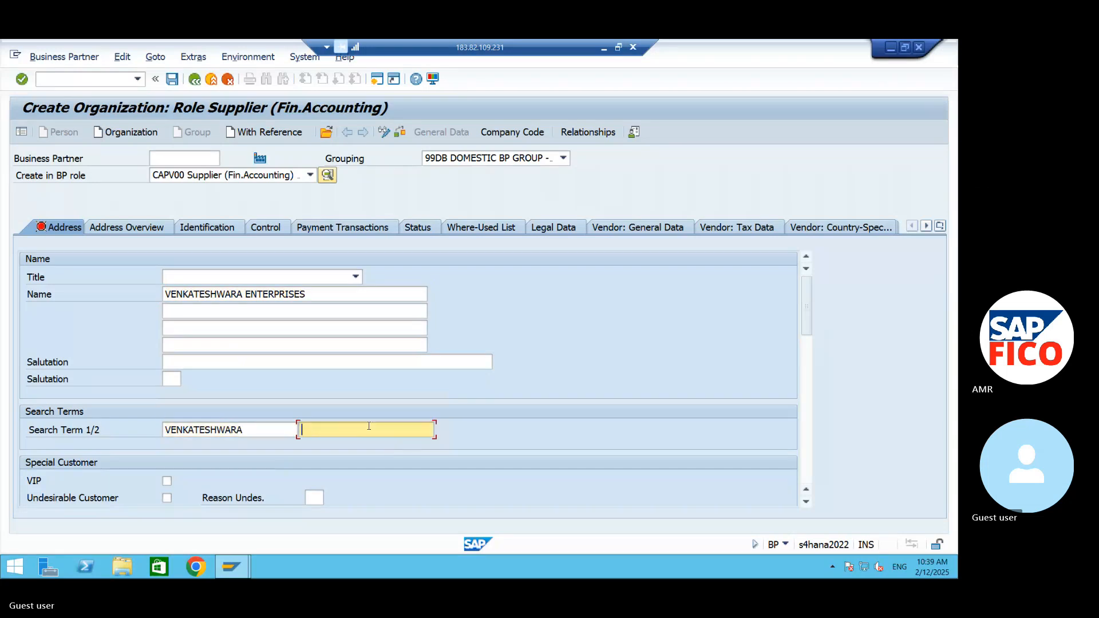
type("ENTERPRISESD")
key("BackSpace")
left_click(806, 503)
left_click(806, 503)
left_click(806, 503)
left_click(806, 503)
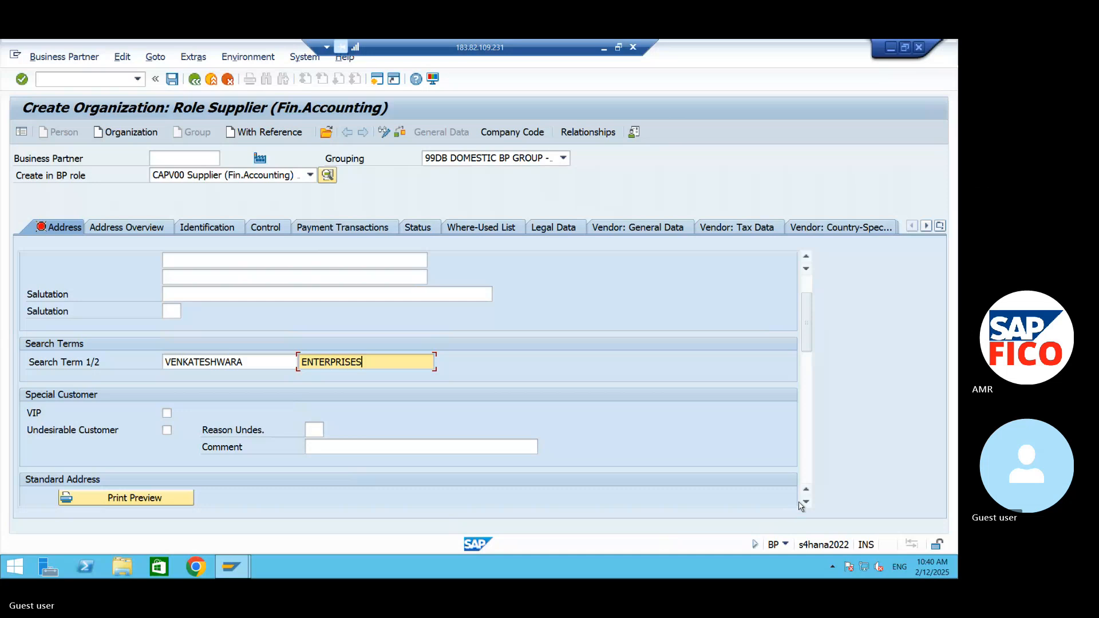
left_click(806, 259)
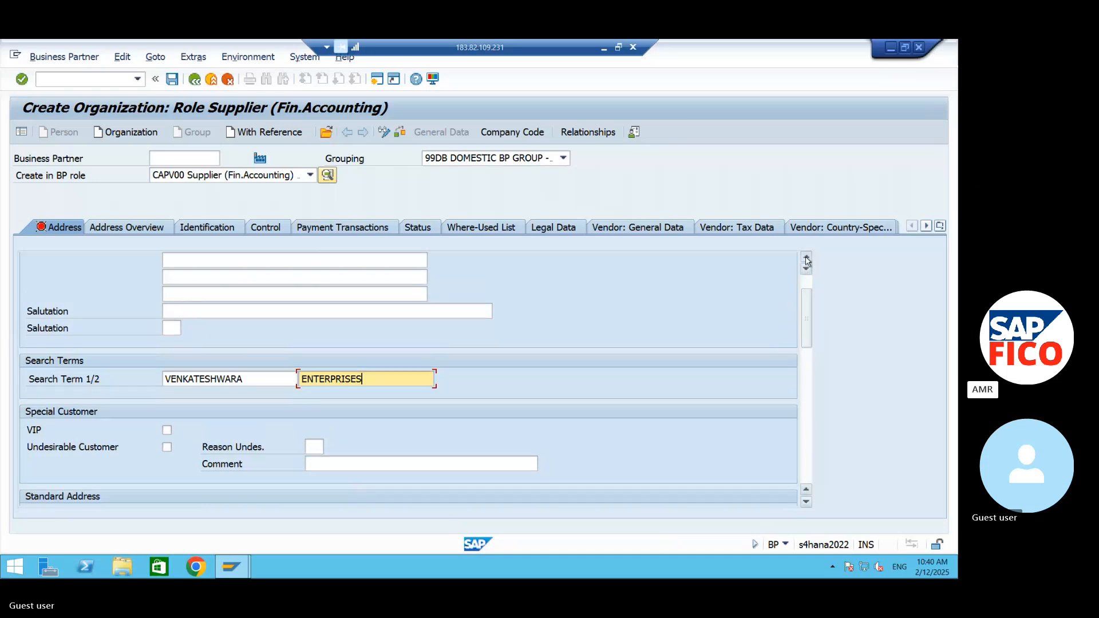
left_click(807, 258)
left_click(806, 259)
left_click(806, 259)
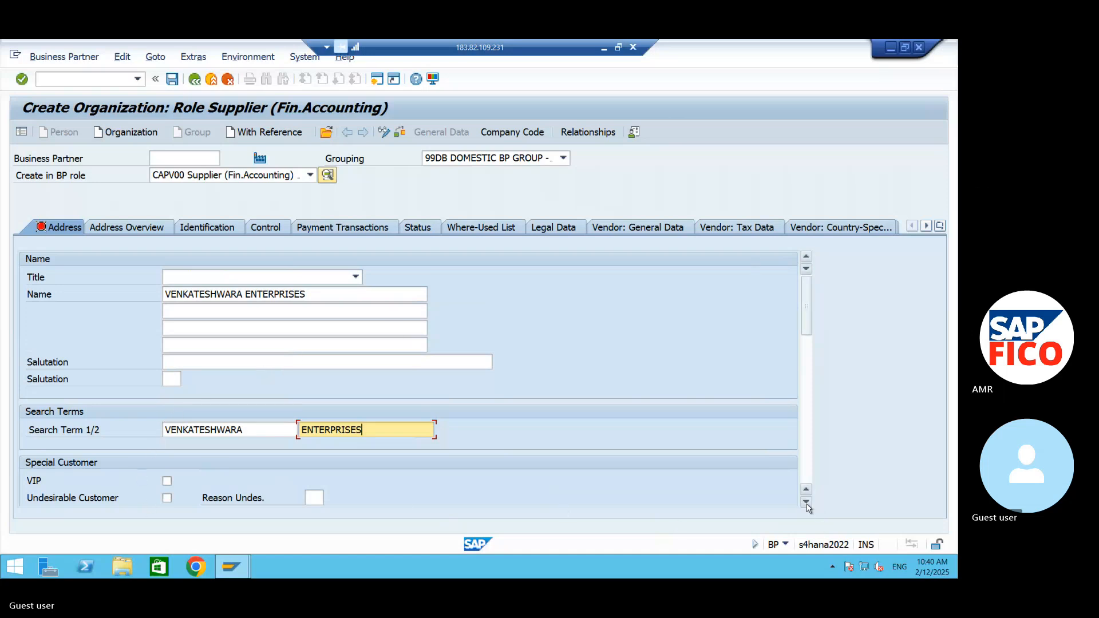
- Enter the supplier's street name and house number in the street address
scroll(413, 418, "down", 7)
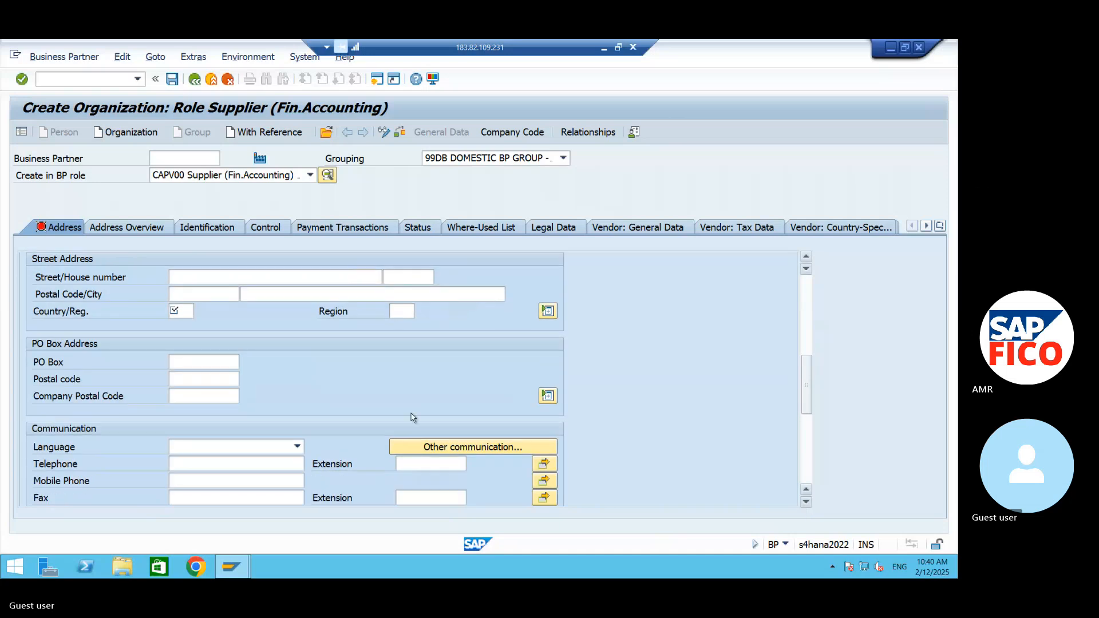
left_click(201, 274)
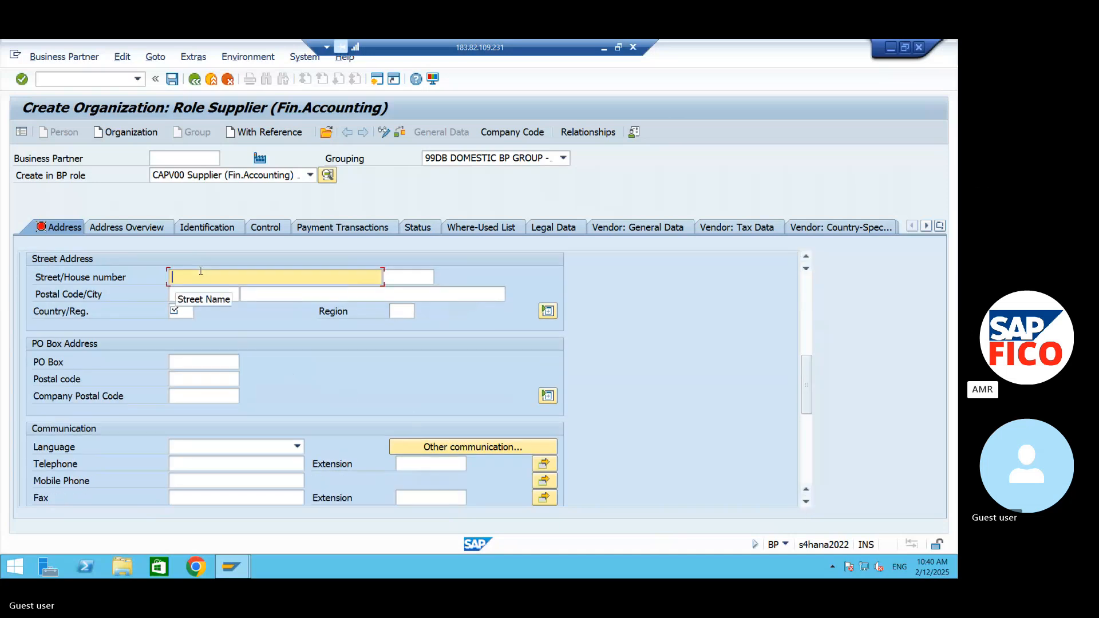
type("UPPAL")
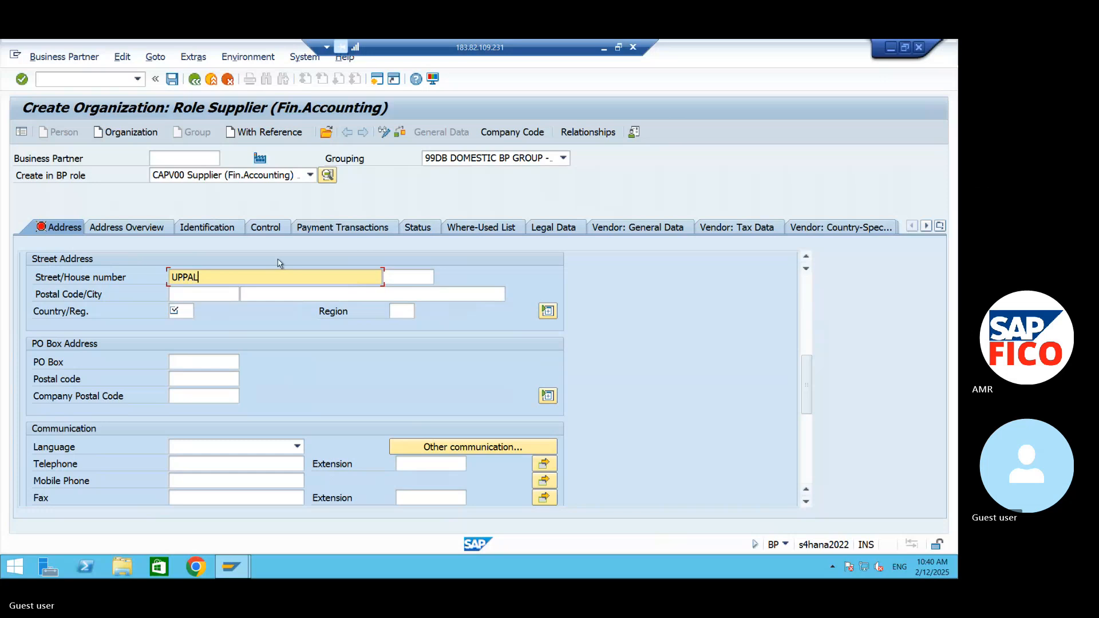
left_click(394, 274)
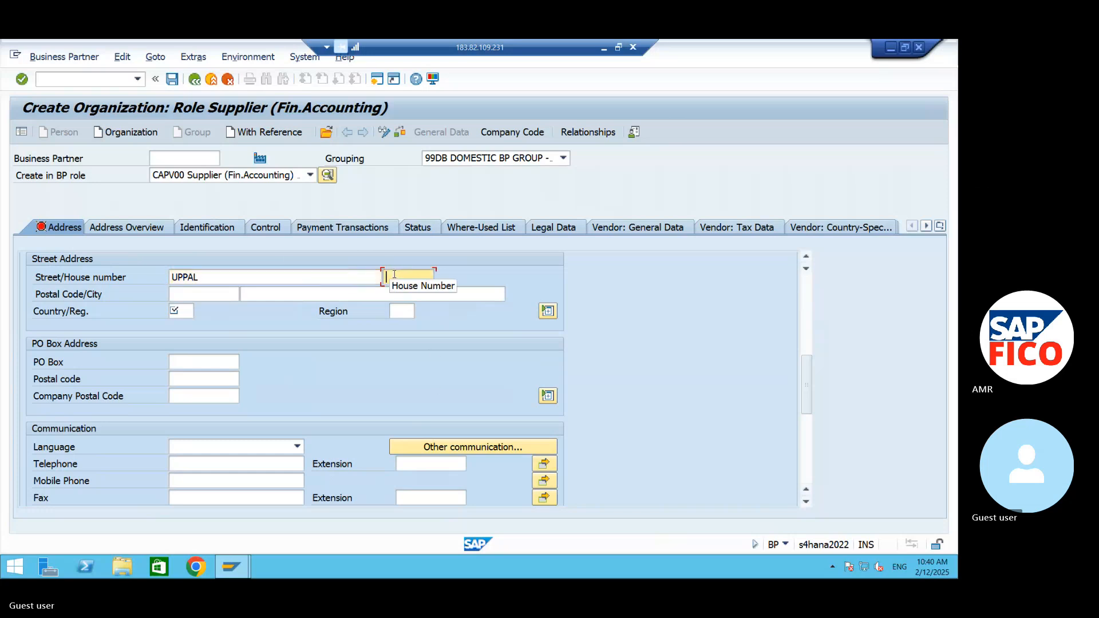
type("235")
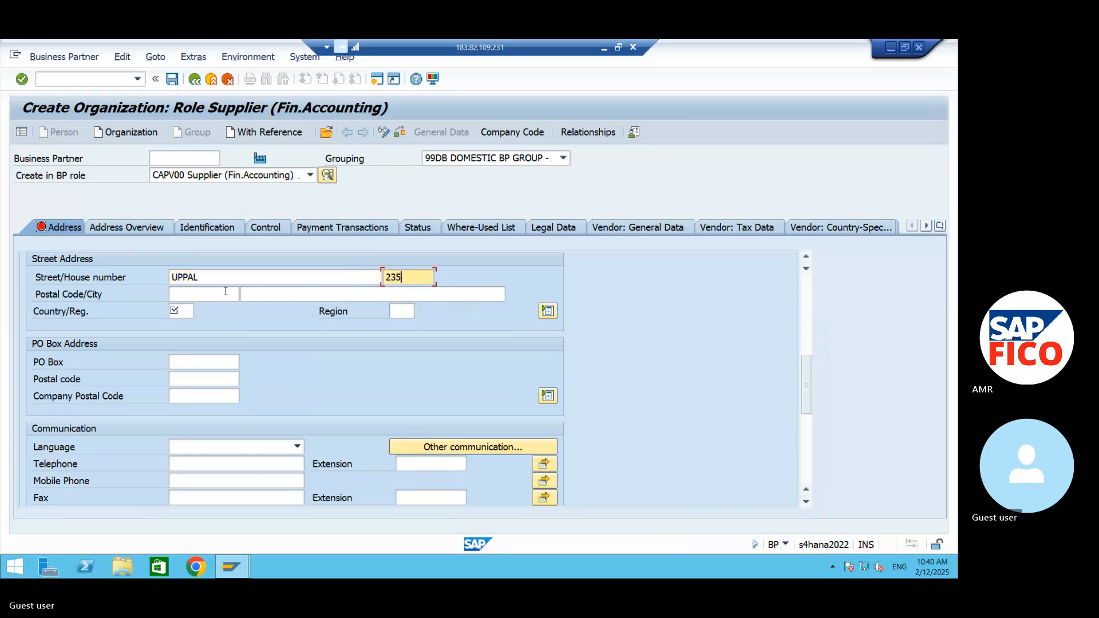
- Enter the postal code and city in the supplier's street address
left_click(225, 291)
type("5")
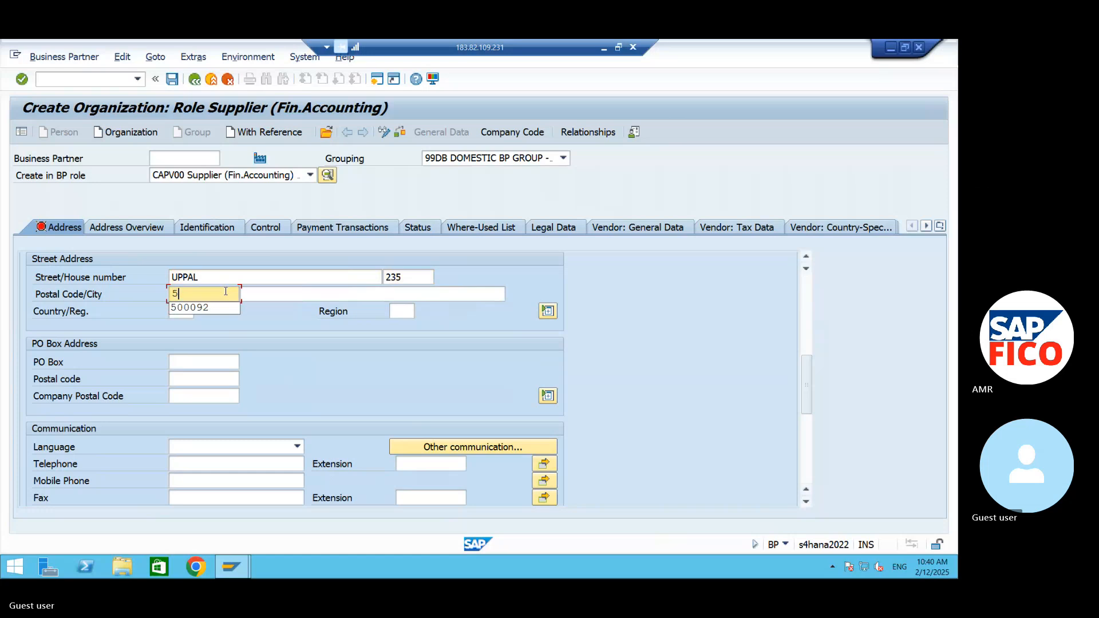
type("00")
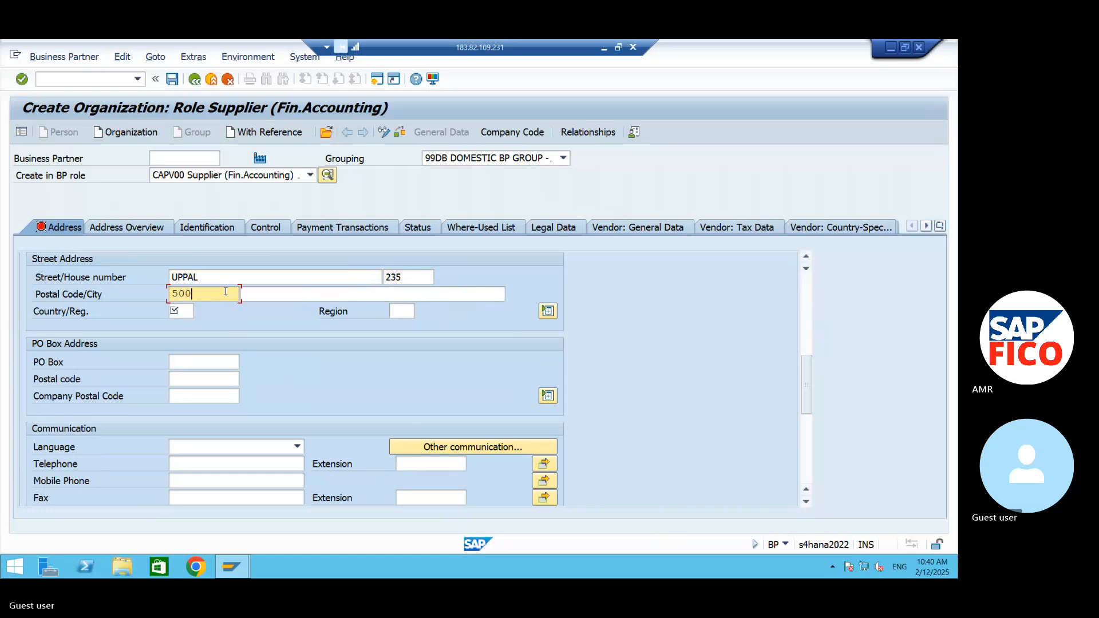
type("9092")
left_click(306, 295)
type("H")
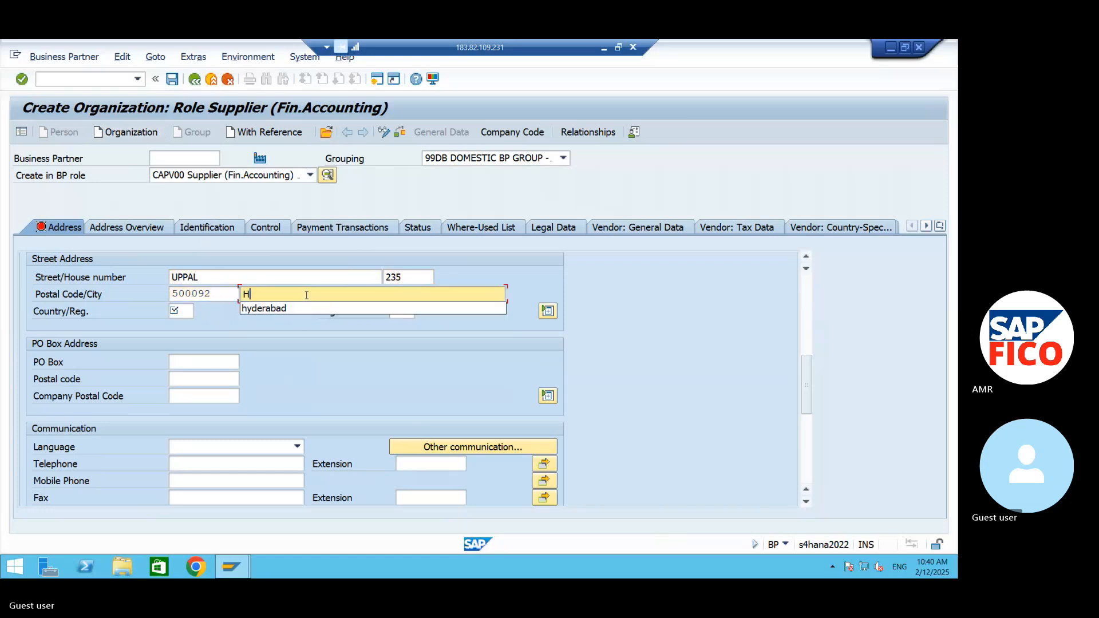
type("YDERABAD")
- Set the supplier's country to IN and the region to 36 Telangana
left_click(178, 314)
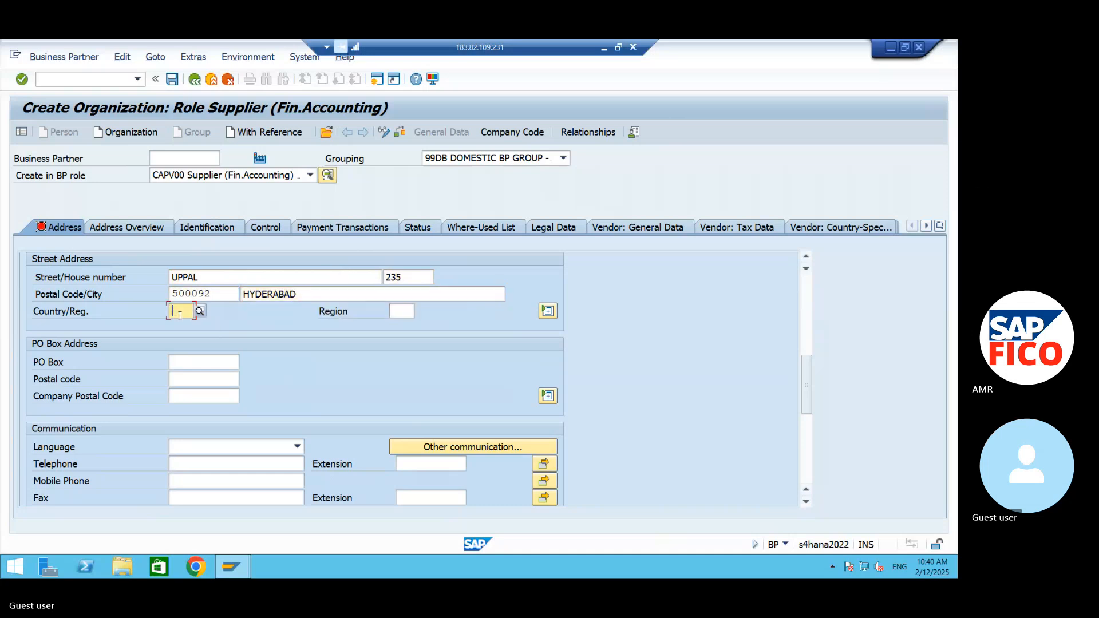
type("IN")
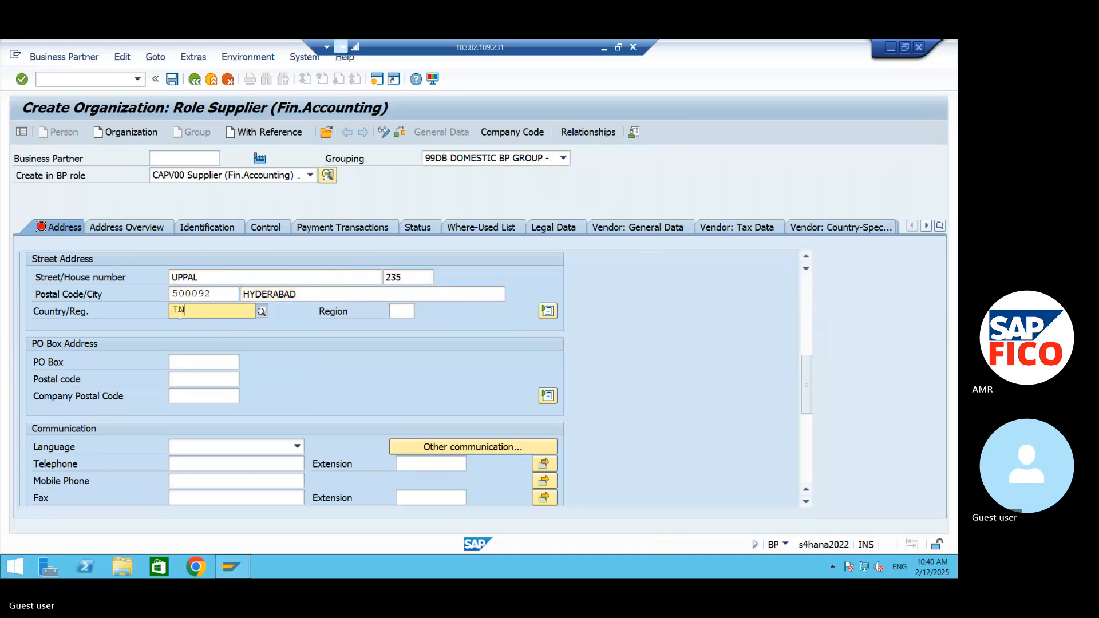
left_click(393, 311)
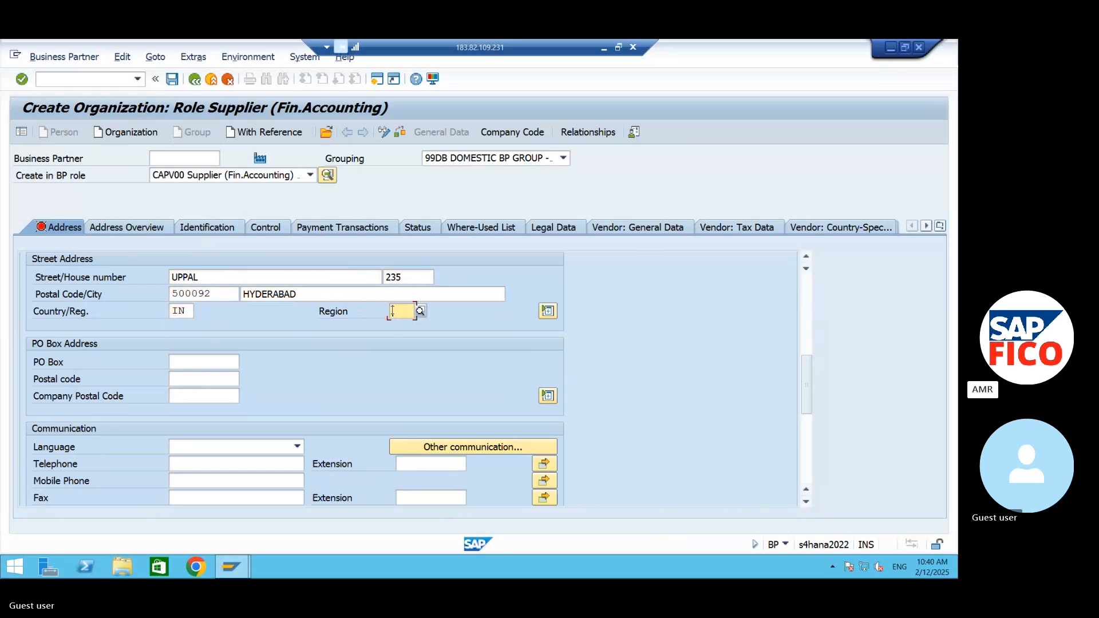
type("36")
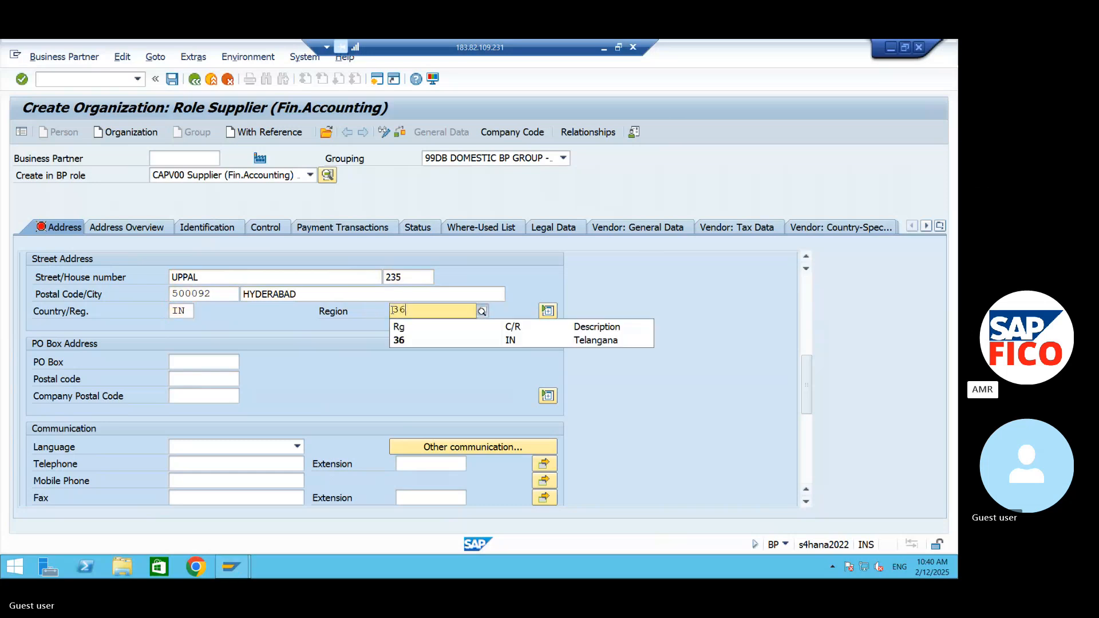
left_click(413, 342)
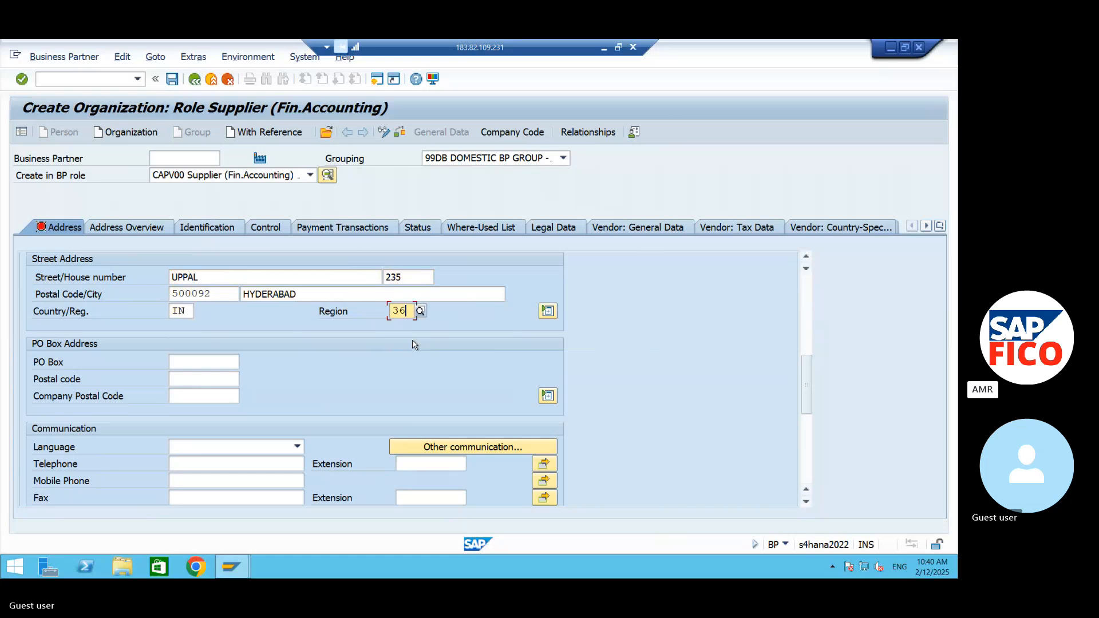
- Enter the supplier's PO box and its postal code in the PO box address
left_click(210, 364)
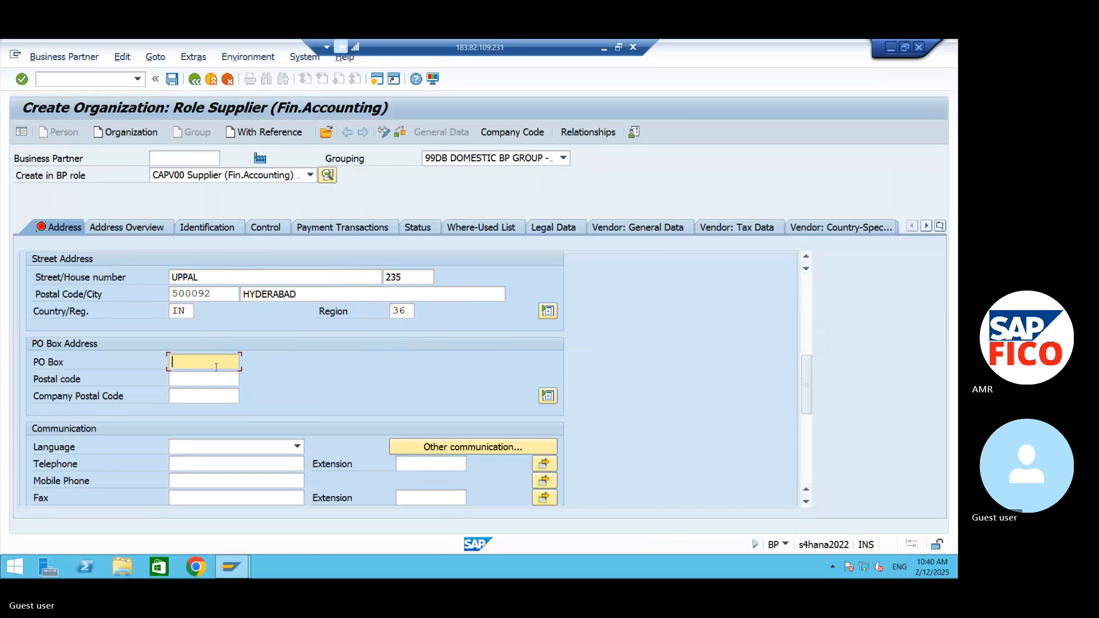
type("5000")
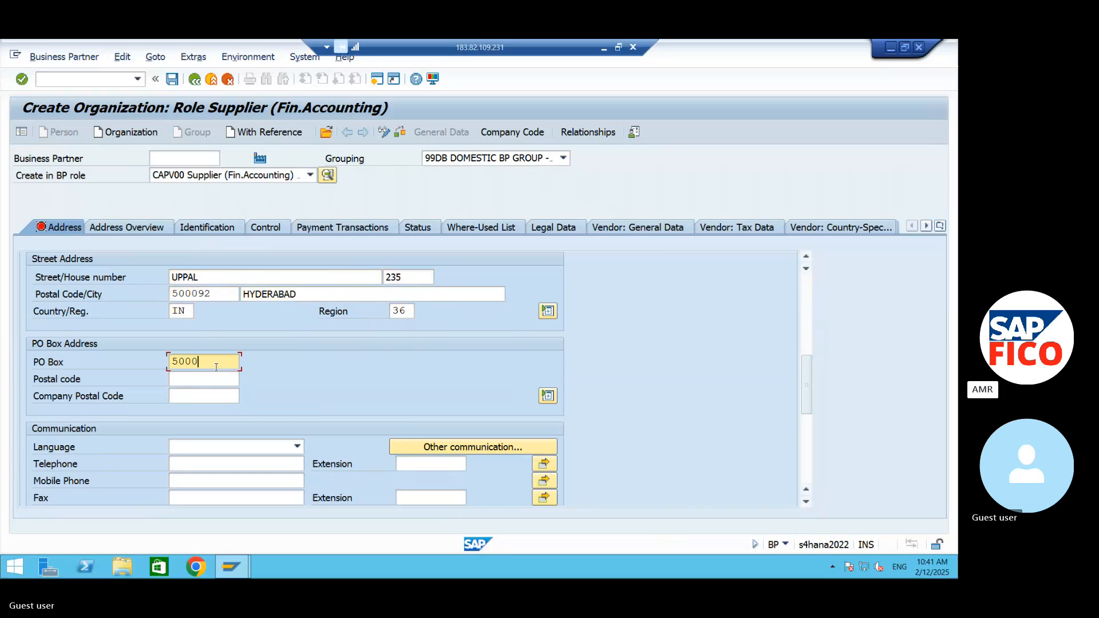
type("92")
left_click(214, 383)
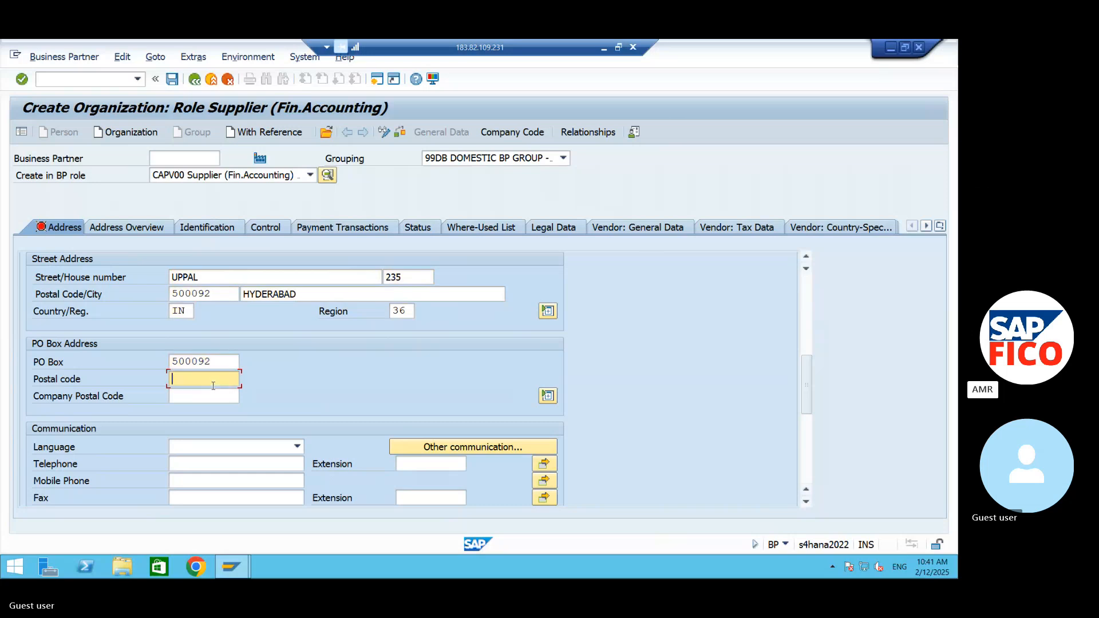
type("5009")
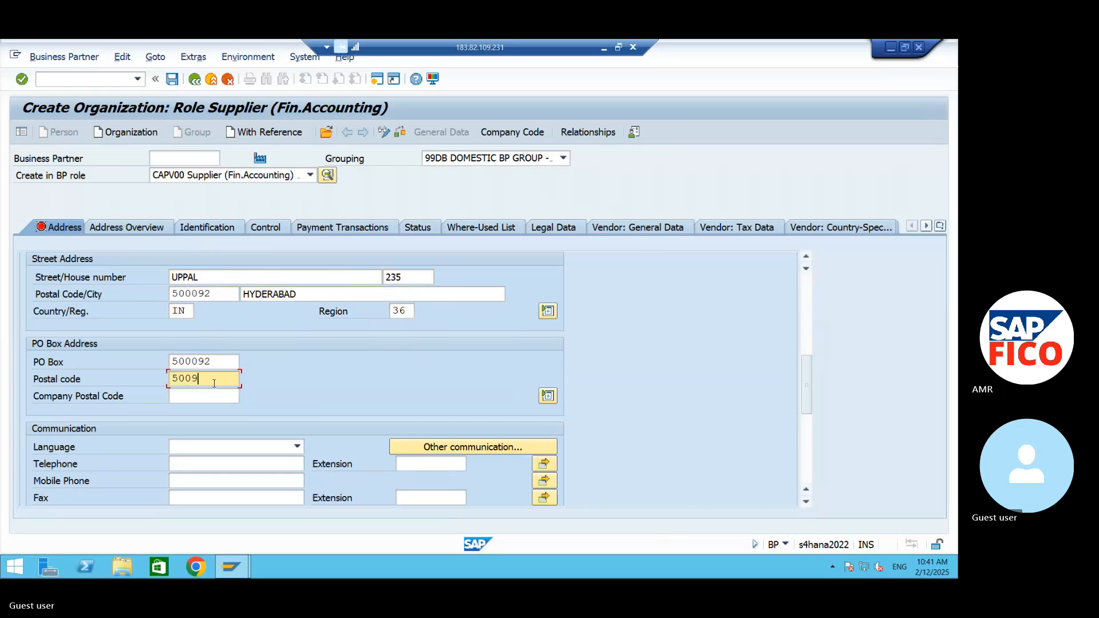
key("BackSpace")
type("092")
- Set the supplier's communication language to EN English
left_click(216, 447)
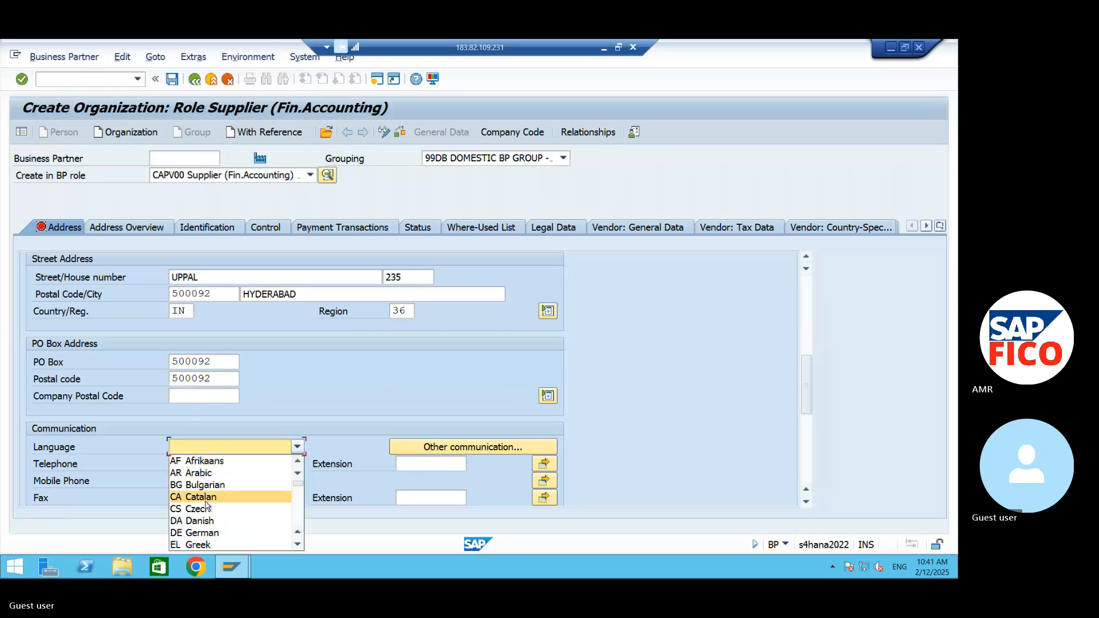
scroll(204, 518, "down", 1)
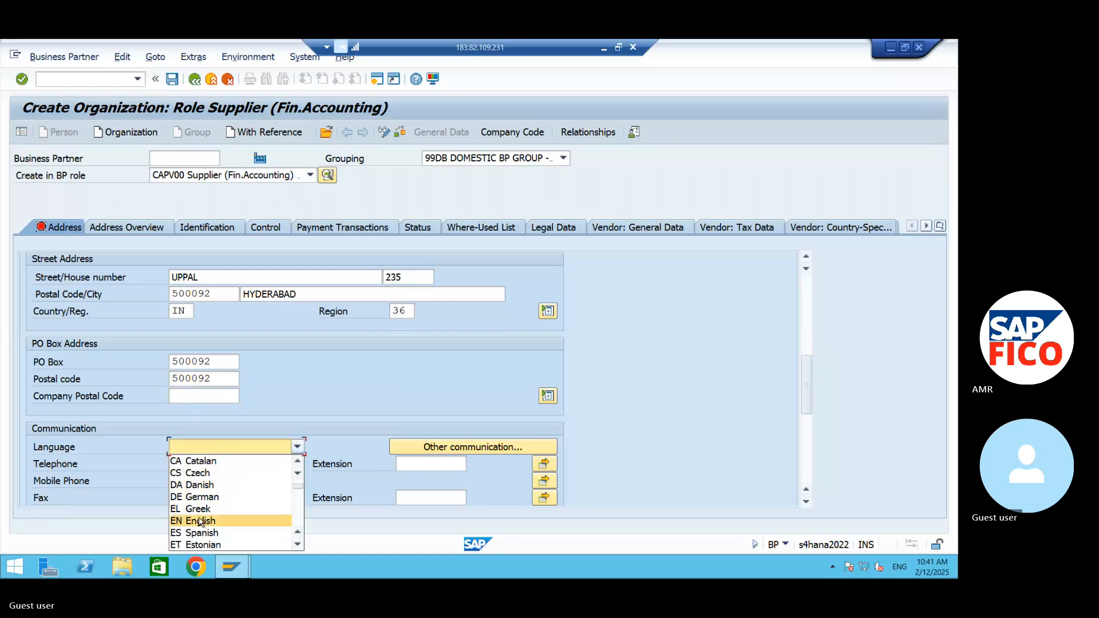
left_click(200, 521)
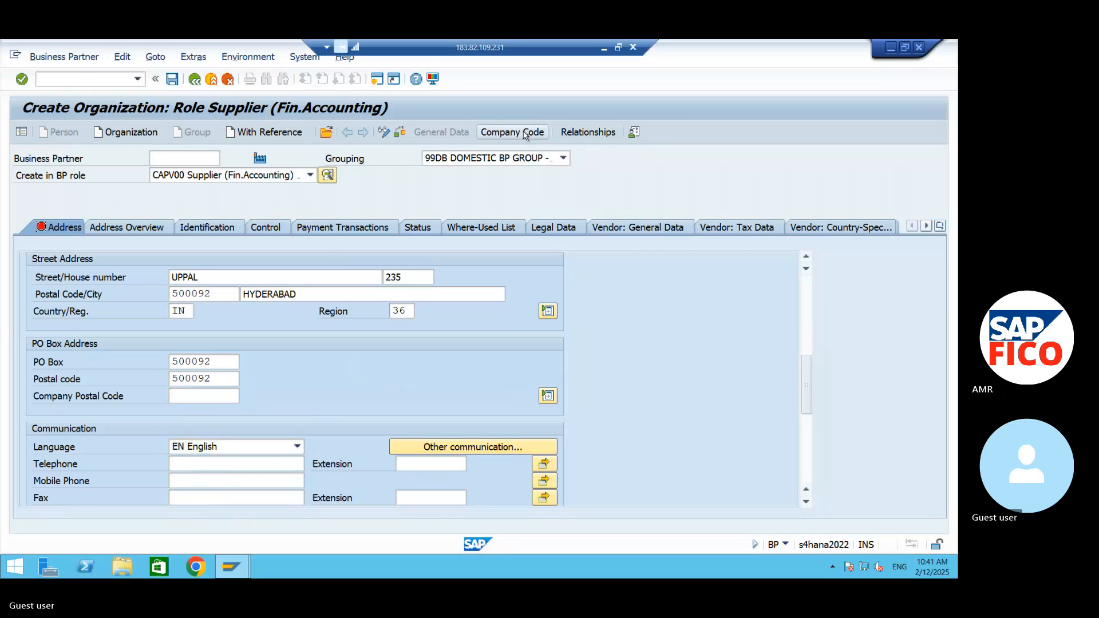
- Switch to the supplier's company code data and assign company code AM99 AMR TECHNOLOGIES
left_click(525, 133)
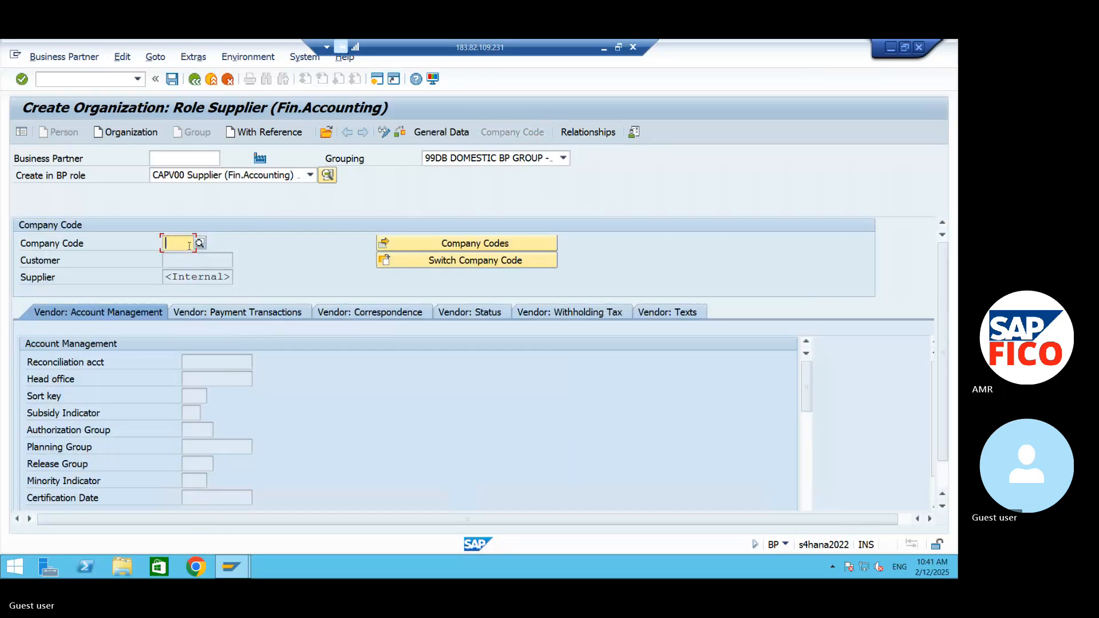
type("AM")
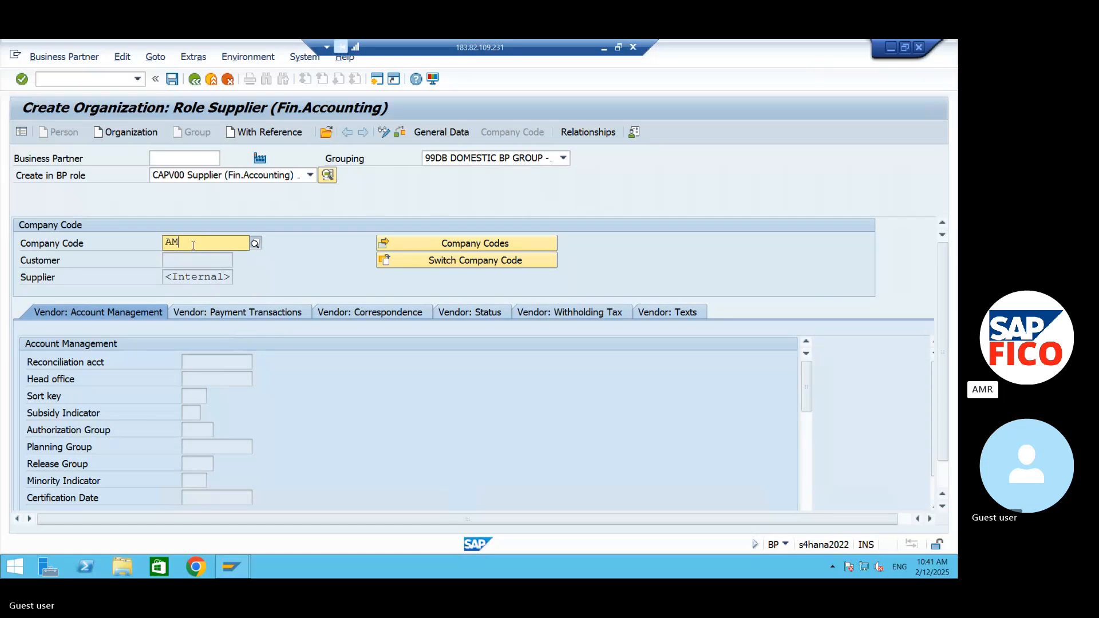
type("99")
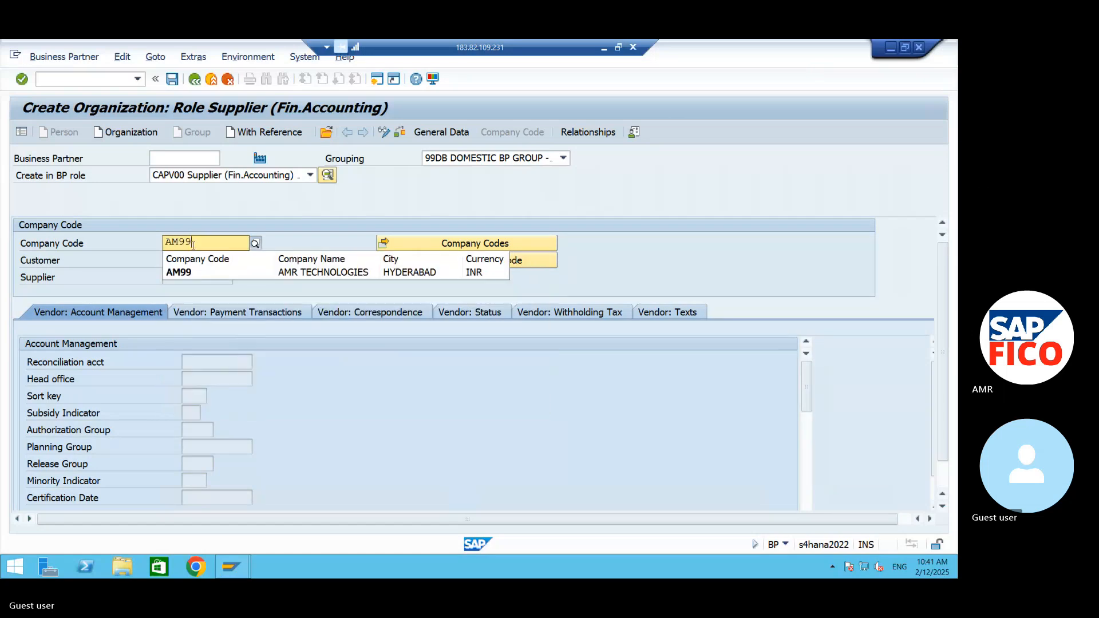
left_click(207, 273)
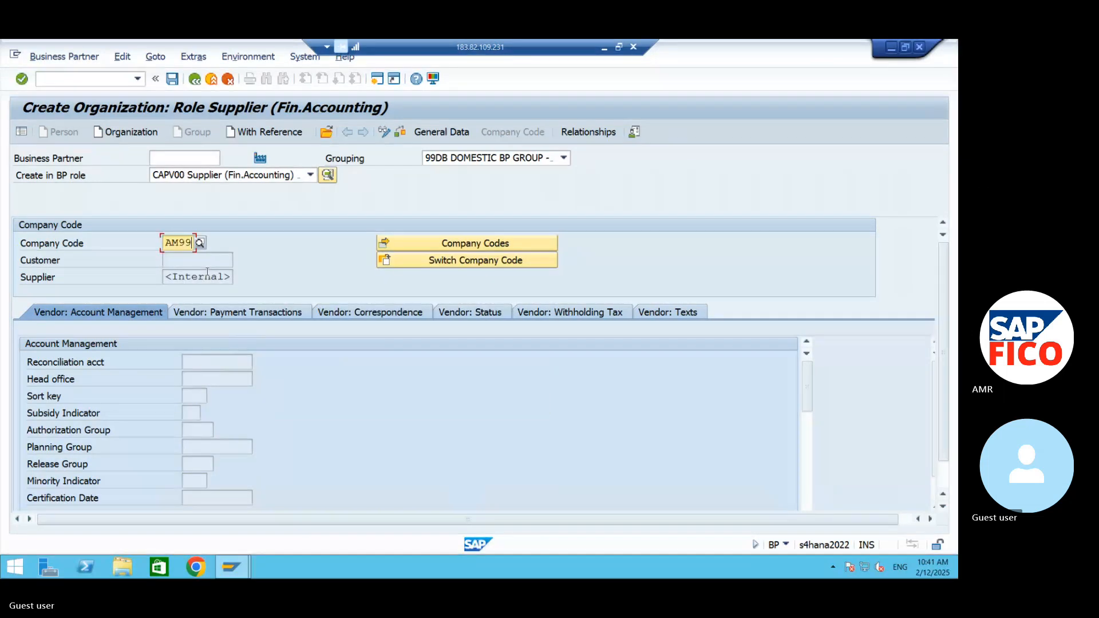
key("Return")
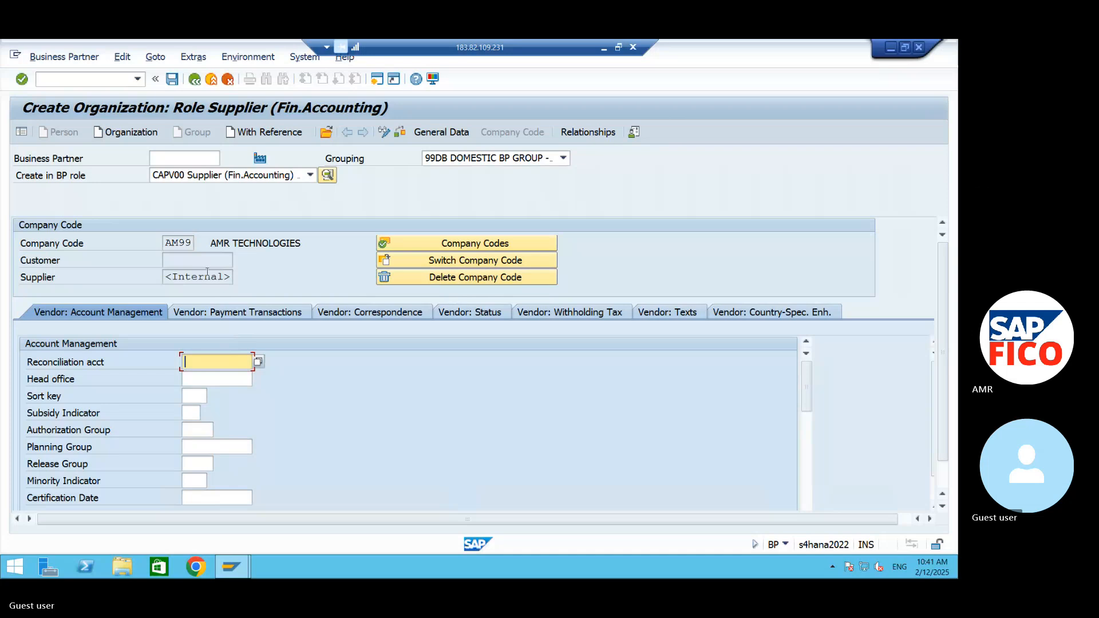
- Assign the domestic vendor reconciliation account 140000 and sort key 012 in the supplier's account management data
left_click(259, 363)
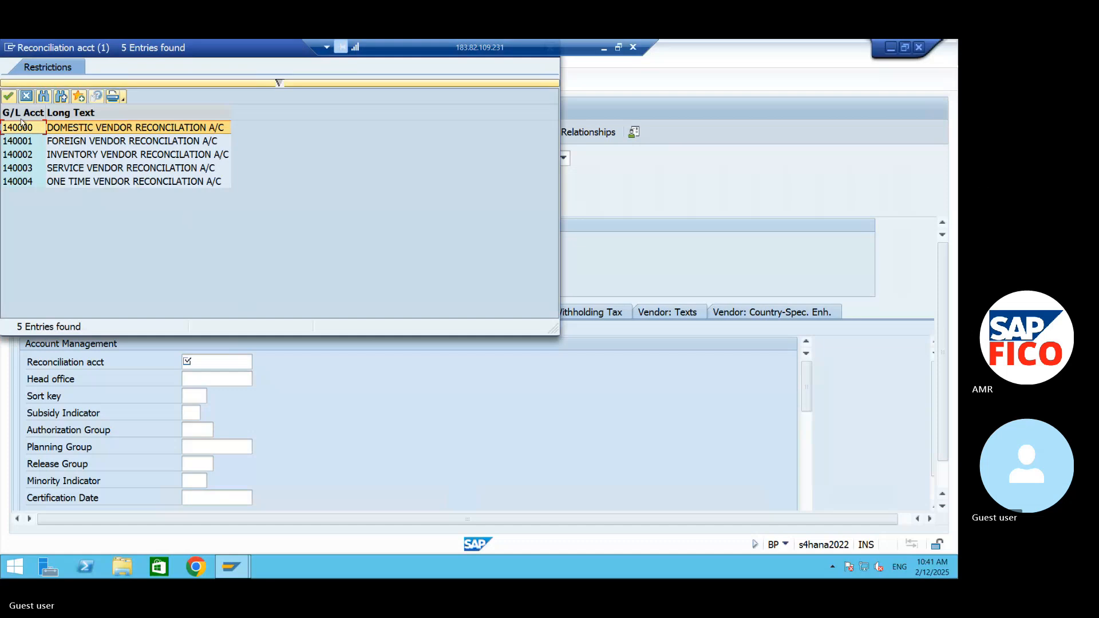
left_click(8, 98)
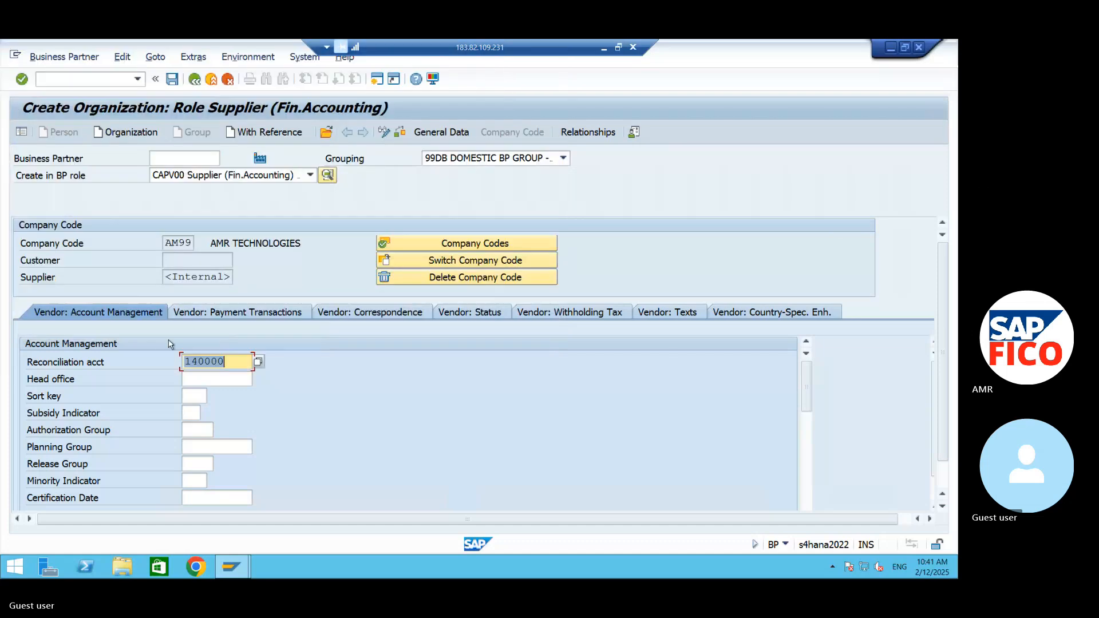
left_click(197, 396)
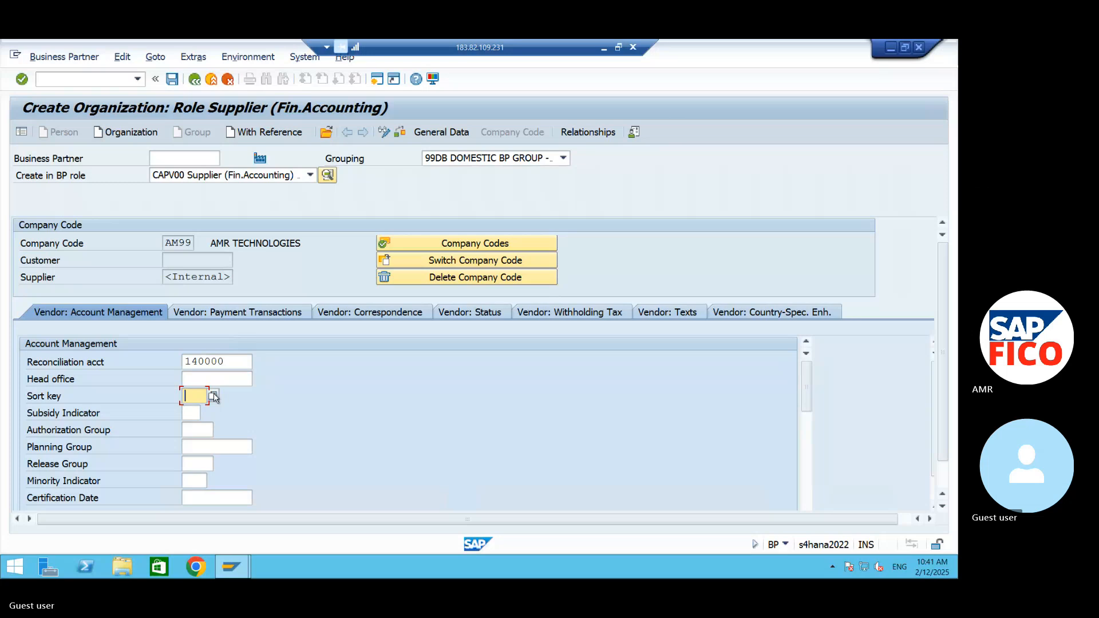
type("012")
- Set the supplier's terms of payment to 0001 in the vendor payment transactions and save the business partner
mouse_move(812, 411)
left_mouse_down()
mouse_move(811, 419)
mouse_move(812, 410)
left_mouse_up()
left_click(252, 314)
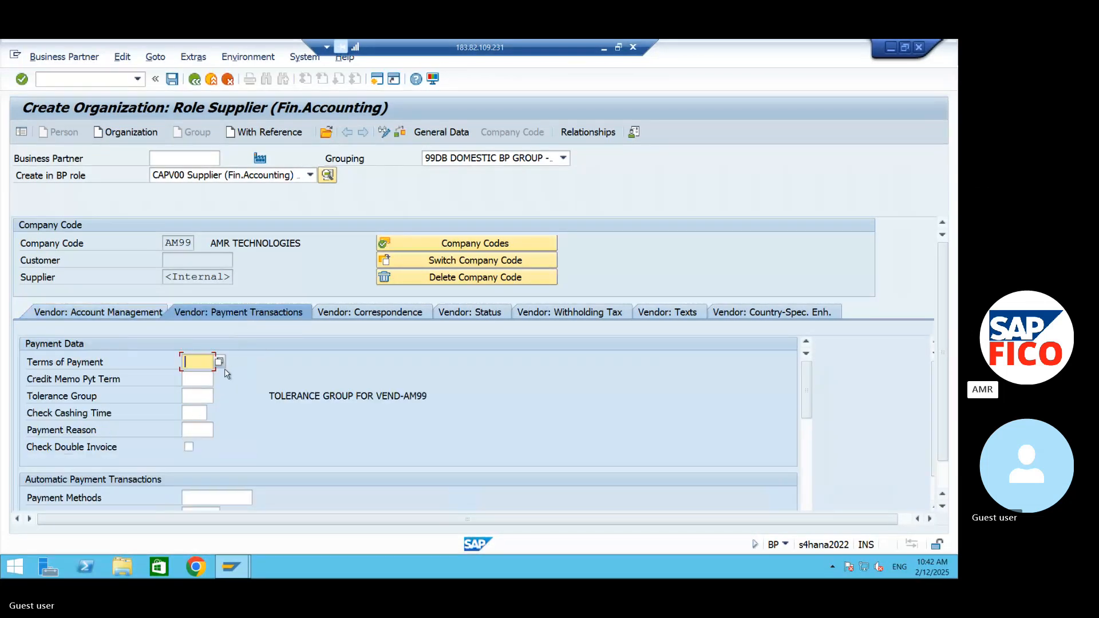
type("0001")
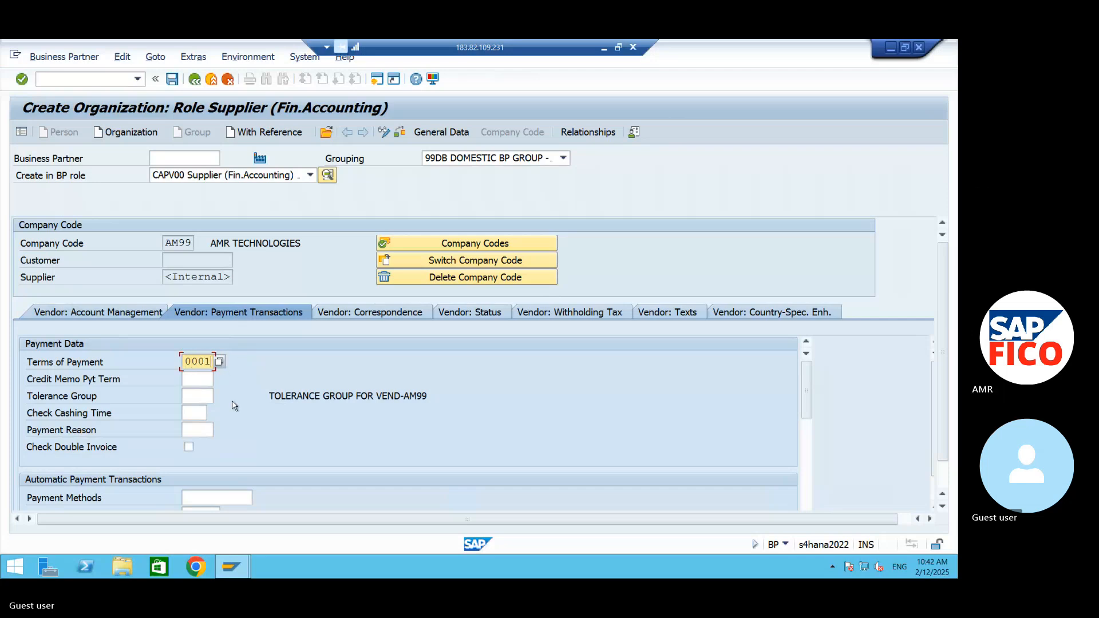
left_click(201, 395)
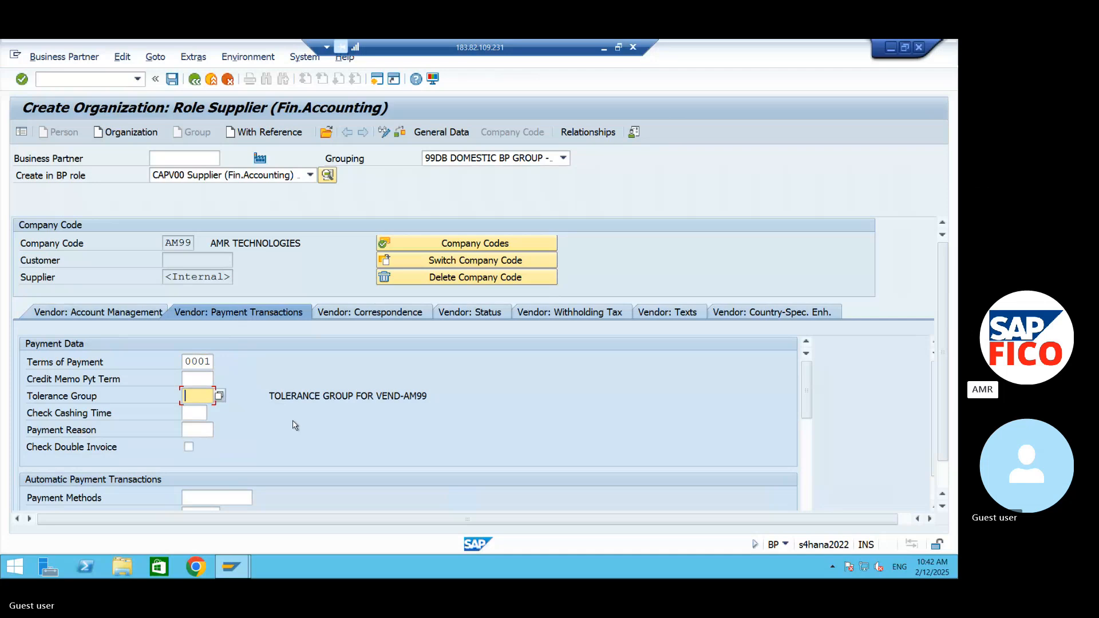
left_click(171, 80)
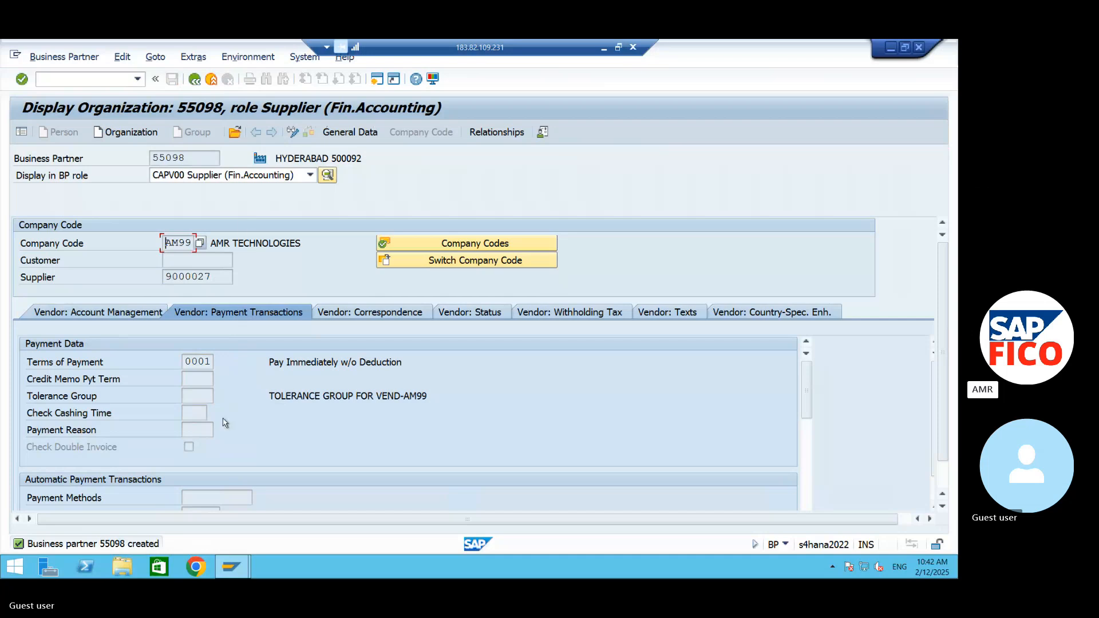
- Start creating a new organization in business partner role FLPA00 Supplier (Fin.Accounting)
left_click(142, 133)
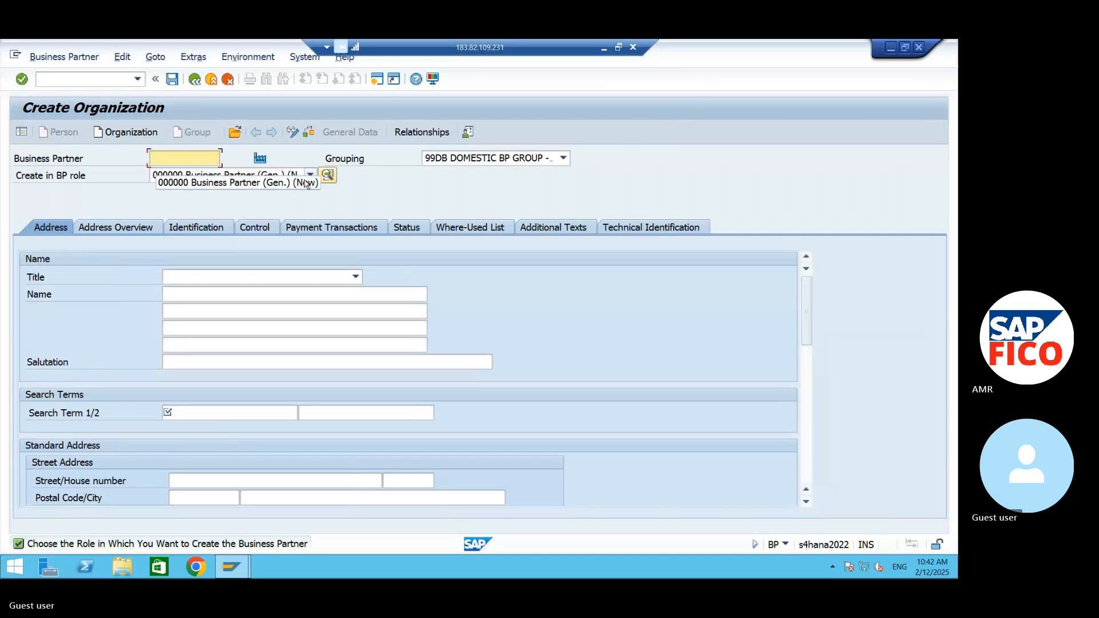
left_click(310, 175)
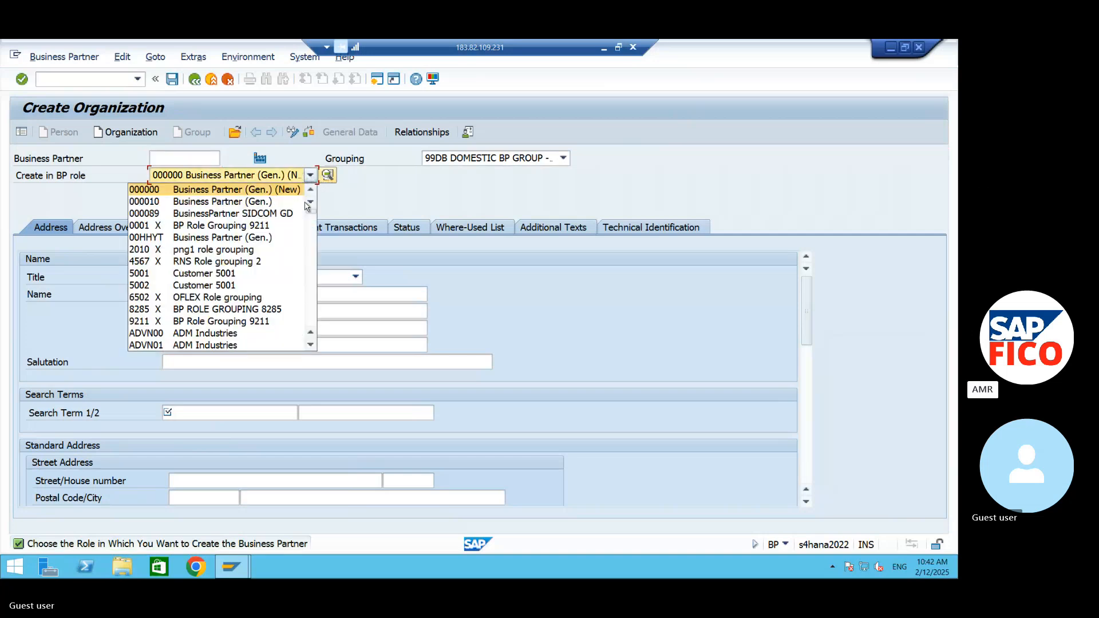
scroll(295, 308, "down", 2)
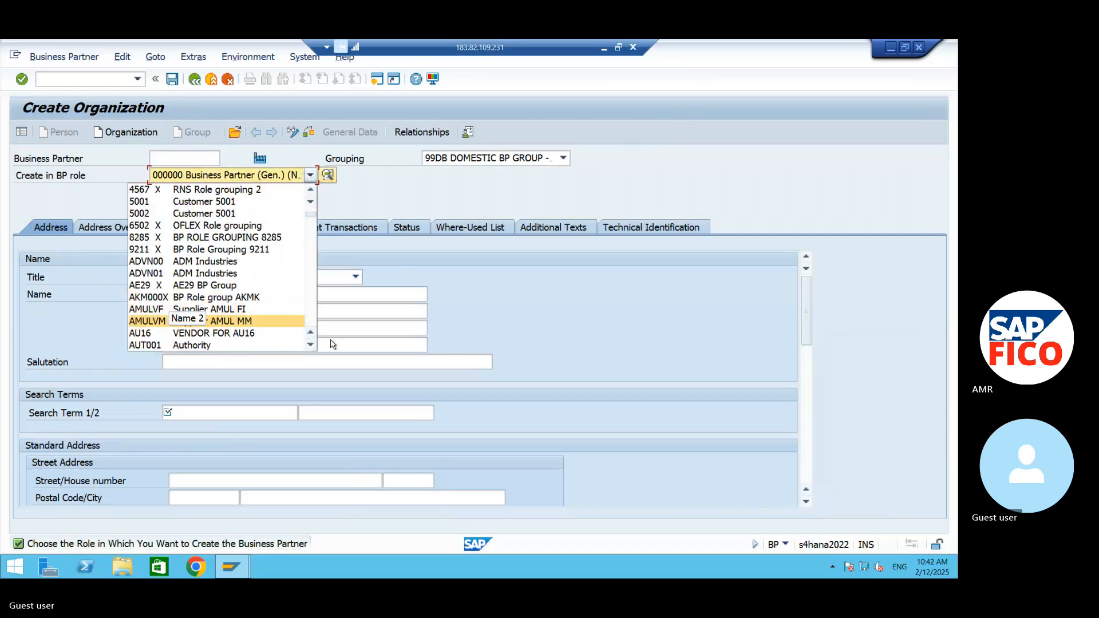
scroll(311, 347, "down", 10)
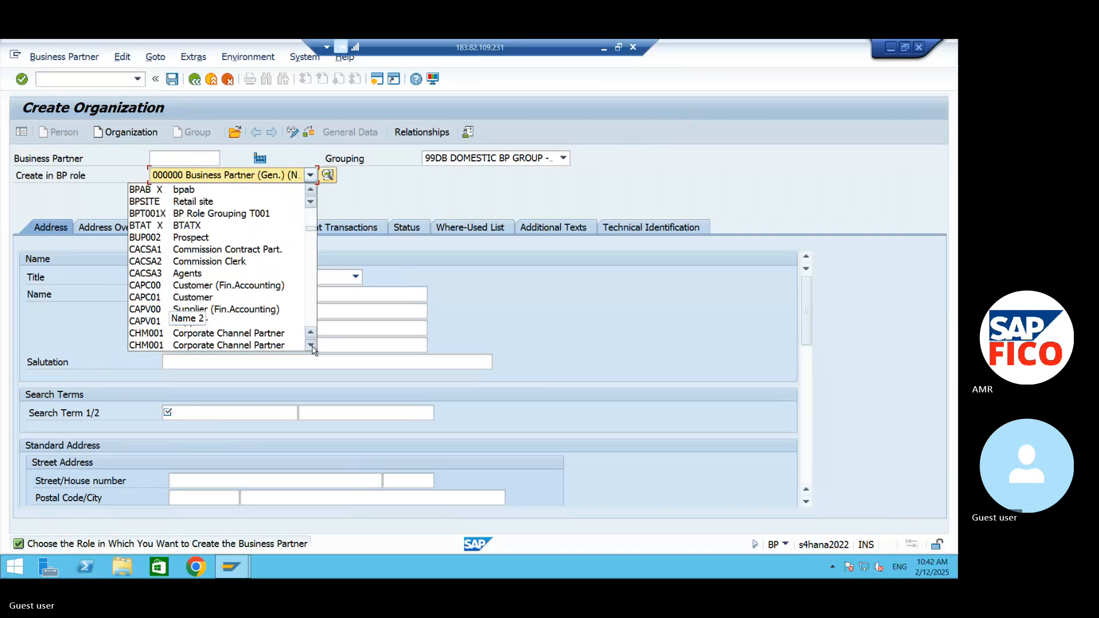
left_click(312, 345)
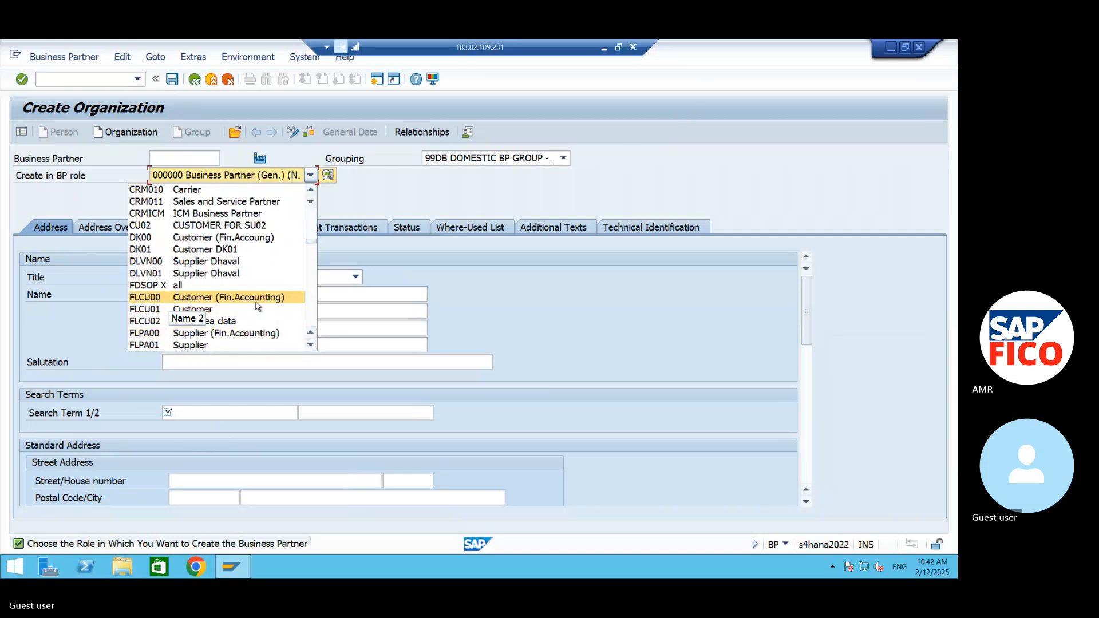
left_click(255, 335)
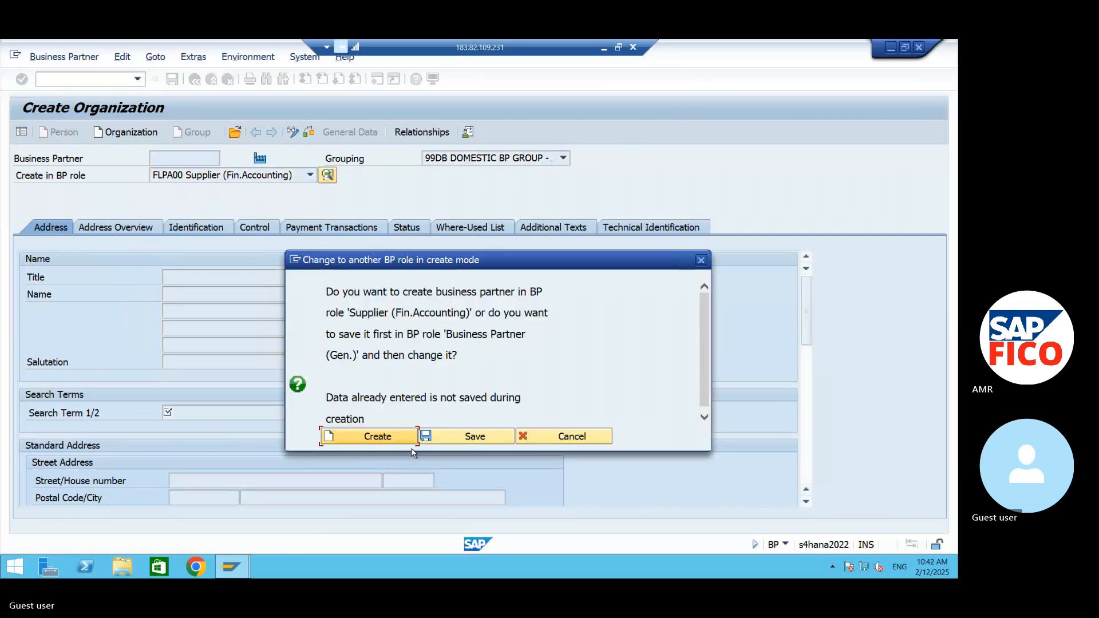
left_click(367, 435)
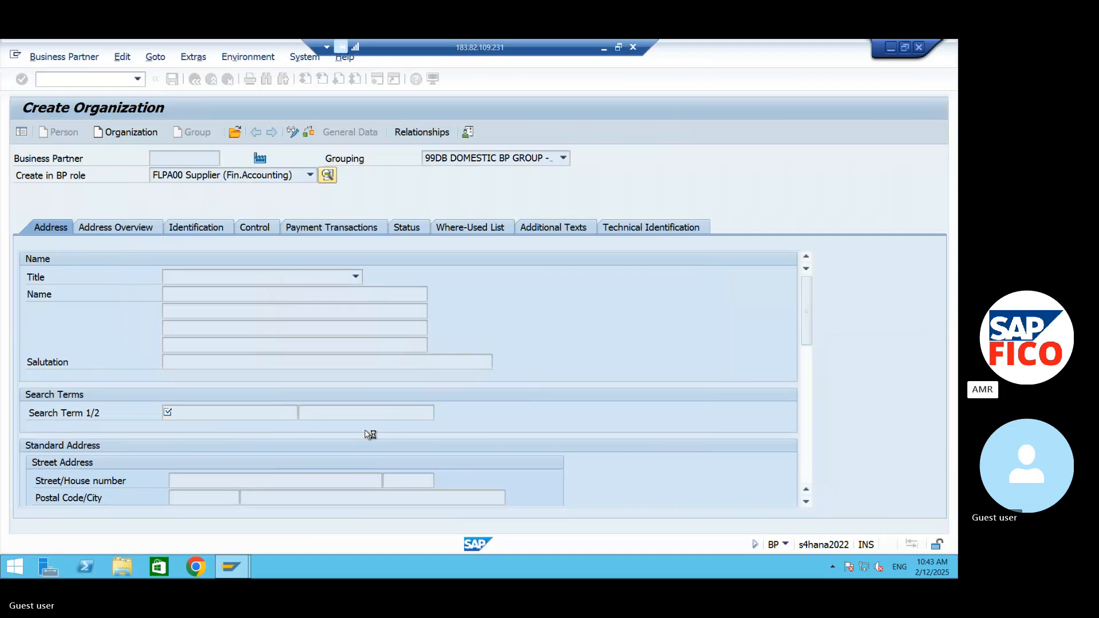
- Enter RAMDEV ENTERPRISES as the new supplier's name, leaving the title empty
left_click(240, 278)
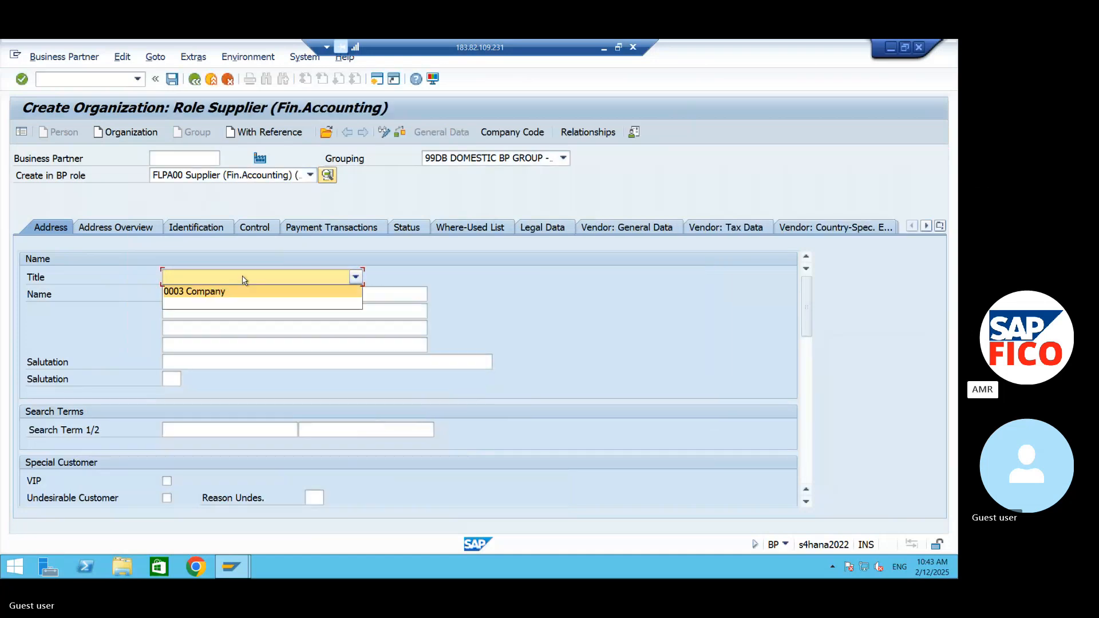
left_click(244, 263)
left_click(242, 296)
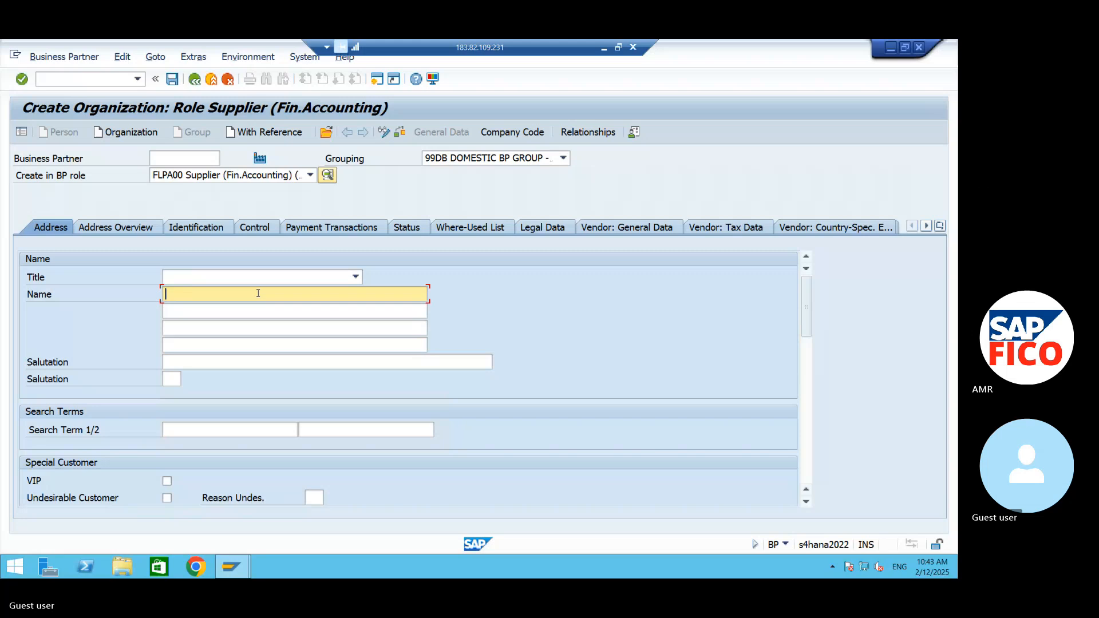
type("RAM DEV ENTERPRISES")
- Enter RAMDEV and ENTERPRISES as the supplier's two search terms
left_click(167, 431)
type("RAM")
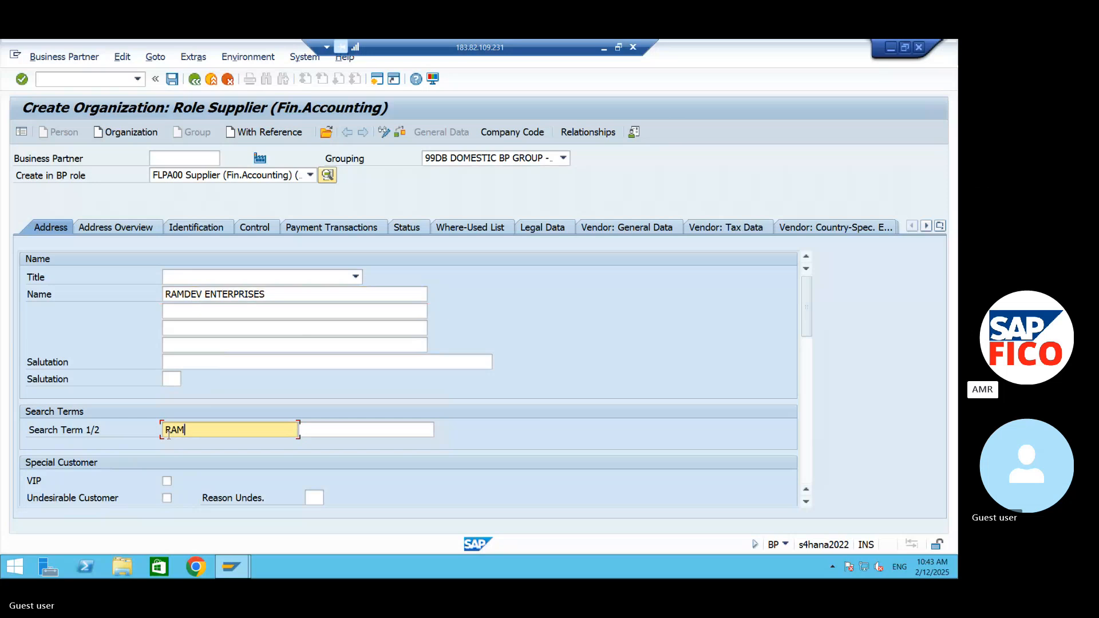
type("DEV")
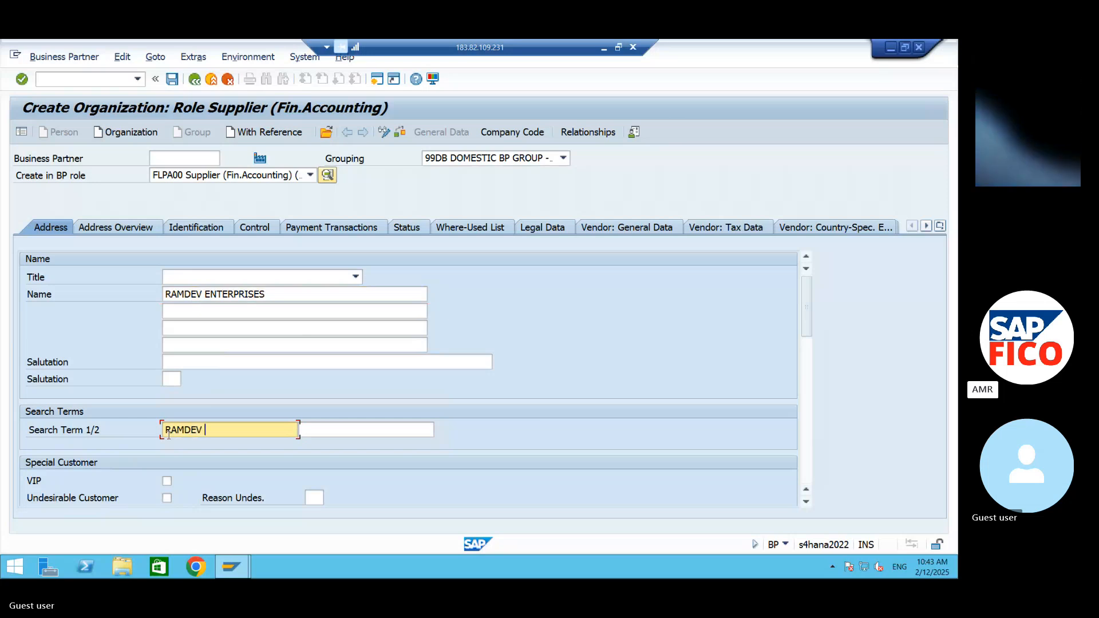
key("Tab")
type("EN")
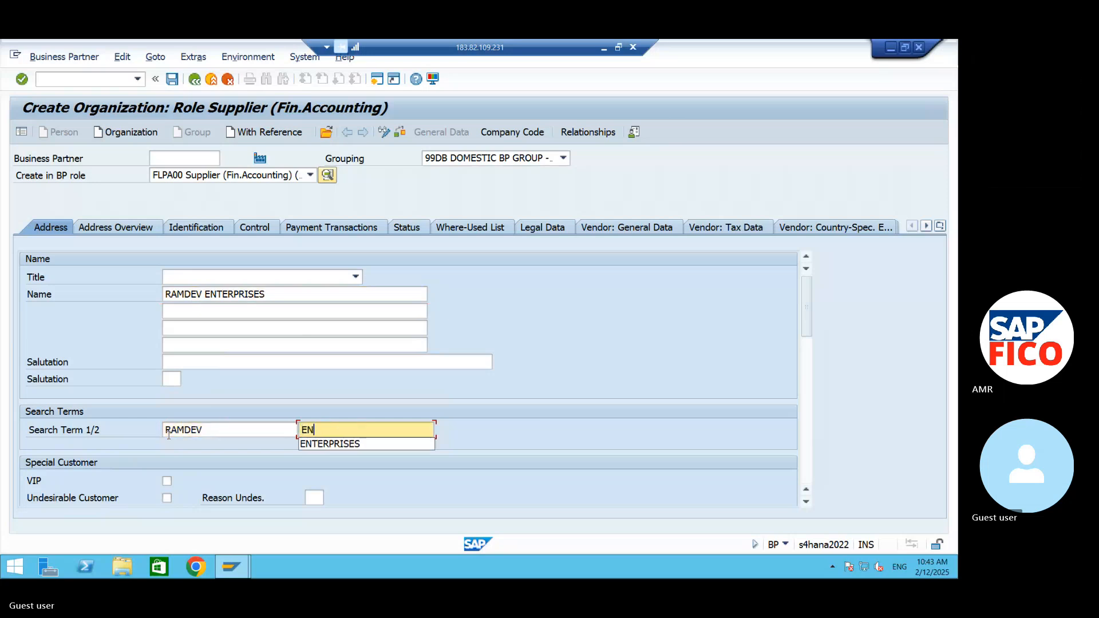
type("TERPRISES")
- Enter the supplier's street and house number in the standard street address
left_click(806, 502)
left_click(806, 504)
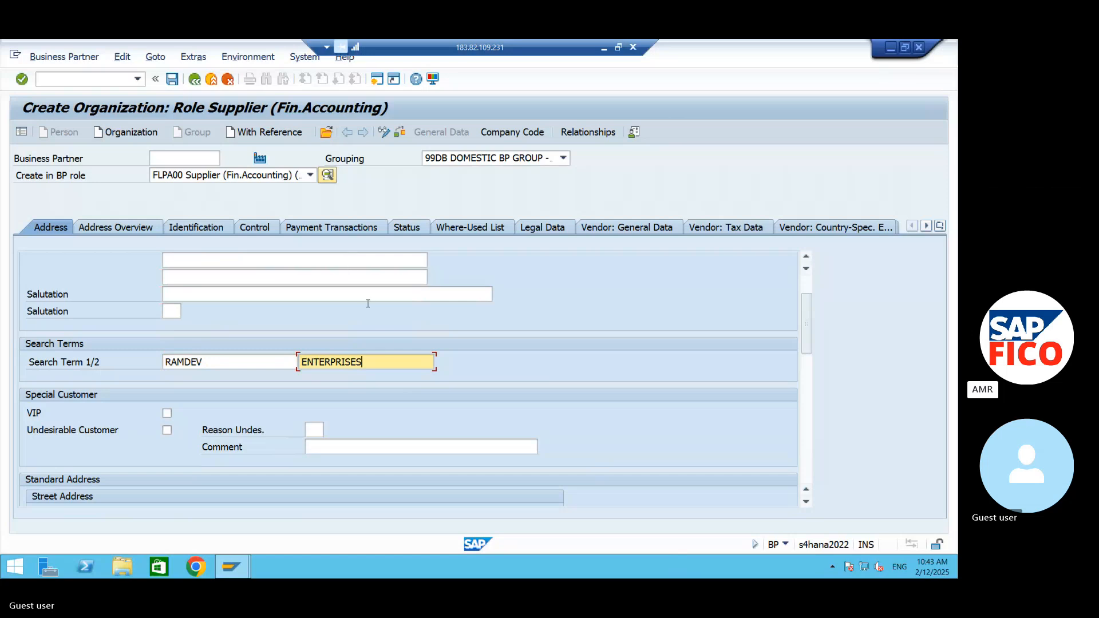
left_click(806, 502)
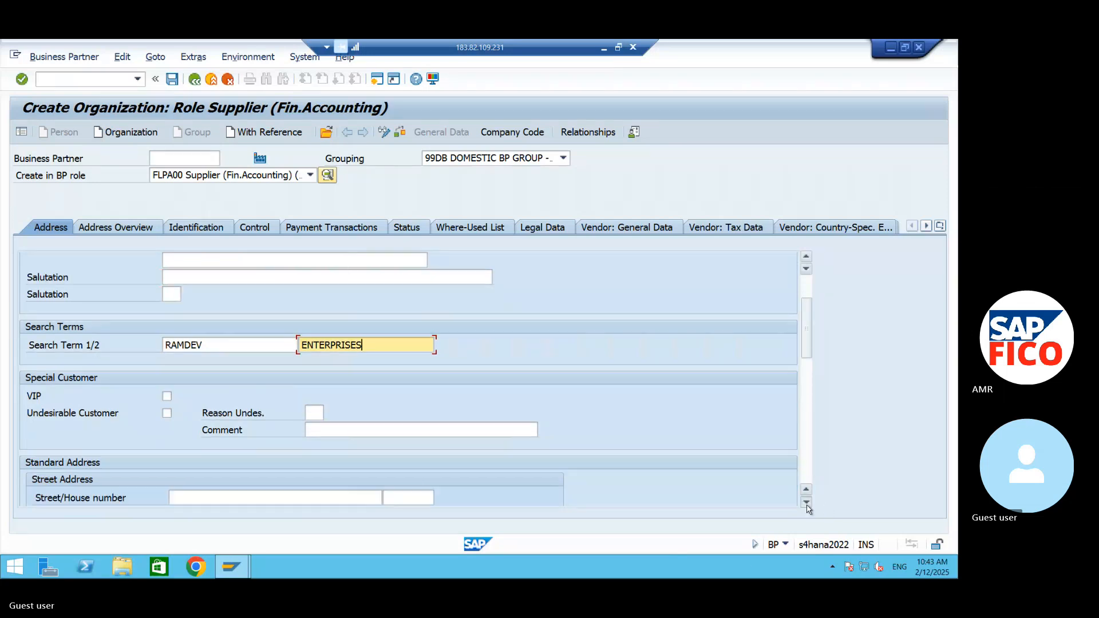
scroll(806, 504, "down", 2)
left_click(308, 429)
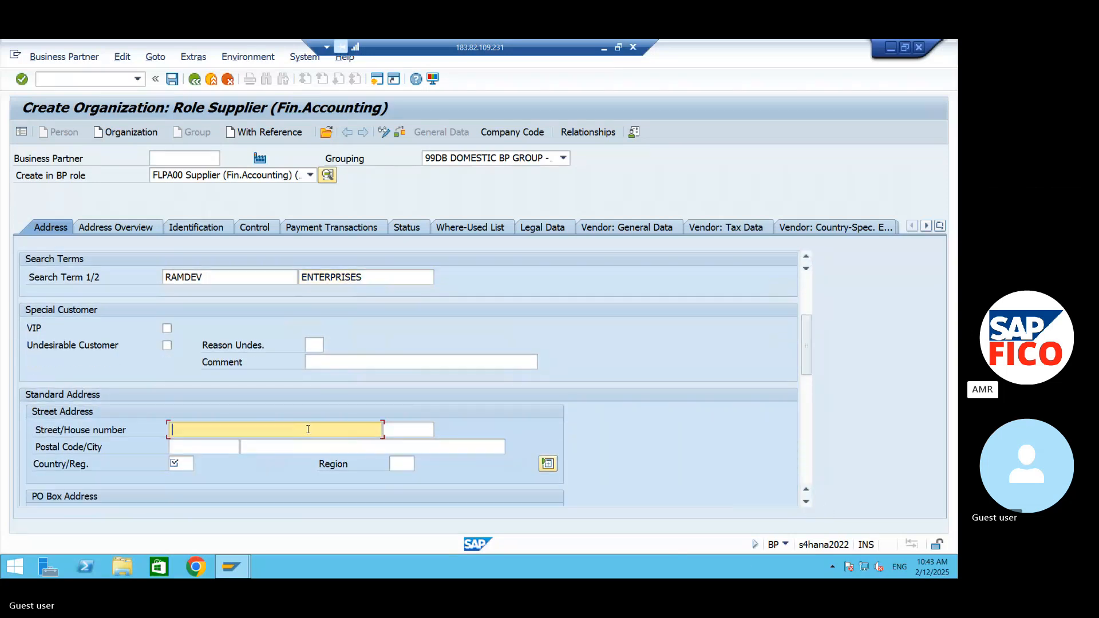
type("NAGOLE")
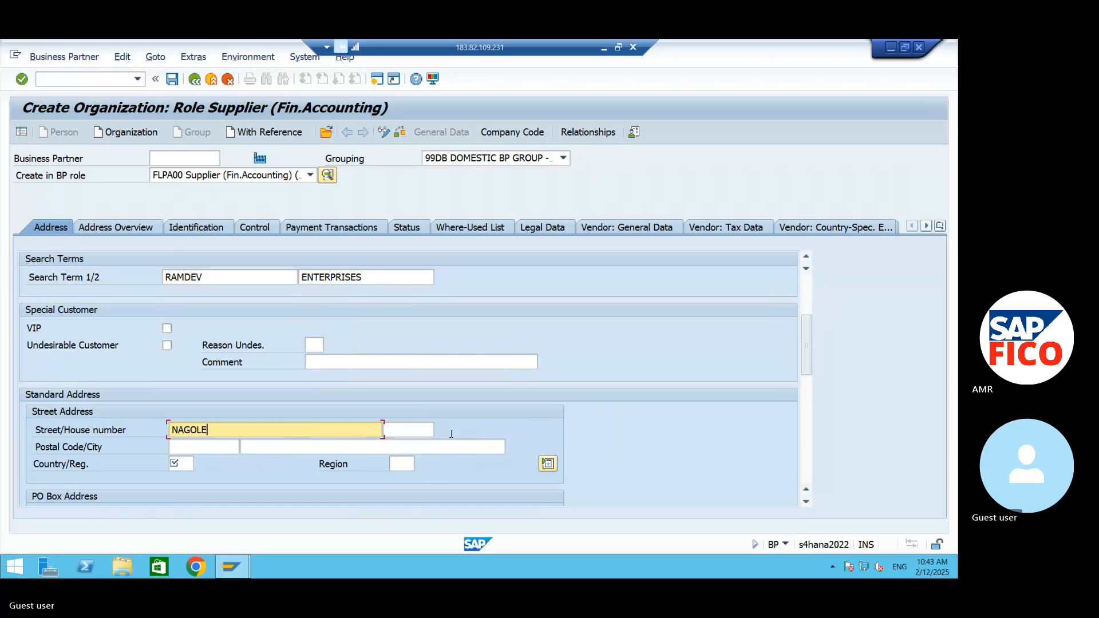
left_click(417, 429)
type("236")
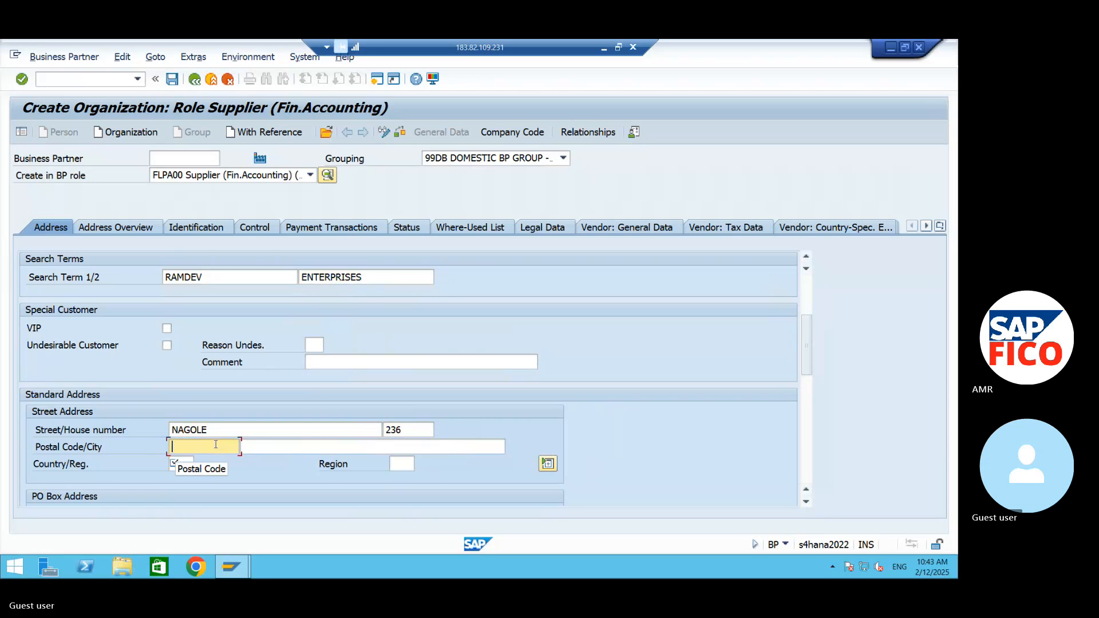
- Enter the supplier's postal code and city in the street address
type("500091")
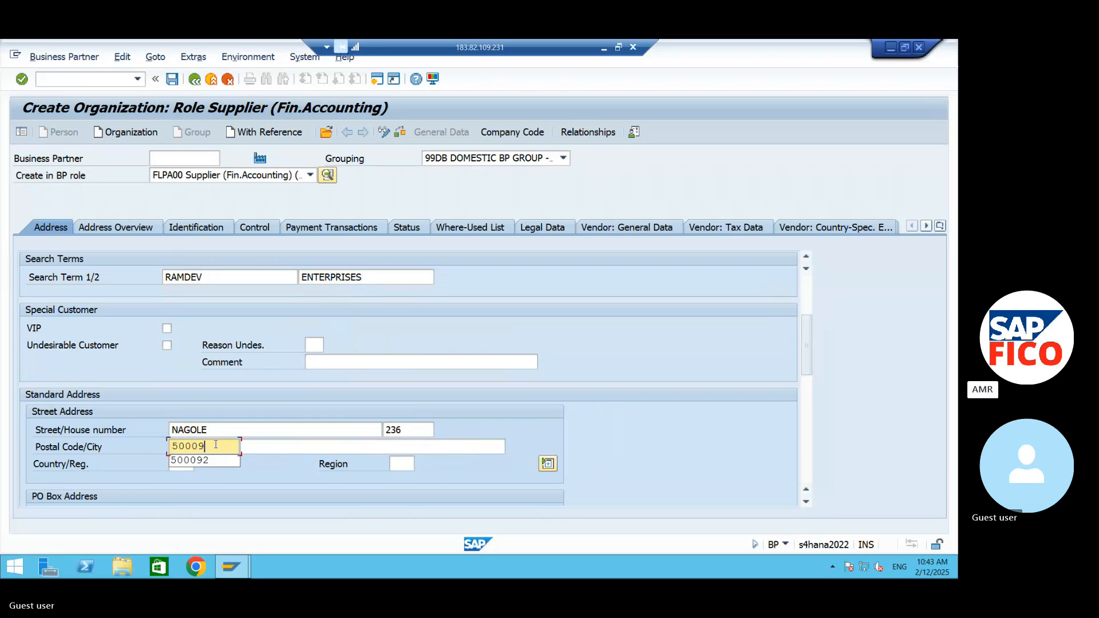
left_click(260, 446)
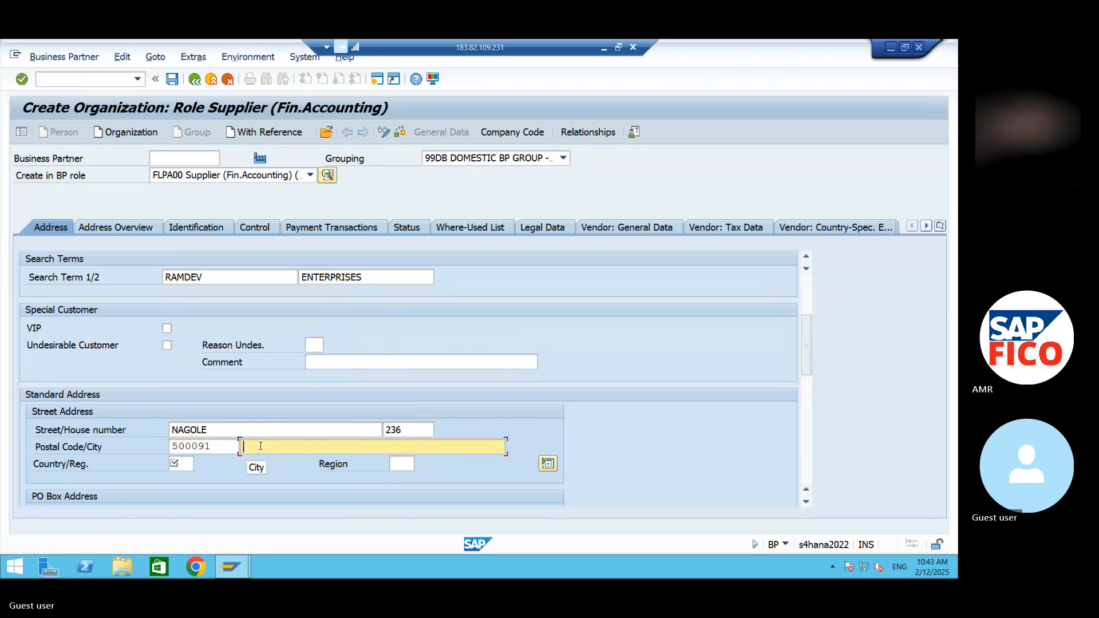
type("HYDE")
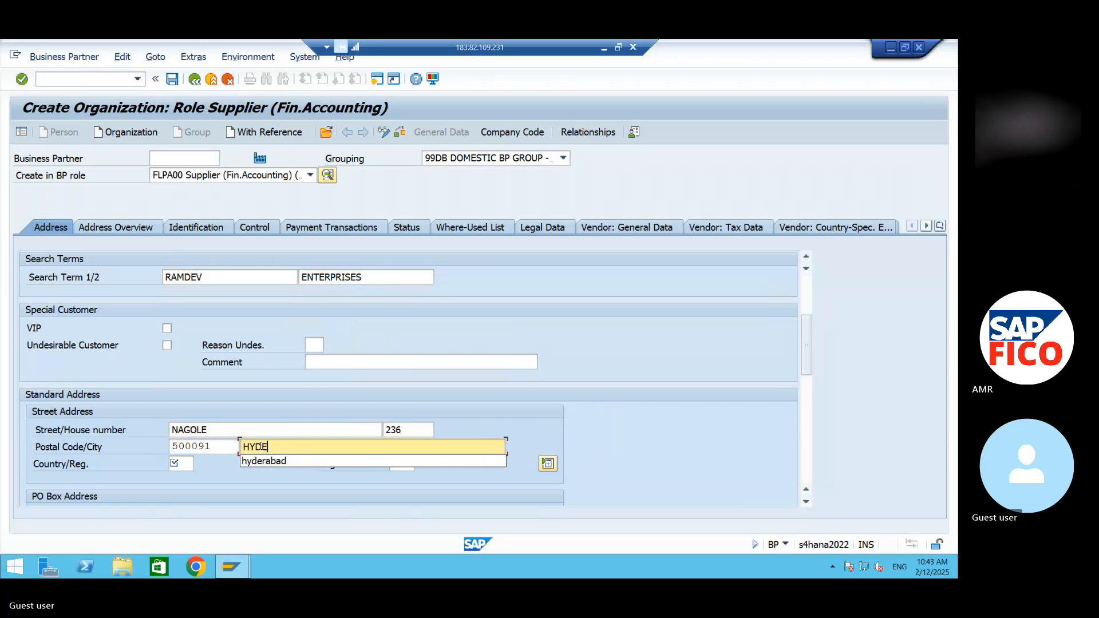
type("RABAD")
- Set the street address country to IN and the region to 36 Telangana
left_click(182, 463)
type("IN")
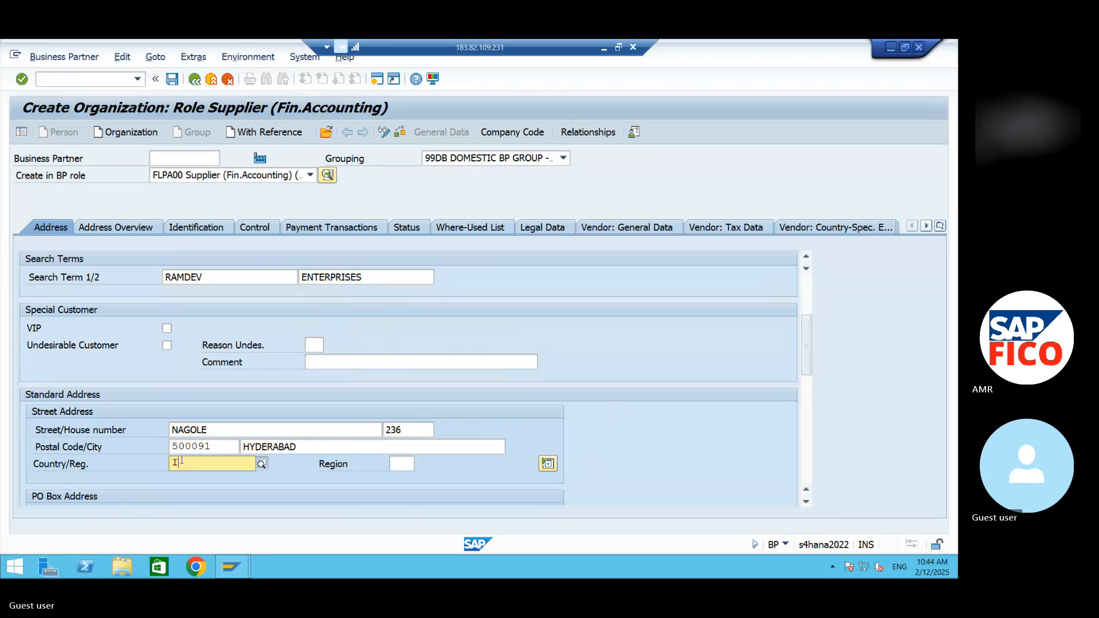
key("BackSpace")
key("BackSpace")
type("IN")
key("Tab")
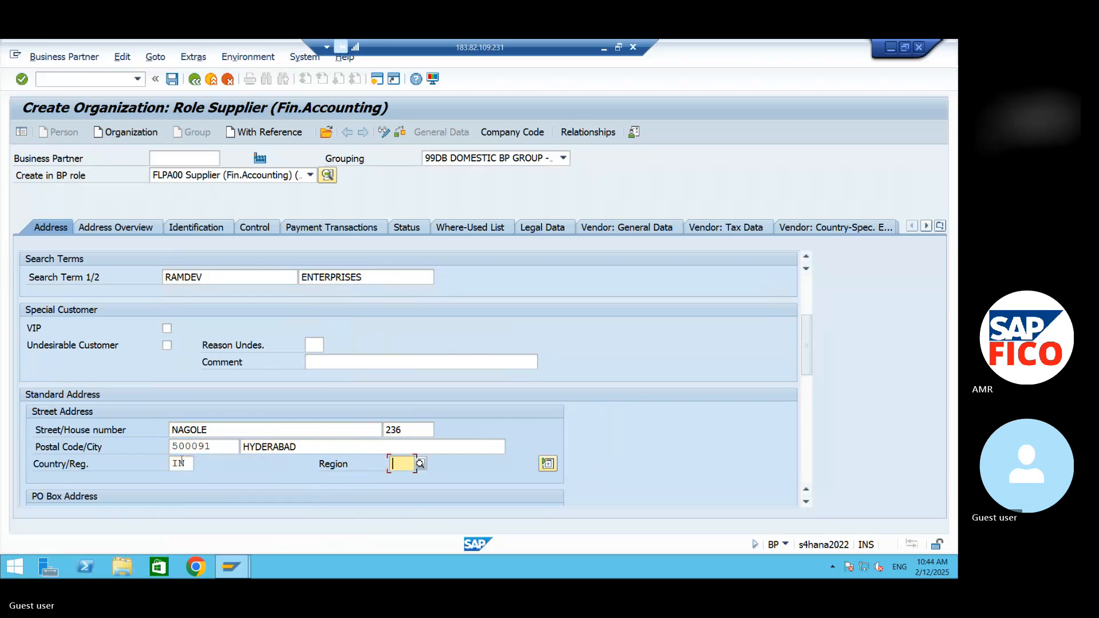
type("36")
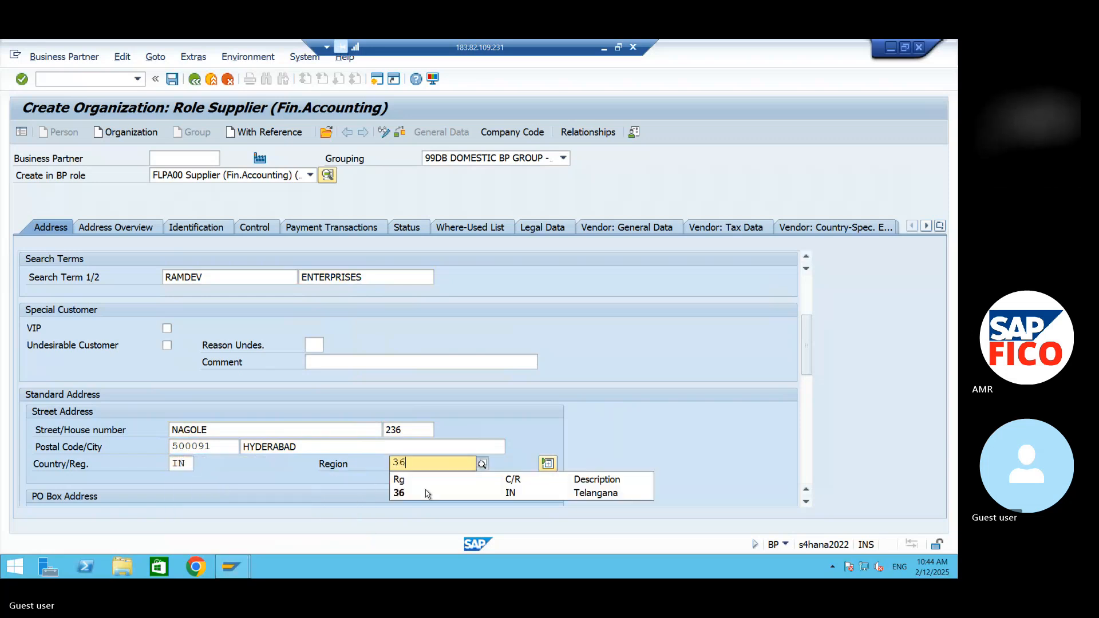
left_click(429, 492)
- Enter the PO box and its postal code for RAMDEV ENTERPRISES in the PO box address
scroll(812, 502, "down", 5)
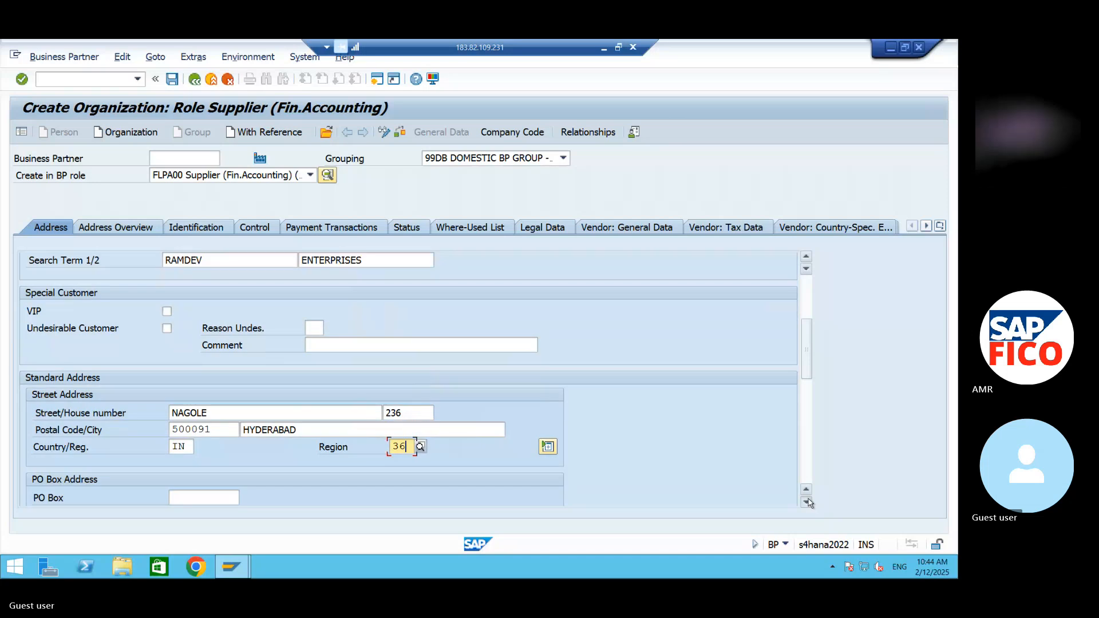
left_click(178, 325)
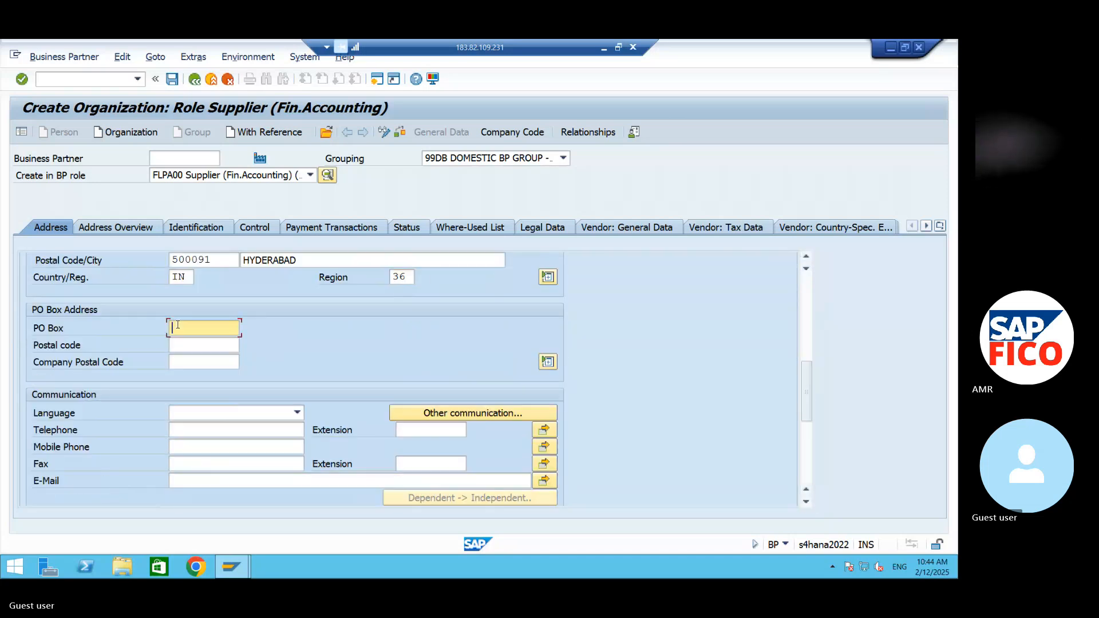
type("5000")
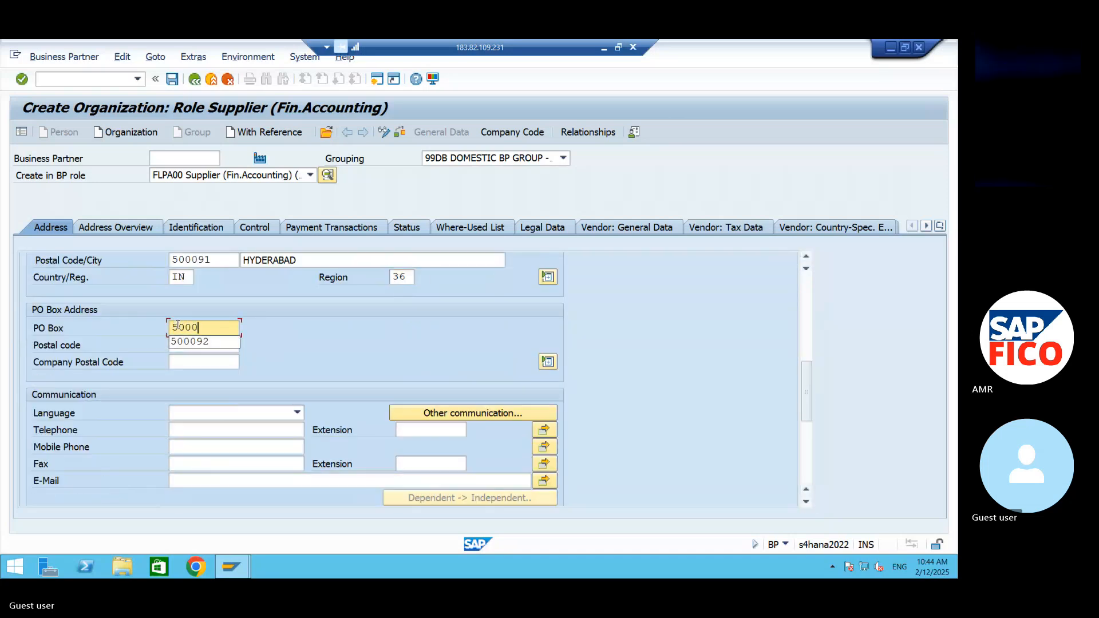
type("91")
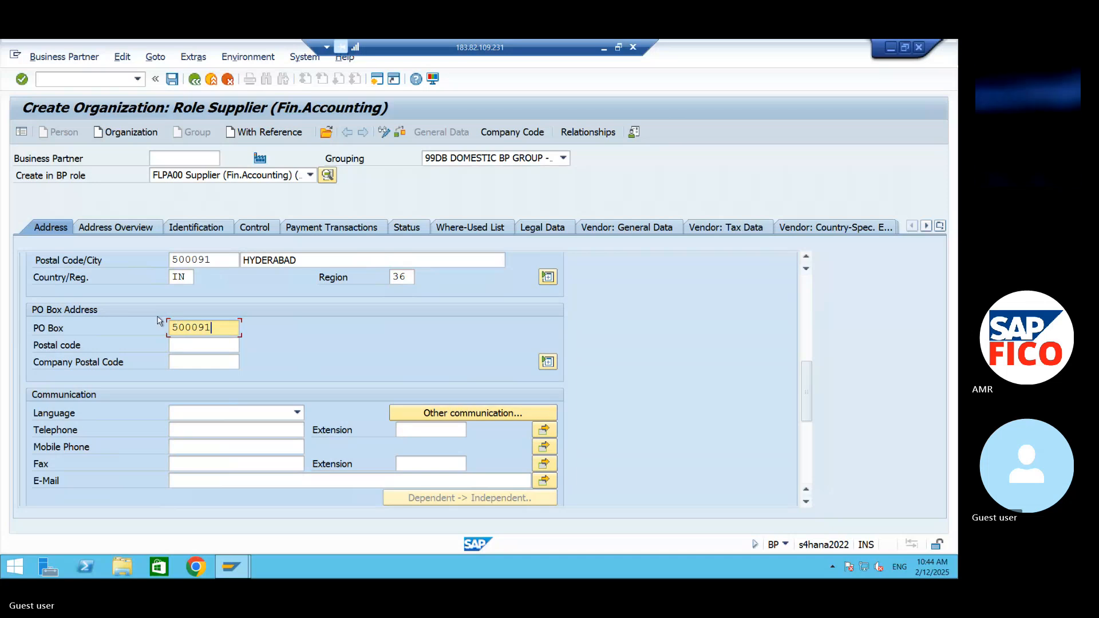
left_click(172, 343)
type("5")
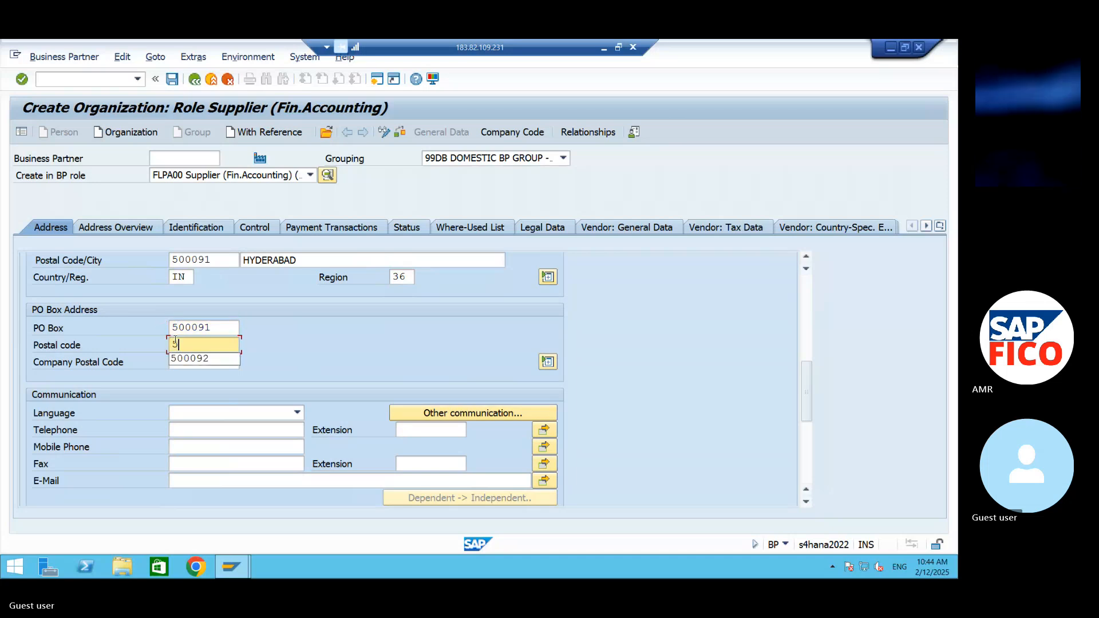
type("00091")
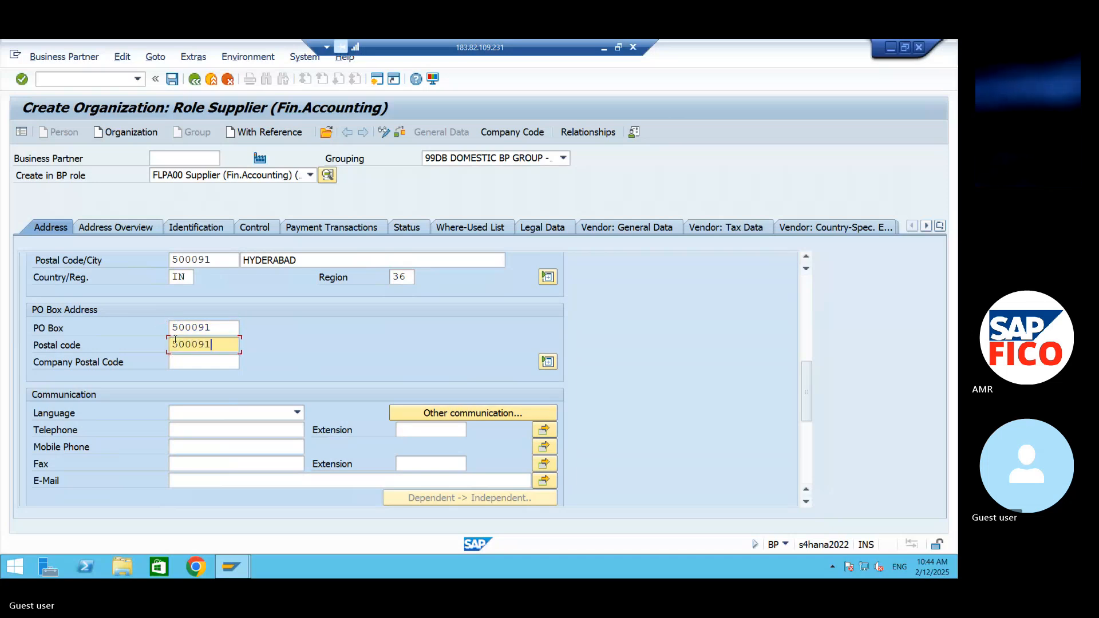
- Set the supplier's communication language to EN English and assign it to company code AM99
left_click(218, 414)
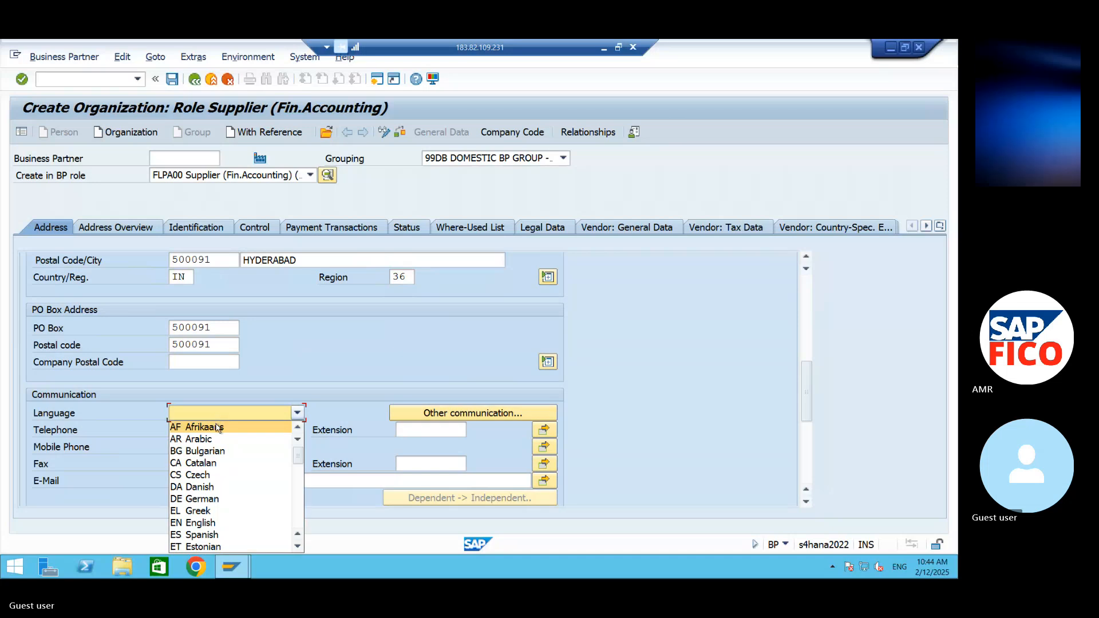
left_click(203, 522)
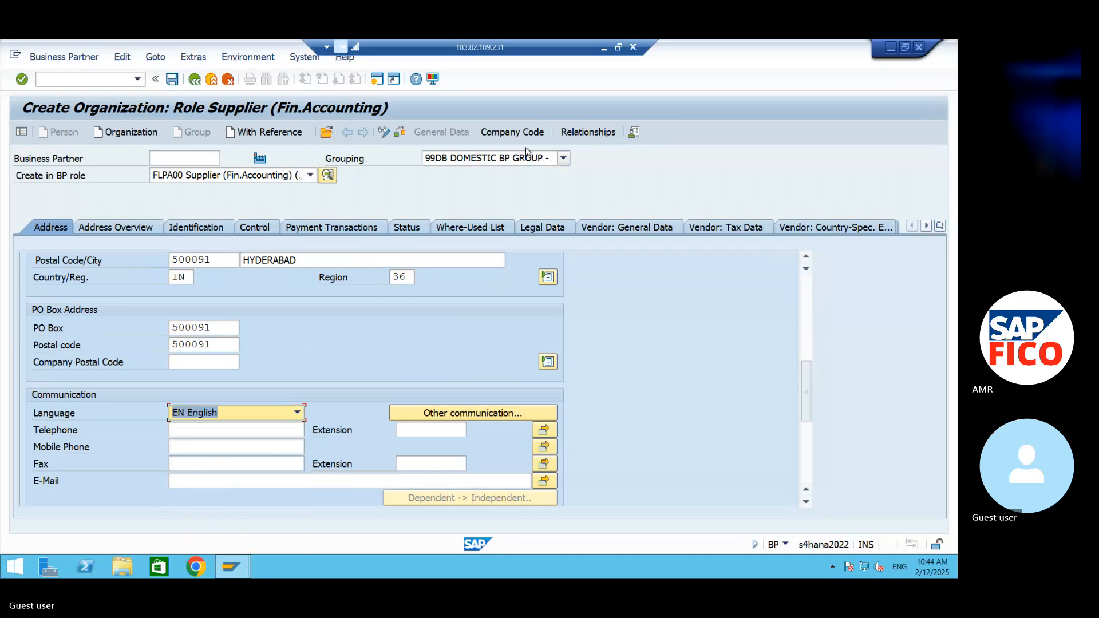
left_click(539, 133)
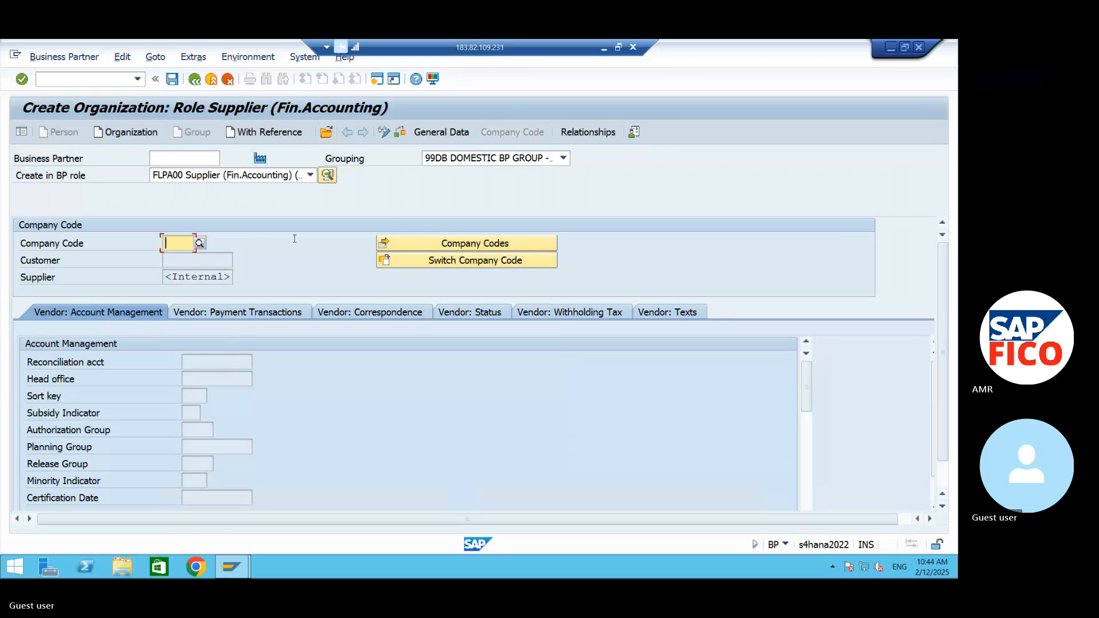
type("AM99")
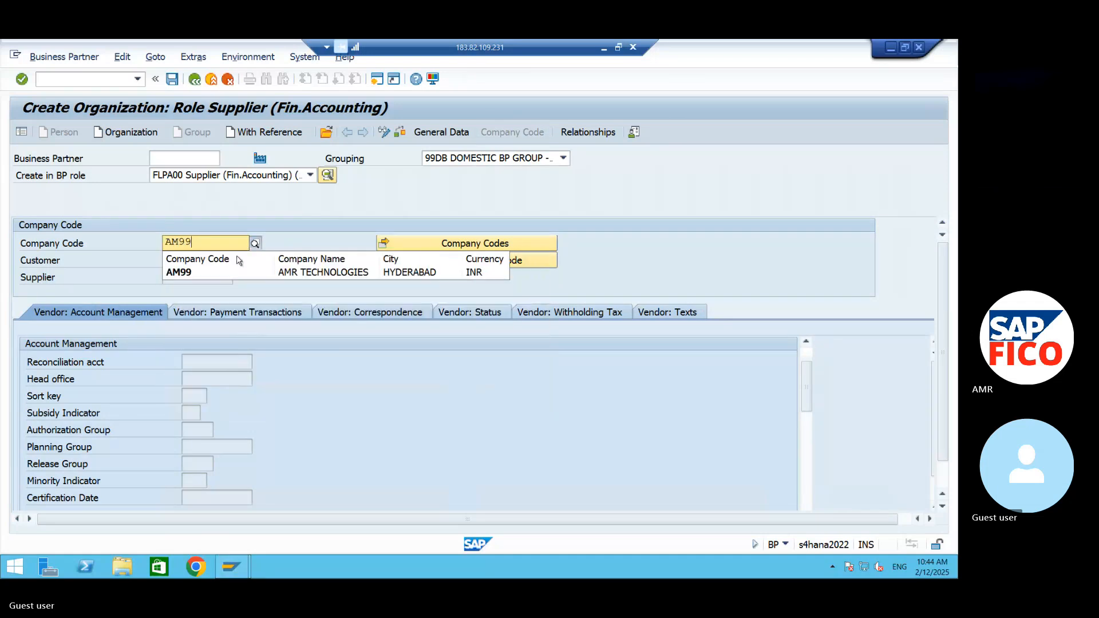
key("Return")
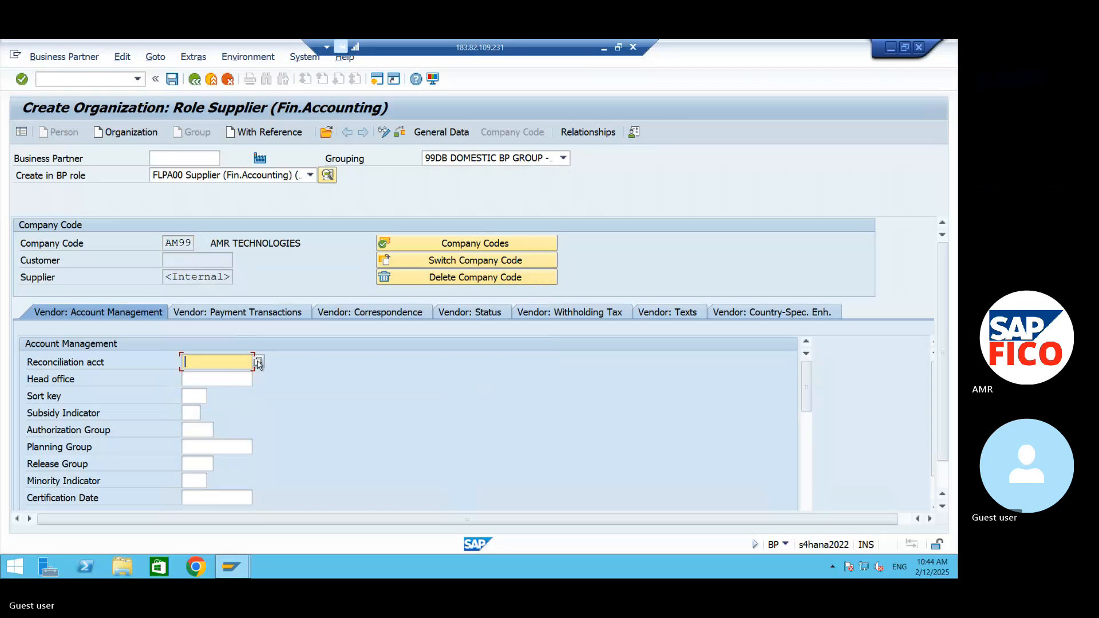
- Assign the DOMESTIC VENDOR RECONCILATION A/C as reconciliation account and set the sort key to 012
left_click(259, 362)
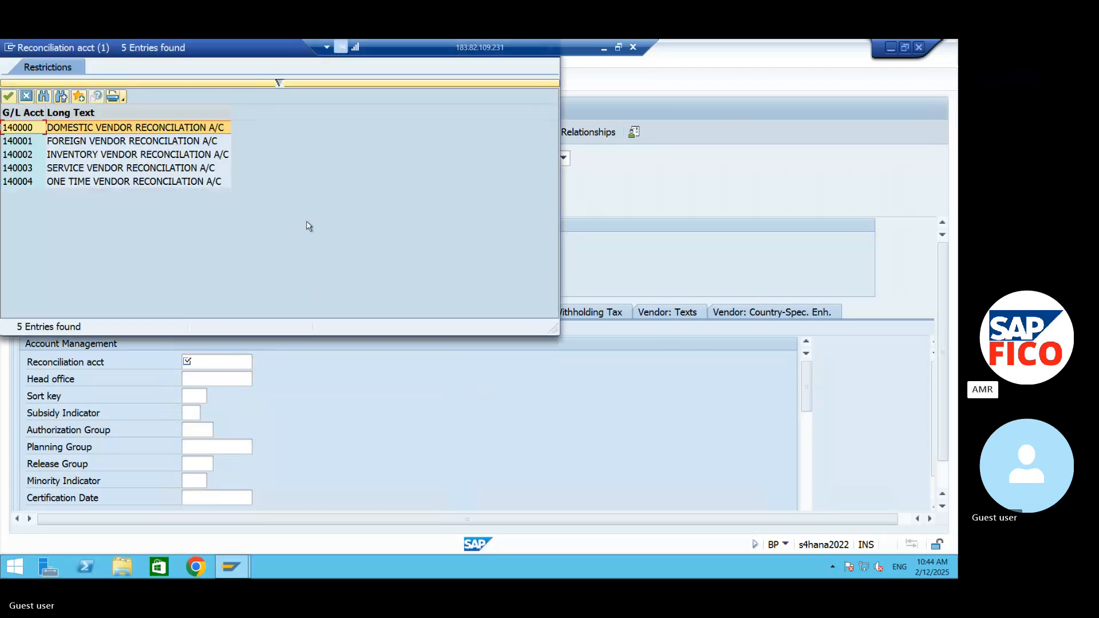
left_click(9, 96)
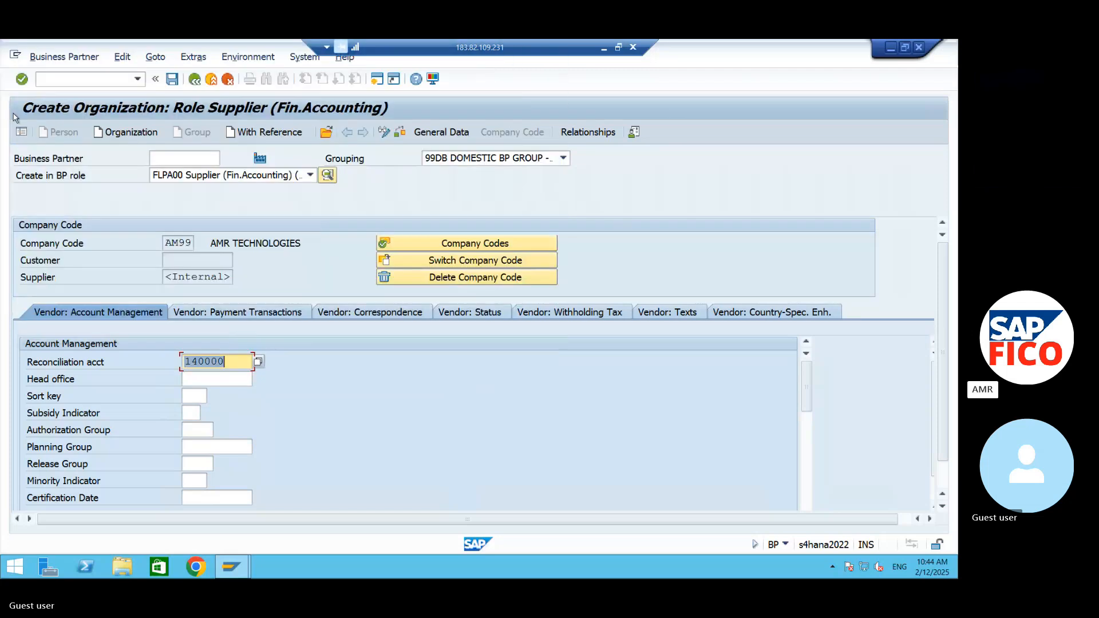
left_click(197, 398)
type("012")
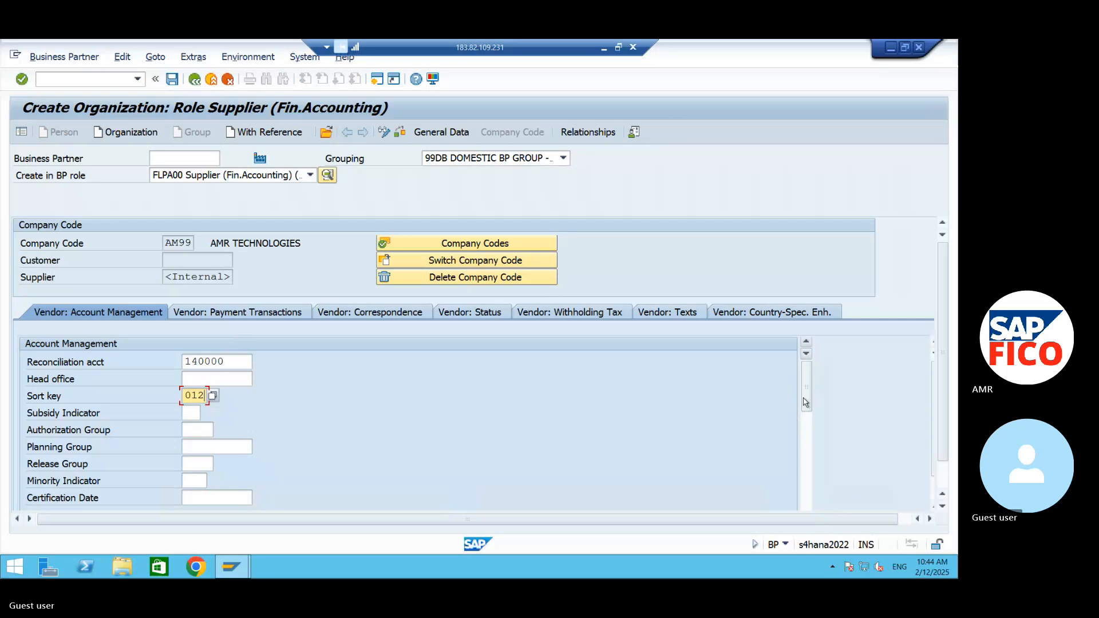
scroll(806, 402, "down", 3)
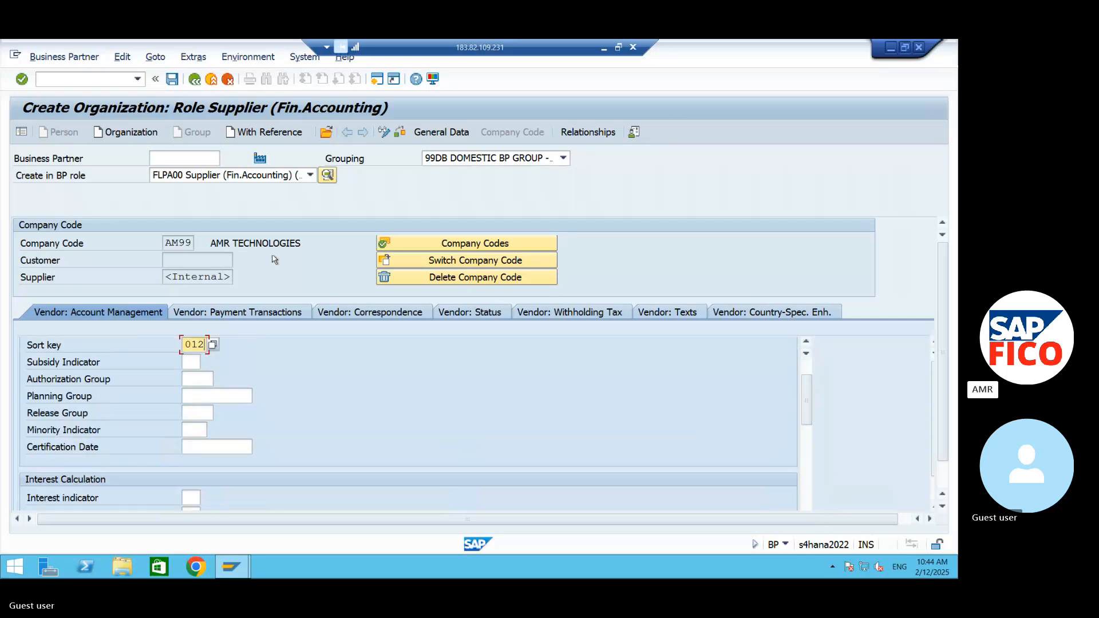
- Set the vendor's terms of payment to 0001 and save the new supplier
left_click(265, 315)
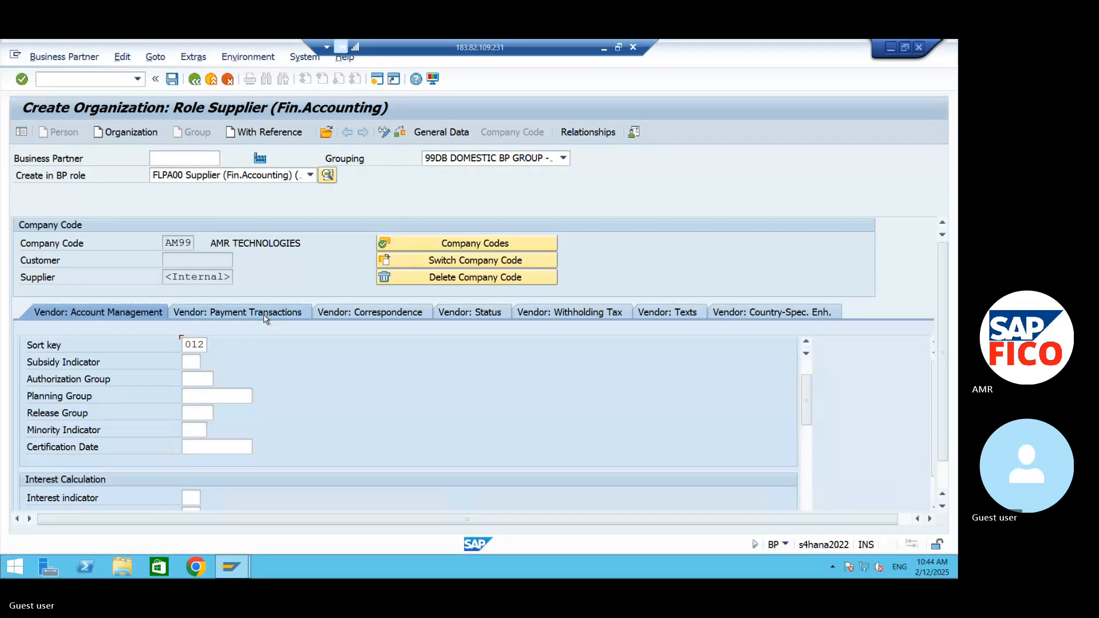
type("000")
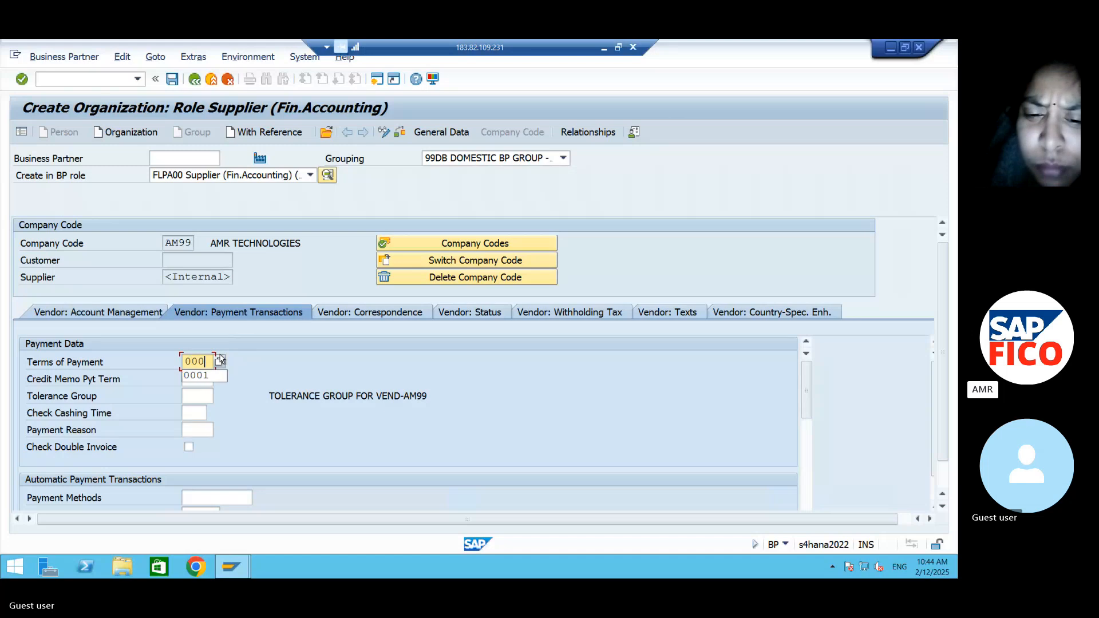
type("1")
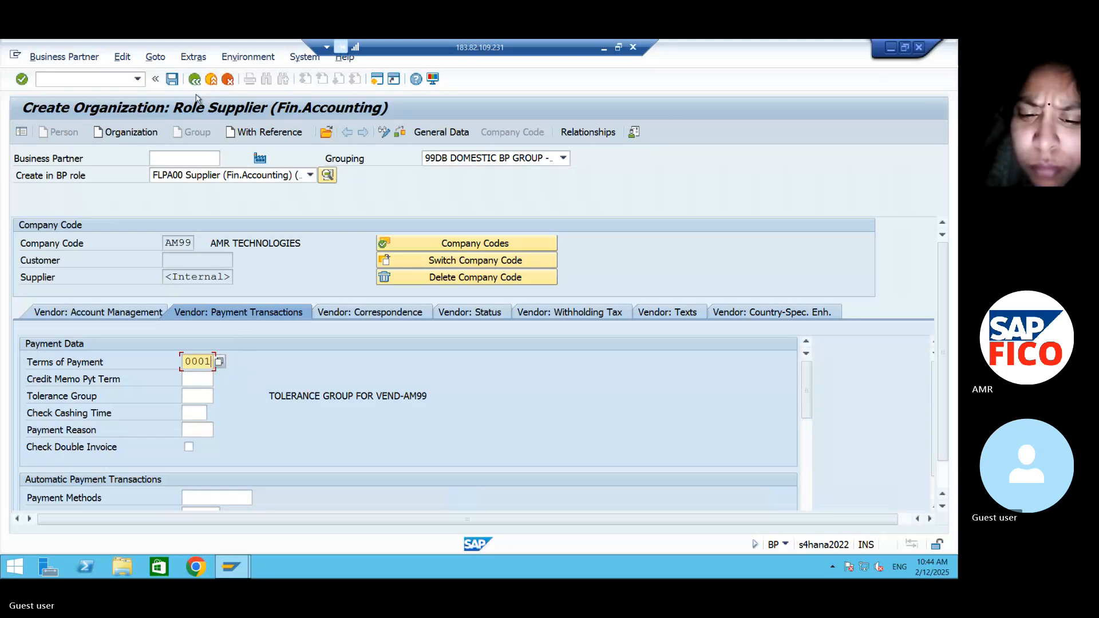
left_click(172, 80)
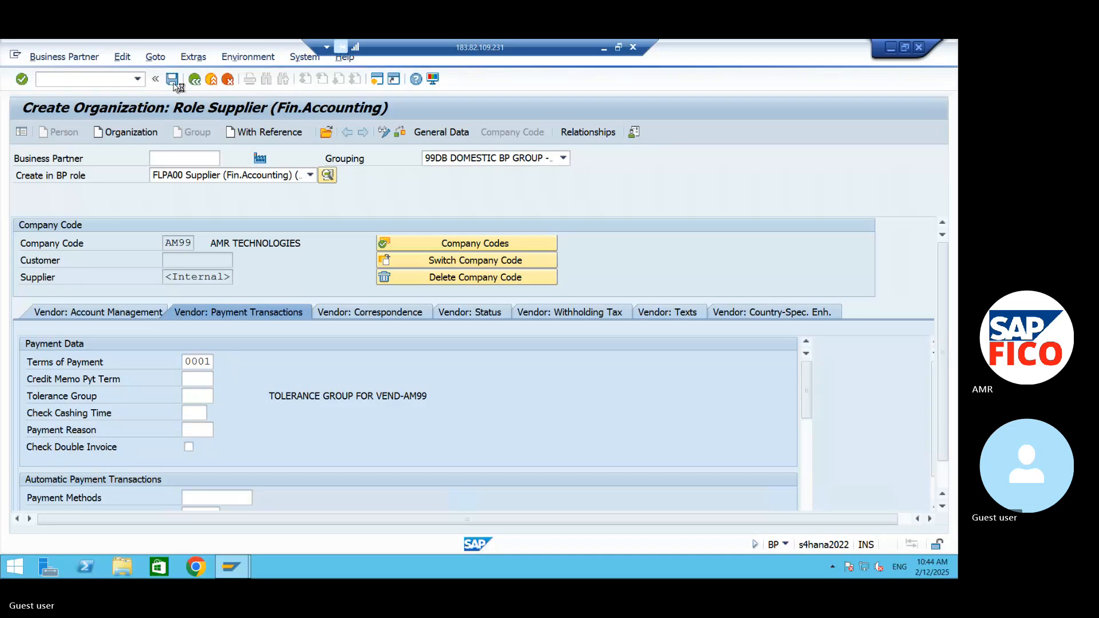
left_click(172, 79)
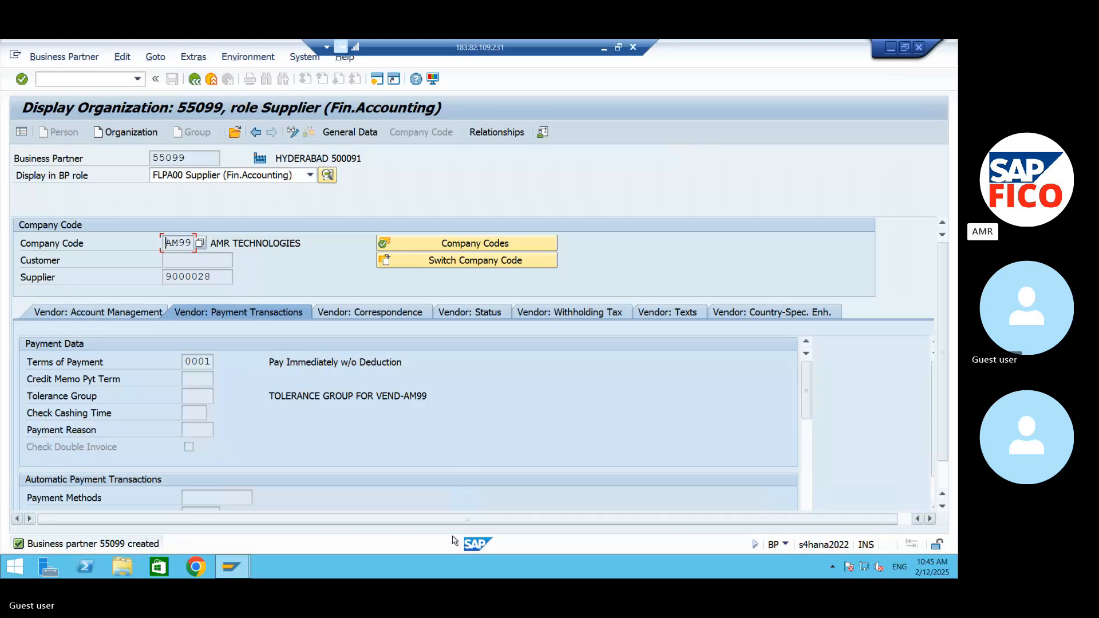
- Switch to the Word notes to review the vendor configuration and FB60 invoice posting entries, and return to the SAP supplier display
left_click(98, 81)
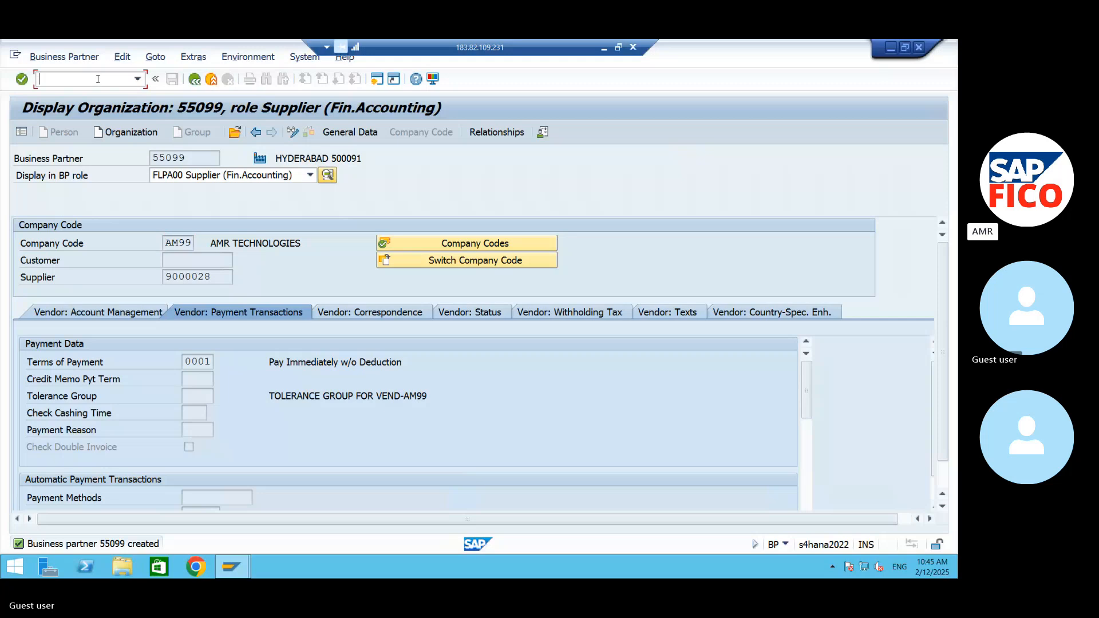
left_click(891, 46)
left_click(604, 49)
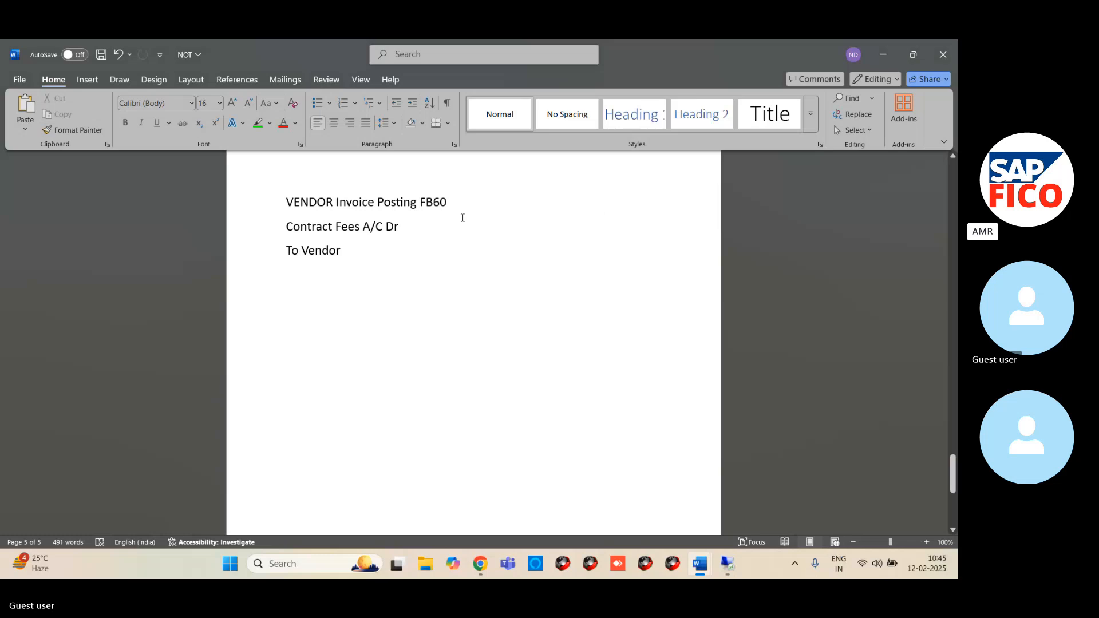
scroll(426, 240, "up", 4)
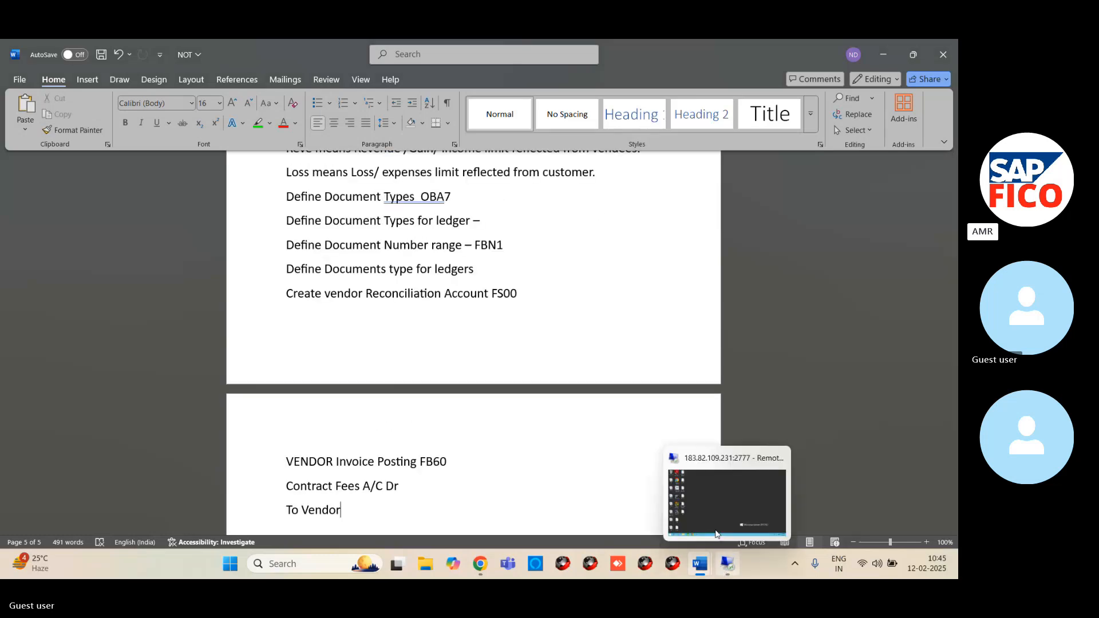
left_click(726, 565)
mouse_move(249, 553)
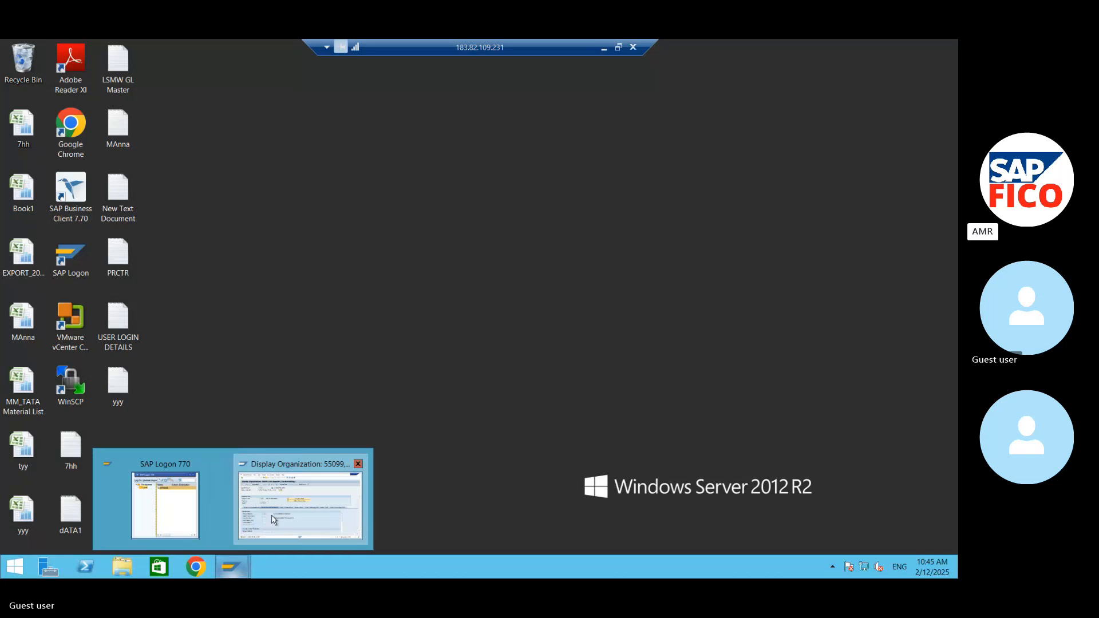
left_click(300, 504)
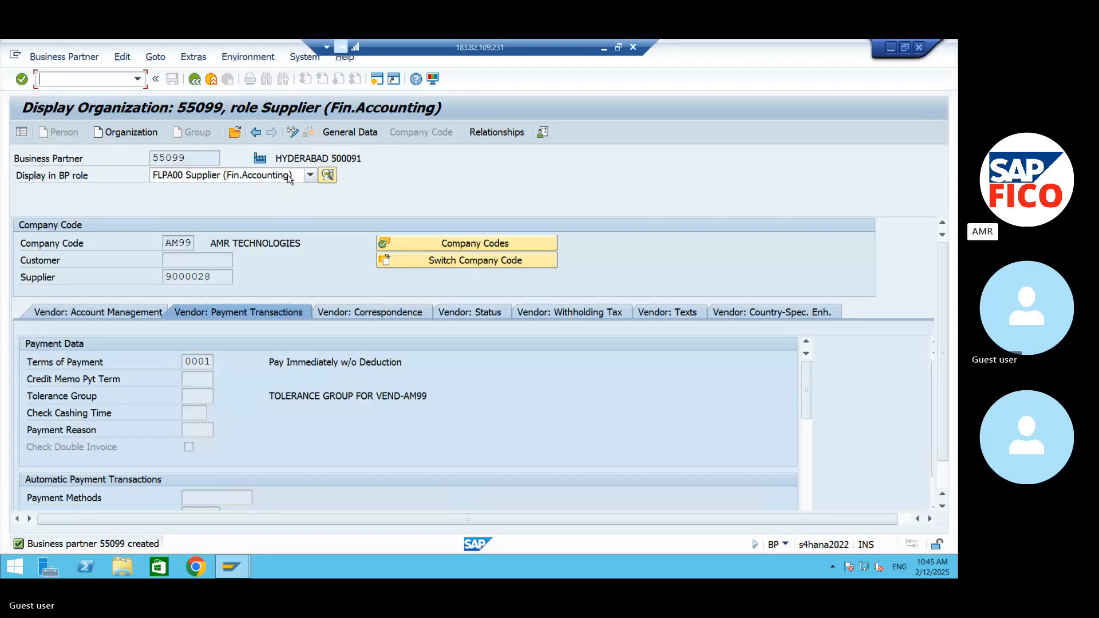
left_click(309, 175)
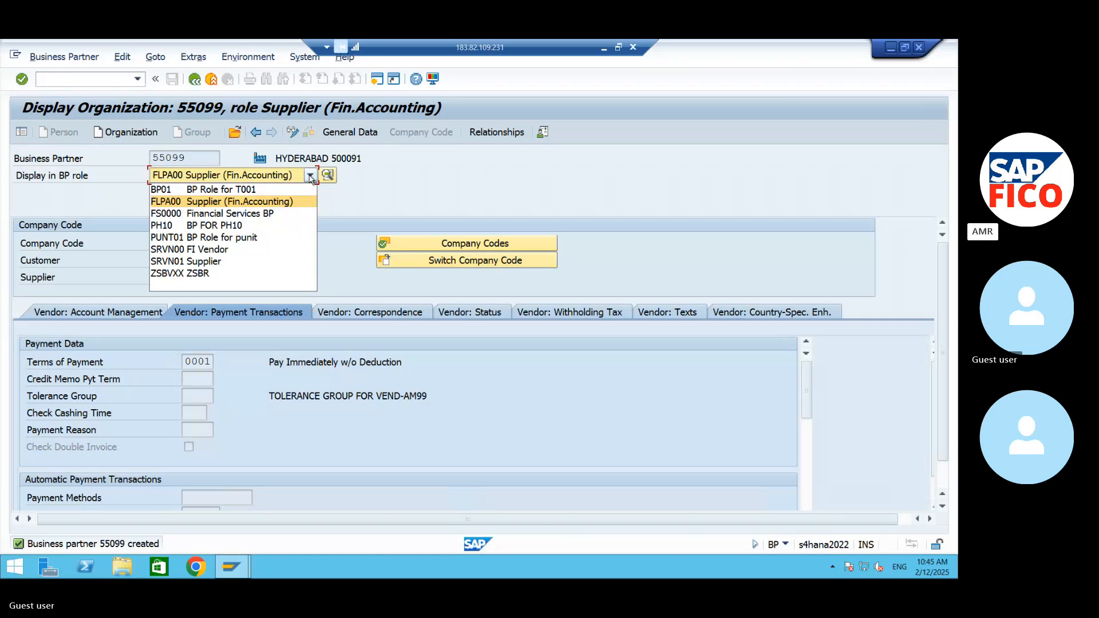
left_click(385, 203)
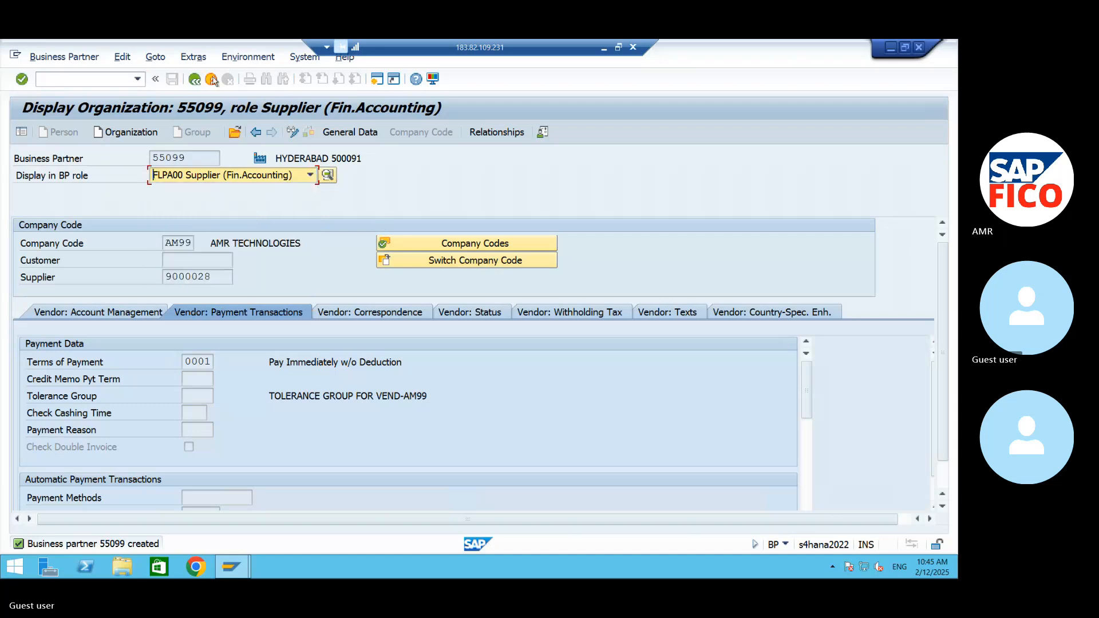
- Leave the business partner display and start vendor invoice entry with transaction FB60
left_click(100, 85)
type("/NFB60")
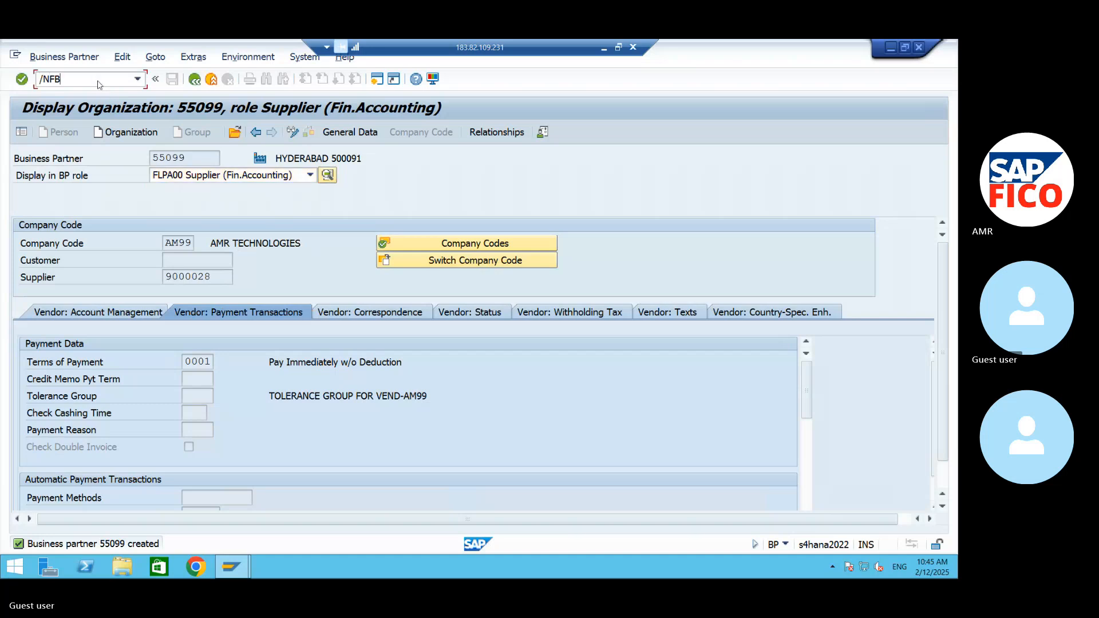
key("Return")
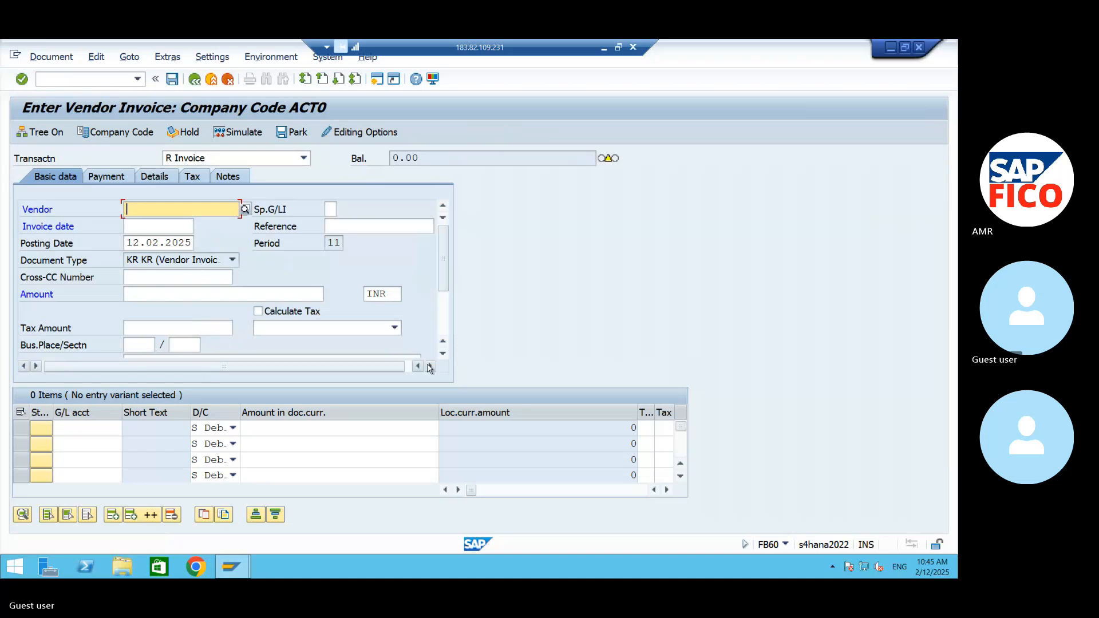
- Switch the vendor invoice to company code AM99 and check the company code in the basic data
scroll(429, 368, "down", 3)
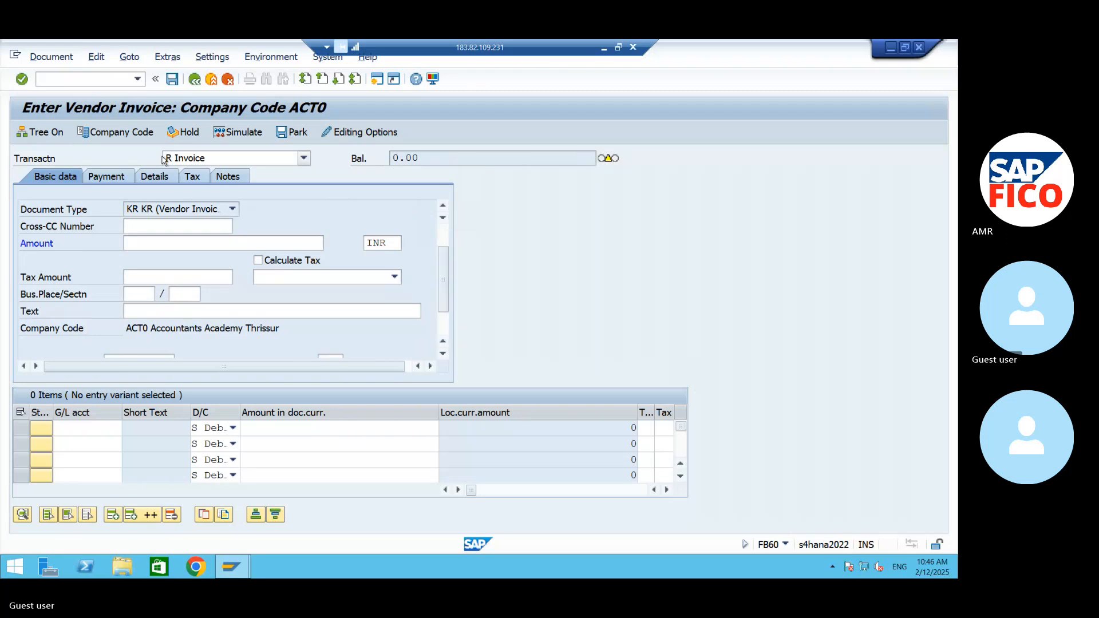
left_click(123, 133)
type("A")
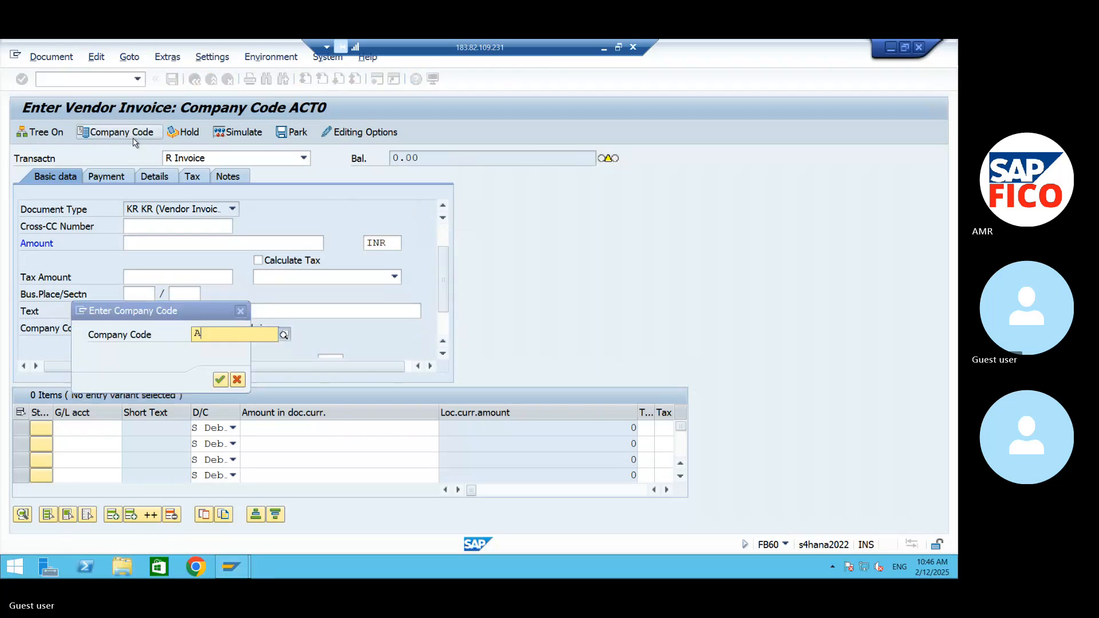
type("M99")
key("Return")
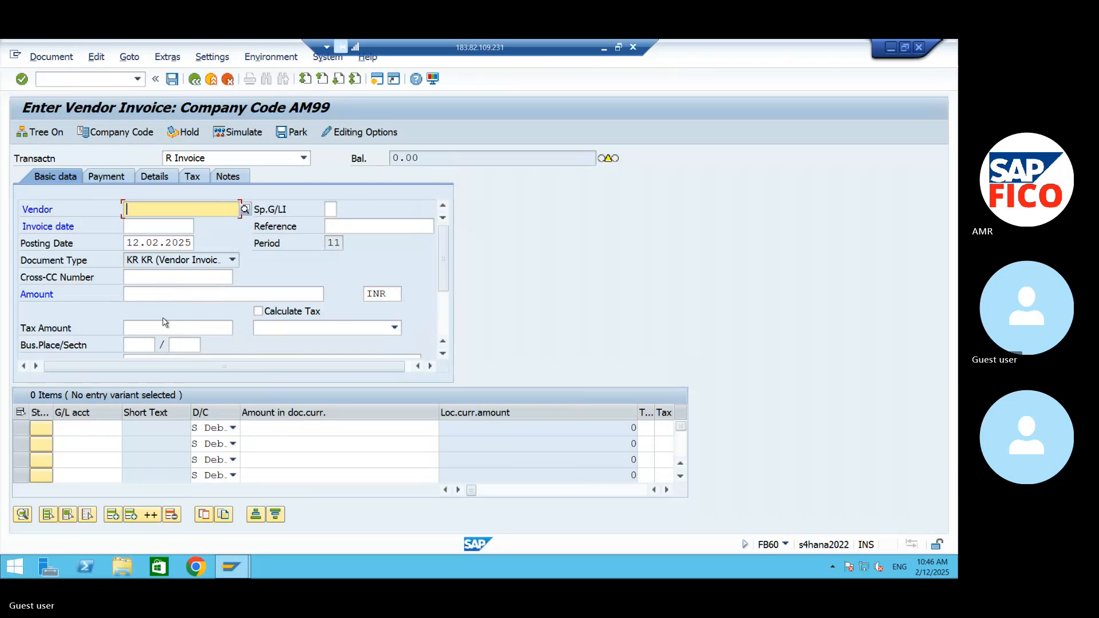
left_click(444, 355)
scroll(446, 357, "down", 1)
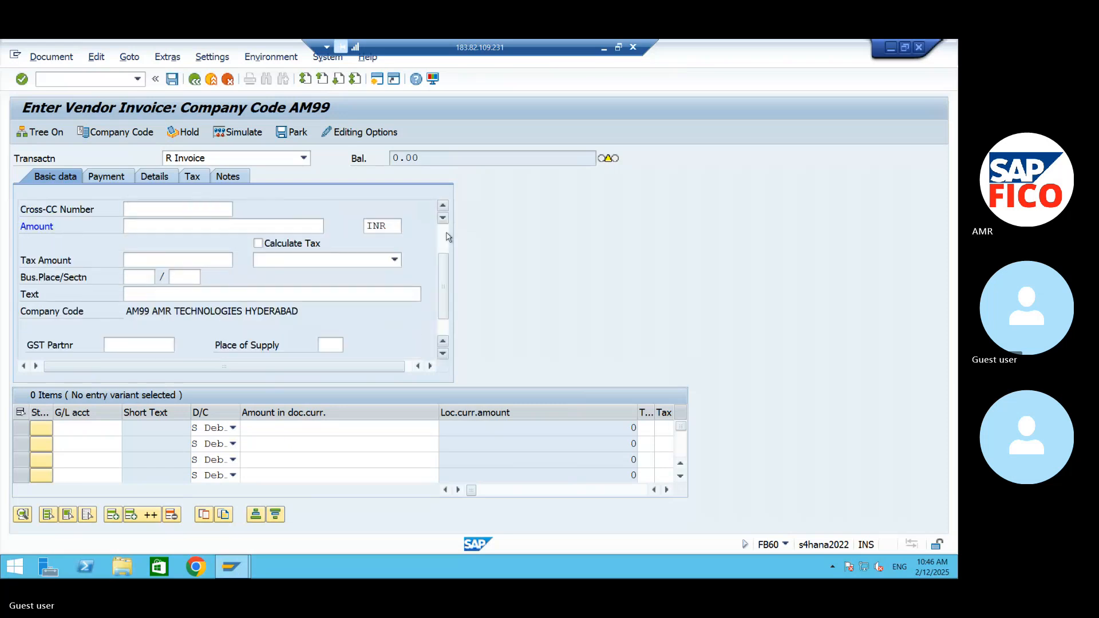
scroll(443, 211, "up", 2)
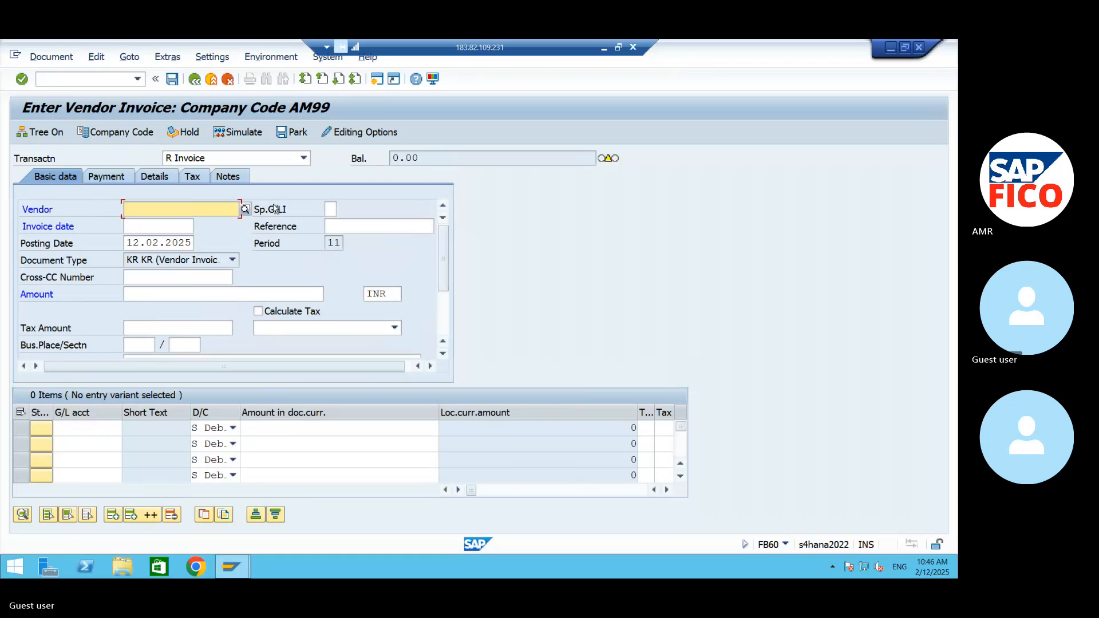
- Look up the suppliers of company code AM99 and select VENKATESHWARA ENTERPRISES as the invoice vendor
left_click(245, 210)
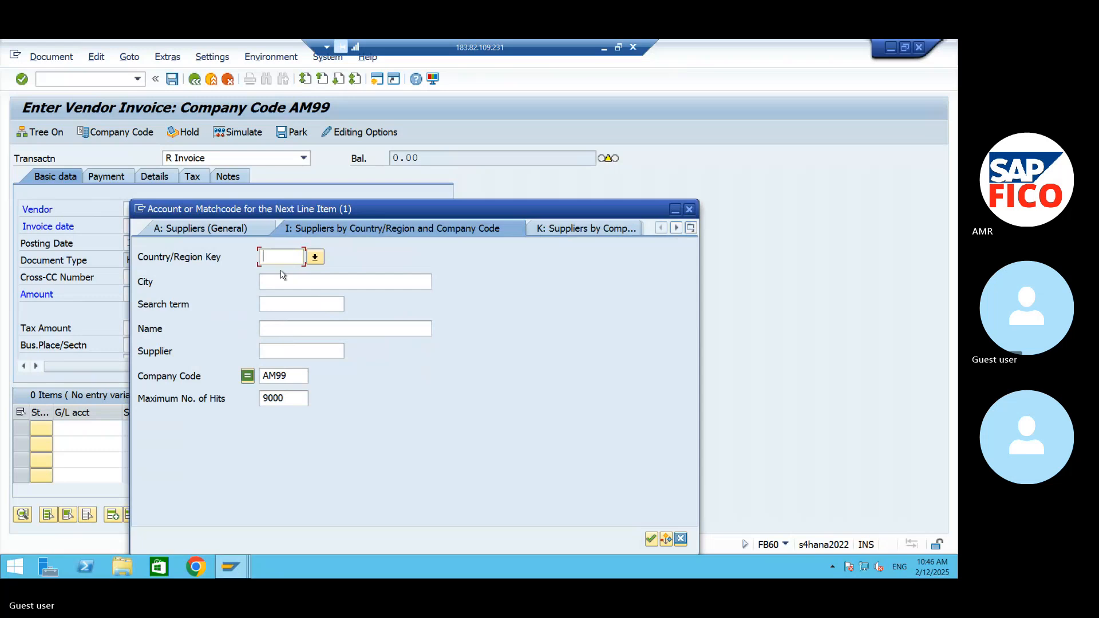
left_click(651, 539)
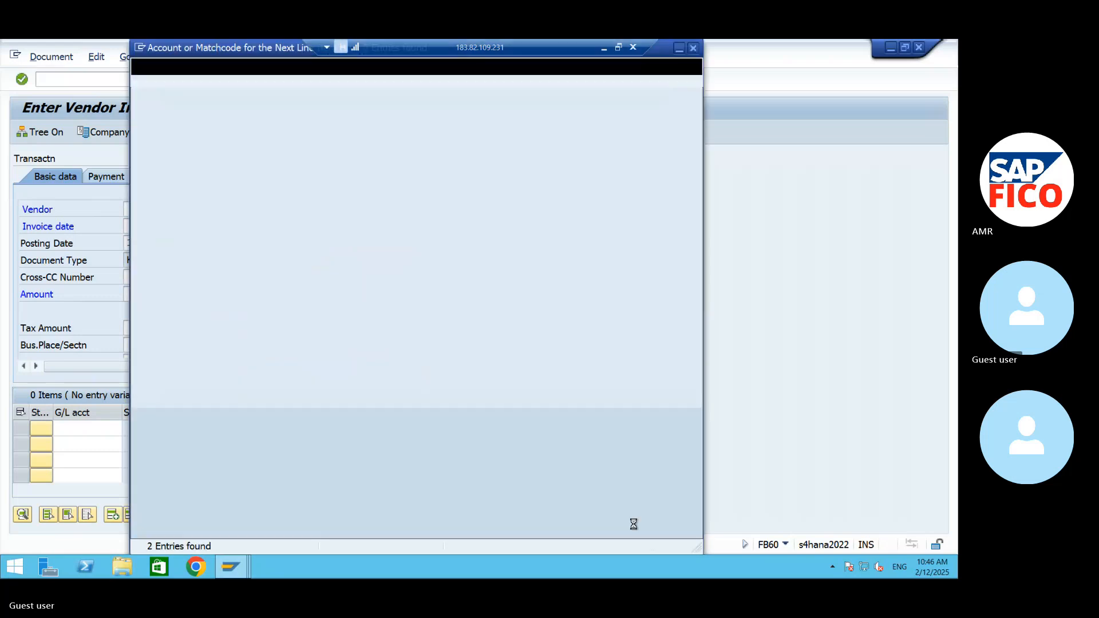
left_click(182, 168)
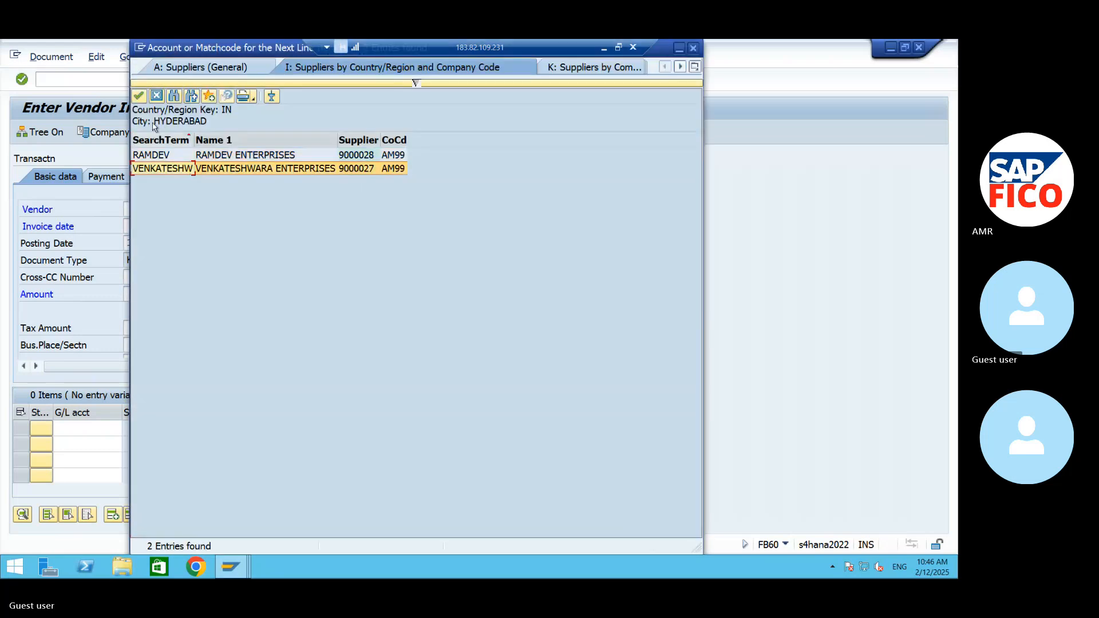
left_click(140, 98)
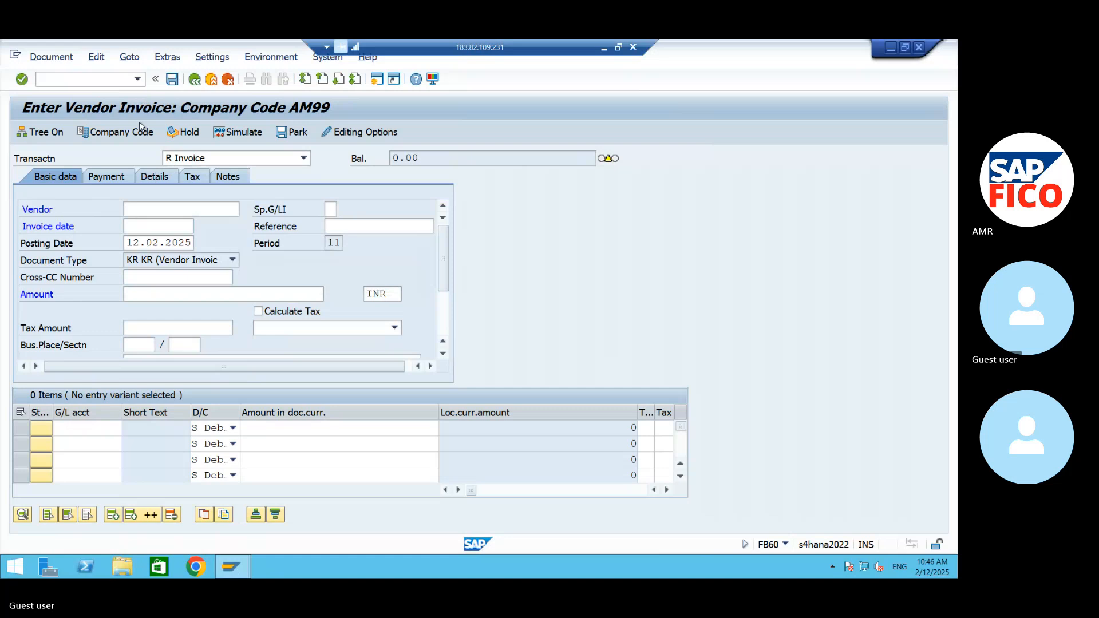
- Set the invoice date to 12.02.2025 using the calendar
left_click(154, 229)
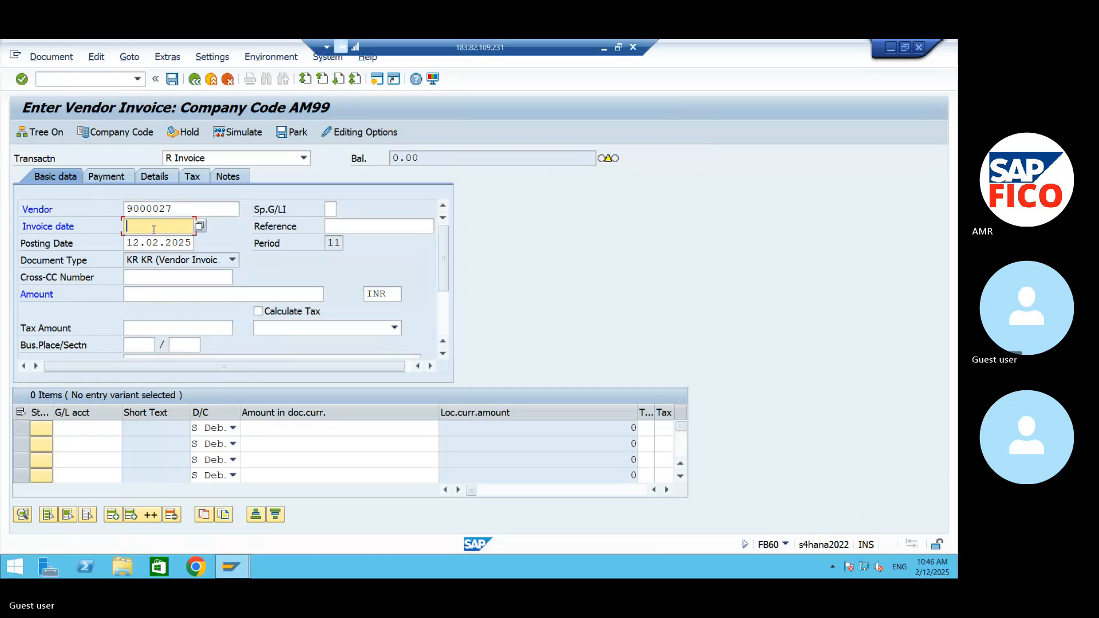
left_click(199, 226)
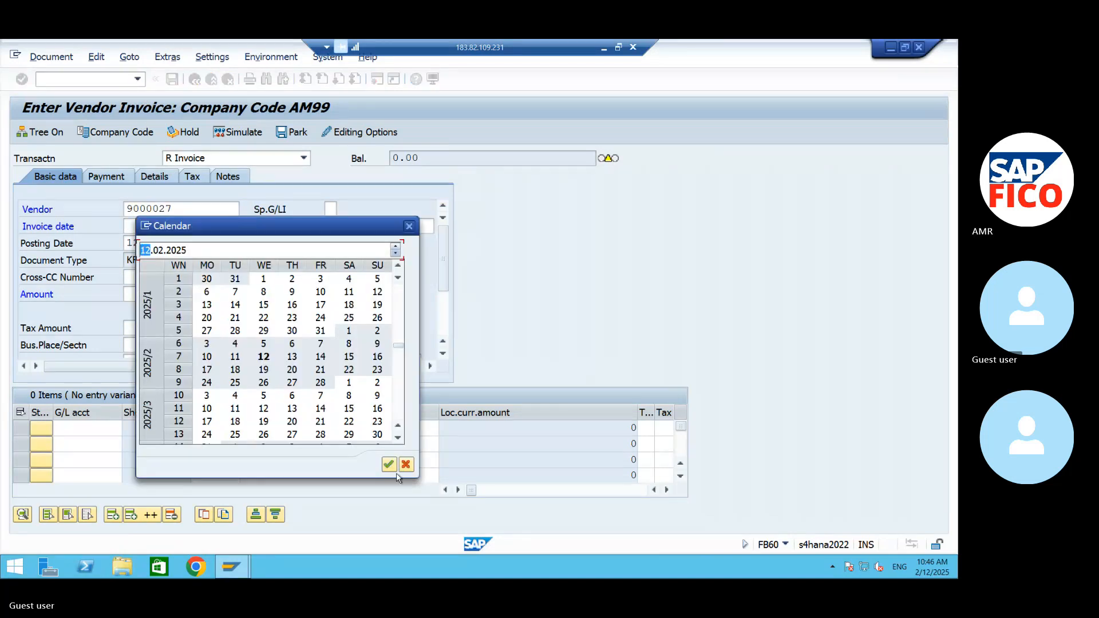
left_click(389, 464)
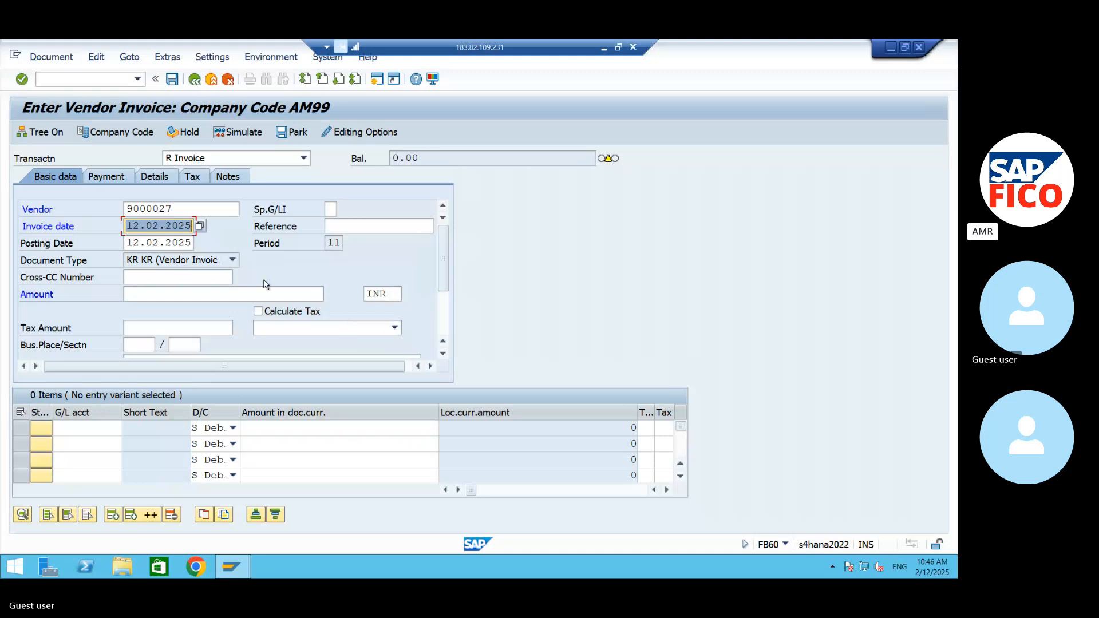
- Set the vendor invoice amount to 100000 INR
left_click(222, 294)
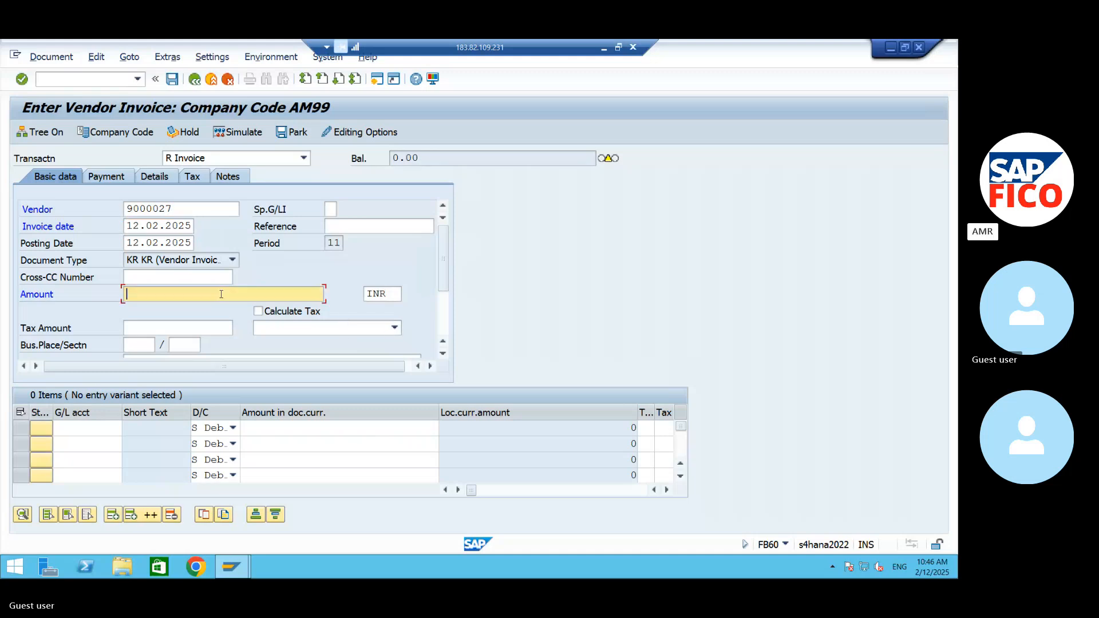
type("10000")
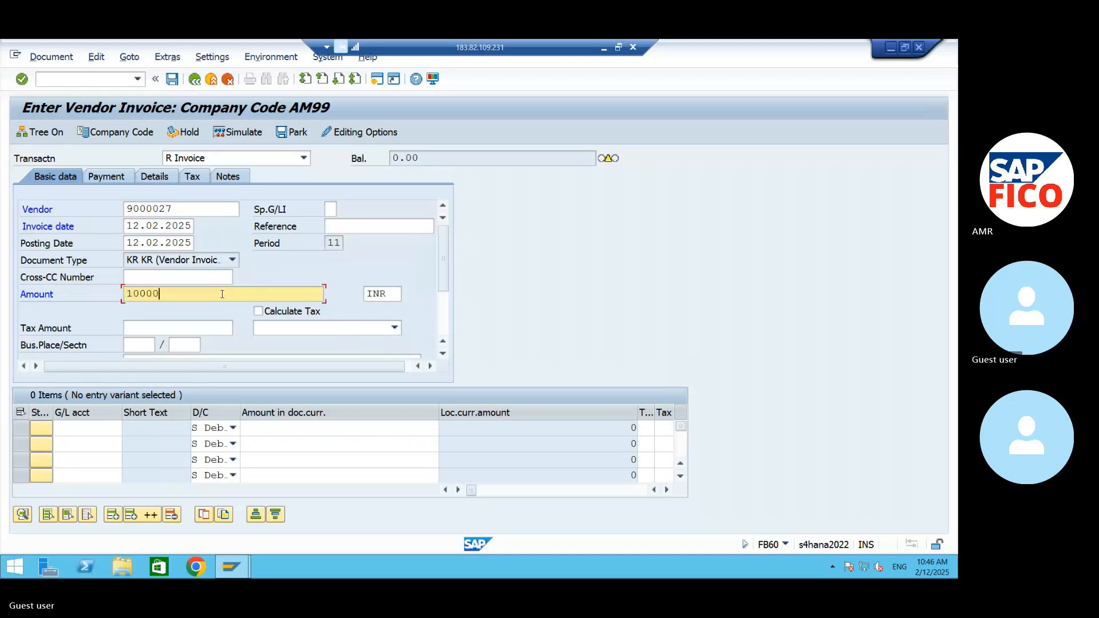
type("0")
- Look up CONTRACT FEES A/C (440002) as the first item's G/L account and enter * as its document currency amount
left_click(119, 429)
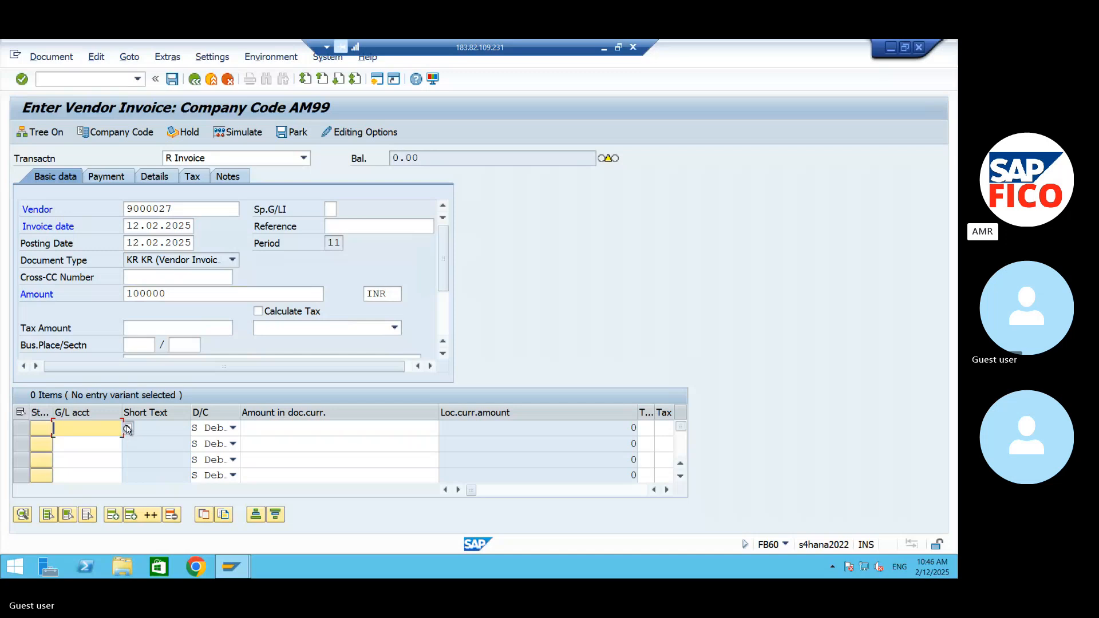
left_click(127, 429)
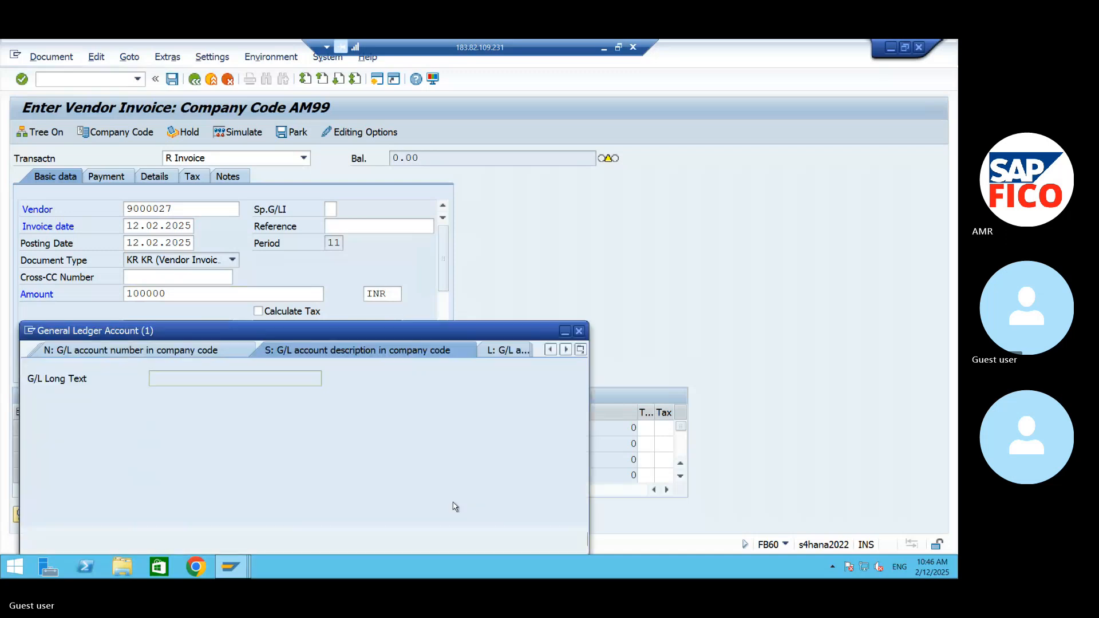
left_click(542, 538)
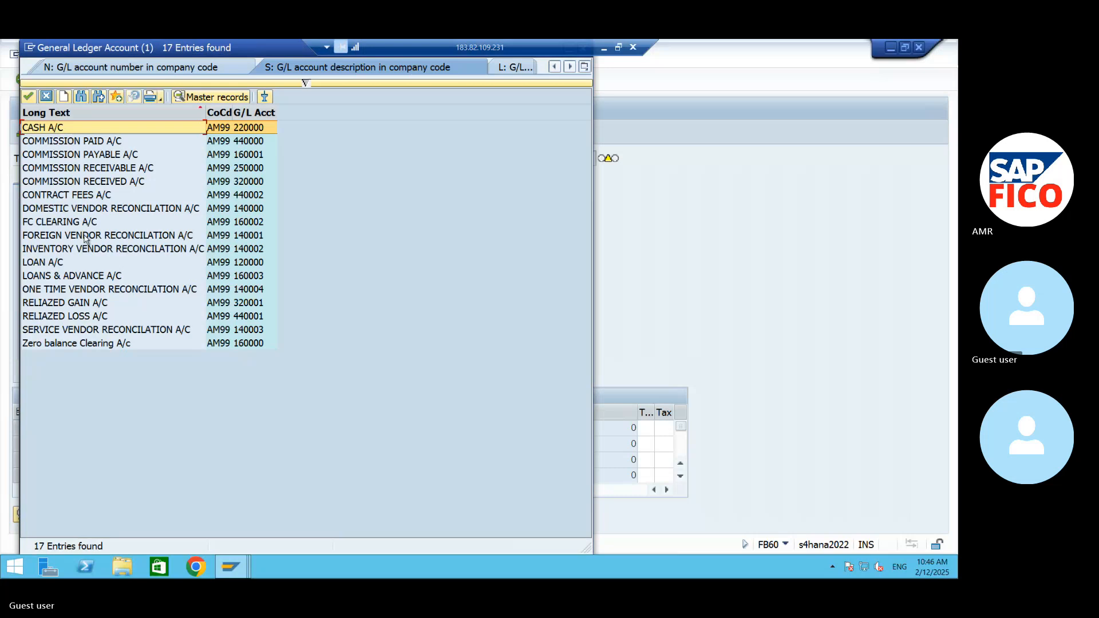
left_click(70, 197)
left_click(26, 96)
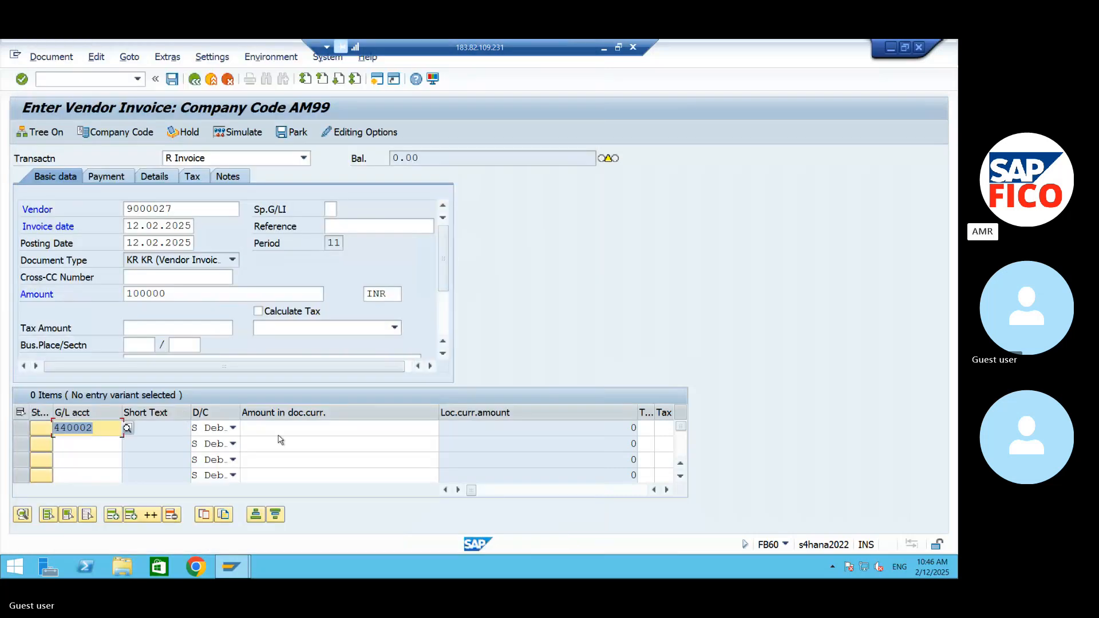
left_click(289, 431)
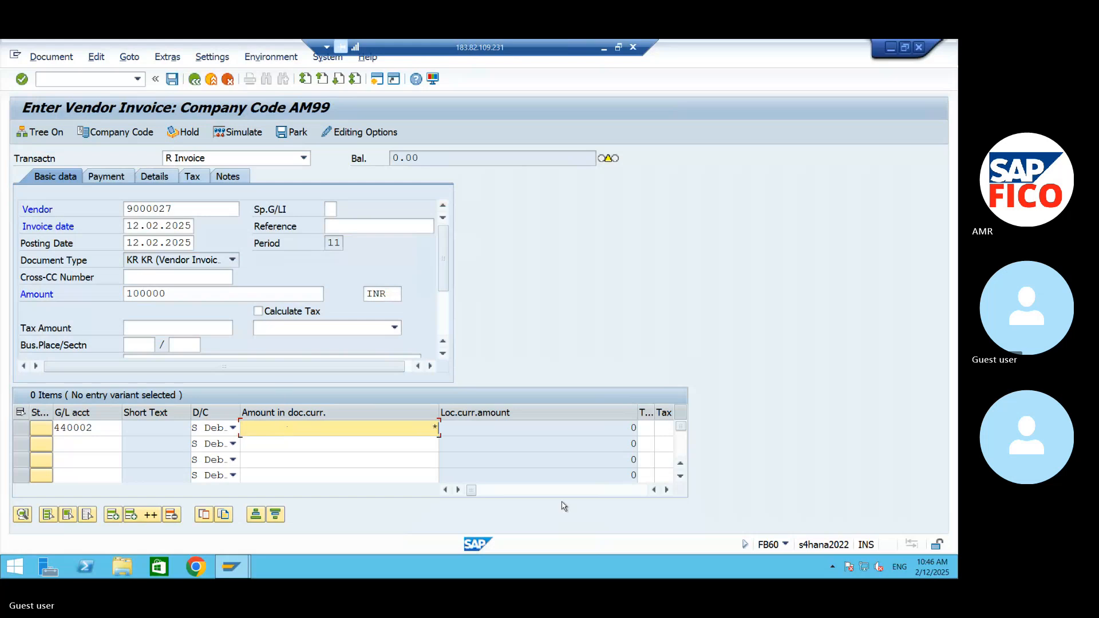
- Assign cost center 99FC to the contract fees item and confirm the entry
left_click(667, 490)
left_click(667, 490)
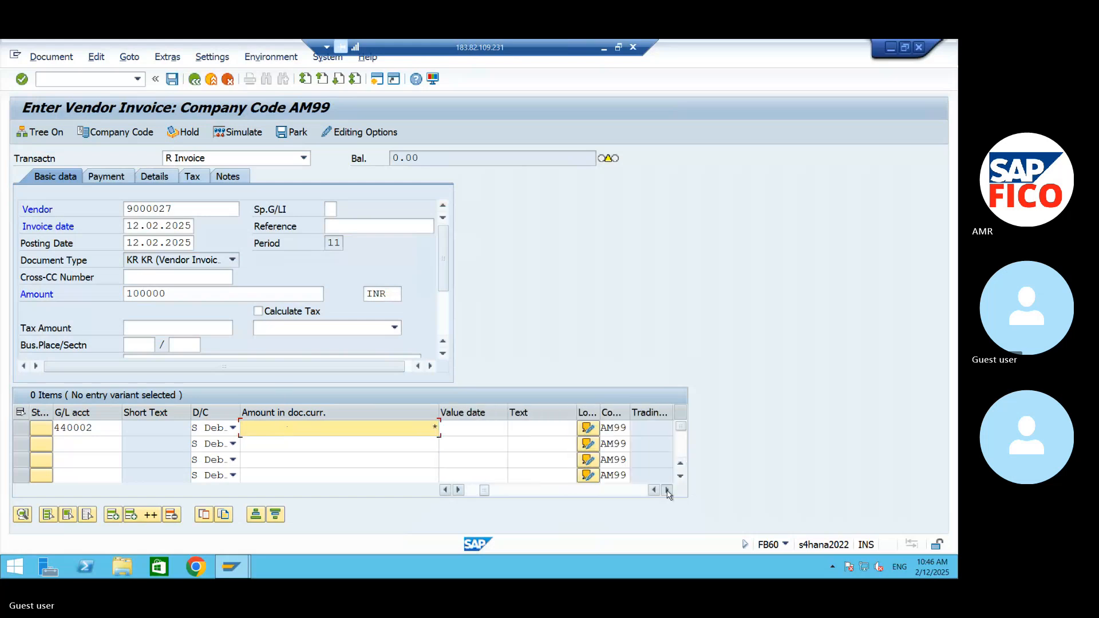
left_click(666, 490)
left_click(667, 490)
left_click(667, 490)
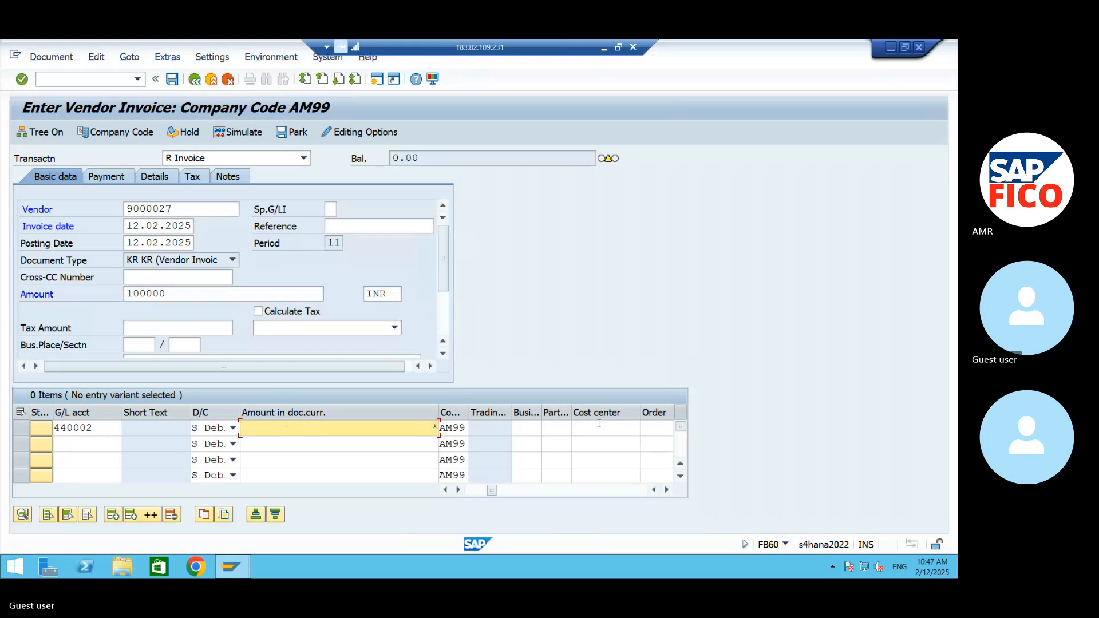
left_click(599, 427)
type("99F")
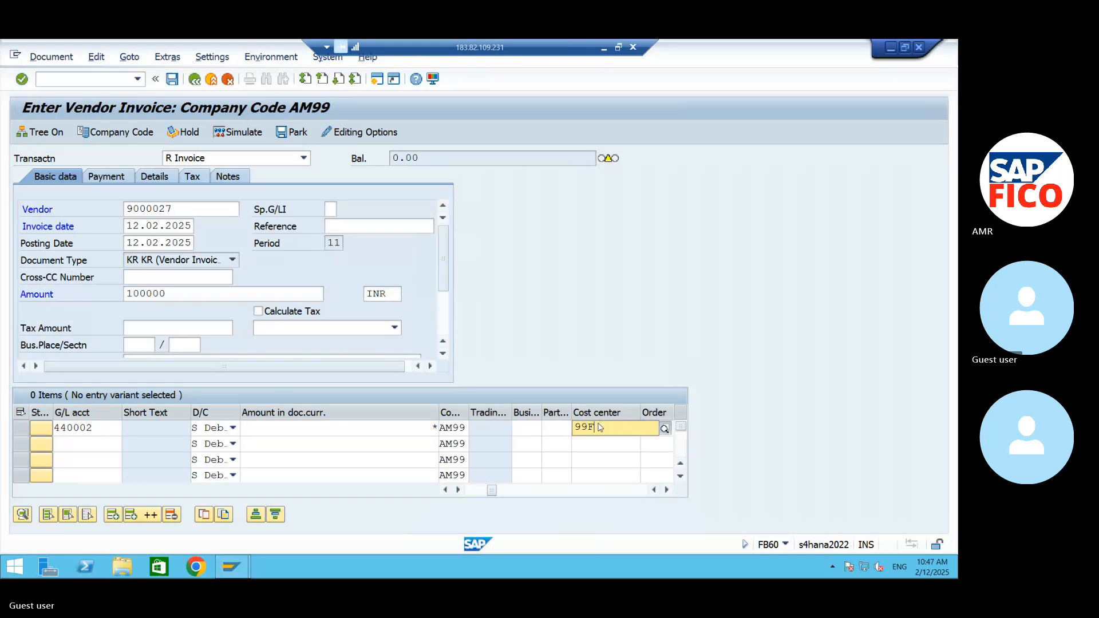
type("C")
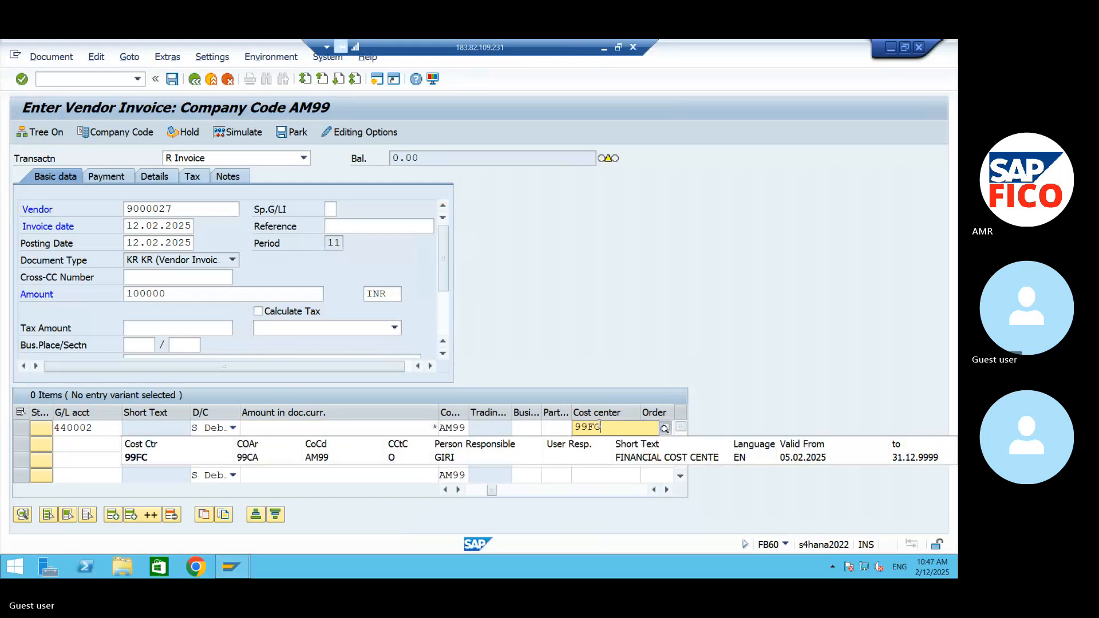
key("Return")
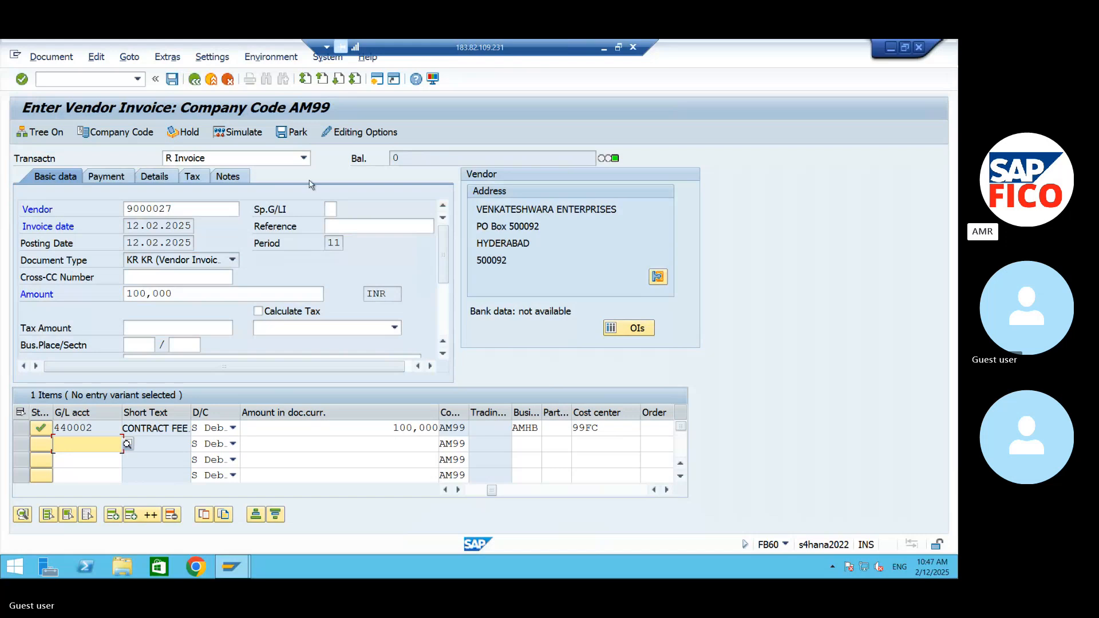
- Simulate and post the vendor invoice, and display the posted document
left_click(255, 133)
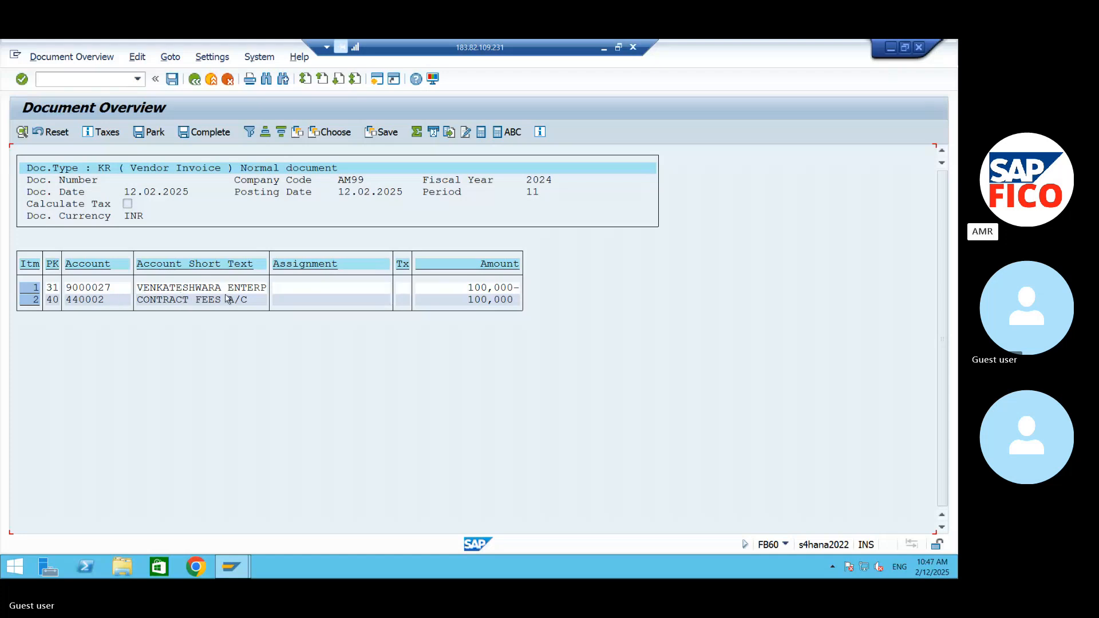
left_click(167, 84)
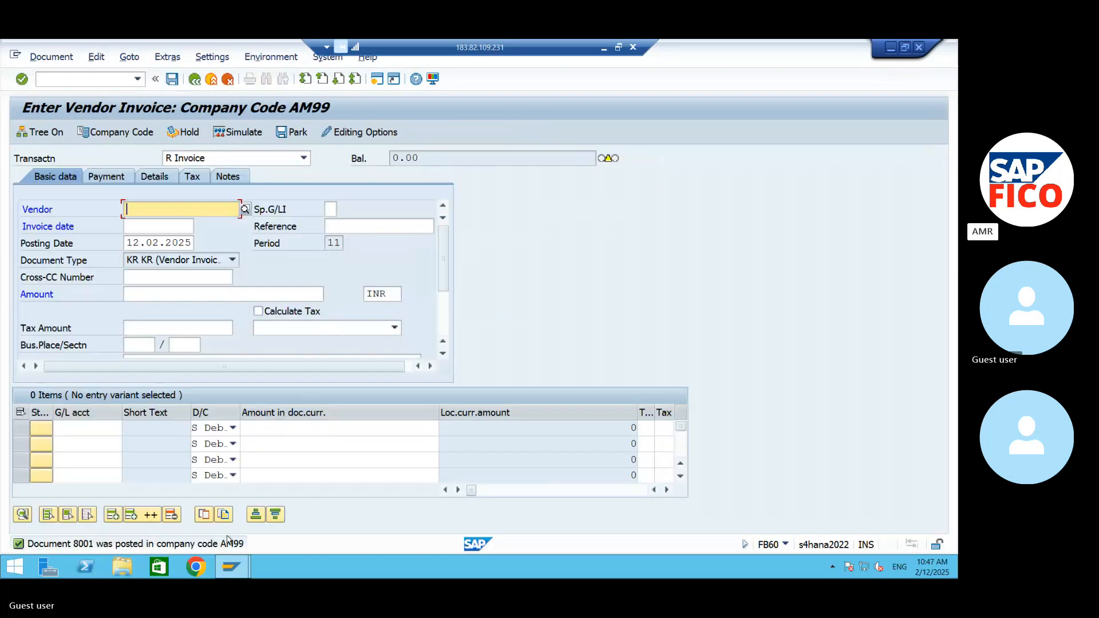
left_click(51, 56)
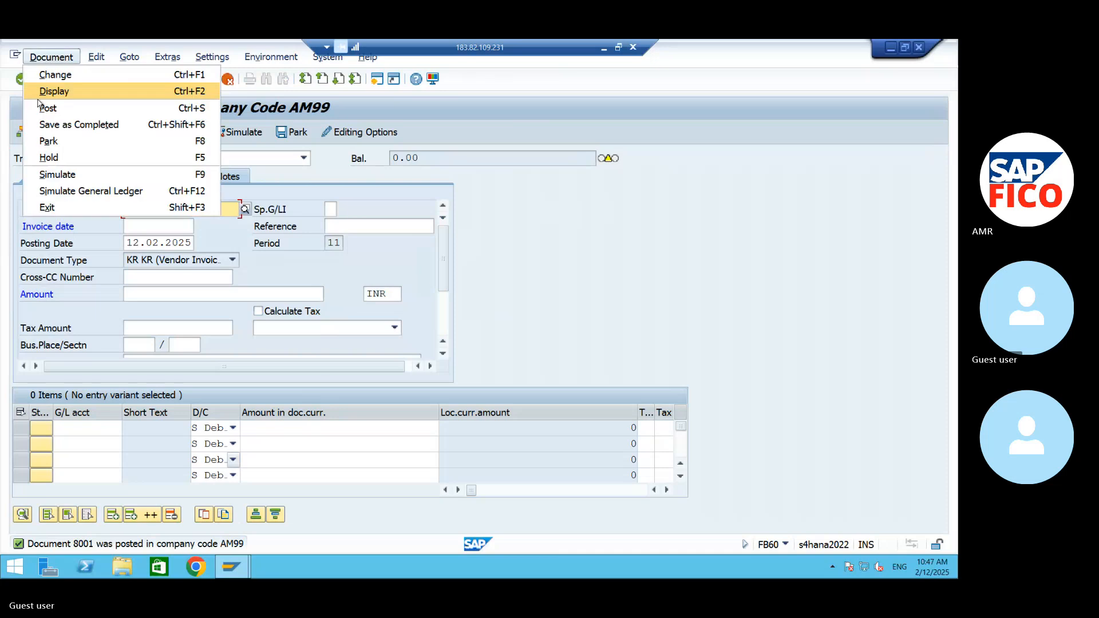
left_click(49, 92)
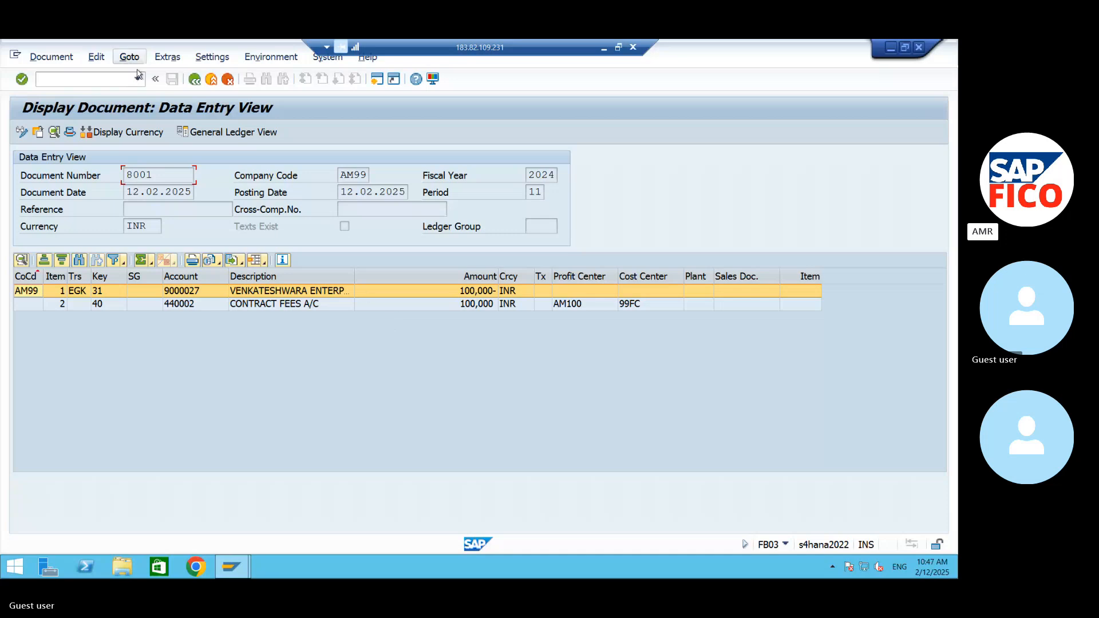
- Display the open line items of supplier VENKATESHWARA ENTERPRISES in company code AM99 with transaction FBL1N
left_click(103, 78)
type("/NF")
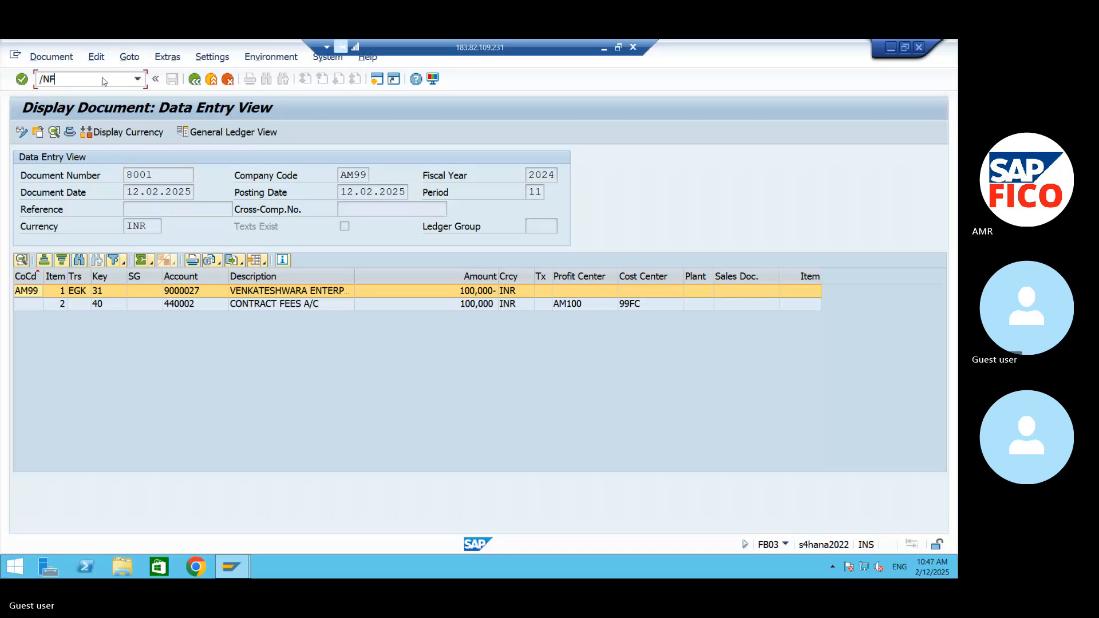
type("BL1N")
key("Return")
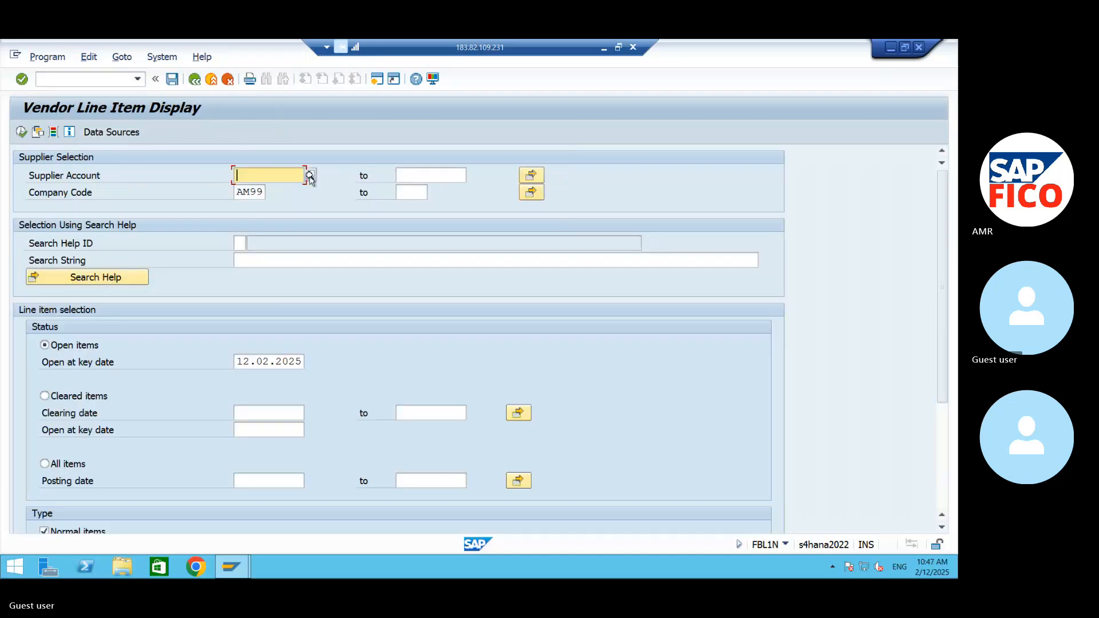
left_click(311, 175)
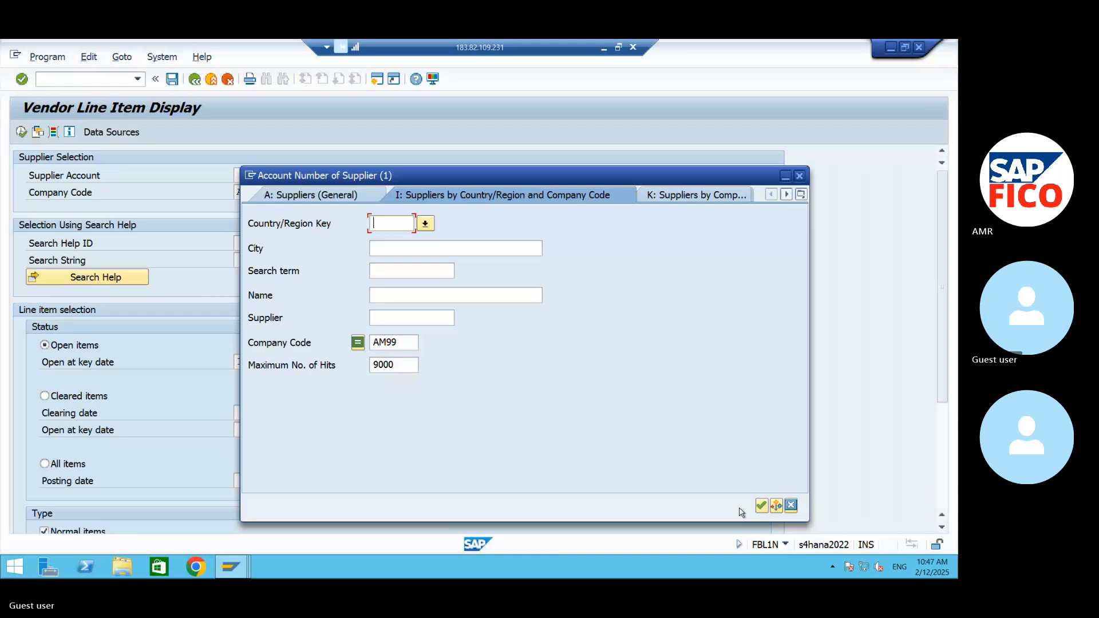
left_click(762, 506)
left_click(323, 169)
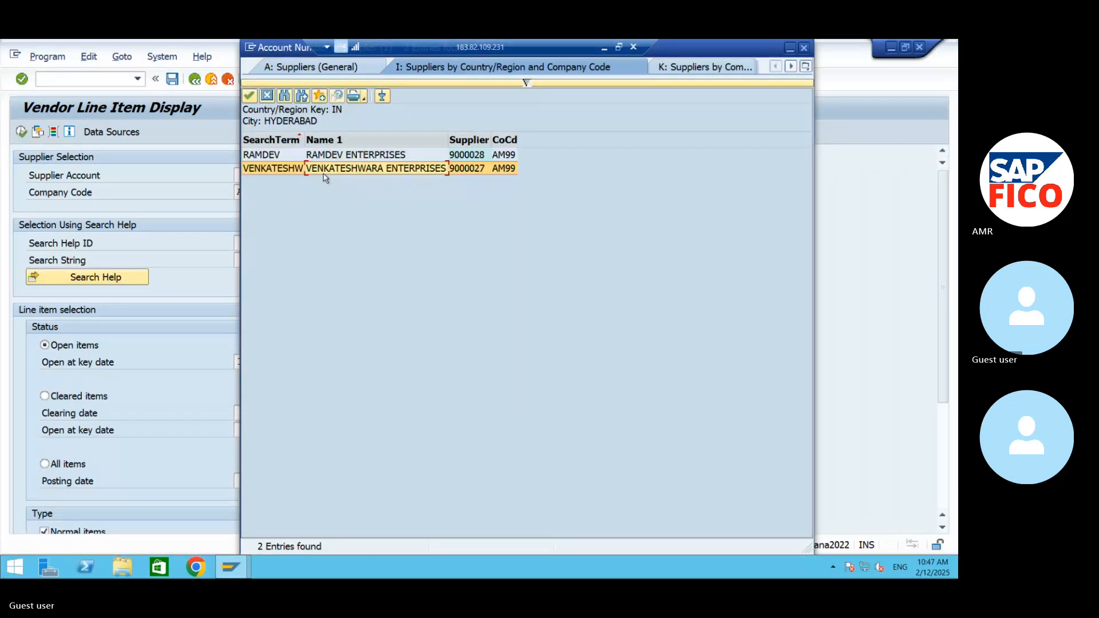
left_click(249, 96)
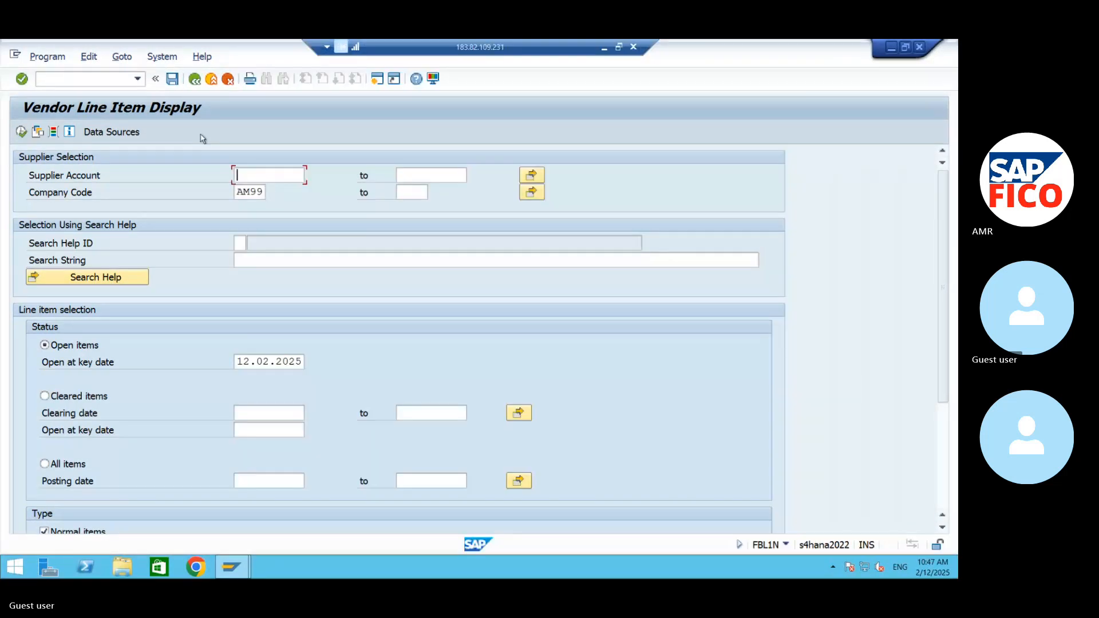
left_click(23, 133)
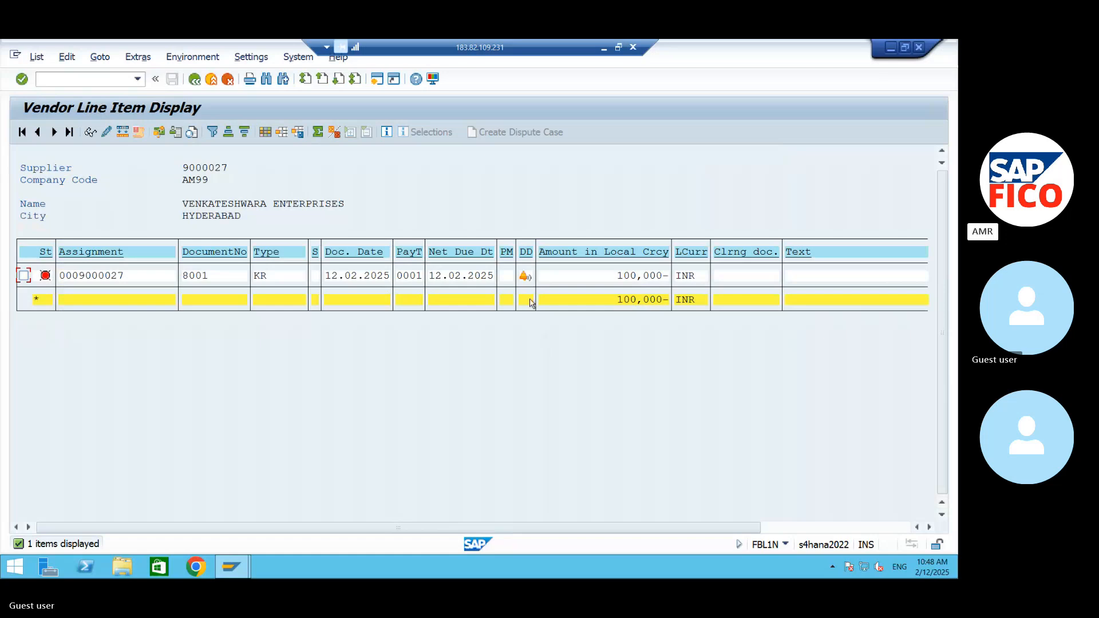
left_click(106, 82)
type("OKAY")
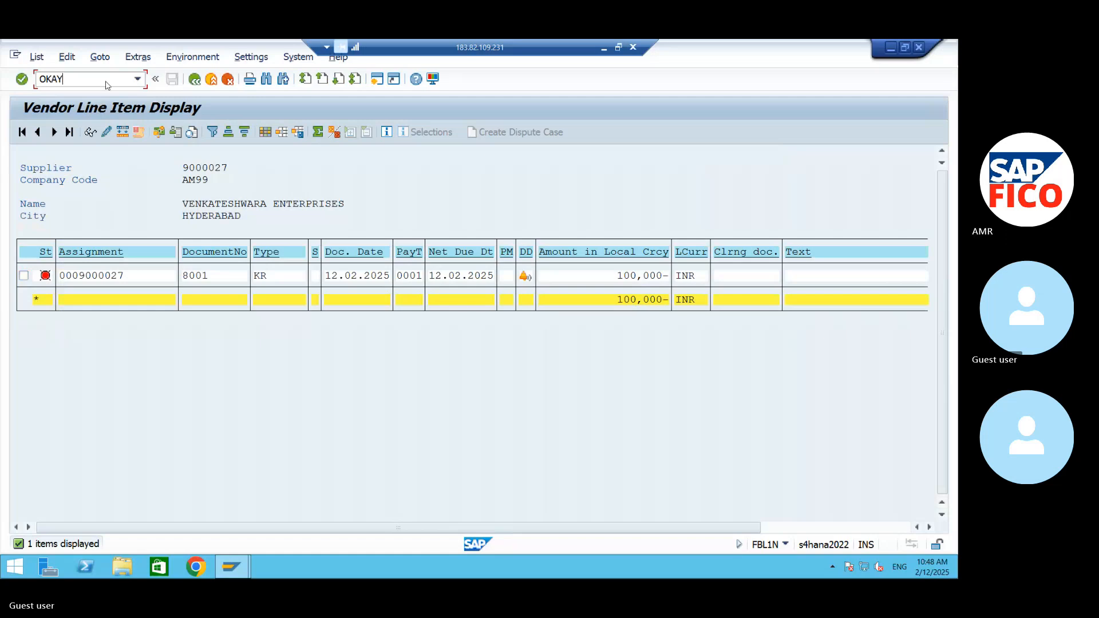
key("BackSpace")
key("BackSpace")
key("BackSpace")
key("BackSpace")
- Leave the remote session for the Skype call in Chrome, and unmute and mute the microphone again
left_click(892, 48)
left_click(605, 48)
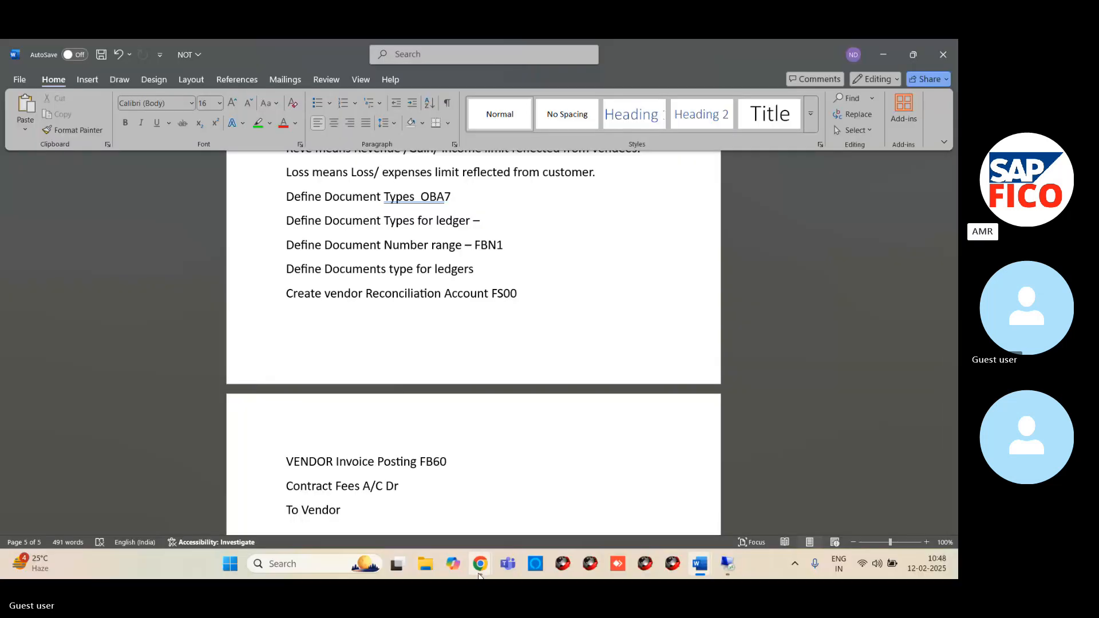
mouse_move(480, 564)
left_click(422, 523)
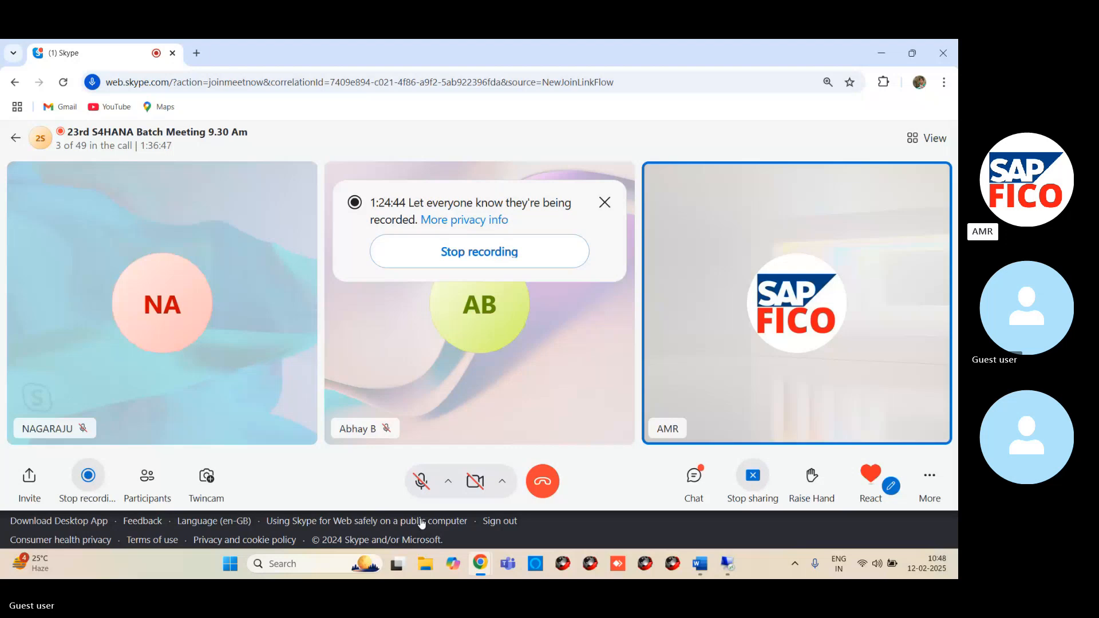
left_click(421, 481)
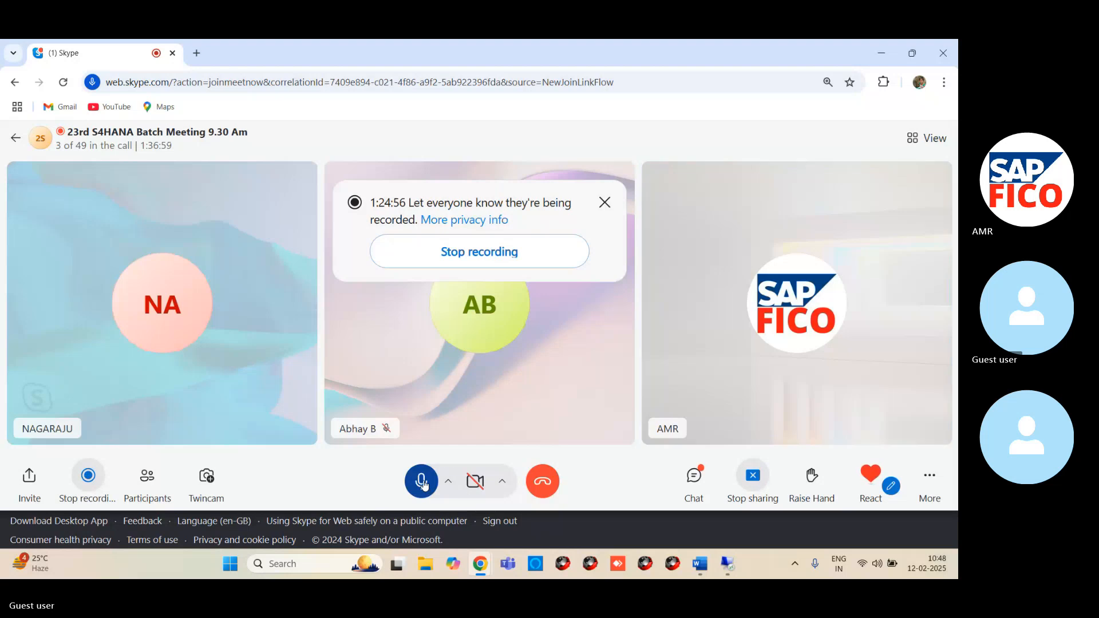
left_click(421, 482)
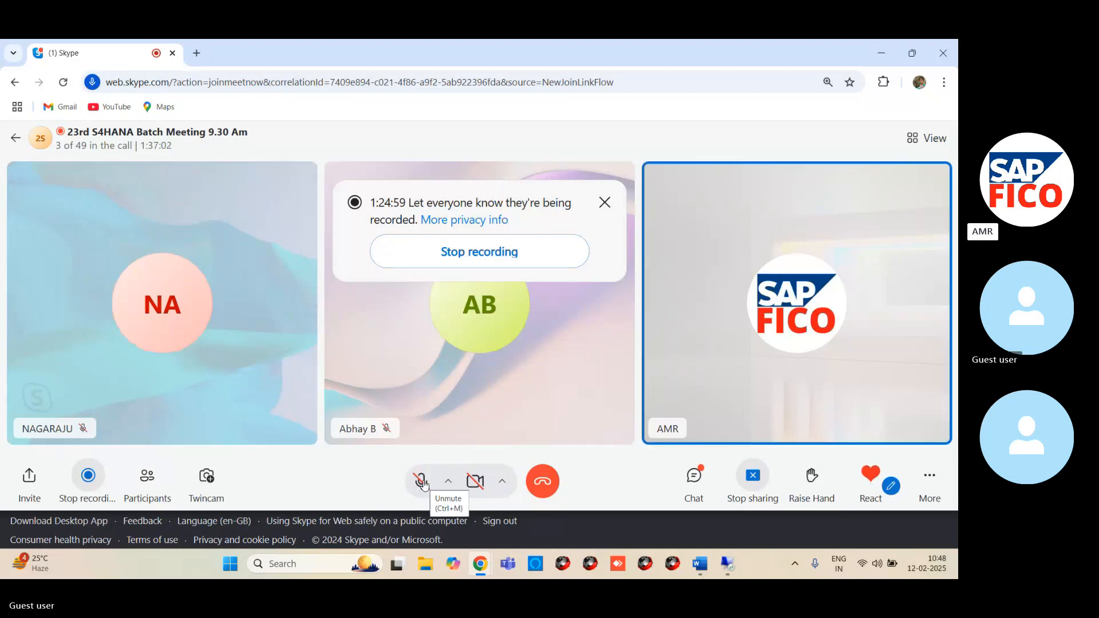